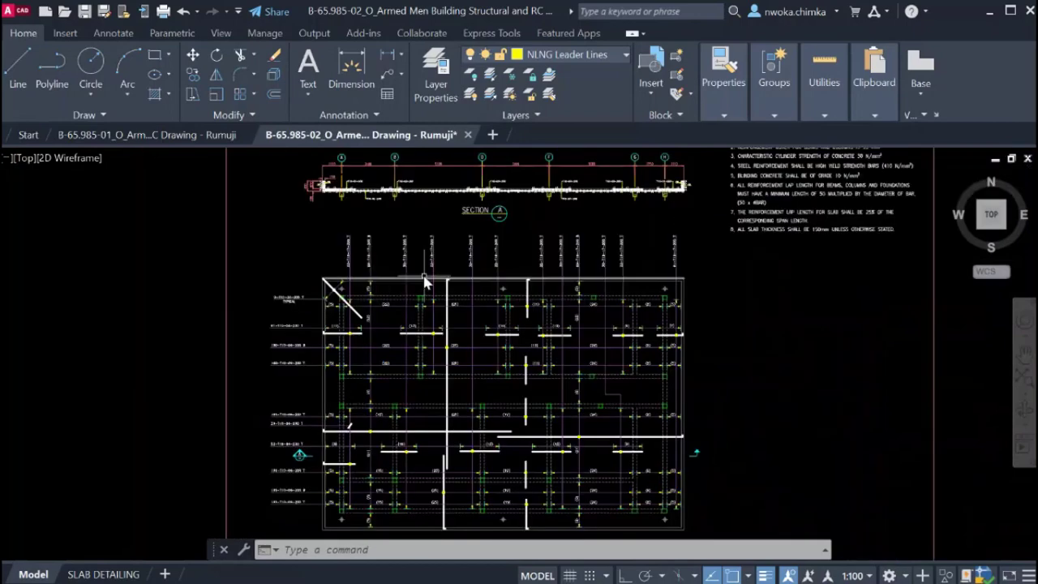
Examine the overall bar layout on the slab reinforcement plan.
scroll(417, 327, "up", 3)
scroll(471, 308, "down", 4)
scroll(474, 309, "up", 3)
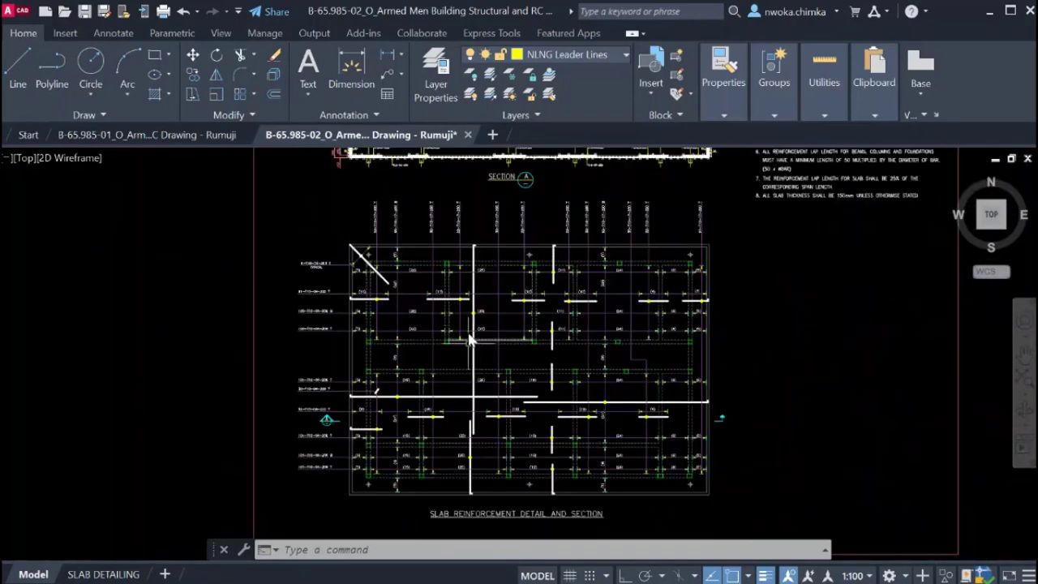
scroll(479, 365, "up", 3)
scroll(478, 408, "down", 4)
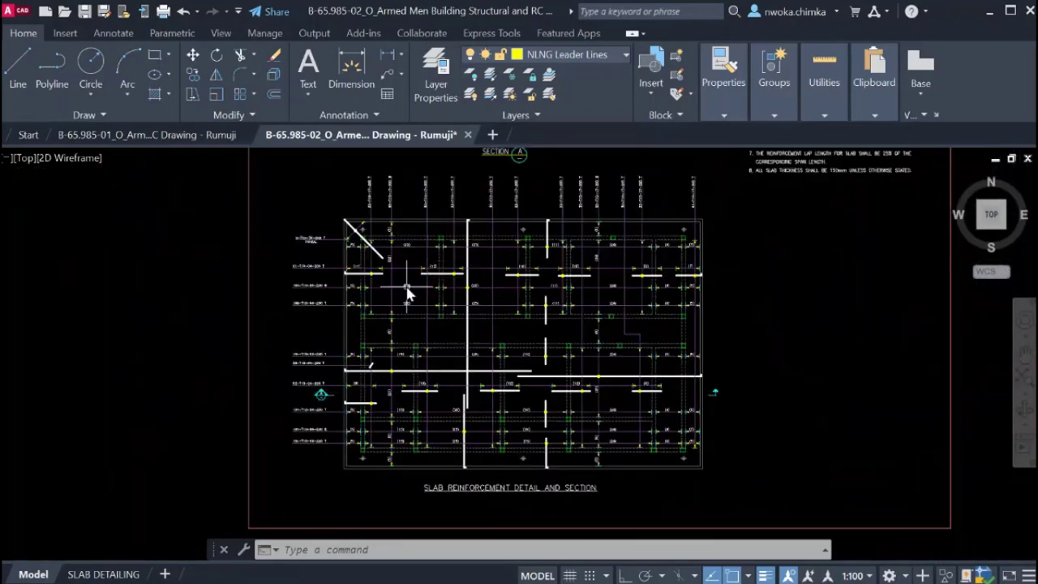
scroll(407, 294, "up", 3)
scroll(390, 243, "down", 3)
scroll(366, 221, "up", 3)
scroll(445, 258, "down", 3)
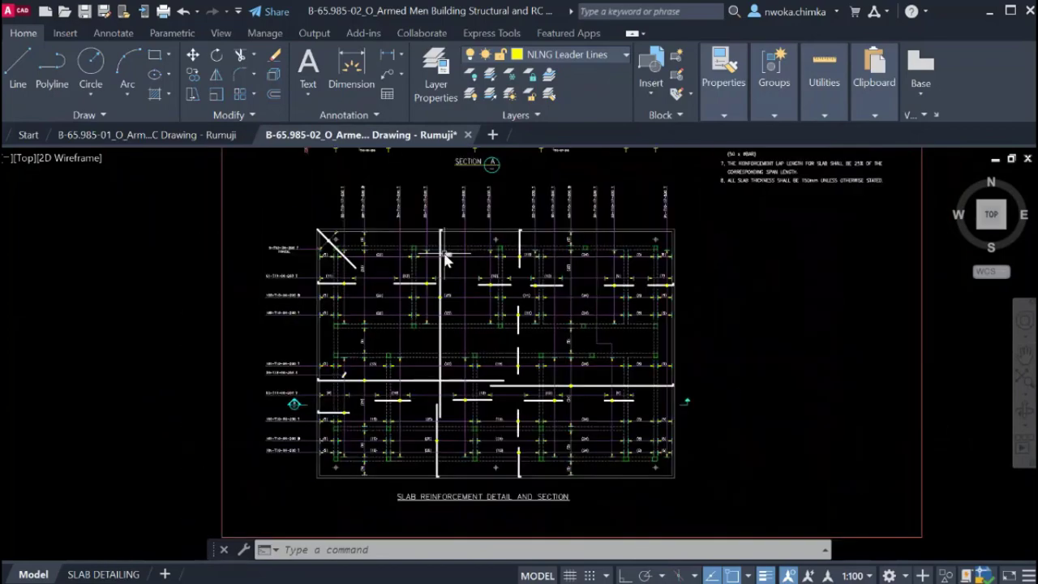
scroll(444, 258, "up", 3)
scroll(381, 251, "down", 5)
scroll(425, 323, "up", 2)
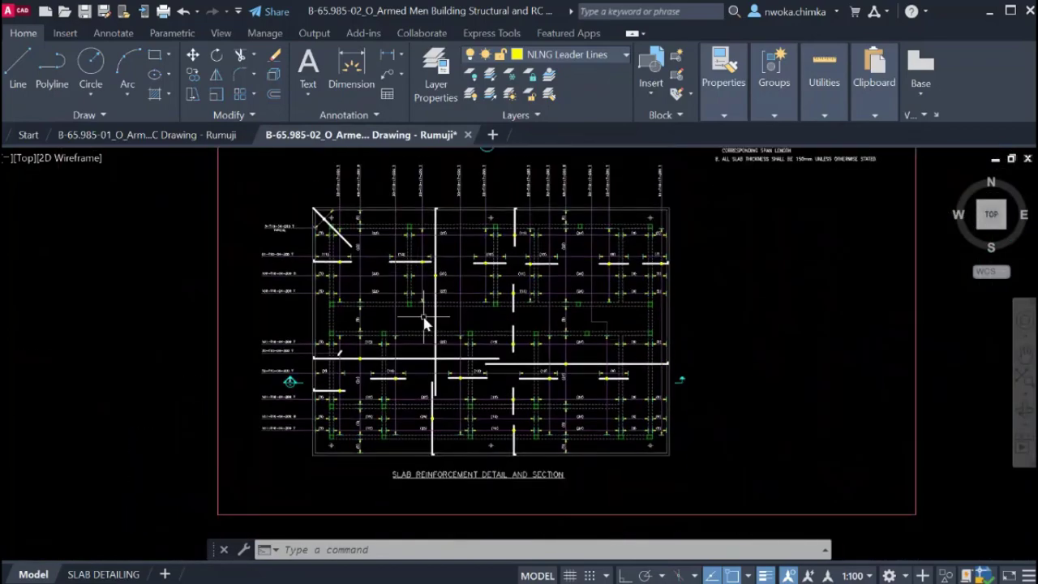
scroll(425, 323, "up", 3)
scroll(414, 294, "down", 4)
scroll(414, 329, "up", 3)
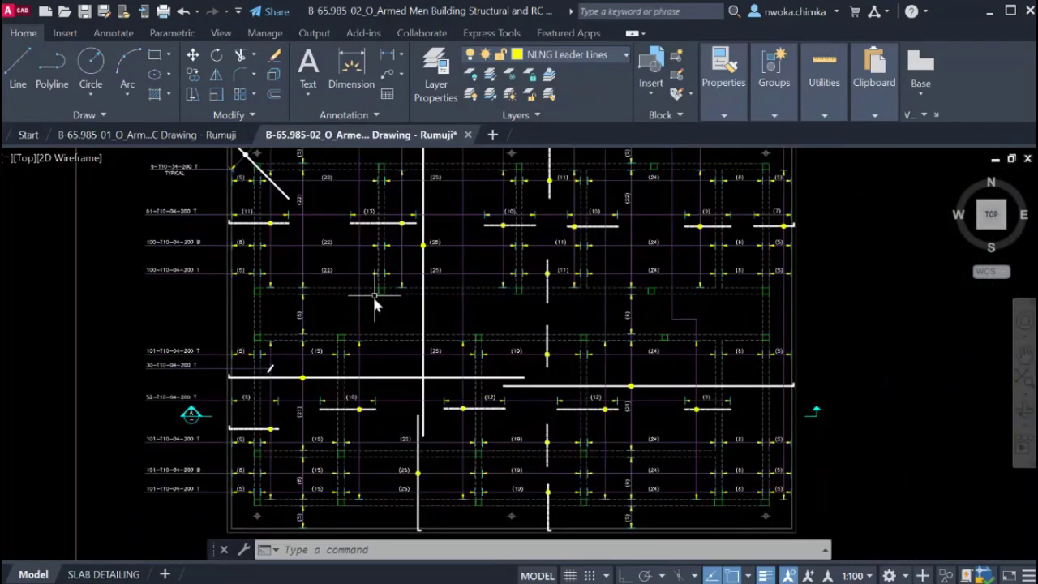
scroll(374, 305, "down", 3)
scroll(446, 260, "up", 4)
Examine Section A near gridline A, including the slab-edge upstand and its reinforcement bar marks.
middle_click_drag(397, 213, 398, 292)
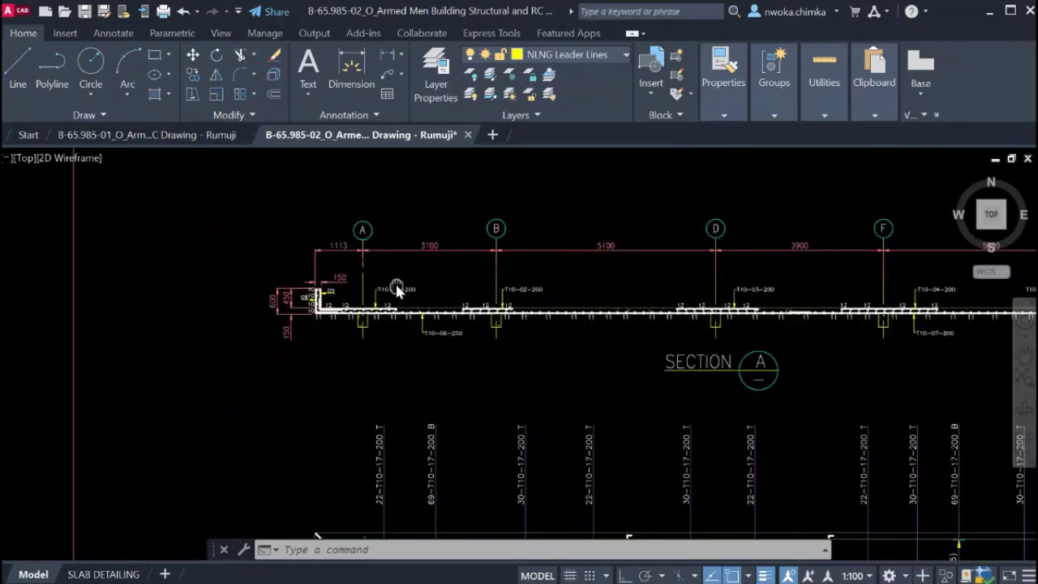
scroll(304, 283, "up", 2)
scroll(374, 319, "down", 5)
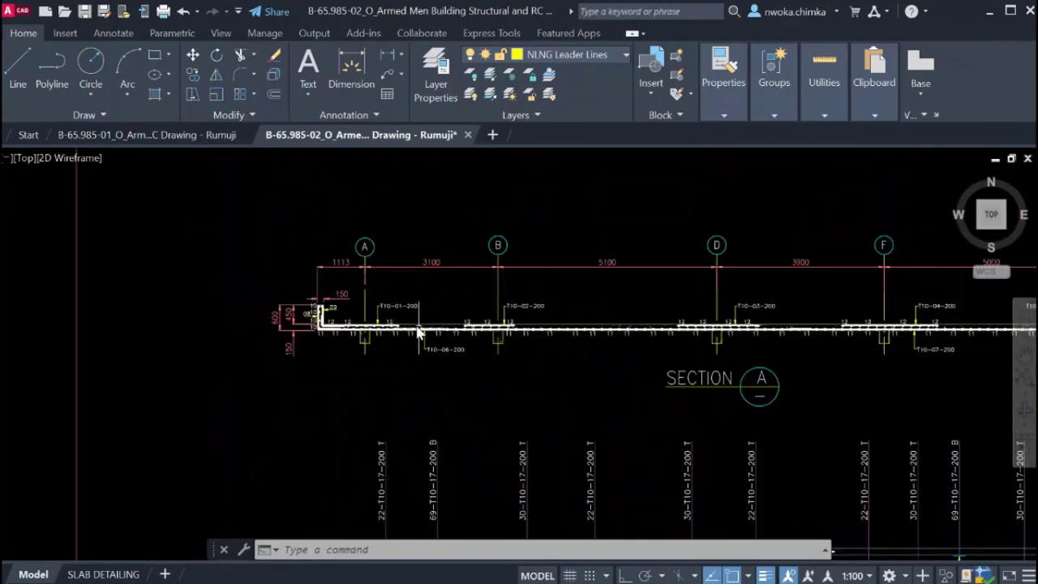
scroll(385, 329, "up", 5)
scroll(439, 349, "down", 4)
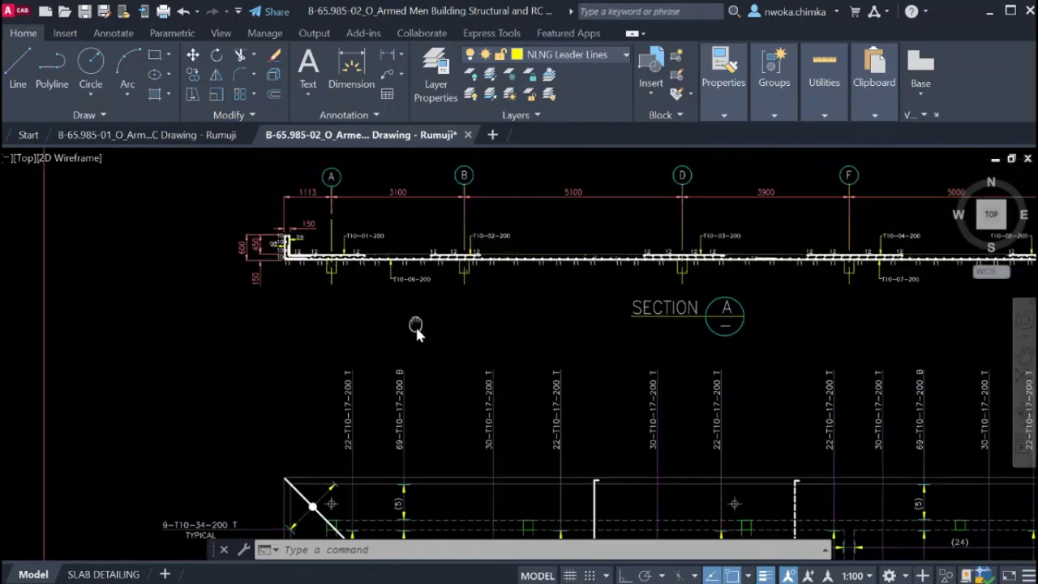
scroll(417, 325, "up", 4)
scroll(381, 260, "down", 5)
scroll(386, 309, "down", 1)
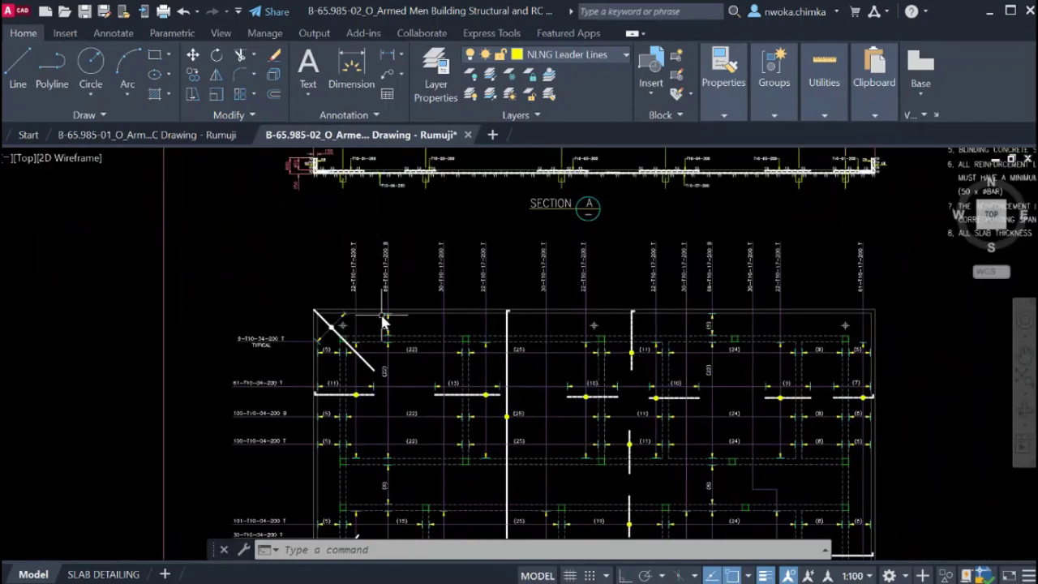
scroll(394, 337, "up", 3)
scroll(351, 269, "up", 2)
scroll(349, 271, "up", 5)
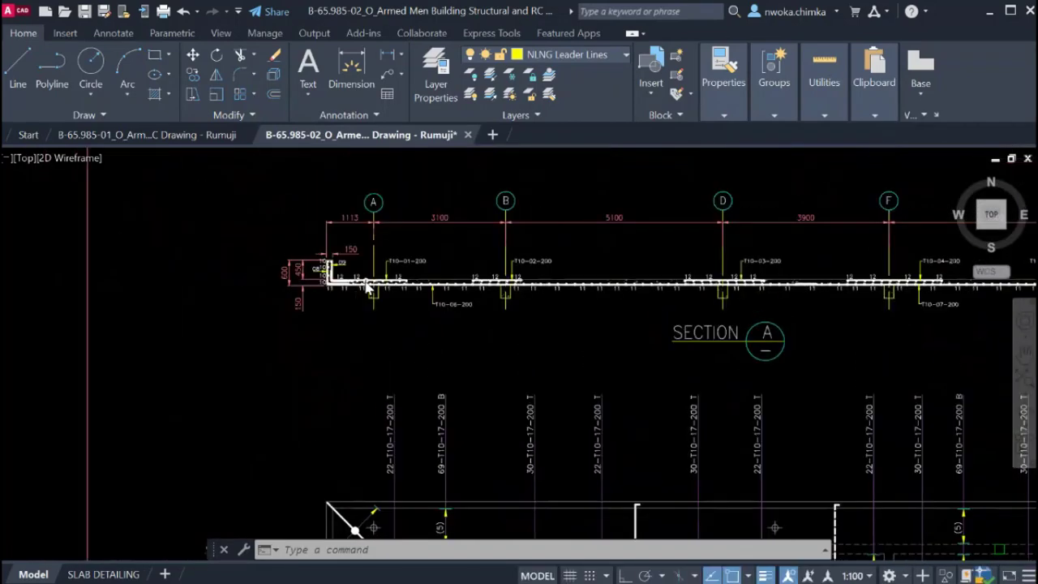
scroll(349, 301, "down", 3)
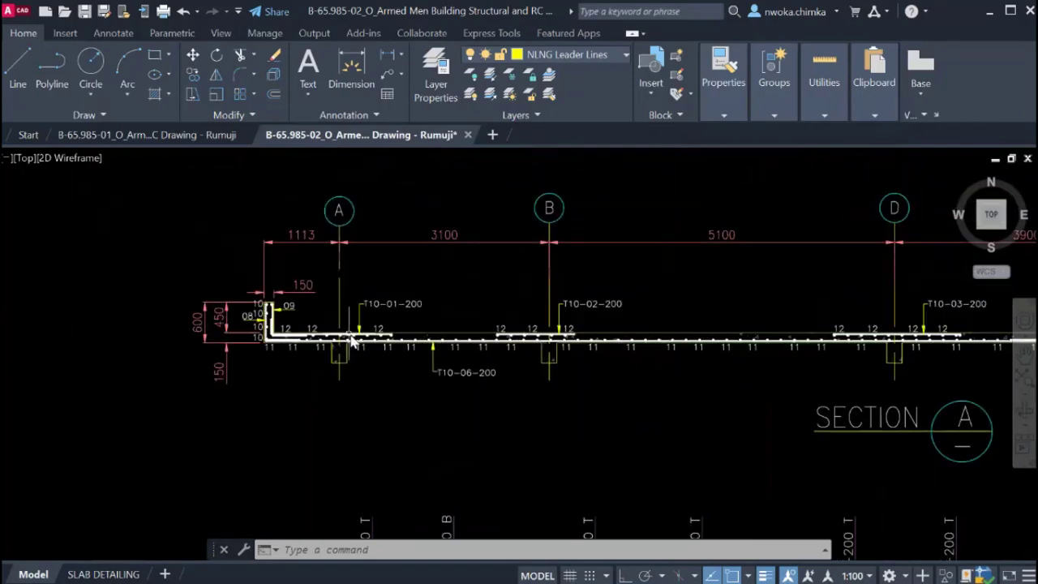
scroll(246, 316, "up", 5)
scroll(230, 253, "down", 2)
scroll(193, 254, "up", 3)
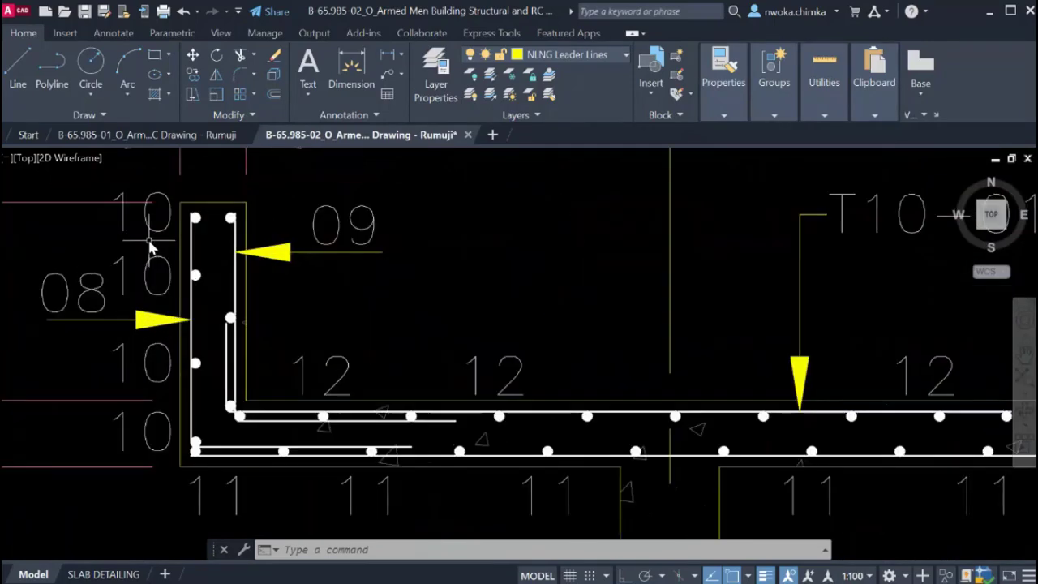
Follow the top and bottom reinforcement along Section A from the upstand past gridlines B, D and F.
scroll(162, 243, "down", 5)
scroll(268, 308, "up", 3)
scroll(487, 308, "down", 2)
middle_click_drag(811, 308, 484, 309)
scroll(479, 303, "down", 3)
scroll(693, 293, "up", 3)
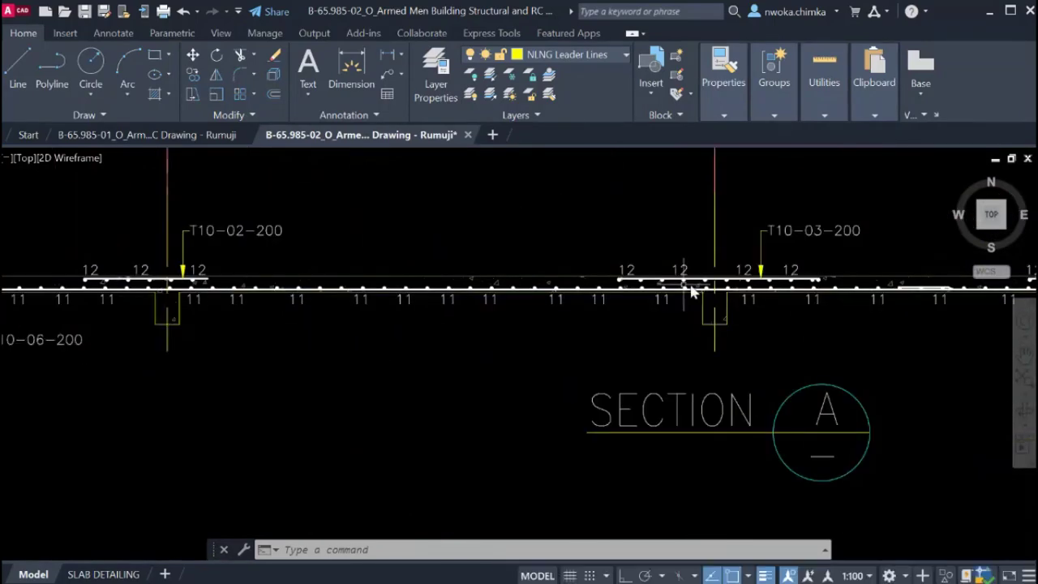
scroll(170, 280, "down", 3)
scroll(617, 280, "up", 5)
scroll(172, 264, "down", 2)
scroll(728, 267, "up", 4)
scroll(480, 265, "down", 2)
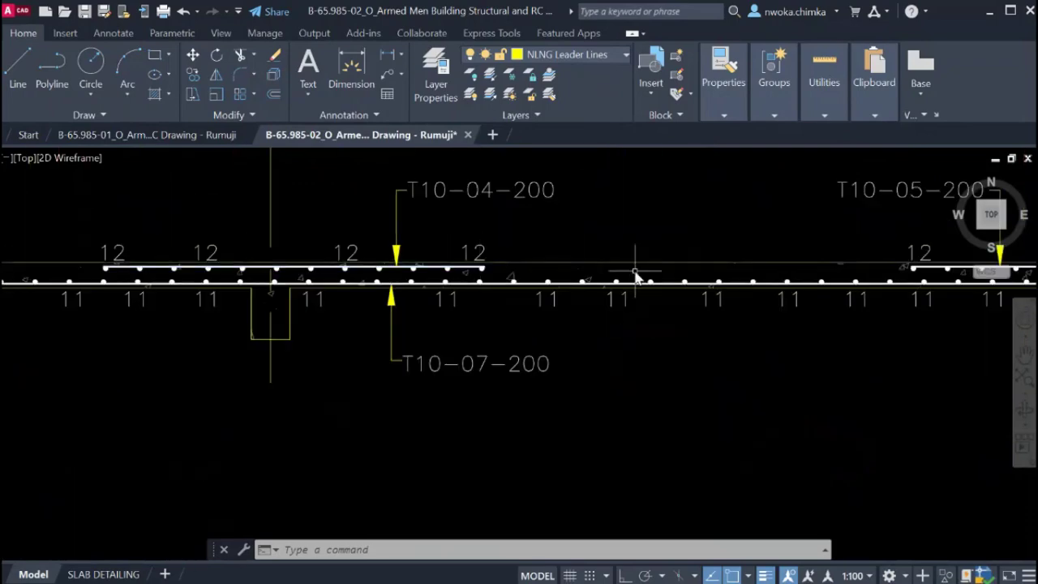
middle_click_drag(720, 271, 392, 259)
Examine the Section A cutting marker and the surrounding bars on the slab reinforcement plan.
scroll(742, 250, "down", 8)
middle_click_drag(562, 350, 557, 81)
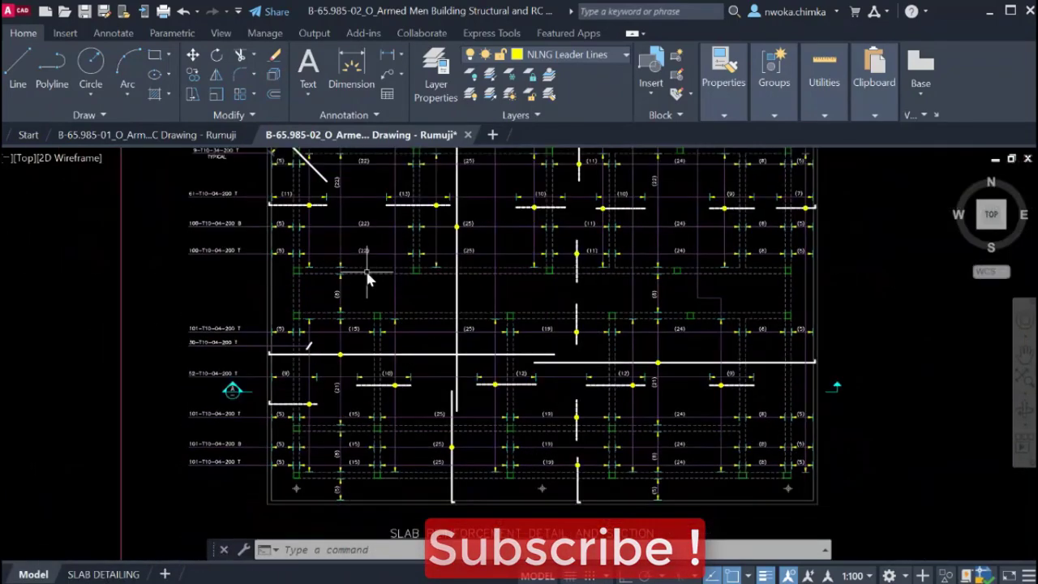
scroll(208, 378, "up", 4)
scroll(303, 395, "down", 4)
scroll(266, 396, "up", 4)
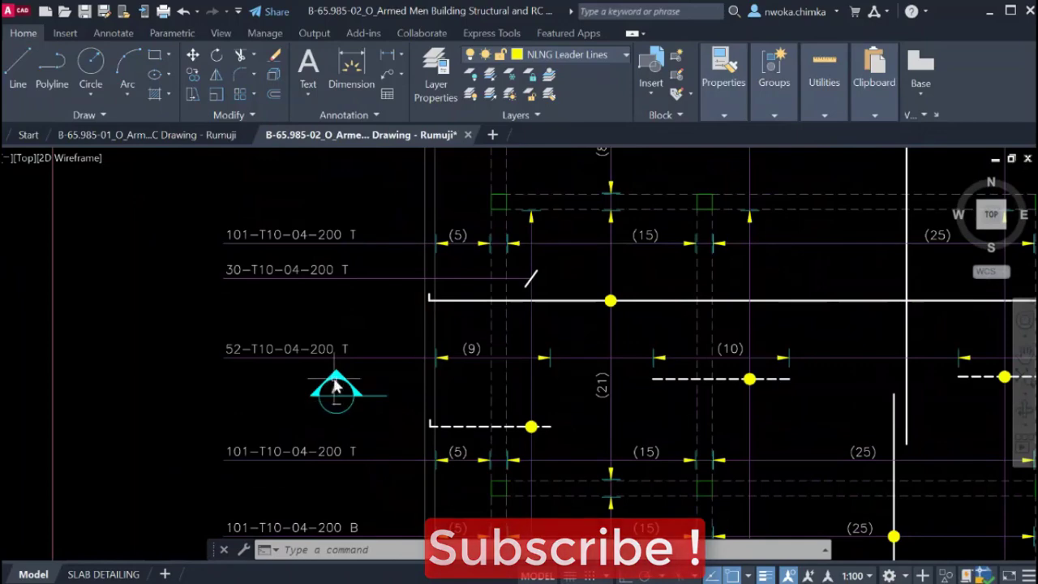
scroll(333, 383, "down", 2)
scroll(743, 383, "down", 3)
middle_click_drag(695, 336, 708, 423)
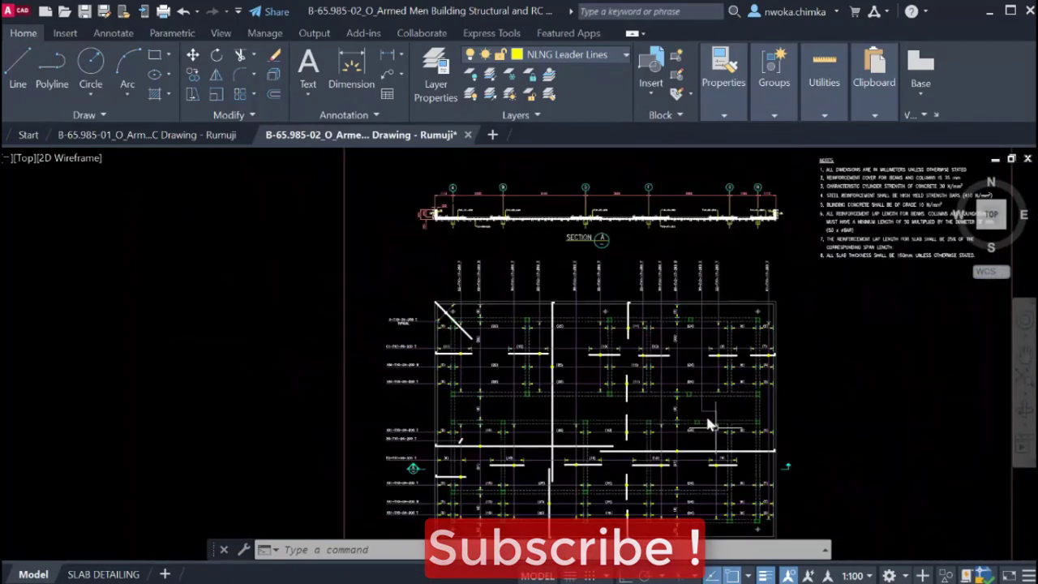
Compare the completed Section A with the slab reinforcement plan below it.
scroll(604, 244, "up", 6)
middle_click_drag(552, 207, 573, 317)
scroll(526, 276, "down", 4)
middle_click_drag(413, 278, 436, 213)
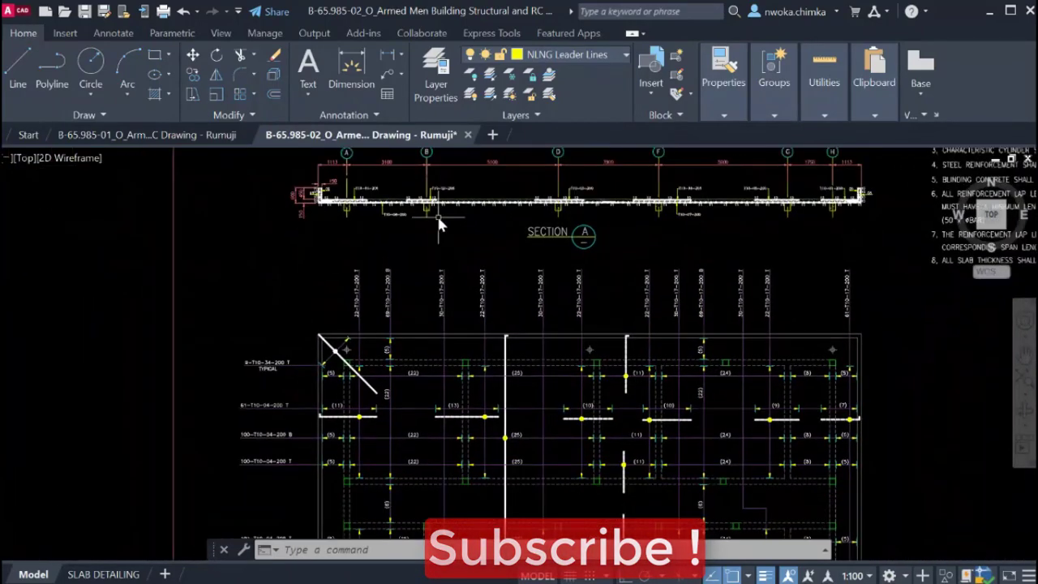
scroll(410, 239, "down", 2)
scroll(379, 332, "up", 4)
scroll(391, 276, "down", 2)
scroll(381, 295, "down", 2)
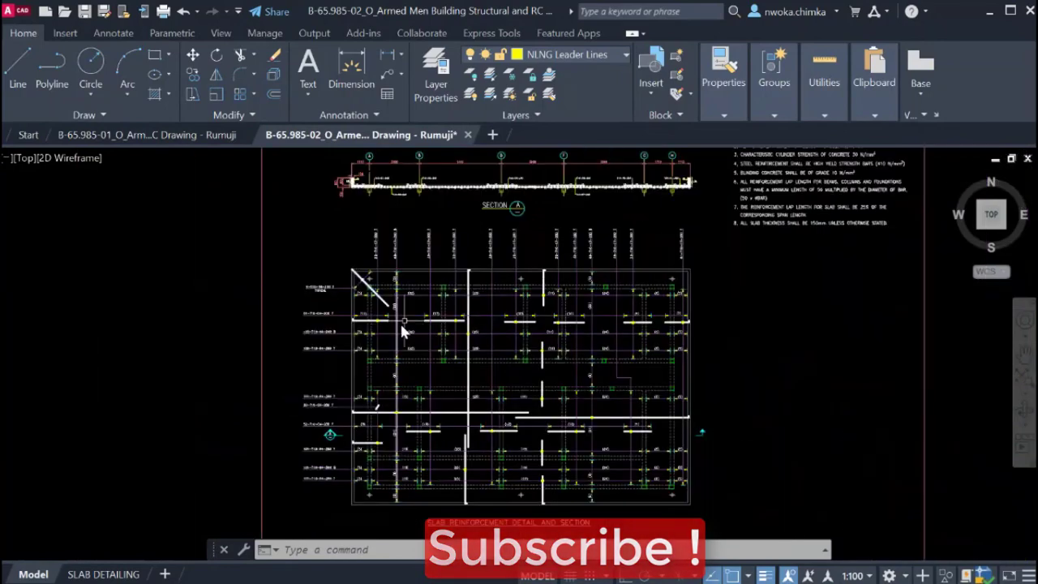
scroll(358, 290, "up", 4)
scroll(381, 280, "down", 2)
middle_click_drag(527, 282, 498, 252)
scroll(533, 301, "down", 2)
mouse_move(534, 300)
middle_mouse_down()
mouse_move(506, 260)
mouse_move(486, 296)
mouse_move(499, 328)
middle_mouse_up()
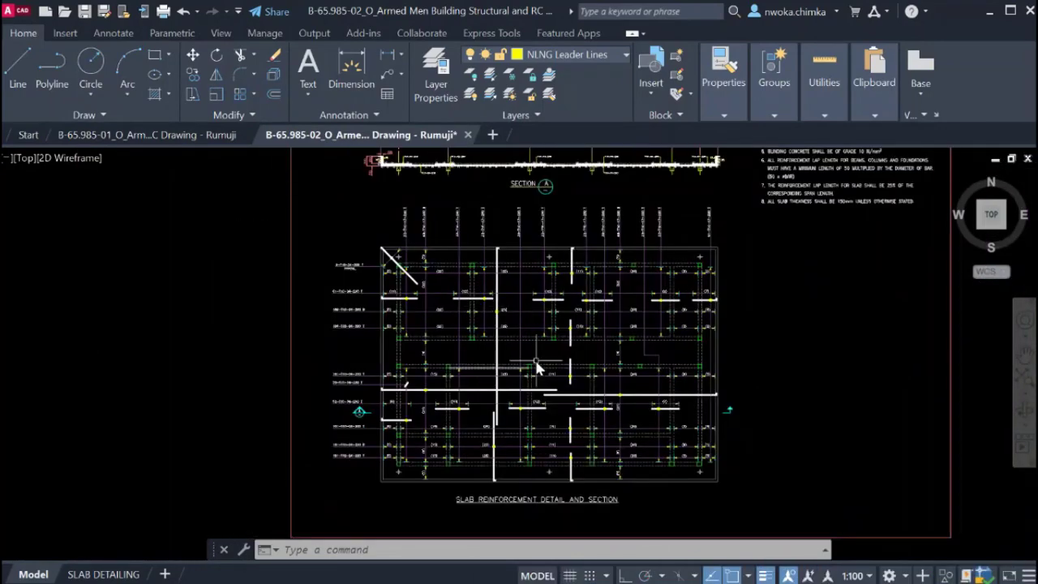
Review the bar callouts and distribution ranges across the slab reinforcement plan.
scroll(546, 448, "up", 2)
mouse_move(521, 393)
middle_mouse_down()
mouse_move(485, 408)
mouse_move(481, 429)
middle_mouse_up()
middle_click_drag(365, 243, 402, 323)
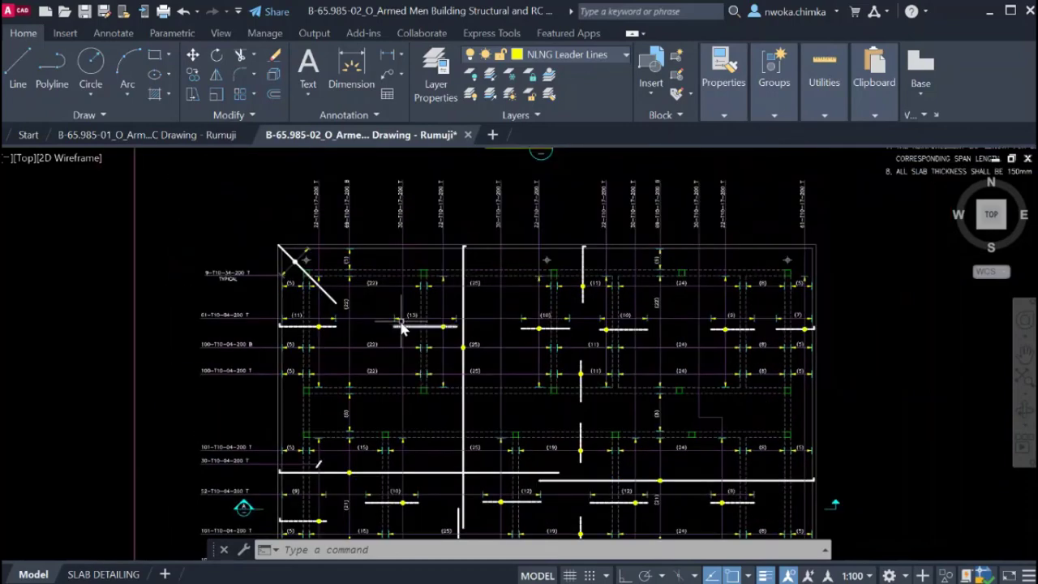
scroll(473, 274, "down", 4)
scroll(461, 316, "up", 4)
scroll(444, 315, "down", 2)
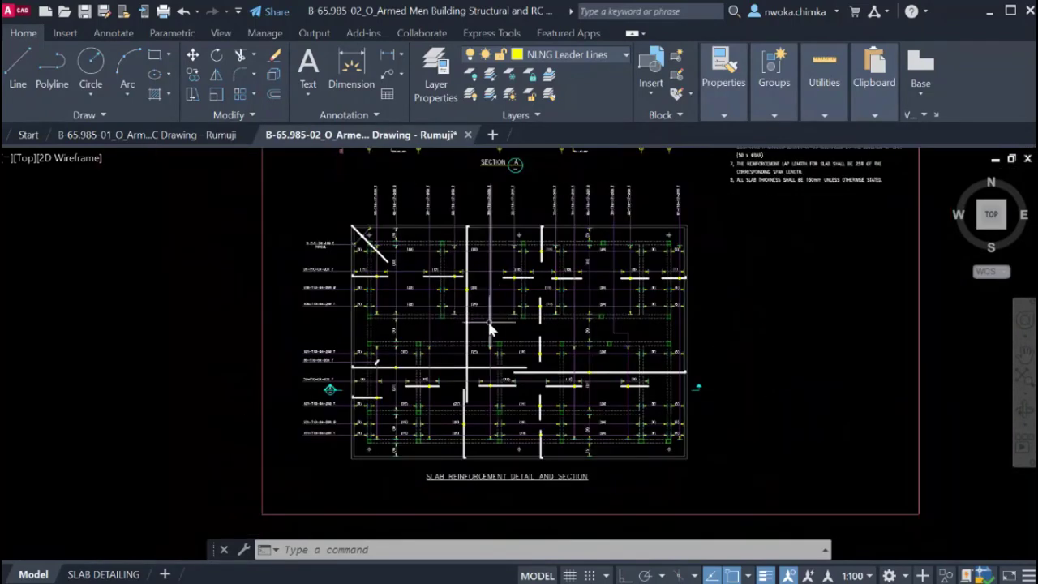
scroll(503, 357, "up", 2)
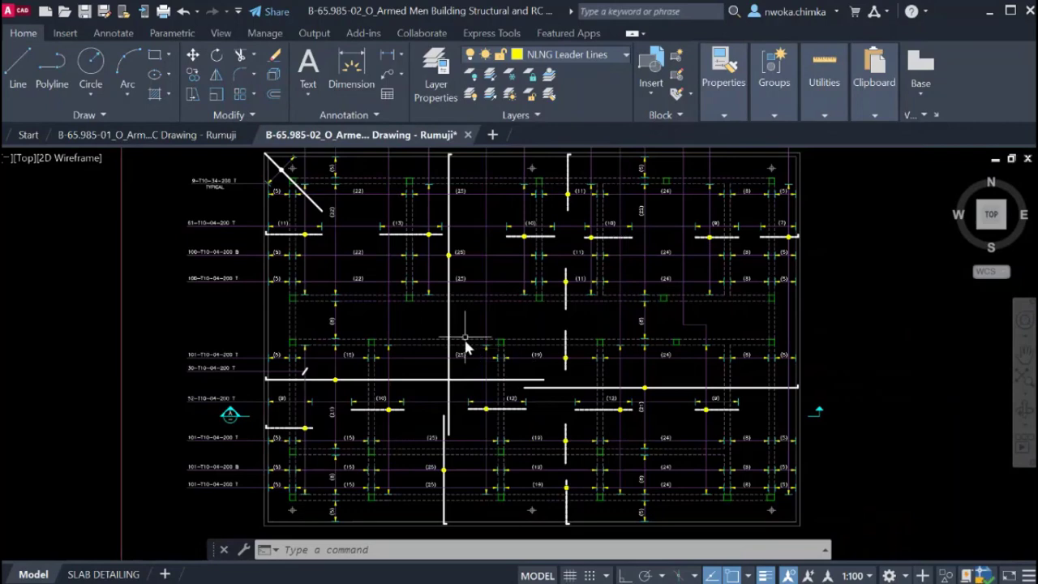
scroll(466, 347, "down", 2)
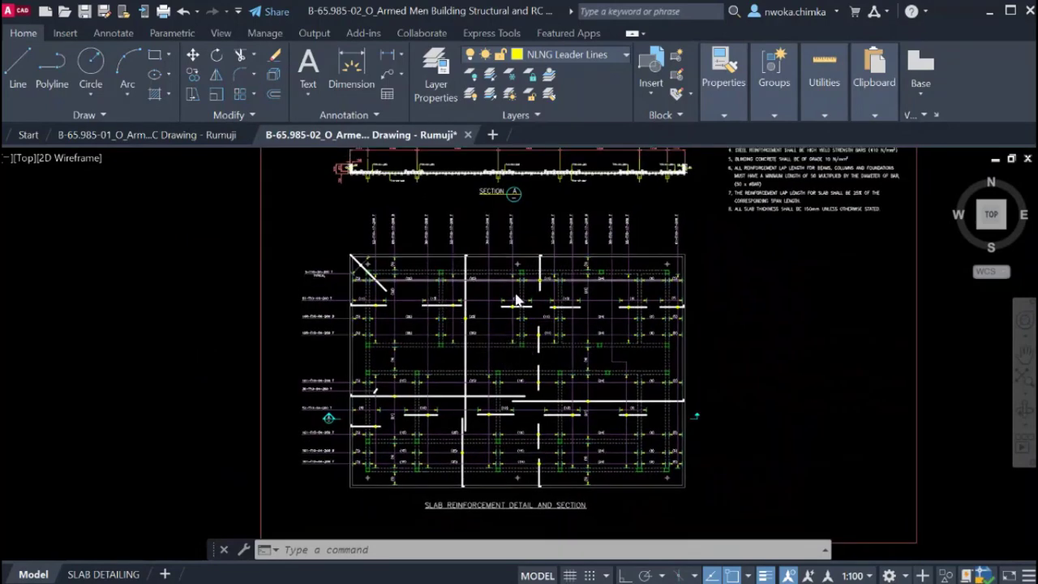
scroll(503, 316, "up", 3)
scroll(494, 324, "down", 2)
scroll(478, 292, "up", 1)
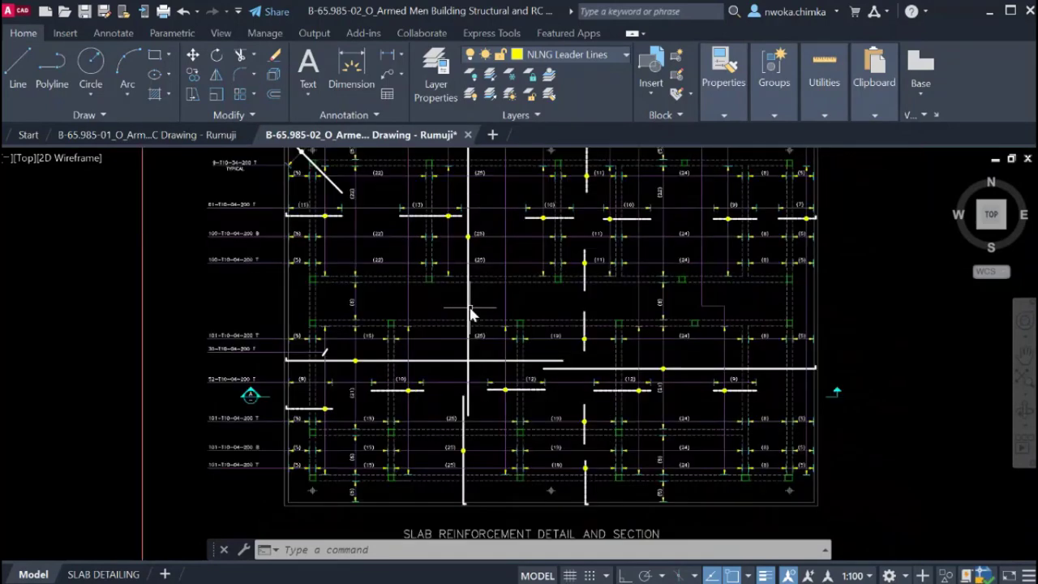
scroll(475, 302, "down", 2)
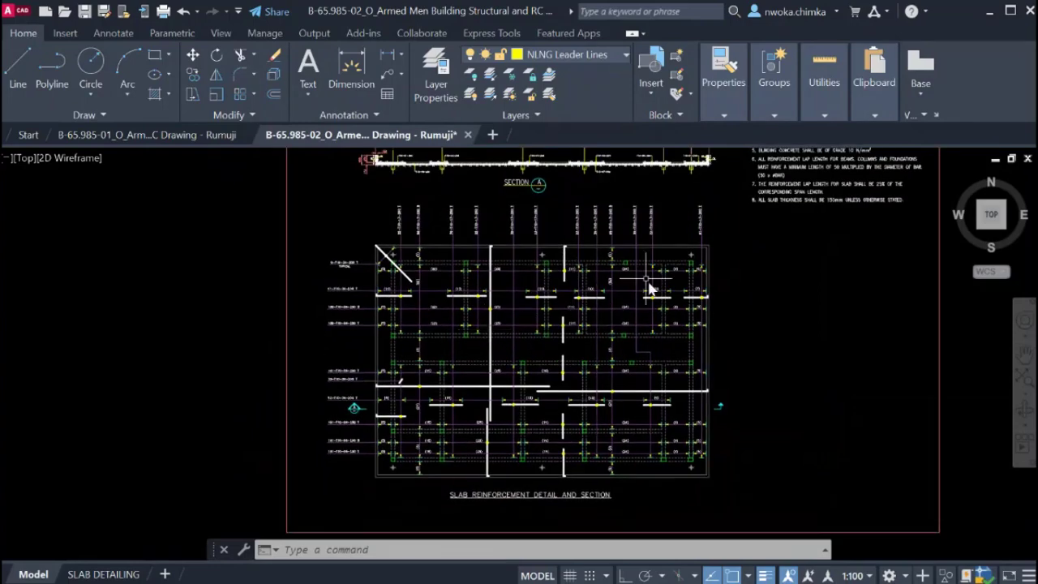
scroll(496, 307, "up", 1)
scroll(498, 308, "down", 2)
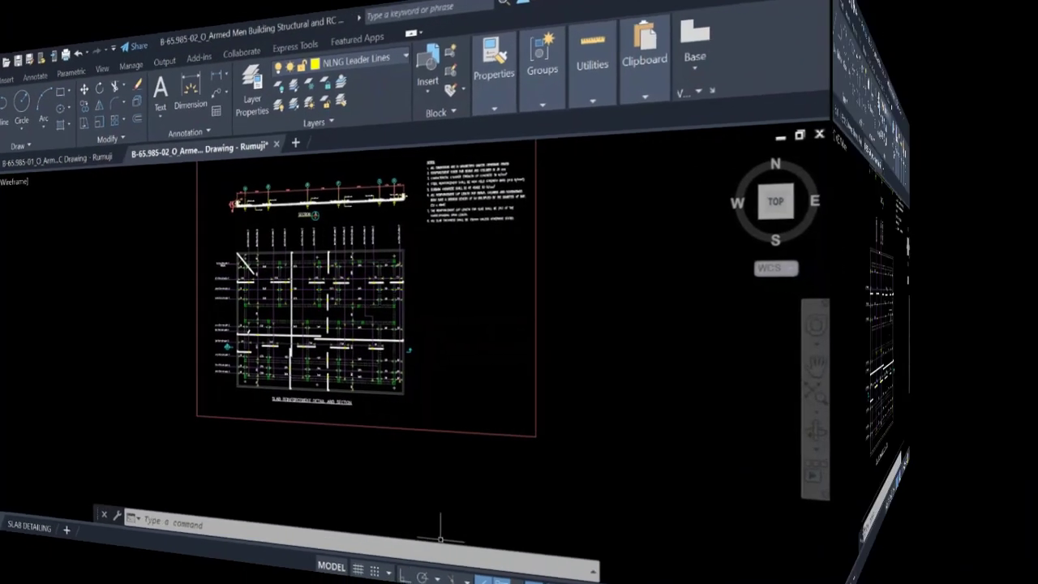
Examine the slab plan's reinforcement bars and callouts in the drawing version with no bars in Section A.
scroll(485, 268, "down", 2)
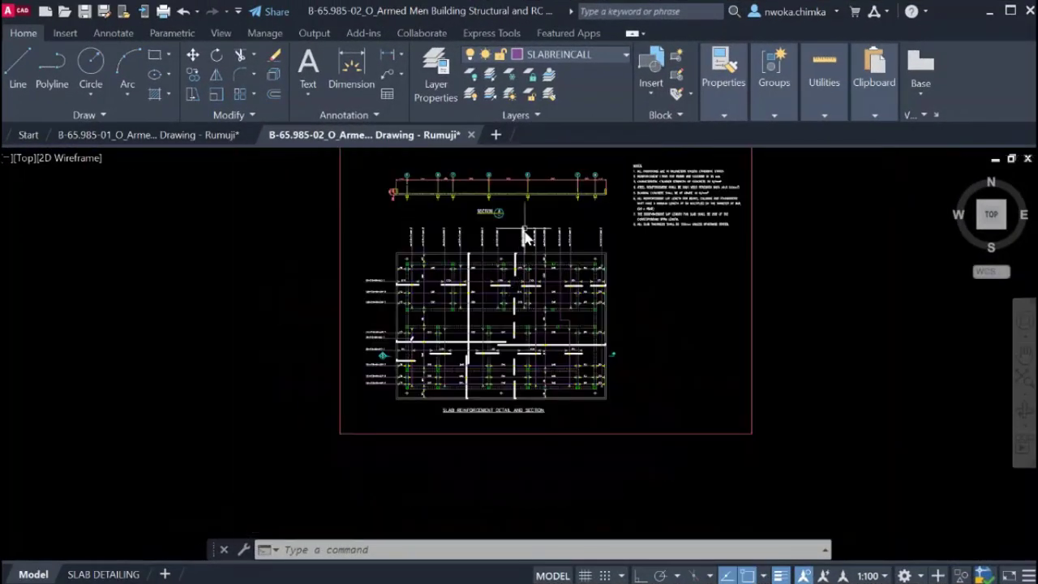
scroll(508, 215, "up", 4)
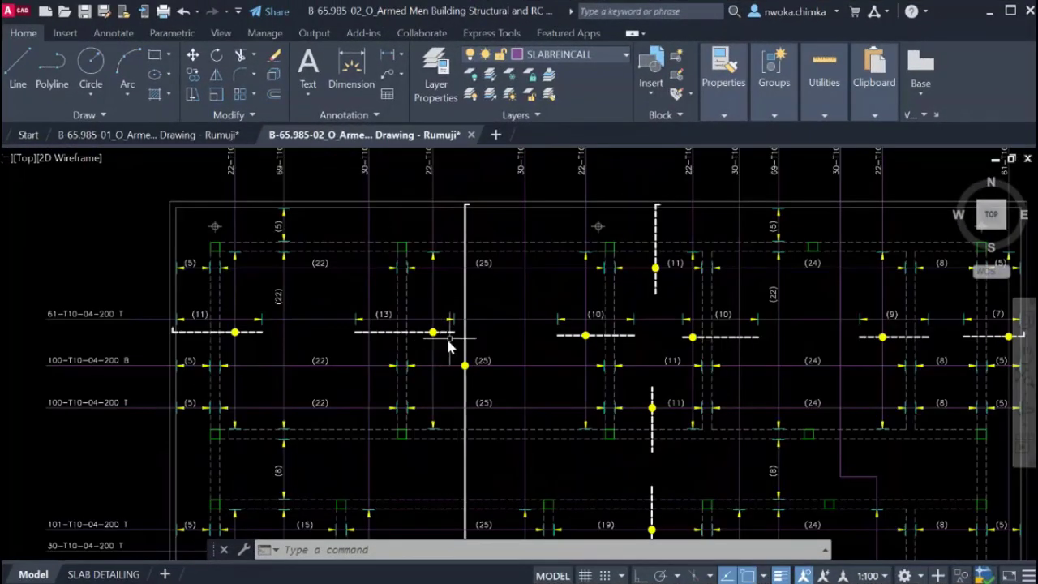
scroll(550, 413, "up", 4)
scroll(522, 382, "down", 2)
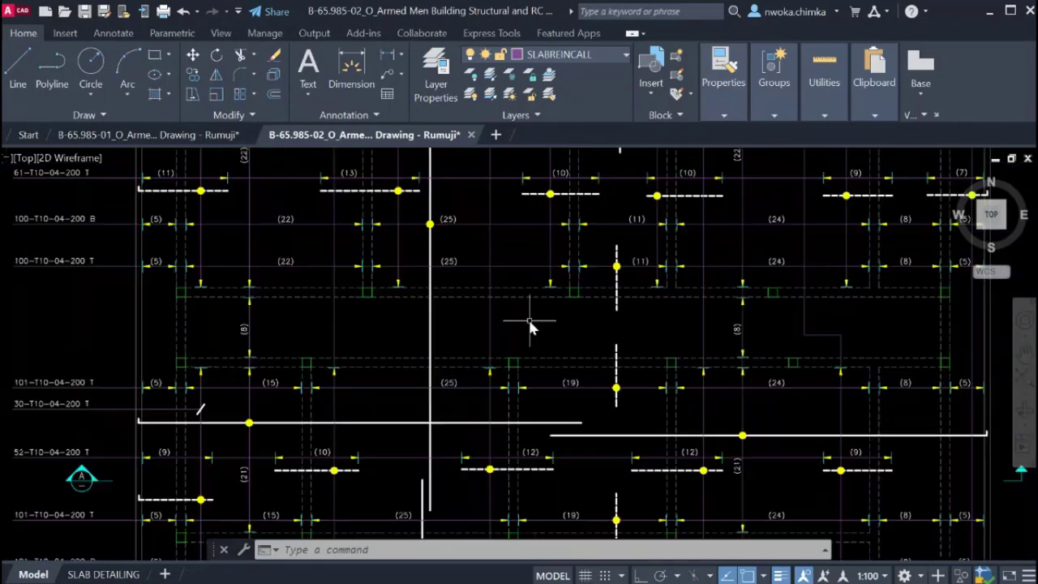
scroll(511, 323, "down", 5)
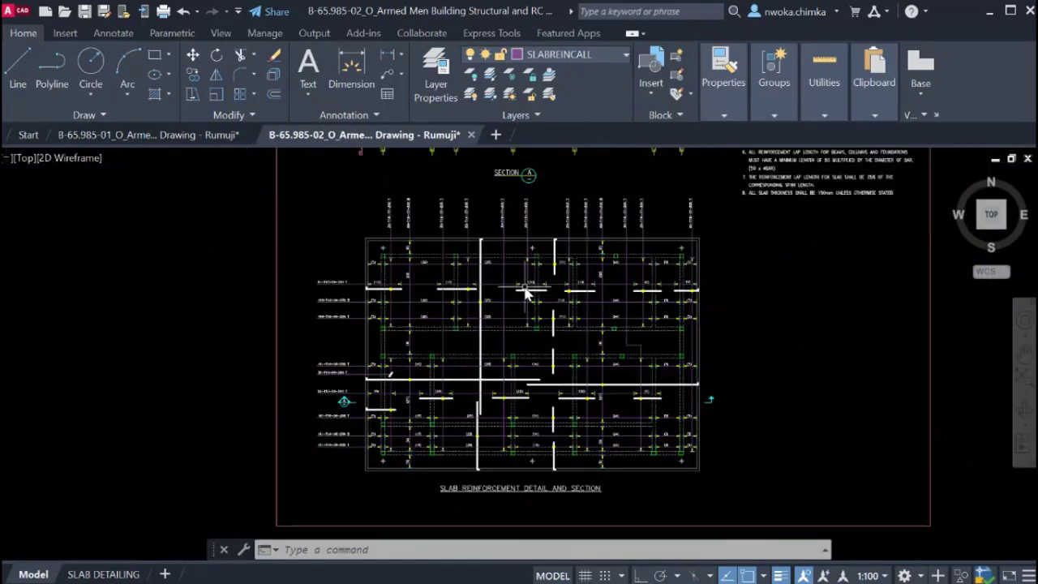
mouse_move(515, 294)
middle_mouse_down()
mouse_move(515, 313)
mouse_move(482, 314)
mouse_move(431, 231)
middle_mouse_up()
scroll(451, 342, "up", 2)
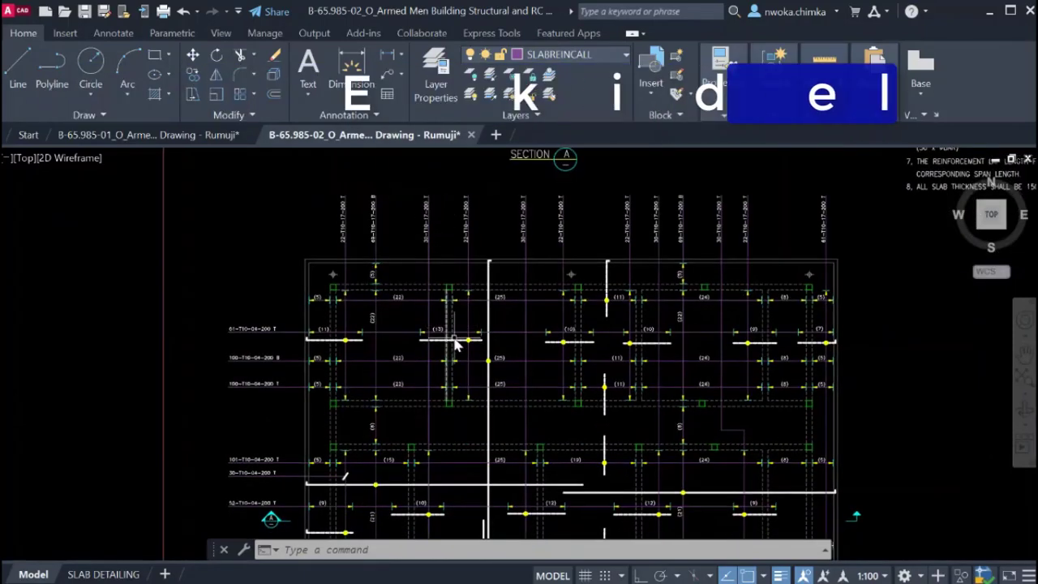
middle_click_drag(445, 341, 428, 243)
scroll(356, 406, "up", 3)
scroll(519, 377, "down", 3)
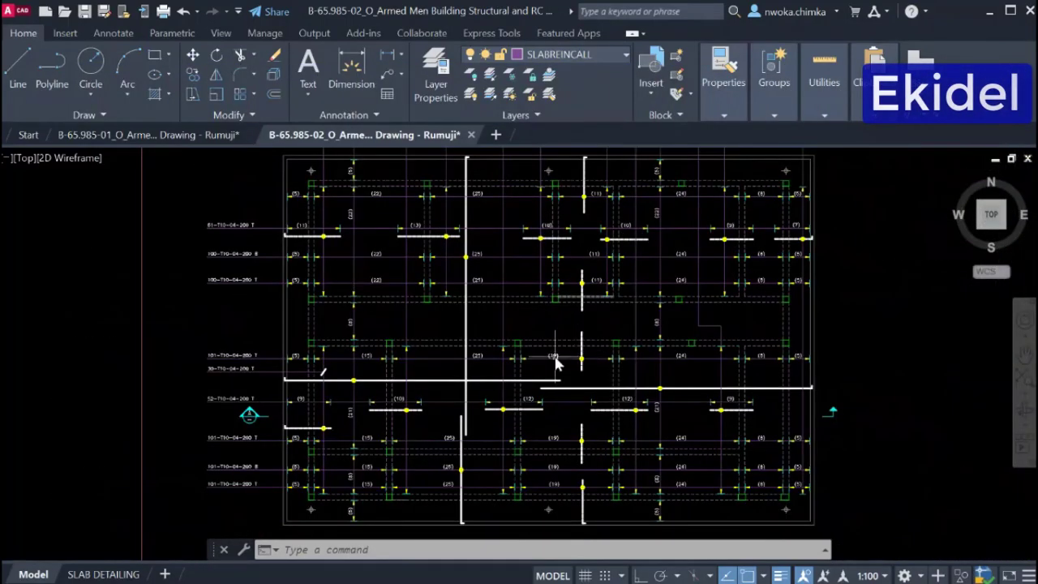
mouse_move(548, 328)
middle_mouse_down()
mouse_move(551, 299)
mouse_move(536, 344)
middle_mouse_up()
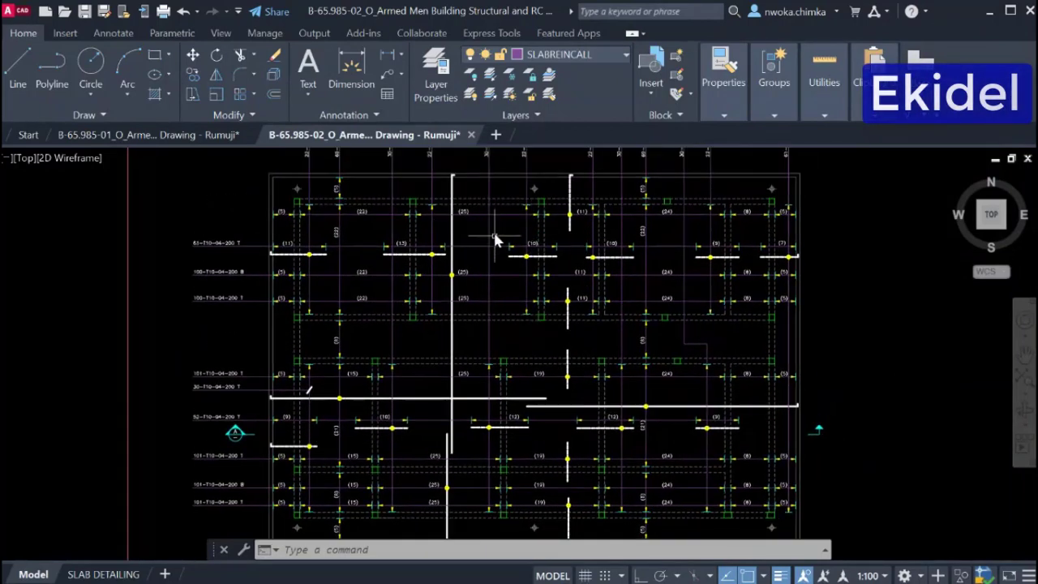
scroll(495, 237, "down", 3)
scroll(371, 301, "up", 3)
middle_click_drag(370, 301, 403, 266)
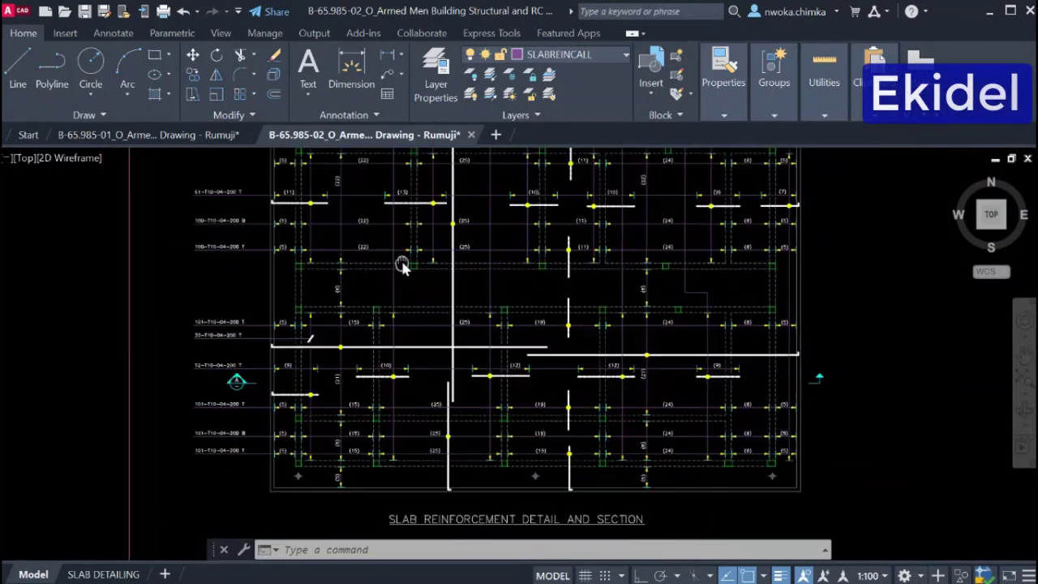
Examine the bars and layout across the slab reinforcement plan, down to its title.
scroll(402, 266, "down", 3)
middle_click_drag(347, 167, 341, 203)
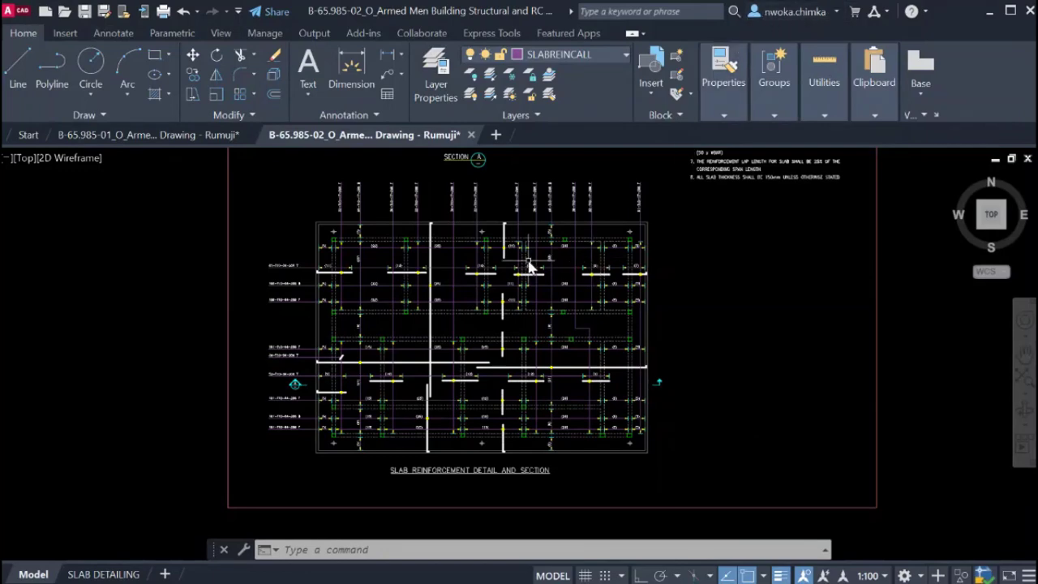
scroll(530, 262, "down", 2)
scroll(505, 320, "up", 4)
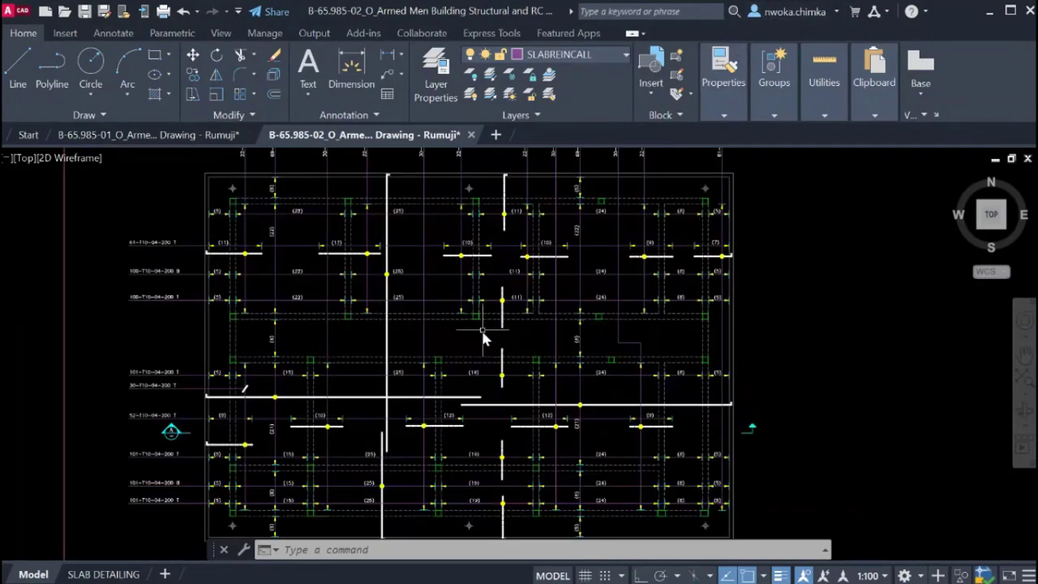
scroll(487, 338, "down", 1)
scroll(481, 382, "up", 2)
scroll(342, 452, "down", 1)
scroll(614, 457, "up", 3)
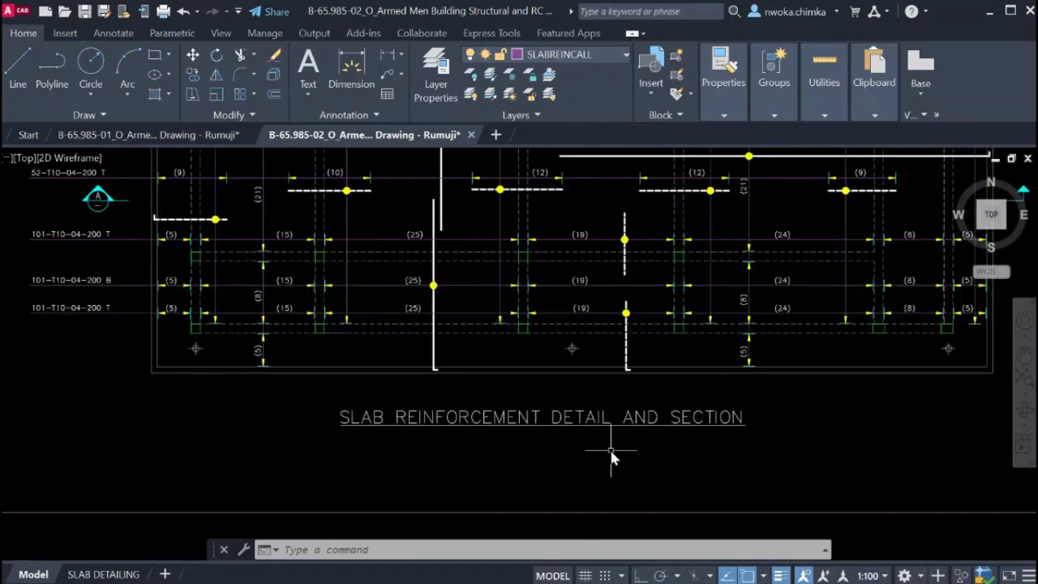
scroll(613, 406, "down", 2)
scroll(614, 354, "up", 2)
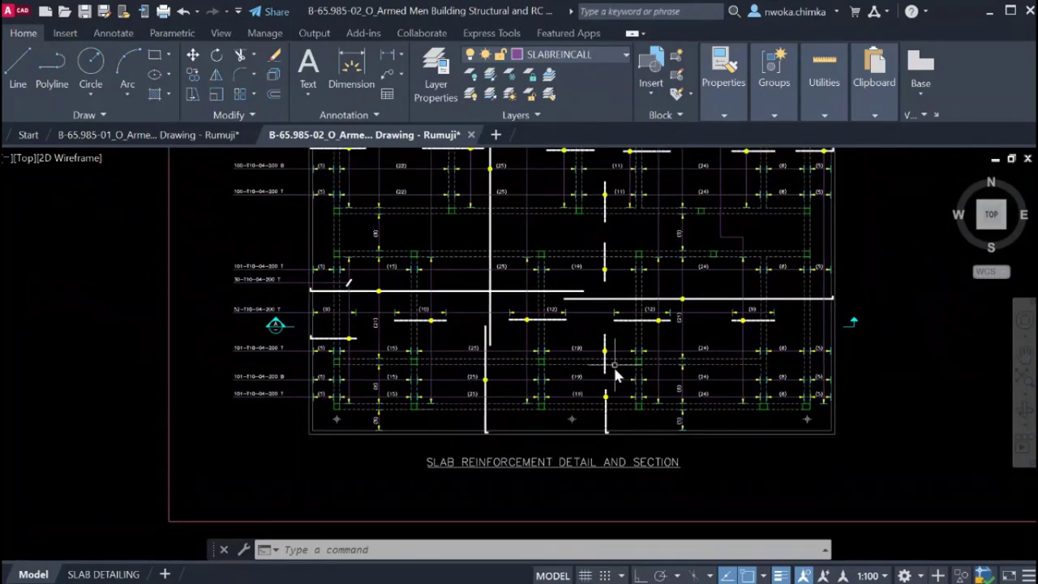
middle_click_drag(569, 223, 553, 431)
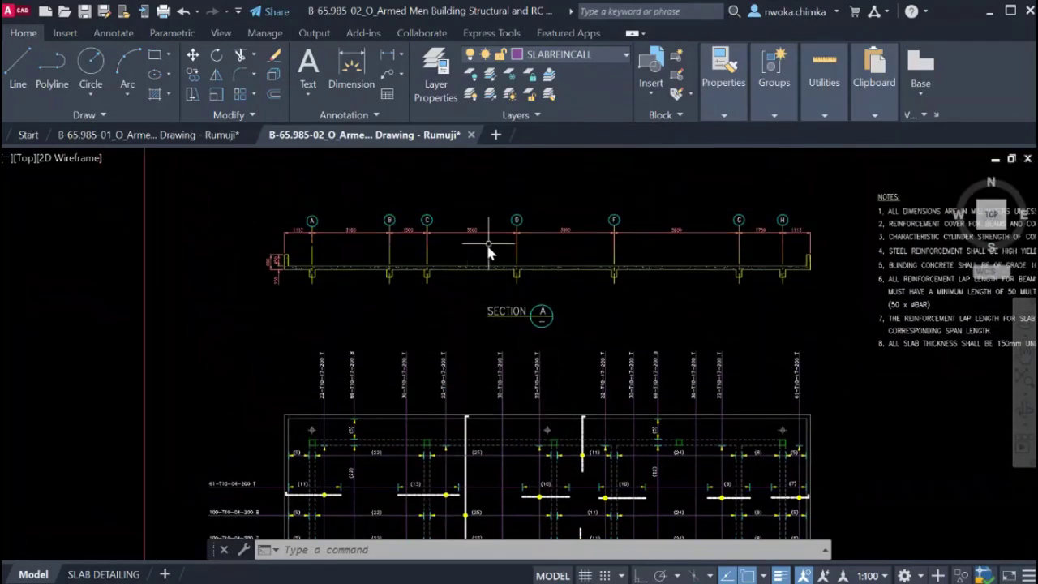
Inspect the unreinforced Section A slab outline, especially the upstand and downstand beams around gridlines A to C.
scroll(489, 241, "up", 2)
scroll(460, 281, "down", 2)
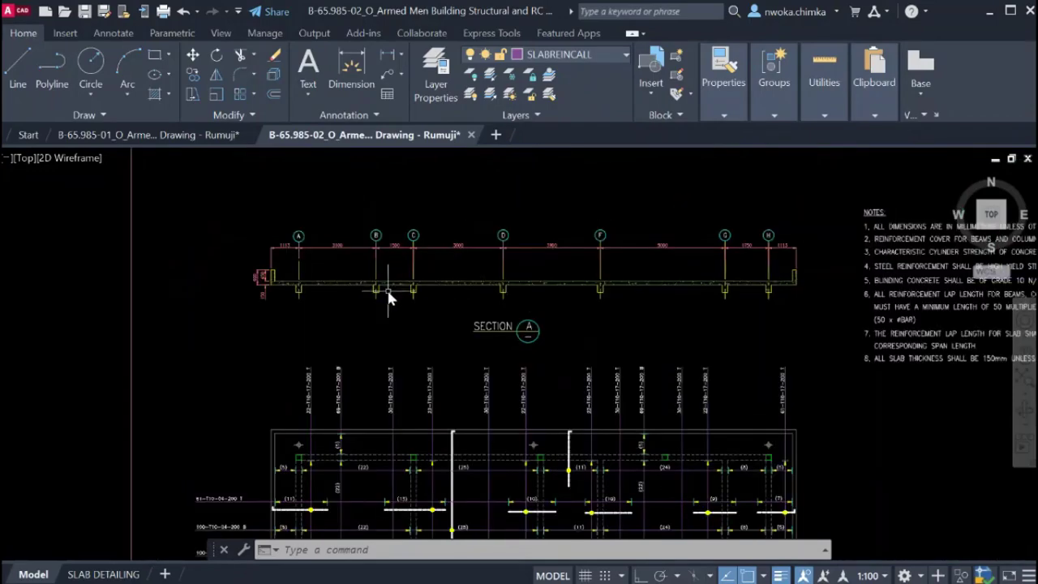
scroll(373, 288, "up", 3)
scroll(235, 309, "up", 2)
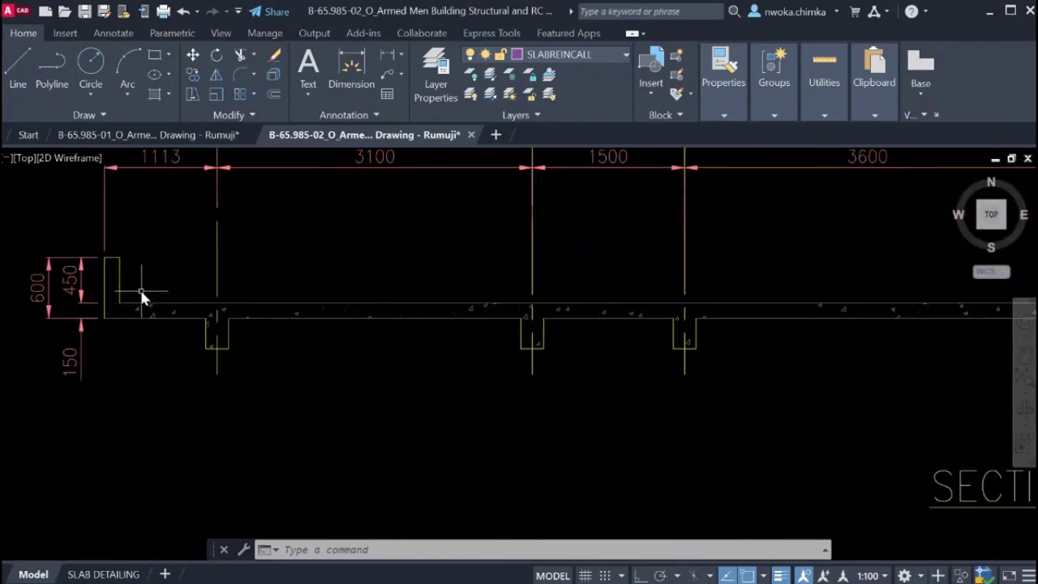
scroll(338, 307, "down", 2)
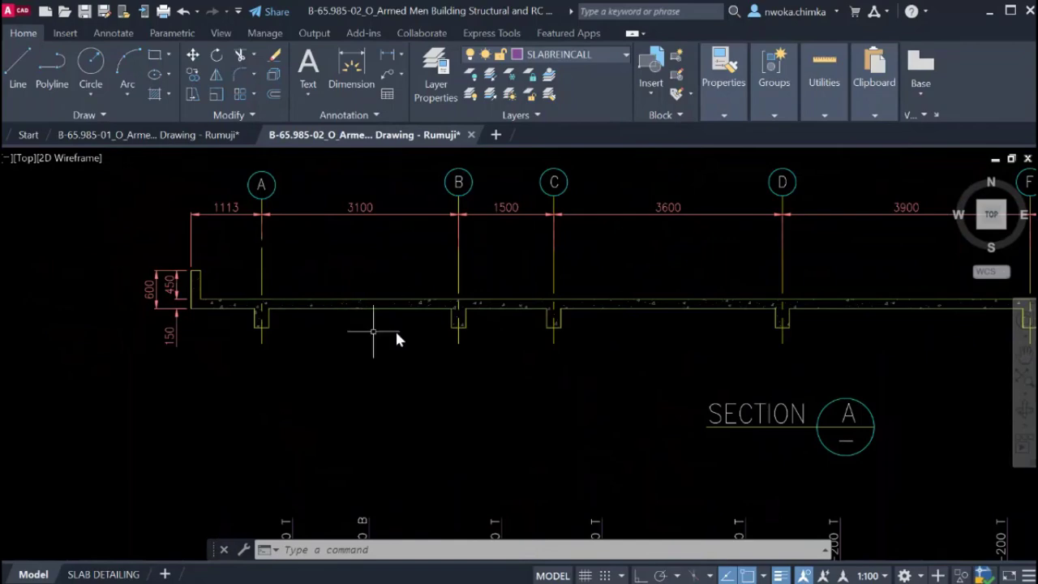
scroll(408, 321, "down", 1)
scroll(329, 268, "down", 1)
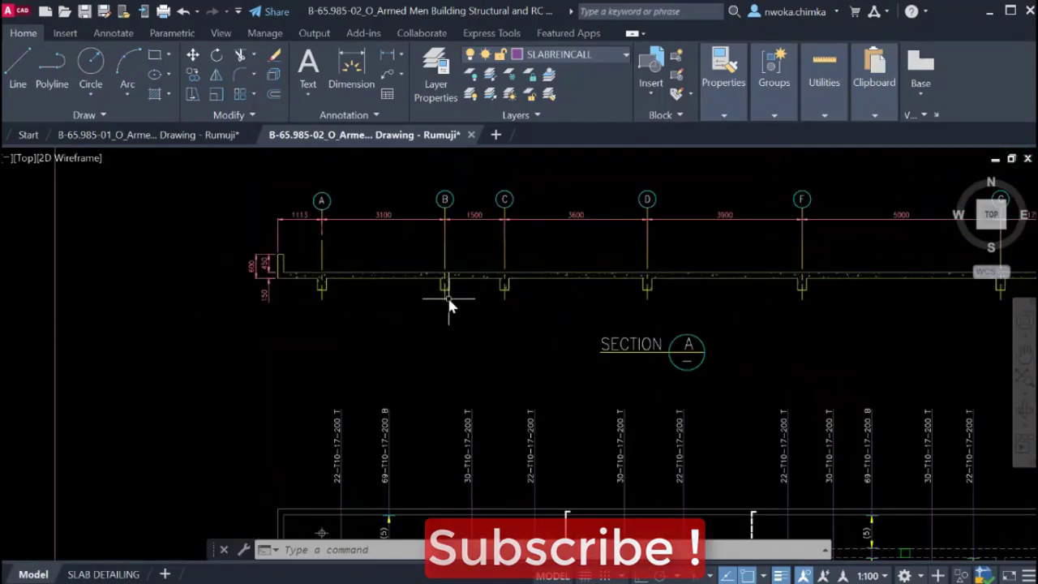
scroll(340, 275, "up", 2)
scroll(329, 287, "down", 2)
middle_click_drag(407, 319, 389, 270)
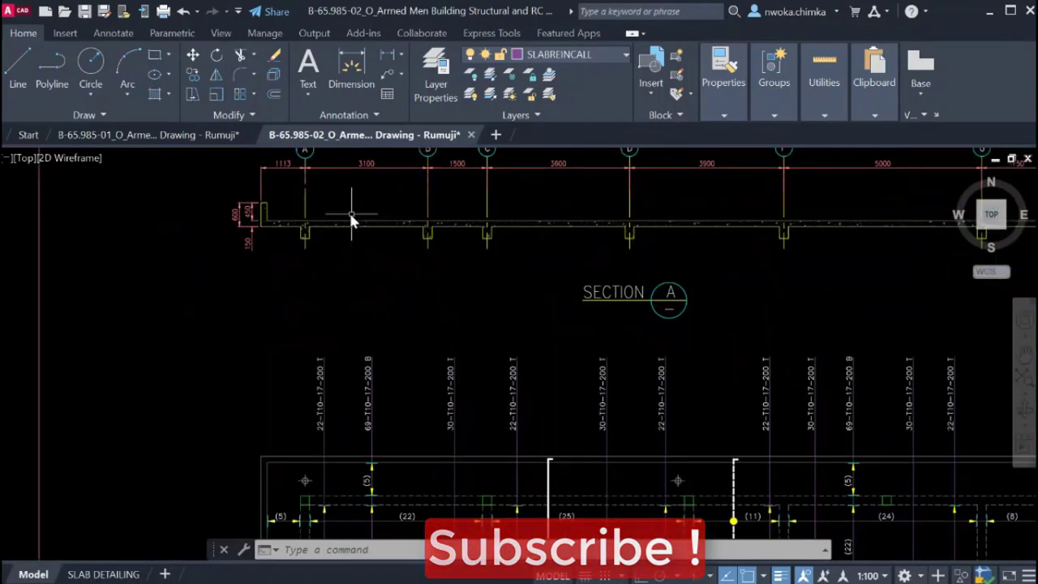
Review the top and bottom bar arrangement over the full slab reinforcement plan below Section A.
middle_click_drag(477, 241, 415, 190)
scroll(414, 190, "down", 2)
middle_click_drag(354, 398, 364, 326)
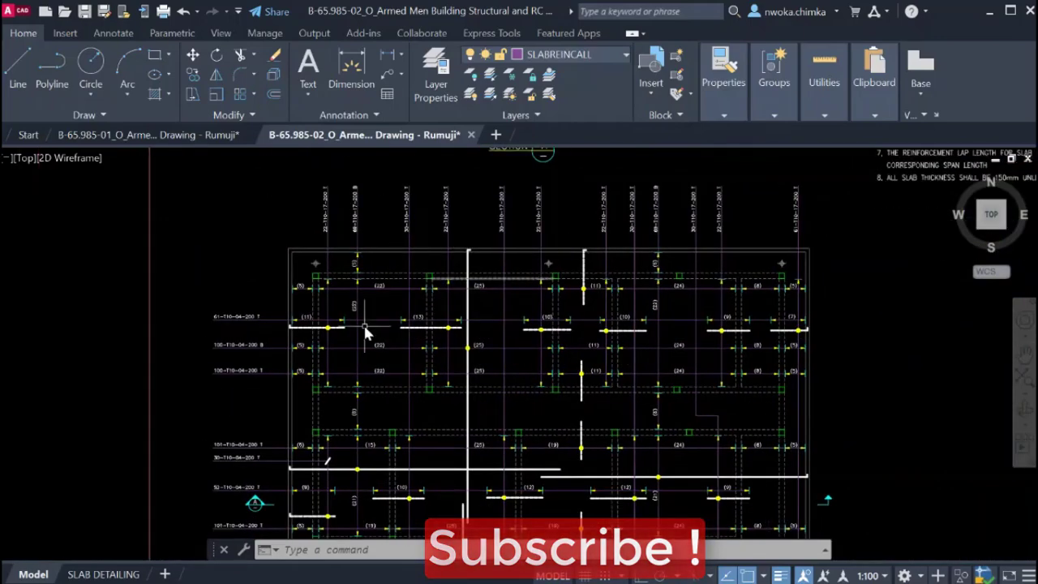
scroll(543, 314, "down", 2)
mouse_move(559, 321)
middle_mouse_down()
mouse_move(547, 369)
mouse_move(549, 327)
middle_mouse_up()
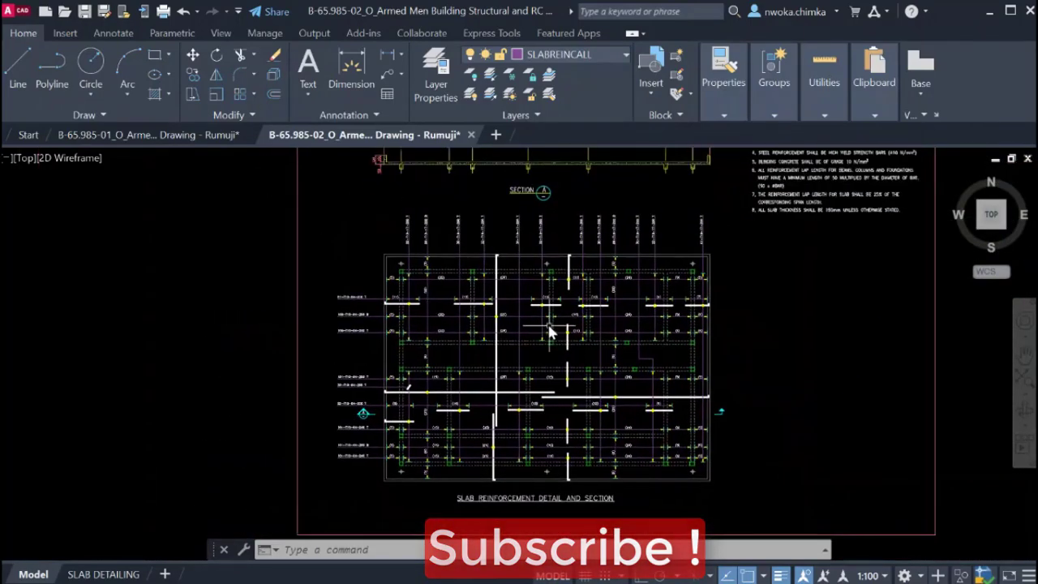
scroll(536, 325, "up", 2)
scroll(505, 289, "up", 2)
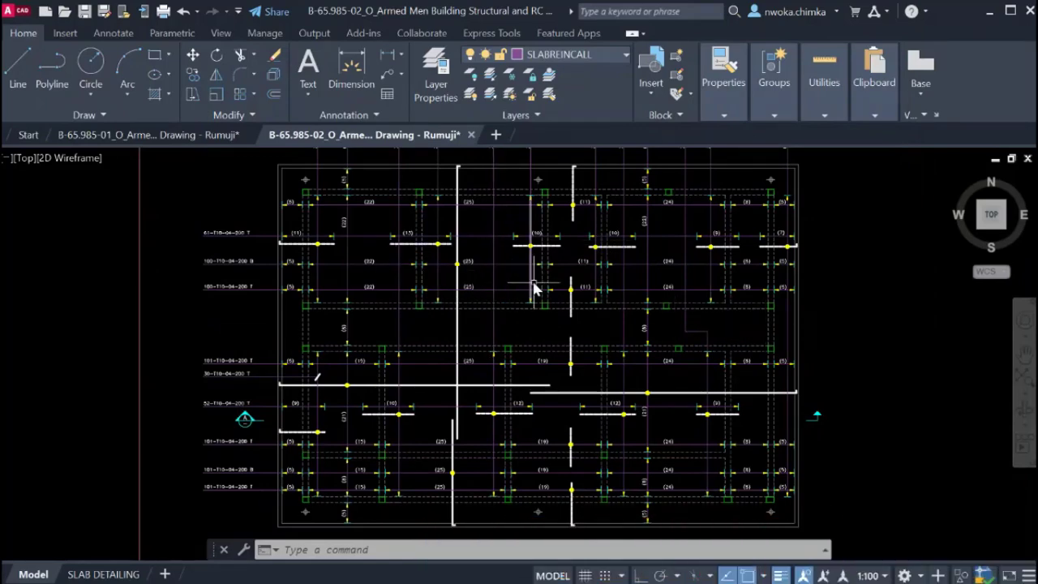
middle_click_drag(533, 288, 538, 297)
scroll(519, 283, "down", 2)
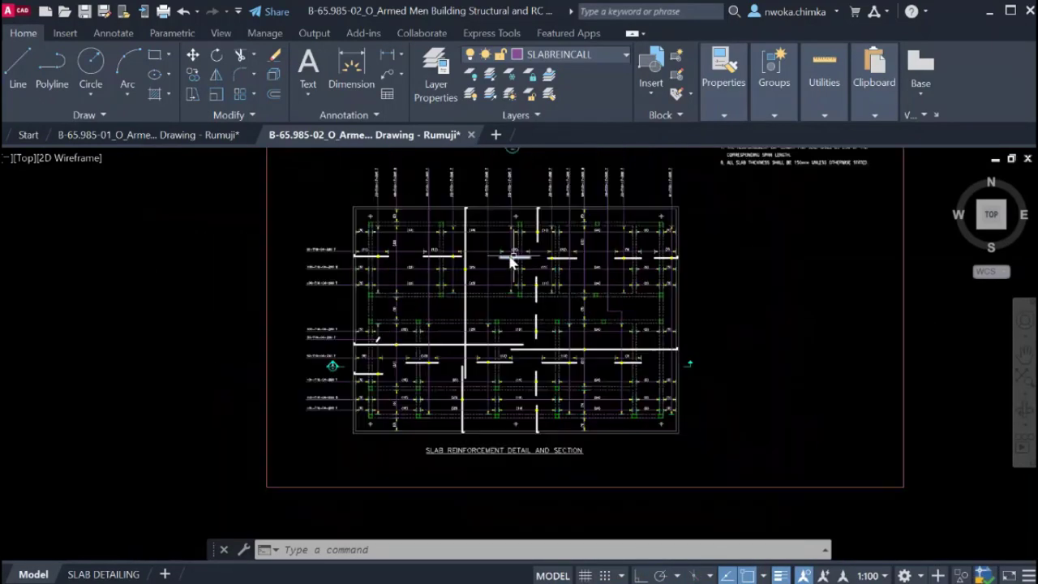
scroll(450, 203, "up", 2)
scroll(455, 206, "down", 2)
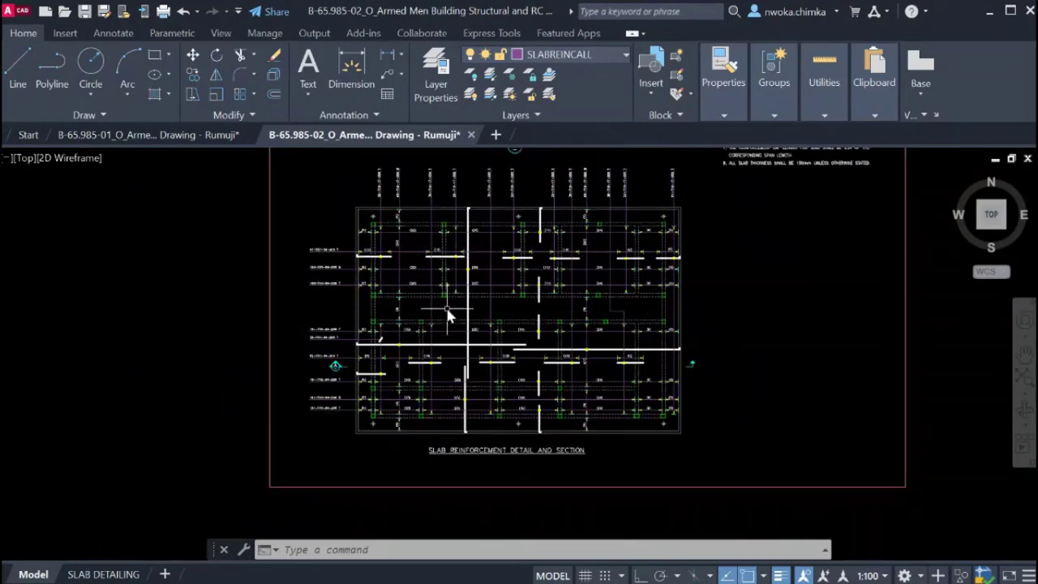
scroll(447, 315, "up", 2)
middle_click_drag(490, 251, 521, 281)
scroll(519, 259, "down", 2)
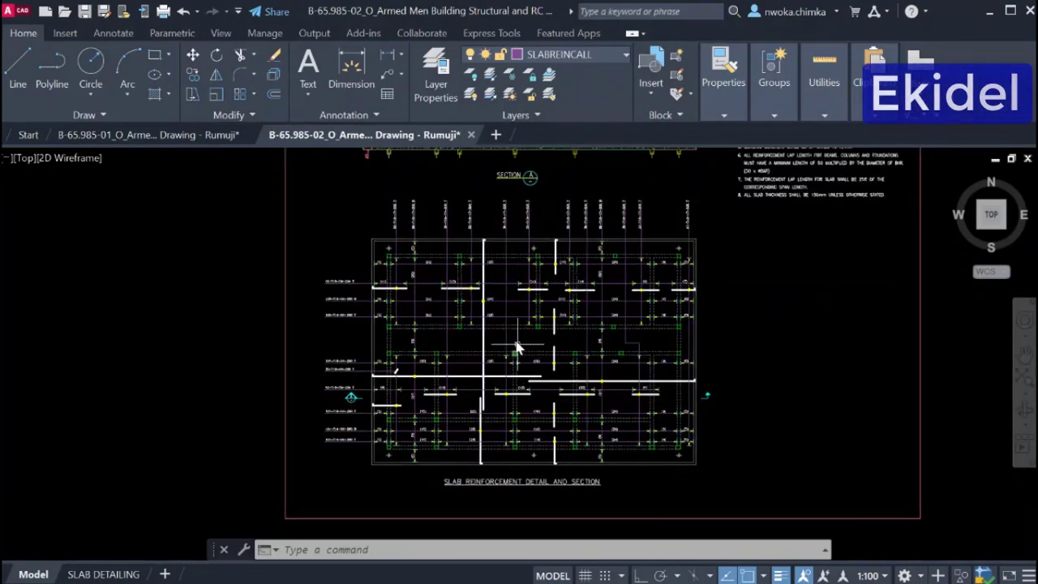
scroll(600, 313, "up", 2)
scroll(596, 259, "down", 2)
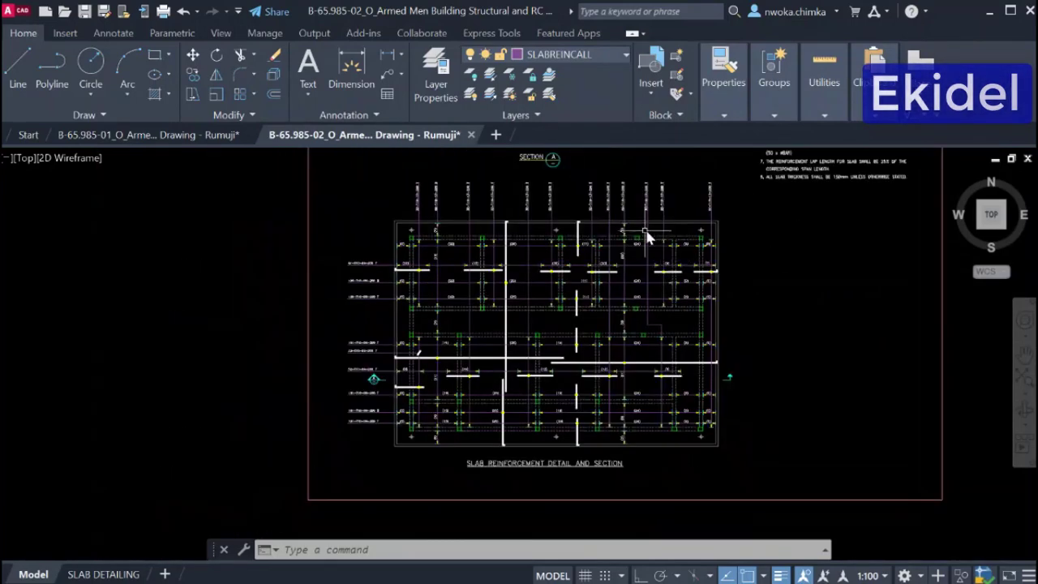
middle_click_drag(610, 276, 595, 323)
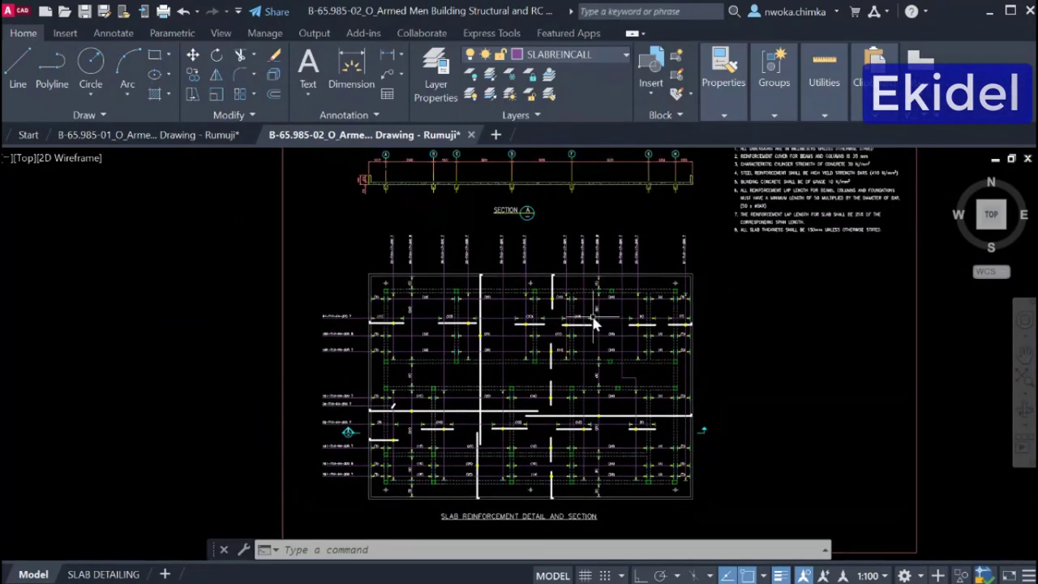
middle_click_drag(523, 272, 528, 309)
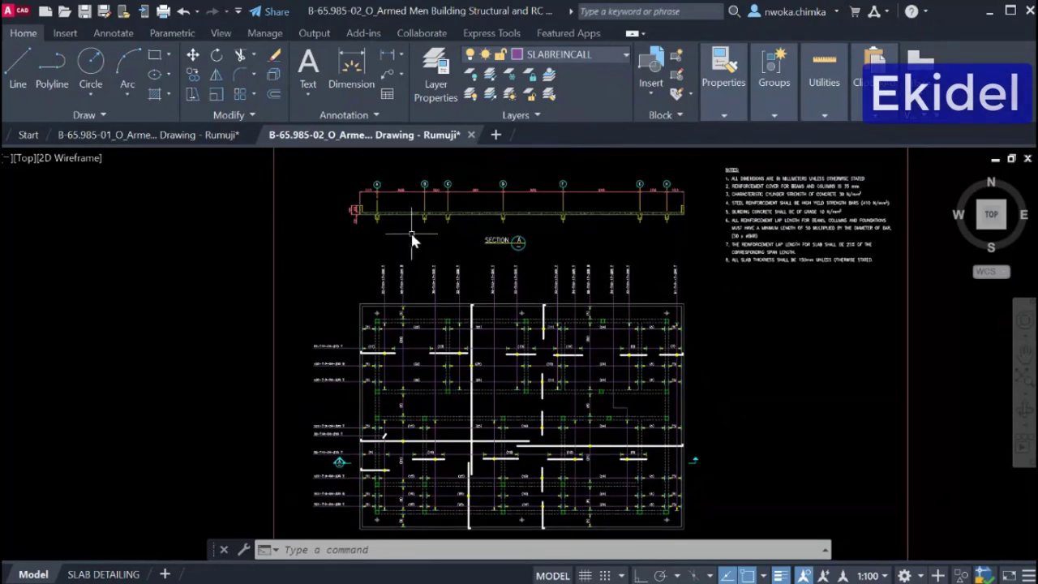
Compare the Section A outline without bars against the slab reinforcement plan below it.
scroll(409, 225, "up", 2)
middle_click_drag(483, 201, 482, 211)
middle_click_drag(582, 221, 583, 234)
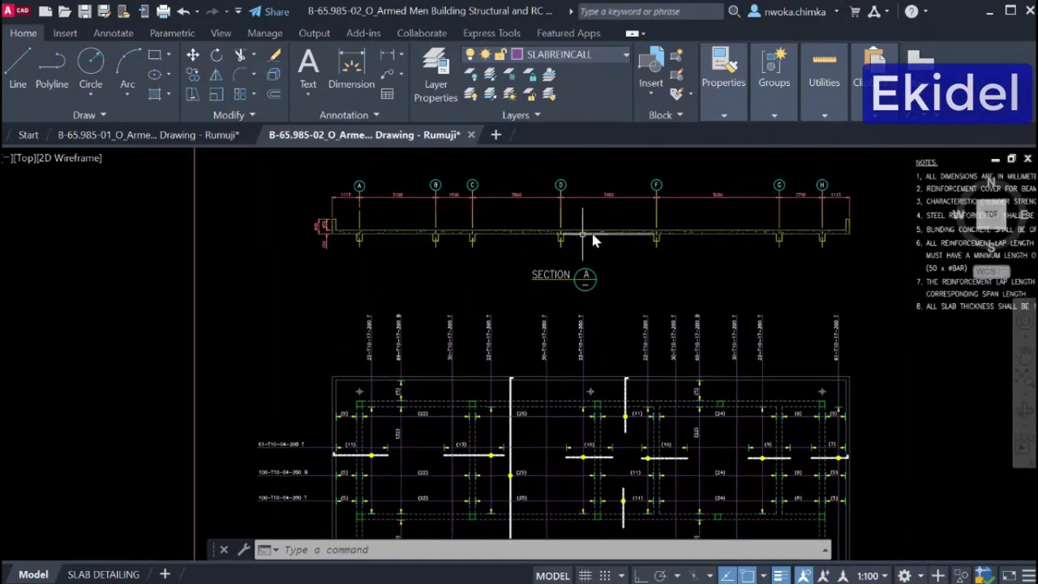
middle_click_drag(524, 347, 511, 225)
scroll(444, 344, "down", 2)
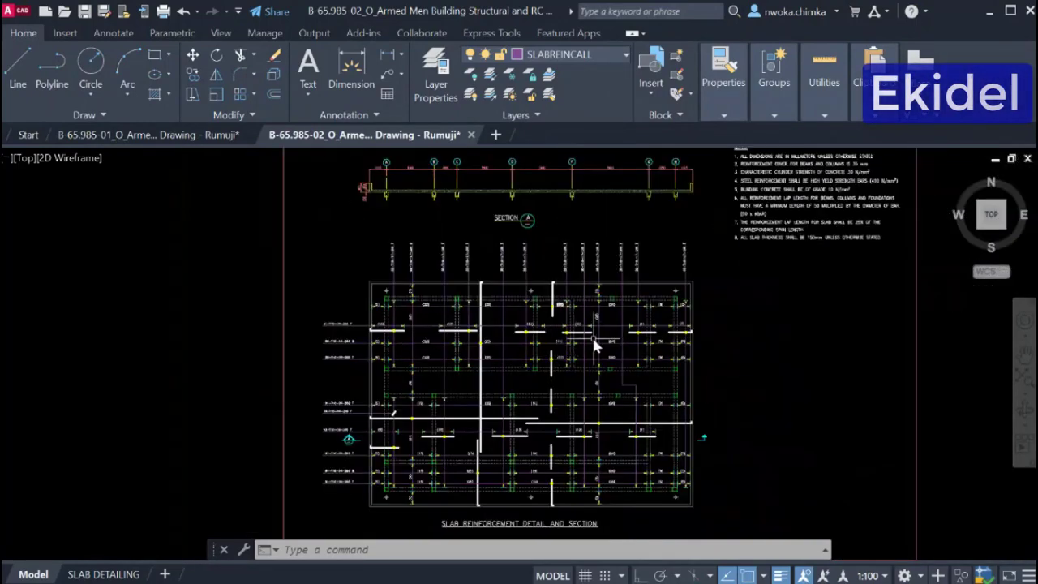
middle_click_drag(572, 294, 571, 330)
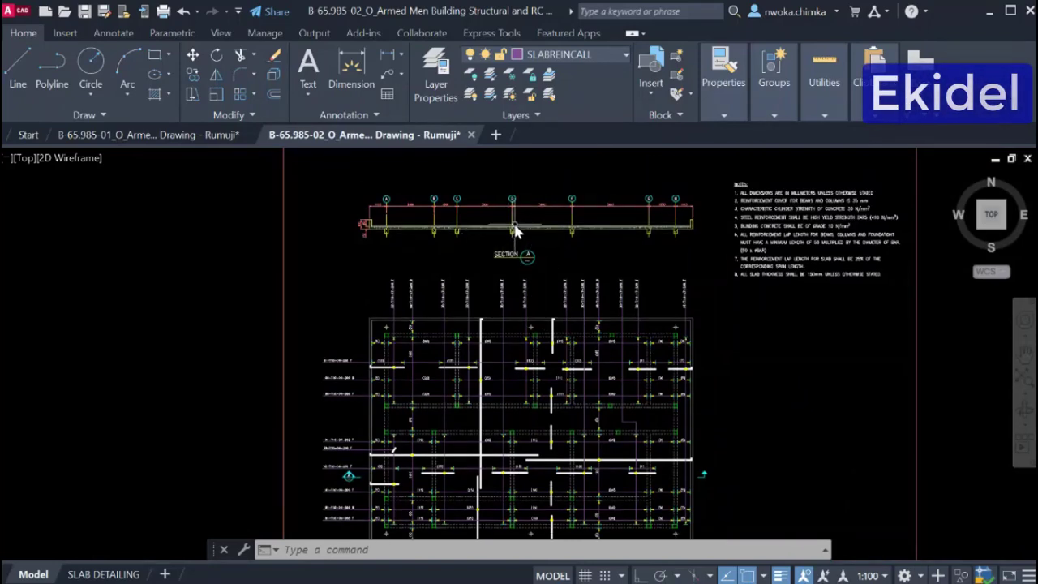
scroll(517, 225, "up", 2)
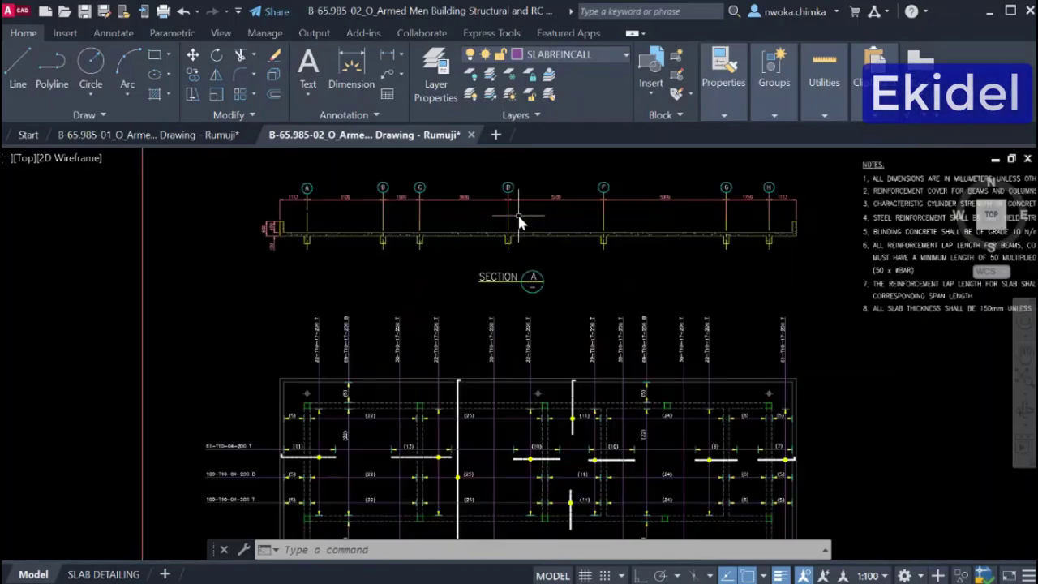
middle_click_drag(516, 212, 479, 270)
scroll(447, 270, "down", 2)
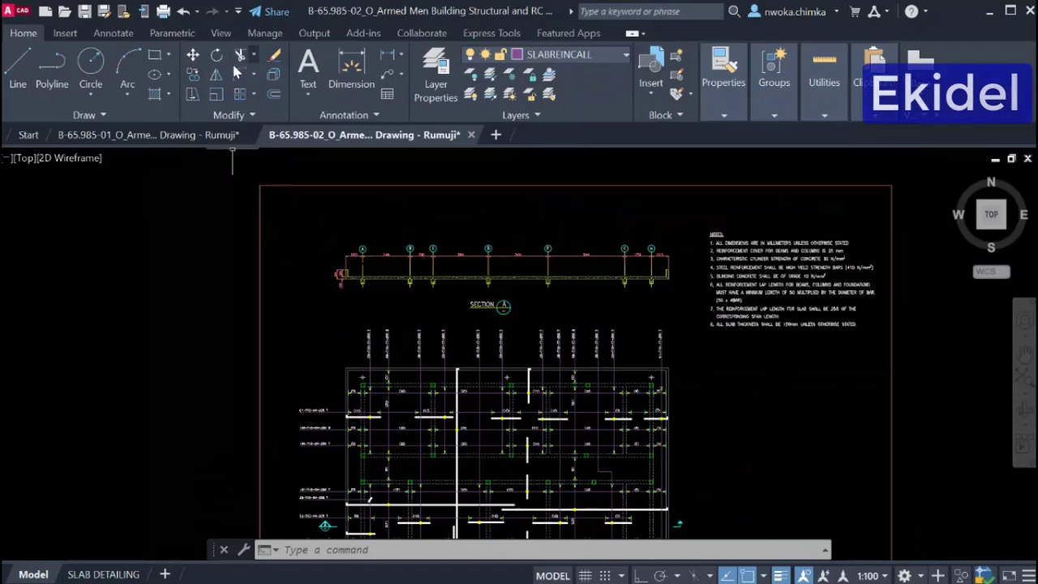
Examine Section A's gridlines A to H, span dimensions, slab thickness and beam positions.
scroll(414, 268, "up", 2)
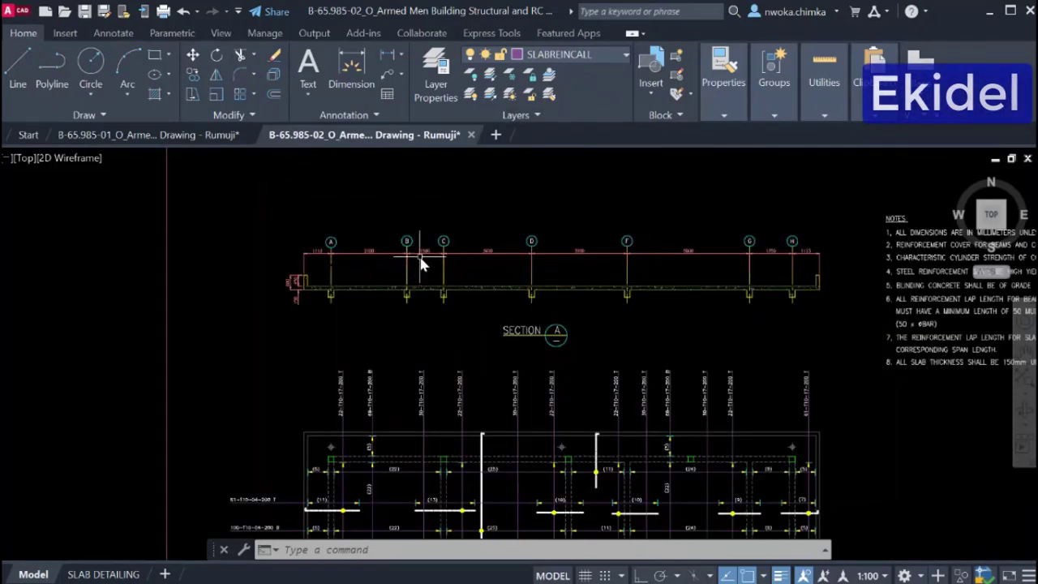
scroll(318, 246, "up", 2)
middle_click_drag(363, 243, 363, 259)
scroll(371, 254, "down", 2)
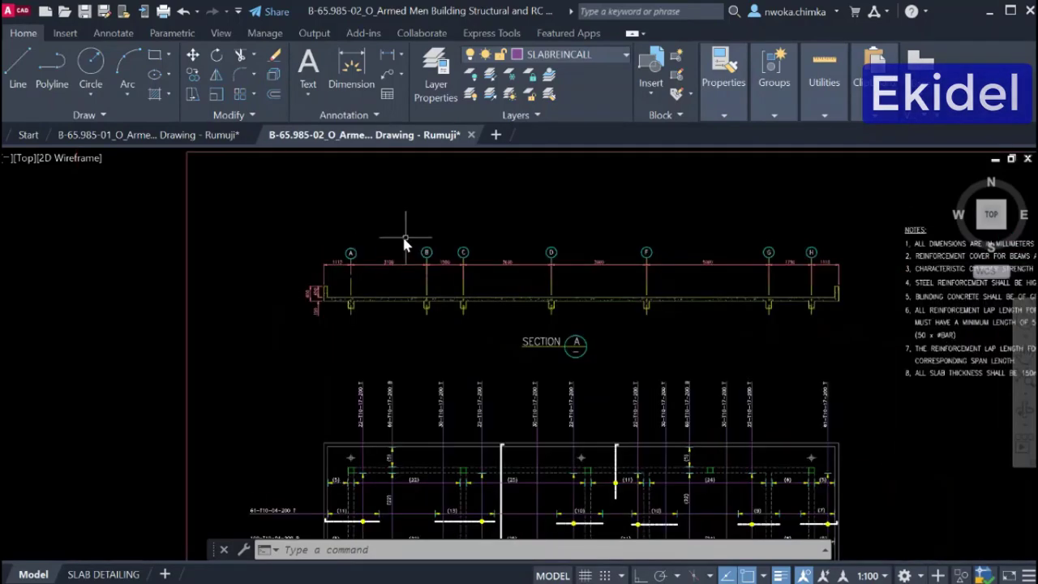
middle_click_drag(481, 253, 416, 269)
scroll(438, 285, "up", 2)
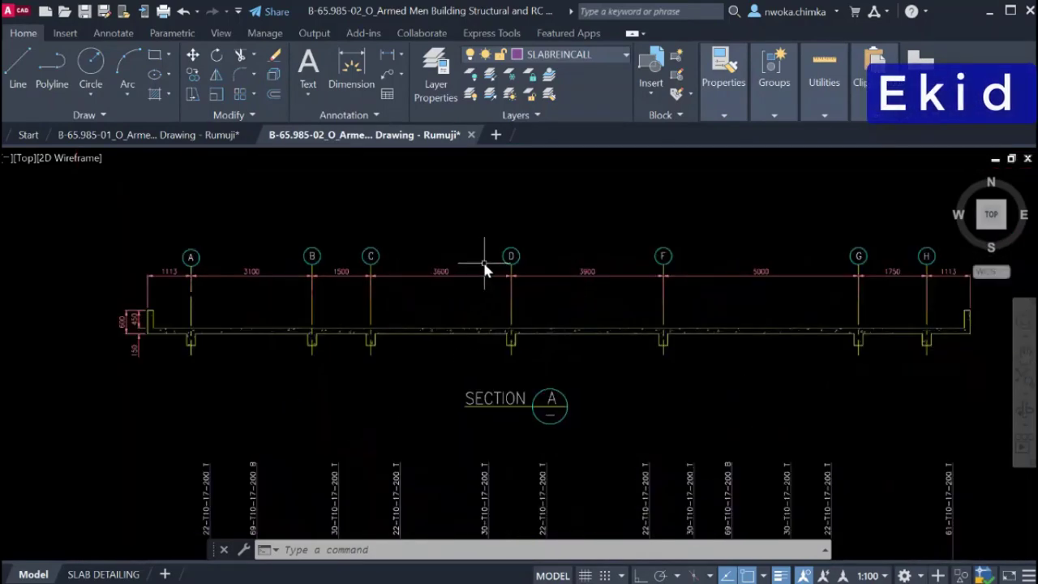
scroll(482, 267, "down", 2)
scroll(390, 301, "up", 2)
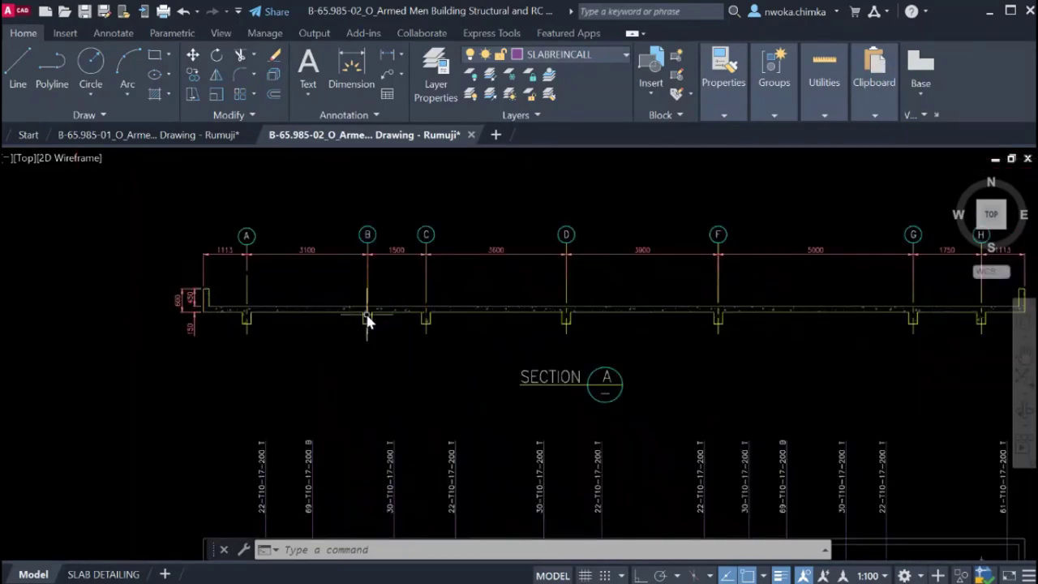
middle_click_drag(281, 317, 393, 316)
scroll(384, 296, "up", 2)
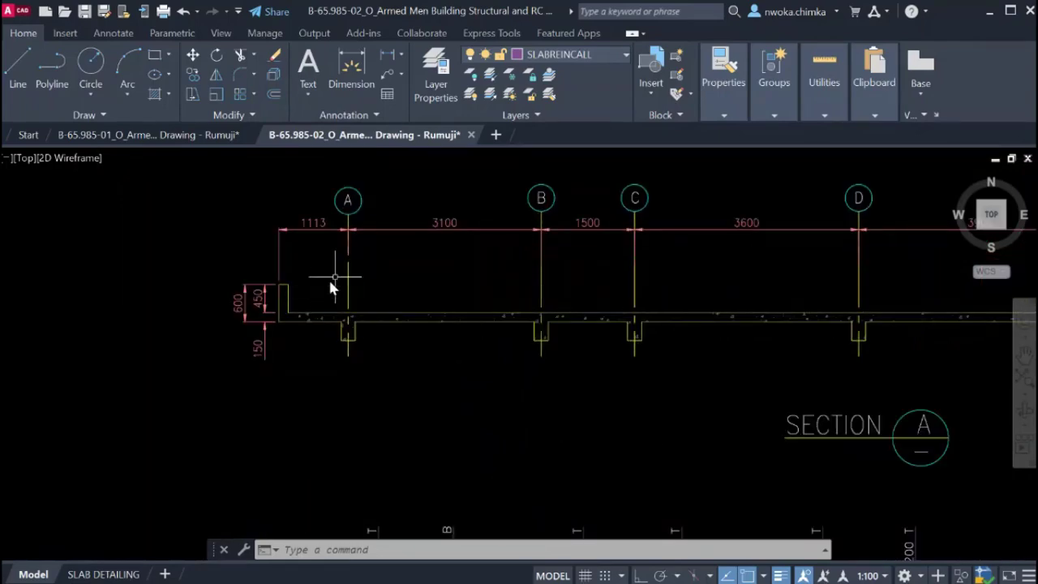
scroll(438, 296, "down", 2)
scroll(406, 294, "up", 2)
scroll(270, 290, "down", 2)
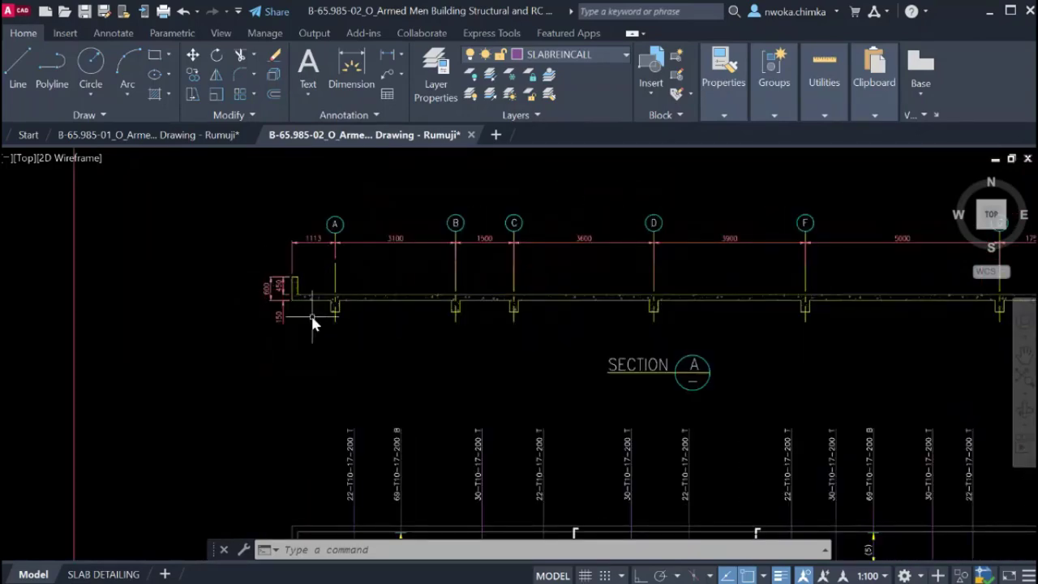
middle_click_drag(735, 335, 564, 317)
scroll(517, 379, "up", 2)
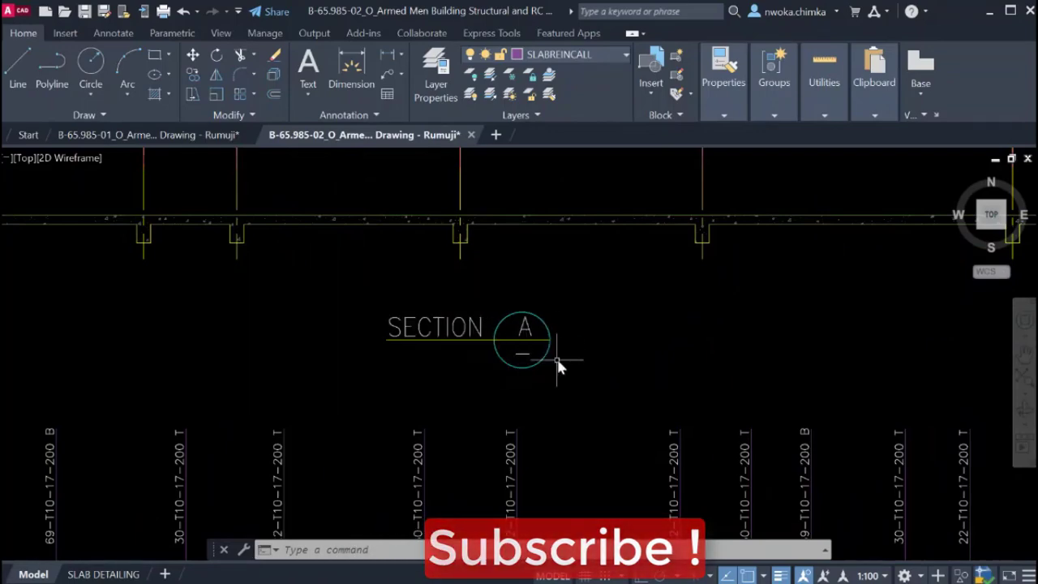
Select the Section A cutting markers on both sides of the slab reinforcement plan.
scroll(527, 351, "down", 2)
scroll(530, 344, "down", 2)
middle_click_drag(562, 371, 516, 216)
middle_click_drag(443, 379, 474, 225)
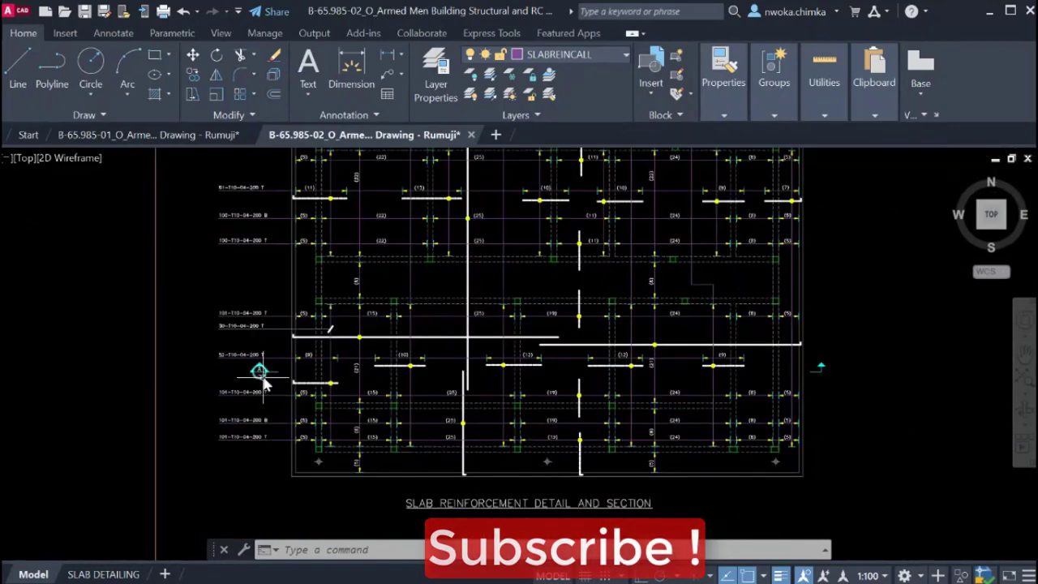
scroll(262, 377, "up", 2)
middle_click_drag(237, 372, 183, 363)
middle_click_drag(407, 388, 274, 369)
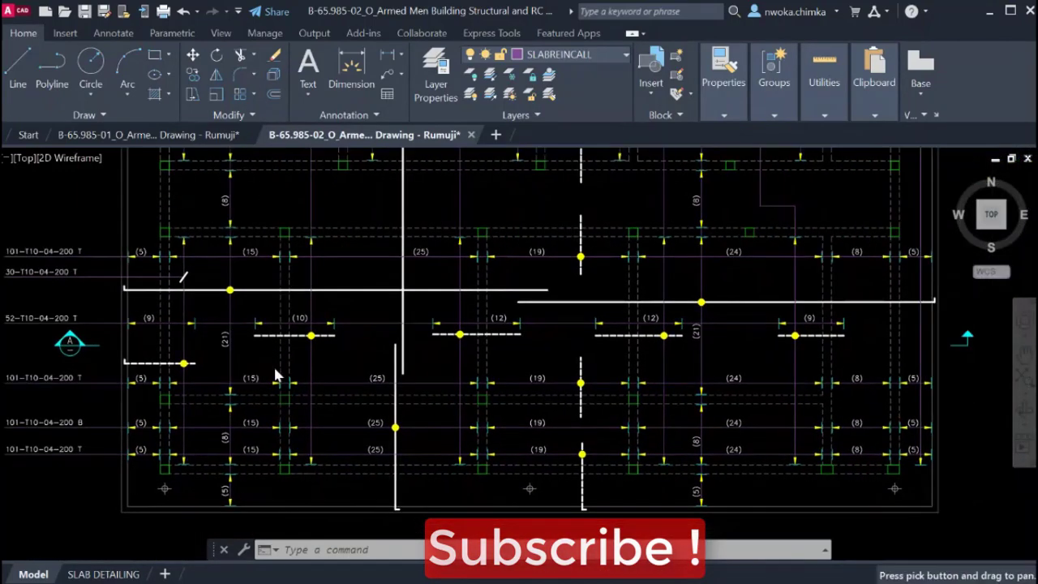
scroll(98, 335, "up", 2)
left_click(99, 329)
left_click(35, 371)
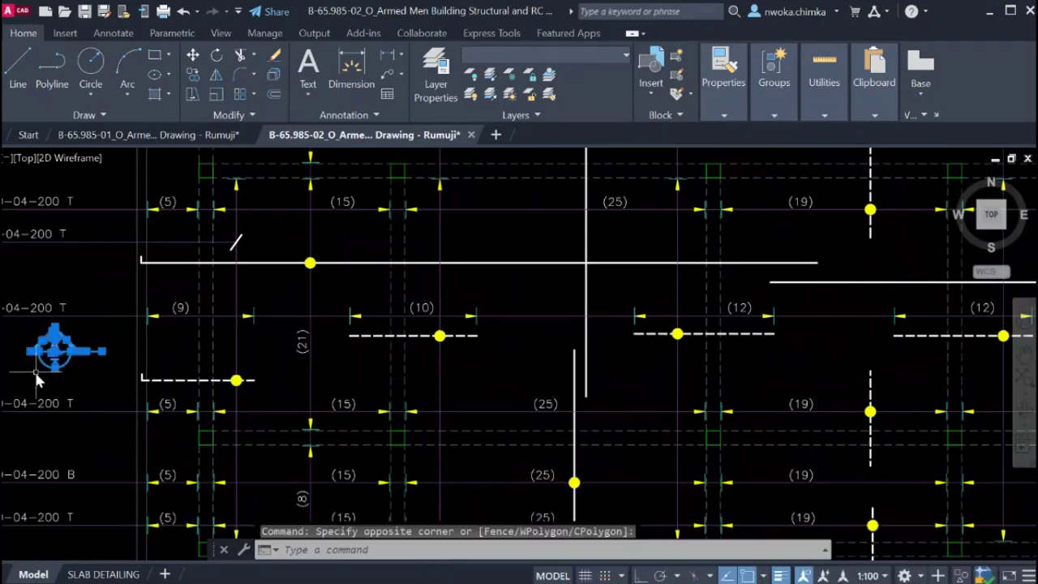
scroll(43, 341, "down", 4)
scroll(649, 343, "up", 2)
left_click(609, 328)
left_click(553, 366)
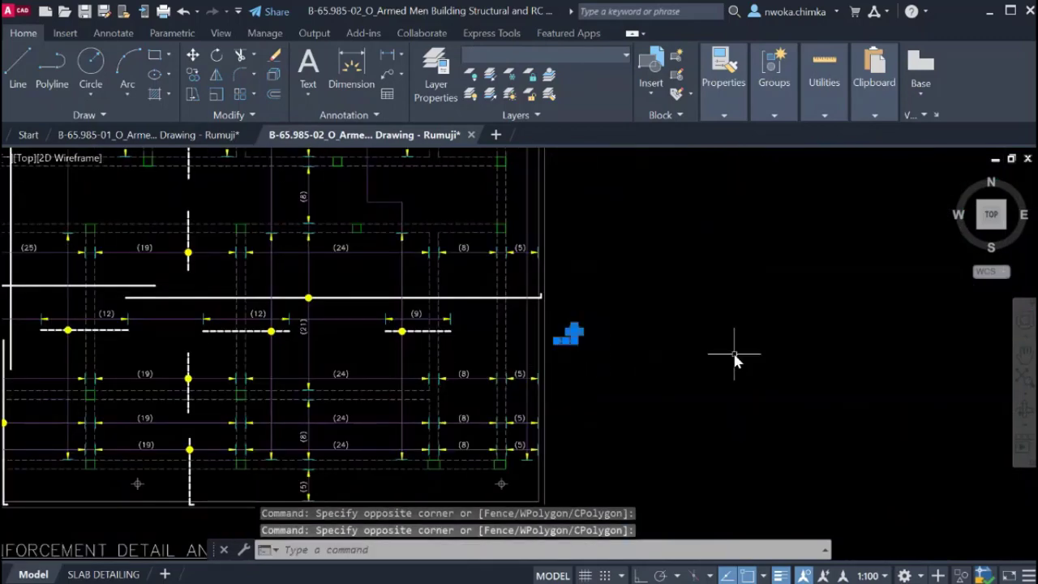
Clear the section marker selection and inspect the Section A outline, its gridlines and the slab's left end.
scroll(732, 351, "down", 2)
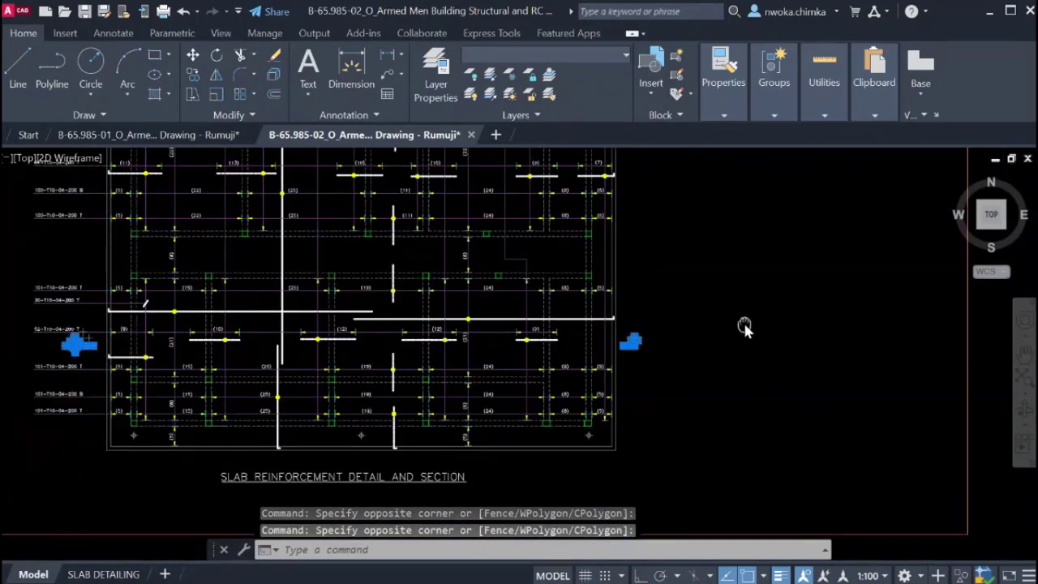
mouse_move(745, 326)
middle_mouse_down()
mouse_move(719, 331)
mouse_move(738, 395)
mouse_move(736, 452)
middle_mouse_up()
key("Escape")
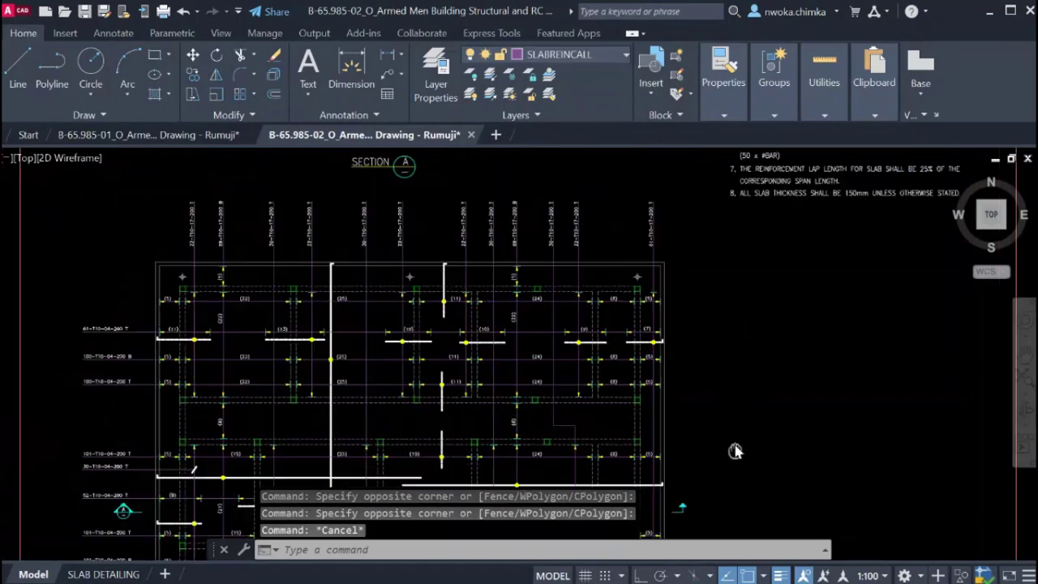
middle_click_drag(686, 375, 728, 431)
middle_click_drag(429, 220, 442, 306)
scroll(429, 251, "up", 2)
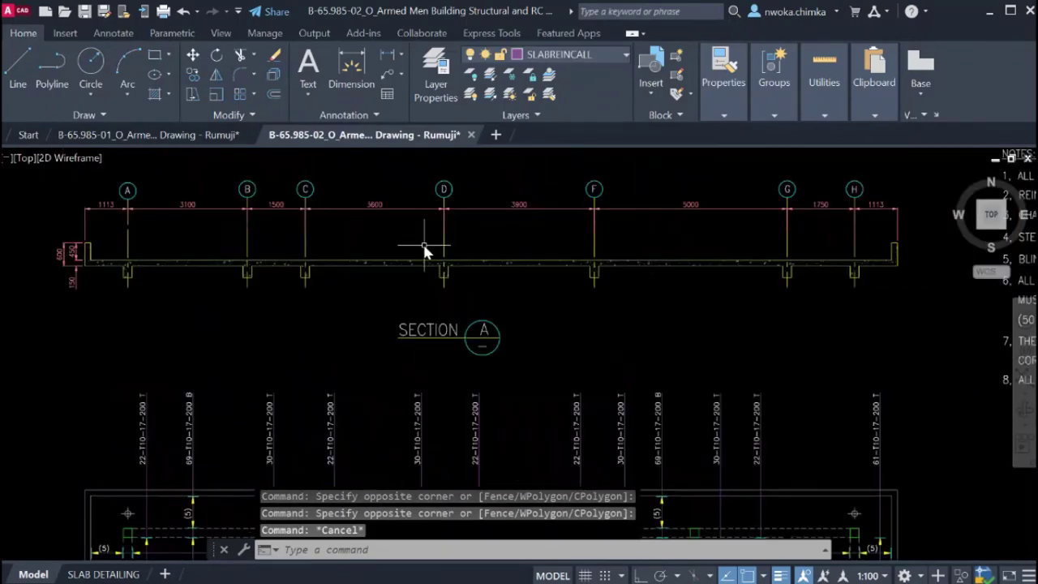
scroll(429, 253, "down", 2)
middle_click_drag(370, 346, 425, 281)
scroll(313, 192, "up", 4)
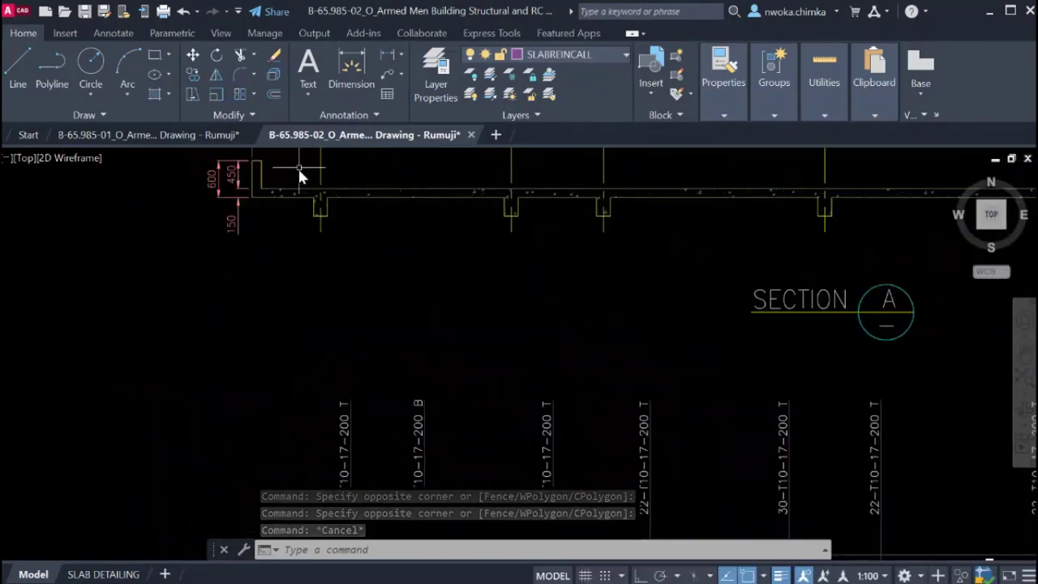
left_click(294, 153)
left_click(235, 229)
middle_click_drag(295, 252, 275, 278)
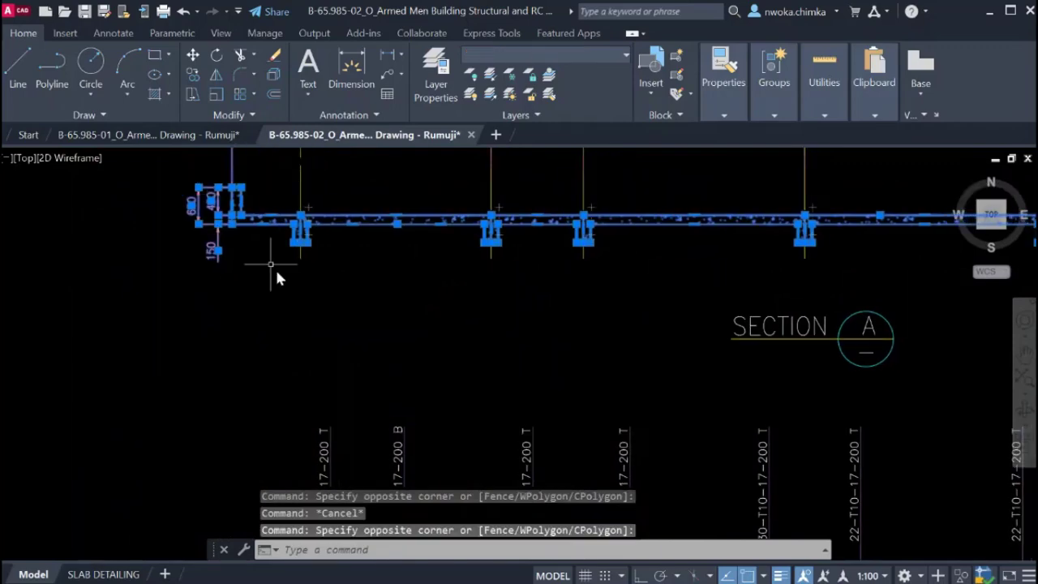
scroll(552, 267, "down", 2)
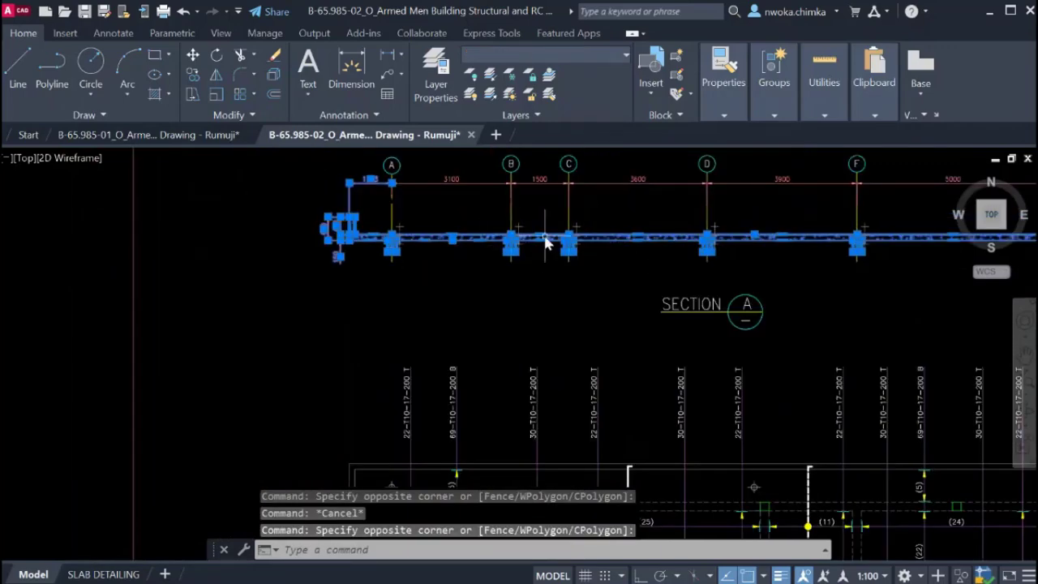
scroll(369, 215, "up", 4)
key("Escape")
Try to select Section A's left upstand together with the matching slab edge lines in the plan.
left_click(334, 212)
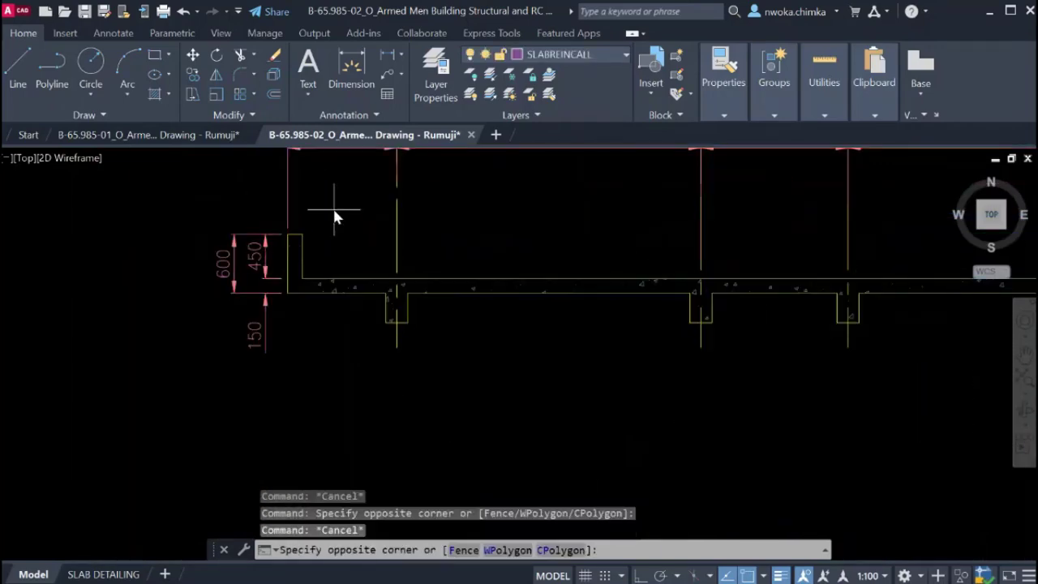
left_click(267, 325)
scroll(408, 232, "down", 6)
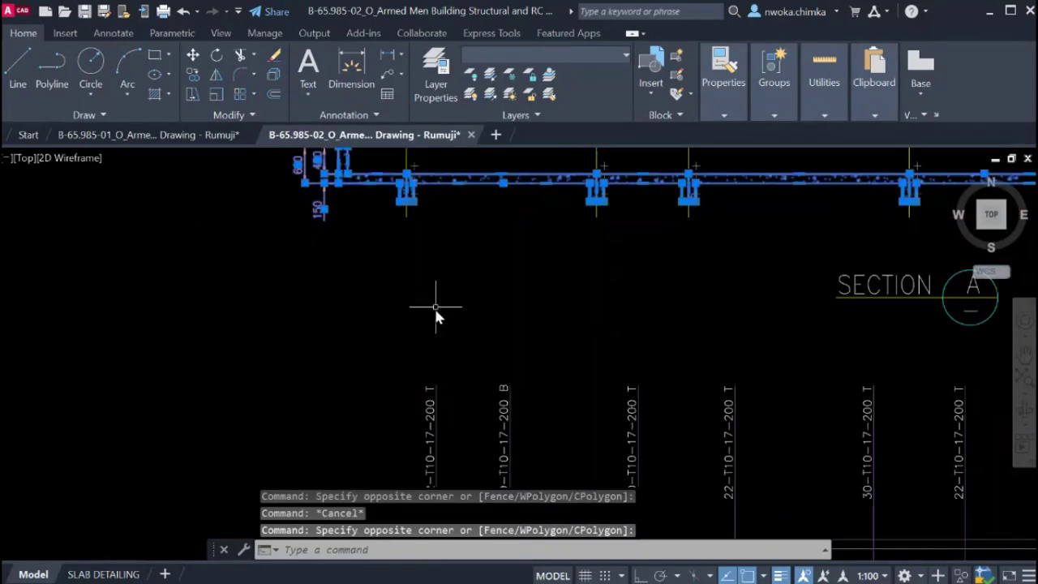
scroll(442, 334, "up", 3)
left_click(440, 327)
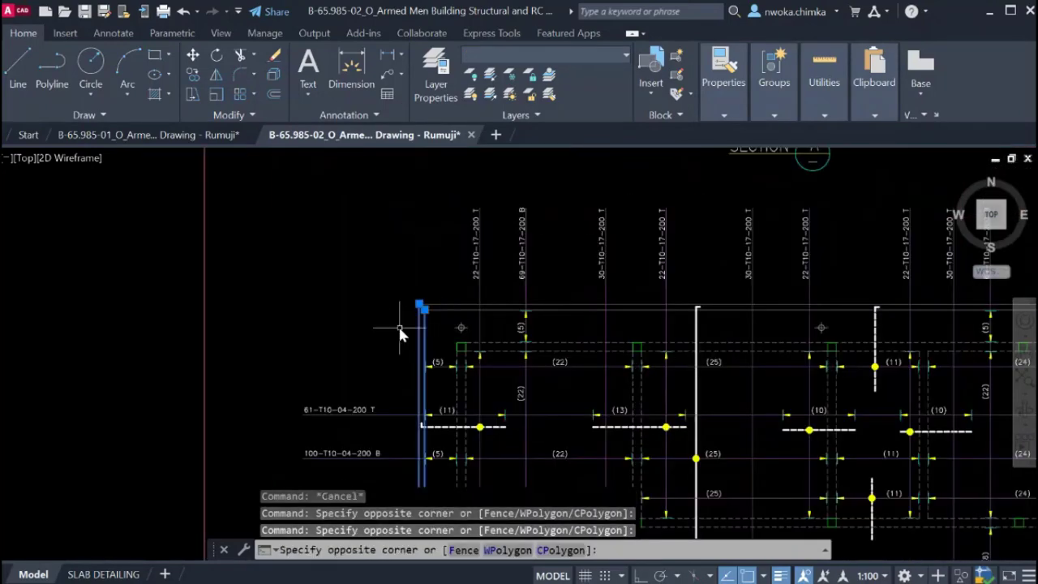
left_click(406, 331)
scroll(422, 341, "down", 3)
scroll(426, 261, "up", 4)
key("Escape")
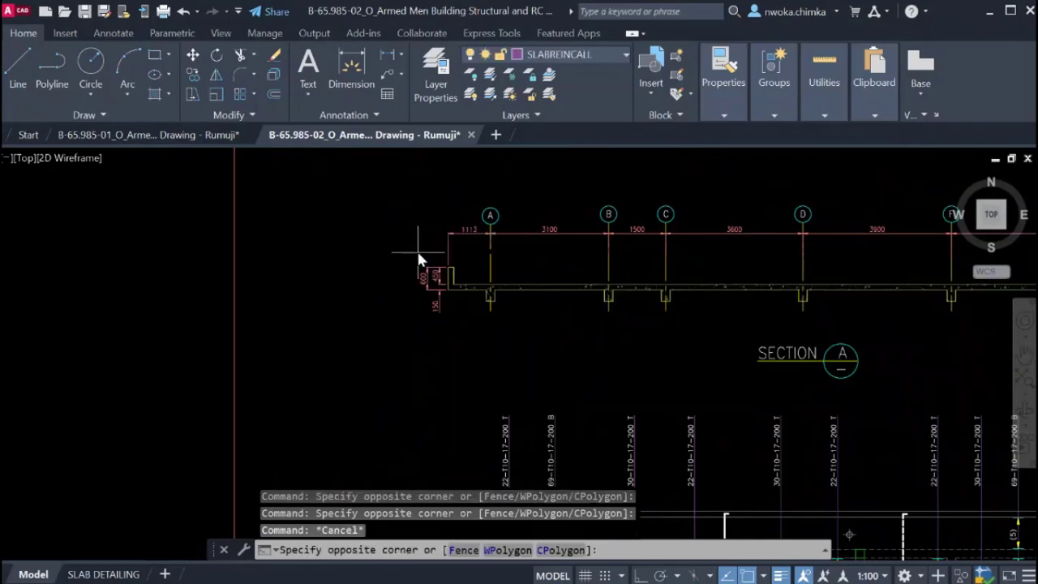
Highlight only the left upstand in Section A and the corresponding left slab edge in the plan, and clear the selection.
left_click(417, 252)
left_click(456, 291)
middle_click_drag(456, 290, 420, 195)
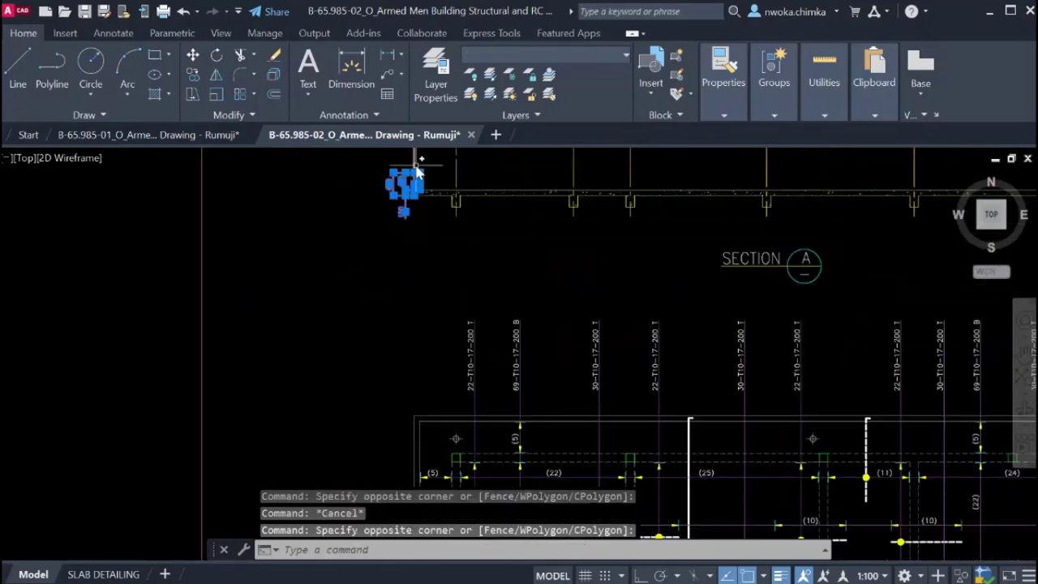
left_click(438, 434)
scroll(430, 290, "down", 4)
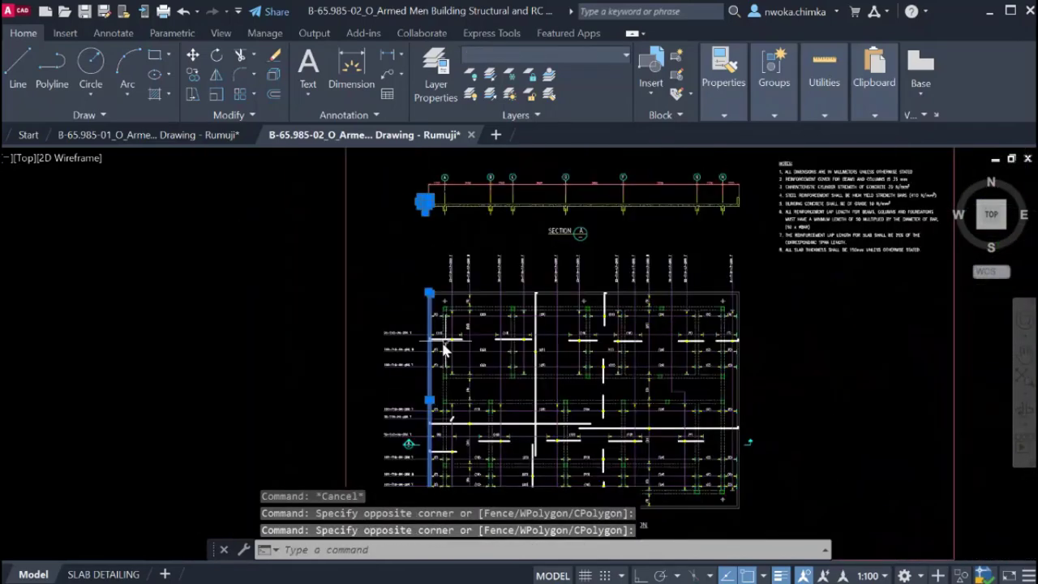
scroll(422, 282, "up", 6)
key("Escape")
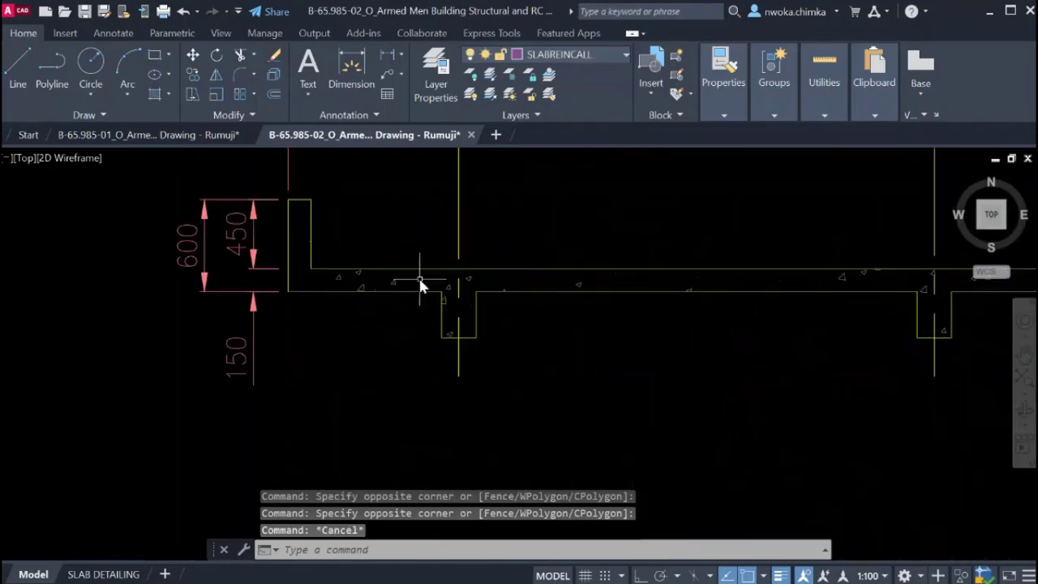
left_click(490, 323)
left_click(424, 355)
scroll(446, 158, "down", 4)
scroll(444, 229, "up", 4)
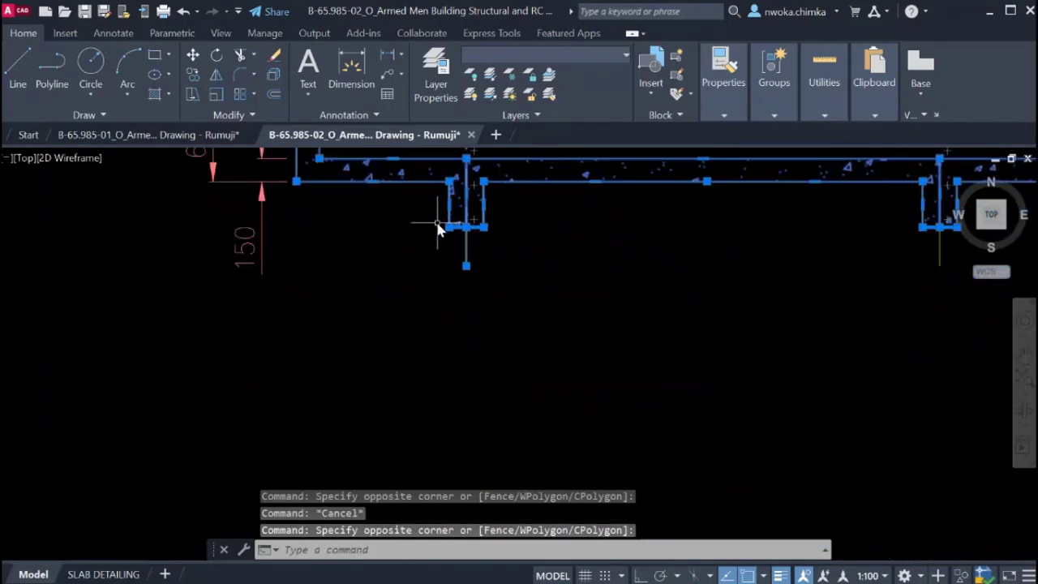
key("Escape")
Select the beam outline at gridline A in Section A and the matching beam lines along the section cut in the plan.
left_click(429, 238)
left_click(552, 371)
scroll(459, 220, "down", 6)
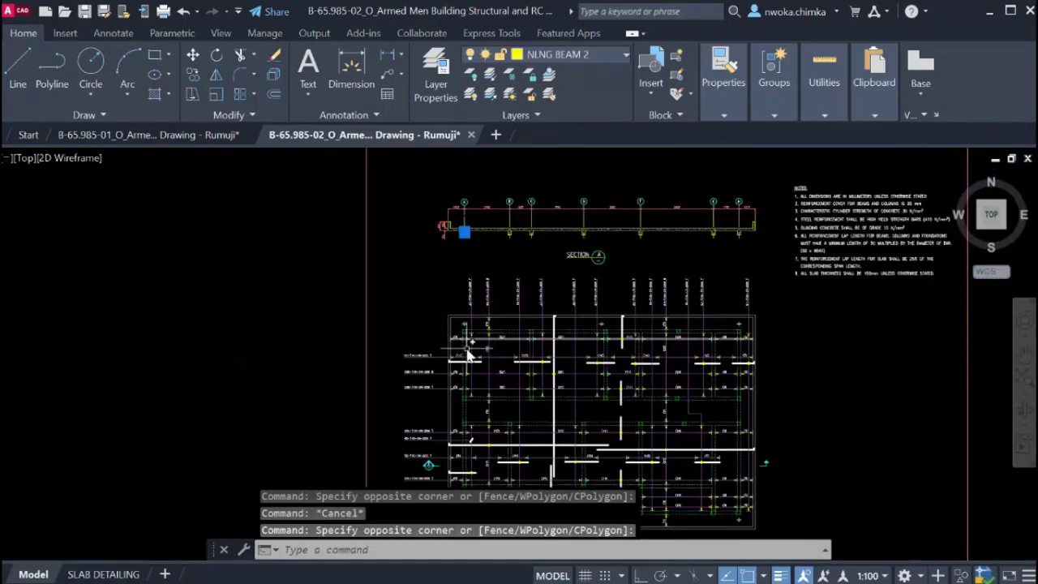
scroll(468, 355, "up", 6)
left_click(437, 255)
scroll(440, 228, "down", 2)
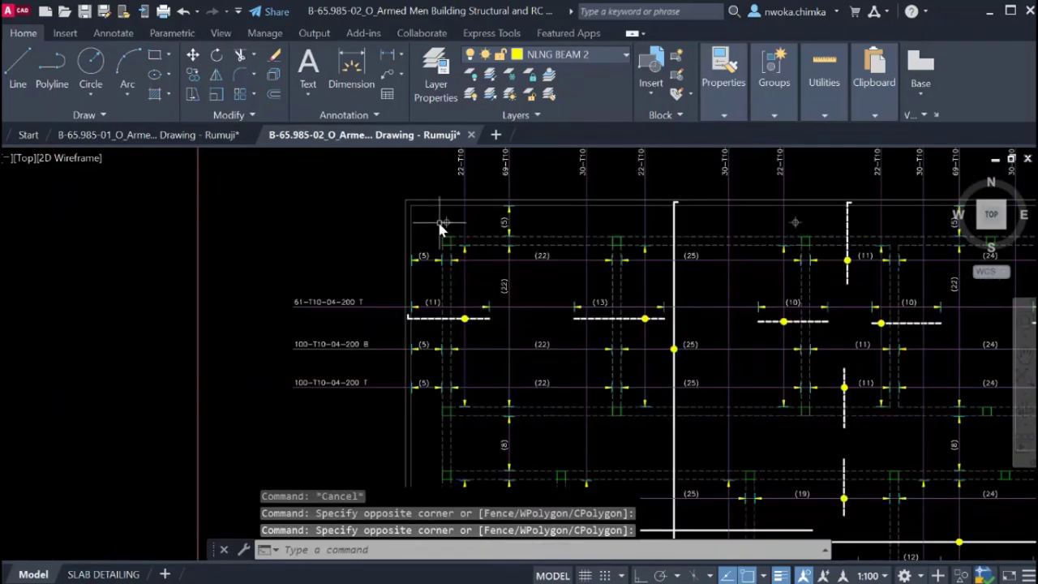
scroll(442, 231, "down", 4)
scroll(466, 390, "up", 6)
left_click(505, 412)
left_click(485, 411)
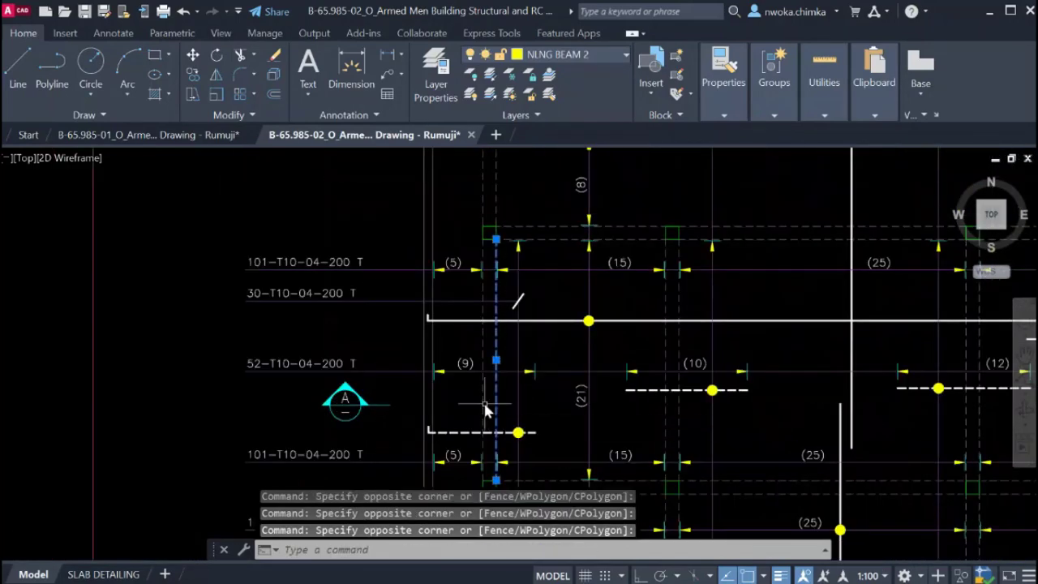
scroll(488, 404, "down", 5)
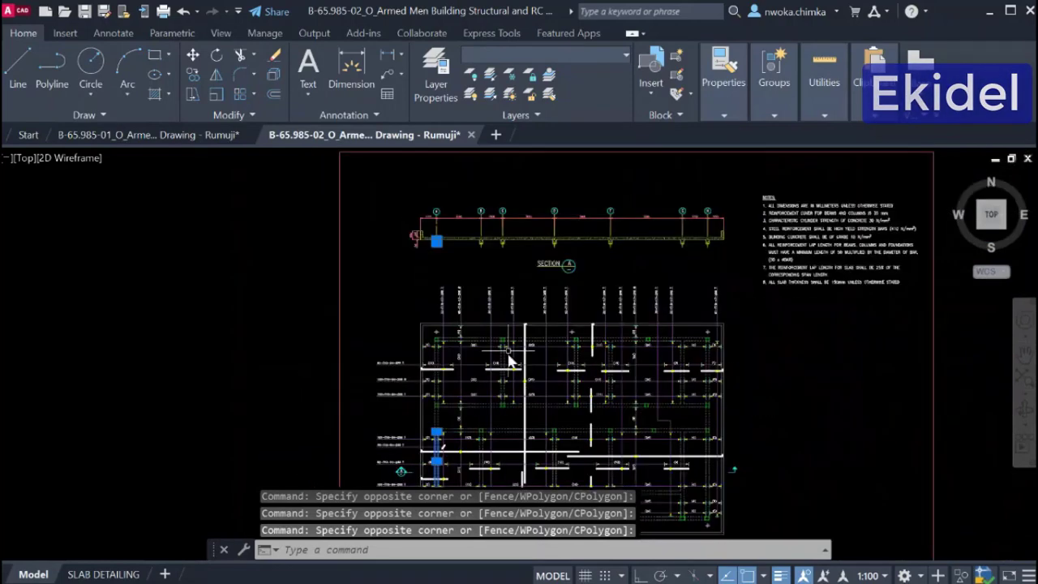
Add the gridline B beam in Section A and its matching beam lines in the plan to the selection.
scroll(488, 244, "up", 5)
scroll(489, 250, "up", 4)
left_click(391, 213)
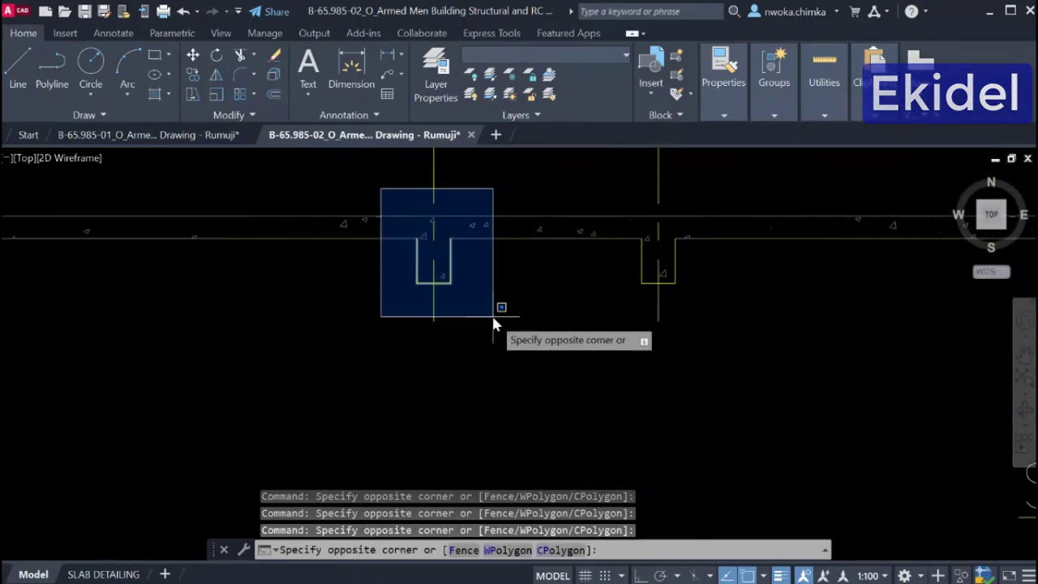
left_click(492, 313)
scroll(470, 260, "down", 5)
scroll(504, 292, "up", 3)
scroll(468, 339, "up", 5)
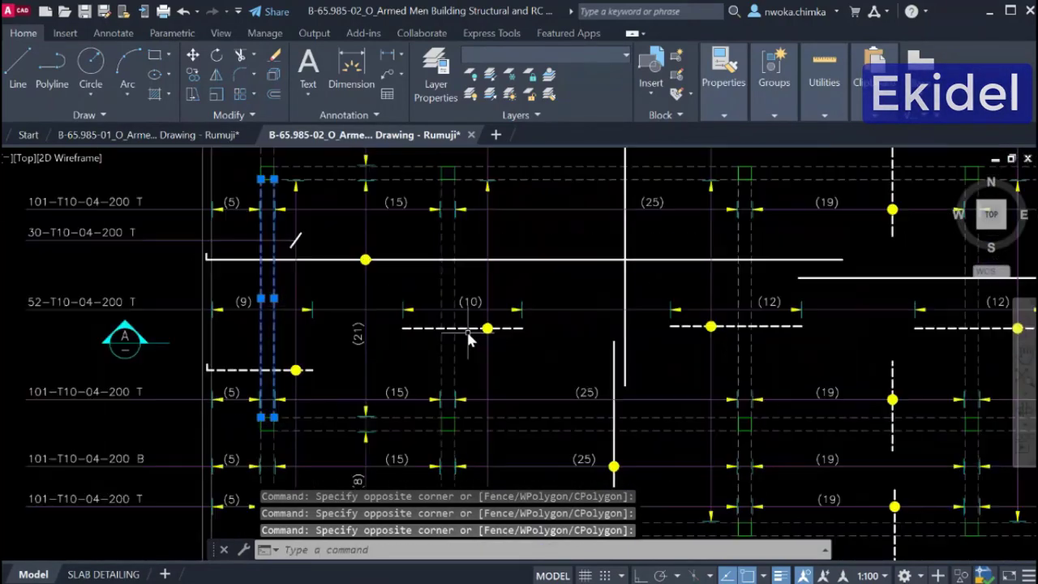
left_click(474, 371)
left_click(415, 336)
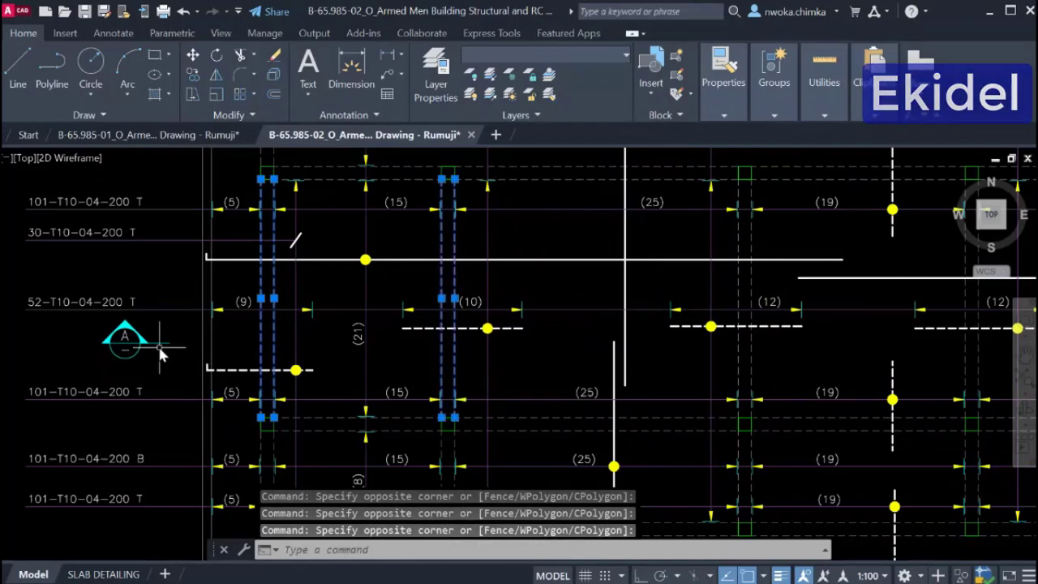
Add the third beam crossed by the section cut in the plan and the gridline D beam in Section A to the selection.
scroll(647, 371, "down", 5)
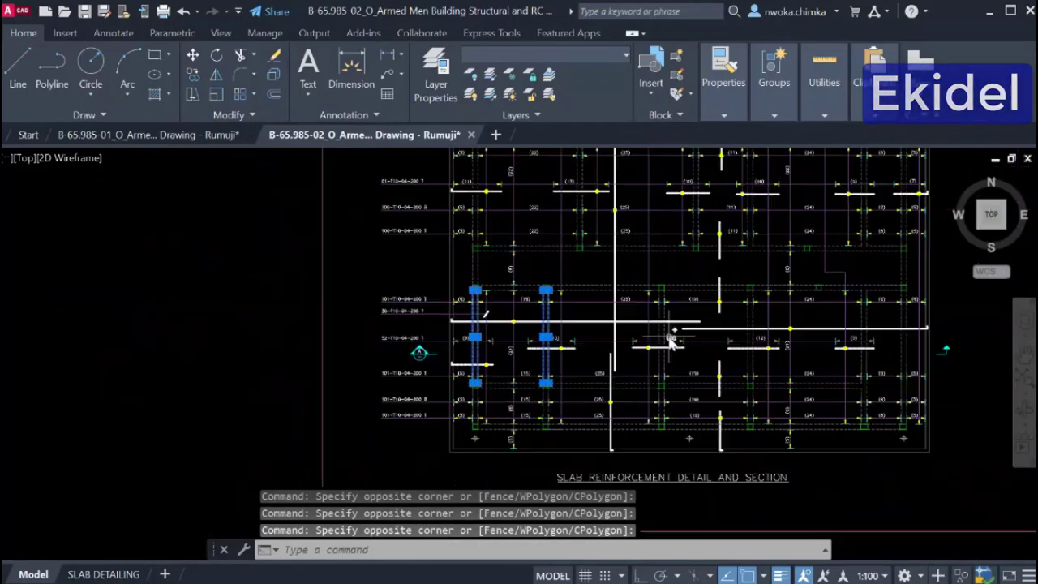
scroll(648, 357, "up", 6)
left_click(656, 412)
left_click(589, 429)
scroll(608, 423, "down", 6)
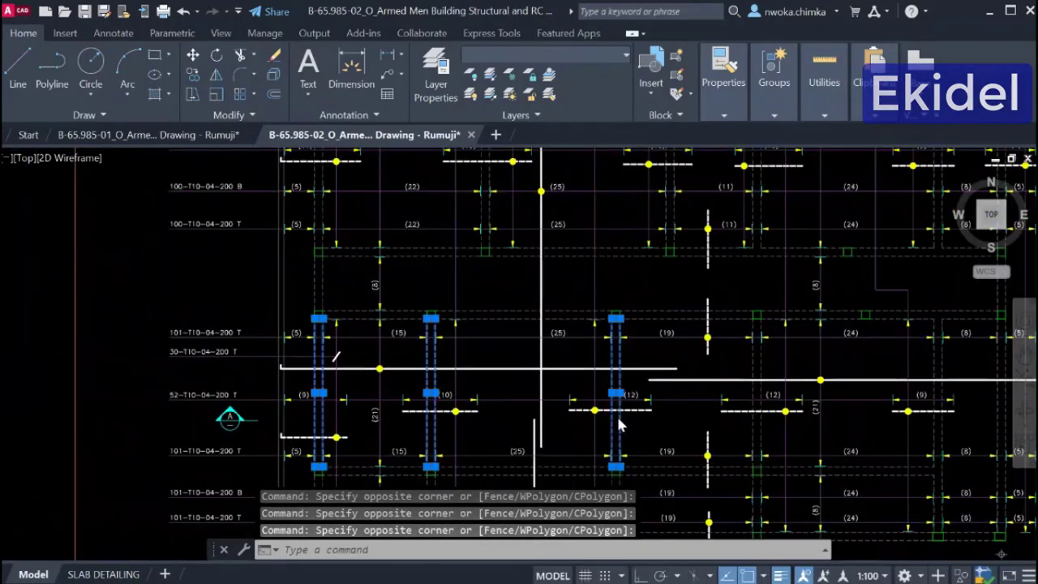
middle_click_drag(639, 351, 607, 473)
middle_click_drag(595, 301, 594, 332)
scroll(551, 224, "up", 5)
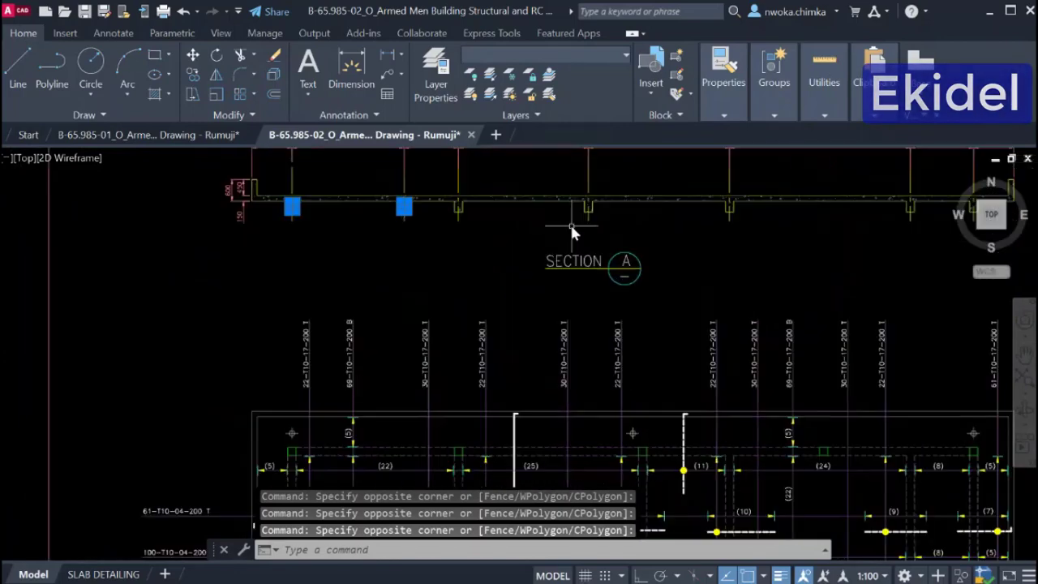
left_click(574, 176)
left_click(632, 218)
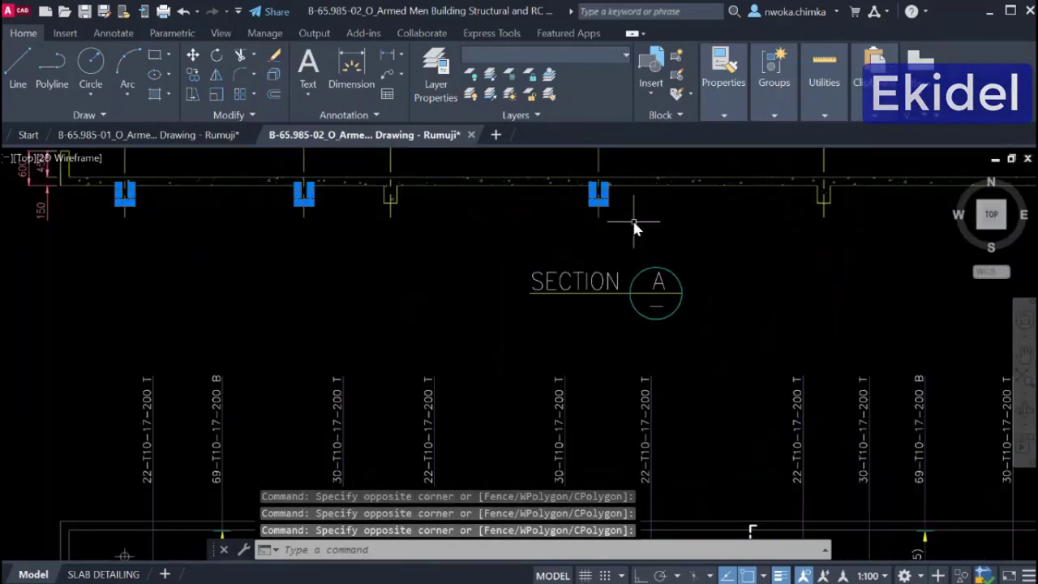
Add the fourth beam crossed by the section cut in the plan and the gridline F beam in Section A to the selection.
scroll(616, 260, "down", 3)
middle_click_drag(602, 289, 593, 233)
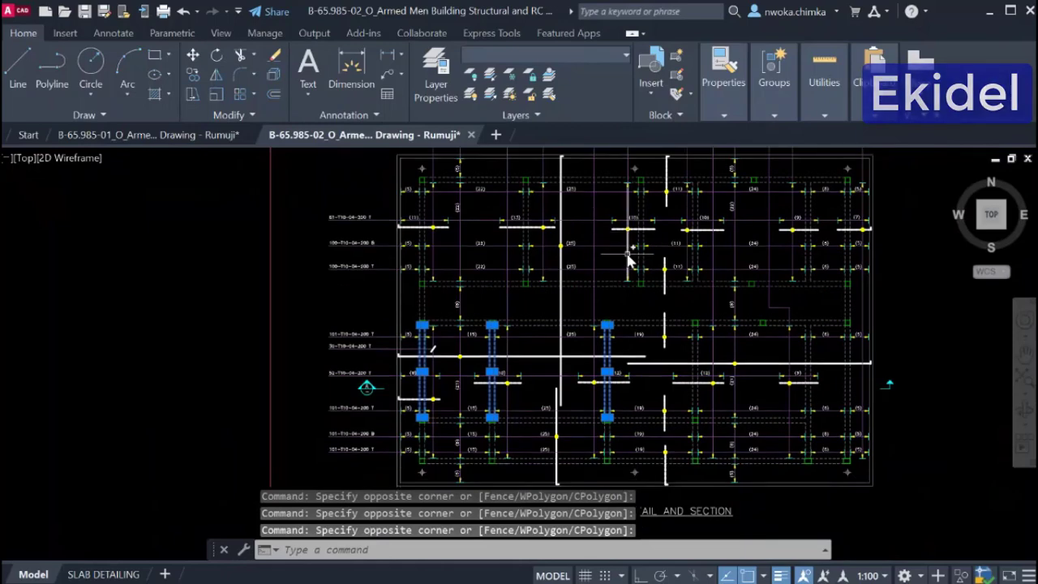
scroll(659, 381, "up", 6)
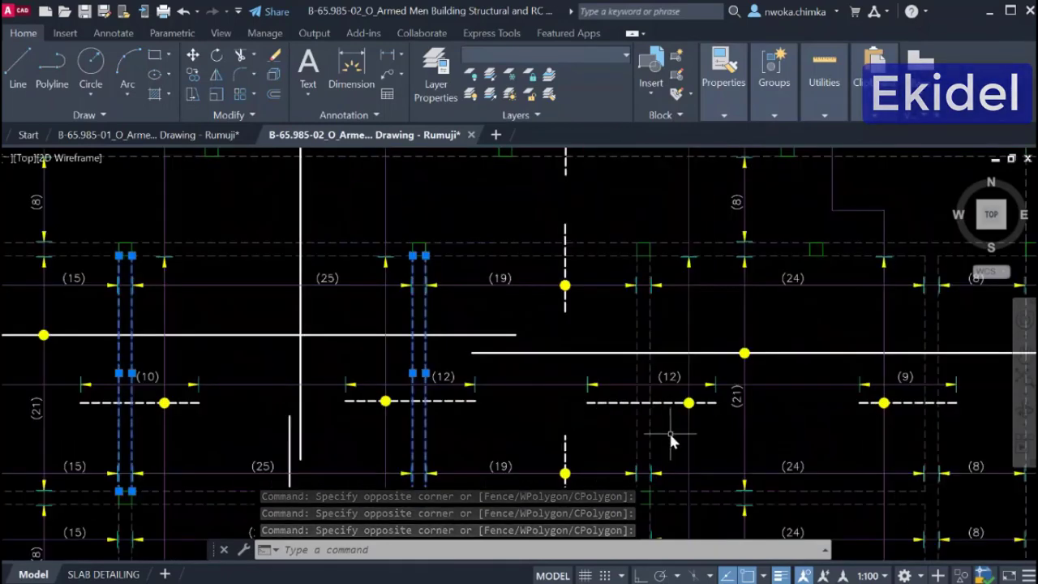
left_click(645, 430)
left_click(607, 433)
scroll(641, 330, "down", 6)
scroll(598, 239, "up", 6)
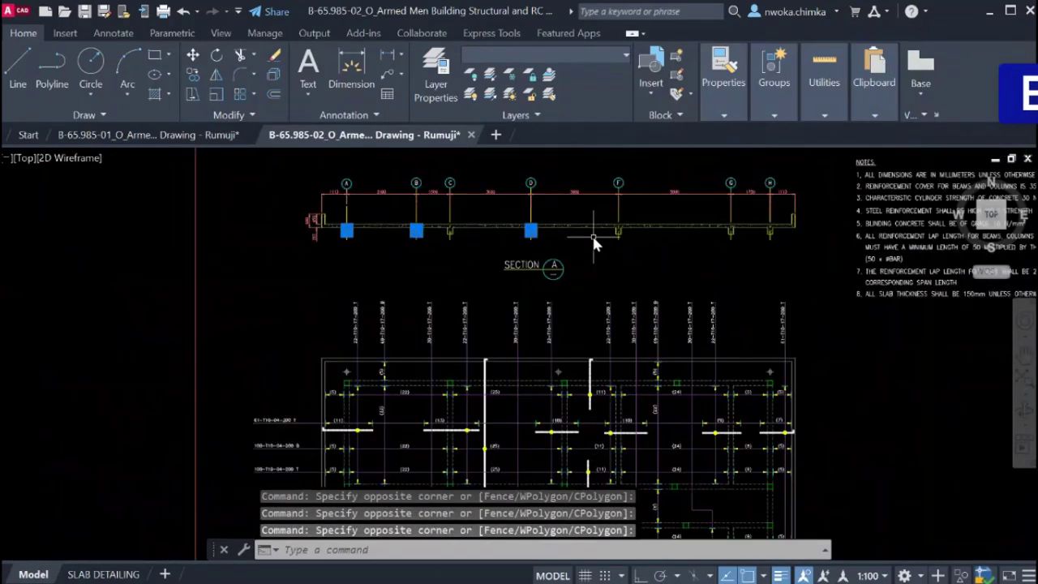
scroll(579, 234, "down", 5)
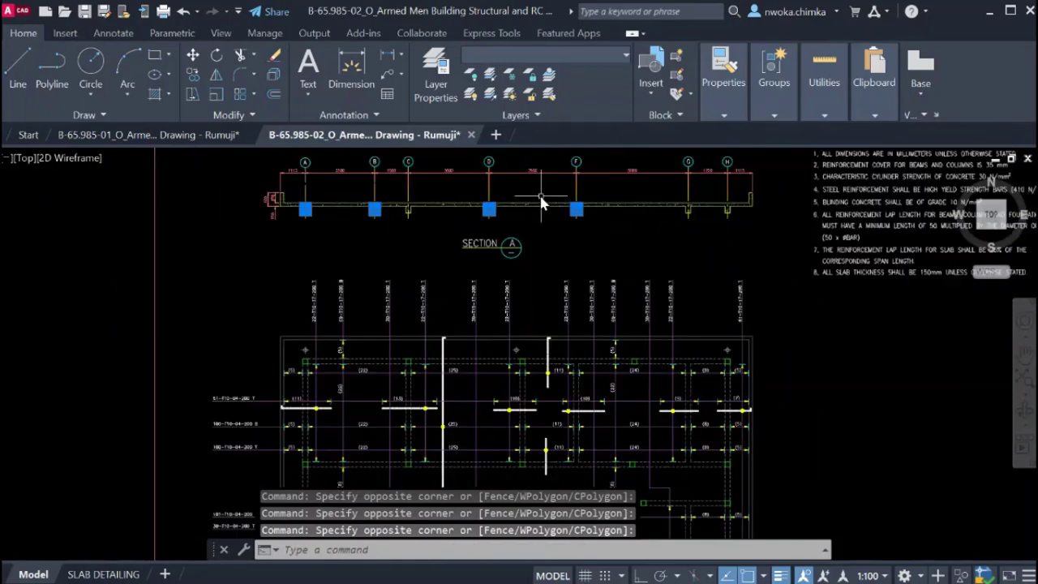
Add the gridline G beam to the selection in both the plan and Section A.
scroll(619, 386, "up", 4)
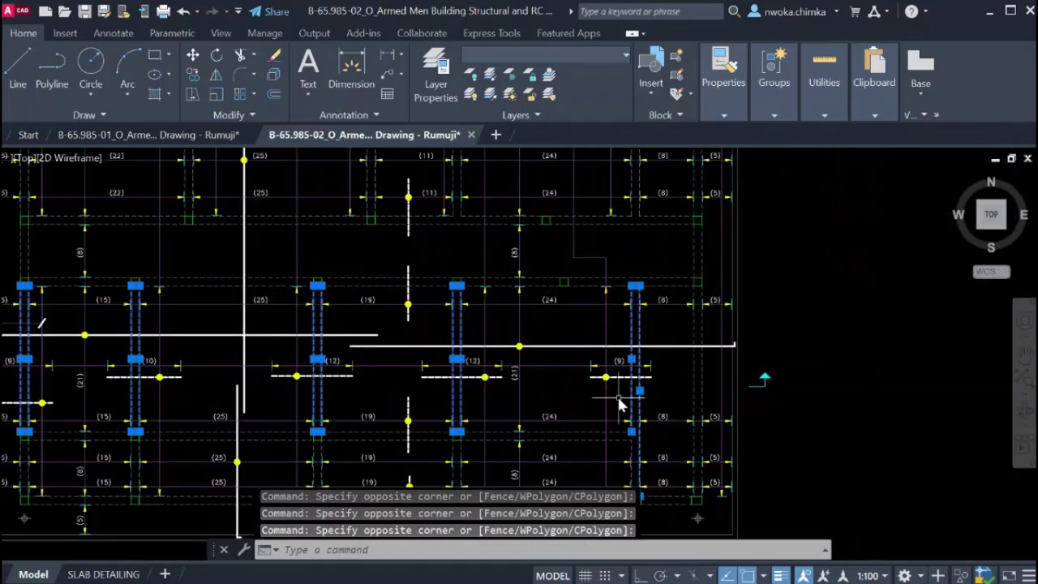
scroll(649, 406, "down", 5)
scroll(620, 268, "up", 6)
left_click(616, 246)
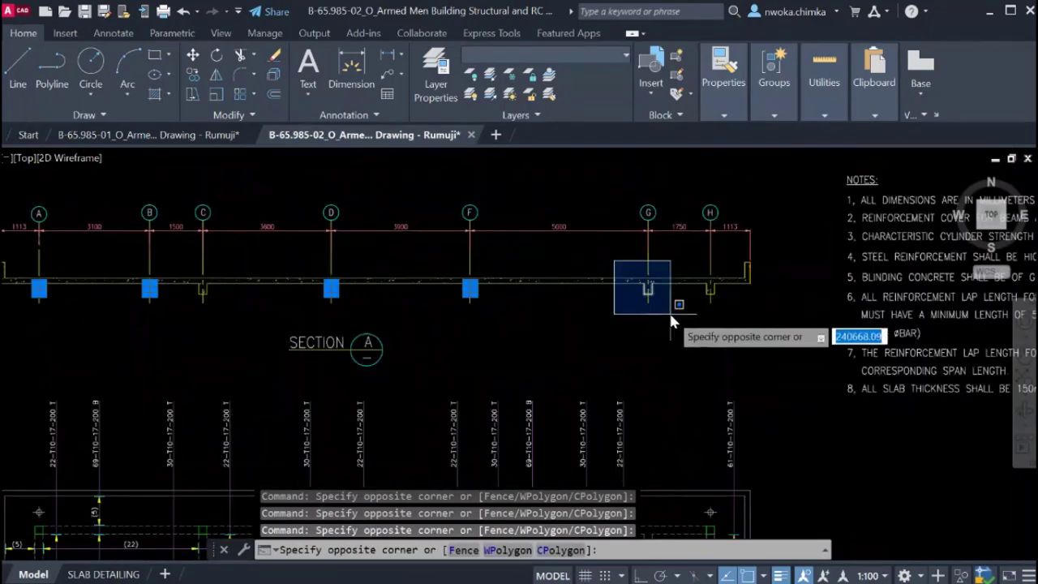
left_click(669, 310)
Add the gridline H beam to the selection in both the plan and Section A.
scroll(632, 271, "down", 4)
scroll(654, 489, "up", 2)
scroll(657, 483, "up", 2)
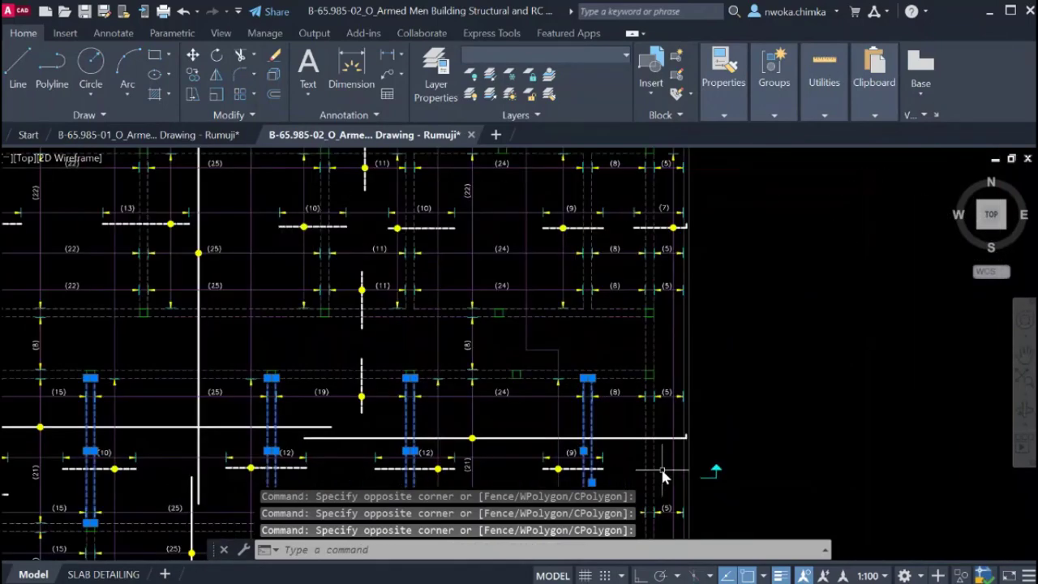
scroll(655, 292, "down", 4)
scroll(633, 244, "up", 5)
left_click(631, 239)
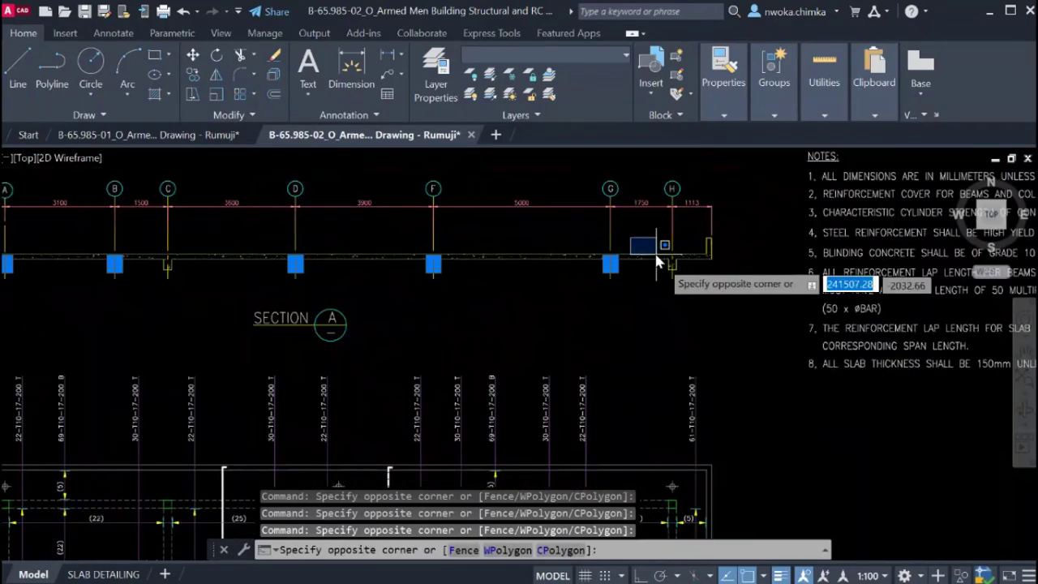
left_click(680, 280)
Add Section A's upstand beyond gridline H and the matching slab edge lines in the plan to the selection.
scroll(649, 272, "down", 4)
scroll(608, 244, "up", 4)
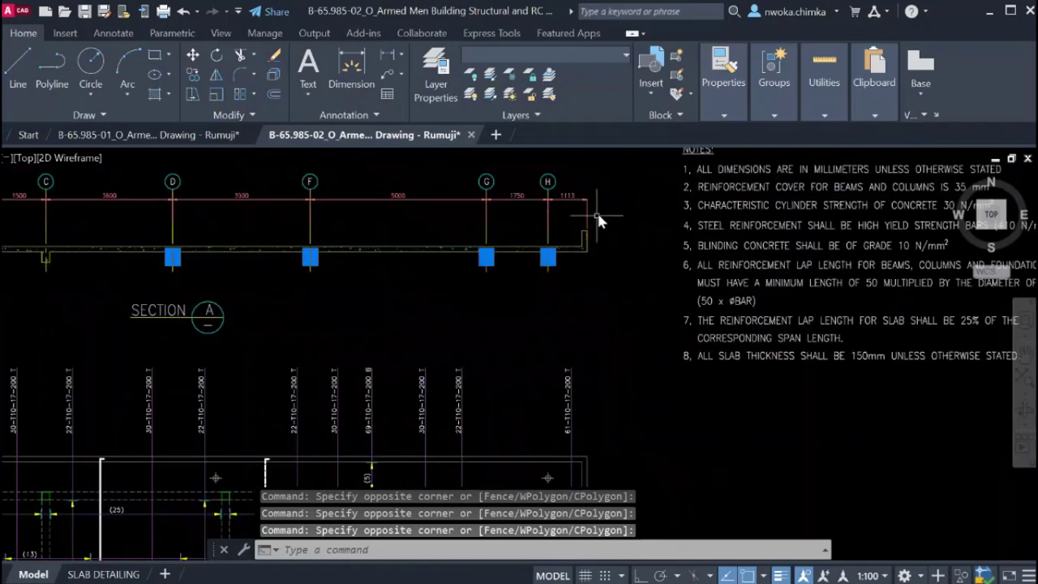
left_click(575, 230)
left_click(614, 290)
scroll(640, 325, "down", 4)
scroll(616, 371, "up", 5)
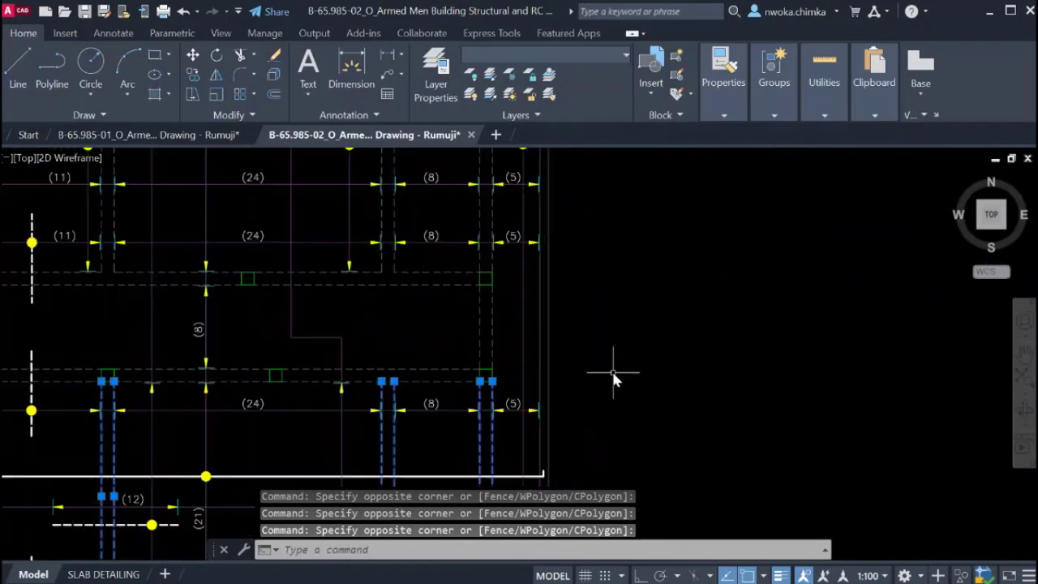
left_click(566, 412)
left_click(533, 458)
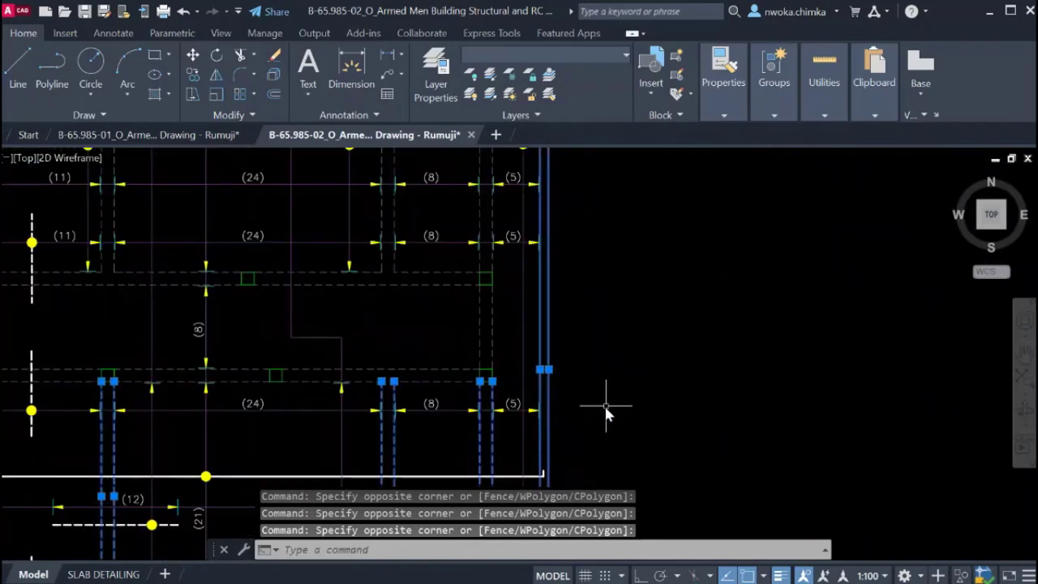
Compare the selected beams and slab edge along the plan's section cut with those in Section A, and clear the selection.
scroll(616, 398, "down", 5)
scroll(649, 349, "up", 4)
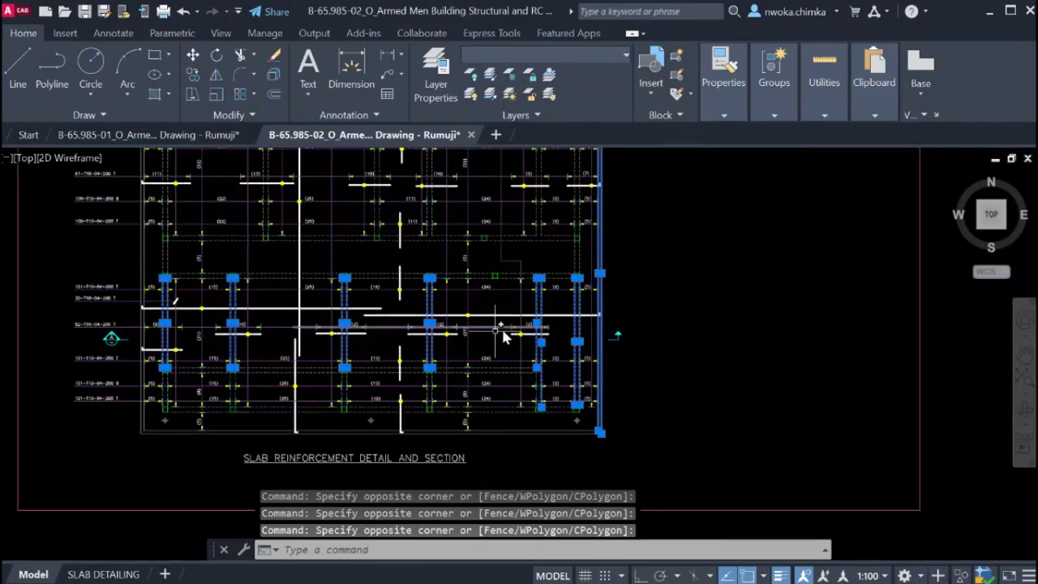
mouse_move(490, 290)
middle_mouse_down()
mouse_move(578, 325)
mouse_move(565, 354)
mouse_move(584, 360)
mouse_move(601, 399)
middle_mouse_up()
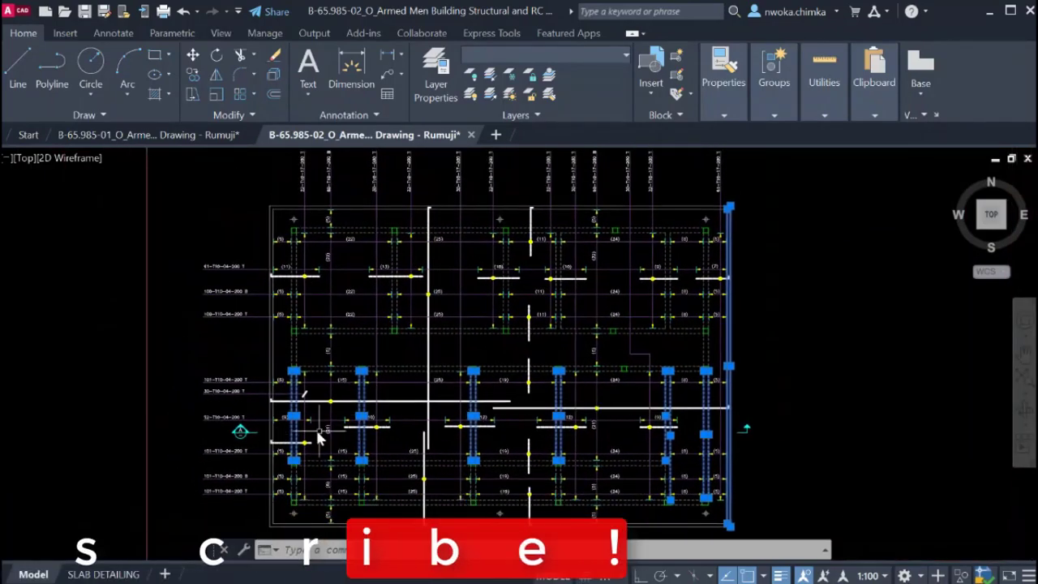
middle_click_drag(432, 435, 416, 383)
scroll(258, 384, "up", 4)
scroll(258, 383, "down", 2)
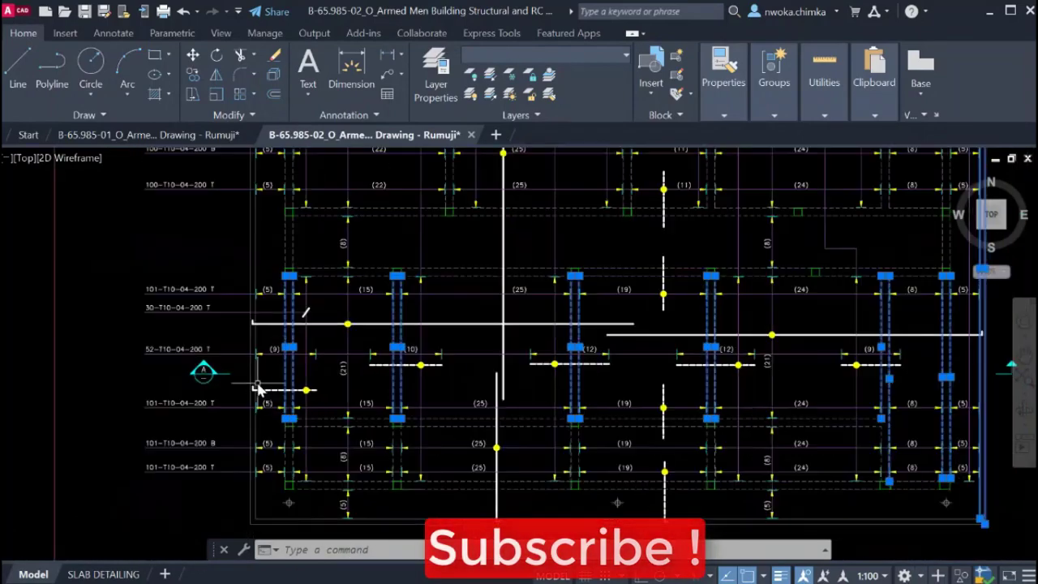
middle_click_drag(196, 371, 213, 377)
middle_click_drag(304, 388, 271, 369)
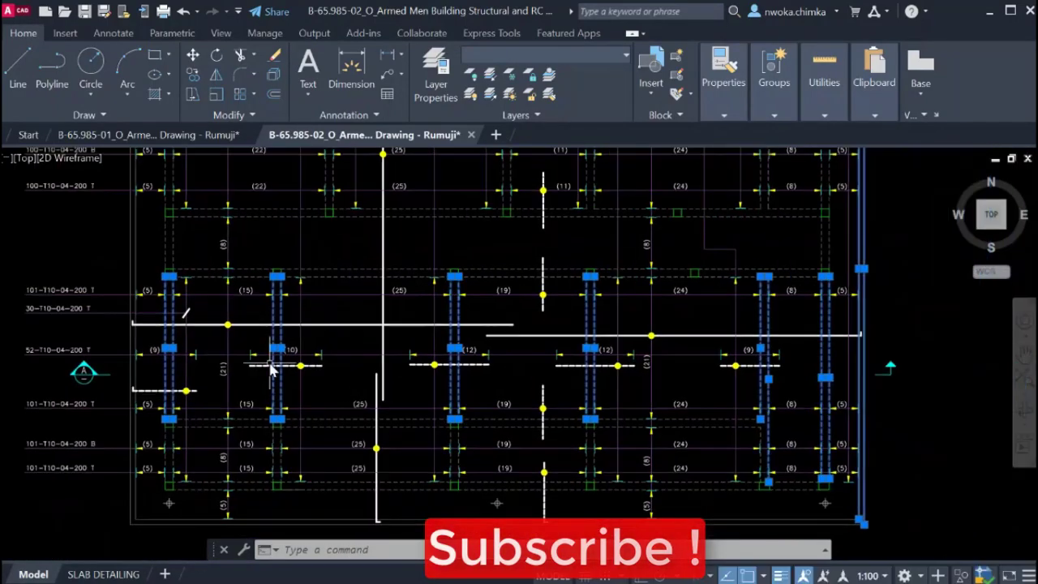
middle_click_drag(761, 358, 745, 512)
scroll(740, 508, "down", 2)
middle_click_drag(687, 305, 680, 345)
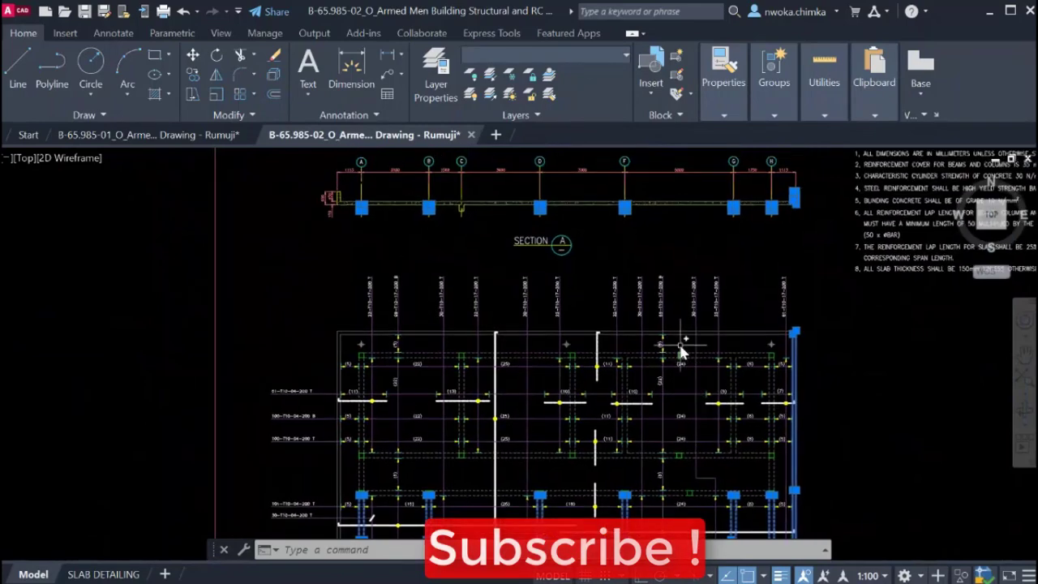
scroll(627, 234, "up", 4)
scroll(625, 241, "down", 3)
key("Escape")
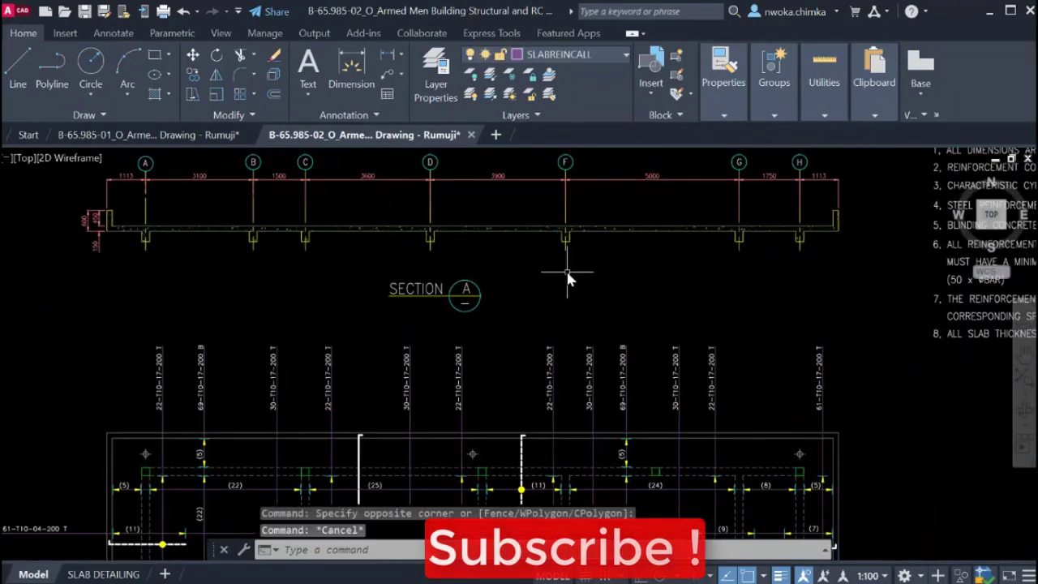
Examine the upstand, slab and beams around gridlines A to C in Section A.
middle_click_drag(568, 279, 666, 335)
scroll(276, 316, "up", 2)
scroll(245, 287, "up", 4)
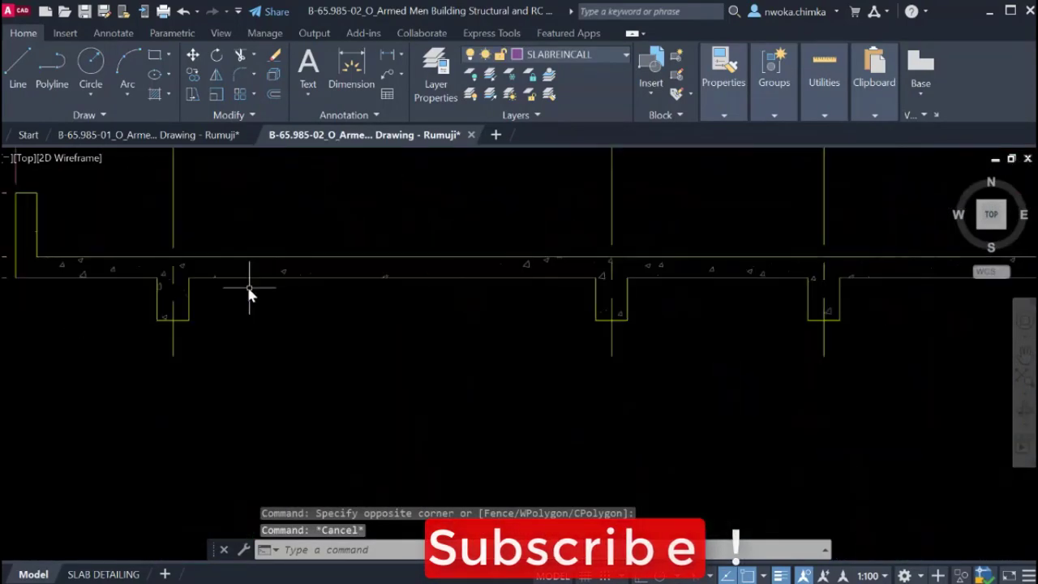
middle_click_drag(295, 284, 452, 317)
scroll(326, 293, "down", 2)
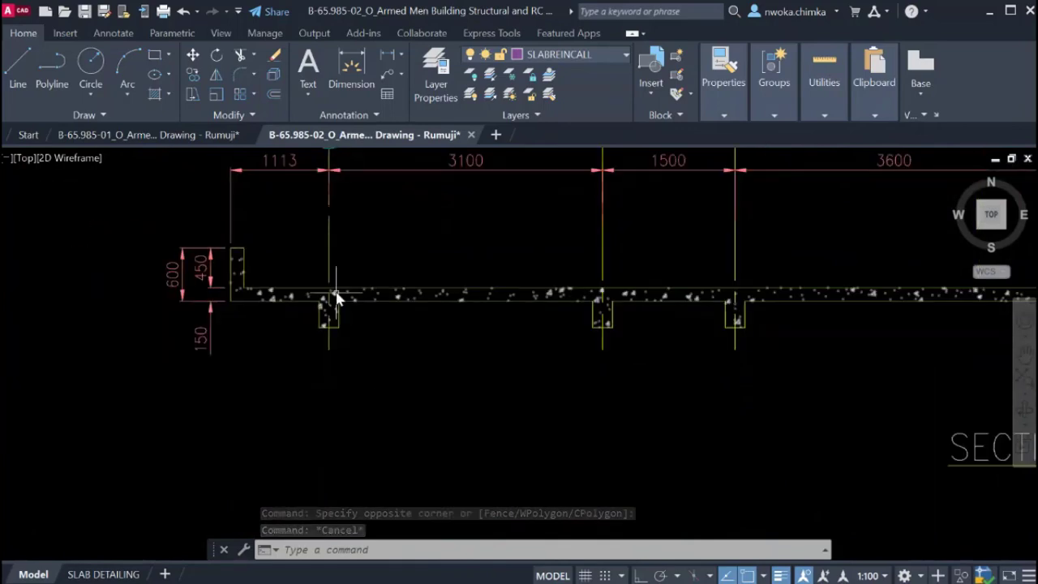
scroll(390, 304, "down", 2)
scroll(357, 305, "up", 4)
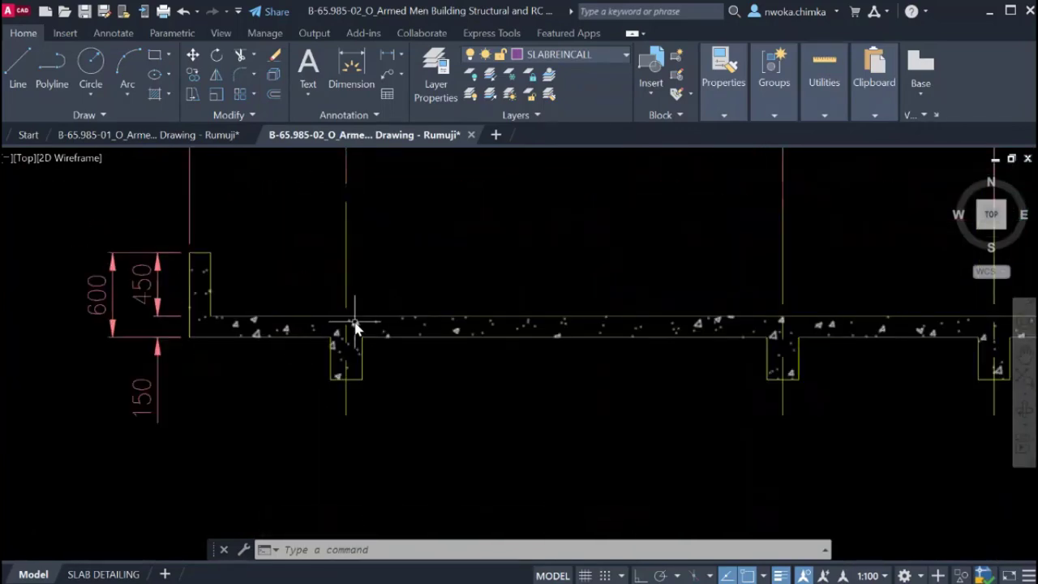
scroll(375, 320, "down", 2)
middle_click_drag(435, 371, 463, 232)
Examine the bar callouts above the reinforcement plan, especially the first 30-T10-17-200 T label.
scroll(549, 365, "down", 2)
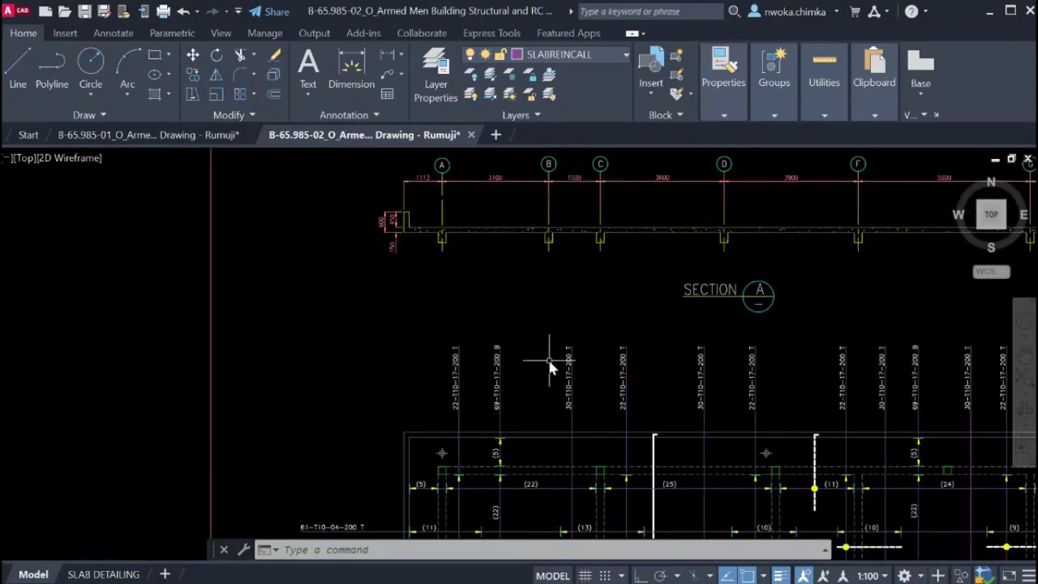
middle_click_drag(549, 365, 482, 295)
scroll(515, 318, "down", 1)
scroll(503, 347, "up", 2)
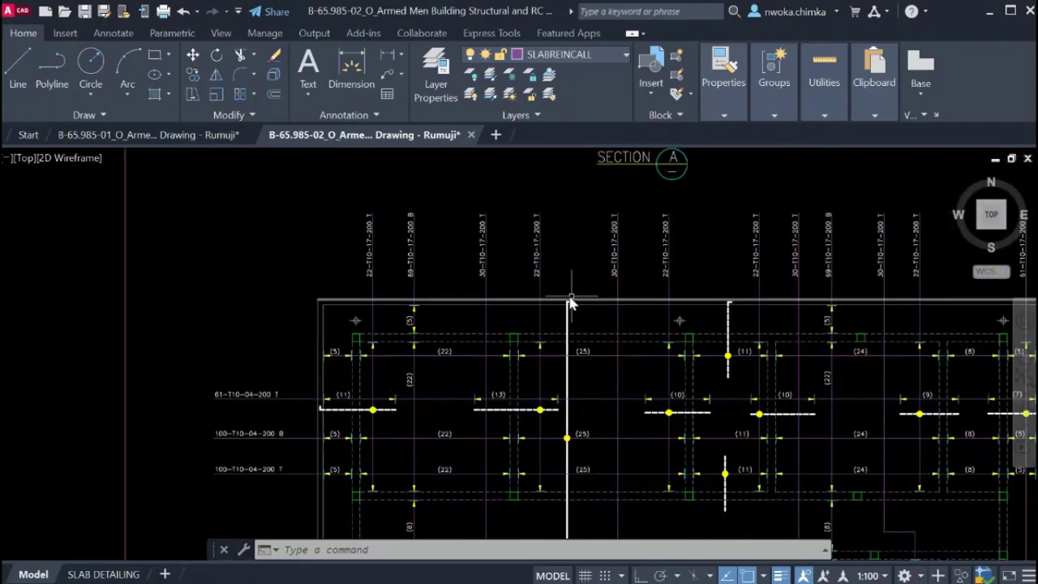
scroll(530, 316, "up", 4)
scroll(485, 253, "up", 2)
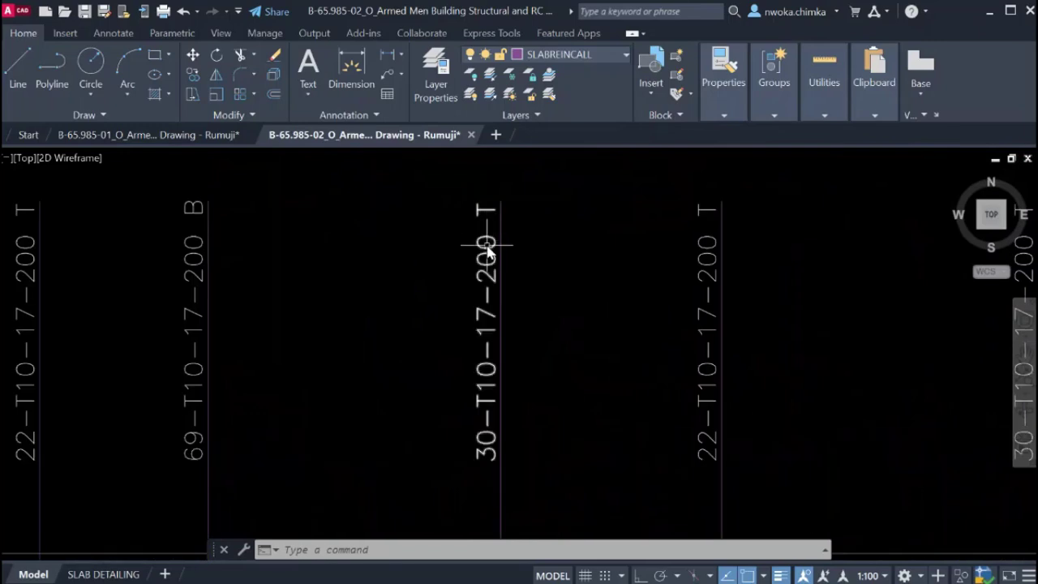
middle_click_drag(483, 285, 481, 300)
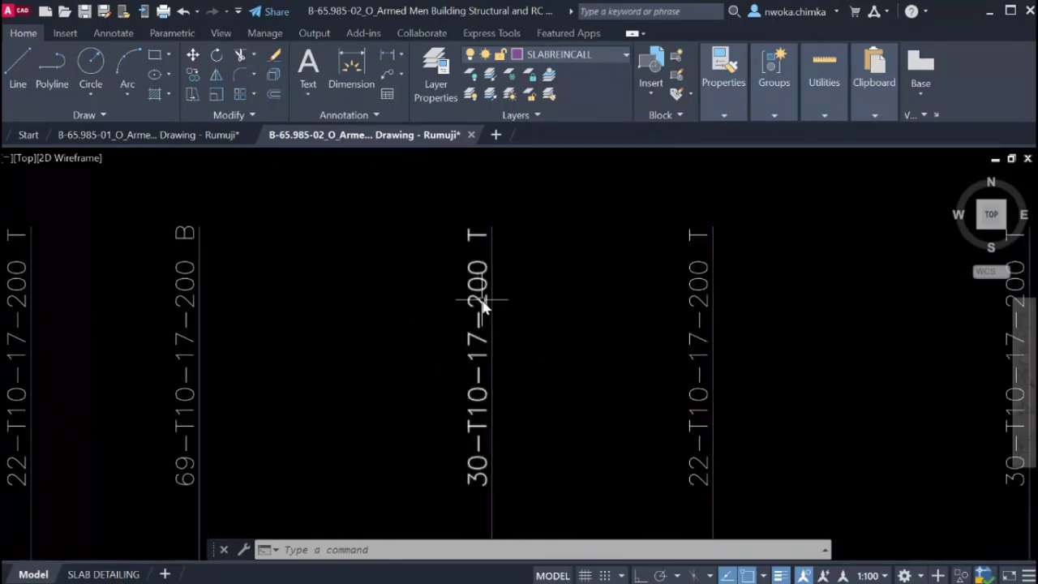
scroll(491, 261, "down", 1)
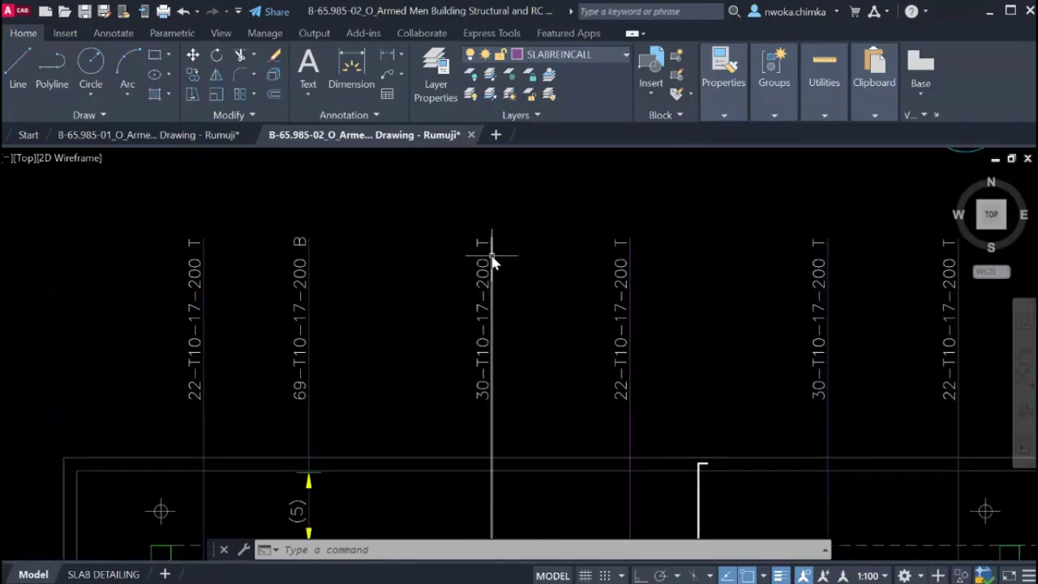
scroll(478, 232, "up", 1)
scroll(487, 301, "down", 1)
scroll(481, 381, "up", 1)
scroll(481, 382, "up", 2)
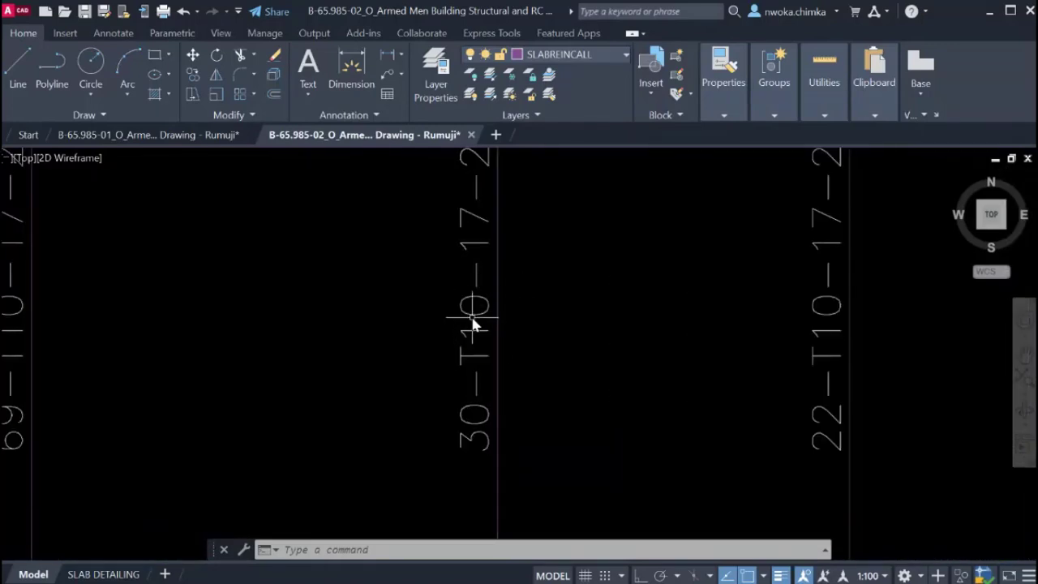
scroll(484, 307, "down", 5)
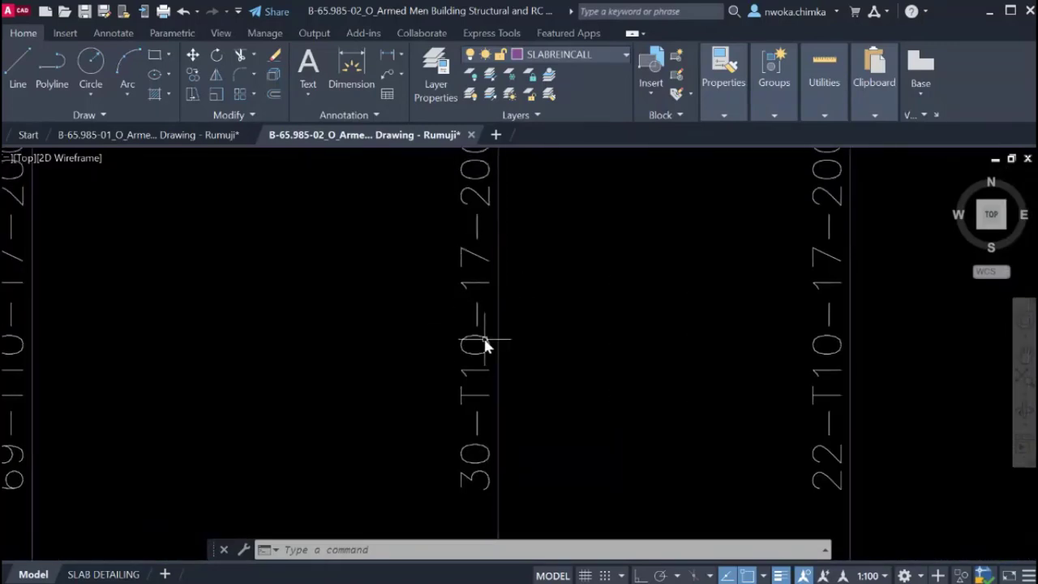
scroll(524, 347, "down", 1)
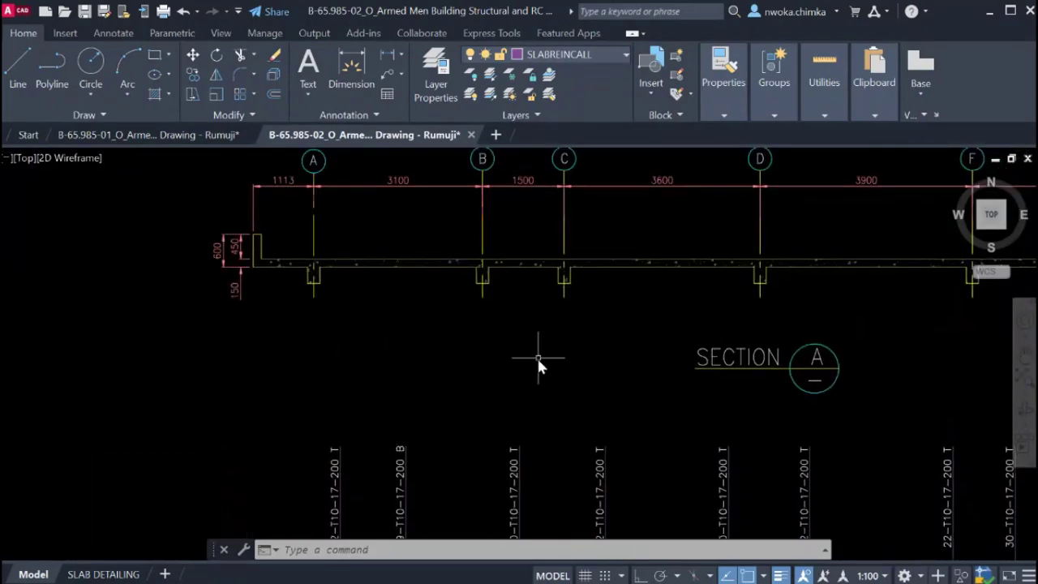
Examine the slab's top and bottom lines between gridlines A and B in Section A.
scroll(510, 348, "up", 5)
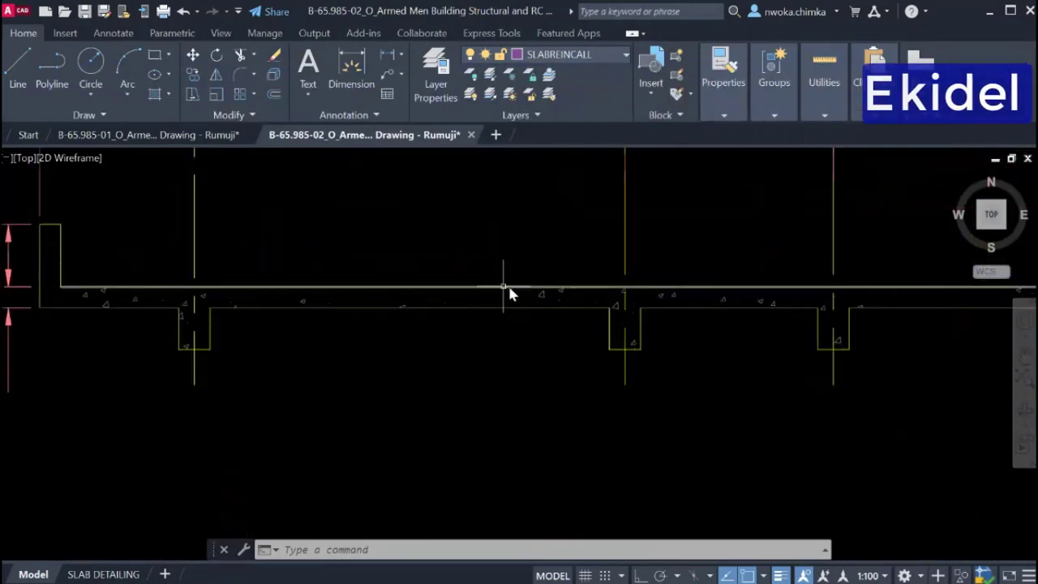
scroll(487, 279, "down", 3)
scroll(478, 282, "up", 3)
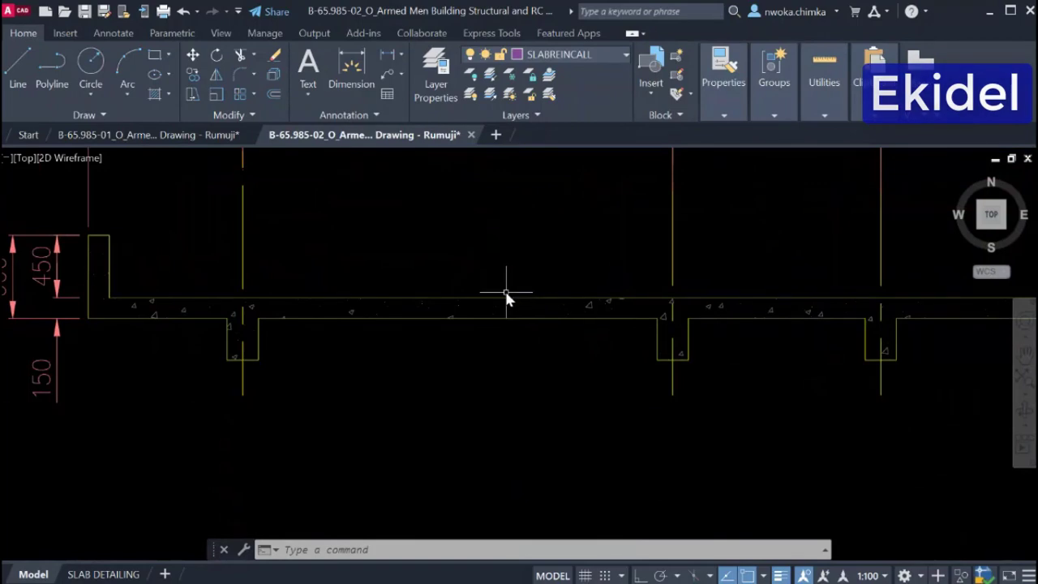
scroll(486, 284, "down", 2)
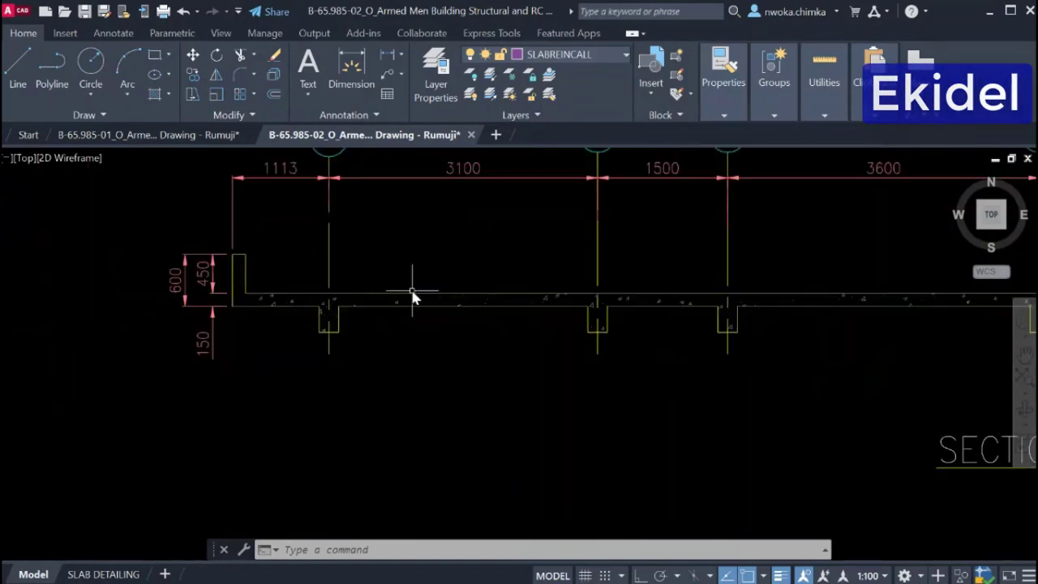
scroll(514, 294, "up", 2)
scroll(454, 300, "down", 2)
scroll(430, 308, "up", 2)
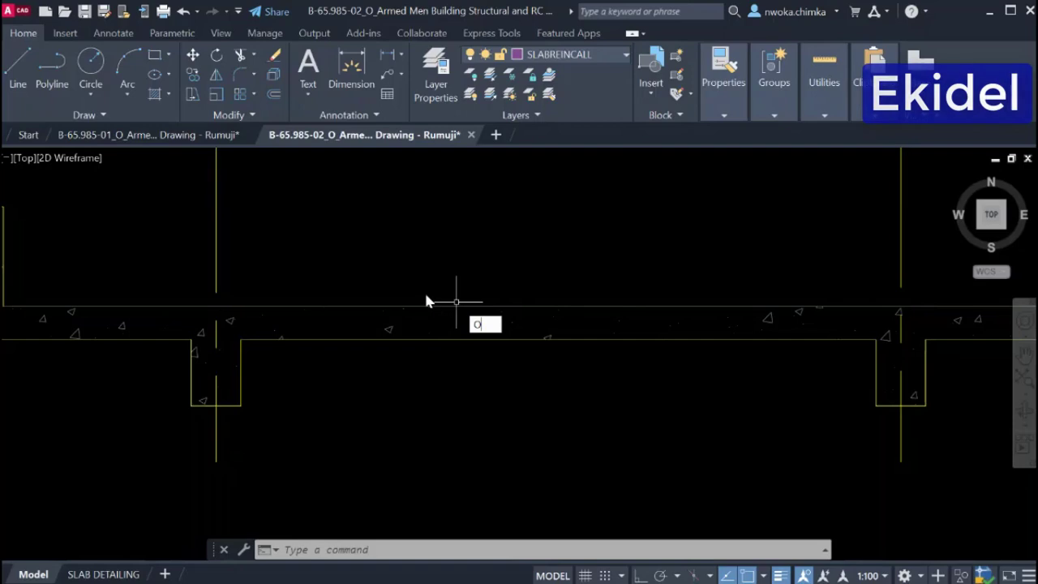
Offset Section A's slab top line 25 mm downward into the slab.
key("Escape")
key("Escape")
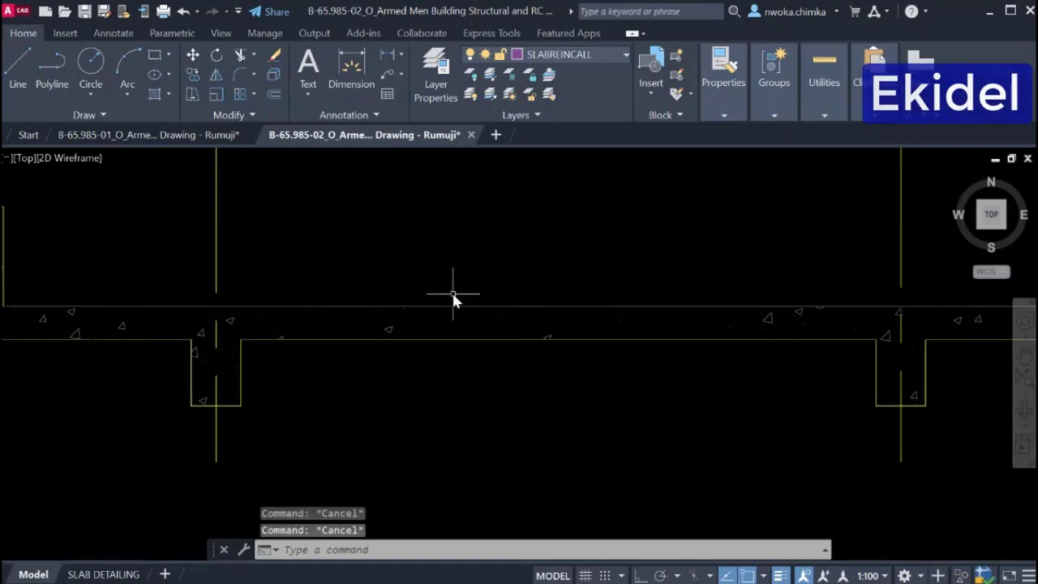
type("o")
key("Return")
type("25")
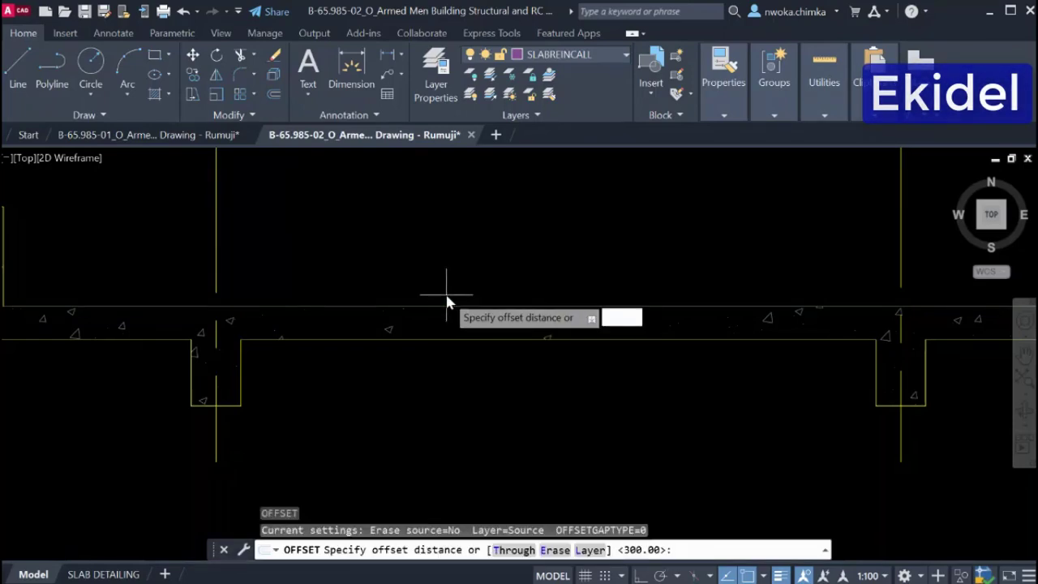
key("Return")
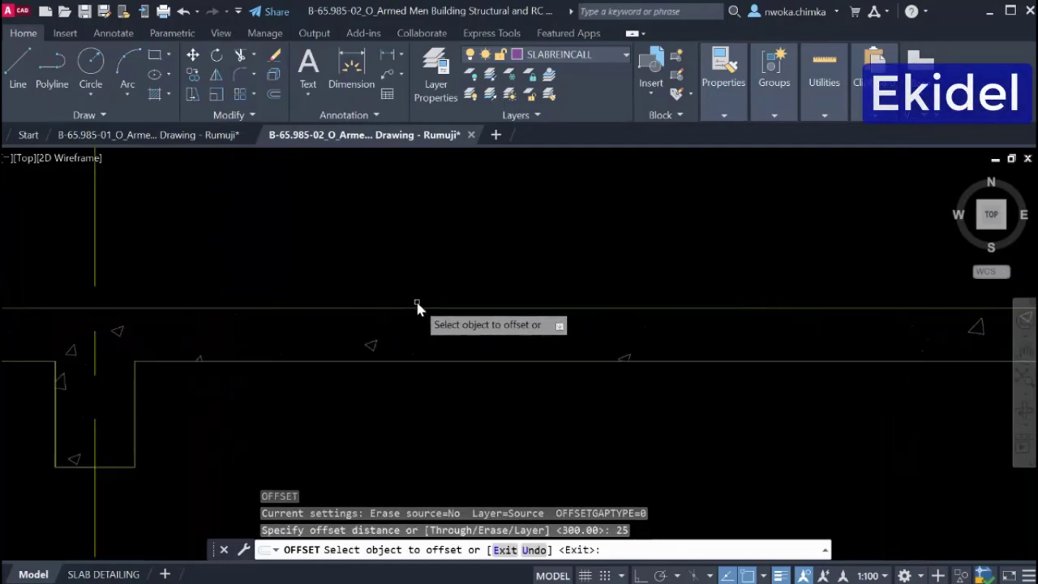
left_click(417, 306)
left_click(429, 311)
scroll(428, 311, "up", 2)
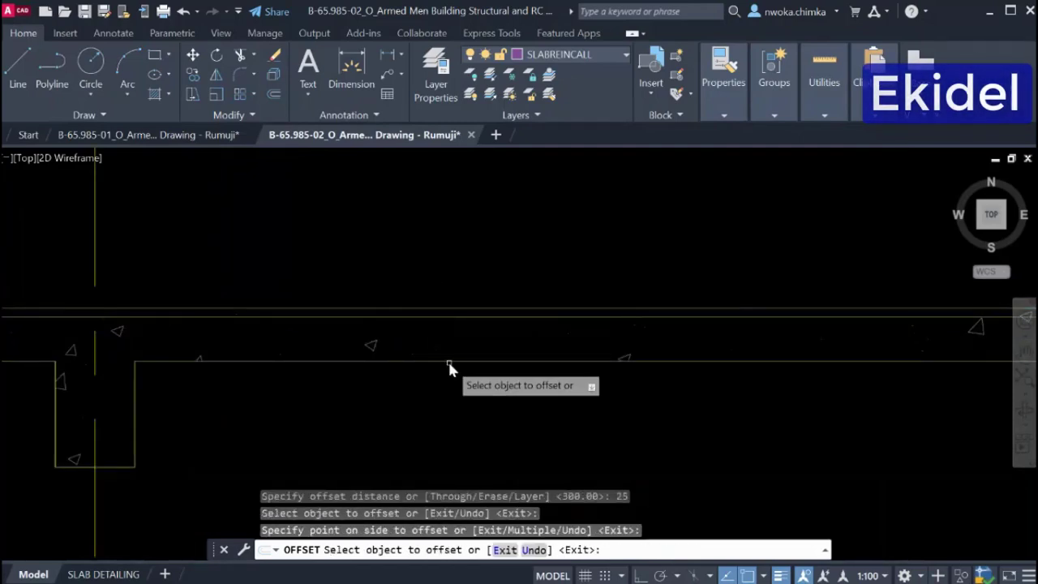
Offset the slab's bottom line between the gridline A and B beams 25 mm upward into the slab.
left_click(448, 359)
left_click(449, 304)
scroll(533, 259, "down", 2)
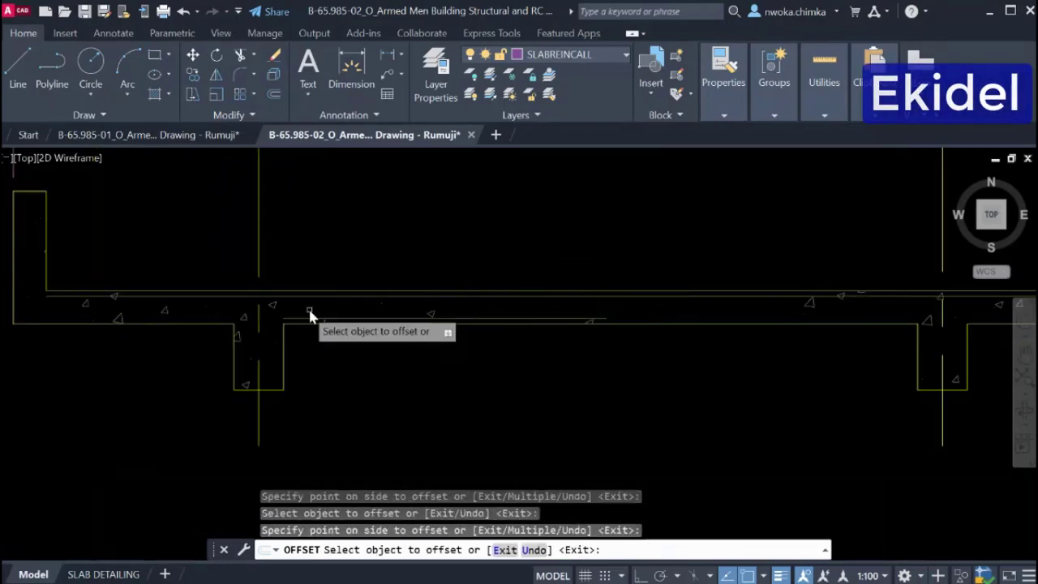
scroll(476, 251, "down", 1)
key("Escape")
Inspect the two offset lines inside the slab, selecting both and clearing the selection.
scroll(433, 248, "down", 2)
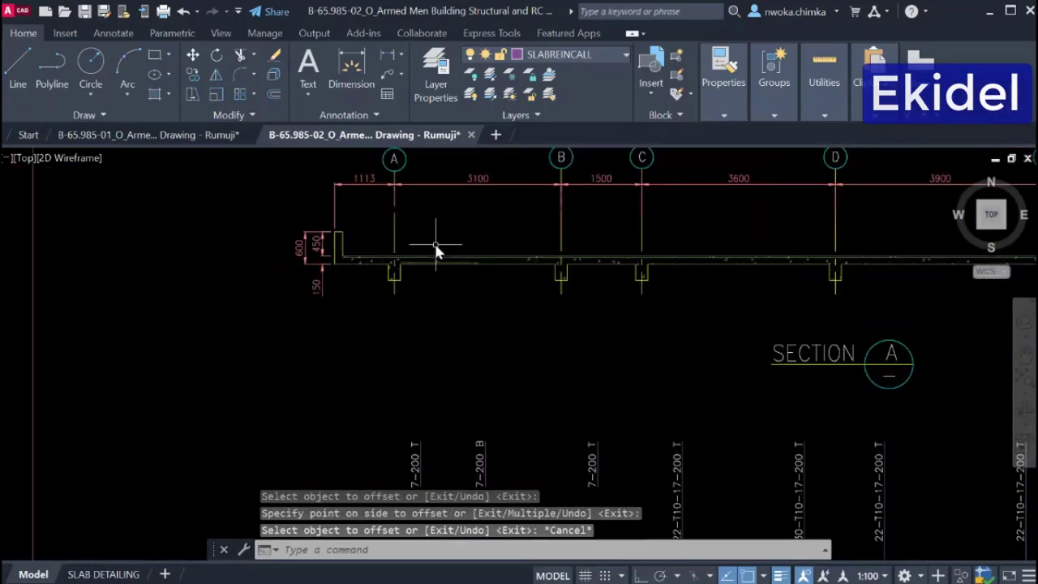
middle_click_drag(483, 393, 484, 259)
scroll(486, 296, "down", 2)
mouse_move(540, 389)
middle_mouse_down()
mouse_move(531, 359)
mouse_move(627, 289)
mouse_move(536, 321)
mouse_move(549, 495)
middle_mouse_up()
scroll(454, 310, "up", 6)
scroll(362, 413, "up", 2)
scroll(409, 323, "up", 2)
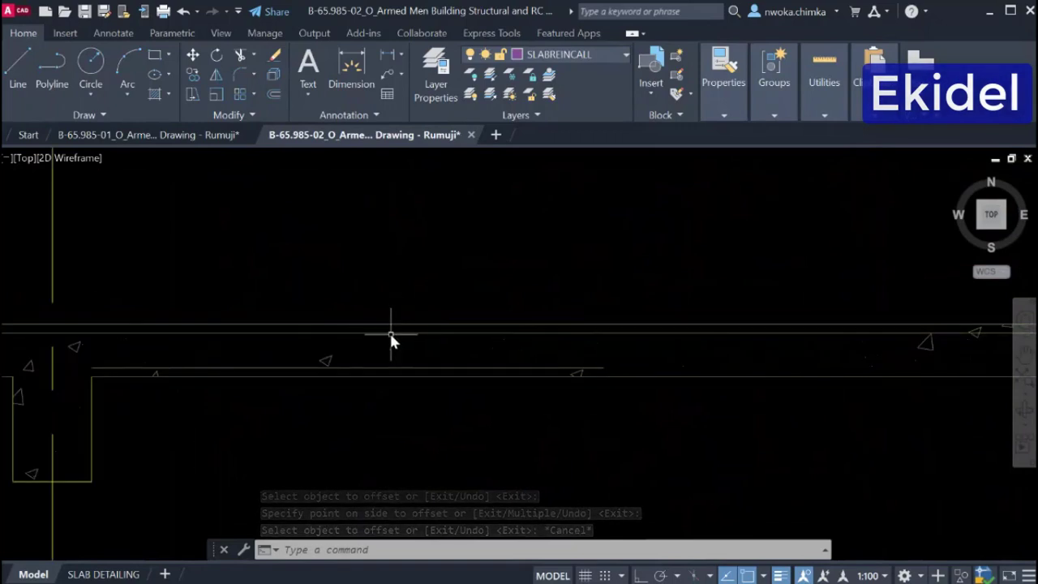
scroll(395, 341, "up", 2)
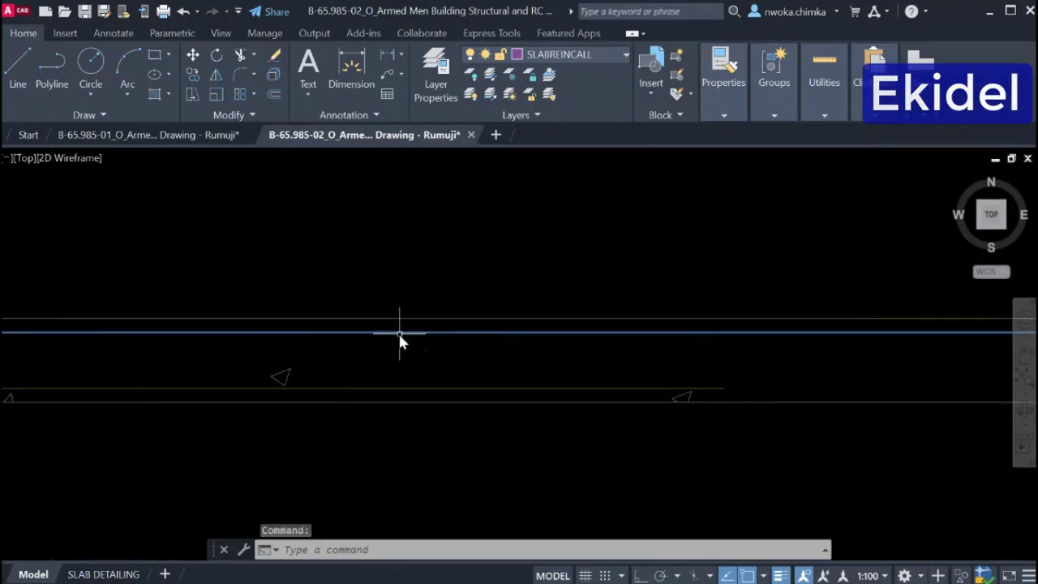
left_click(416, 388)
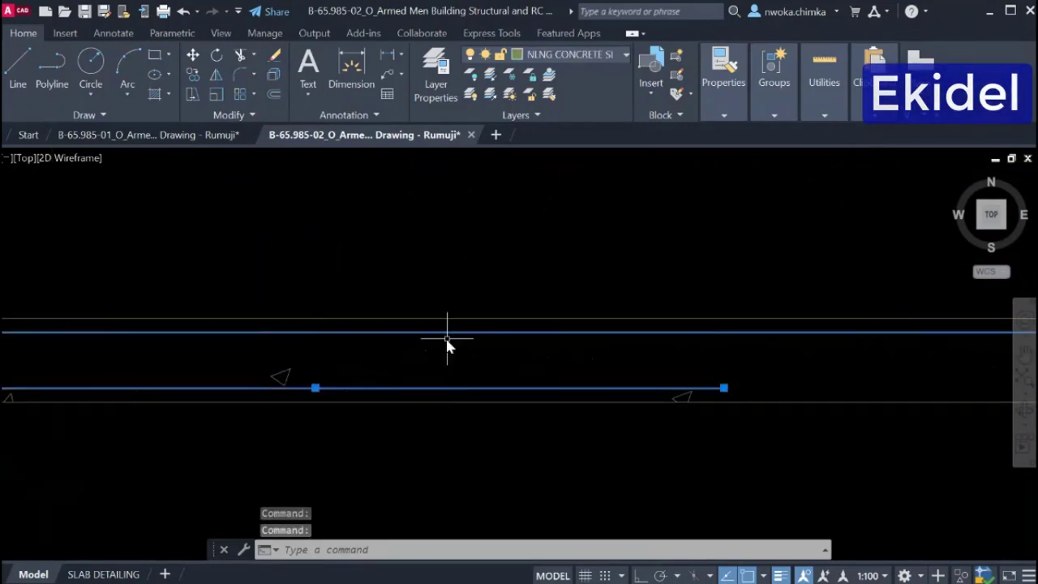
key("Escape")
Match the properties of Section A's top offset line to the thick vertical reinforcement bar on the plan.
scroll(452, 324, "down", 2)
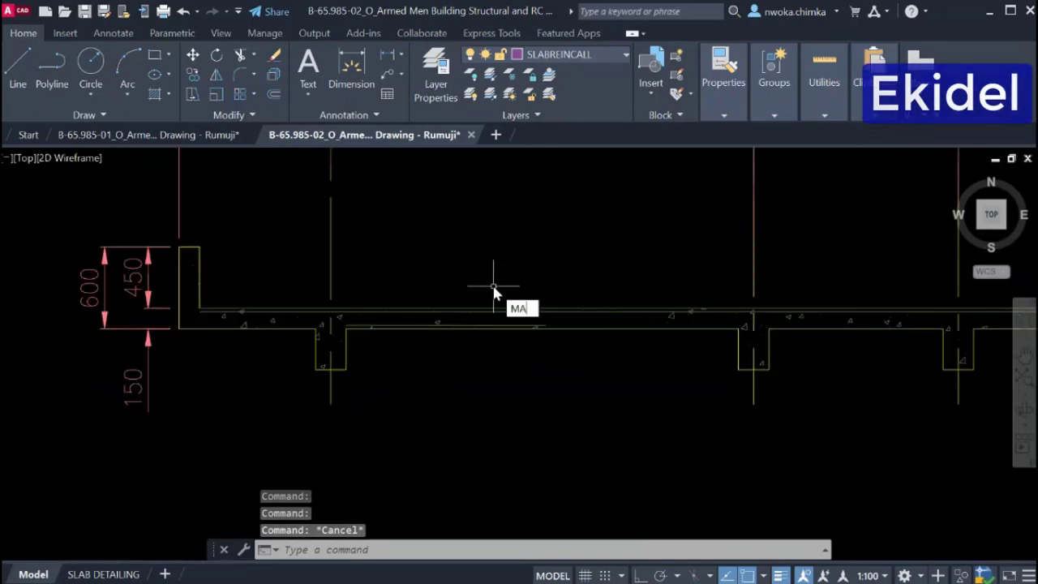
key("Return")
scroll(492, 282, "down", 3)
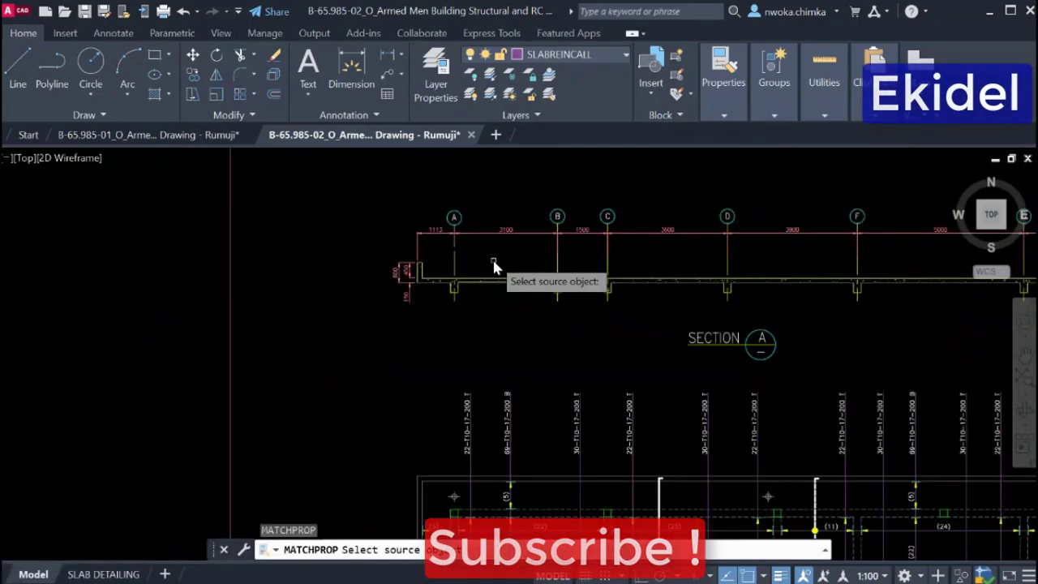
scroll(494, 267, "down", 2)
scroll(608, 366, "up", 5)
left_click(609, 369)
scroll(528, 403, "down", 1)
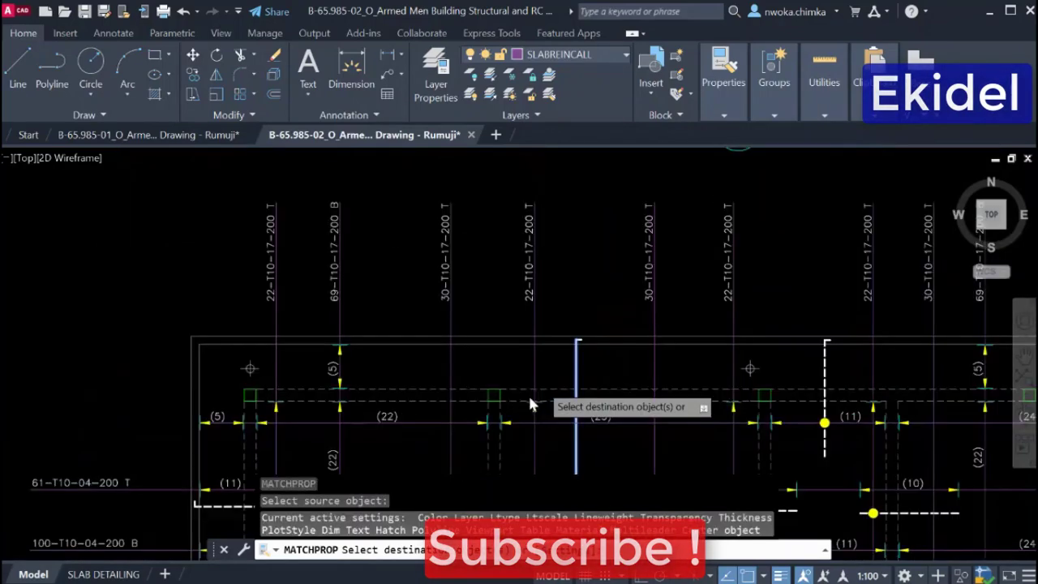
scroll(529, 403, "down", 2)
scroll(570, 380, "up", 1)
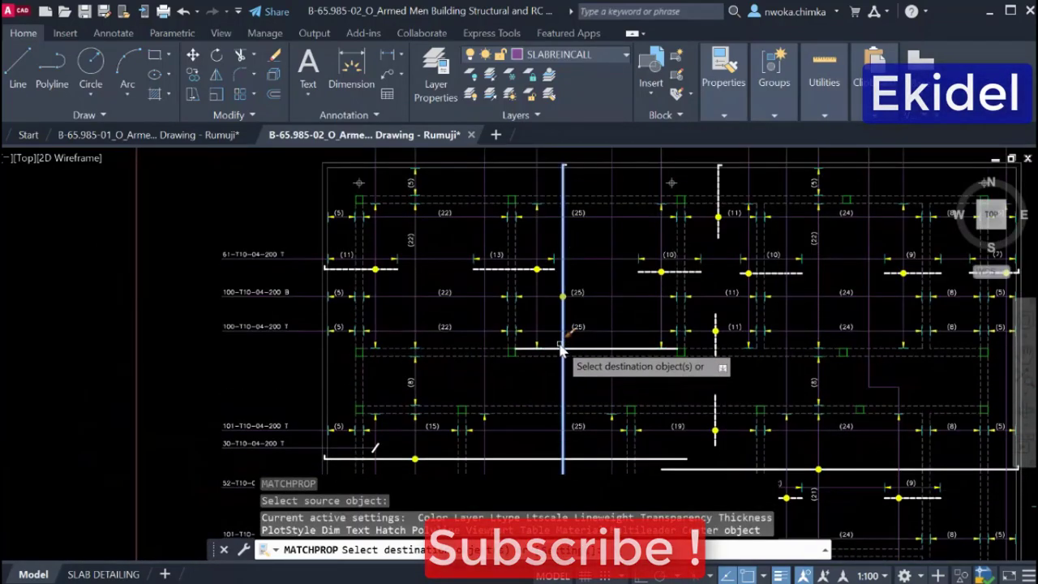
middle_click_drag(560, 347, 570, 540)
middle_click_drag(542, 175, 542, 339)
scroll(484, 339, "up", 4)
scroll(395, 276, "up", 2)
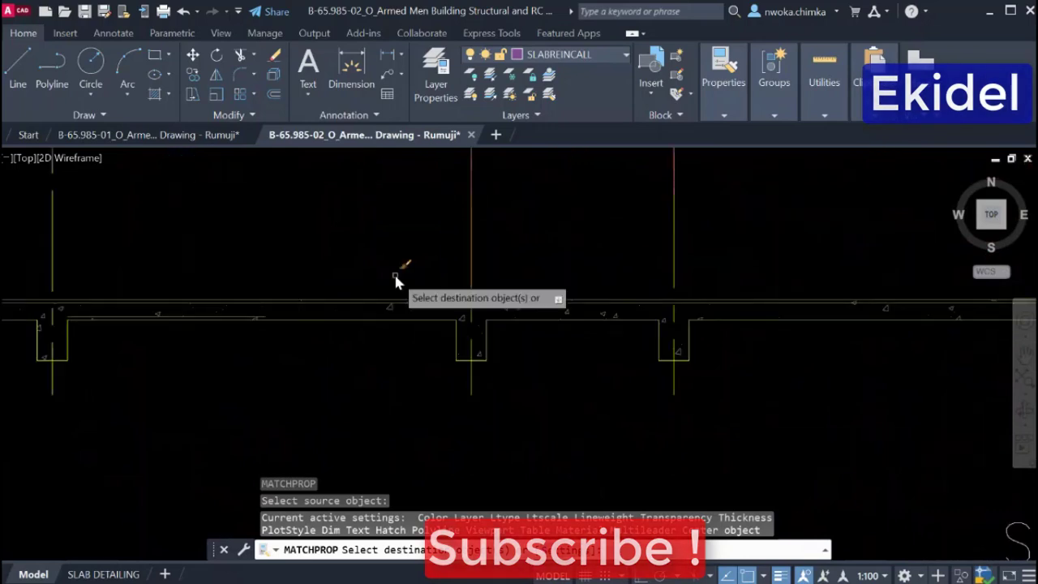
scroll(395, 278, "up", 3)
left_click(453, 286)
Apply the same matched bar properties to the lower offset line between gridlines A and B.
scroll(573, 301, "down", 2)
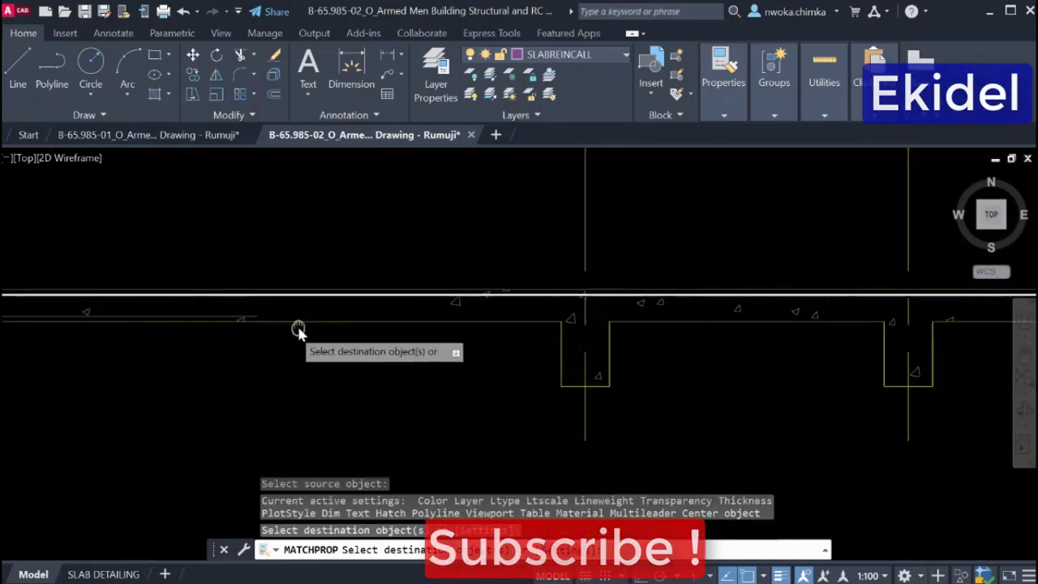
middle_click_drag(298, 328, 615, 327)
scroll(614, 327, "up", 2)
scroll(372, 312, "up", 2)
left_click(388, 310)
scroll(541, 325, "down", 4)
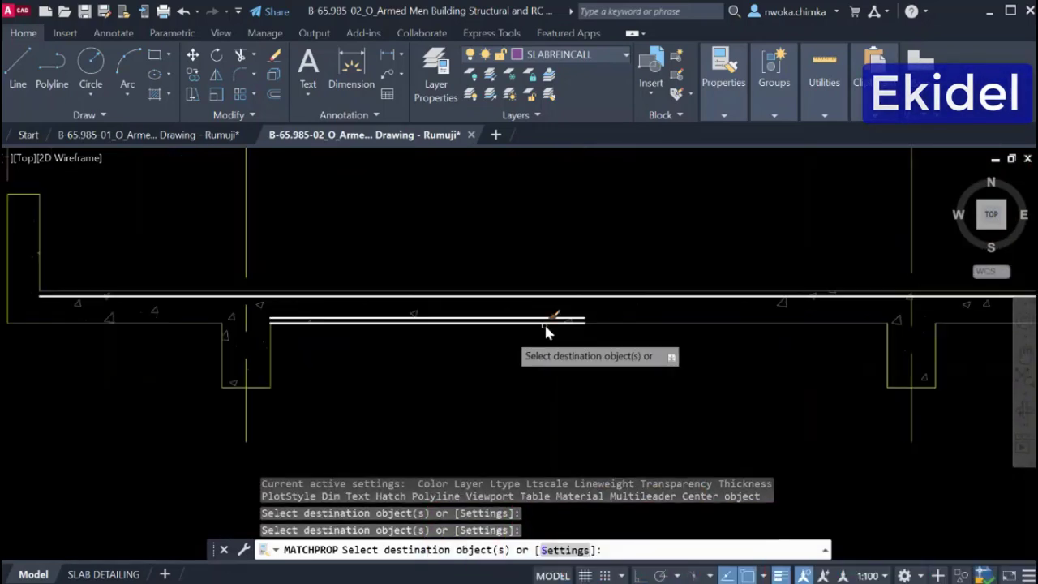
mouse_move(271, 321)
middle_mouse_down()
mouse_move(275, 311)
mouse_move(433, 297)
middle_mouse_up()
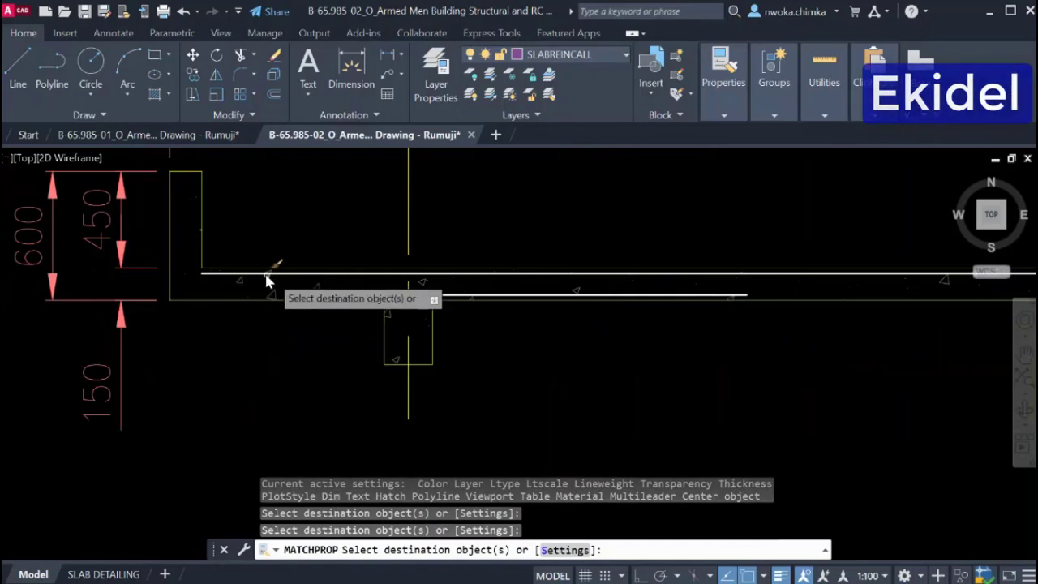
key("Escape")
Stretch the bottom bar's gridline A end horizontally past the beam into the edge upstand, with Ortho on.
scroll(494, 300, "up", 3)
left_click(515, 288)
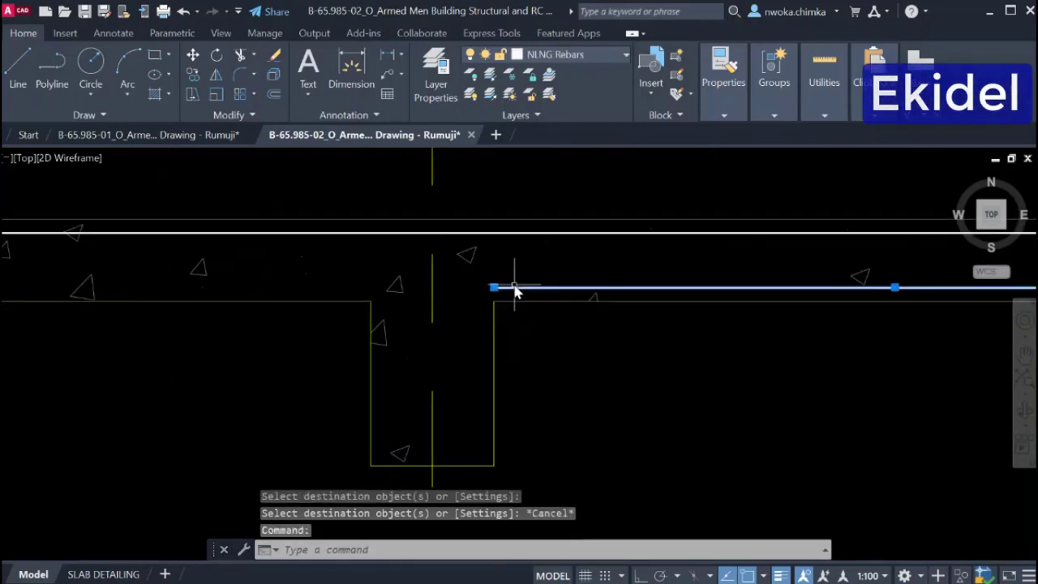
left_click(493, 287)
scroll(640, 299, "down", 2)
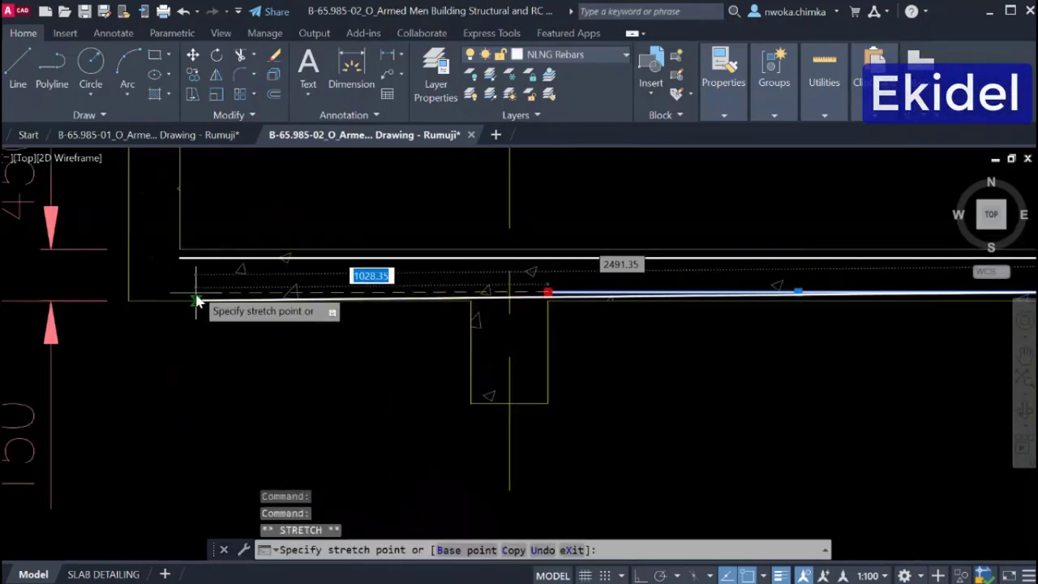
scroll(122, 274, "up", 3)
key("F8")
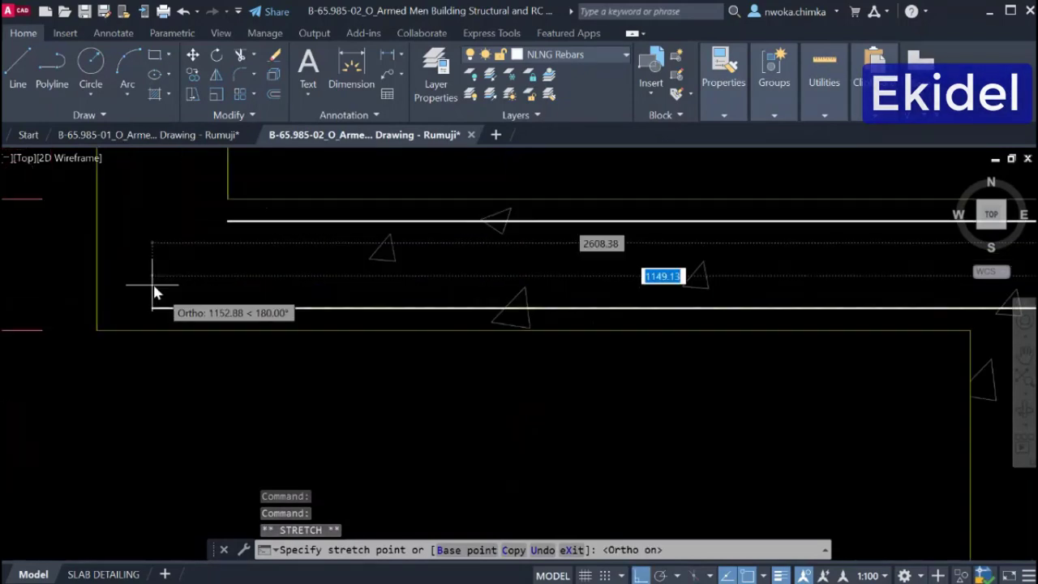
left_click(180, 309)
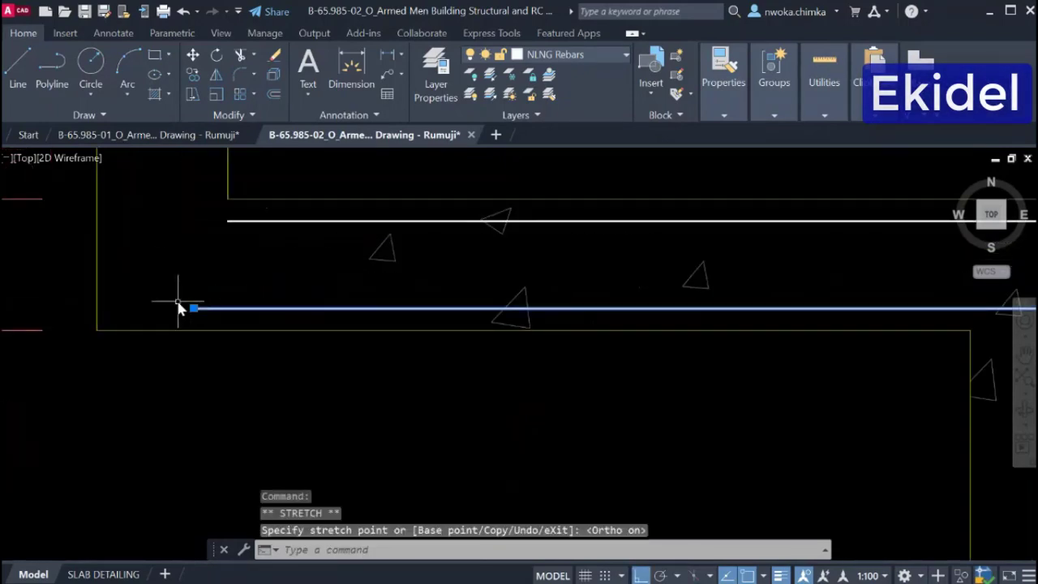
scroll(328, 323, "down", 3)
key("Escape")
Offset the edge upstand's outer face line 25 mm inward.
scroll(289, 290, "up", 5)
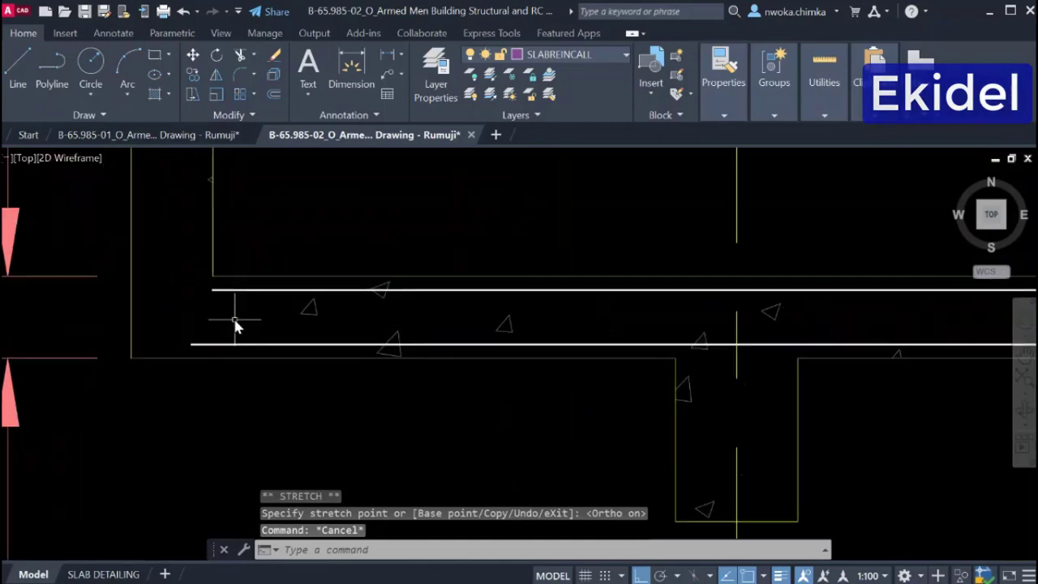
scroll(286, 299, "down", 1)
middle_click_drag(286, 299, 349, 296)
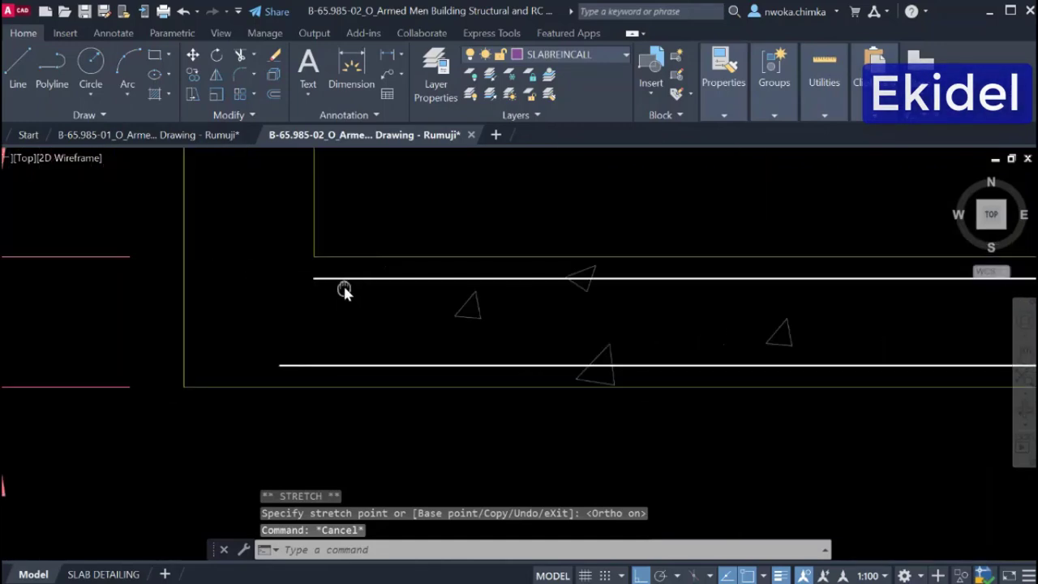
type("o")
key("Return")
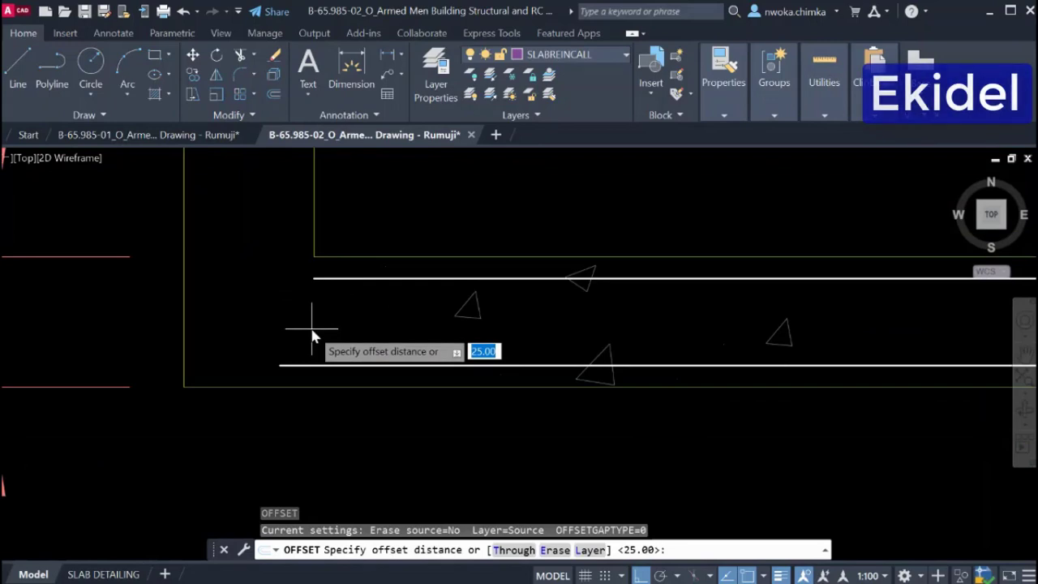
key("Return")
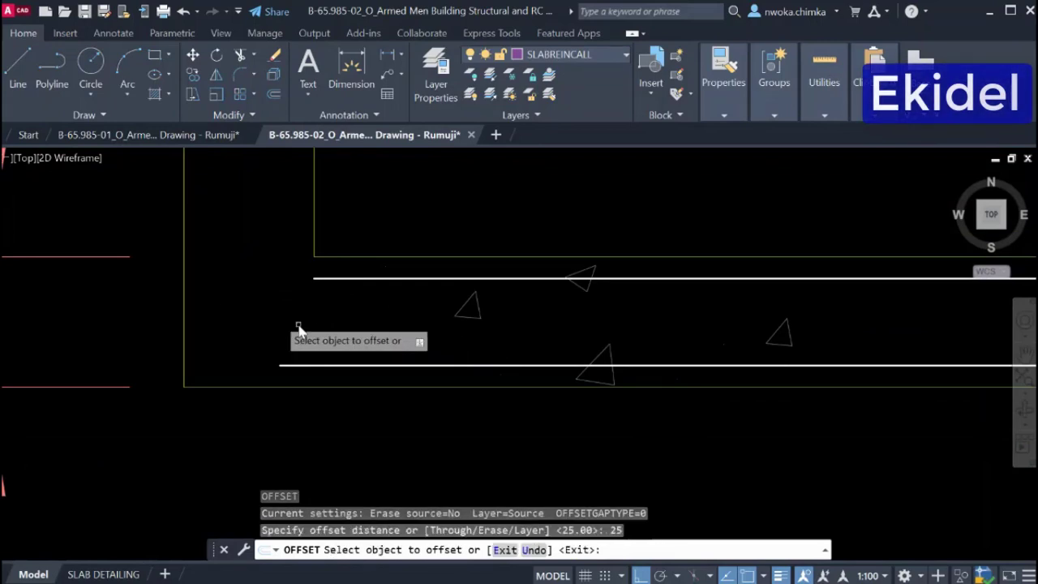
left_click(184, 237)
left_click(256, 230)
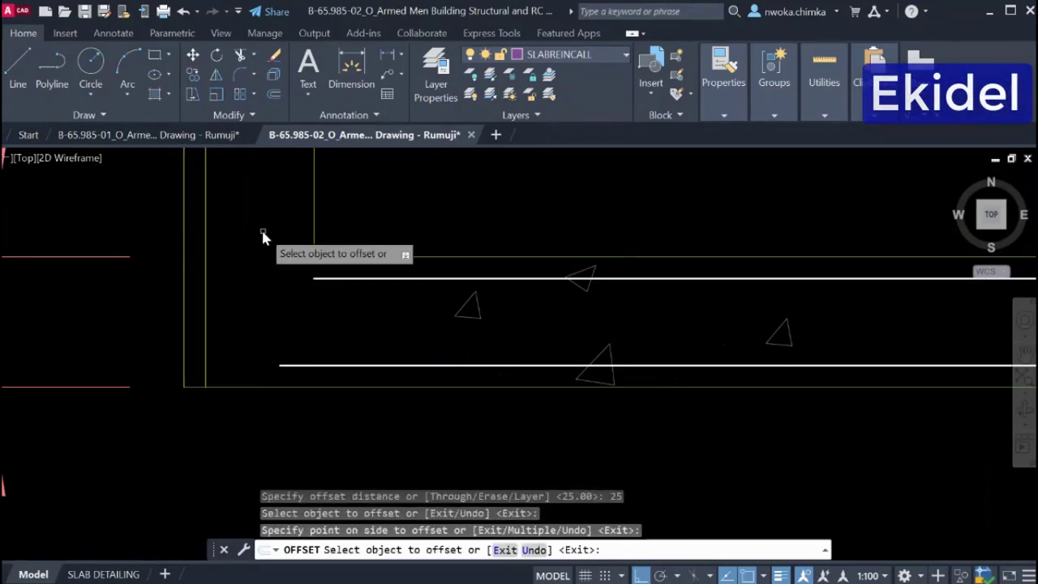
Offset the upstand's inner face line 25 mm into the concrete.
scroll(313, 364, "up", 3)
left_click(399, 316)
left_click(320, 331)
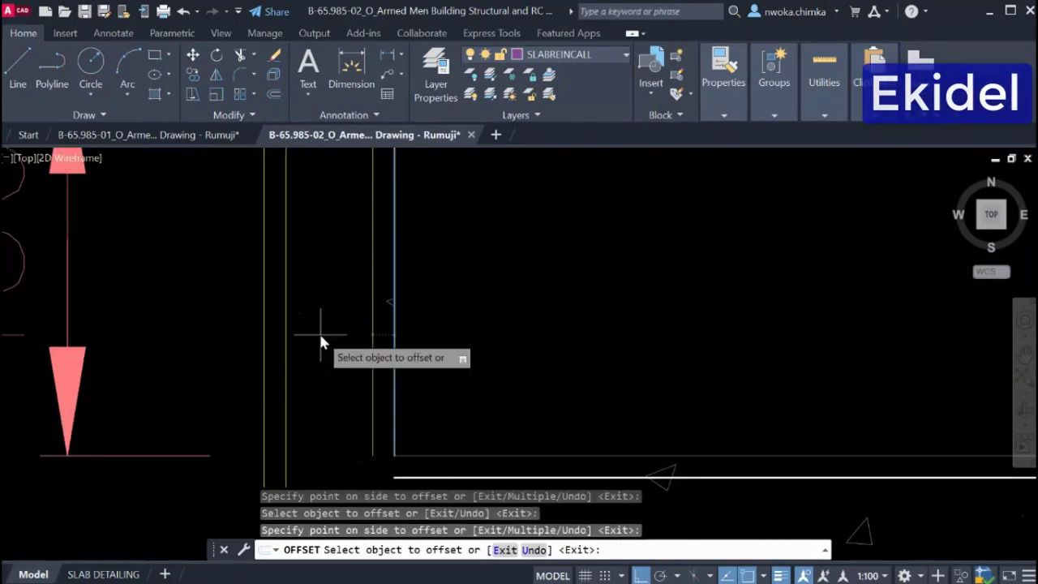
scroll(458, 305, "down", 3)
key("Escape")
Offset the upstand's top edge 25 mm downward.
key("Return")
key("Return")
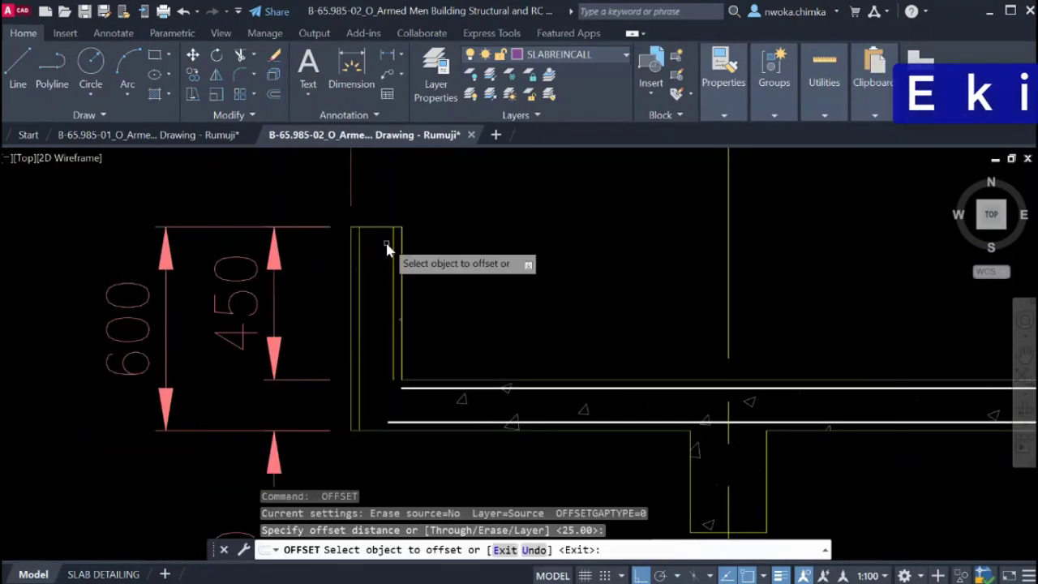
scroll(382, 240, "up", 2)
left_click(375, 227)
left_click(378, 259)
scroll(395, 243, "up", 2)
key("Escape")
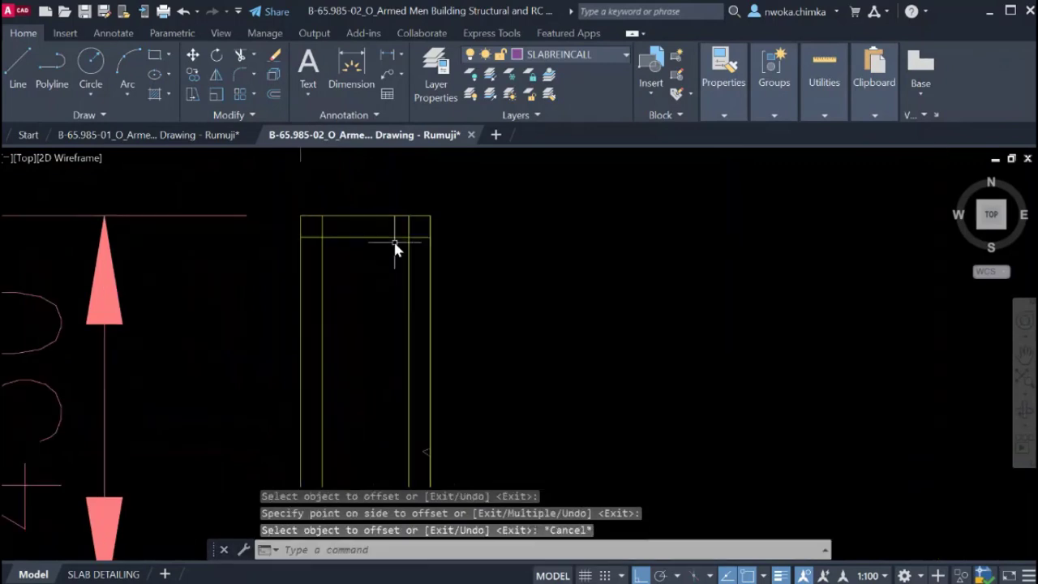
Trim the two vertical offset lines at the upstand's horizontal offset line and erase that horizontal line.
scroll(391, 239, "up", 1)
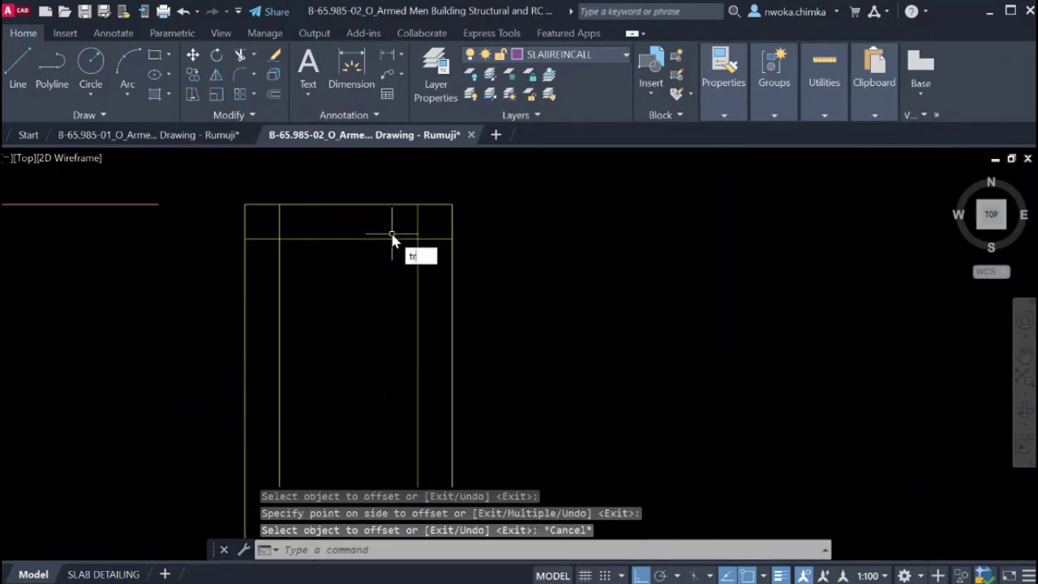
key("Return")
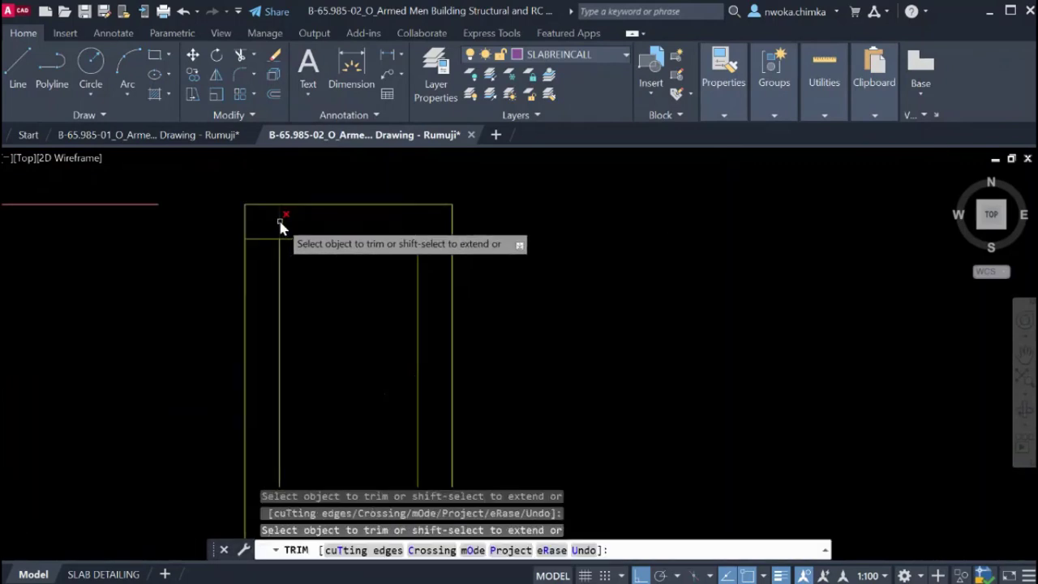
key("Escape")
type("e")
key("Return")
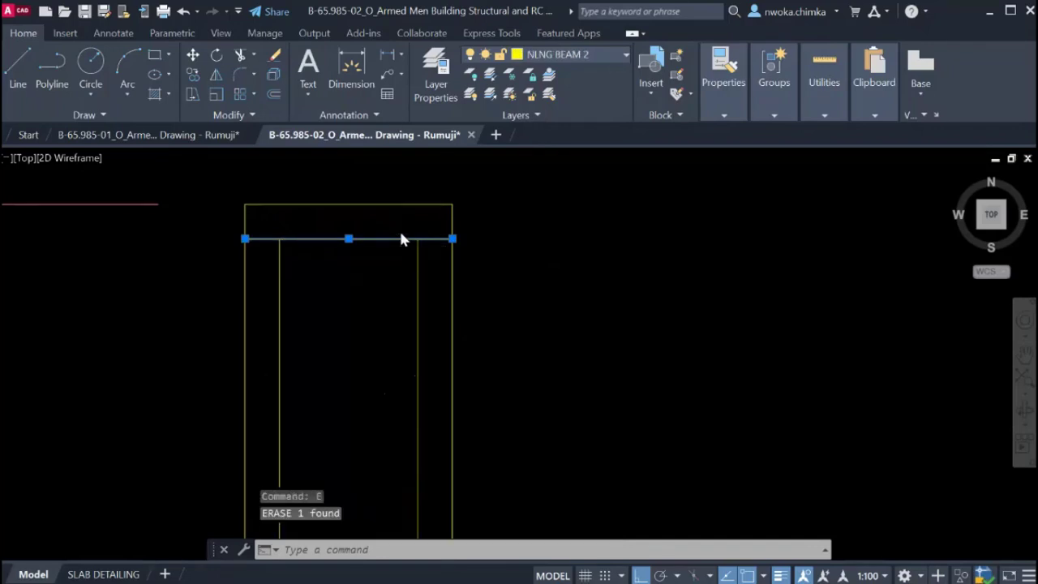
scroll(422, 212, "down", 4)
Match the properties of the upstand's two vertical offset lines to the slab's top bar.
key("Return")
scroll(465, 206, "down", 2)
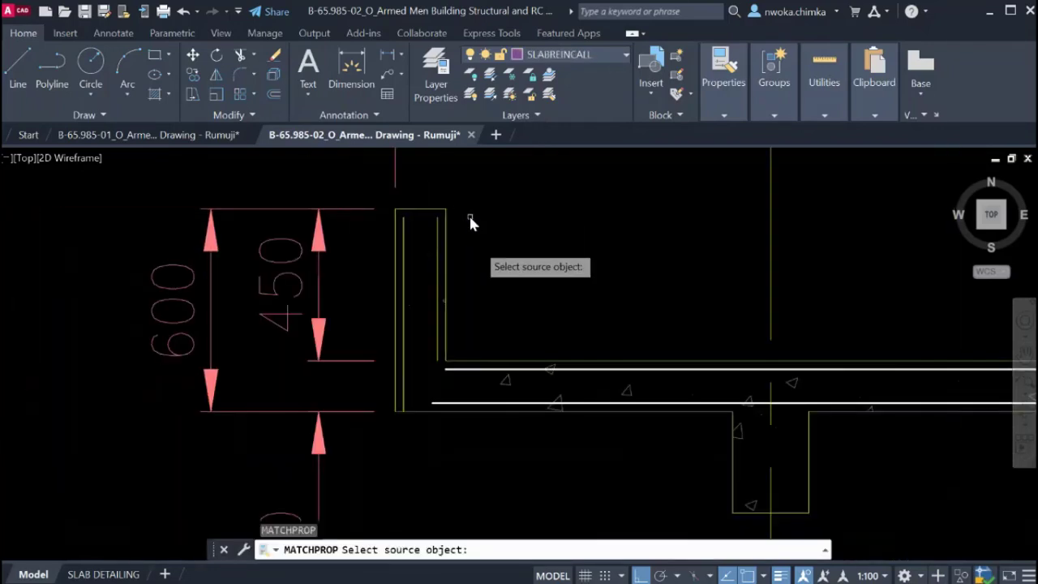
scroll(456, 366, "up", 2)
left_click(463, 372)
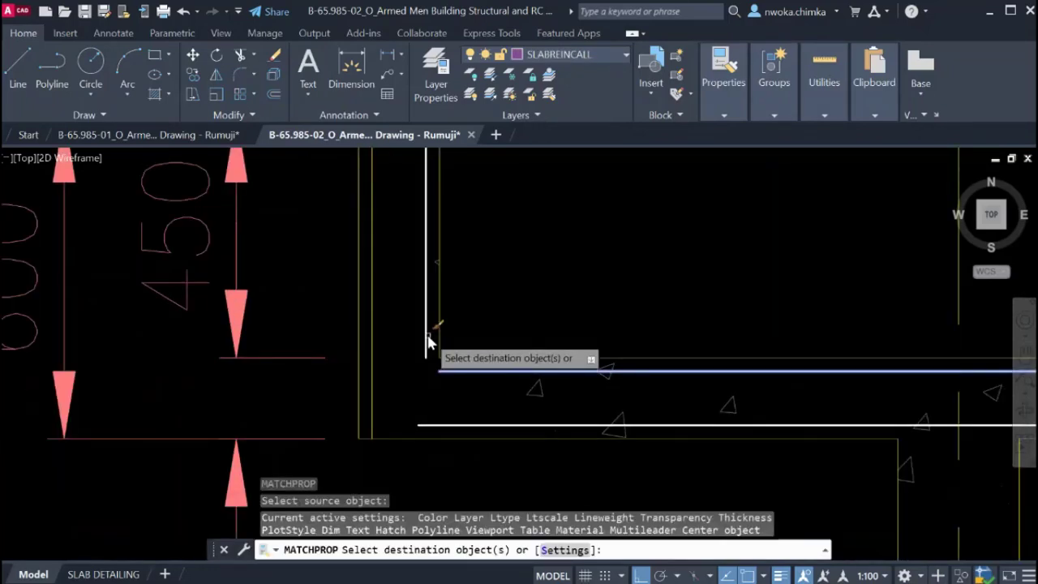
left_click(374, 393)
scroll(426, 316, "down", 1)
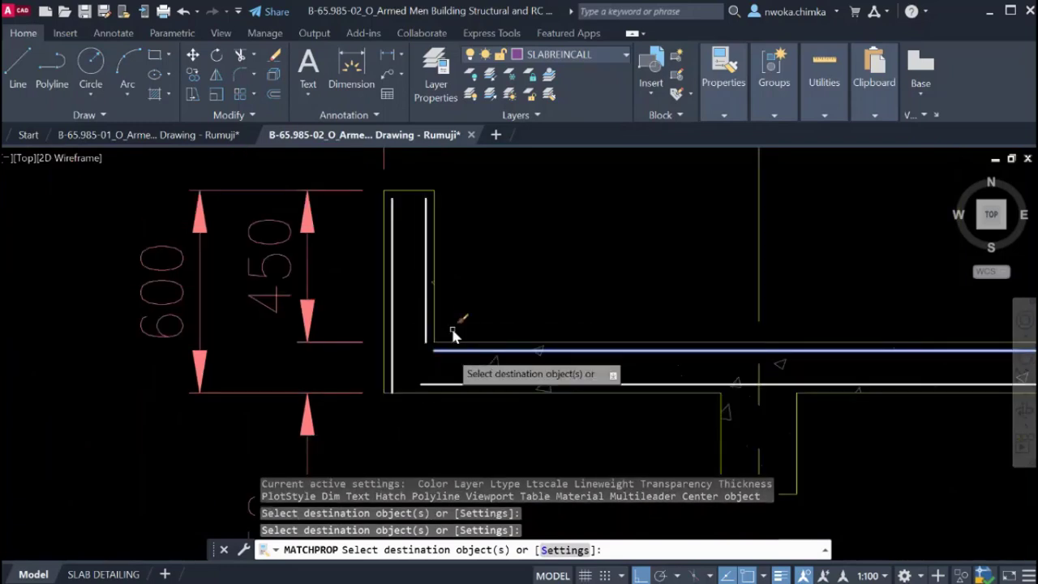
key("Escape")
Extend the slab's bottom bar to meet the upstand's outer vertical bar.
scroll(427, 381, "up", 3)
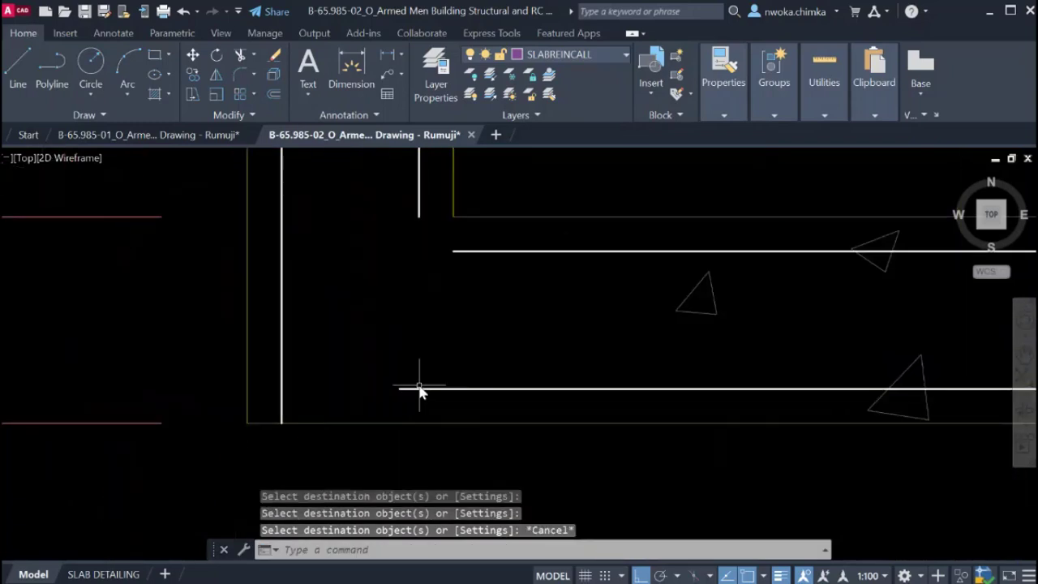
left_click(419, 388)
key("Escape")
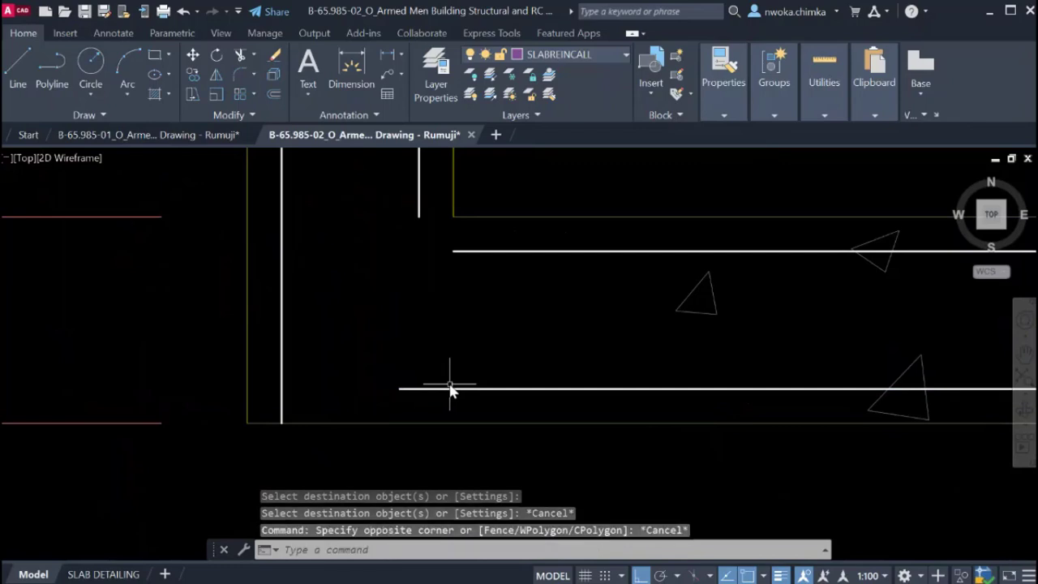
type("ex")
key("Return")
left_click(402, 389)
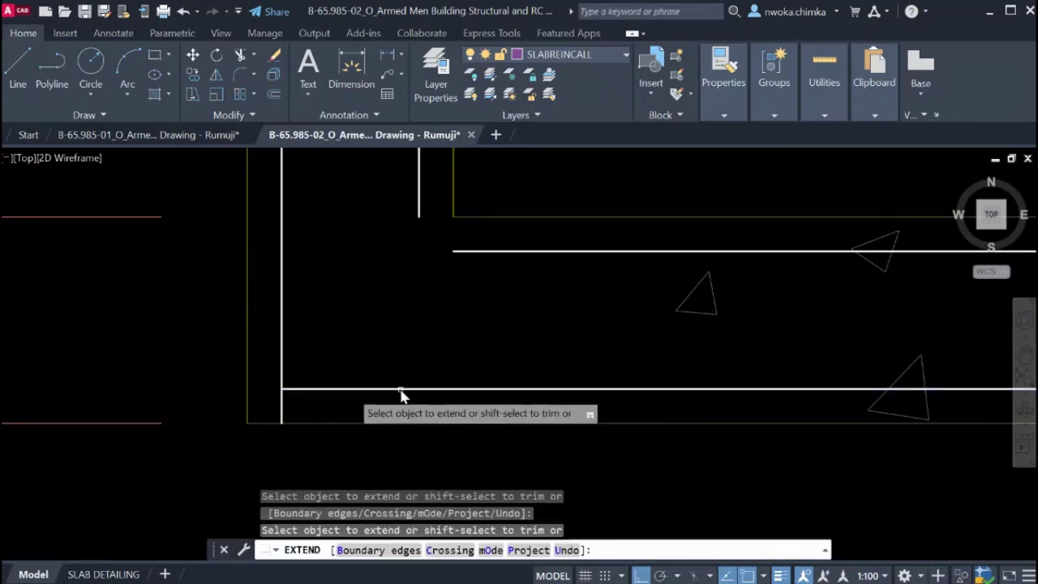
key("Escape")
Trim the part of the upstand's outer vertical bar that projects below the bottom bar.
type("tr")
key("Return")
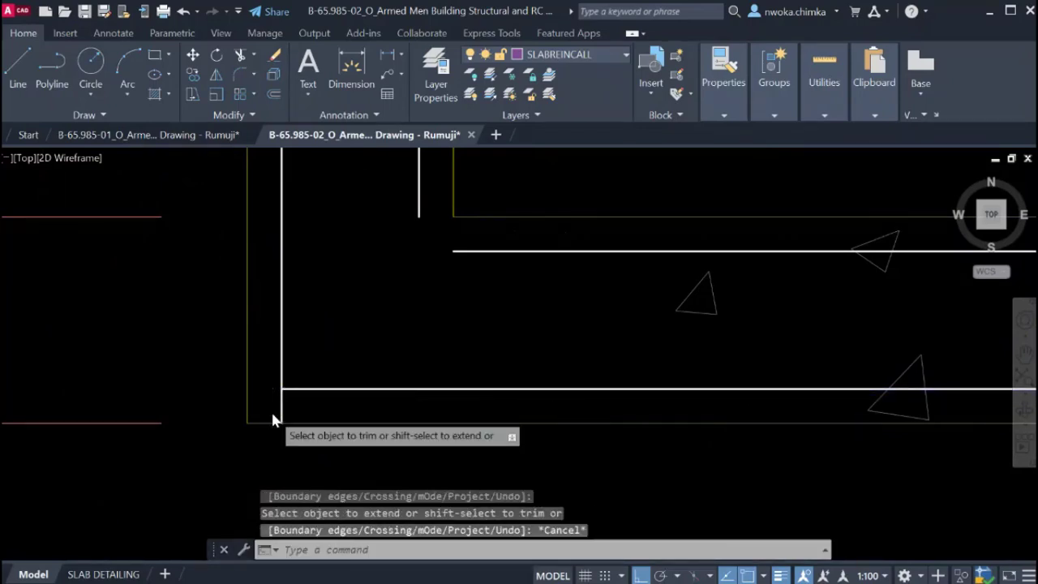
key("Escape")
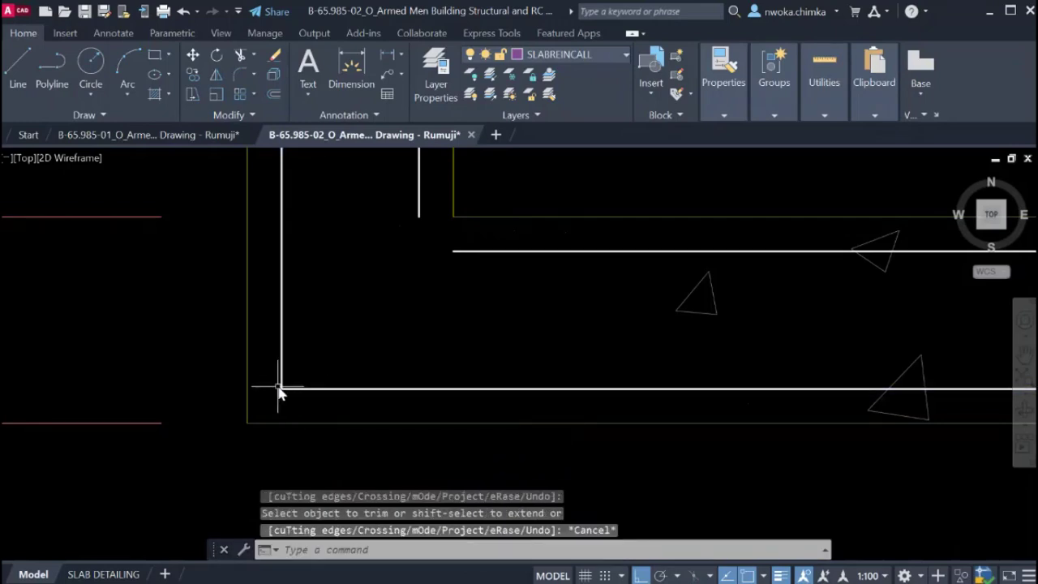
Stretch the slab top bar's upstand end 25 mm horizontally to align with the inner vertical bar.
scroll(285, 387, "down", 2)
scroll(292, 384, "up", 2)
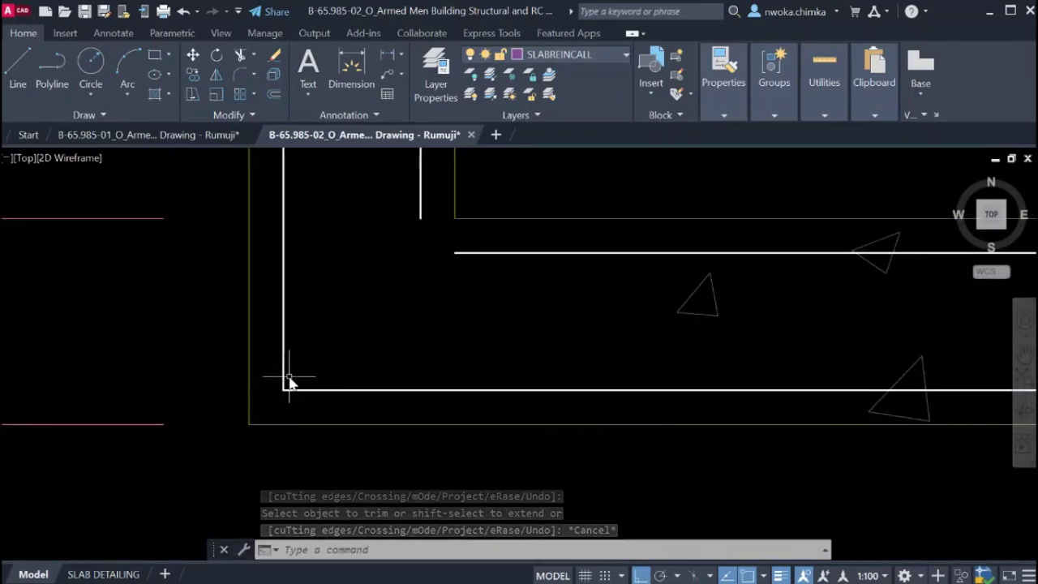
scroll(294, 370, "down", 2)
scroll(313, 378, "up", 1)
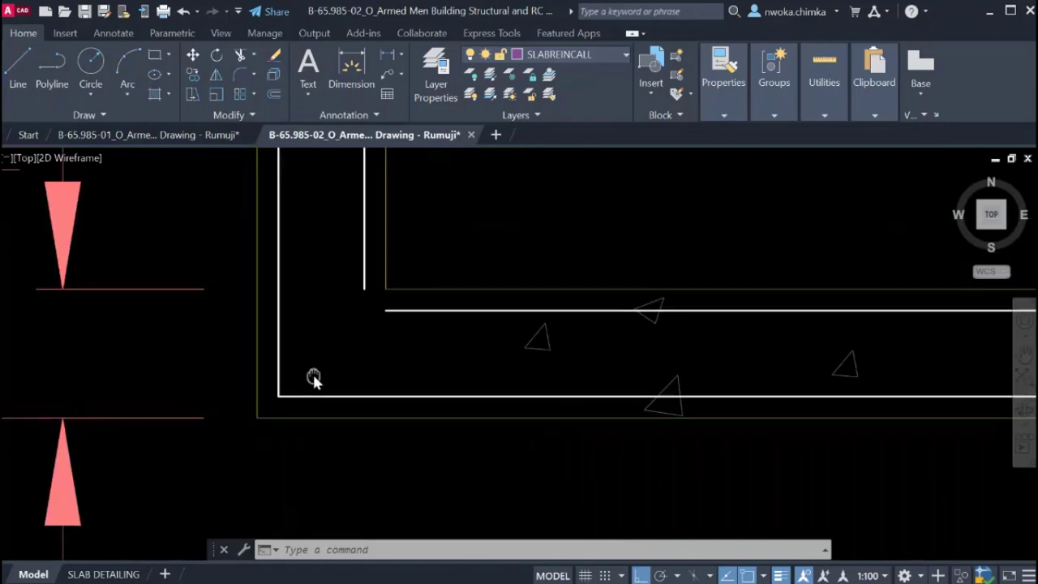
scroll(392, 318, "up", 2)
left_click(389, 313)
left_click(384, 314)
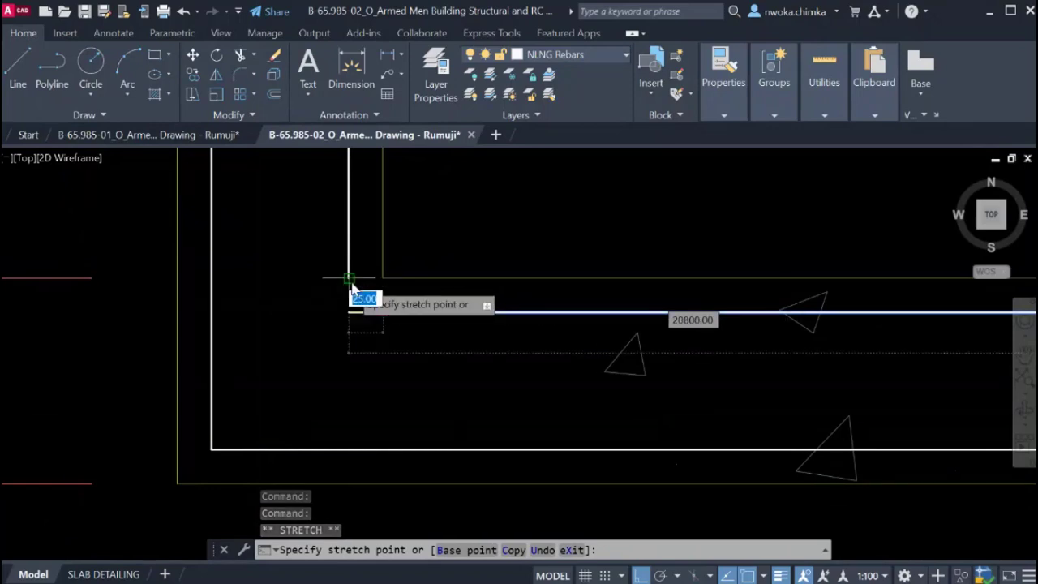
left_click(343, 315)
key("Escape")
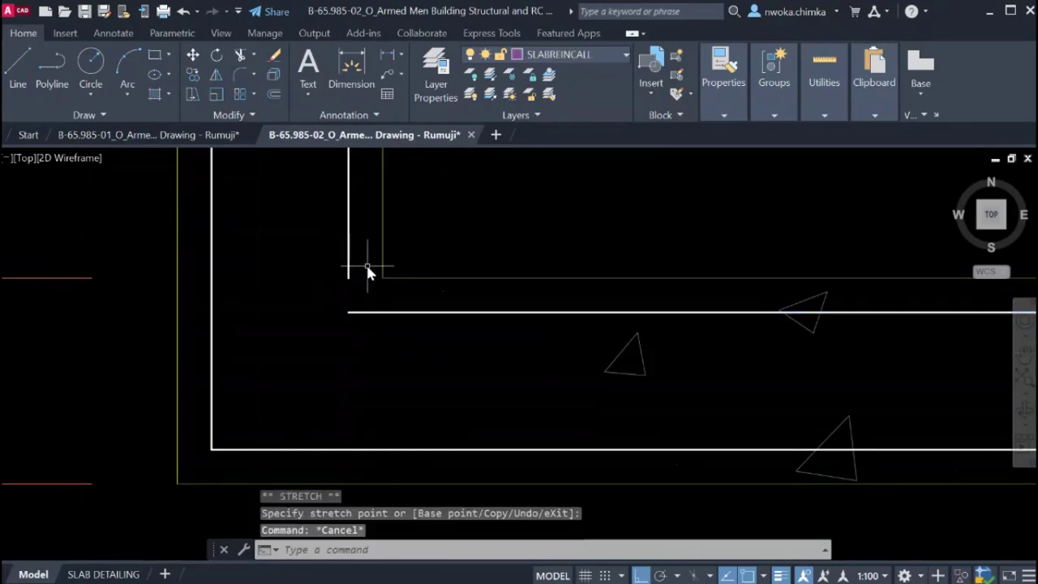
Stretch the lower end of the upstand's inner vertical bar down to the end of the slab's top bar.
left_click(349, 272)
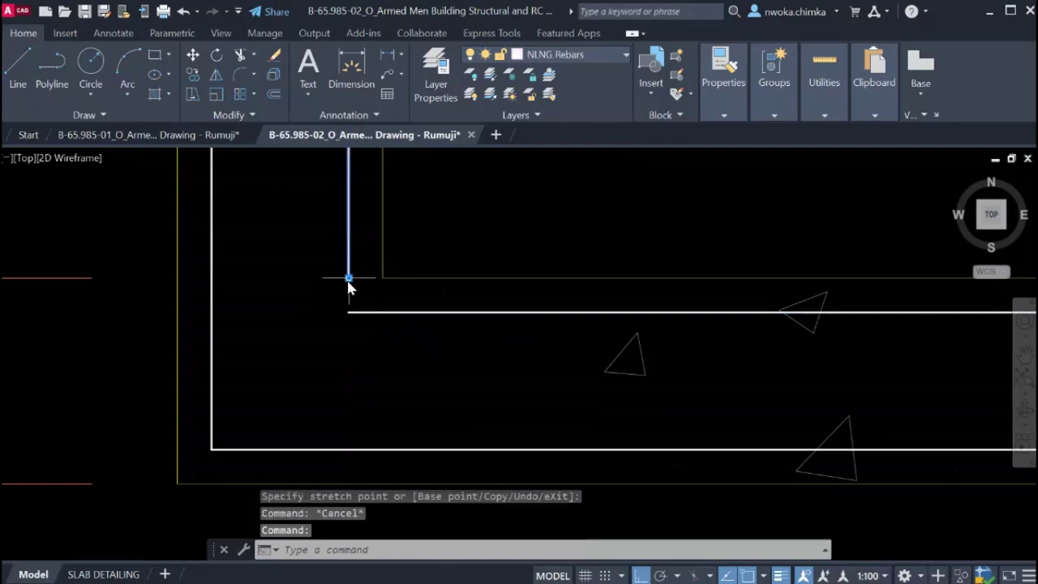
left_click(348, 279)
scroll(350, 320, "up", 2)
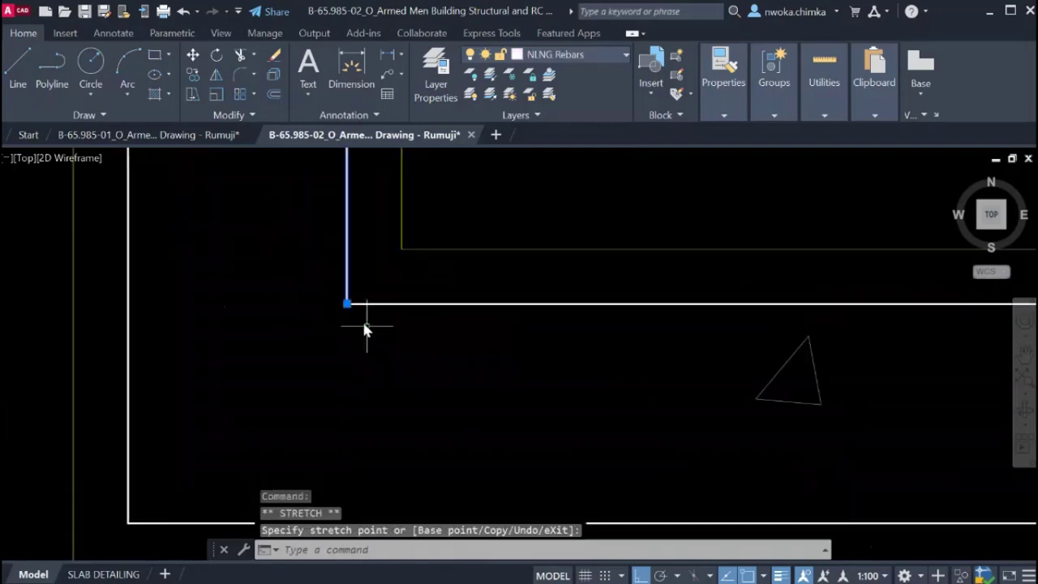
key("Escape")
type("o")
key("Return")
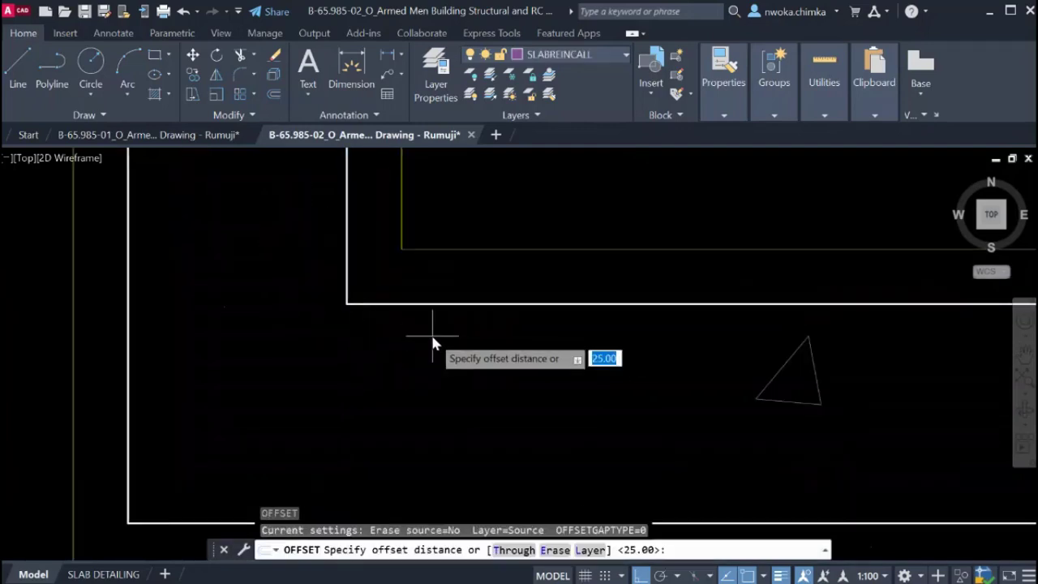
key("Escape")
Examine the bar labels on the slab reinforcement plan for the bar diameter.
left_click(420, 305)
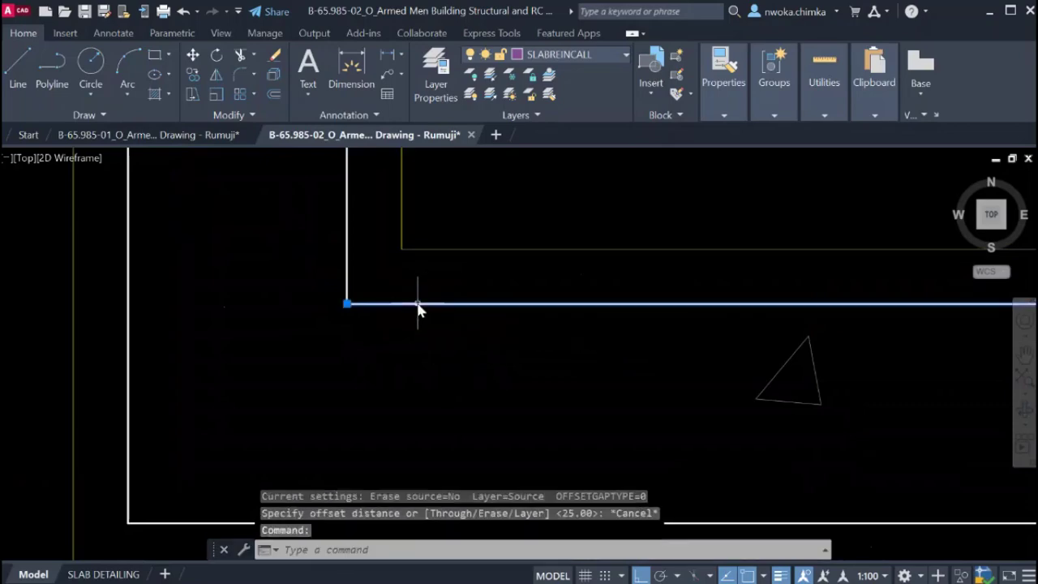
scroll(403, 297, "down", 15)
middle_click_drag(532, 364, 525, 198)
scroll(507, 280, "up", 10)
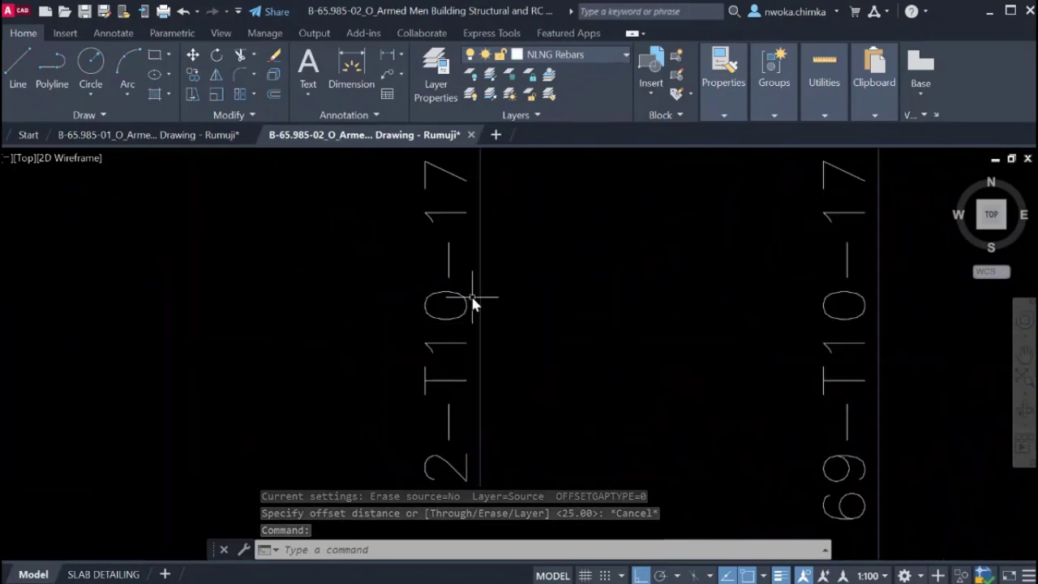
scroll(430, 318, "down", 5)
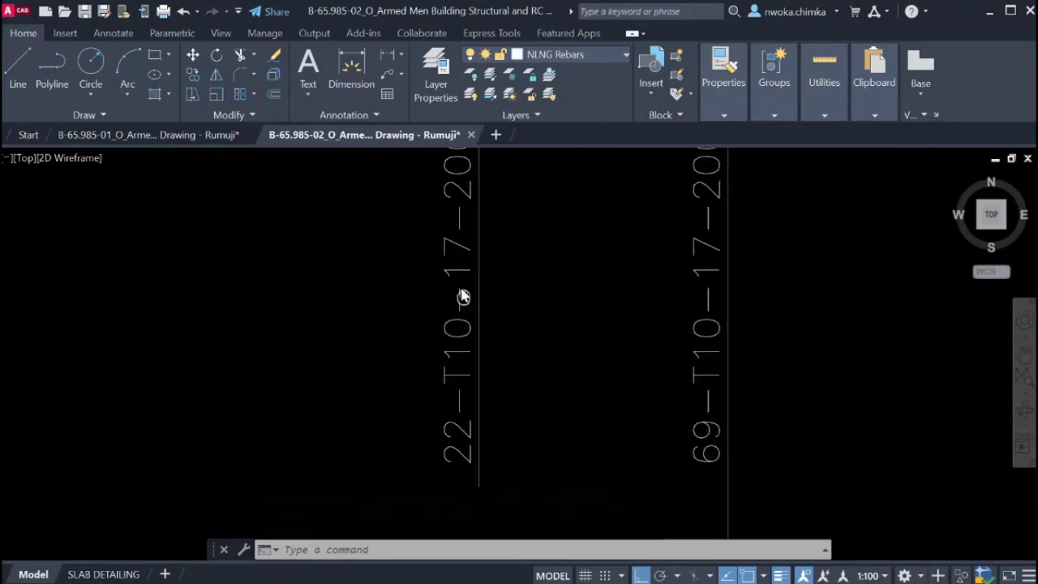
middle_click_drag(453, 331, 492, 454)
scroll(413, 272, "up", 8)
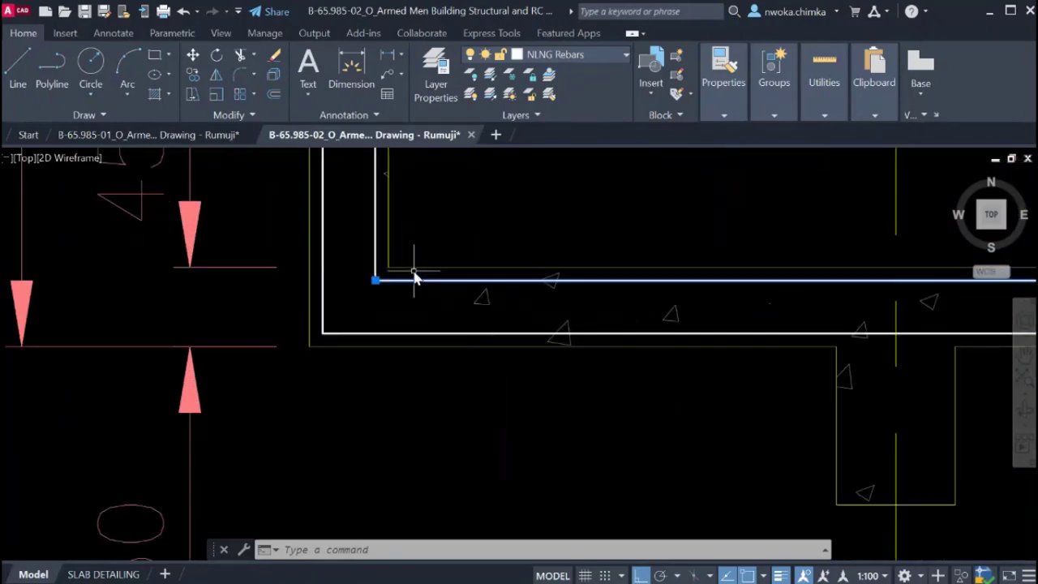
key("Escape")
Offset the slab's top bar 10 mm downward as a guide line.
type("o")
key("Return")
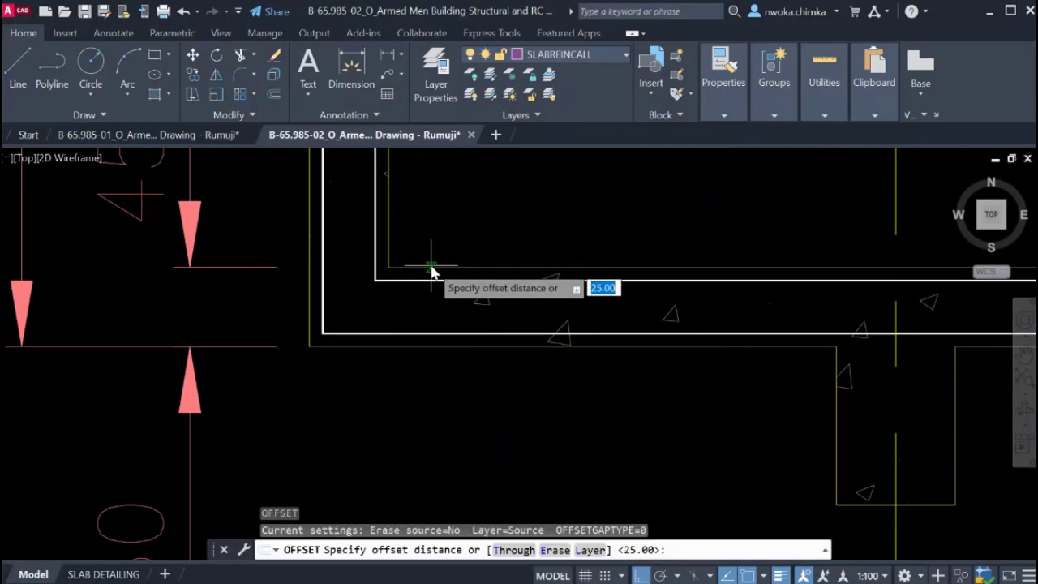
type("10")
key("Return")
scroll(399, 282, "up", 2)
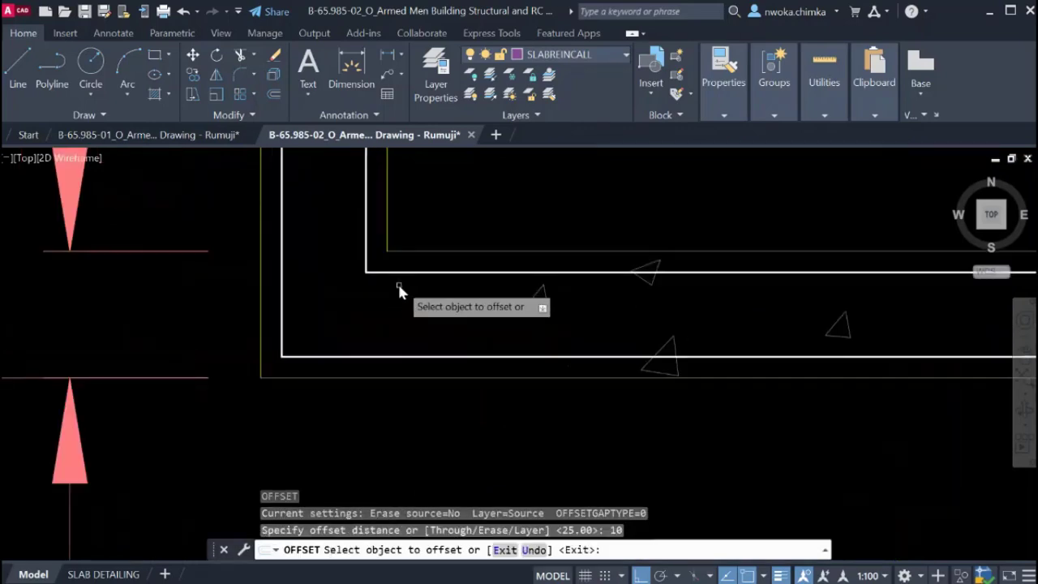
left_click(409, 273)
left_click(413, 327)
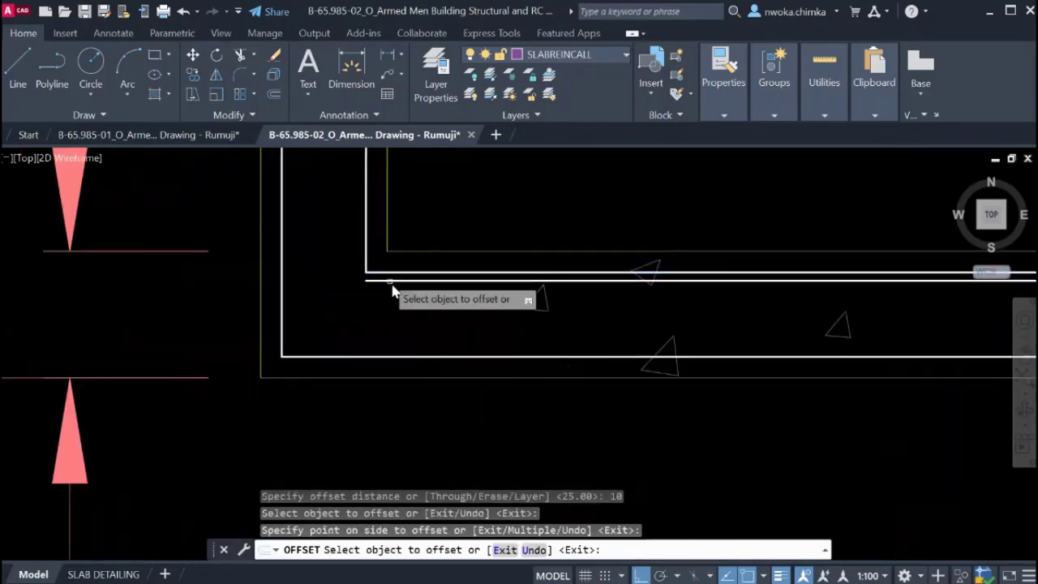
key("Escape")
Extend the upstand's inner vertical bar down to the guide line below the slab's top bar.
scroll(365, 272, "up", 4)
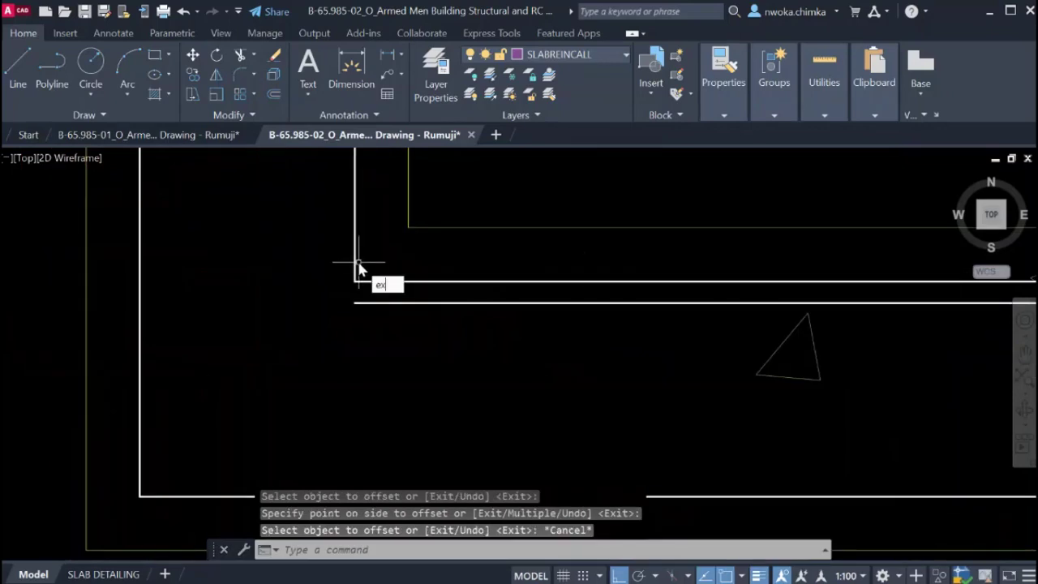
key("Return")
left_click(354, 272)
key("Escape")
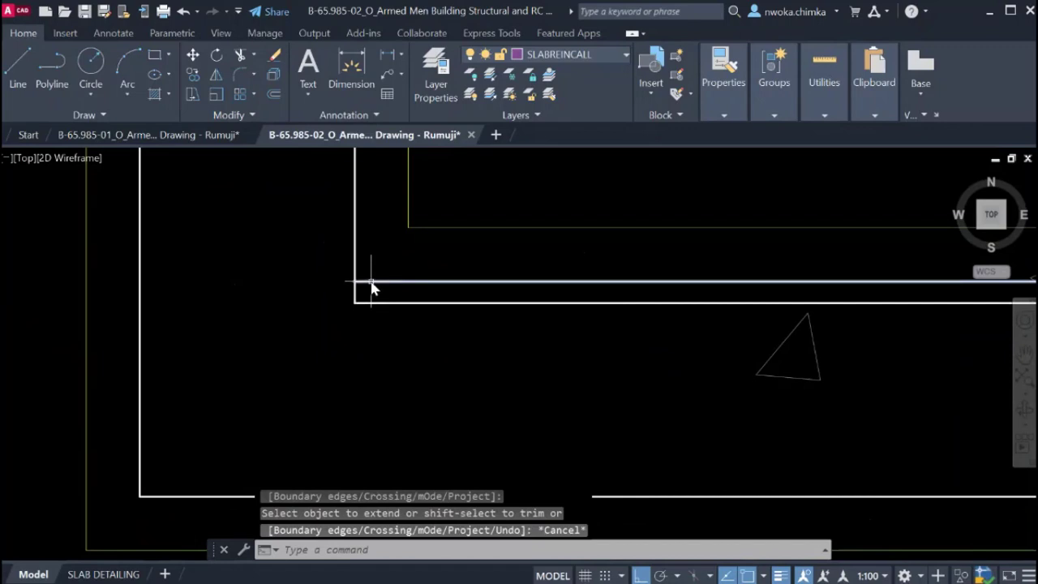
Stretch the upstand end of the slab's top bar 10 mm outward past the inner vertical bar.
left_click(372, 283)
left_click(355, 282)
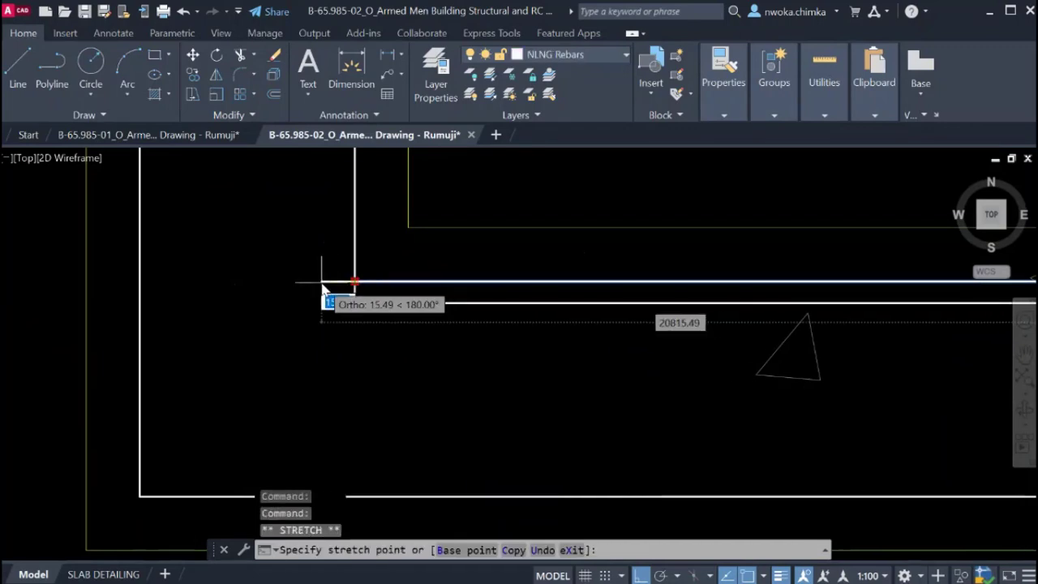
key("Return")
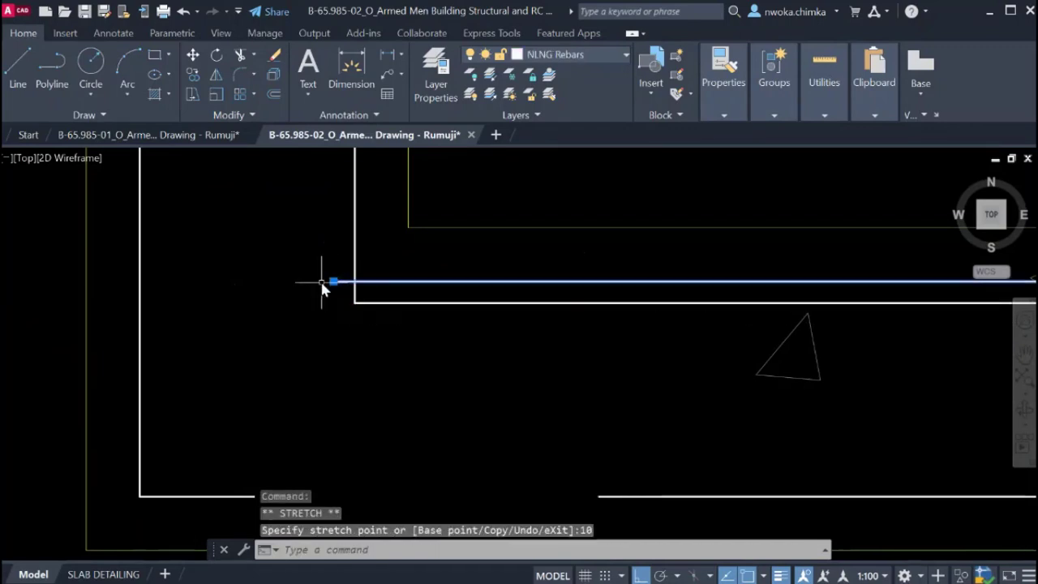
scroll(365, 311, "down", 2)
key("Escape")
scroll(230, 433, "up", 2)
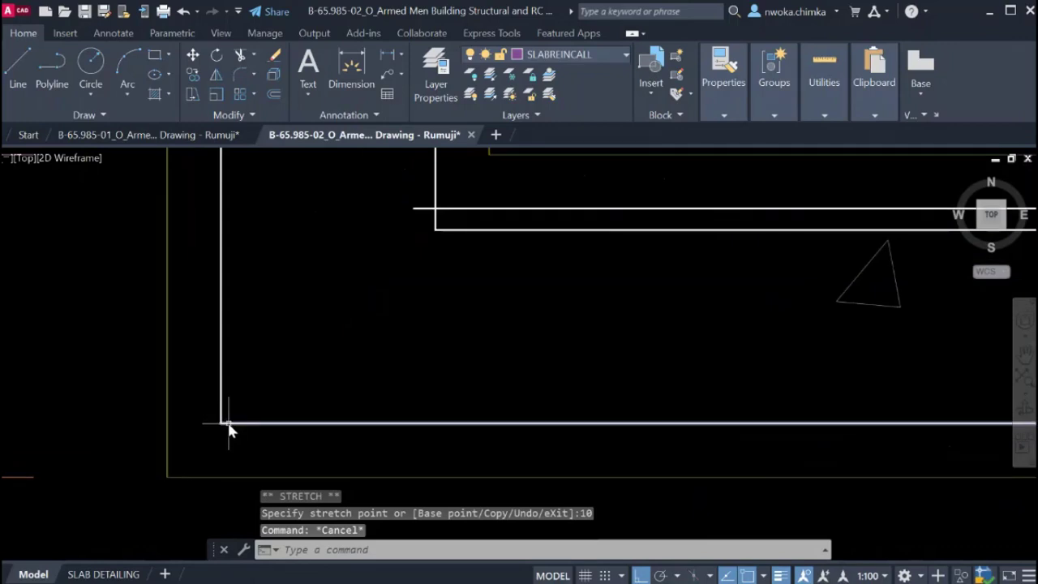
left_click(225, 423)
left_click(222, 423)
key("Escape")
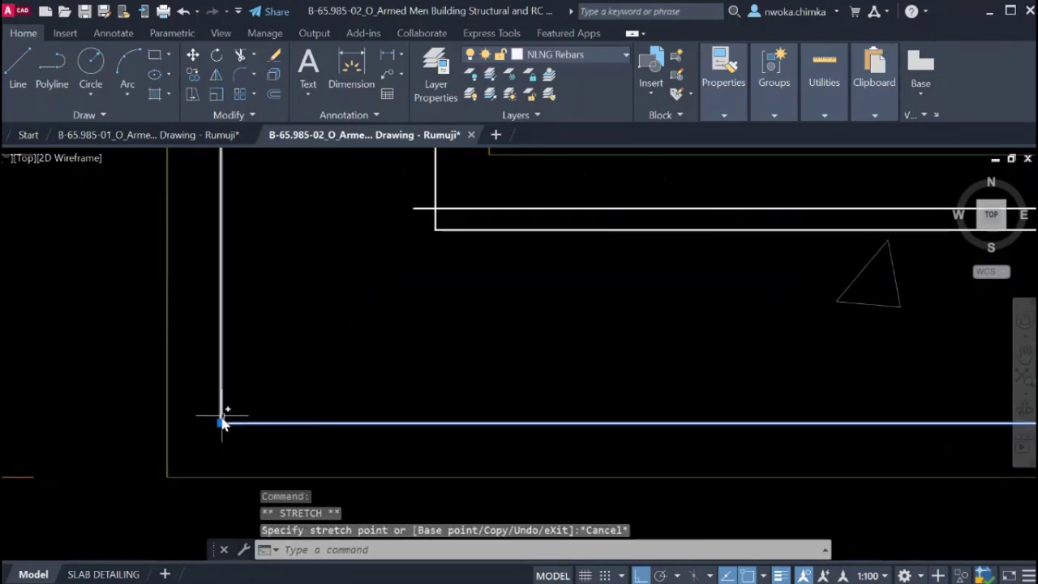
key("Escape")
Offset the slab's bottom bar 10 mm upward as a guide line.
type("o")
key("Return")
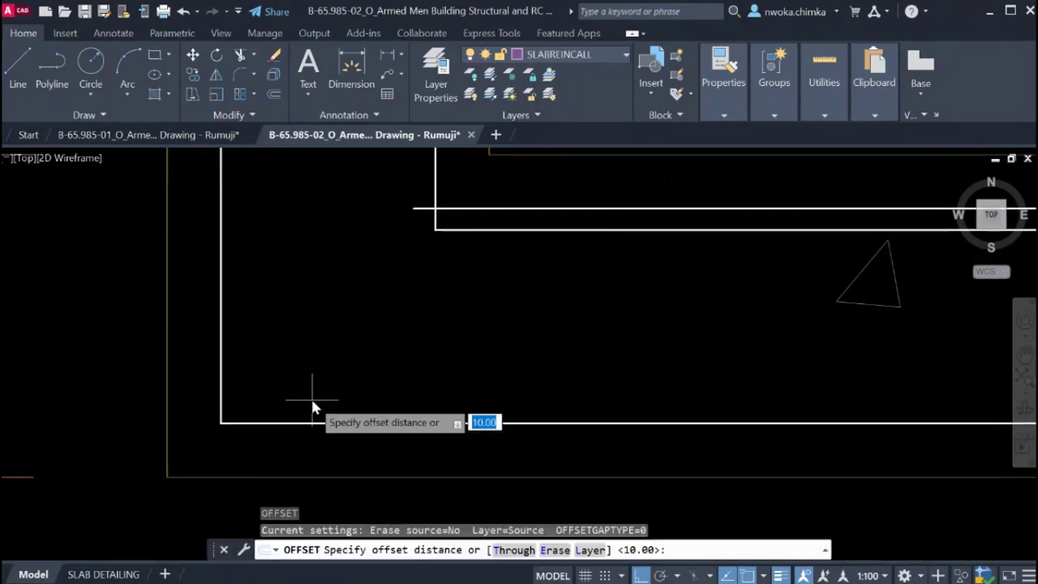
key("Return")
left_click(303, 423)
left_click(299, 390)
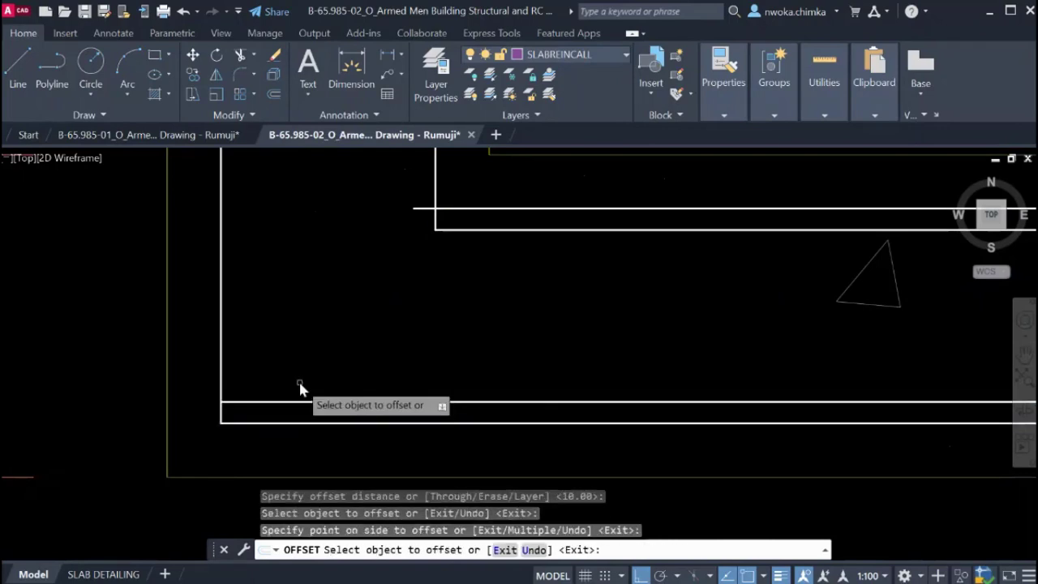
key("Escape")
Shorten the upstand's outer vertical bar by moving its lower end up to the guide line above the bottom bar.
left_click(222, 395)
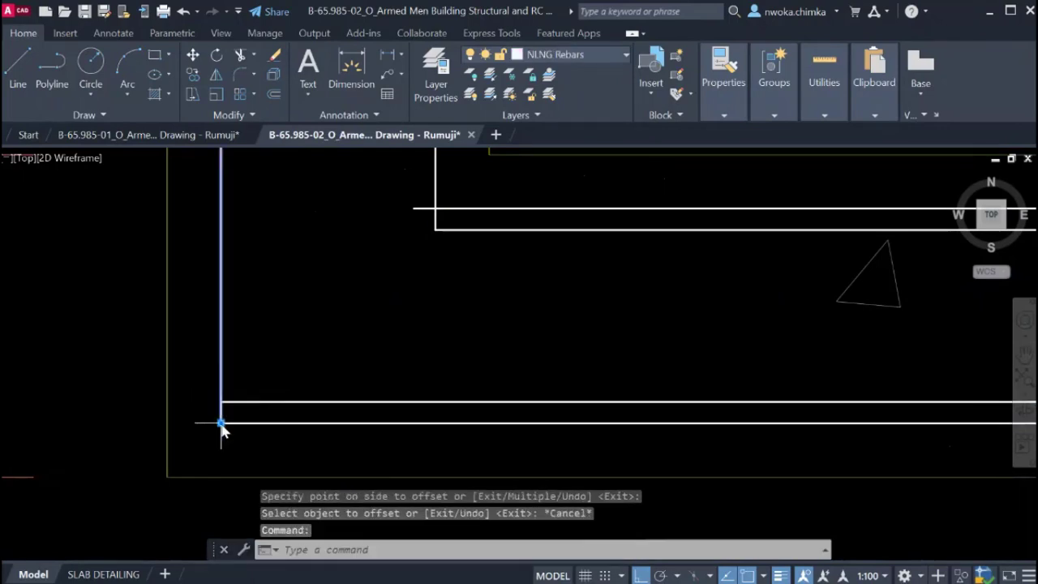
left_click(220, 422)
key("Escape")
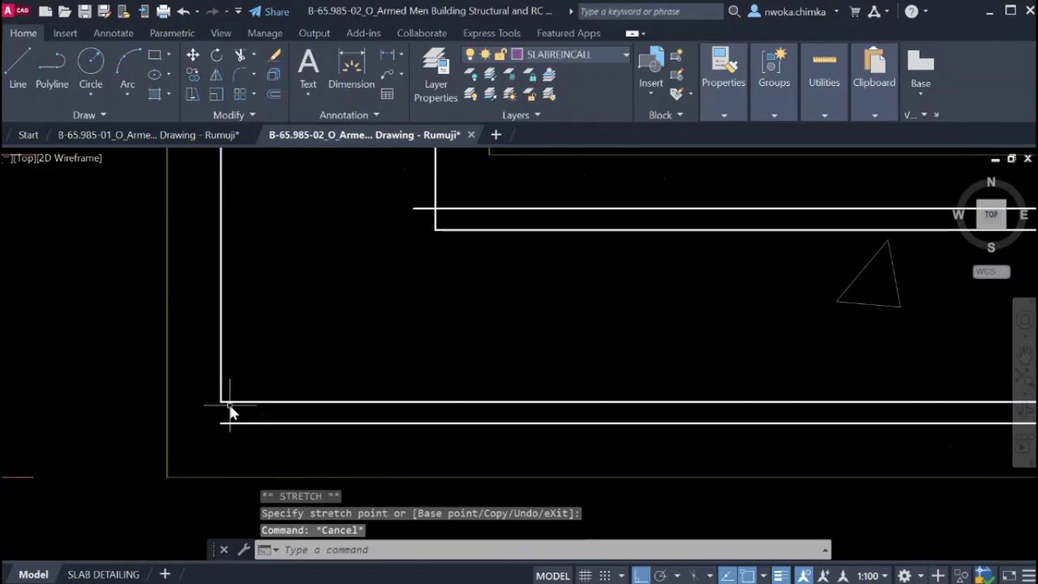
scroll(308, 398, "down", 4)
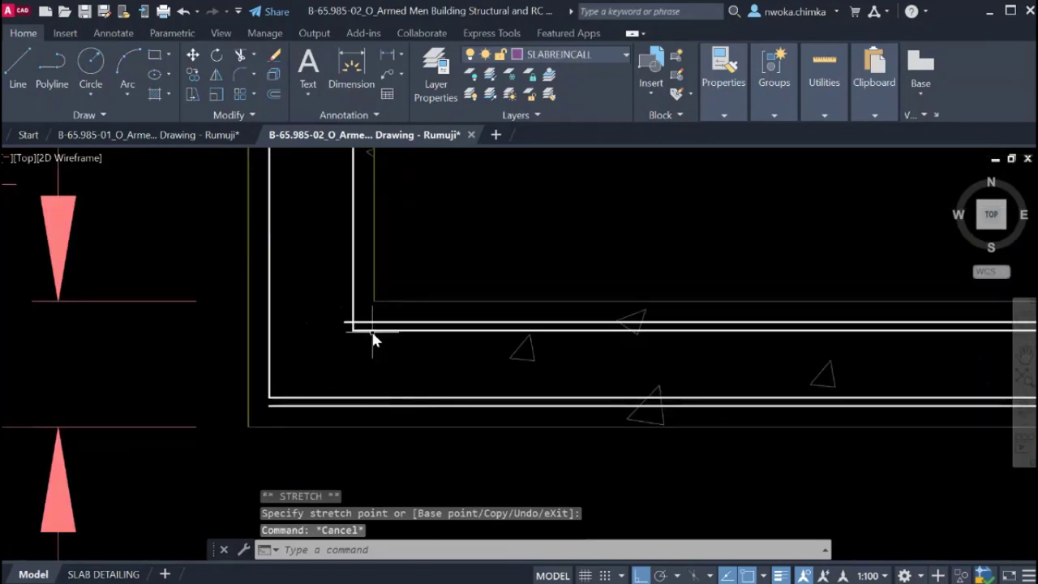
Erase the two guide lines offset from the slab's top and bottom bars.
scroll(373, 340, "up", 3)
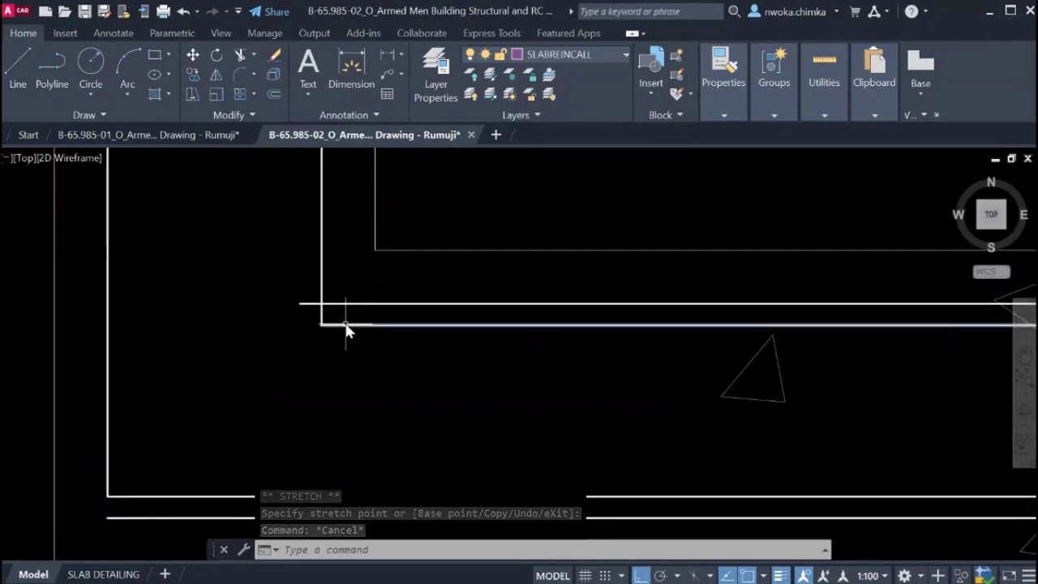
left_click(342, 325)
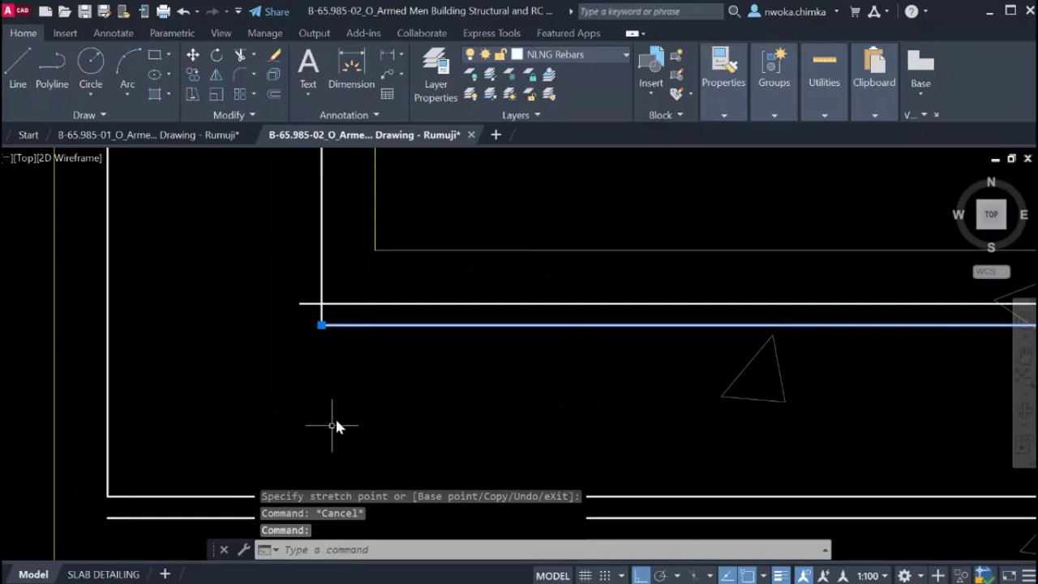
left_click(252, 495)
key("Return")
scroll(412, 344, "down", 2)
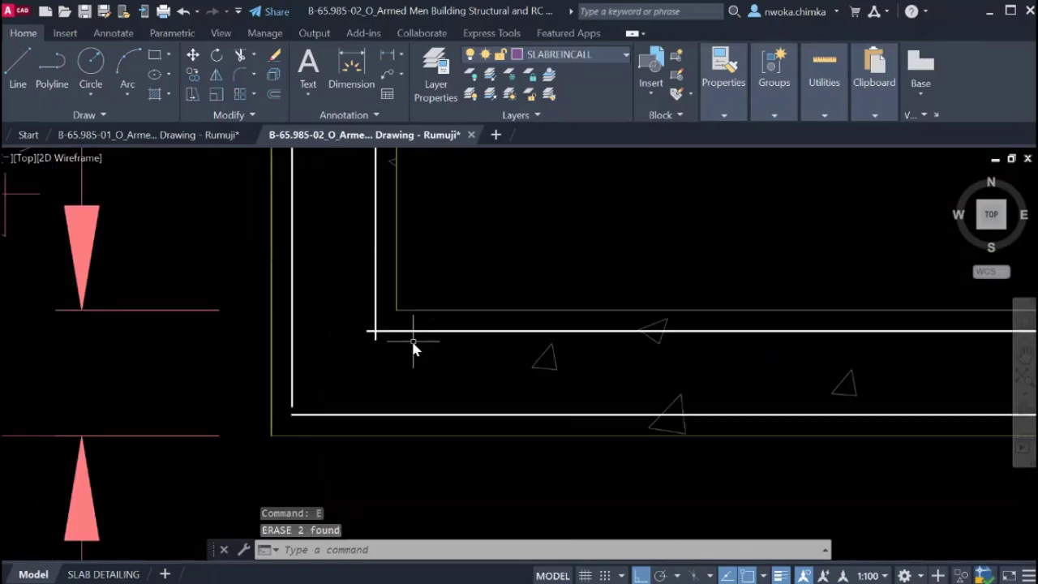
type("l")
key("Return")
scroll(294, 412, "up", 2)
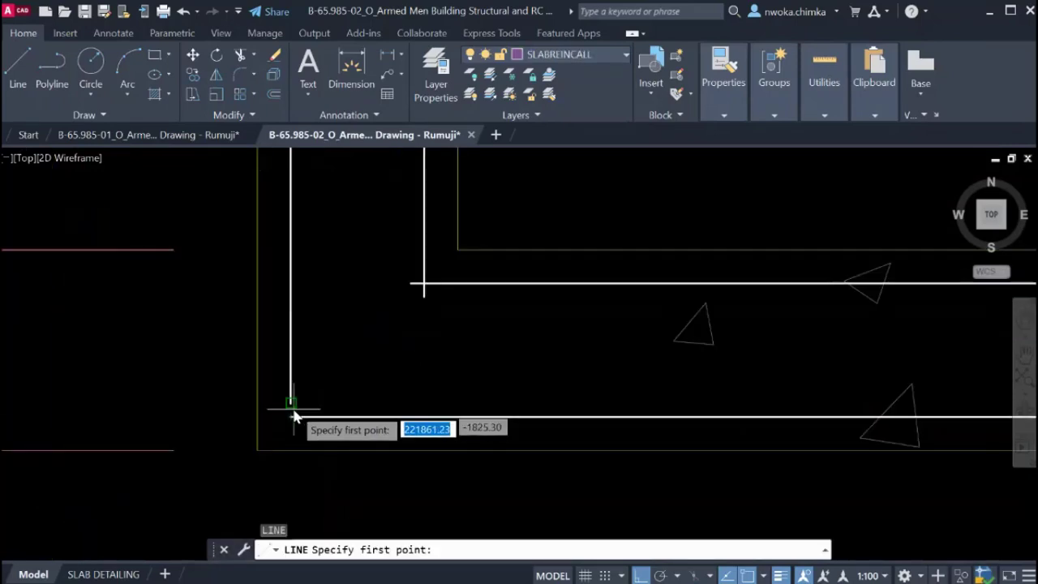
left_click(294, 410)
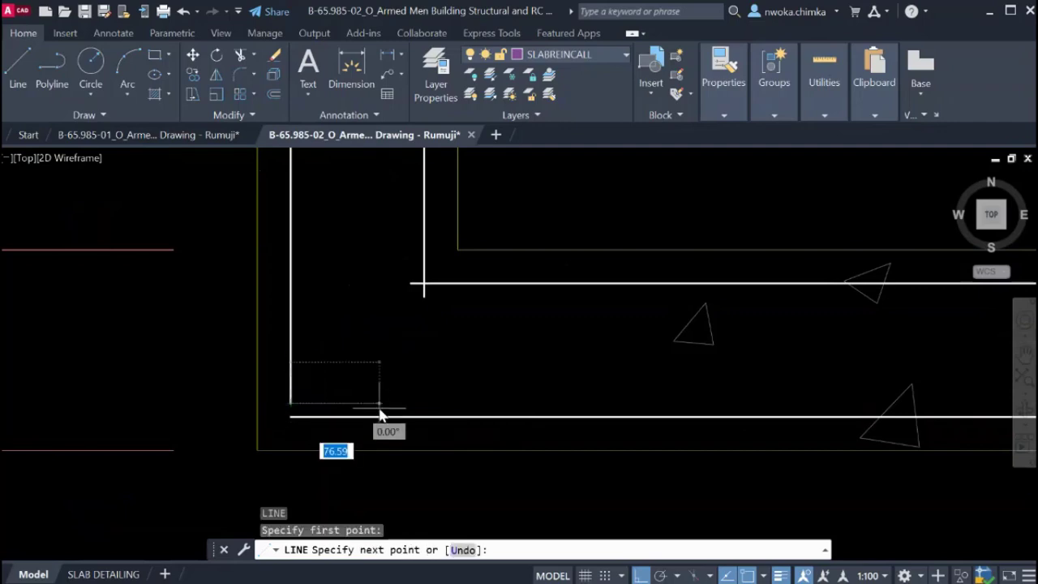
key("Escape")
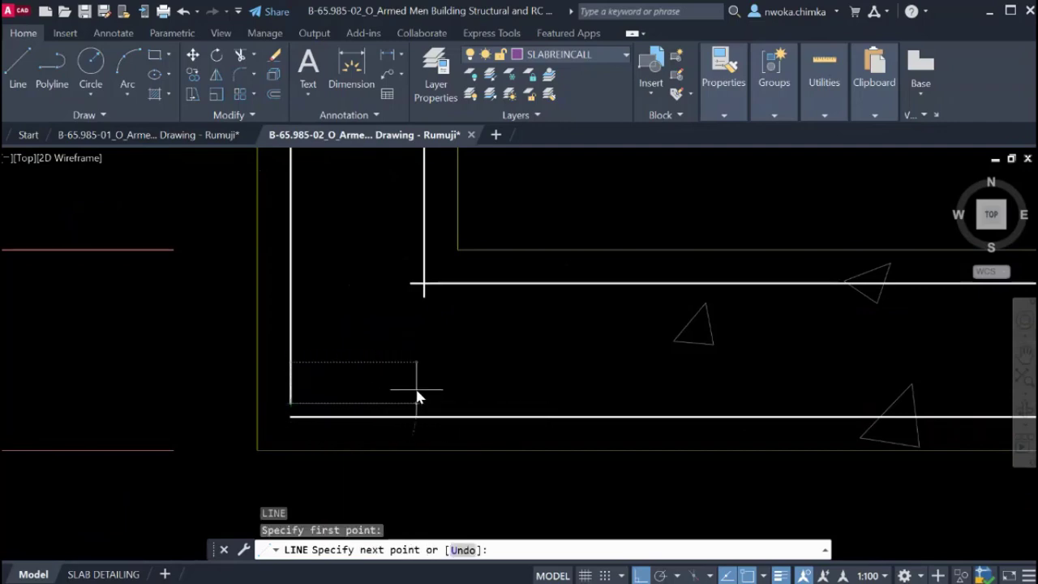
left_click(398, 417)
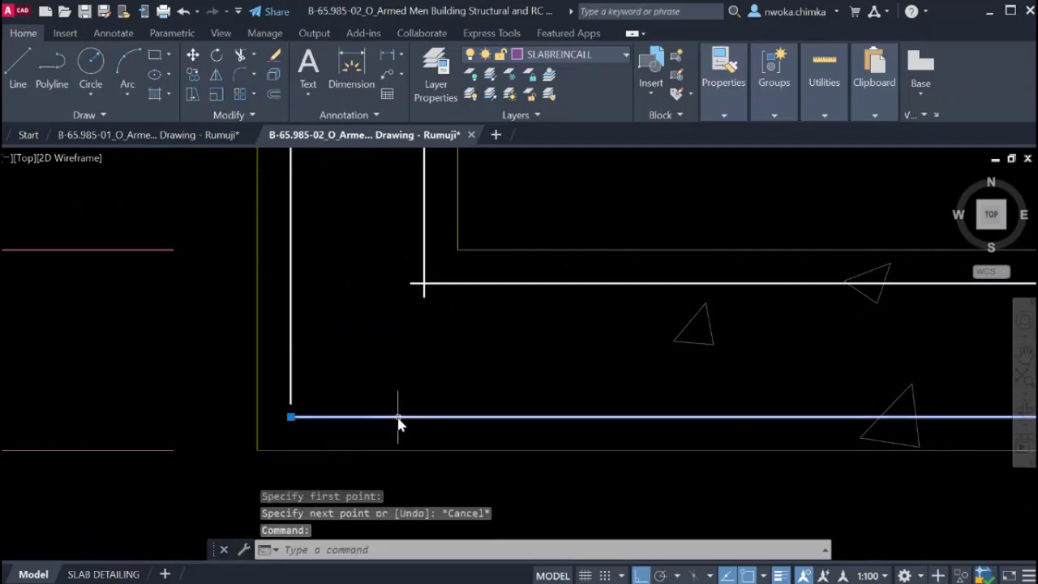
key("Escape")
Make NLNG Rebars the current layer.
left_click(554, 54)
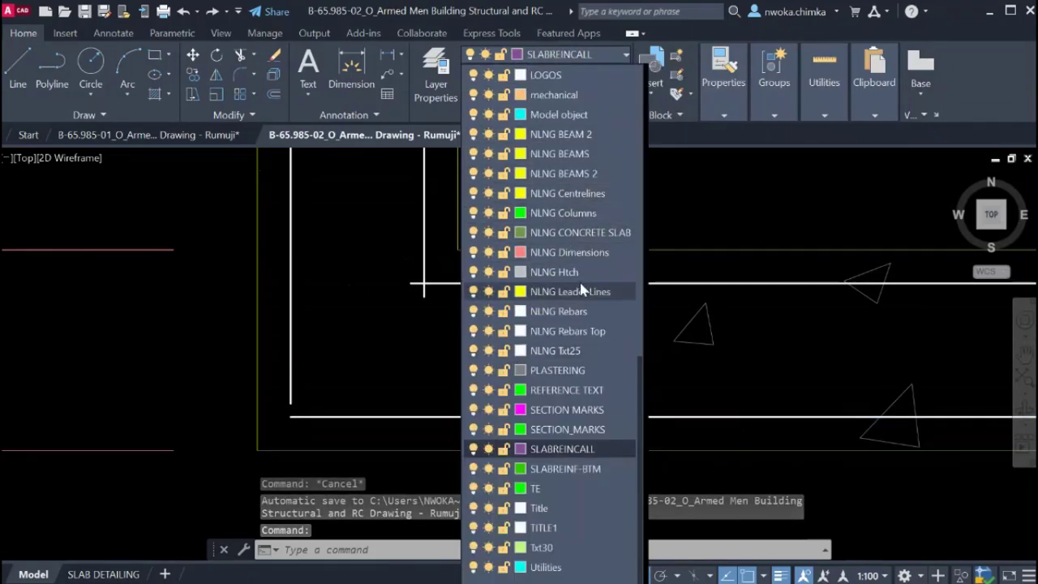
left_click(532, 311)
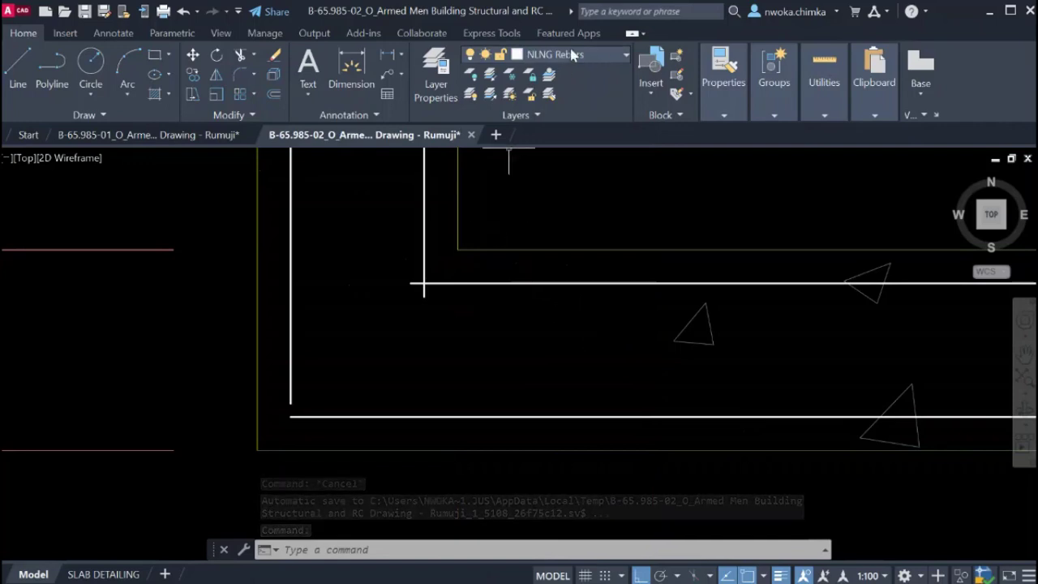
type("l")
key("Return")
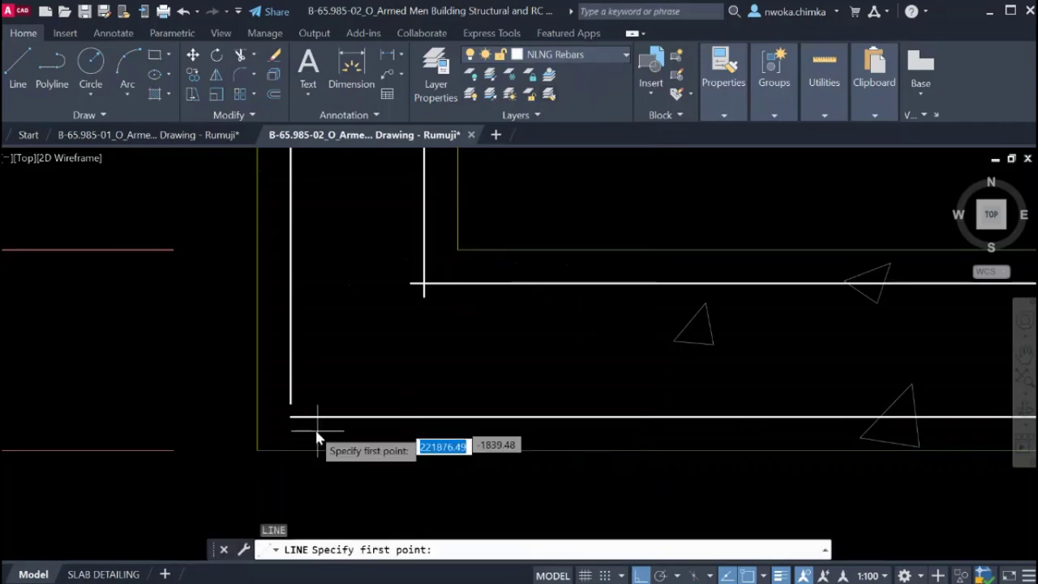
left_click(292, 403)
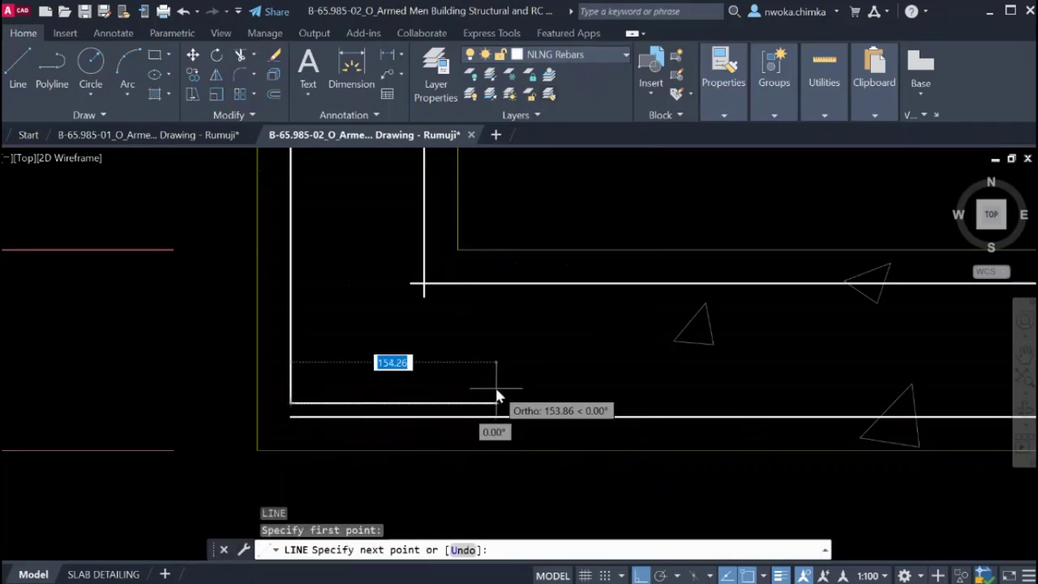
key("Escape")
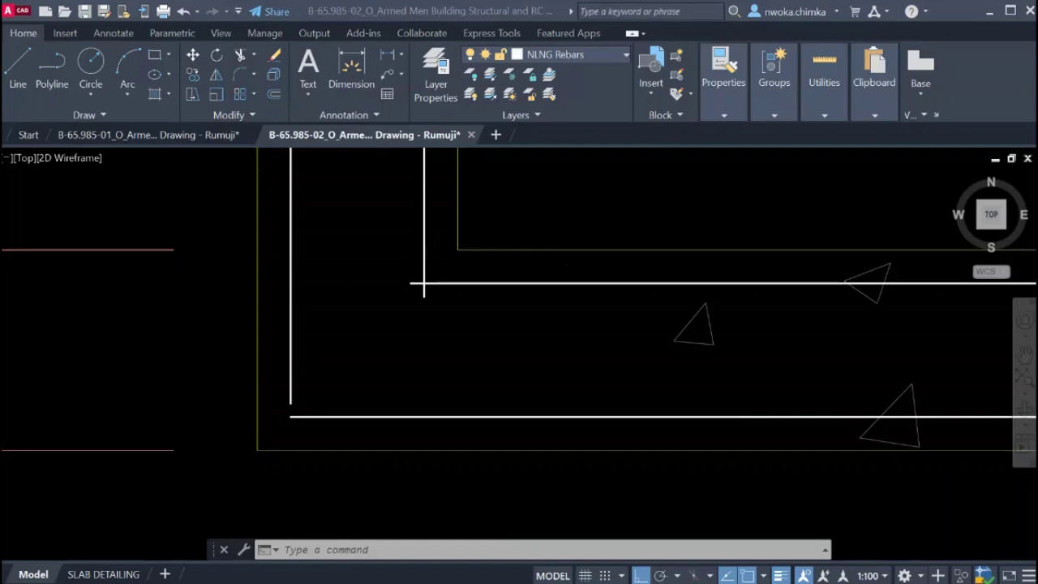
Draw a 500 mm horizontal leg from the lower end of the upstand's outer vertical bar, running inward above the slab's bottom bar.
key("Return")
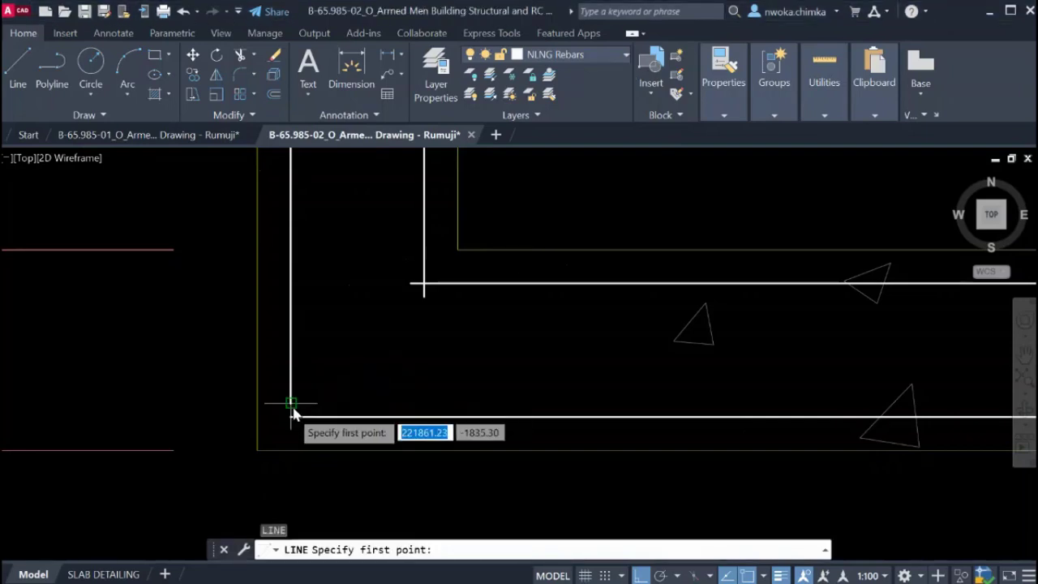
left_click(290, 403)
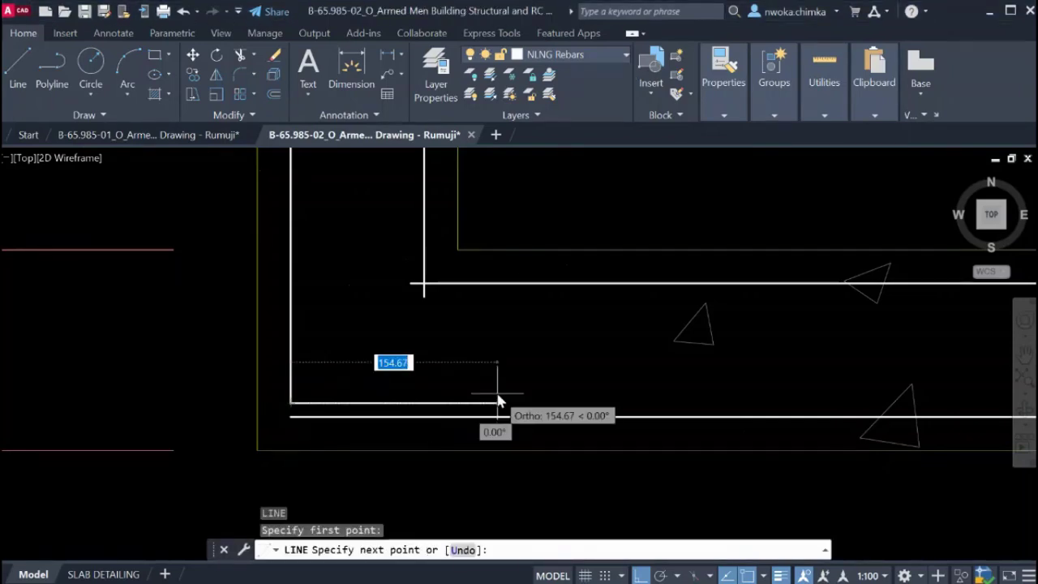
type("500")
key("Return")
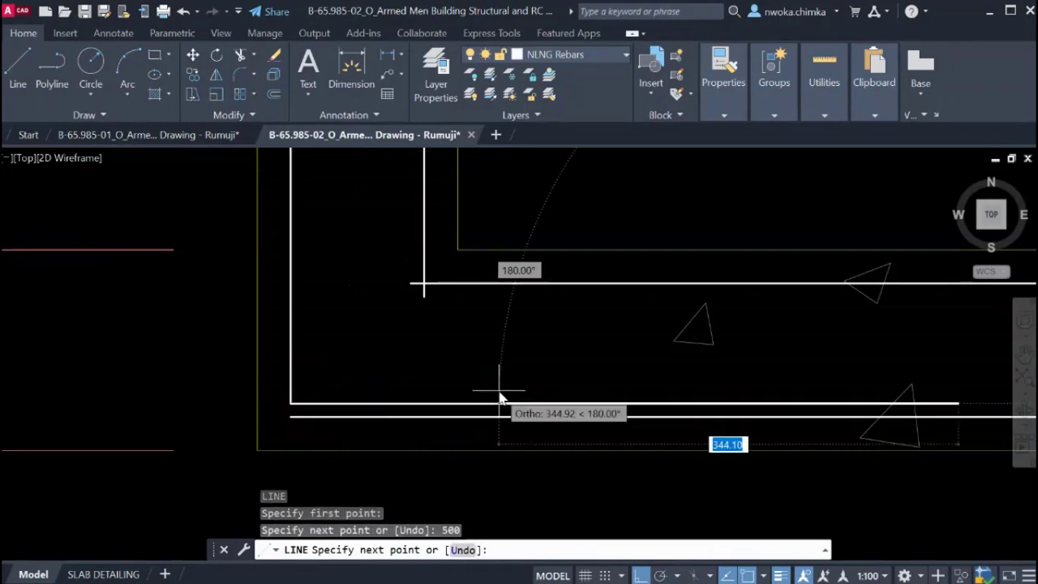
key("Escape")
Draw a 500 mm horizontal leg from the lower end of the upstand's inner vertical bar, running into the slab below its top bar.
key("Return")
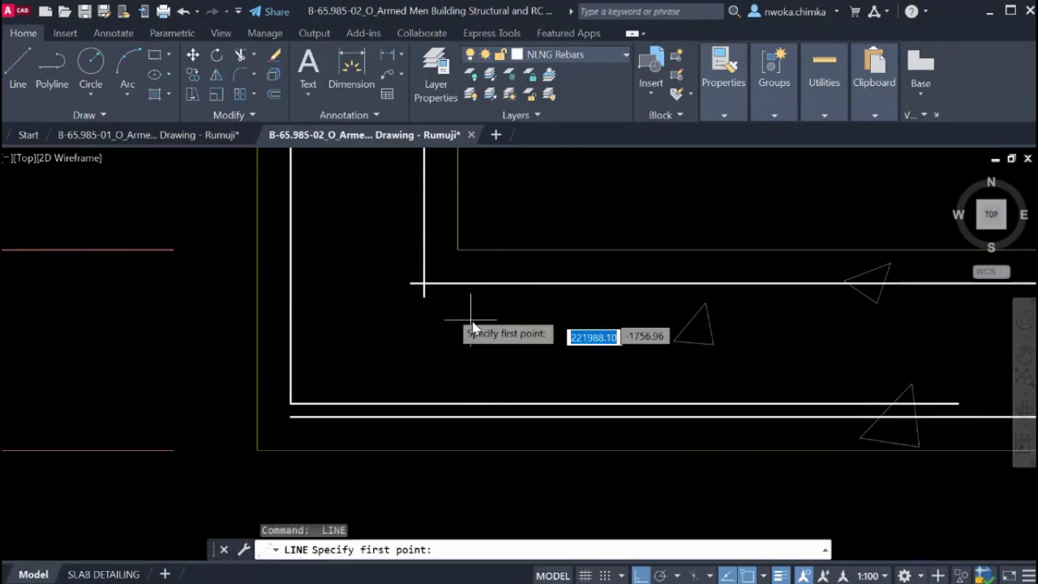
left_click(426, 295)
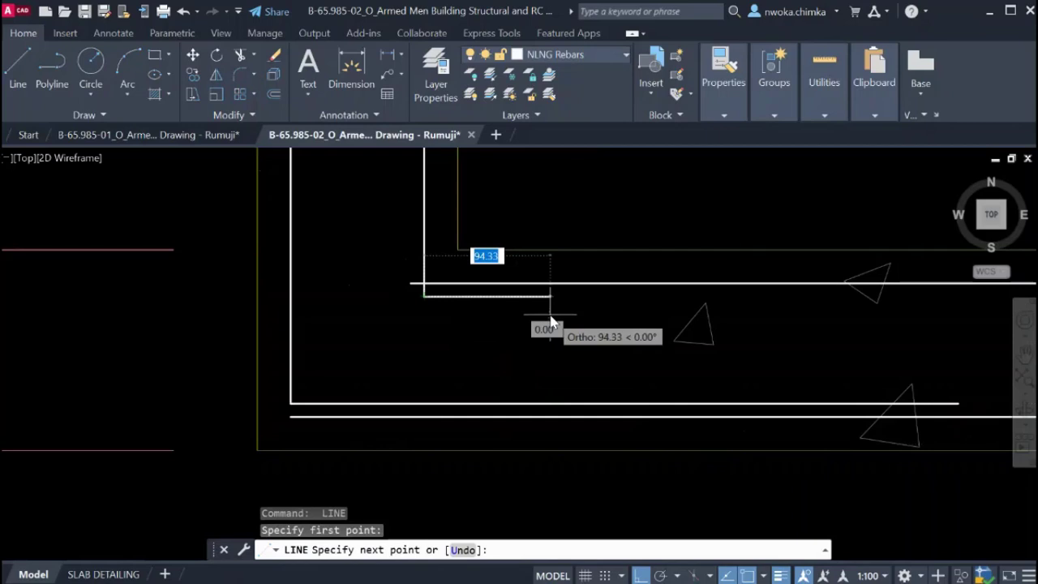
type("5")
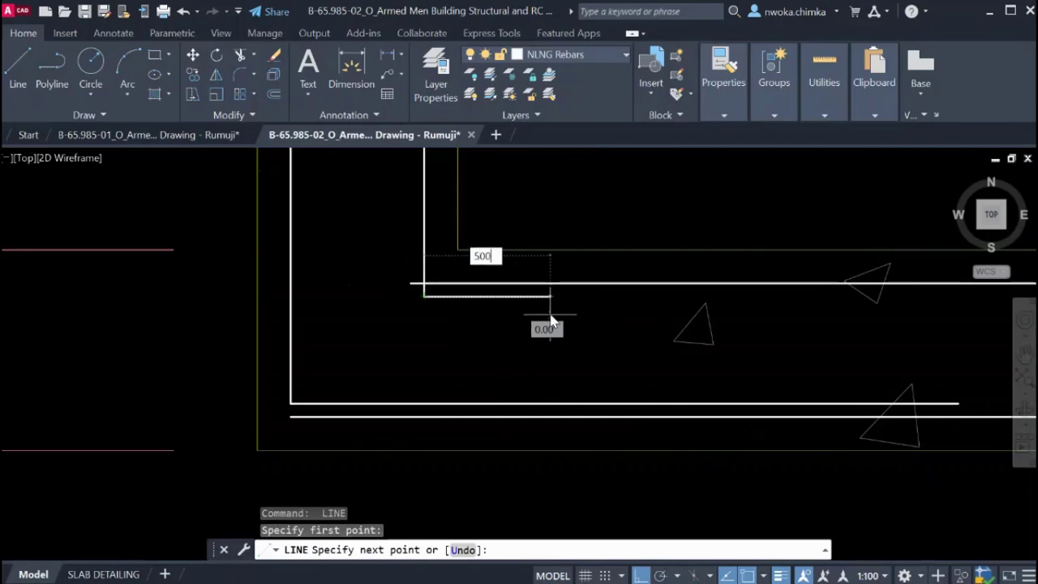
type("00")
key("Return")
key("Escape")
Examine the upstand's inner vertical bar and its leg where they meet the slab's top bar at the corner.
scroll(563, 346, "down", 3)
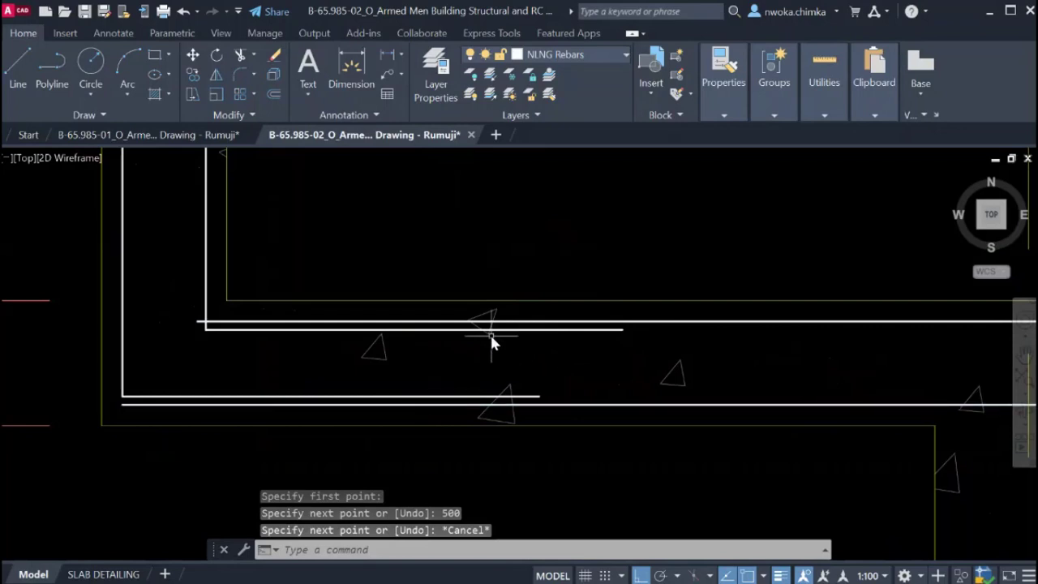
scroll(542, 338, "down", 2)
mouse_move(450, 350)
middle_mouse_down()
mouse_move(473, 304)
mouse_move(474, 348)
middle_mouse_up()
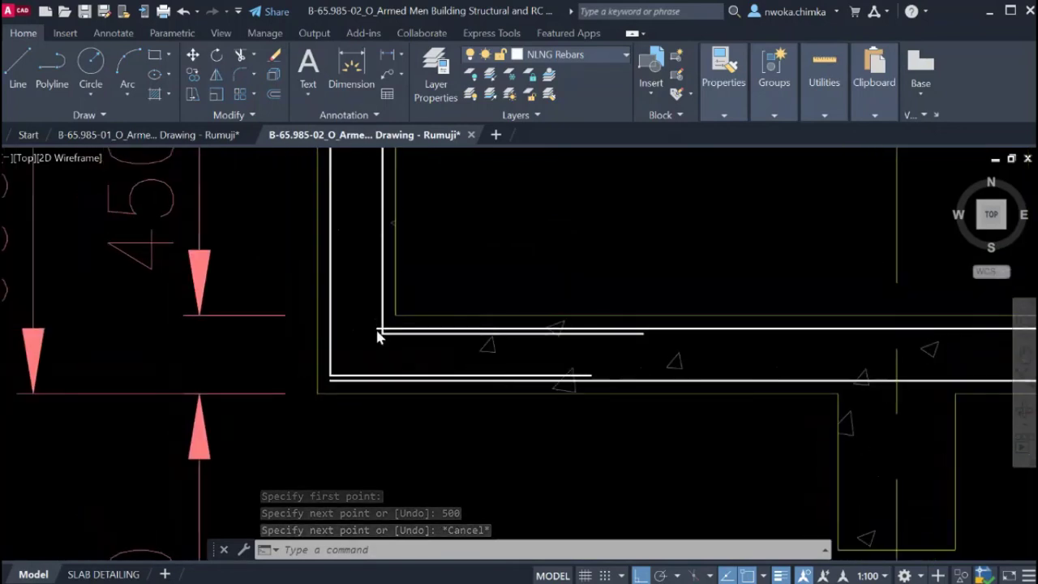
scroll(377, 331, "up", 4)
scroll(410, 328, "down", 2)
left_click_drag(410, 331, 415, 355)
scroll(418, 362, "down", 2)
middle_click_drag(425, 310, 429, 352)
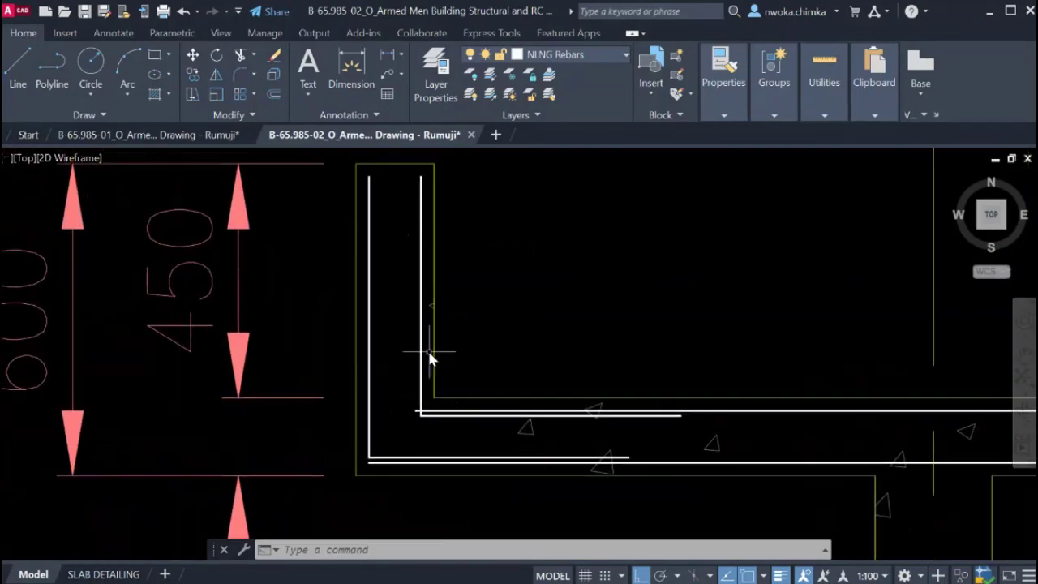
left_click(421, 264)
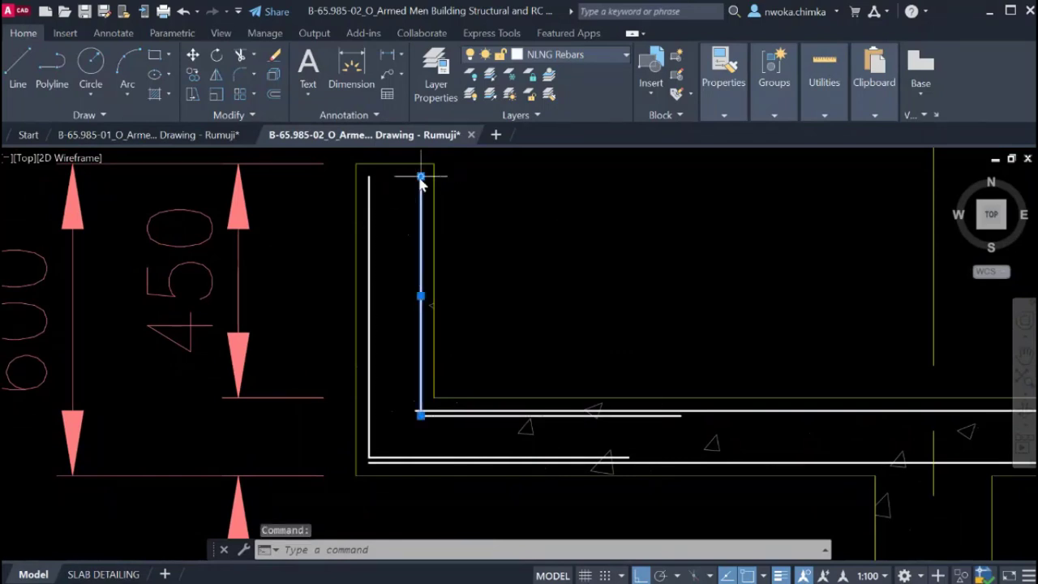
scroll(421, 415, "up", 2)
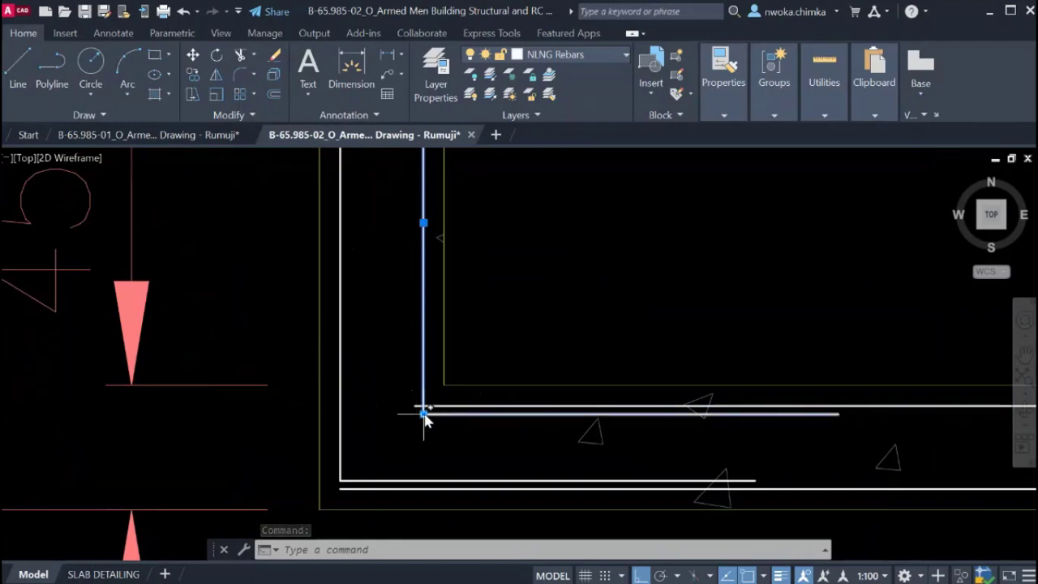
scroll(787, 420, "down", 4)
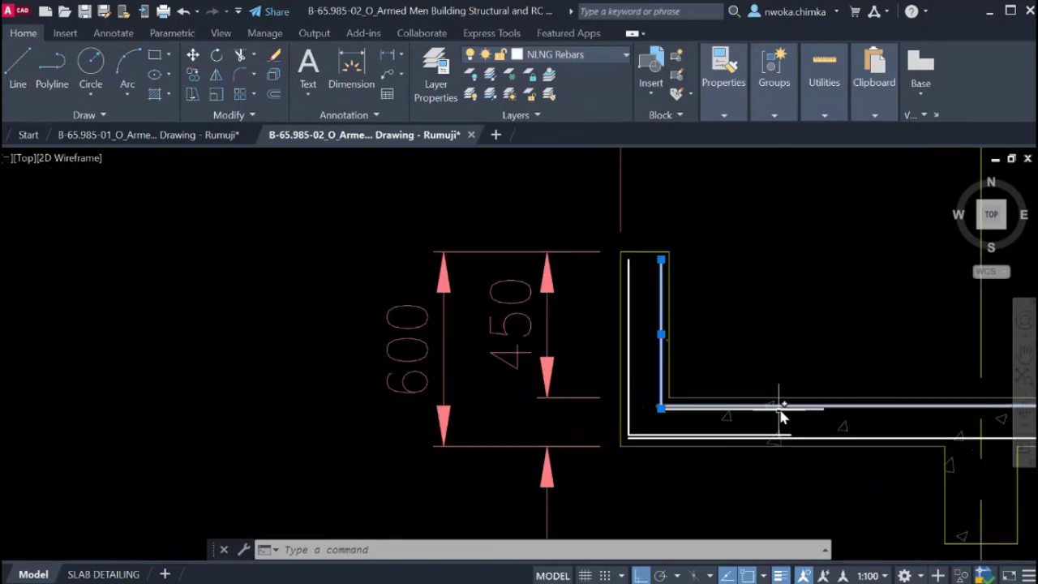
scroll(807, 425, "up", 2)
middle_click_drag(813, 425, 604, 397)
scroll(602, 384, "down", 1)
scroll(563, 377, "down", 1)
scroll(535, 404, "up", 1)
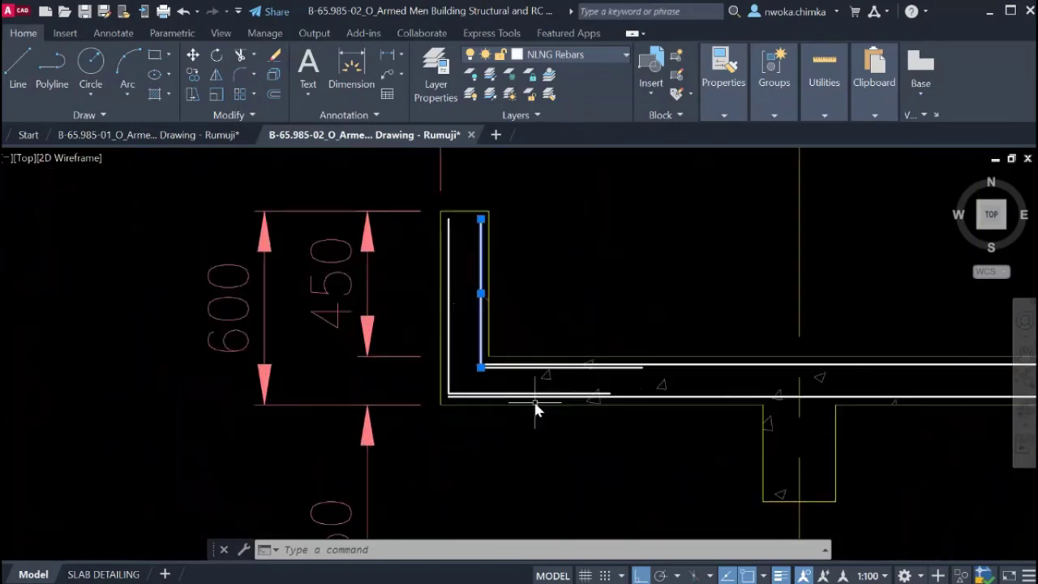
scroll(491, 387, "up", 2)
middle_click_drag(468, 379, 479, 417)
scroll(480, 405, "down", 1)
key("Escape")
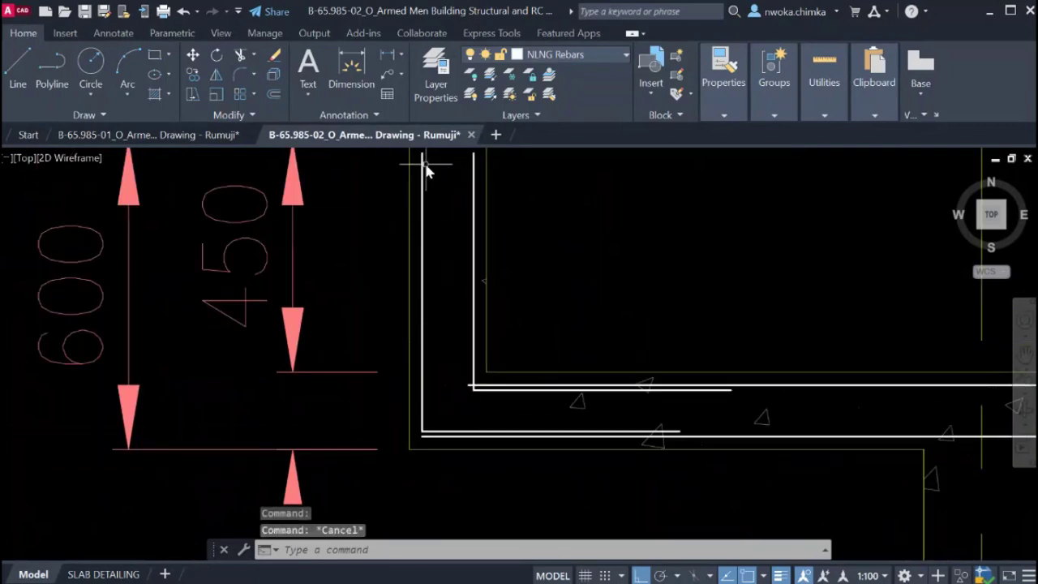
Check the upstand's outer vertical bar together with its horizontal leg above the slab's bottom bar.
left_click(424, 160)
key("Escape")
left_click(422, 167)
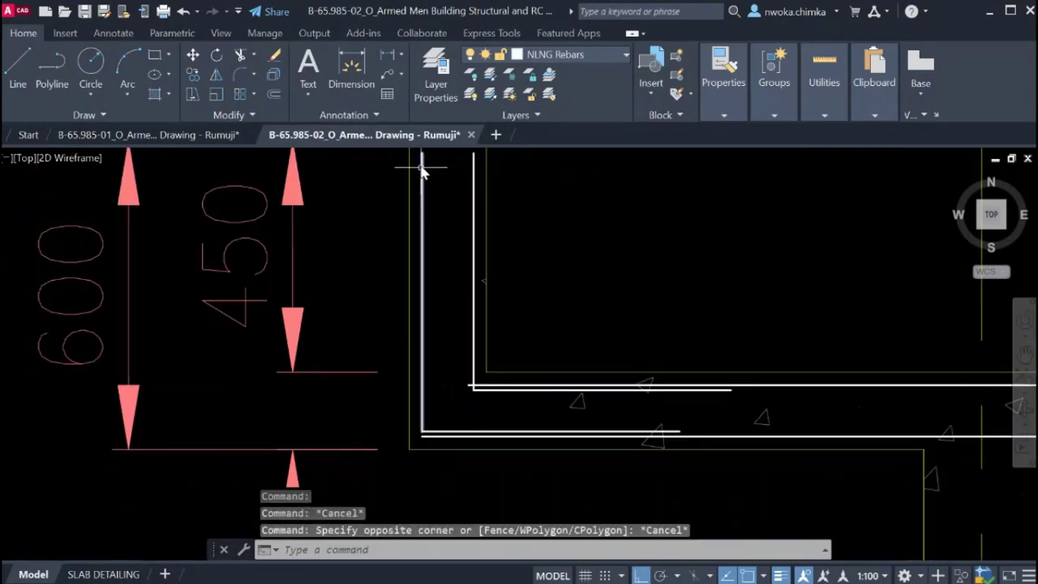
scroll(462, 460, "up", 2)
left_click(462, 407)
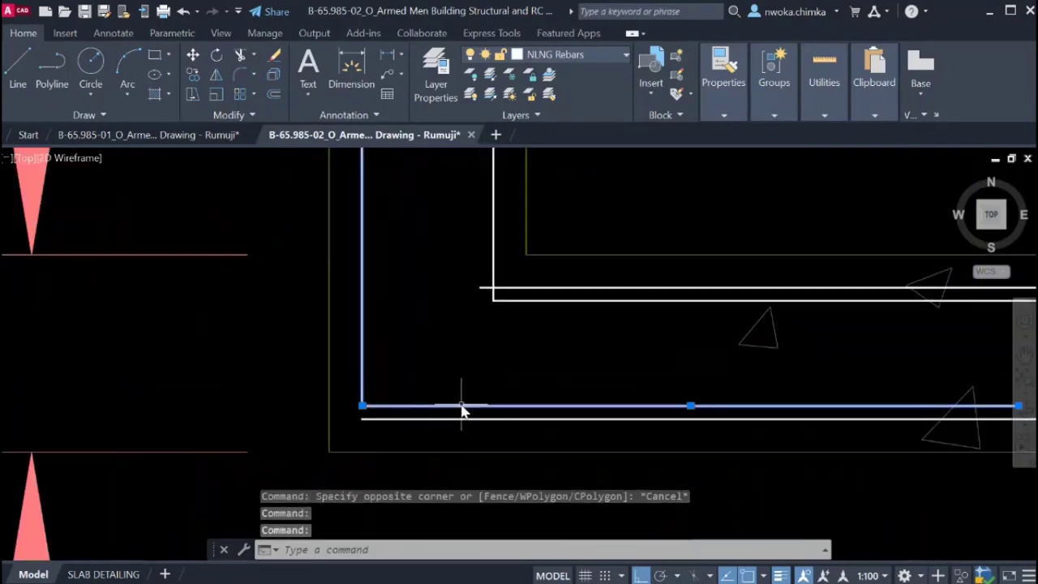
scroll(491, 410, "down", 1)
scroll(661, 398, "down", 2)
key("Escape")
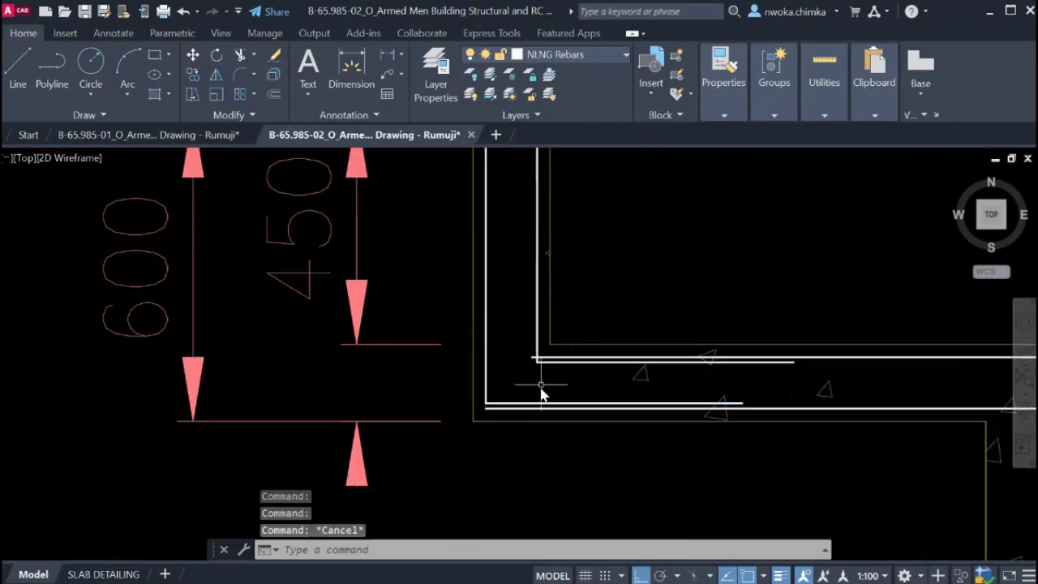
Draw a 500 mm vertical leg upward from the end of the slab's top bar, inside the upstand.
scroll(546, 362, "up", 2)
left_click(543, 366)
scroll(494, 376, "down", 2)
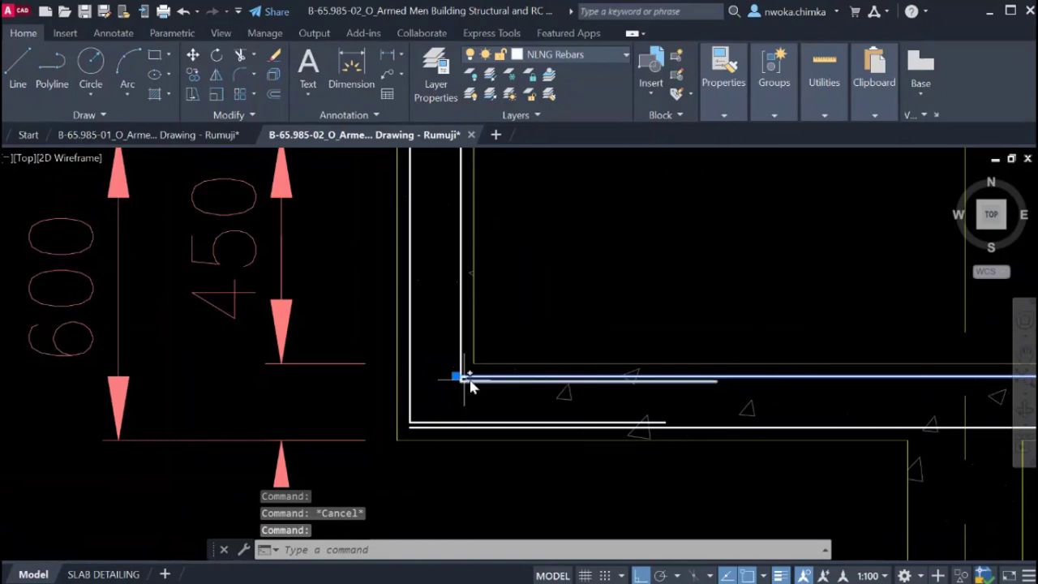
scroll(455, 380, "up", 2)
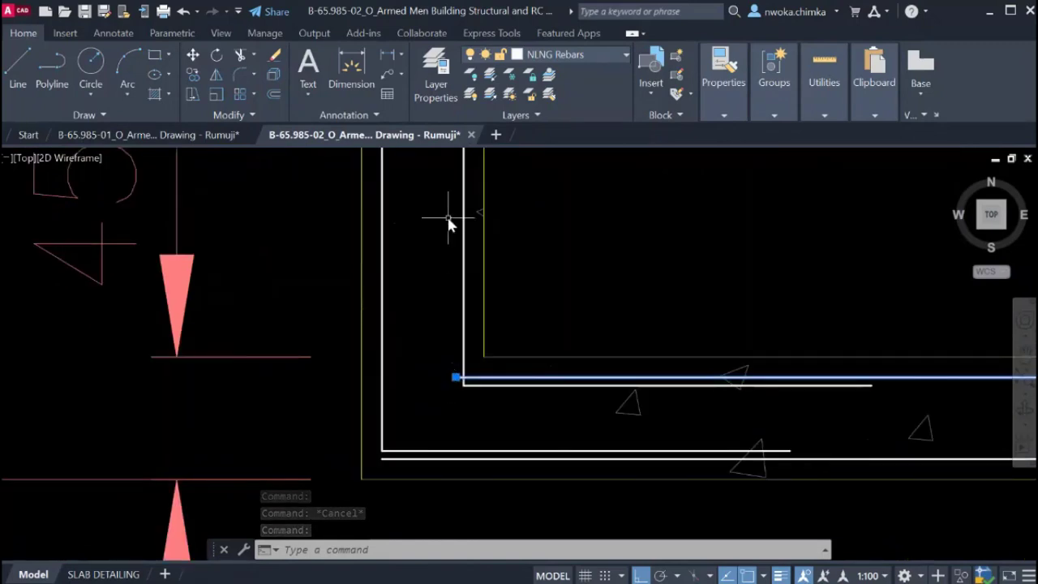
scroll(448, 224, "down", 2)
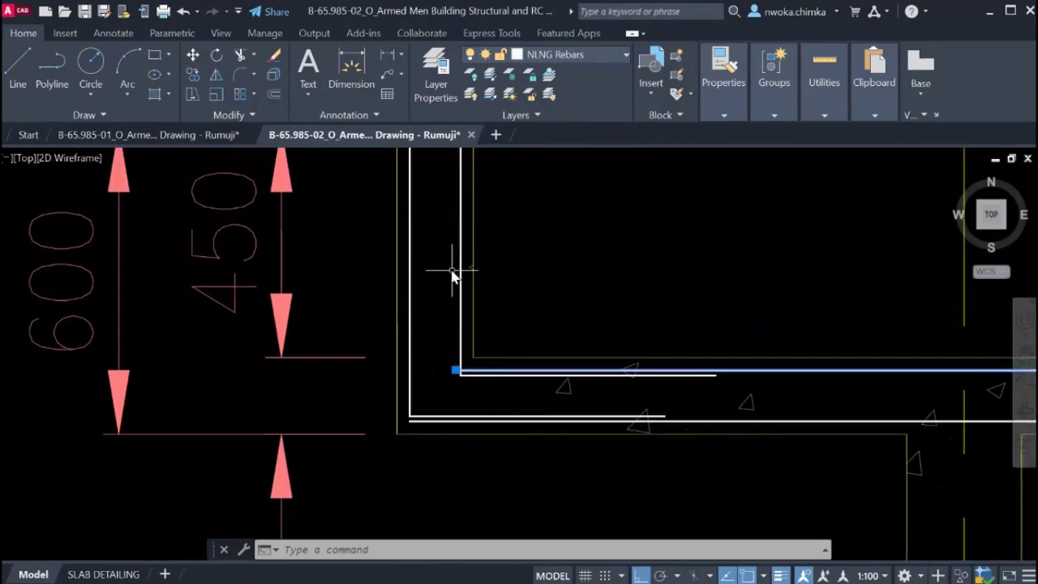
key("Escape")
type("l")
key("Return")
scroll(455, 378, "up", 2)
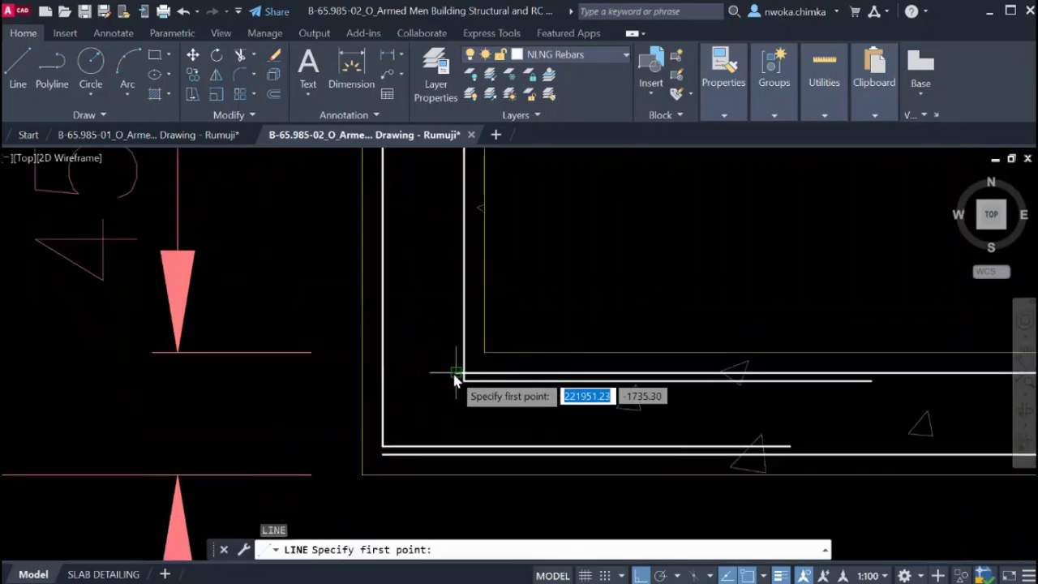
left_click(454, 375)
type("5")
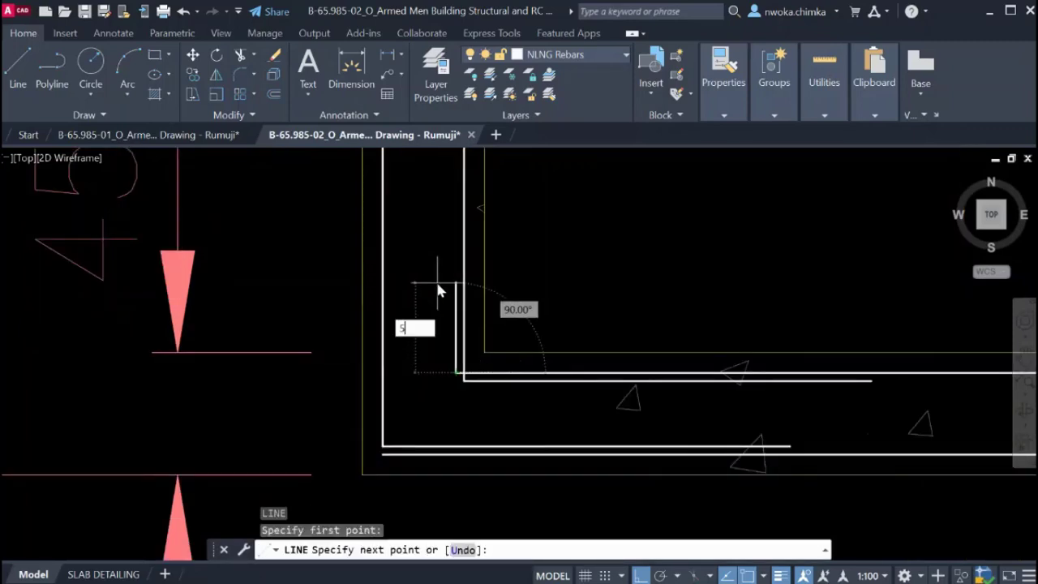
type("00")
key("Return")
scroll(436, 284, "down", 2)
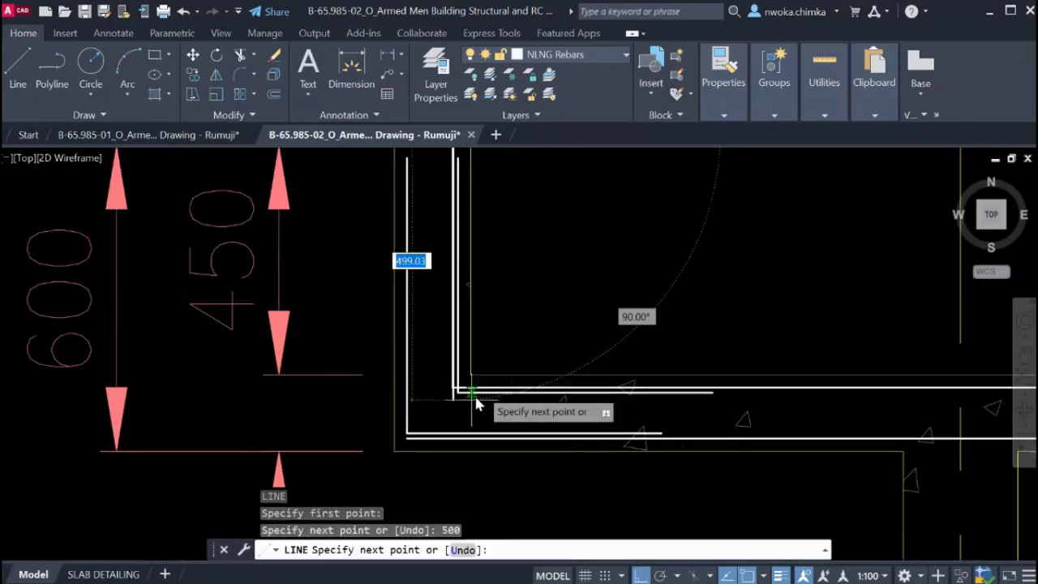
key("Escape")
Shorten the top bar's vertical leg by moving its upper end down to the leg's midpoint and a further 50 mm.
middle_click_drag(469, 177, 475, 214)
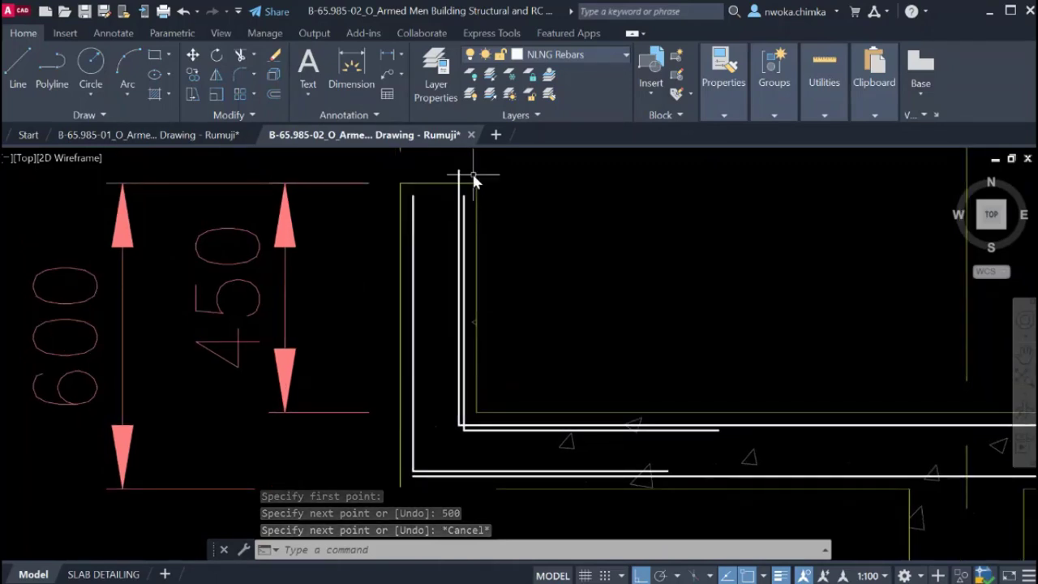
middle_click_drag(460, 178, 460, 193)
left_click(459, 193)
left_click(462, 195)
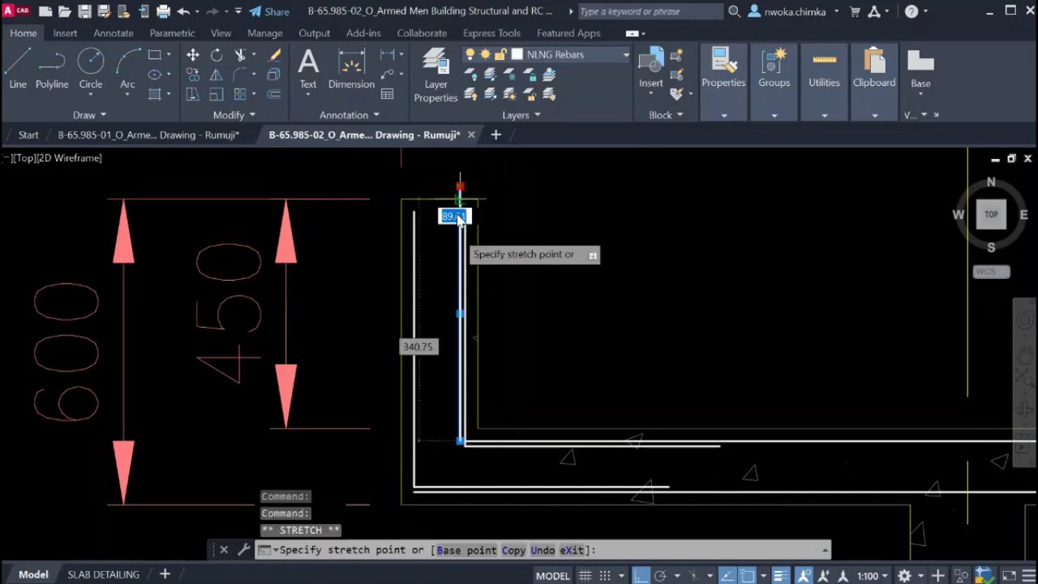
scroll(446, 309, "up", 2)
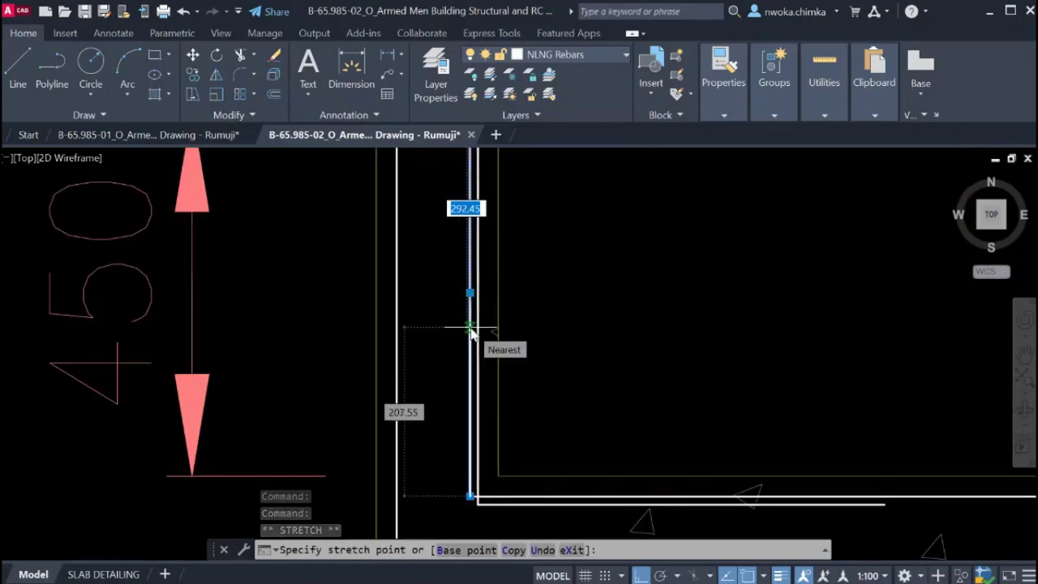
left_click(470, 292)
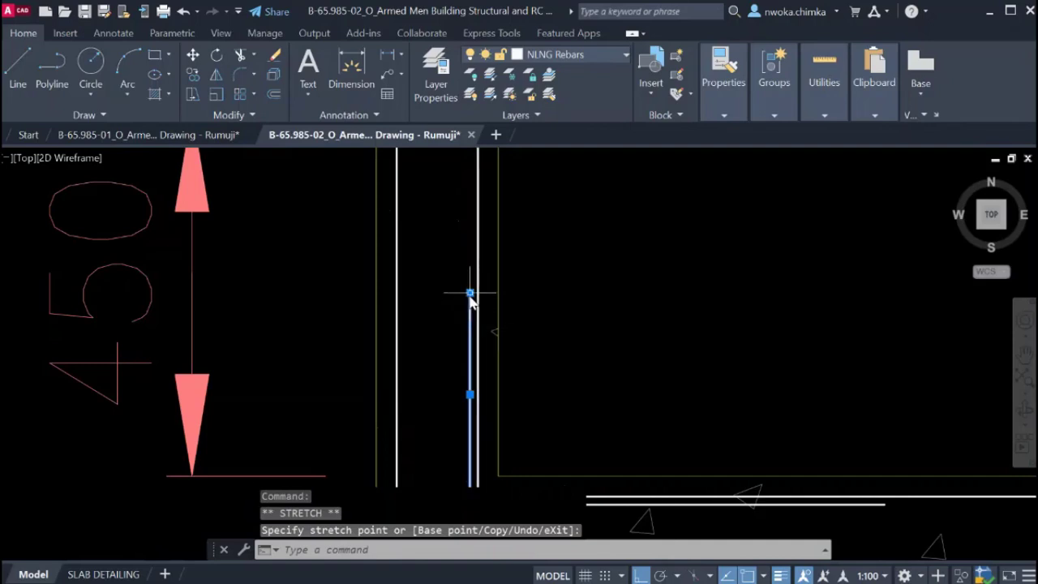
left_click(471, 293)
type("50")
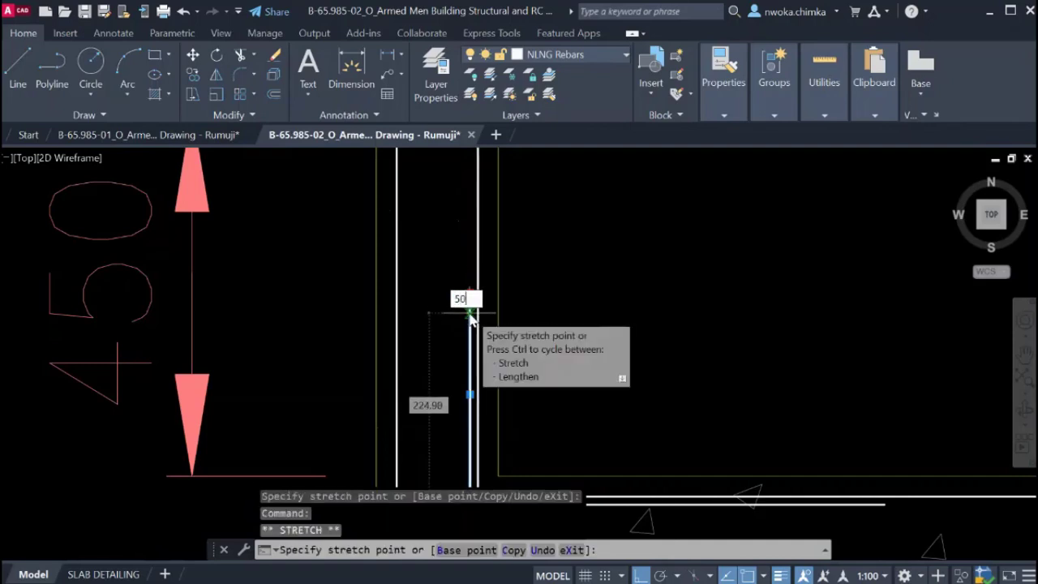
key("Return")
scroll(481, 314, "down", 3)
key("Escape")
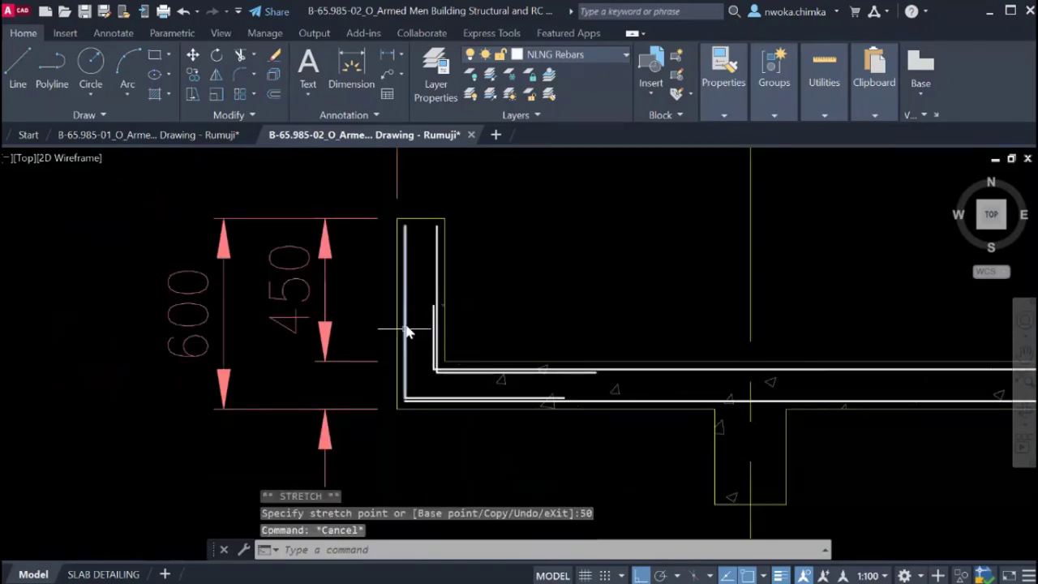
Stretch the slab's bottom bar along Section A to the opposite edge beyond grid H, stopping just short of the concrete's outer face.
scroll(414, 389, "up", 3)
scroll(358, 410, "down", 2)
middle_click_drag(536, 412, 379, 367)
mouse_move(461, 357)
middle_mouse_down()
mouse_move(464, 371)
mouse_move(350, 363)
mouse_move(392, 339)
middle_mouse_up()
scroll(350, 363, "down", 2)
scroll(392, 339, "down", 4)
mouse_move(625, 343)
middle_mouse_down()
mouse_move(370, 333)
mouse_move(479, 324)
mouse_move(413, 348)
middle_mouse_up()
scroll(371, 334, "up", 3)
scroll(371, 348, "down", 3)
scroll(416, 344, "up", 3)
left_click(292, 333)
scroll(292, 332, "down", 2)
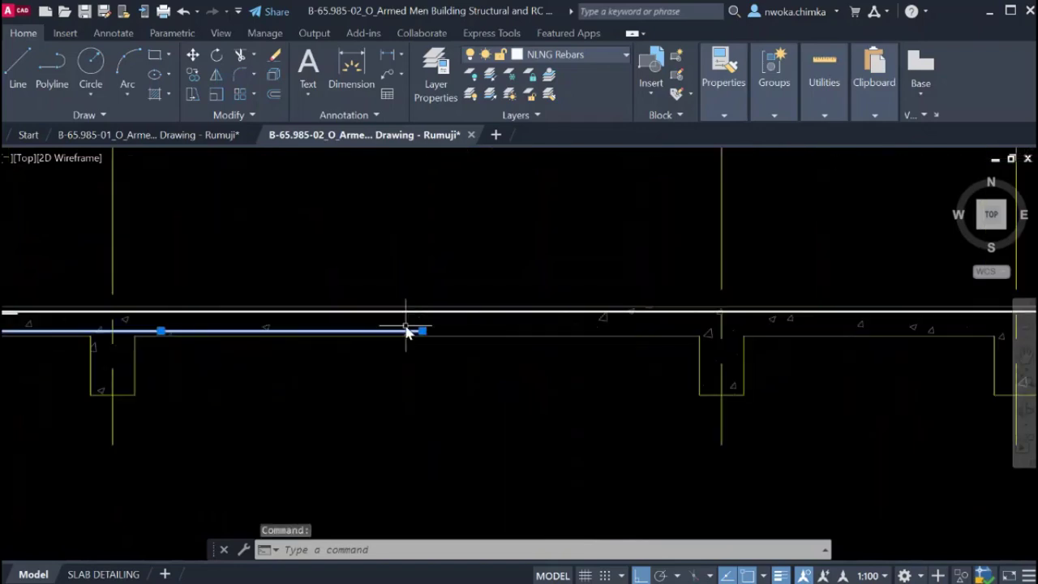
left_click(422, 332)
scroll(493, 329, "down", 5)
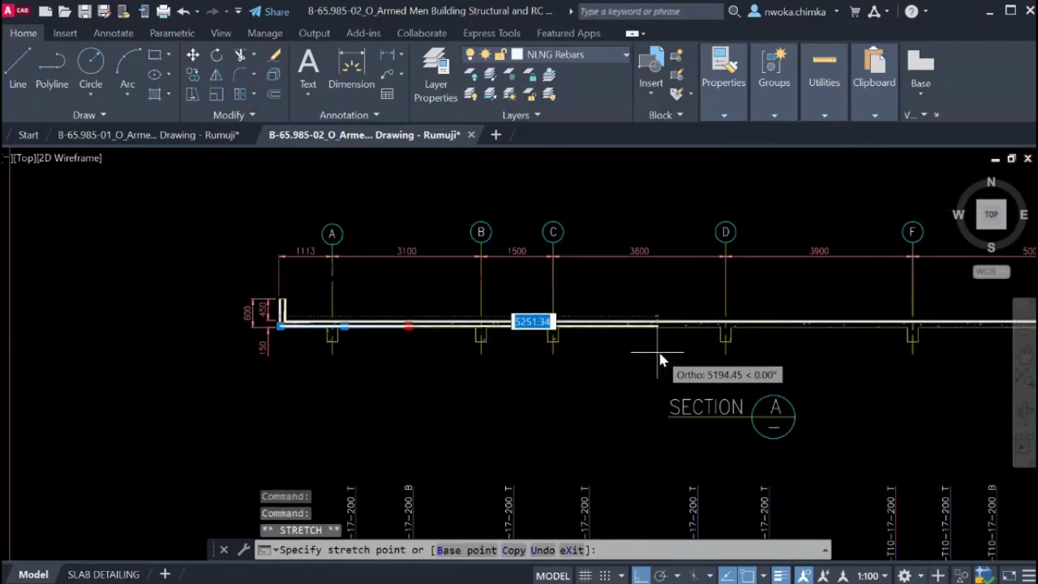
middle_click_drag(660, 349, 416, 347)
scroll(680, 309, "up", 6)
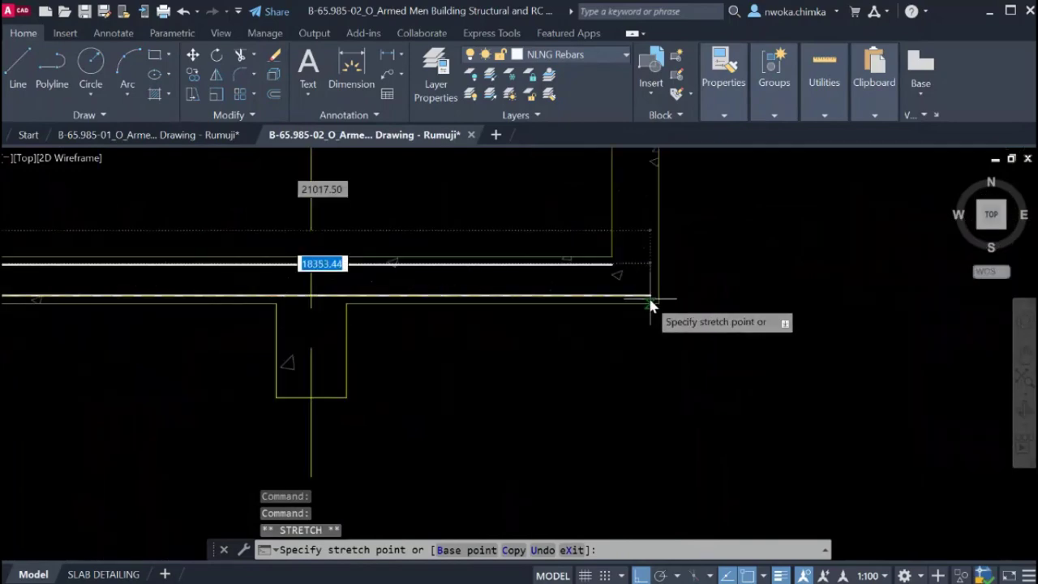
left_click(663, 293)
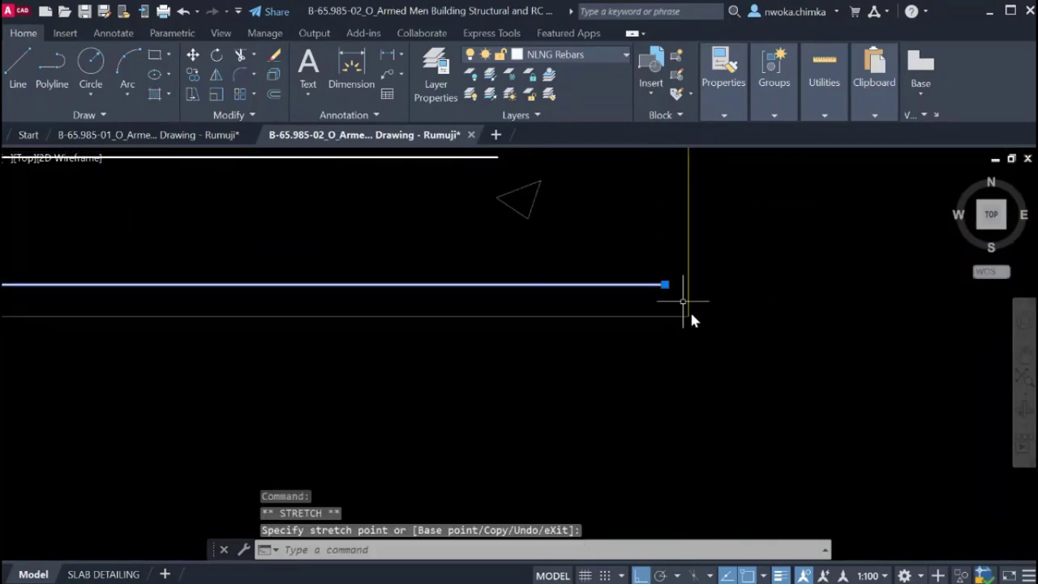
scroll(665, 302, "down", 4)
key("Escape")
scroll(725, 316, "down", 4)
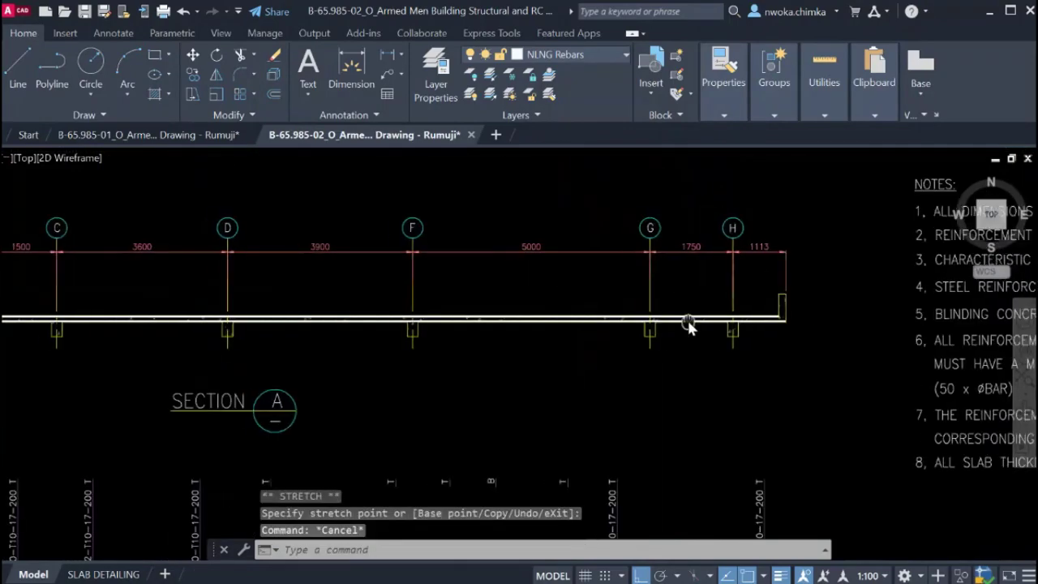
scroll(649, 323, "up", 3)
scroll(198, 300, "up", 6)
scroll(453, 319, "down", 6)
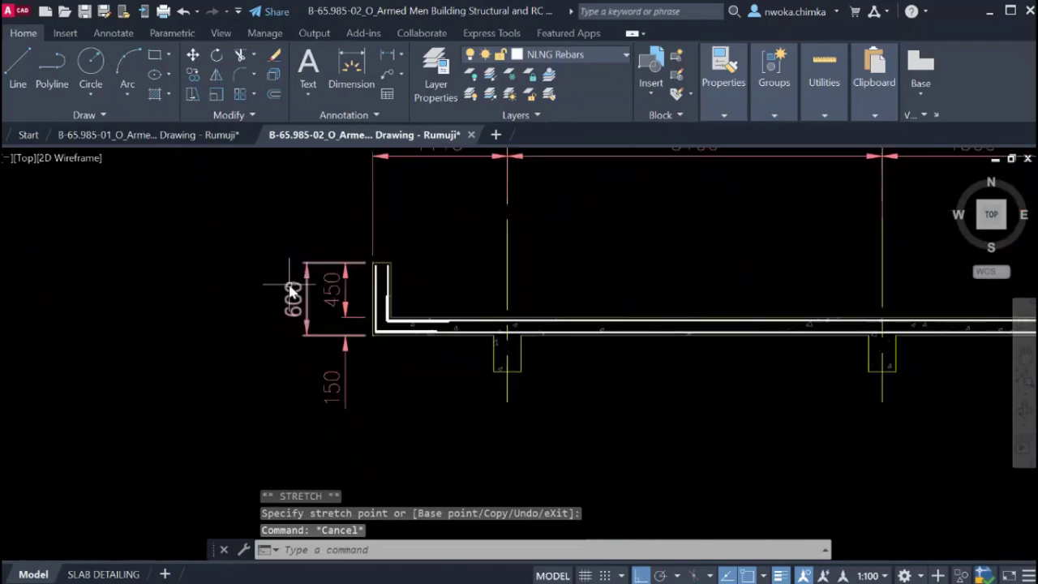
Inspect Section A's top and bottom slab bars along the full length and the bar legs lapping at the upstand corner.
middle_click_drag(452, 314, 143, 311)
scroll(999, 287, "up", 3)
scroll(943, 289, "down", 3)
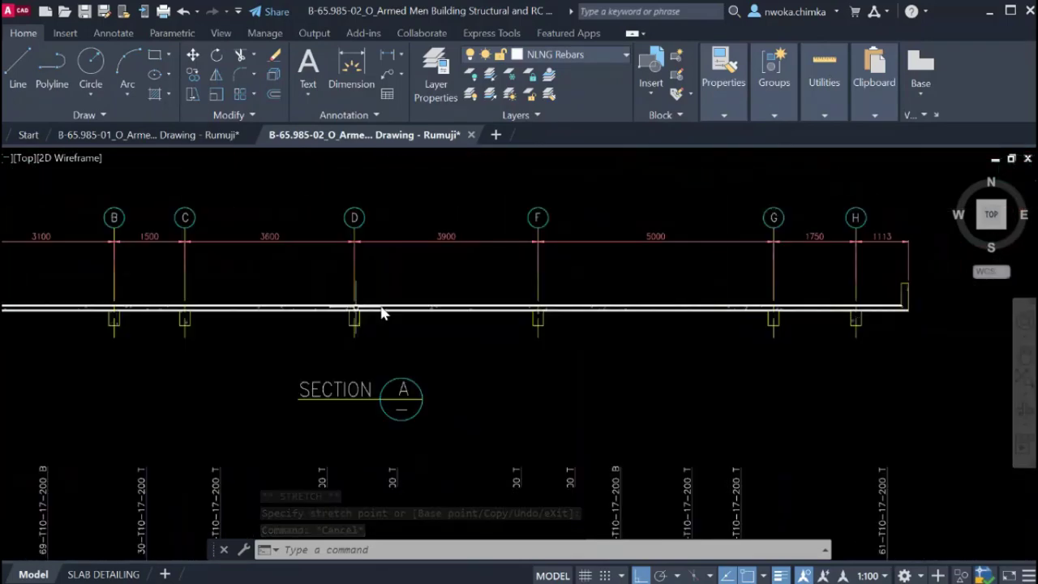
middle_click_drag(325, 311, 853, 308)
scroll(418, 277, "up", 4)
scroll(511, 313, "up", 4)
scroll(434, 309, "down", 2)
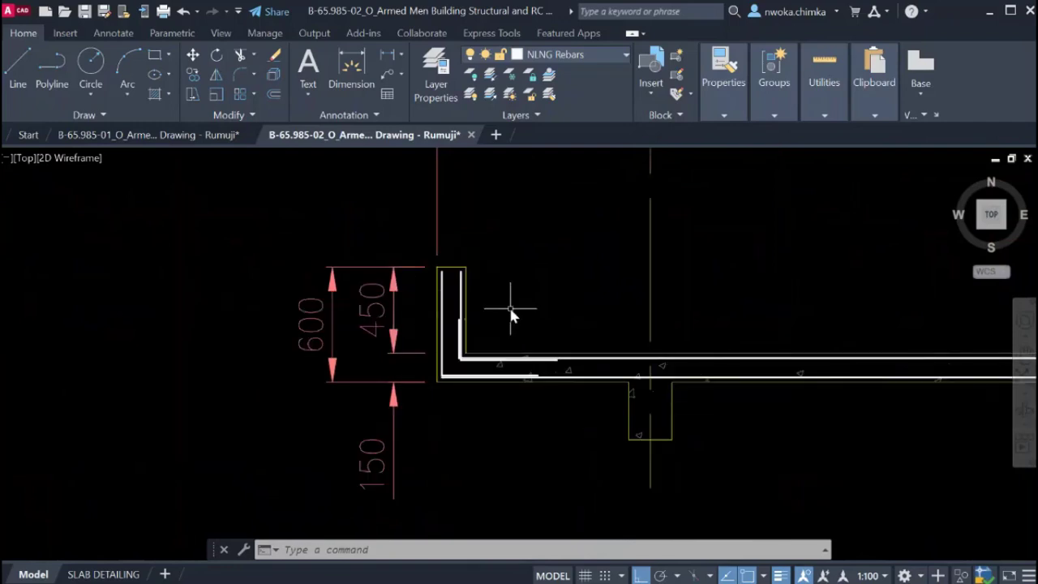
middle_click_drag(511, 309, 408, 316)
scroll(383, 334, "up", 2)
scroll(447, 297, "up", 3)
scroll(447, 297, "down", 3)
scroll(327, 403, "up", 4)
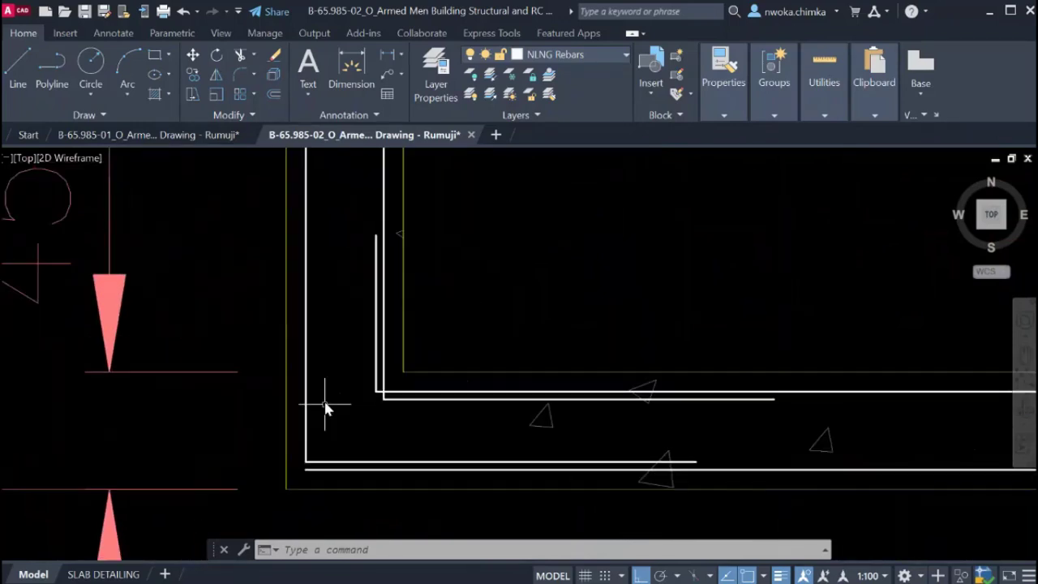
middle_click_drag(323, 445, 424, 325)
scroll(429, 337, "down", 3)
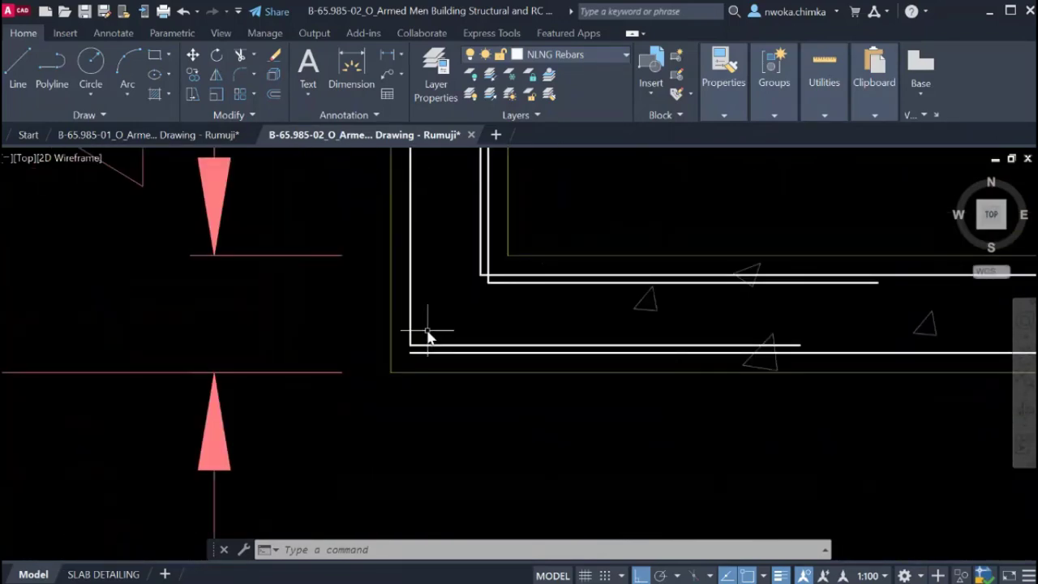
scroll(429, 337, "down", 10)
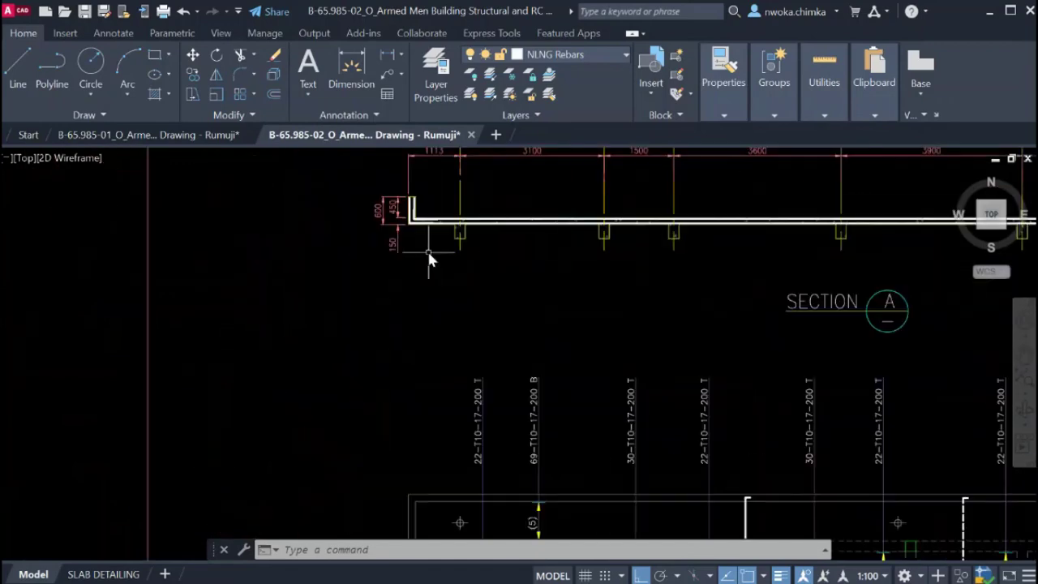
Locate the Section A marker and its opposite arrow on the slab reinforcement plan to see where the section cuts.
scroll(365, 261, "up", 2)
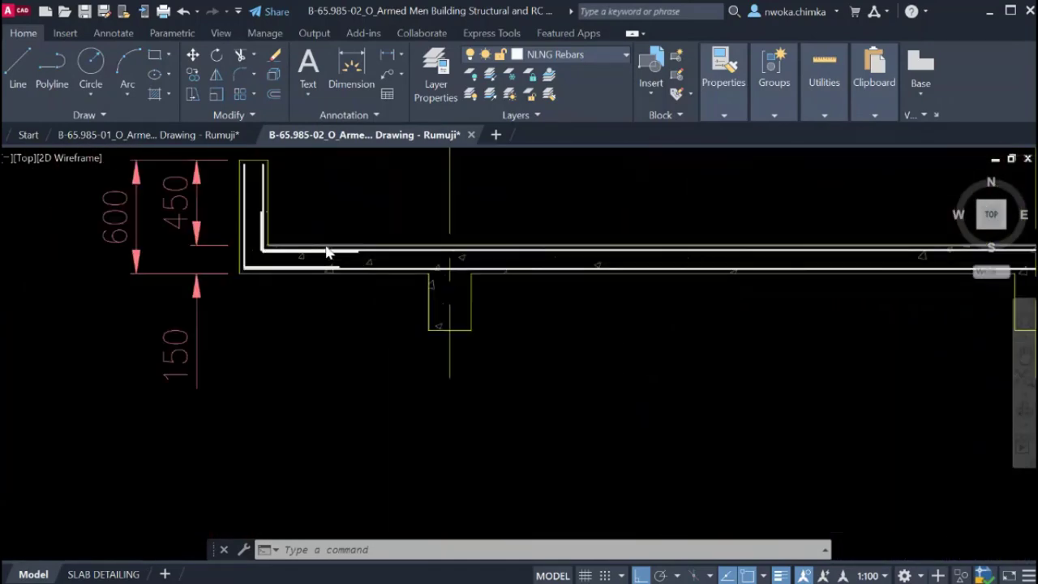
scroll(390, 244, "down", 8)
scroll(332, 418, "up", 5)
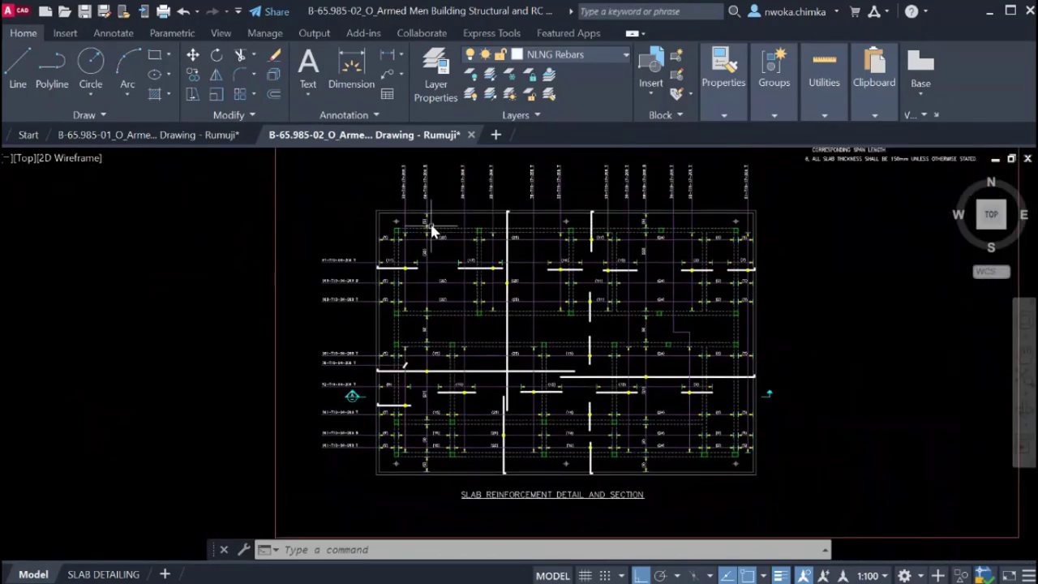
left_click(337, 414)
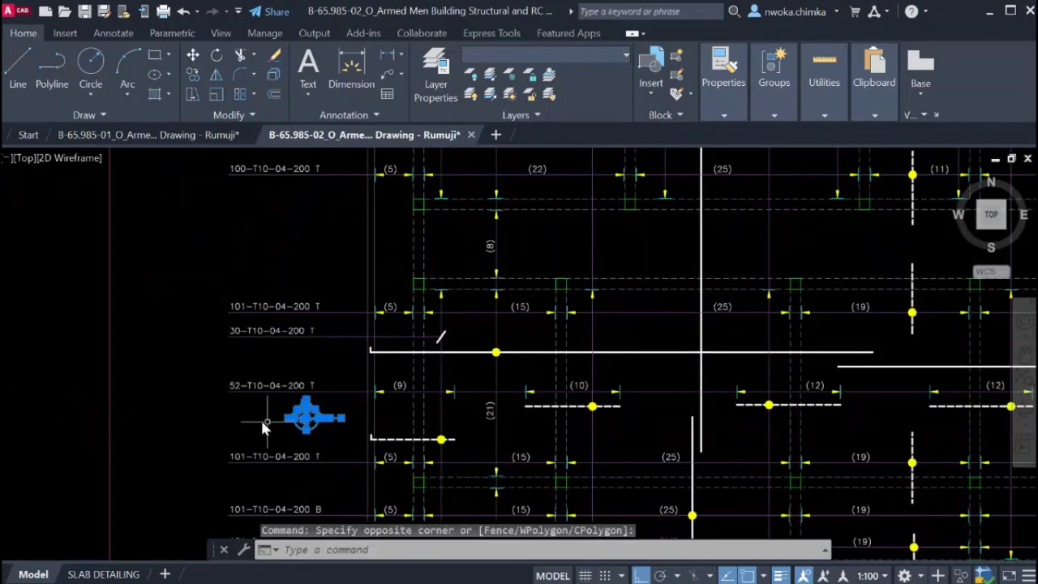
scroll(290, 416, "down", 3)
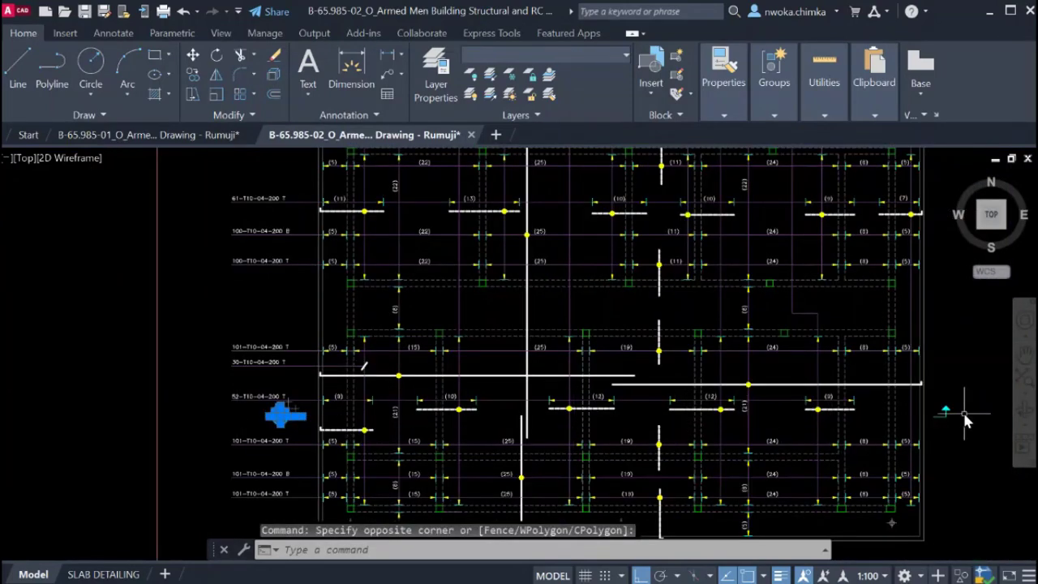
key("Escape")
scroll(300, 375, "up", 2)
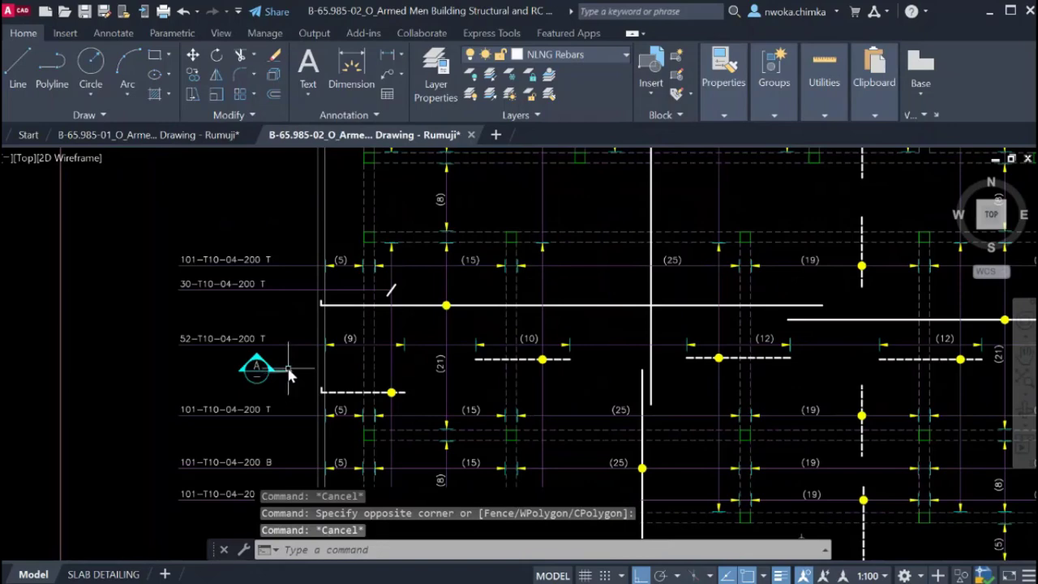
left_click(291, 375)
left_click(260, 361)
left_click(292, 371)
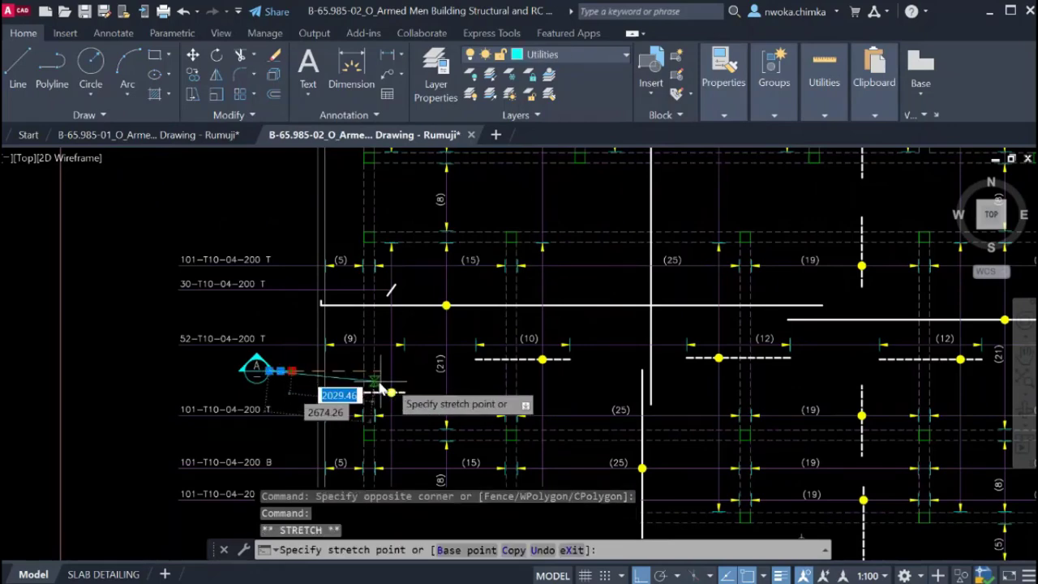
scroll(657, 389, "up", 2)
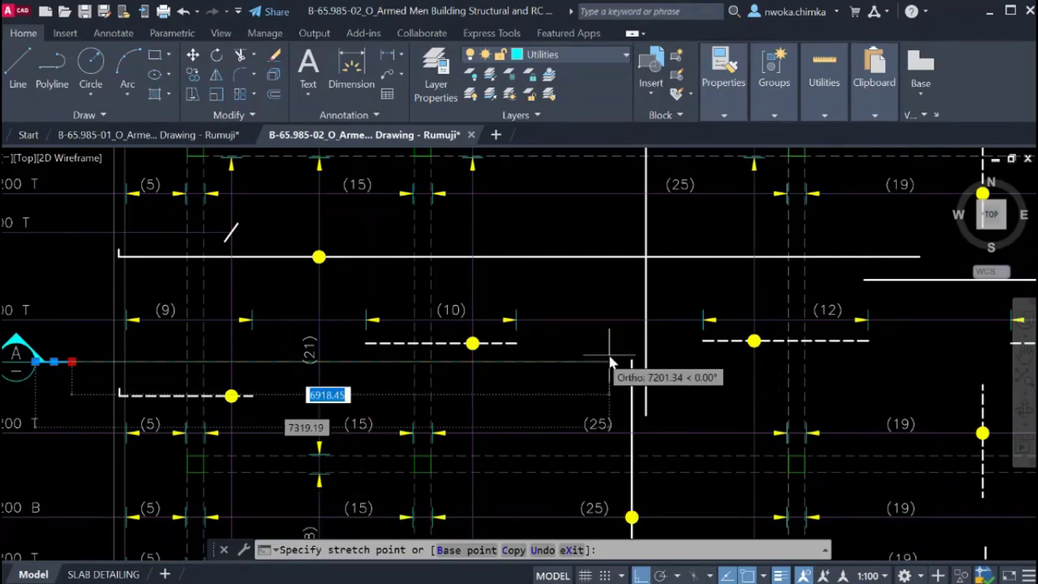
scroll(844, 356, "down", 3)
scroll(700, 378, "up", 3)
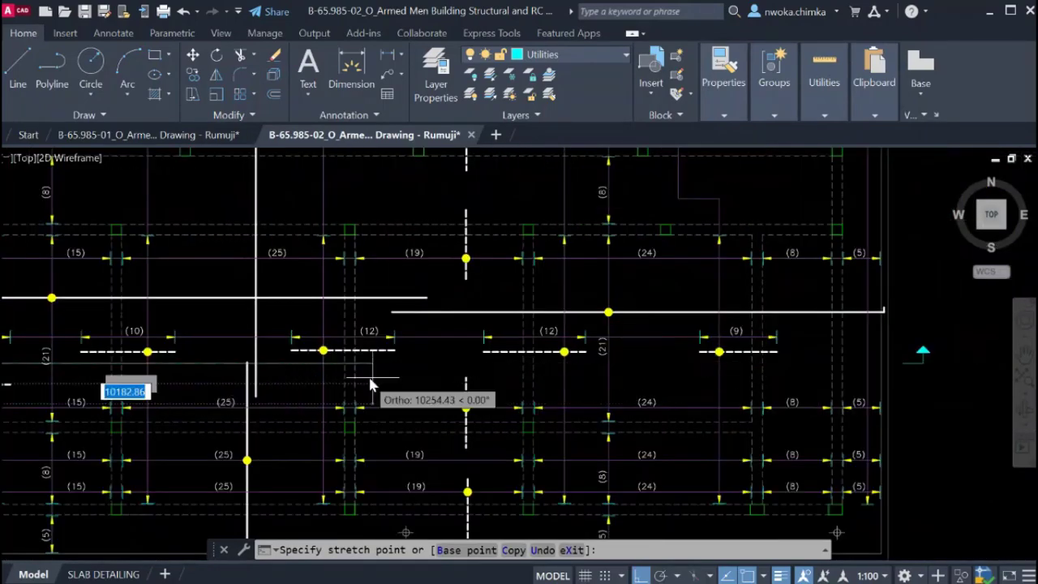
key("Escape")
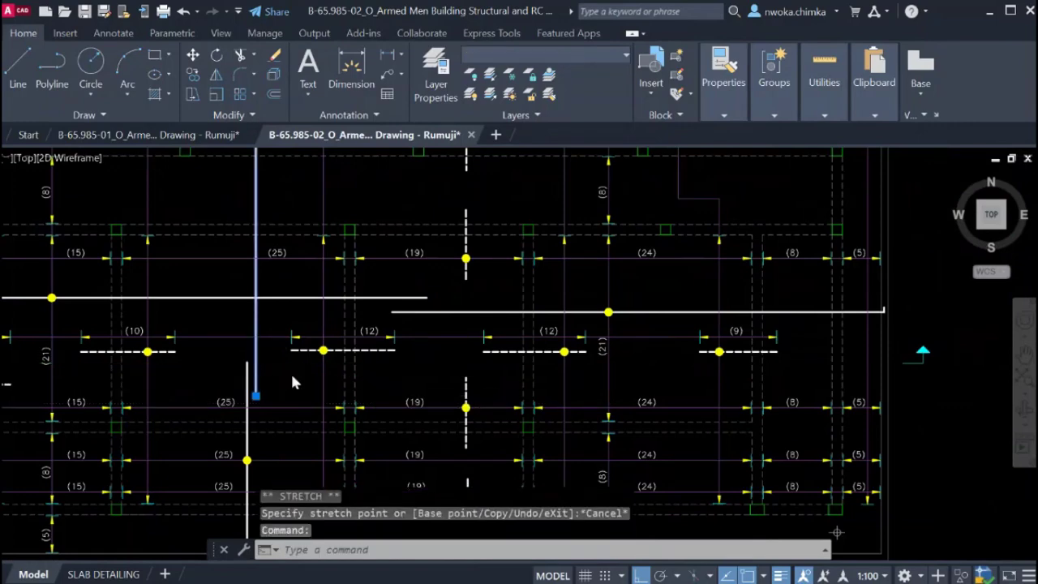
Examine the plan's long vertical bars and follow their distribution lines from one slab edge to the other.
scroll(294, 383, "down", 4)
scroll(289, 324, "up", 3)
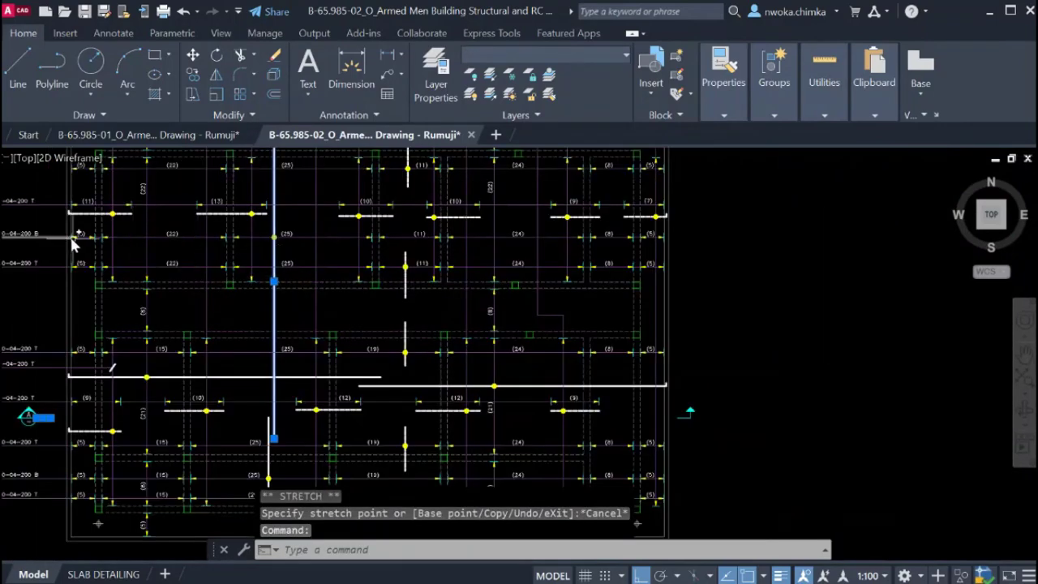
scroll(298, 235, "up", 4)
scroll(328, 232, "down", 4)
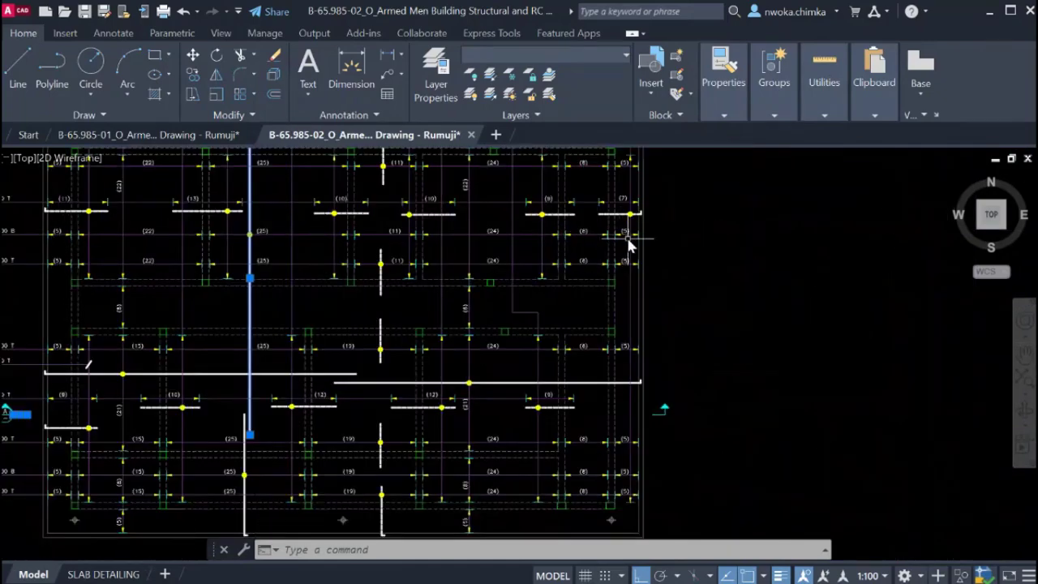
scroll(352, 297, "up", 3)
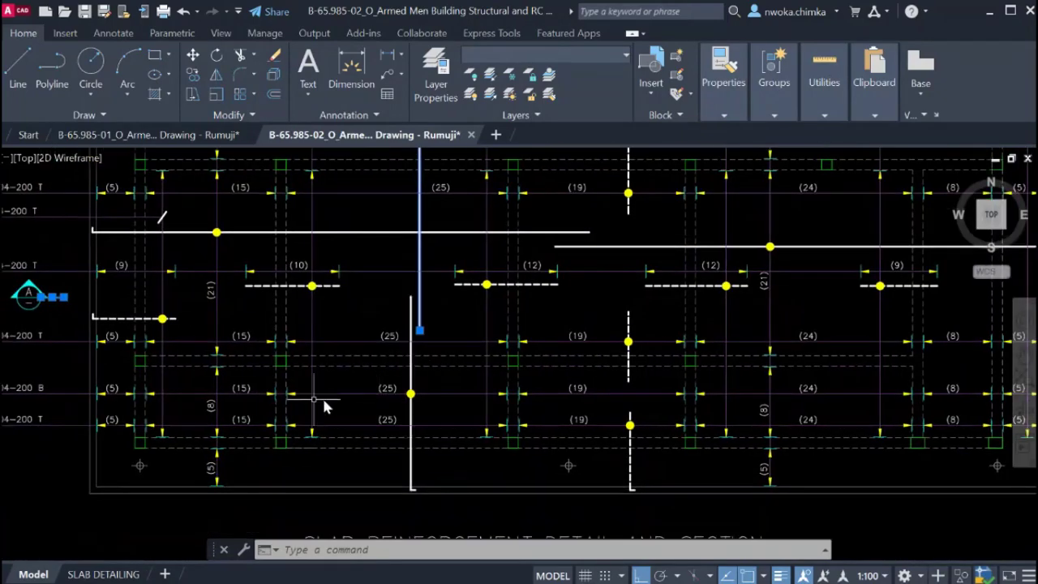
key("Escape")
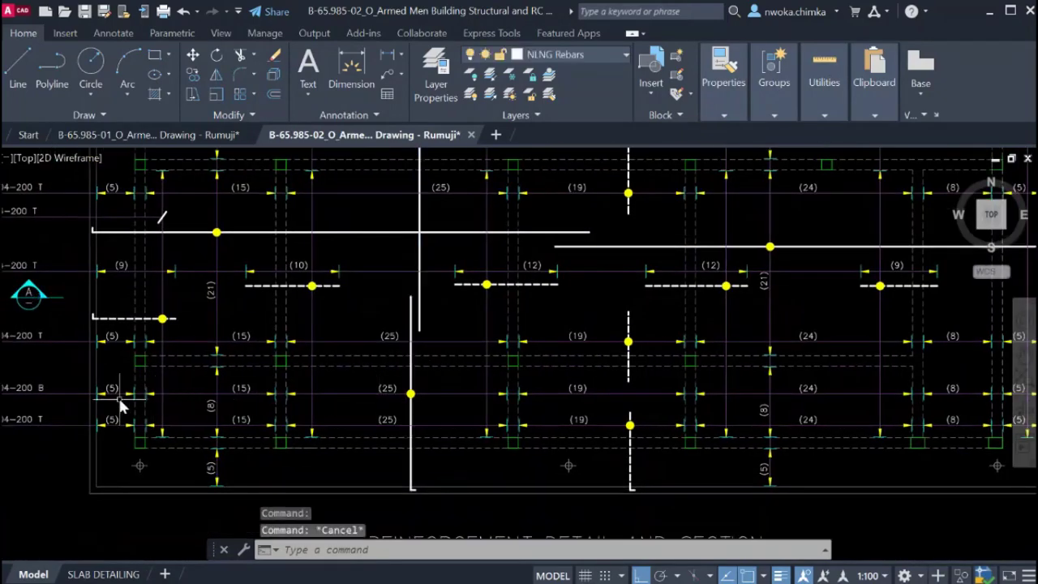
left_click(412, 383)
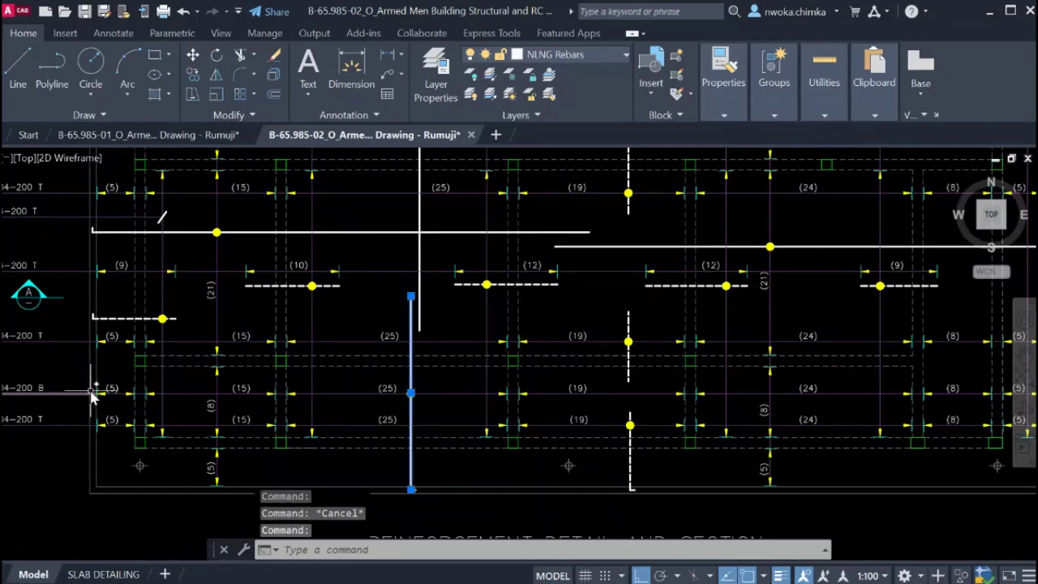
scroll(753, 360, "down", 3)
scroll(672, 386, "up", 1)
scroll(703, 387, "down", 1)
scroll(579, 350, "up", 1)
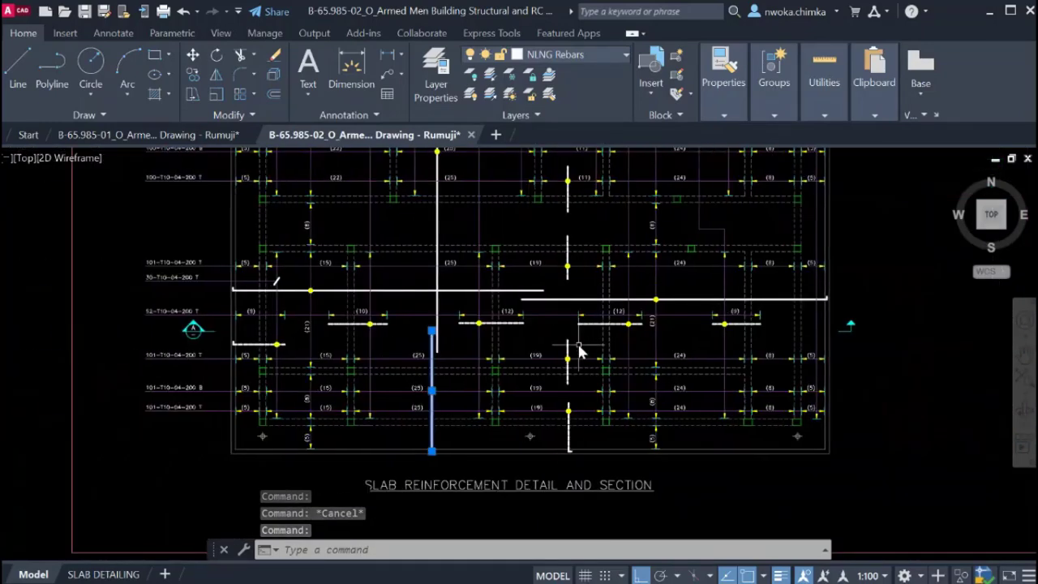
key("Escape")
scroll(275, 346, "up", 2)
left_click(190, 311)
left_click(174, 331)
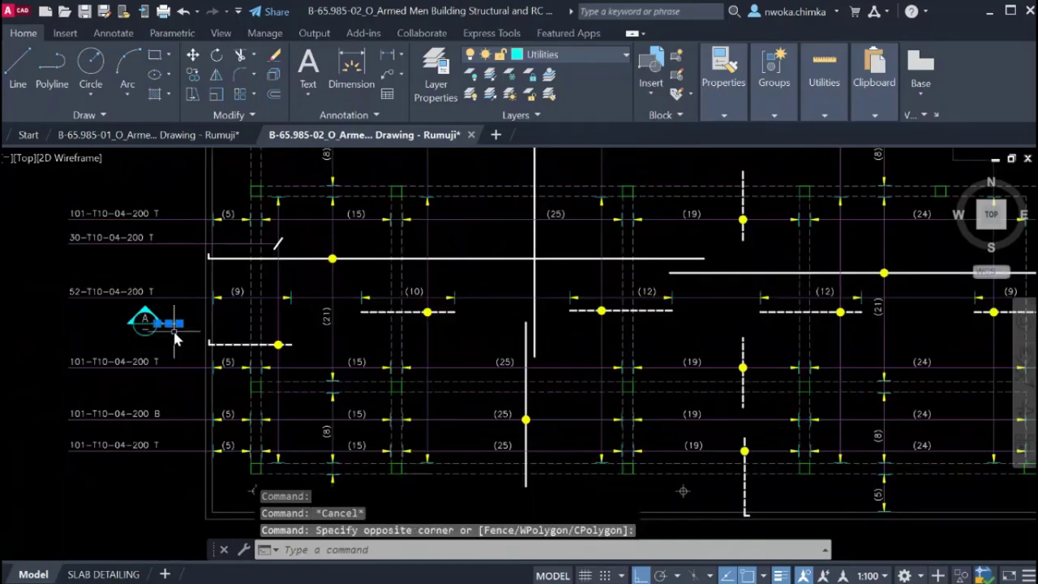
left_click(180, 323)
scroll(192, 326, "down", 2)
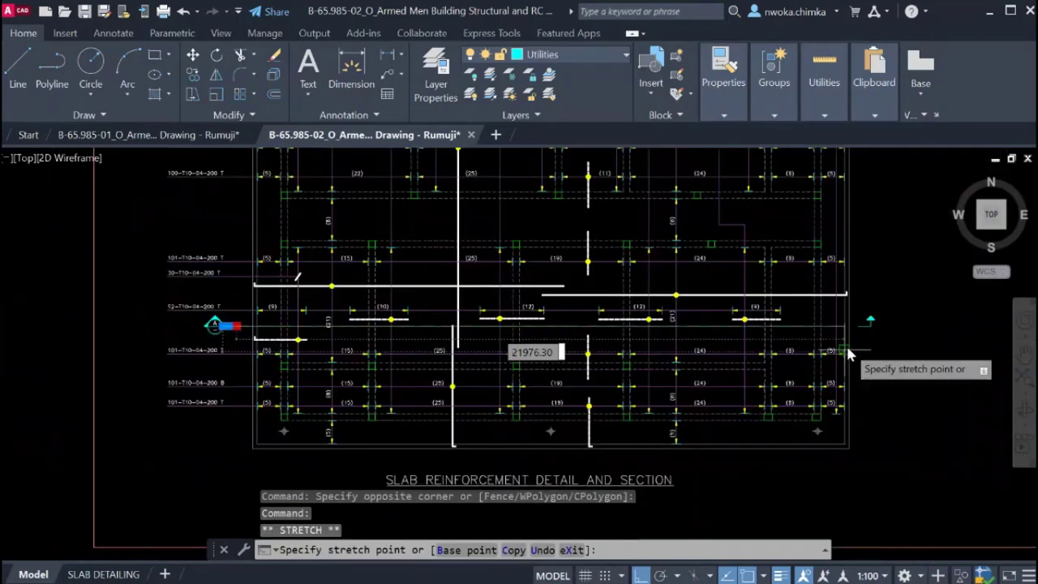
scroll(847, 324, "up", 2)
scroll(845, 322, "down", 2)
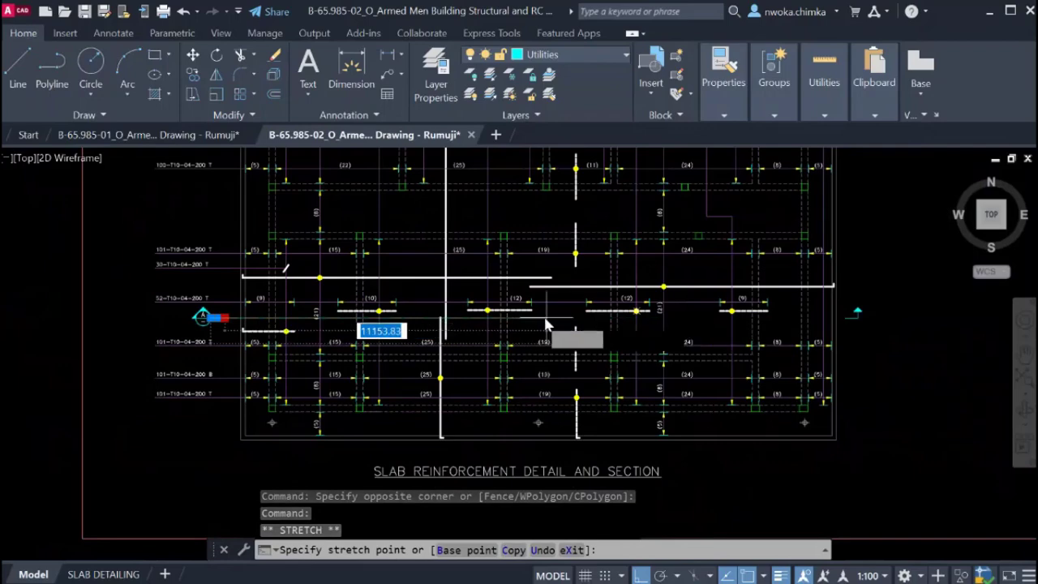
key("Escape")
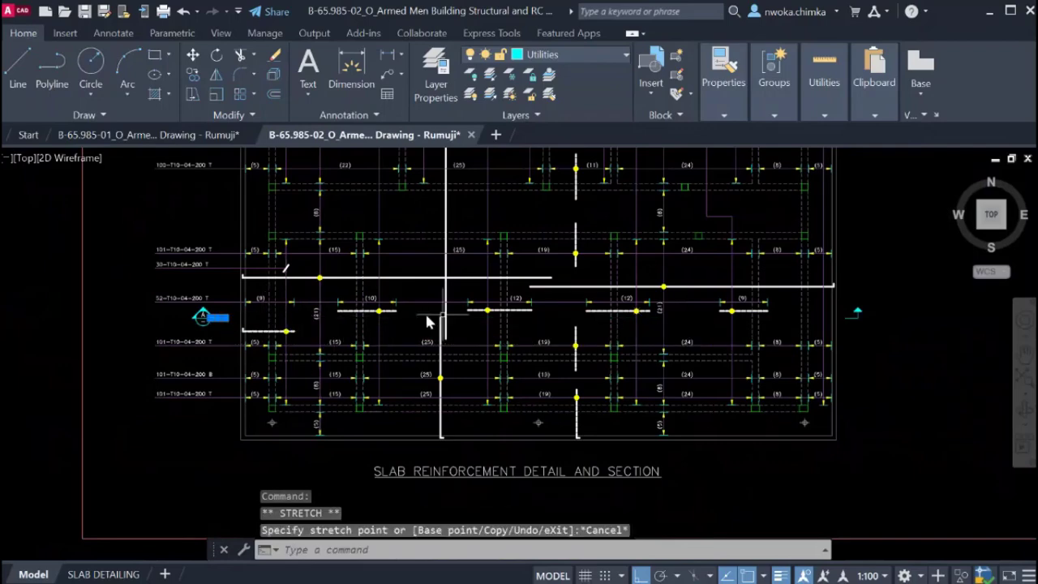
Check the two long vertical bars that overlap on the plan where Section A cuts through them.
scroll(428, 322, "up", 2)
left_click(442, 267)
left_click(423, 339)
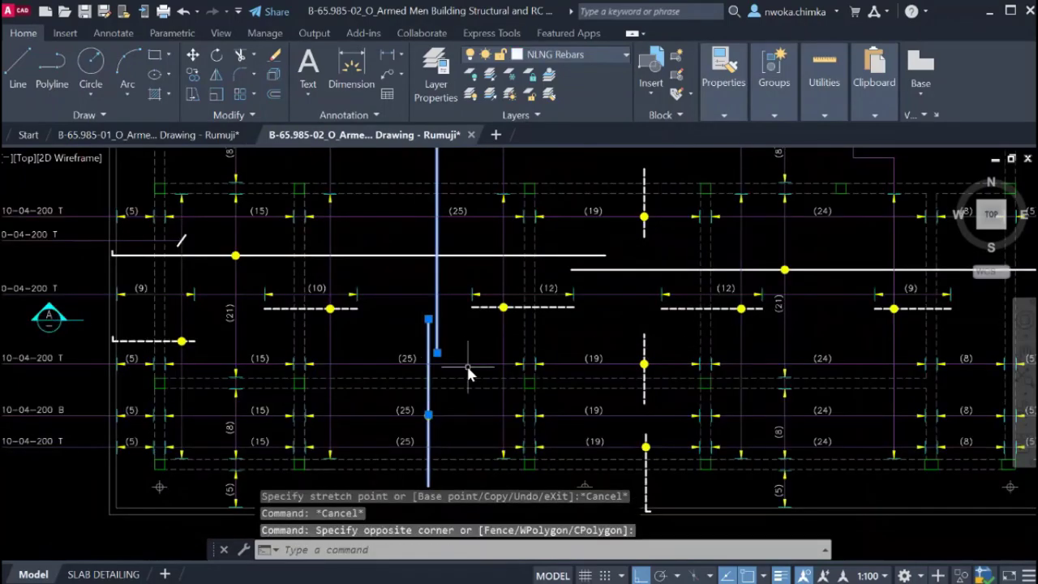
scroll(468, 369, "down", 5)
key("Escape")
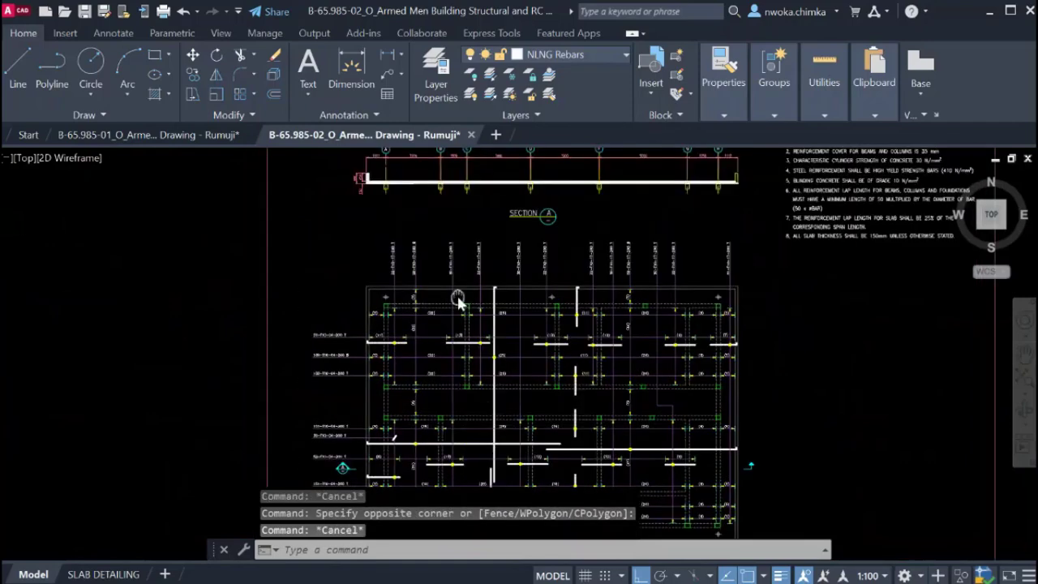
Compare the slab bars over the beam in Section A with the long horizontal bar just above the section marker on the plan.
scroll(394, 208, "up", 8)
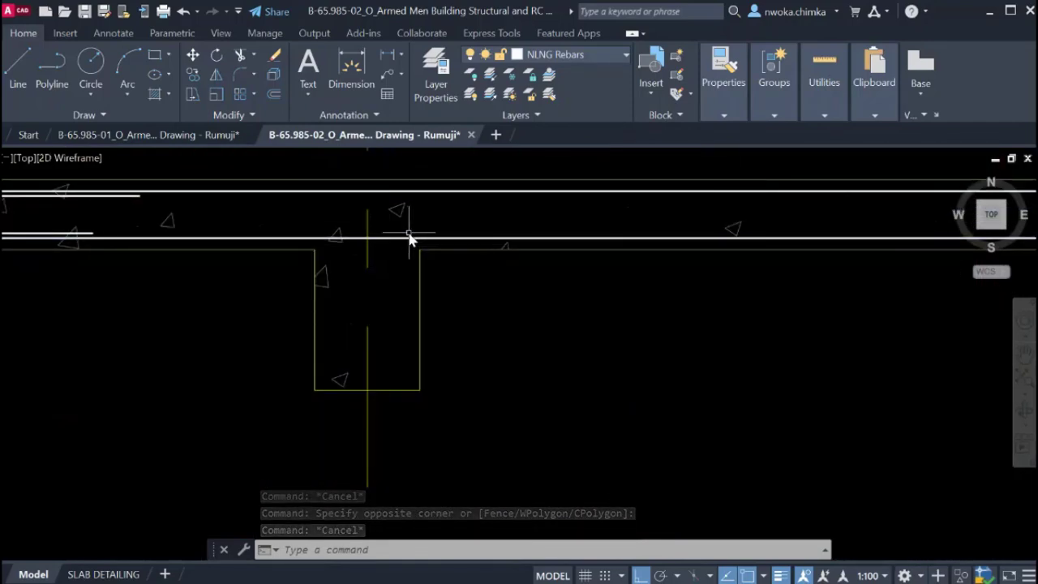
scroll(410, 235, "down", 6)
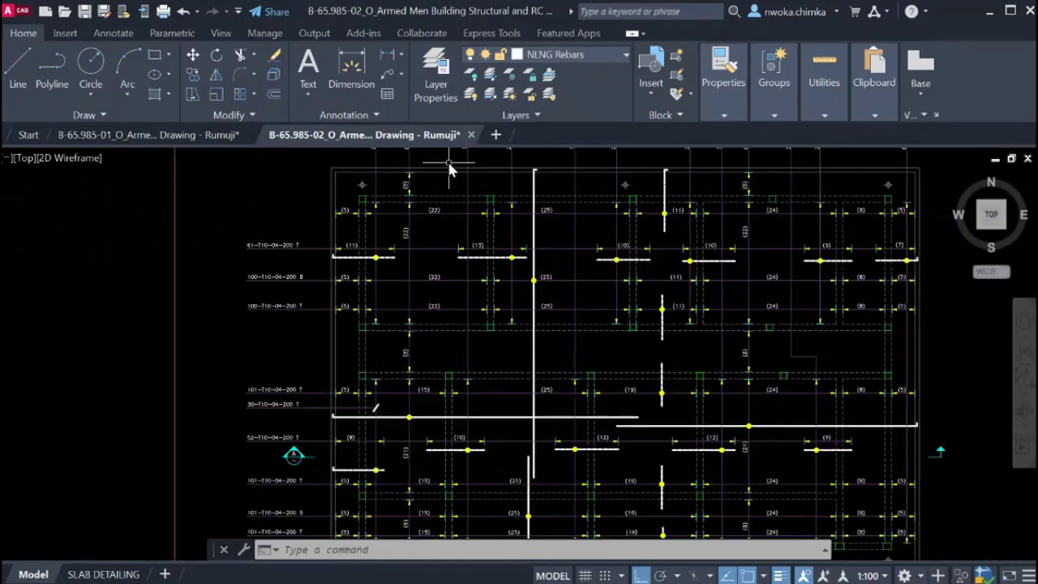
scroll(490, 326, "down", 2)
scroll(446, 367, "up", 4)
left_click(432, 365)
left_click(419, 385)
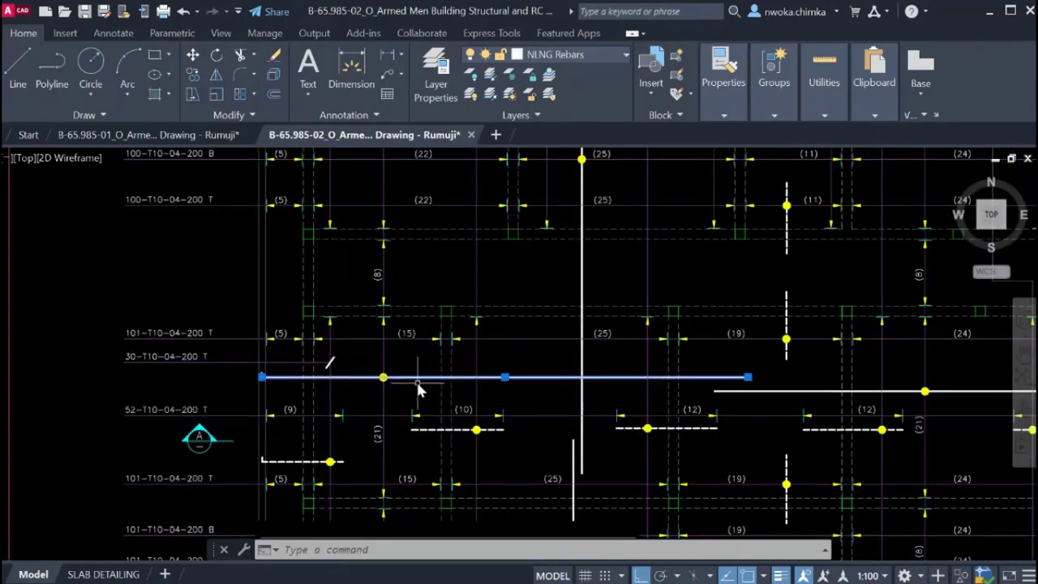
scroll(446, 341, "down", 2)
key("Escape")
Stretch the Section A marker's short line horizontally across the whole plan, beyond the slab edge to the opposite arrow.
scroll(329, 397, "up", 2)
left_click(307, 391)
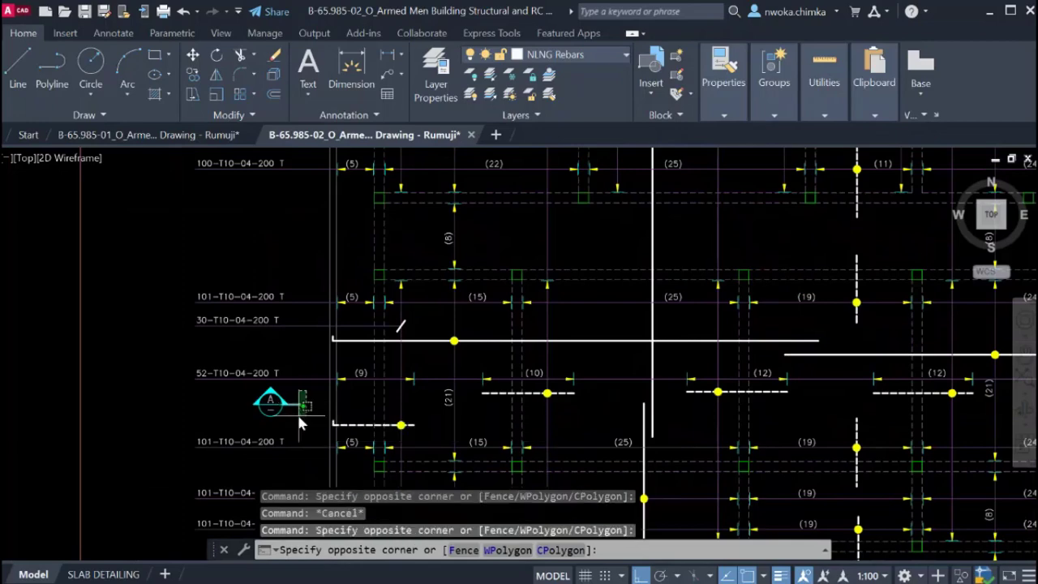
left_click(297, 413)
left_click(299, 401)
scroll(294, 399, "down", 2)
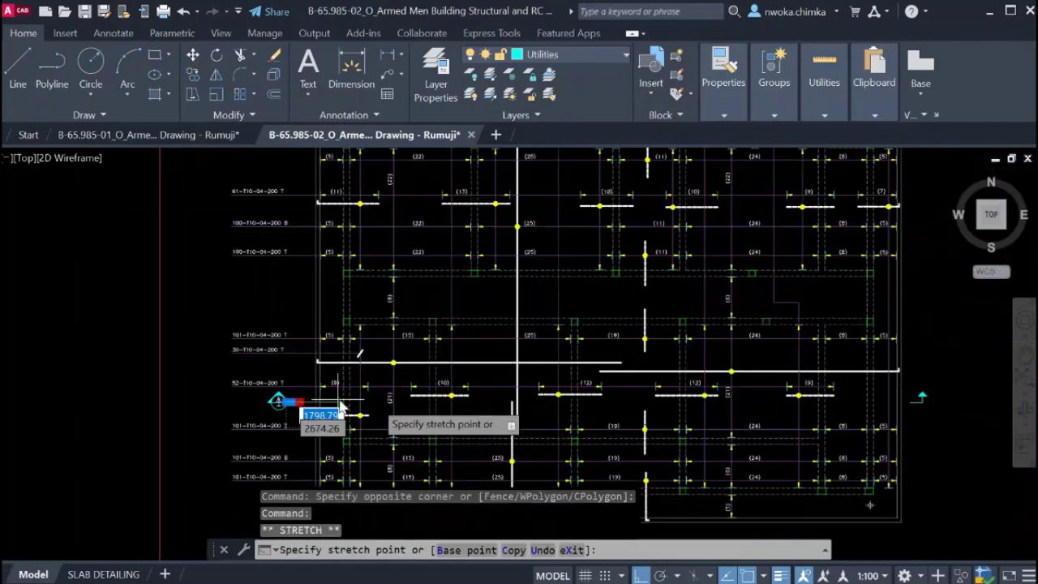
left_click(950, 429)
Compare the stretched Section A line with the two long horizontal bars just above it on the plan.
scroll(517, 417, "up", 2)
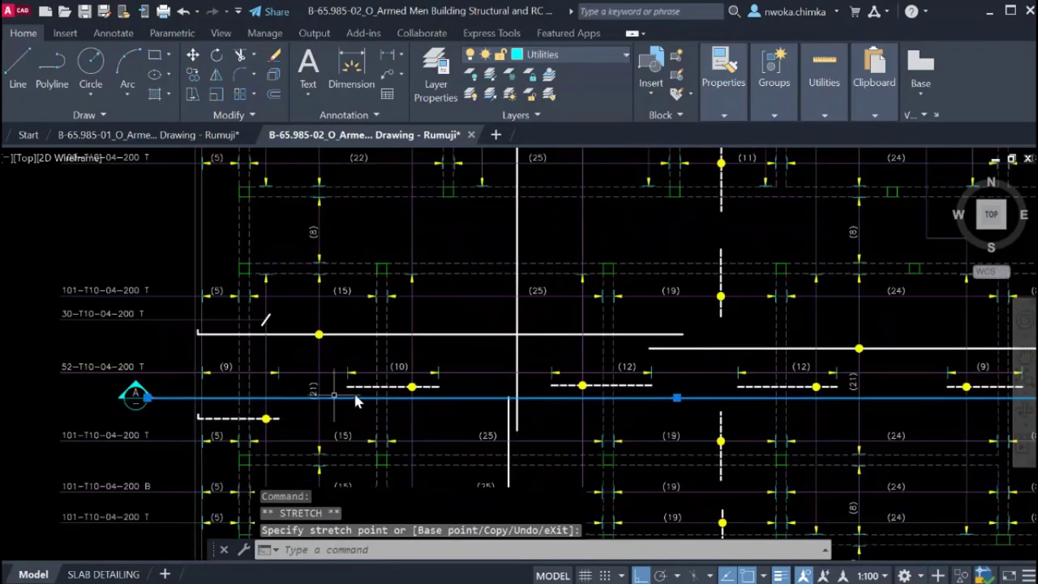
scroll(123, 379, "up", 4)
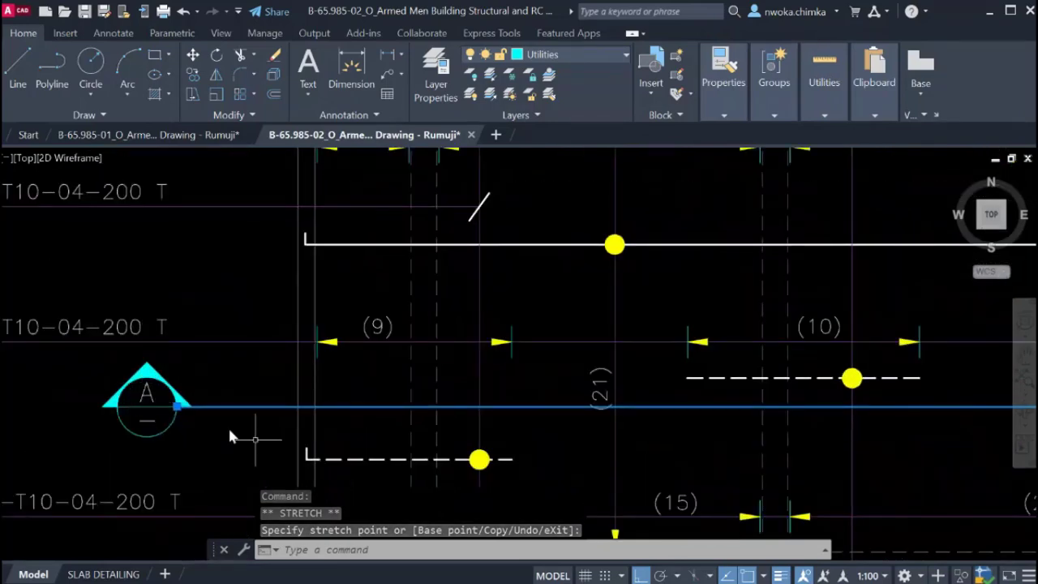
scroll(235, 426, "down", 4)
left_click(449, 335)
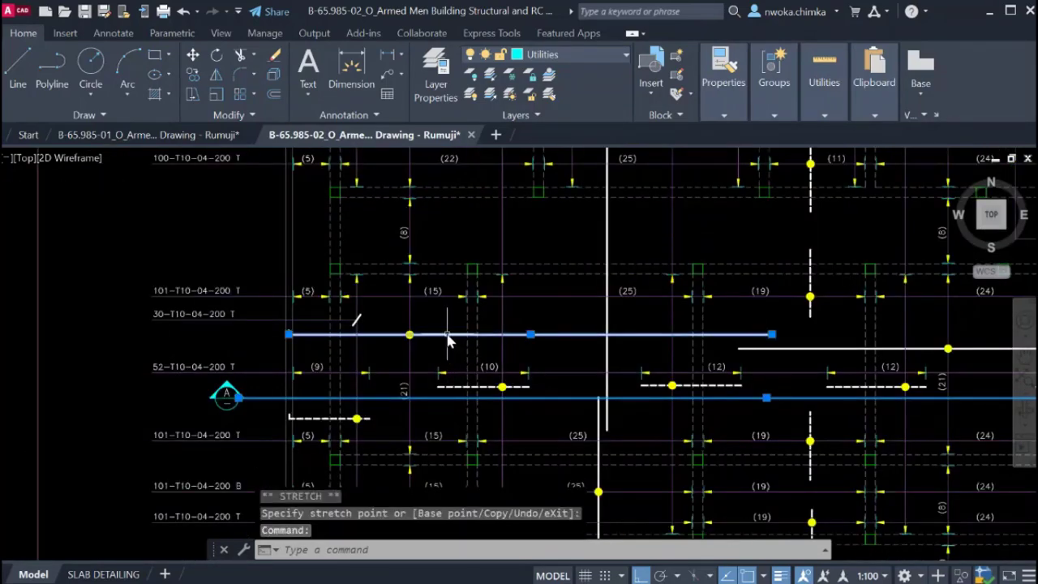
scroll(279, 358, "down", 2)
scroll(667, 349, "up", 2)
left_click(789, 347)
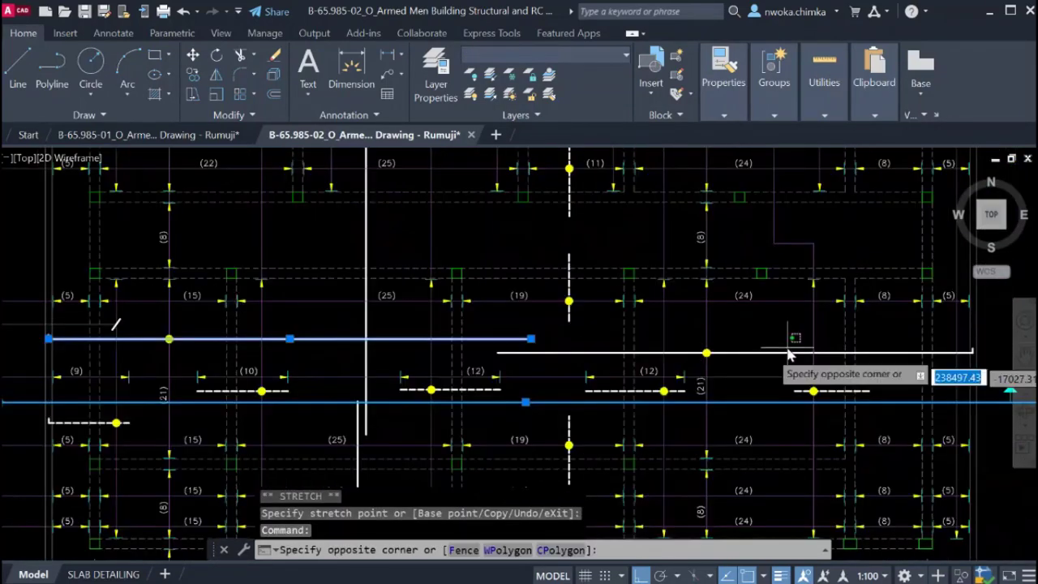
left_click(771, 365)
Clear the selection and undo the stretch of the Section A marker's line.
key("Escape")
scroll(708, 371, "down", 2)
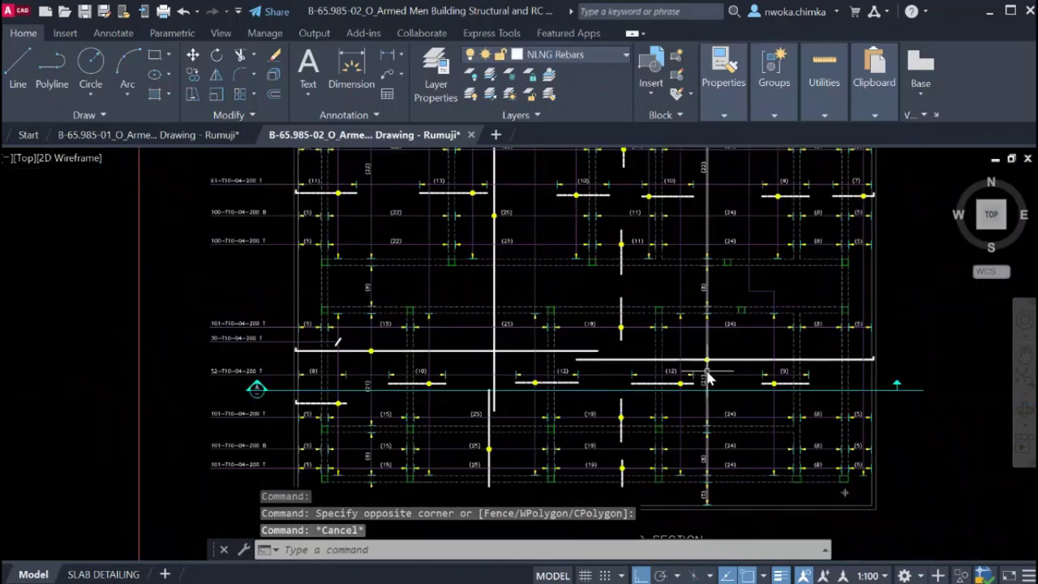
key("ctrl+z")
key("ctrl+z")
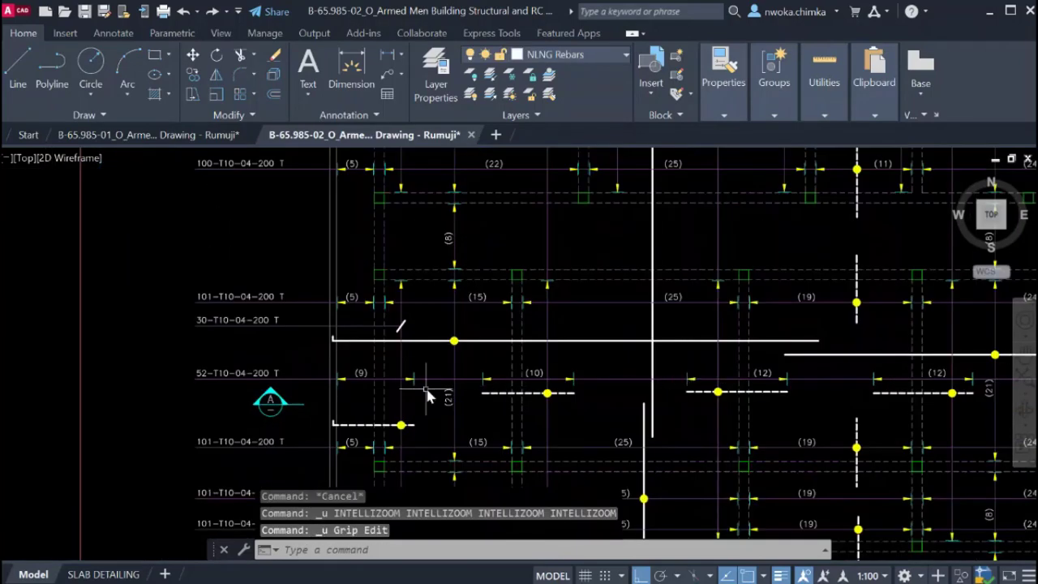
Highlight the two overlapping long horizontal bars above the Section A marker on the plan.
left_click(575, 333)
left_click(571, 344)
scroll(523, 390, "down", 2)
scroll(837, 370, "up", 2)
left_click(843, 368)
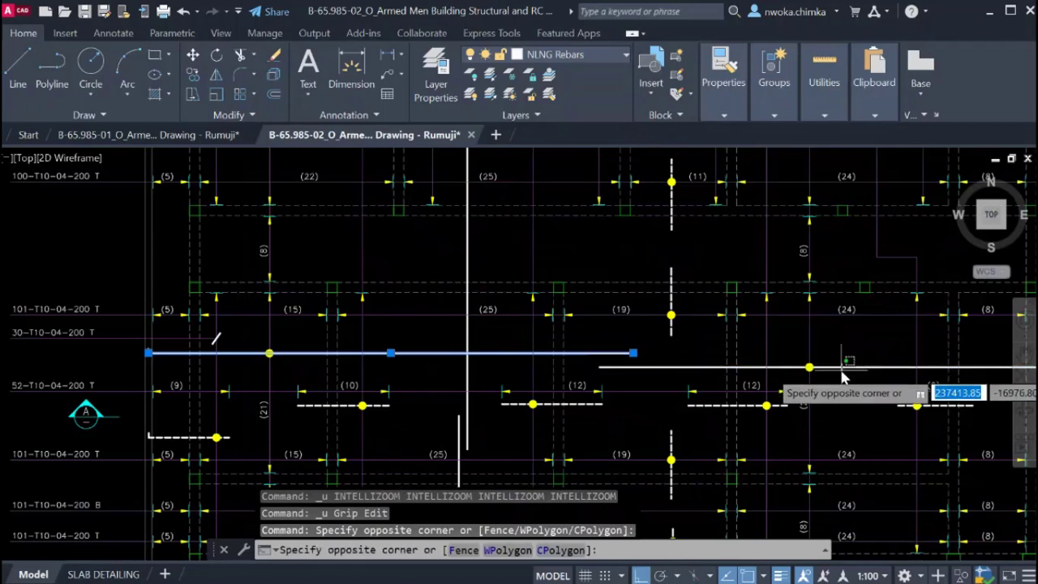
left_click(834, 370)
scroll(599, 368, "down", 4)
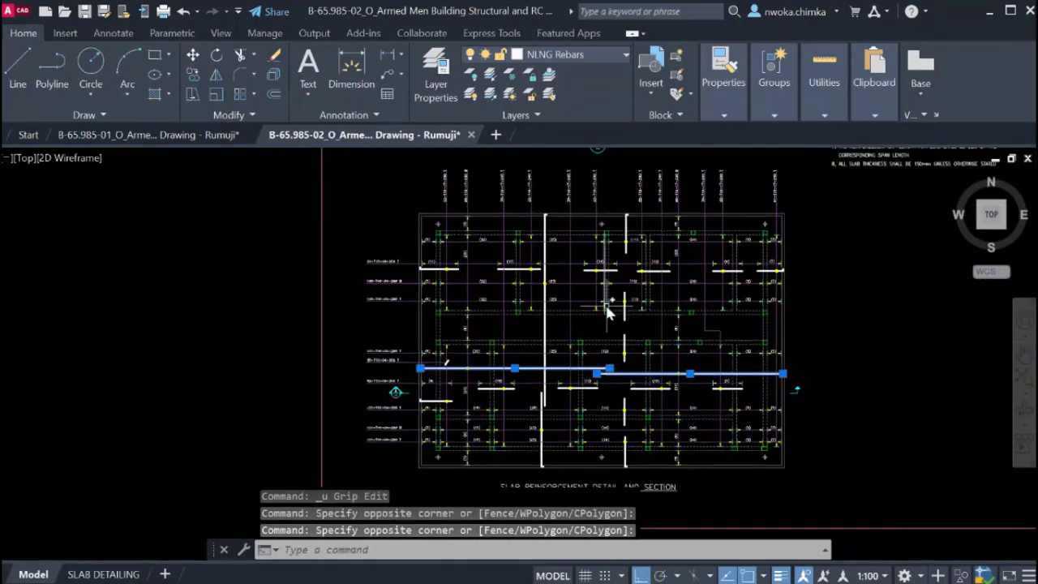
Inspect the slab's lower and upper longitudinal bars in Section A beside the edge upstand, highlighting each one.
middle_click_drag(571, 154, 547, 314)
scroll(487, 291, "up", 6)
scroll(347, 250, "up", 2)
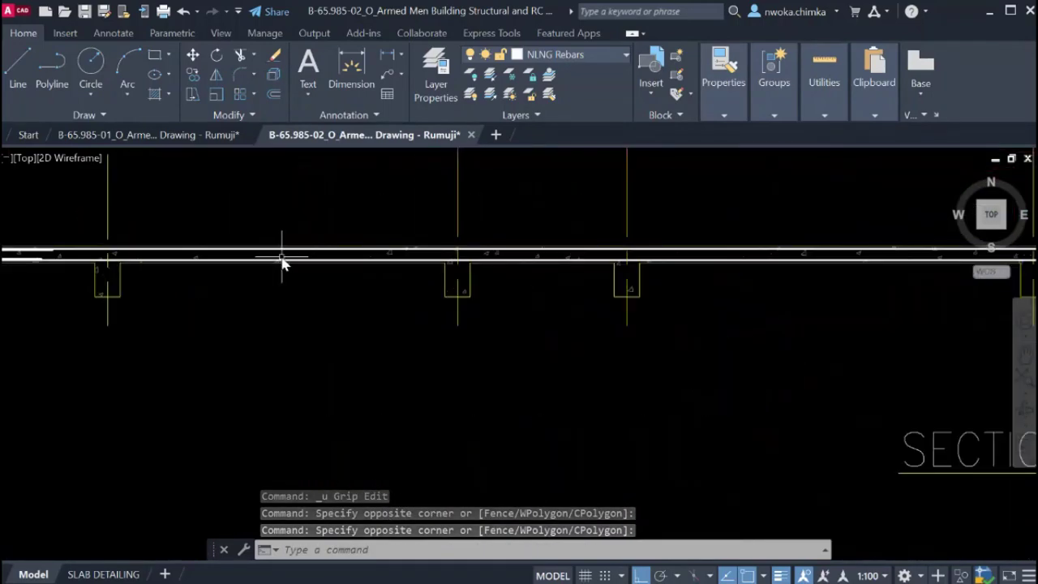
scroll(283, 256, "up", 2)
middle_click_drag(290, 257, 518, 258)
left_click(359, 263)
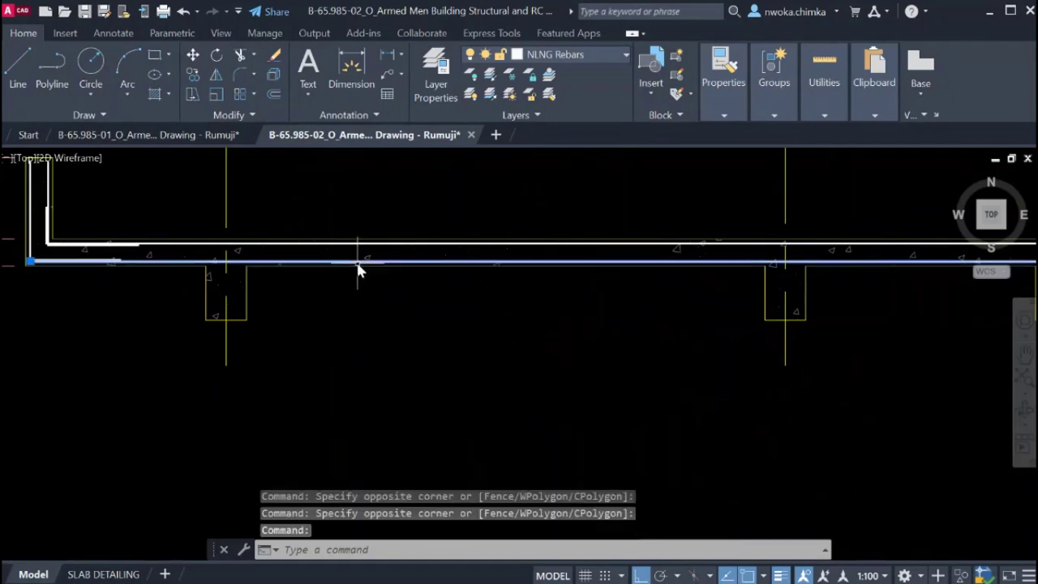
left_click(423, 239)
key("Escape")
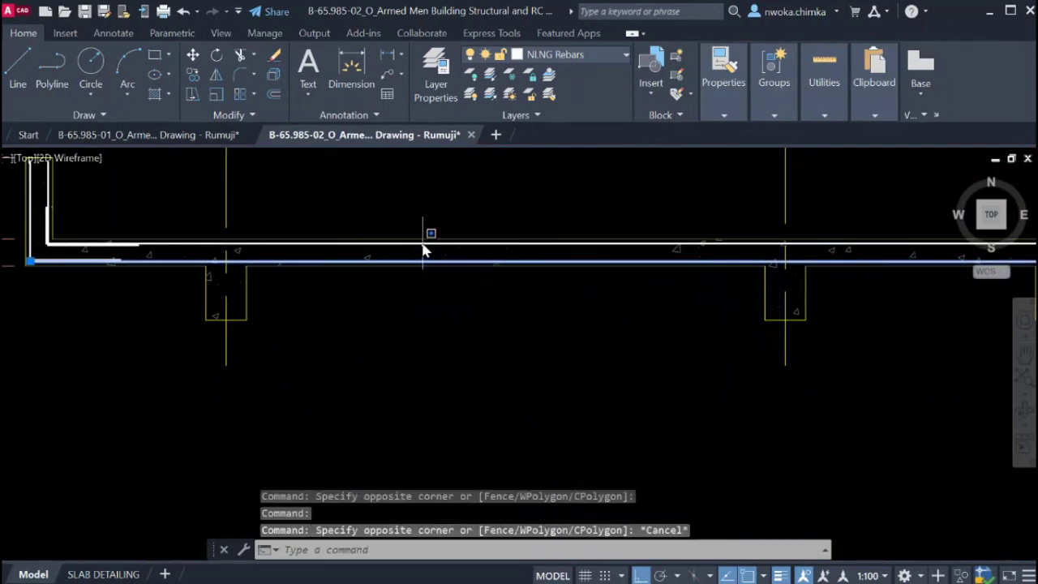
left_click(423, 243)
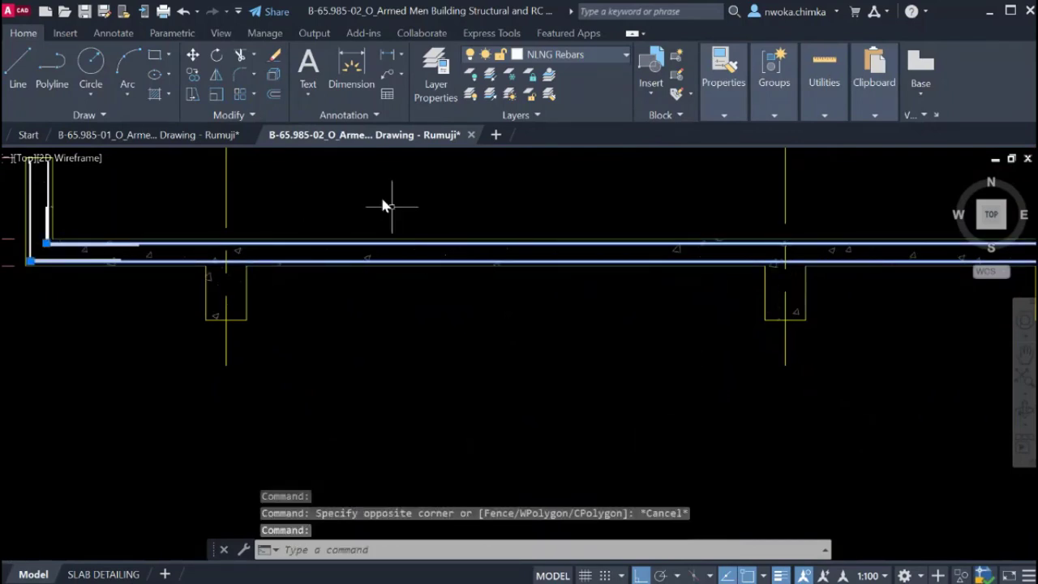
scroll(679, 233, "down", 3)
key("Escape")
Examine the upper slab bar in Section A over the beams and across the first span.
scroll(505, 255, "up", 3)
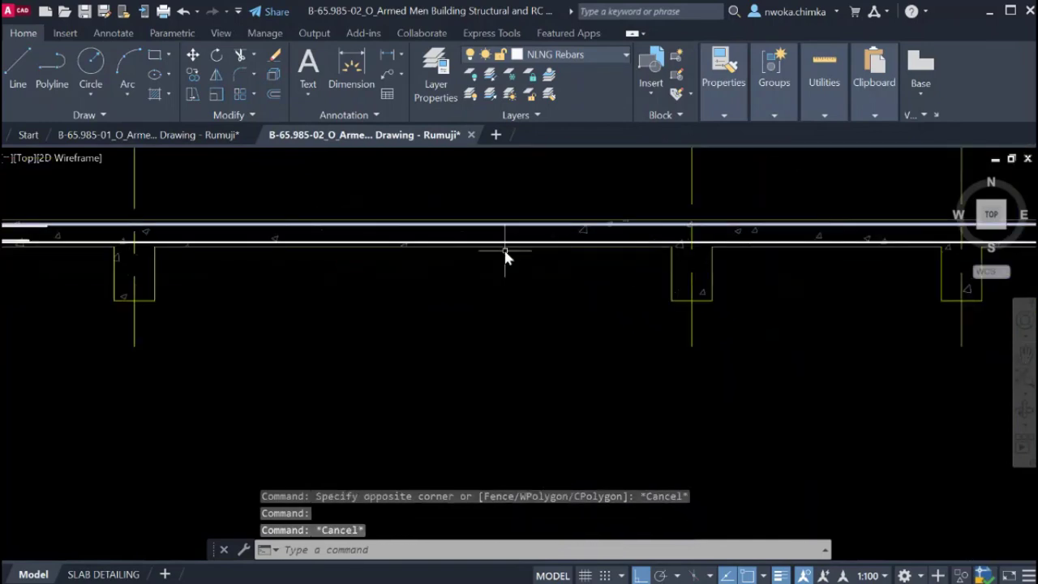
middle_click_drag(459, 241, 505, 273)
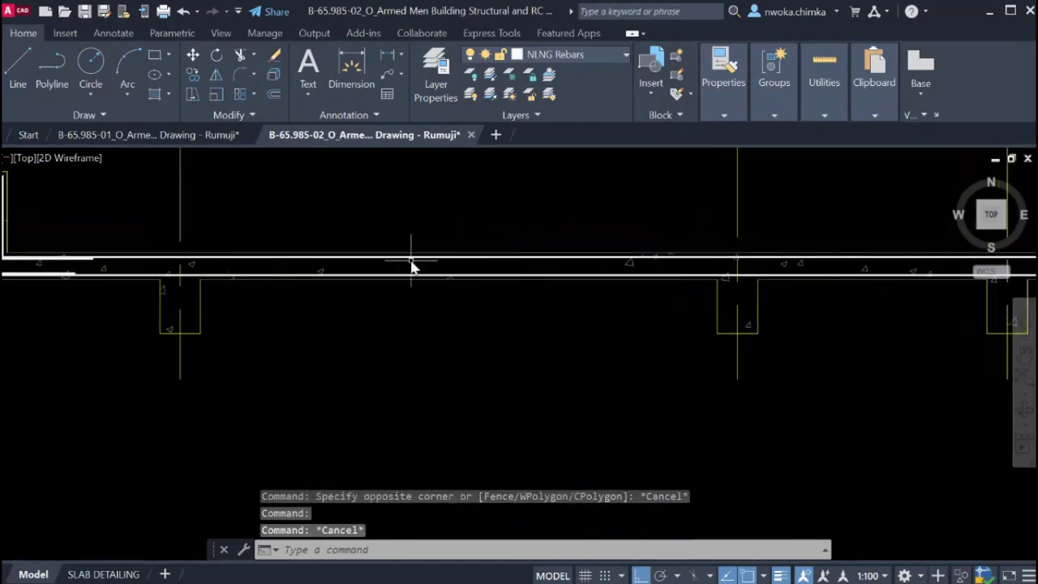
scroll(267, 266, "up", 2)
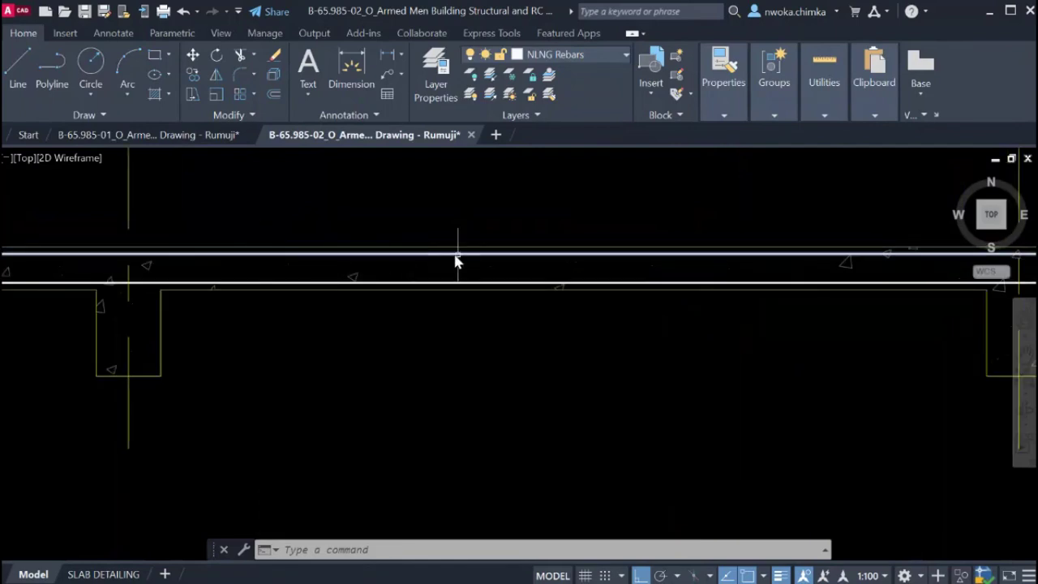
scroll(568, 259, "down", 3)
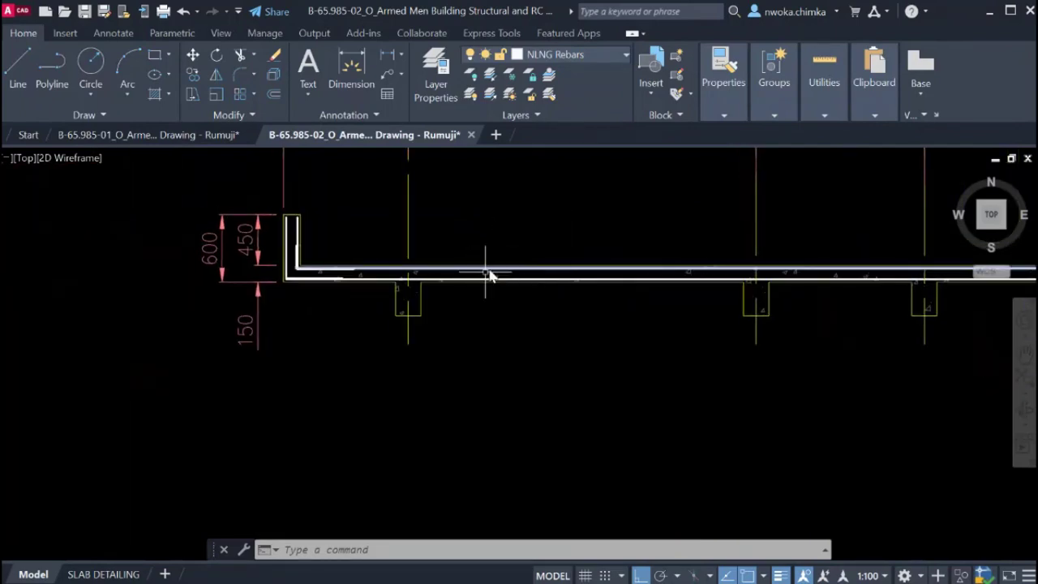
scroll(479, 275, "down", 3)
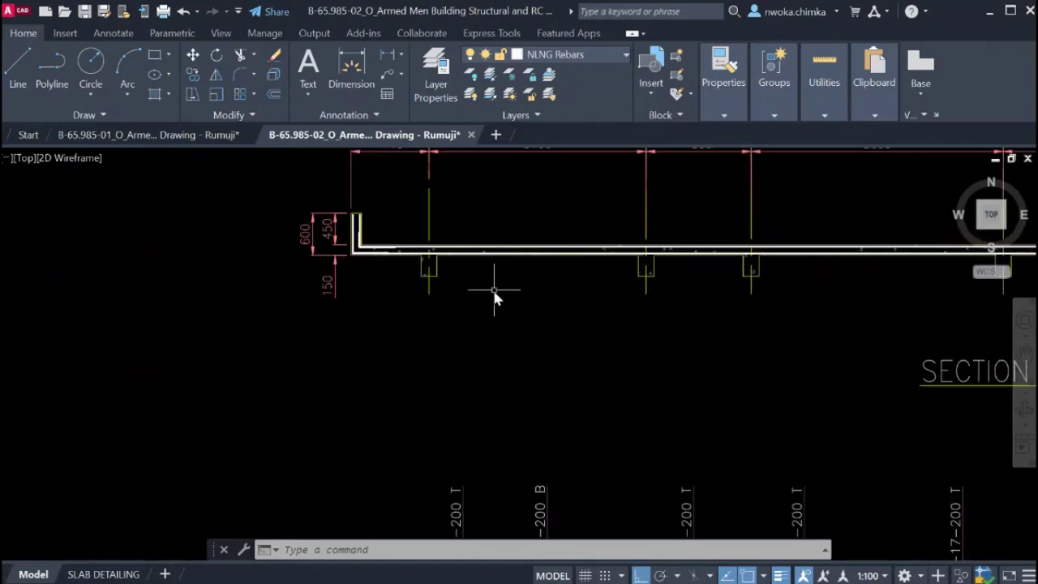
scroll(491, 300, "down", 3)
scroll(475, 251, "up", 7)
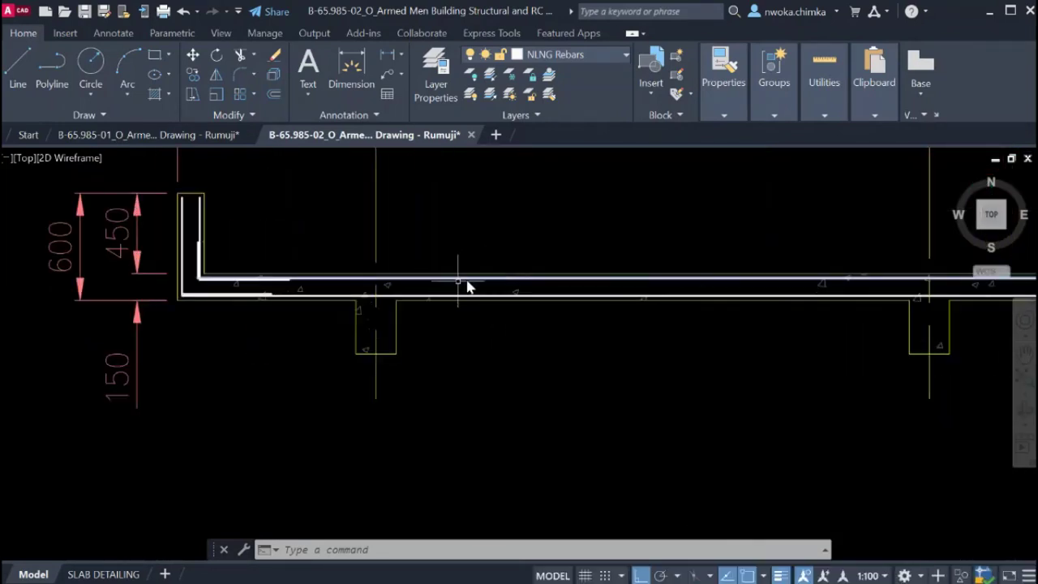
scroll(432, 280, "down", 3)
scroll(410, 308, "up", 2)
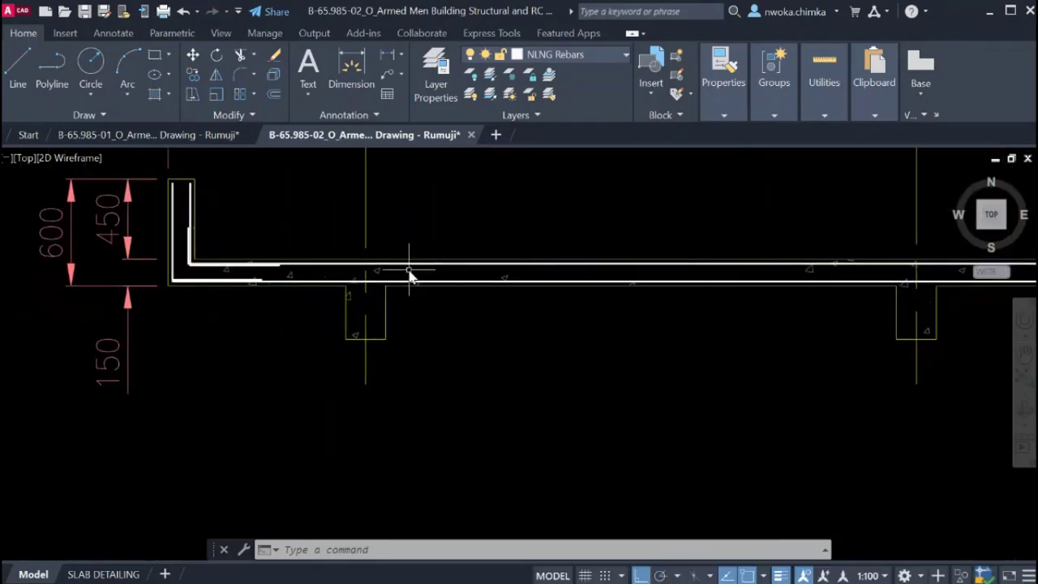
scroll(411, 278, "down", 2)
middle_click_drag(432, 237, 401, 277)
Measure the span between gridlines A and B in Section A without placing a dimension.
left_click(388, 58)
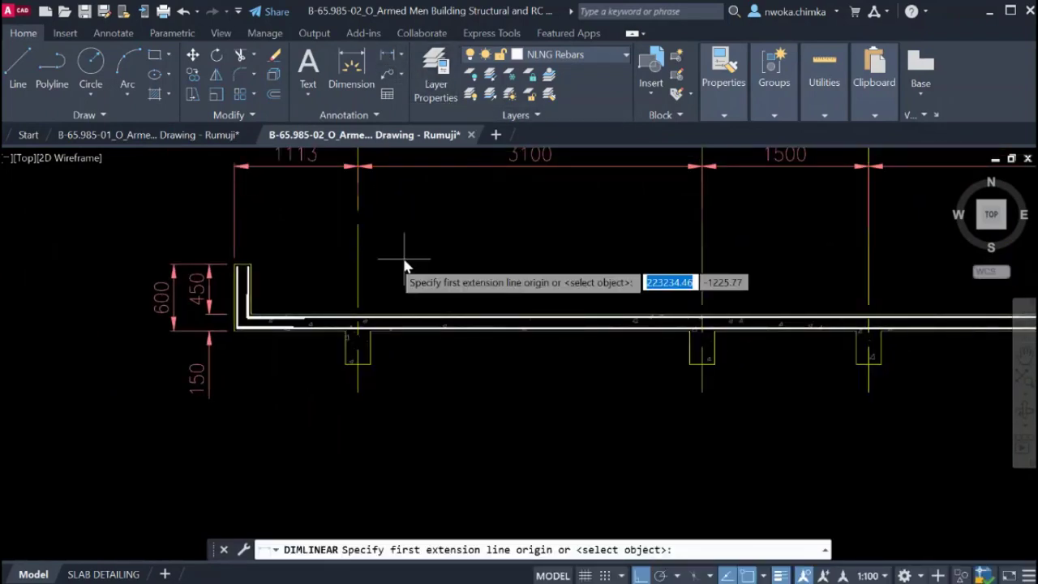
left_click(357, 256)
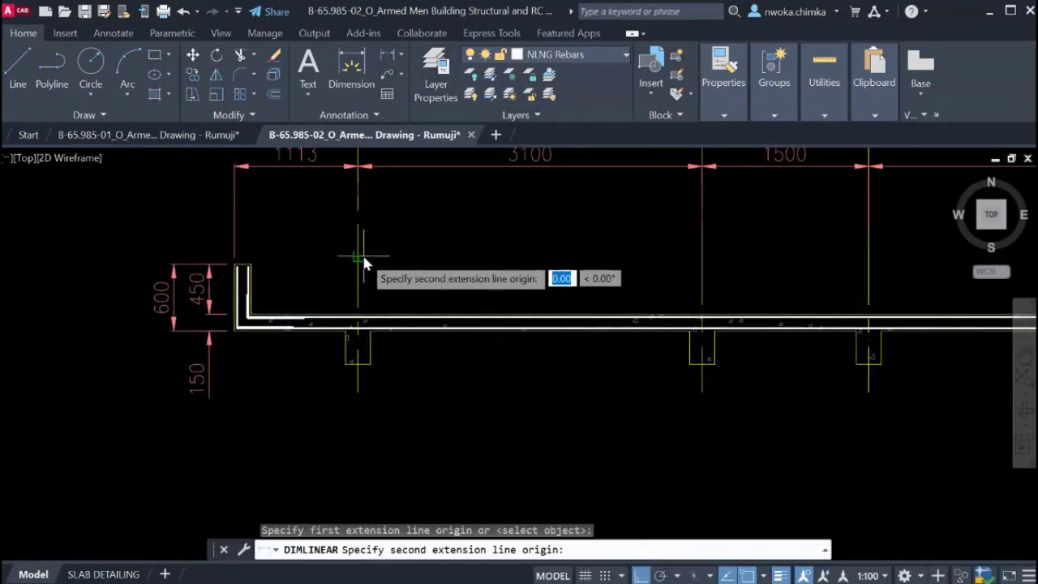
left_click(703, 258)
scroll(535, 244, "up", 5)
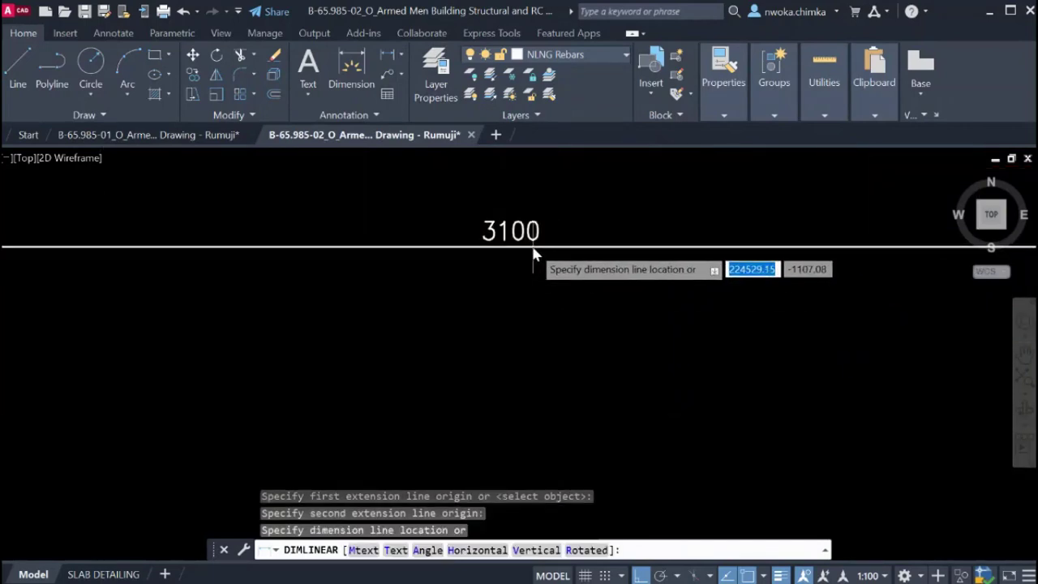
key("Escape")
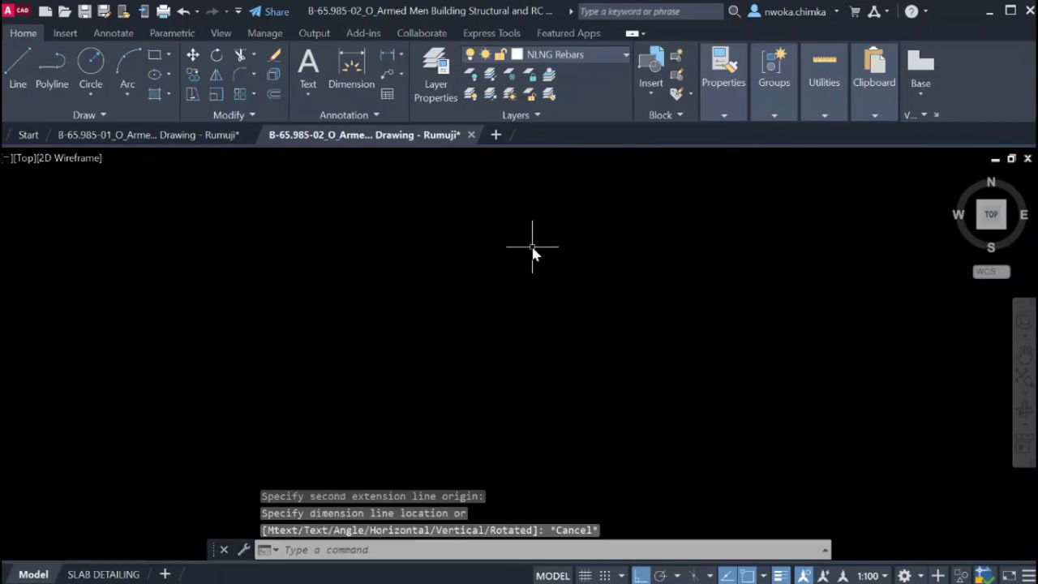
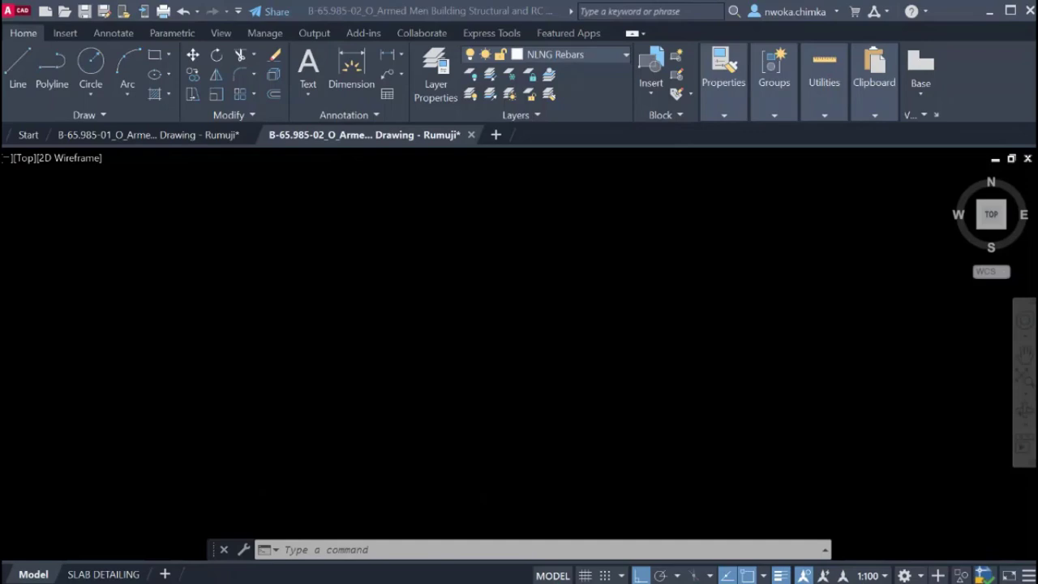
Offset gridlines A and B by 775 mm into the span between them.
scroll(567, 339, "down", 5)
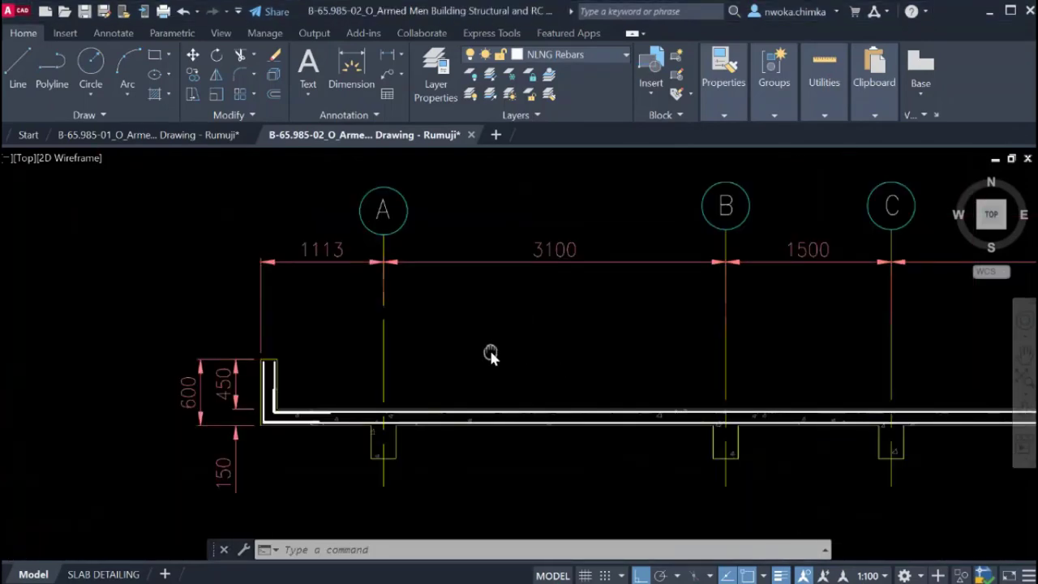
middle_click_drag(491, 355, 486, 341)
key("Return")
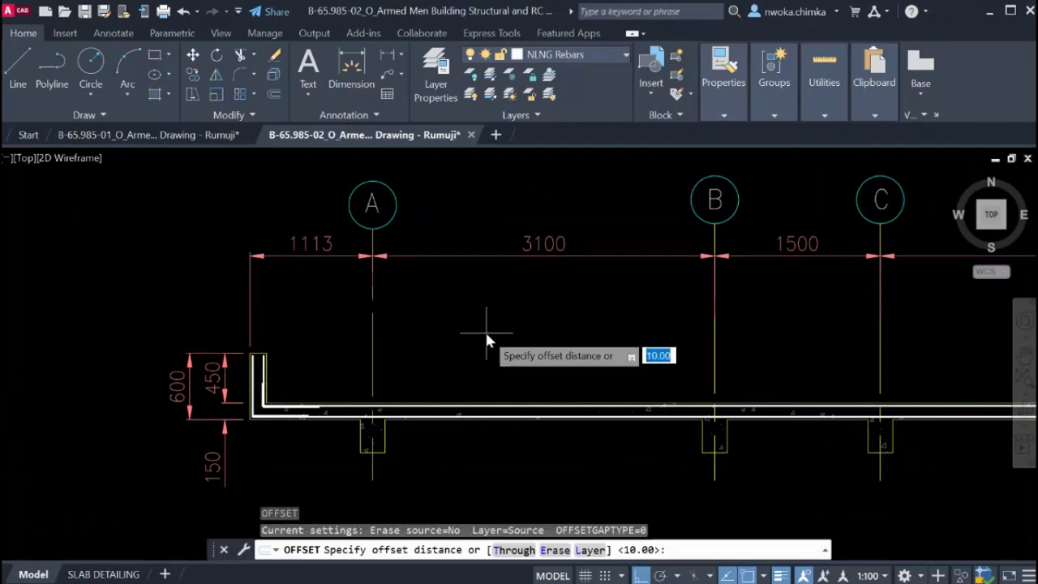
type("775")
key("Return")
left_click(374, 341)
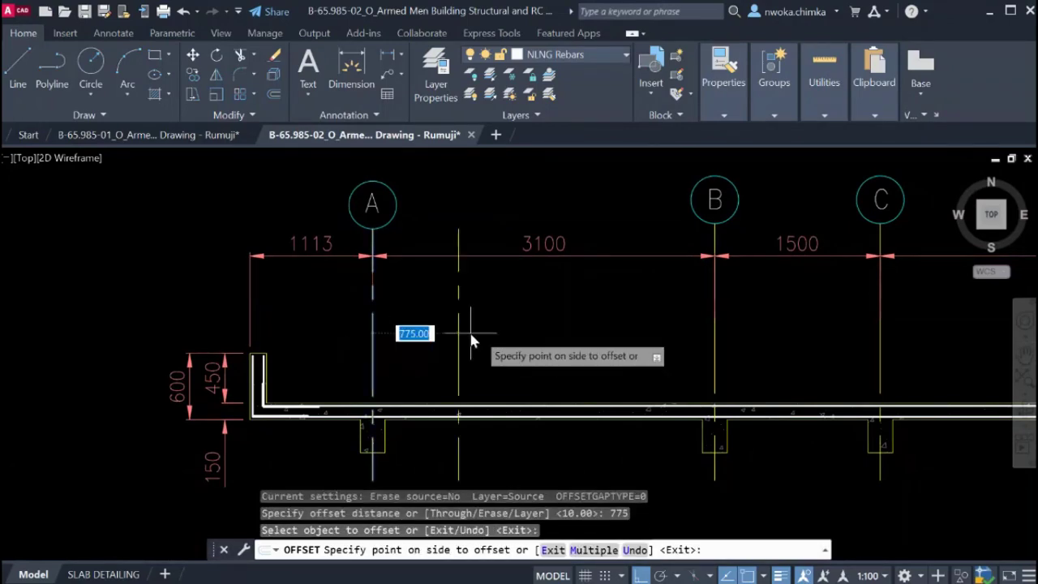
left_click(471, 329)
left_click(714, 339)
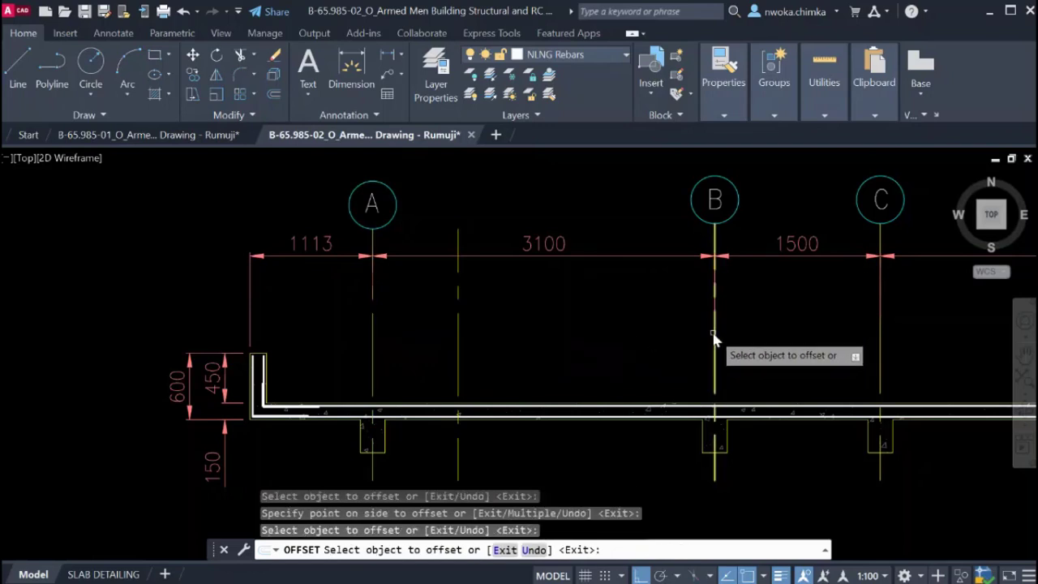
left_click(714, 339)
left_click(628, 369)
key("Escape")
Trim the upper slab bar between the two offset lines in the A–B span.
scroll(631, 412, "up", 4)
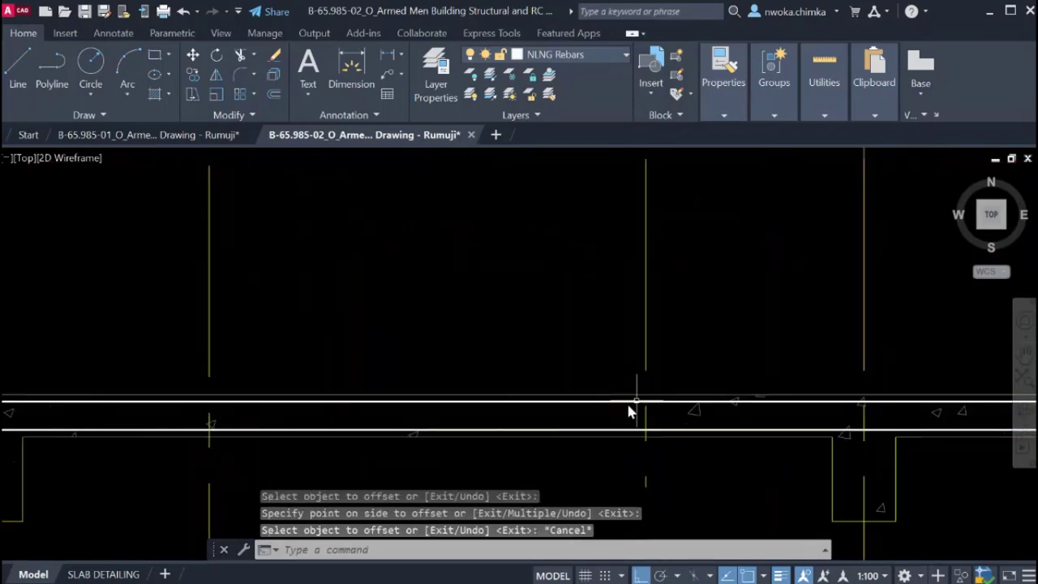
left_click(714, 281)
left_click(166, 304)
type("tr")
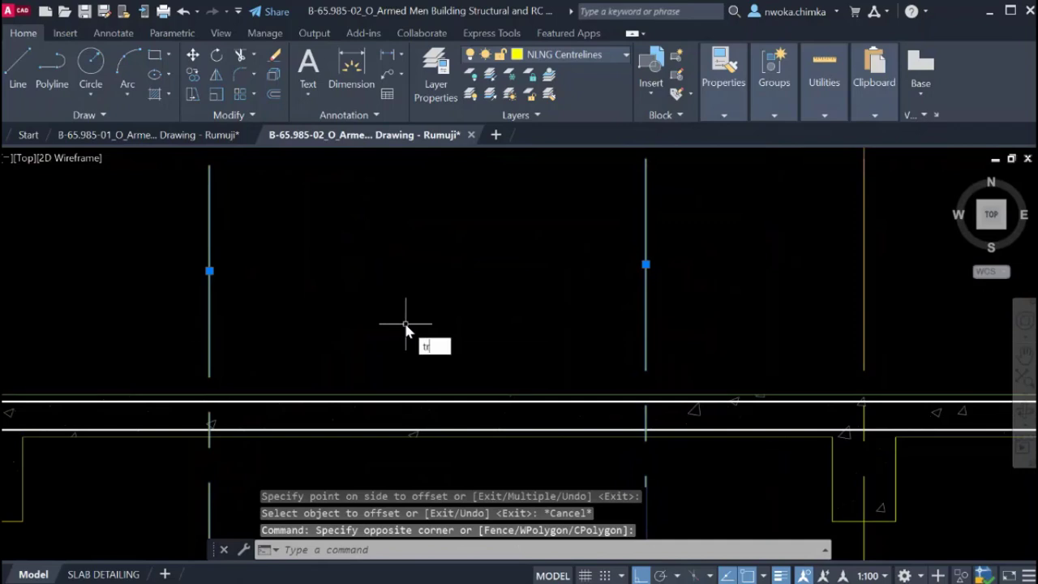
key("Return")
left_click(450, 403)
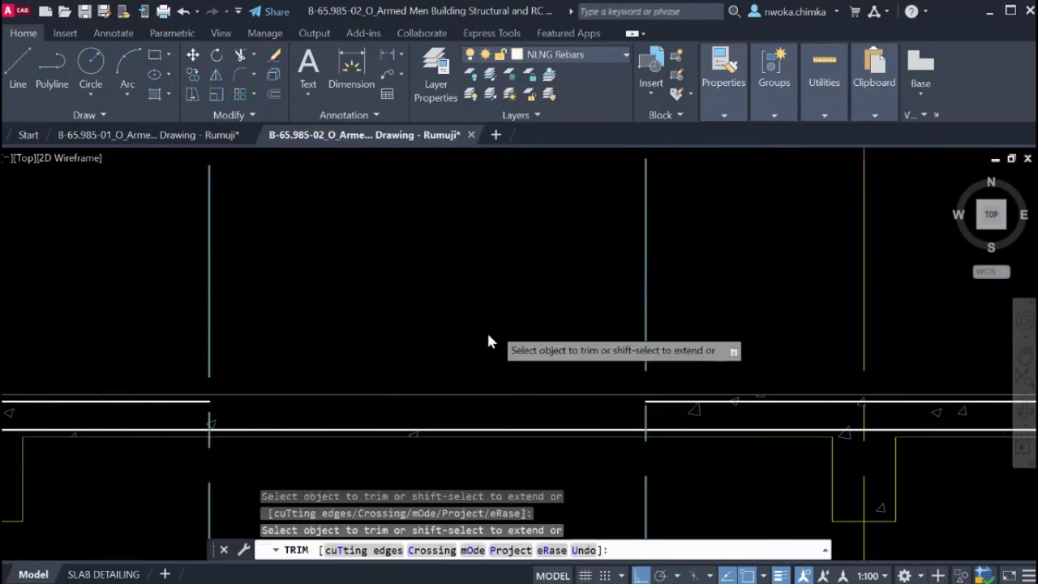
key("Escape")
Erase the two offset construction lines between gridlines A and B.
scroll(492, 343, "down", 4)
left_click(568, 304)
left_click(374, 300)
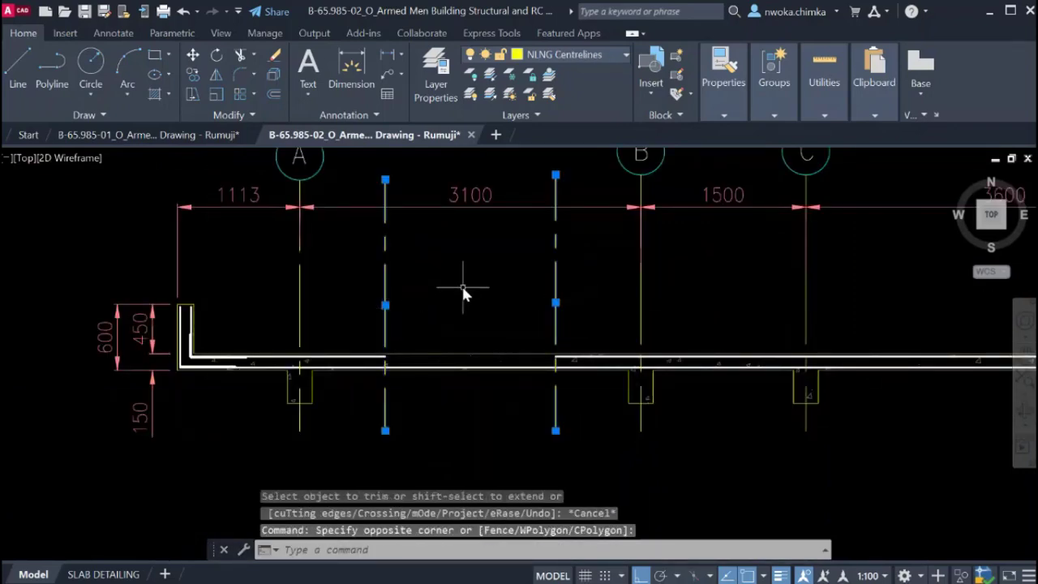
type("e")
key("Return")
Measure the span between gridlines B and C in Section A without placing a dimension.
middle_click_drag(652, 376, 452, 359)
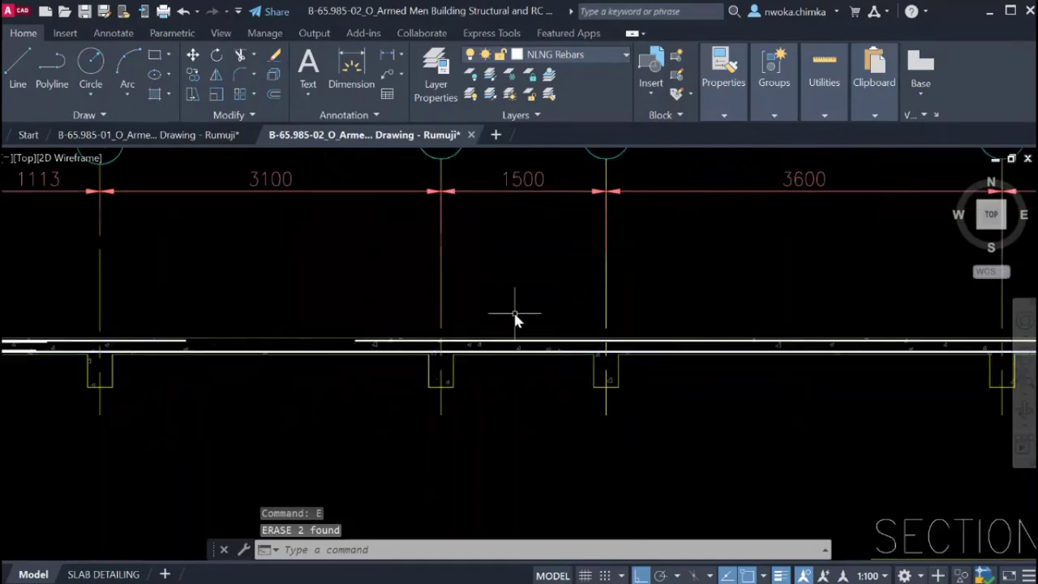
scroll(430, 322, "up", 3)
left_click(398, 56)
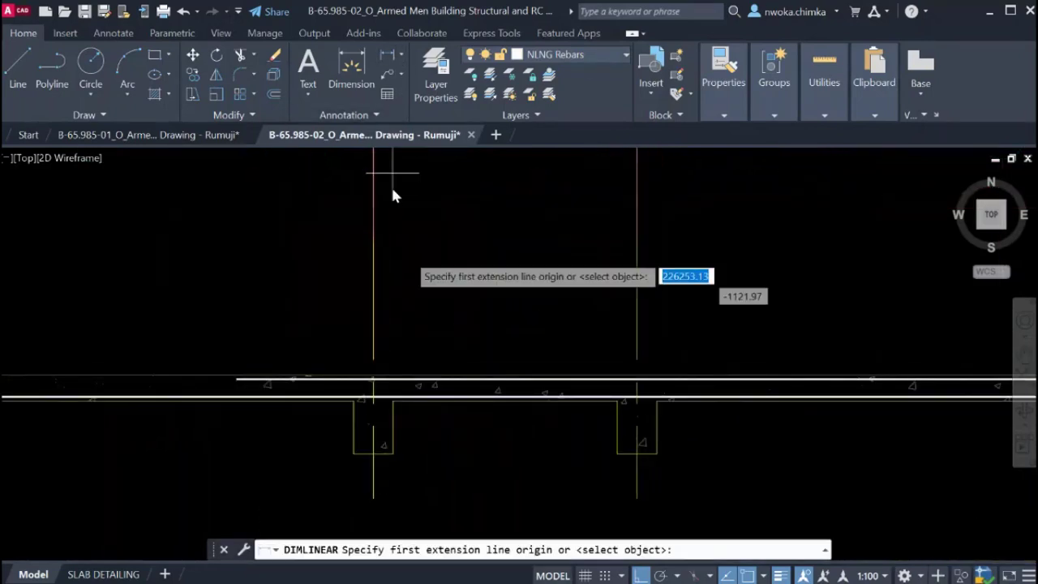
left_click(374, 293)
left_click(631, 297)
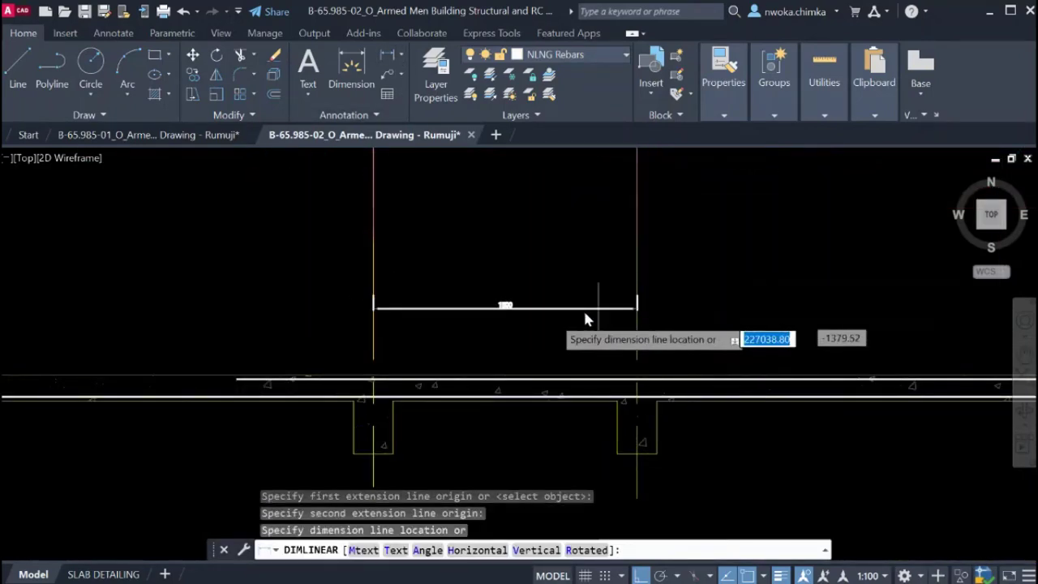
scroll(598, 304, "up", 5)
scroll(543, 296, "down", 2)
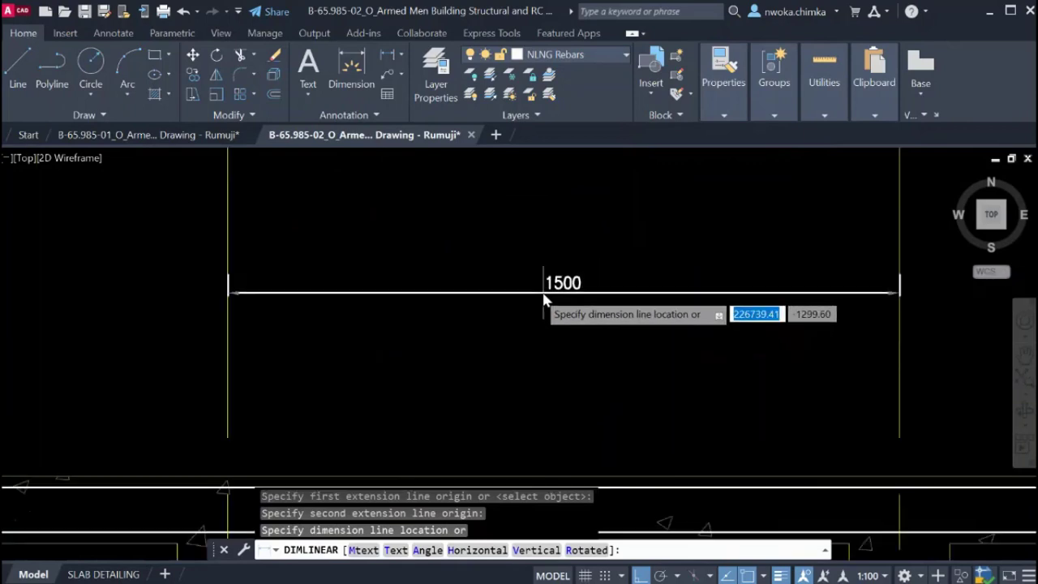
key("Escape")
Offset gridlines B and C by 375 mm into the span between them.
key("alt+Tab")
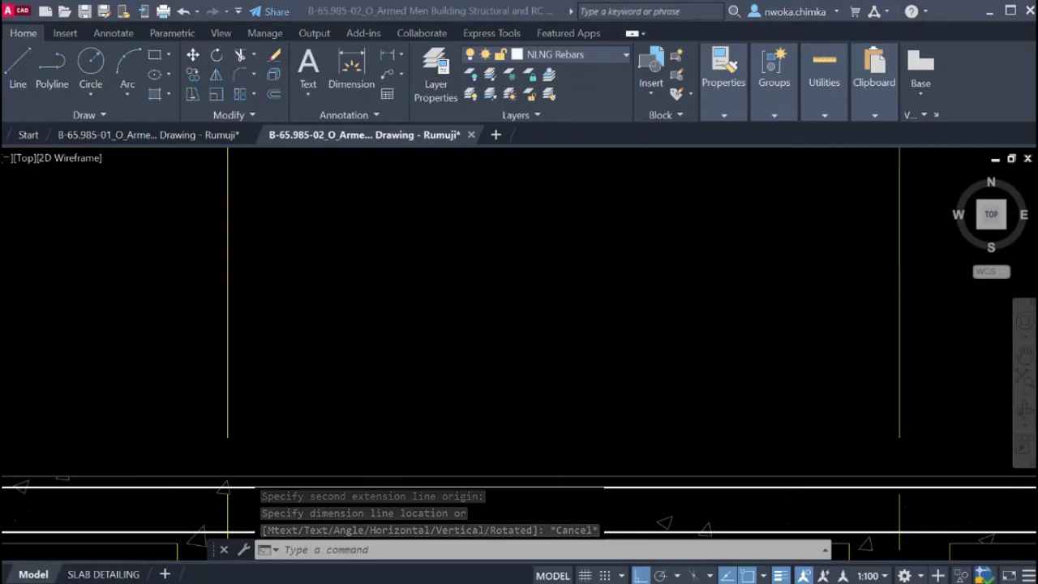
left_click(759, 205)
scroll(525, 322, "down", 4)
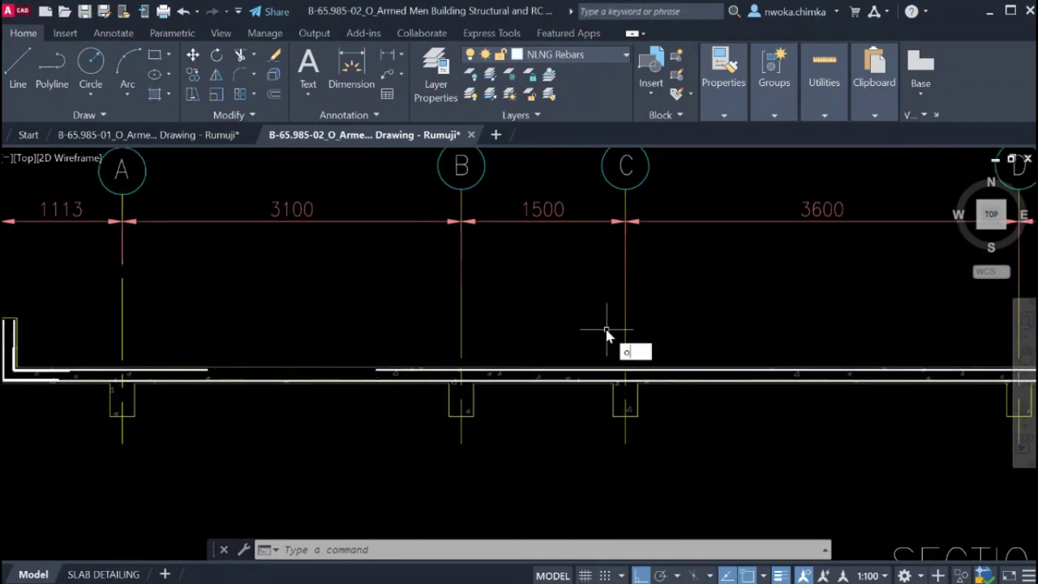
type("o")
key("Return")
type("375")
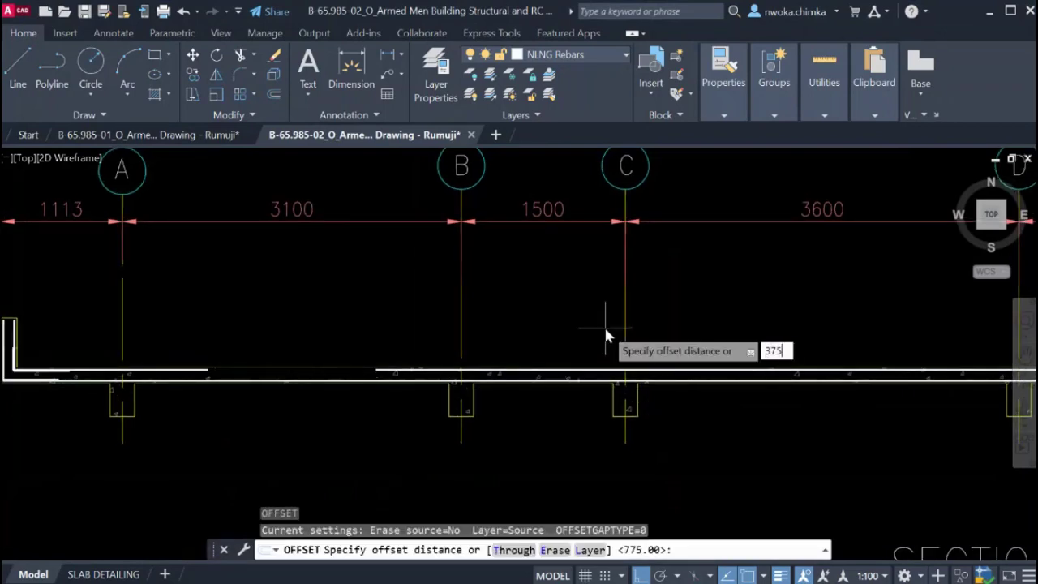
key("Return")
left_click(627, 326)
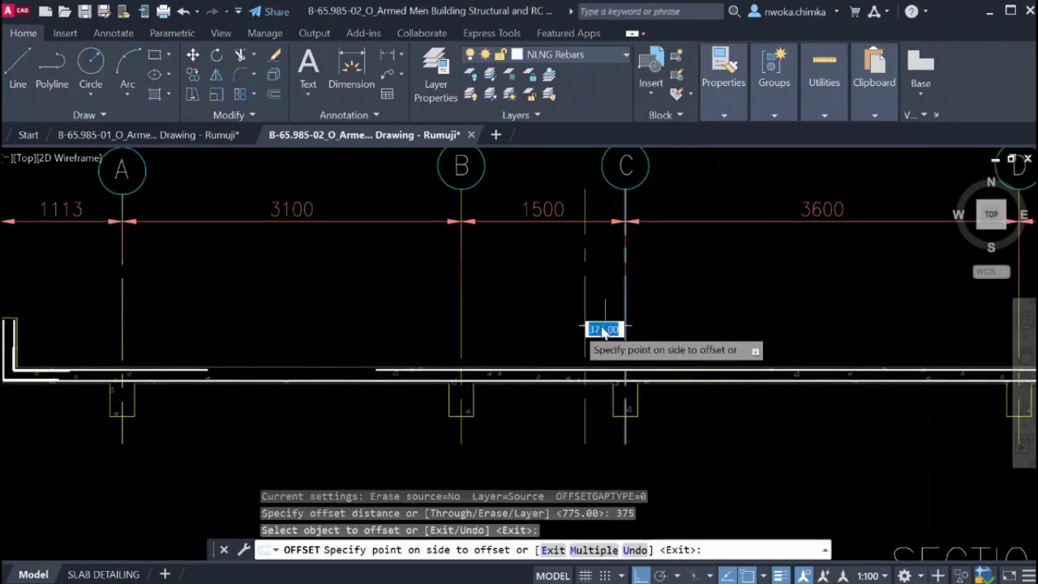
left_click(592, 331)
left_click(460, 331)
left_click(598, 329)
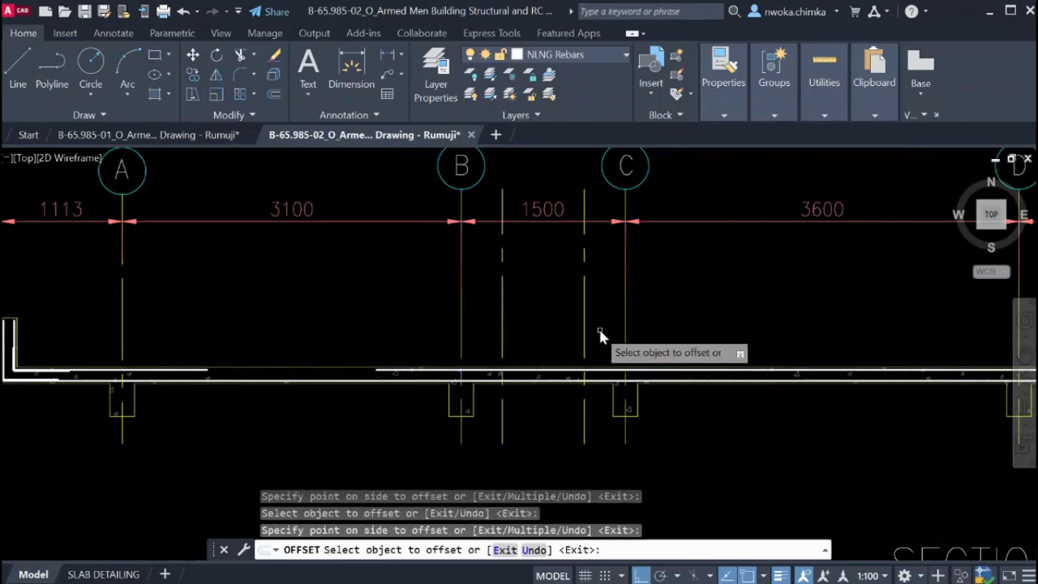
scroll(624, 357, "up", 4)
key("Escape")
Trim the upper slab bar between the two offset lines in the B–C span.
left_click(688, 298)
left_click(432, 301)
type("t")
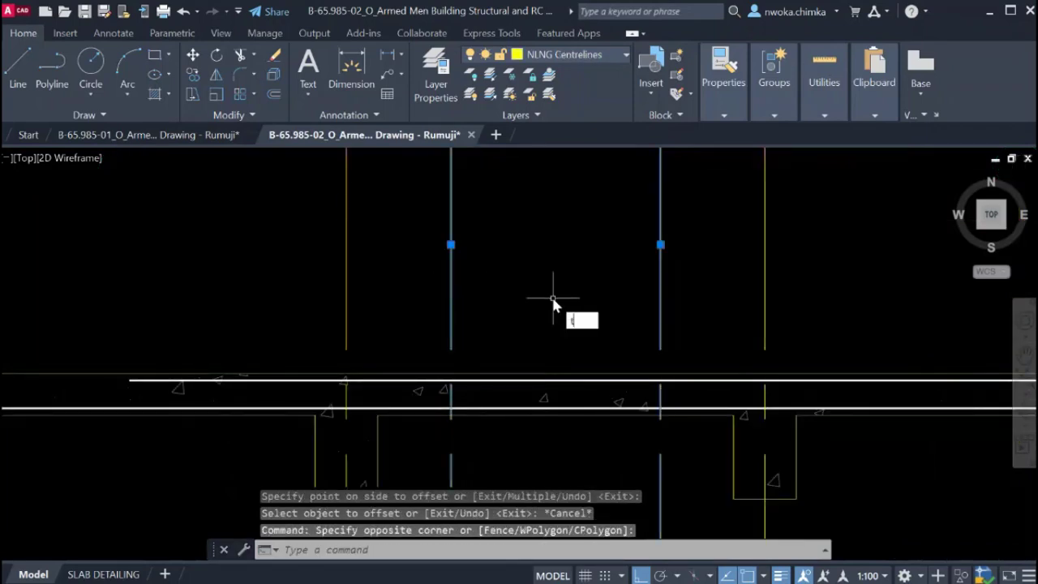
type("r")
key("Return")
left_click(566, 378)
key("Escape")
Erase the two offset construction lines between gridlines B and C.
left_click(693, 291)
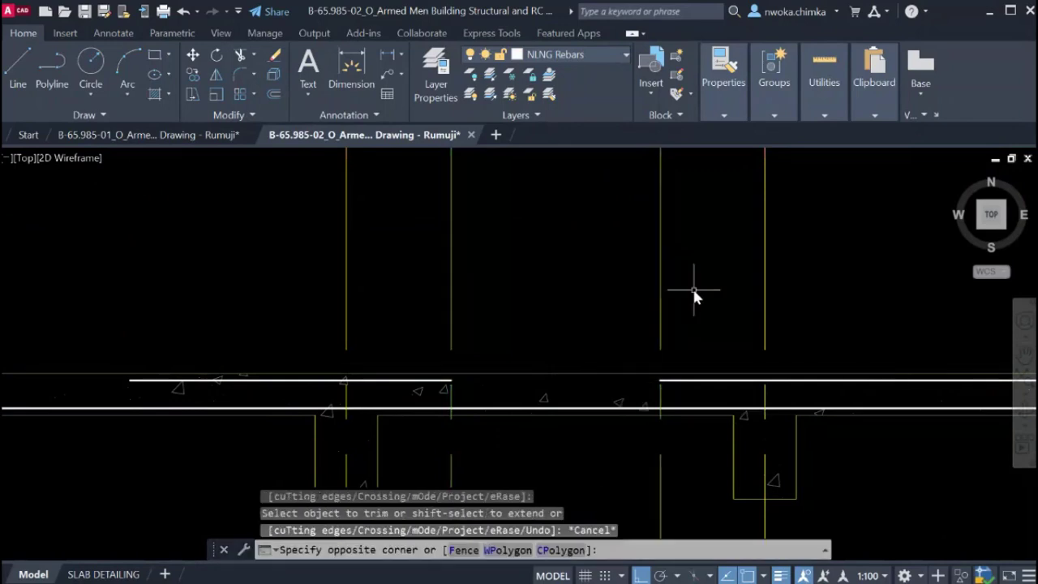
left_click(432, 303)
type("e")
key("Return")
Measure the span between gridlines C and D in Section A without placing a dimension.
scroll(448, 302, "down", 4)
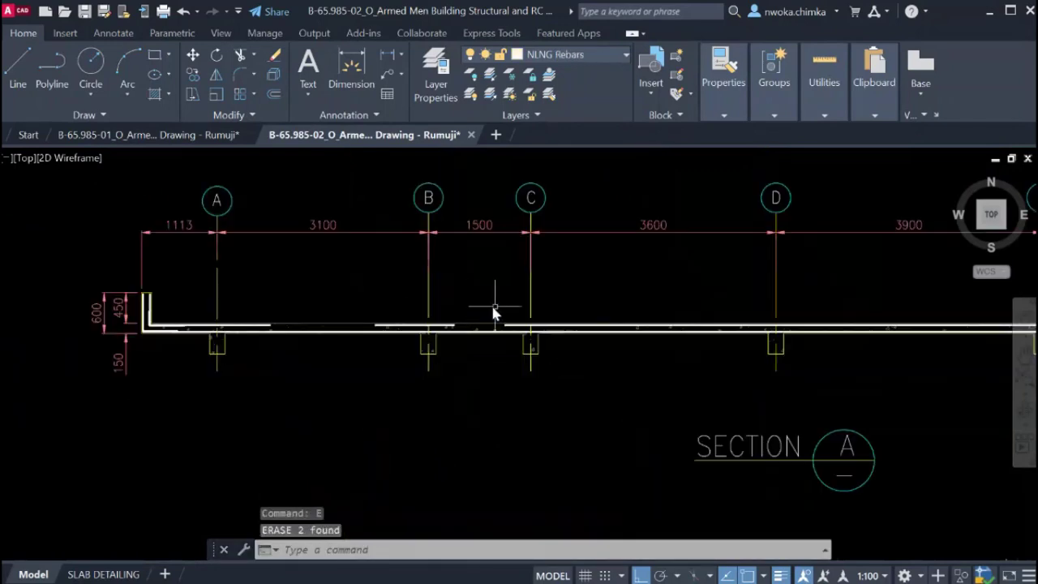
scroll(467, 345, "up", 5)
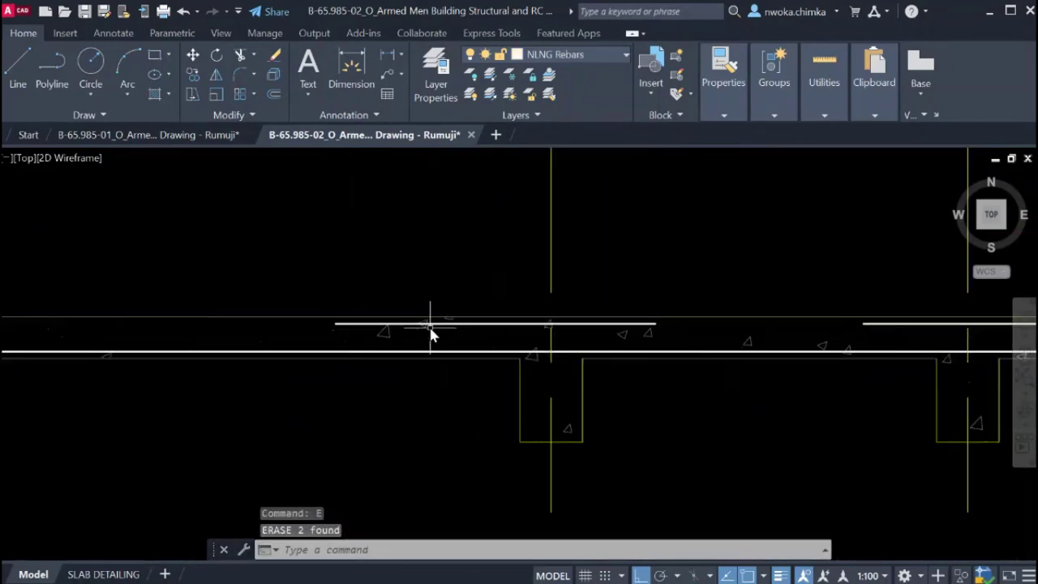
scroll(454, 328, "down", 5)
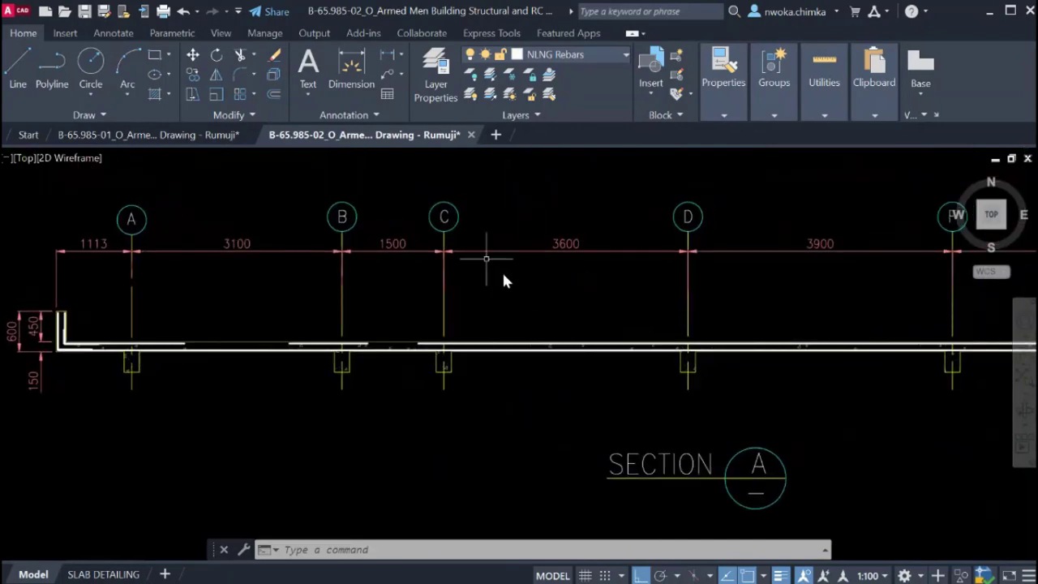
left_click(387, 54)
scroll(478, 267, "up", 2)
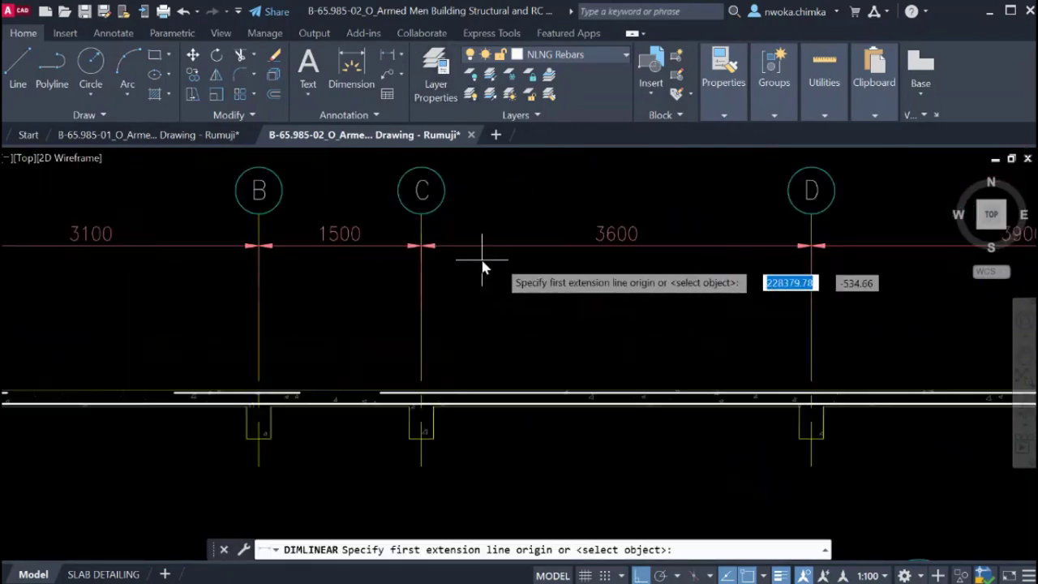
left_click(420, 325)
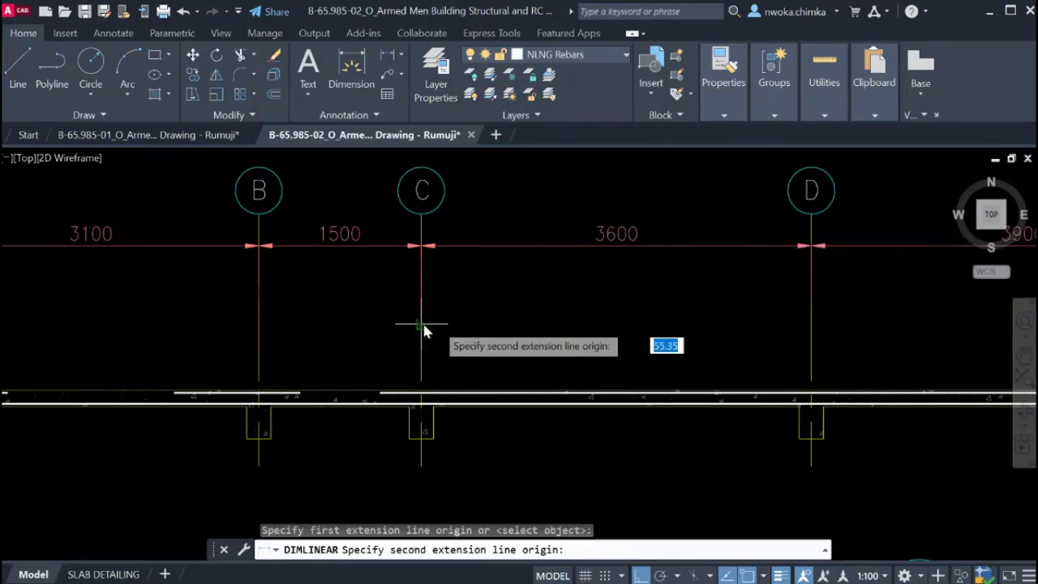
left_click(811, 325)
scroll(690, 316, "up", 2)
scroll(691, 322, "down", 4)
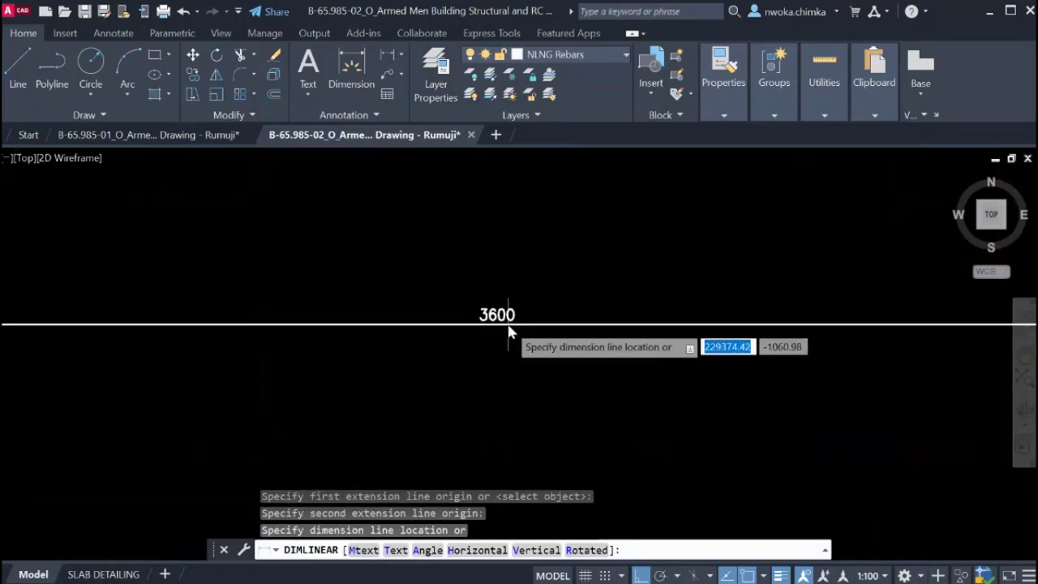
key("Escape")
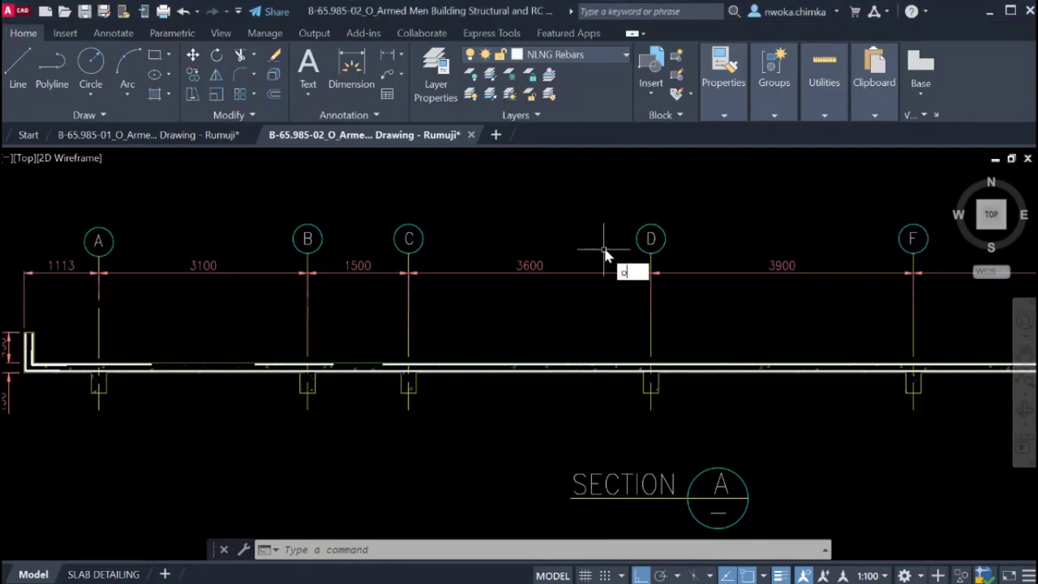
Offset gridlines C and D by 900 mm into the span between them.
key("Return")
key("Return")
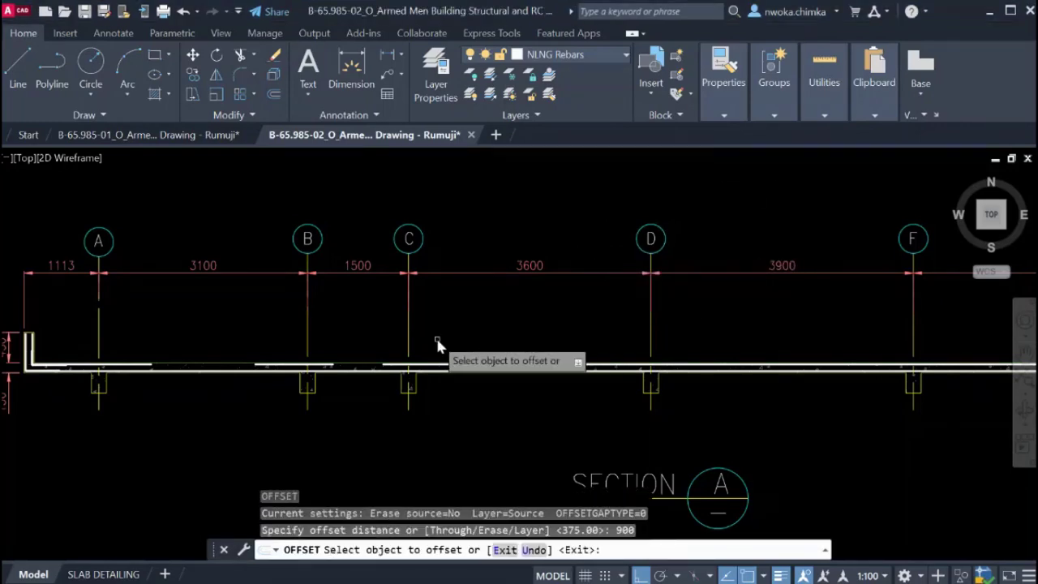
left_click(408, 340)
left_click(513, 343)
left_click(650, 339)
left_click(551, 334)
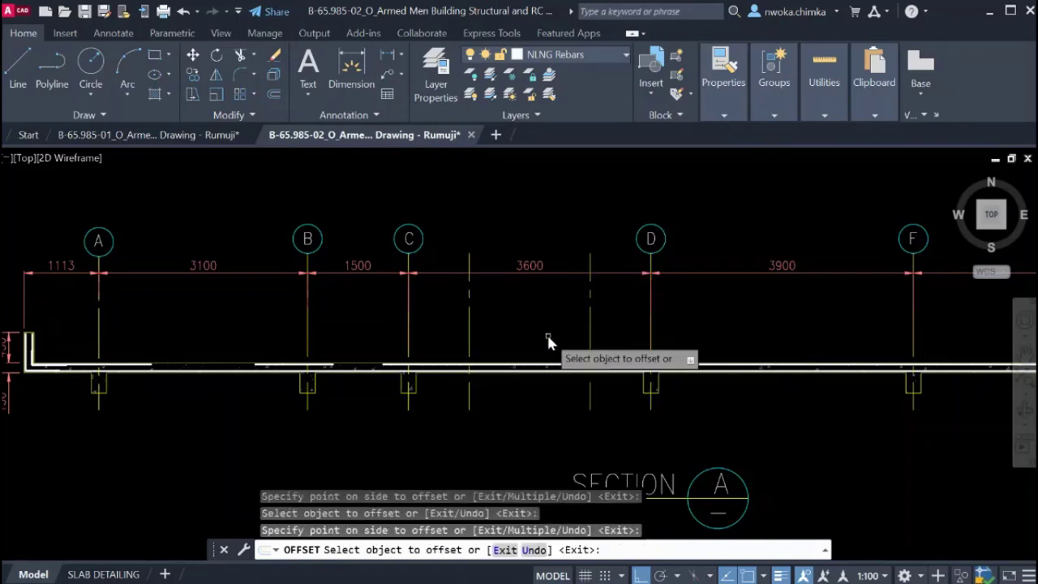
key("Escape")
Trim the upper slab bar between the two offset lines in the C–D span.
scroll(556, 357, "up", 2)
left_click(660, 319)
left_click(417, 322)
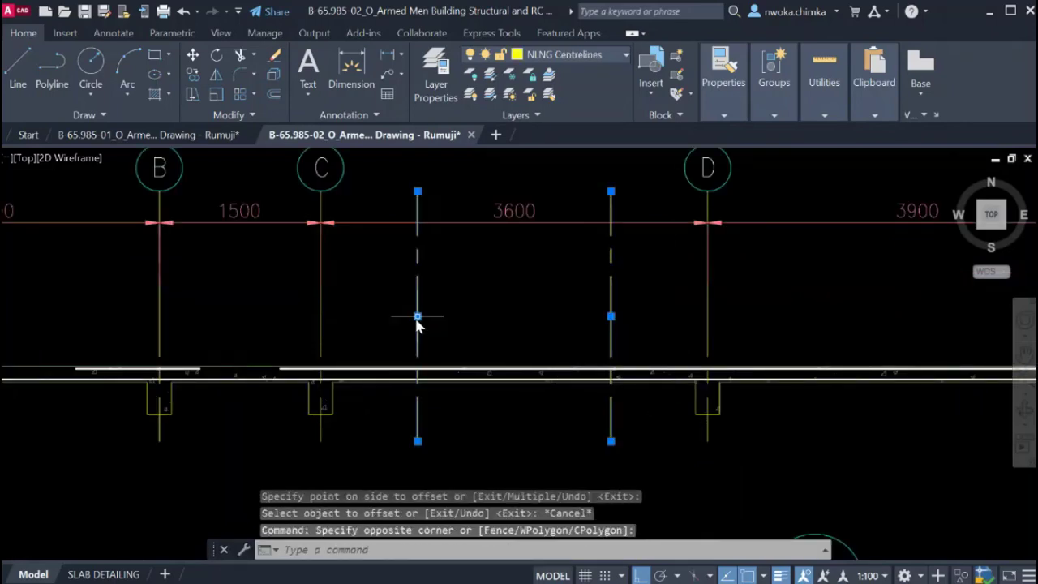
key("Return")
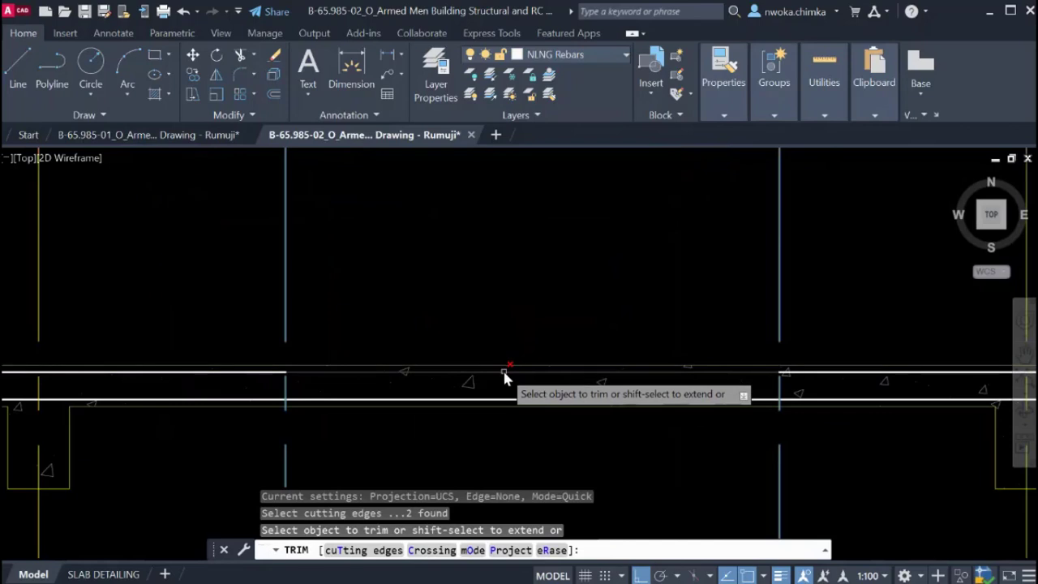
left_click(503, 370)
key("Escape")
Erase the two offset construction lines between gridlines C and D.
scroll(640, 324, "down", 4)
left_click(688, 277)
left_click(424, 310)
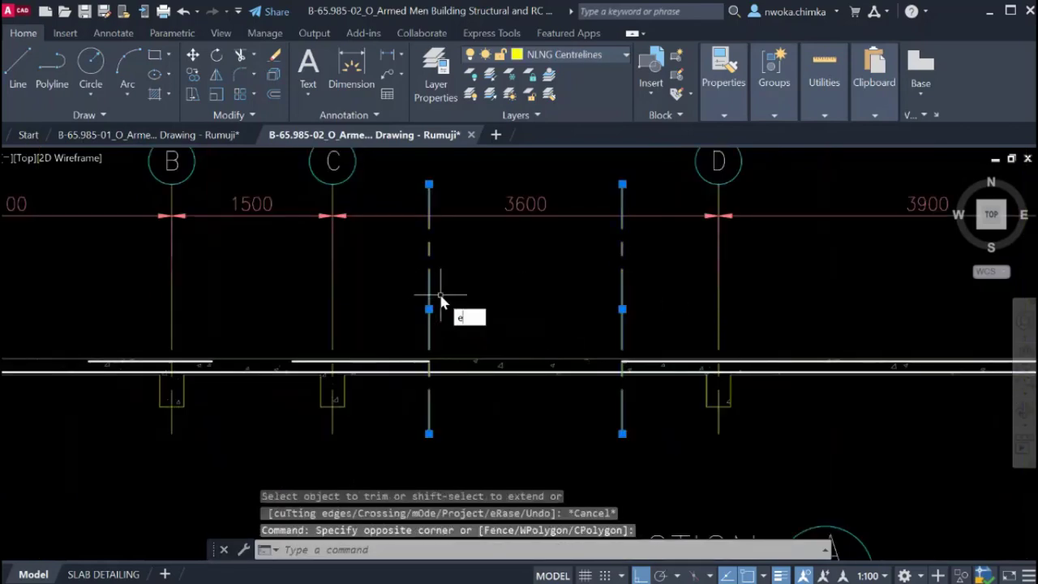
type("e")
key("Return")
Measure the span between gridlines D and F in Section A without placing a dimension.
scroll(481, 344, "down", 2)
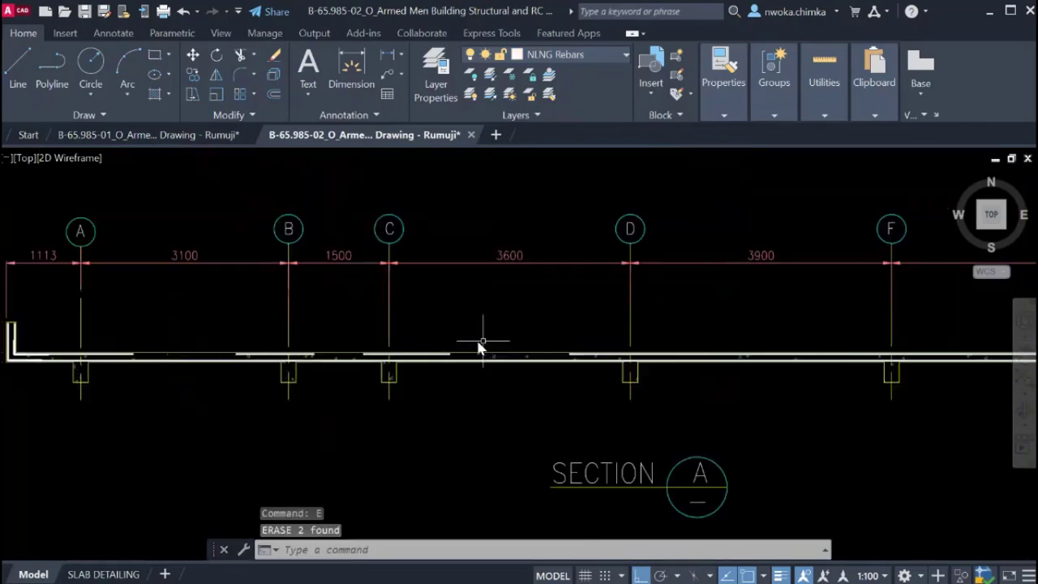
middle_click_drag(592, 344, 505, 343)
scroll(607, 317, "up", 2)
middle_click_drag(607, 317, 487, 317)
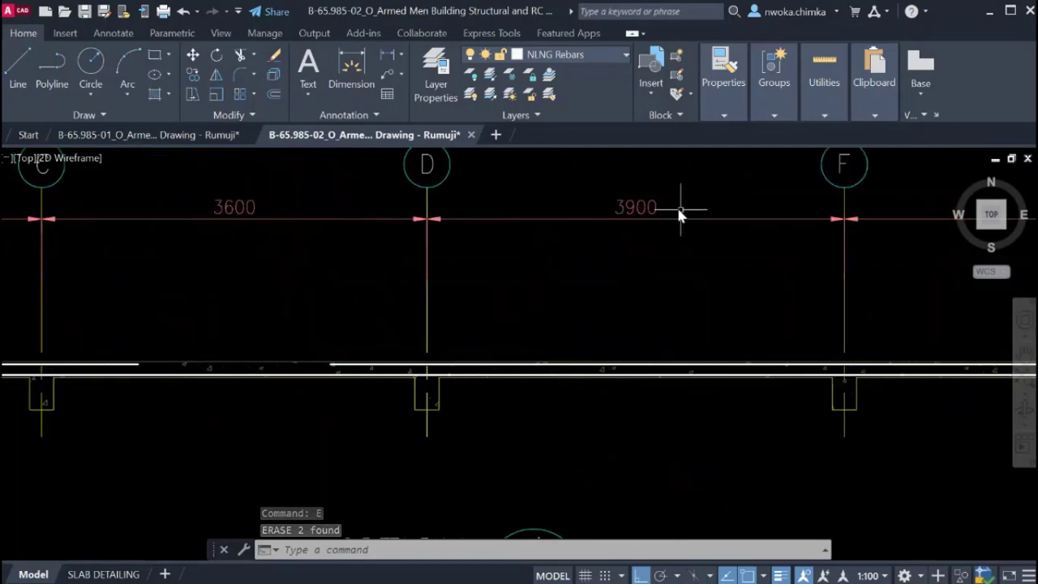
middle_click_drag(616, 224, 579, 245)
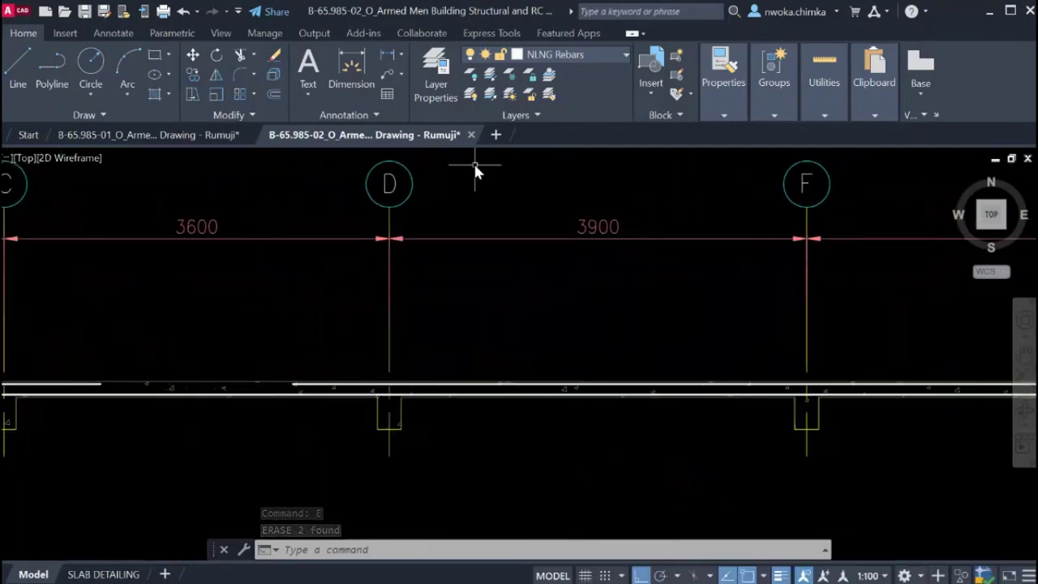
left_click(393, 57)
left_click(391, 306)
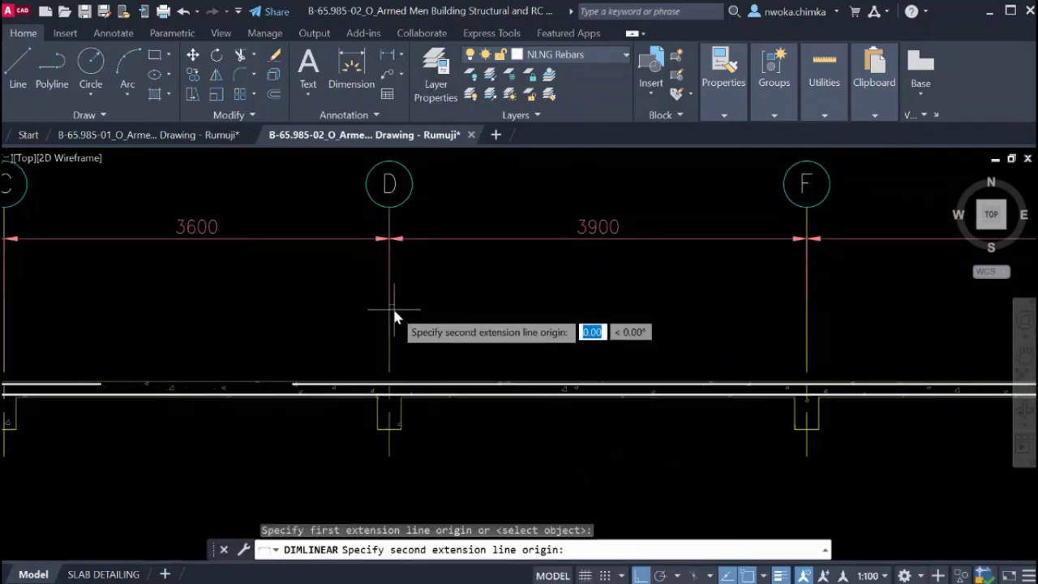
left_click(807, 306)
scroll(598, 301, "up", 3)
scroll(603, 308, "down", 5)
key("Escape")
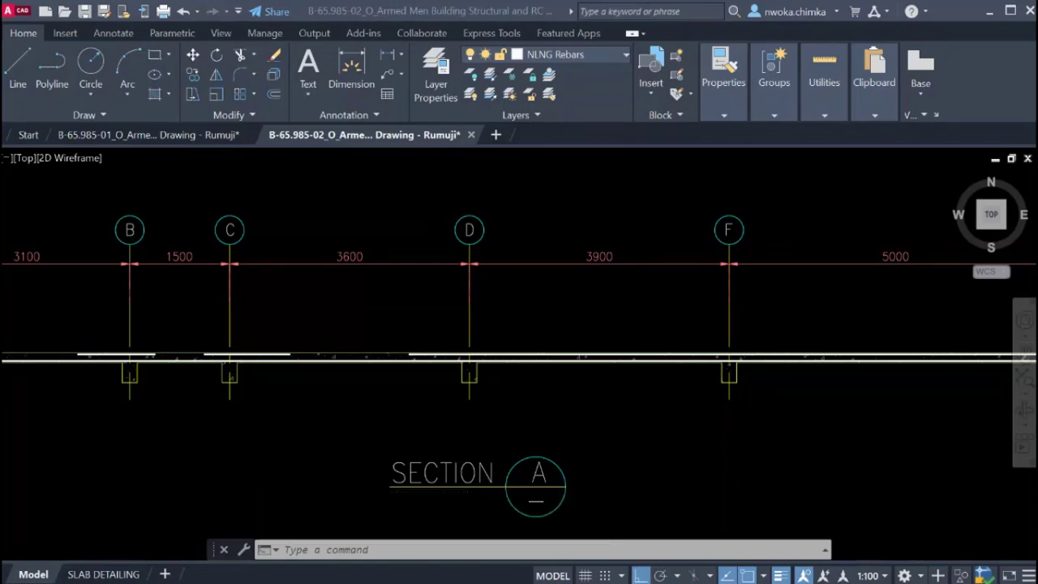
Offset gridlines D and F by 975 mm into the span between them.
scroll(500, 320, "down", 2)
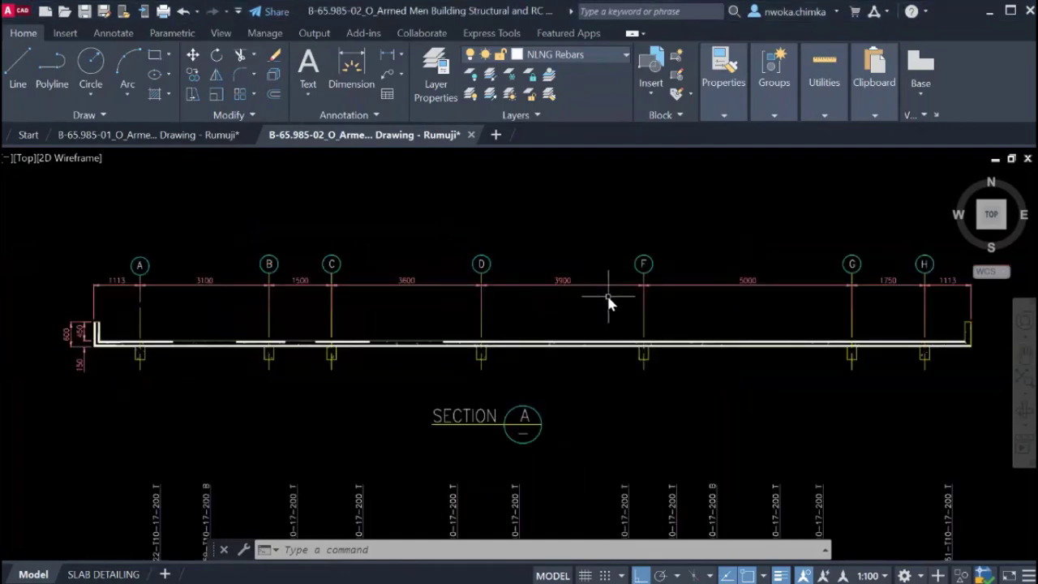
type("o")
key("Return")
type("975")
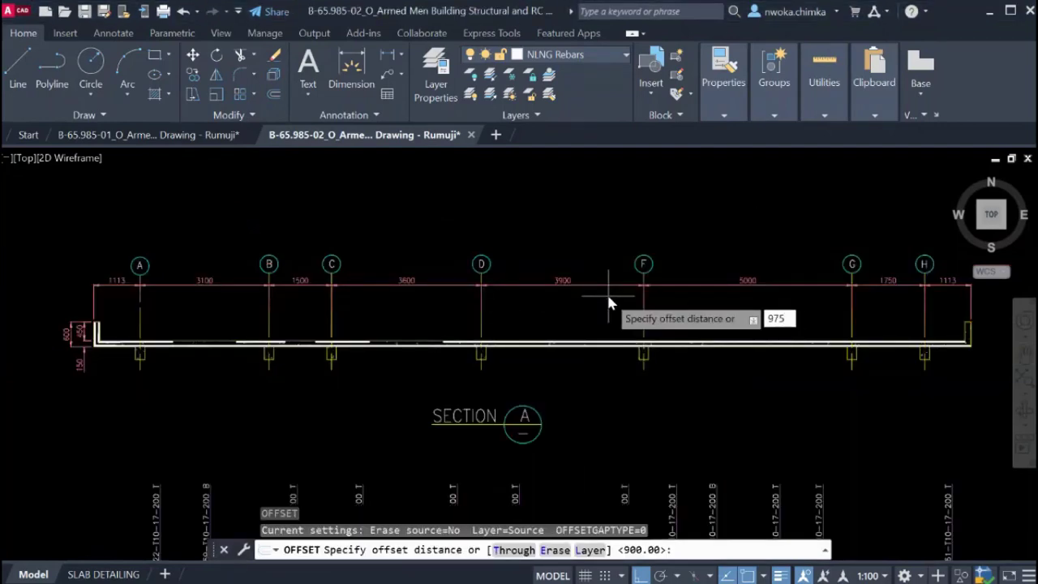
key("Return")
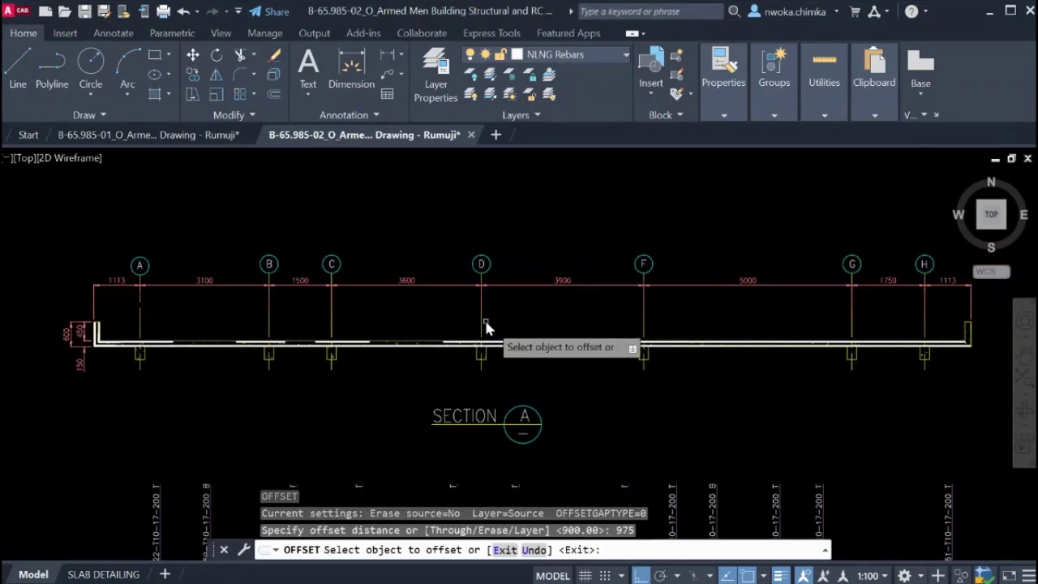
left_click(484, 328)
left_click(532, 335)
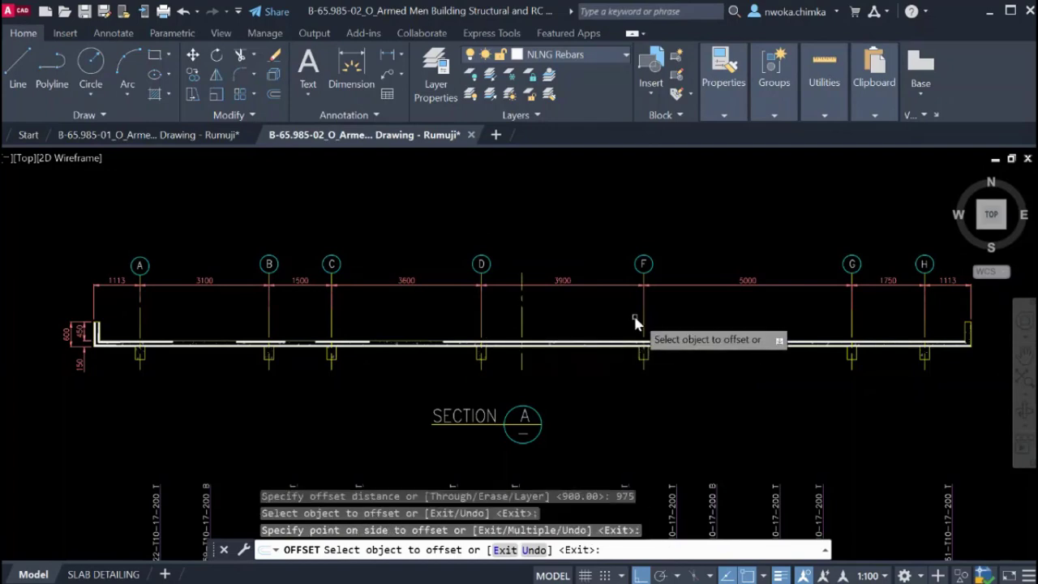
left_click(641, 329)
left_click(605, 334)
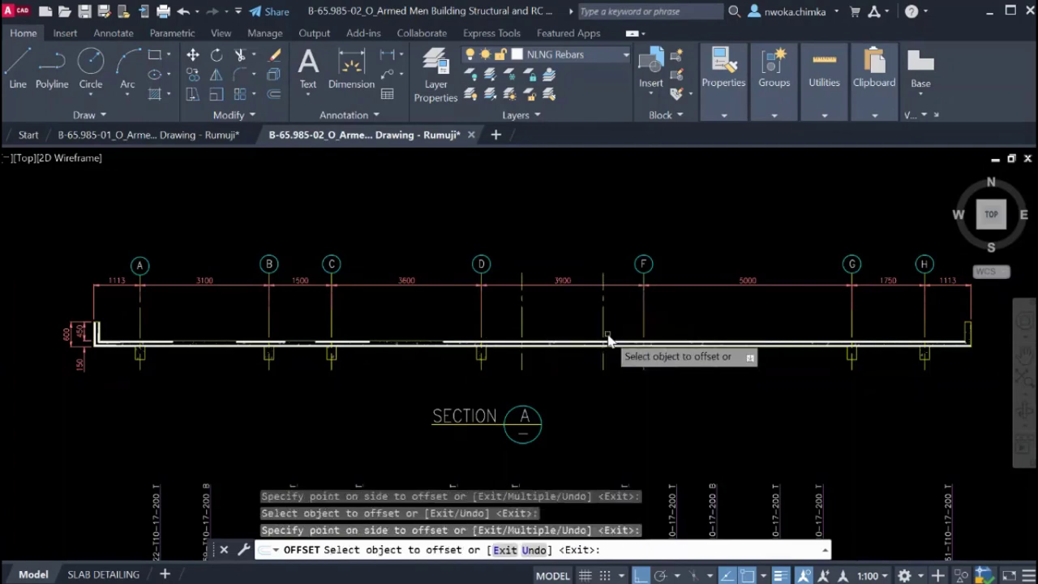
scroll(606, 329, "up", 4)
key("Escape")
Trim the upper slab bar between the two offset lines in the D–F span.
left_click(613, 302)
left_click(384, 297)
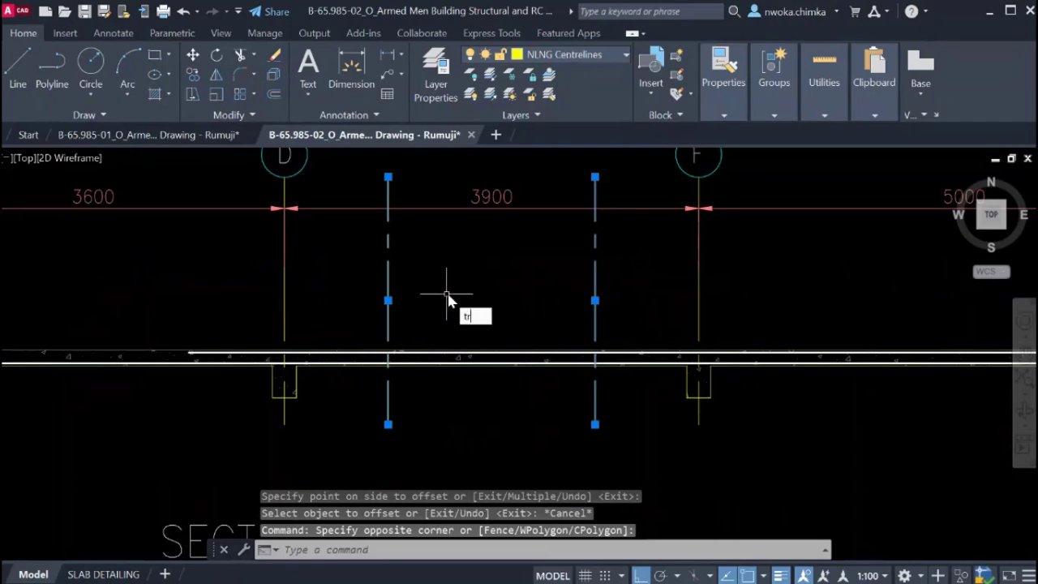
type("tr")
key("Return")
left_click(484, 348)
key("Escape")
Erase the two offset construction lines between gridlines D and F.
left_click(611, 305)
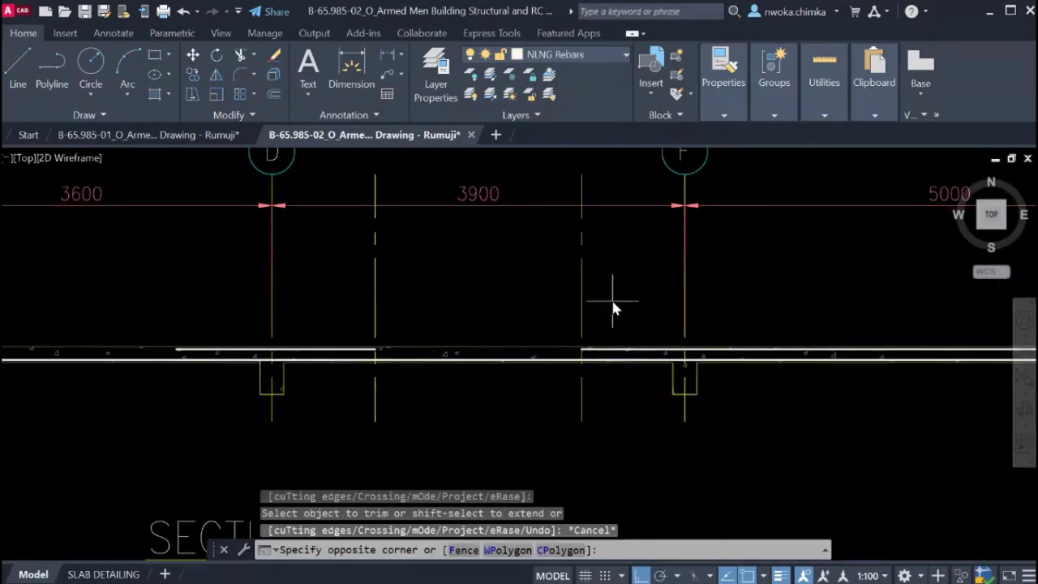
left_click(331, 305)
type("e")
key("Return")
Measure the span between gridlines F and G in Section A without placing a dimension.
scroll(366, 313, "down", 4)
scroll(398, 324, "up", 3)
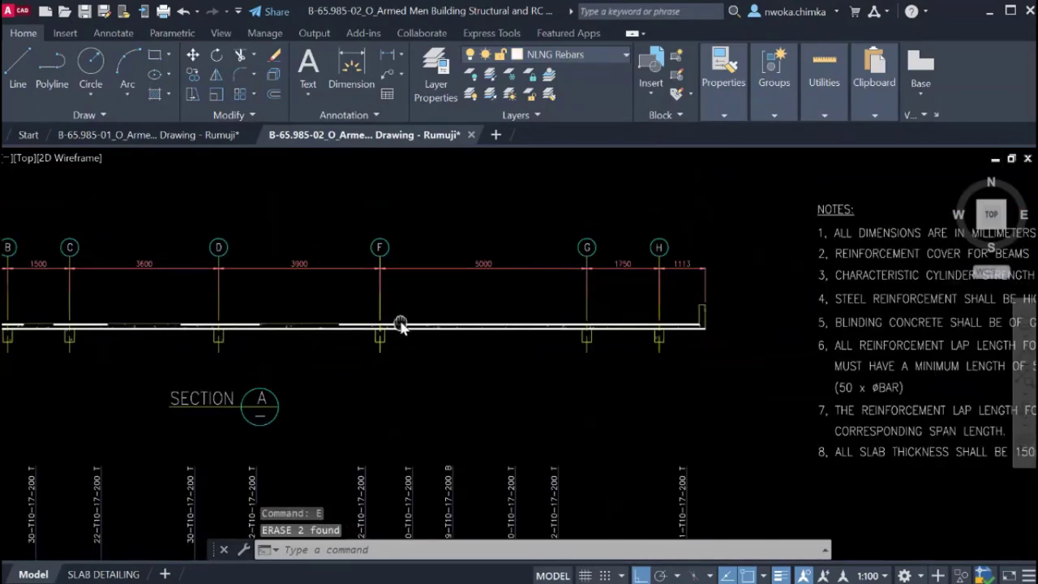
scroll(500, 251, "up", 2)
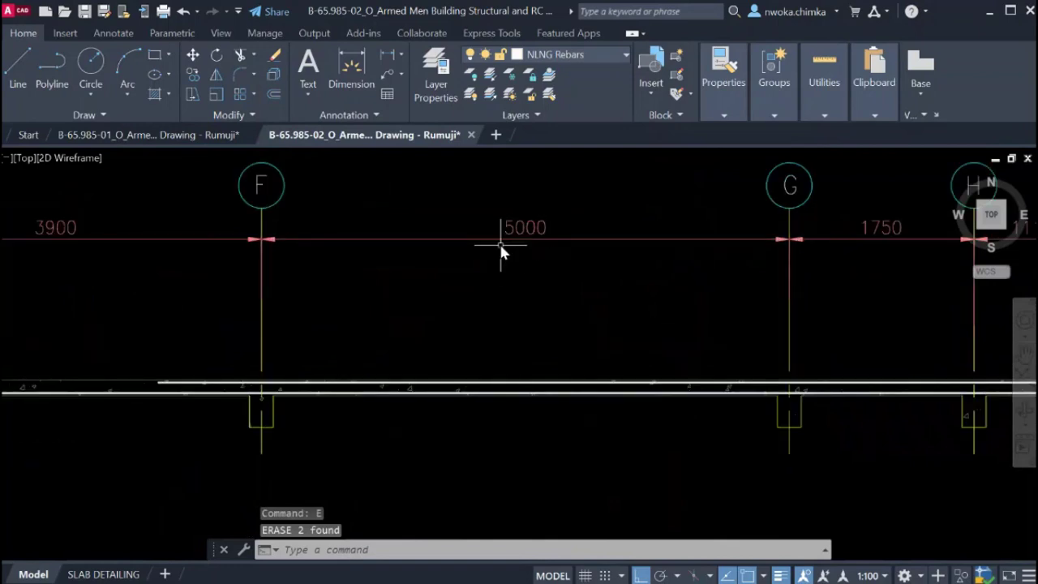
left_click(389, 57)
left_click(262, 322)
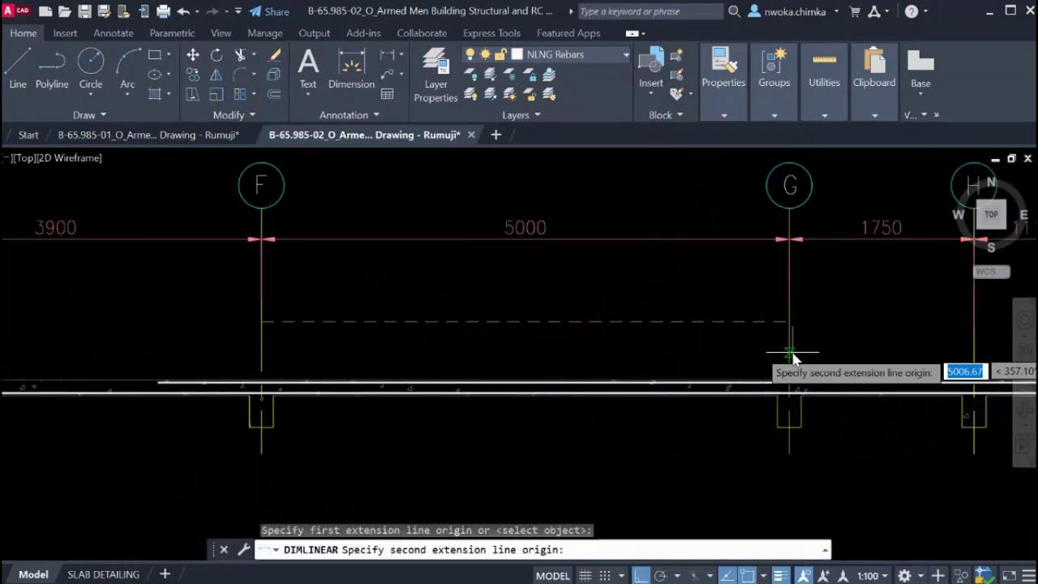
left_click(789, 322)
scroll(531, 325, "up", 3)
scroll(535, 305, "down", 1)
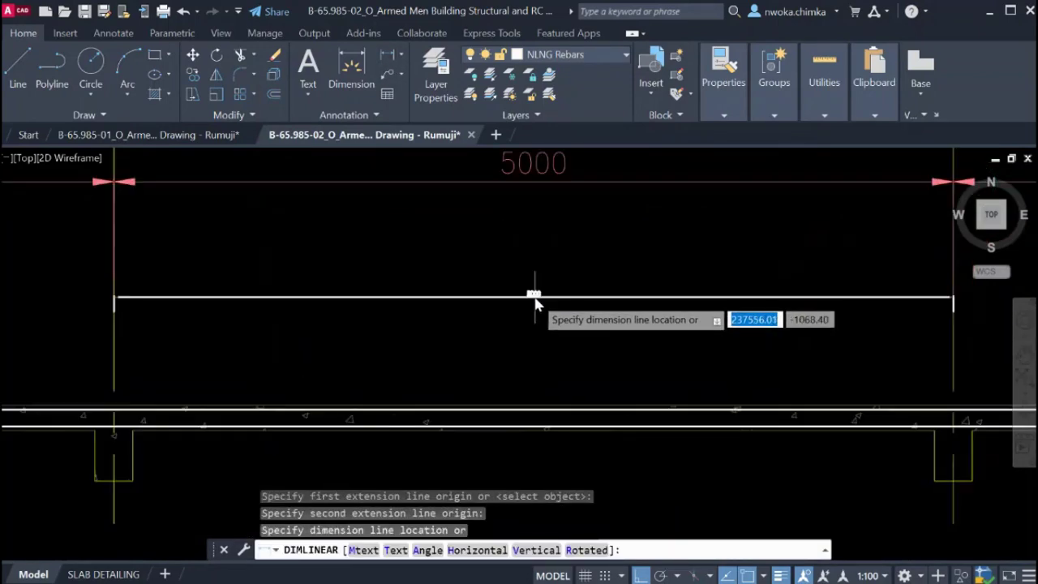
key("Escape")
key("alt+Tab")
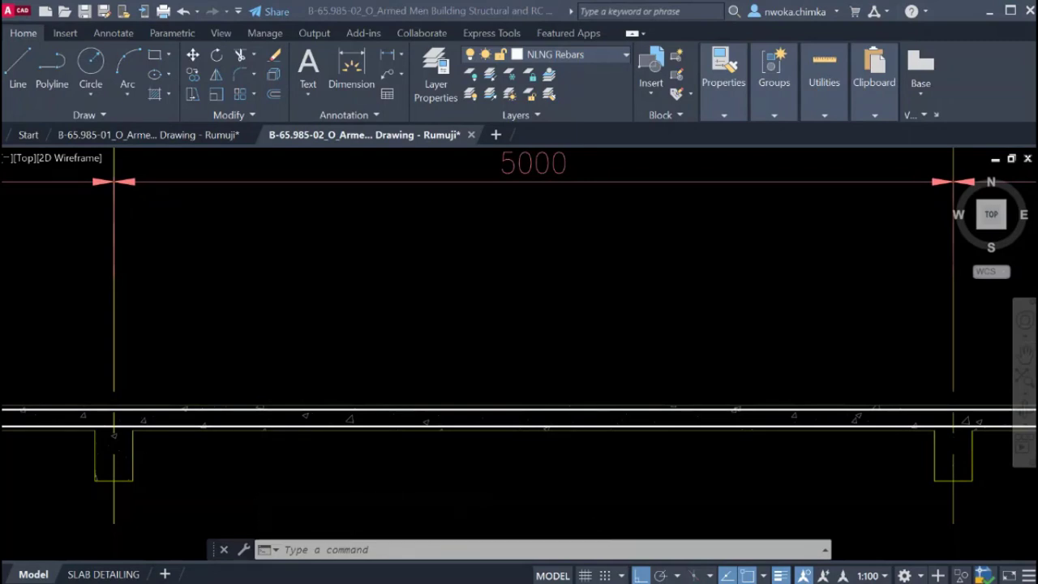
Offset gridlines F and G by 1250 mm into the span between them.
scroll(596, 311, "down", 2)
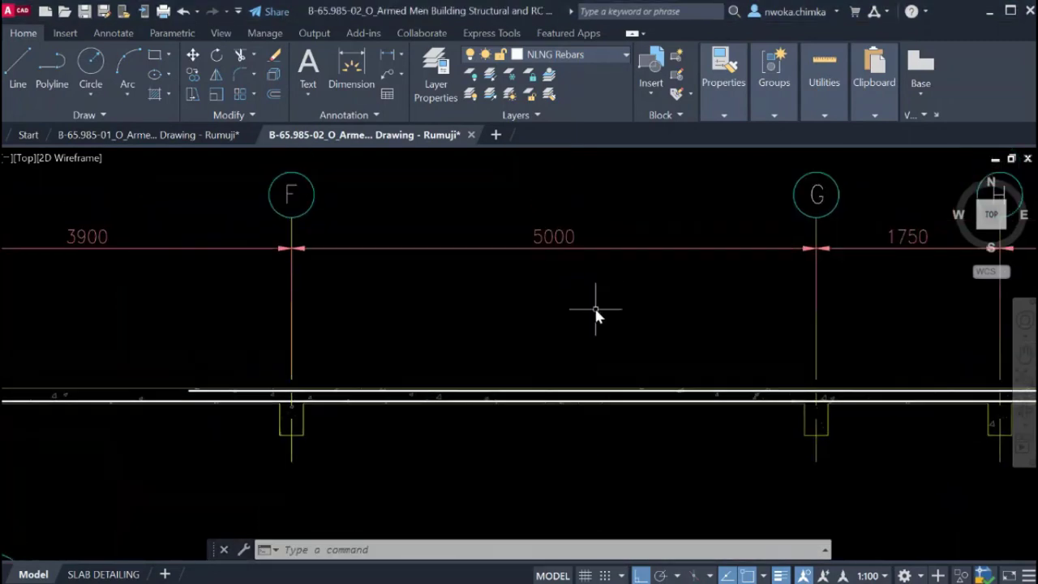
key("Return")
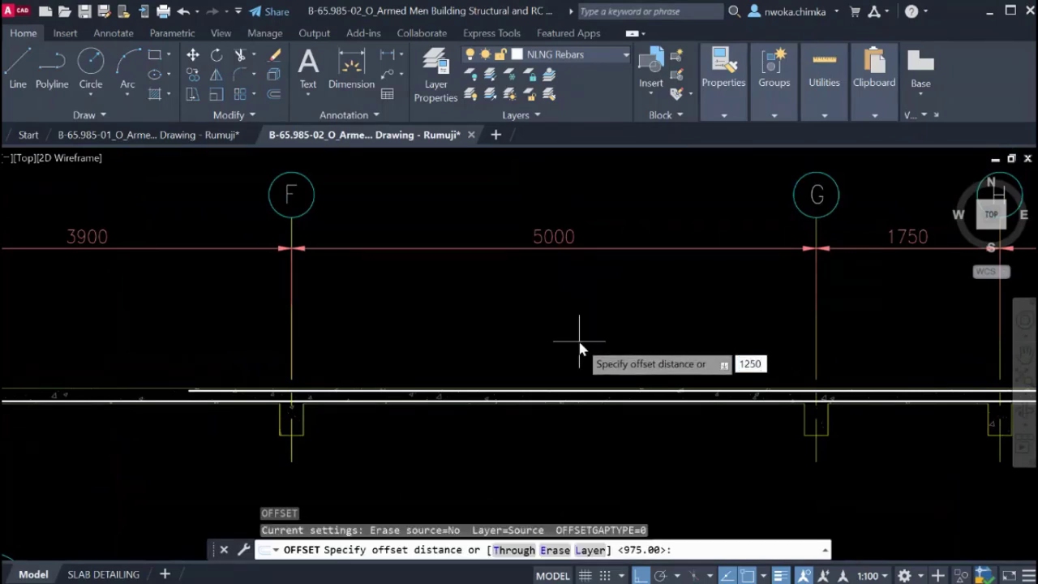
type("1250")
key("Return")
left_click(291, 347)
left_click(786, 344)
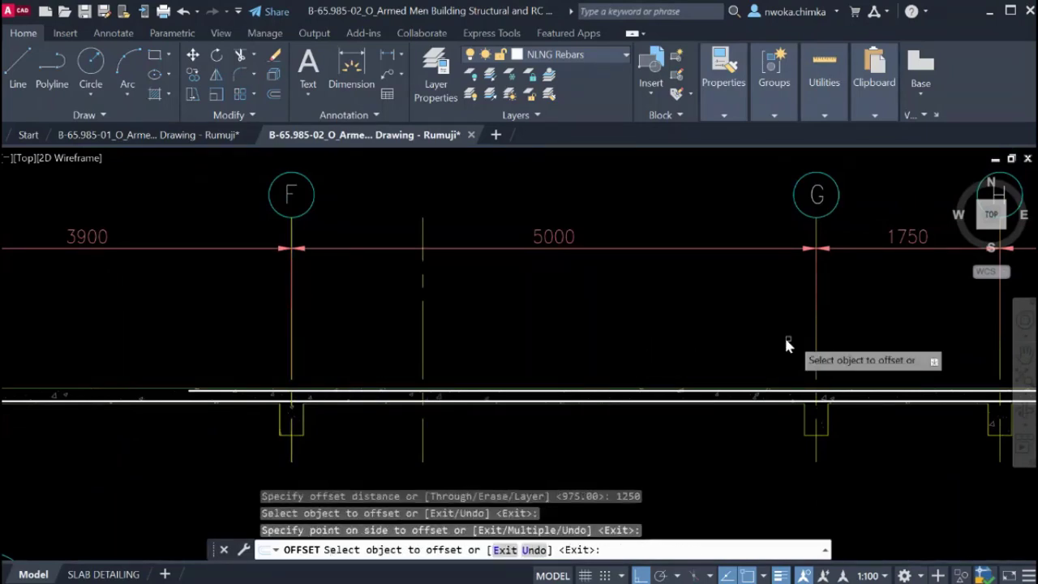
left_click(815, 328)
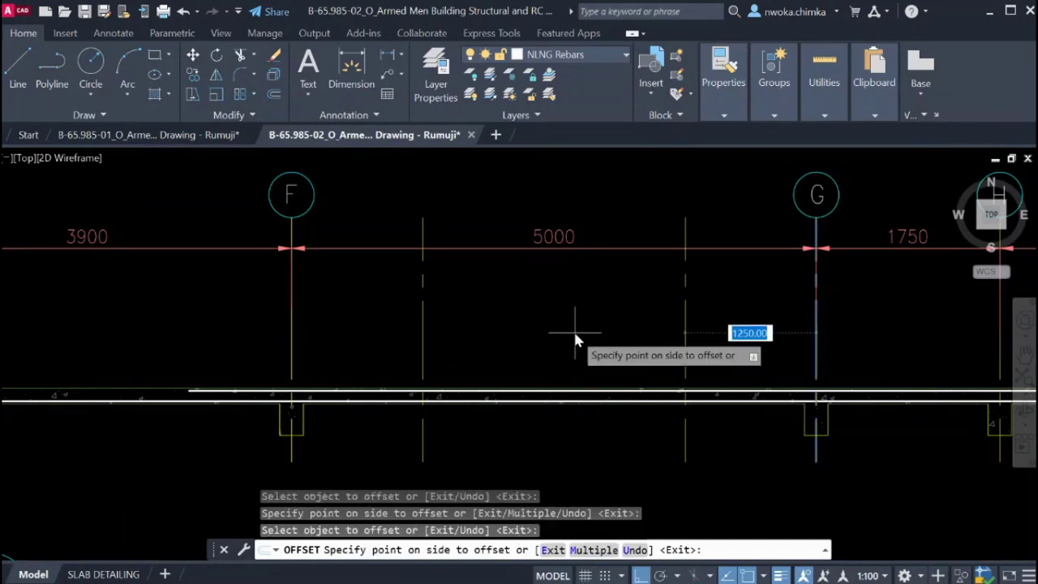
left_click(573, 329)
key("Escape")
Trim the upper slab bar between the two offset lines in the F–G span.
left_click(724, 310)
left_click(407, 318)
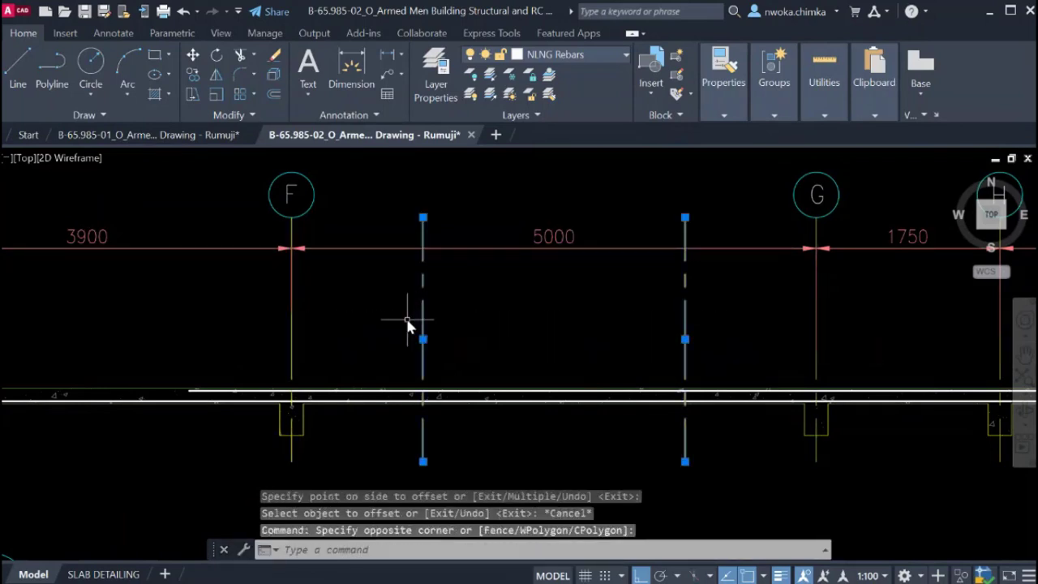
type("tr")
key("Return")
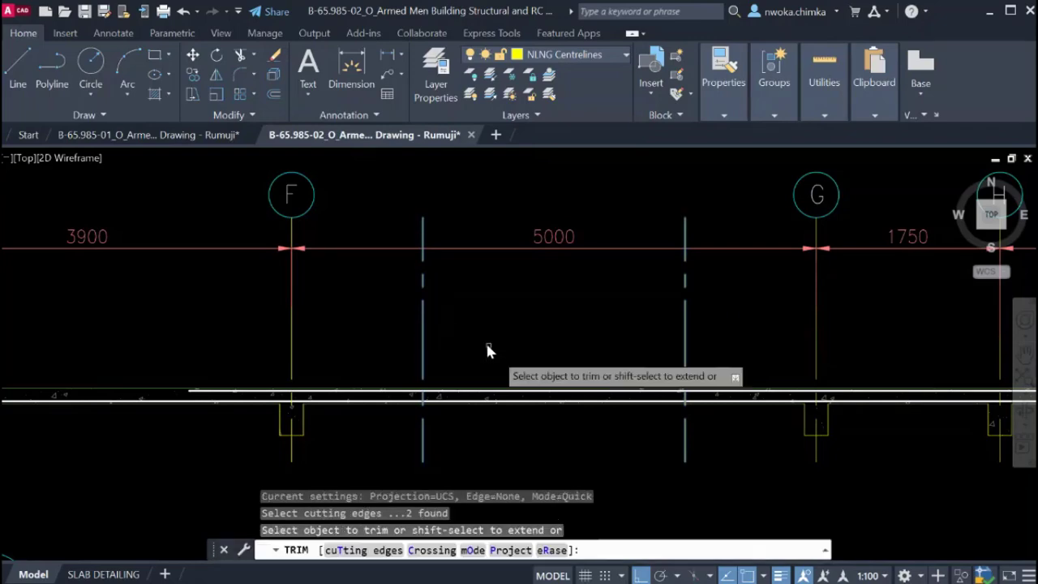
scroll(486, 350, "up", 2)
key("Escape")
scroll(814, 315, "down", 2)
Erase the two offset construction lines between gridlines F and G.
left_click(816, 317)
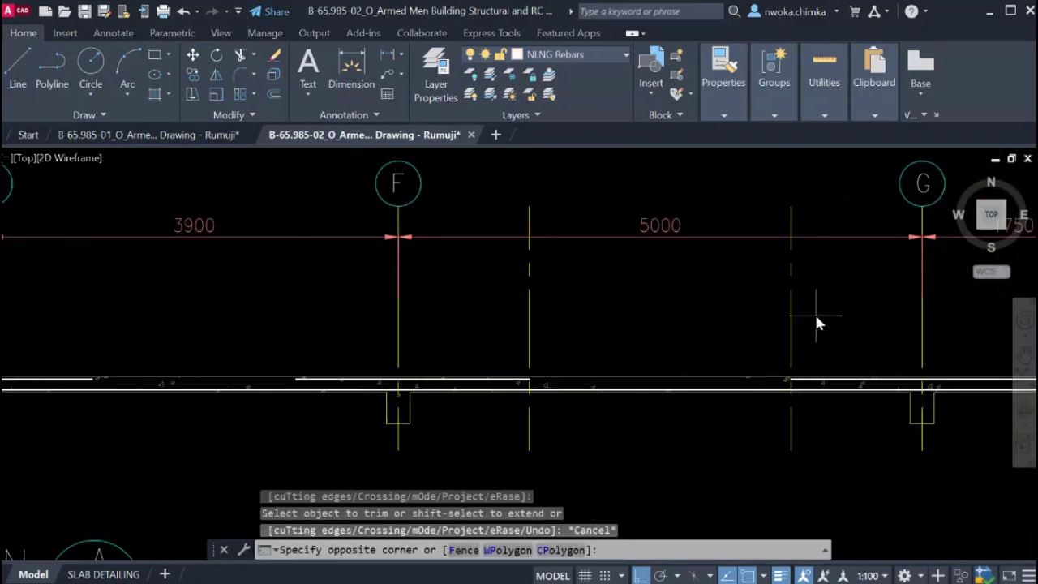
left_click(529, 323)
type("e")
key("Return")
Measure the span between gridlines G and H in Section A without placing a dimension.
scroll(527, 324, "down", 2)
middle_click_drag(764, 348, 513, 318)
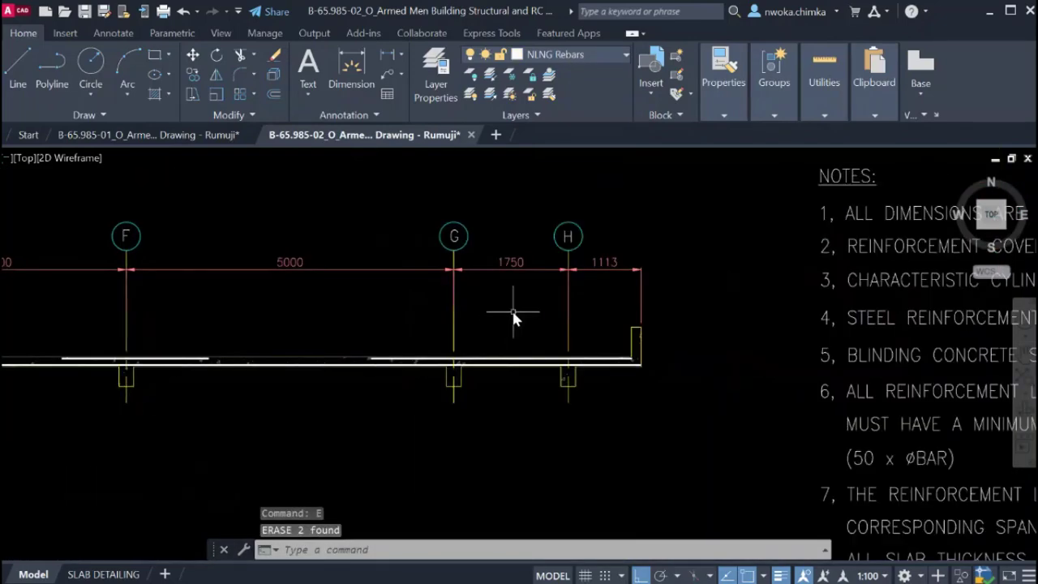
scroll(512, 316, "up", 2)
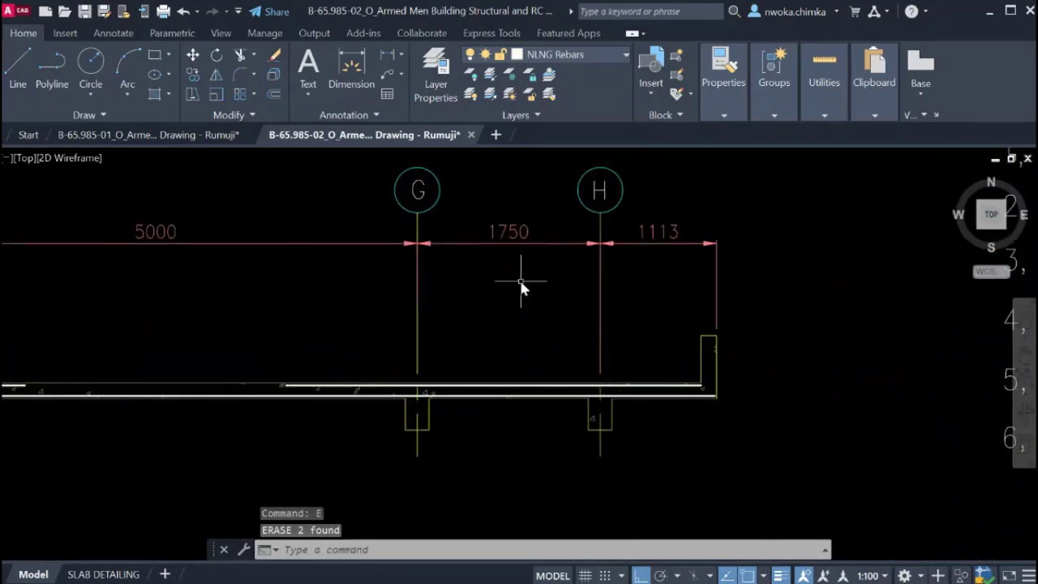
left_click(389, 55)
left_click(417, 312)
left_click(600, 326)
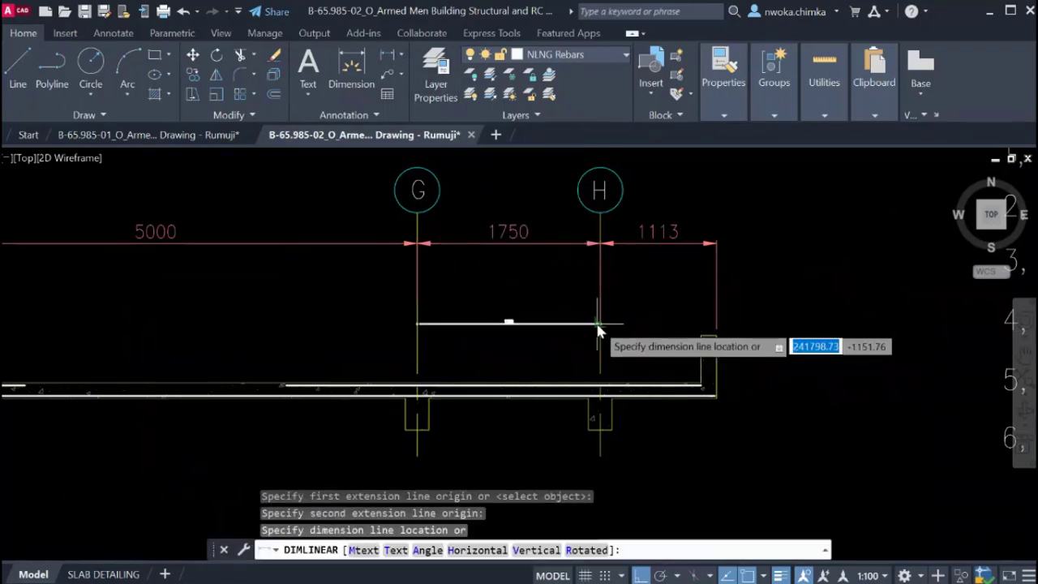
scroll(515, 324, "up", 5)
key("Escape")
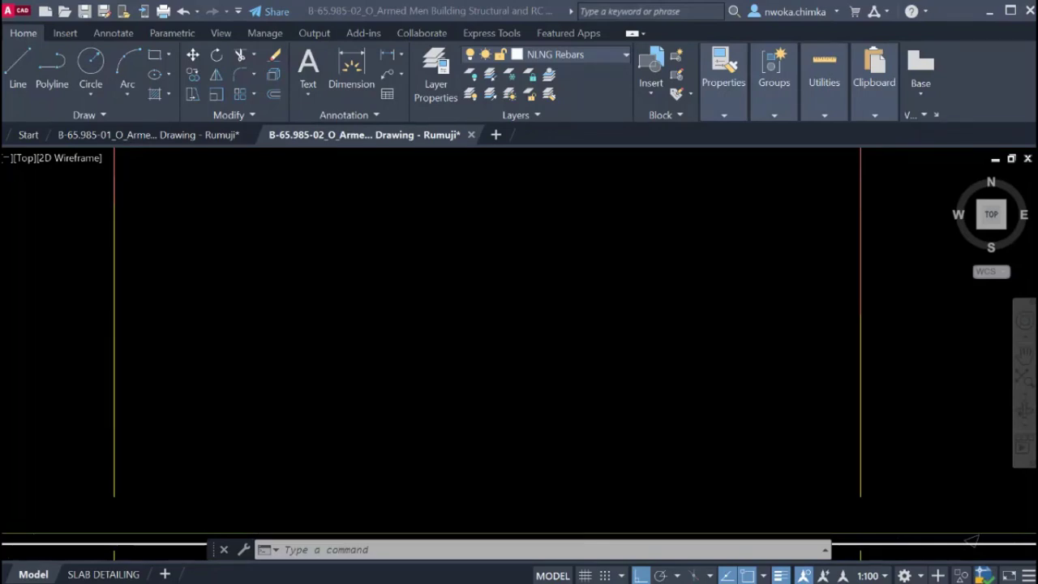
Offset gridlines G and H by 437.5 mm into the span between them.
type("o")
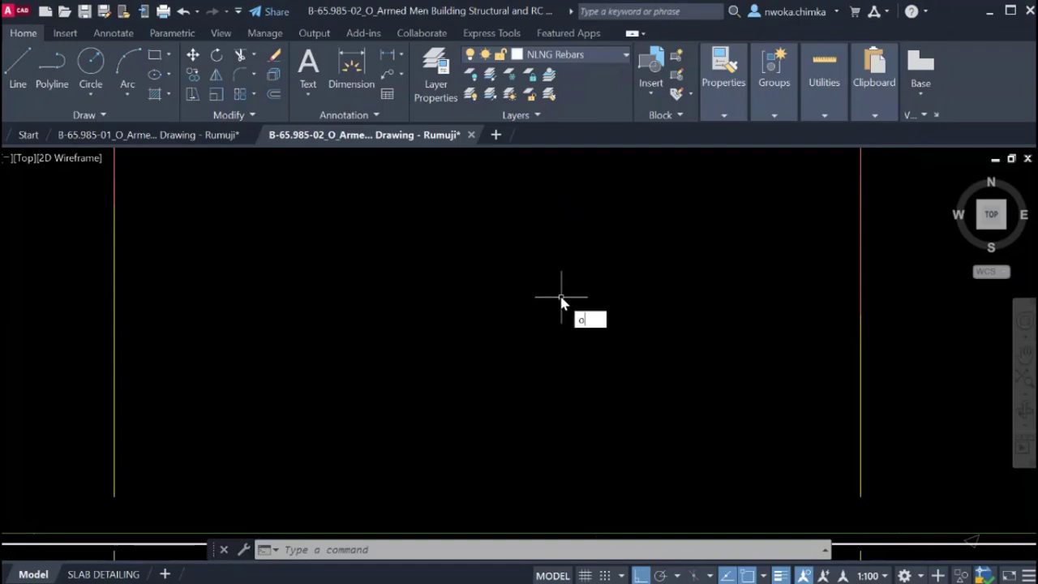
key("Return")
key("BackSpace")
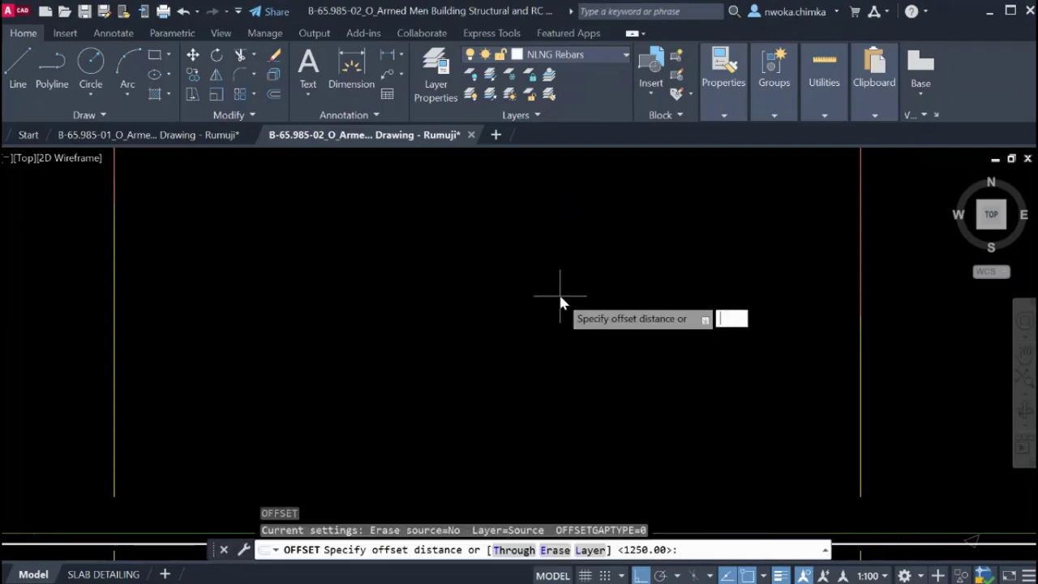
key("Return")
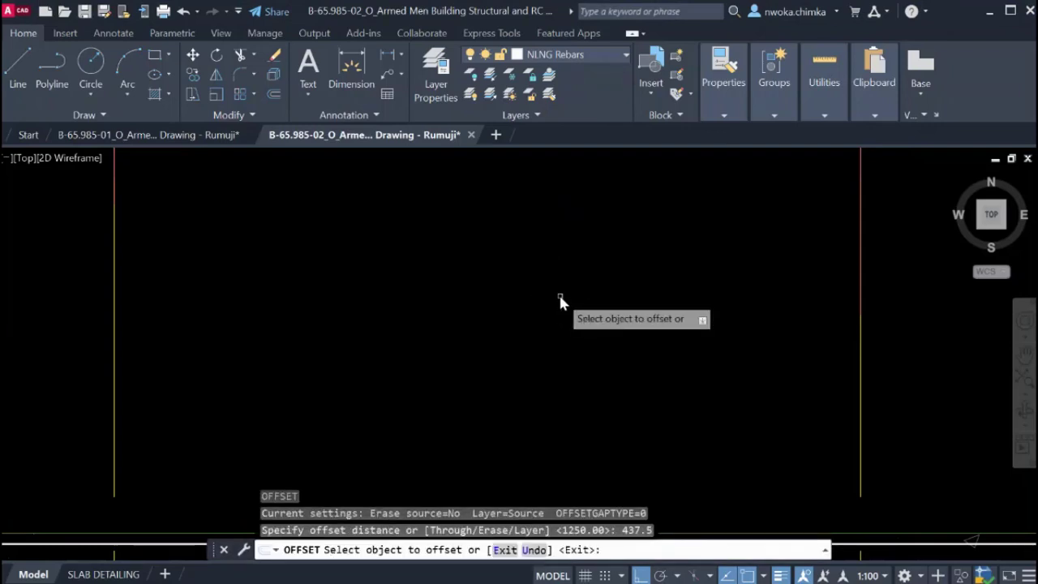
left_click(115, 335)
left_click(403, 358)
scroll(532, 352, "down", 2)
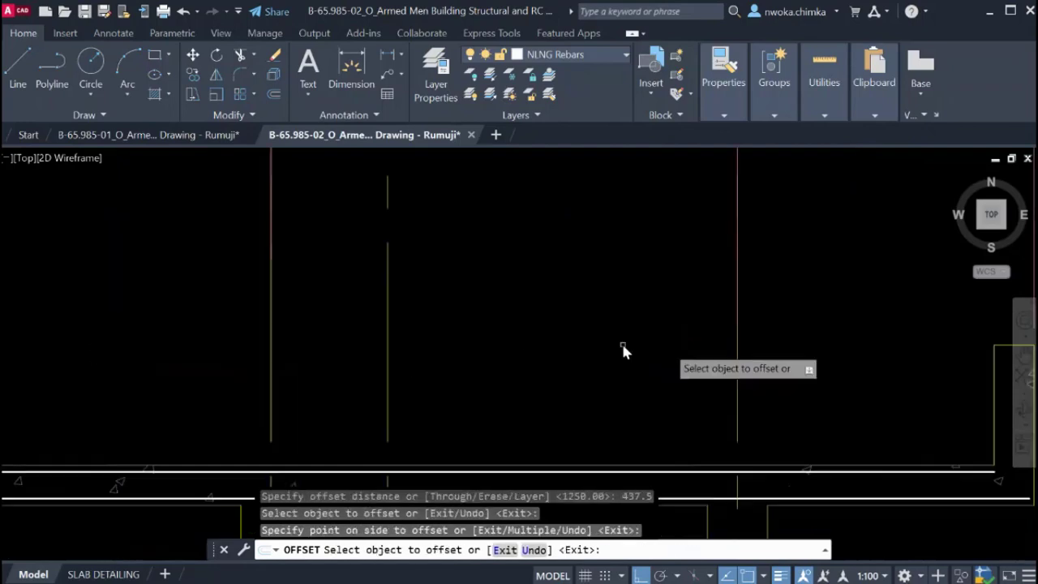
left_click(734, 361)
left_click(579, 359)
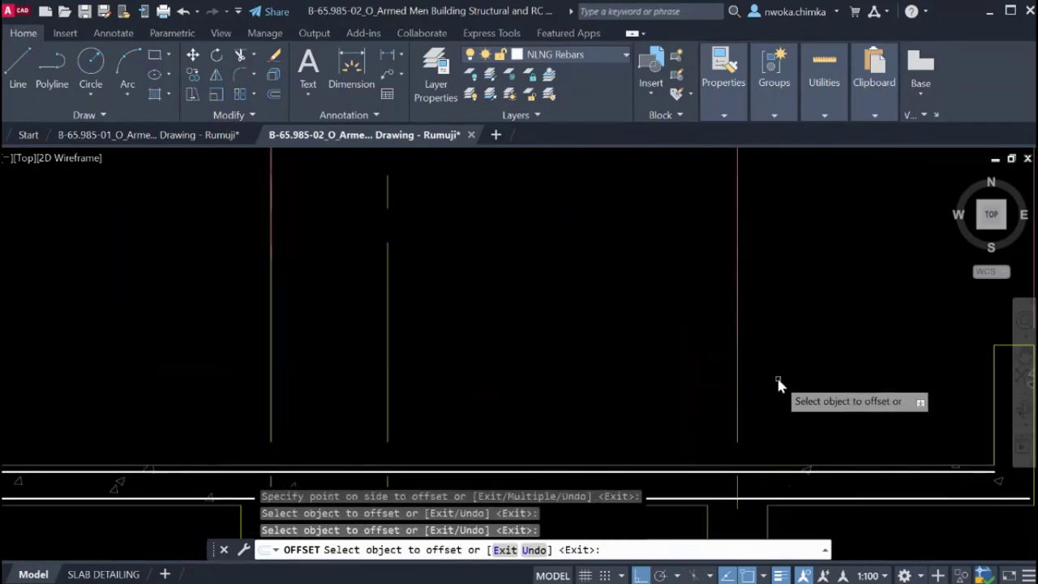
left_click(736, 389)
left_click(572, 383)
scroll(657, 256, "down", 4)
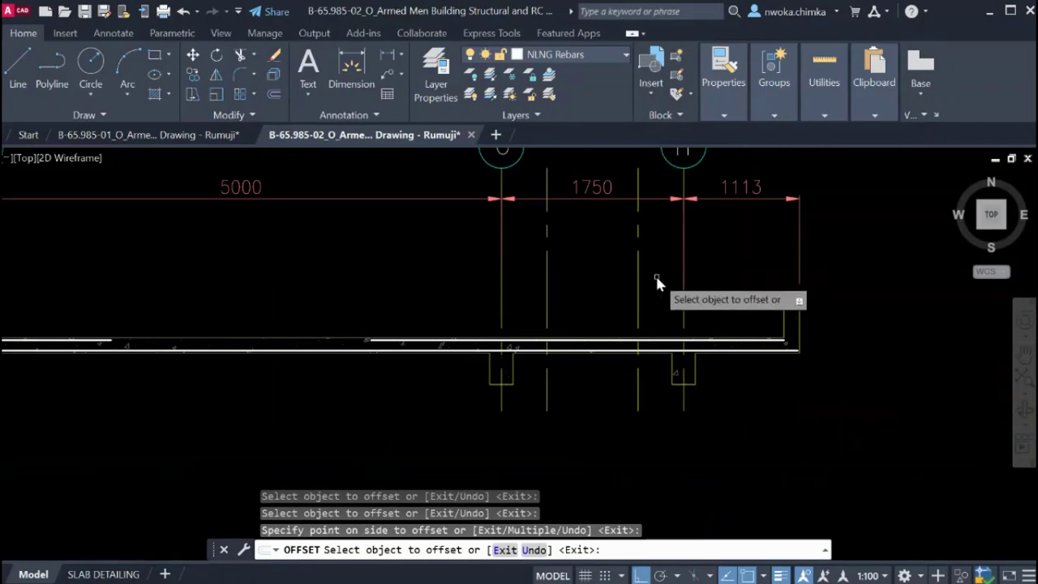
key("Escape")
Trim the upper slab bar between the two offset lines in the G–H span.
left_click(654, 274)
left_click(496, 283)
key("Escape")
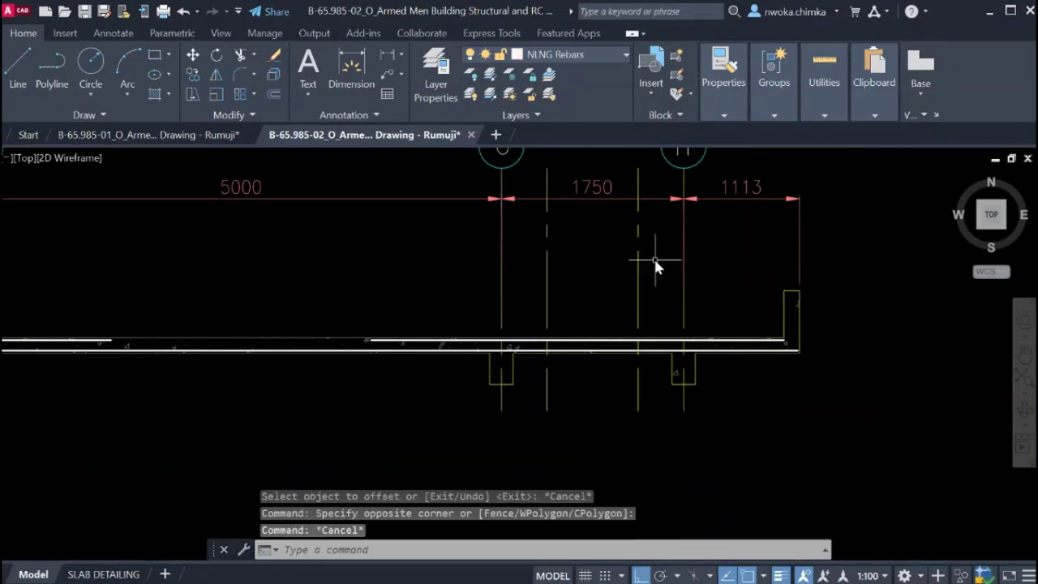
left_click(693, 262)
left_click(545, 284)
type("tr")
key("Return")
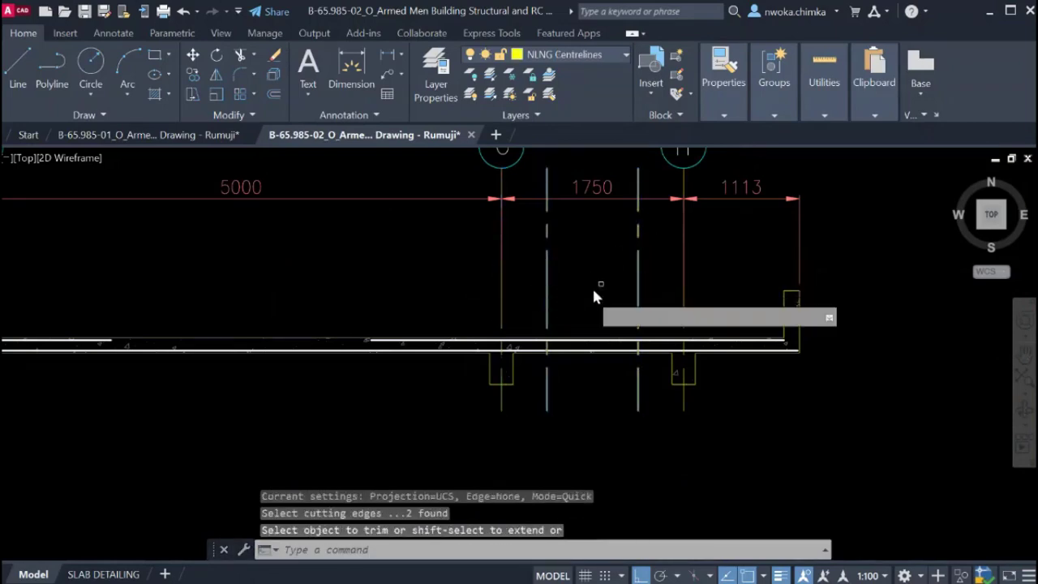
scroll(608, 328, "up", 5)
scroll(614, 332, "down", 4)
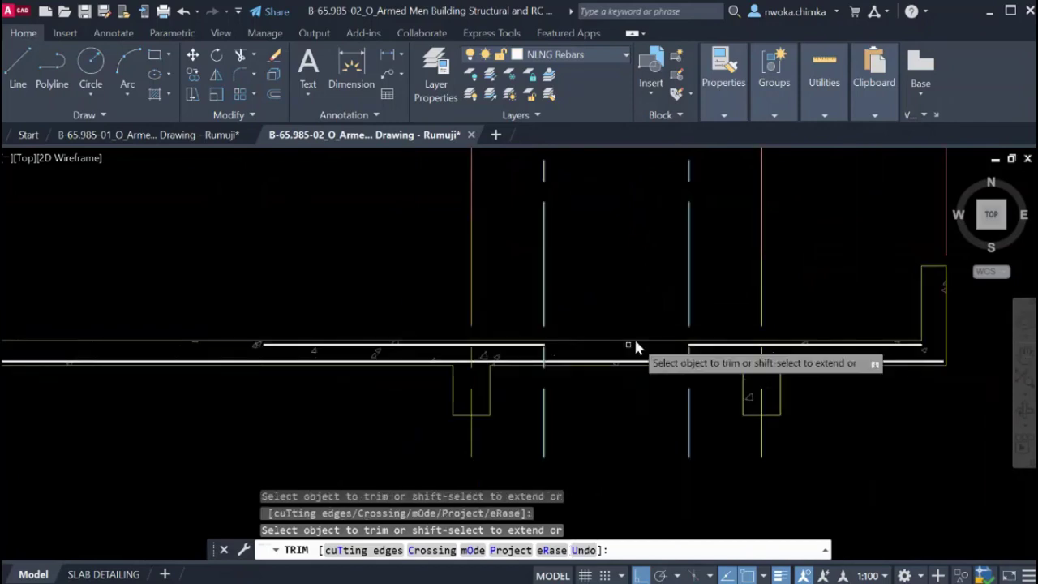
End the trimming and erase the two offset centreline copies that mark the top-bar ends on either side of gridline G's bay.
key("Escape")
left_click(718, 292)
left_click(539, 293)
type("e")
key("Return")
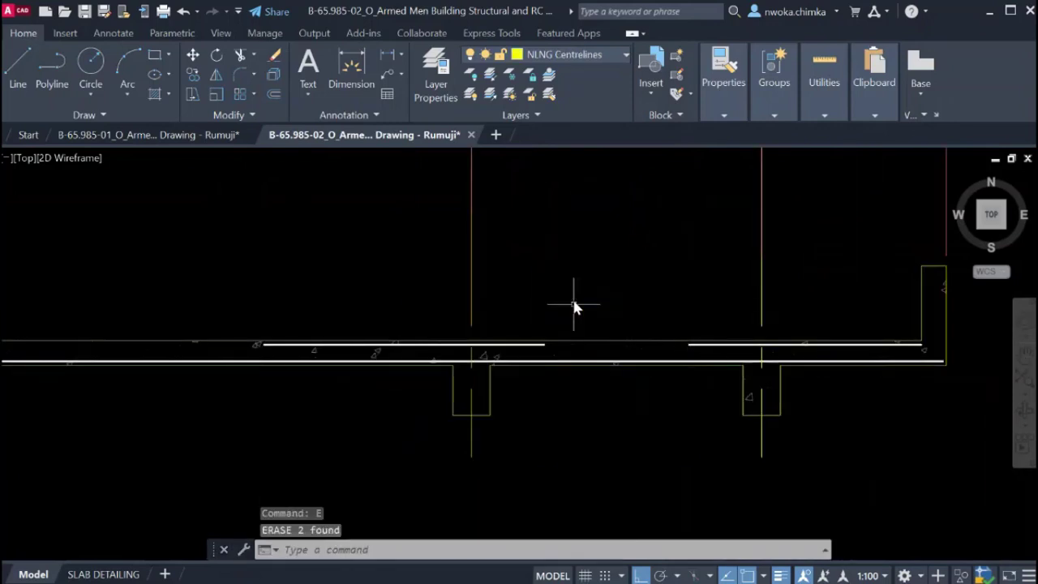
Examine the top and bottom rebars along Section A, from the far upstand back to gridline A.
scroll(798, 359, "down", 3)
scroll(795, 361, "up", 4)
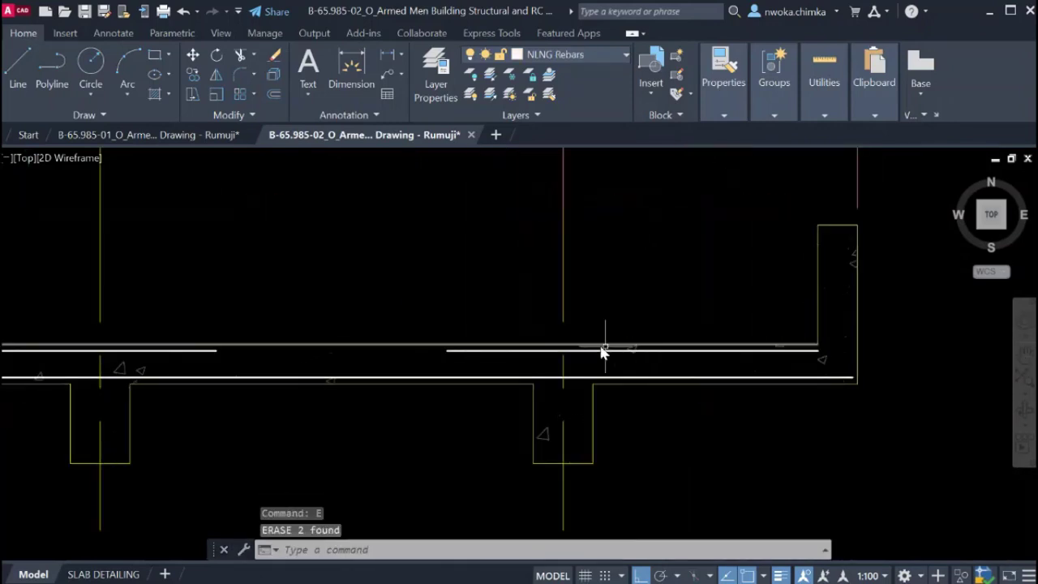
scroll(621, 350, "down", 2)
mouse_move(629, 350)
middle_mouse_down()
mouse_move(628, 389)
mouse_move(613, 391)
middle_mouse_up()
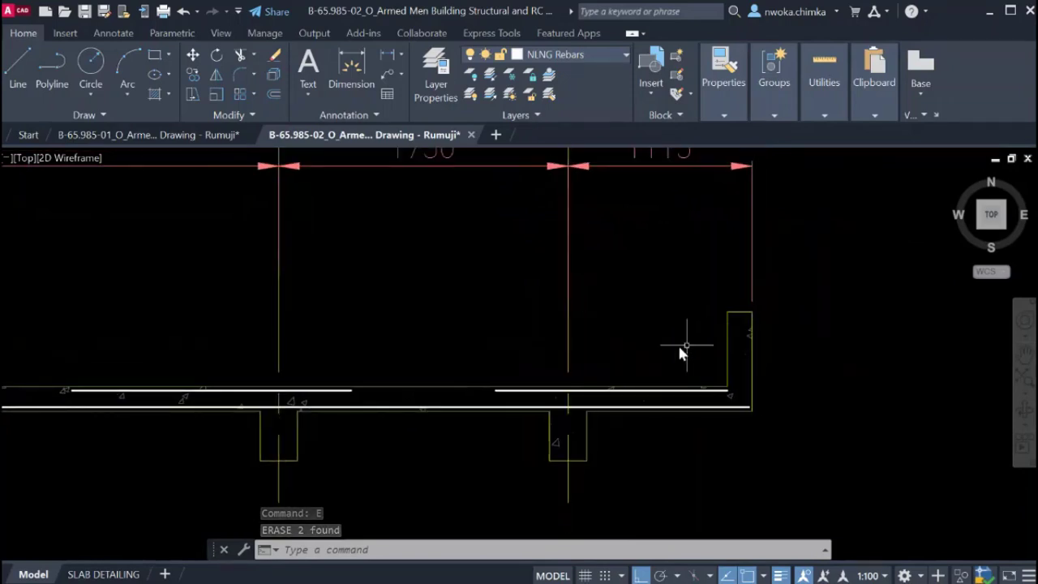
scroll(681, 350, "down", 2)
scroll(717, 353, "up", 3)
scroll(751, 414, "up", 2)
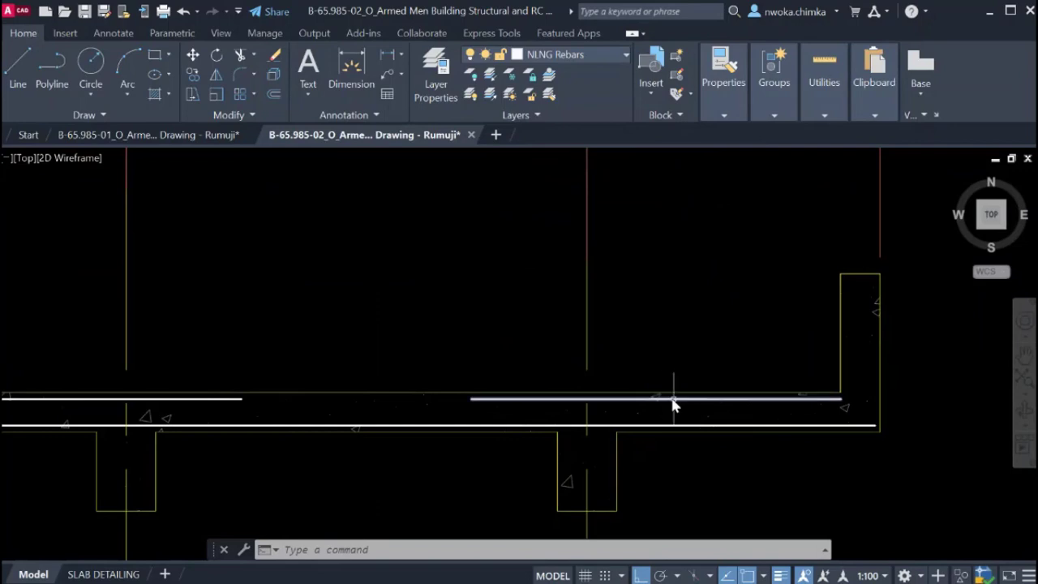
scroll(826, 335, "down", 4)
middle_click_drag(531, 354, 915, 335)
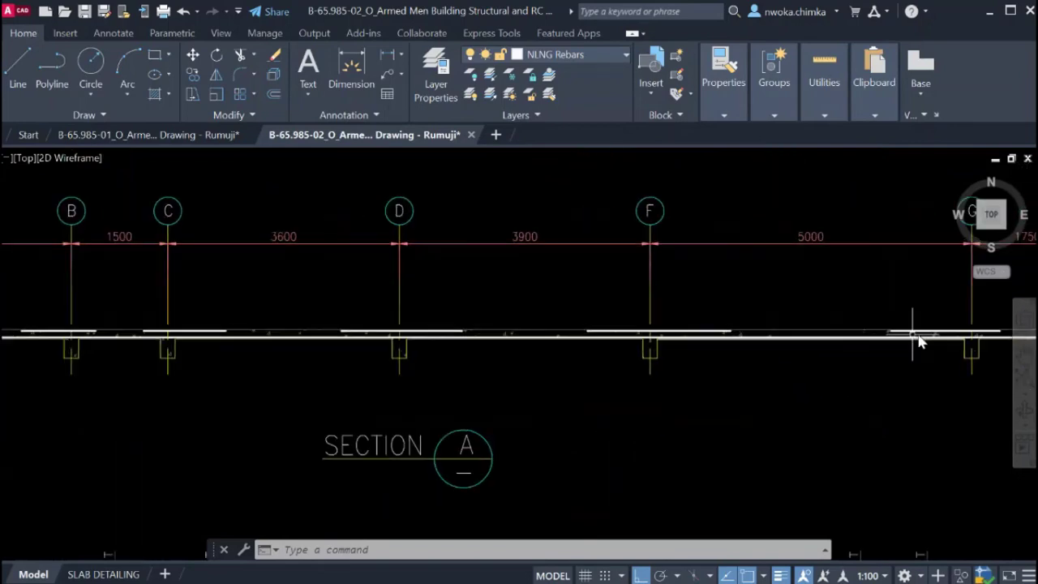
middle_click_drag(369, 355, 680, 349)
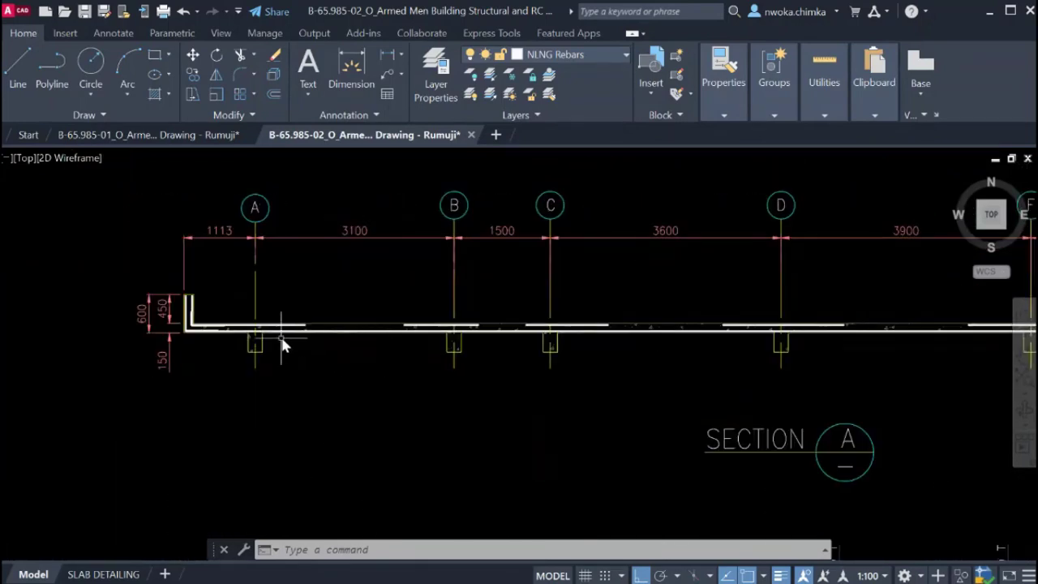
Inspect the top-bar ends between gridlines A and B and the bent bars in the upstand beside gridline A.
scroll(283, 345, "up", 3)
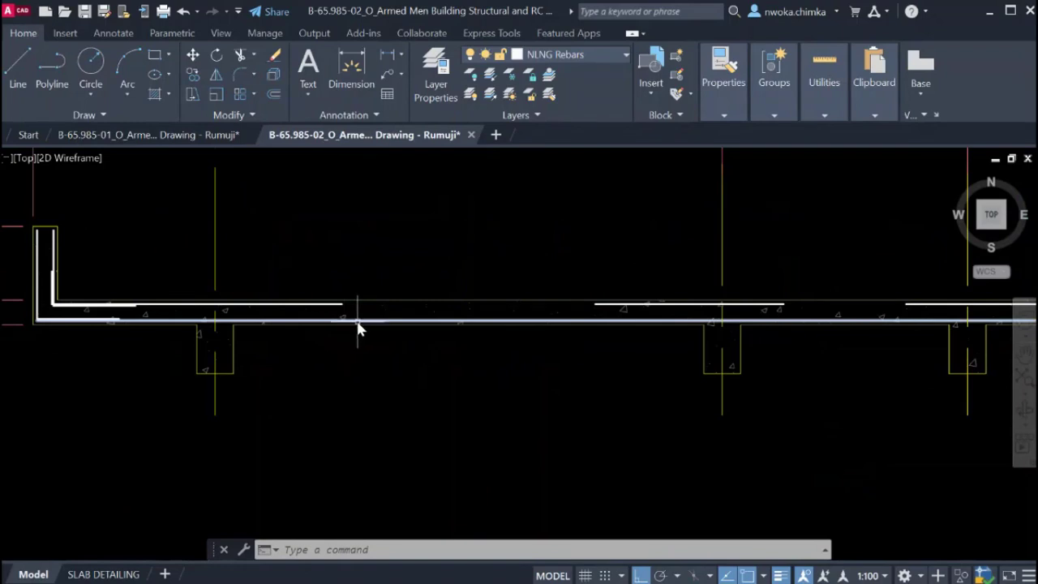
scroll(359, 329, "up", 2)
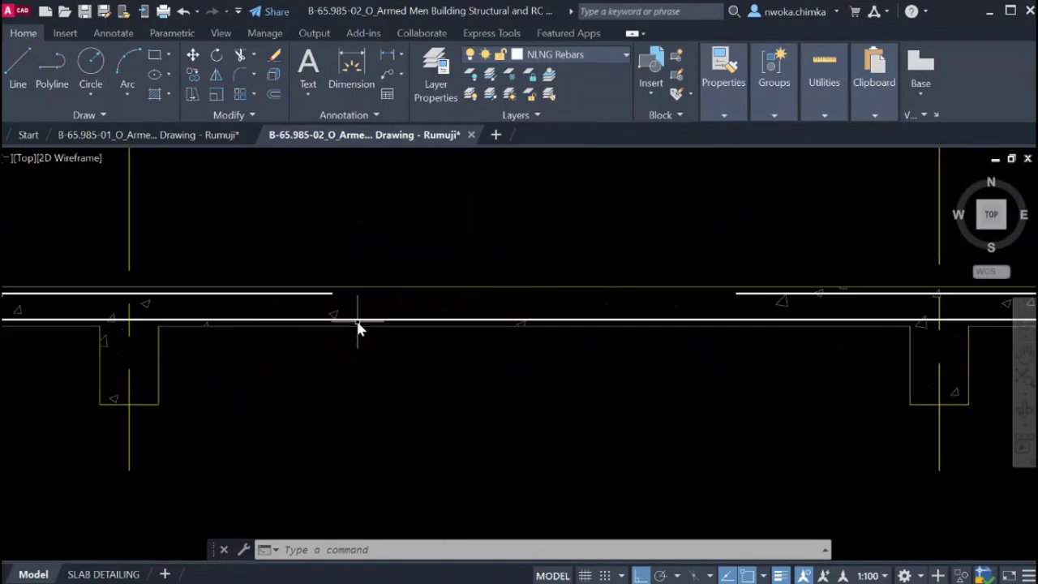
scroll(359, 328, "down", 4)
scroll(395, 309, "up", 2)
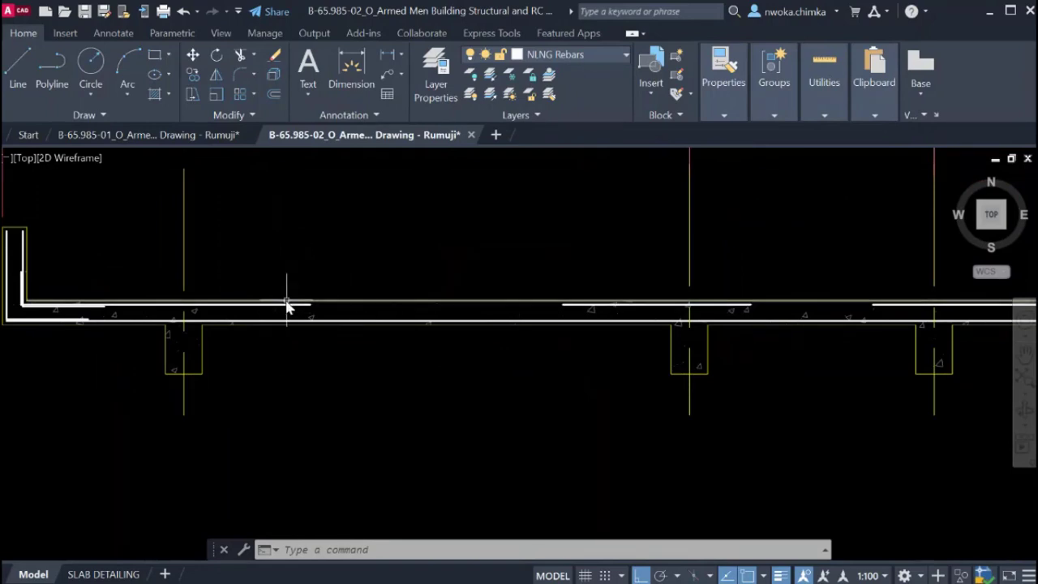
scroll(360, 328, "up", 2)
middle_click_drag(352, 308, 362, 367)
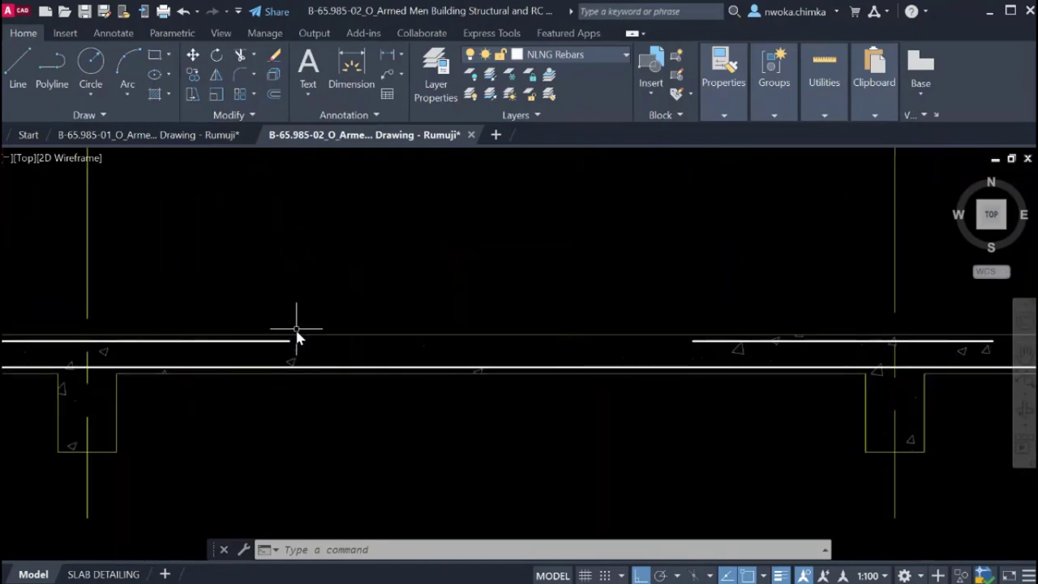
scroll(296, 332, "down", 2)
scroll(568, 321, "down", 2)
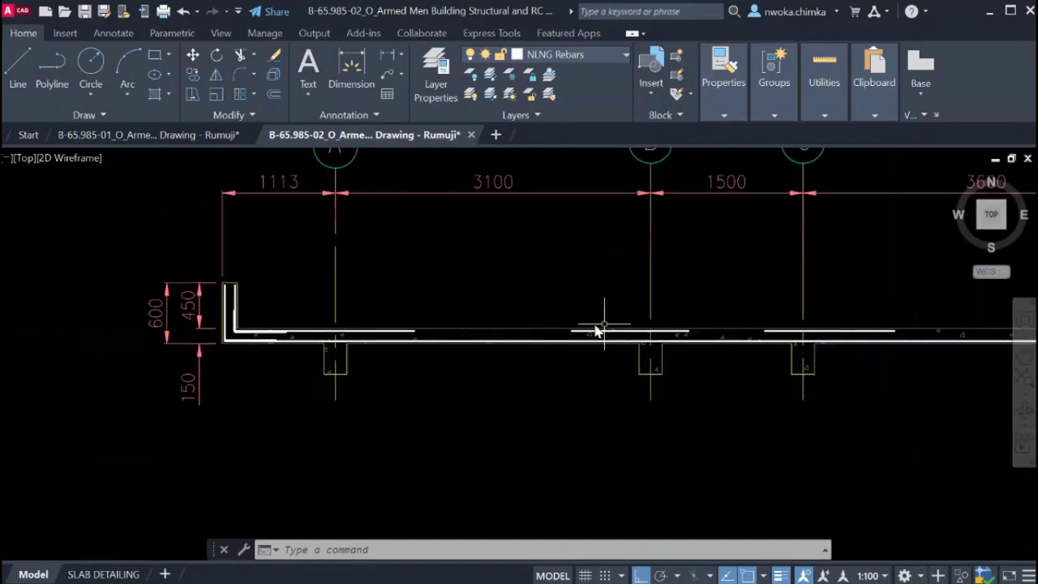
scroll(567, 325, "down", 1)
scroll(620, 322, "down", 1)
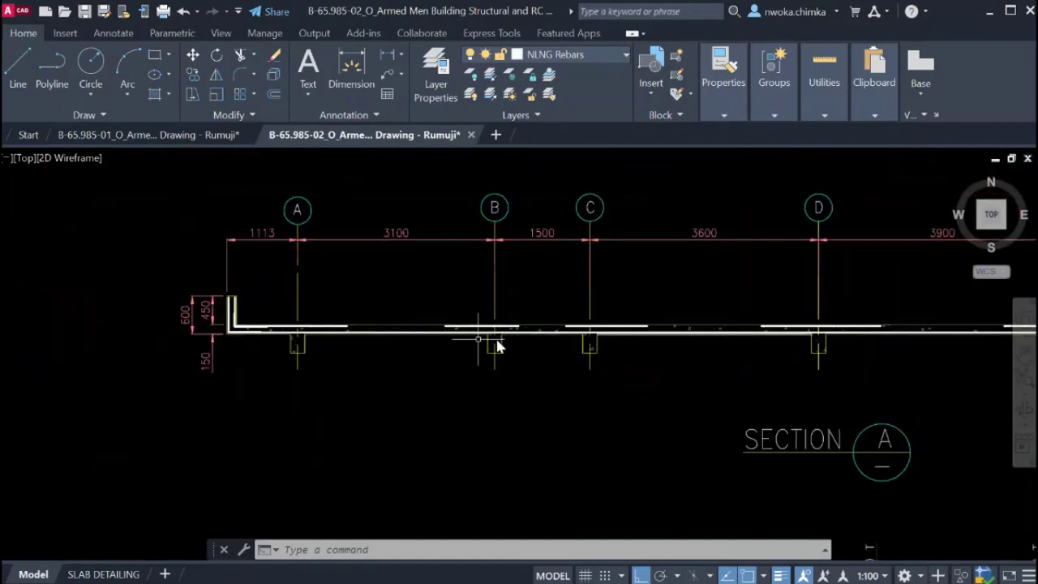
scroll(228, 324, "up", 4)
middle_click_drag(227, 325, 420, 335)
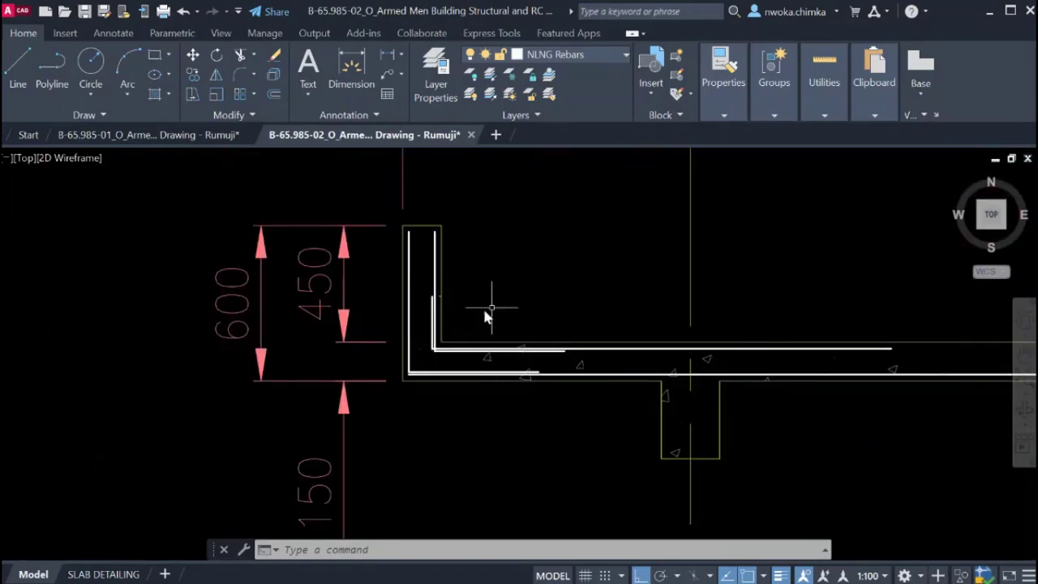
middle_click_drag(608, 357, 528, 335)
scroll(523, 331, "down", 4)
scroll(563, 406, "down", 1)
Review the slab reinforcement plan below Section A, highlighting the two overlapping vertical bars near its centre.
middle_click_drag(562, 399, 494, 225)
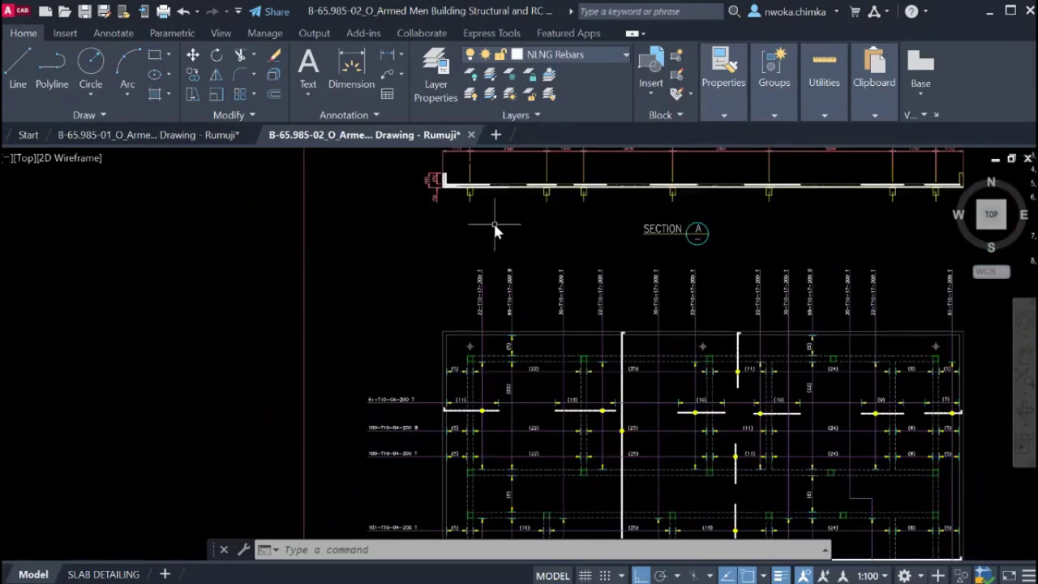
middle_click_drag(532, 393, 494, 265)
middle_click_drag(584, 428, 583, 306)
scroll(557, 382, "up", 2)
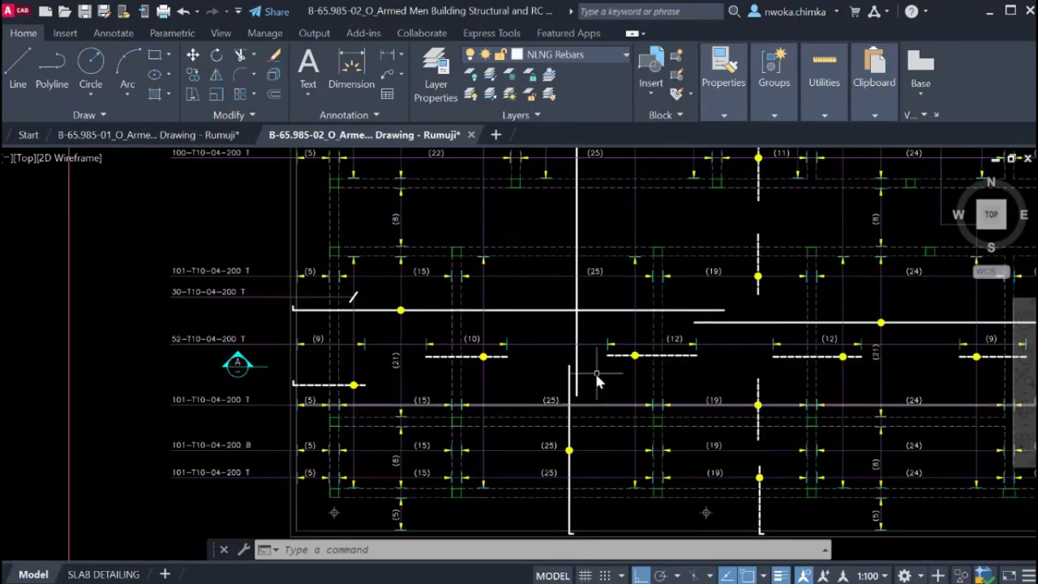
left_click(560, 375)
left_click(556, 381)
scroll(191, 402, "up", 2)
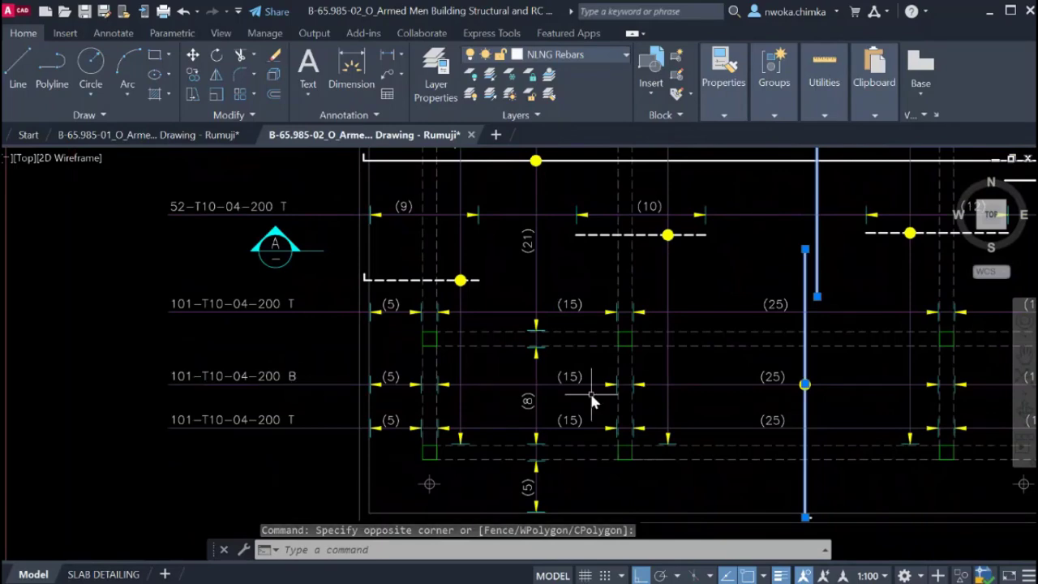
middle_click_drag(591, 397, 469, 423)
scroll(661, 377, "down", 2)
middle_click_drag(634, 268, 622, 358)
middle_click_drag(594, 169, 601, 377)
Check the lapping of the upstand's L-shaped bars with the slab bars near gridline A in Section A, and clear the selection.
scroll(528, 231, "up", 4)
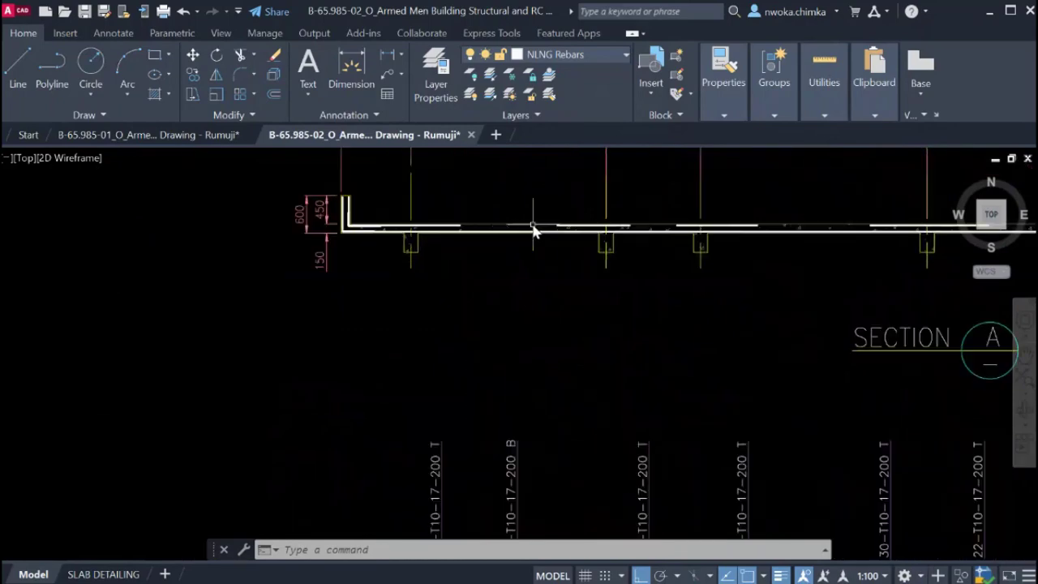
scroll(519, 213, "down", 4)
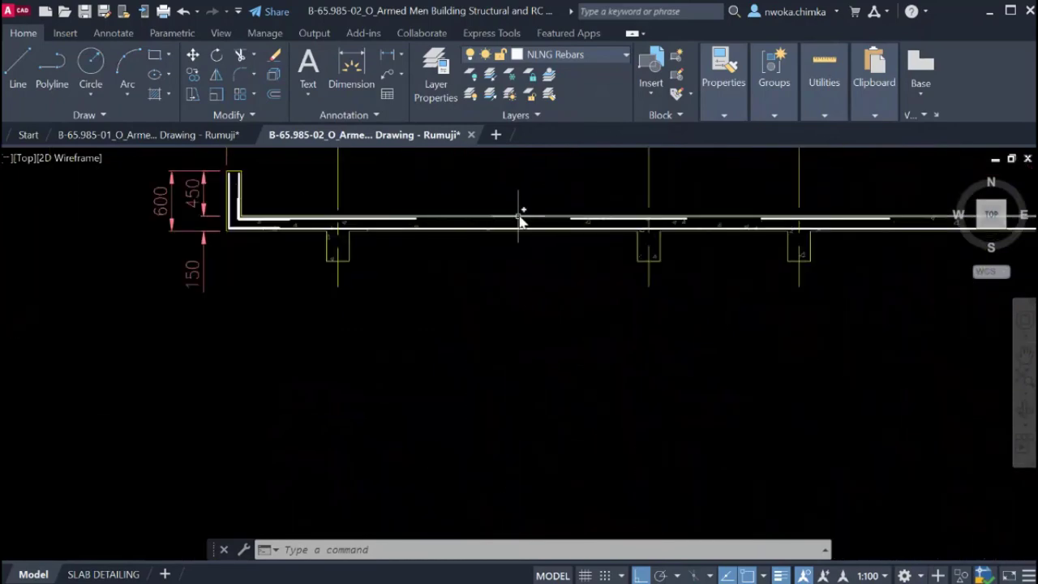
scroll(417, 225, "up", 4)
middle_click_drag(417, 225, 672, 266)
scroll(398, 255, "down", 2)
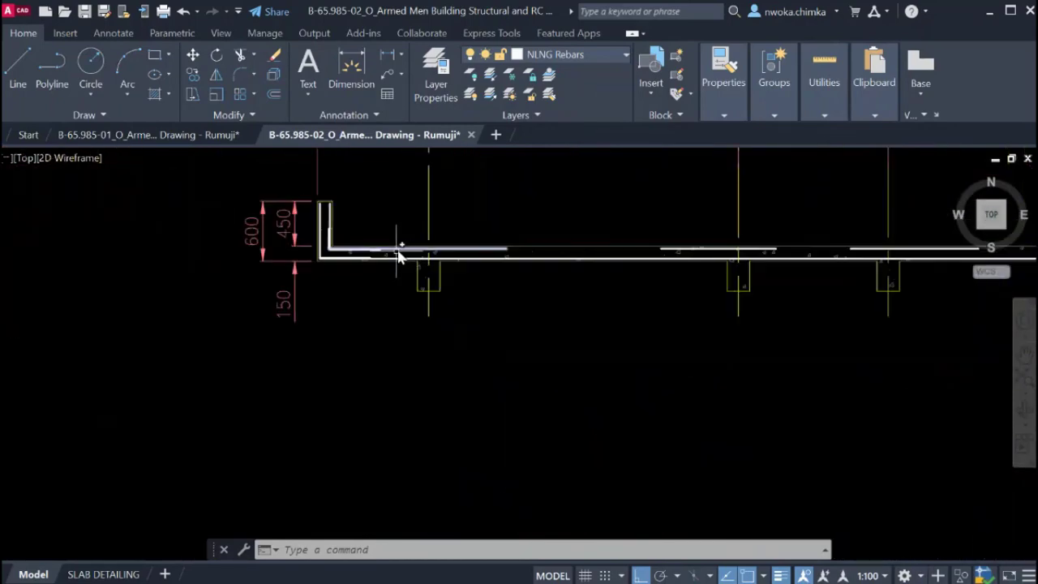
scroll(382, 259, "up", 3)
scroll(341, 268, "up", 2)
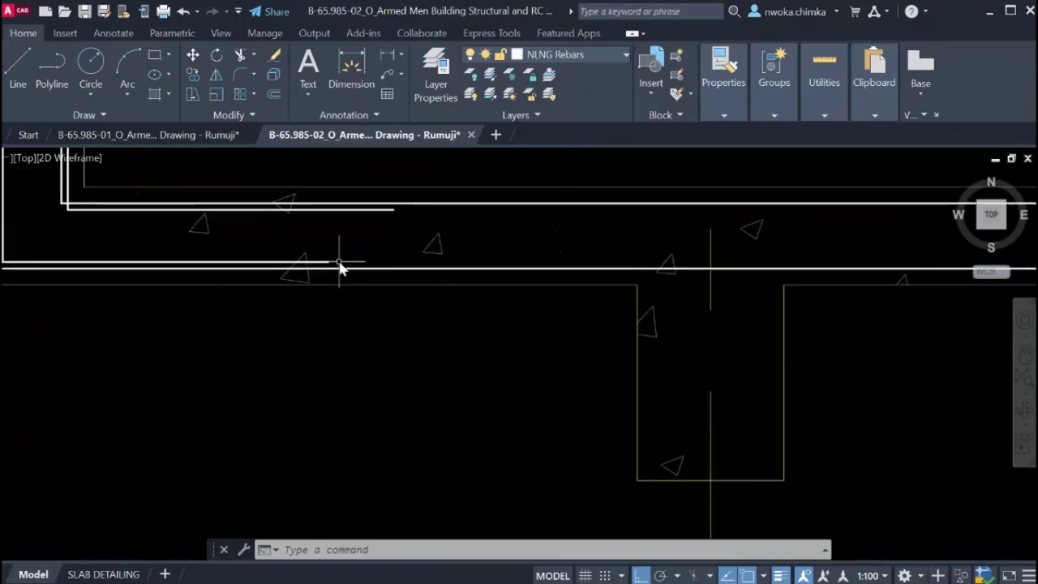
key("Escape")
scroll(432, 265, "down", 2)
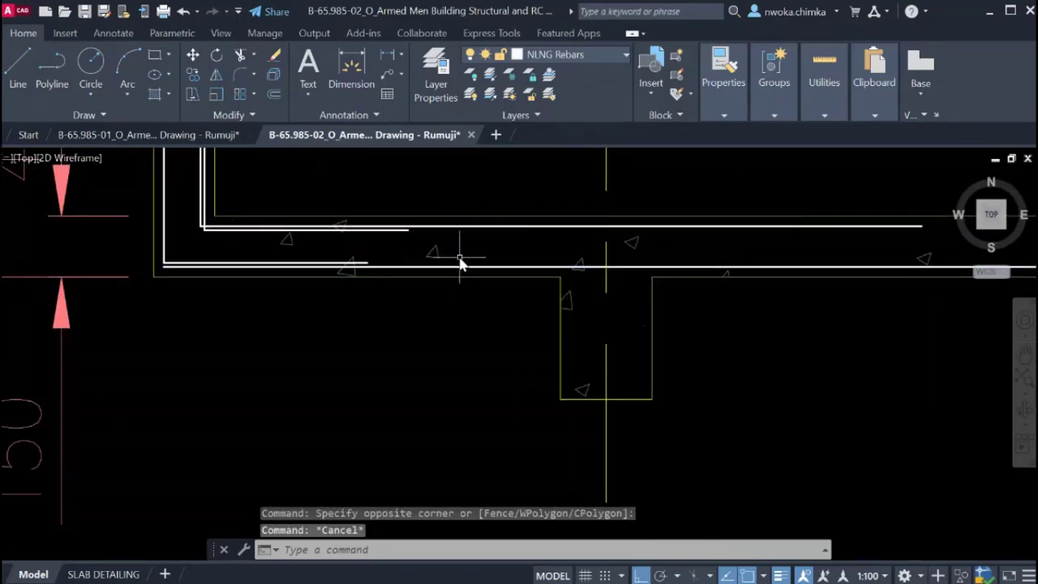
key("Return")
middle_click_drag(582, 283, 674, 258)
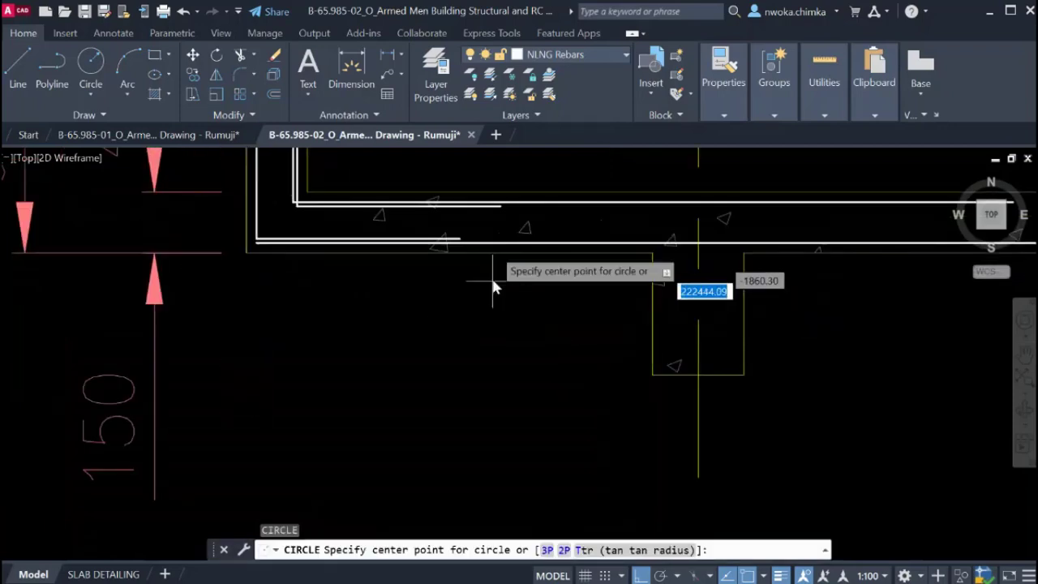
scroll(487, 226, "up", 3)
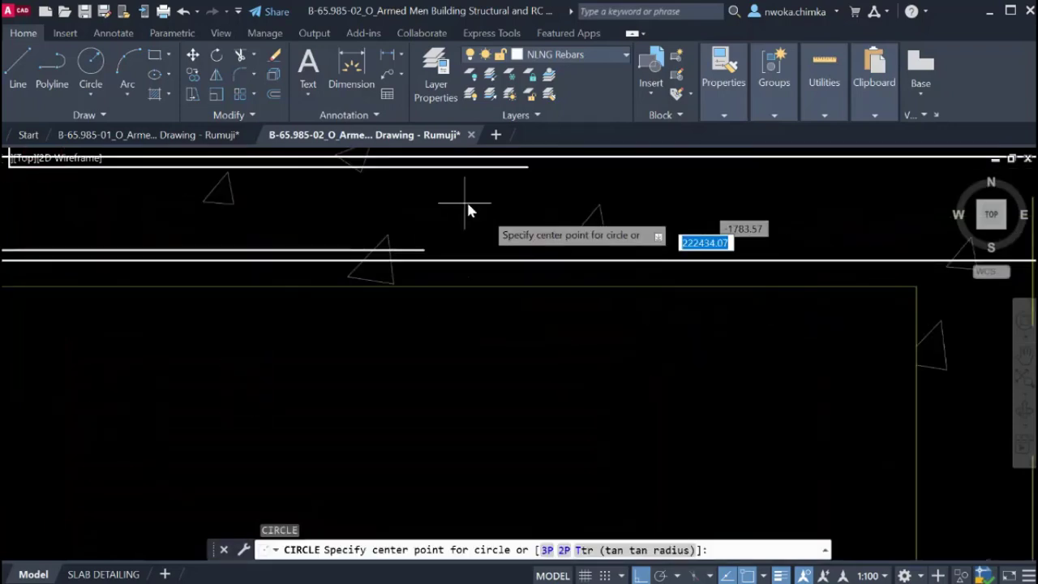
scroll(462, 231, "down", 5)
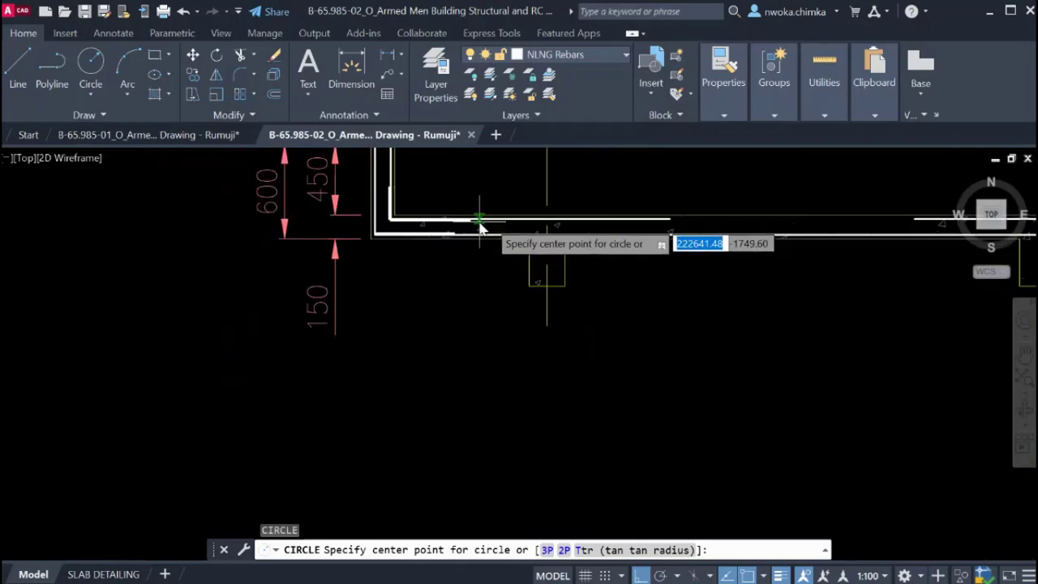
scroll(598, 417, "up", 5)
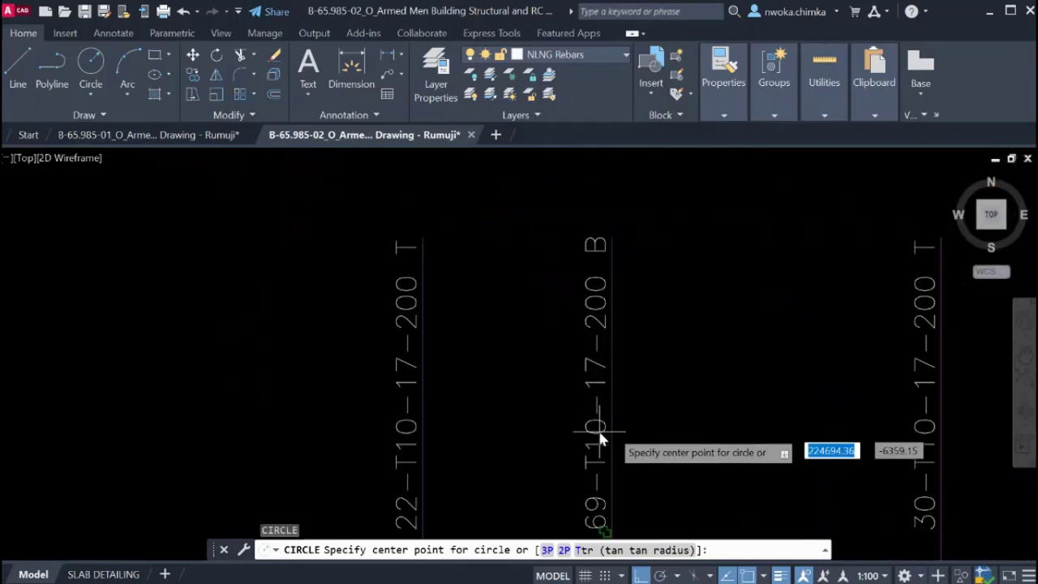
scroll(597, 428, "down", 7)
scroll(582, 335, "up", 4)
key("Escape")
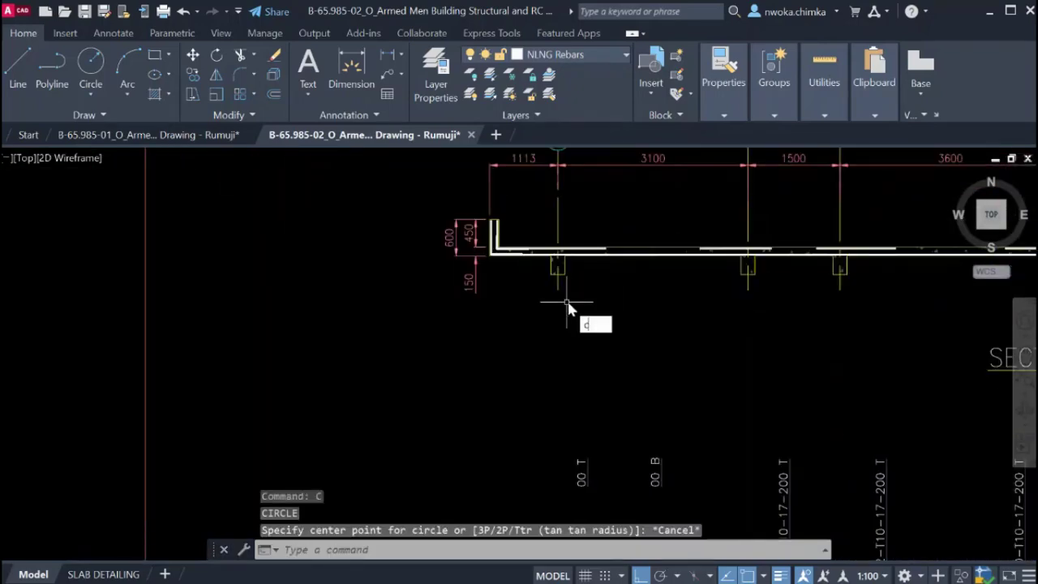
Draw a circle of radius 5 in the empty space below the slab between gridlines A and B.
type("c")
key("Return")
scroll(610, 296, "up", 3)
left_click(588, 250)
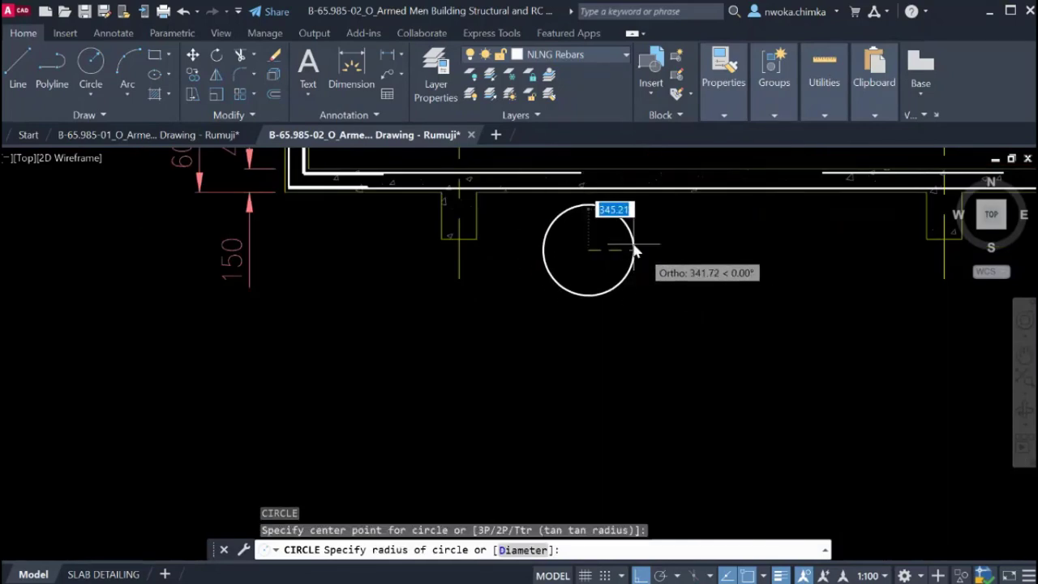
type("5")
key("Return")
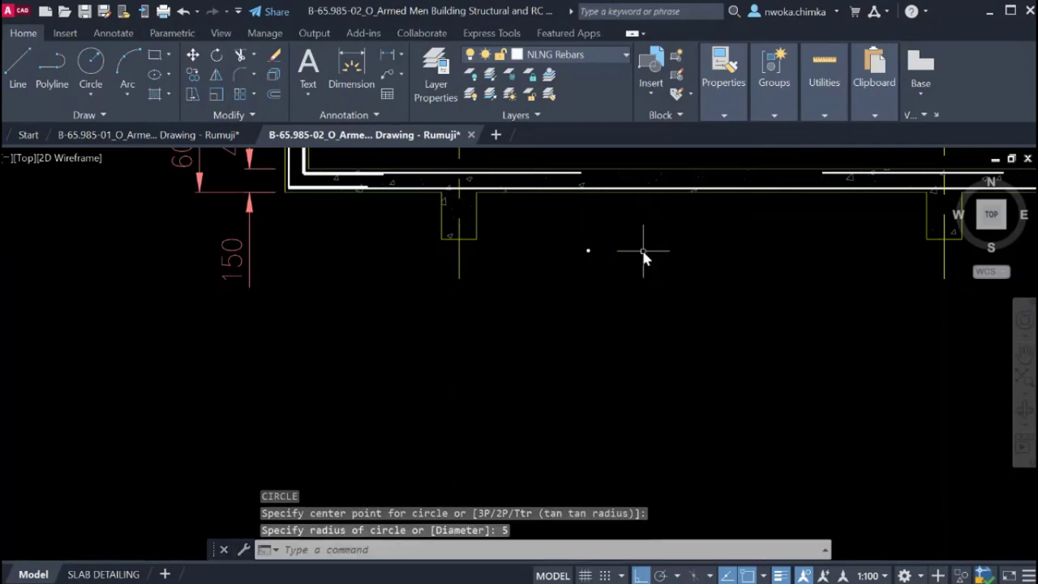
scroll(641, 255, "up", 5)
scroll(591, 318, "down", 2)
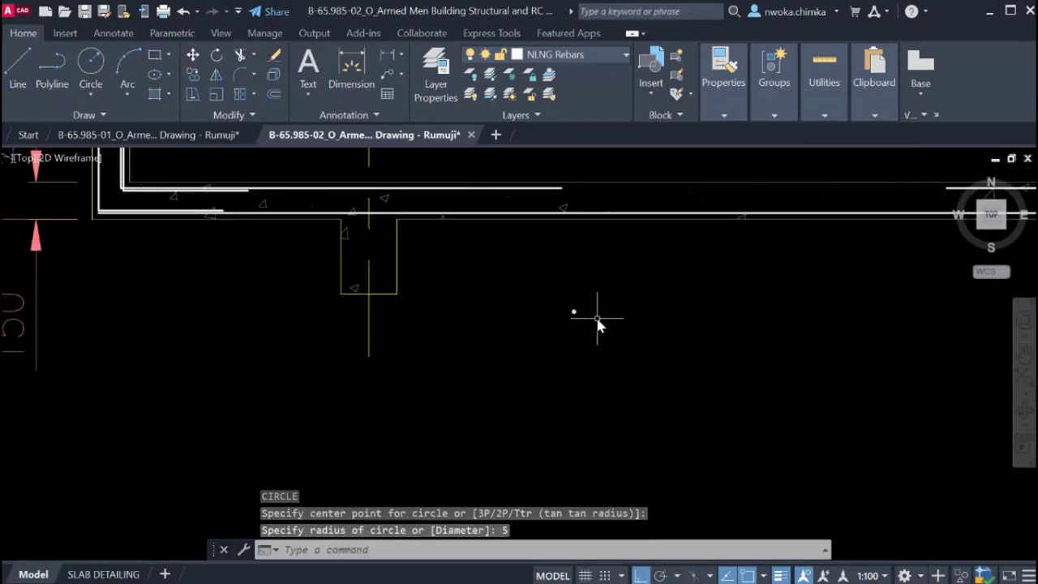
Erase the radius 5 circle below the slab.
left_click(543, 288)
left_click(593, 326)
type("e")
key("Return")
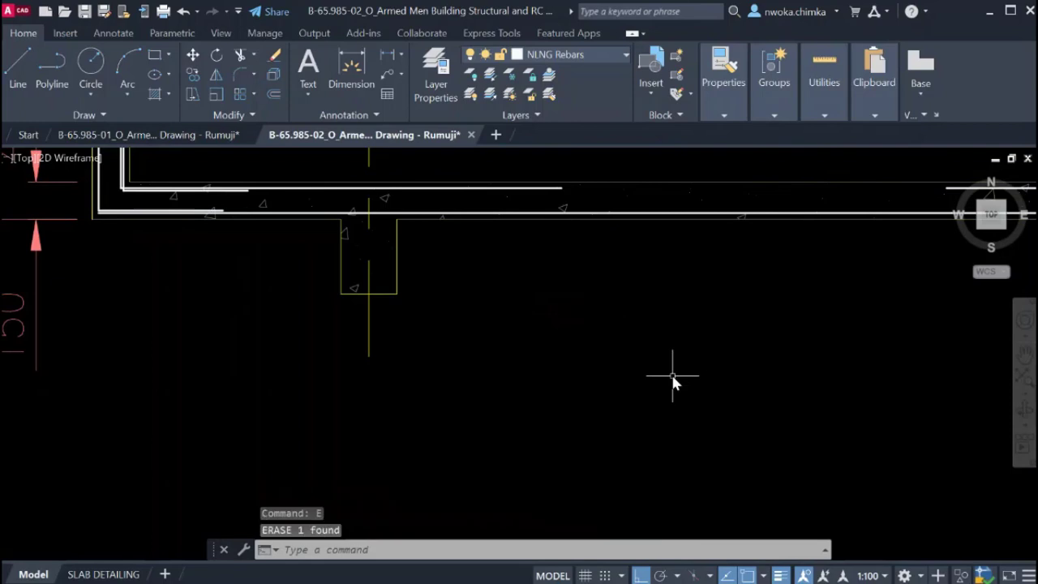
Draw a circle of radius 10 in the empty space below the slab, between gridlines A and B.
left_click(90, 66)
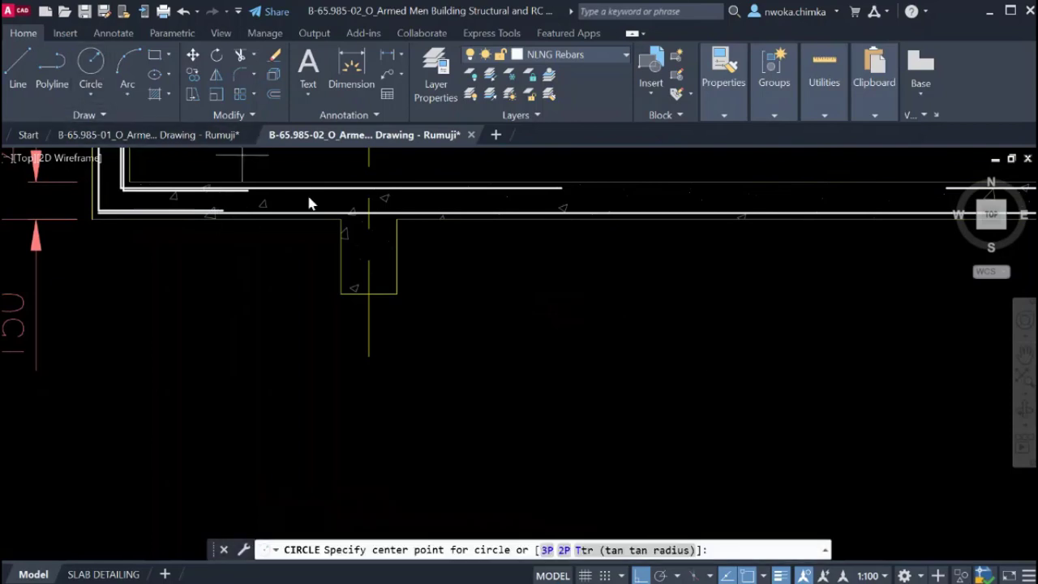
left_click(526, 300)
type("10")
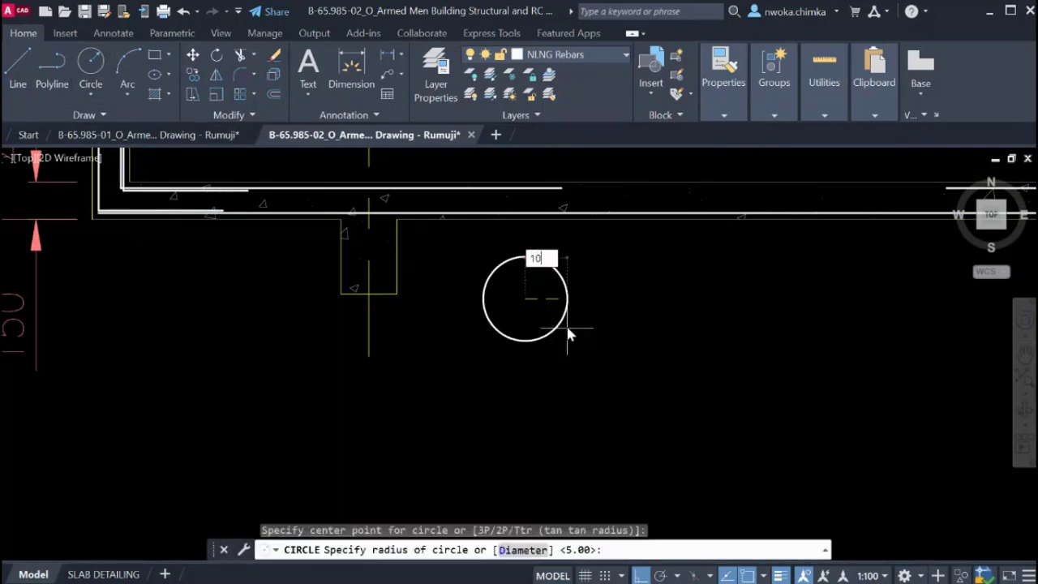
key("Return")
scroll(578, 305, "down", 1)
scroll(543, 291, "up", 2)
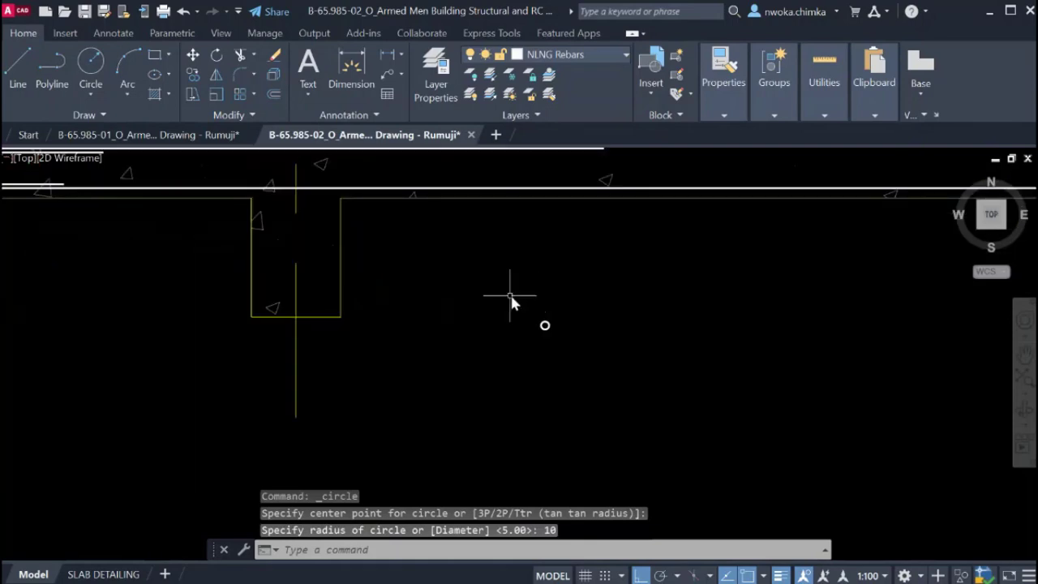
left_click(510, 296)
left_click(668, 395)
key("Escape")
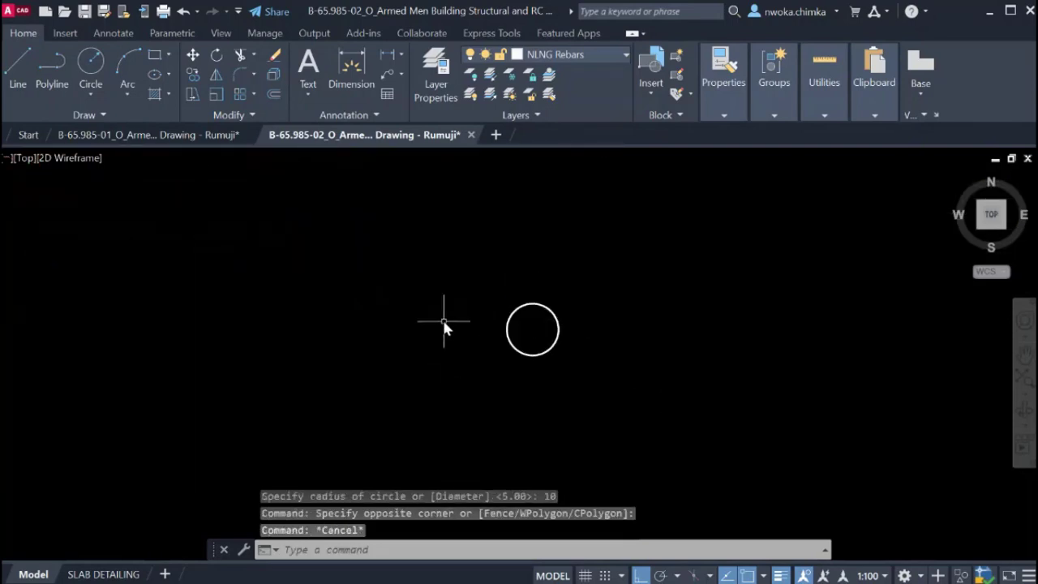
scroll(517, 331, "up", 2)
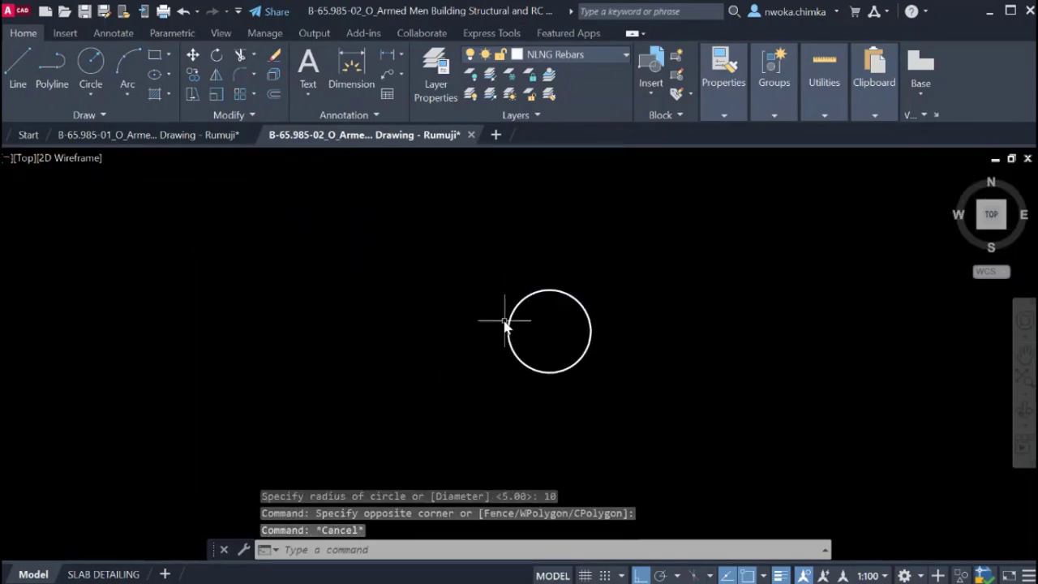
Fill the radius 10 circle below the slab with a solid hatch.
type("h")
key("Return")
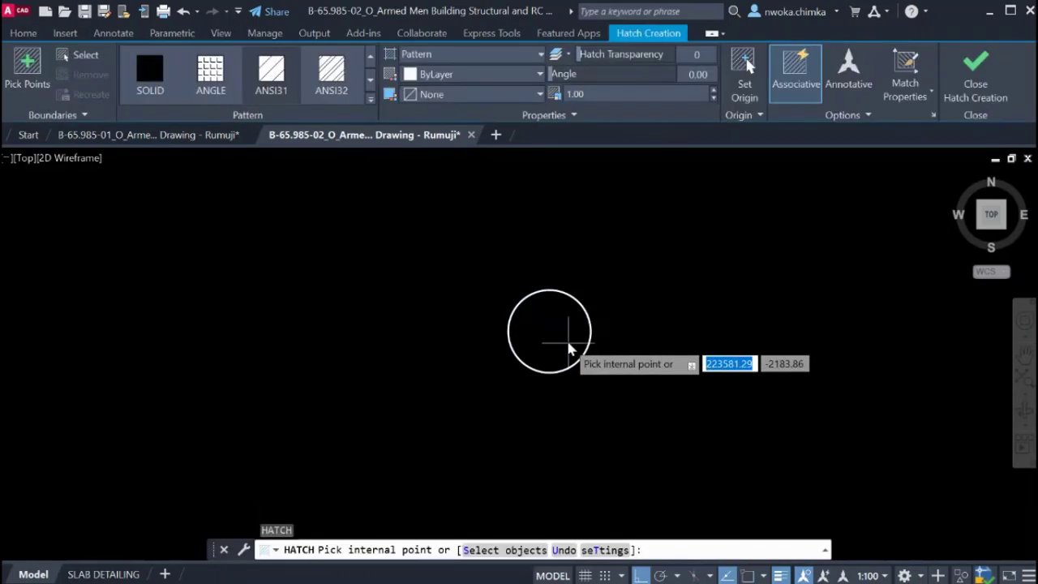
left_click(565, 339)
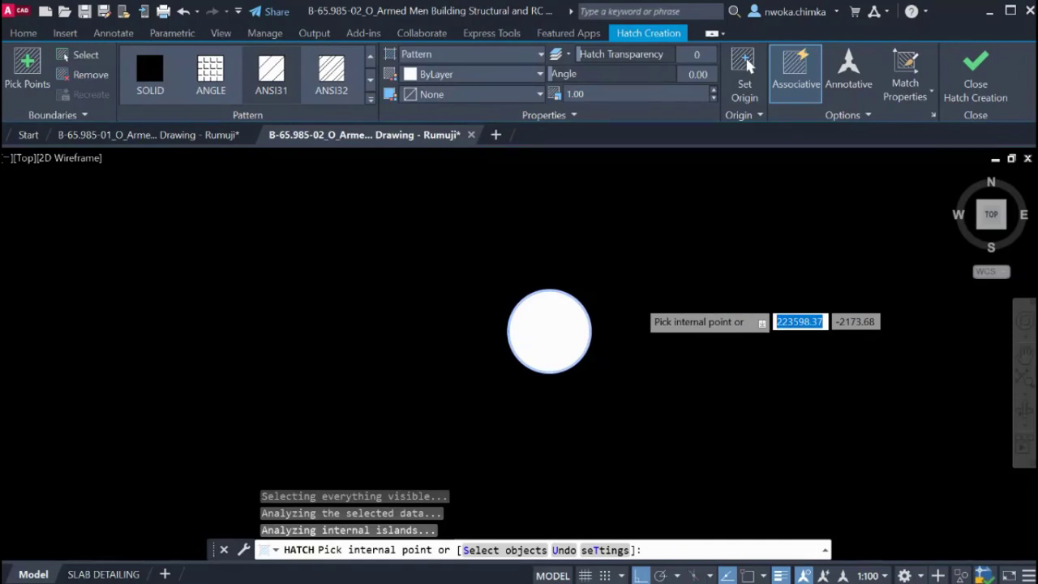
key("Return")
Copy the filled circle from its bottom quadrant onto the lower slab bar, just past the end of the upstand's lapping bar.
left_click(642, 275)
left_click(540, 378)
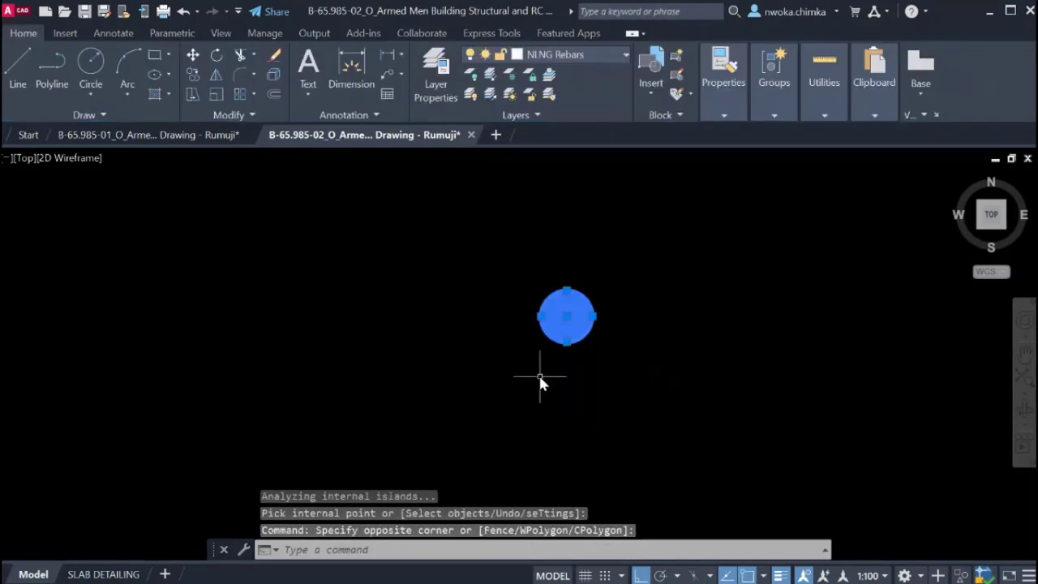
type("co")
key("Return")
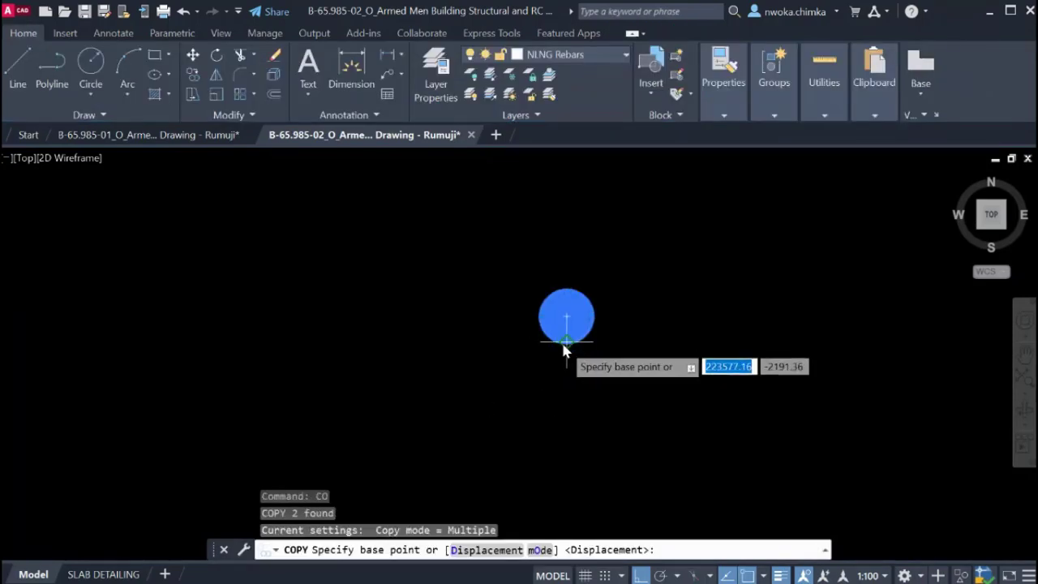
left_click(566, 344)
scroll(670, 369, "down", 4)
key("F8")
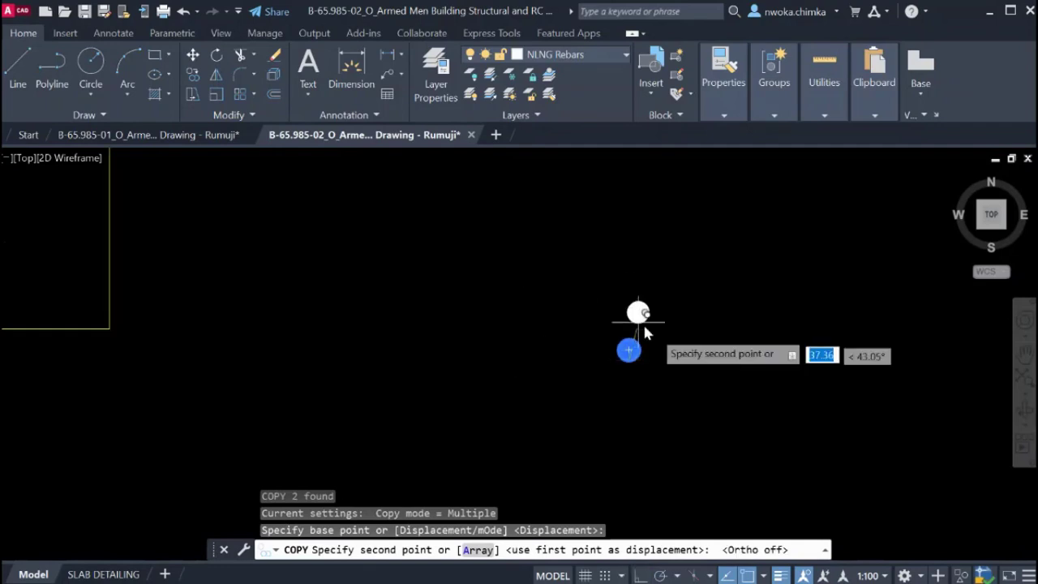
scroll(559, 273, "up", 5)
middle_click_drag(559, 273, 690, 326)
middle_click_drag(361, 268, 507, 294)
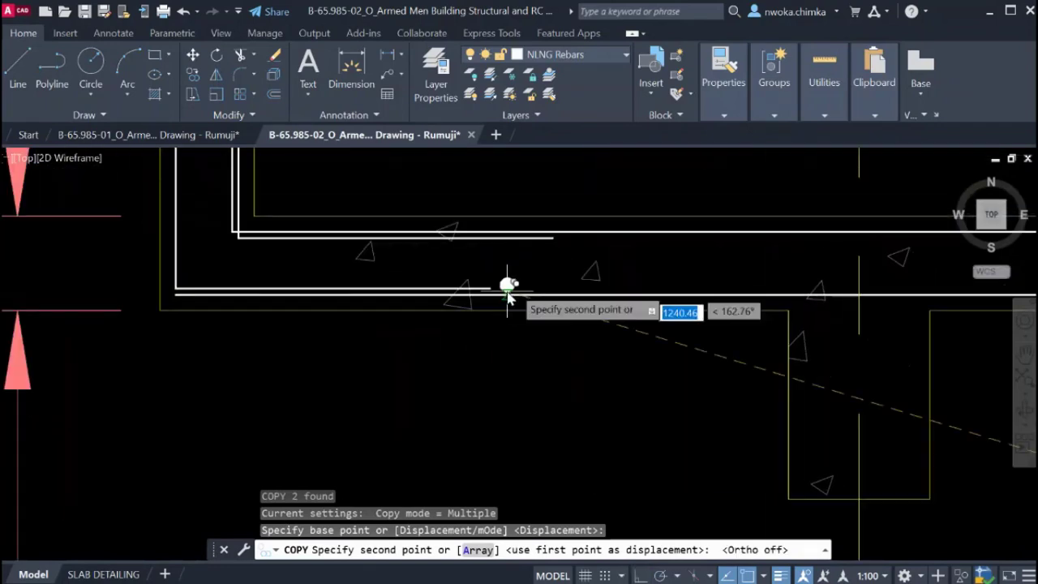
middle_click_drag(524, 260, 537, 271)
scroll(378, 318, "up", 2)
scroll(455, 336, "down", 2)
scroll(602, 340, "up", 4)
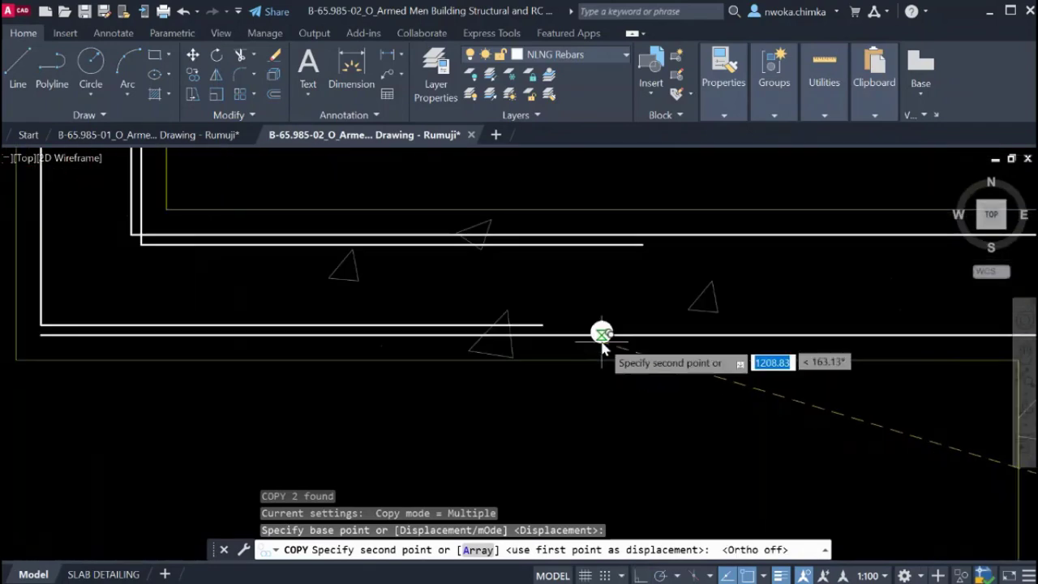
left_click(606, 331)
scroll(606, 330, "down", 4)
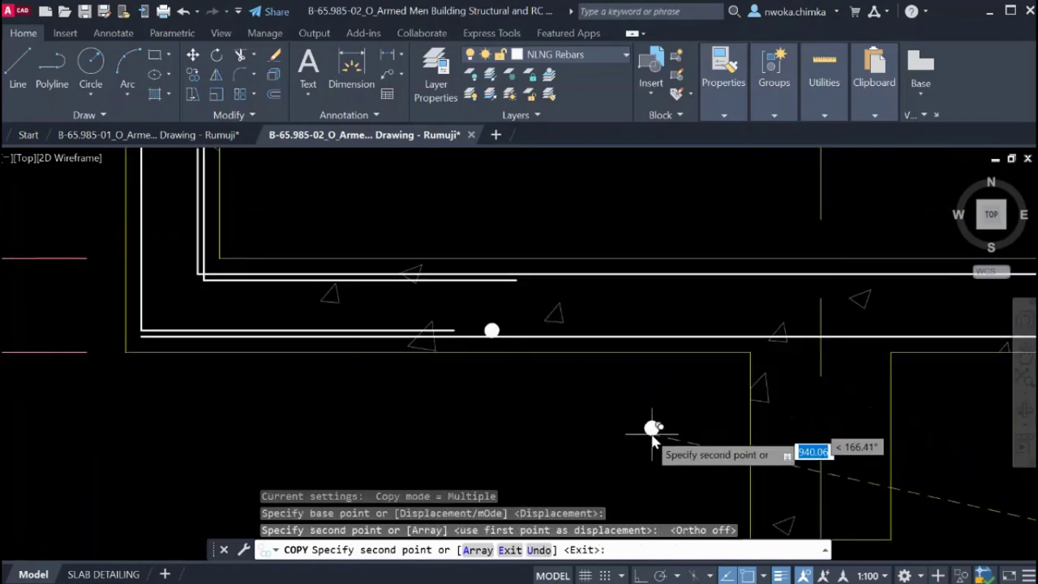
scroll(651, 427, "up", 2)
scroll(631, 362, "down", 2)
scroll(527, 324, "up", 6)
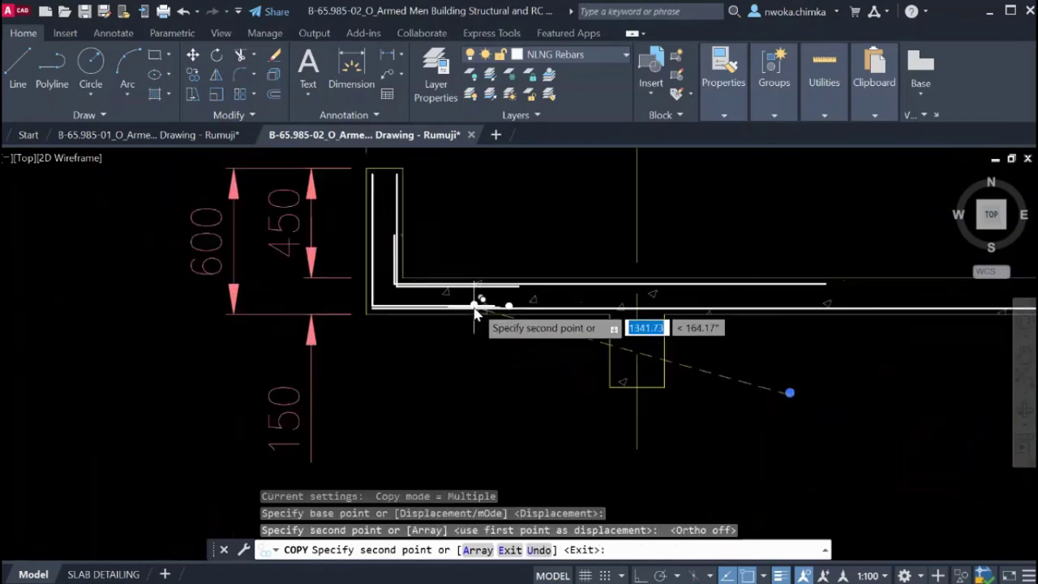
key("Escape")
Erase the copied filled circle from the lower slab bar.
left_click(552, 283)
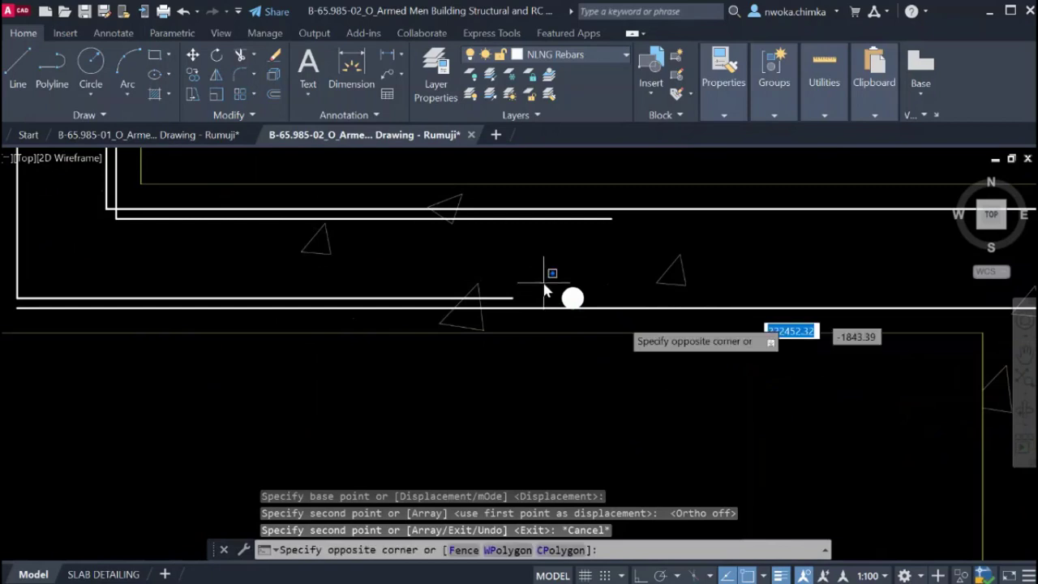
left_click(617, 324)
key("Return")
scroll(588, 320, "down", 3)
scroll(683, 348, "up", 4)
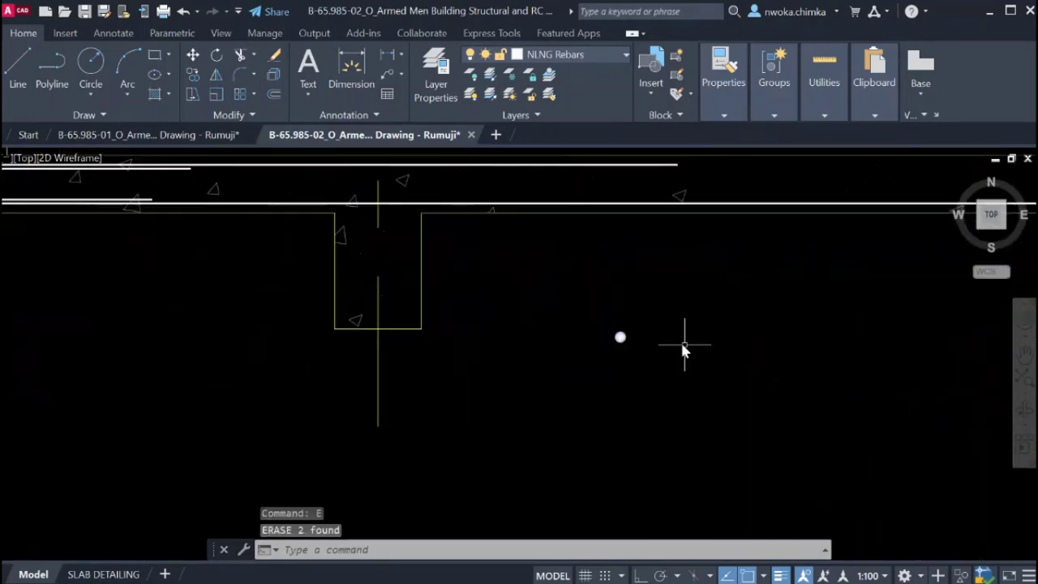
left_click(676, 325)
left_click(606, 372)
scroll(639, 345, "up", 4)
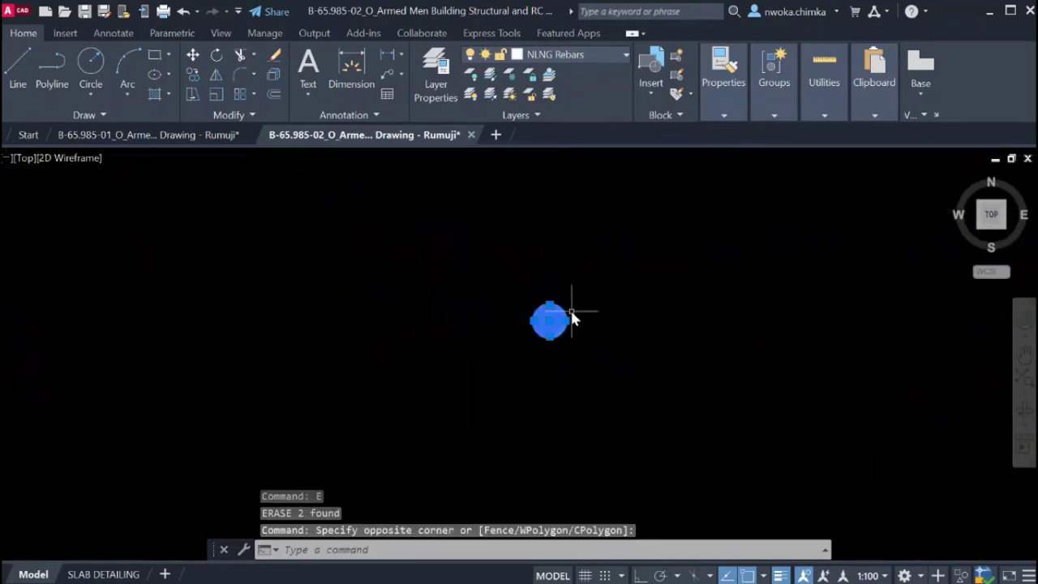
type("b")
key("Return")
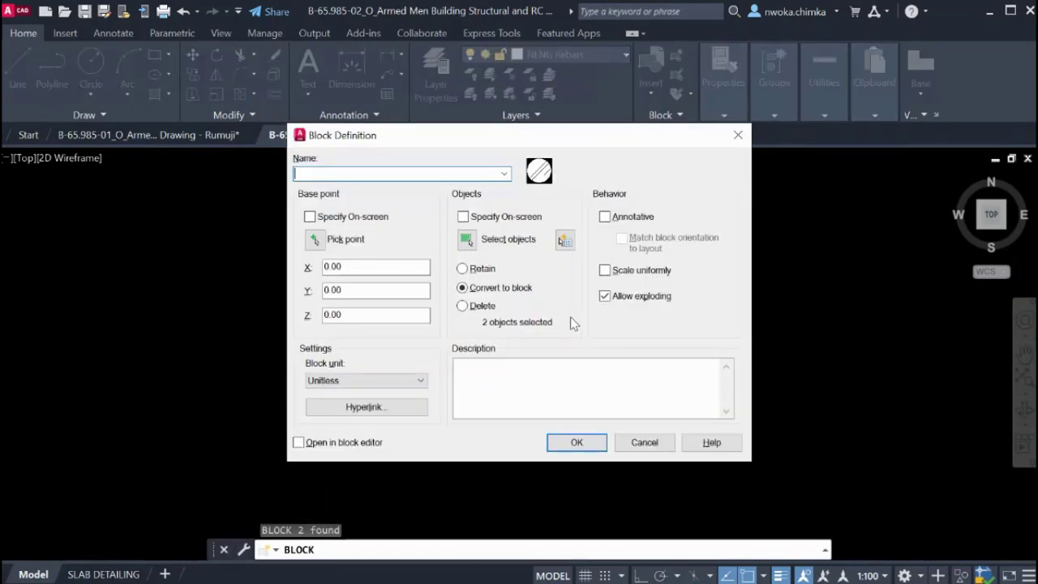
left_click(738, 135)
Convert the filled circle and its outline into a block named rebar.
left_click(651, 251)
left_click(527, 382)
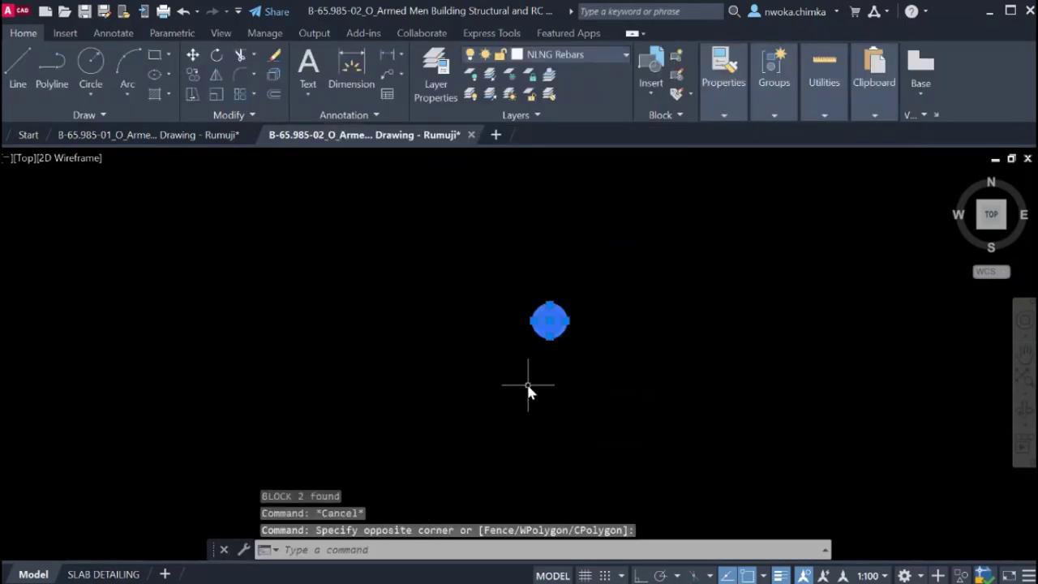
type("b")
key("Return")
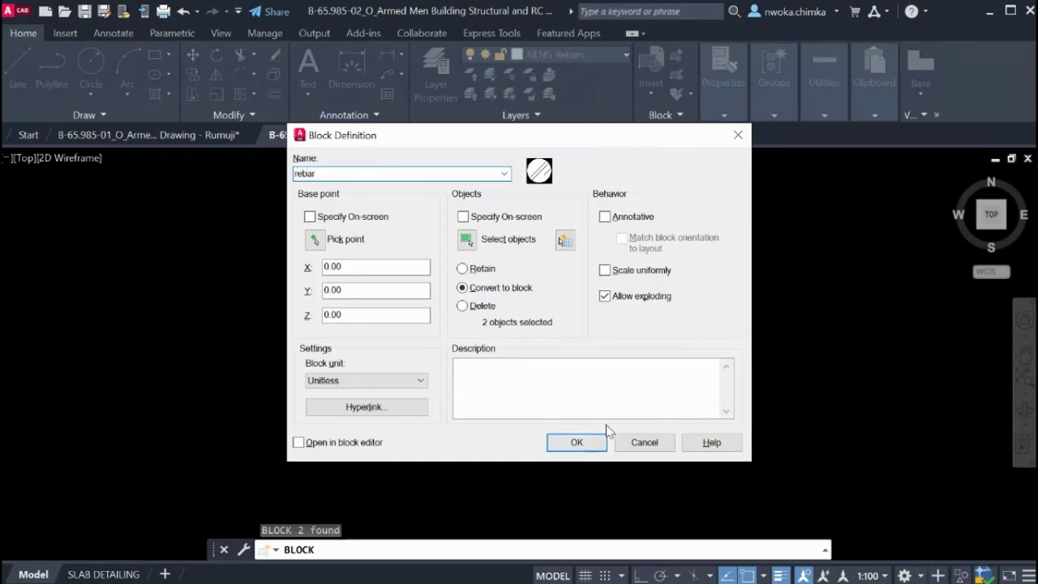
left_click(584, 447)
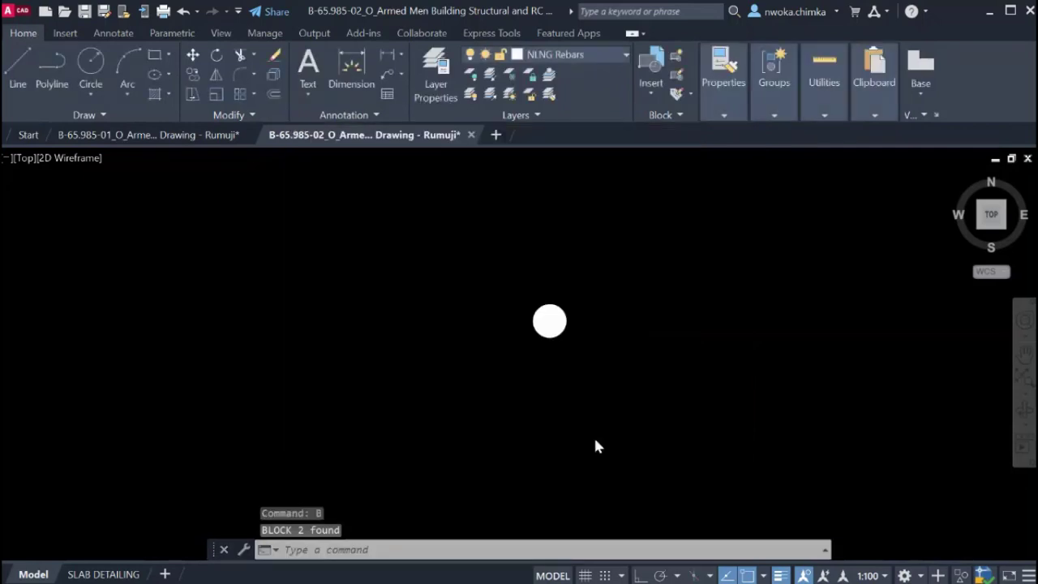
Move the rebar block by its centre to the empty space below the slab, near the upstand end of Section A.
scroll(635, 313, "down", 2)
left_click(649, 300)
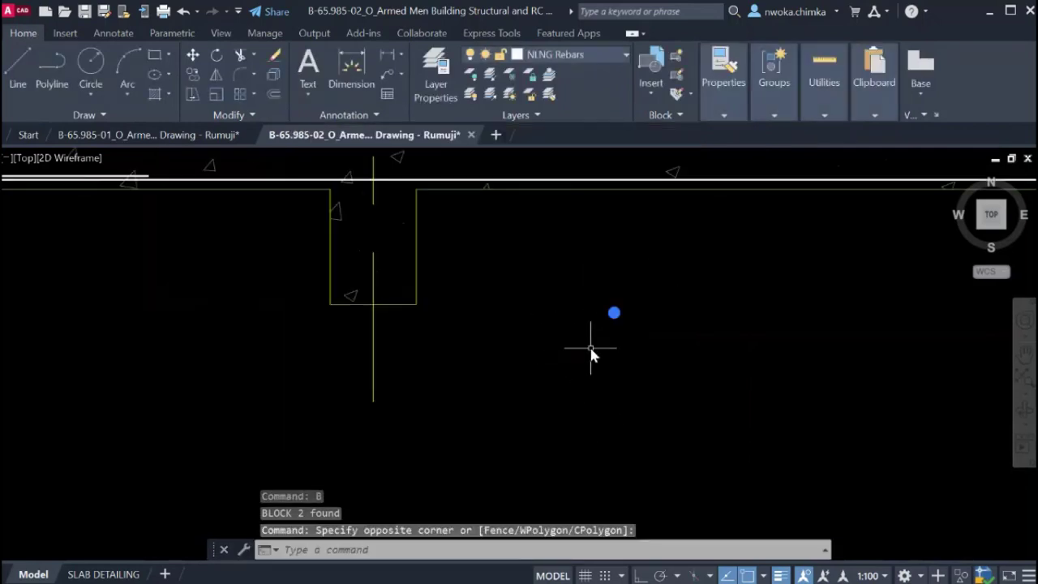
left_click(592, 348)
type("m")
key("Return")
left_click(614, 312)
scroll(359, 364, "down", 4)
scroll(540, 295, "up", 2)
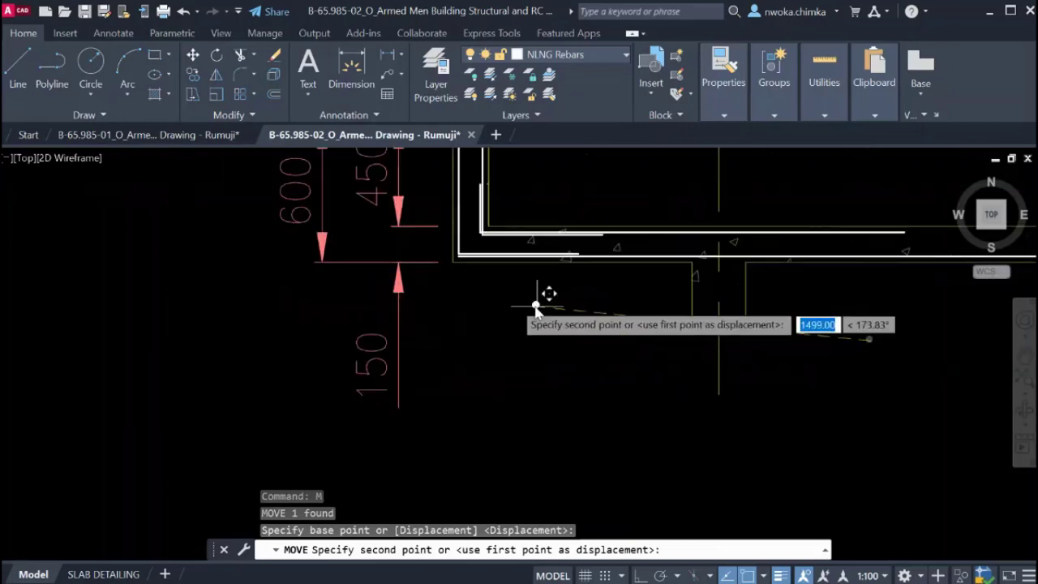
left_click(511, 297)
Examine the bar arrangement at the upstand's bottom corner against the rebar block, and clear the selection.
scroll(547, 294, "up", 3)
middle_click_drag(536, 280, 405, 301)
scroll(341, 278, "up", 5)
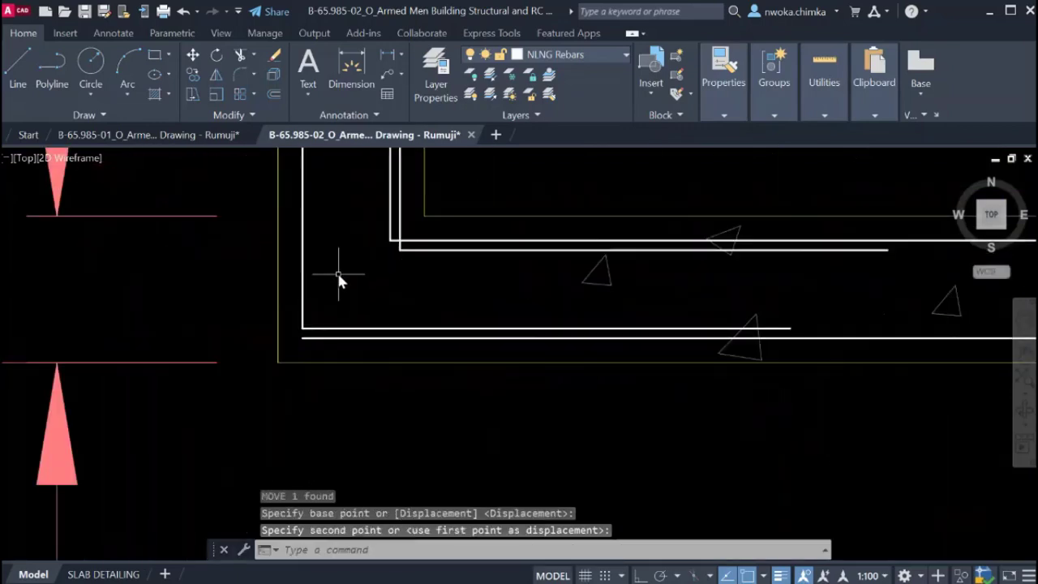
scroll(311, 320, "up", 3)
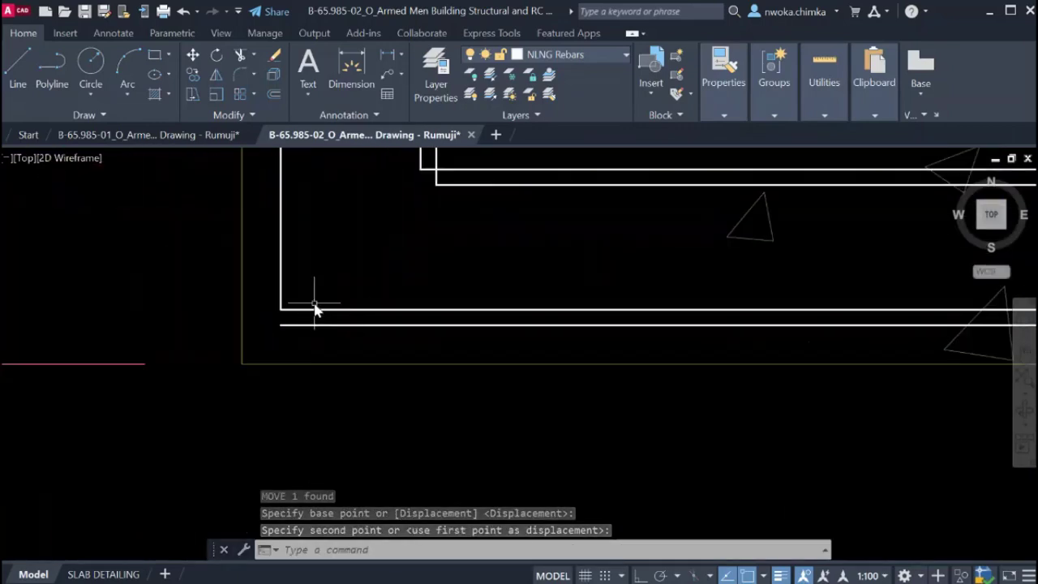
scroll(388, 320, "down", 3)
scroll(501, 387, "up", 2)
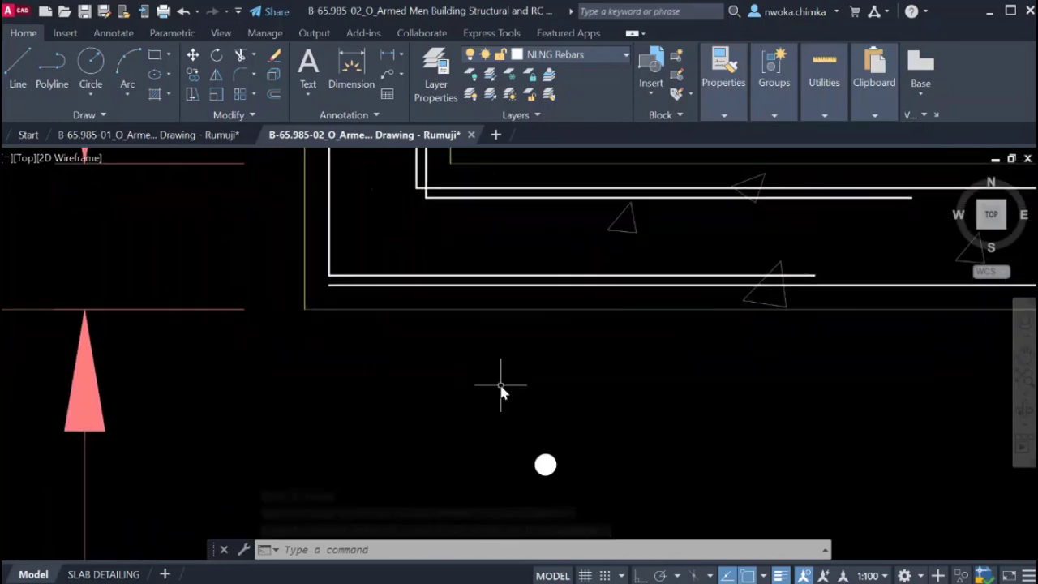
scroll(579, 405, "down", 1)
left_click(593, 411)
left_click(532, 485)
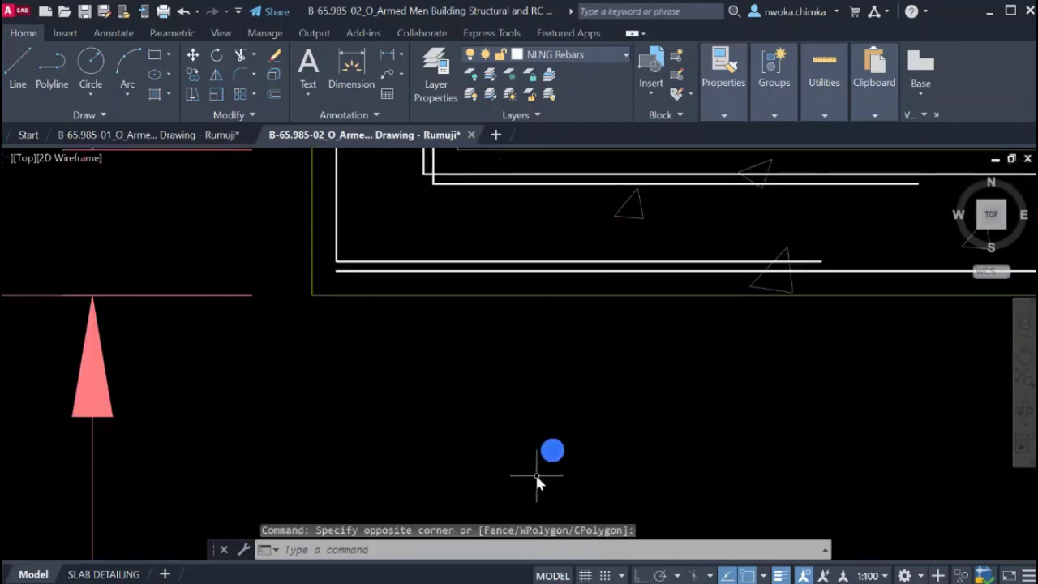
scroll(555, 431, "down", 4)
scroll(561, 430, "down", 4)
middle_click_drag(553, 424, 491, 276)
key("Escape")
scroll(503, 299, "down", 2)
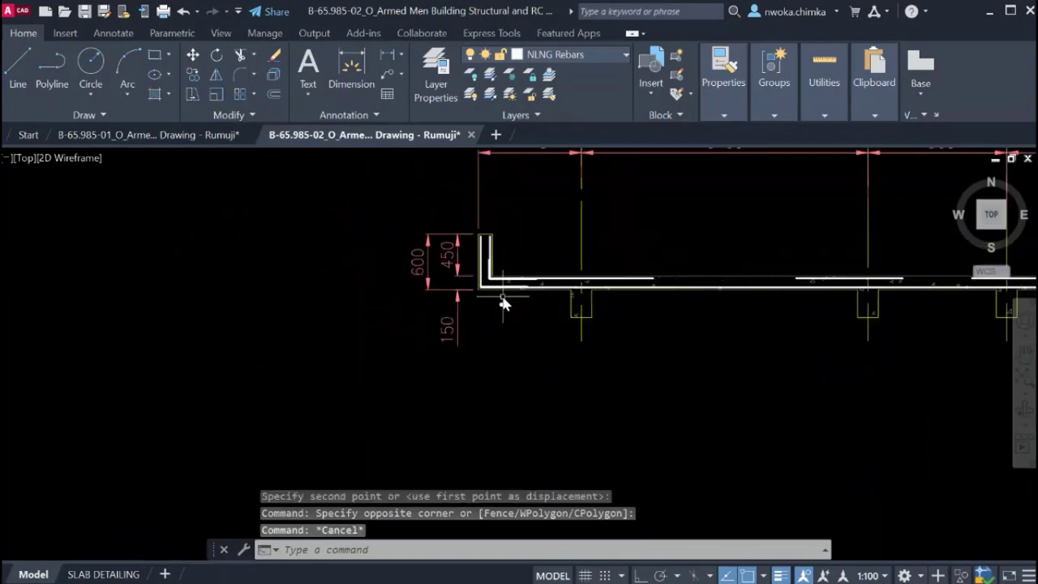
Set the colour of the two lapping vertical bars near the middle of the slab plan to blue, and clear the selection.
middle_click_drag(515, 365, 462, 190)
scroll(462, 192, "down", 4)
mouse_move(506, 298)
middle_mouse_down()
mouse_move(509, 307)
mouse_move(477, 162)
middle_mouse_up()
middle_click_drag(497, 324, 454, 179)
middle_click_drag(606, 294, 561, 157)
middle_click_drag(598, 357, 585, 311)
scroll(583, 300, "up", 5)
left_click(581, 299)
left_click(533, 302)
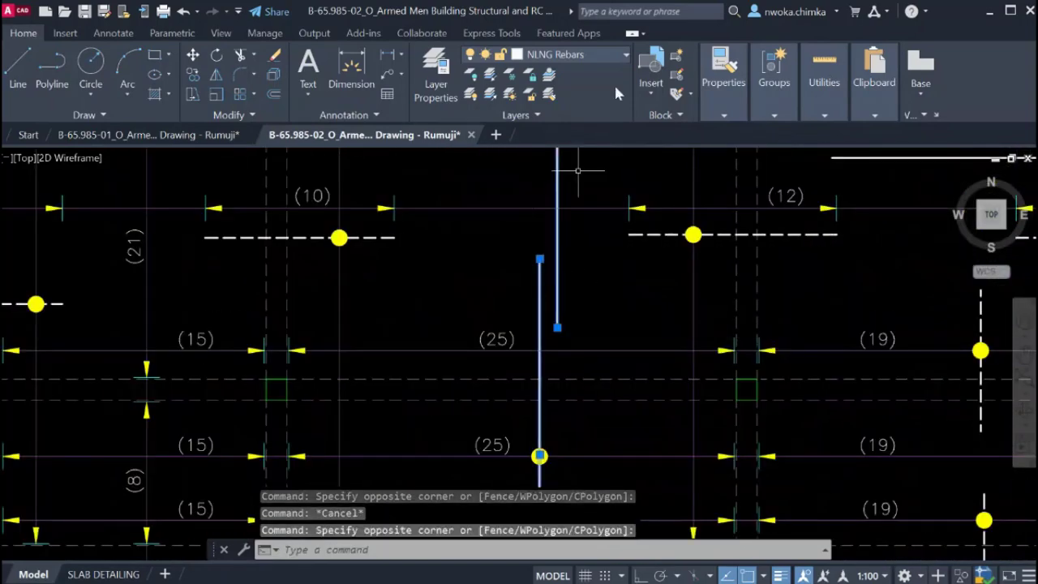
left_click(734, 114)
left_click(811, 135)
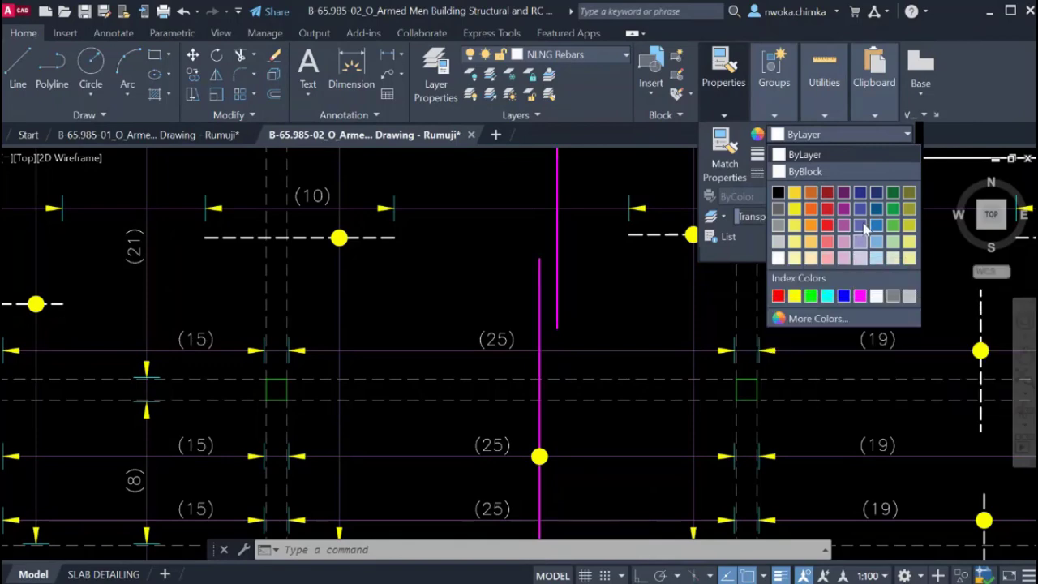
left_click(845, 296)
scroll(522, 287, "down", 5)
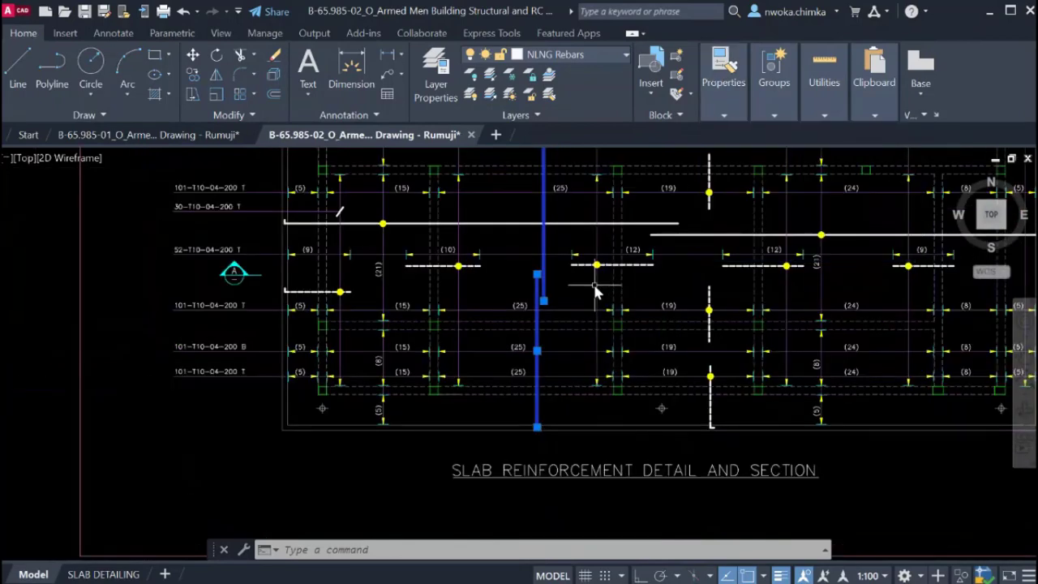
key("Escape")
Trace the Section A cutting line from its marker across the slab plan to check which bars it crosses.
scroll(552, 301, "up", 5)
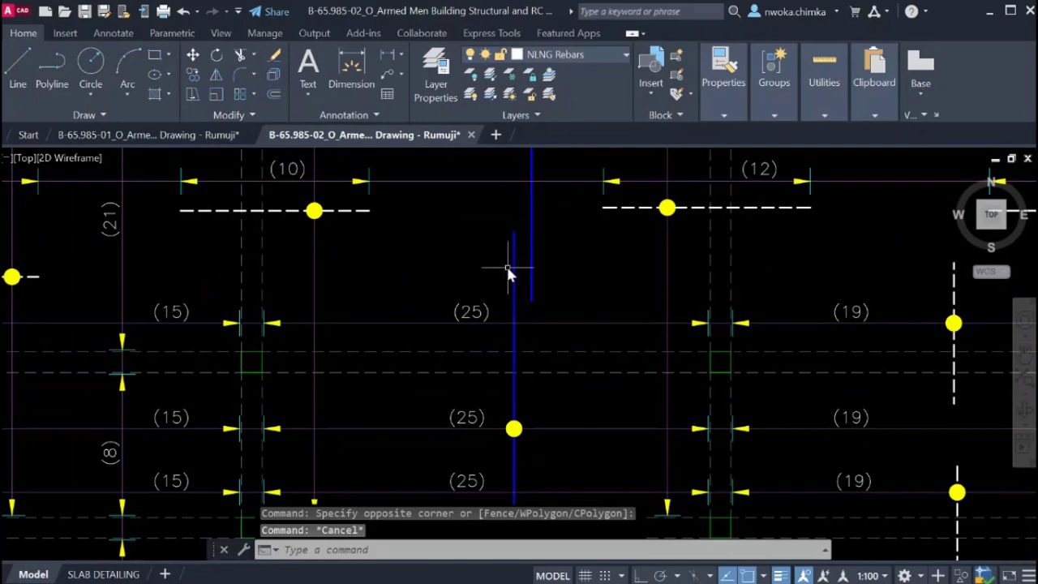
scroll(508, 274, "down", 6)
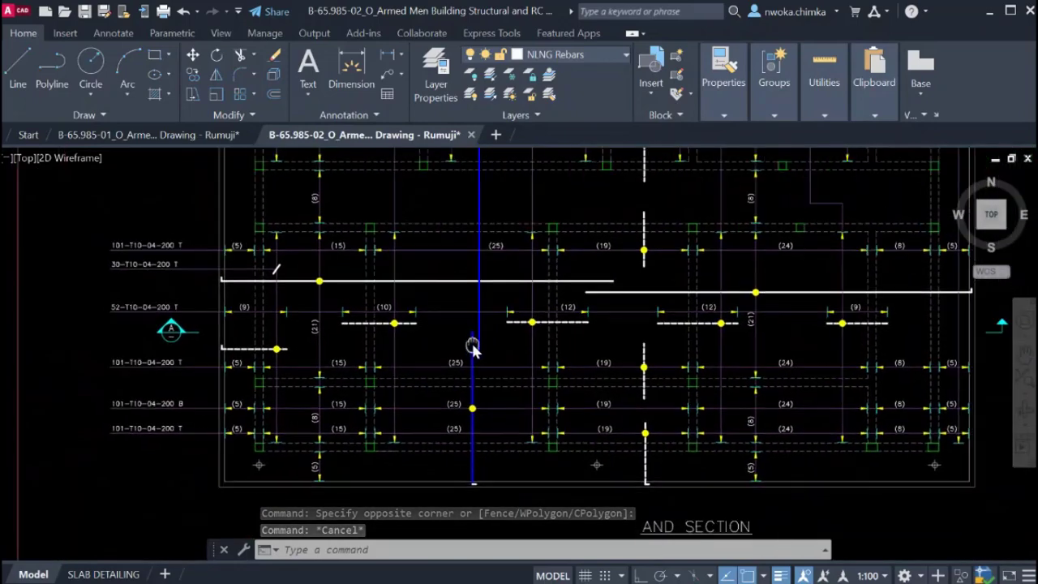
scroll(217, 334, "up", 2)
left_click(180, 334)
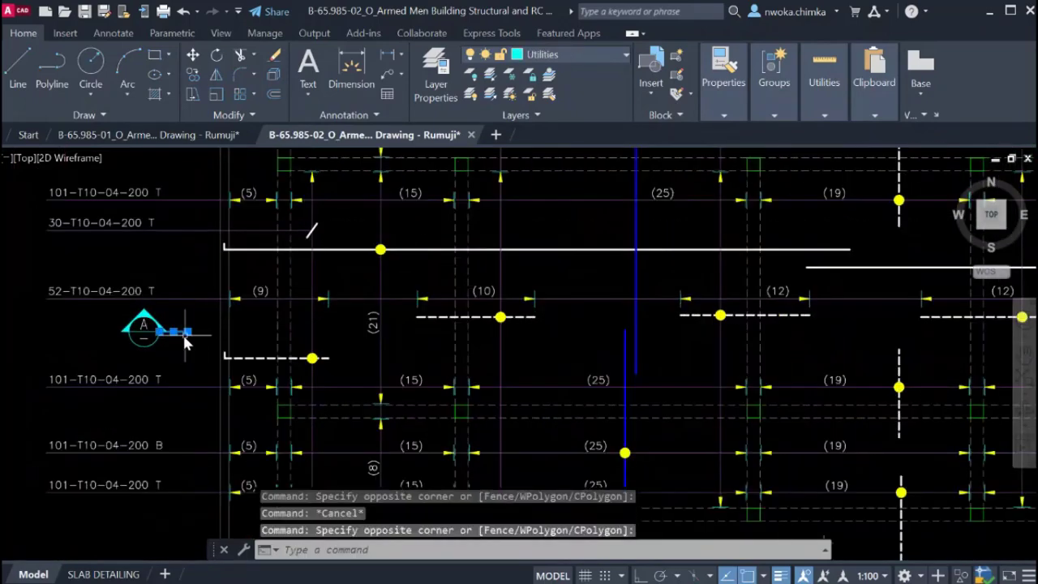
left_click(185, 333)
scroll(202, 334, "down", 3)
scroll(422, 341, "up", 2)
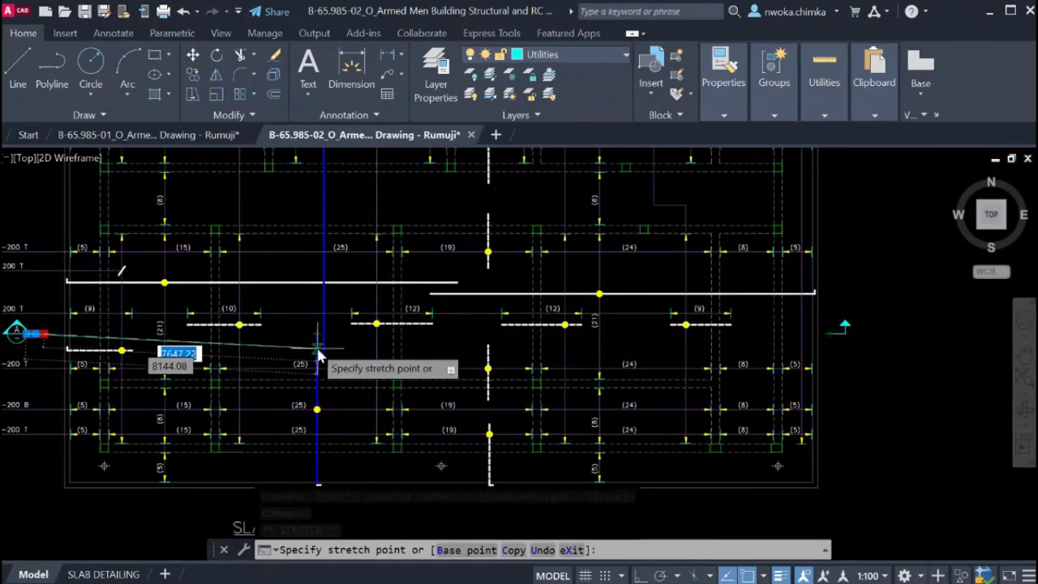
scroll(321, 353, "up", 2)
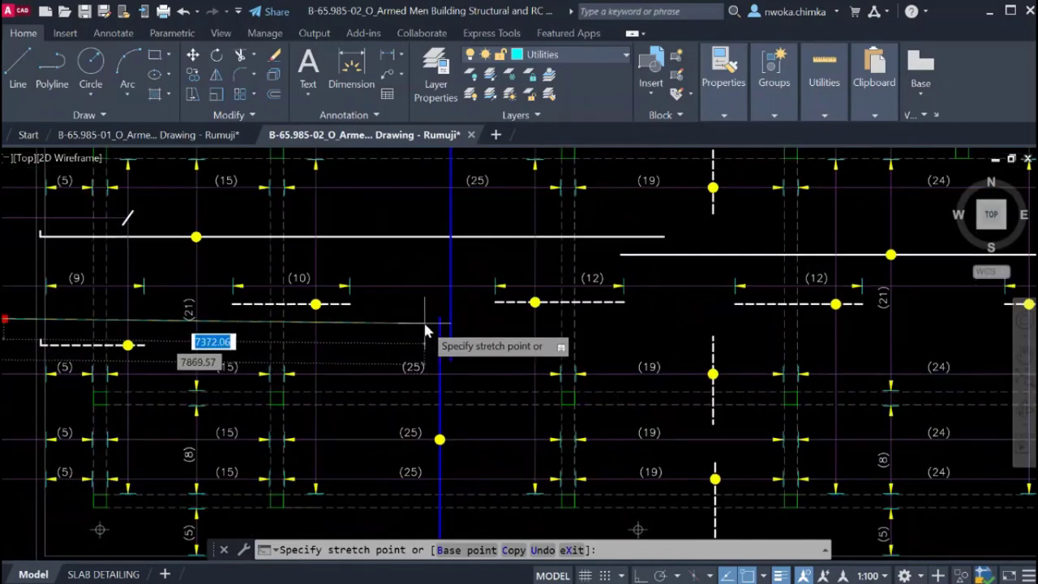
scroll(313, 252, "down", 3)
scroll(243, 259, "up", 3)
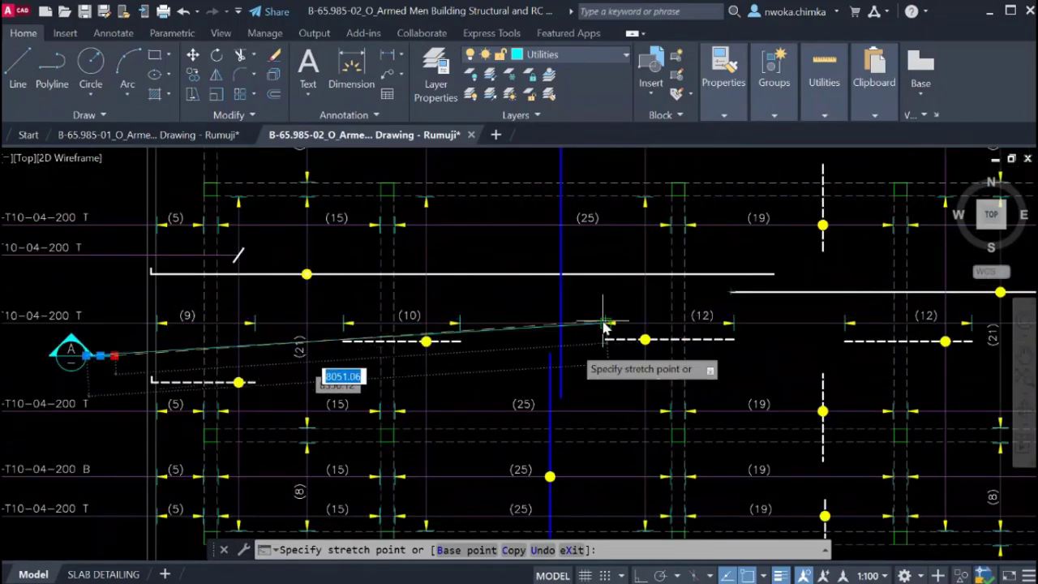
scroll(602, 328, "down", 4)
key("Escape")
key("Escape")
Highlight the distribution lines labelled 101-T10-04-200 B and 52-T10-04-200 T on the slab plan to examine their extents, and clear the selection.
middle_click_drag(525, 237, 533, 315)
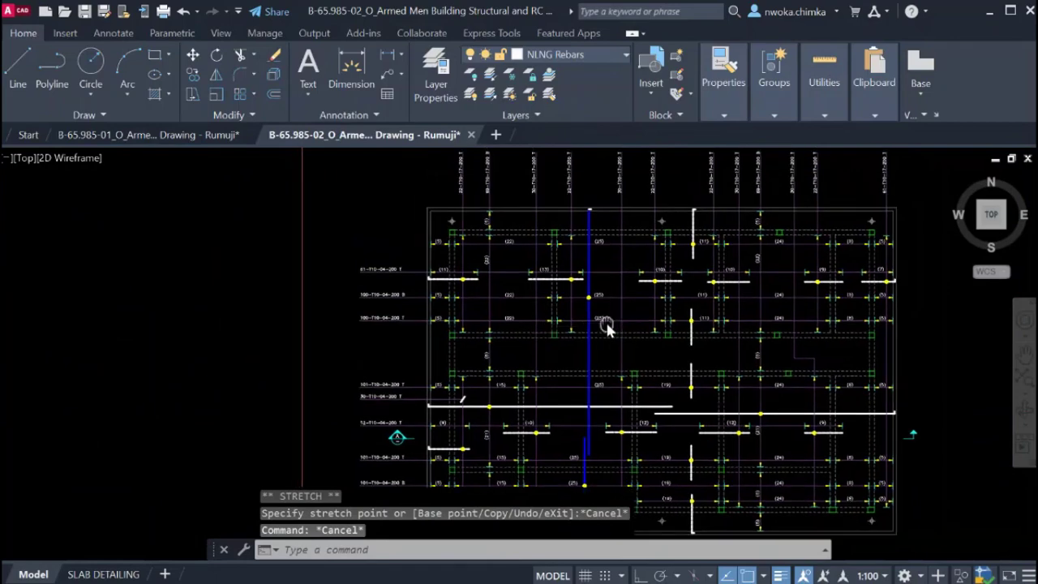
middle_click_drag(606, 324, 569, 217)
scroll(542, 362, "up", 2)
scroll(546, 389, "up", 2)
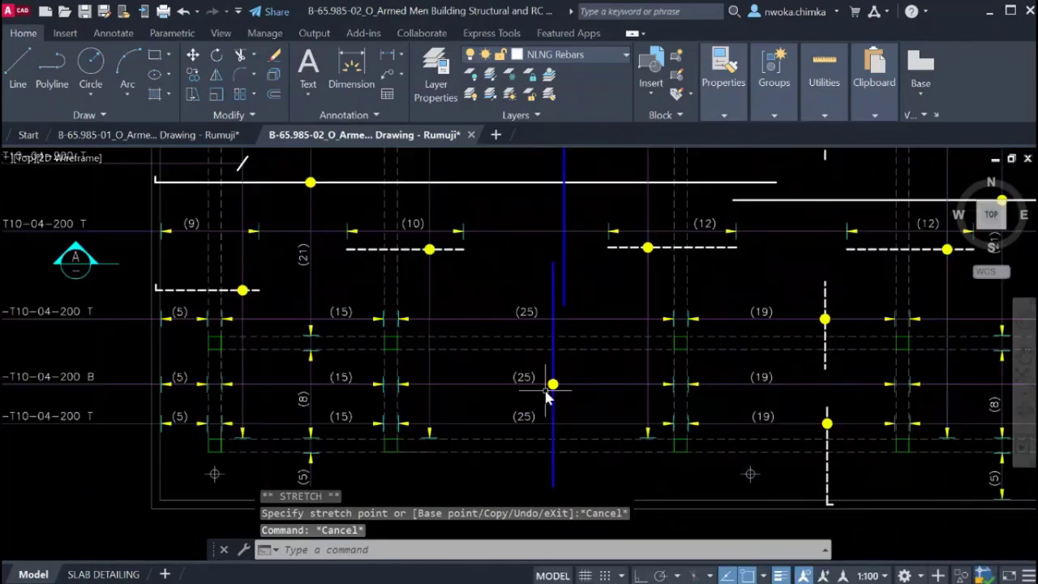
left_click(581, 380)
left_click(566, 396)
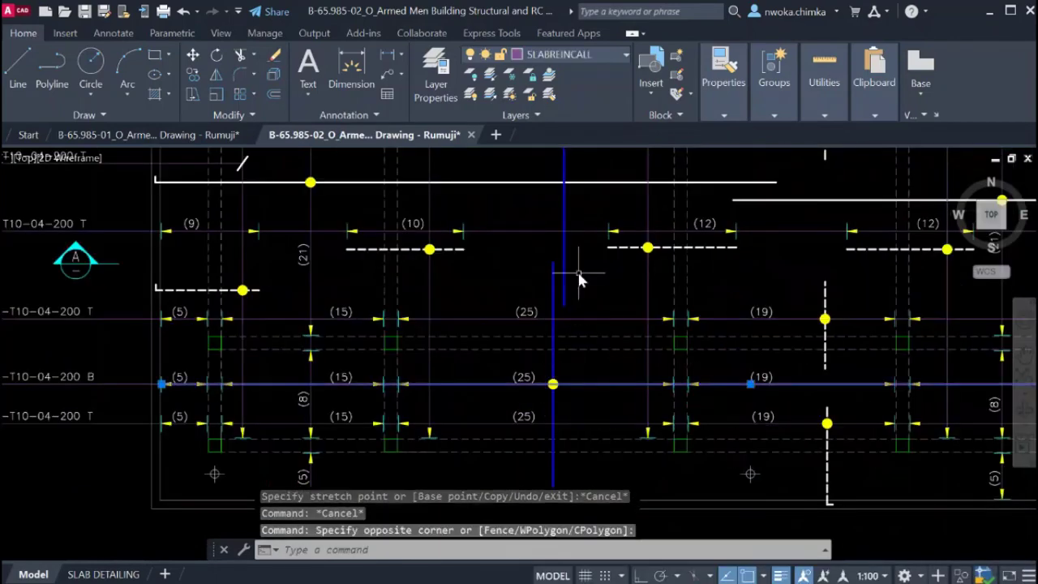
left_click(578, 233)
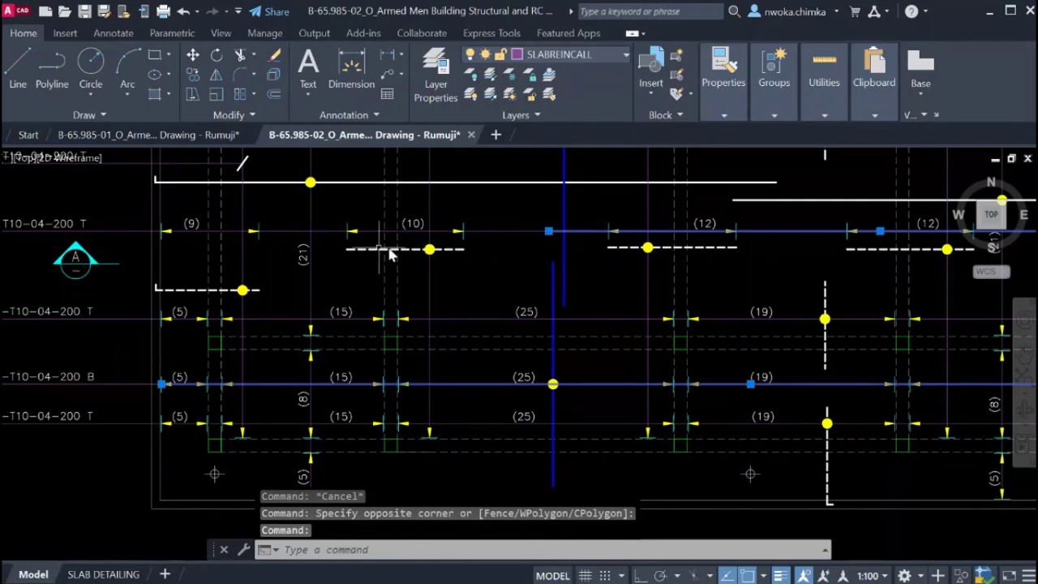
left_click(491, 217)
left_click(483, 241)
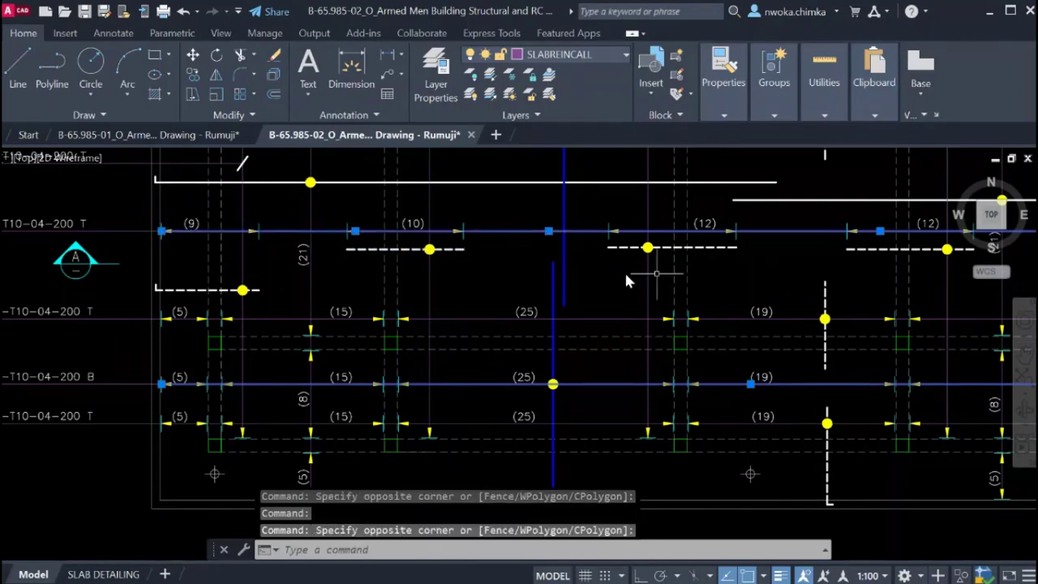
scroll(627, 280, "down", 3)
scroll(868, 273, "up", 3)
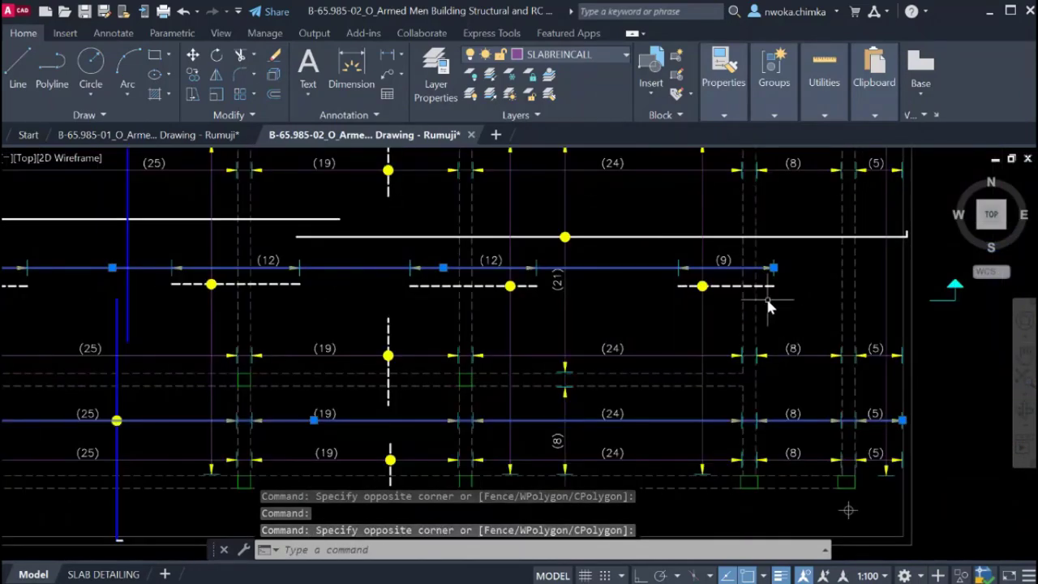
scroll(897, 419, "down", 2)
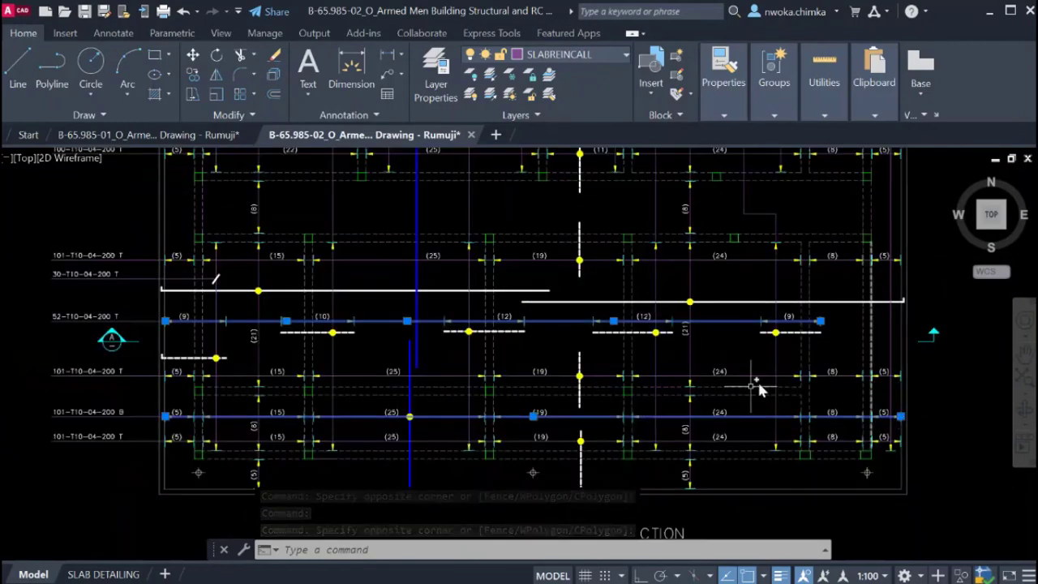
key("Escape")
Check the full extent of the 101-T10-04-200 B distribution line across the slab plan, and clear the selection.
scroll(427, 430, "up", 2)
left_click(423, 430)
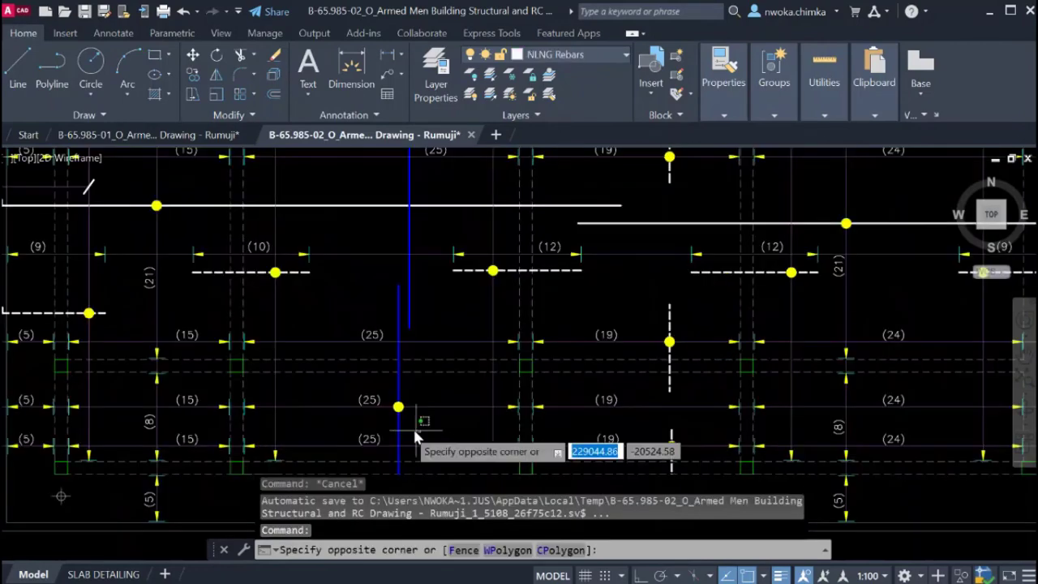
left_click(416, 429)
scroll(326, 375, "down", 2)
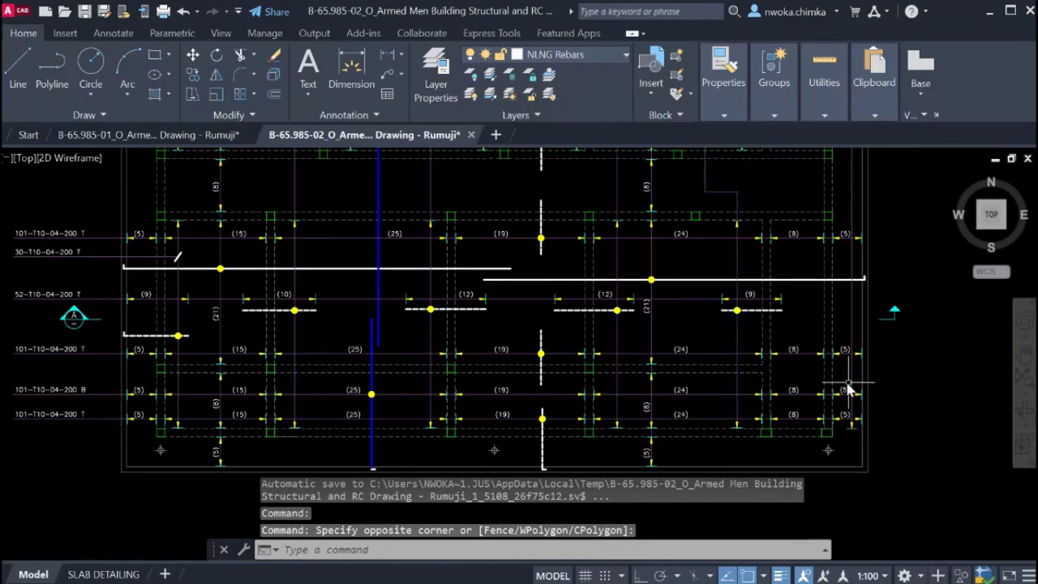
key("Escape")
scroll(417, 394, "up", 2)
left_click(417, 394)
scroll(217, 375, "down", 2)
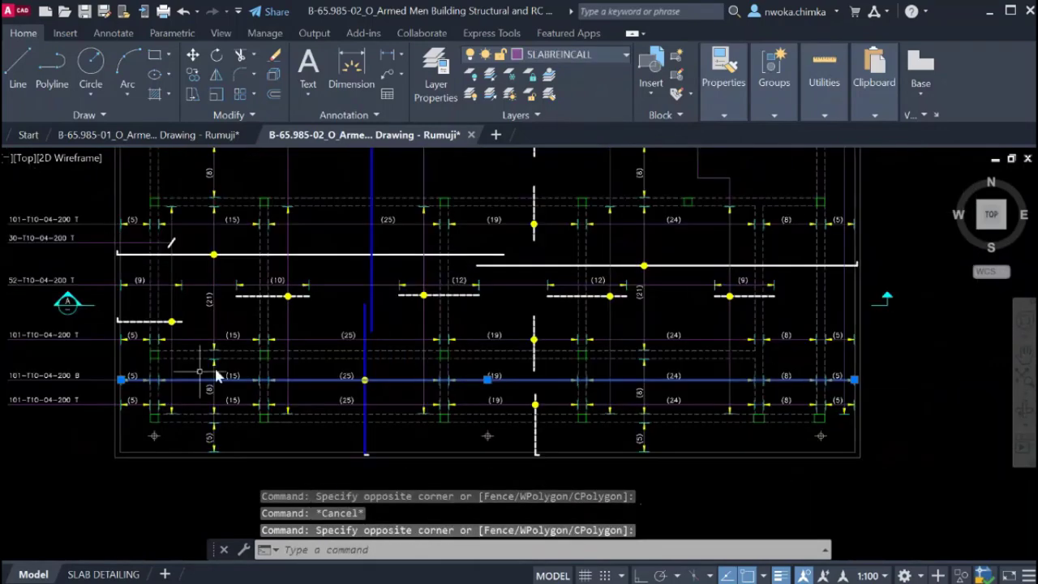
key("Escape")
Copy the rebar block in Section A by its bottom quadrant onto the bottom slab bar at the upstand corner.
scroll(718, 373, "down", 2)
middle_click_drag(584, 302, 586, 415)
middle_click_drag(548, 337, 562, 488)
scroll(405, 234, "up", 2)
scroll(340, 241, "up", 4)
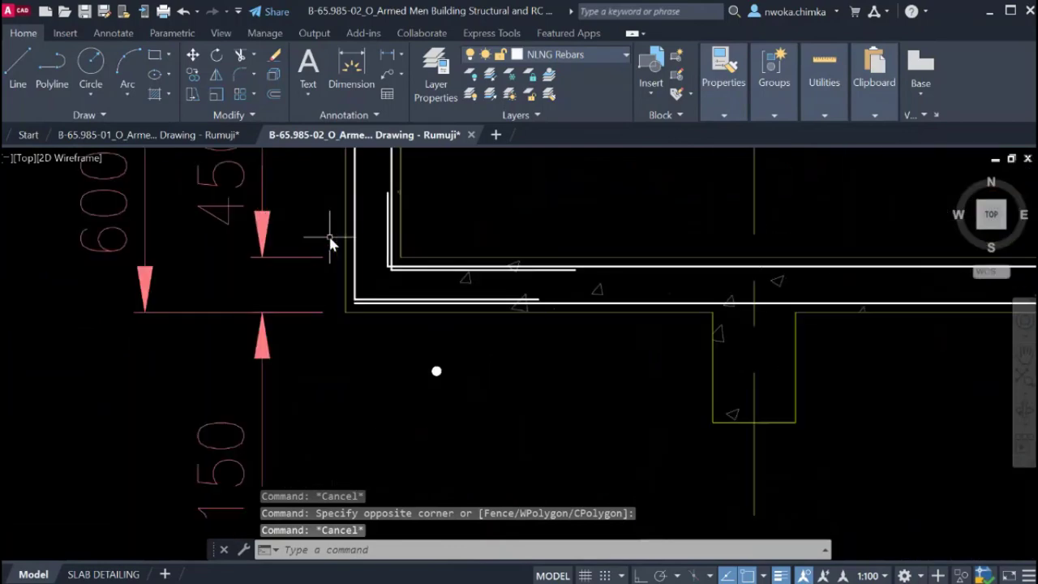
scroll(438, 348, "up", 1)
left_click(448, 362)
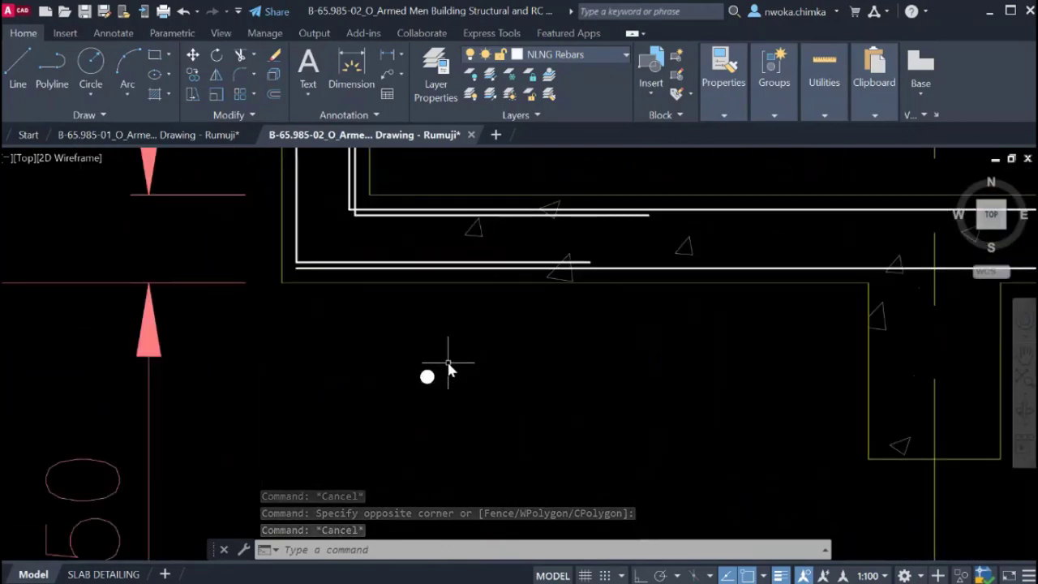
left_click(404, 430)
type("c")
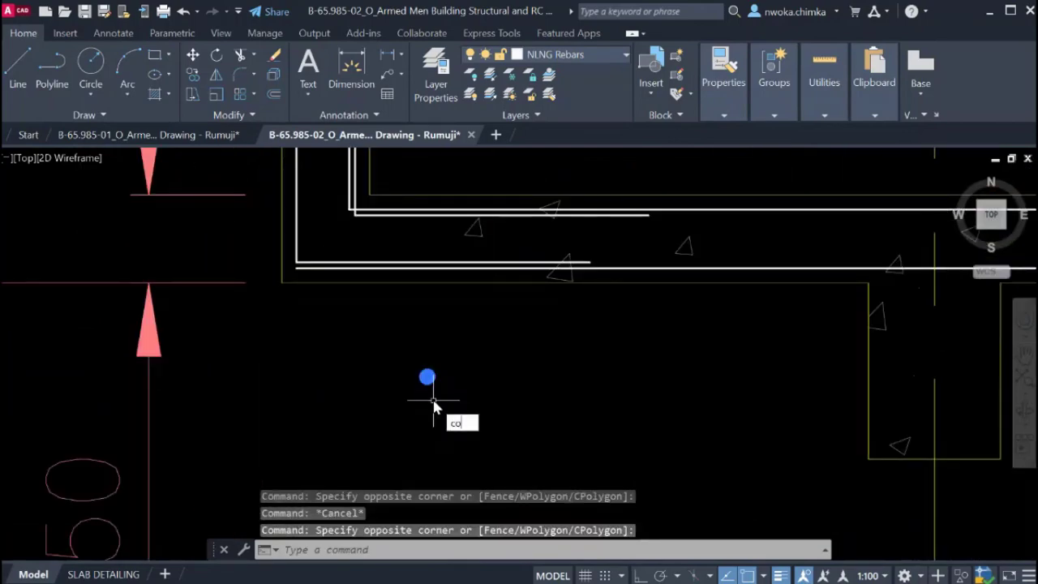
type("o")
key("Return")
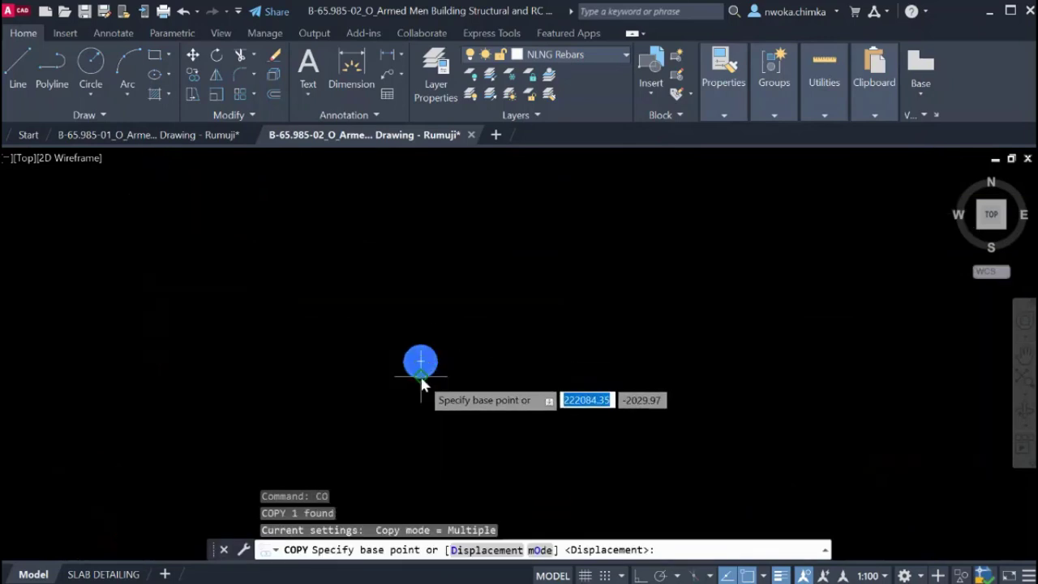
scroll(421, 382, "up", 2)
left_click(419, 336)
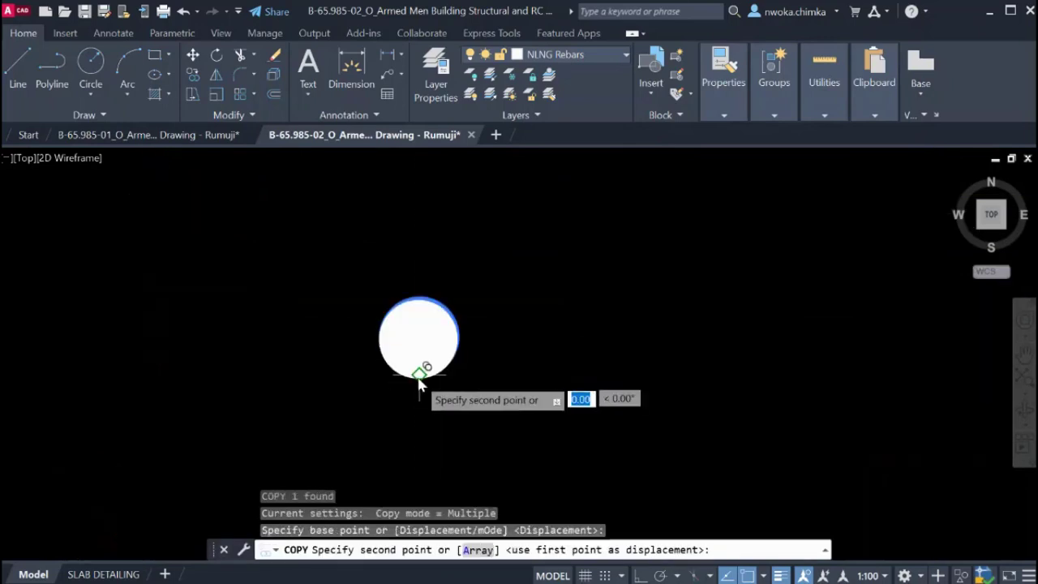
scroll(519, 341, "down", 5)
scroll(371, 260, "up", 4)
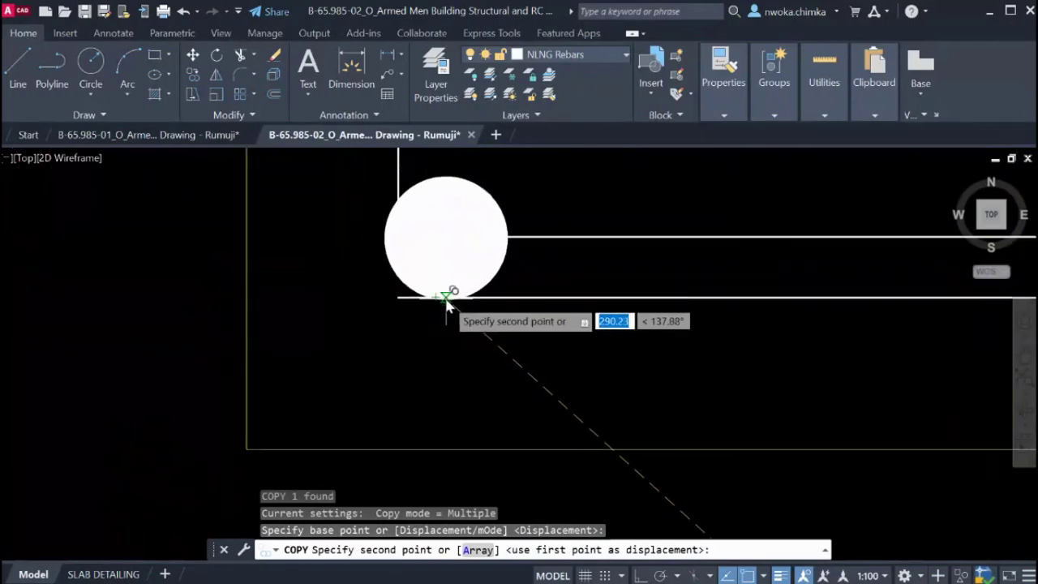
left_click(449, 299)
key("Escape")
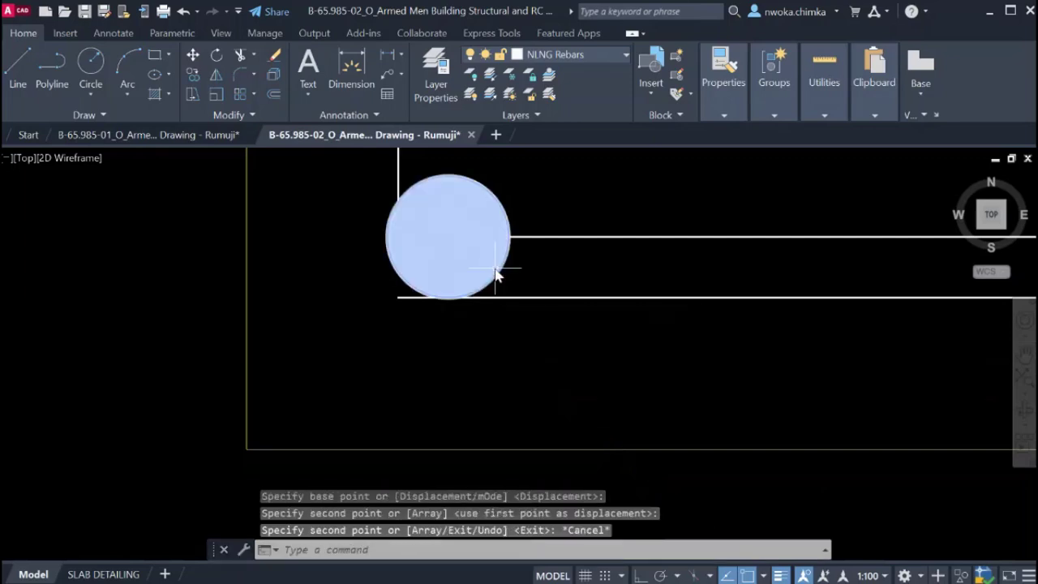
Draw a vertical construction line through the end of the bottom slab bar at the upstand corner.
key("Return")
type("v")
key("Return")
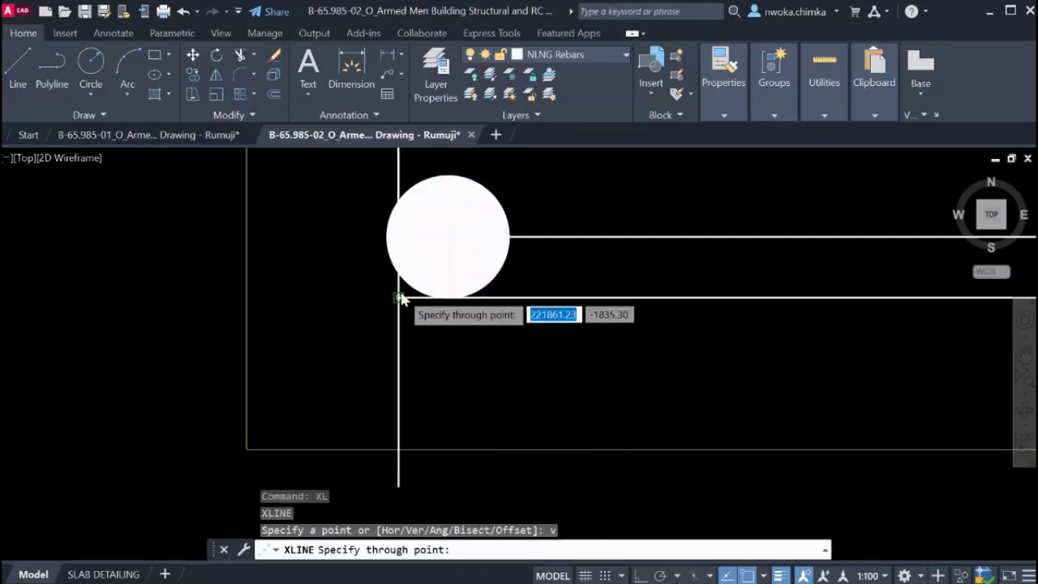
key("Escape")
Move the copied rebar block by its left quadrant onto the vertical construction line.
scroll(371, 292, "down", 2)
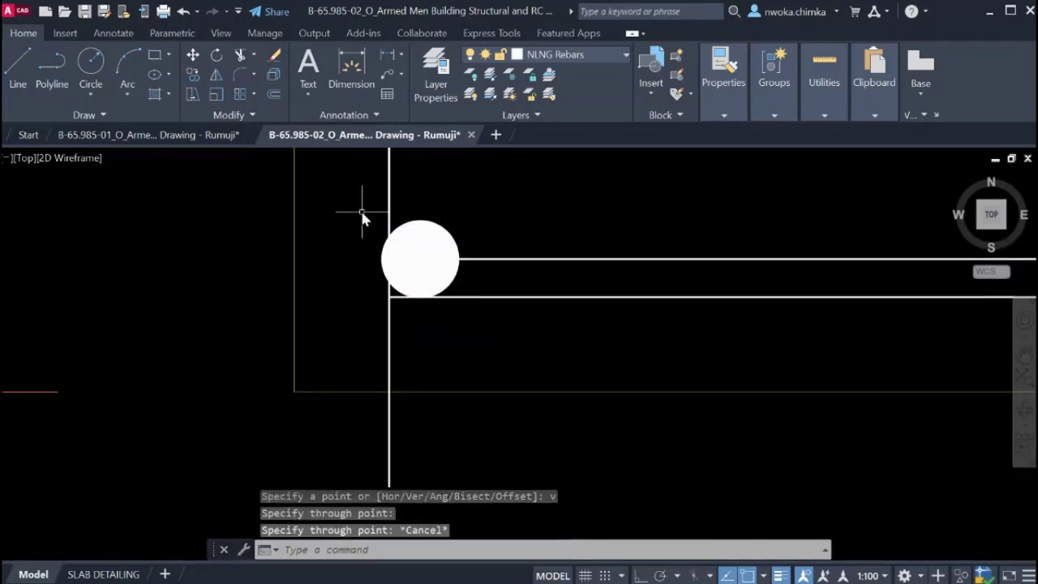
left_click(364, 210)
left_click(489, 306)
type("m")
key("Return")
scroll(373, 266, "up", 4)
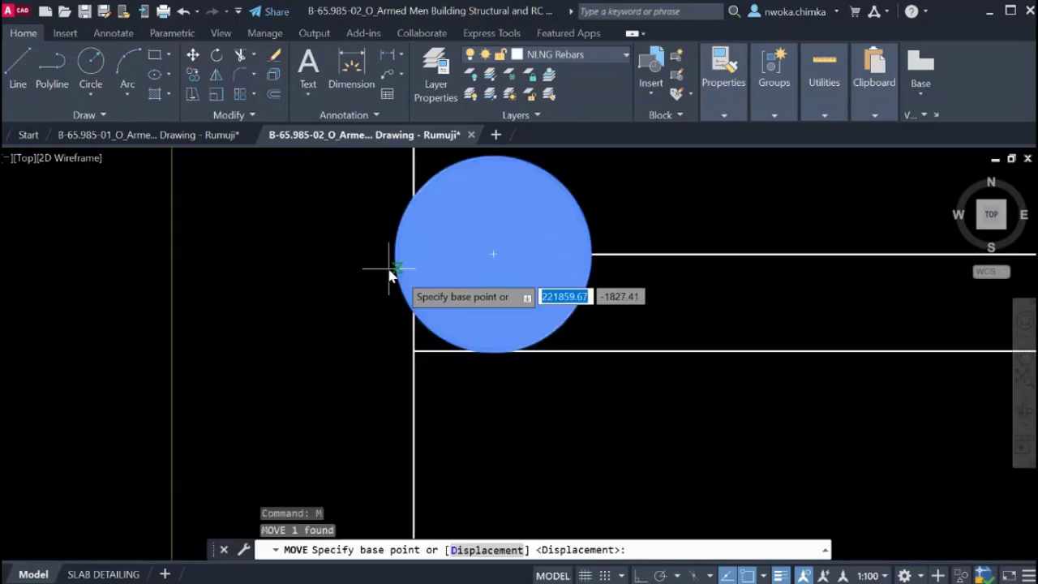
left_click(397, 255)
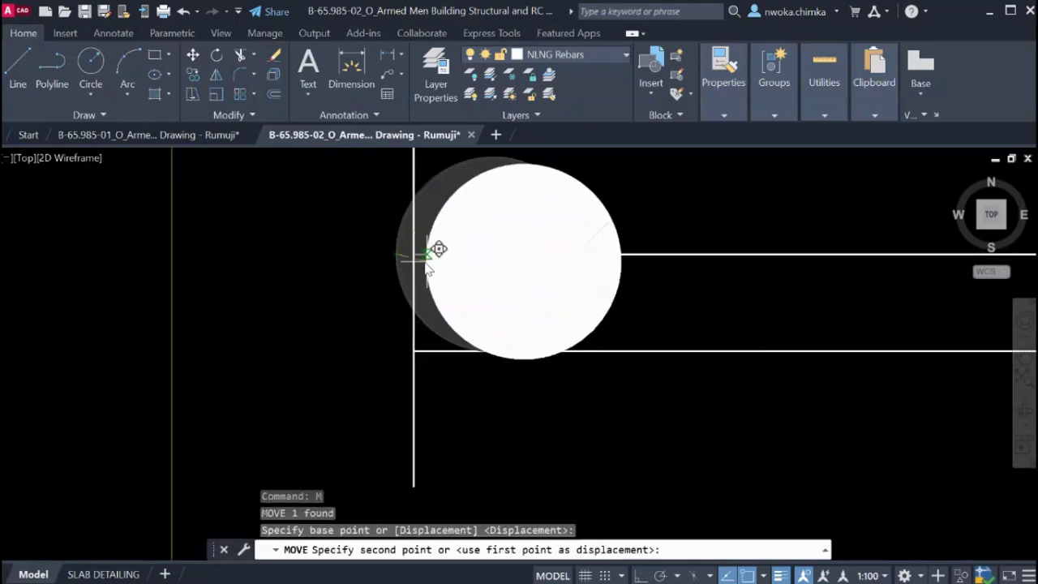
left_click(414, 256)
Erase the vertical construction line at the upstand corner.
scroll(377, 299, "down", 3)
left_click(446, 377)
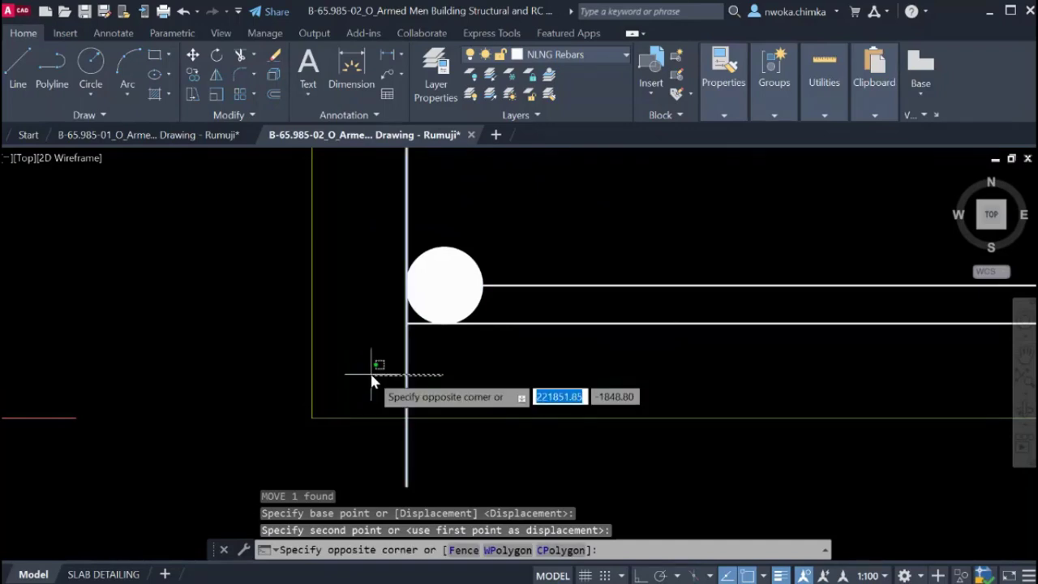
left_click(385, 377)
key("Return")
Move the short horizontal lap bar from the corner rebar block's centre up to the block's top quadrant.
scroll(394, 365, "down", 3)
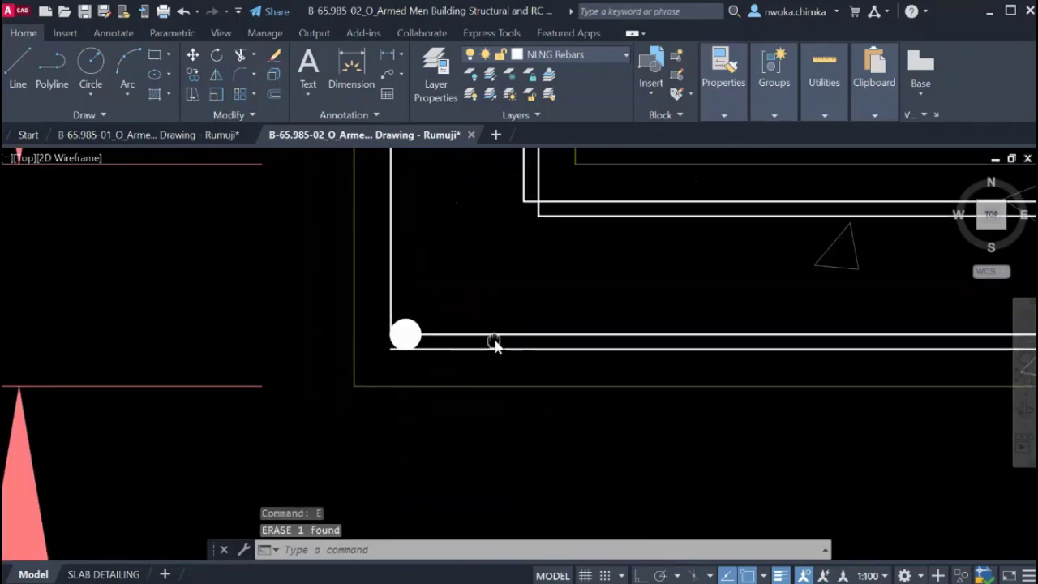
scroll(365, 345, "up", 2)
scroll(325, 325, "up", 2)
left_click(348, 327)
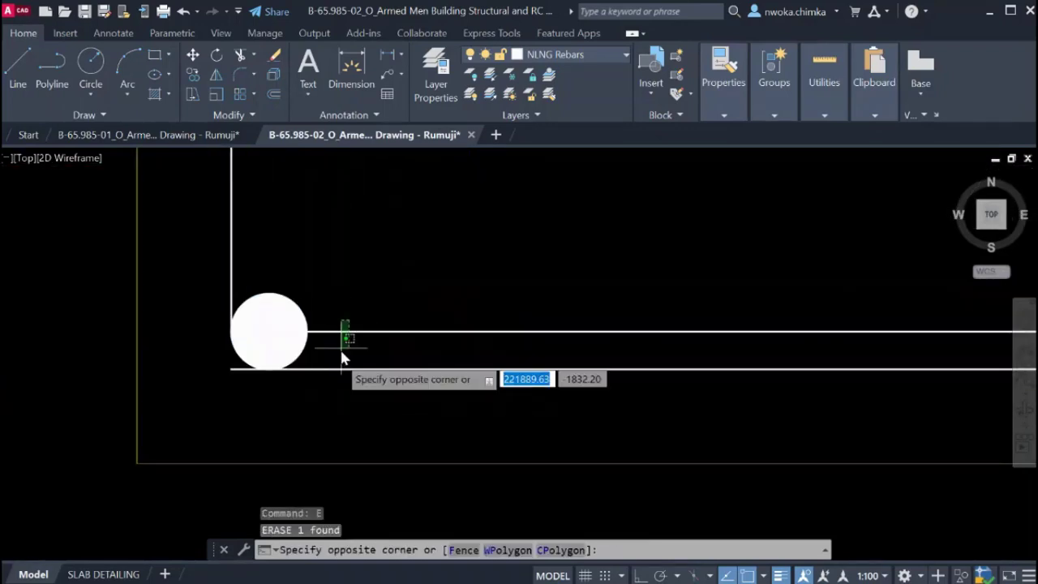
left_click(345, 334)
type("M")
key("Return")
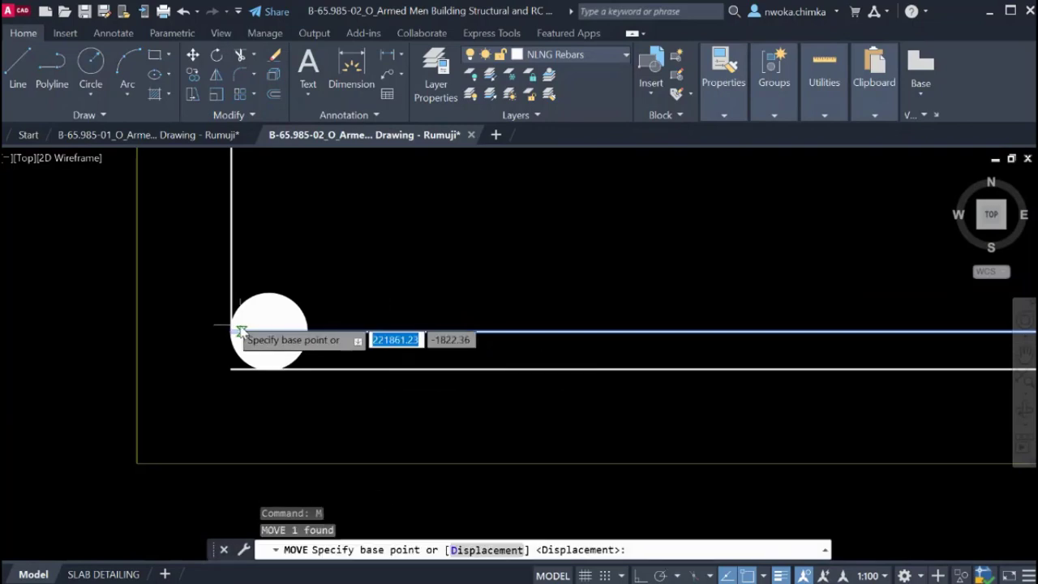
left_click(271, 332)
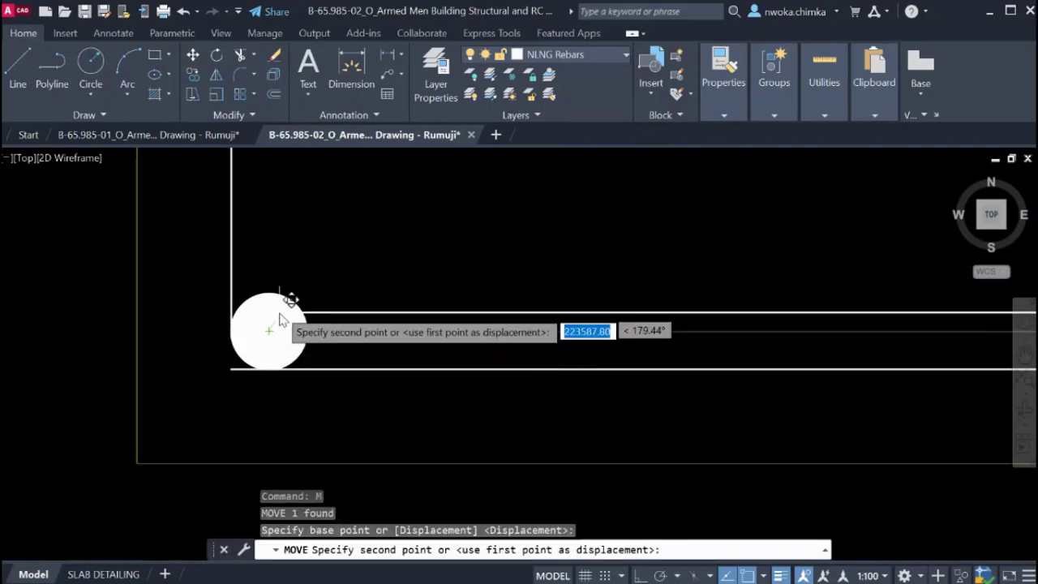
left_click(273, 295)
scroll(251, 302, "up", 2)
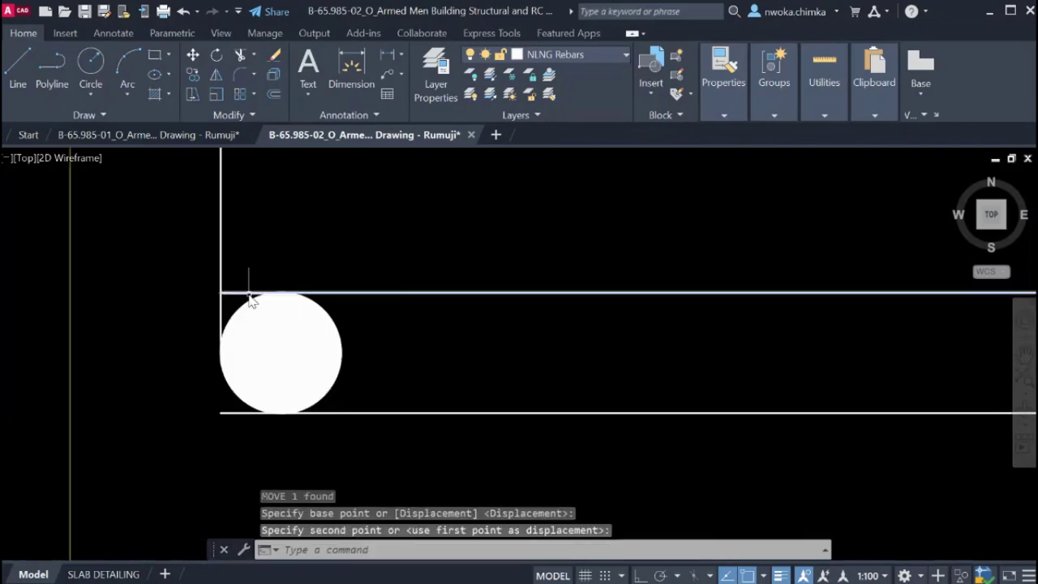
type("f")
key("Return")
left_click(252, 297)
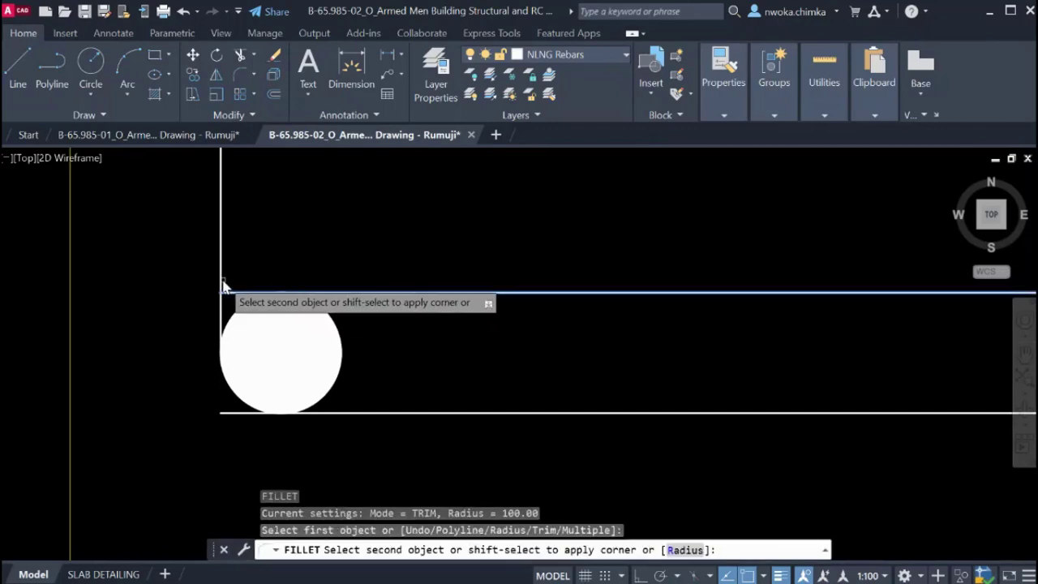
key("Escape")
Trim the part of the outer vertical bar that extends below the short horizontal lap bar.
type("tr")
key("Return")
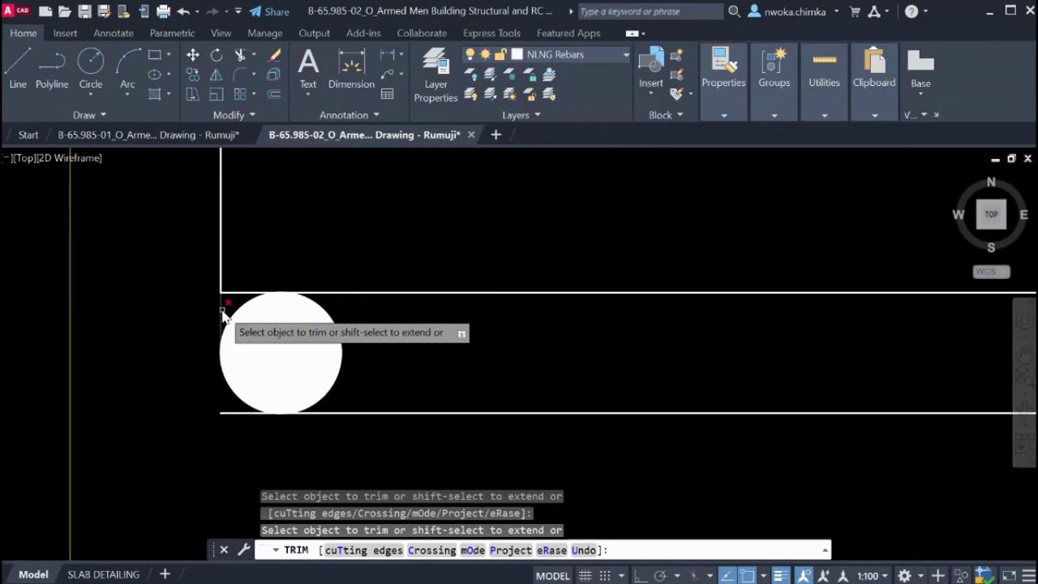
key("Escape")
Move the short horizontal lap bar slightly upward so that it sits just clear of the corner rebar block.
scroll(243, 313, "down", 5)
scroll(286, 297, "up", 5)
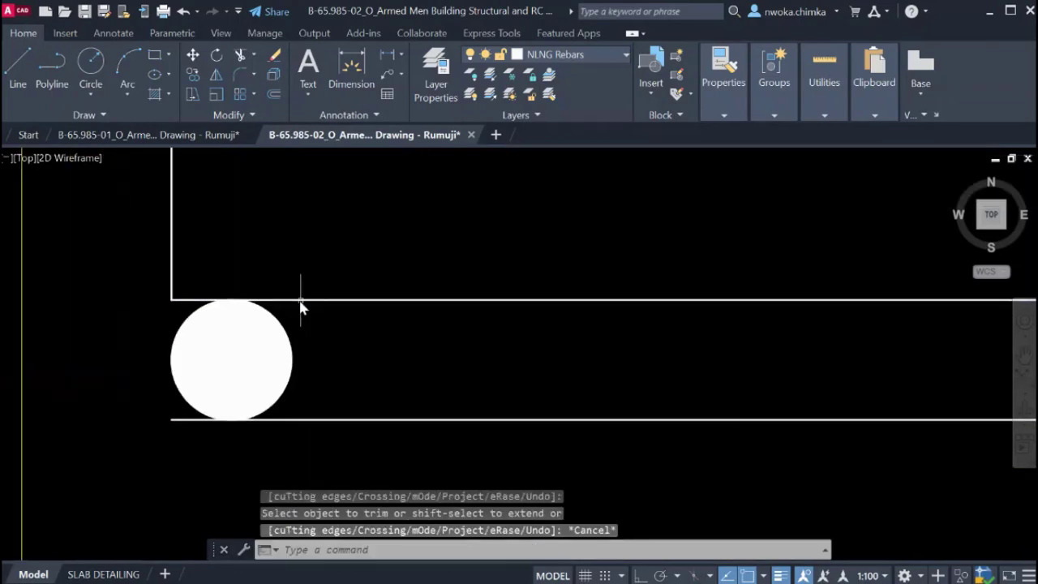
left_click(305, 294)
left_click(300, 291)
type("m")
key("Return")
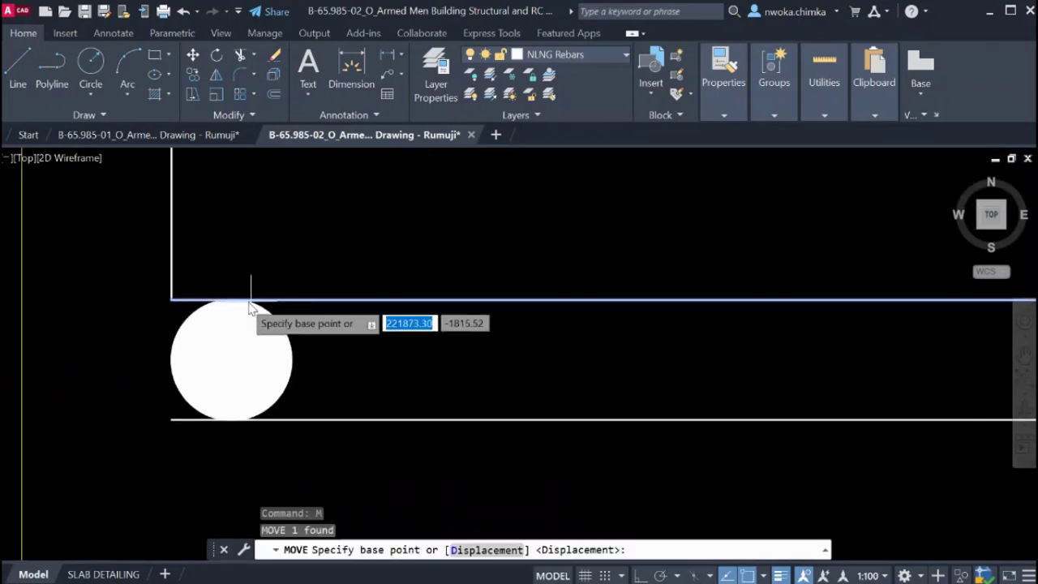
scroll(247, 299, "up", 4)
left_click(243, 297)
left_click(241, 294)
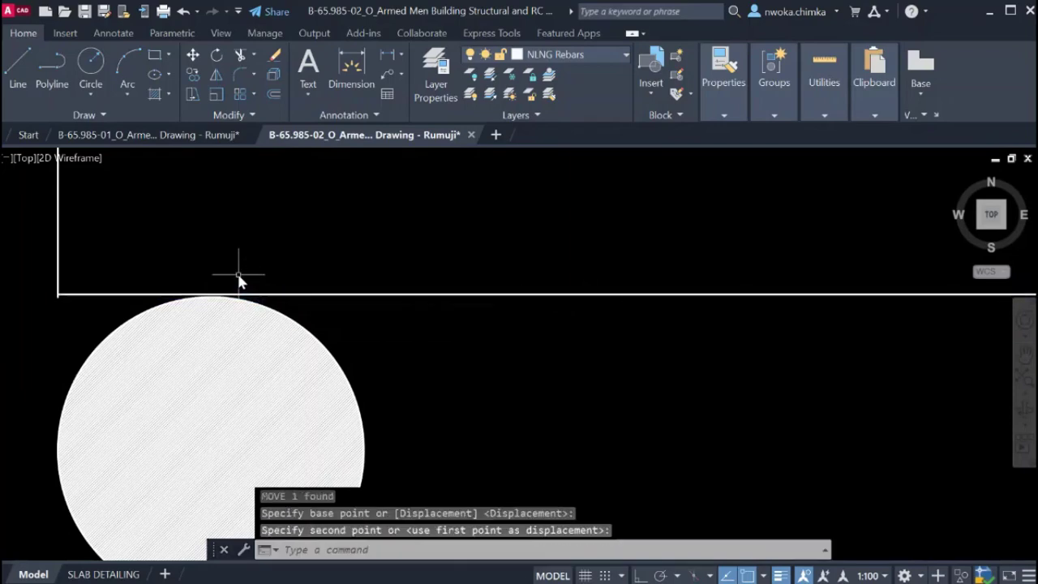
Trim the small overhang of the outer vertical bar below the shifted horizontal lap bar.
scroll(394, 289, "down", 2)
type("tr")
key("Return")
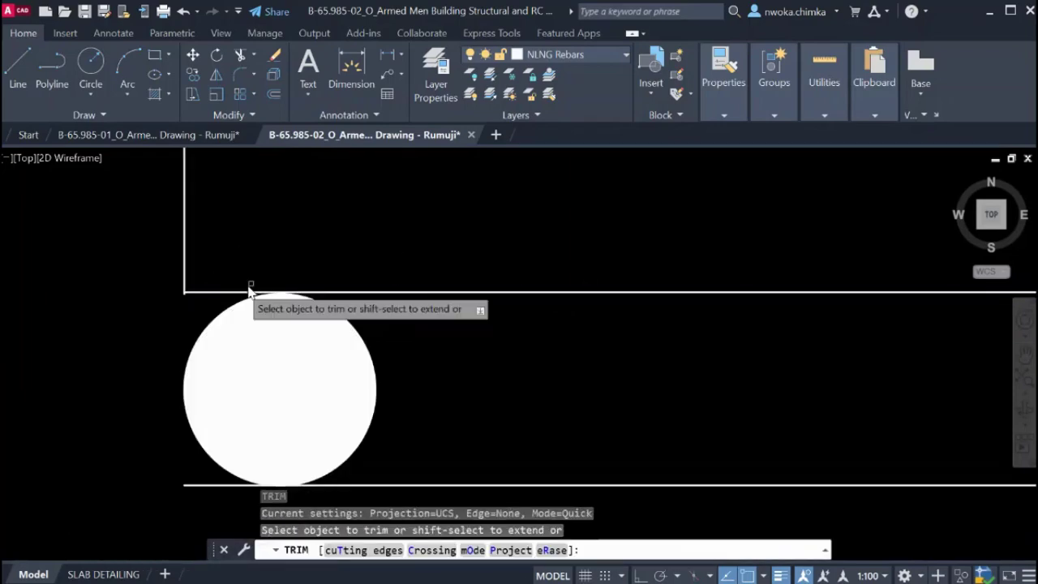
scroll(203, 284, "up", 5)
key("Escape")
scroll(232, 295, "down", 12)
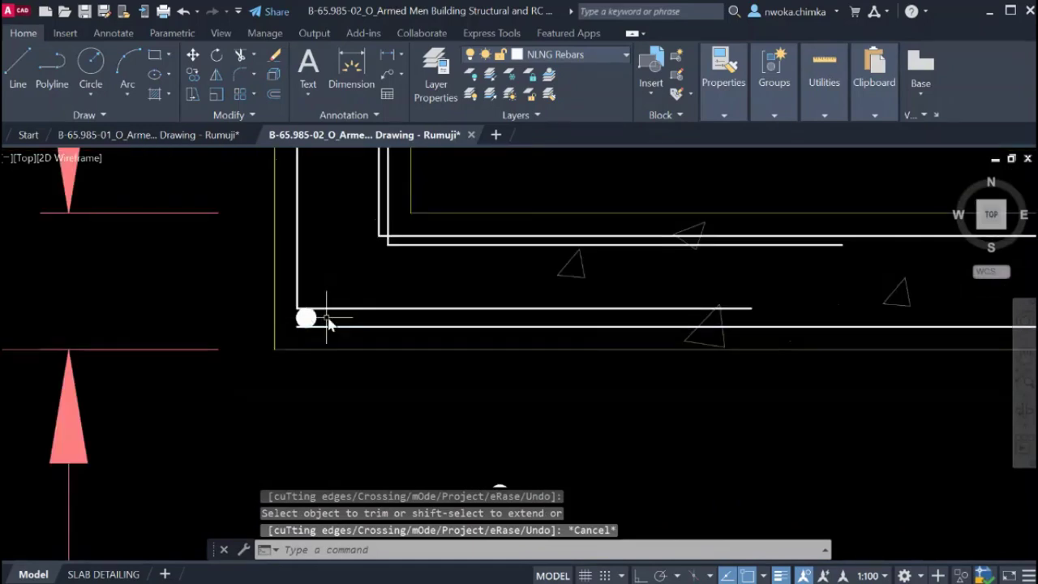
scroll(313, 320, "down", 4)
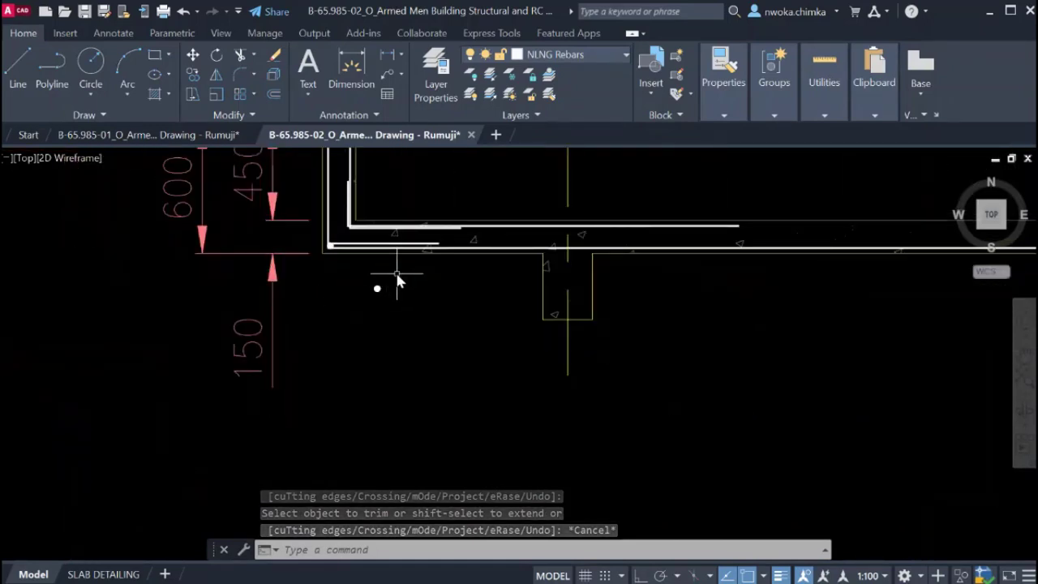
Erase the loose spare rebar dot below the slab and check the corner rebar block between the horizontal bars.
left_click(386, 280)
type("e")
key("Return")
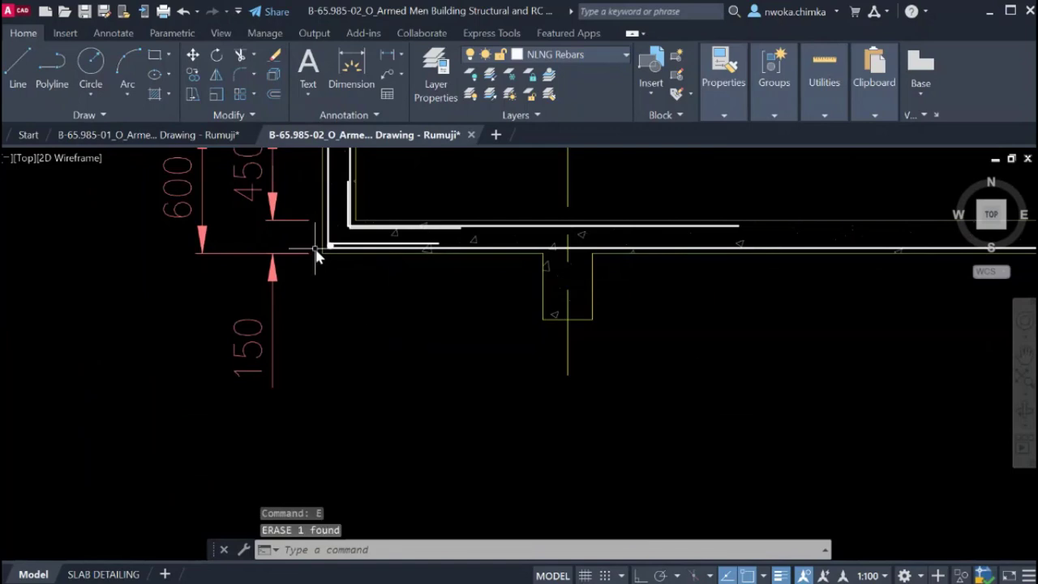
scroll(361, 268, "up", 6)
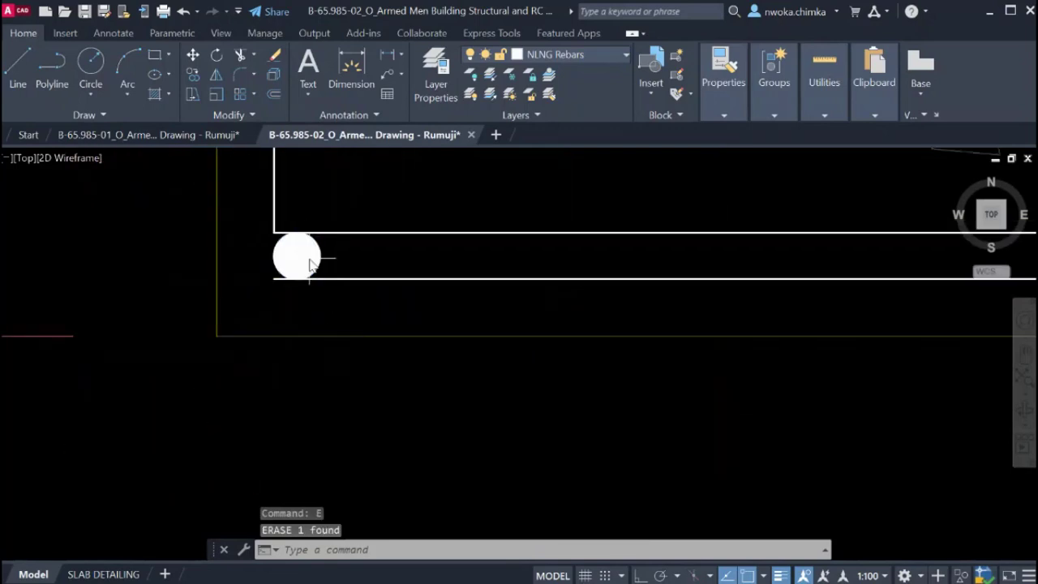
scroll(306, 259, "down", 4)
scroll(303, 236, "up", 3)
scroll(311, 249, "down", 13)
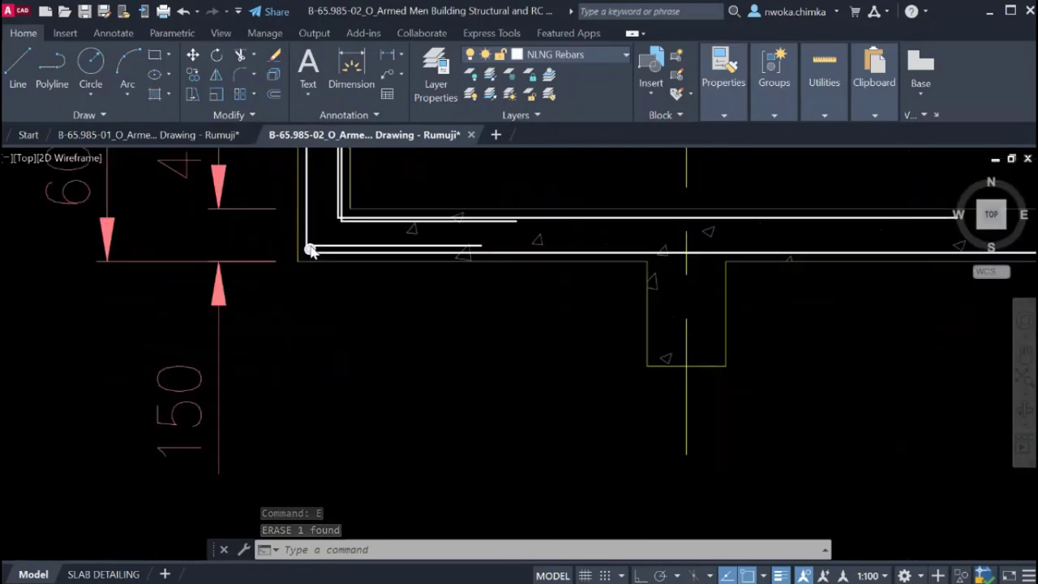
Examine the callouts of the vertical bars above the slab plan for their bar marks and spacing.
middle_click_drag(386, 324, 382, 215)
scroll(412, 259, "up", 4)
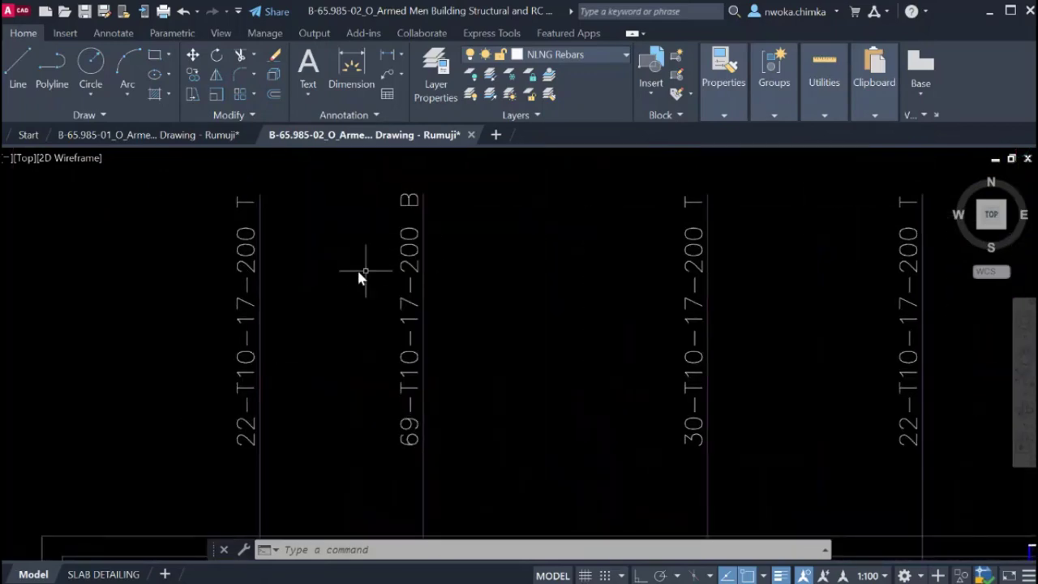
scroll(336, 302, "down", 4)
middle_click_drag(545, 302, 327, 278)
scroll(695, 260, "up", 2)
middle_click_drag(868, 270, 574, 257)
scroll(605, 251, "down", 2)
scroll(725, 248, "down", 2)
scroll(480, 246, "up", 2)
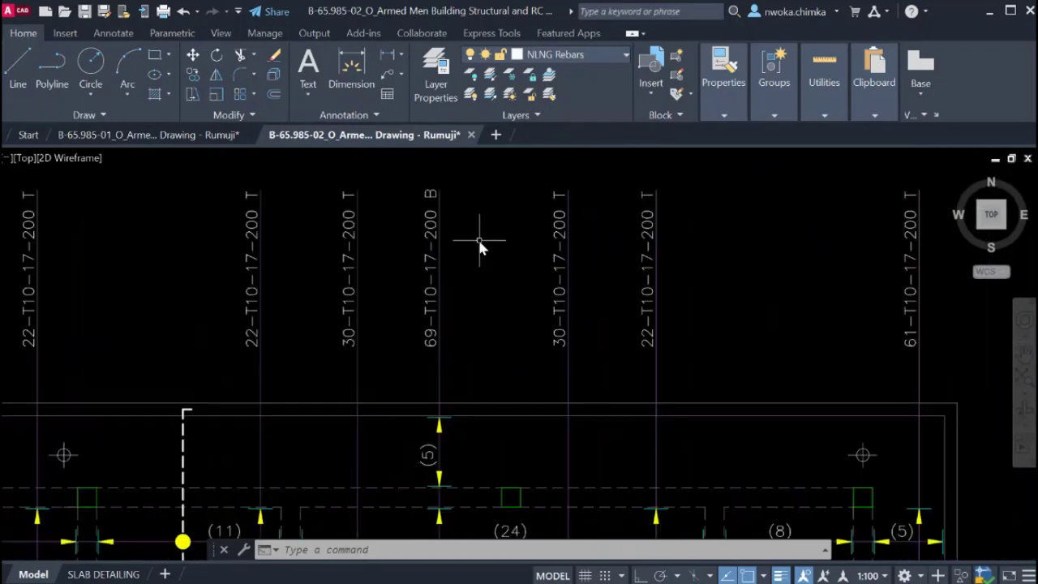
scroll(473, 231, "down", 1)
scroll(542, 243, "down", 2)
Examine the top and bottom bar callouts along the slab plan's left side for their bar marks and spacing.
middle_click_drag(355, 328, 852, 177)
middle_click_drag(444, 356, 454, 300)
scroll(439, 215, "up", 4)
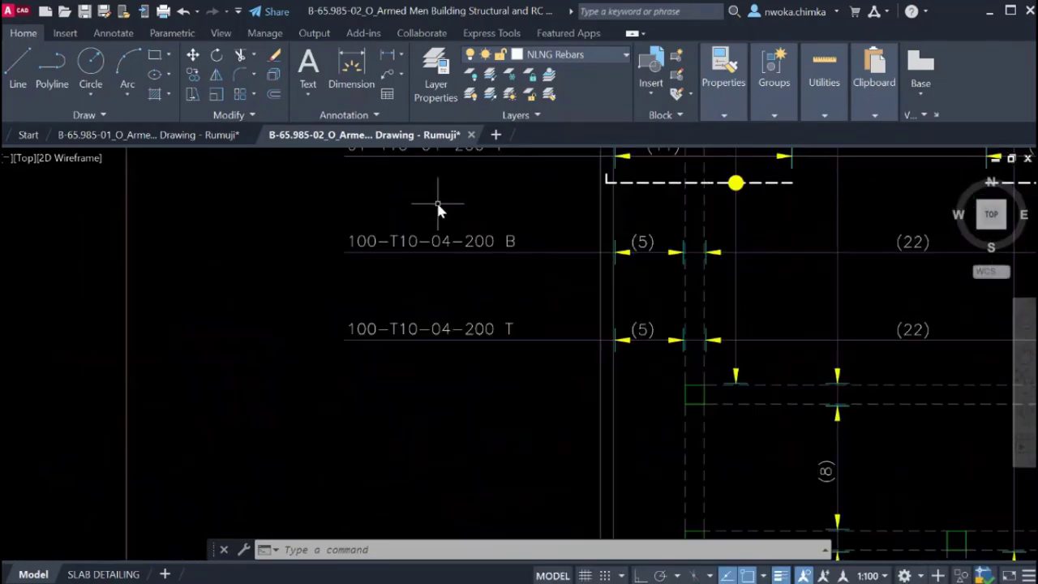
scroll(438, 204, "up", 2)
scroll(477, 328, "down", 1)
middle_click_drag(453, 207, 447, 313)
middle_click_drag(487, 390, 477, 247)
scroll(477, 248, "down", 1)
middle_click_drag(481, 349, 475, 257)
scroll(473, 328, "up", 1)
middle_click_drag(459, 391, 440, 293)
scroll(462, 382, "down", 2)
mouse_move(461, 331)
middle_mouse_down()
mouse_move(467, 239)
mouse_move(468, 419)
middle_mouse_up()
scroll(469, 419, "down", 2)
mouse_move(446, 165)
middle_mouse_down()
mouse_move(447, 313)
mouse_move(463, 417)
middle_mouse_up()
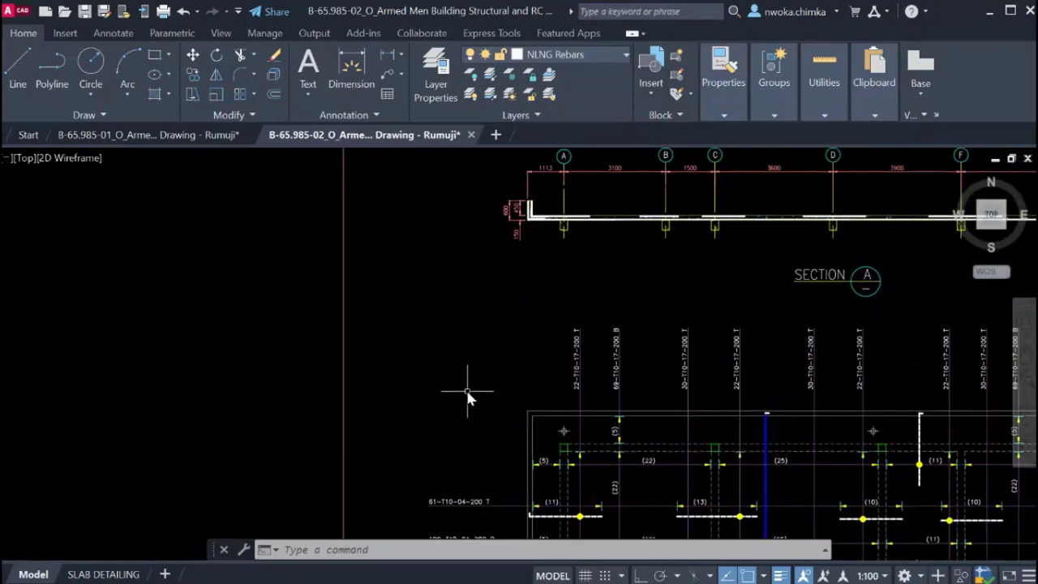
scroll(566, 233, "up", 8)
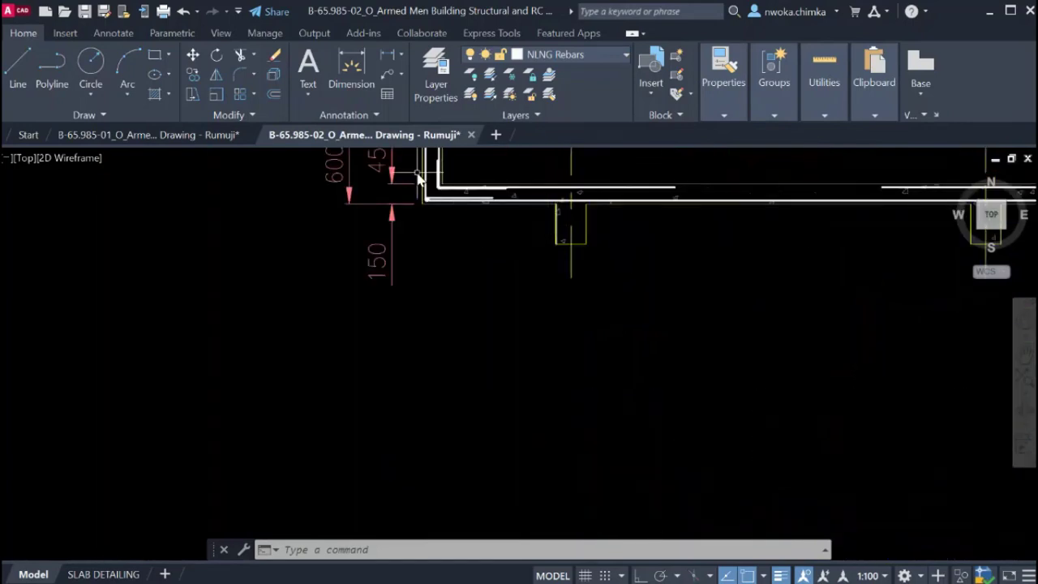
left_click(422, 259)
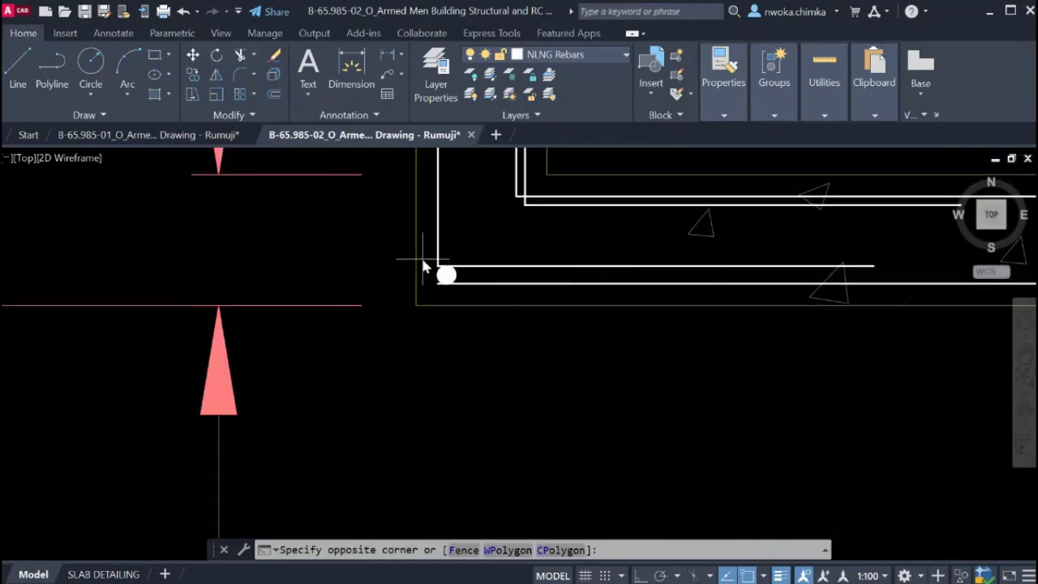
left_click(475, 294)
scroll(482, 279, "up", 3)
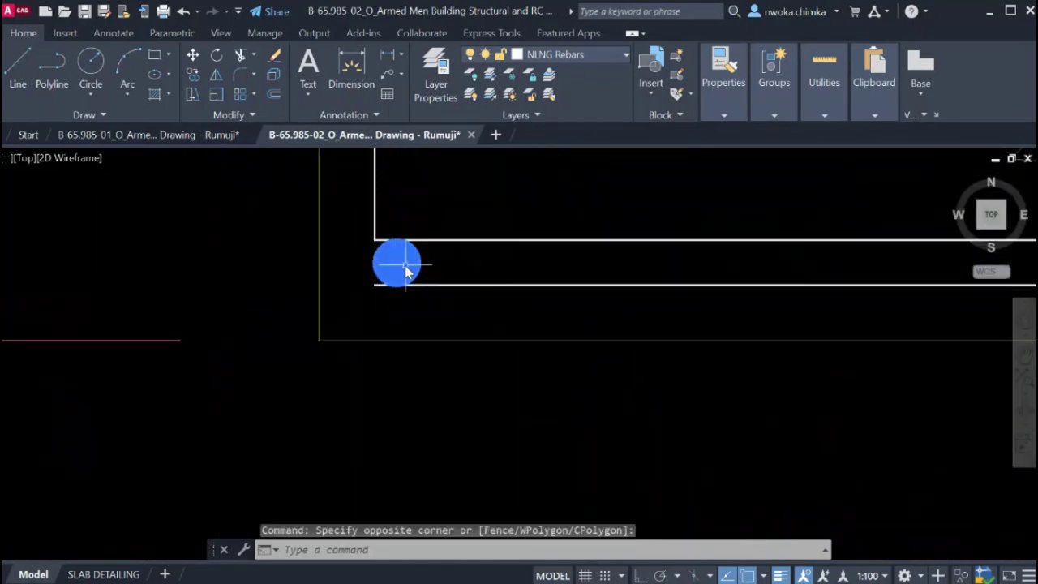
left_click(486, 277)
left_click(468, 301)
key("Escape")
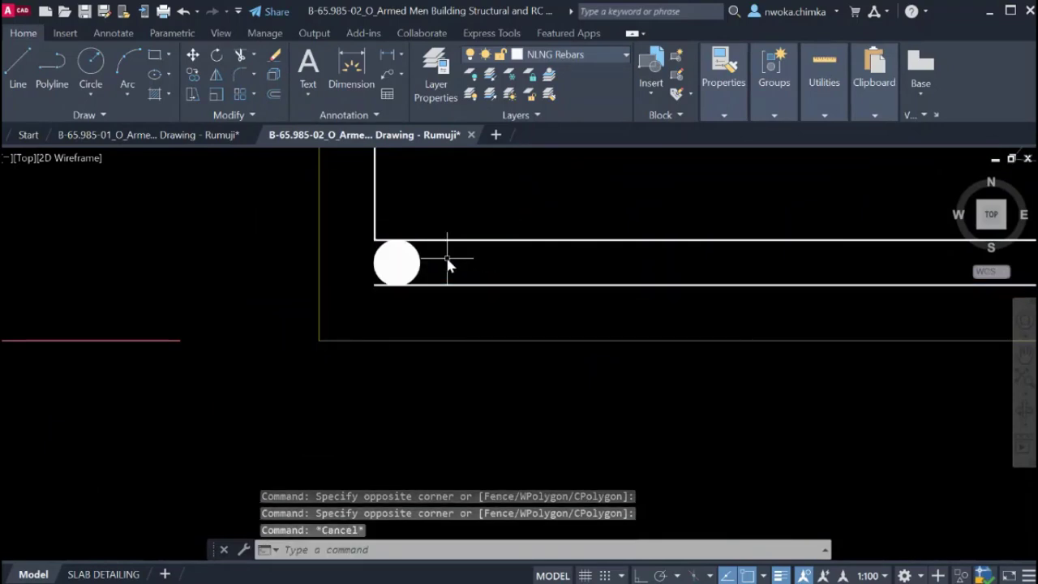
left_click(447, 258)
left_click(398, 268)
key("Escape")
scroll(397, 258, "up", 2)
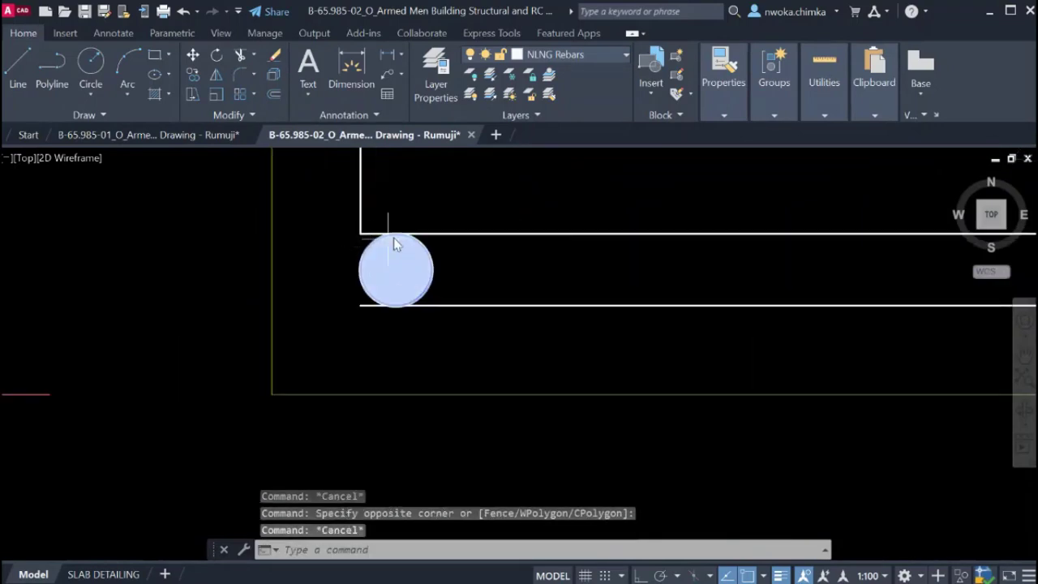
left_click(499, 323)
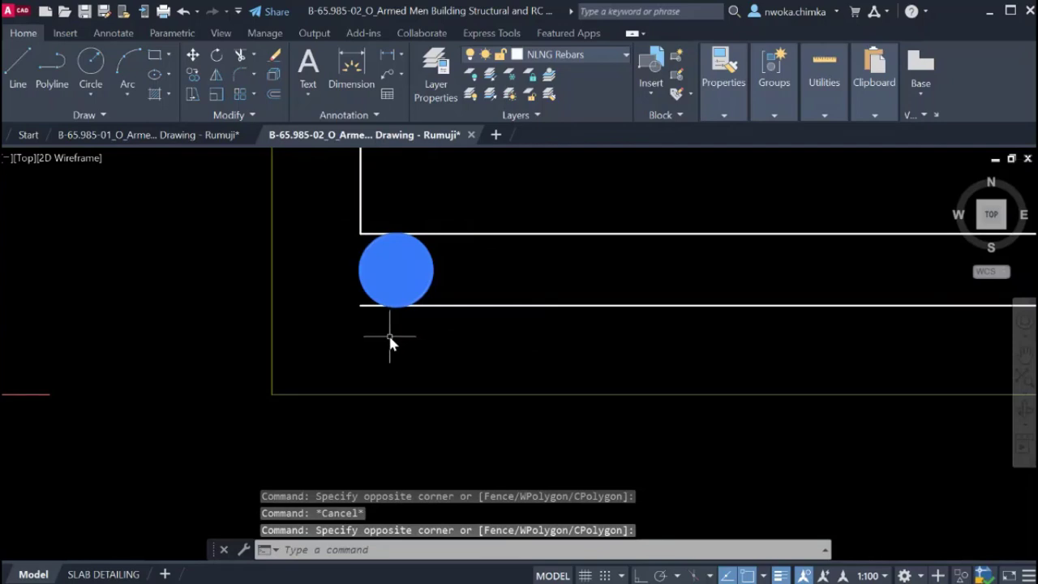
key("Escape")
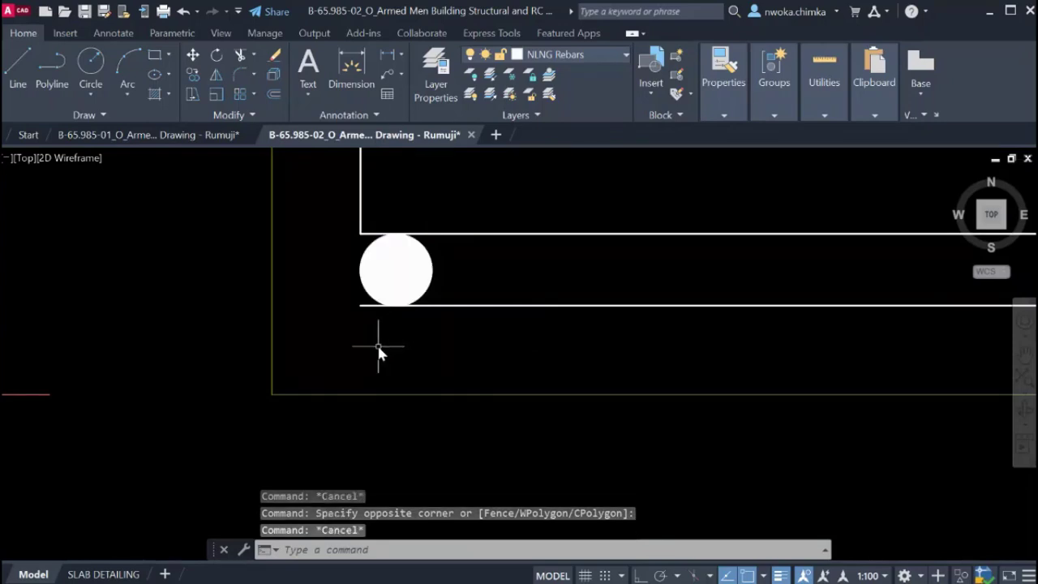
Make NLNG Columns the current layer.
left_click(585, 59)
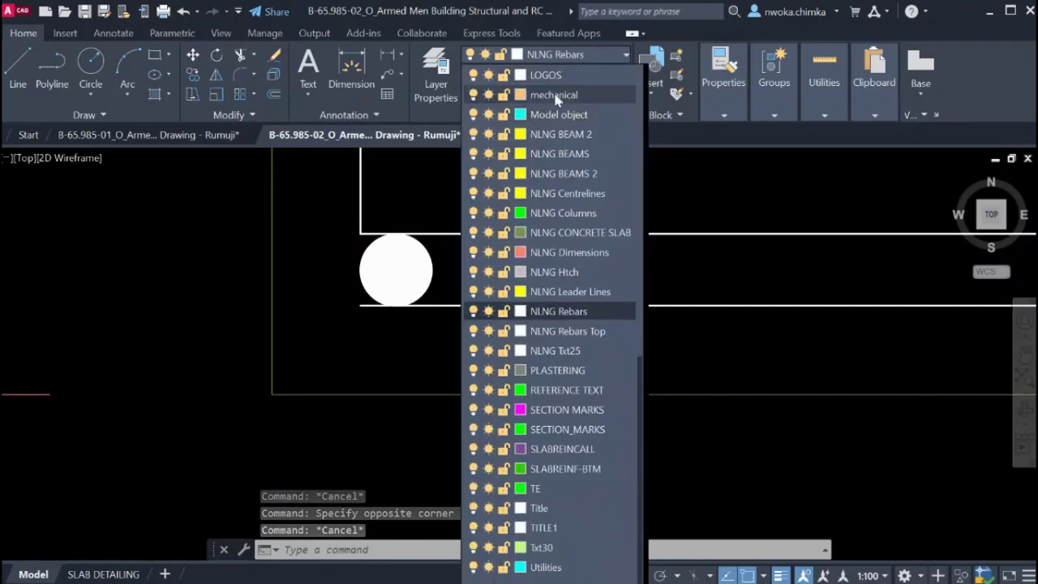
left_click(556, 97)
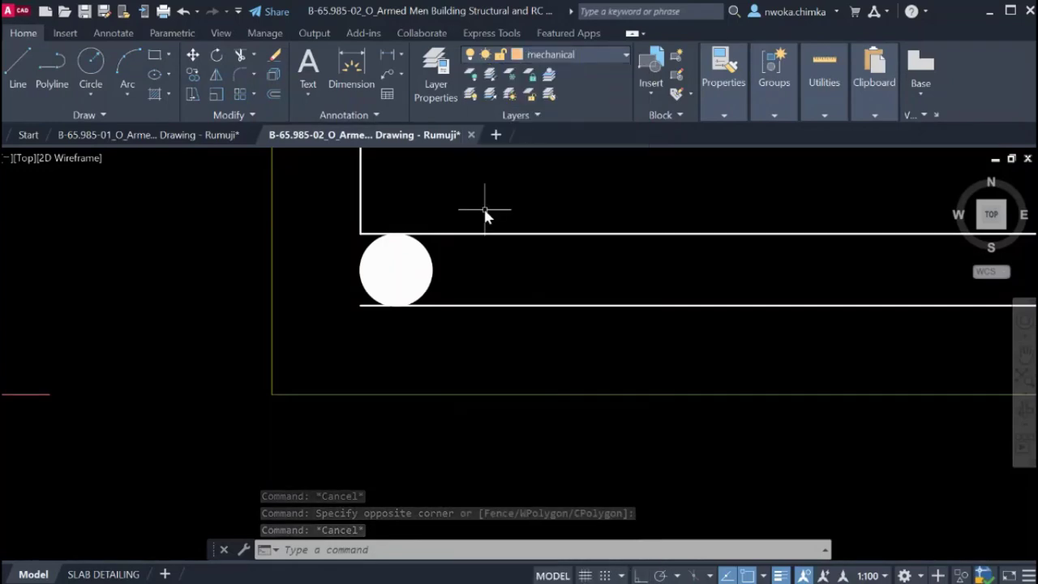
left_click(585, 59)
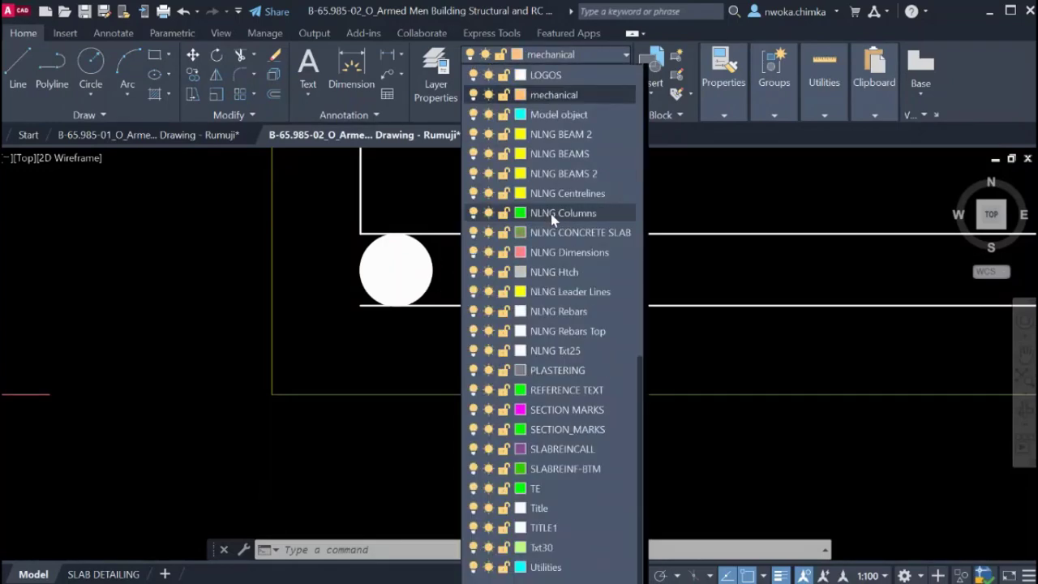
left_click(554, 214)
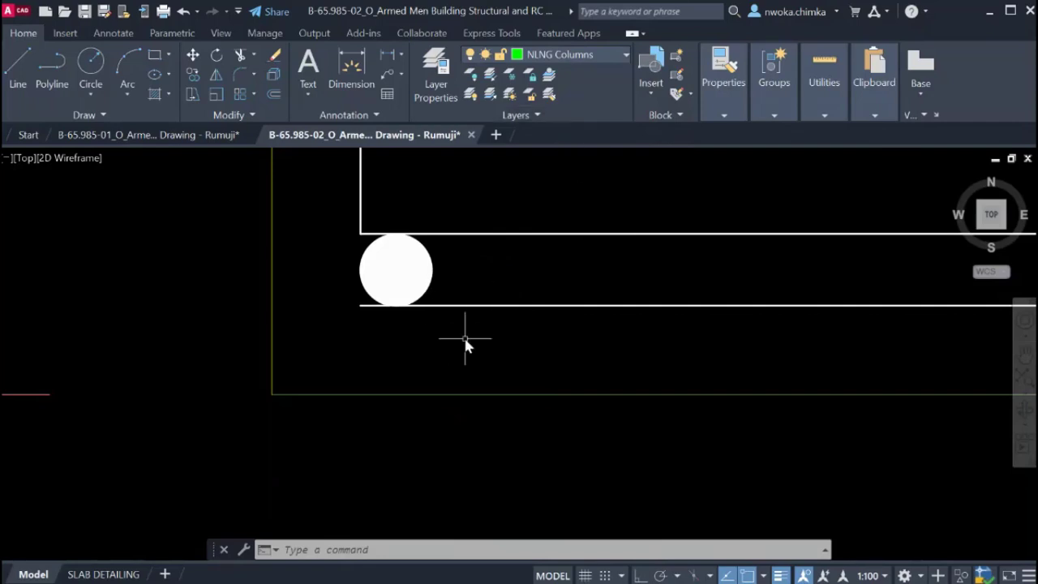
Draw a vertical construction line through the centre of the corner rebar block in Section A.
type("XL")
key("Return")
type("v")
key("Return")
key("Escape")
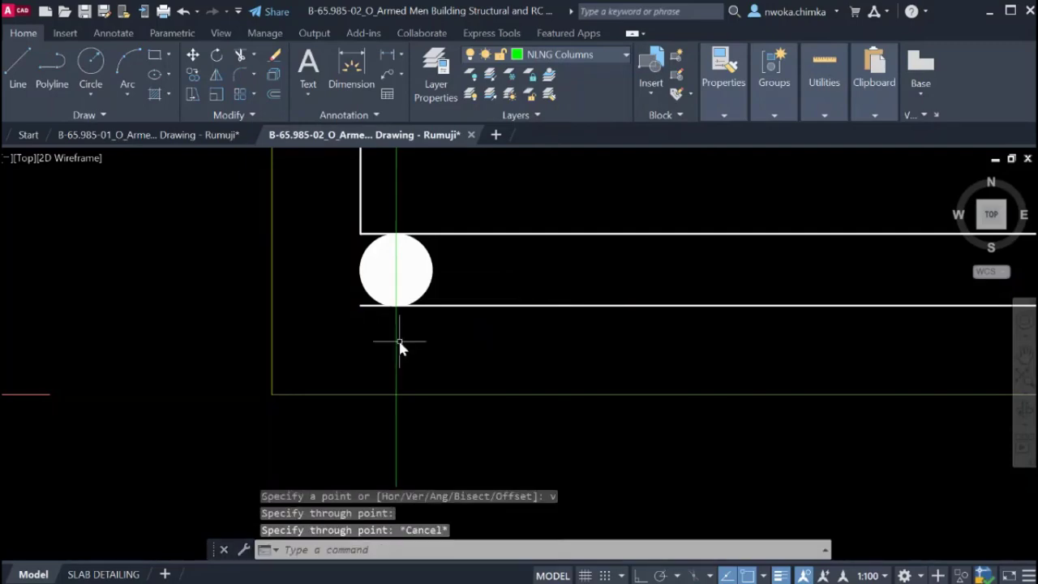
Check the slab plan's top and bottom bar callouts for the spacing needed to offset the construction line.
type("o")
key("Return")
scroll(396, 316, "down", 10)
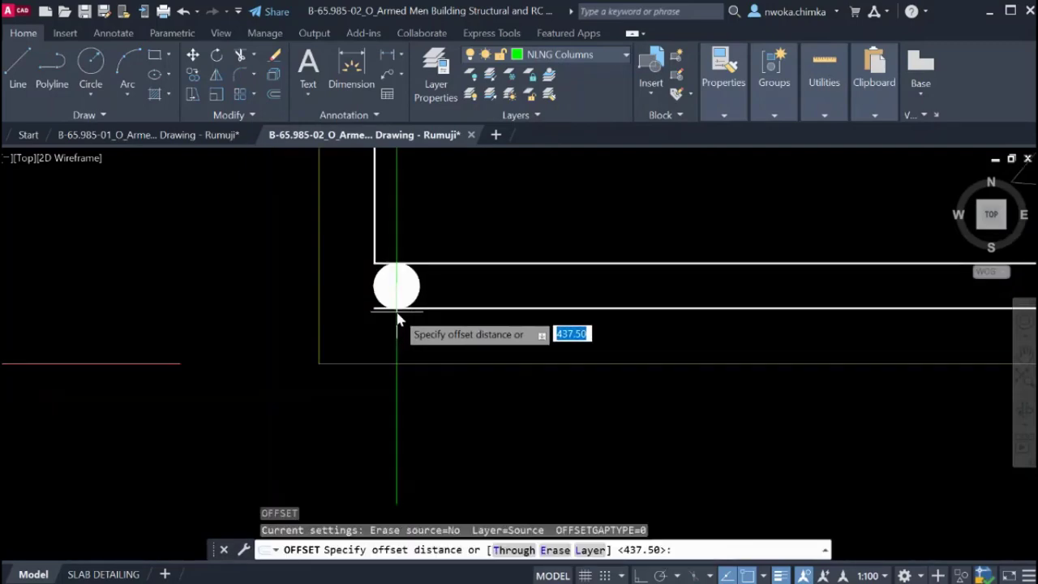
scroll(559, 307, "down", 6)
middle_click_drag(666, 381, 545, 200)
scroll(546, 376, "up", 4)
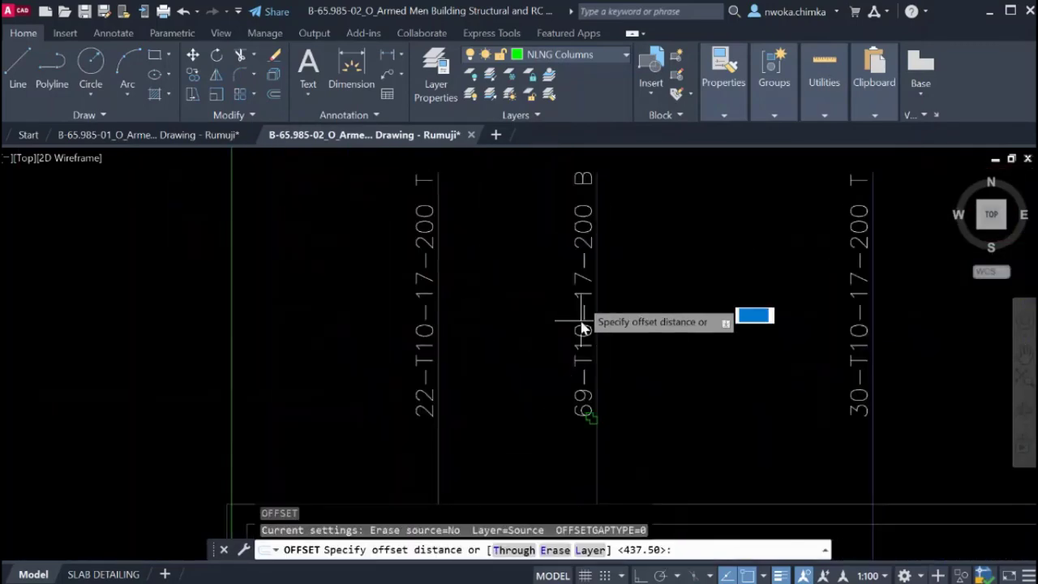
scroll(573, 268, "down", 10)
scroll(596, 352, "up", 5)
scroll(641, 446, "up", 3)
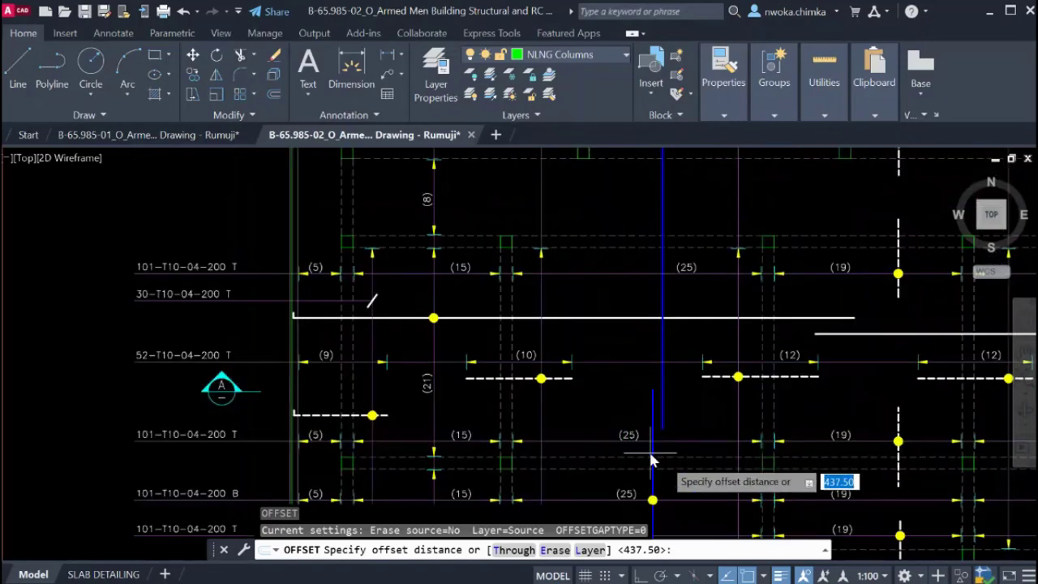
mouse_move(657, 503)
middle_mouse_down()
mouse_move(625, 463)
mouse_move(700, 410)
middle_mouse_up()
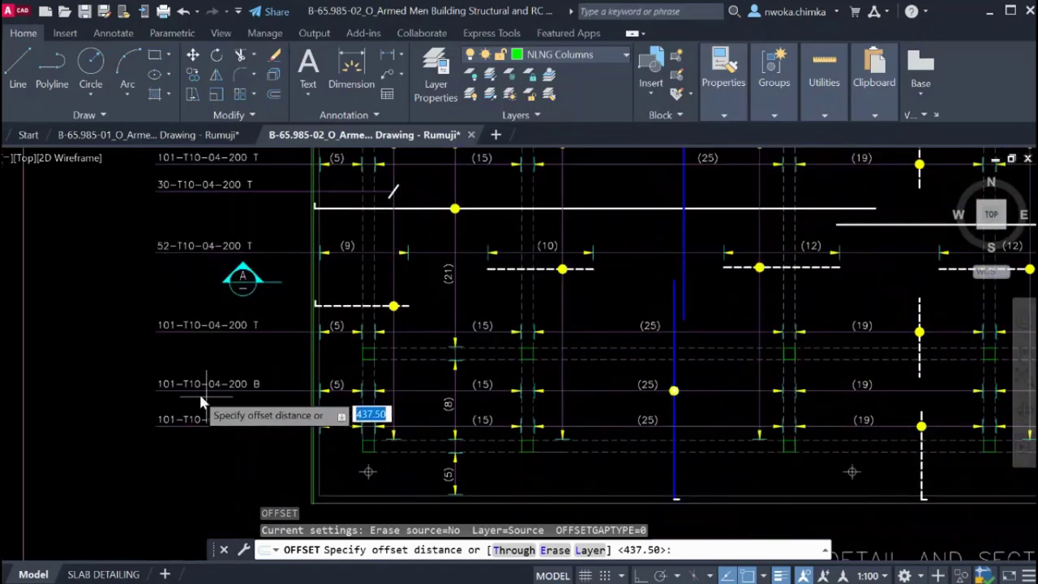
scroll(230, 392, "up", 3)
scroll(451, 372, "down", 3)
mouse_move(630, 312)
middle_mouse_down()
mouse_move(508, 466)
mouse_move(501, 557)
middle_mouse_up()
middle_click_drag(635, 293, 629, 442)
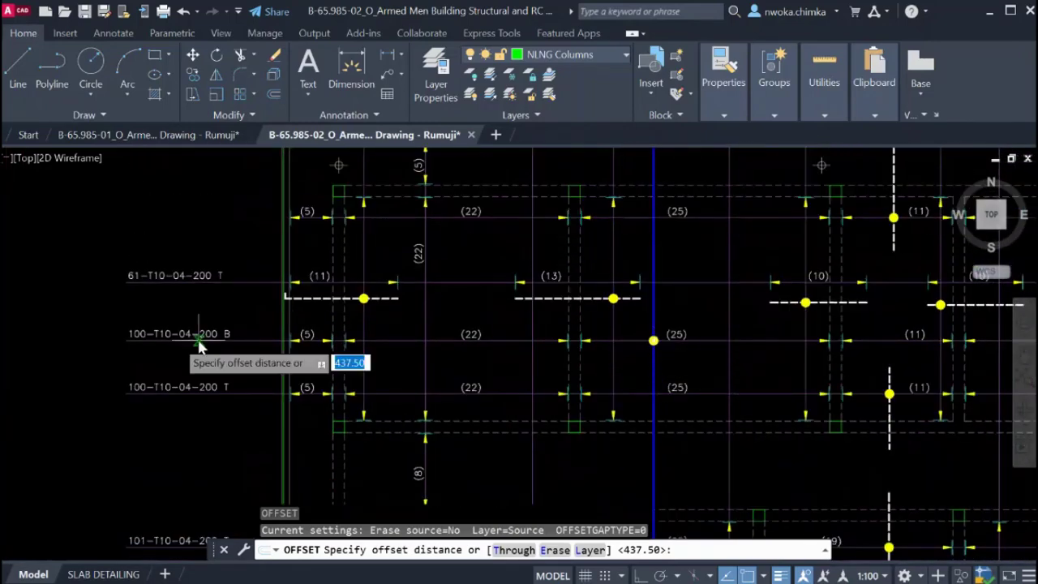
scroll(196, 333, "up", 4)
scroll(220, 349, "down", 10)
middle_click_drag(496, 308, 494, 381)
scroll(463, 320, "up", 10)
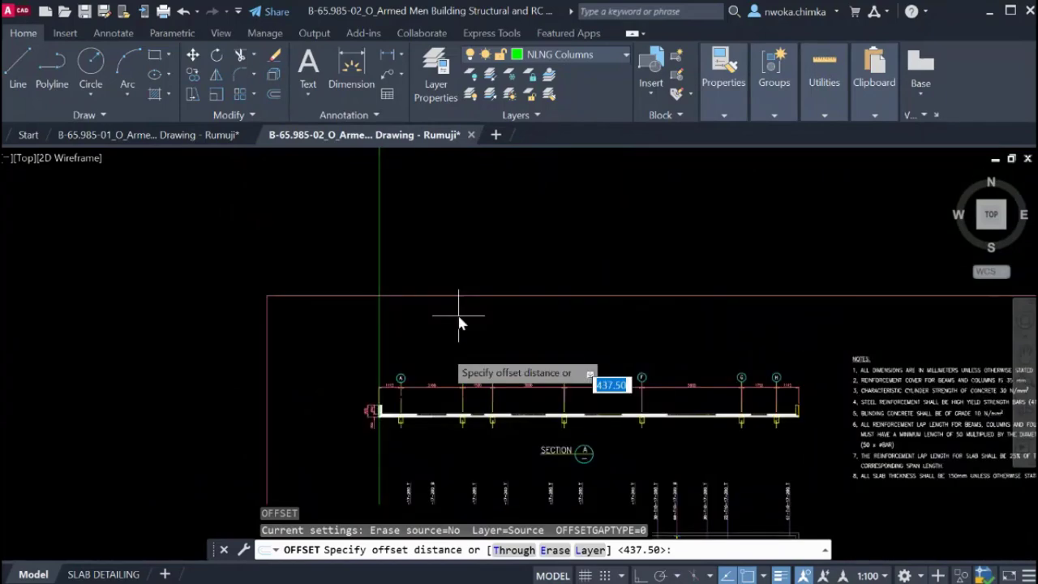
key("Escape")
Offset the vertical construction line through the corner rebar block 200 mm to the right.
middle_click_drag(422, 265, 416, 227)
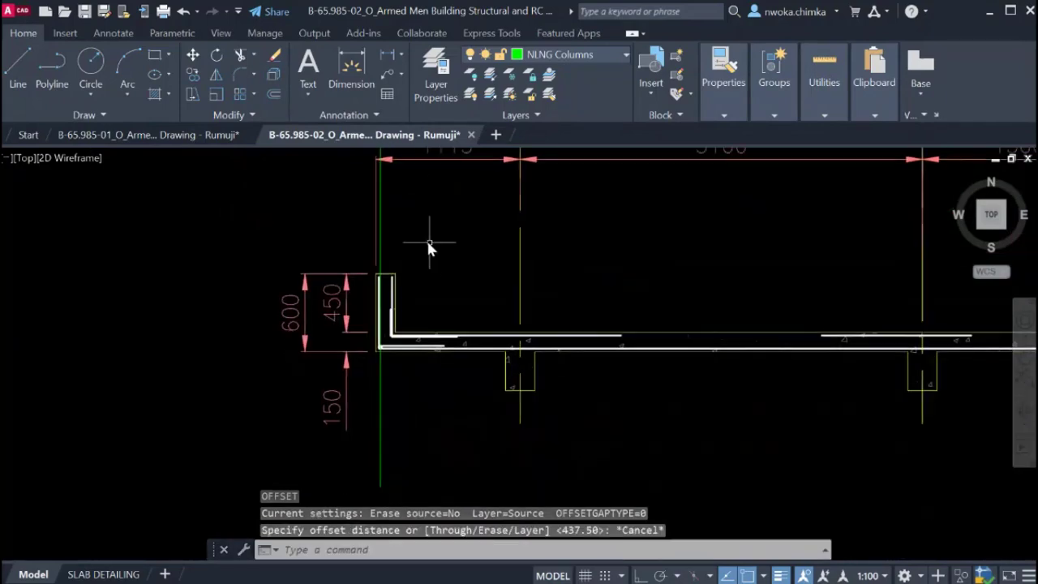
key("Return")
type("200")
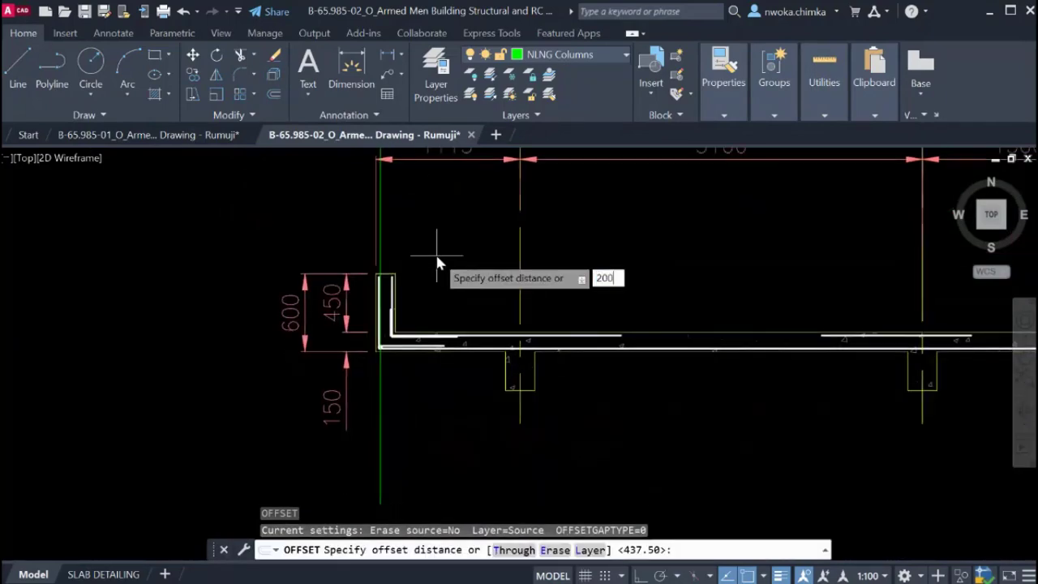
key("Return")
scroll(388, 359, "up", 2)
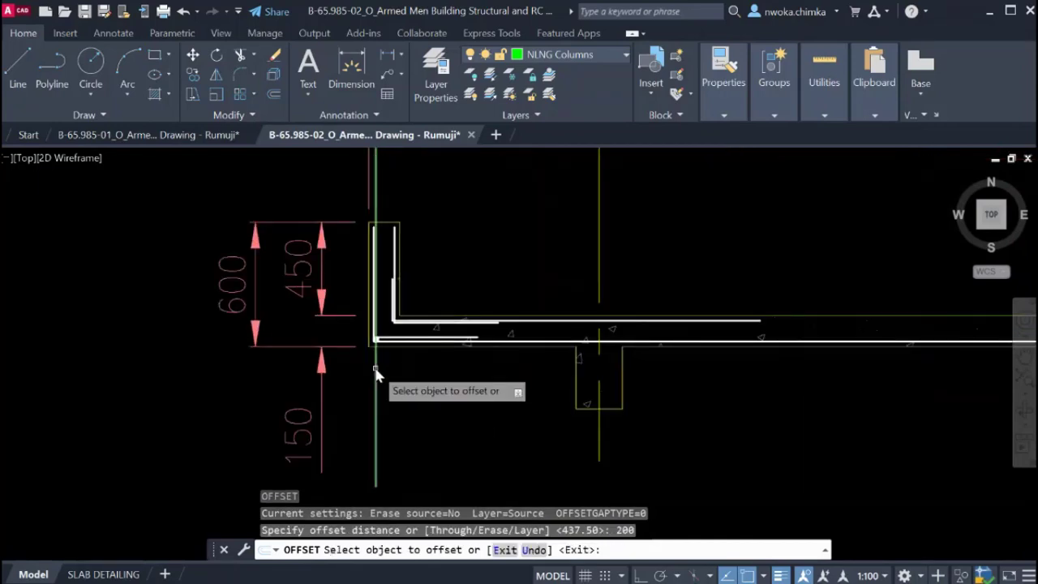
left_click(374, 369)
left_click(401, 375)
Repeat the 200 mm offset to the right from each newest construction line until nearing the first beam.
scroll(404, 370, "up", 3)
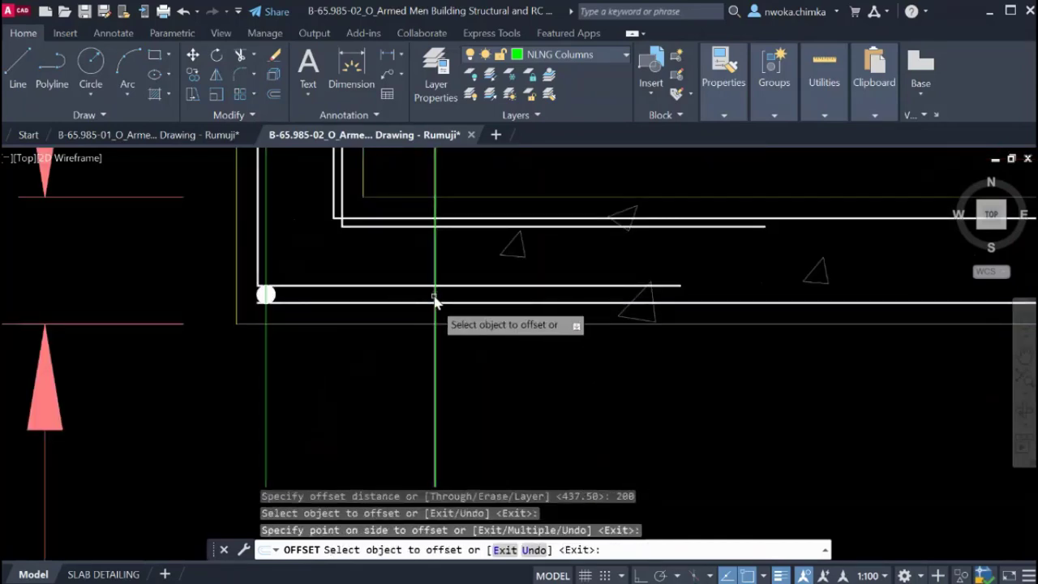
scroll(279, 296, "up", 2)
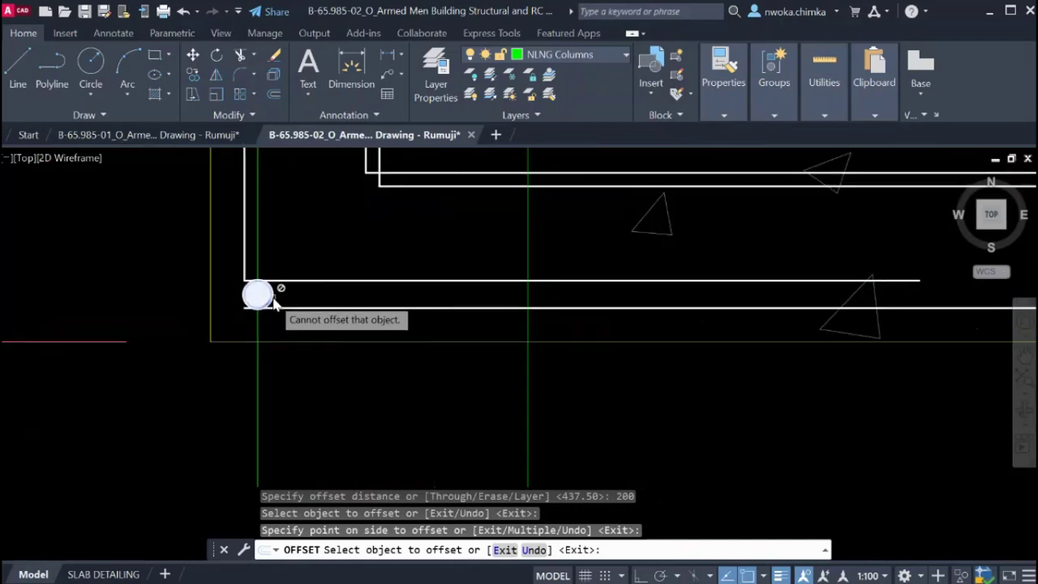
scroll(275, 292, "down", 3)
left_click(377, 348)
left_click(462, 352)
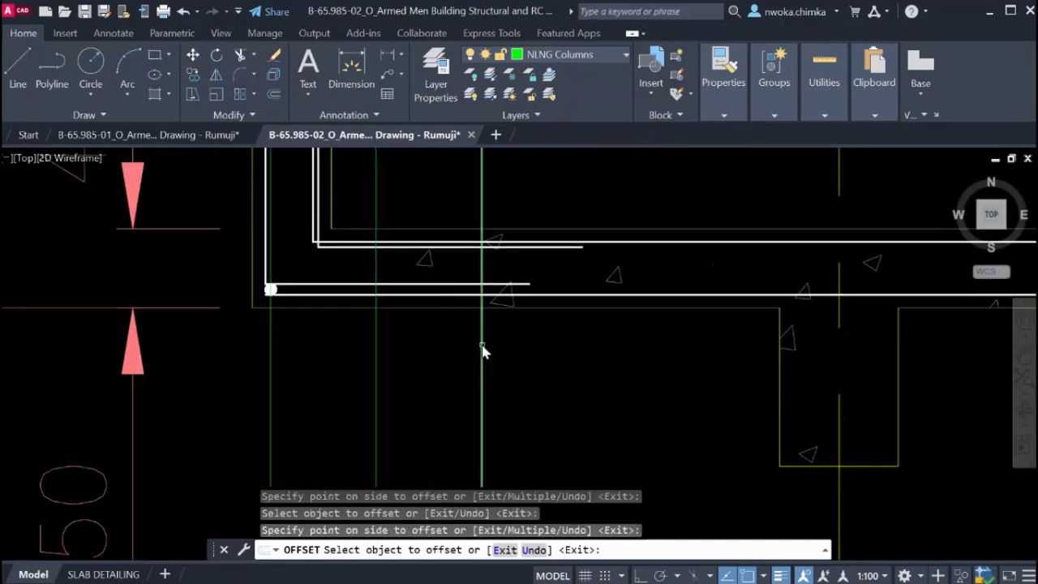
left_click(587, 337)
left_click(672, 346)
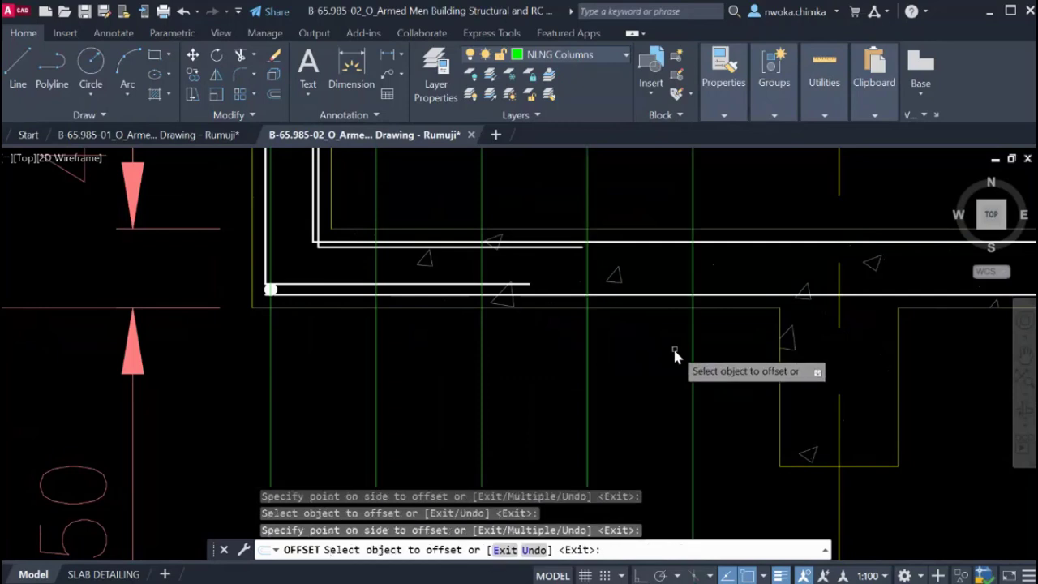
Continue the 200 mm offsets to the right from each newest construction line, across the beam at grid A and up to grid B.
middle_click_drag(720, 347, 465, 295)
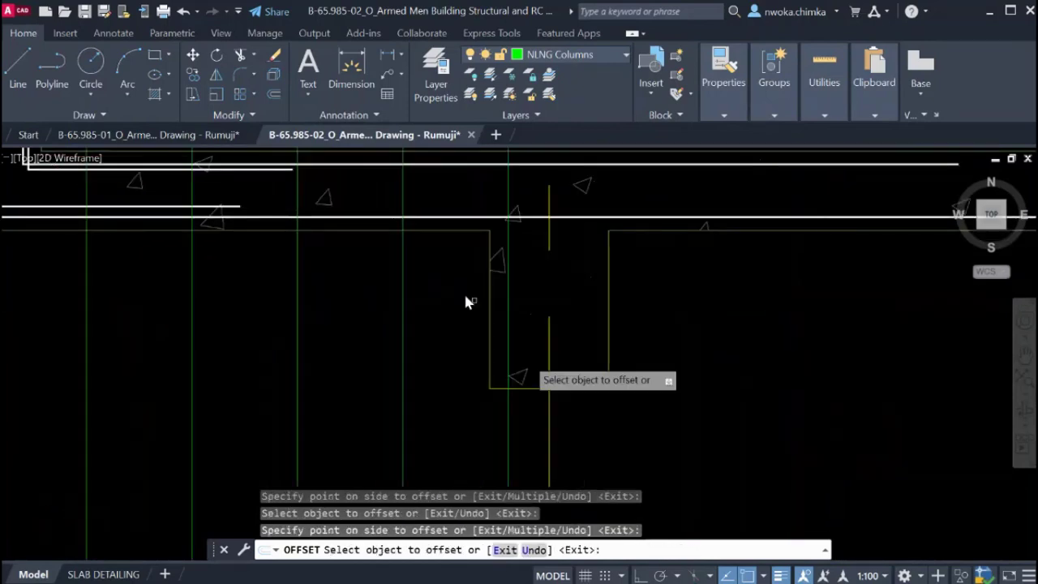
left_click(508, 420)
left_click(648, 404)
left_click(614, 414)
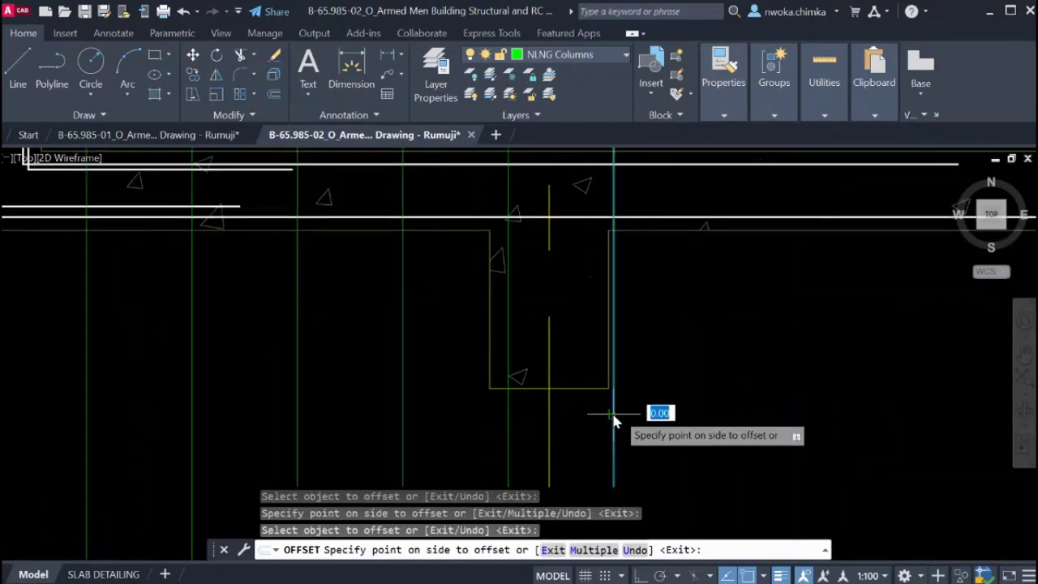
left_click(714, 402)
middle_click_drag(721, 399, 510, 356)
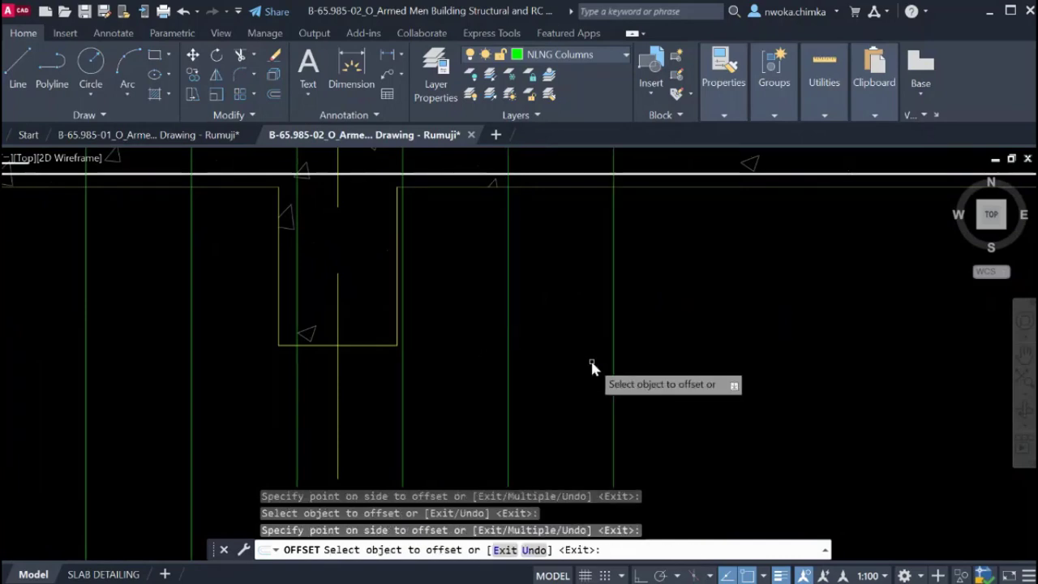
left_click(609, 353)
left_click(721, 360)
middle_click_drag(721, 360, 503, 385)
scroll(498, 384, "down", 2)
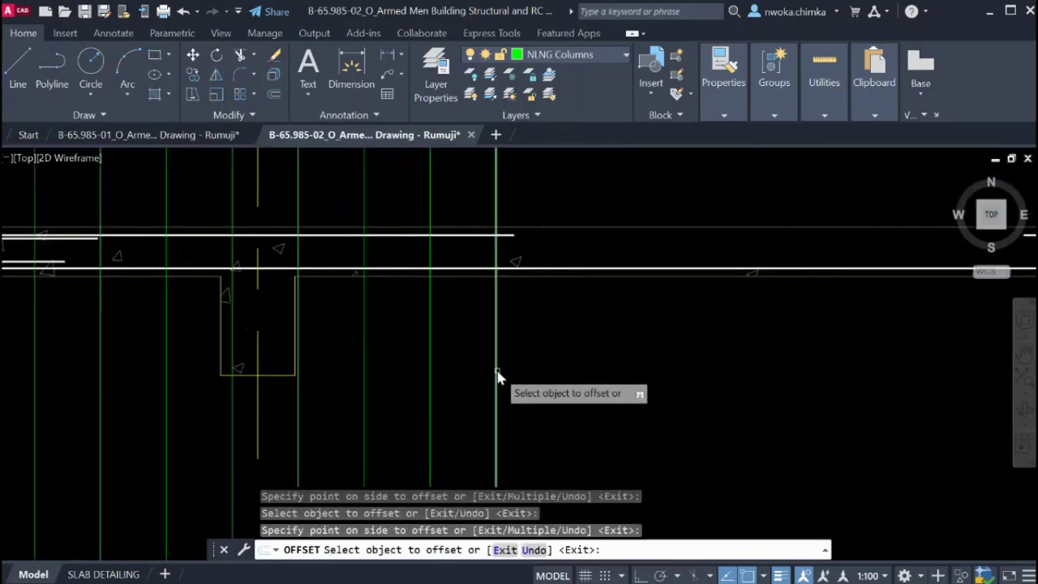
left_click(496, 369)
left_click(609, 365)
left_click(564, 346)
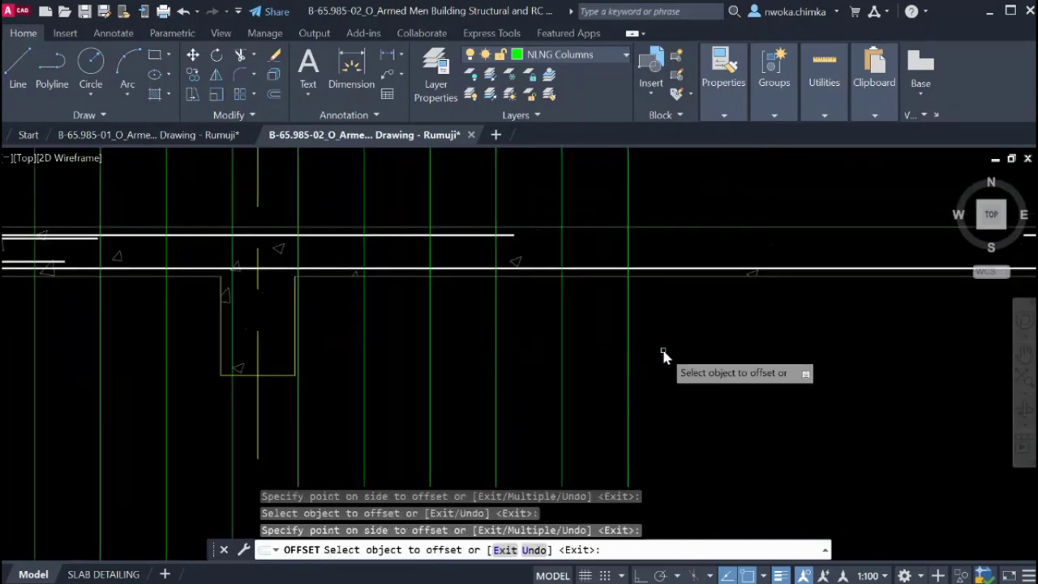
left_click(641, 357)
left_click(629, 359)
left_click(720, 346)
middle_click_drag(720, 346, 537, 349)
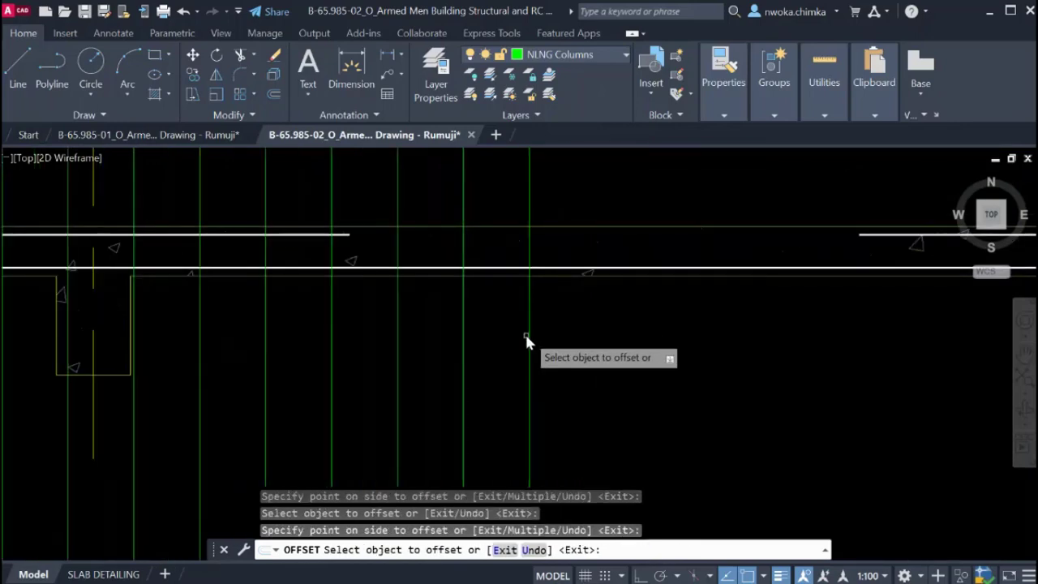
left_click(528, 337)
left_click(698, 355)
left_click(599, 336)
left_click(670, 338)
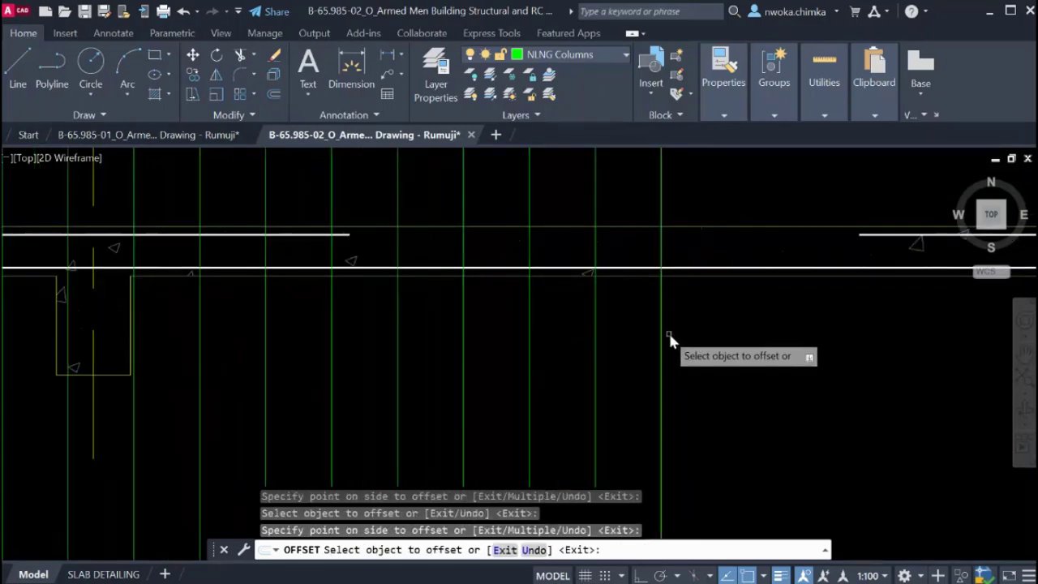
left_click(664, 333)
left_click(765, 345)
middle_click_drag(765, 345, 552, 341)
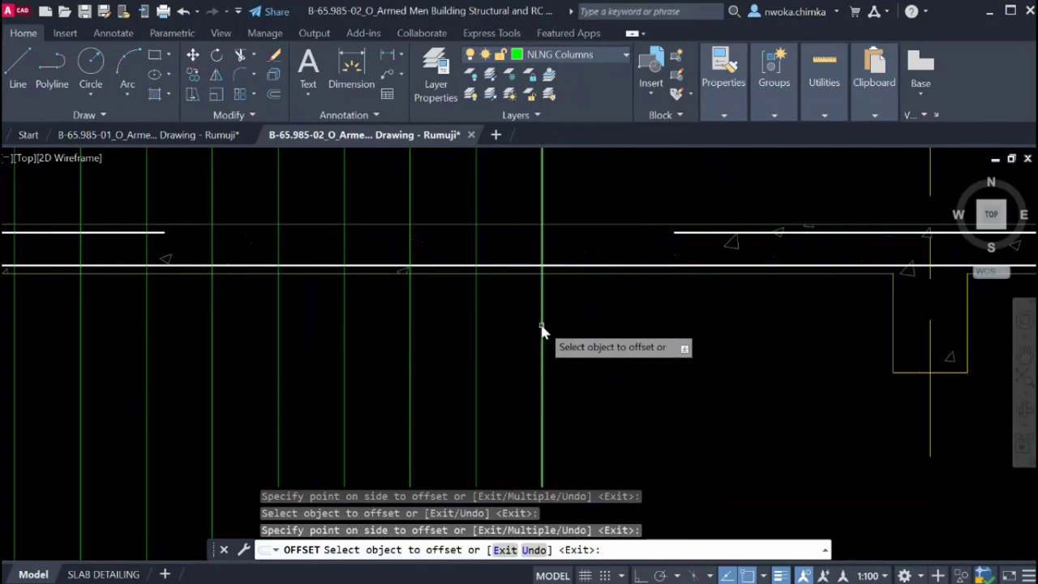
left_click(542, 331)
left_click(611, 334)
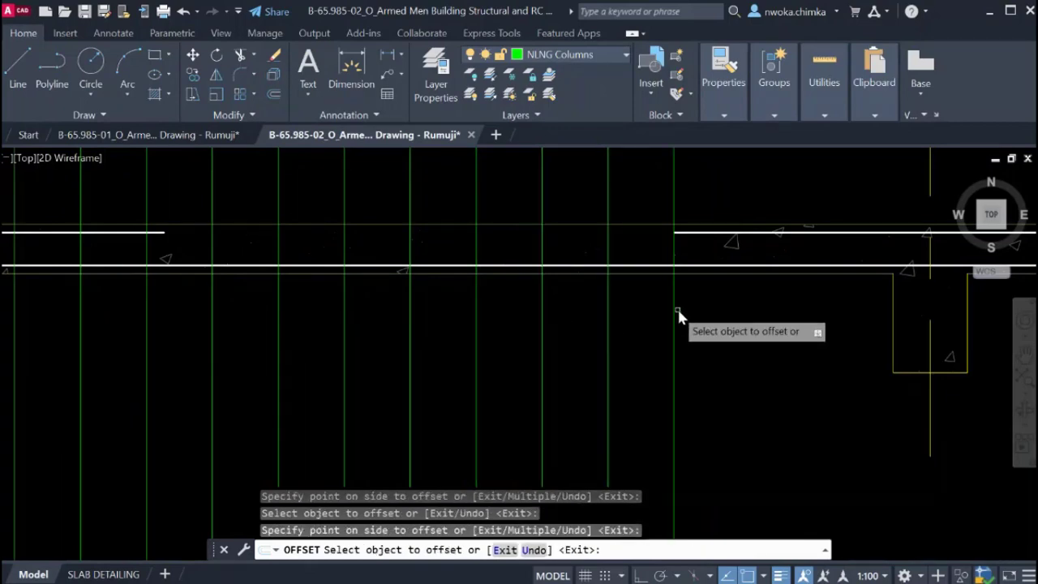
left_click(675, 309)
left_click(795, 332)
middle_click_drag(795, 331, 603, 306)
left_click(557, 297)
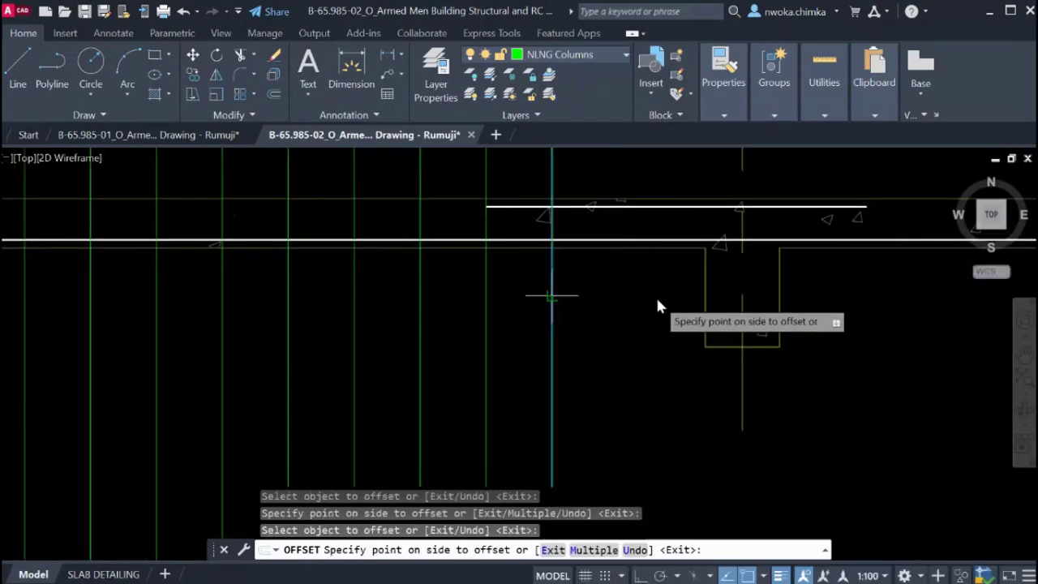
left_click(647, 293)
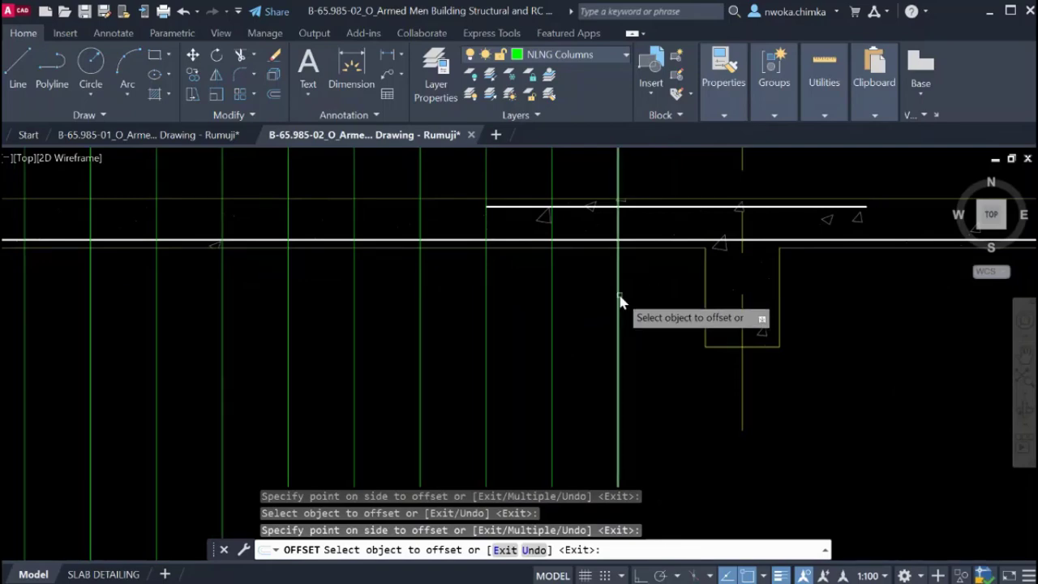
left_click(620, 295)
left_click(690, 302)
scroll(738, 311, "down", 4)
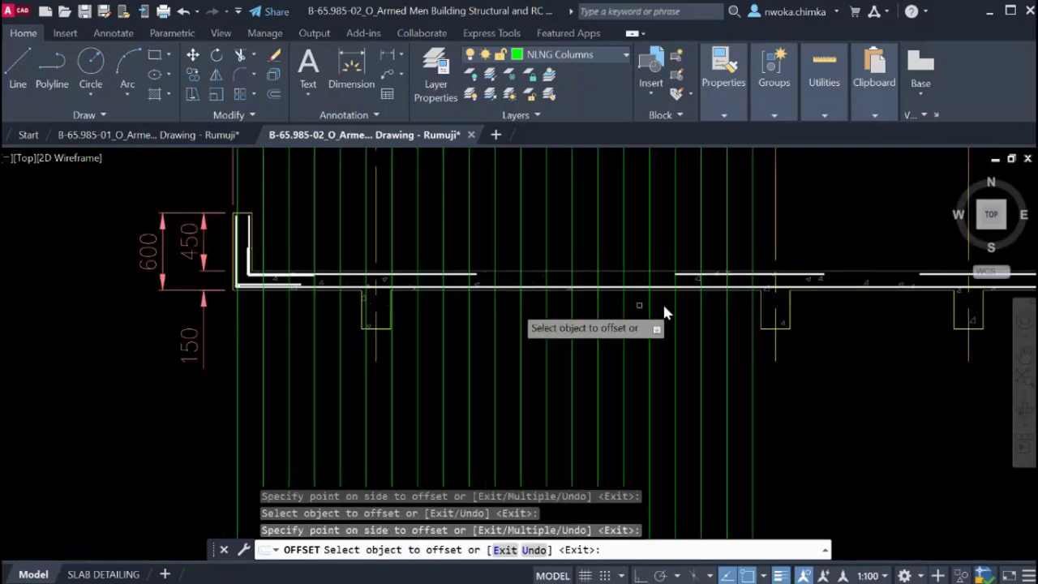
key("Escape")
Copy the corner rebar block from its centre horizontally onto the next construction line, 200 mm to the right, with Ortho on.
scroll(512, 278, "down", 4)
middle_click_drag(648, 285, 382, 269)
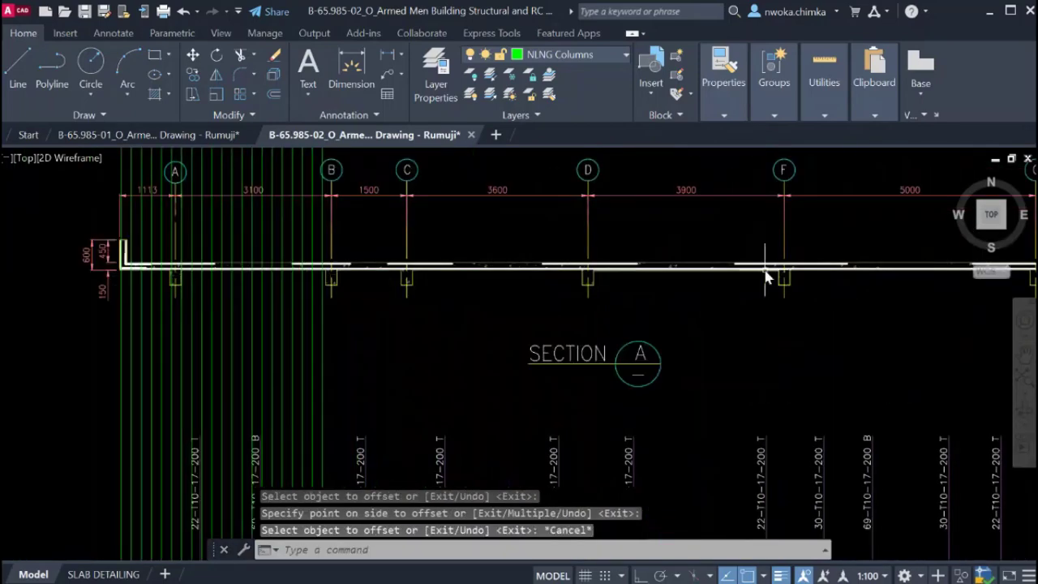
scroll(765, 270, "down", 2)
middle_click_drag(1011, 260, 757, 241)
middle_click_drag(835, 244, 858, 244)
middle_click_drag(308, 278, 523, 288)
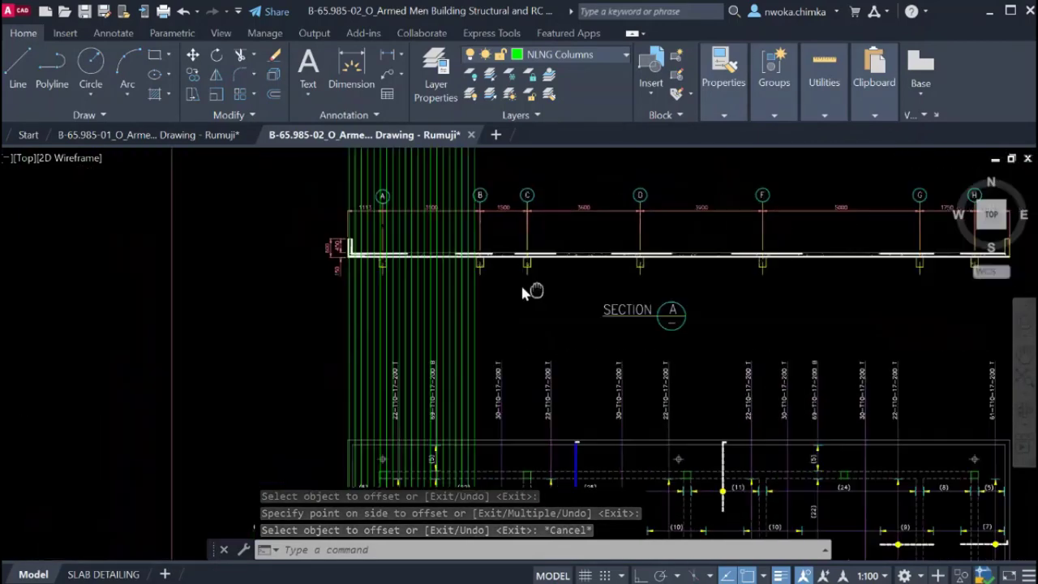
scroll(352, 232, "up", 8)
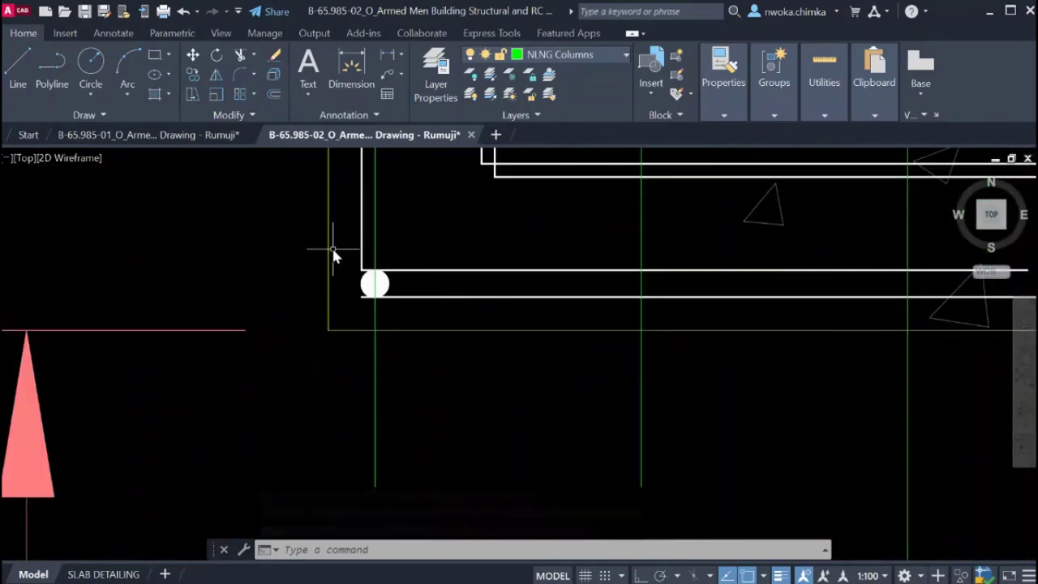
left_click(335, 254)
left_click(426, 306)
type("co")
key("Return")
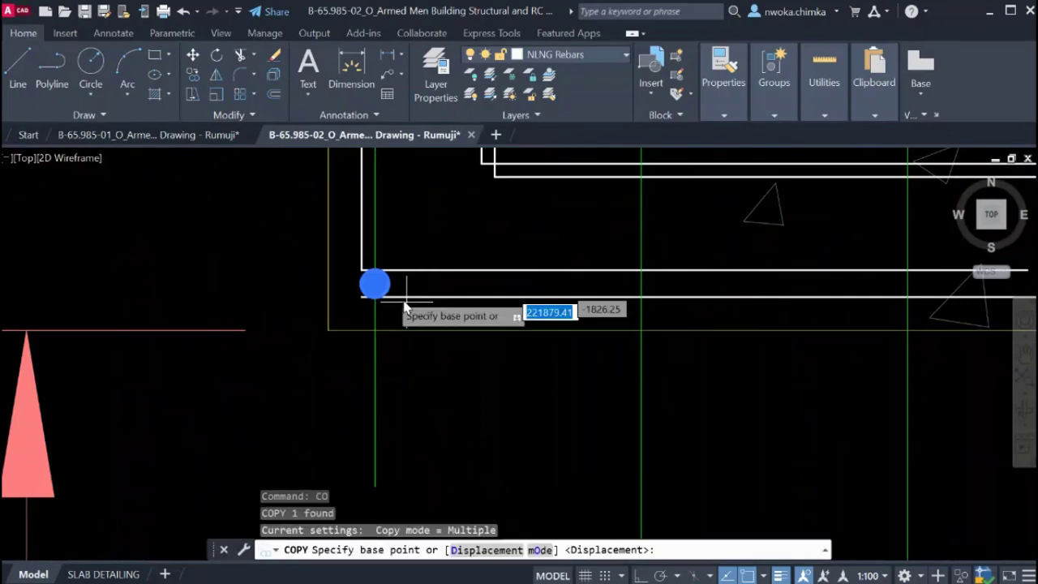
scroll(402, 320, "up", 8)
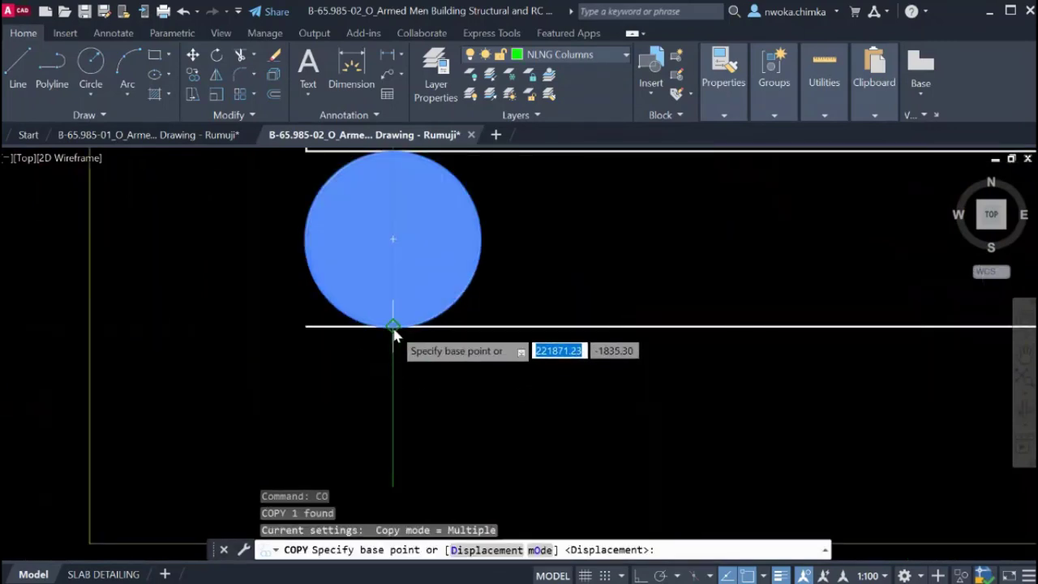
left_click(393, 240)
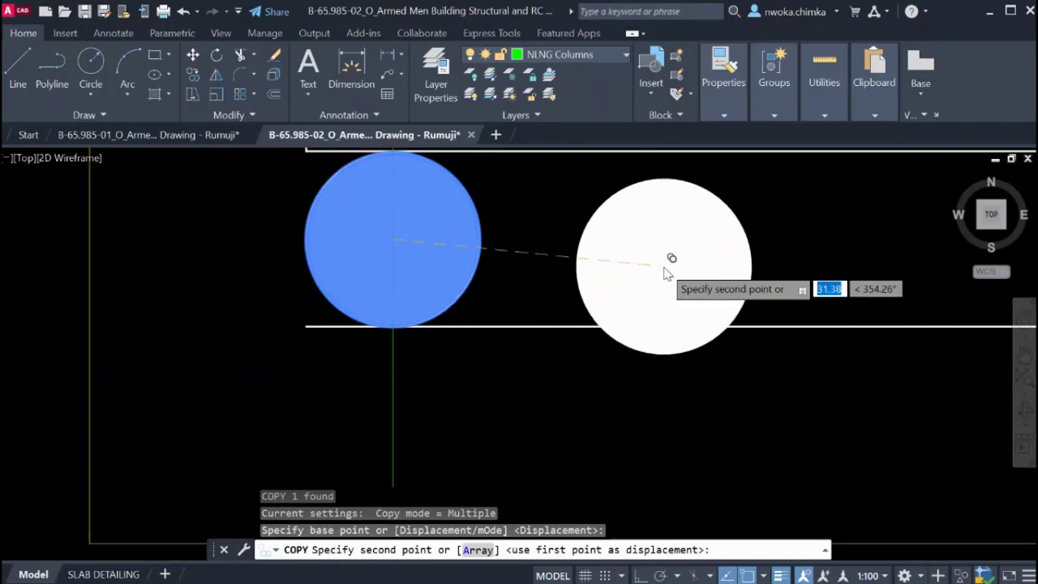
key("F8")
scroll(352, 230, "down", 5)
middle_click_drag(689, 242, 494, 235)
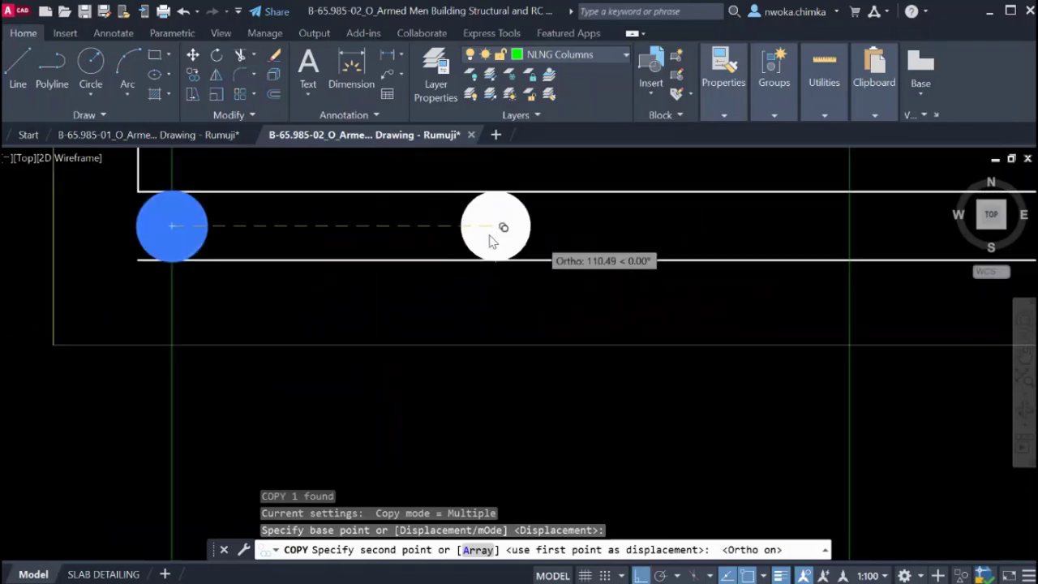
middle_click_drag(659, 237, 635, 236)
scroll(635, 236, "up", 3)
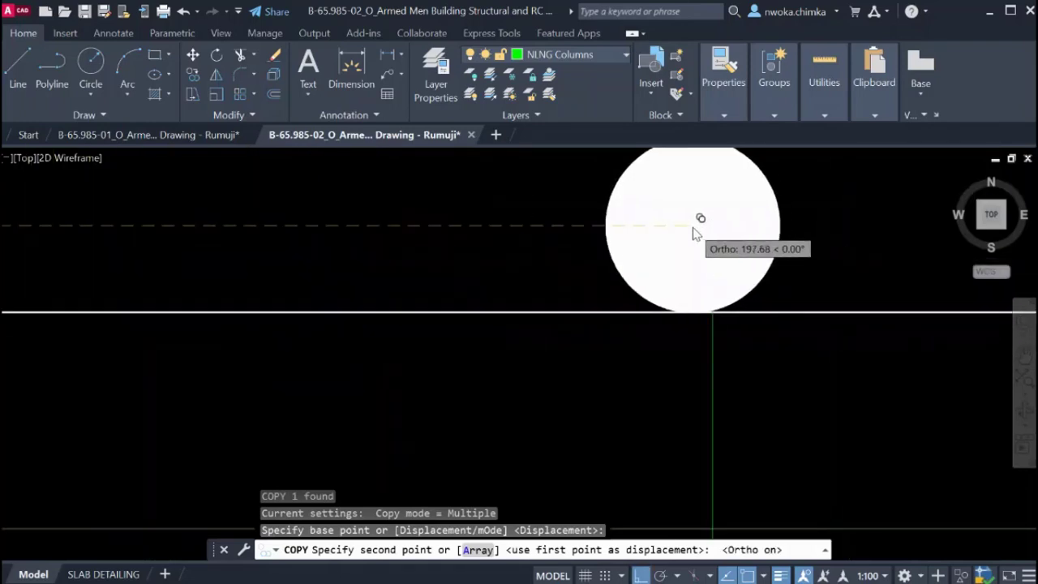
scroll(704, 239, "down", 6)
left_click(704, 229)
Place four more copies of the corner rebar block on successive construction lines, from 400 to 1000 mm away, reaching the beam at grid A.
scroll(620, 255, "down", 2)
middle_click_drag(728, 260, 369, 256)
scroll(543, 251, "up", 2)
left_click(545, 243)
scroll(495, 243, "down", 2)
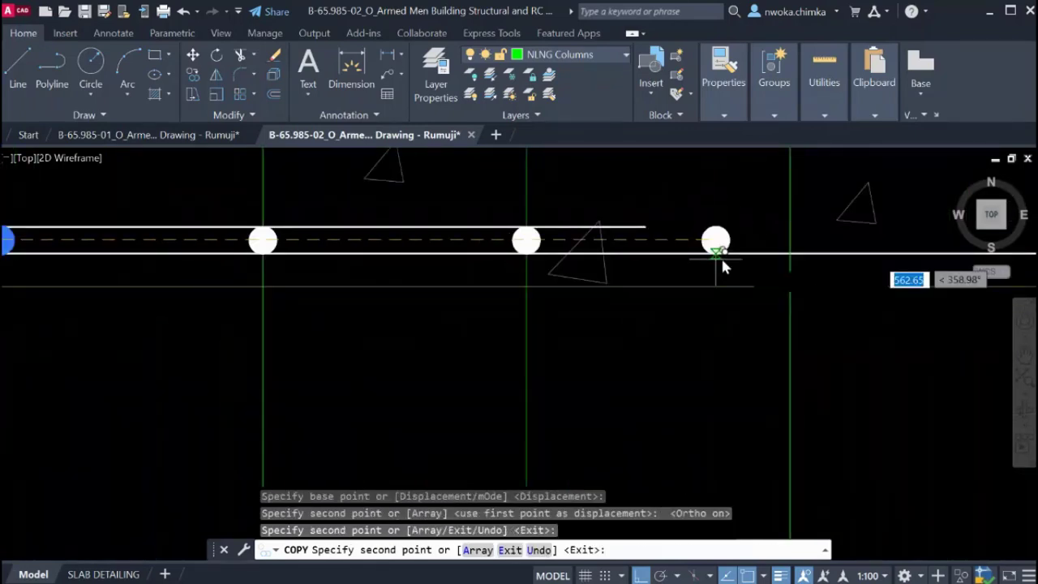
scroll(777, 242, "up", 2)
left_click(798, 240)
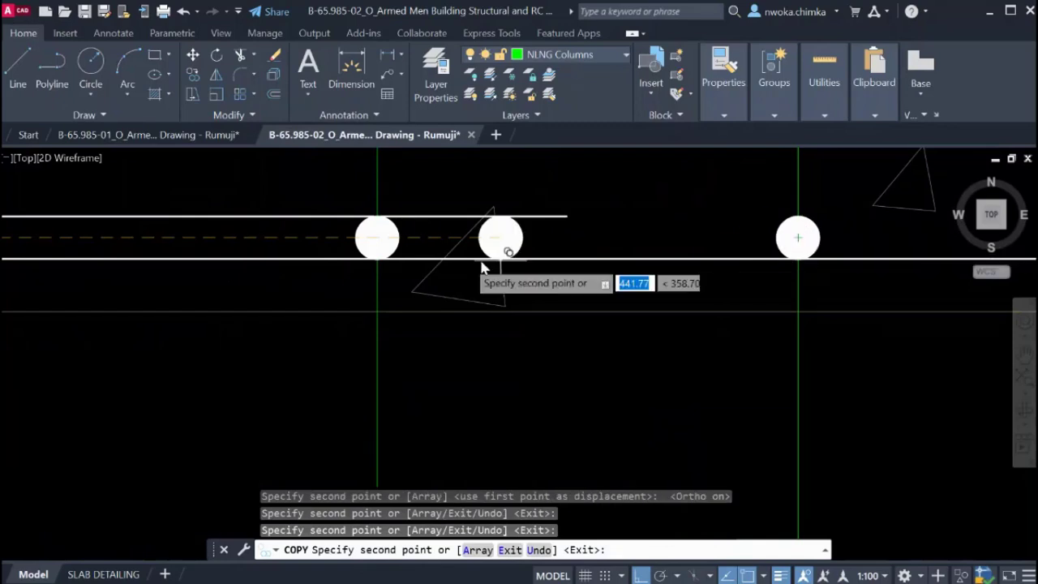
scroll(776, 259, "down", 3)
scroll(709, 244, "up", 4)
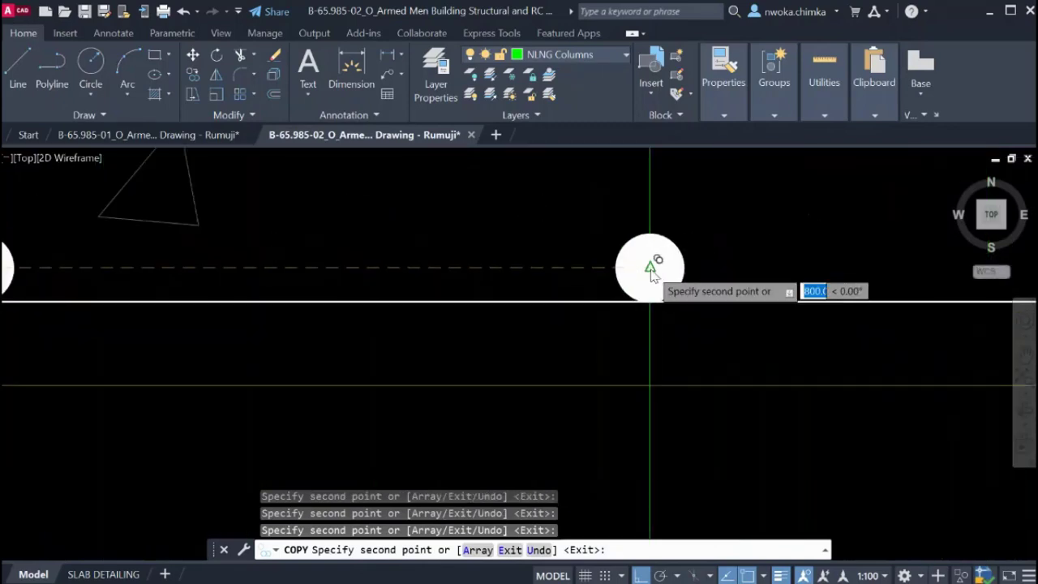
left_click(651, 268)
scroll(651, 268, "down", 3)
scroll(793, 264, "up", 2)
left_click(836, 260)
scroll(473, 261, "down", 2)
middle_click_drag(734, 275, 409, 265)
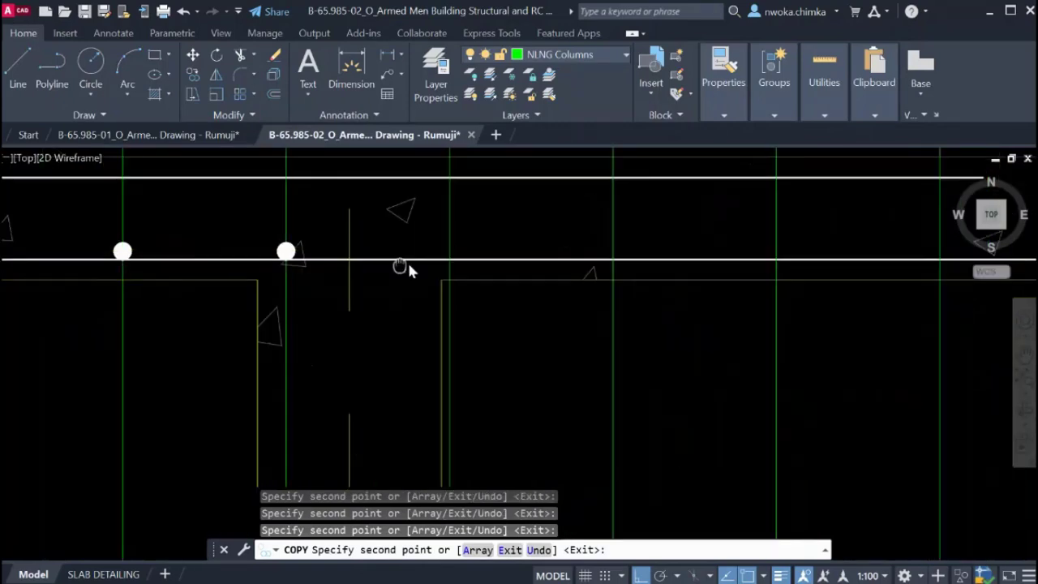
Place rebar copies on the next five construction lines past the centre of the beam at grid A, from 1200 to 2000 mm.
scroll(442, 254, "up", 4)
left_click(437, 246)
scroll(533, 241, "down", 3)
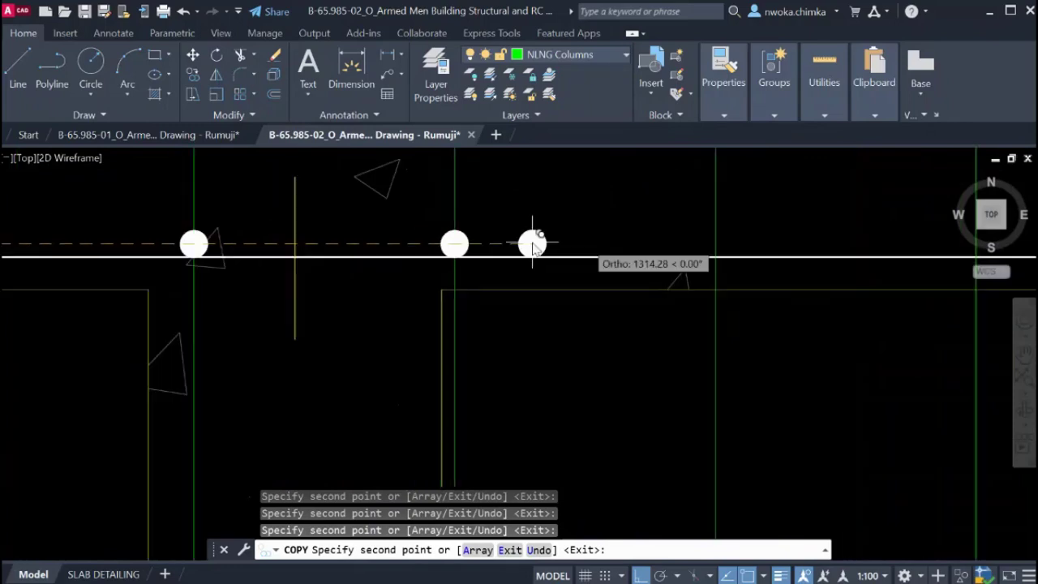
scroll(722, 243, "up", 3)
left_click(711, 247)
scroll(457, 244, "down", 3)
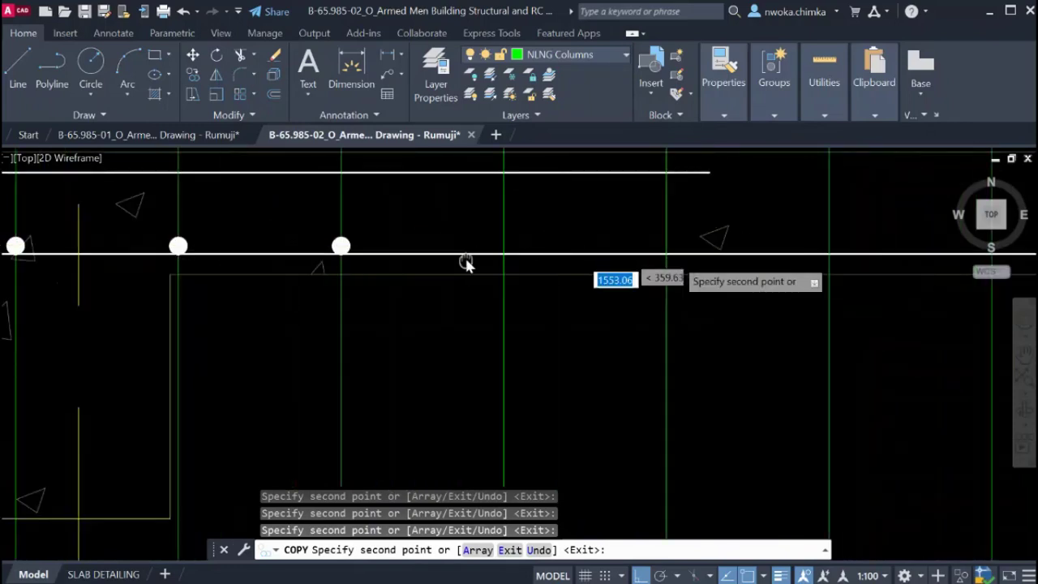
scroll(496, 251, "up", 3)
left_click(416, 258)
scroll(568, 253, "down", 3)
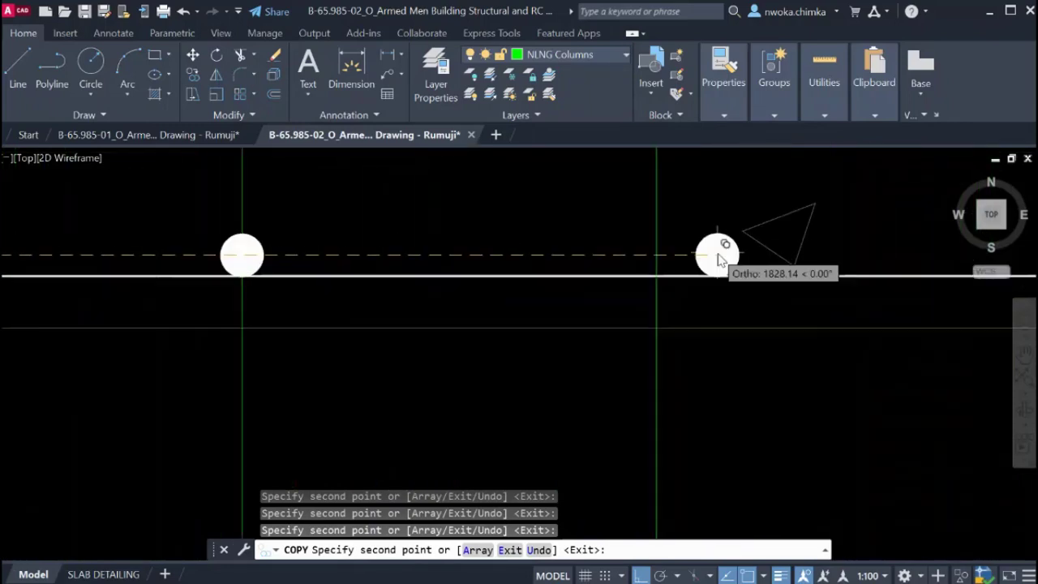
scroll(635, 258, "up", 3)
left_click(624, 258)
scroll(568, 255, "down", 3)
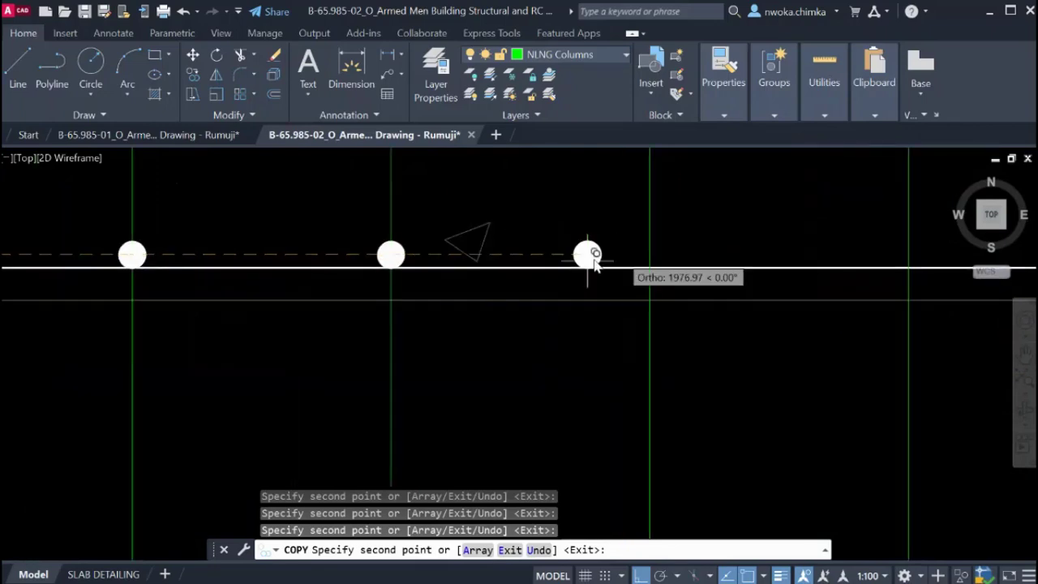
scroll(586, 254, "up", 3)
left_click(678, 258)
scroll(642, 262, "down", 3)
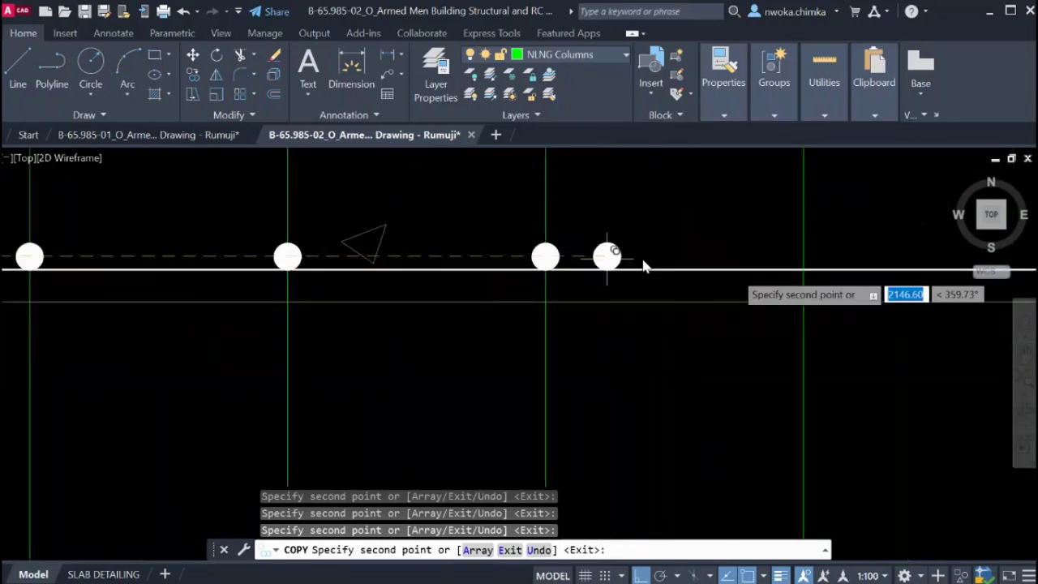
Continue the rebar copies across the span between grids A and B on the following five construction lines, from 2200 to 3000 mm.
scroll(641, 260, "up", 3)
left_click(663, 256)
scroll(617, 248, "down", 3)
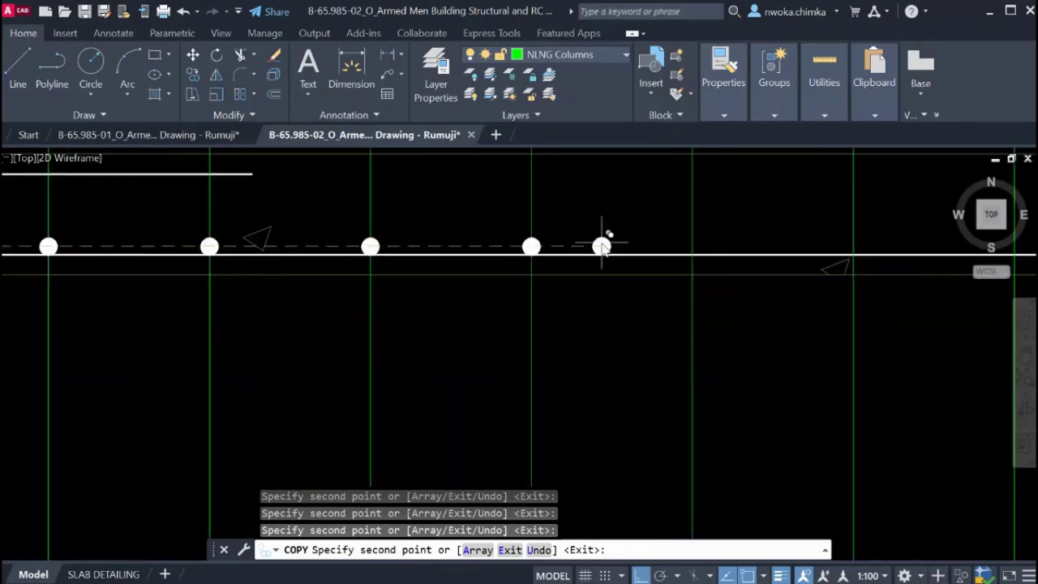
scroll(575, 243, "up", 3)
left_click(514, 247)
scroll(819, 255, "down", 3)
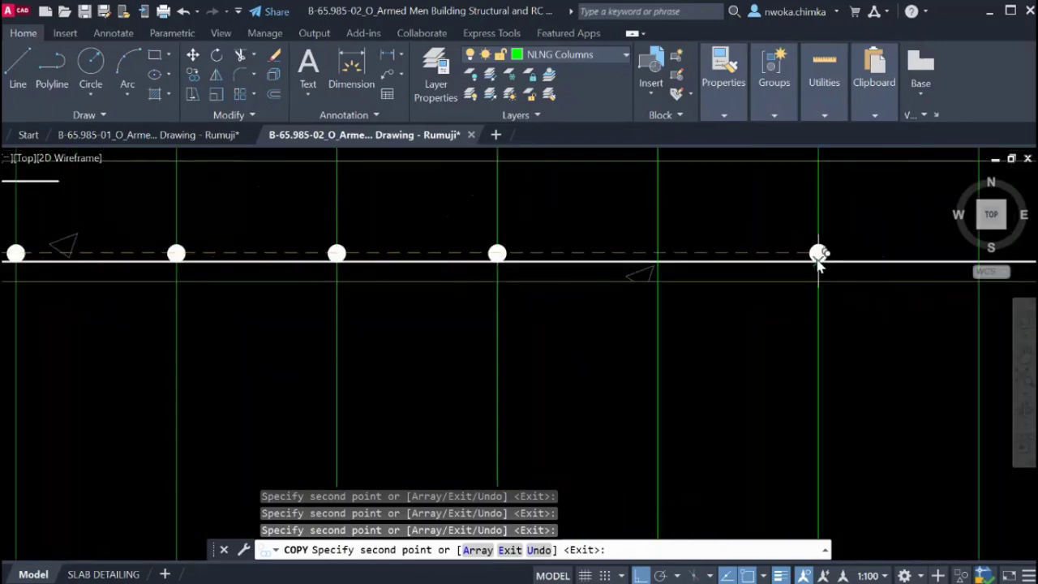
scroll(499, 258, "up", 3)
left_click(478, 253)
scroll(597, 268, "down", 3)
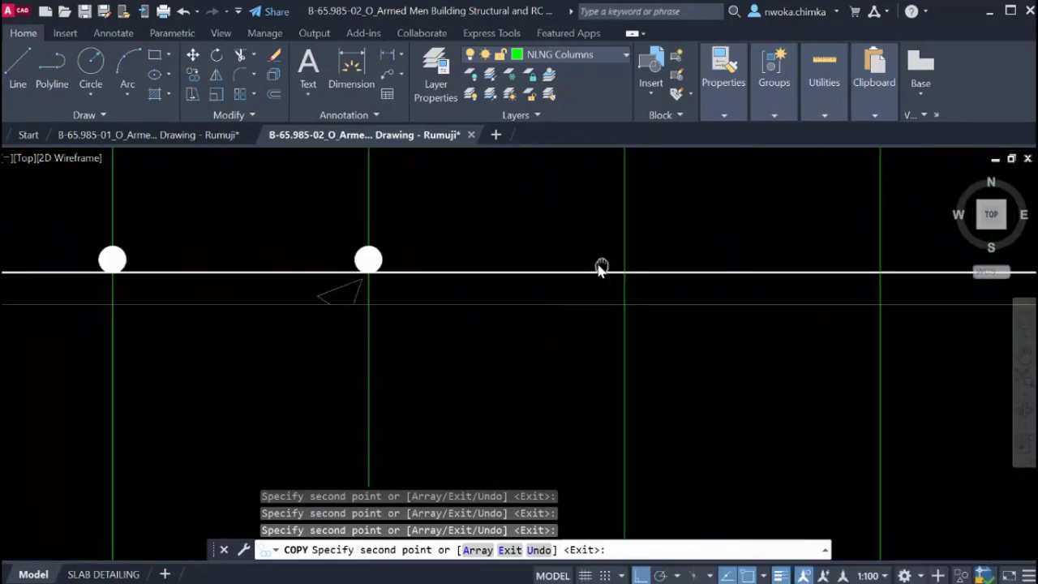
scroll(610, 261, "up", 3)
left_click(624, 257)
scroll(523, 261, "down", 3)
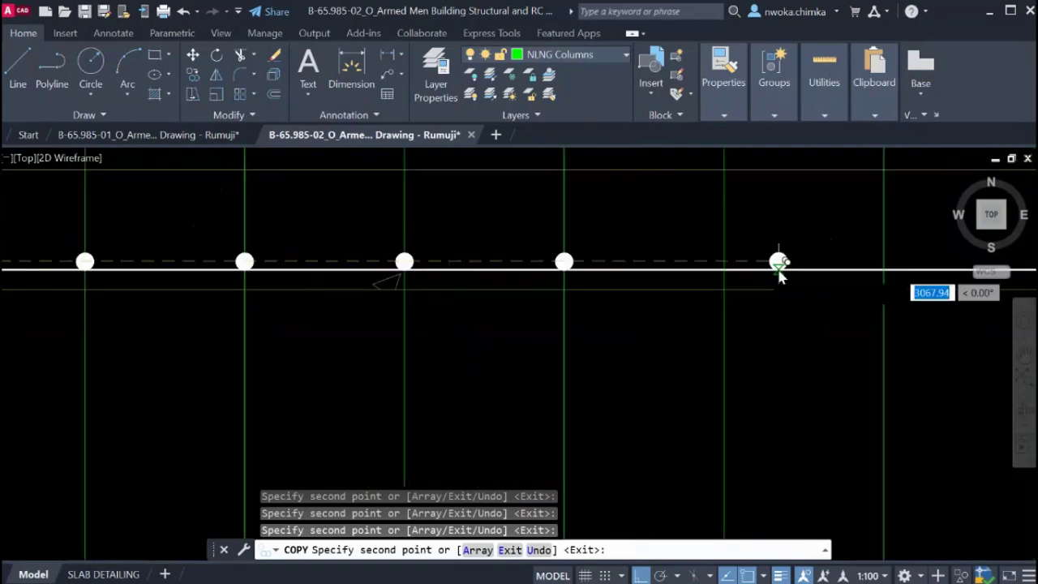
scroll(769, 257, "up", 3)
left_click(648, 278)
scroll(537, 276, "down", 3)
scroll(713, 273, "up", 3)
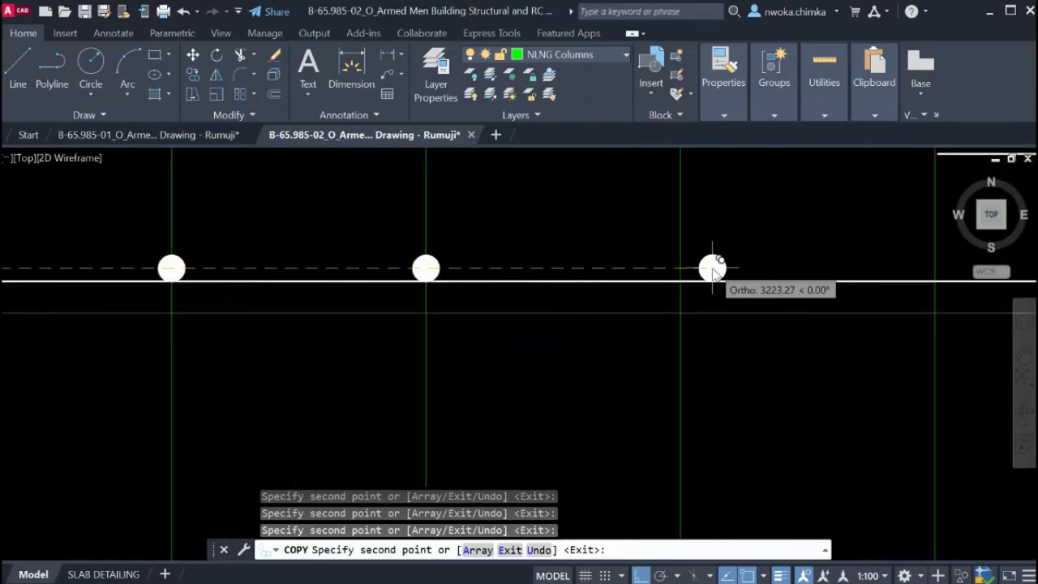
Place rebar copies on the last five construction lines, from 3200 to 4000 mm, ending just before the beam at grid B, and finish copying.
left_click(688, 269)
scroll(712, 279, "down", 3)
scroll(772, 276, "up", 3)
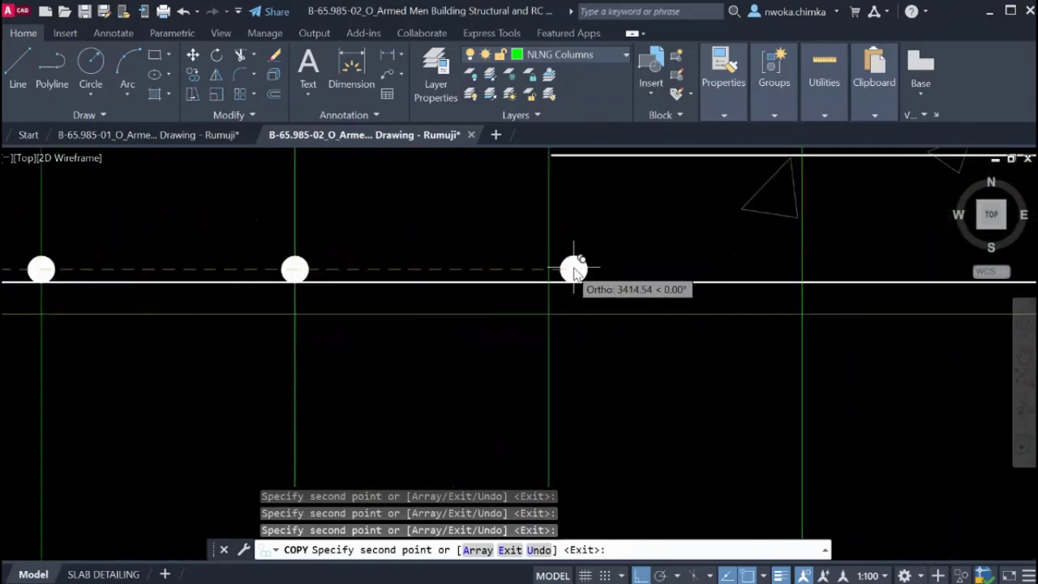
left_click(549, 270)
scroll(617, 269, "down", 3)
scroll(700, 270, "up", 3)
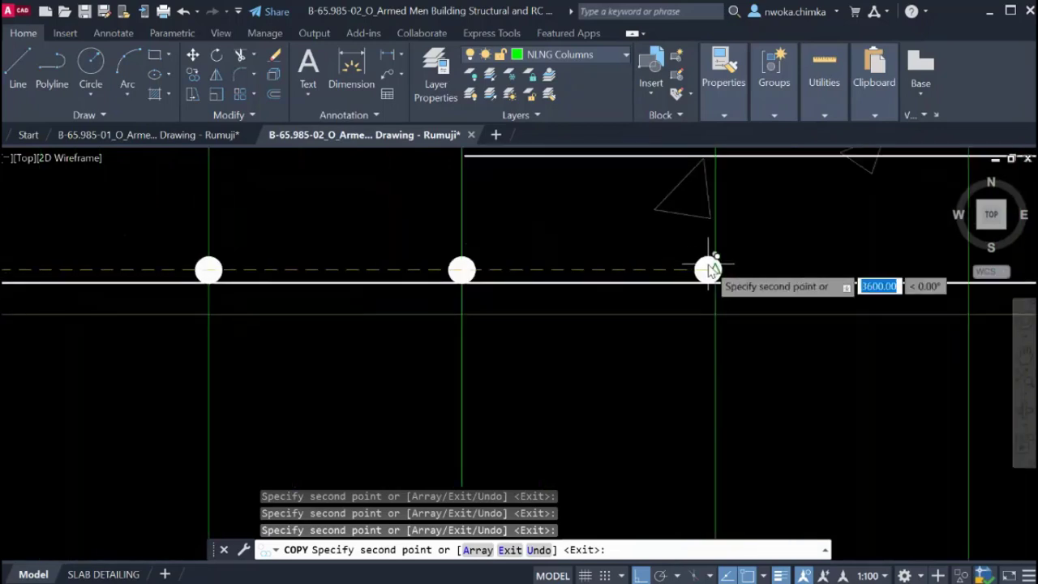
left_click(711, 270)
scroll(755, 273, "down", 3)
scroll(621, 269, "up", 3)
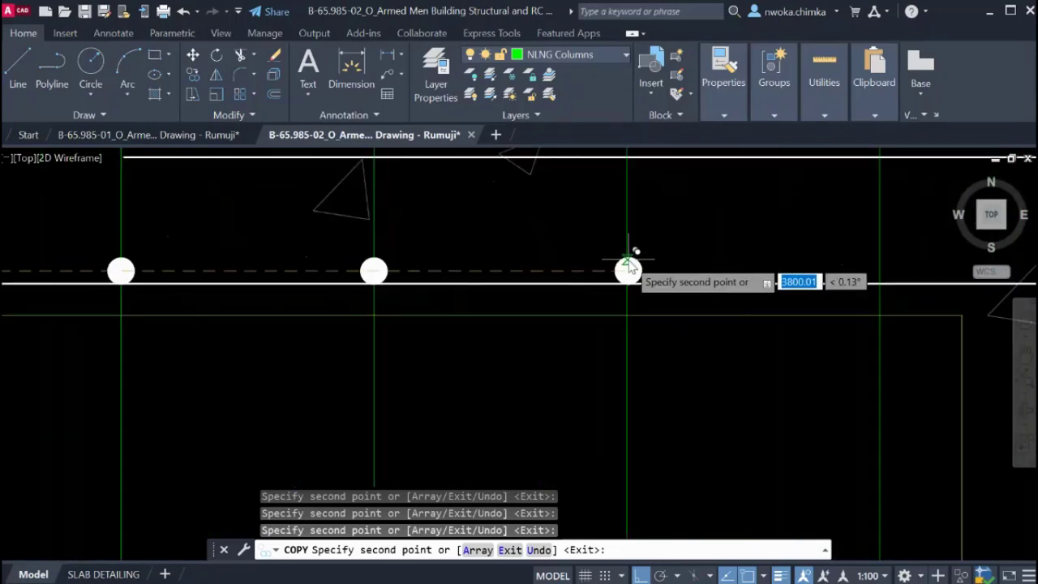
scroll(629, 270, "down", 3)
scroll(623, 281, "up", 3)
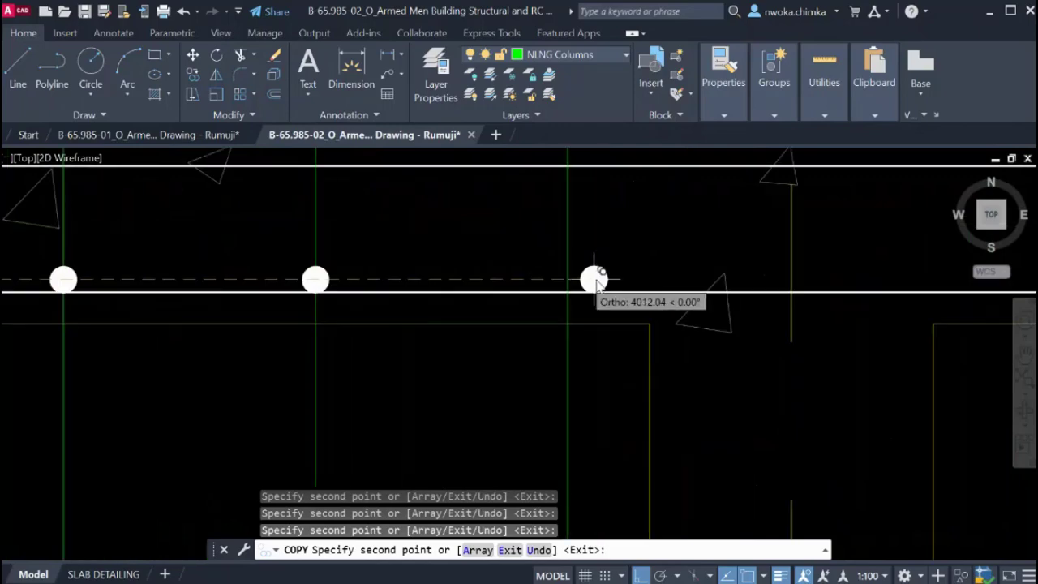
left_click(567, 279)
scroll(635, 275, "down", 5)
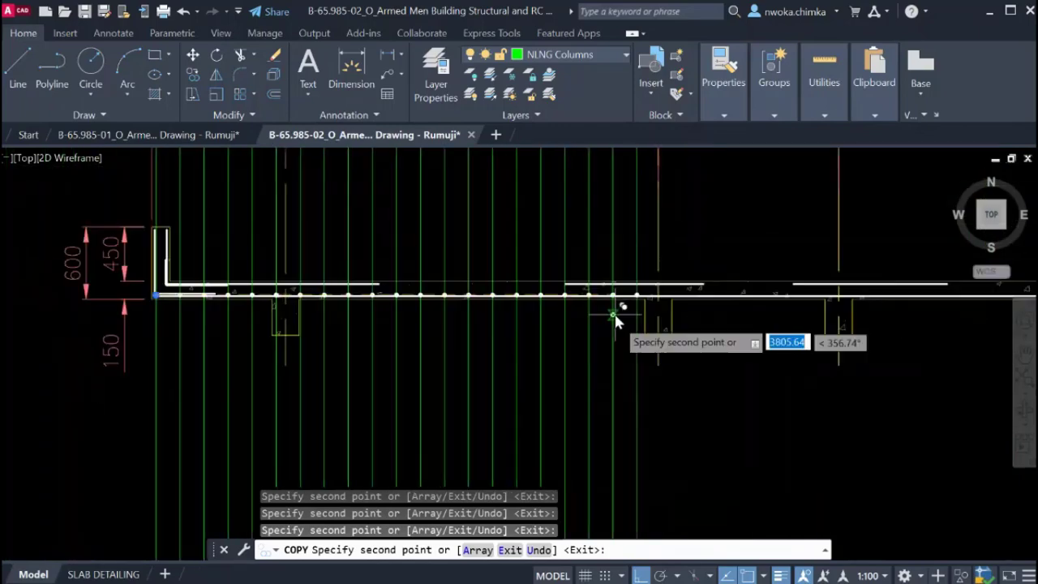
middle_click_drag(648, 322, 680, 258)
key("Escape")
Erase all the vertical construction lines crossing Section A between the upstand wall and grid B.
left_click(641, 284)
left_click(244, 366)
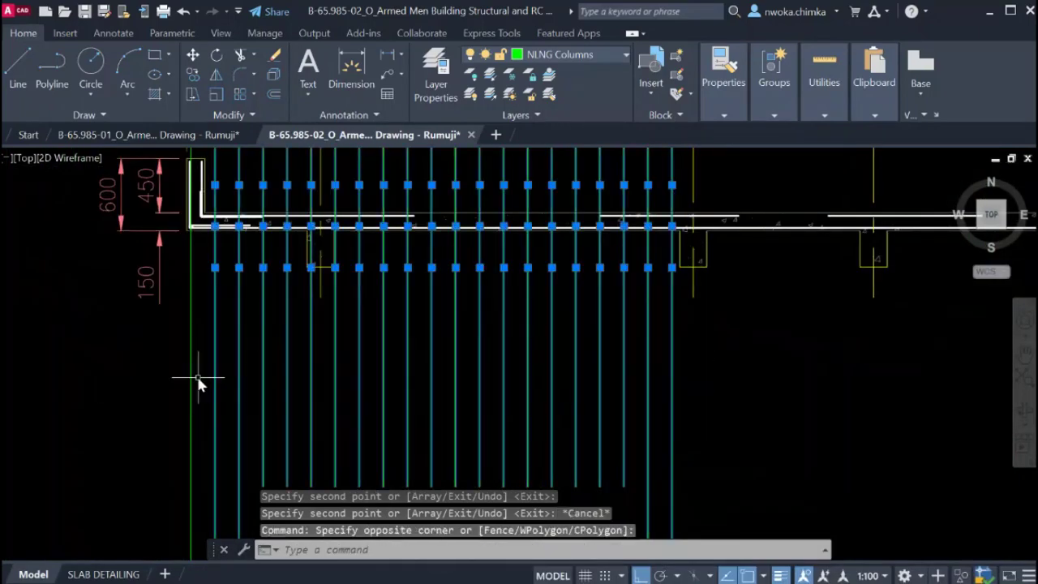
left_click(201, 370)
left_click(184, 375)
scroll(420, 370, "down", 4)
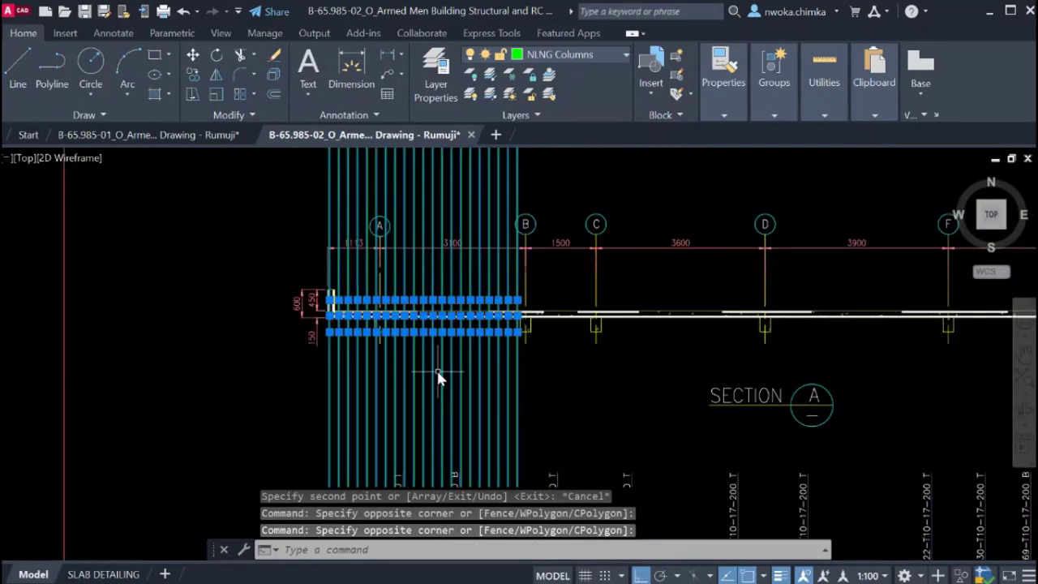
middle_click_drag(450, 358, 511, 327)
type("e")
key("Return")
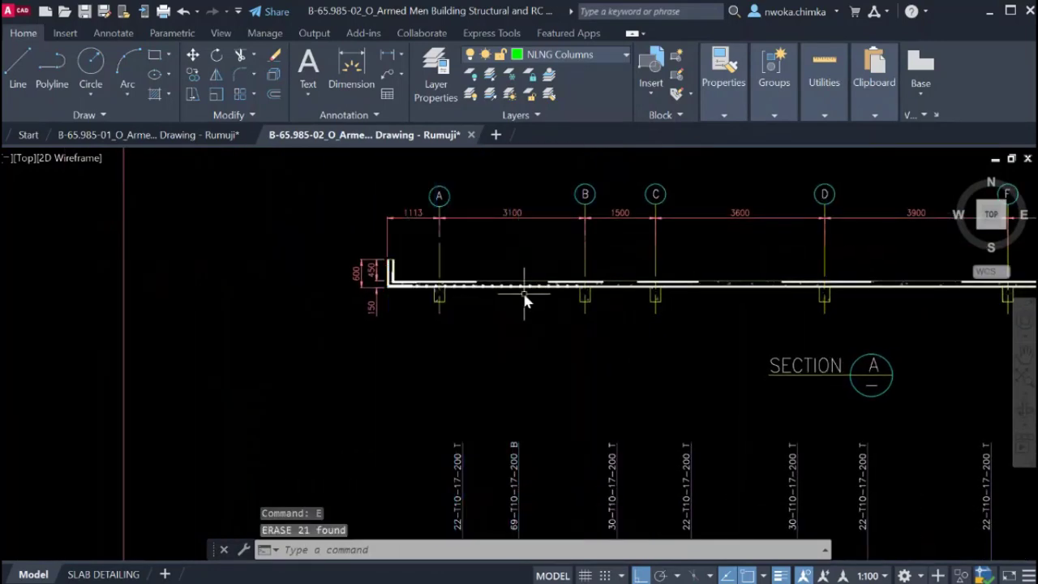
Copy the 14 bottom bars between grids A and B, using the preceding bar's centre as base point and the last bar before grid B as destination.
scroll(552, 308, "up", 5)
scroll(841, 370, "down", 5)
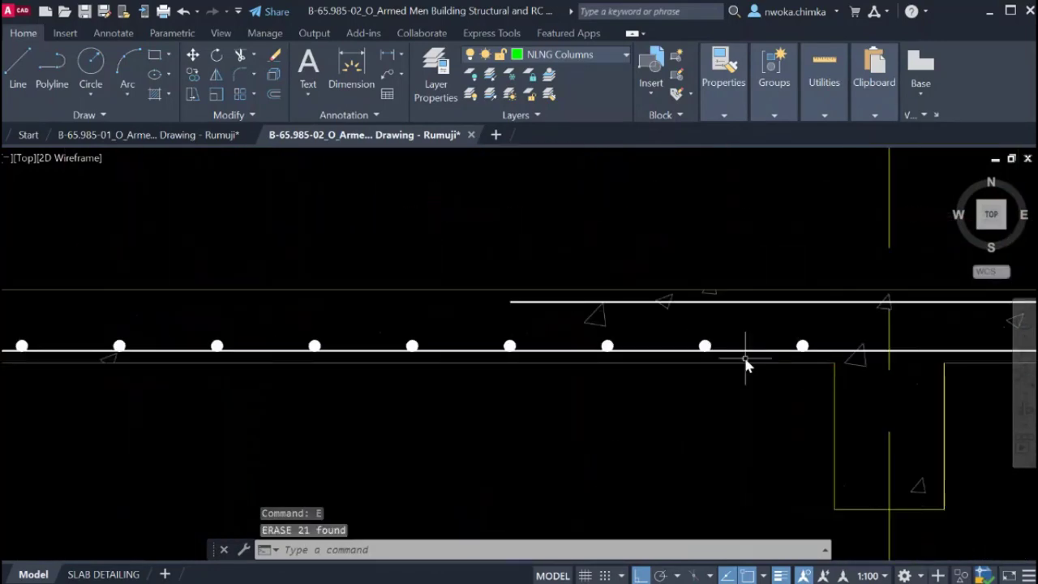
scroll(285, 373, "up", 2)
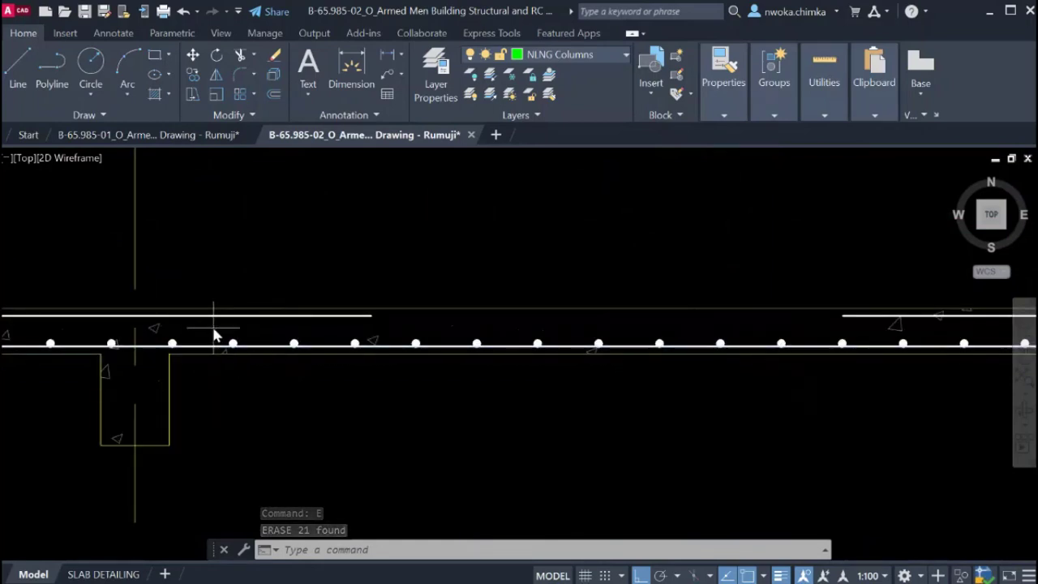
scroll(216, 330, "down", 2)
left_click(216, 329)
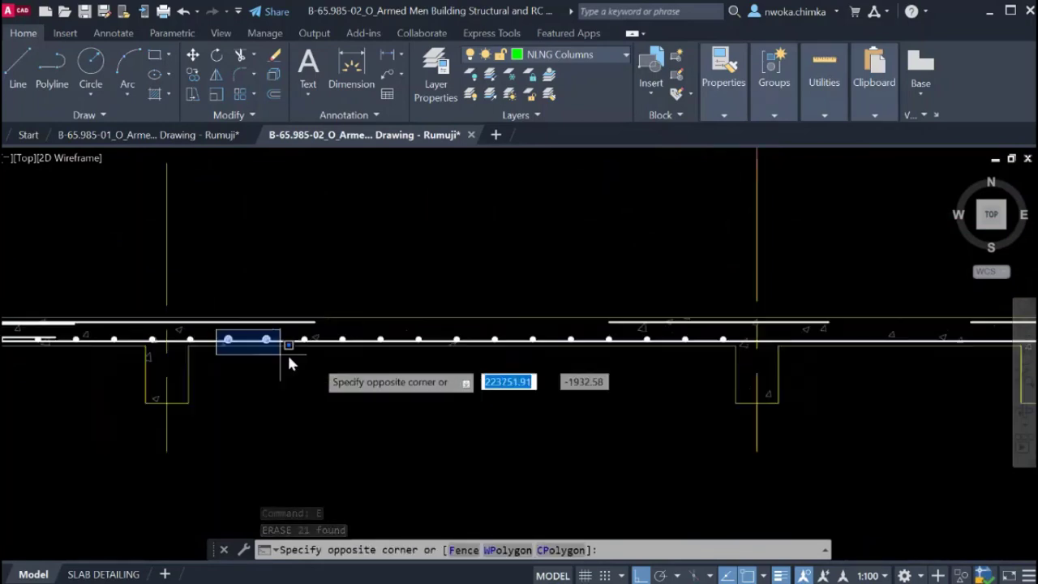
left_click(730, 359)
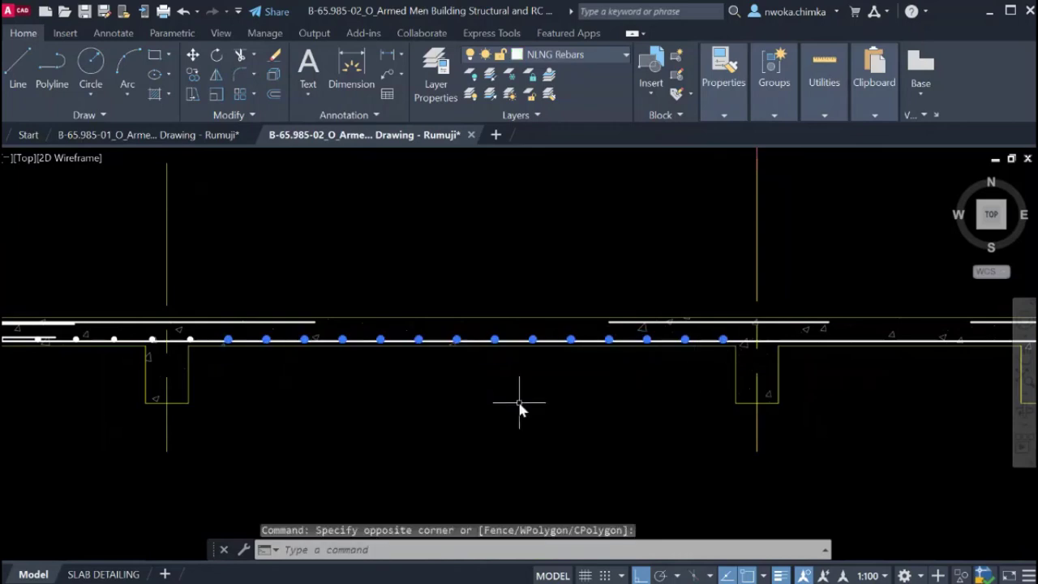
key("Return")
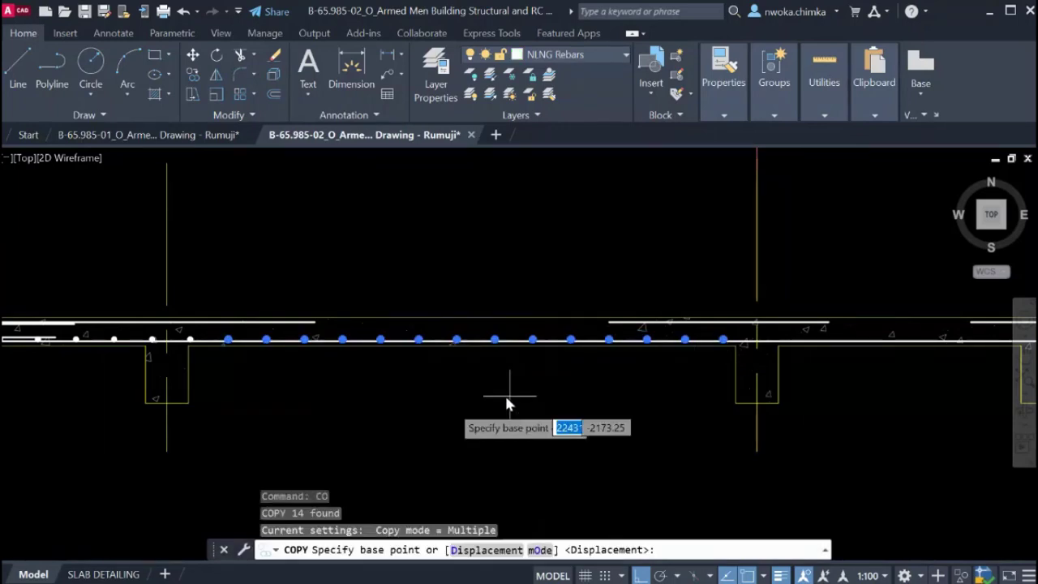
scroll(185, 349, "up", 3)
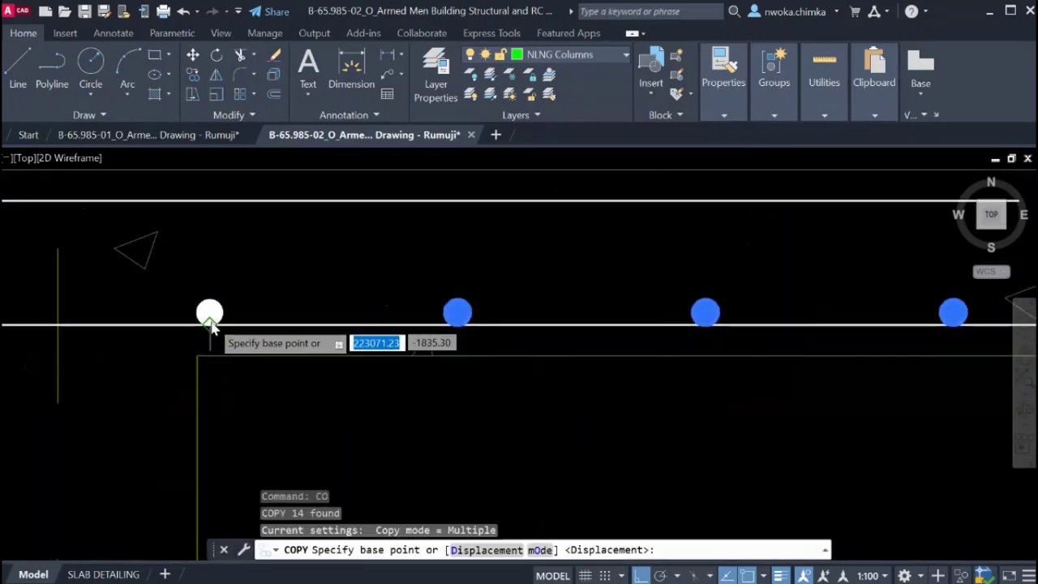
left_click(205, 317)
scroll(341, 332, "down", 3)
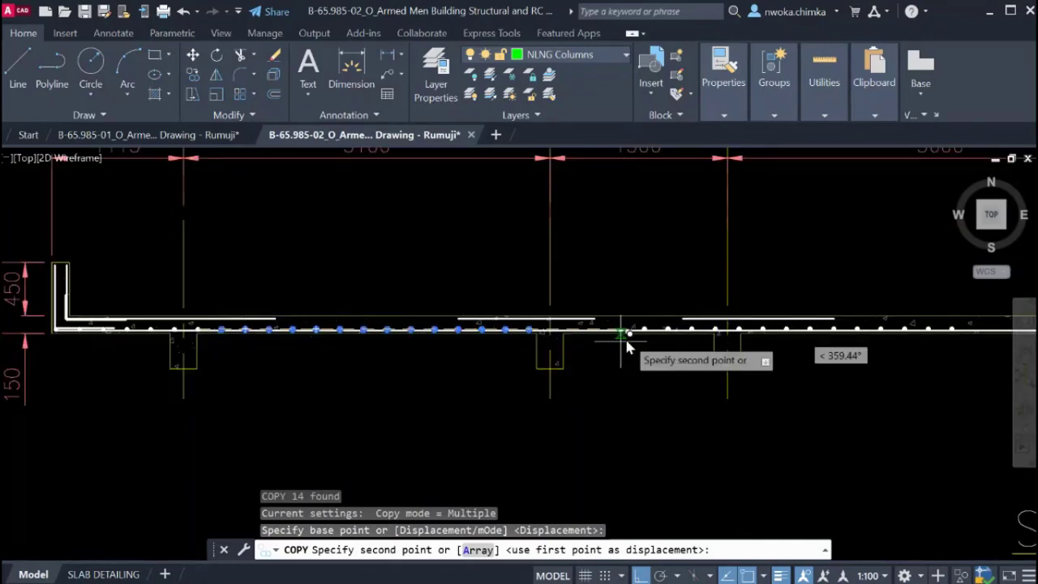
scroll(473, 324, "up", 5)
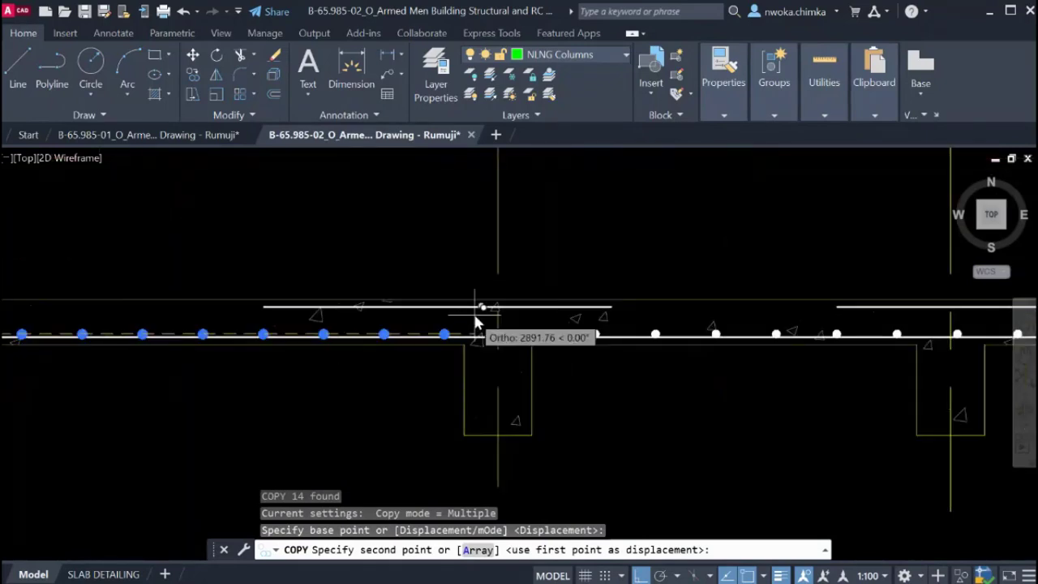
left_click(442, 355)
Place two more copies of the 14-bar set end to end at 5600 and 8400 mm, each starting from the centre of the last placed bar.
scroll(308, 335, "down", 3)
scroll(632, 287, "up", 4)
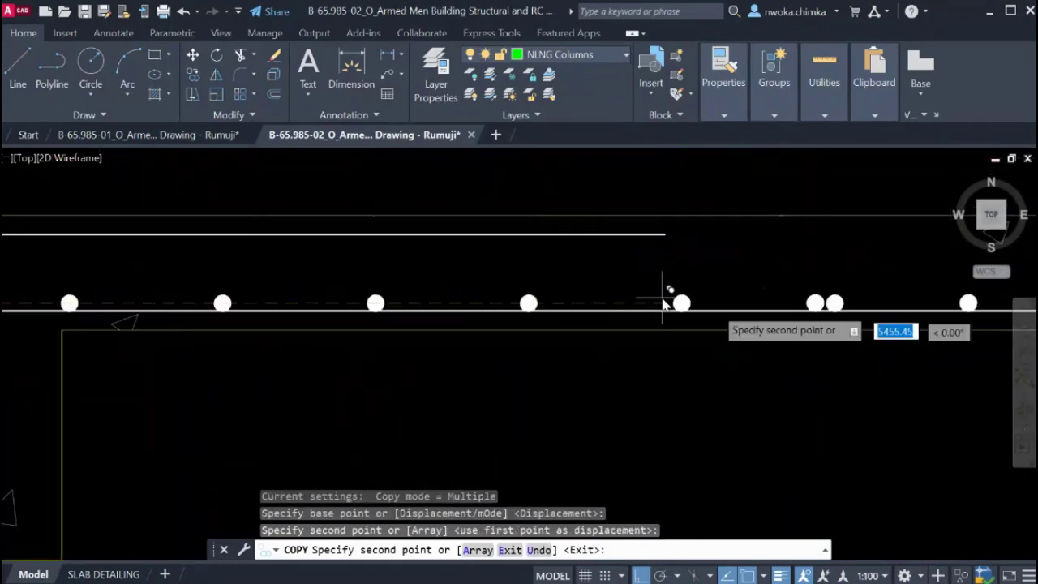
scroll(730, 301, "up", 2)
scroll(666, 331, "down", 5)
scroll(535, 335, "up", 5)
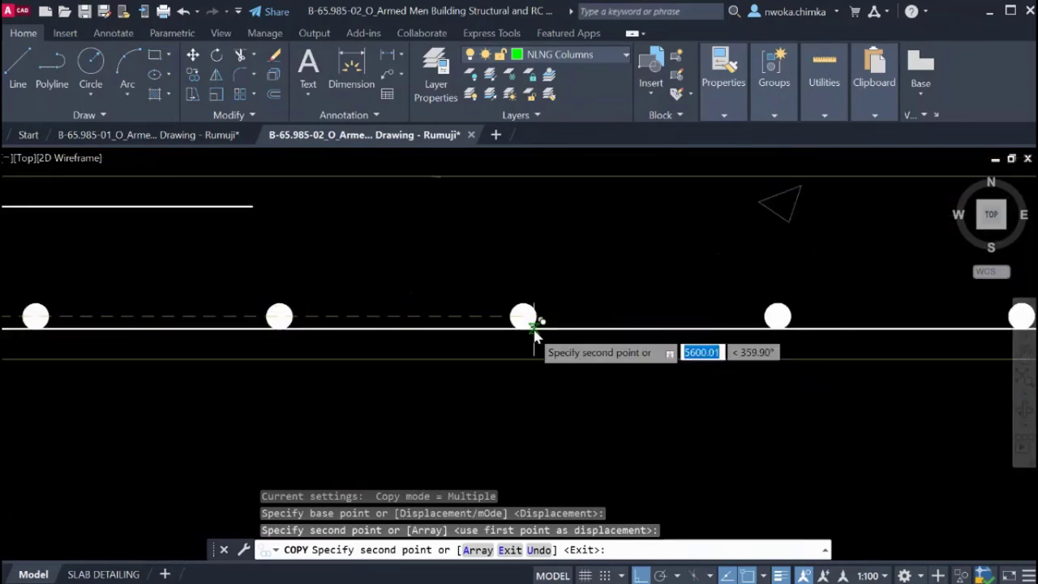
scroll(534, 332, "up", 2)
left_click(526, 304)
scroll(276, 297, "down", 6)
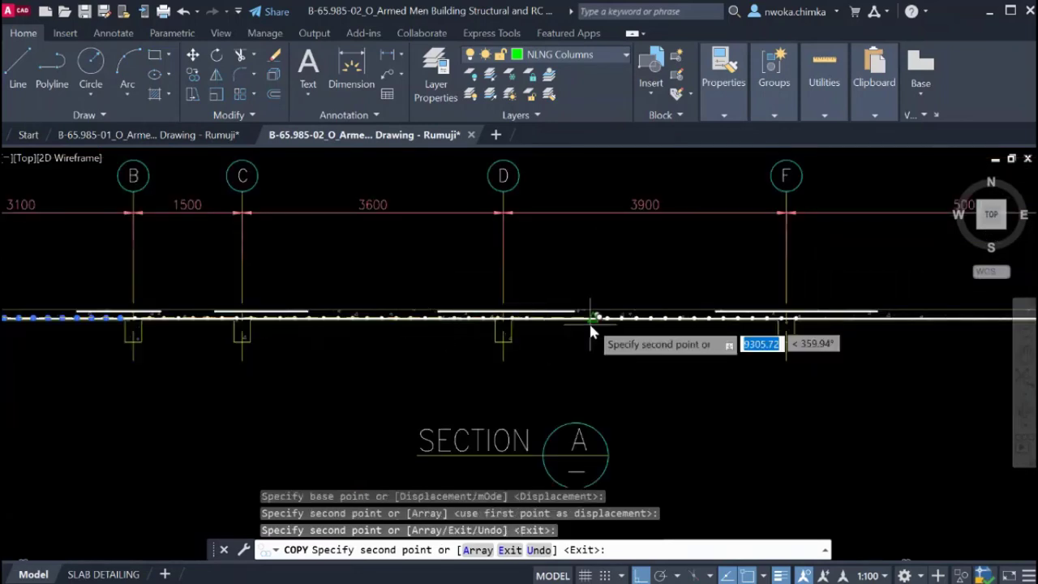
scroll(421, 324, "up", 6)
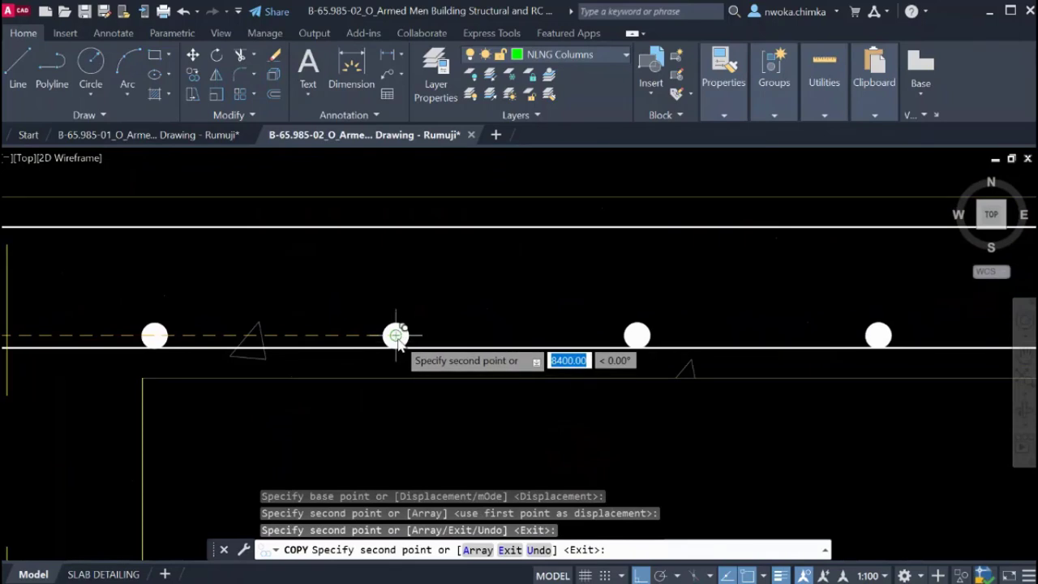
left_click(395, 335)
Place further copies of the 14-bar set end to end at 11200 and 14000 mm, each starting from the last placed bar's centre.
scroll(276, 305, "down", 8)
middle_click_drag(960, 349, 564, 314)
middle_click_drag(748, 314, 142, 258)
scroll(195, 292, "up", 5)
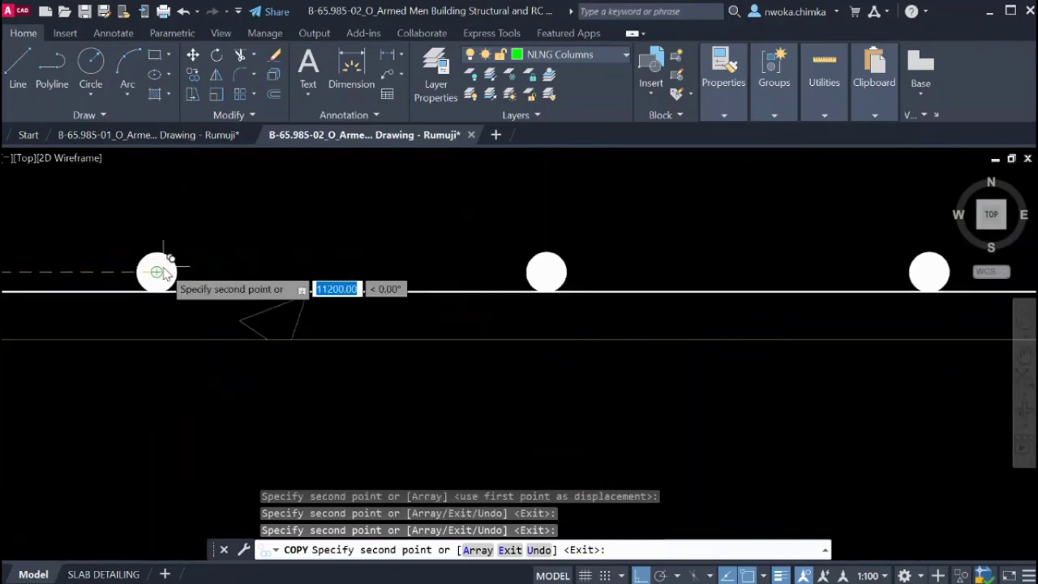
left_click(162, 267)
scroll(163, 268, "down", 8)
scroll(322, 262, "up", 5)
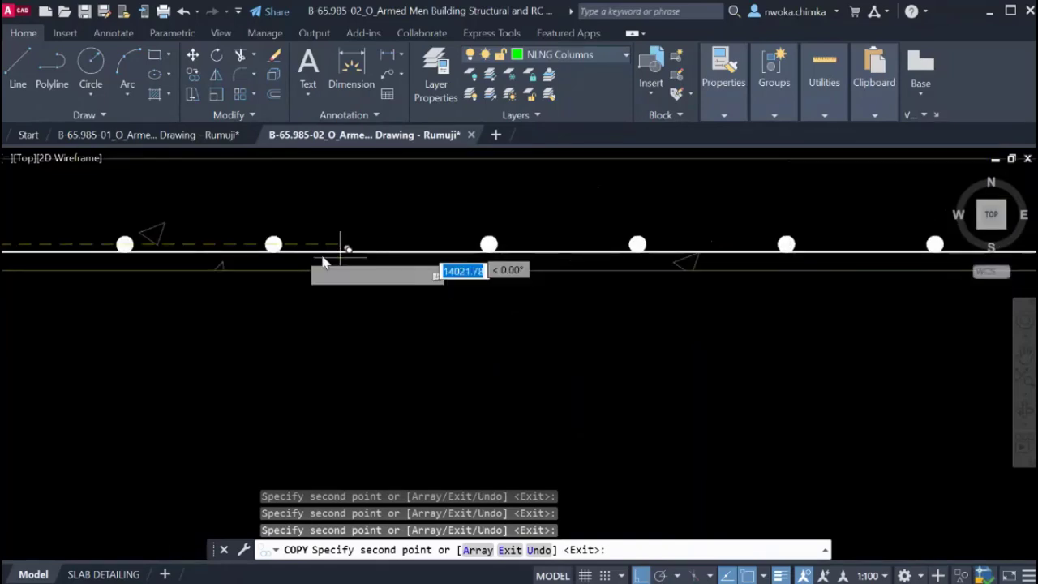
scroll(275, 247, "up", 4)
left_click(273, 242)
Place another copy of the 14-bar set at 16800 mm, starting from the last placed bar's centre before grid G, and finish copying.
scroll(234, 257, "down", 8)
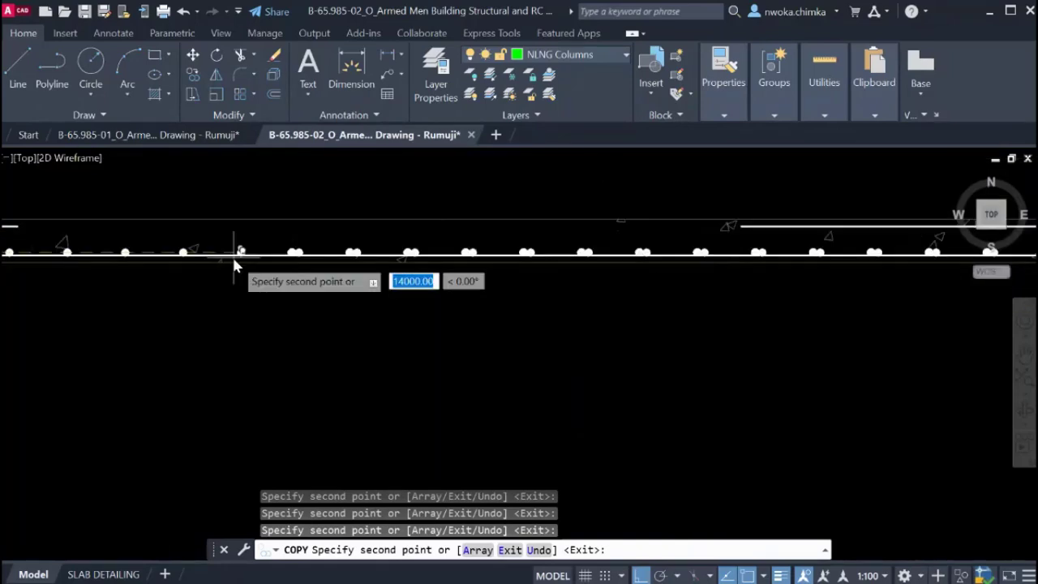
scroll(245, 258, "down", 4)
middle_click_drag(649, 266, 527, 273)
scroll(523, 259, "up", 4)
scroll(438, 255, "up", 2)
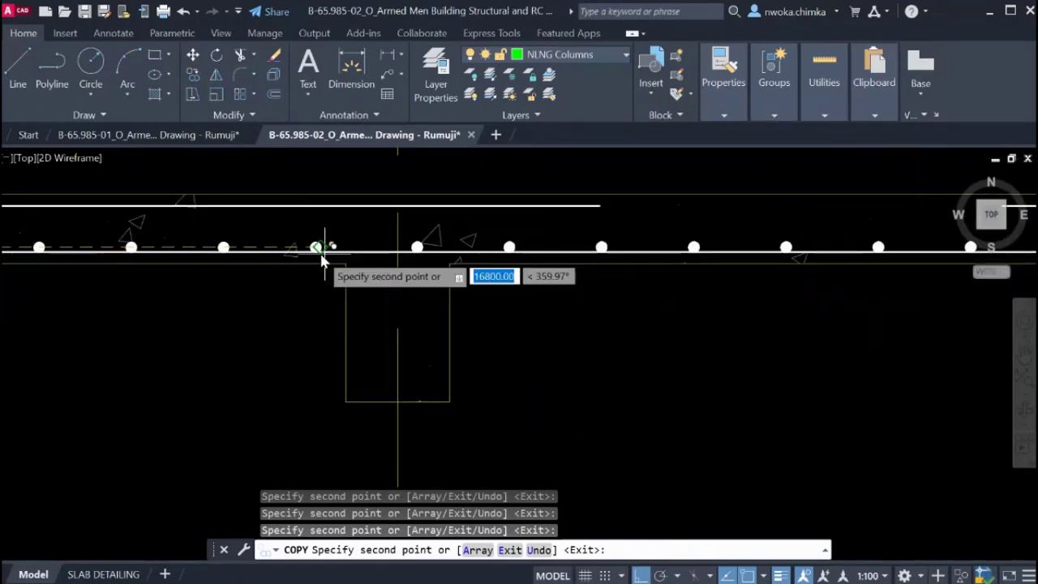
scroll(321, 254, "up", 2)
left_click(314, 242)
scroll(312, 261, "down", 8)
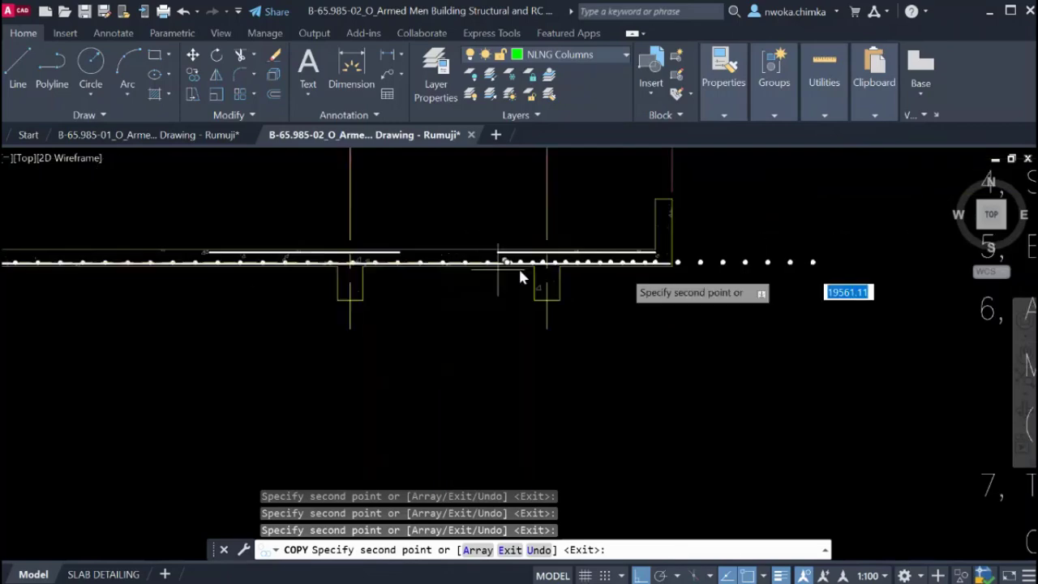
scroll(754, 256, "up", 4)
scroll(486, 288, "up", 4)
left_click(441, 262)
scroll(444, 264, "down", 2)
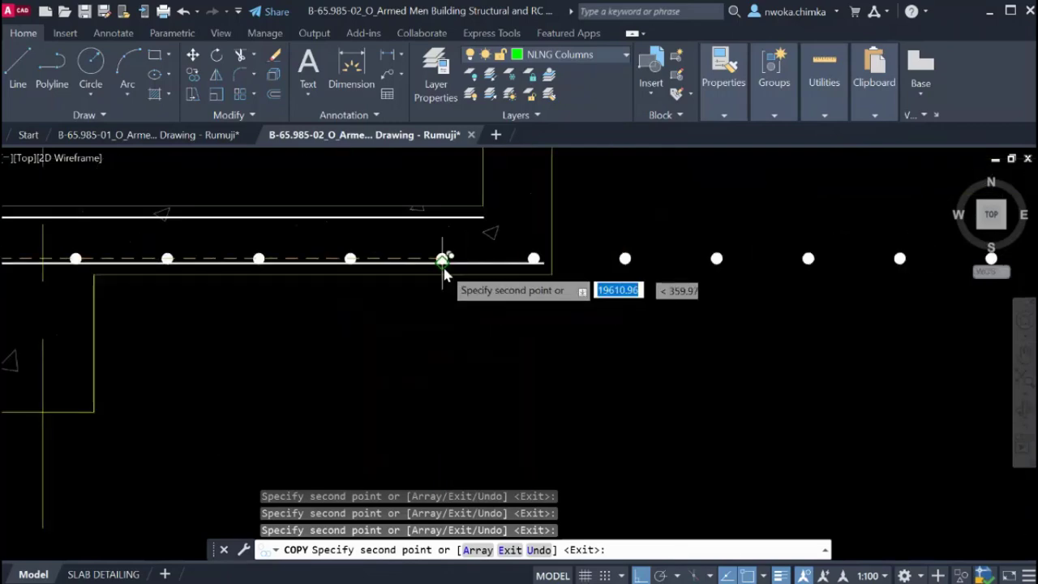
scroll(443, 274, "down", 5)
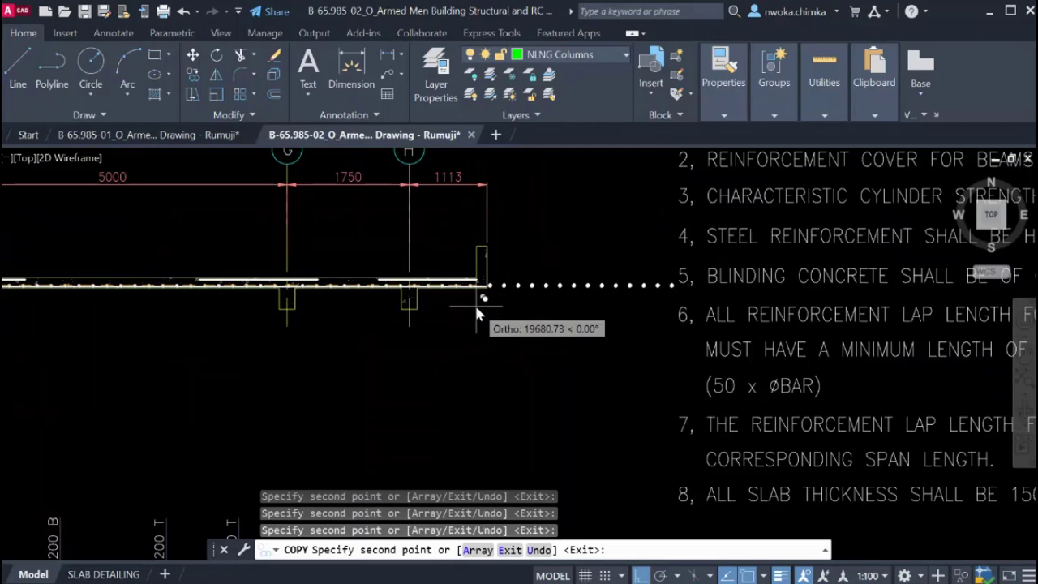
key("Escape")
Copy the last bottom bar beyond grid H from its centre to a point just short of the bottom reinforcement line's end.
scroll(473, 288, "up", 8)
left_click(565, 308)
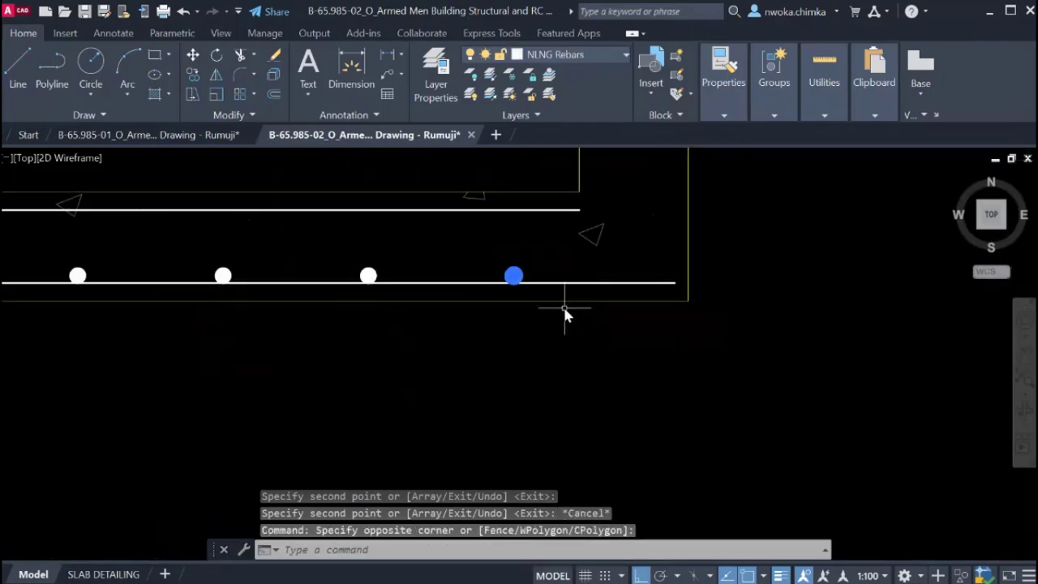
type("co")
key("Return")
scroll(519, 279, "up", 4)
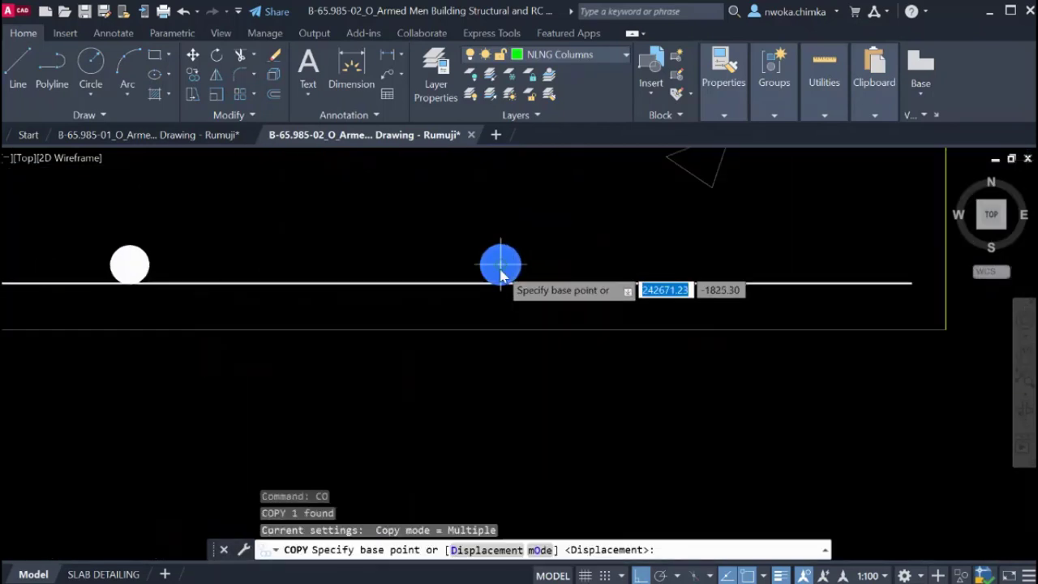
left_click(502, 271)
scroll(689, 270, "down", 4)
scroll(689, 264, "up", 6)
left_click(670, 280)
key("Escape")
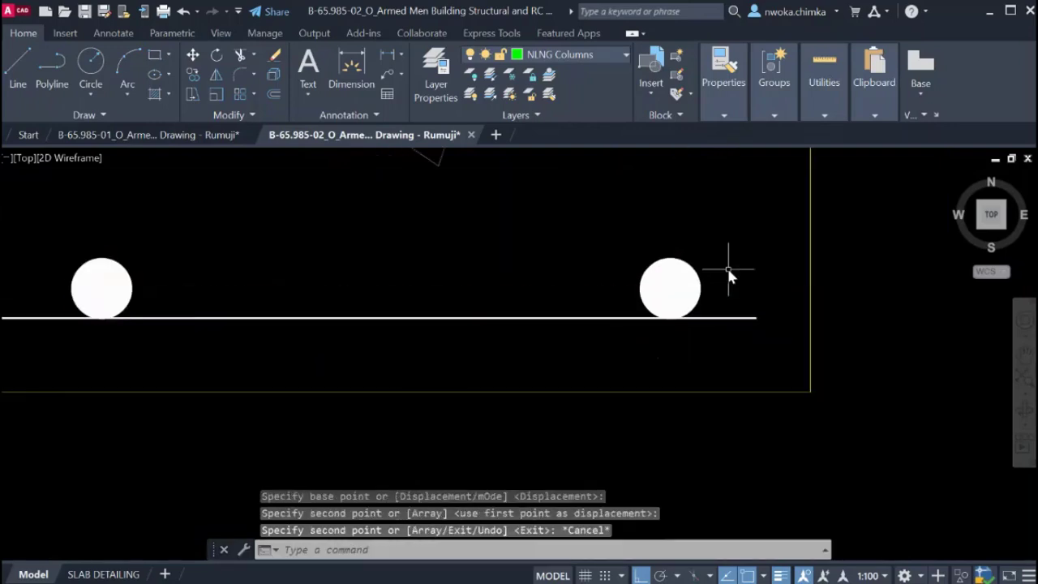
Draw a vertical construction line through the end of the bottom reinforcement line at the slab edge.
key("Return")
type("v")
key("Return")
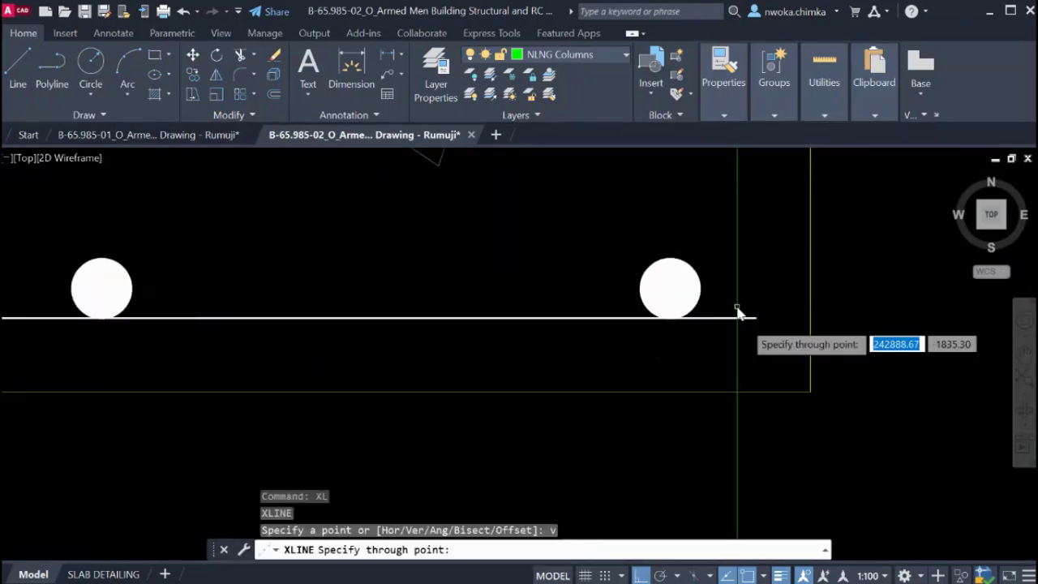
left_click(756, 317)
key("Escape")
Copy the end bar from its outer quadrant point onto the vertical construction line, and erase the bar it was copied from.
left_click(614, 243)
left_click(734, 336)
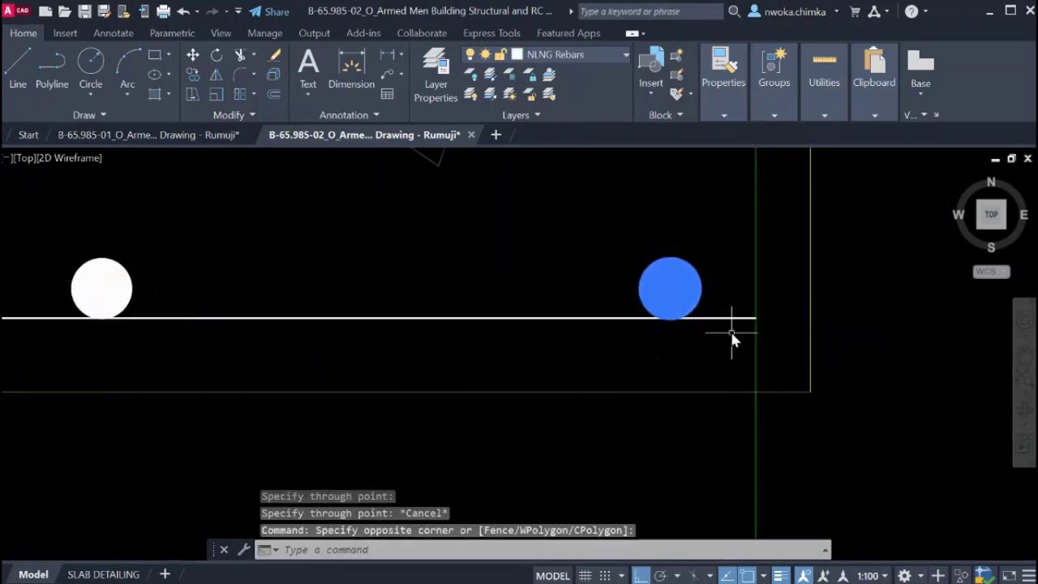
type("co")
key("Return")
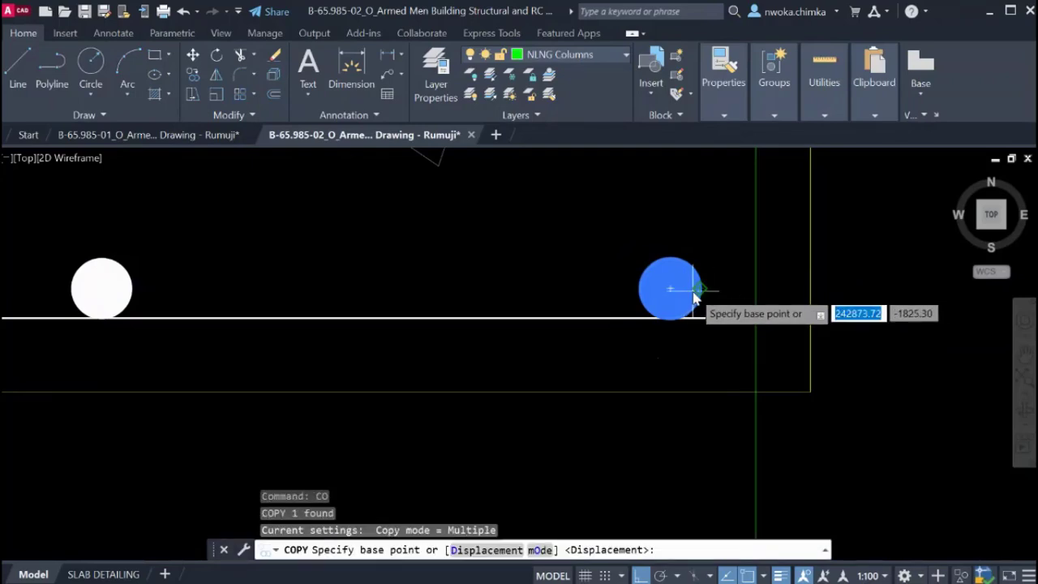
left_click(670, 288)
left_click(756, 289)
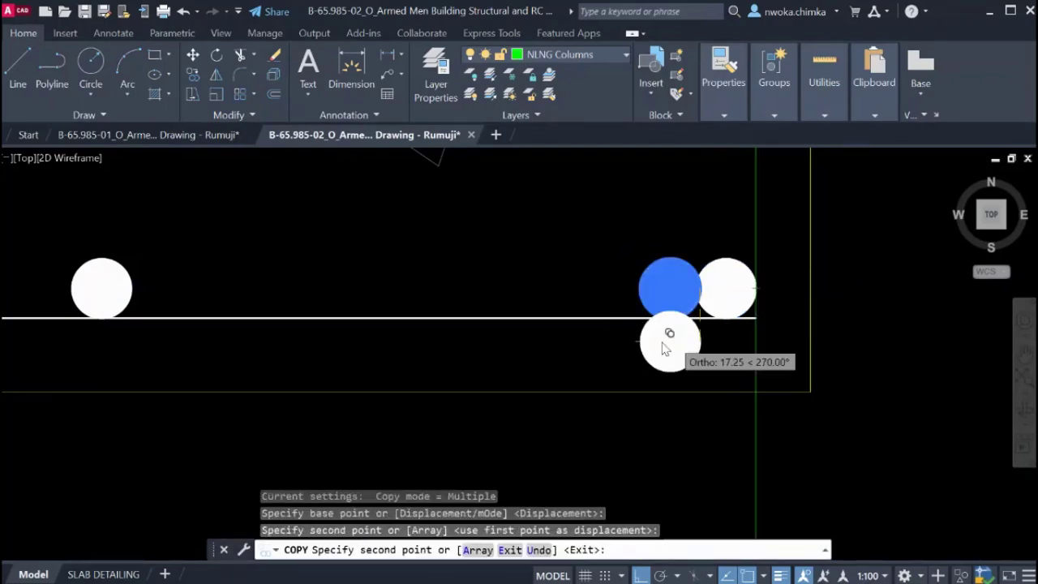
scroll(688, 334, "down", 2)
key("Escape")
scroll(687, 300, "up", 2)
left_click(667, 298)
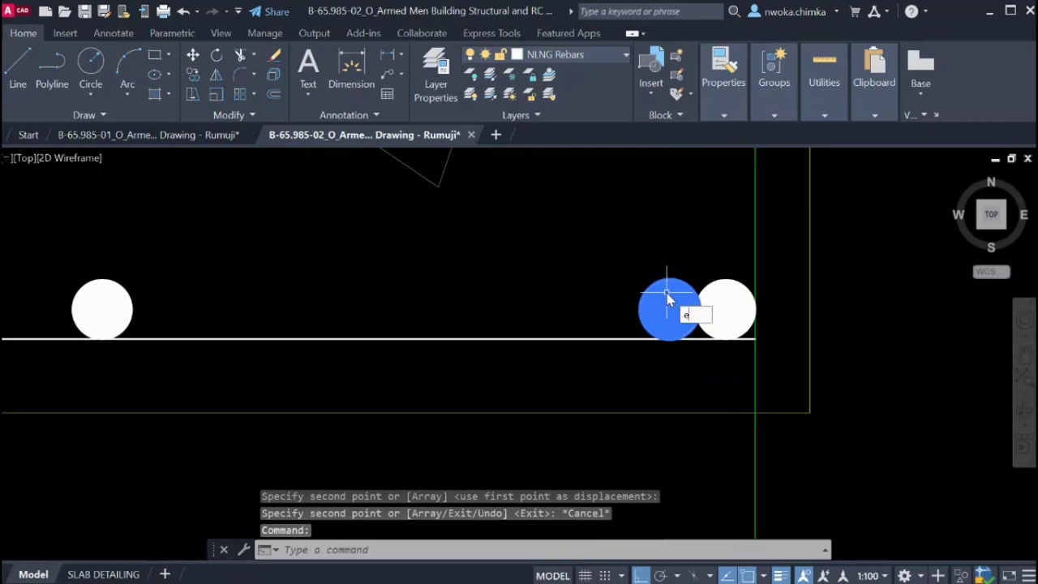
key("Return")
Measure the centre-to-centre distance between the last two bottom bars at the slab edge and inspect the bars around grid H.
left_click(388, 55)
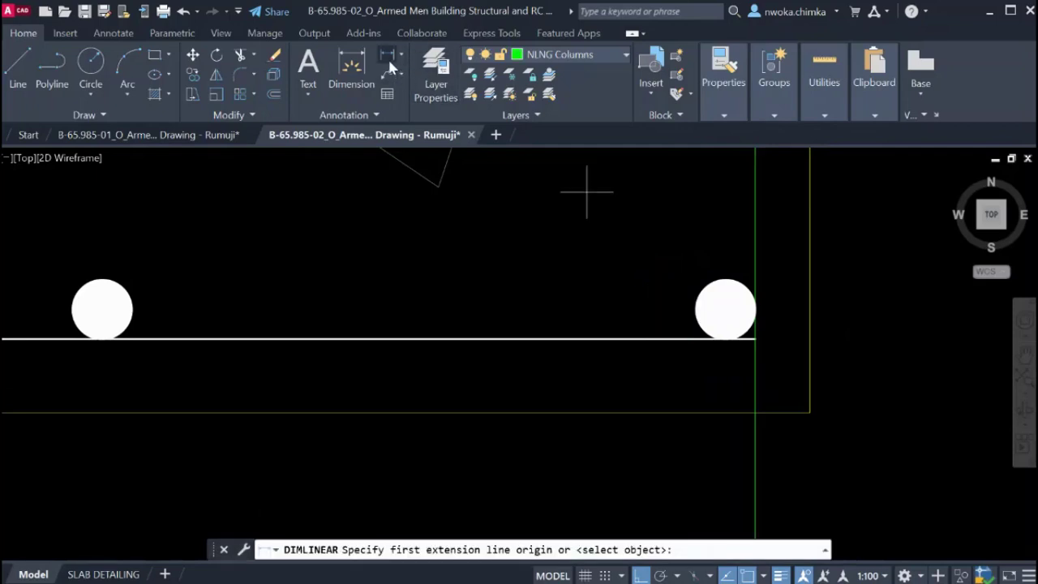
left_click(102, 311)
left_click(725, 309)
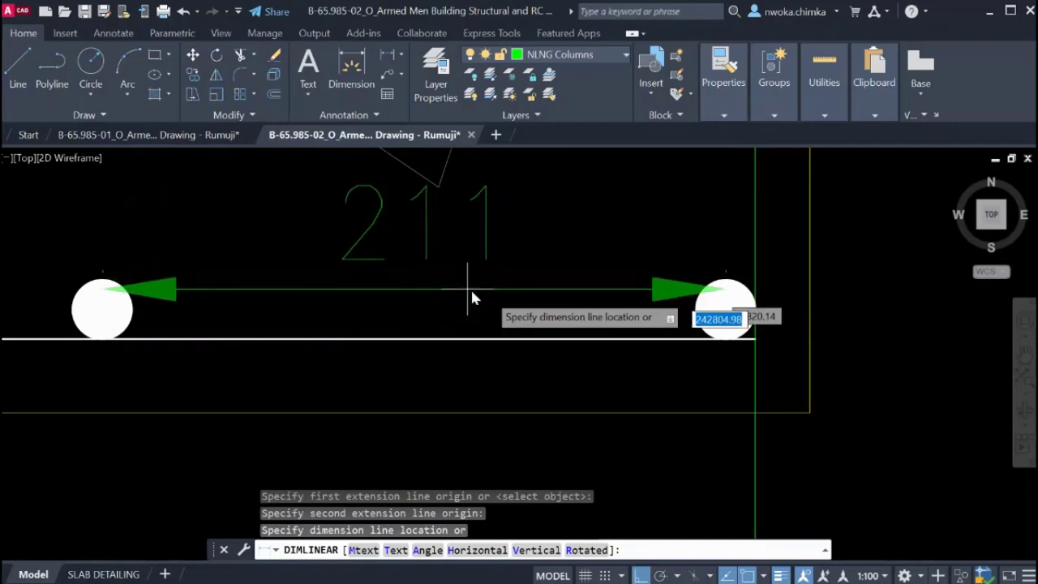
scroll(470, 290, "down", 4)
key("Escape")
scroll(608, 292, "down", 8)
scroll(608, 275, "up", 5)
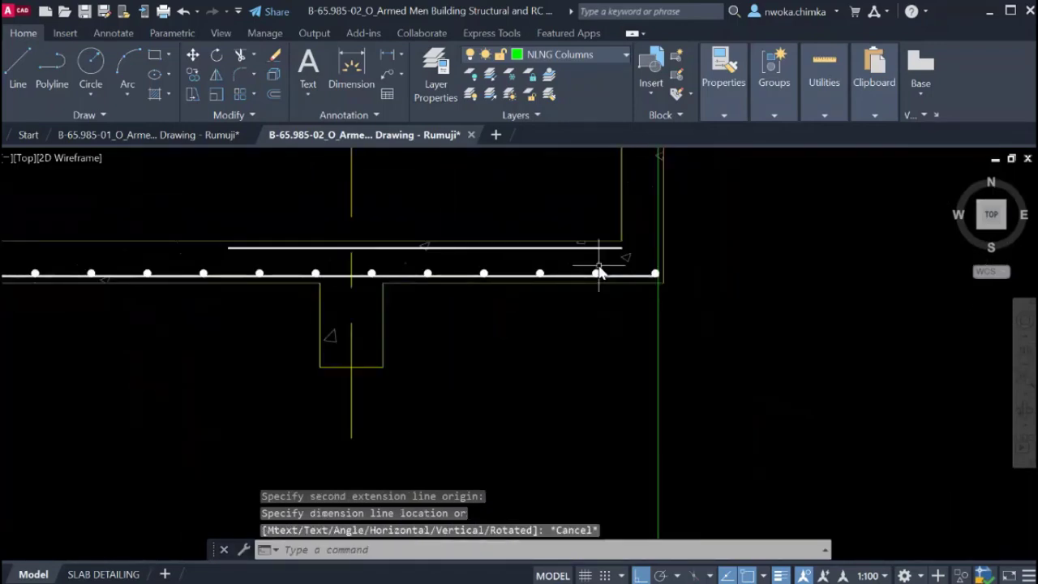
scroll(620, 258, "down", 8)
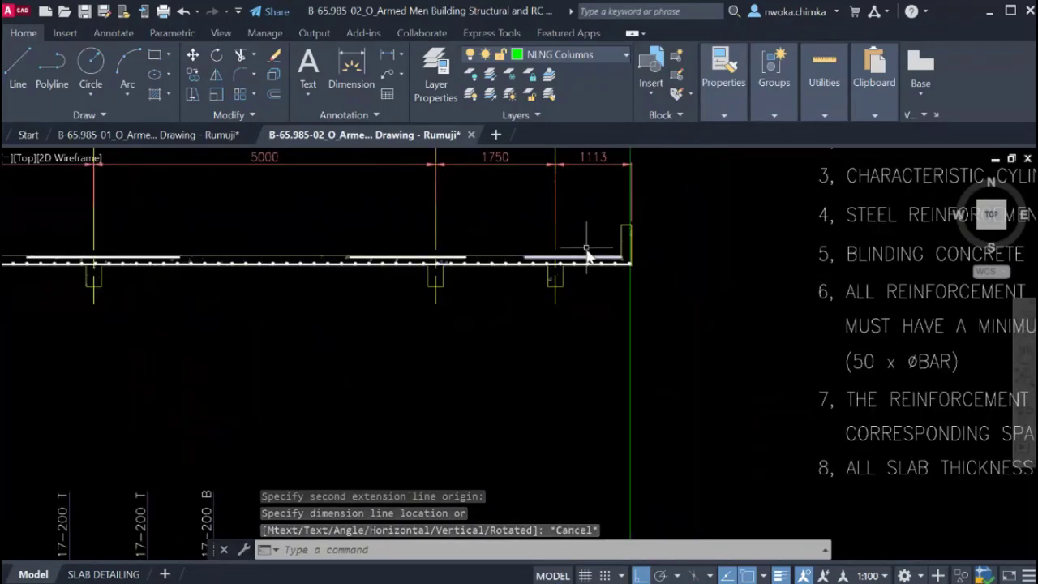
scroll(607, 254, "up", 6)
scroll(683, 297, "up", 2)
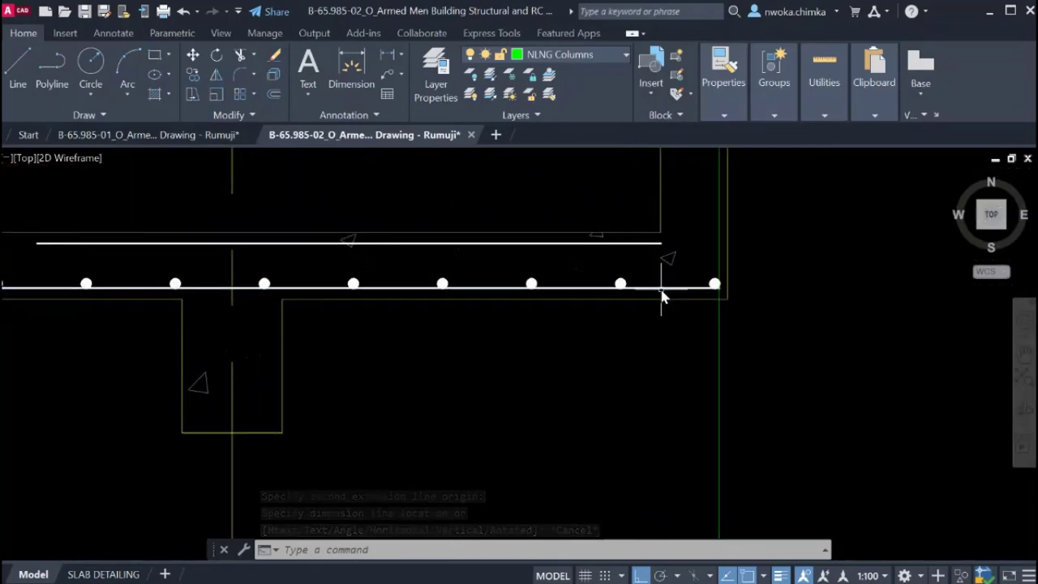
scroll(635, 292, "down", 8)
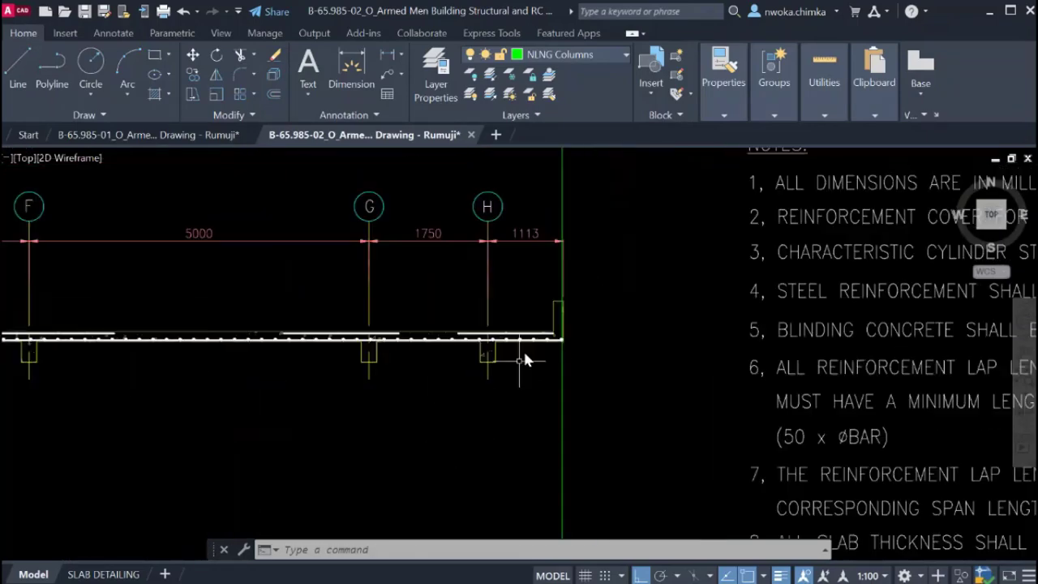
Add a linear dimension across the (10) bar distribution range in the slab plan, just above its bar count.
scroll(513, 377, "down", 5)
scroll(389, 341, "up", 8)
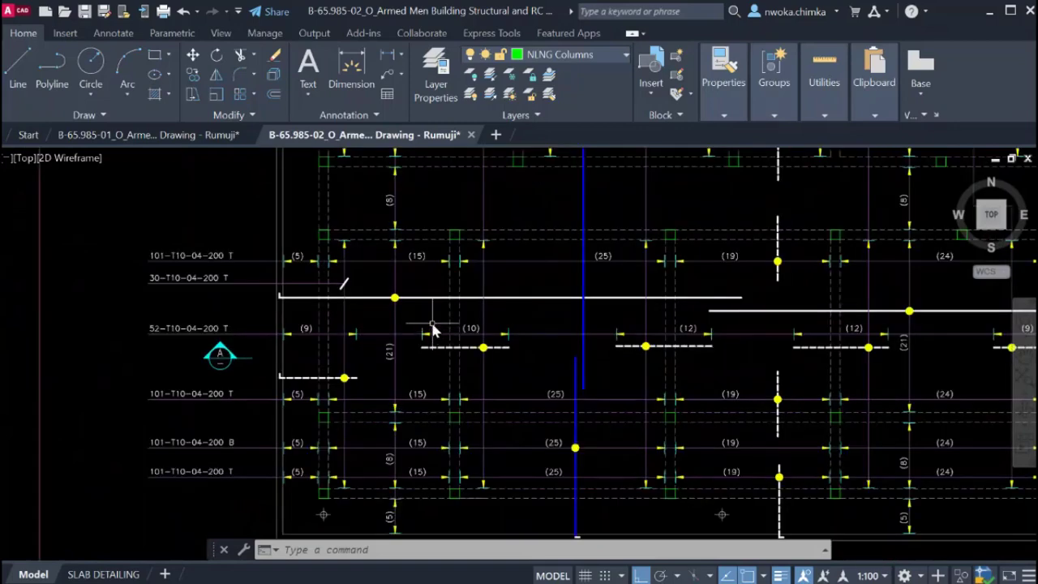
left_click(391, 56)
scroll(457, 381, "up", 6)
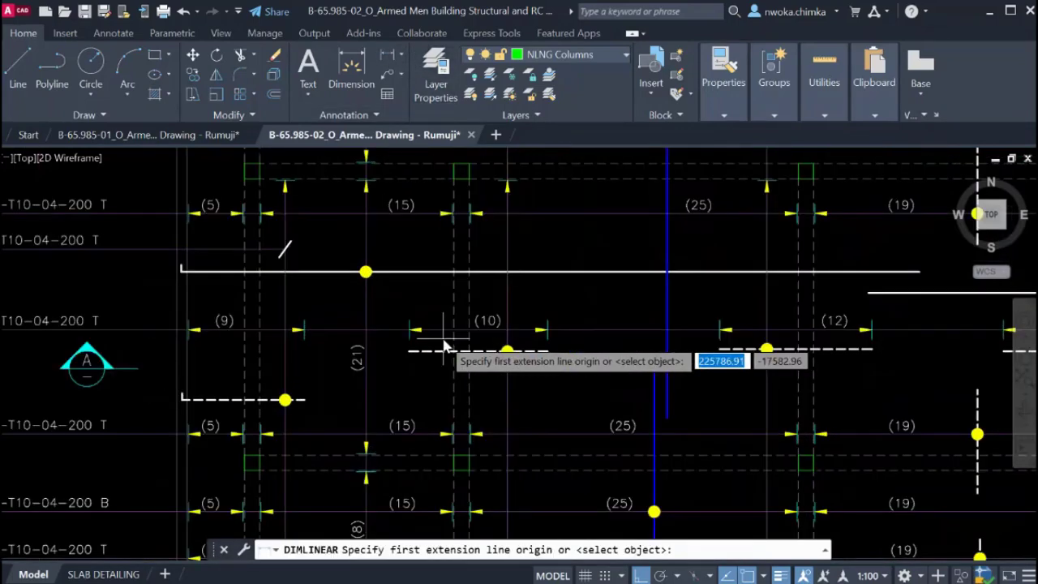
left_click(307, 307)
left_click(667, 307)
scroll(494, 276, "up", 6)
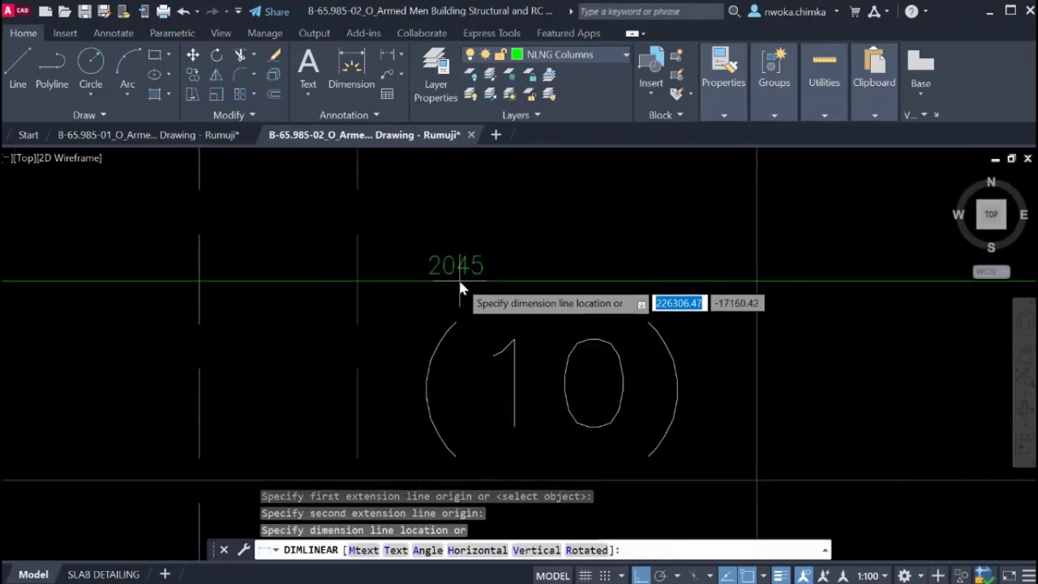
left_click(472, 257)
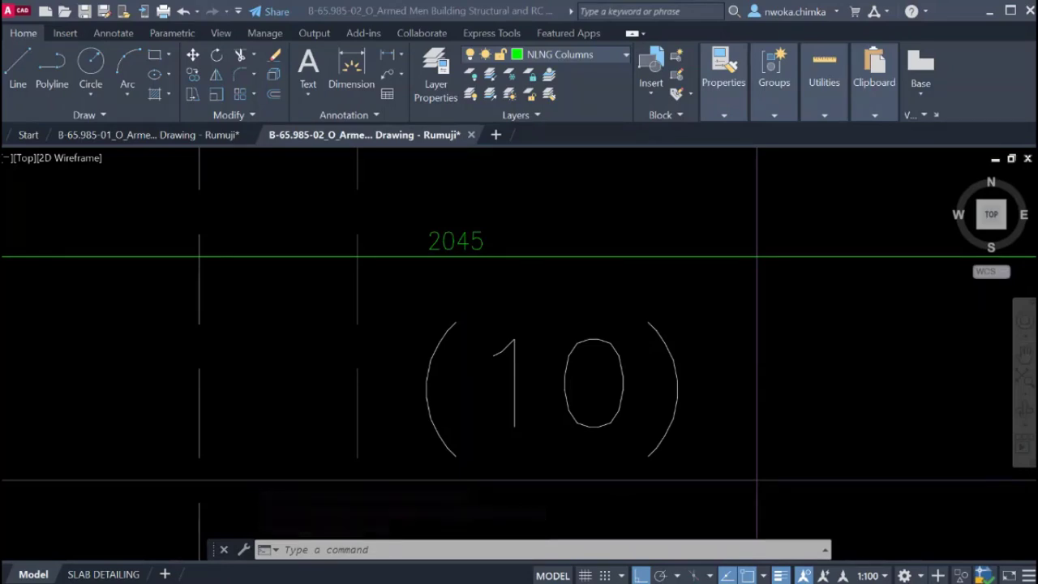
scroll(682, 255, "down", 4)
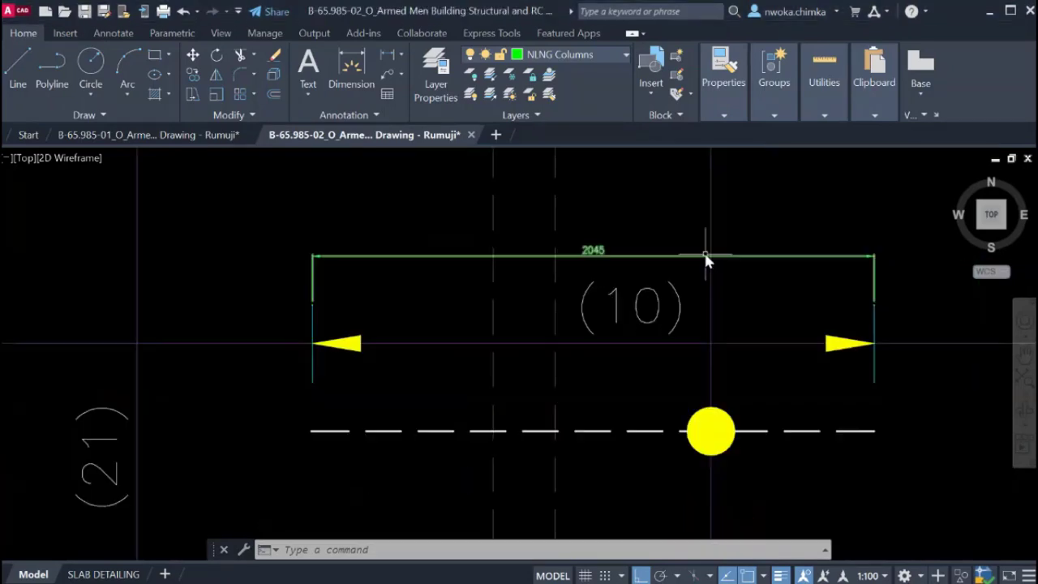
Erase the linear dimension above the (10) bar range in the plan.
left_click(637, 237)
left_click(613, 259)
type("e")
key("Return")
scroll(665, 258, "down", 2)
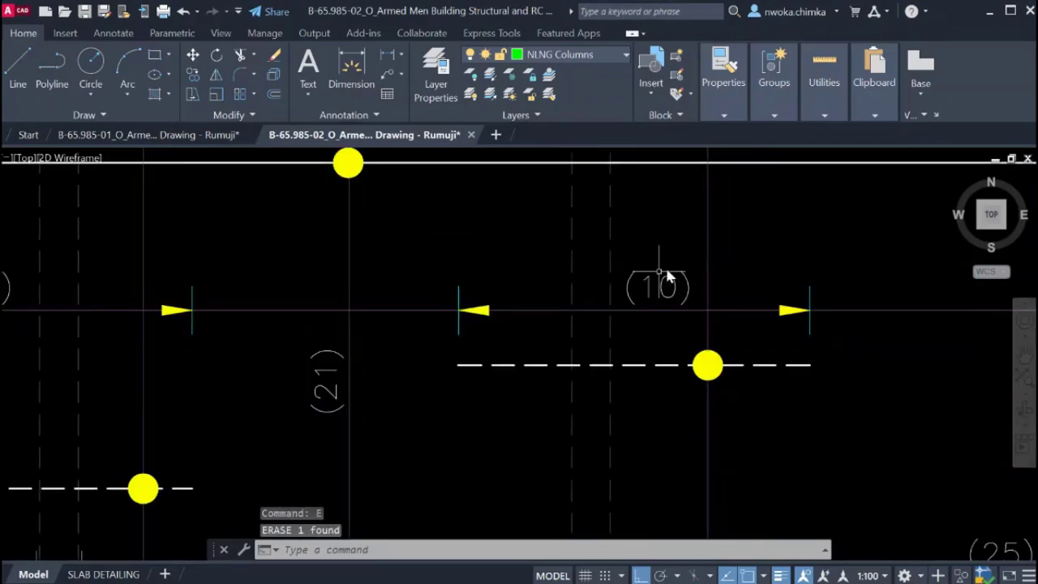
Add a linear dimension across the (15) bar distribution range between the first two beams, in the row below the section A mark.
scroll(489, 316, "down", 2)
mouse_move(316, 403)
middle_mouse_down()
mouse_move(415, 352)
mouse_move(432, 286)
middle_mouse_up()
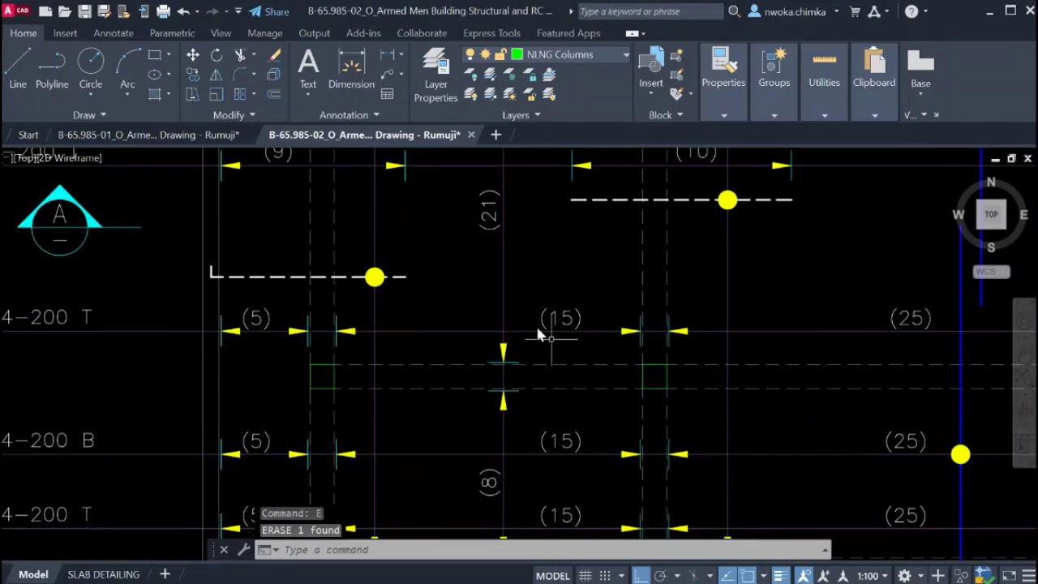
scroll(537, 331, "up", 2)
left_click(387, 56)
scroll(204, 317, "up", 2)
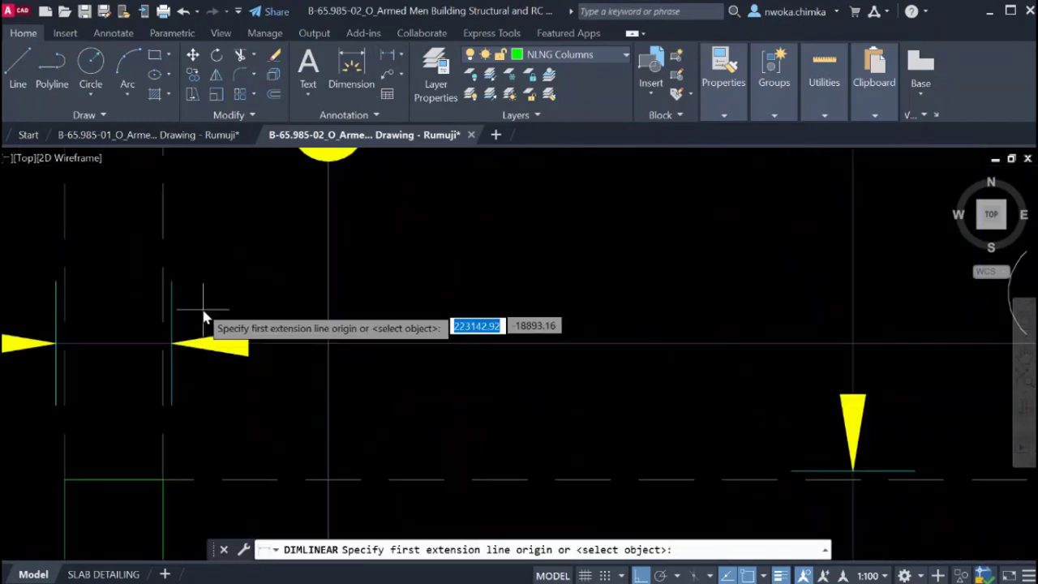
left_click(169, 283)
scroll(168, 284, "down", 2)
scroll(637, 286, "up", 2)
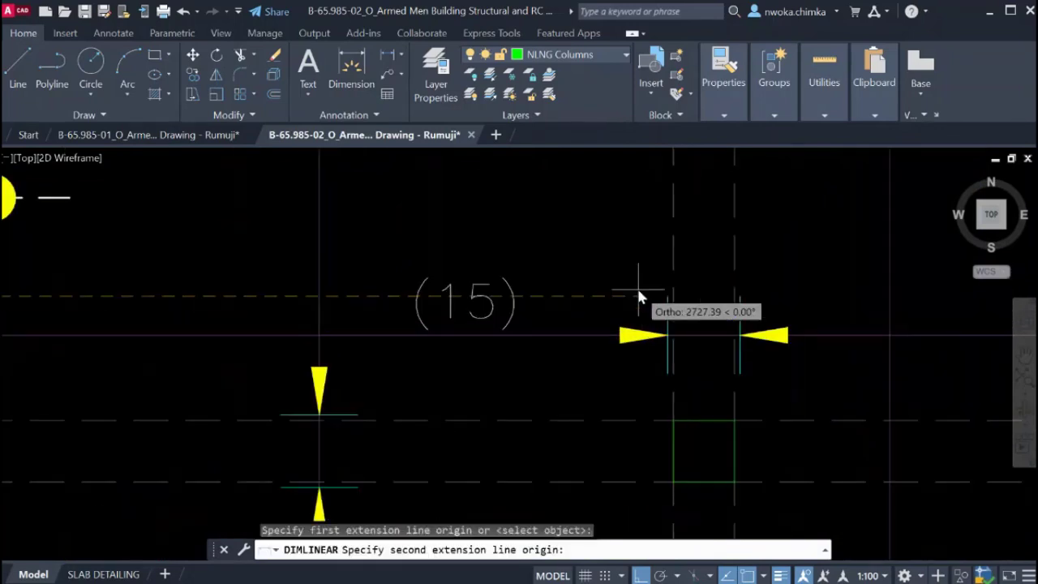
scroll(675, 298, "up", 2)
left_click(691, 296)
scroll(691, 296, "down", 2)
left_click(312, 246)
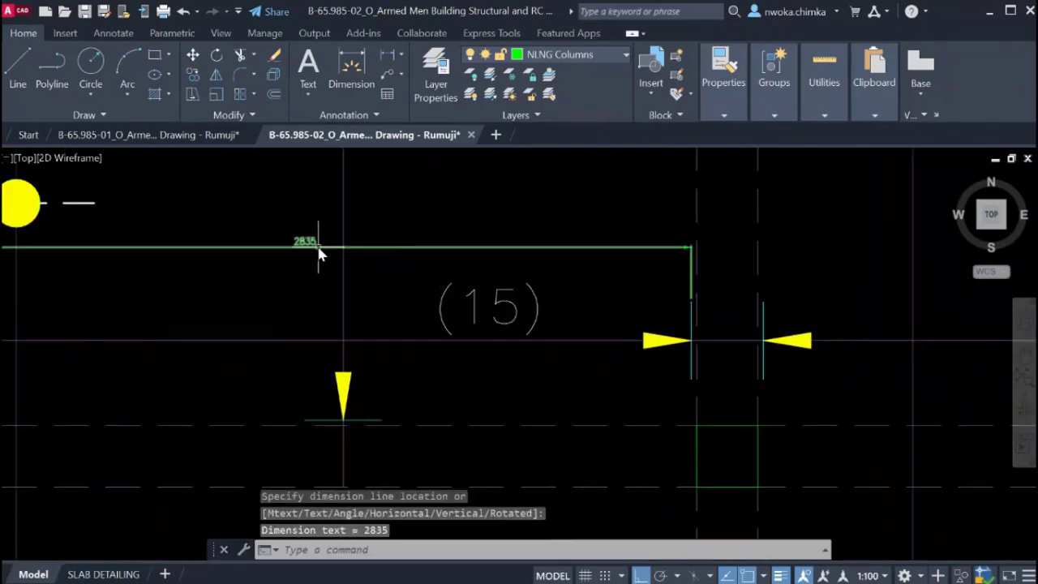
scroll(302, 257, "up", 3)
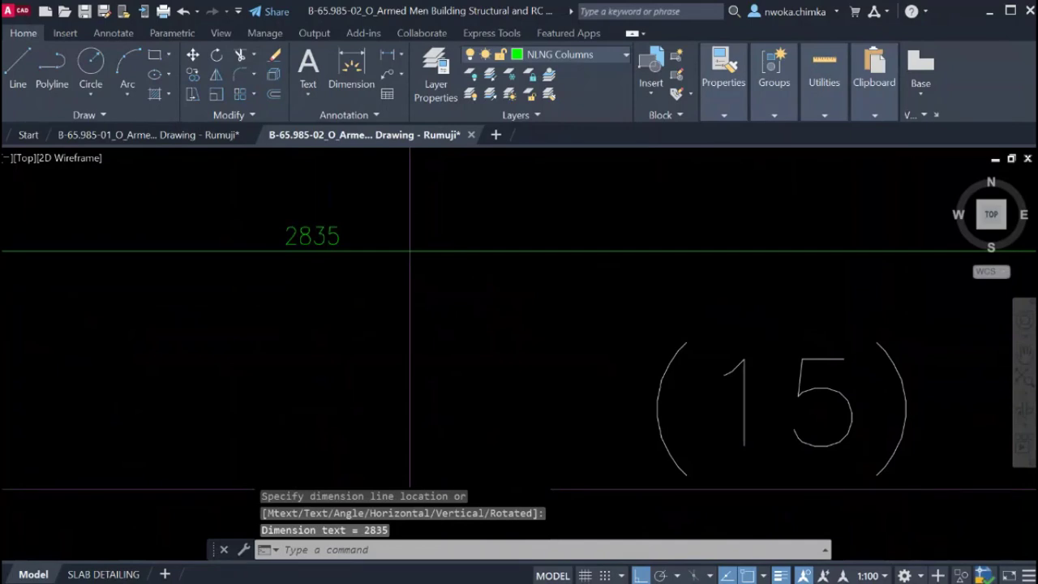
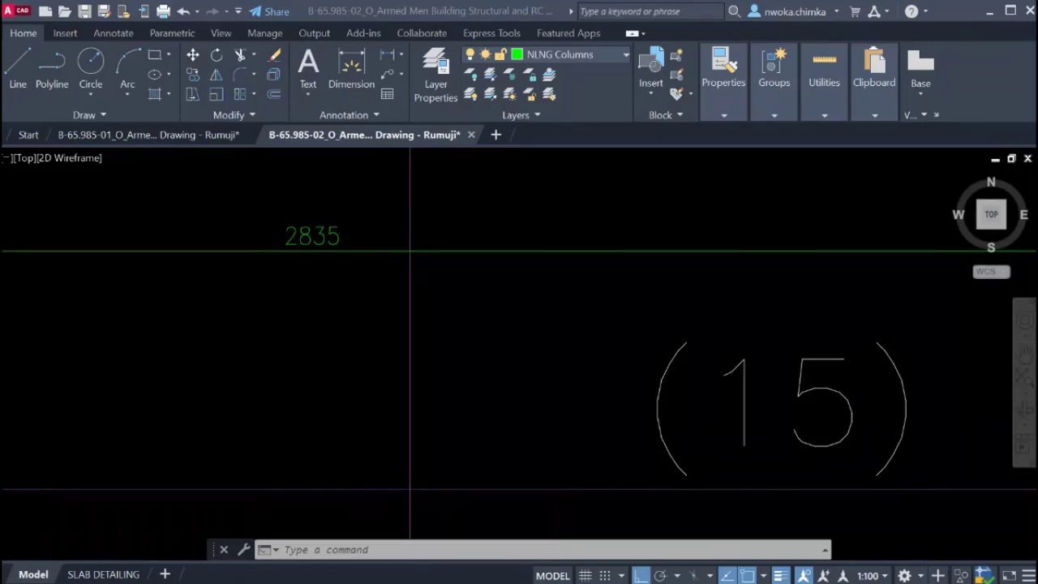
Erase the linear dimension above the (15) bar distribution range in the slab plan.
scroll(533, 332, "down", 2)
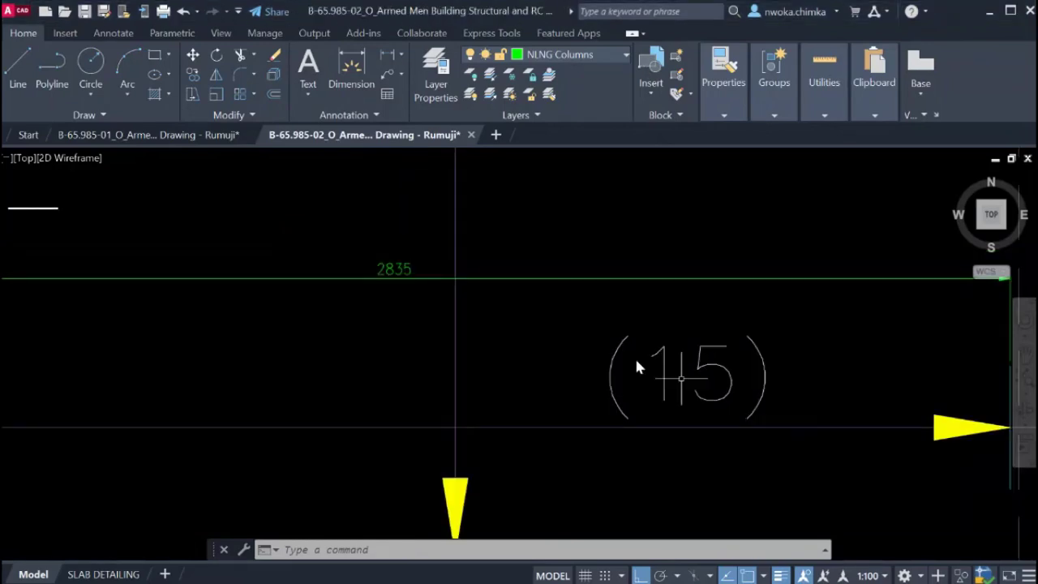
left_click(551, 222)
left_click(499, 319)
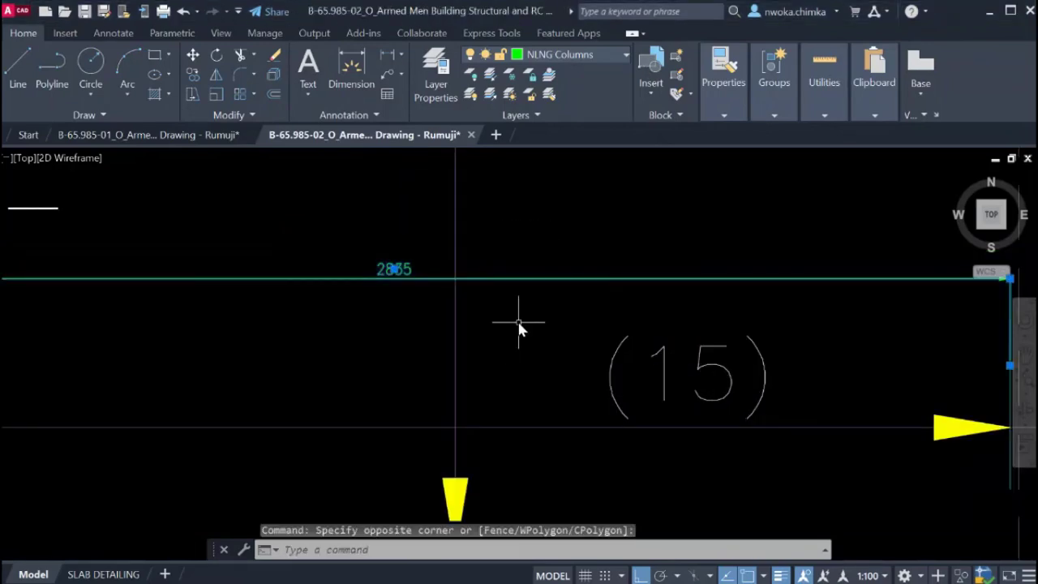
type("e")
key("Return")
scroll(584, 345, "down", 10)
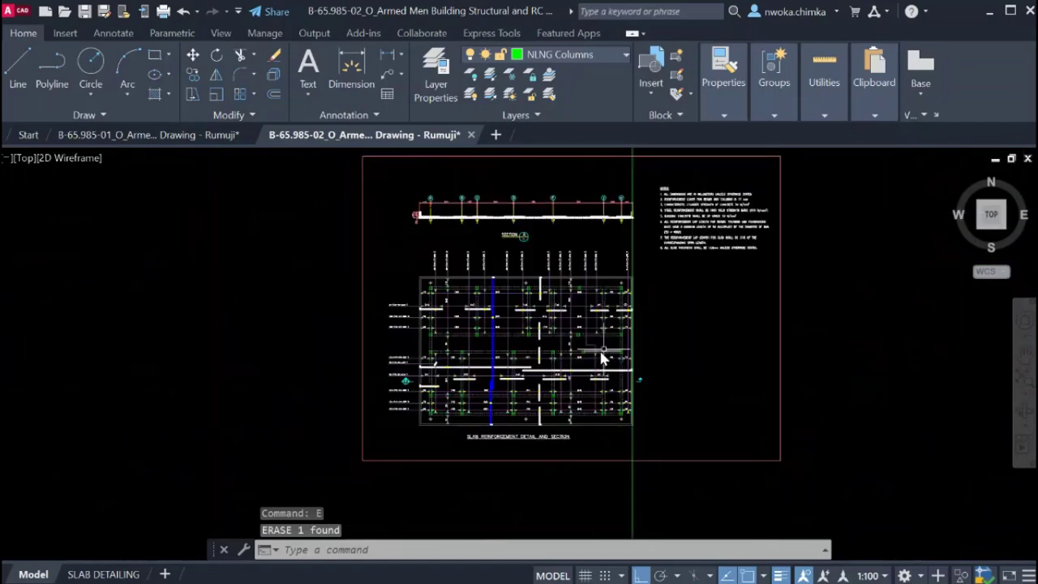
Measure the centre-to-centre distance between the last two bottom bars at the slab edge in Section A.
scroll(602, 357, "up", 10)
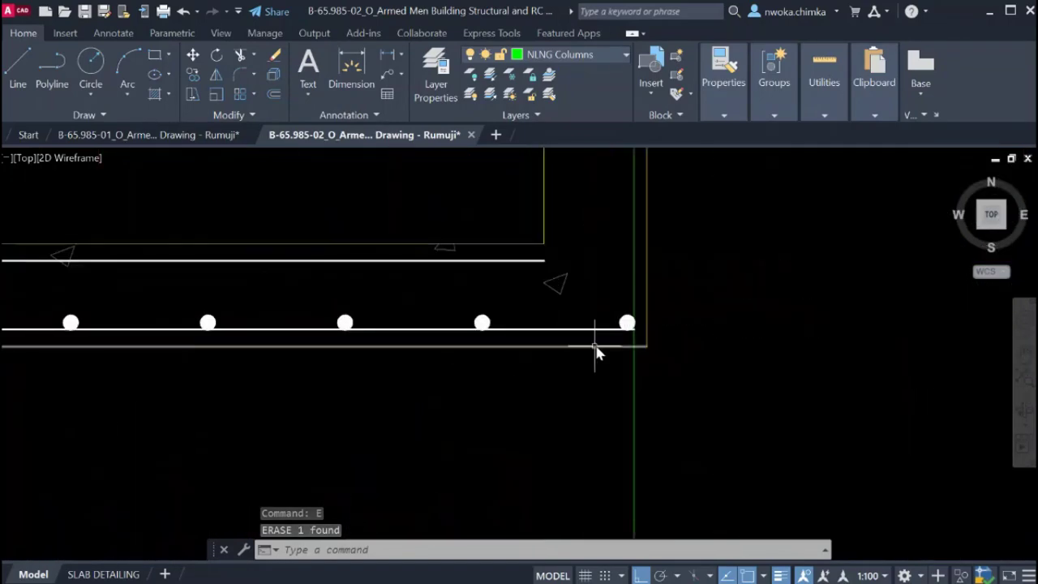
left_click(387, 60)
scroll(505, 219, "up", 2)
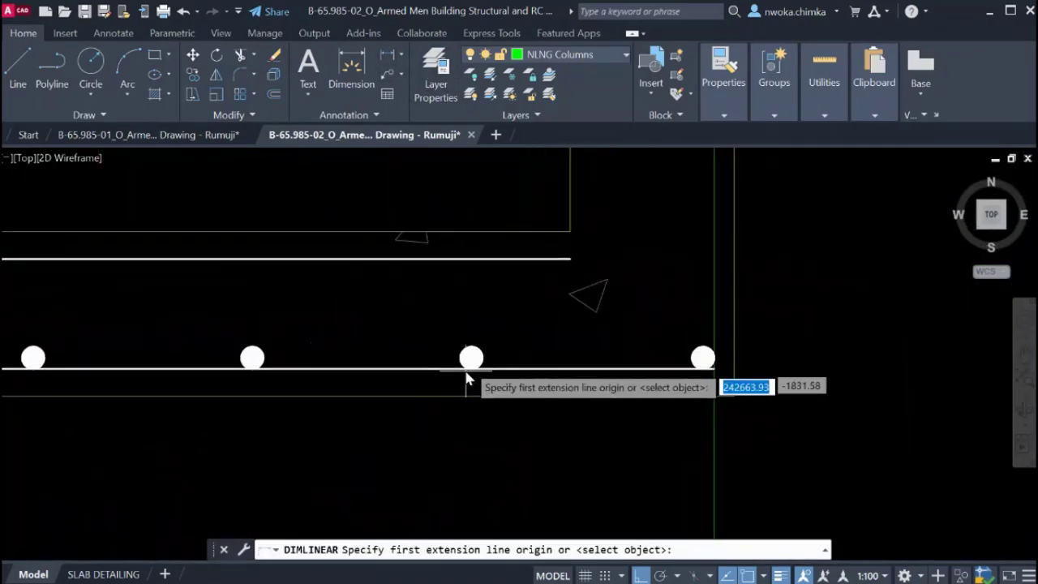
left_click(470, 357)
scroll(688, 371, "up", 2)
left_click(708, 355)
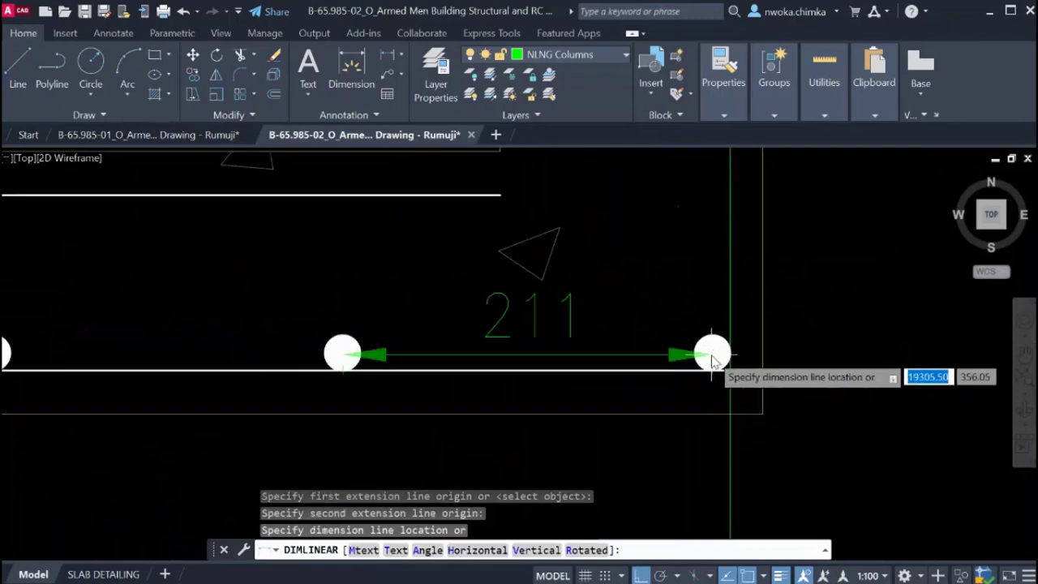
key("Escape")
scroll(740, 339, "down", 4)
Measure the centre-to-centre distance between the second- and third-from-last bottom bars at the slab edge.
key("Return")
scroll(741, 339, "up", 4)
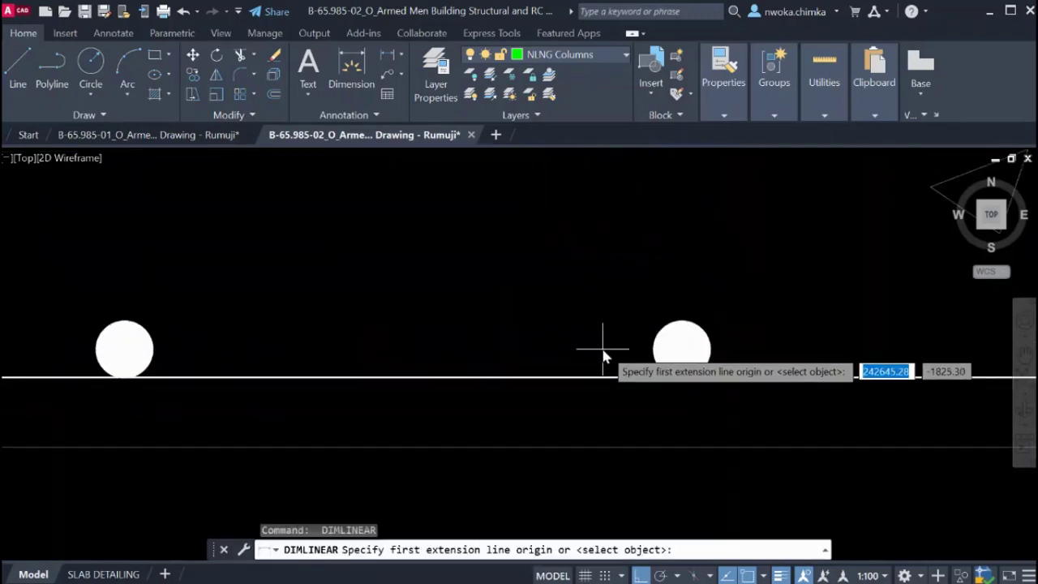
left_click(656, 348)
scroll(714, 349, "down", 2)
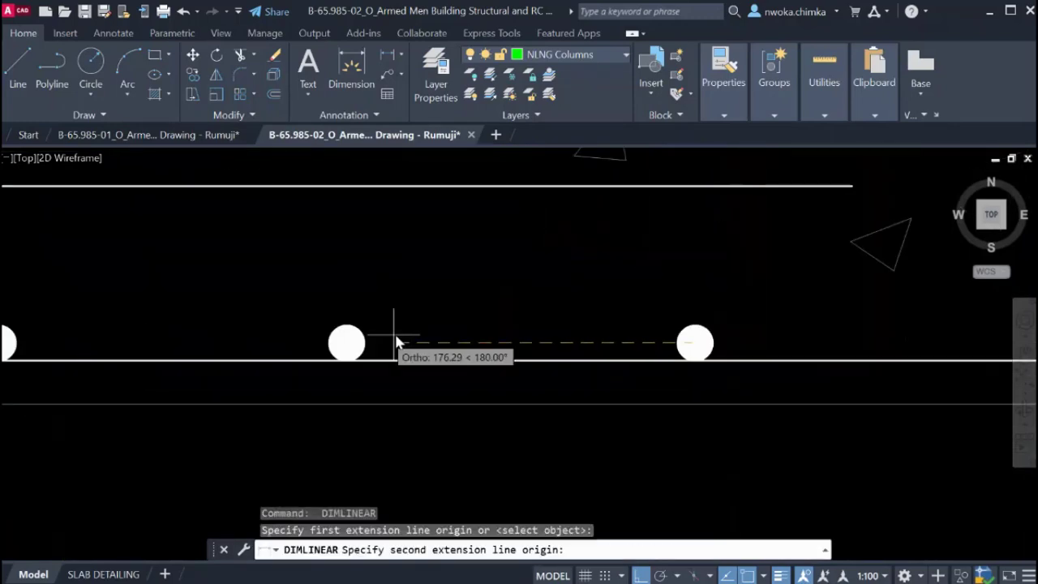
left_click(348, 341)
scroll(503, 325, "down", 2)
key("Escape")
Measure the centre-to-centre distance between the third- and fourth-from-last bottom bars at the slab edge.
key("Return")
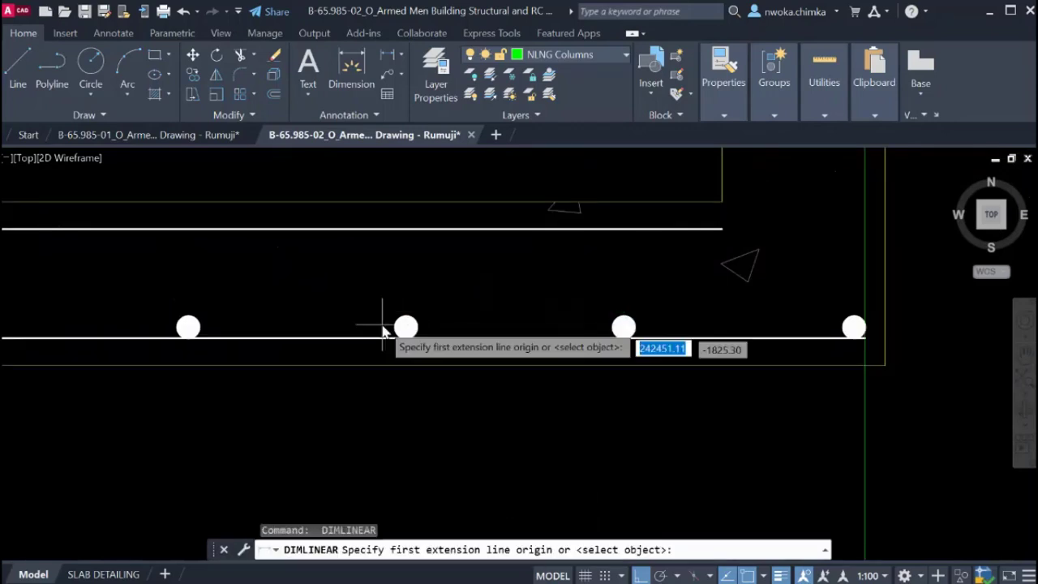
left_click(416, 327)
key("Escape")
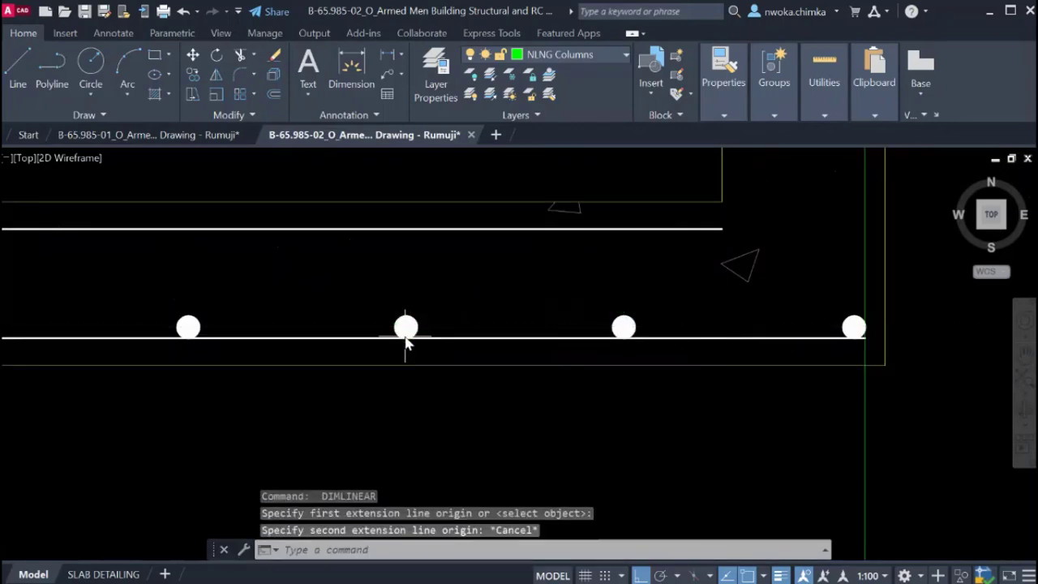
key("Return")
left_click(406, 328)
left_click(188, 327)
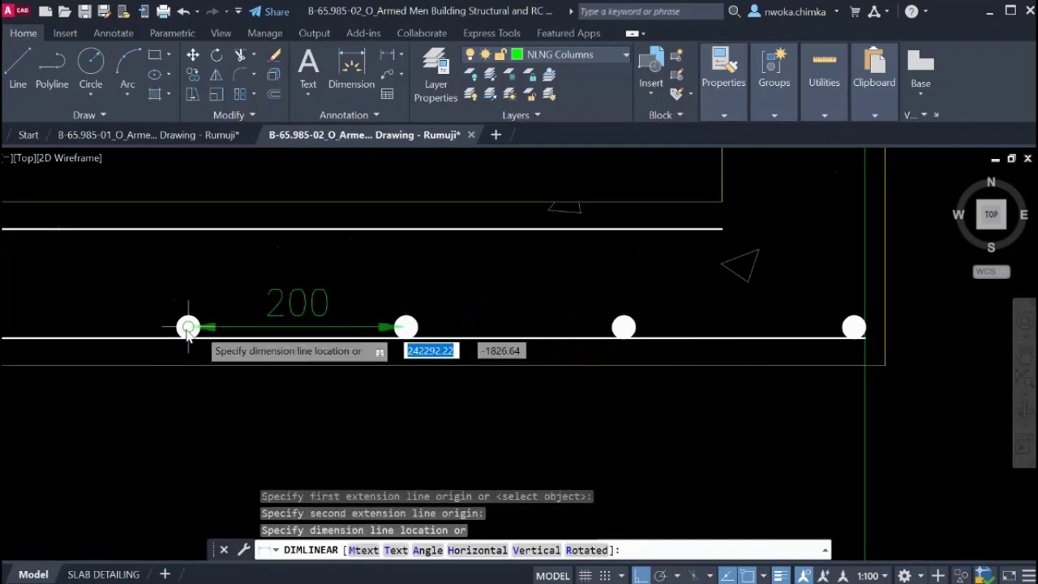
scroll(289, 328, "up", 2)
key("Escape")
Erase the long green vertical construction line running through the slab edge in Section A.
scroll(463, 294, "down", 10)
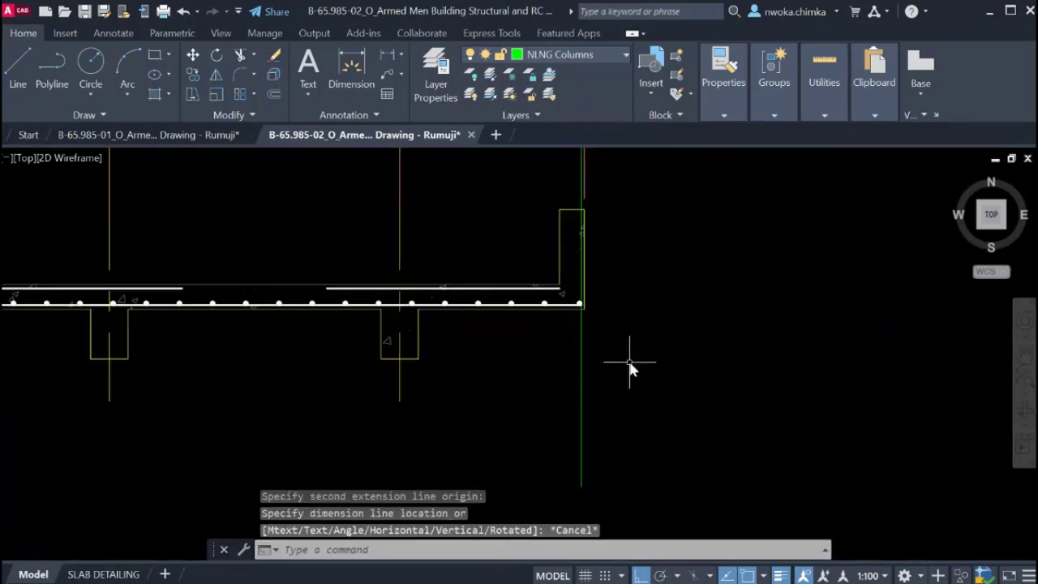
left_click(630, 367)
left_click(559, 388)
type("e")
key("Return")
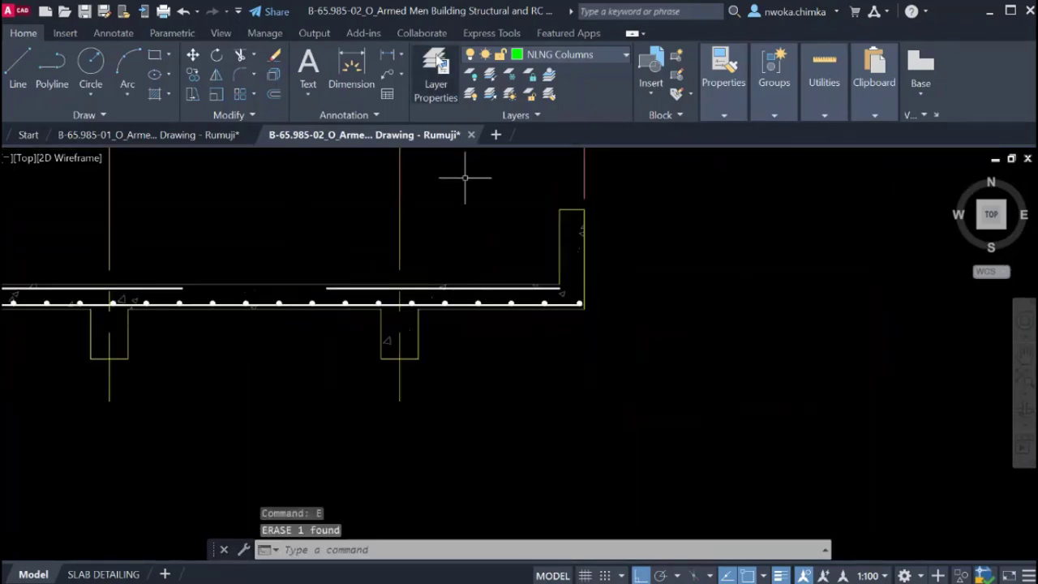
Measure the spacing of two neighbouring bottom bars in the middle of Section A, in both directions.
left_click(389, 54)
scroll(762, 244, "down", 4)
scroll(438, 289, "up", 6)
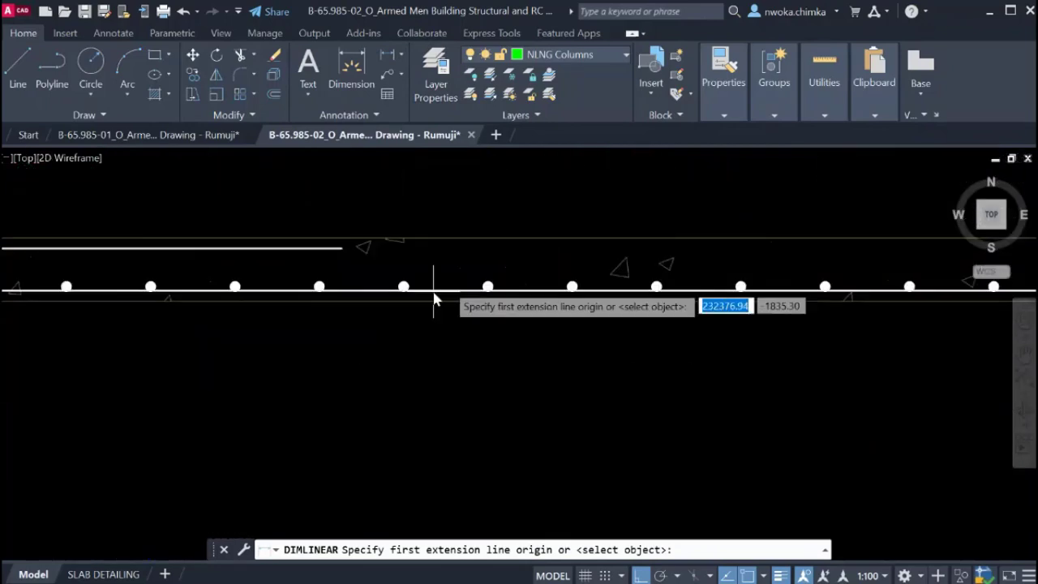
scroll(375, 289, "up", 2)
left_click(376, 290)
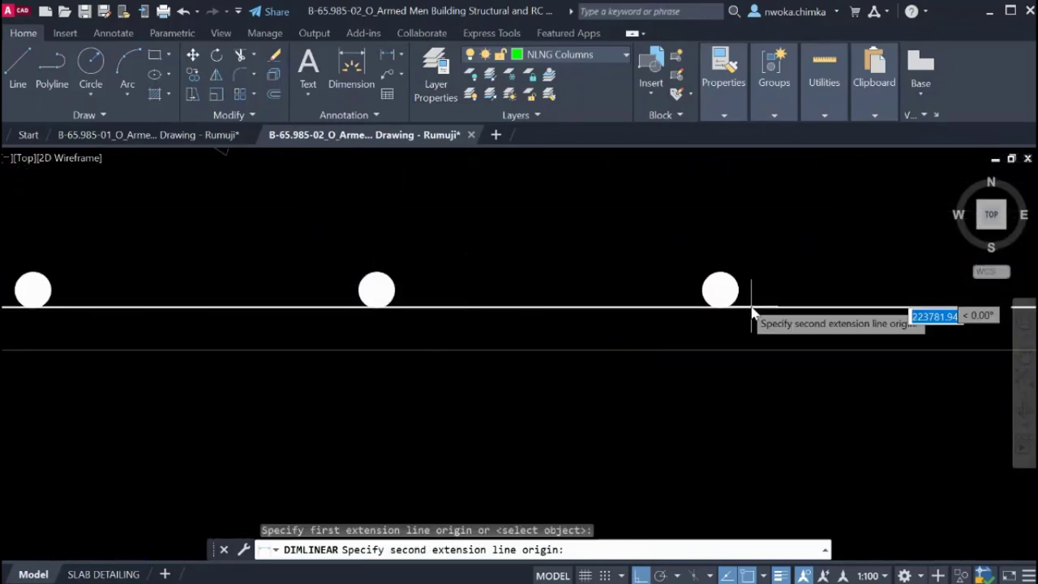
left_click(736, 302)
key("Escape")
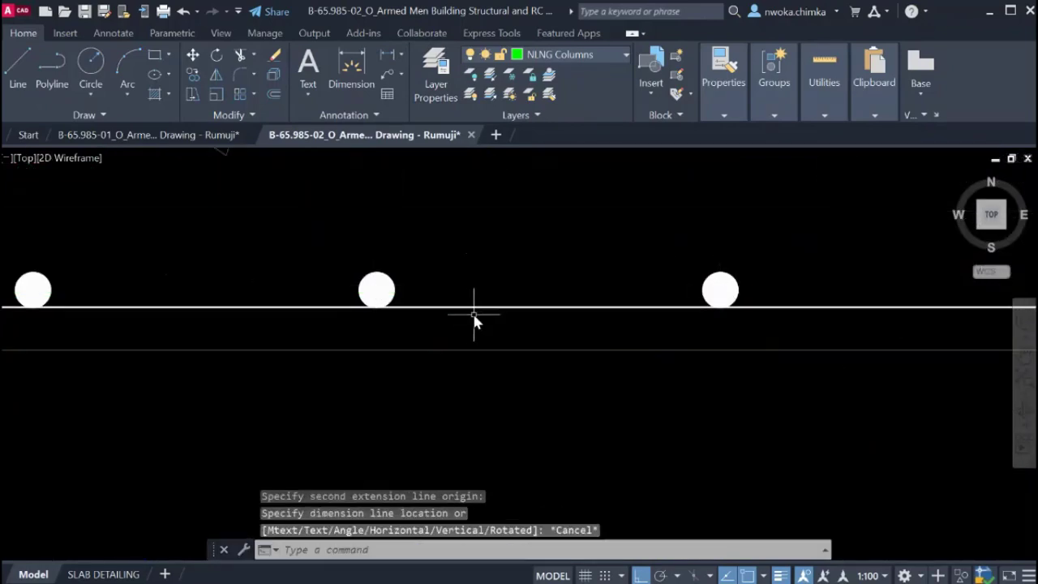
key("Return")
left_click(720, 290)
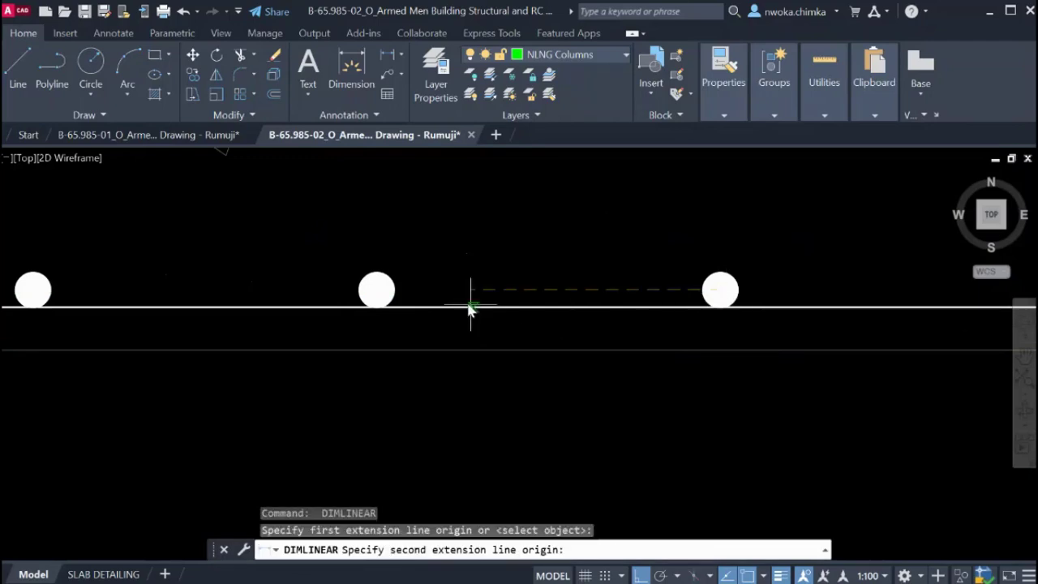
left_click(376, 290)
scroll(547, 232, "down", 3)
key("Escape")
Measure the centre-to-centre spacing of another pair of neighbouring bottom bars further along Section A.
key("Return")
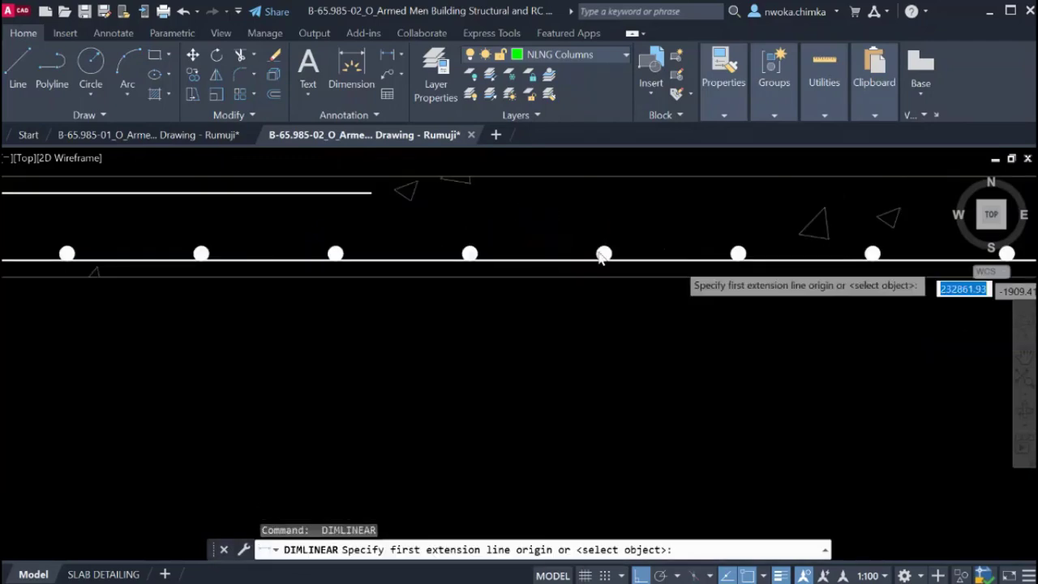
scroll(472, 280, "down", 2)
scroll(472, 280, "up", 3)
scroll(324, 359, "up", 8)
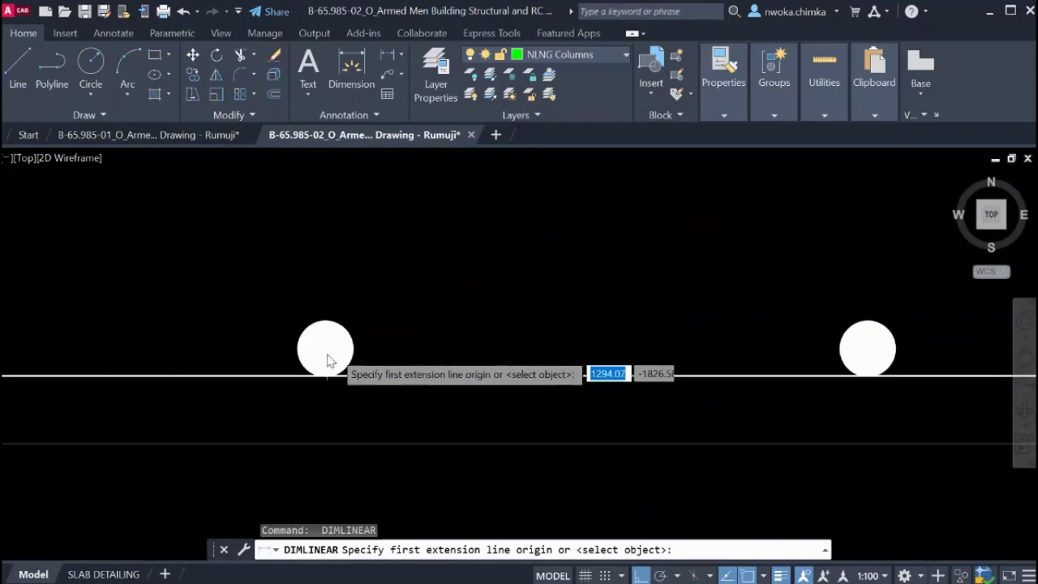
scroll(334, 359, "down", 2)
left_click(335, 340)
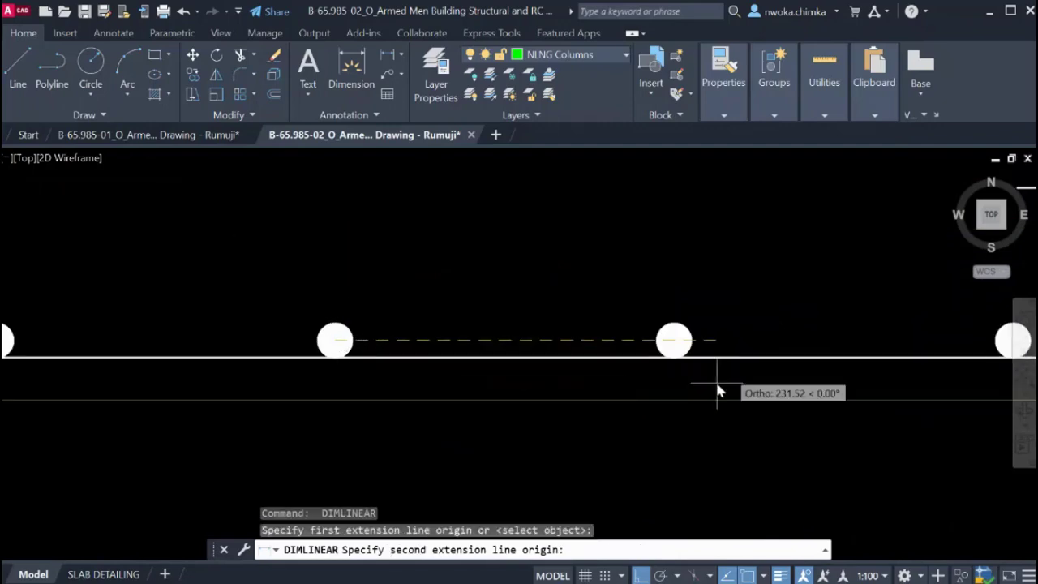
left_click(676, 340)
scroll(466, 309, "down", 2)
key("Escape")
Examine the bottom bars along Section A to the upturned slab edge and the bar labels beside the plan's section A mark.
scroll(357, 304, "down", 7)
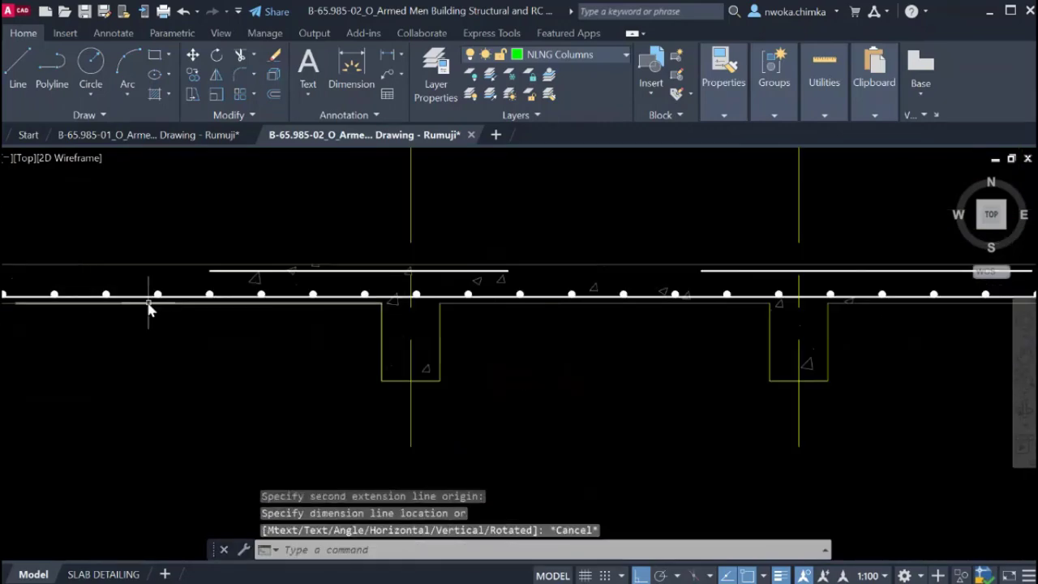
middle_click_drag(365, 302, 505, 285)
scroll(503, 285, "down", 2)
scroll(202, 259, "down", 2)
scroll(172, 272, "up", 8)
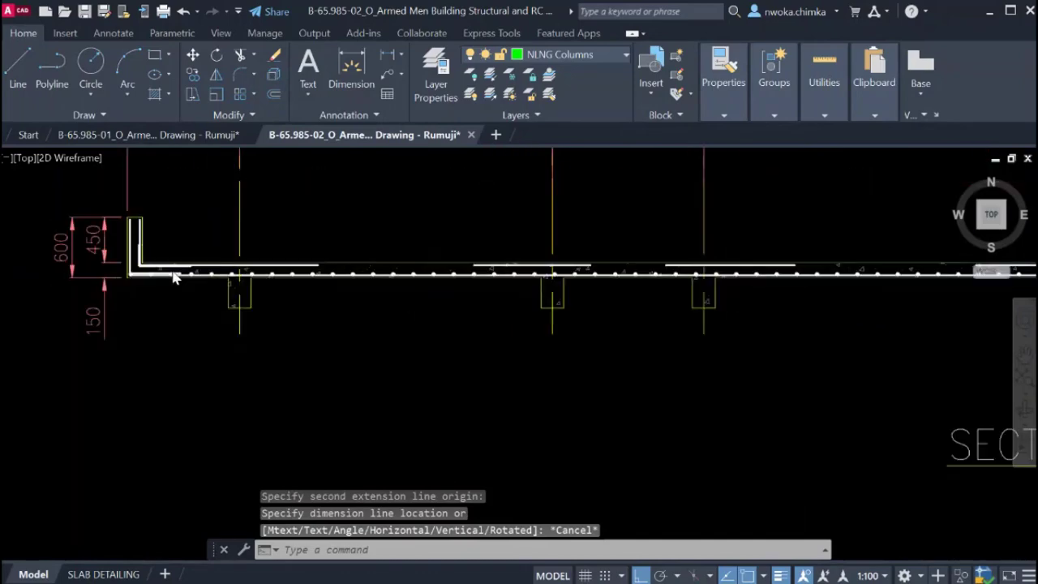
scroll(119, 293, "down", 10)
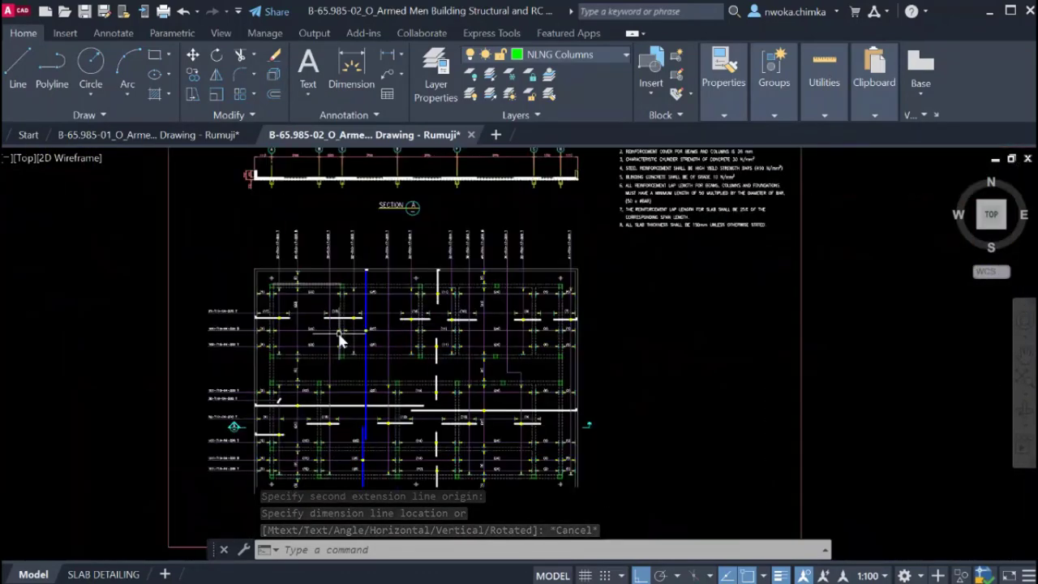
scroll(307, 347, "up", 1)
scroll(257, 366, "up", 5)
scroll(267, 359, "down", 3)
scroll(136, 367, "up", 2)
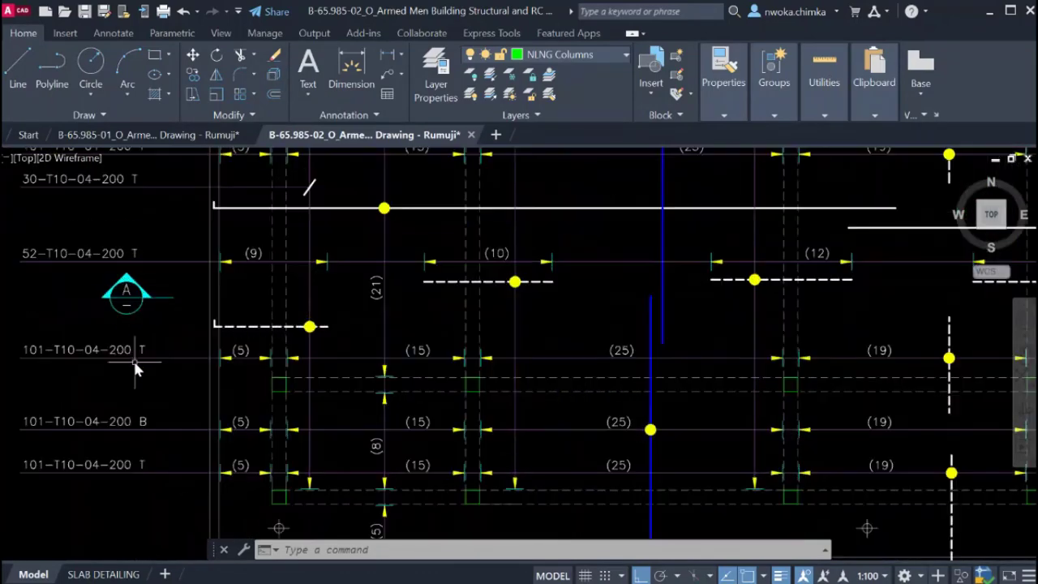
Highlight the two overlapping blue bars near the section A line and examine their bar labels and lap, then clear the selection.
left_click(669, 417)
left_click(642, 419)
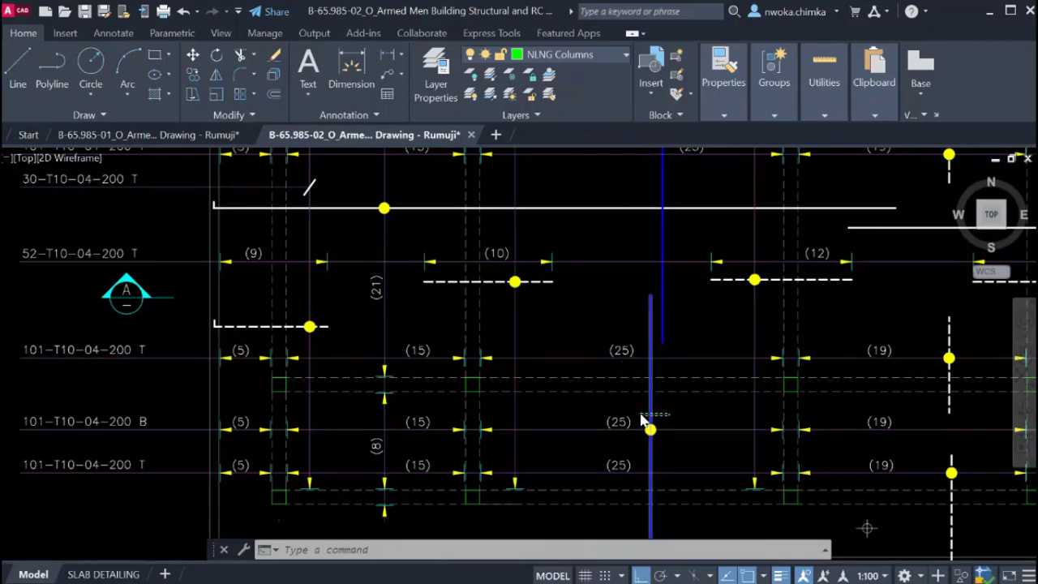
left_click(703, 305)
left_click(661, 313)
scroll(566, 360, "down", 5)
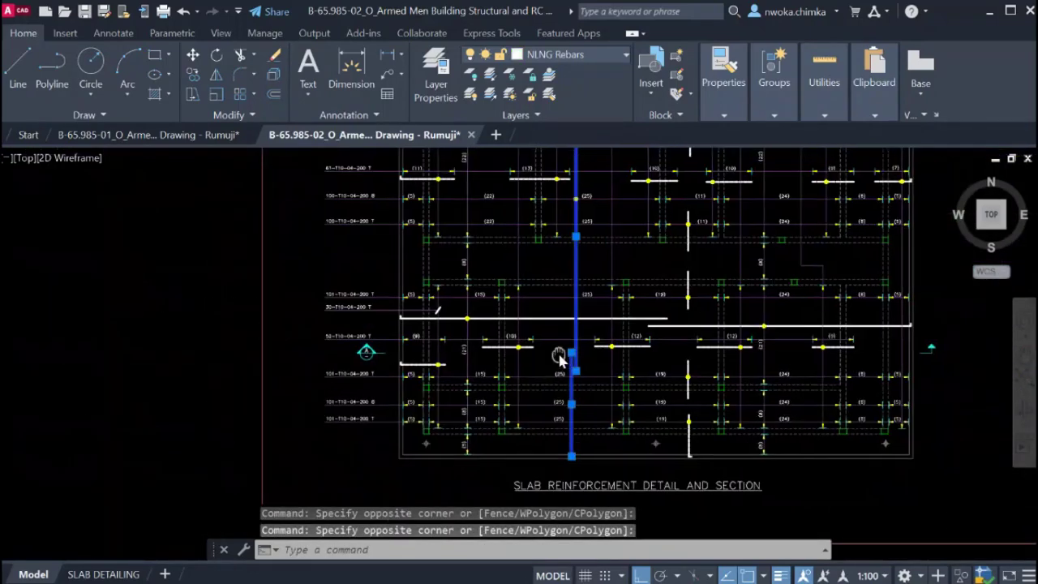
scroll(561, 354, "up", 4)
middle_click_drag(434, 388, 376, 360)
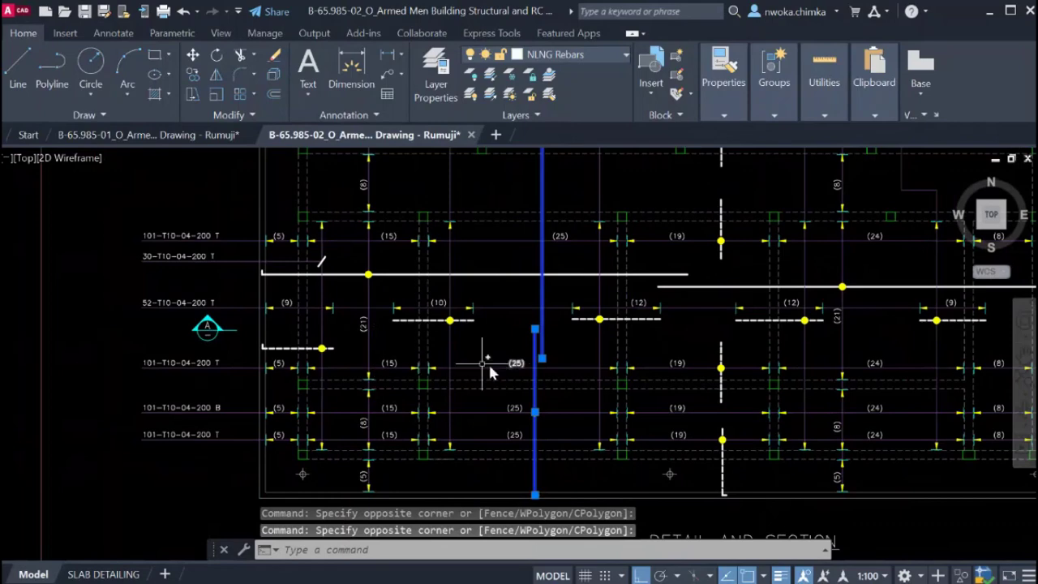
middle_click_drag(568, 366, 545, 348)
key("Escape")
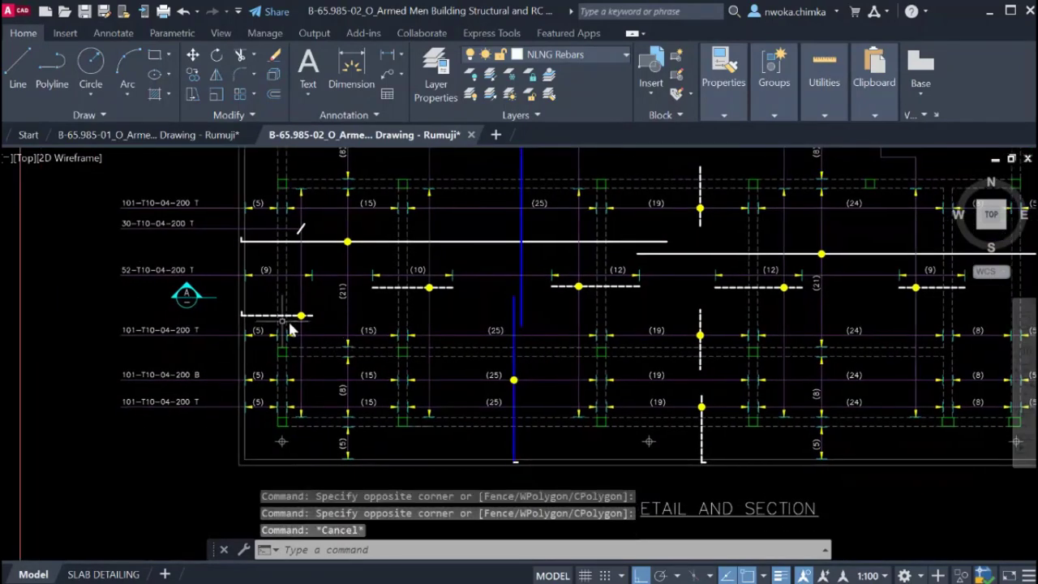
Trace the section A cut line from its mark across the slab plan to the opposite arrow, without keeping the stretch.
scroll(203, 300, "up", 2)
left_click_drag(222, 279, 219, 318)
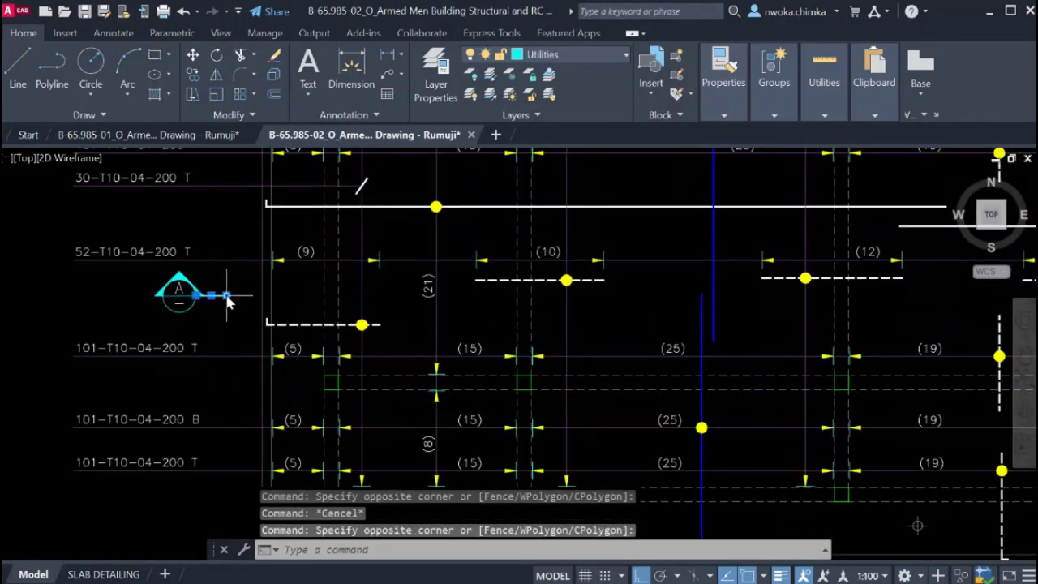
left_click(227, 297)
scroll(227, 300, "down", 3)
scroll(730, 320, "up", 2)
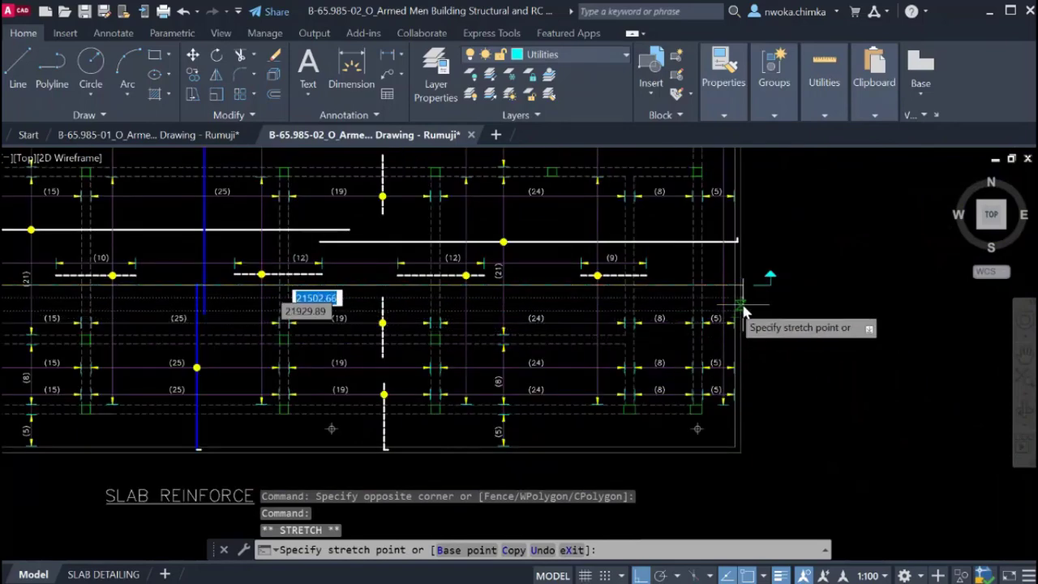
key("Escape")
scroll(314, 337, "up", 2)
key("Escape")
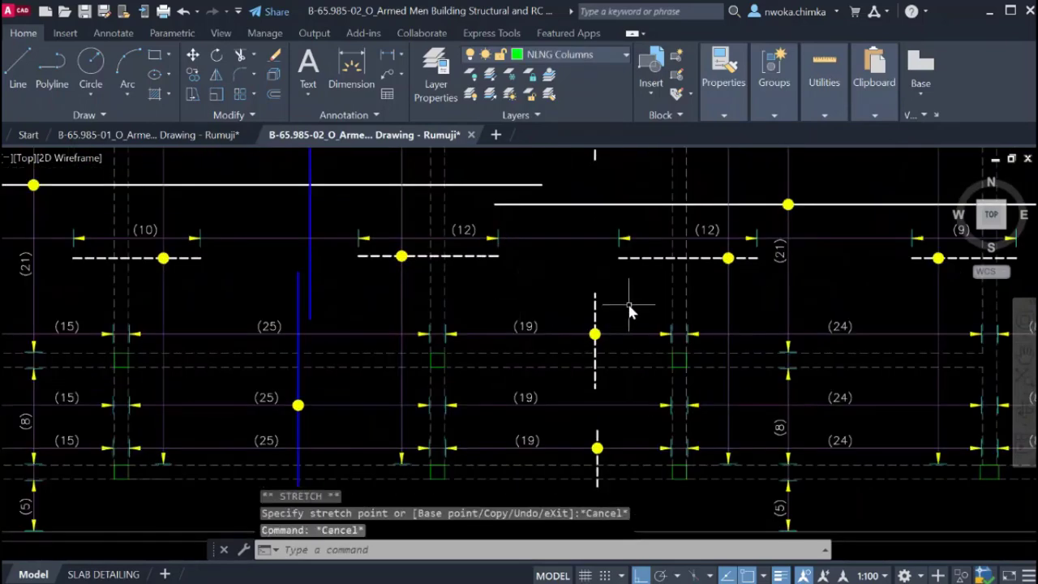
Highlight the dashed top bar in the (19) range below the section A line and compare its position with the section mark.
left_click(629, 305)
left_click(582, 303)
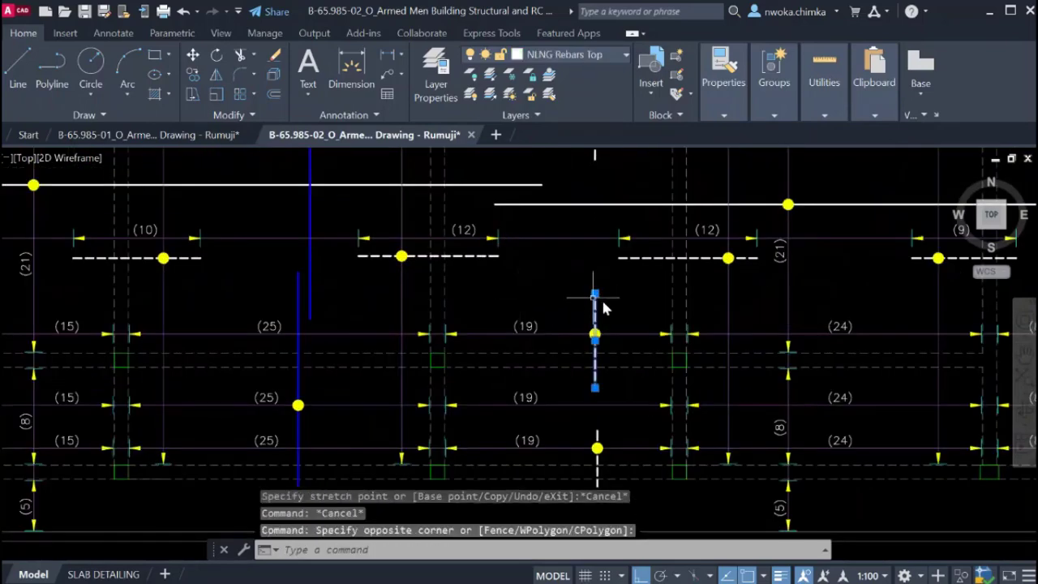
scroll(603, 304, "down", 2)
middle_click_drag(579, 305, 590, 319)
scroll(34, 335, "up", 2)
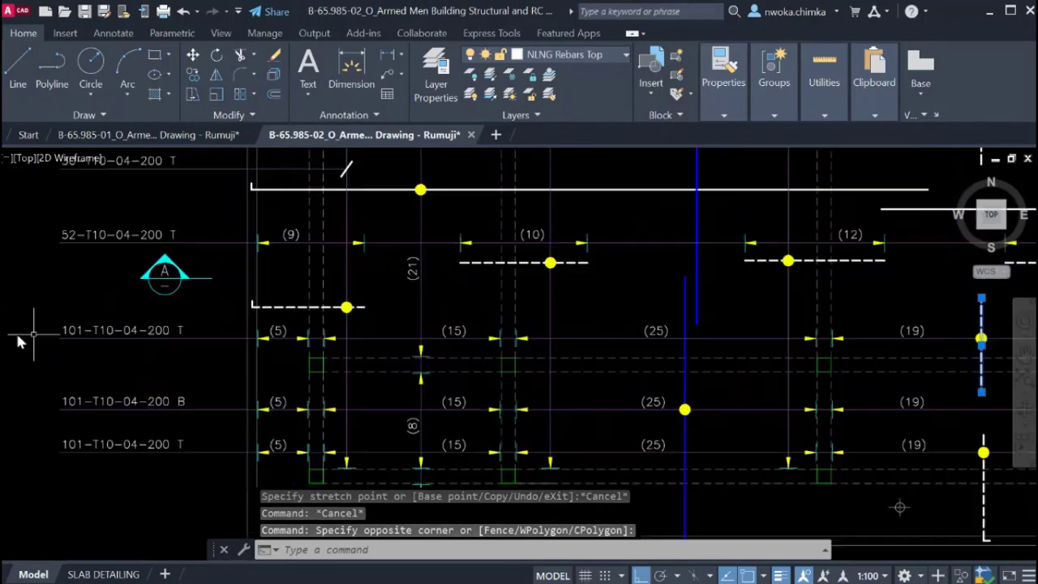
scroll(767, 335, "down", 2)
mouse_move(743, 345)
middle_mouse_down()
mouse_move(686, 375)
mouse_move(672, 371)
middle_mouse_up()
scroll(863, 373, "up", 2)
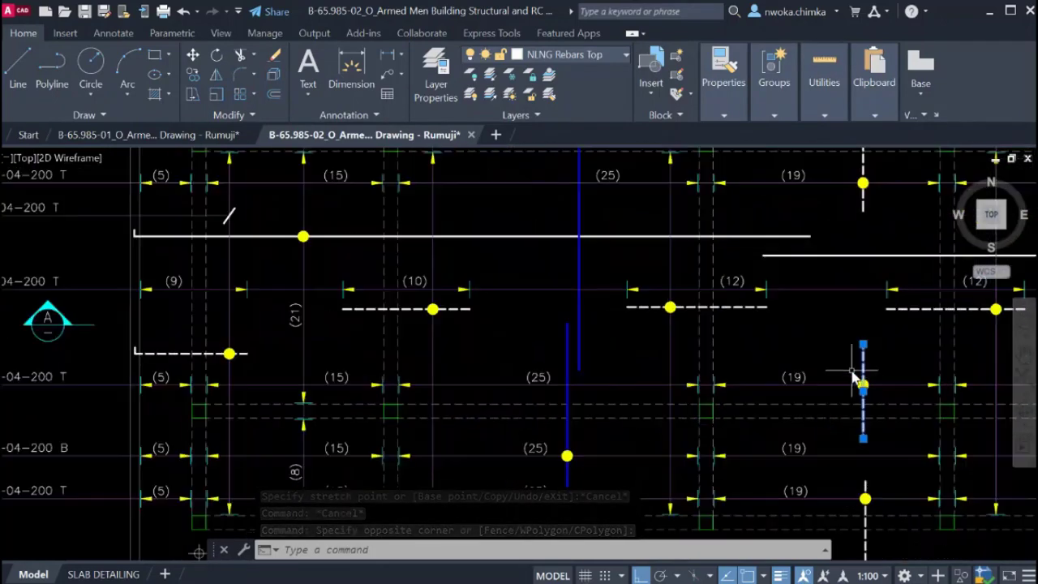
scroll(574, 367, "down", 3)
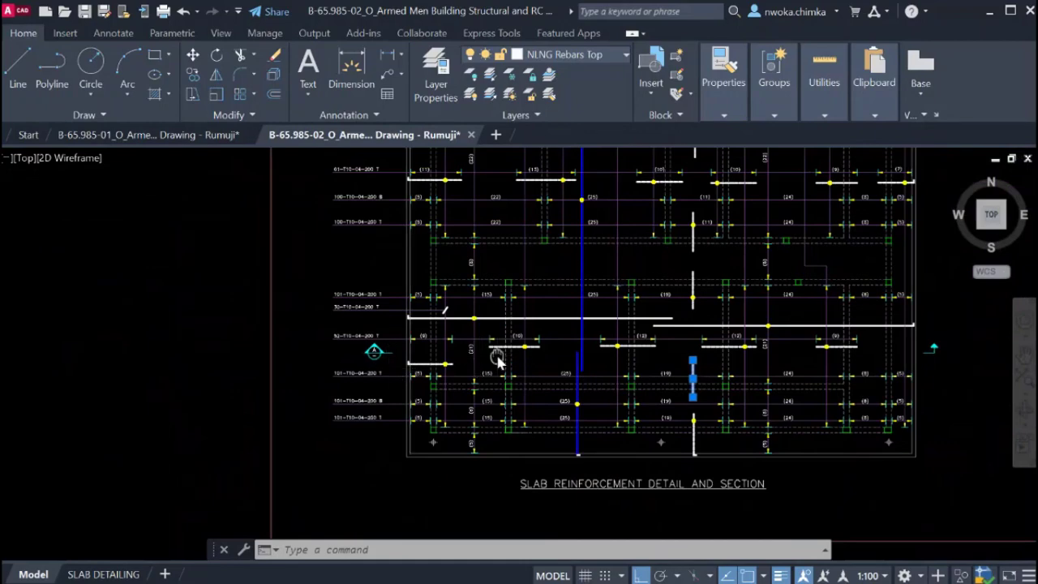
Highlight the horizontal top bar beside the upturned slab edge in Section A and examine its position above the bar dots.
middle_click_drag(497, 358, 480, 428)
scroll(482, 422, "down", 2)
middle_click_drag(487, 323, 491, 391)
scroll(443, 236, "up", 8)
scroll(379, 250, "up", 4)
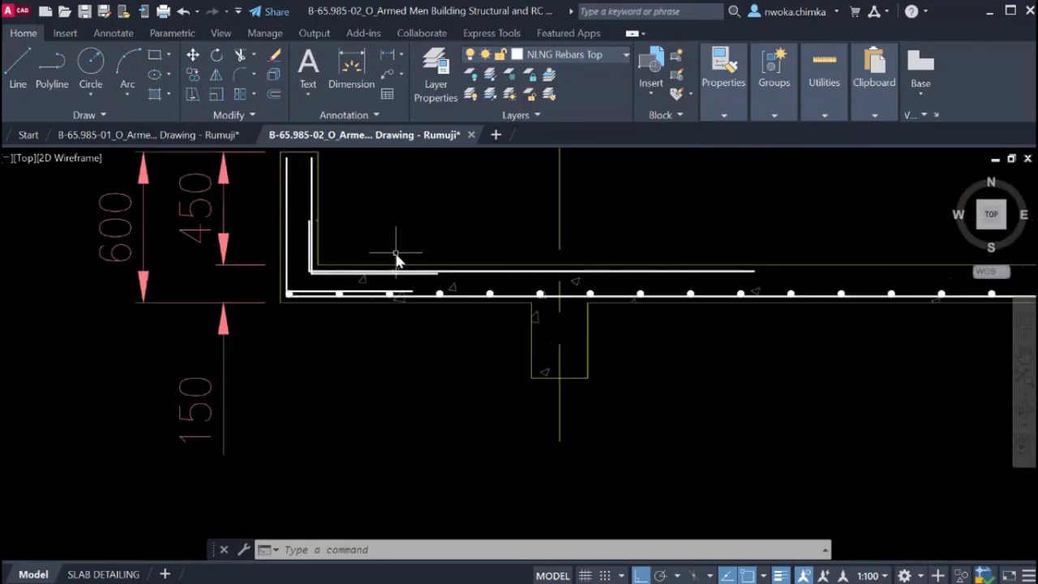
scroll(396, 258, "up", 4)
left_click(487, 268)
key("Escape")
left_click(473, 242)
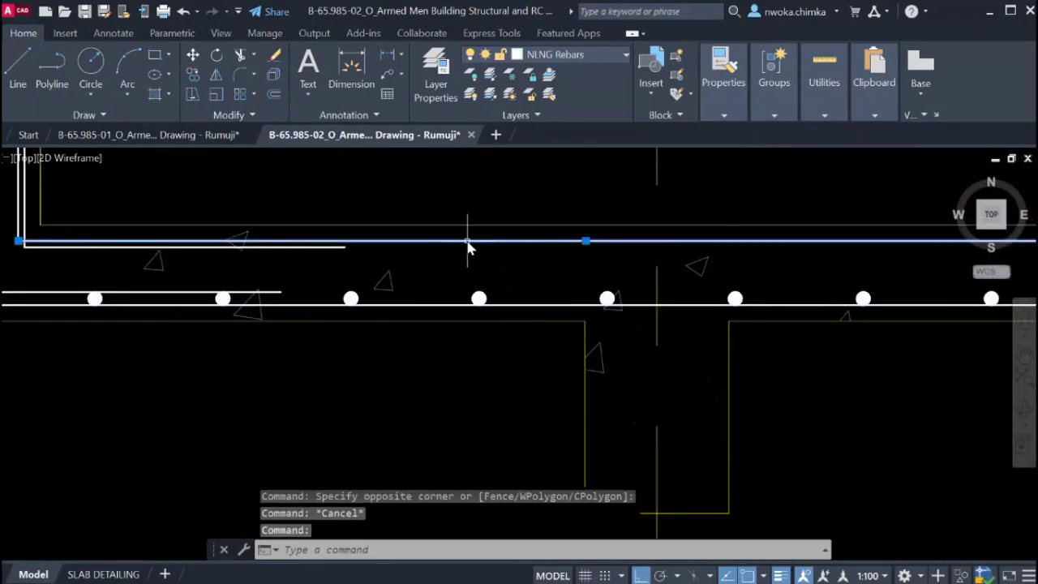
mouse_move(461, 243)
middle_mouse_down()
mouse_move(436, 269)
mouse_move(409, 268)
middle_mouse_up()
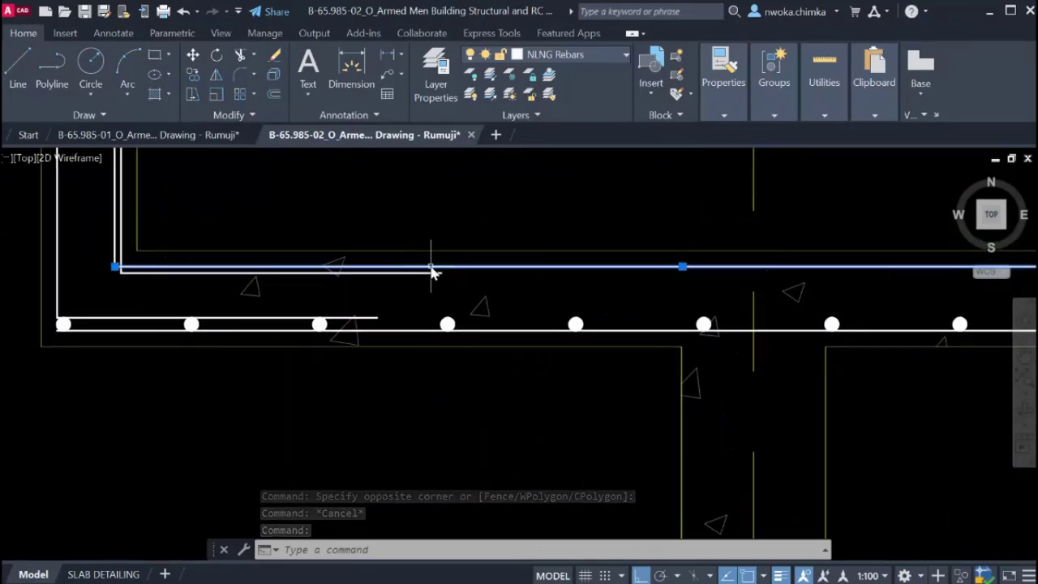
Compare the highlighted Section A top bar with the plan bars along the section A cut line, then clear the selection.
scroll(422, 235, "down", 6)
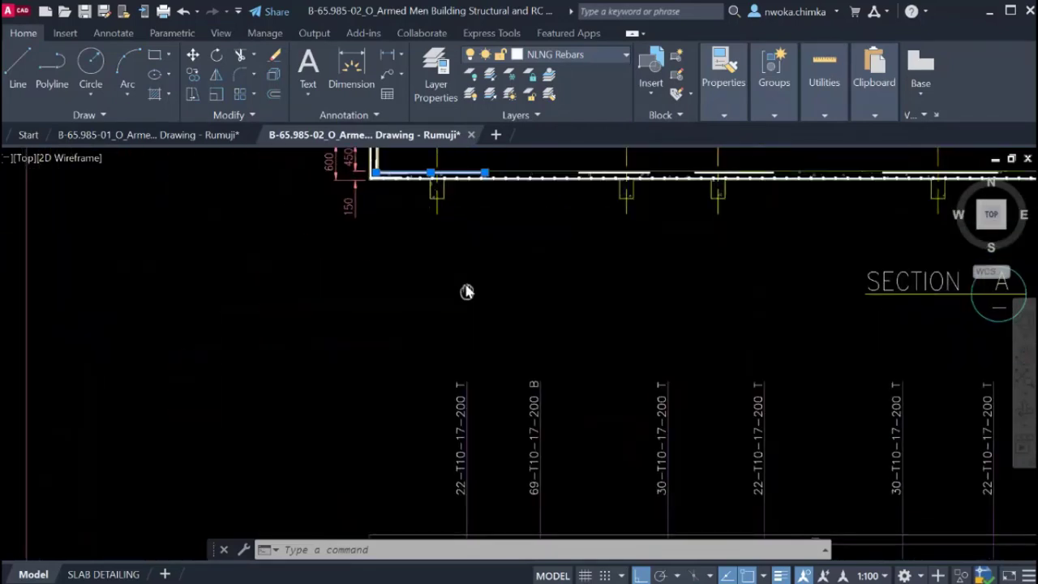
middle_click_drag(530, 429, 489, 284)
middle_click_drag(615, 414, 567, 290)
middle_click_drag(580, 382, 562, 267)
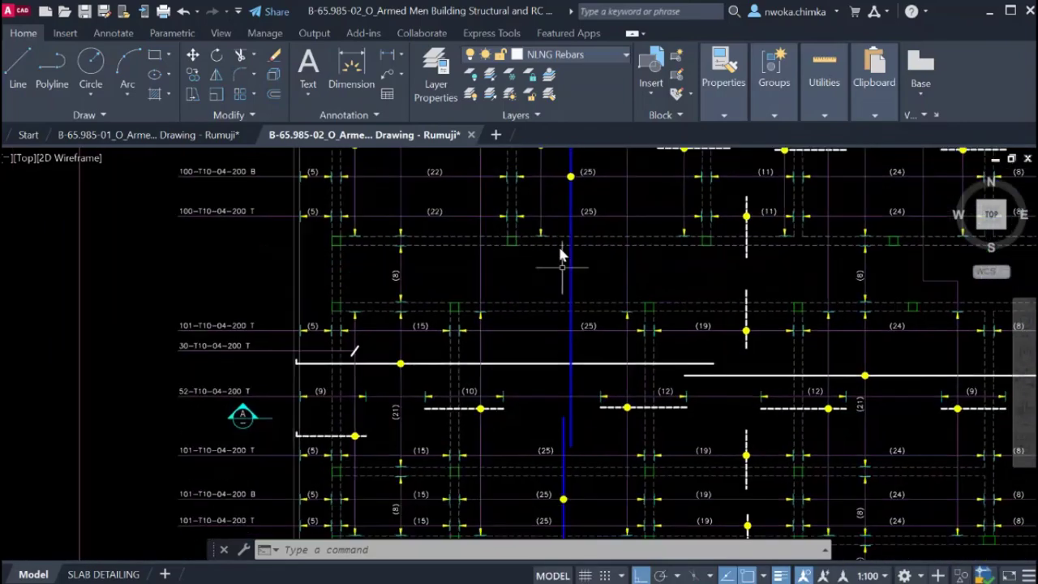
middle_click_drag(601, 404, 584, 291)
scroll(611, 368, "up", 2)
middle_click_drag(583, 383, 597, 365)
scroll(592, 365, "down", 2)
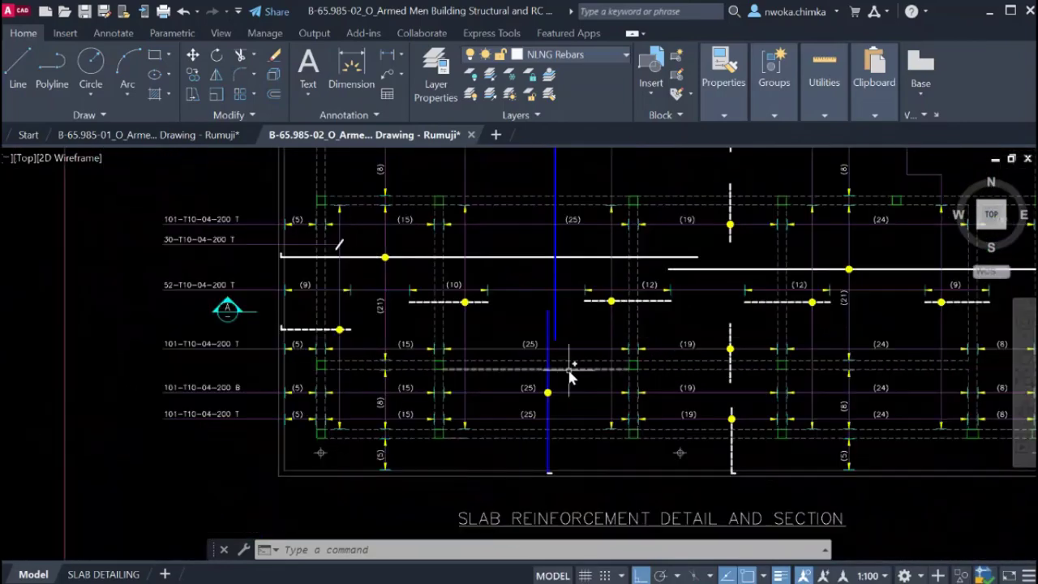
scroll(473, 371, "up", 2)
scroll(473, 375, "down", 3)
key("Escape")
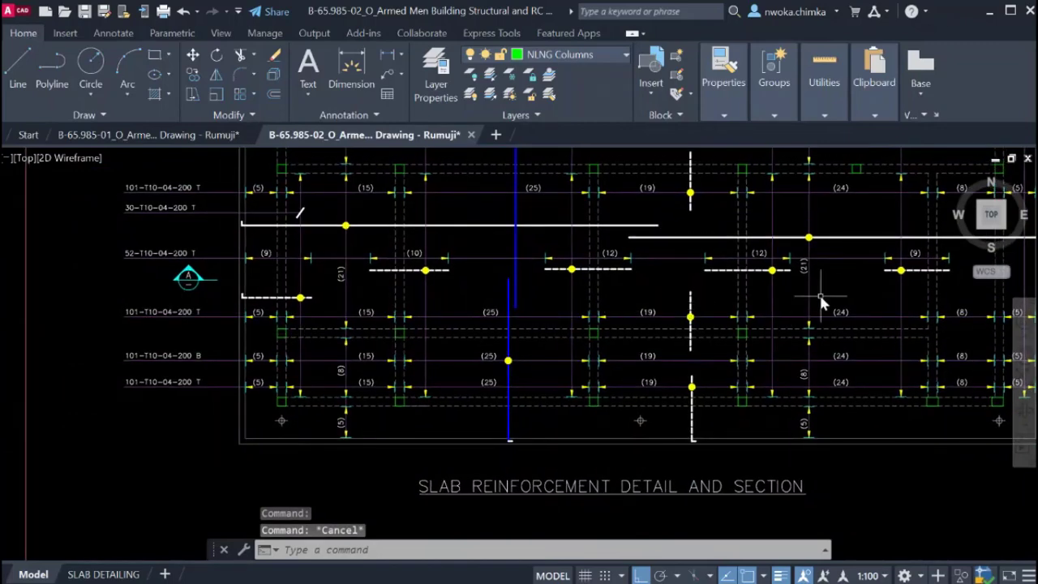
Examine the plan's dashed top bars in the (12) and (19) ranges and the top bars over the beams in Section A.
scroll(702, 313, "up", 2)
scroll(663, 304, "down", 3)
scroll(675, 313, "up", 3)
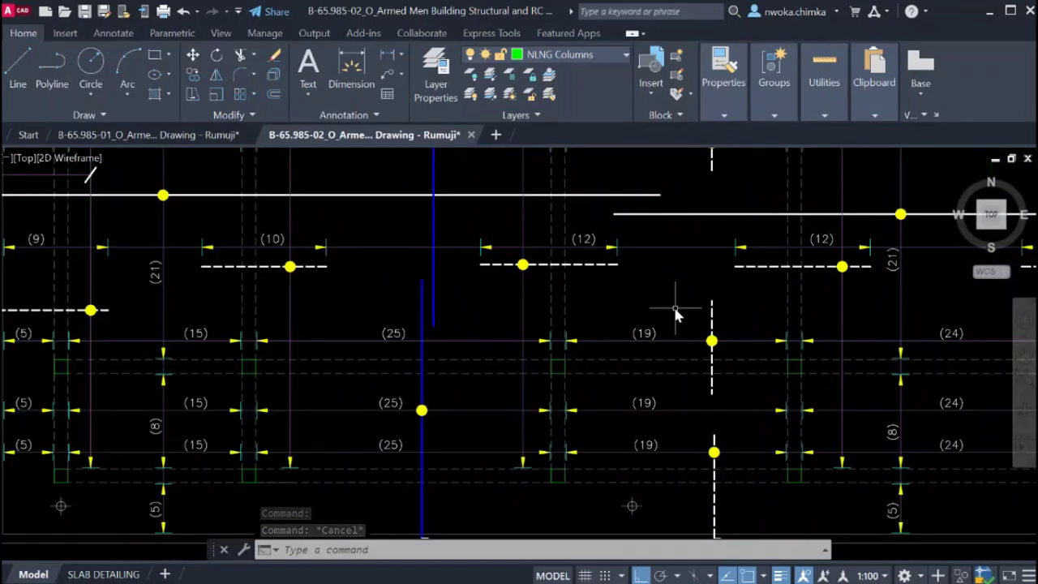
scroll(697, 325, "down", 2)
scroll(608, 382, "down", 2)
middle_click_drag(531, 283, 556, 416)
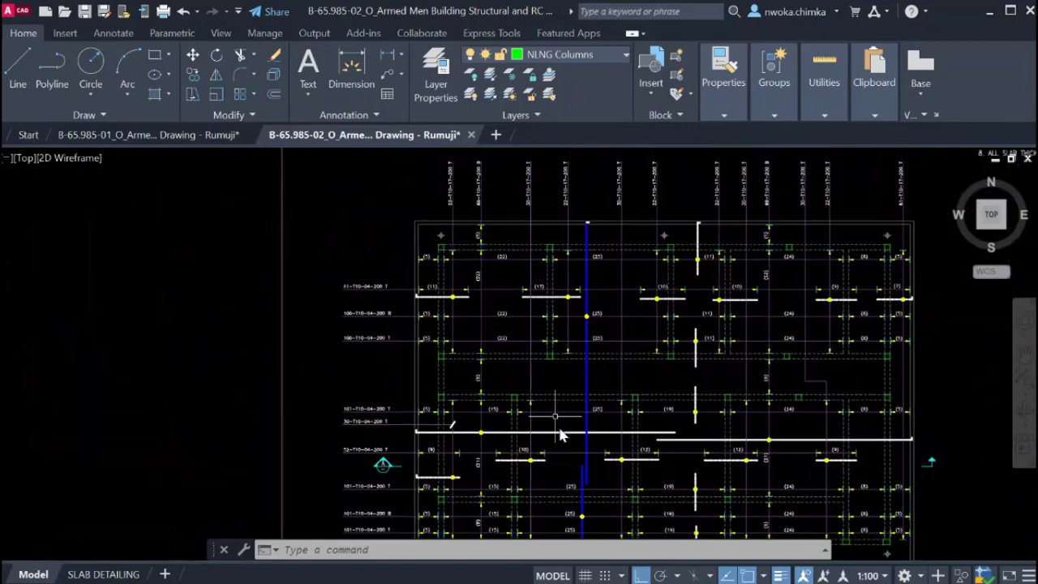
middle_click_drag(532, 347, 558, 479)
scroll(503, 272, "down", 3)
scroll(498, 260, "up", 7)
scroll(378, 271, "up", 4)
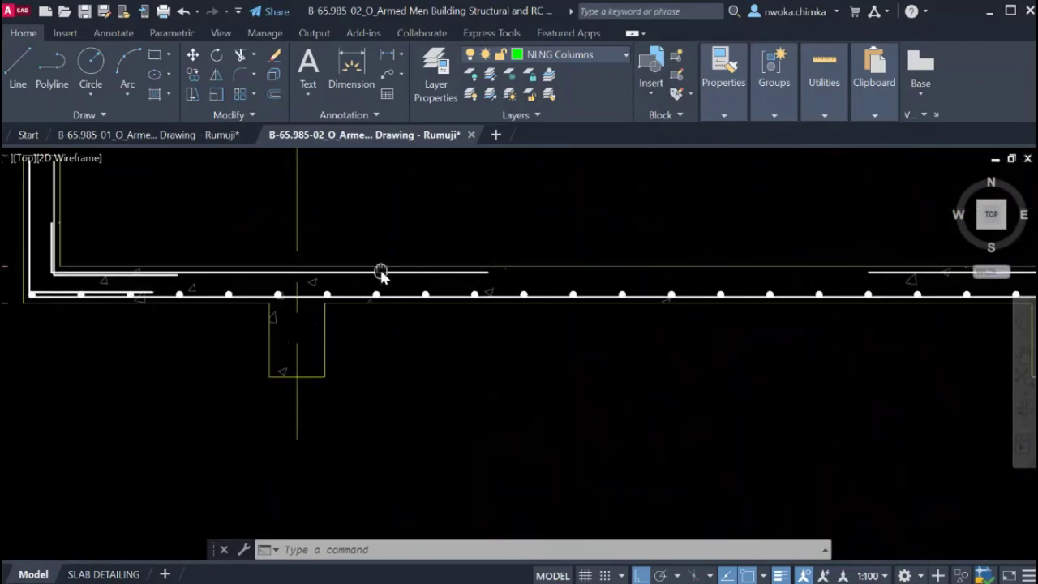
Examine the plan's distribution bars from the 61-T10-04-200 T row down to the 101-T10-04-200 T rows near section A.
scroll(339, 304, "down", 1)
scroll(339, 303, "down", 5)
middle_click_drag(528, 390, 494, 197)
scroll(530, 250, "up", 2)
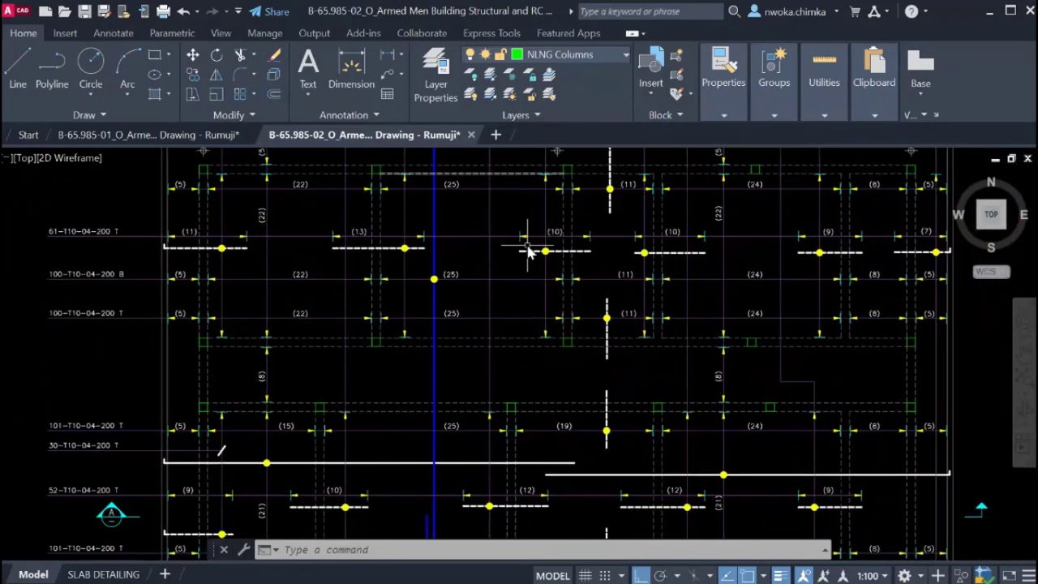
scroll(570, 273, "down", 2)
scroll(560, 325, "up", 4)
scroll(540, 331, "down", 1)
scroll(425, 332, "down", 2)
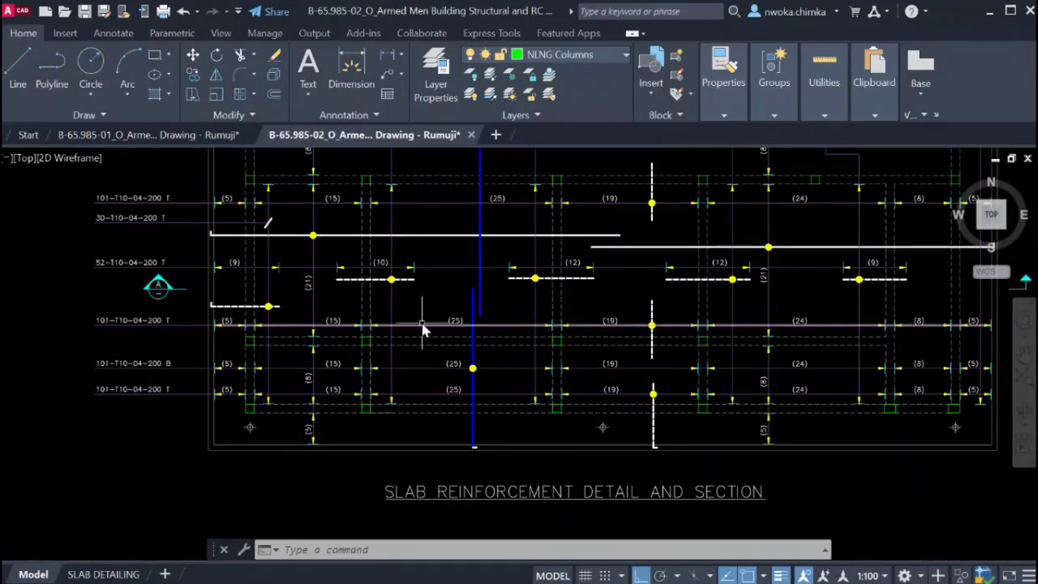
scroll(573, 375, "up", 1)
scroll(573, 373, "down", 4)
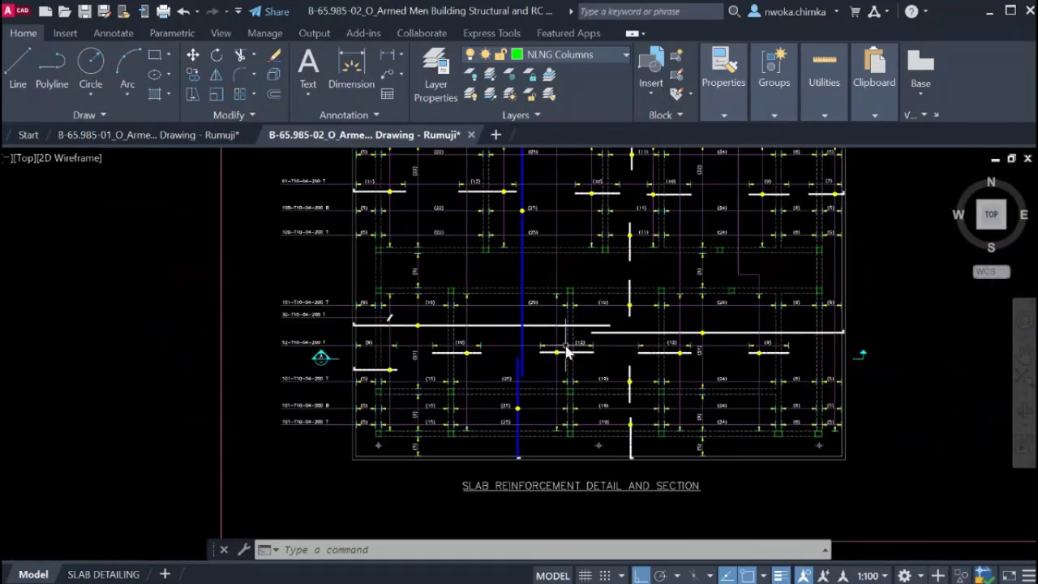
Copy the bottom corner bar dot in Section A from its centre to the corner of the inner lapping bar at the upturned edge.
middle_click_drag(557, 326, 582, 500)
scroll(509, 292, "up", 4)
scroll(448, 279, "up", 6)
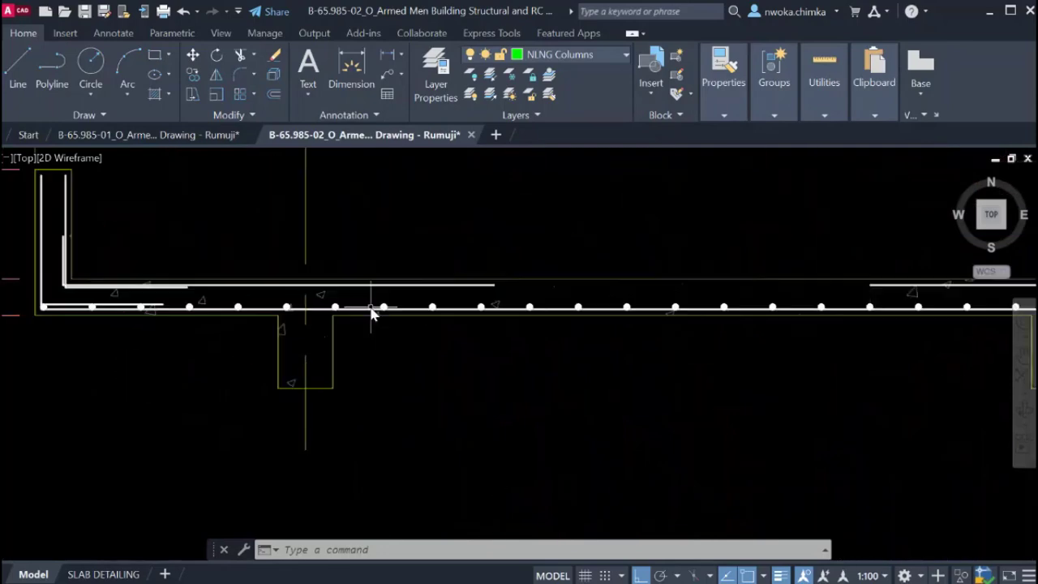
scroll(296, 262, "up", 6)
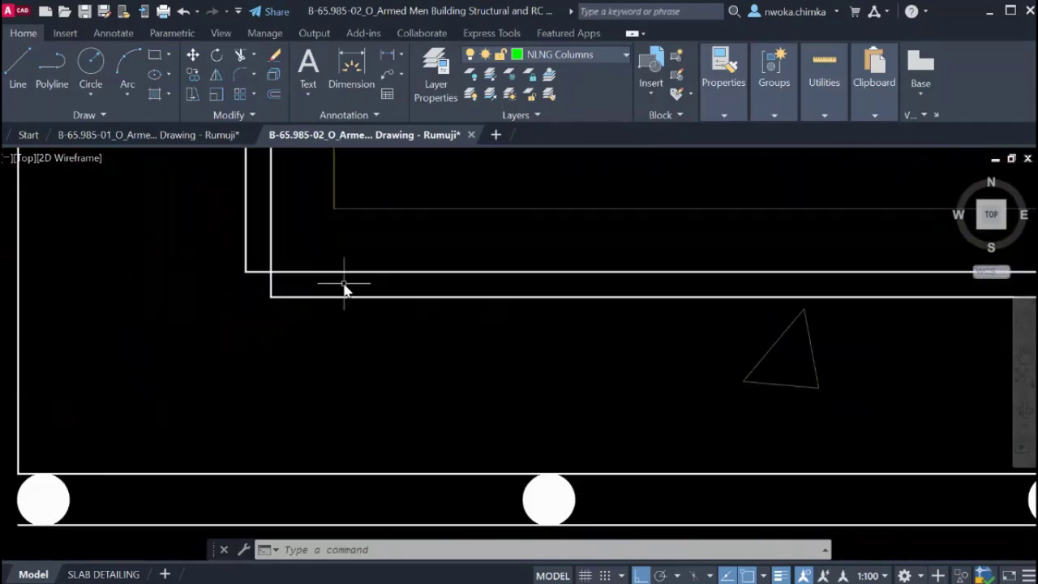
scroll(343, 287, "down", 2)
scroll(302, 267, "up", 2)
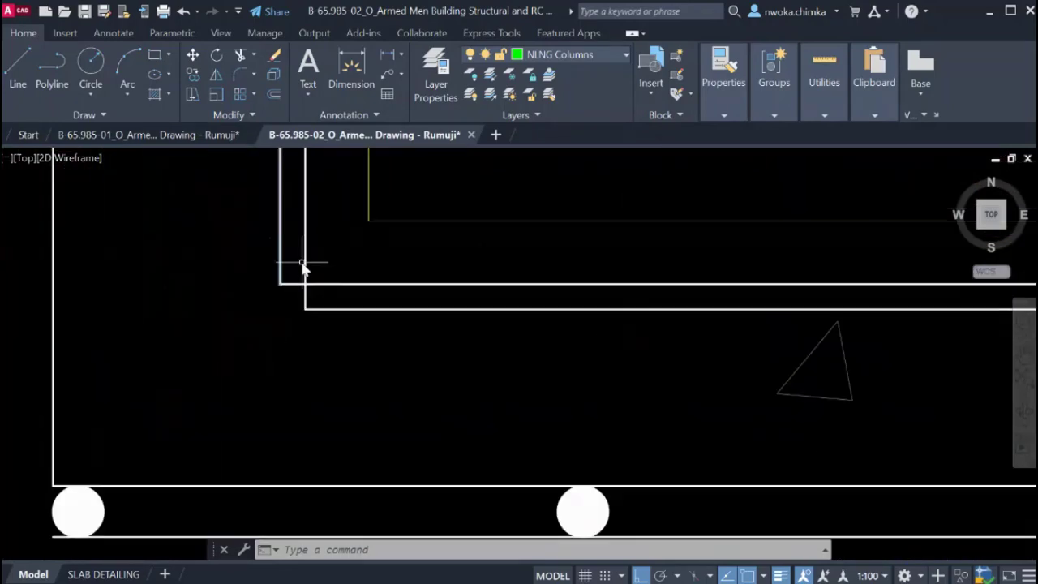
scroll(300, 292, "down", 2)
scroll(165, 409, "up", 2)
left_click(104, 395)
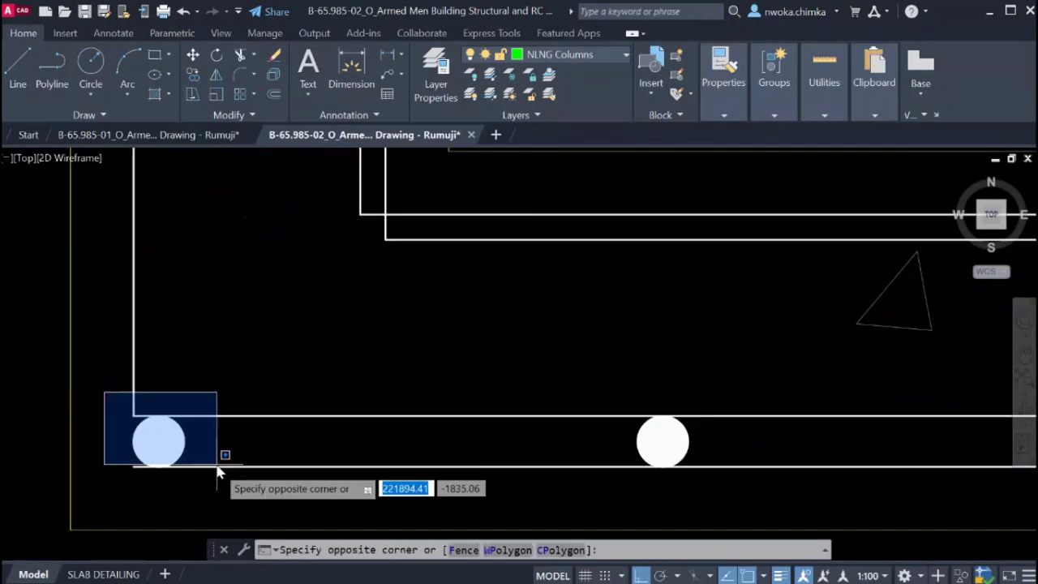
left_click(220, 471)
type("co")
key("Return")
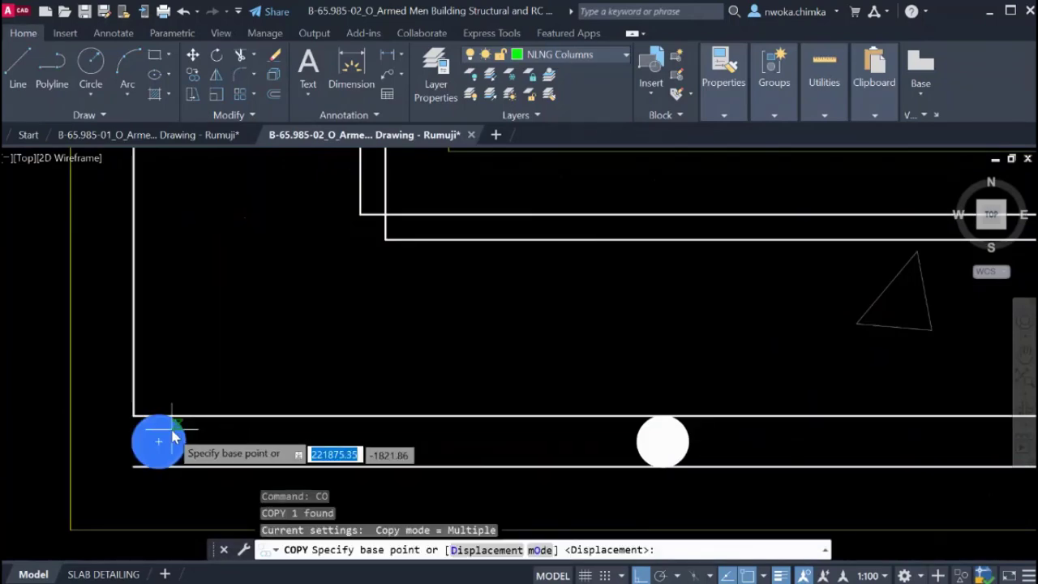
left_click(162, 426)
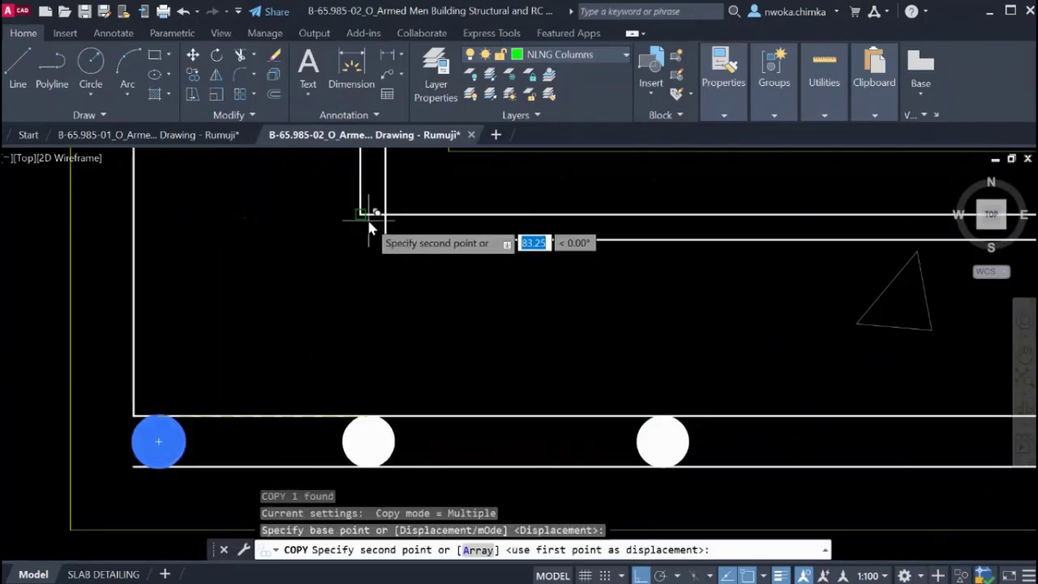
scroll(365, 216, "up", 2)
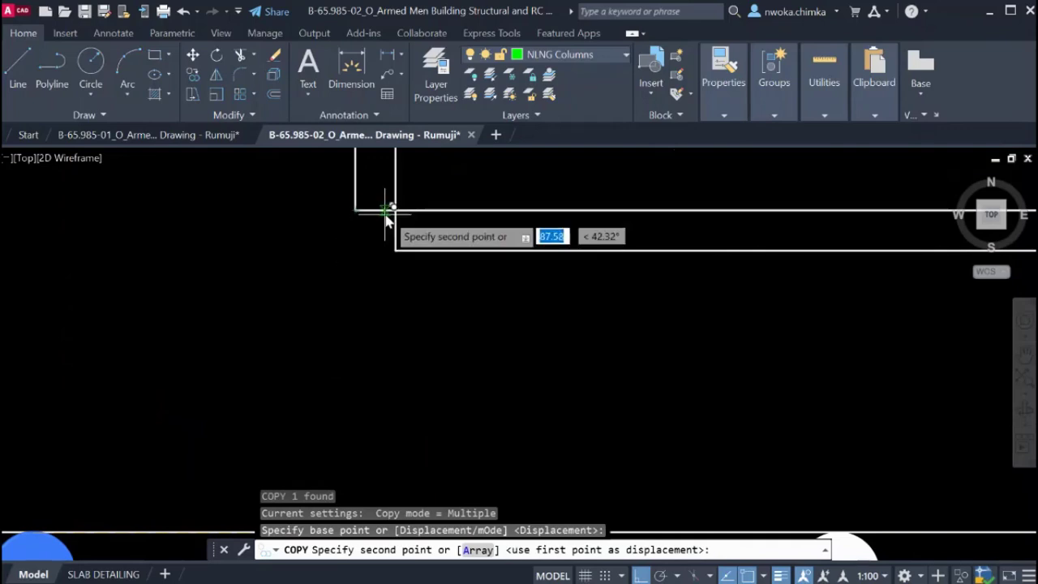
left_click(395, 250)
key("Escape")
Draw a vertical construction line through the outer corner of the top bar beside the copied dot.
type("XL")
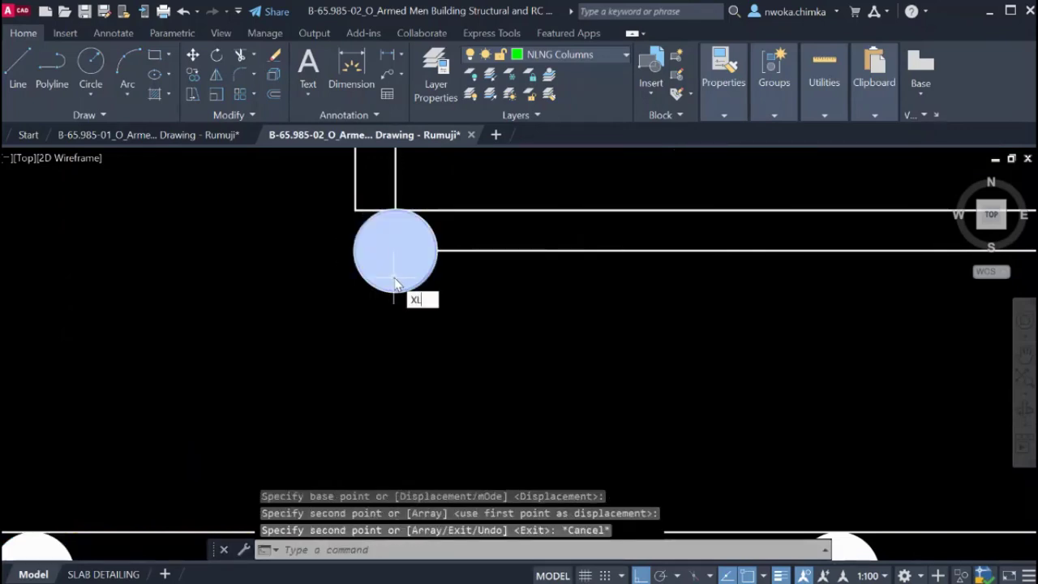
key("Return")
type("v")
key("Return")
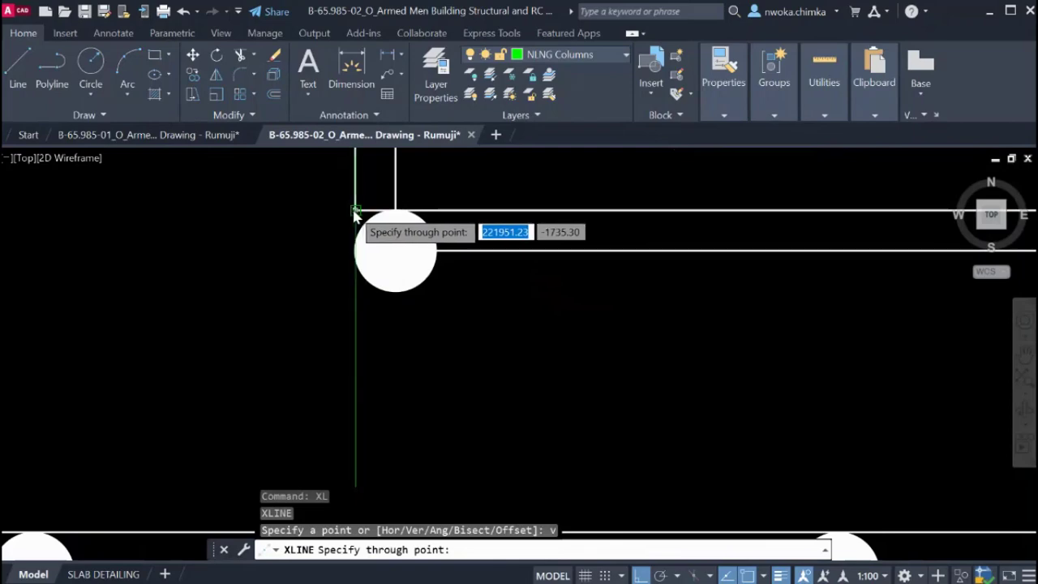
left_click(355, 213)
key("Escape")
left_click(435, 233)
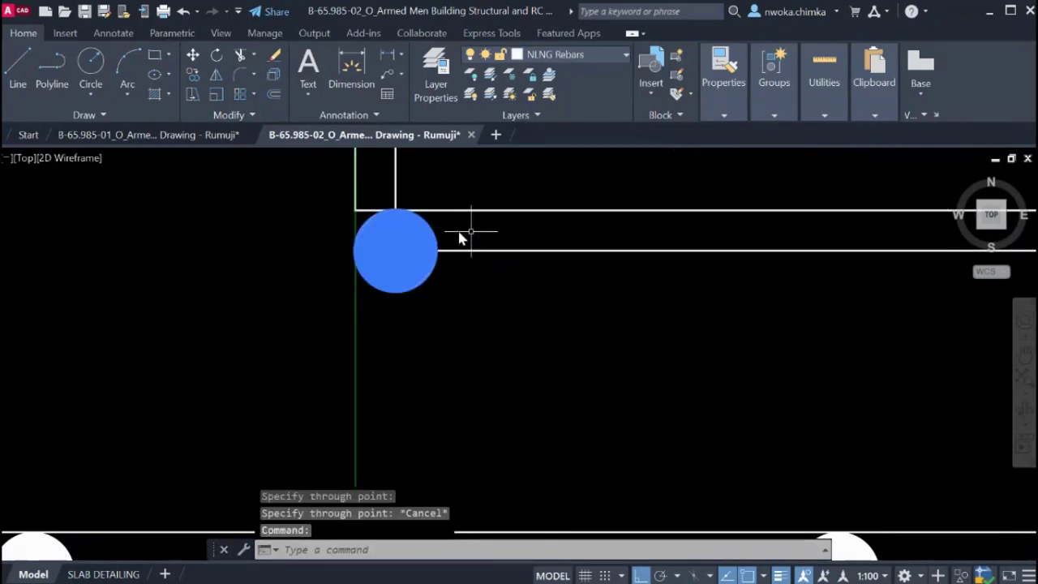
type("m")
key("Return")
scroll(360, 235, "up", 5)
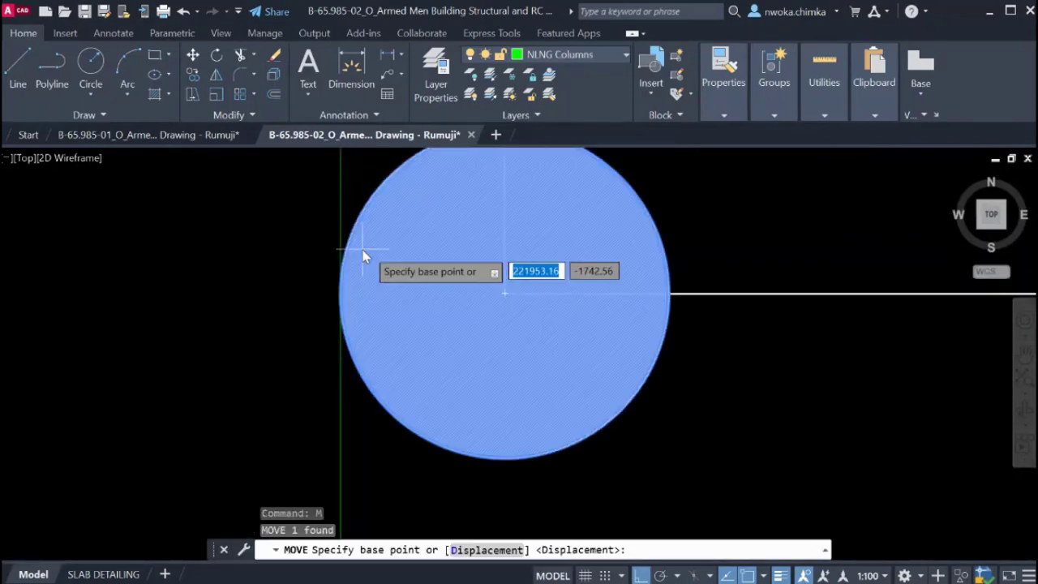
scroll(359, 296, "up", 5)
scroll(365, 280, "down", 10)
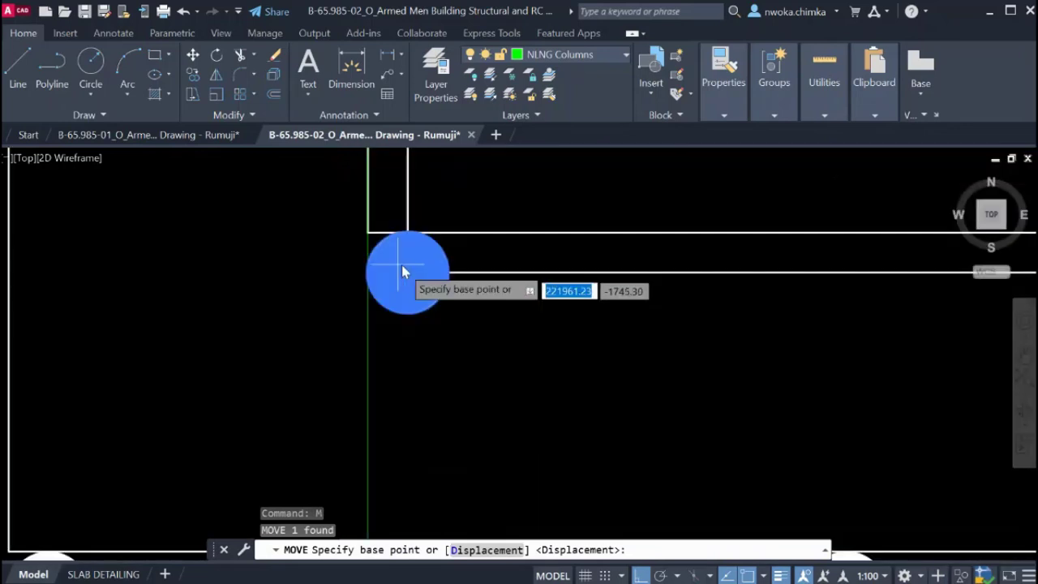
key("Escape")
Erase the vertical construction line beside the copied dot.
left_click(368, 333)
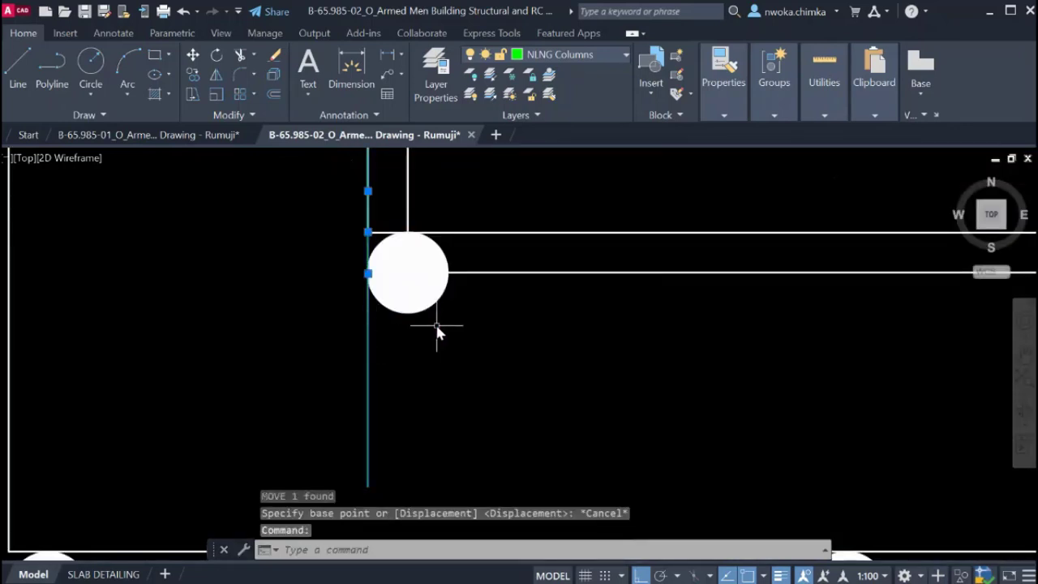
type("e")
key("Return")
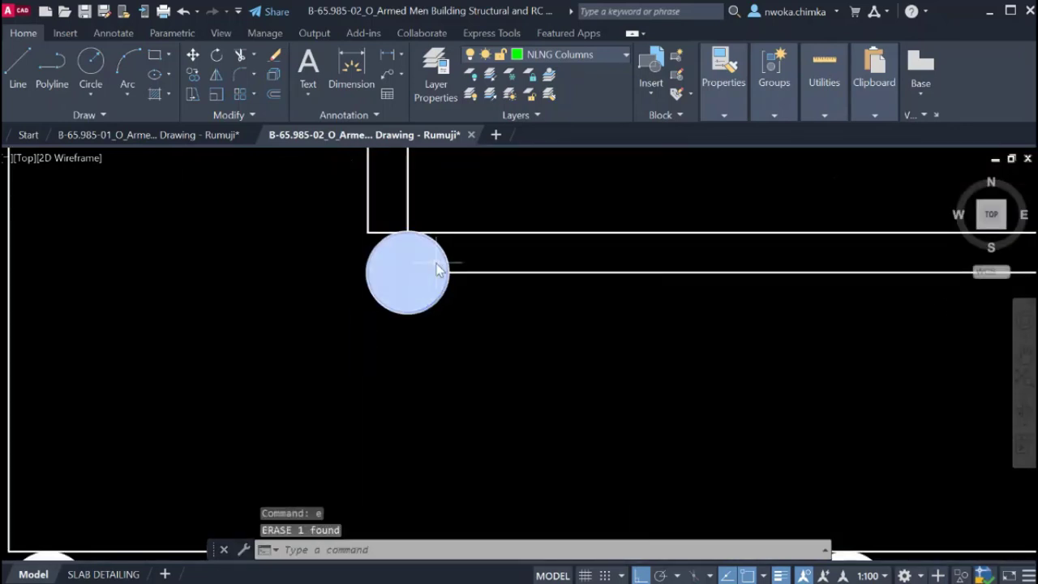
Move the horizontal leg of the inner lapping bar from the copied dot's centre down to the dot's lowest point.
scroll(447, 267, "down", 3)
middle_click_drag(451, 278, 421, 302)
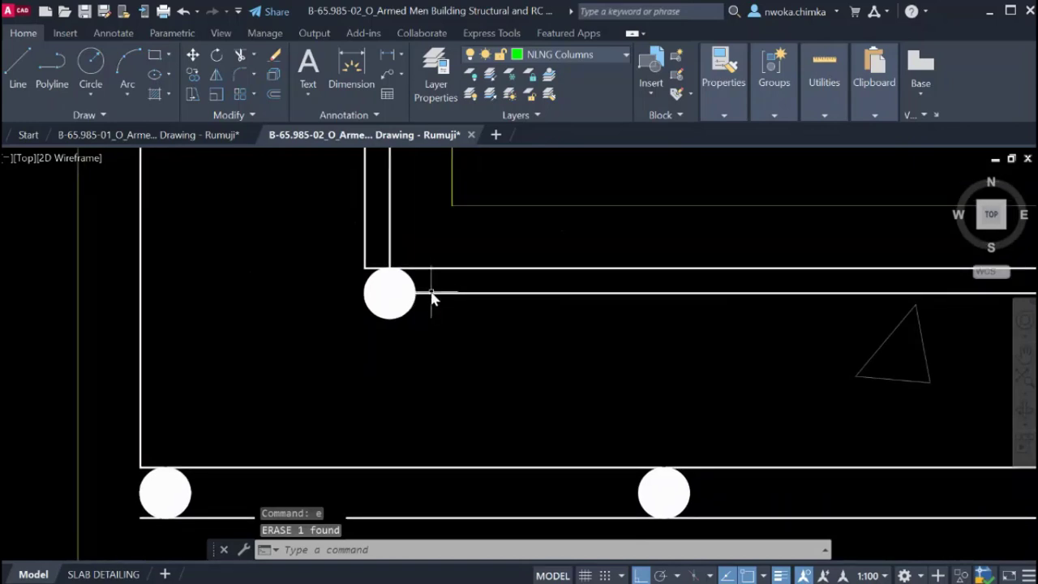
left_click(433, 294)
key("Return")
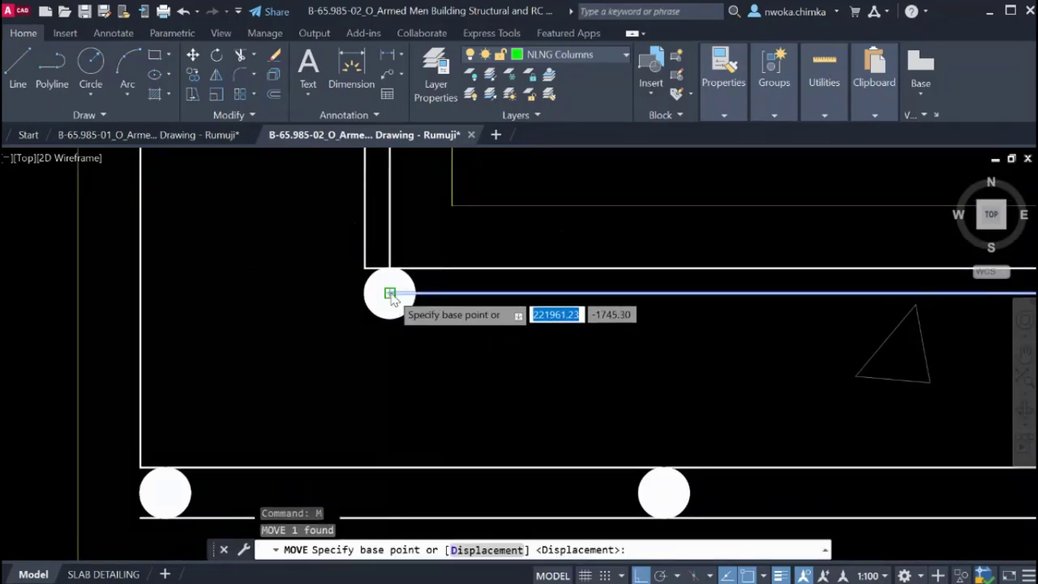
left_click(389, 293)
left_click(391, 321)
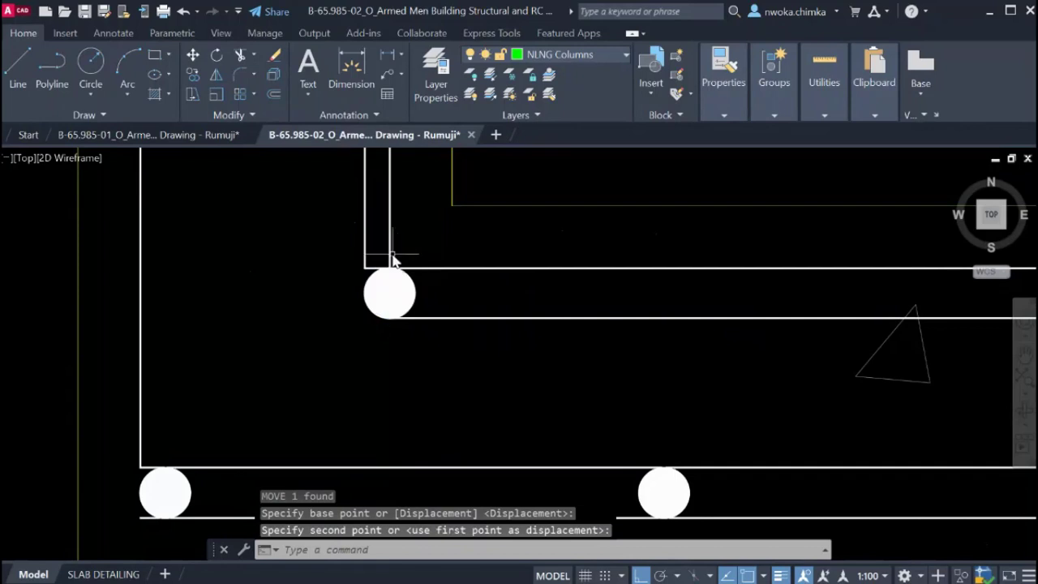
type("ex")
key("Return")
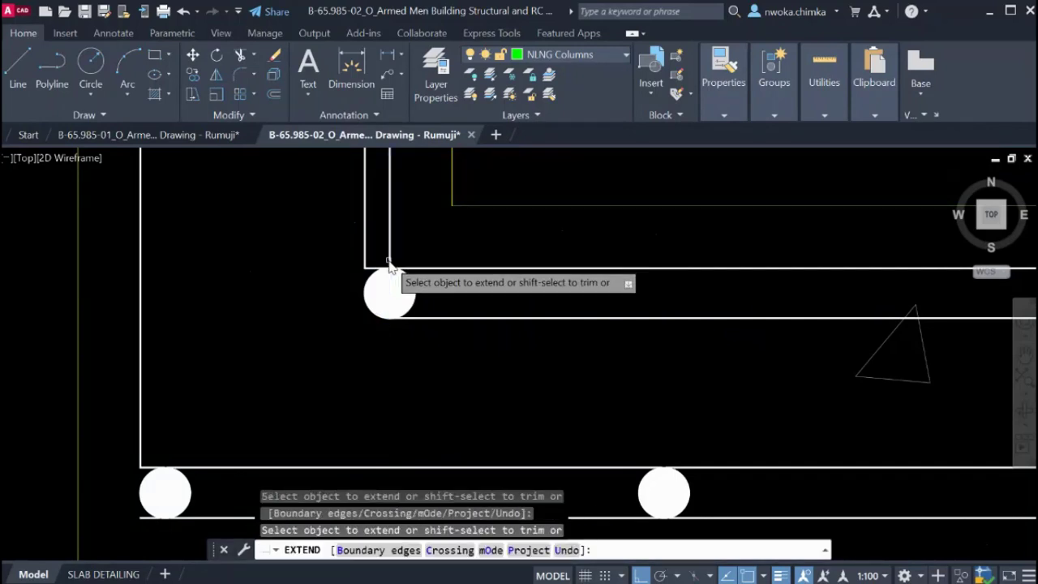
key("Escape")
Stretch the lower end of the inner lapping bar's vertical leg down to the lowered horizontal leg under the dot.
left_click(389, 258)
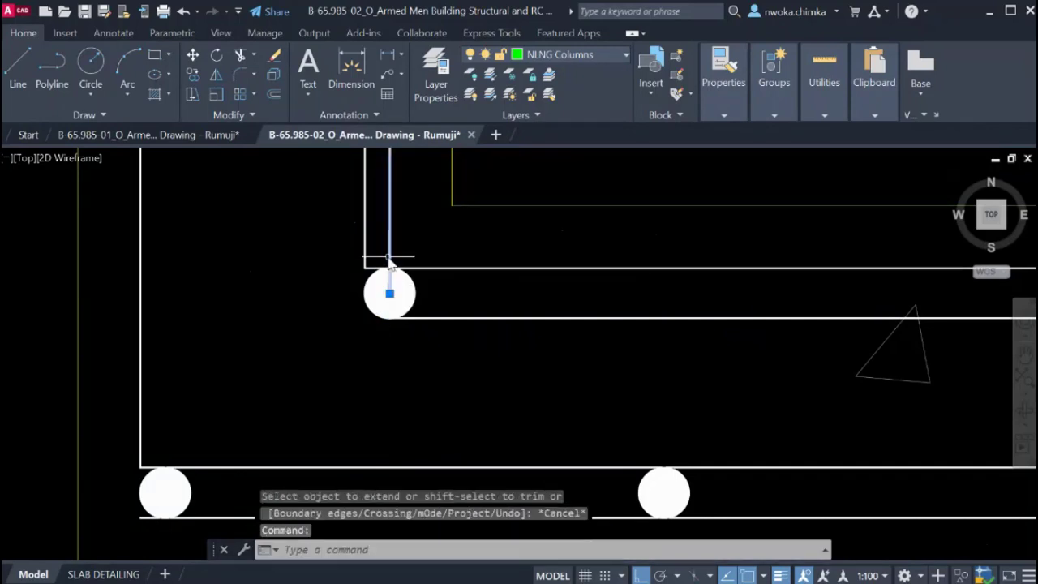
left_click(390, 293)
scroll(398, 317, "up", 4)
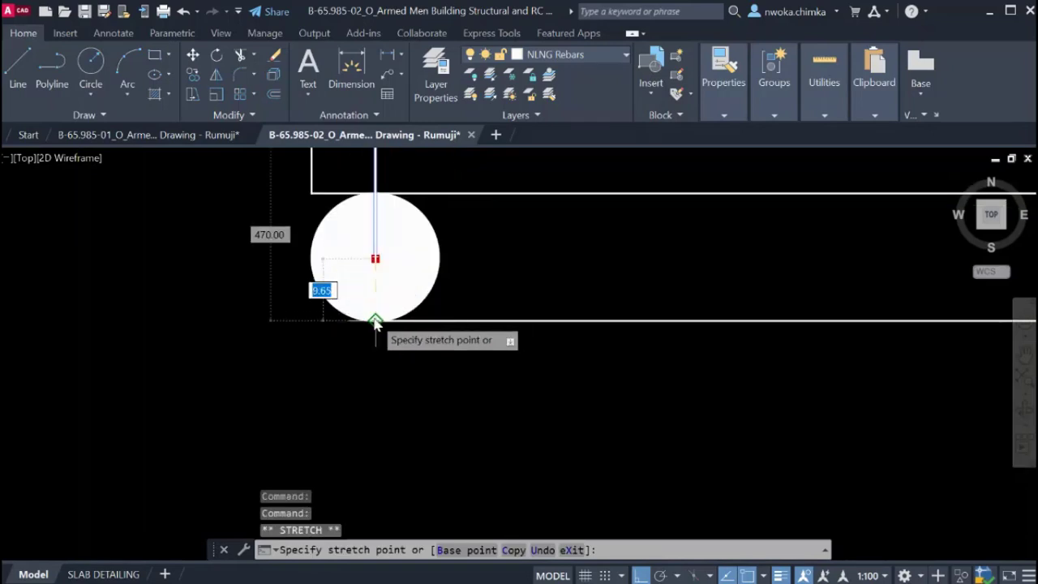
left_click(376, 318)
key("Escape")
scroll(359, 332, "down", 4)
scroll(410, 324, "down", 4)
scroll(412, 325, "up", 2)
key("Escape")
scroll(412, 324, "down", 2)
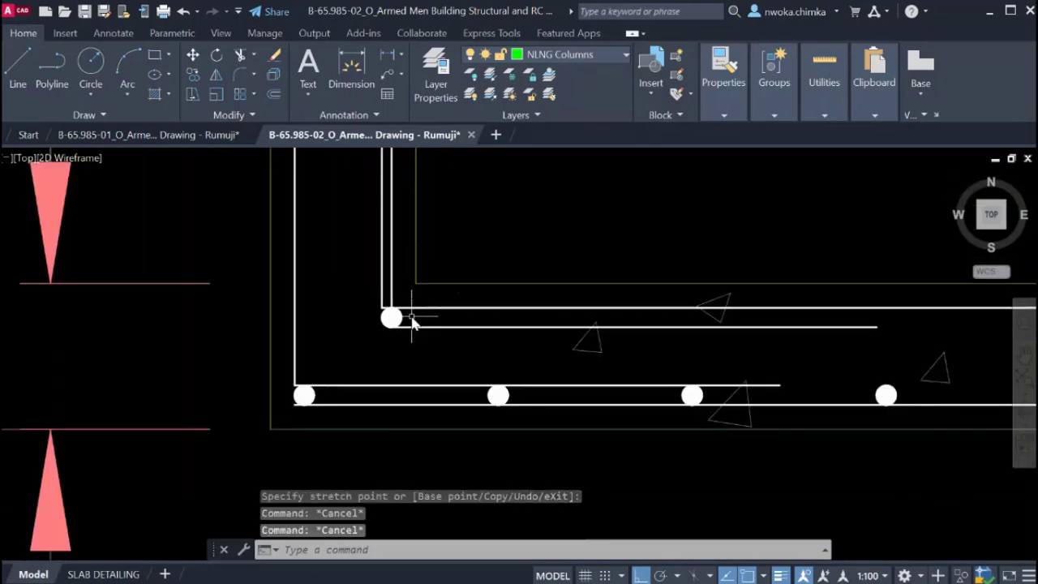
Draw a vertical construction line through the centre of the bar dot at the inner corner of the lapping bar.
scroll(406, 320, "up", 2)
scroll(405, 318, "up", 4)
scroll(406, 315, "down", 2)
left_click(400, 318)
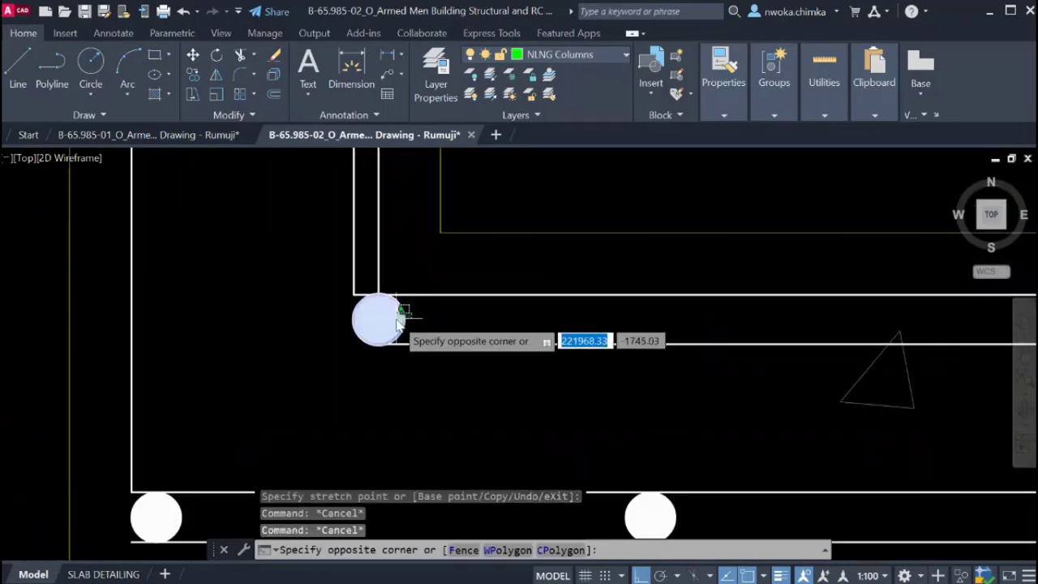
left_click(398, 320)
key("Escape")
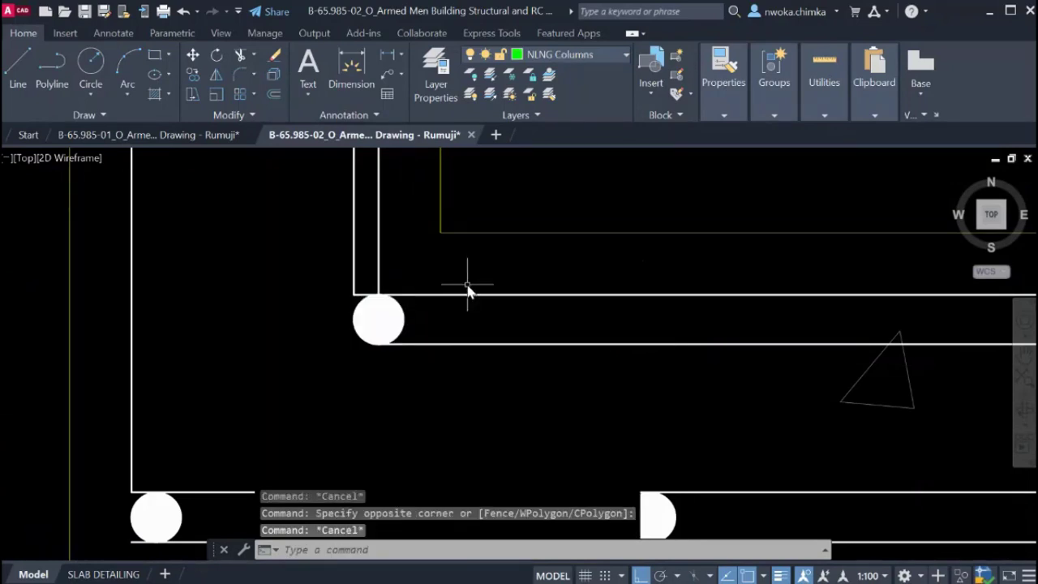
type("xl")
key("Return")
type("v")
key("Return")
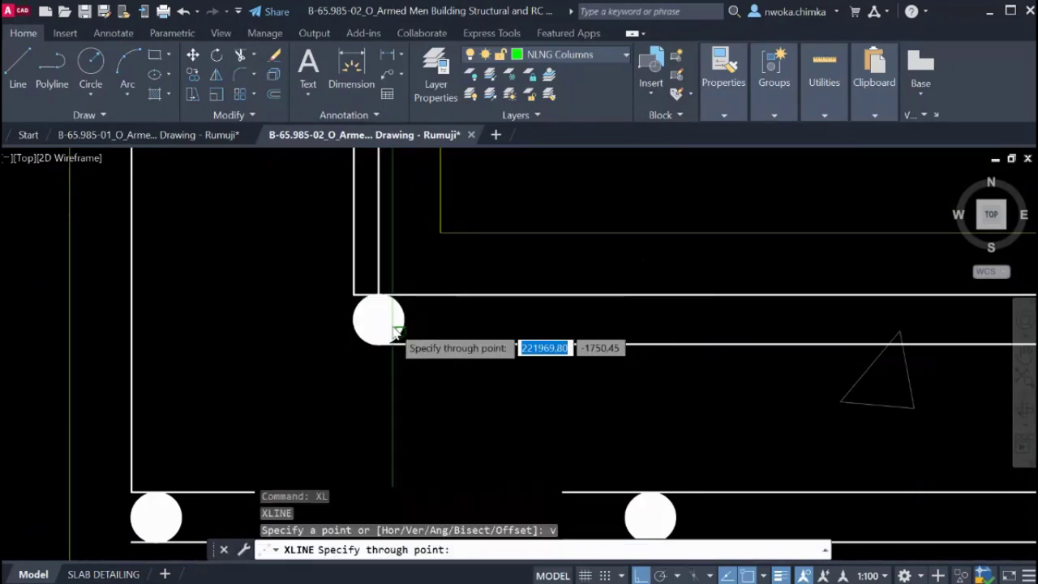
left_click(378, 323)
key("Escape")
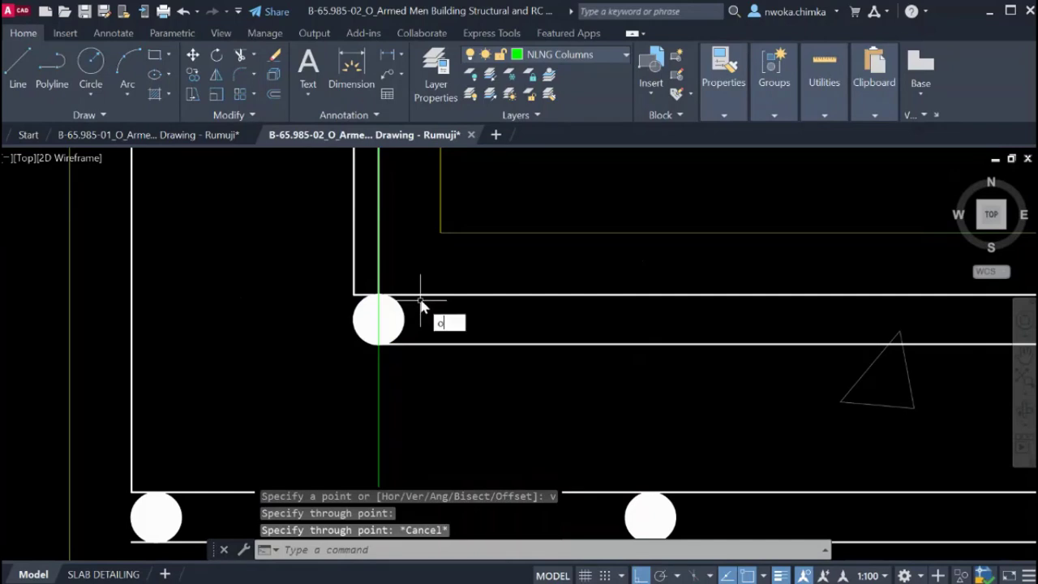
Offset the vertical construction line successively by 200 mm along the slab until eight copies span the top bar.
type("o")
key("Return")
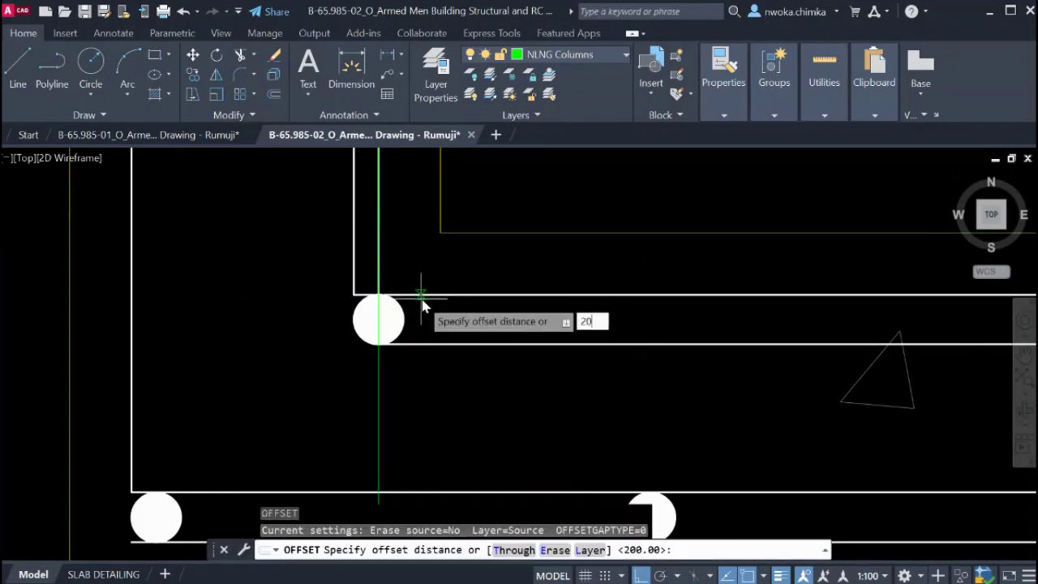
key("Return")
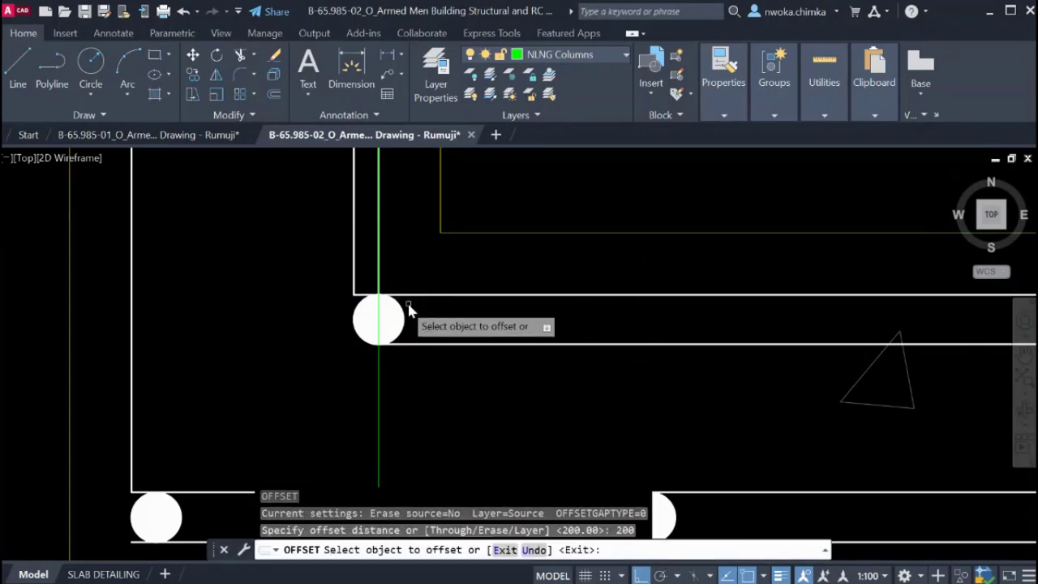
left_click(377, 379)
scroll(323, 345, "down", 2)
scroll(325, 340, "down", 3)
left_click(438, 363)
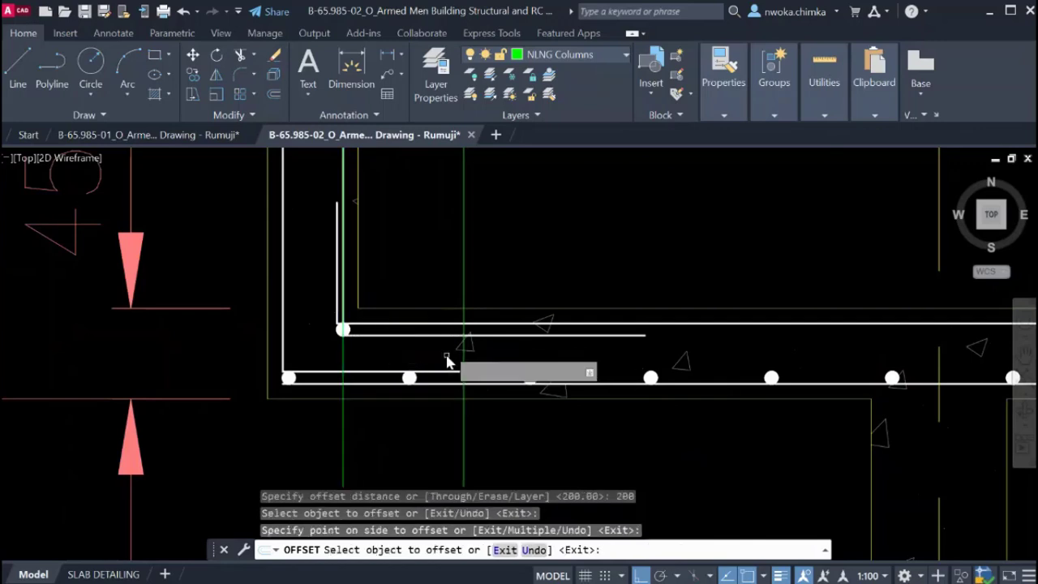
left_click(463, 275)
left_click(595, 267)
left_click(584, 256)
left_click(712, 245)
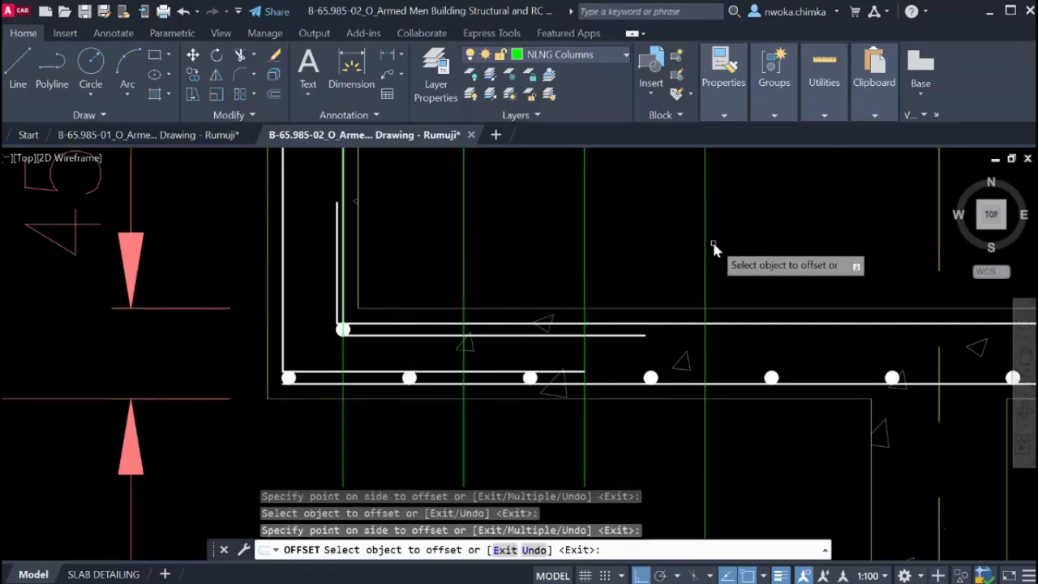
middle_click_drag(713, 244, 485, 245)
left_click(559, 272)
left_click(706, 260)
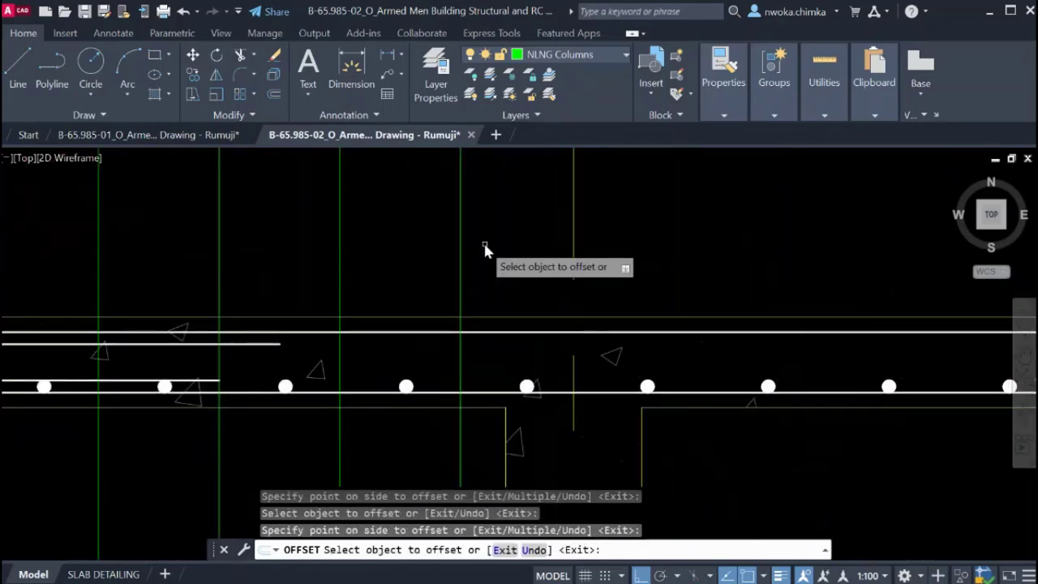
left_click(462, 256)
left_click(621, 262)
scroll(627, 278, "down", 2)
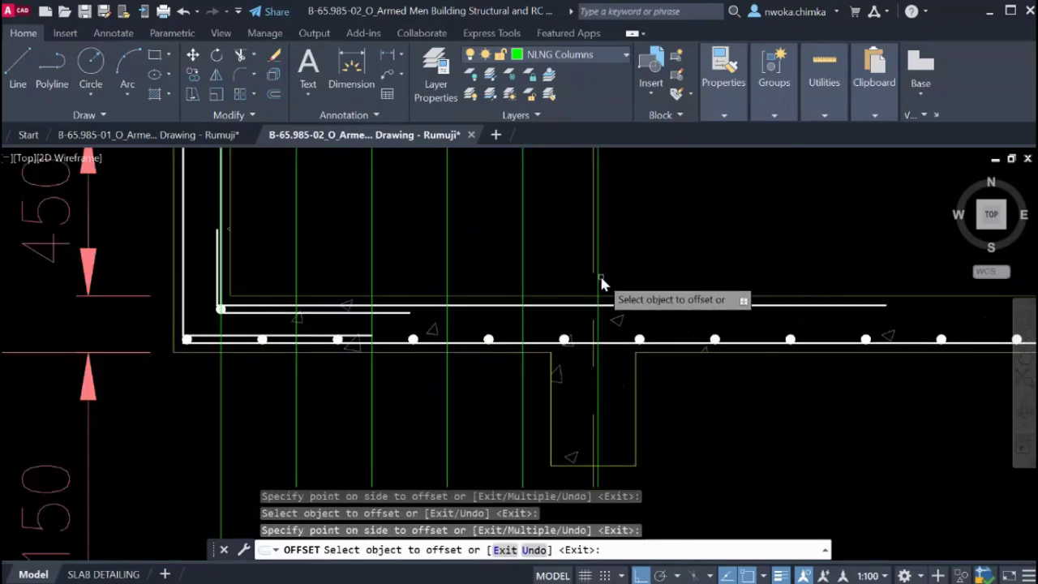
left_click(600, 279)
left_click(649, 273)
left_click(675, 273)
left_click(756, 267)
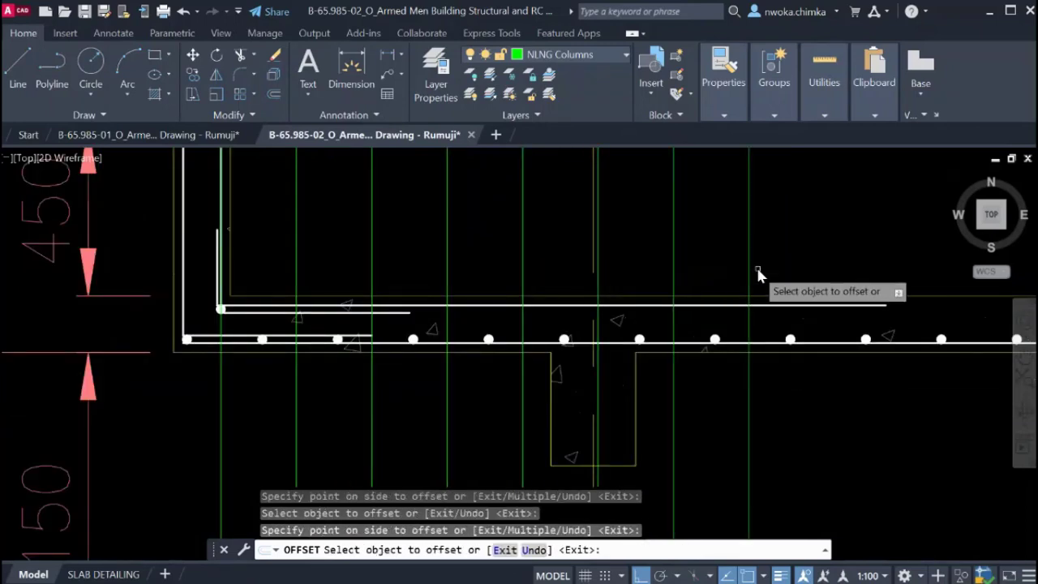
left_click(745, 272)
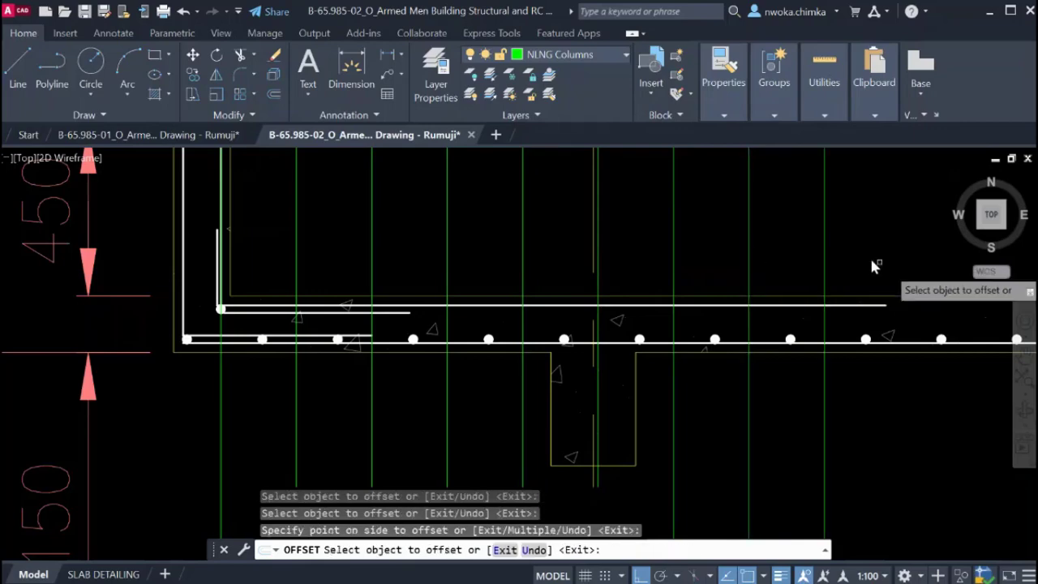
scroll(811, 276, "down", 3)
key("Escape")
Copy the inner corner dot from its centre onto each of the eight construction lines, 200 mm apart beneath the top bar.
scroll(592, 277, "up", 4)
scroll(592, 277, "up", 5)
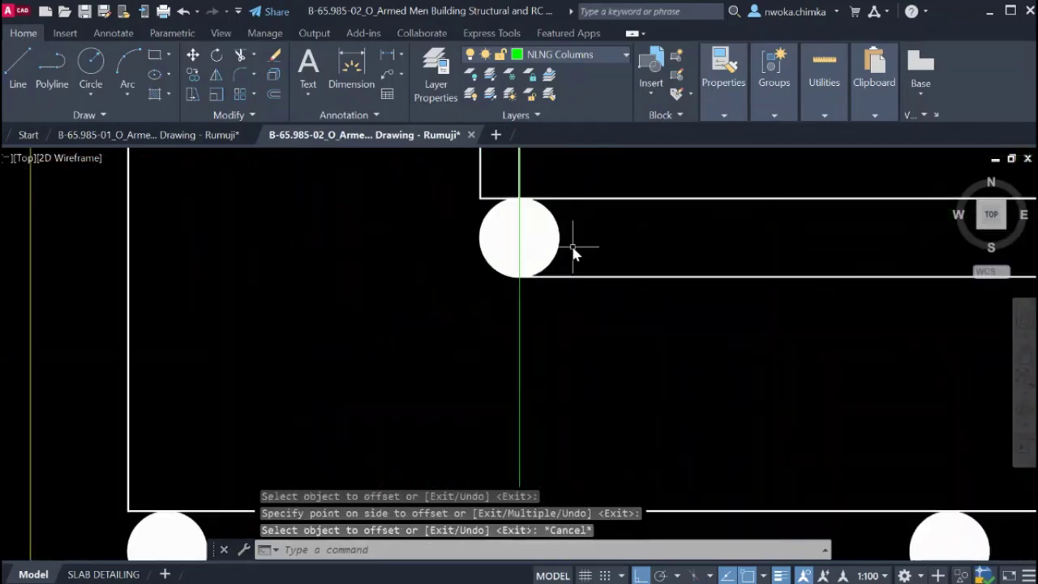
left_click(540, 240)
type("co")
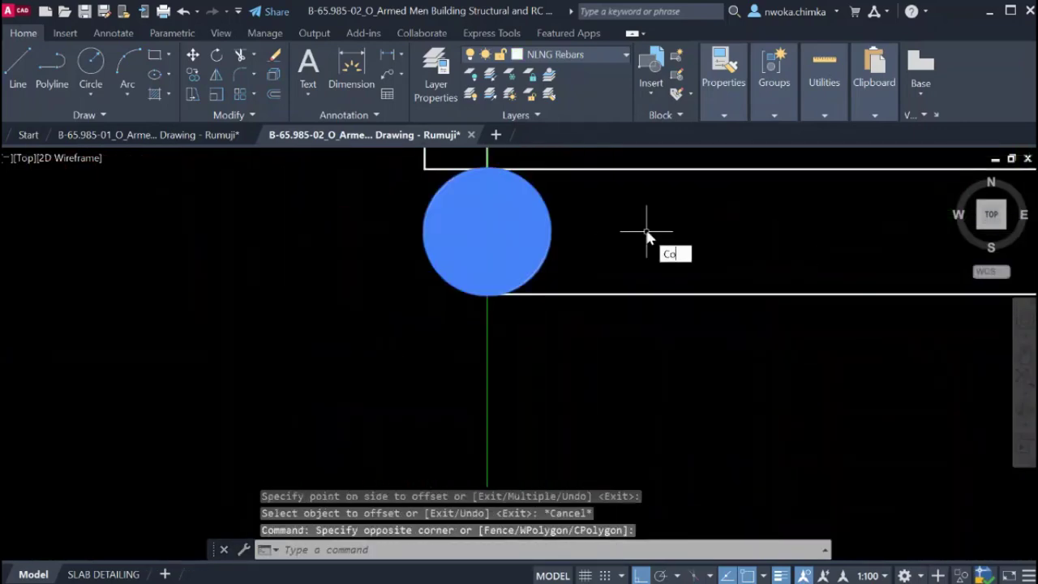
key("Return")
left_click(487, 233)
scroll(486, 233, "down", 3)
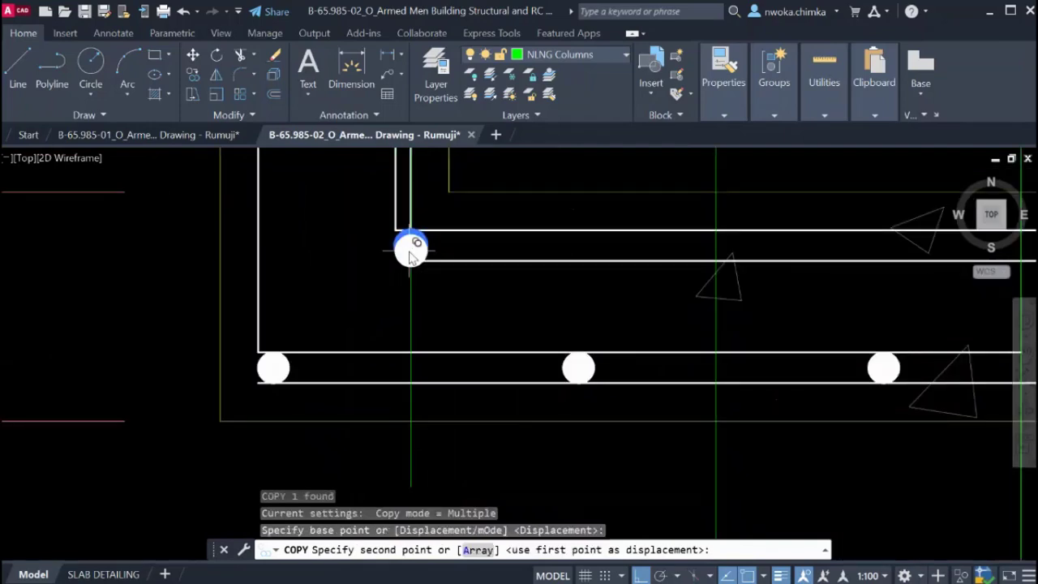
scroll(673, 243, "up", 4)
left_click(781, 256)
scroll(781, 256, "down", 3)
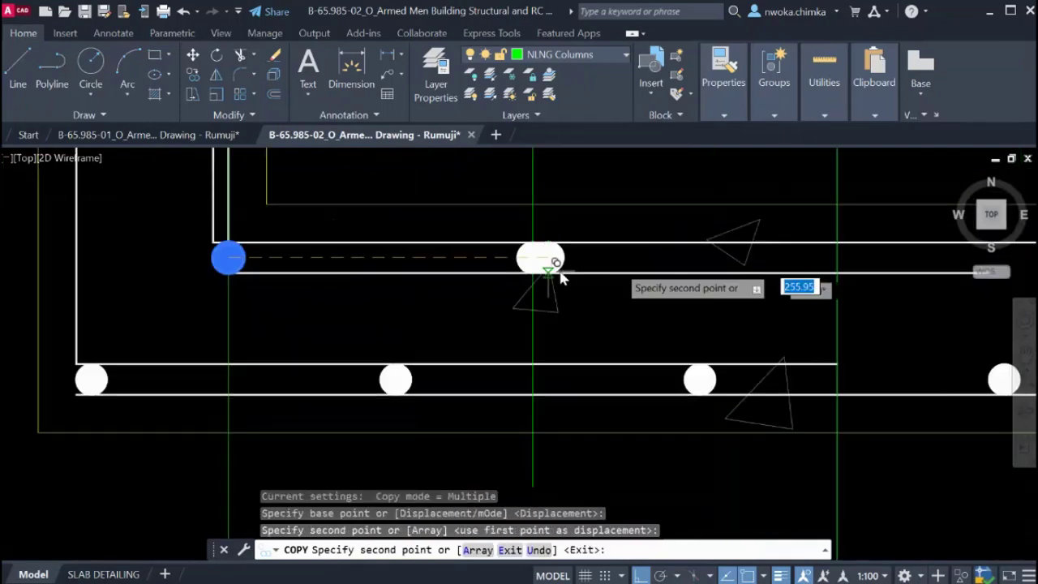
scroll(846, 261, "up", 1)
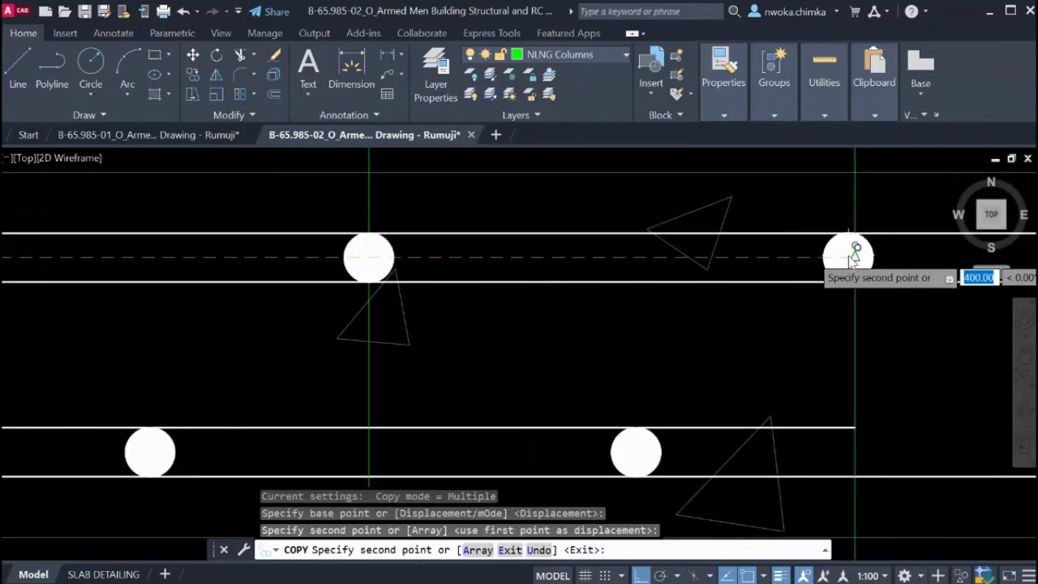
left_click(850, 257)
scroll(850, 256, "down", 3)
scroll(651, 262, "up", 4)
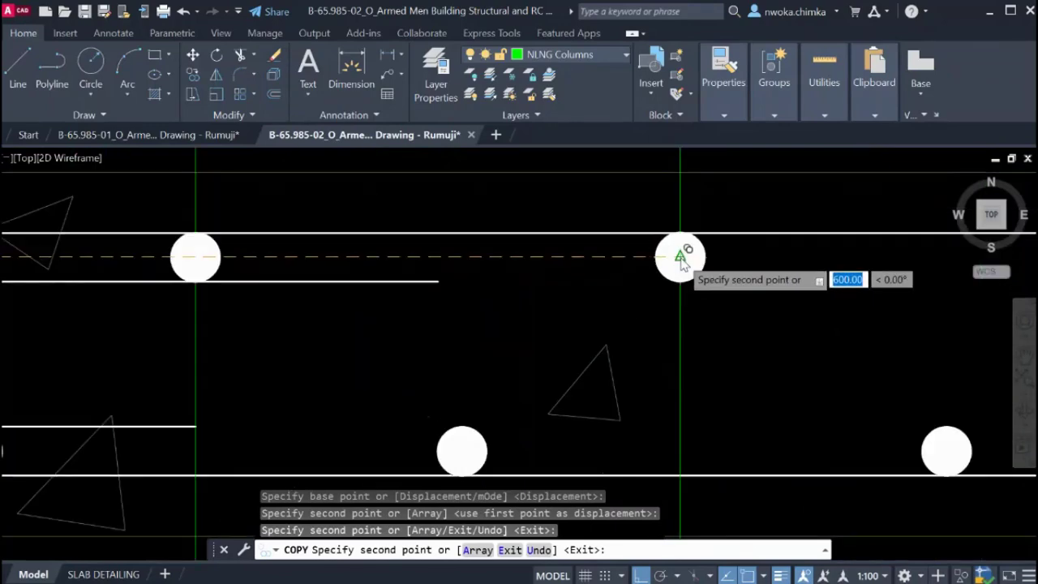
left_click(678, 255)
scroll(622, 270, "down", 2)
scroll(896, 257, "up", 2)
left_click(858, 256)
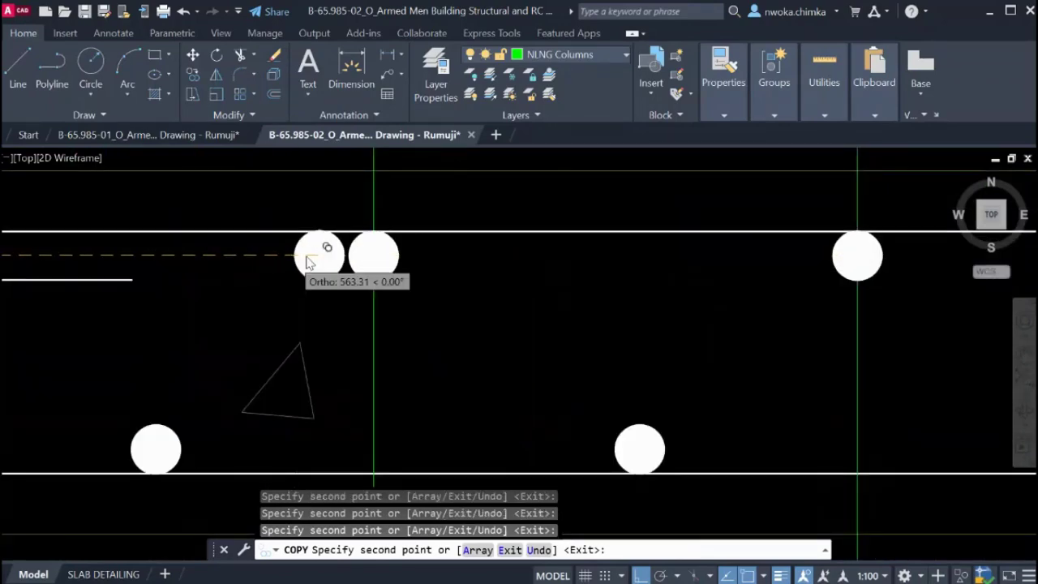
scroll(679, 255, "down", 2)
scroll(685, 251, "up", 2)
left_click(684, 253)
scroll(243, 274, "down", 2)
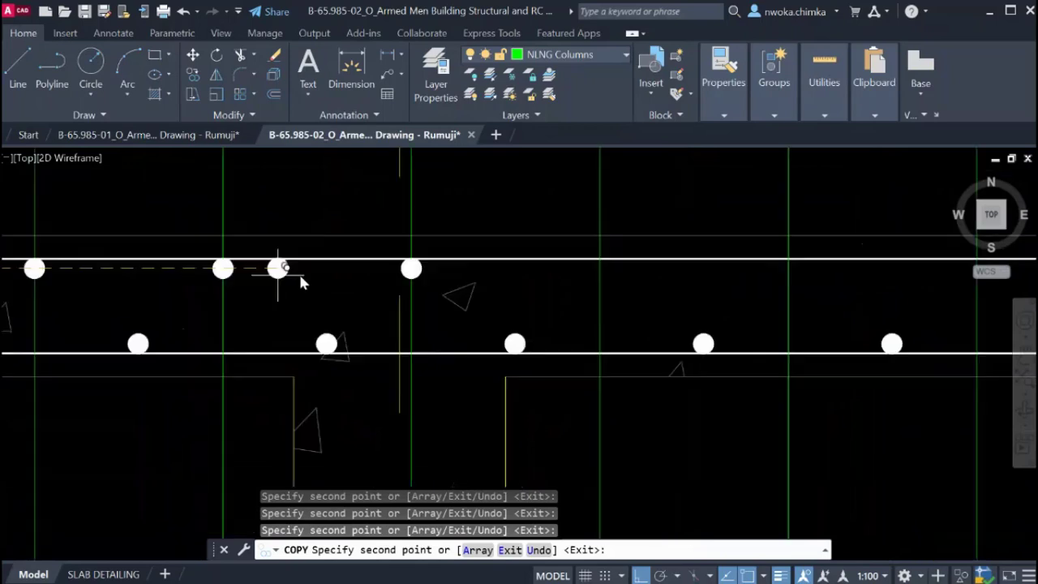
scroll(548, 258, "up", 2)
left_click(545, 256)
scroll(762, 272, "down", 2)
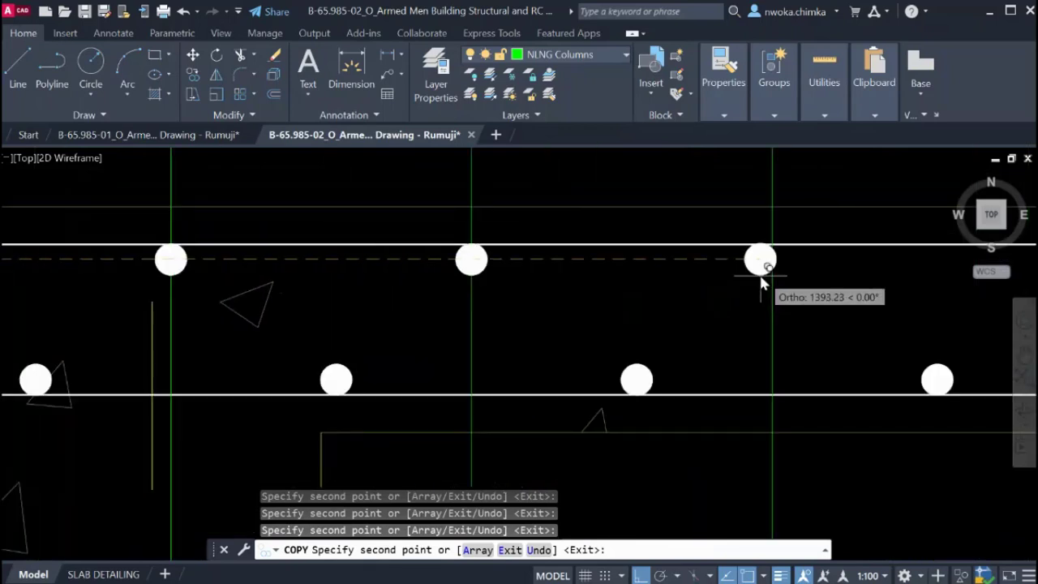
scroll(770, 268, "up", 2)
left_click(775, 258)
scroll(652, 255, "down", 2)
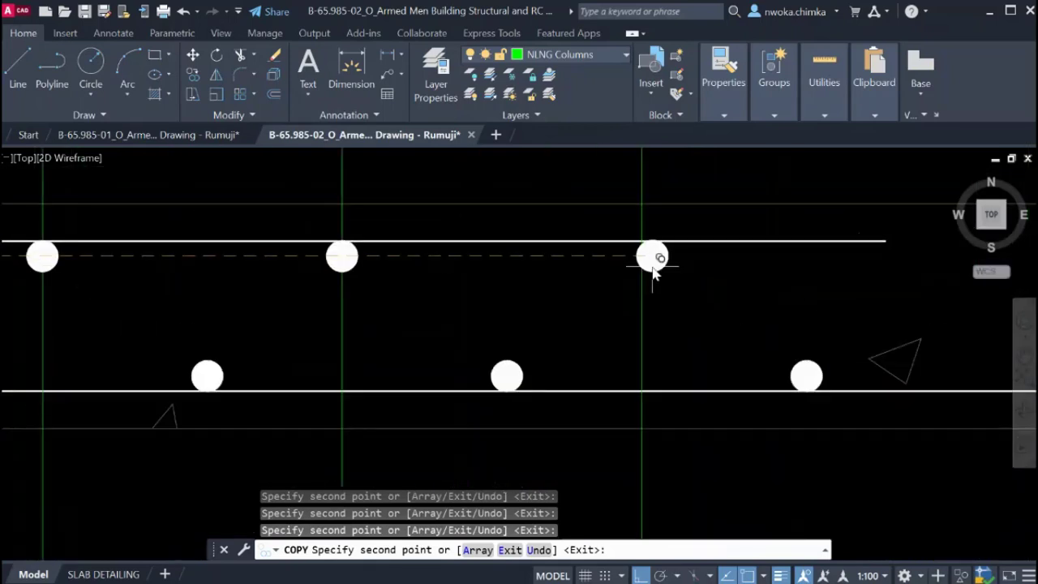
scroll(638, 251, "up", 2)
left_click(638, 253)
scroll(638, 253, "down", 2)
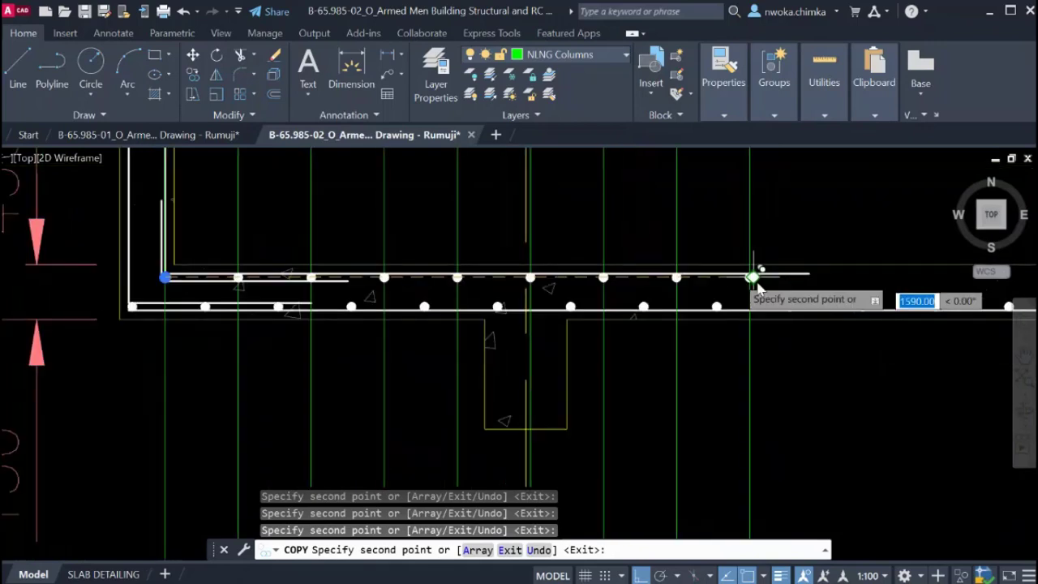
key("Escape")
Move the inner lapping bar's horizontal leg down slightly so that it clears the undersides of the top-layer dots.
scroll(200, 290, "up", 2)
left_click(199, 286)
left_click(300, 292)
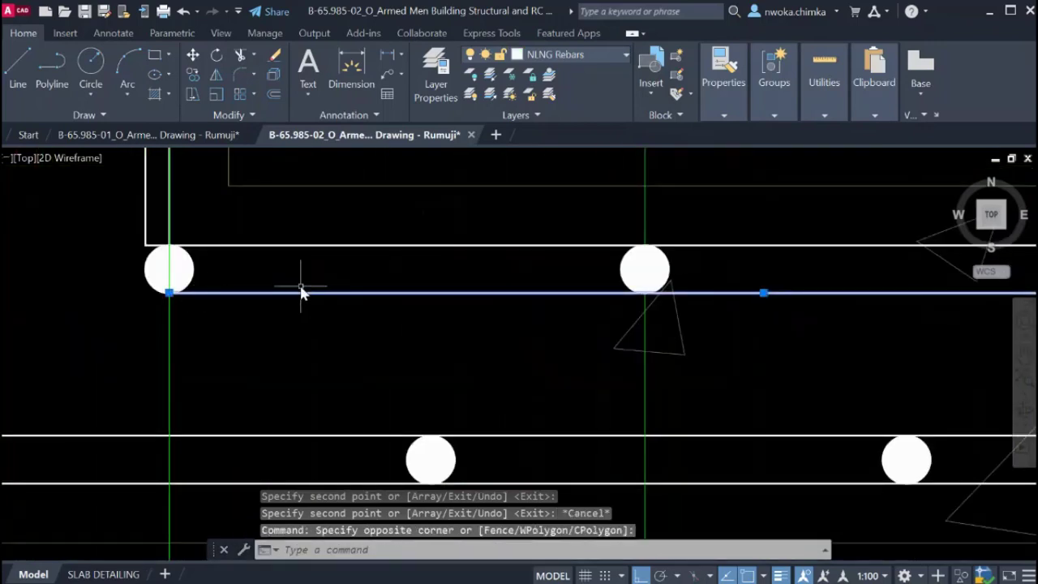
type("m")
key("Return")
scroll(155, 304, "up", 2)
left_click(219, 293)
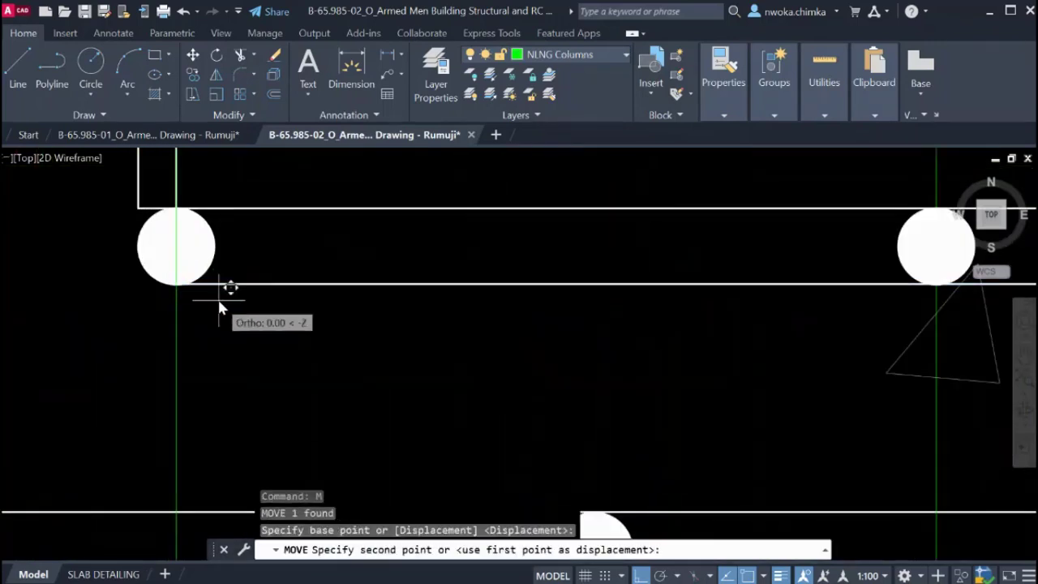
scroll(217, 303, "up", 2)
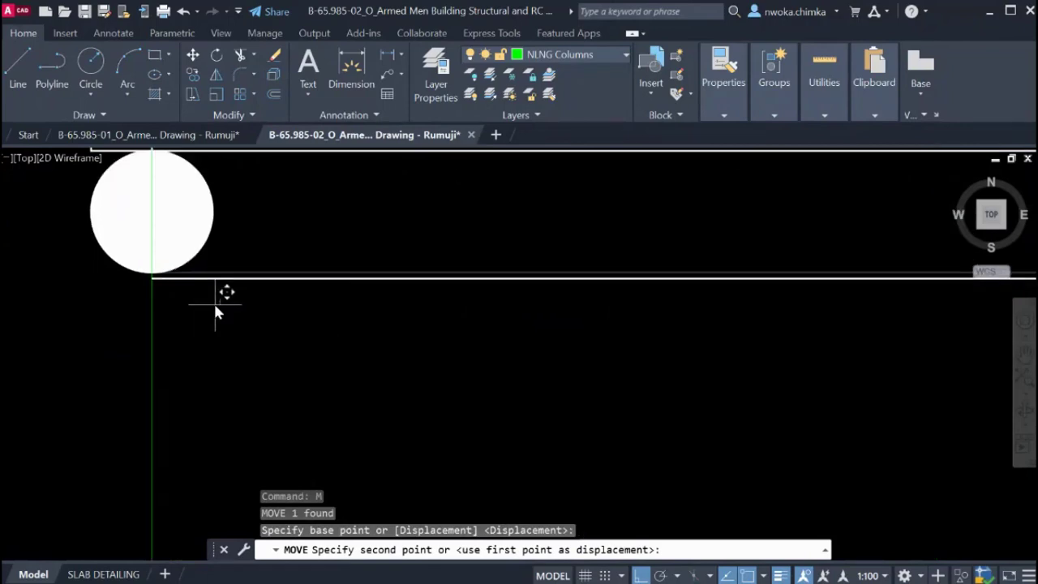
left_click(216, 302)
scroll(330, 304, "down", 4)
scroll(280, 275, "up", 2)
type("ex")
key("Return")
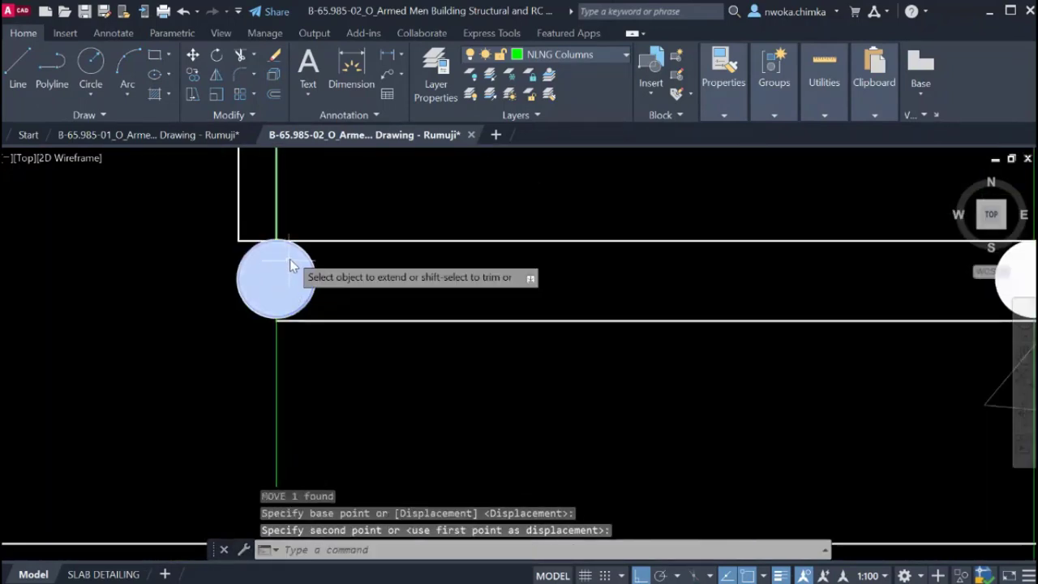
key("Escape")
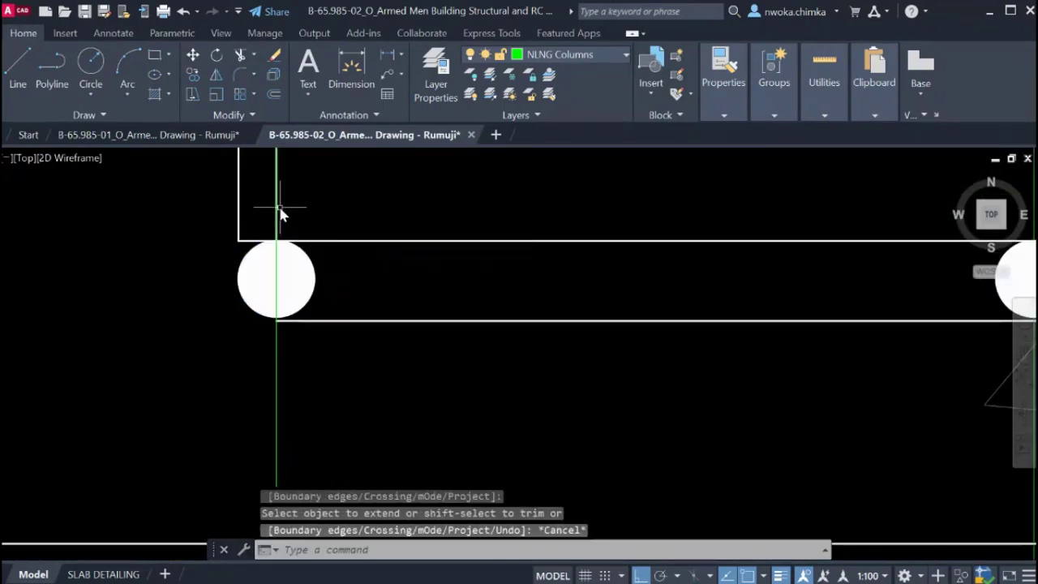
Erase the vertical construction line passing through the inner corner dot.
left_click(278, 349)
type("e")
key("Return")
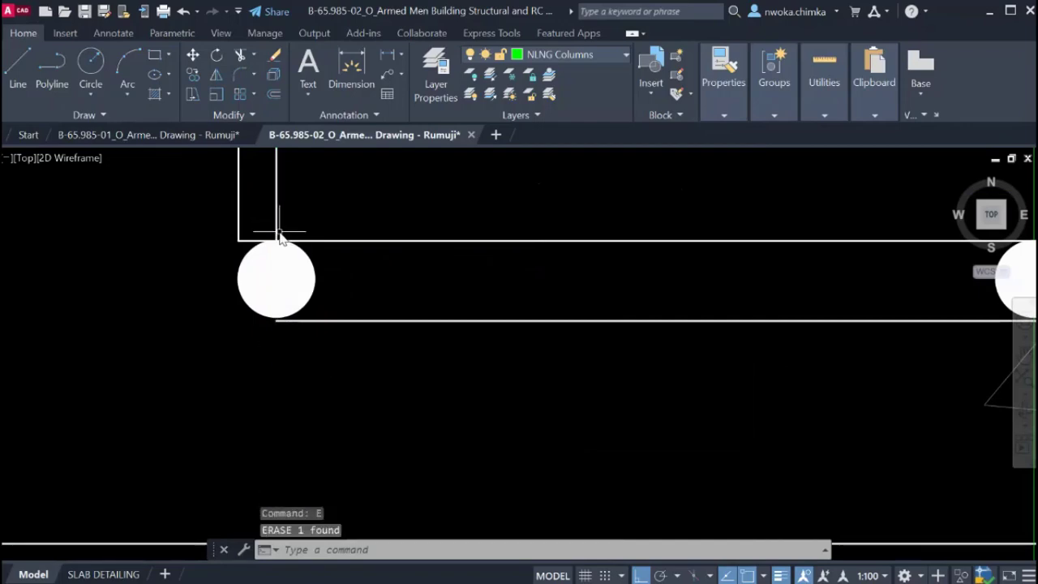
Stretch the lower end of the inner lapping bar's vertical leg down to meet the lowered horizontal leg.
scroll(278, 324, "up", 6)
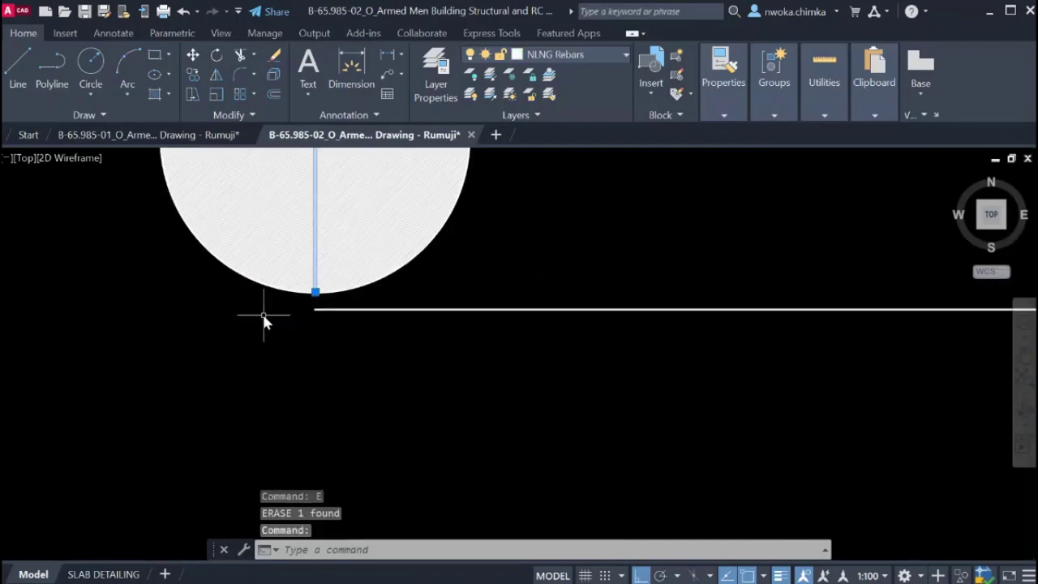
left_click(334, 289)
key("Escape")
scroll(185, 330, "down", 10)
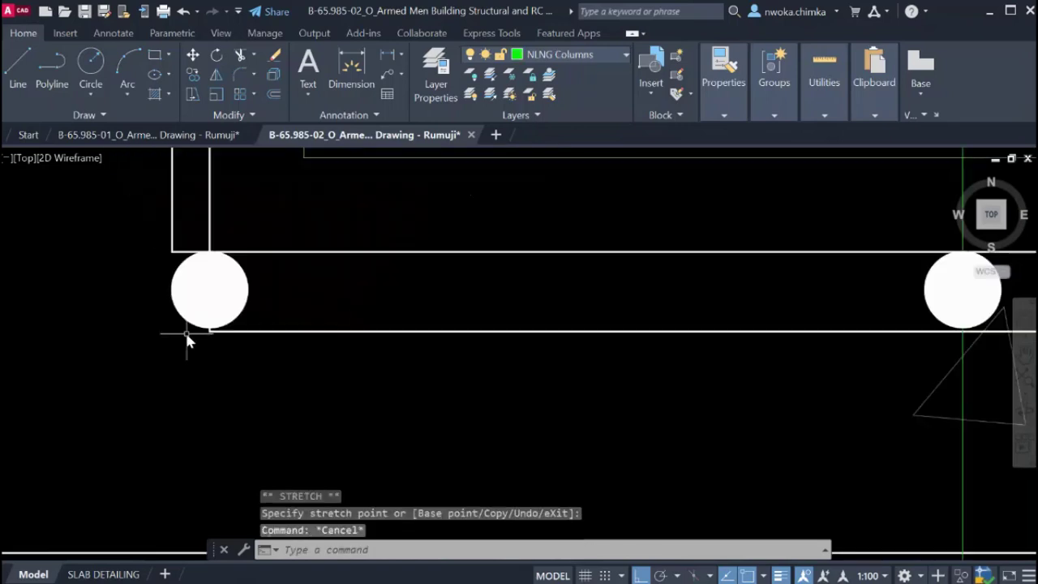
Copy the last top-layer dot from its centre about 155 mm along to the free end of the top bar.
mouse_move(587, 314)
middle_mouse_down()
mouse_move(462, 311)
mouse_move(505, 331)
mouse_move(448, 303)
middle_mouse_up()
scroll(671, 316, "down", 3)
scroll(671, 316, "up", 5)
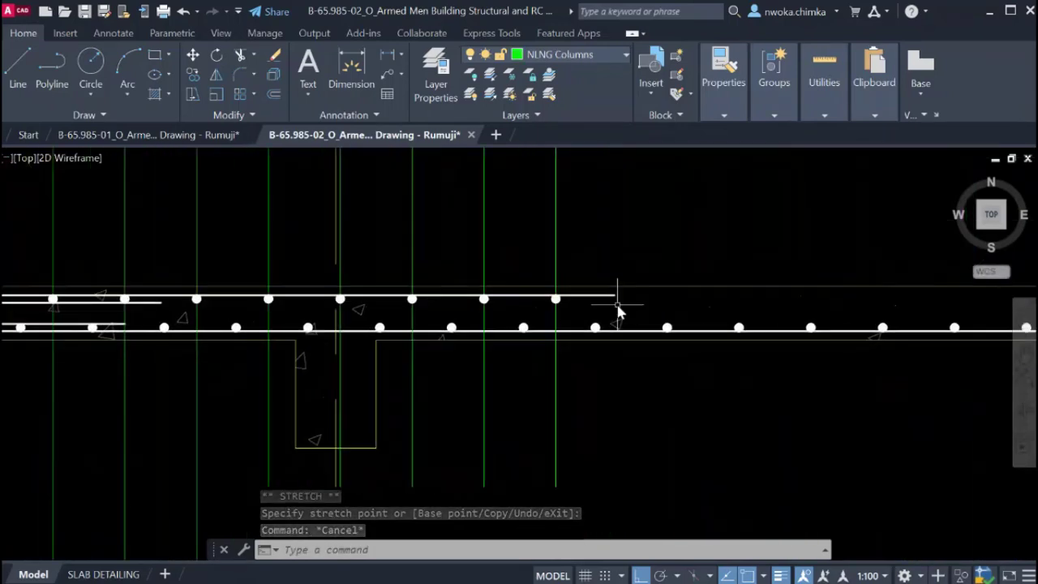
left_click(424, 224)
left_click(519, 345)
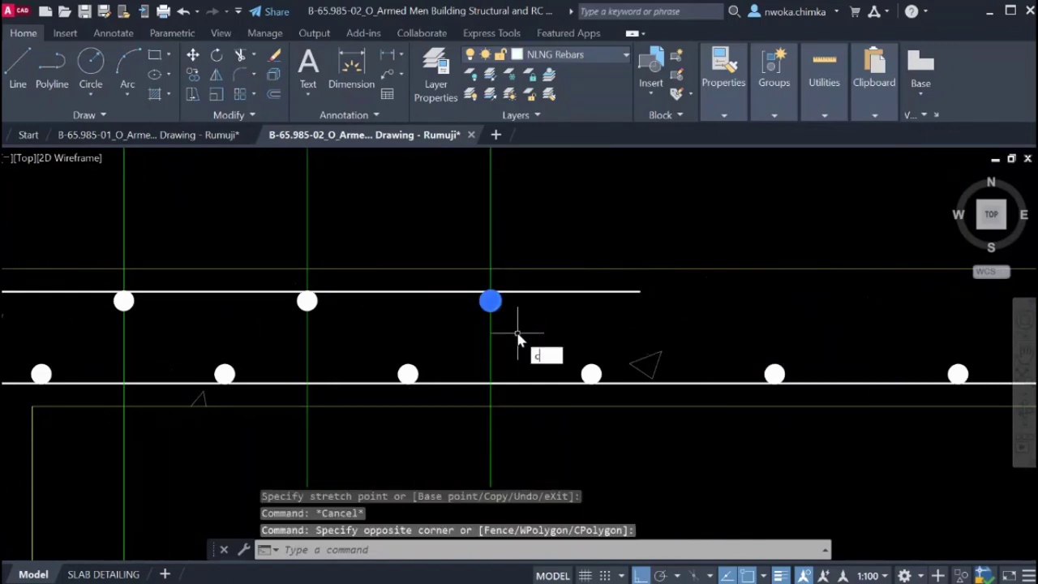
key("Return")
left_click(490, 301)
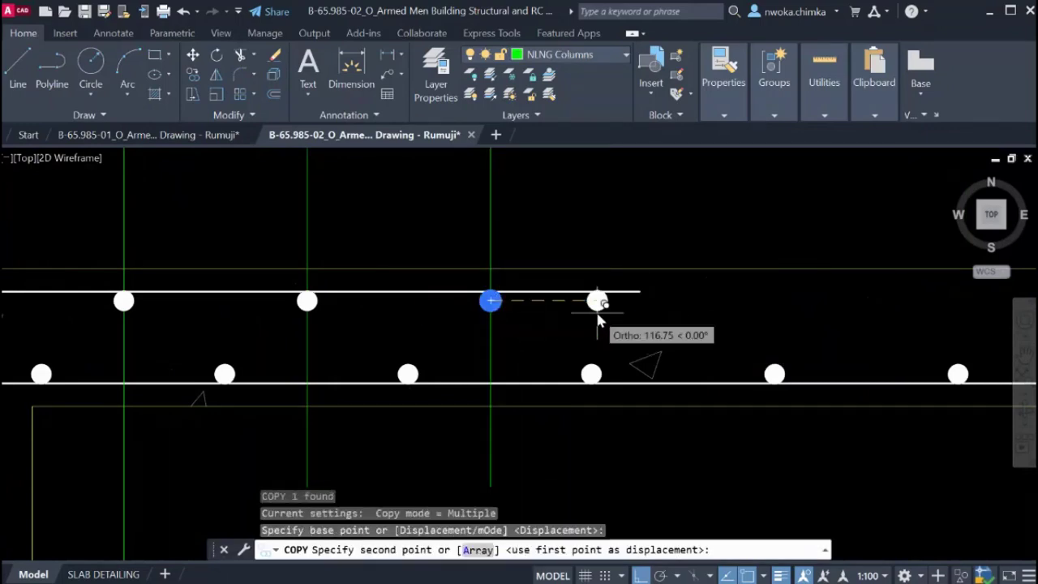
scroll(630, 307, "up", 4)
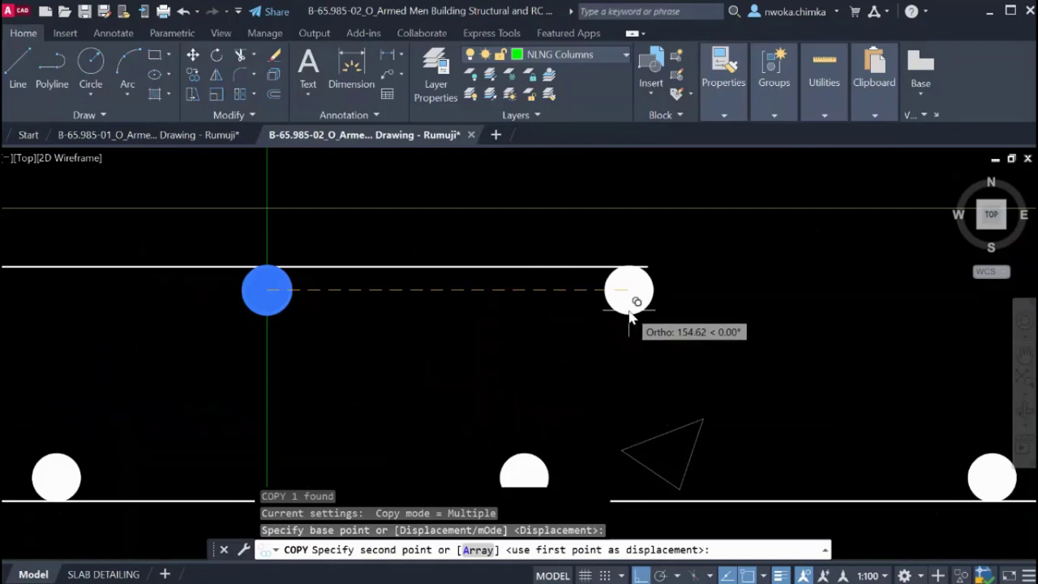
left_click(635, 297)
key("Escape")
Draw a vertical construction line through the free end of the top bar.
type("XL")
key("Return")
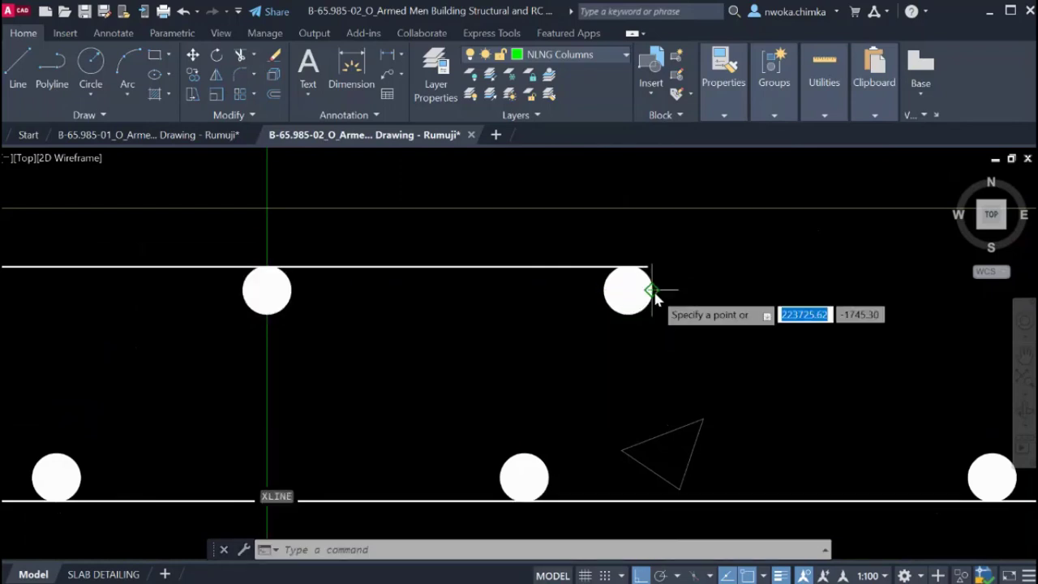
type("v")
key("Return")
left_click(648, 270)
key("Escape")
Move the copied end dot so that its outer quadrant aligns with the construction line at the top bar's end.
left_click(591, 250)
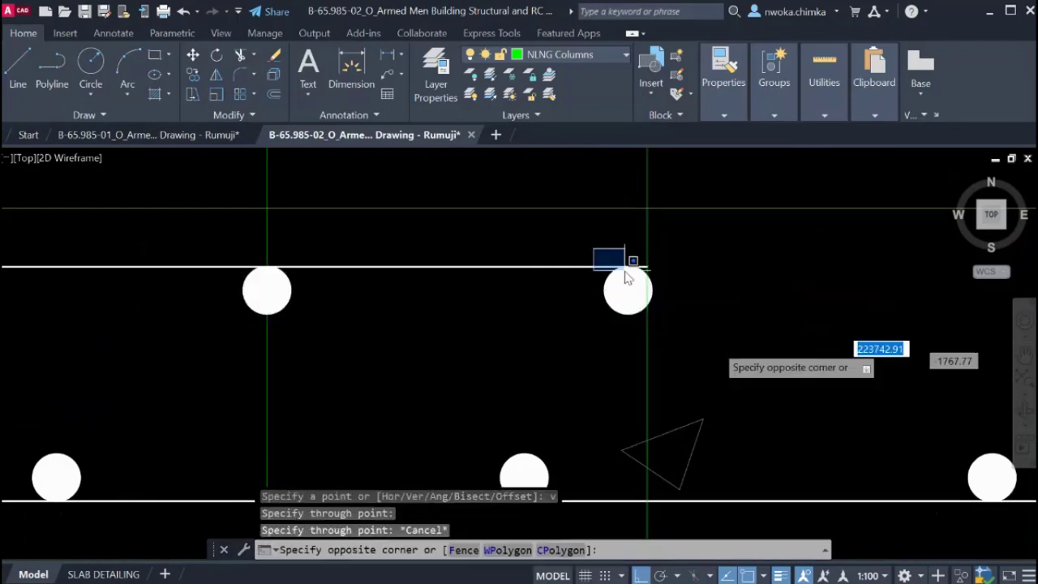
left_click(661, 320)
type("m")
key("Return")
scroll(644, 303, "up", 4)
left_click(673, 276)
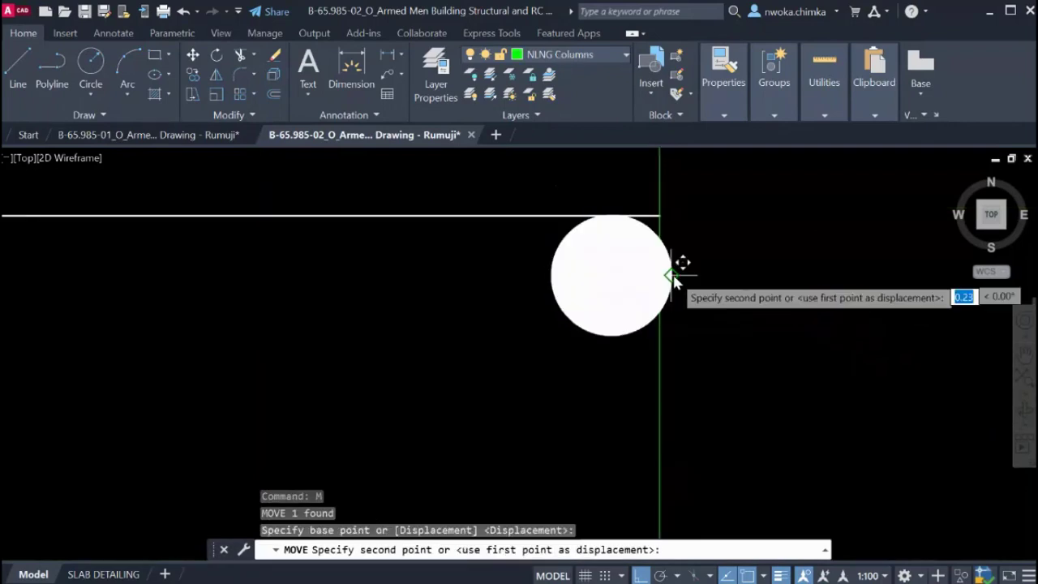
left_click(660, 276)
Erase all nine vertical construction lines crossing the section around the first beam.
scroll(665, 284, "down", 5)
scroll(666, 285, "down", 5)
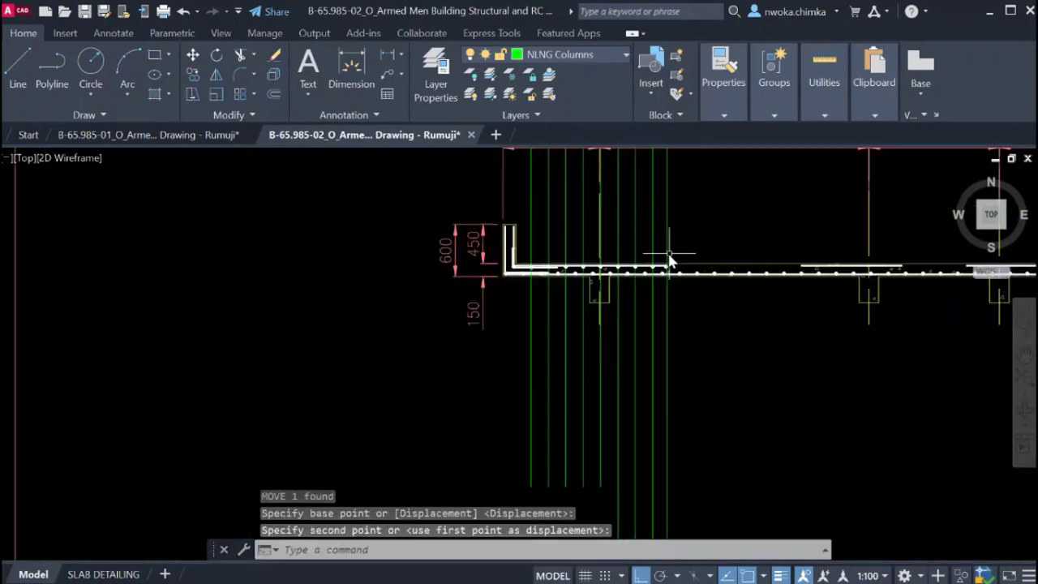
key("Escape")
left_click(492, 422)
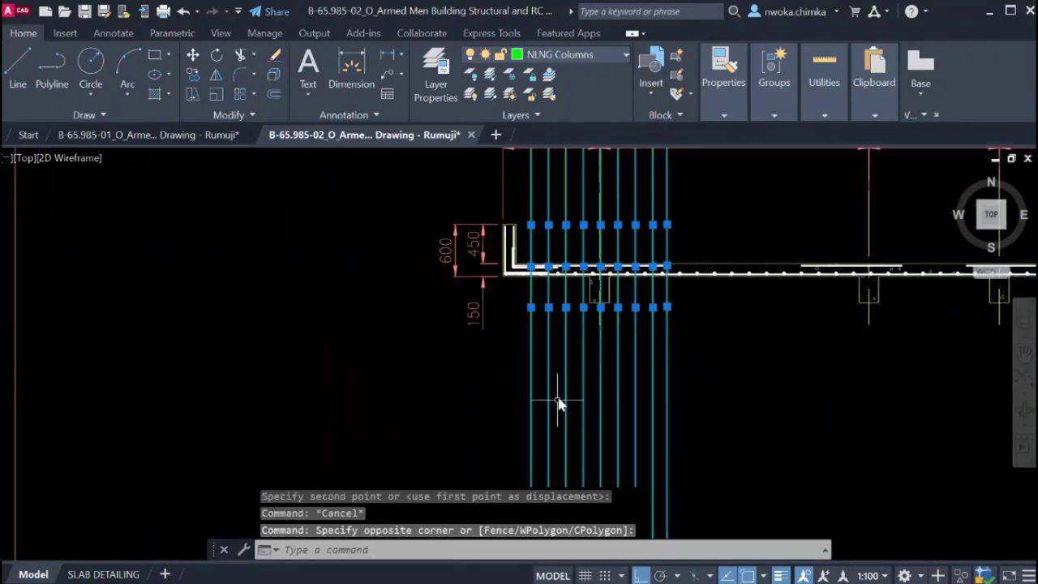
type("e")
key("Return")
scroll(597, 288, "up", 5)
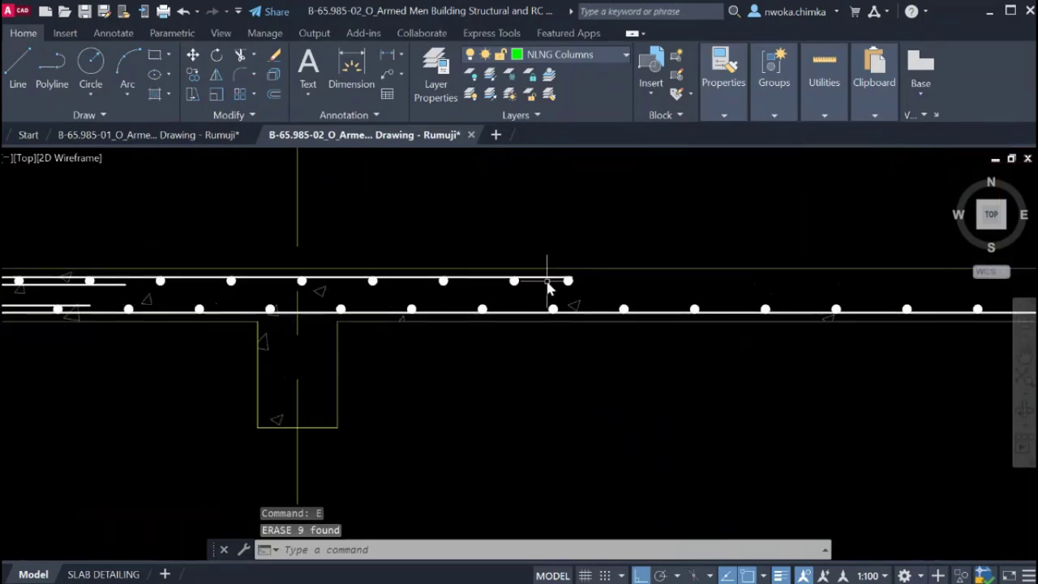
Draw a vertical construction line through the near end of the next top bar, over the second beam.
scroll(814, 316, "down", 2)
middle_click_drag(814, 315, 506, 294)
scroll(754, 293, "up", 4)
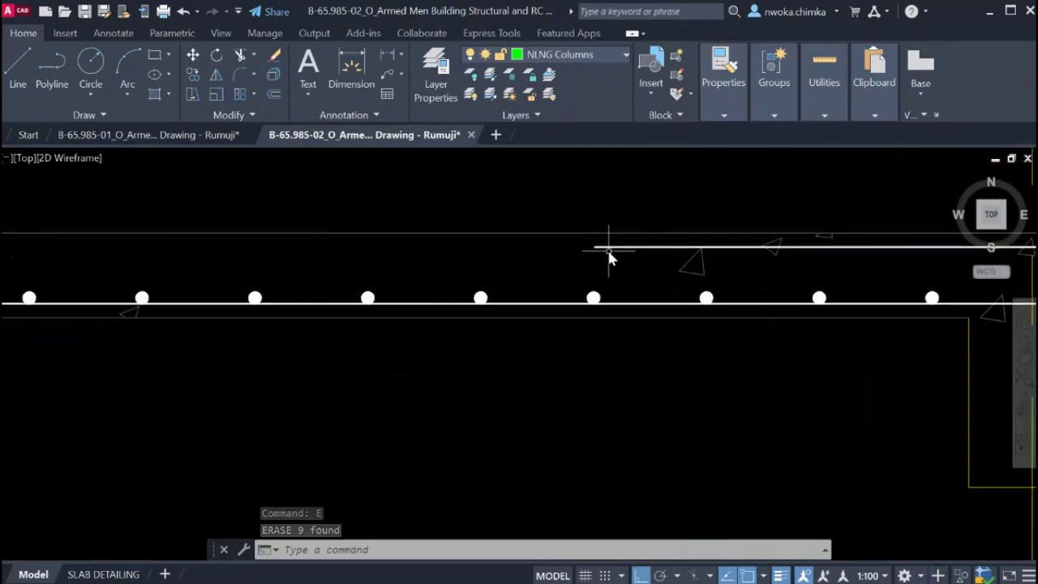
type("xl")
key("Return")
type("v")
key("Return")
scroll(602, 241, "up", 2)
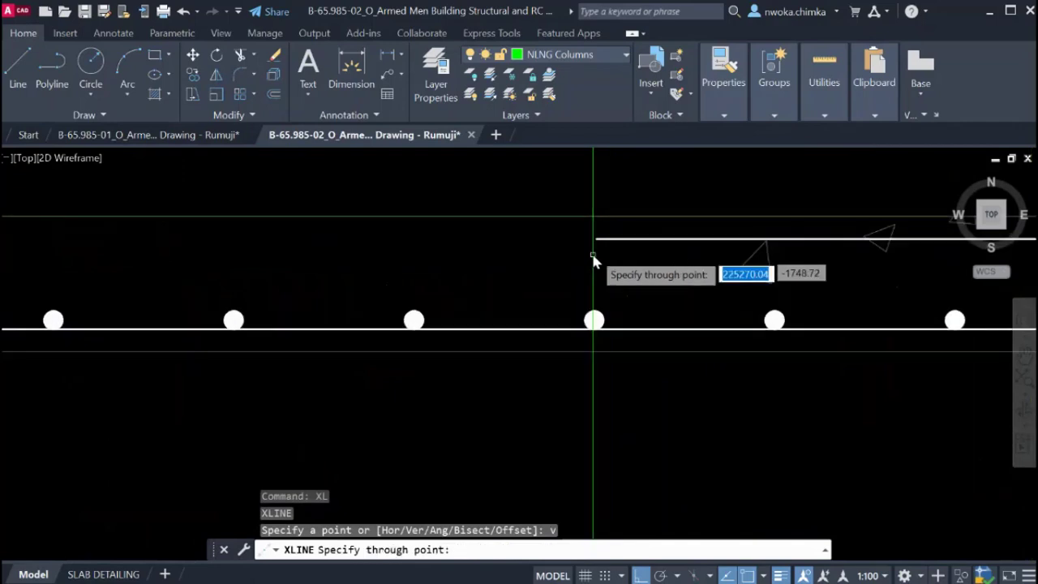
left_click(596, 239)
key("Escape")
Copy the bottom-layer dot nearest the construction line from its top quadrant up to the end of the second top bar.
left_click(558, 290)
left_click(654, 350)
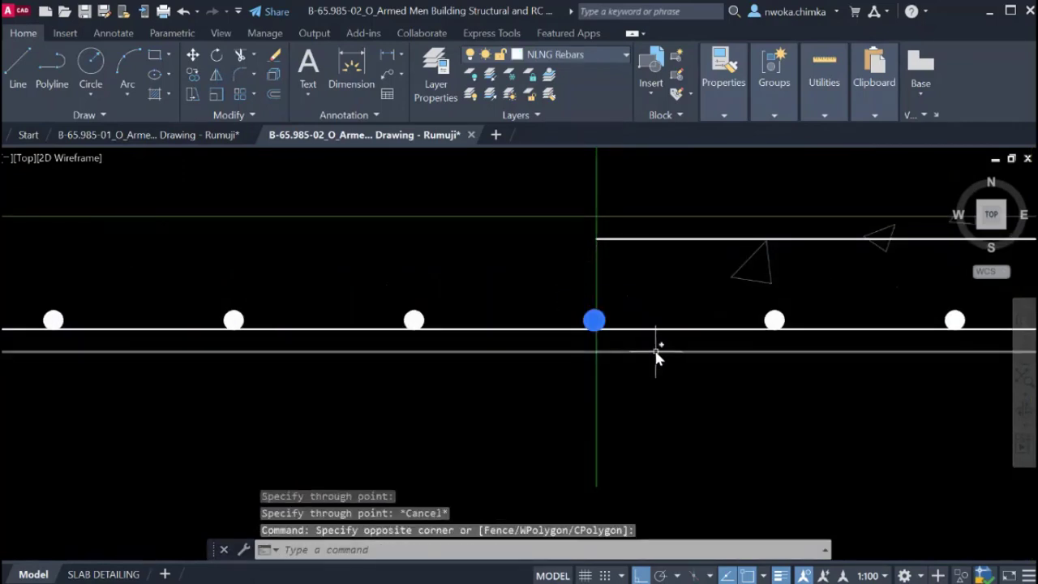
type("co")
key("Return")
scroll(608, 324, "up", 2)
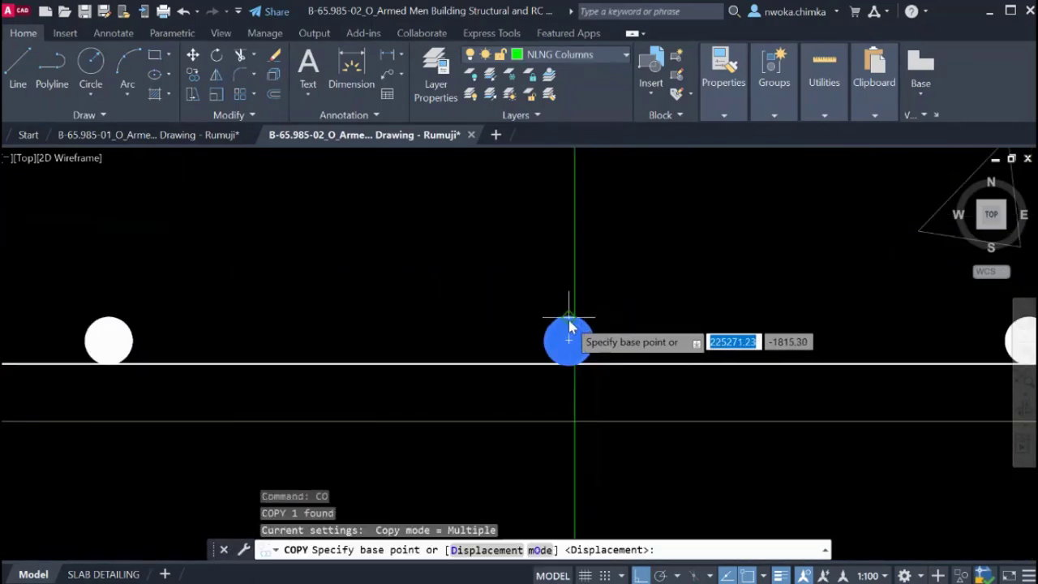
left_click(570, 321)
scroll(598, 361, "down", 3)
scroll(596, 276, "up", 5)
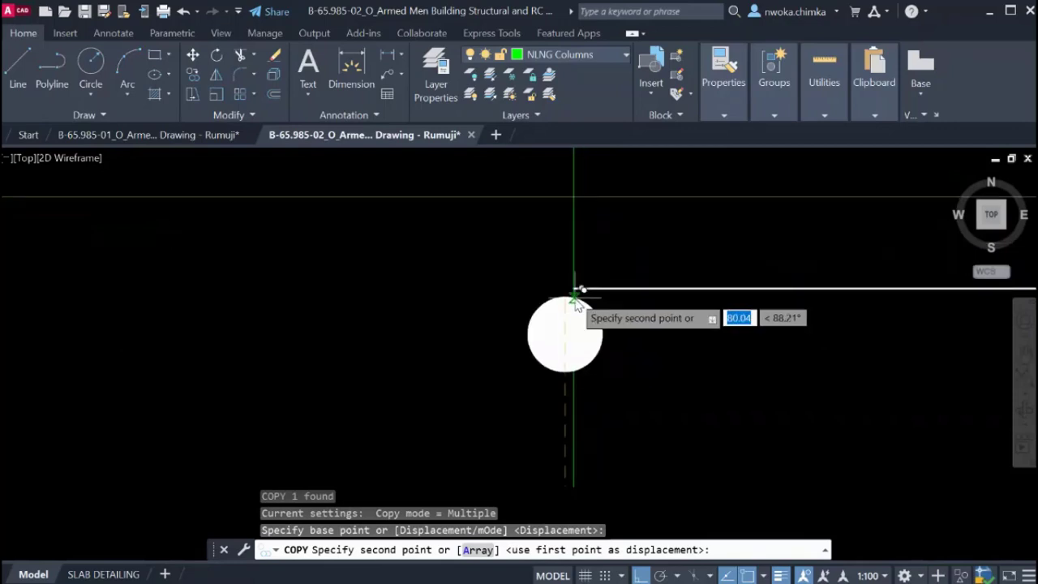
left_click(583, 302)
key("Escape")
Move the new dot 10 mm inward so that its outer quadrant aligns with the second top bar's end.
left_click(503, 272)
left_click(660, 369)
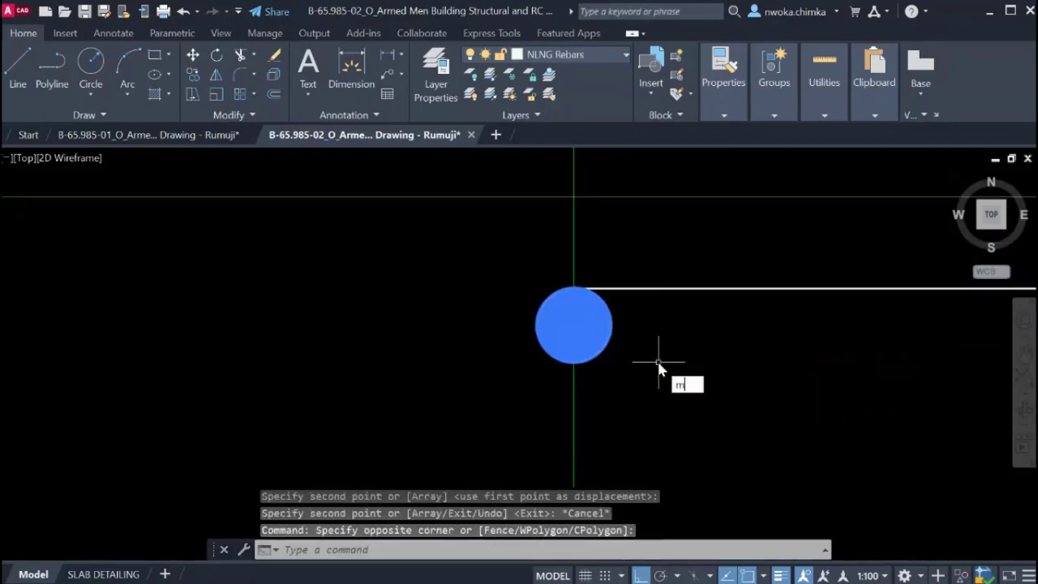
key("Return")
left_click(536, 326)
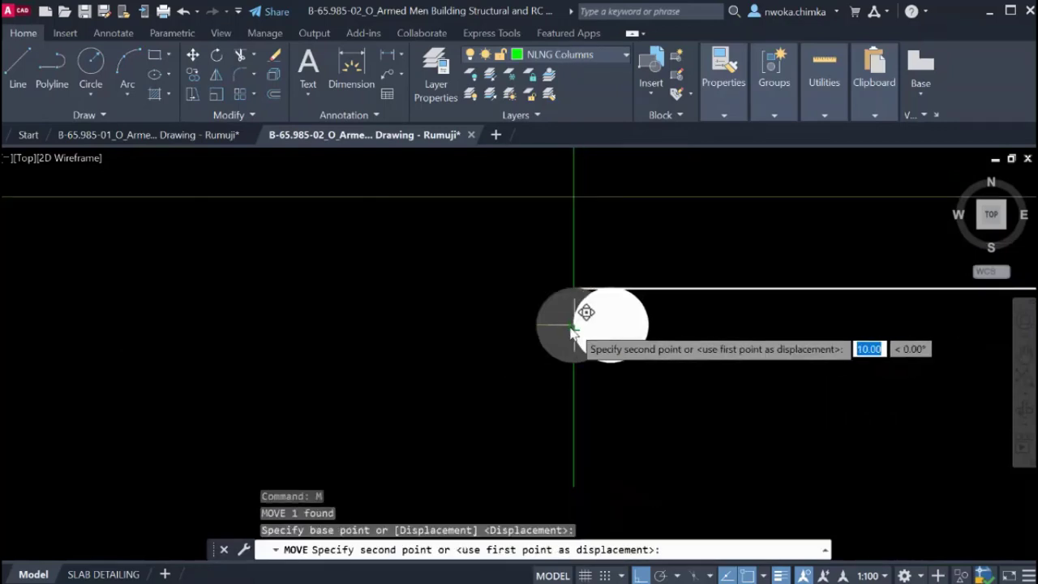
left_click(574, 329)
Erase the vertical construction line at the second top bar's end.
left_click(575, 263)
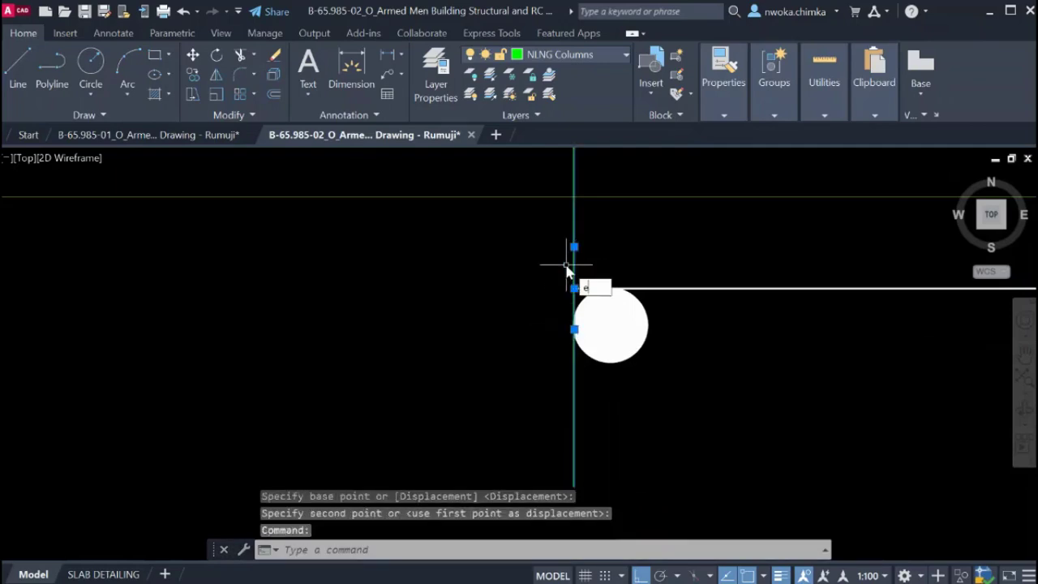
type("e")
key("Return")
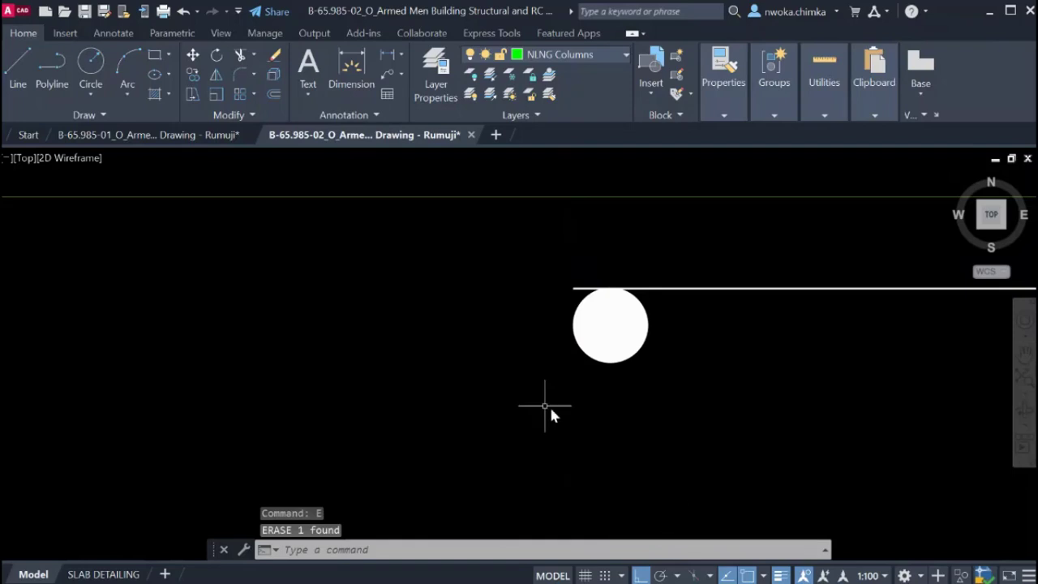
Check the new end dot in Section A and examine the slab reinforcement plan for the corresponding top bars.
scroll(545, 405, "down", 4)
scroll(686, 536, "up", 2)
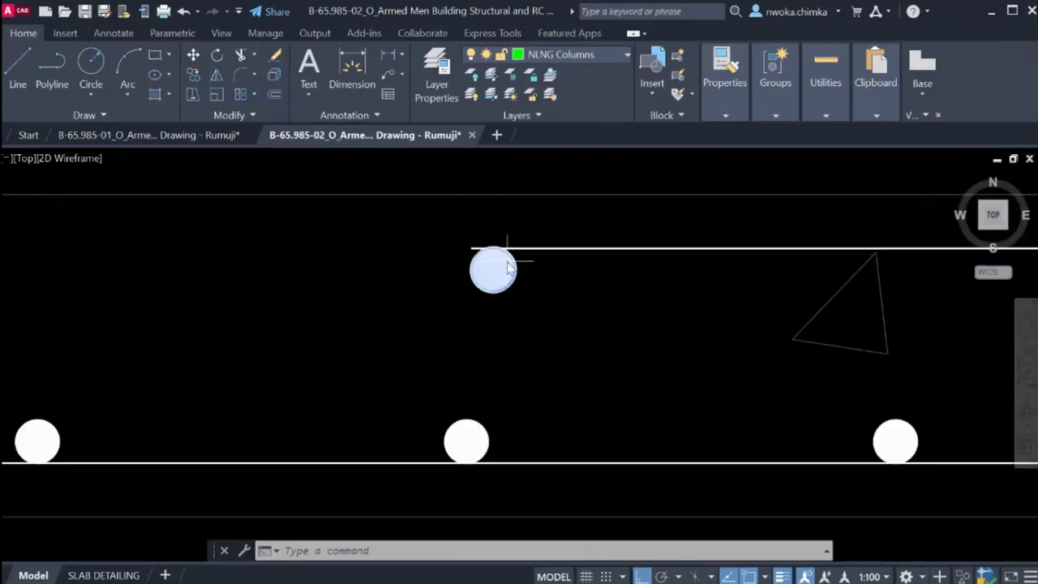
scroll(484, 262, "up", 2)
scroll(498, 258, "down", 2)
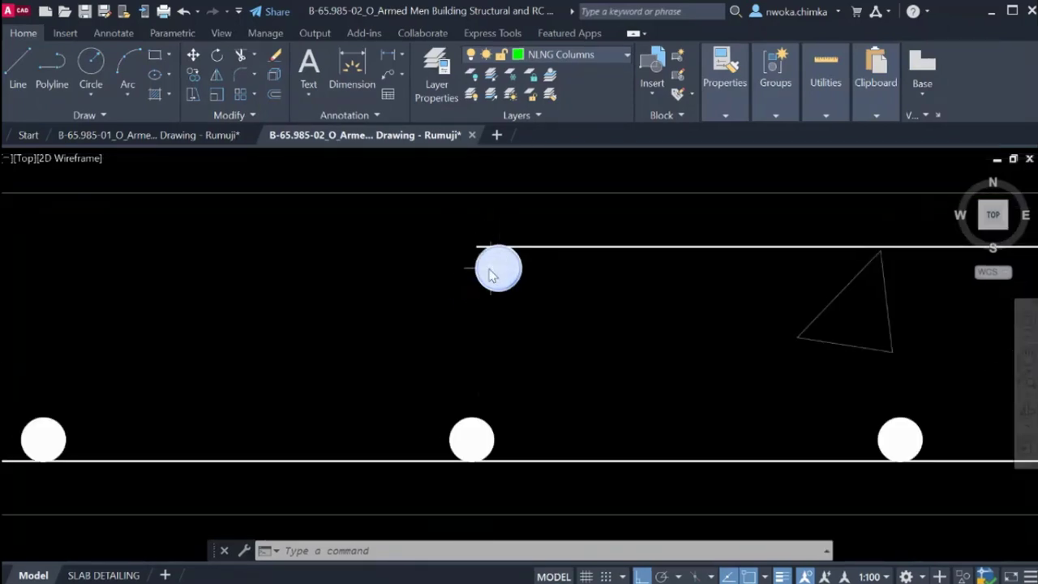
scroll(495, 270, "down", 2)
scroll(528, 267, "down", 6)
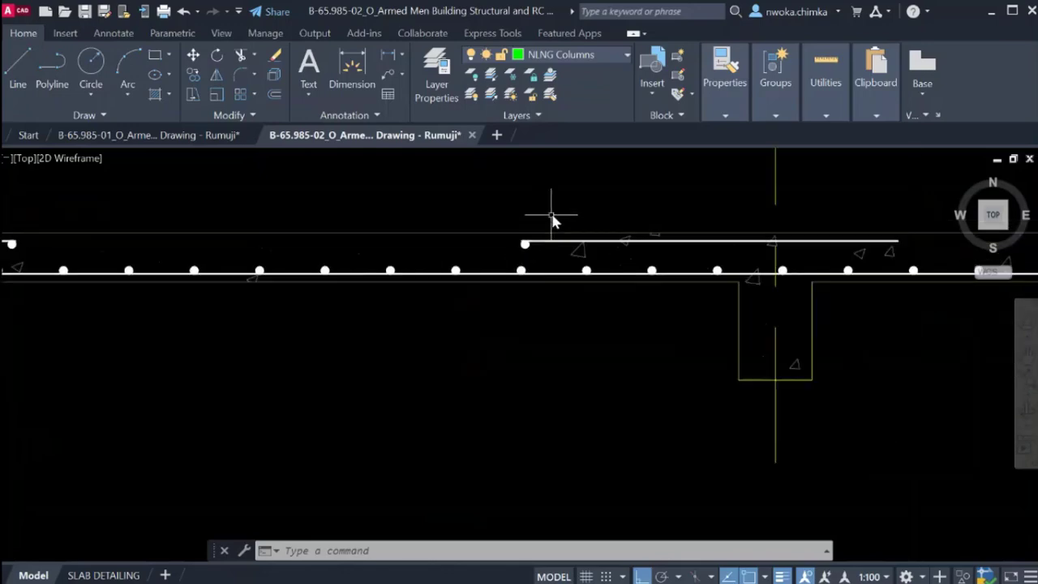
scroll(570, 230, "down", 2)
middle_click_drag(575, 244, 557, 185)
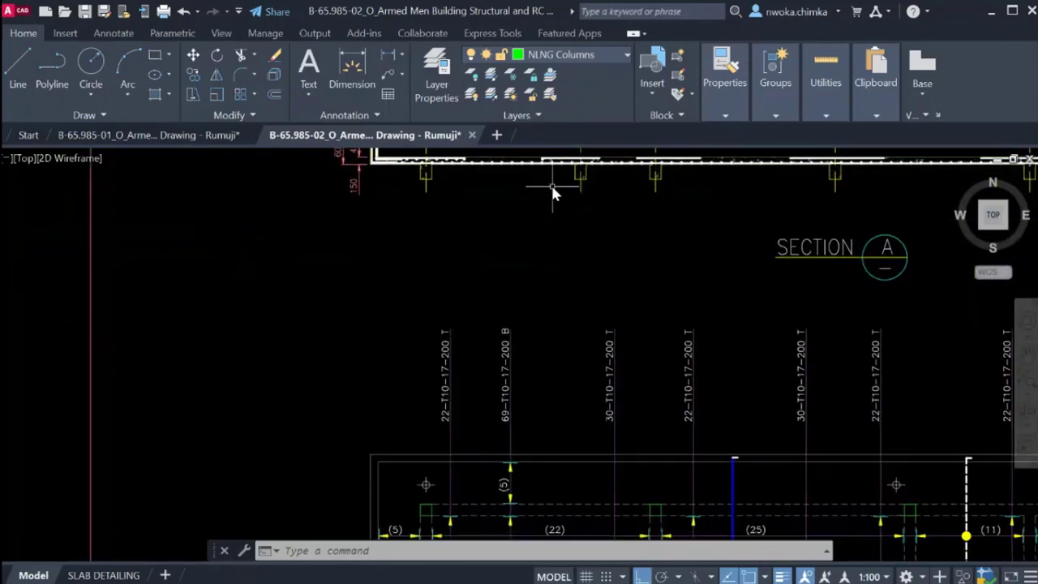
scroll(556, 185, "down", 2)
scroll(584, 355, "up", 3)
middle_click_drag(565, 320, 560, 264)
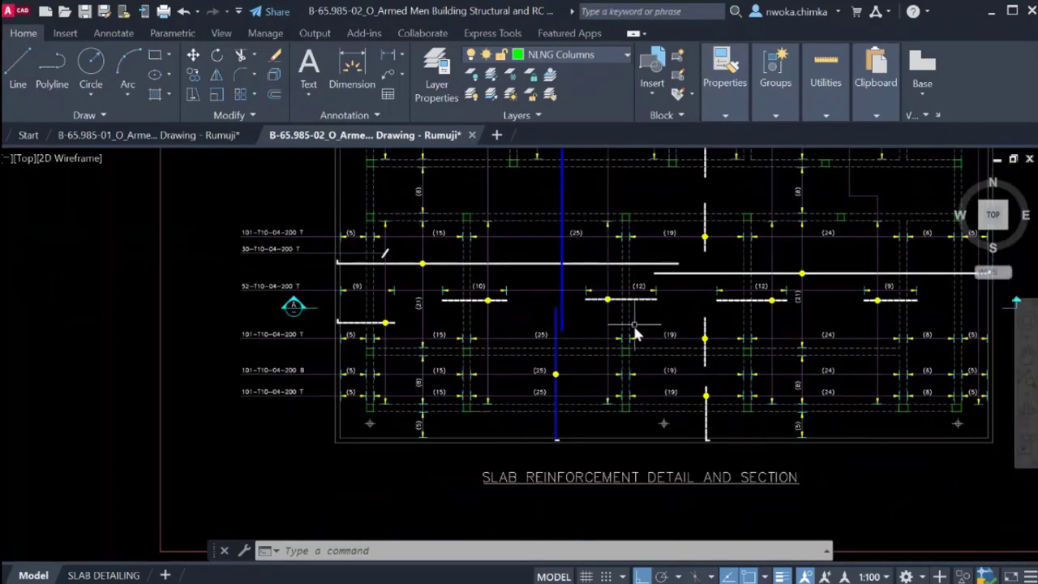
Colour the short dashed vertical top bar just below the section cut, in the (19) bay of the plan, red.
scroll(635, 328, "up", 5)
left_click(667, 312)
left_click(637, 313)
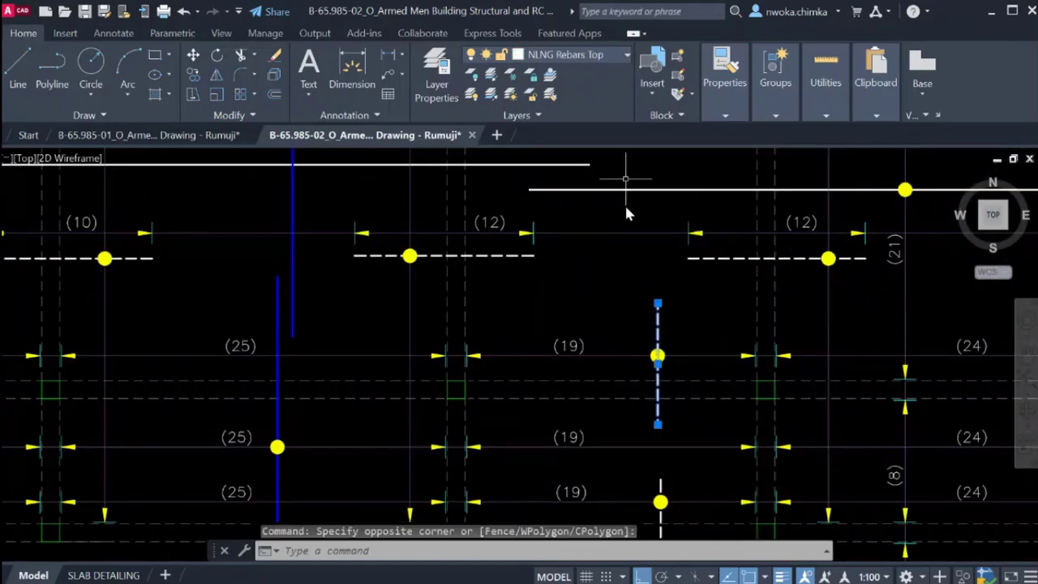
left_click(722, 114)
left_click(772, 135)
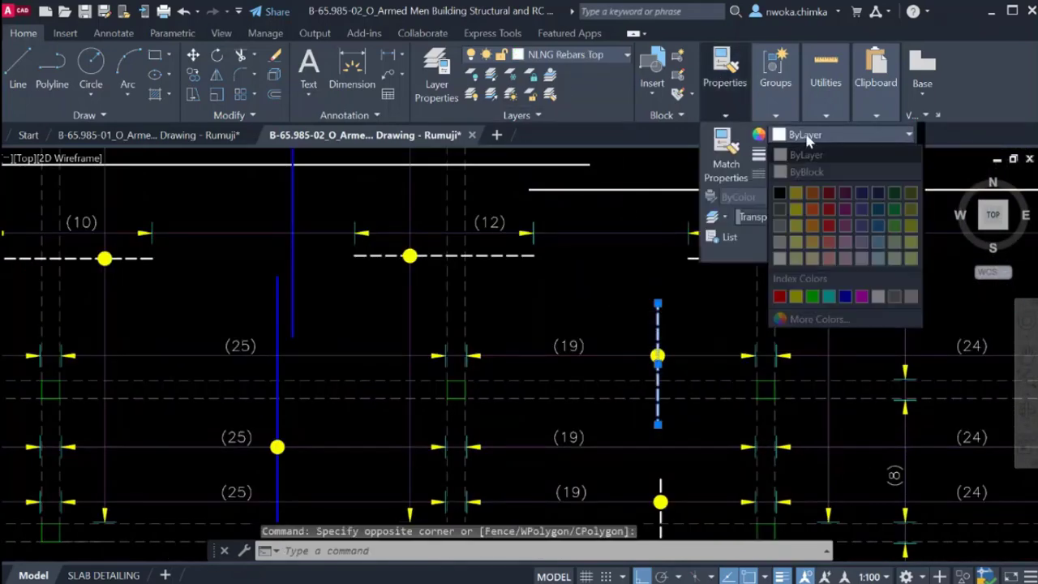
left_click(829, 225)
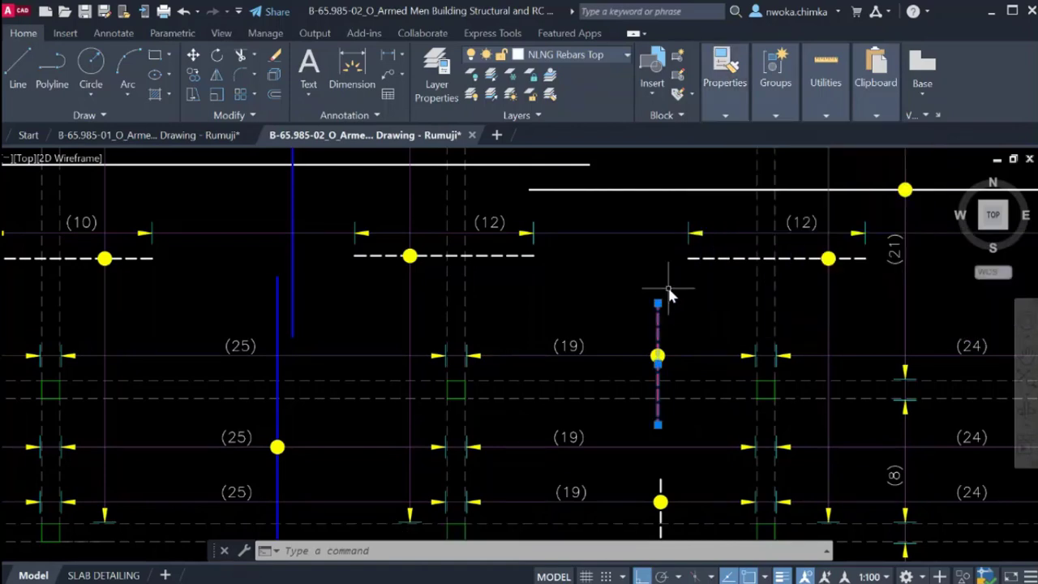
key("Escape")
scroll(666, 320, "up", 2)
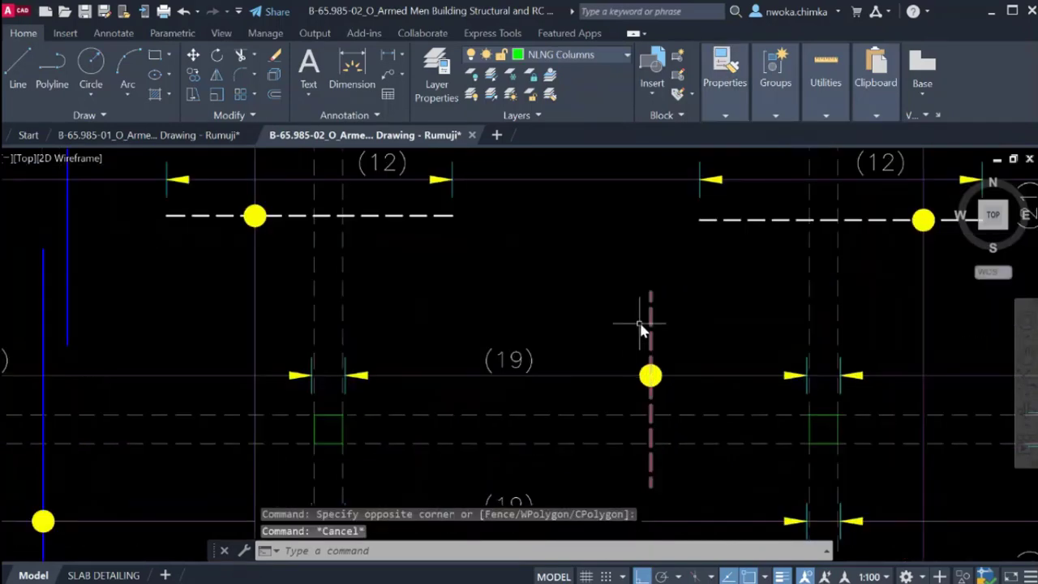
scroll(645, 333, "down", 2)
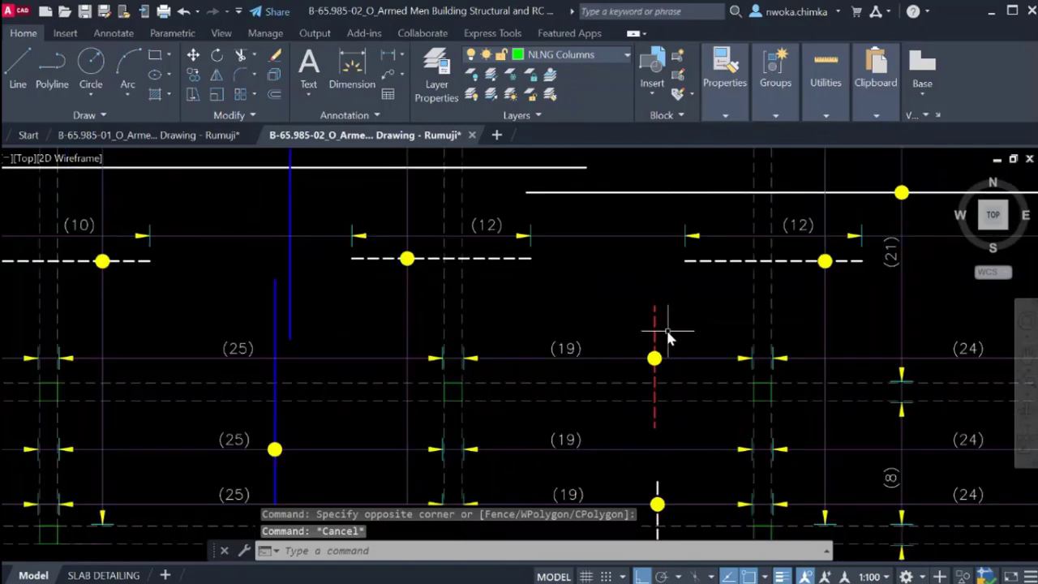
Examine Section A, its cut marker and the plan bars along the cut around the red bar.
scroll(661, 325, "down", 6)
middle_click_drag(656, 231, 599, 383)
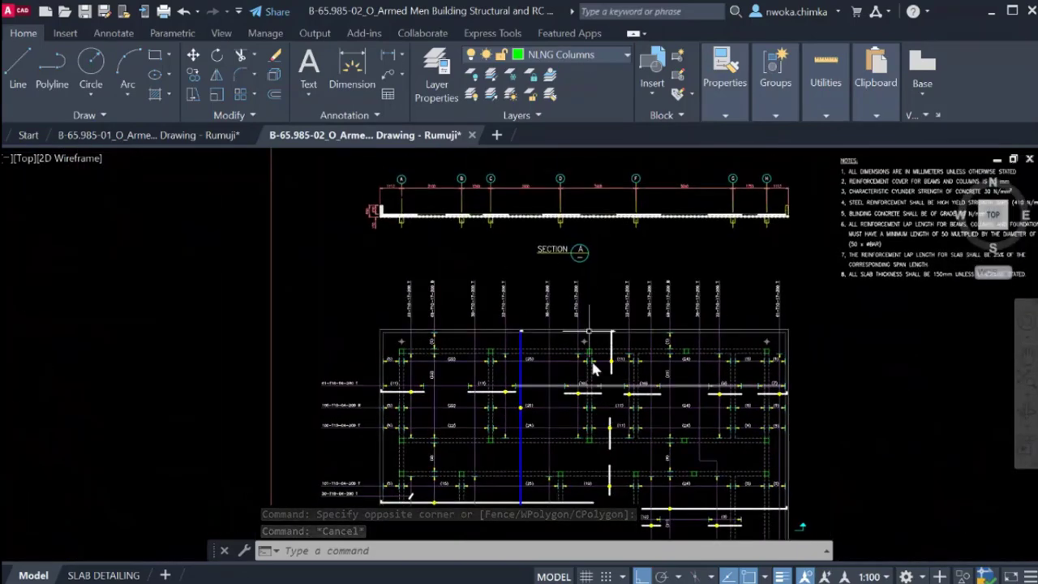
middle_click_drag(491, 202, 450, 258)
scroll(442, 258, "up", 4)
scroll(471, 235, "down", 6)
scroll(381, 356, "up", 6)
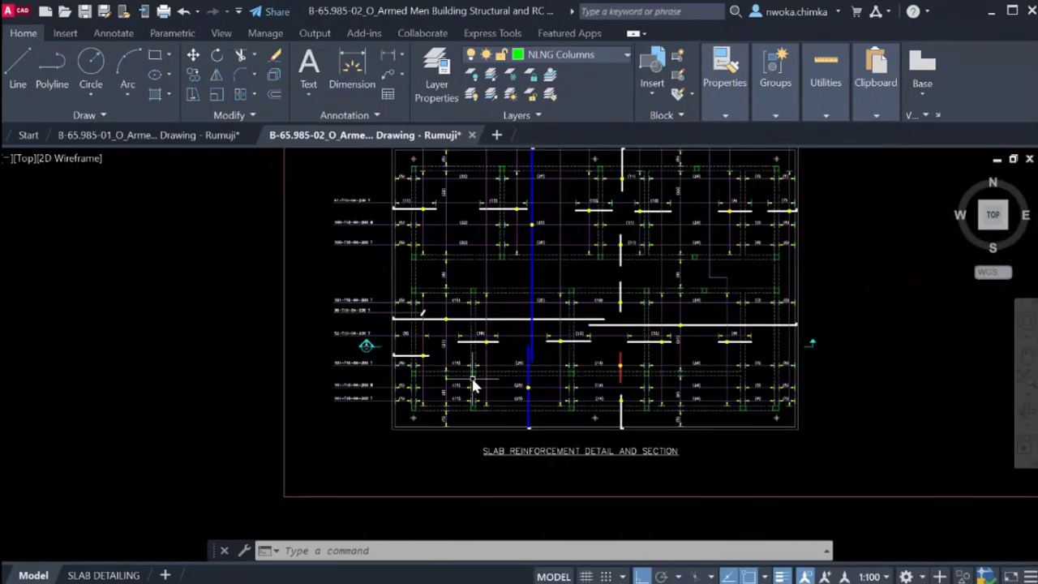
left_click(378, 349)
left_click(340, 334)
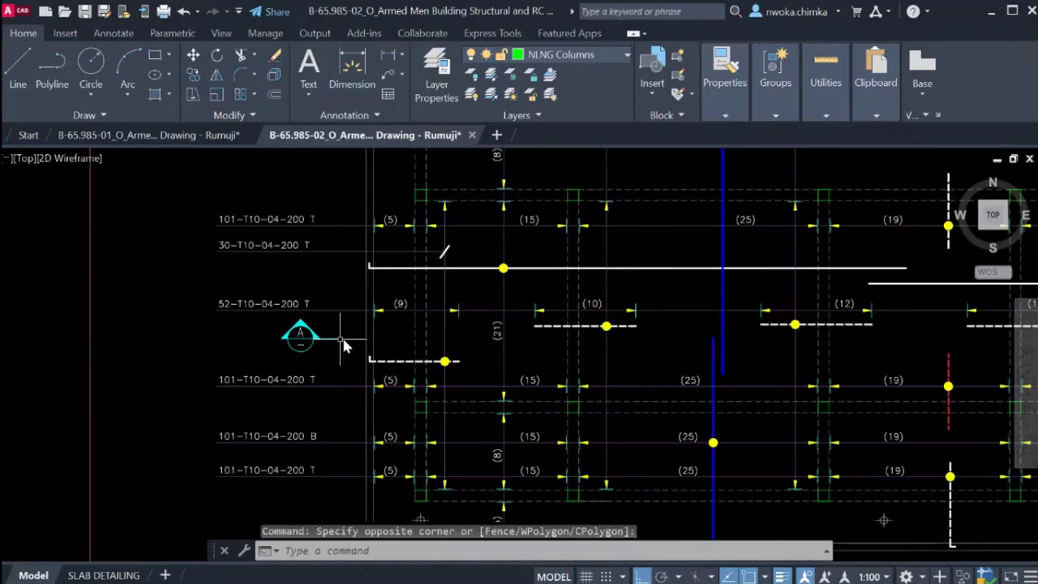
scroll(324, 347, "down", 2)
middle_click_drag(704, 357, 501, 328)
scroll(501, 328, "up", 2)
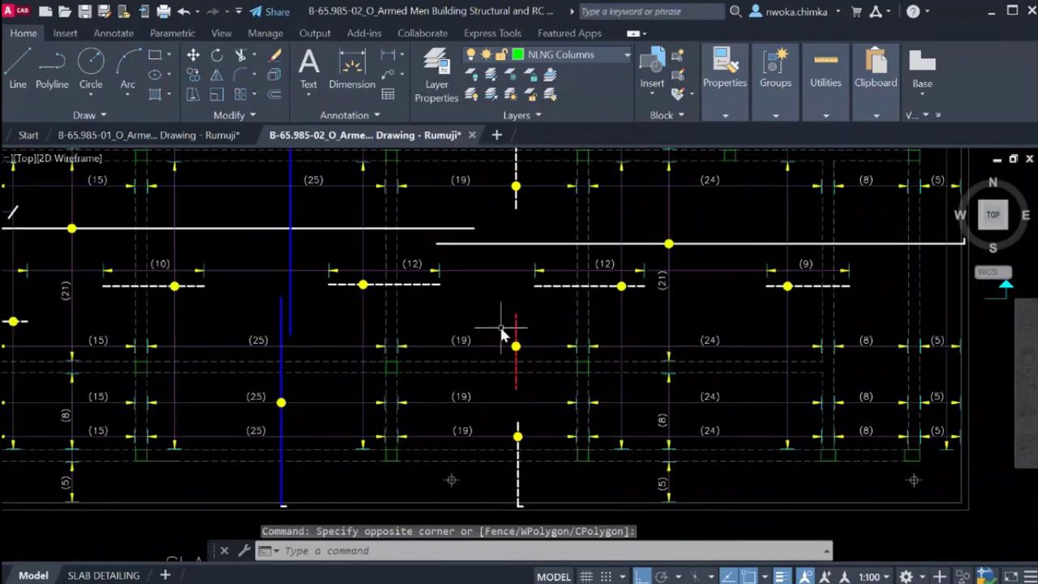
scroll(516, 324, "down", 5)
scroll(526, 329, "up", 5)
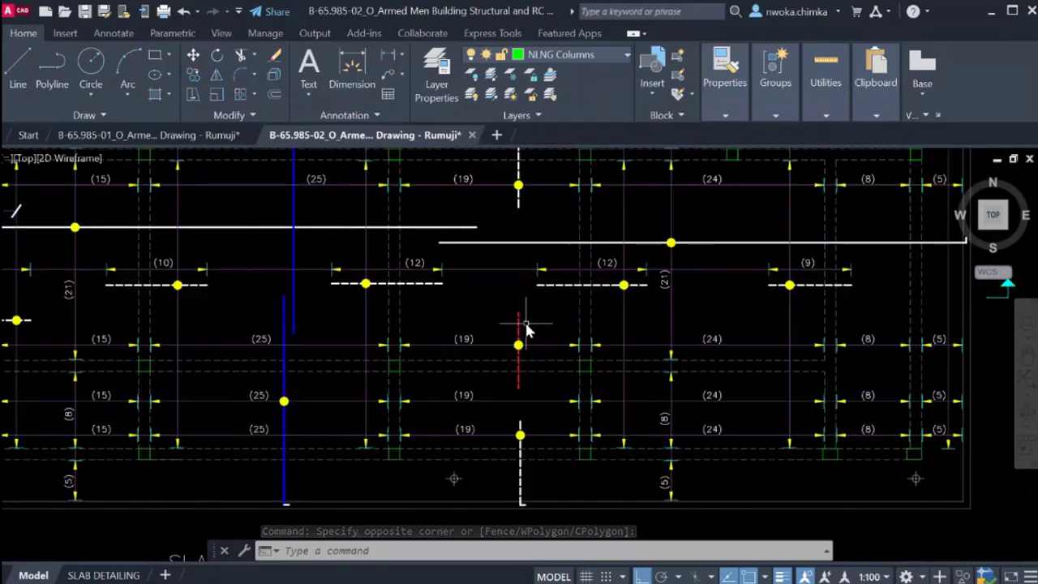
scroll(520, 320, "up", 2)
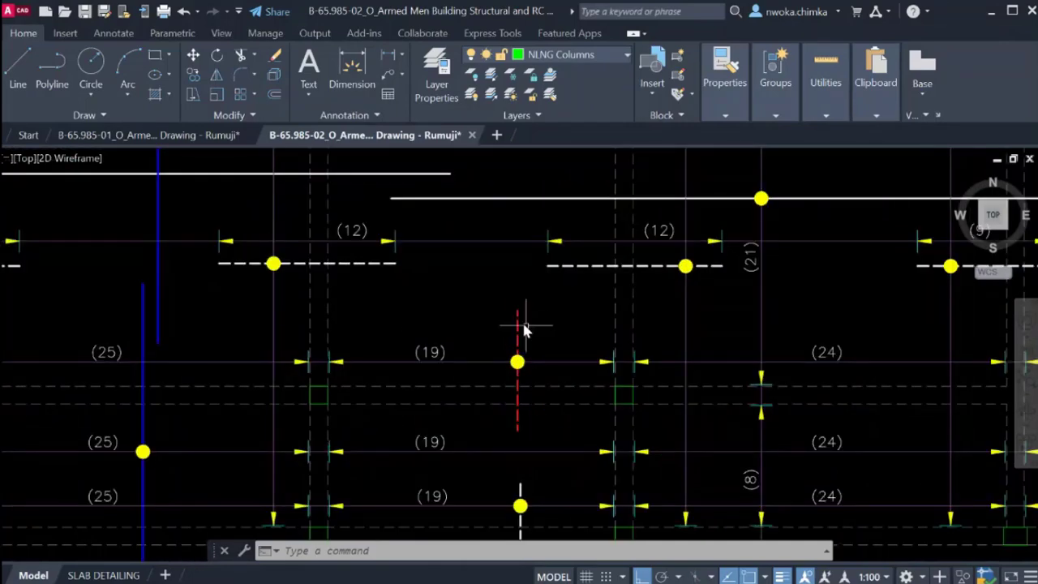
Examine the dot beneath the starting end of the top bar at grid B in Section A.
scroll(526, 329, "down", 7)
scroll(570, 348, "up", 3)
scroll(455, 445, "up", 4)
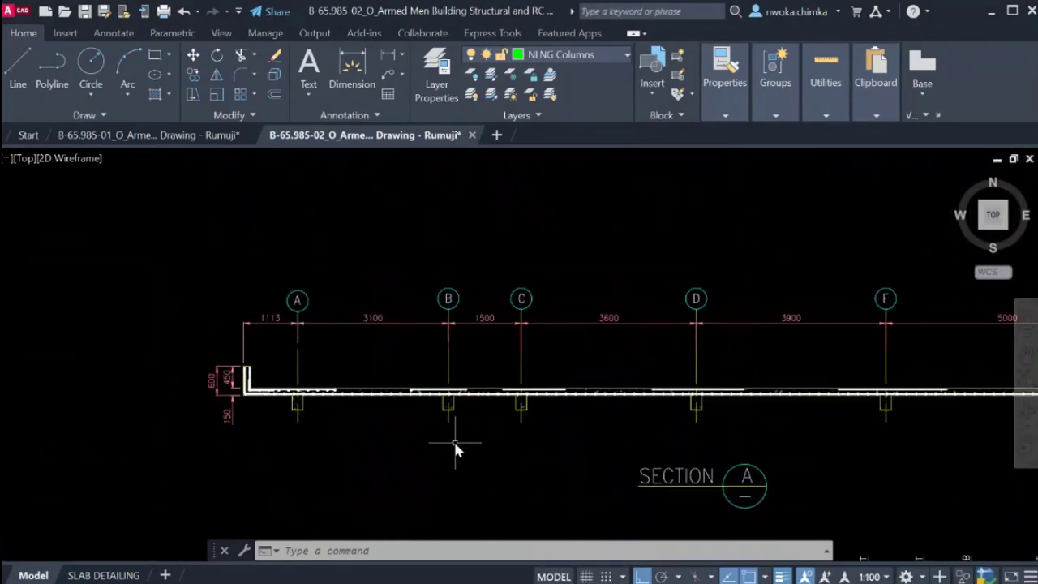
scroll(455, 444, "up", 8)
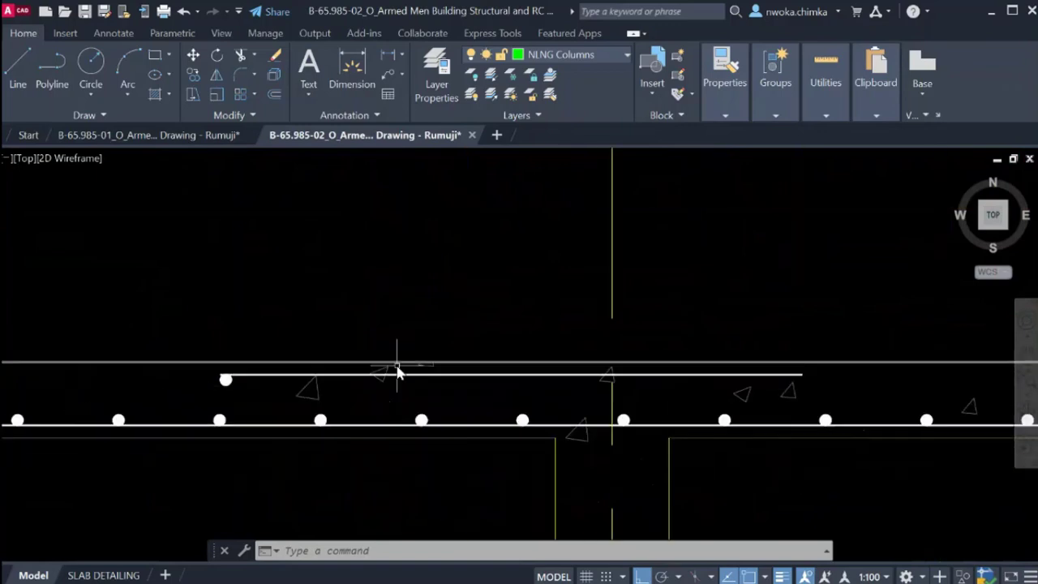
middle_click_drag(398, 371, 578, 312)
scroll(618, 278, "up", 4)
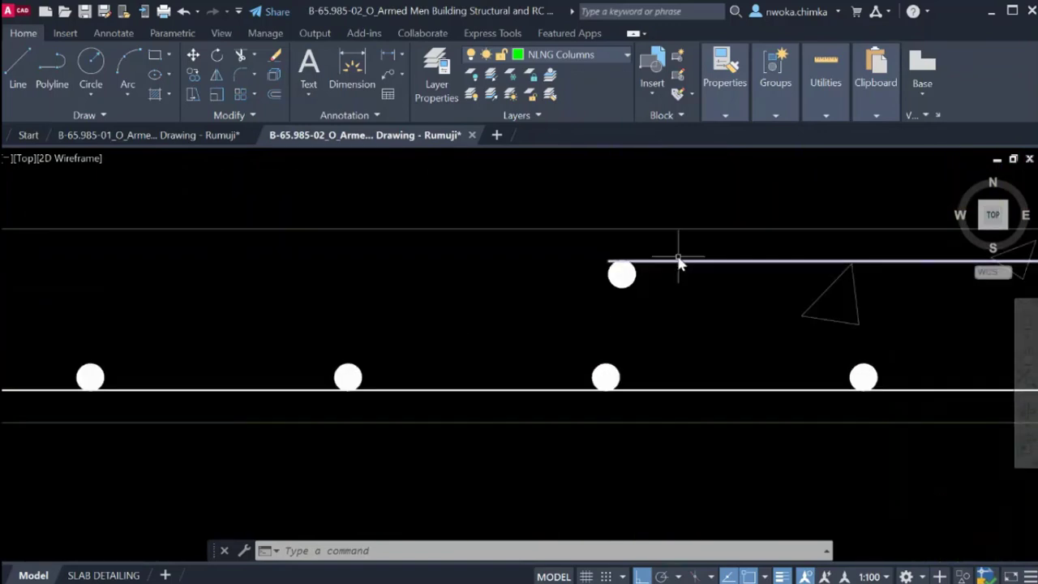
left_click(636, 264)
left_click(605, 281)
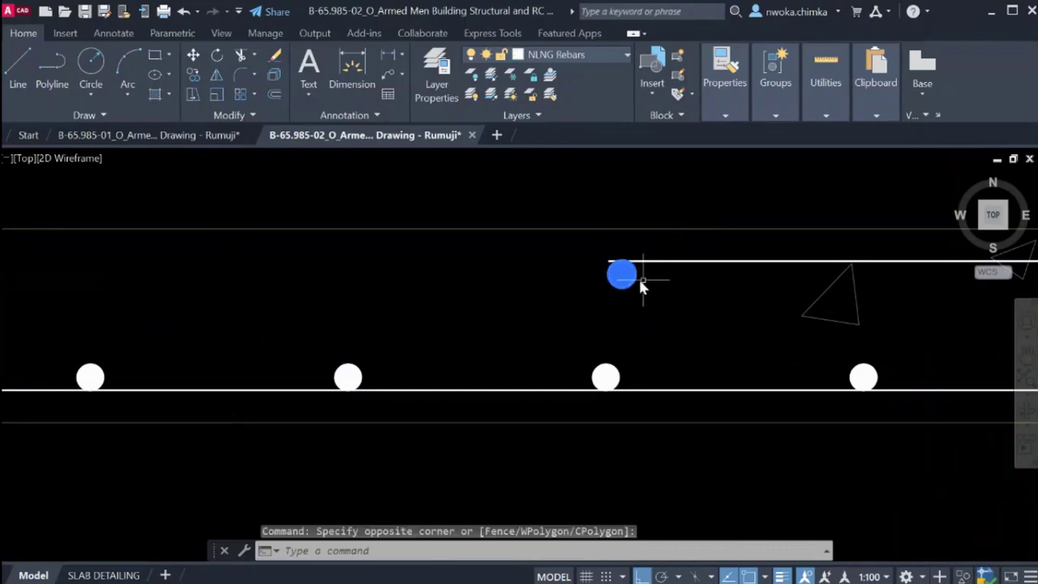
scroll(694, 264, "up", 2)
key("Escape")
Check the extent of the grid B top bar in Section A against its end dot and the bottom-layer bars.
left_click(695, 253)
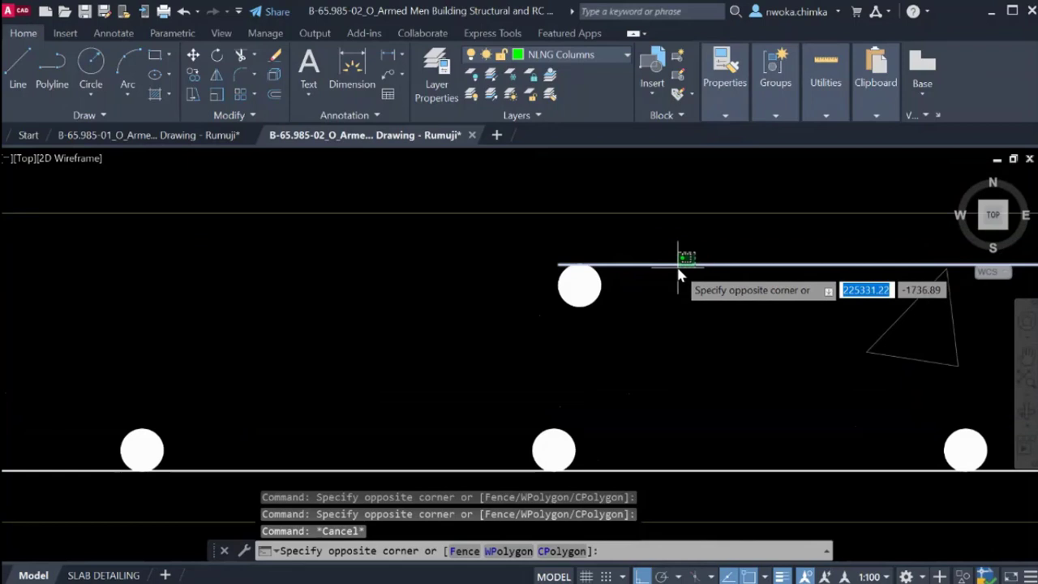
left_click(679, 273)
scroll(568, 225, "down", 10)
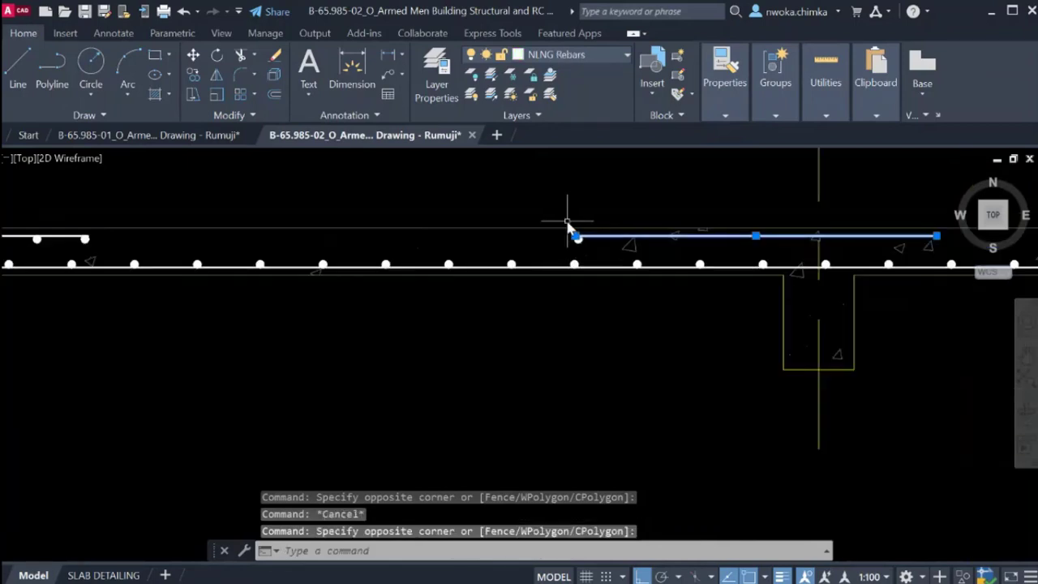
key("Escape")
scroll(580, 244, "up", 8)
scroll(582, 241, "up", 1)
scroll(565, 208, "down", 11)
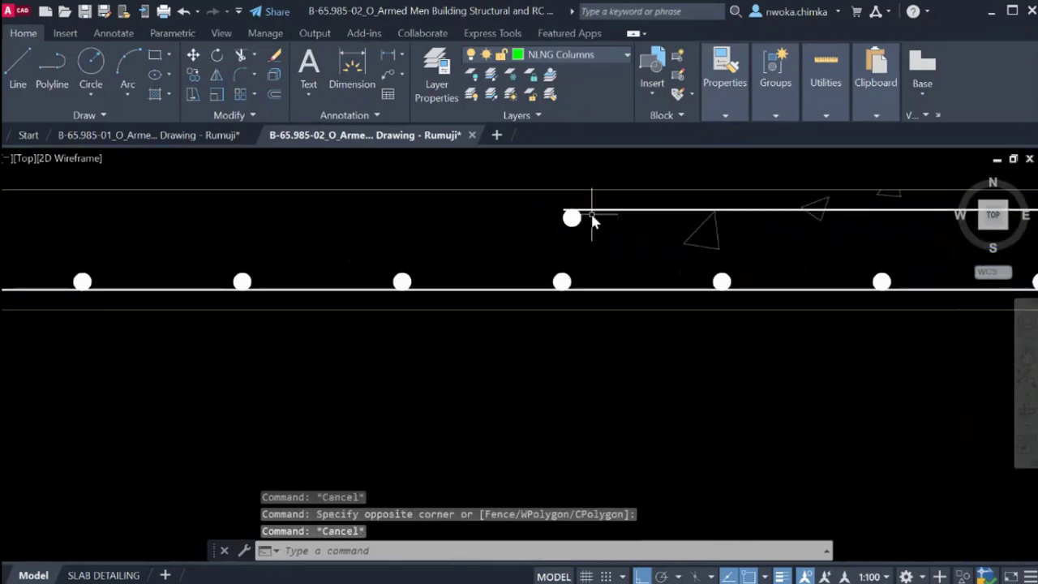
Examine the slab plan's reinforcement near section mark A, including the 101-T10-04-200 T bar range just below the mark.
scroll(598, 249, "down", 2)
middle_click_drag(599, 249, 648, 207)
scroll(648, 206, "down", 4)
scroll(591, 418, "down", 2)
middle_click_drag(592, 422, 576, 199)
scroll(671, 321, "up", 4)
left_click(712, 420)
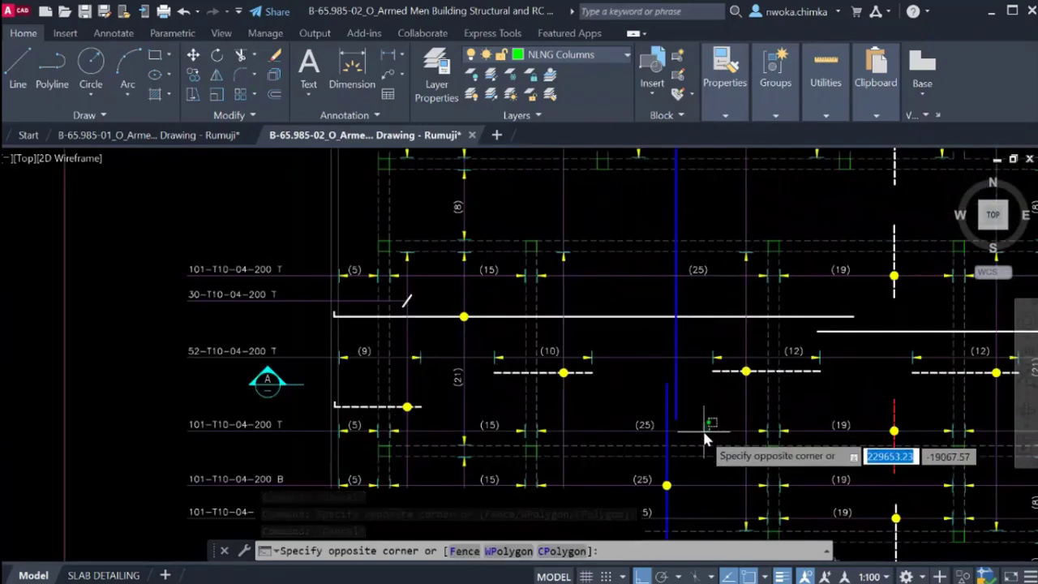
left_click(703, 432)
scroll(267, 418, "up", 4)
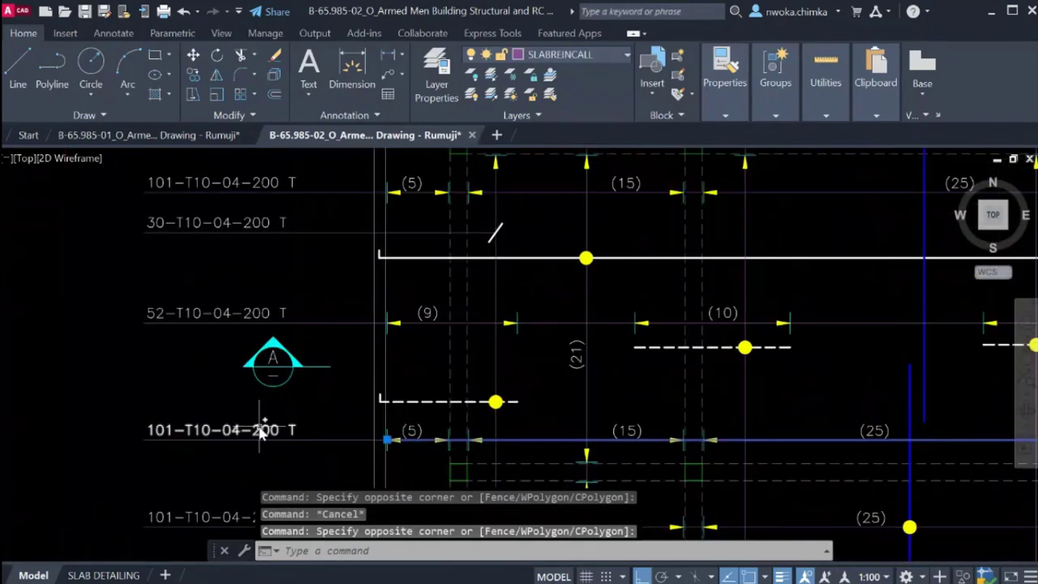
scroll(375, 427, "down", 6)
key("Escape")
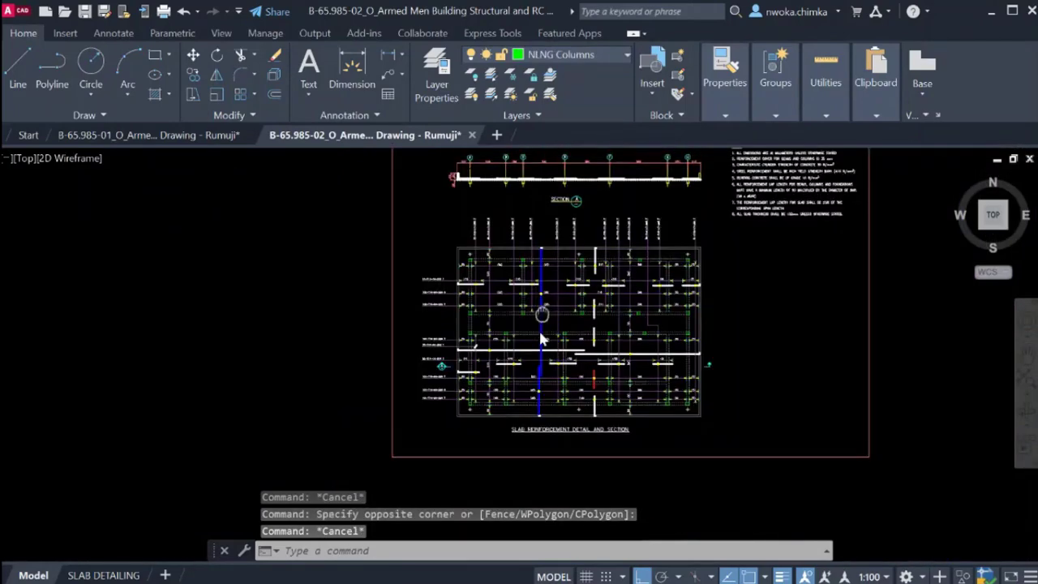
Draw a vertical construction line through the centre of the rebar dot under the top bar near grid B in section A.
scroll(503, 305, "up", 5)
scroll(542, 324, "up", 5)
scroll(399, 352, "down", 4)
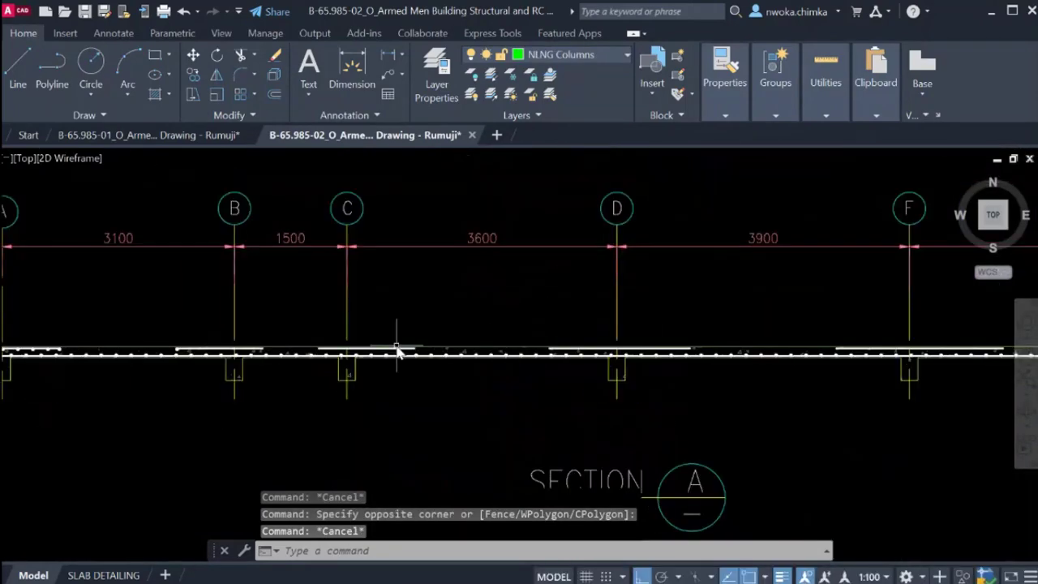
scroll(356, 356, "up", 4)
scroll(379, 339, "up", 5)
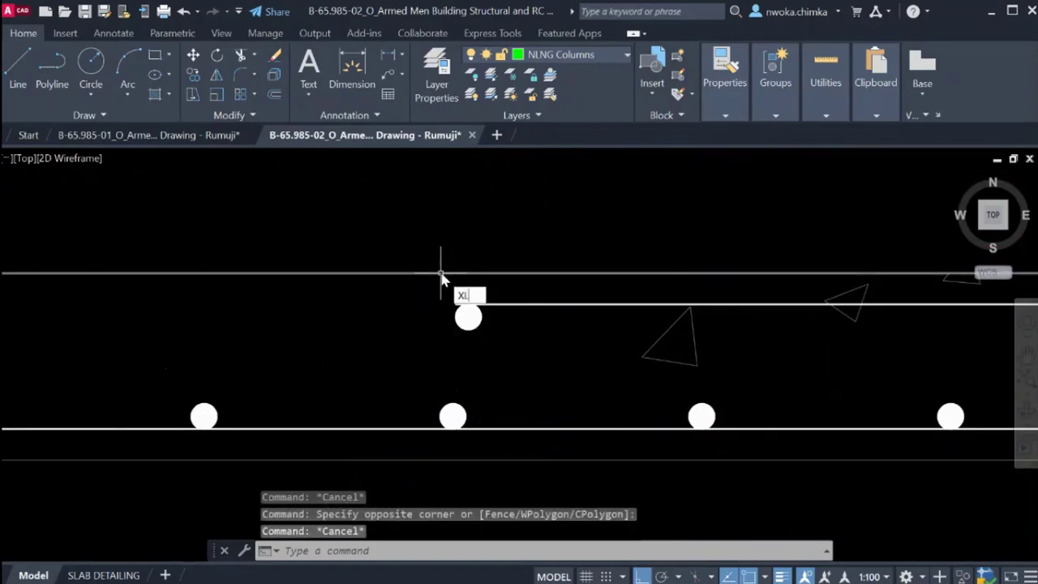
type("XL")
key("Return")
type("v")
key("Return")
scroll(469, 320, "up", 2)
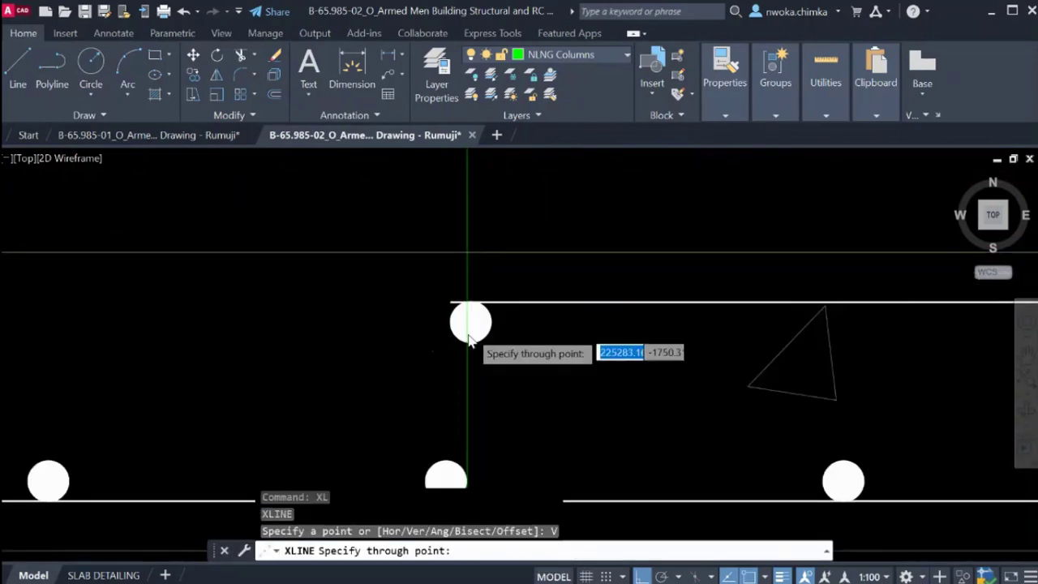
left_click(471, 323)
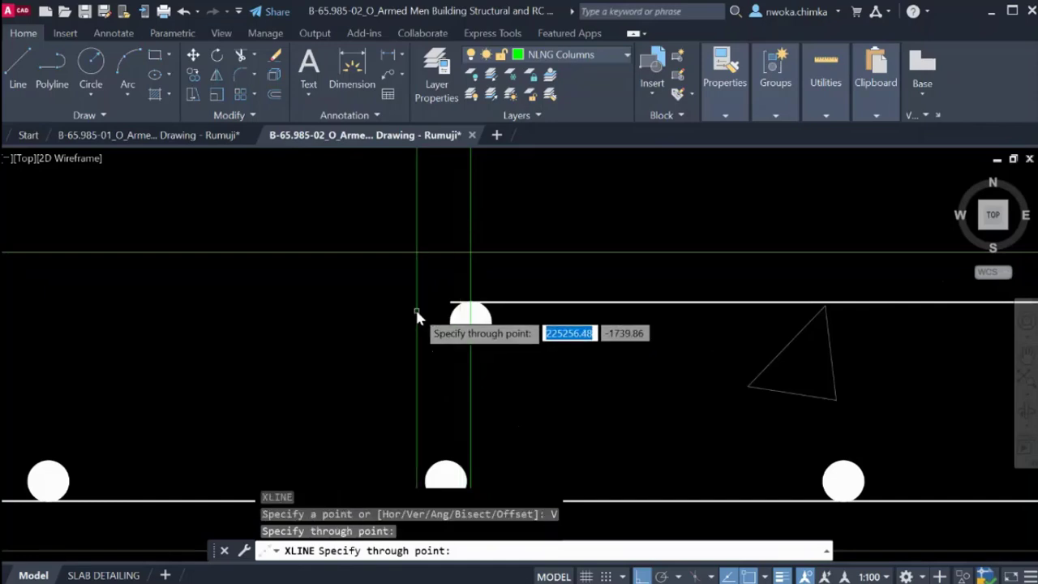
key("Escape")
Offset the vertical construction line successively by 200 along the top bar at grid B, making five more lines.
type("o")
key("Return")
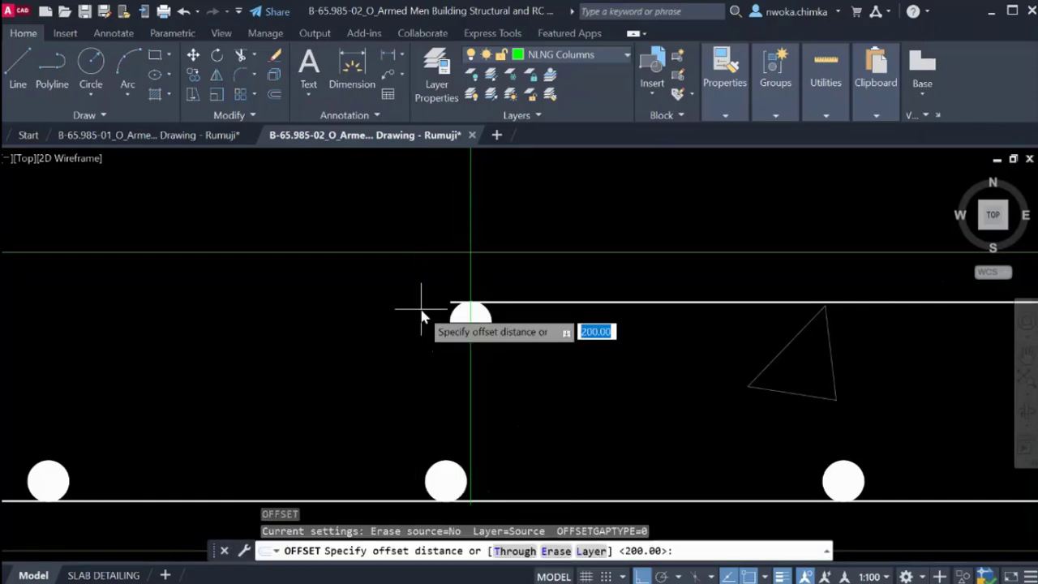
key("Return")
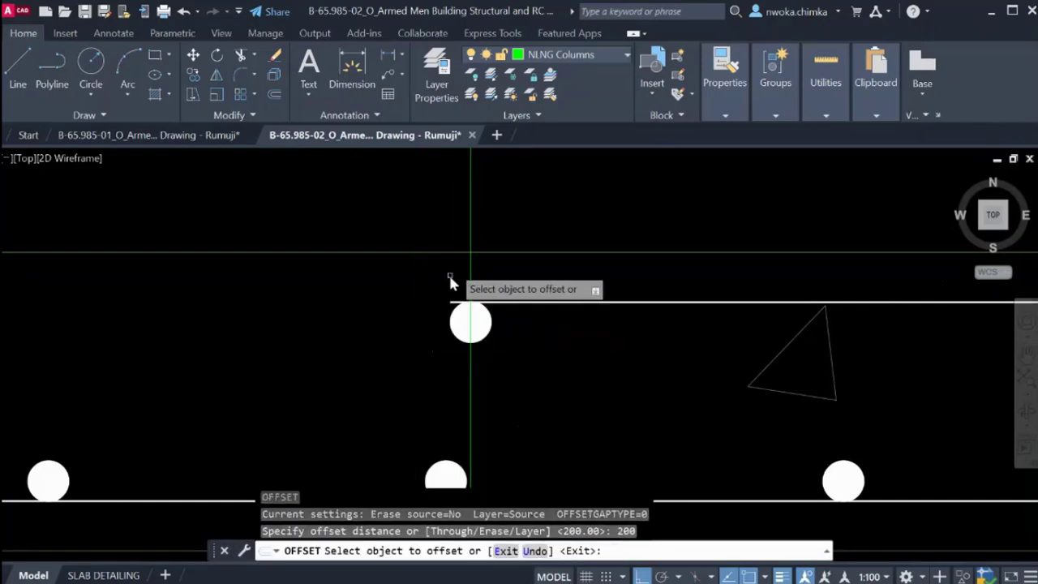
left_click(468, 229)
left_click(534, 239)
scroll(417, 264, "down", 4)
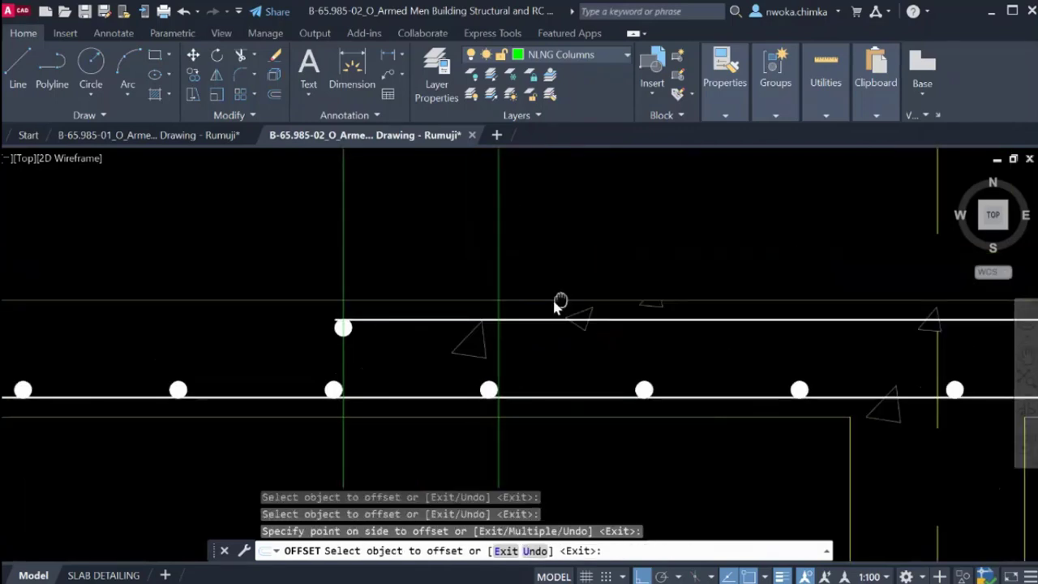
left_click(454, 263)
left_click(577, 267)
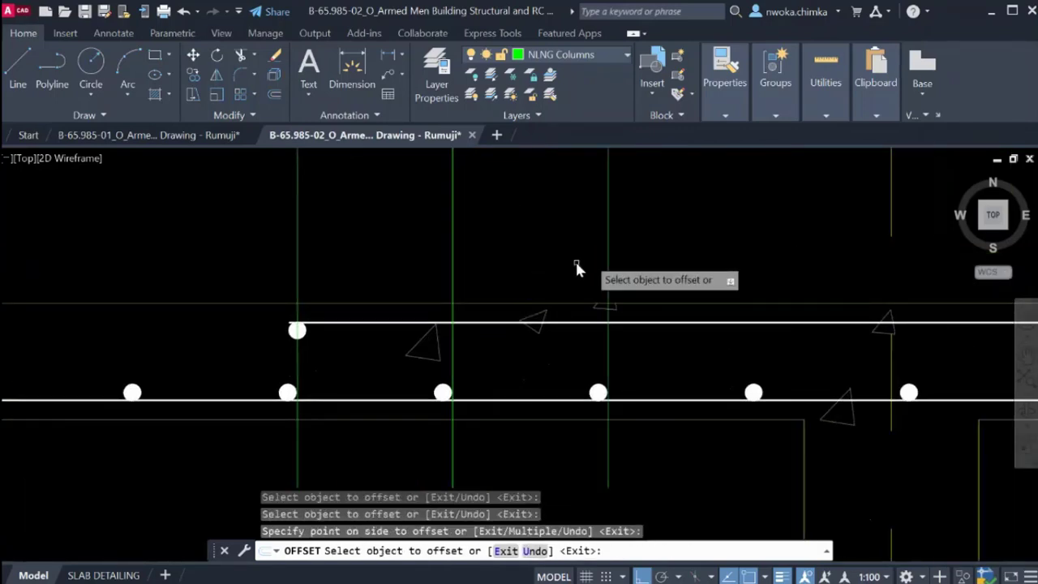
left_click(608, 253)
left_click(726, 251)
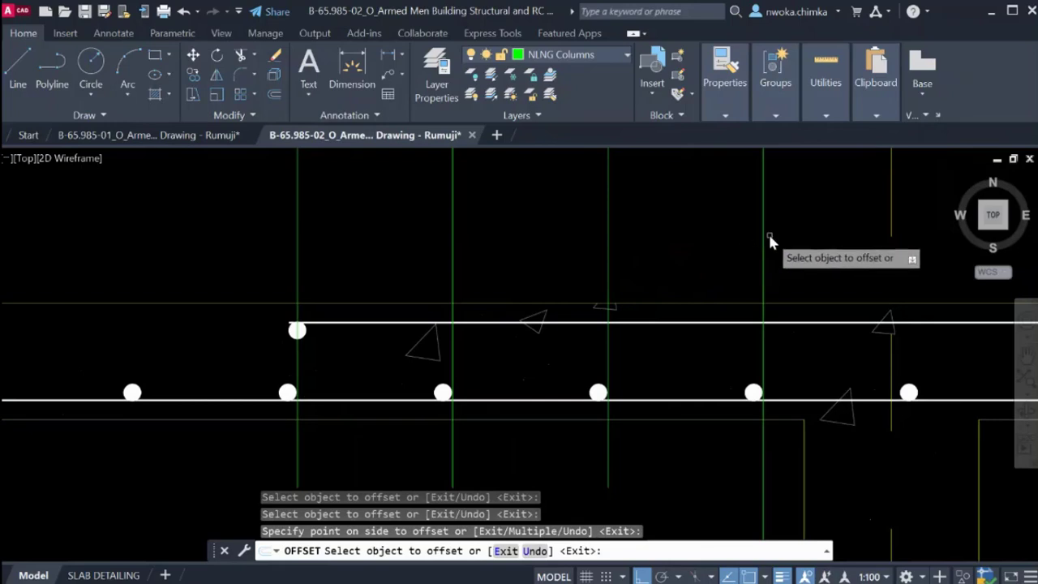
left_click(763, 238)
left_click(896, 265)
middle_click_drag(814, 272, 354, 283)
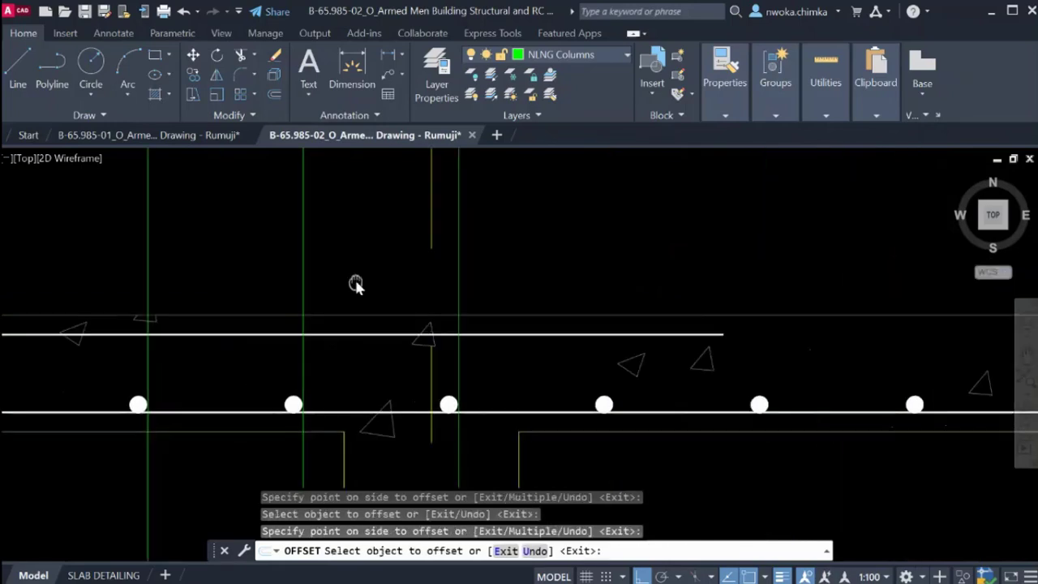
left_click(459, 258)
left_click(572, 252)
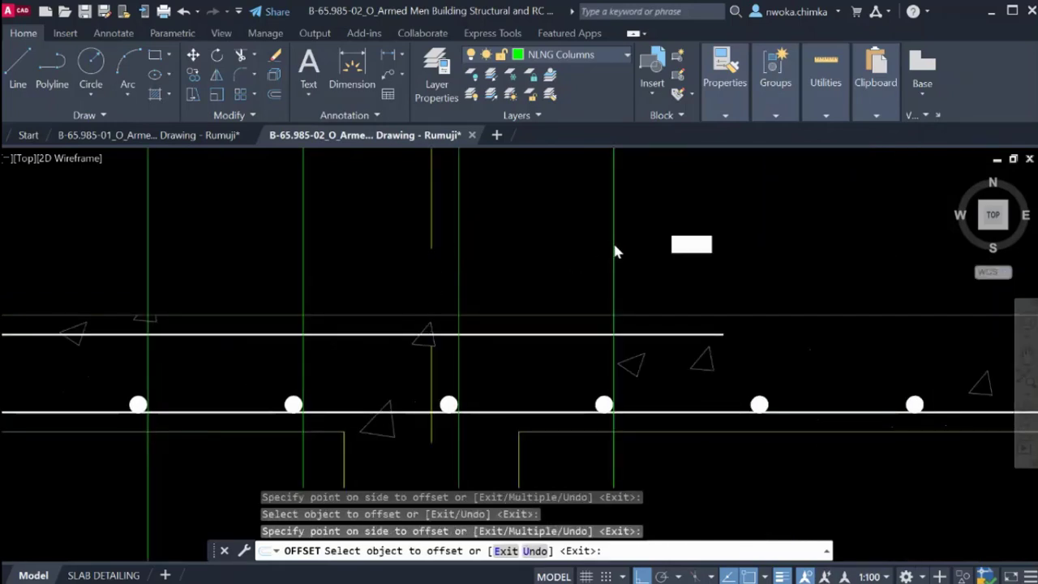
left_click(614, 252)
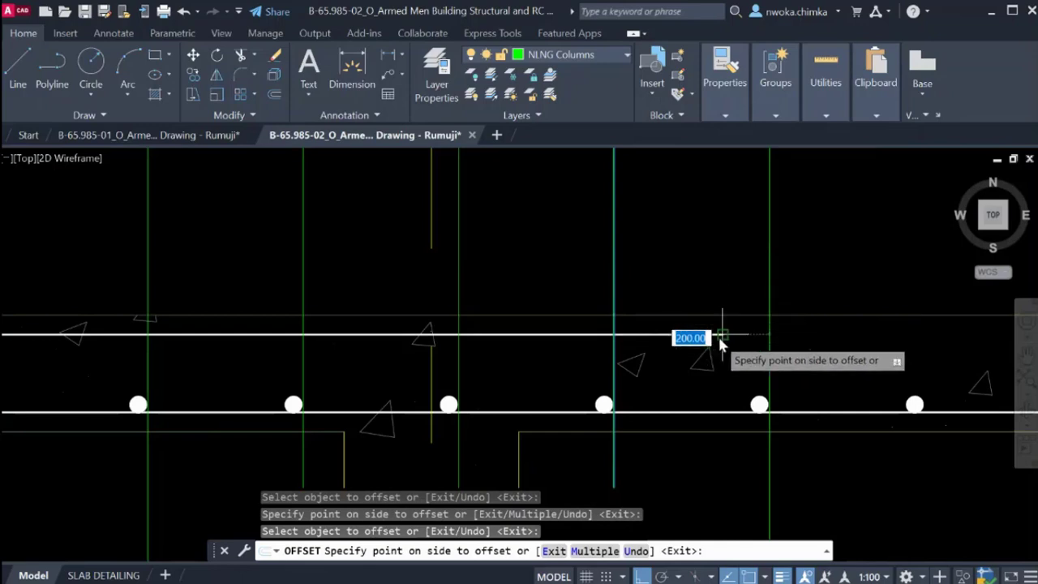
key("Escape")
Copy the top bar's first rebar dot from its centre onto each of the five offset construction lines.
scroll(751, 296, "down", 4)
scroll(435, 320, "up", 2)
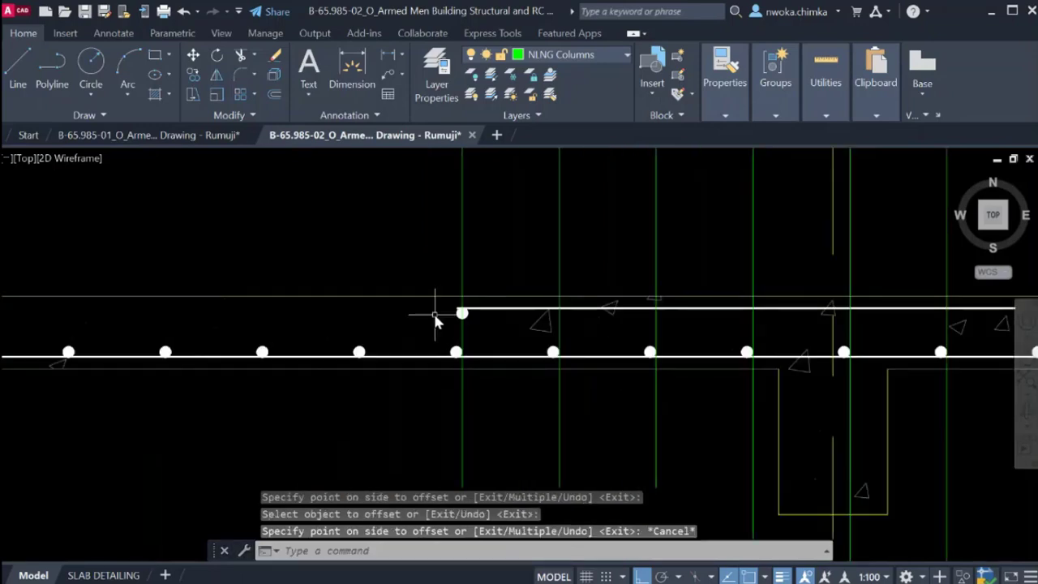
scroll(436, 321, "up", 2)
left_click(412, 237)
left_click(504, 325)
type("c")
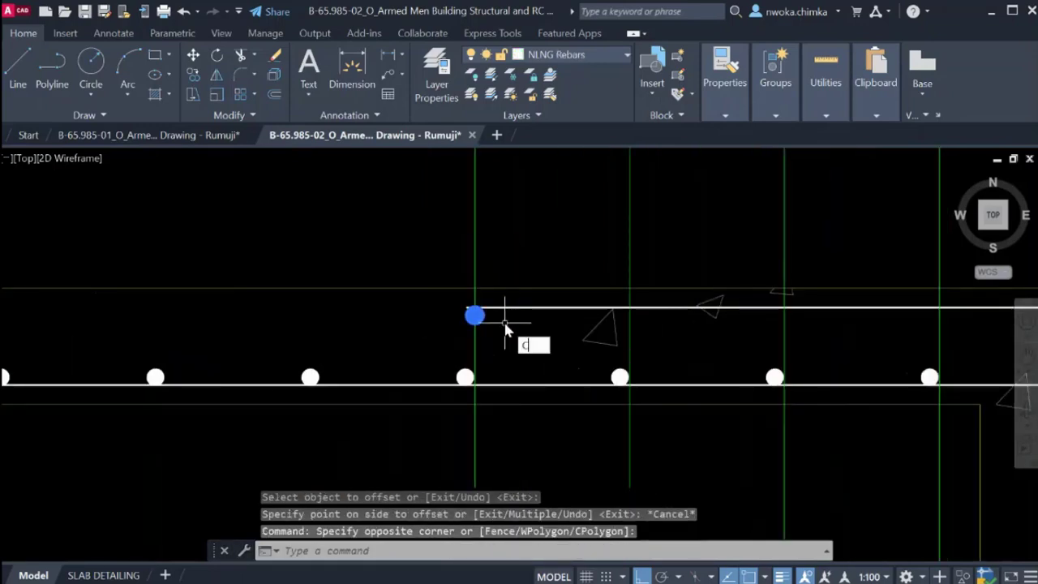
type("o")
key("Return")
scroll(477, 320, "up", 3)
left_click(473, 305)
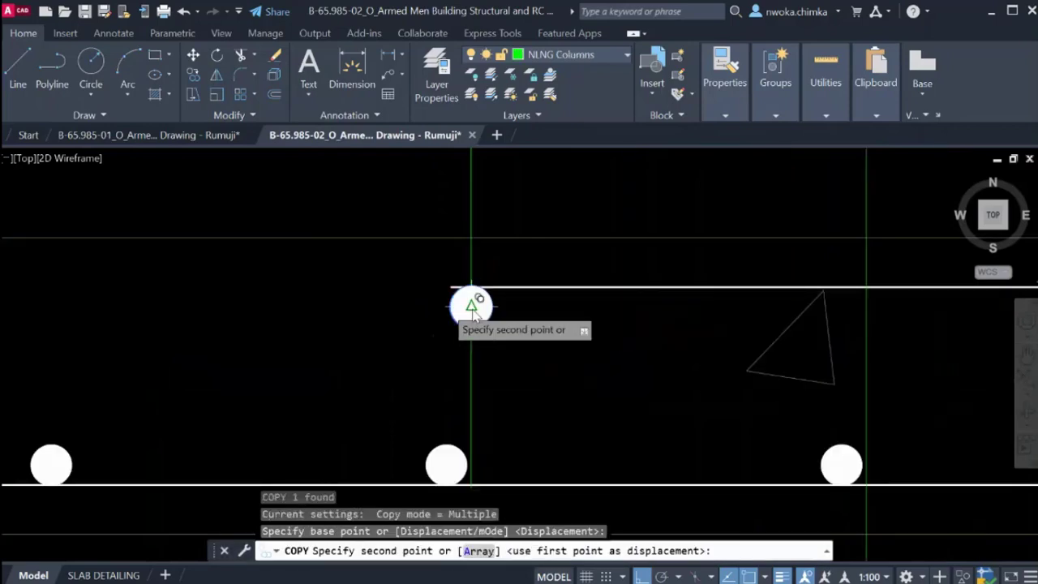
scroll(474, 303, "down", 2)
scroll(676, 307, "up", 2)
left_click(688, 297)
scroll(381, 304, "down", 5)
scroll(385, 302, "up", 5)
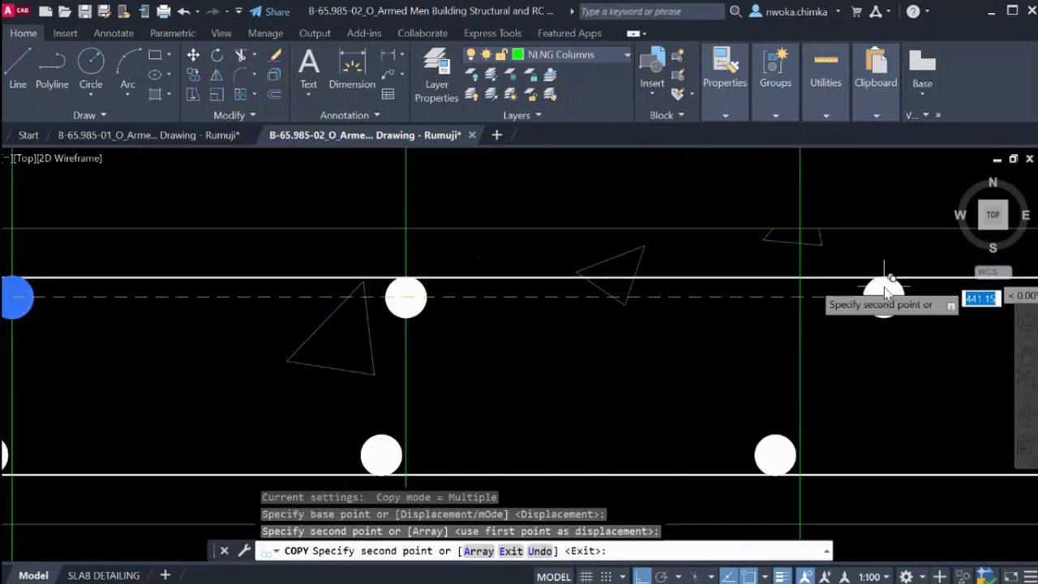
left_click(816, 297)
scroll(142, 297, "down", 5)
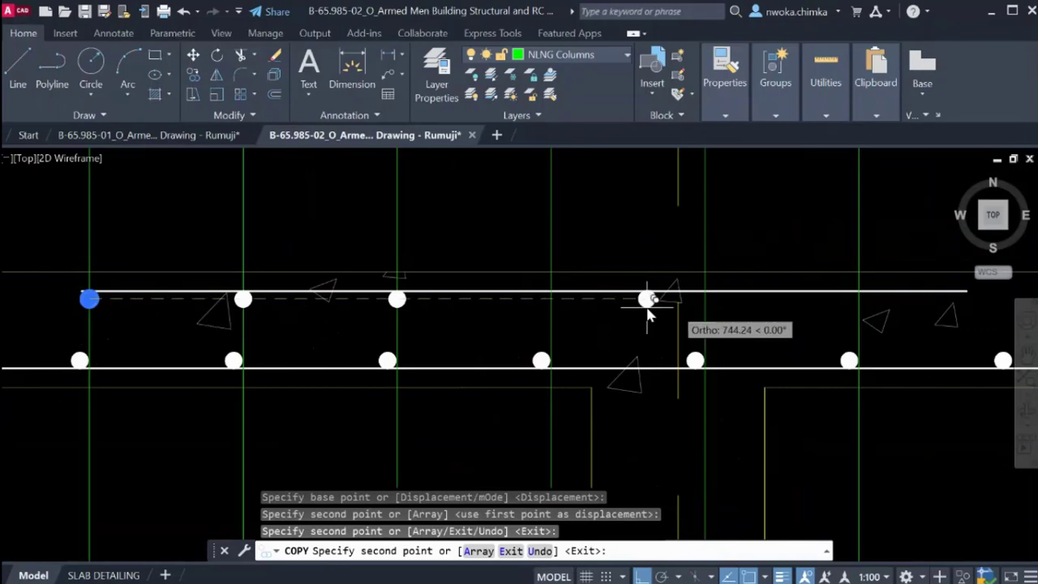
scroll(363, 306, "up", 5)
left_click(294, 289)
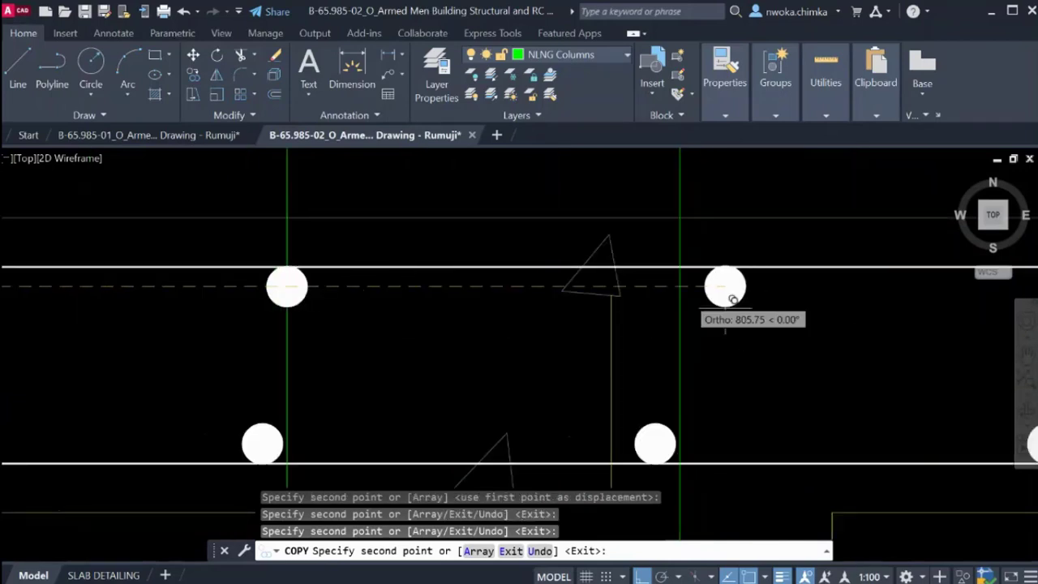
left_click(680, 287)
scroll(711, 317, "down", 5)
scroll(711, 317, "up", 5)
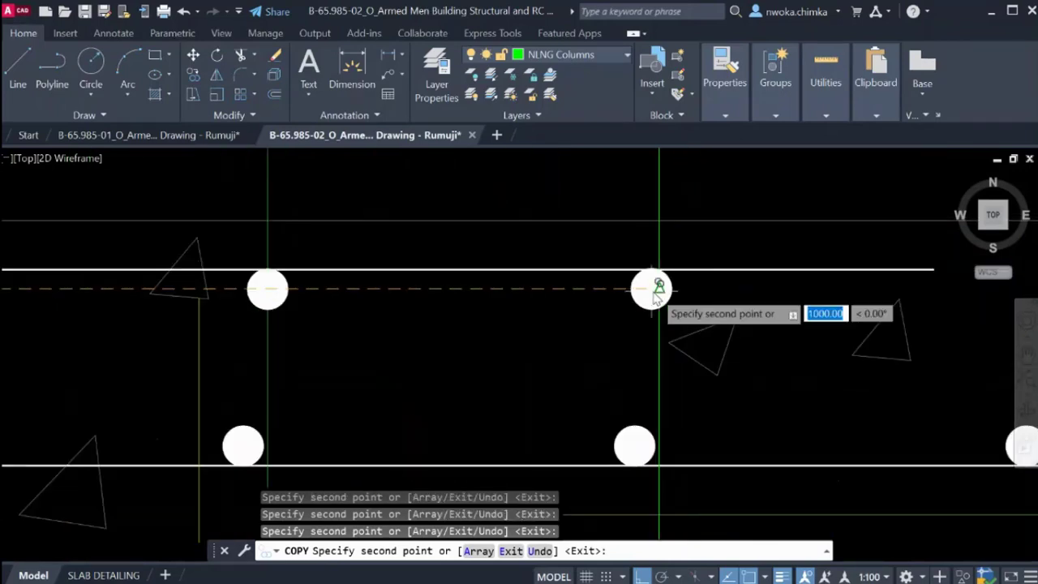
scroll(702, 308, "down", 5)
key("Escape")
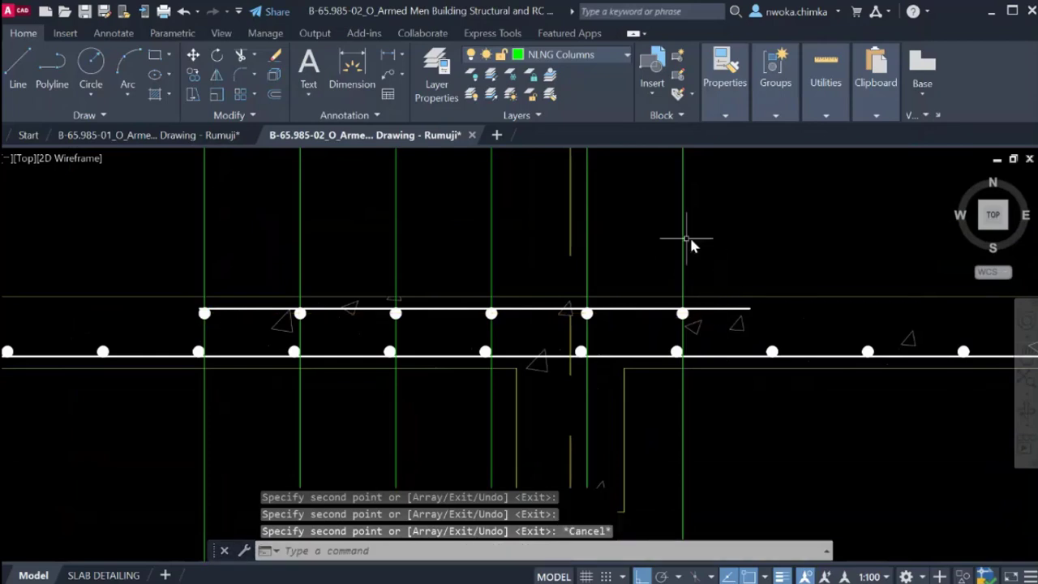
Erase the six vertical construction lines around the top bar at grid B.
left_click(702, 223)
scroll(691, 177, "down", 5)
left_click(678, 188)
scroll(672, 190, "up", 3)
scroll(672, 190, "up", 2)
left_click(632, 208)
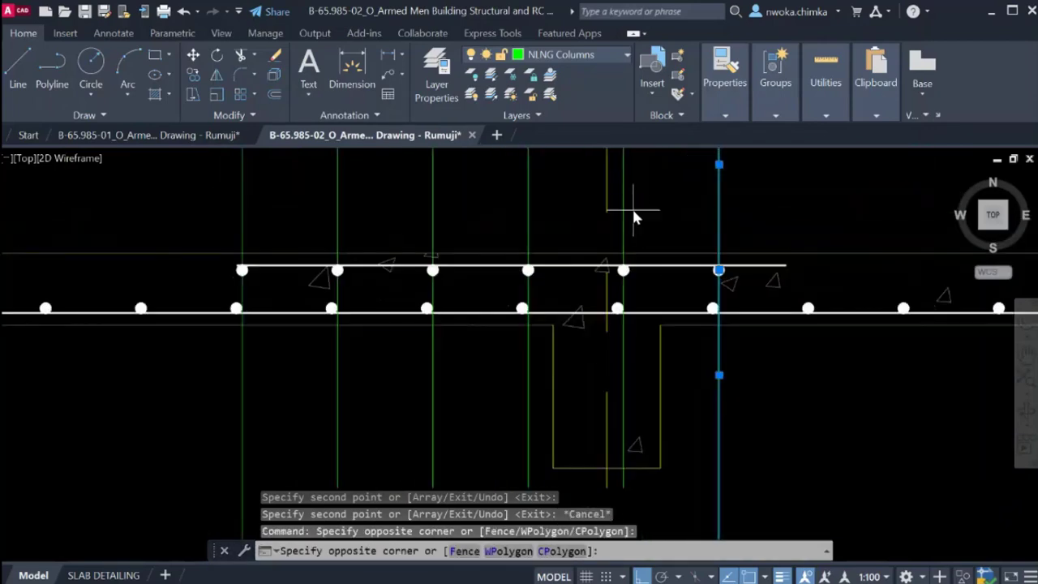
left_click(615, 213)
left_click(556, 206)
left_click(243, 212)
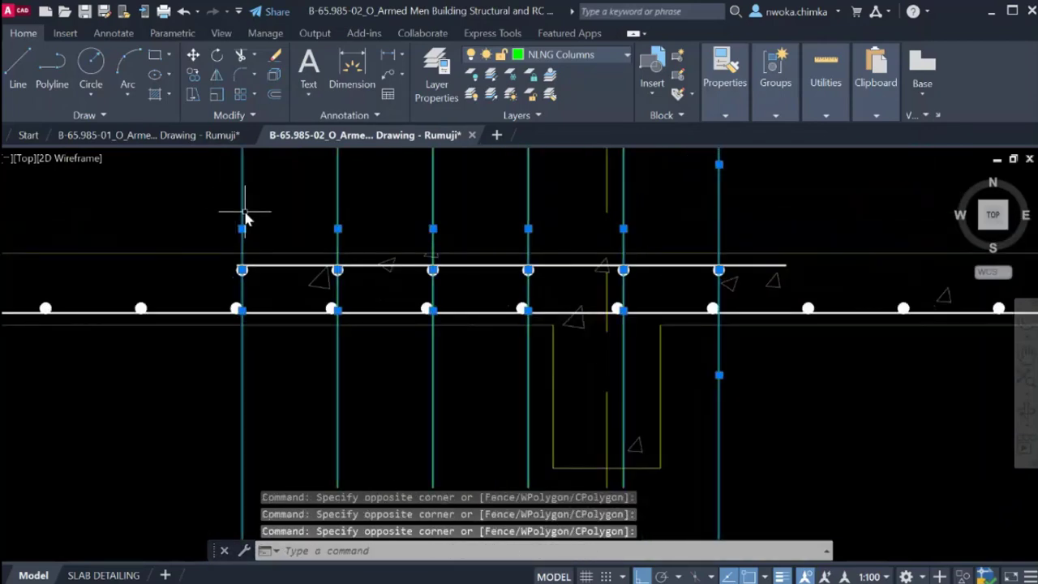
type("E")
key("Return")
Examine the red dashed top bar and the dashed top bar marked (10) in the slab plan, highlighting both.
scroll(543, 231, "down", 5)
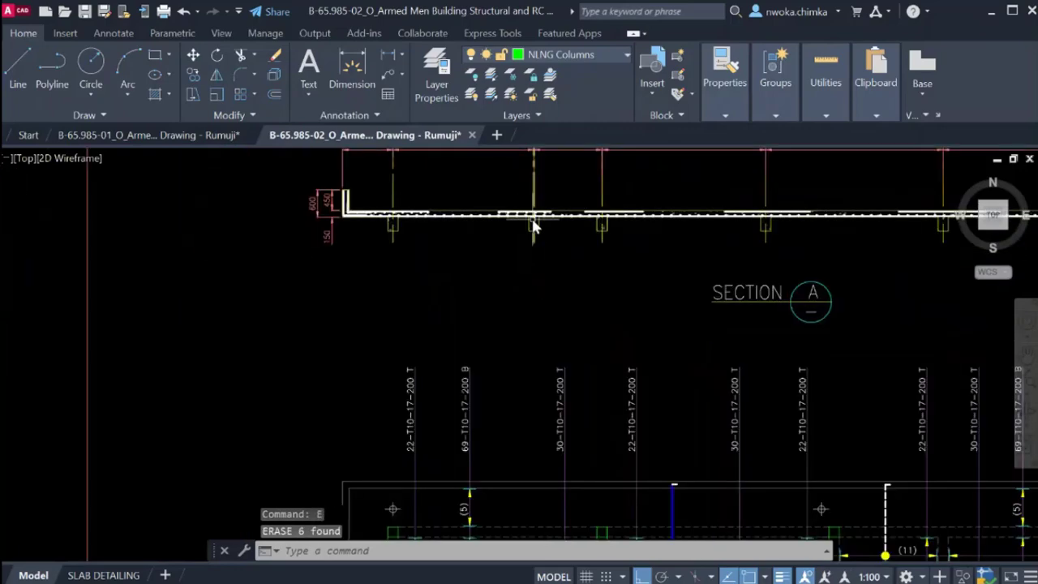
middle_click_drag(542, 308, 542, 204)
scroll(538, 417, "up", 4)
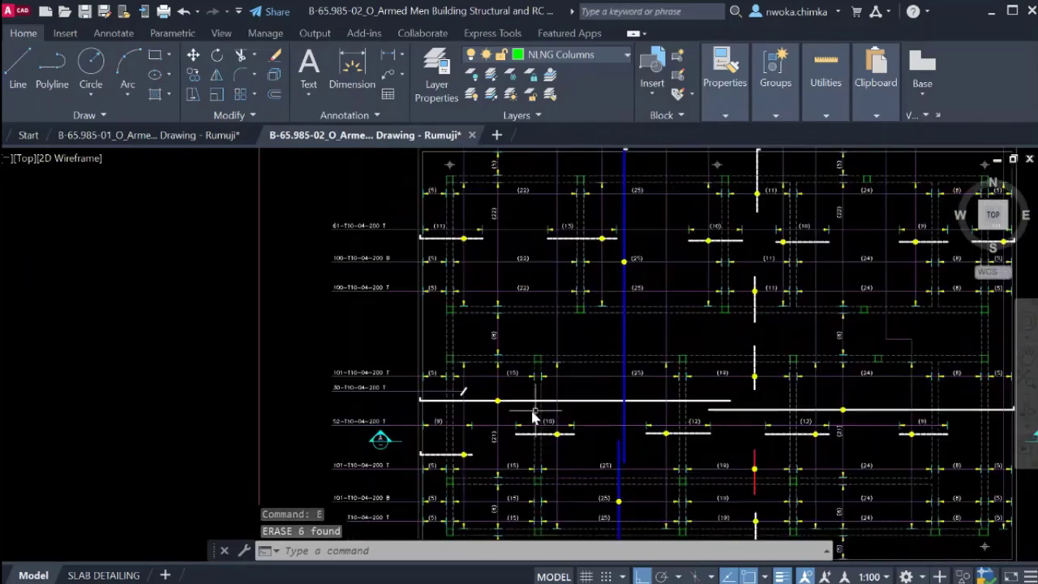
middle_click_drag(566, 456, 531, 285)
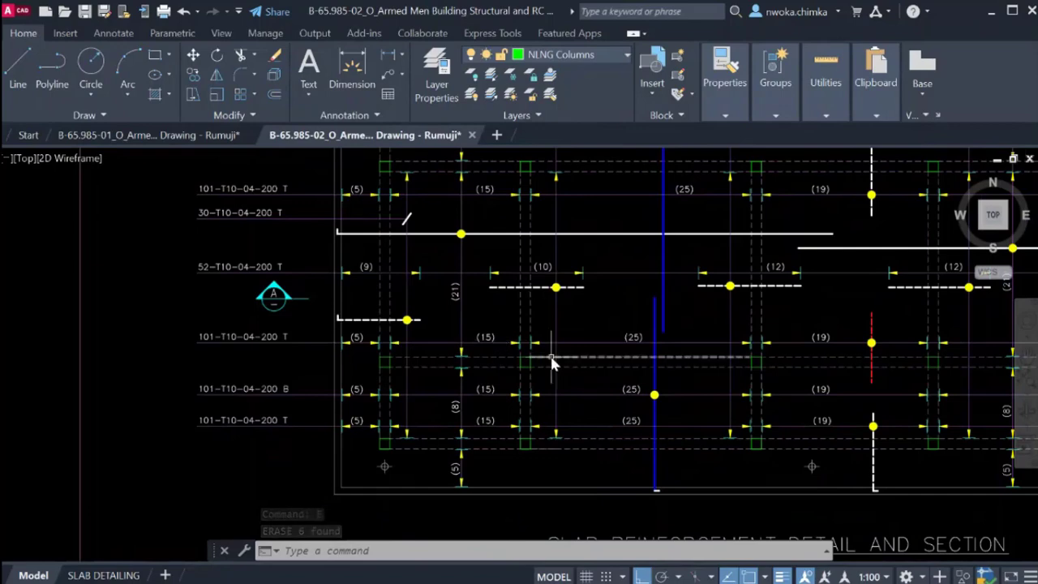
middle_click_drag(923, 331, 878, 335)
scroll(849, 330, "up", 2)
left_click(849, 329)
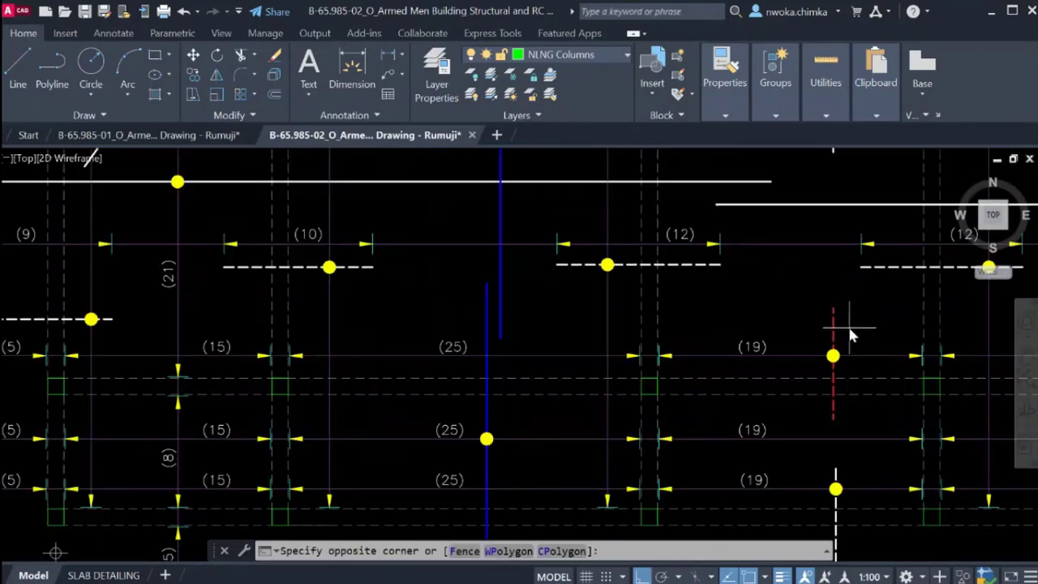
left_click(810, 329)
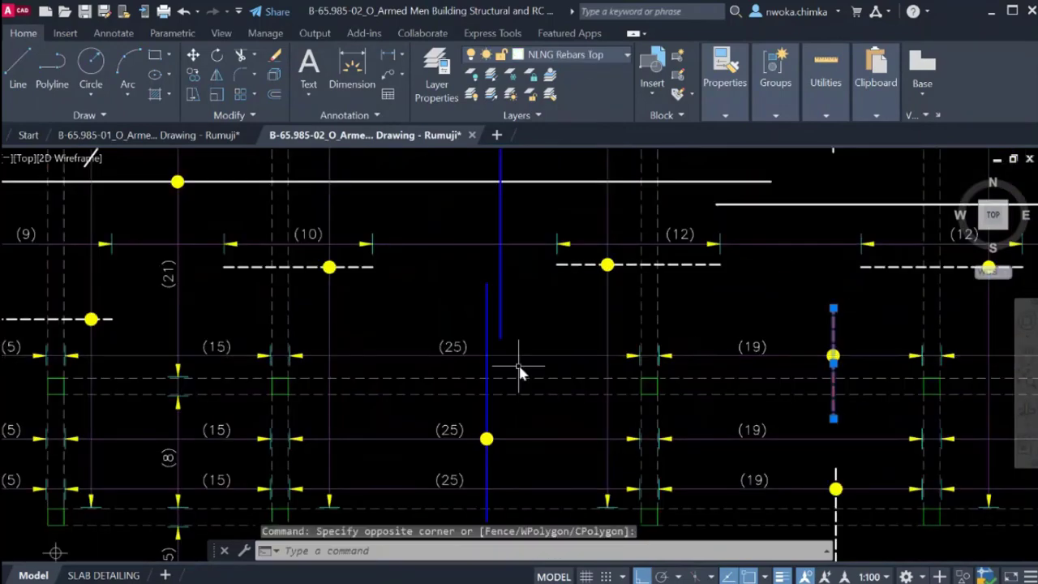
left_click(385, 261)
left_click(362, 275)
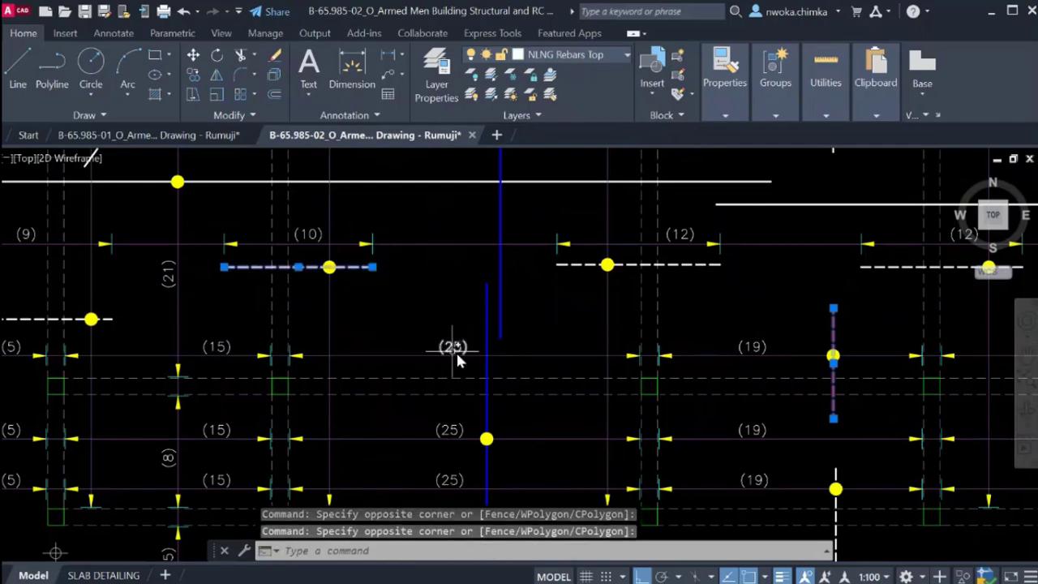
scroll(452, 343, "down", 5)
key("Escape")
Compare the plan's top bar marked (10) with the matching top bar at grid B in section A by highlighting both.
scroll(485, 343, "up", 2)
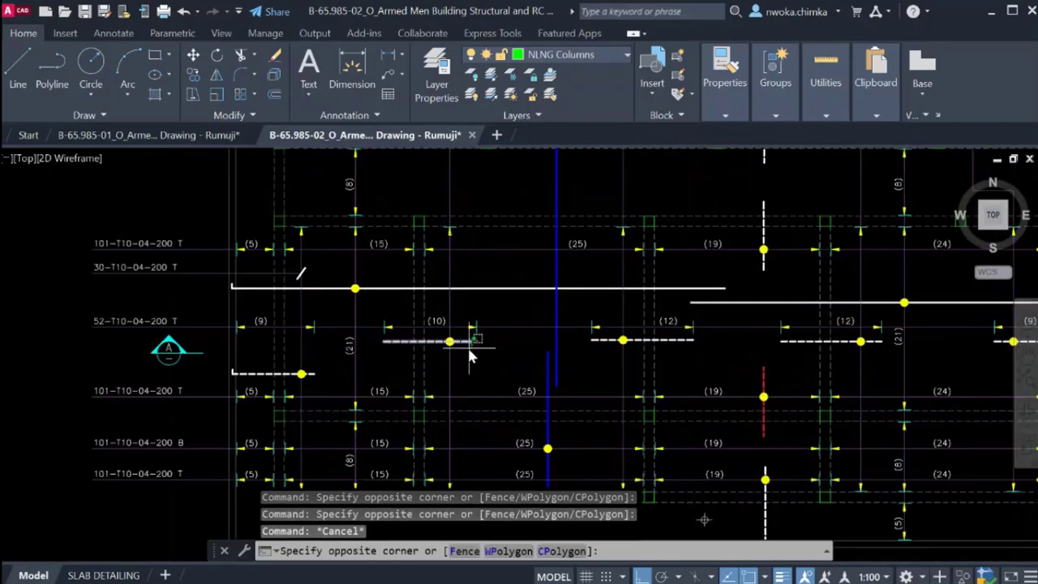
left_click(468, 348)
scroll(480, 349, "down", 5)
middle_click_drag(490, 338, 484, 397)
middle_click_drag(478, 317, 489, 386)
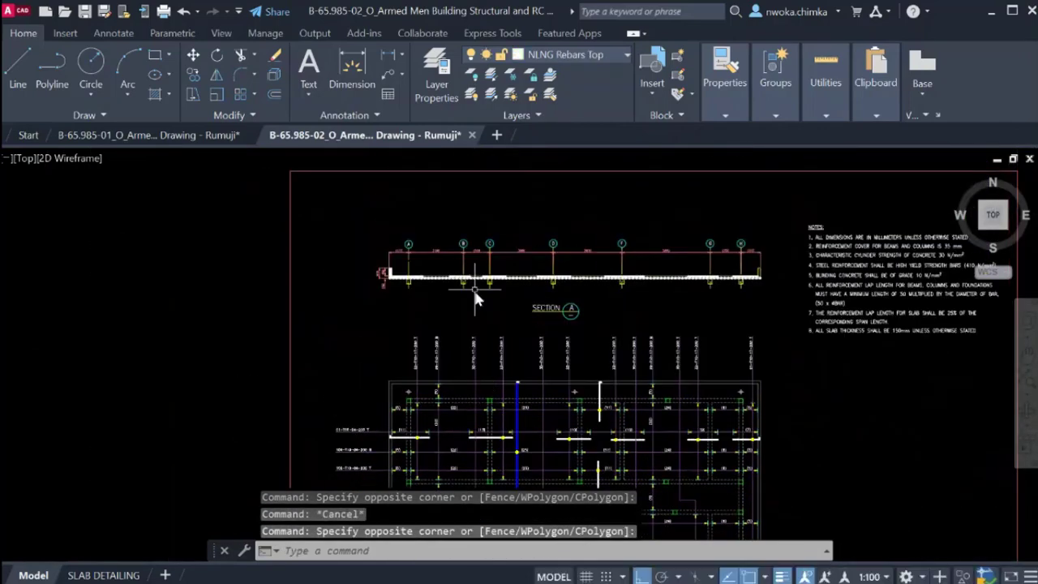
scroll(475, 295, "up", 12)
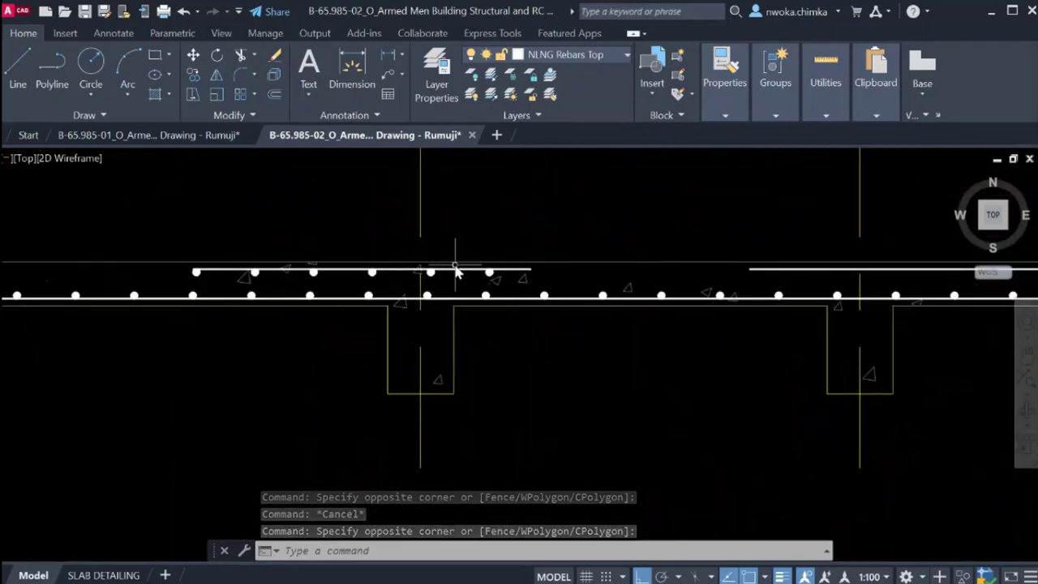
left_click(501, 246)
scroll(477, 213, "down", 5)
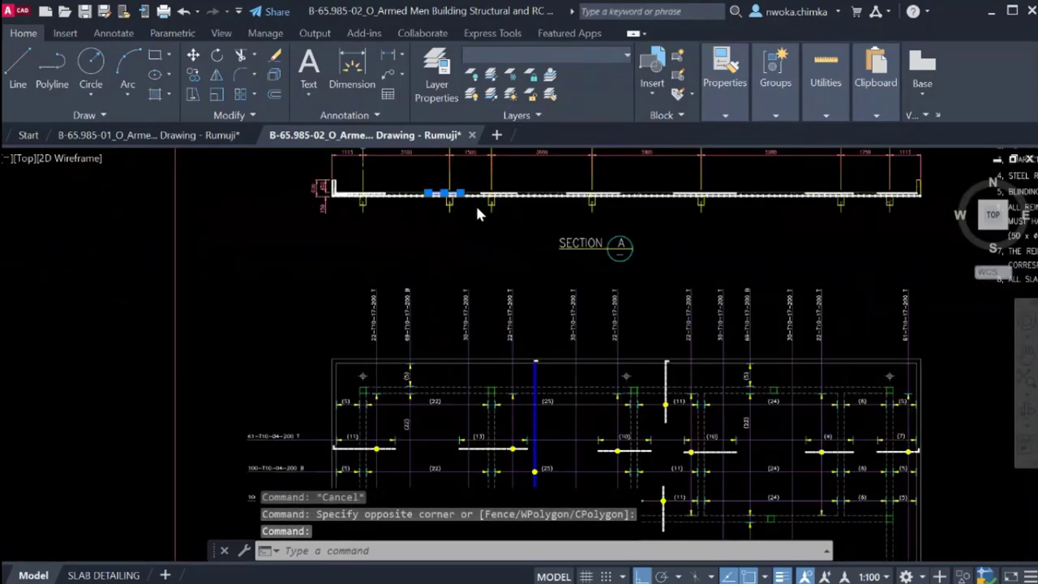
Examine the six rebar dots under the top bar at grid B in section A, highlighting all of them.
scroll(477, 213, "up", 8)
left_click(352, 234)
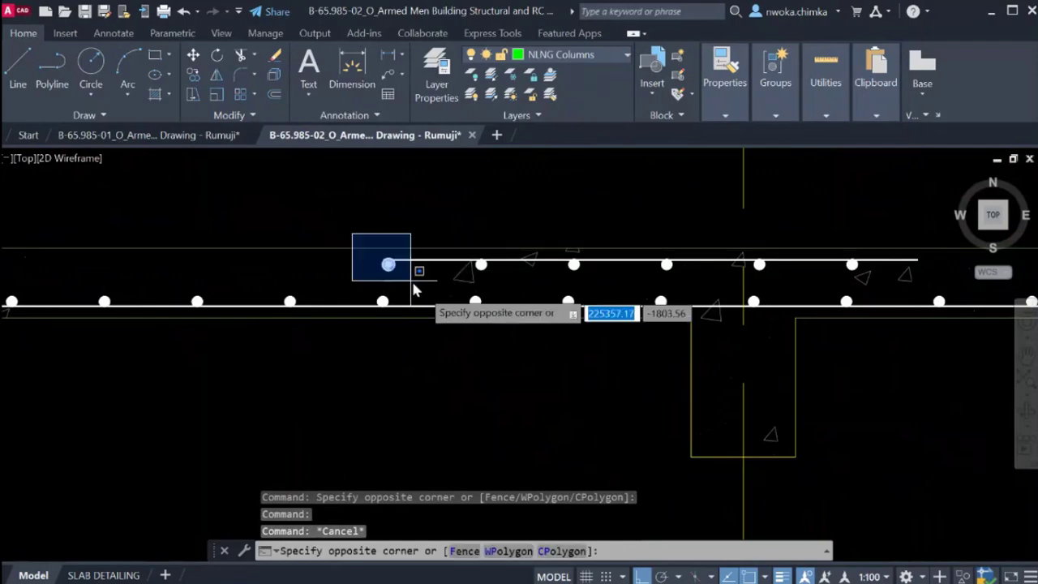
left_click(413, 290)
left_click(380, 243)
left_click(675, 278)
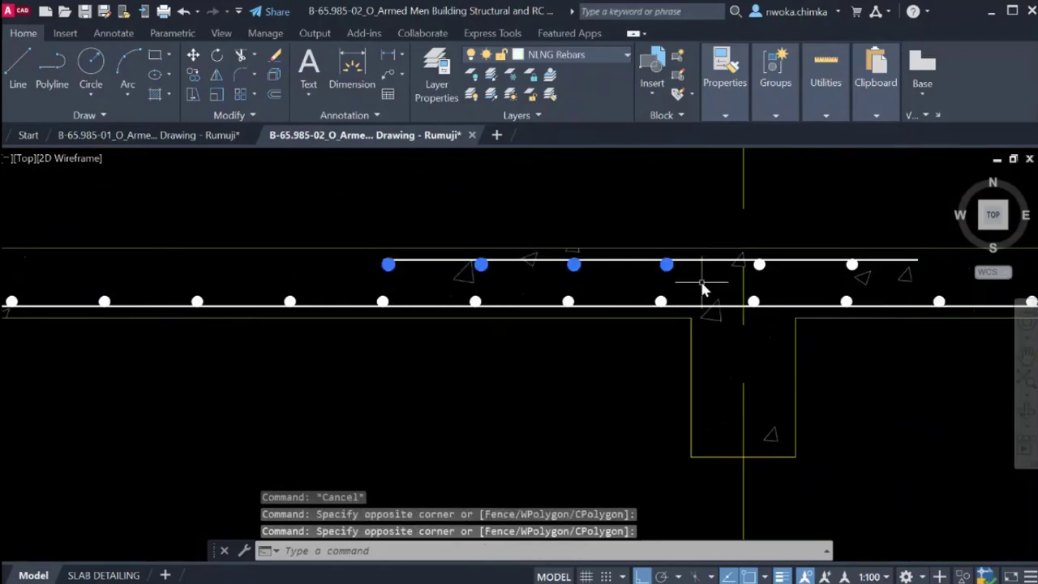
scroll(540, 238, "down", 3)
scroll(576, 263, "down", 4)
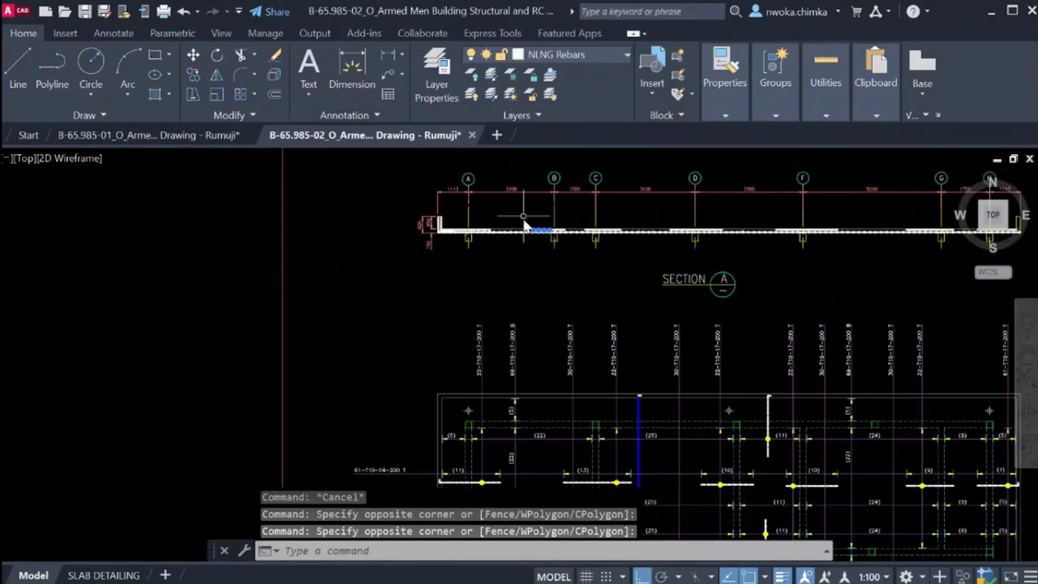
scroll(584, 267, "up", 4)
left_click(595, 323)
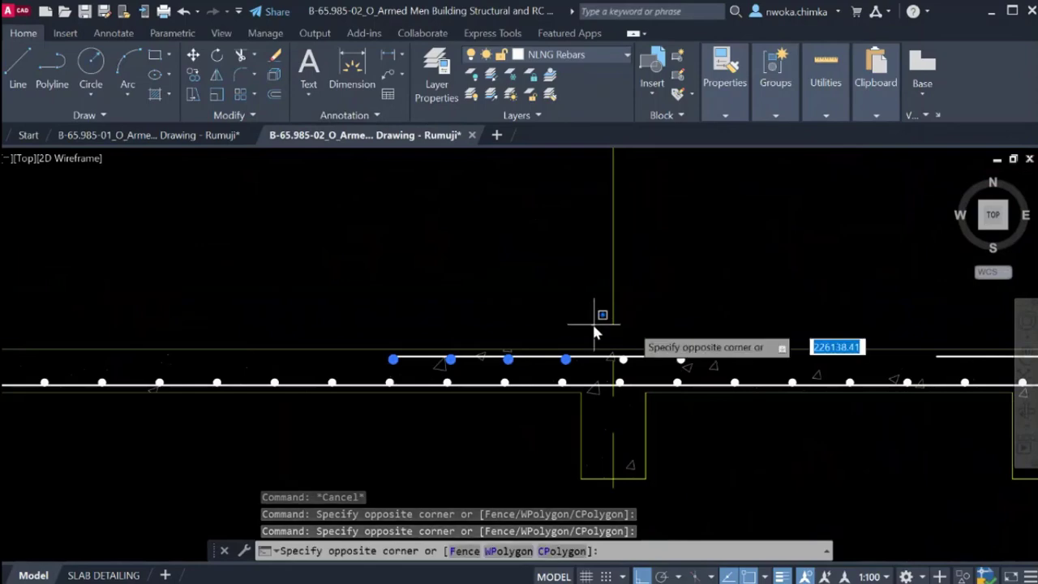
left_click(693, 354)
scroll(503, 186, "down", 3)
scroll(463, 158, "down", 2)
scroll(483, 209, "up", 4)
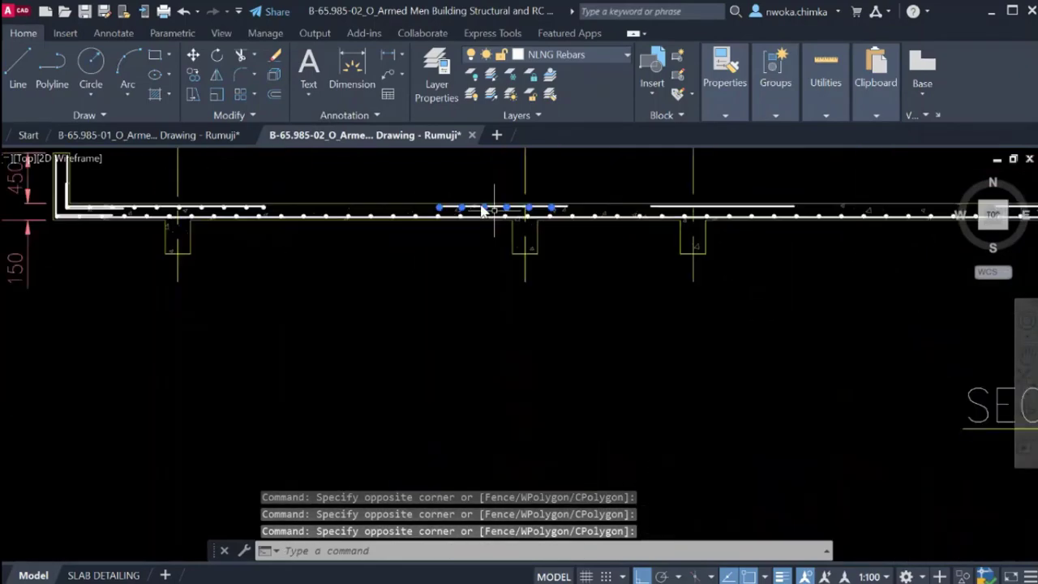
scroll(485, 219, "up", 1)
Examine the vertical dashed top bar in the lower (19) bay of the slab plan and trace its distribution line across the slab.
scroll(568, 324, "down", 4)
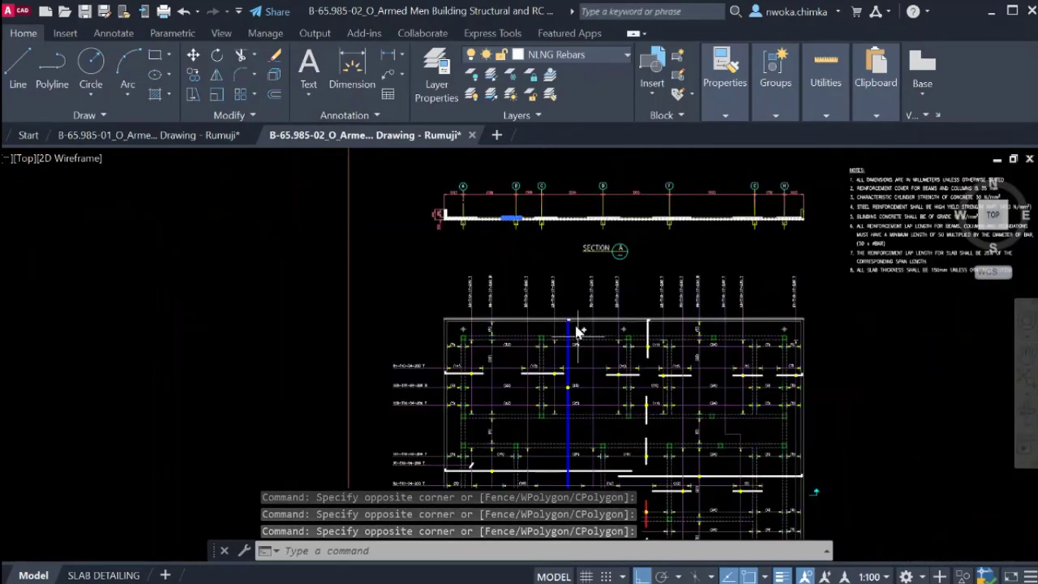
scroll(578, 332, "up", 2)
scroll(598, 370, "up", 5)
left_click(734, 280)
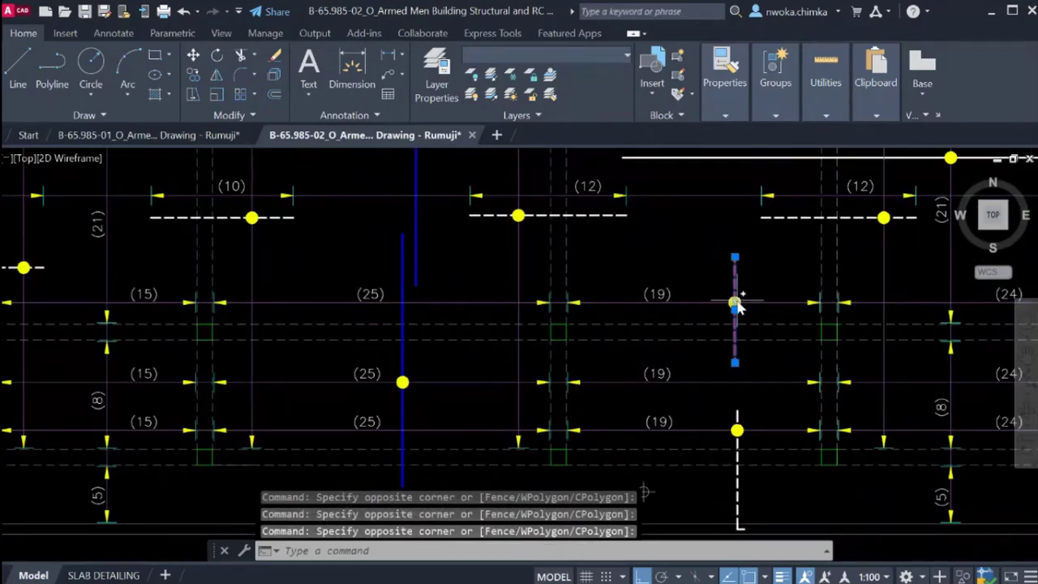
scroll(734, 305, "down", 4)
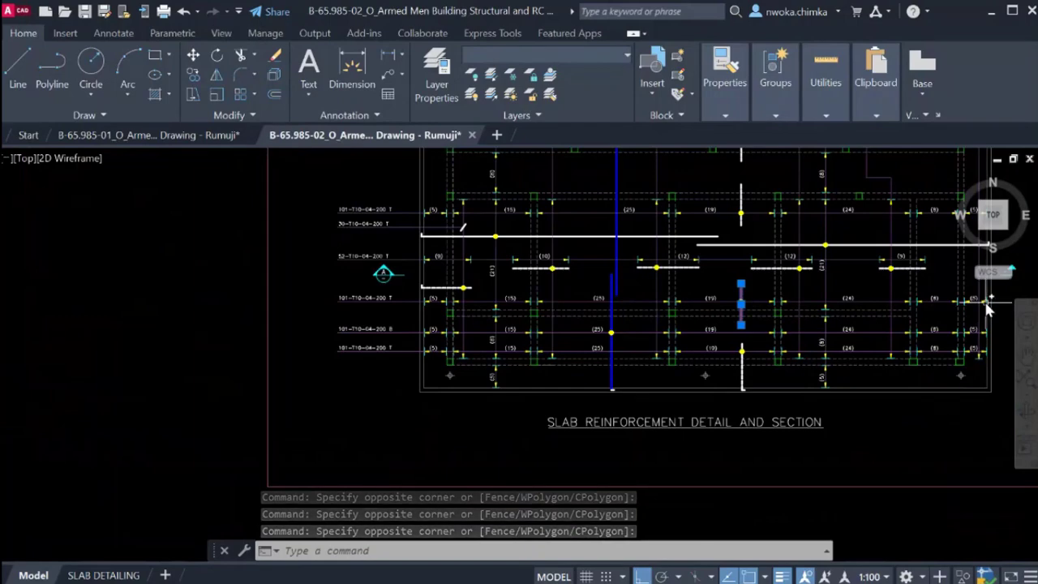
scroll(984, 290, "up", 5)
scroll(966, 289, "down", 5)
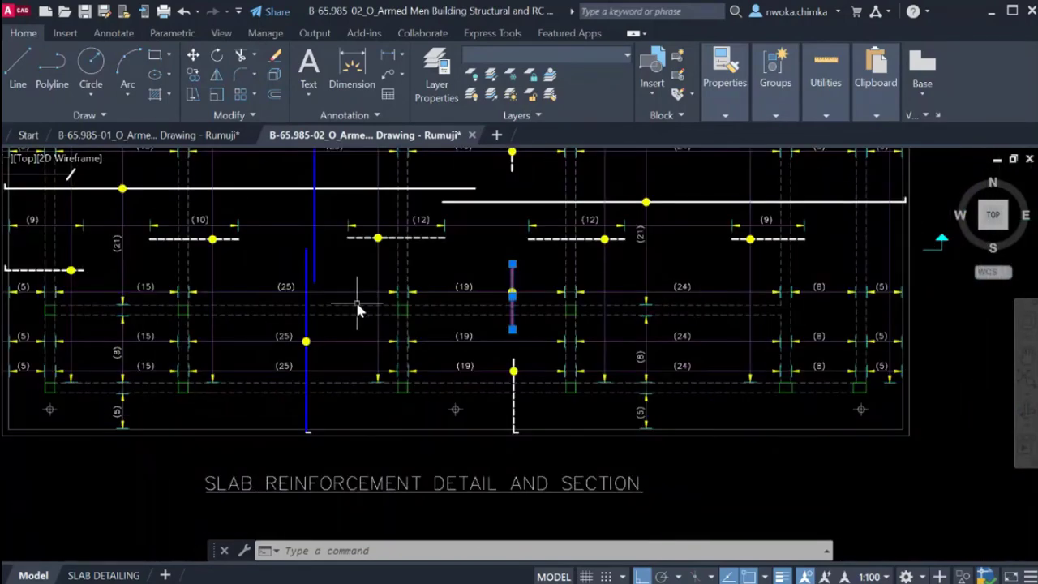
scroll(452, 306, "up", 5)
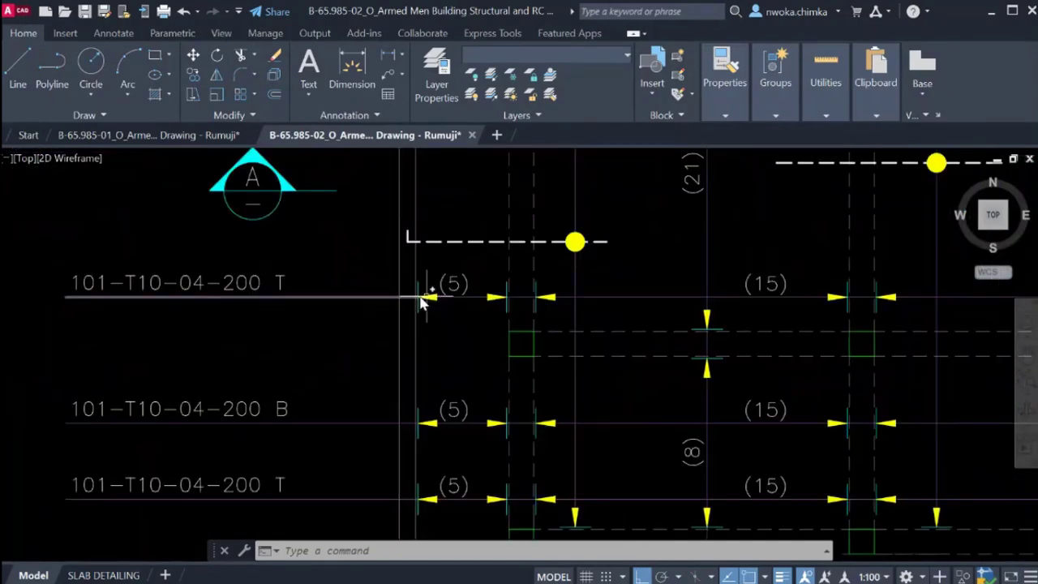
Read the 101-T10-04-200 T label on the distribution line just below section mark A in the plan.
scroll(422, 302, "down", 2)
scroll(225, 293, "up", 5)
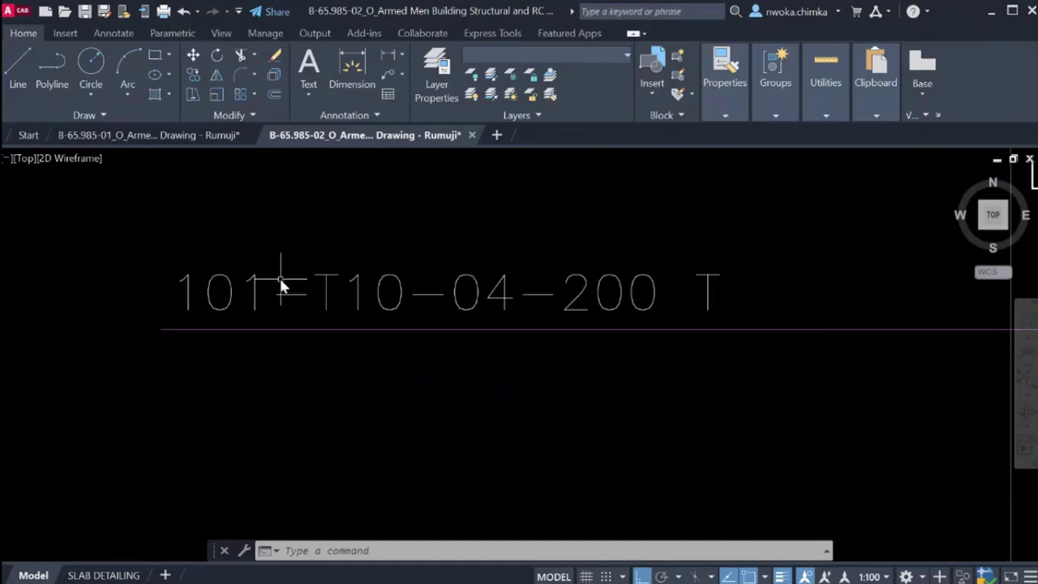
left_click(360, 291)
key("Escape")
middle_click_drag(365, 283, 364, 311)
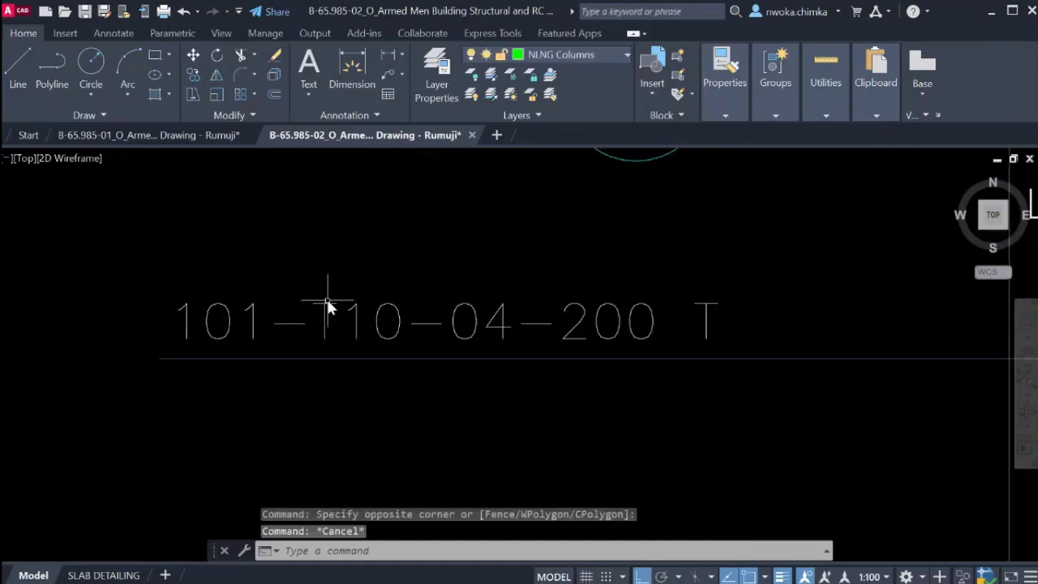
scroll(442, 308, "down", 2)
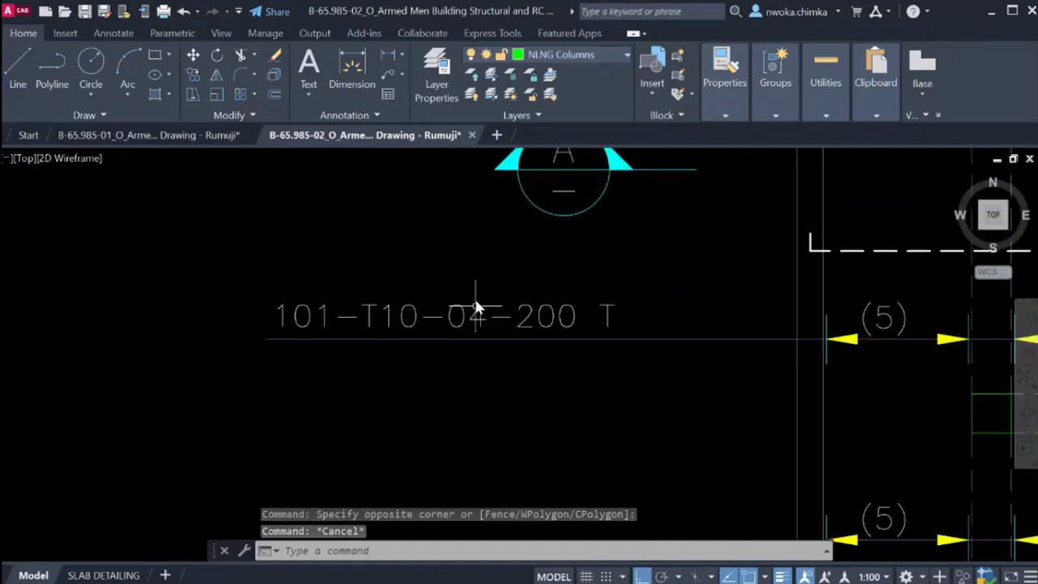
scroll(549, 308, "up", 2)
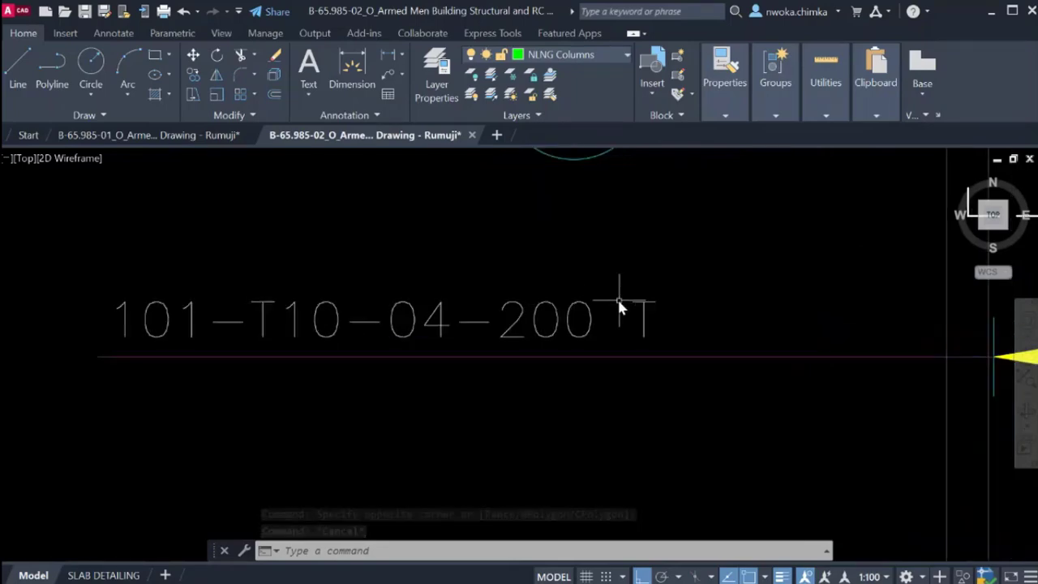
scroll(610, 308, "down", 7)
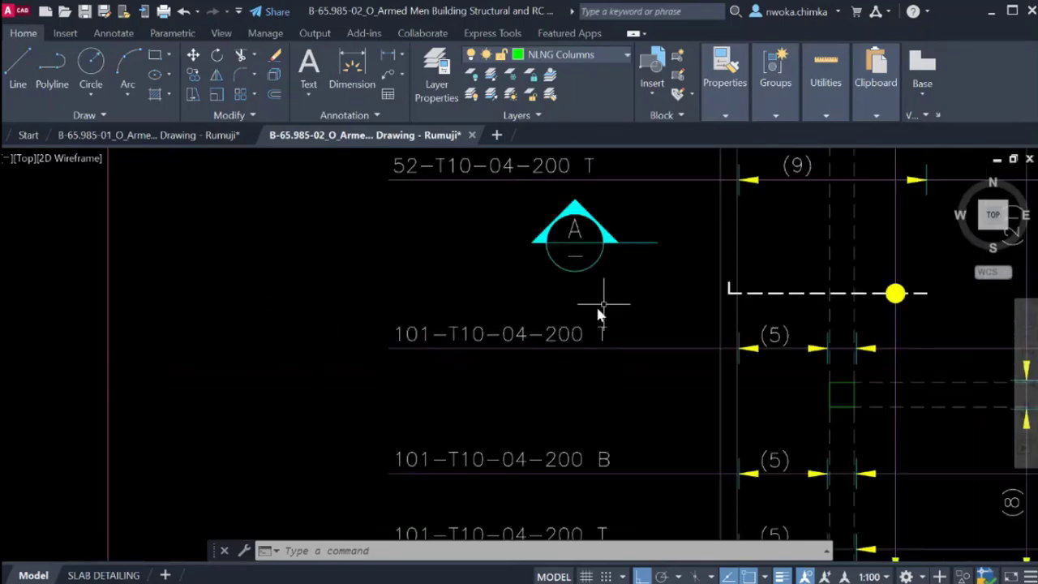
Compare the top bars shown in section A with the slab reinforcement plan.
middle_click_drag(674, 247, 609, 339)
scroll(610, 338, "down", 2)
middle_click_drag(630, 270, 596, 336)
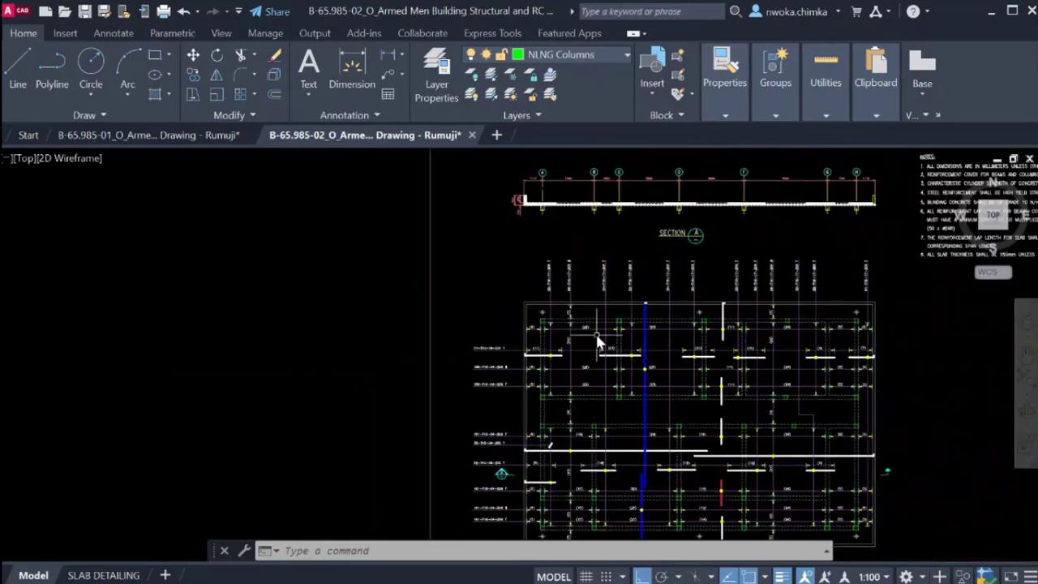
mouse_move(618, 211)
middle_mouse_down()
mouse_move(592, 280)
mouse_move(435, 200)
middle_mouse_up()
scroll(606, 273, "up", 7)
scroll(498, 202, "down", 6)
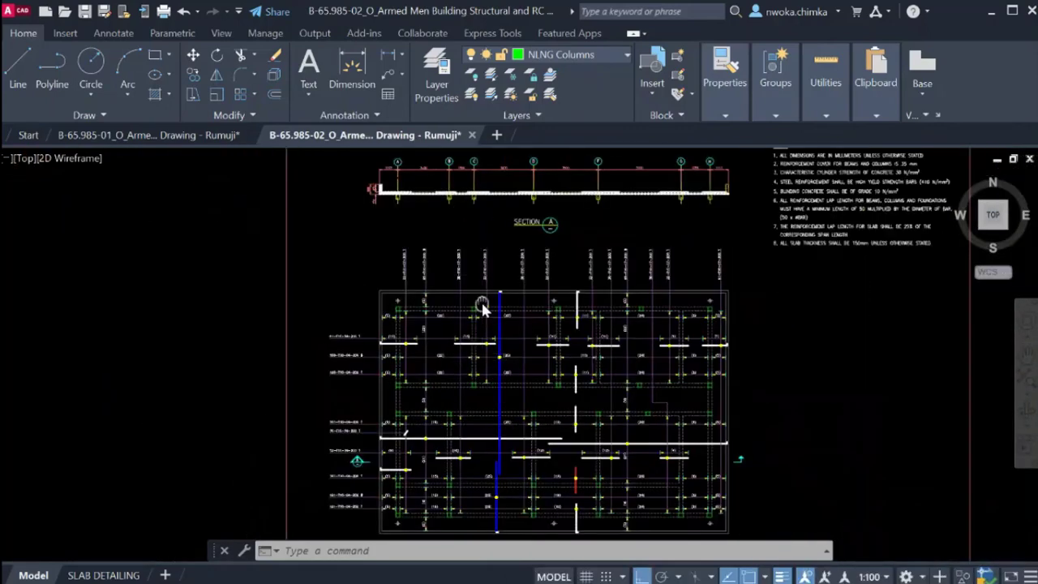
mouse_move(482, 309)
middle_mouse_down()
mouse_move(484, 321)
mouse_move(500, 294)
mouse_move(478, 304)
mouse_move(484, 263)
middle_mouse_up()
scroll(493, 299, "up", 3)
mouse_move(482, 377)
middle_mouse_down()
mouse_move(482, 451)
mouse_move(472, 345)
mouse_move(463, 517)
middle_mouse_up()
middle_click_drag(462, 293, 468, 449)
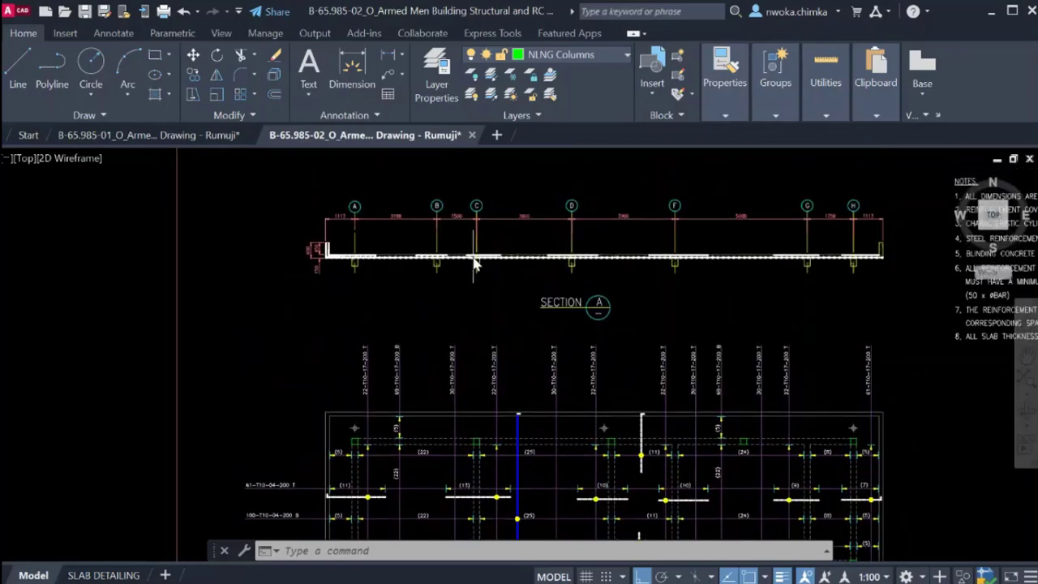
Erase the top bar over the beam at grid C in section A.
scroll(476, 264, "up", 5)
left_click(403, 285)
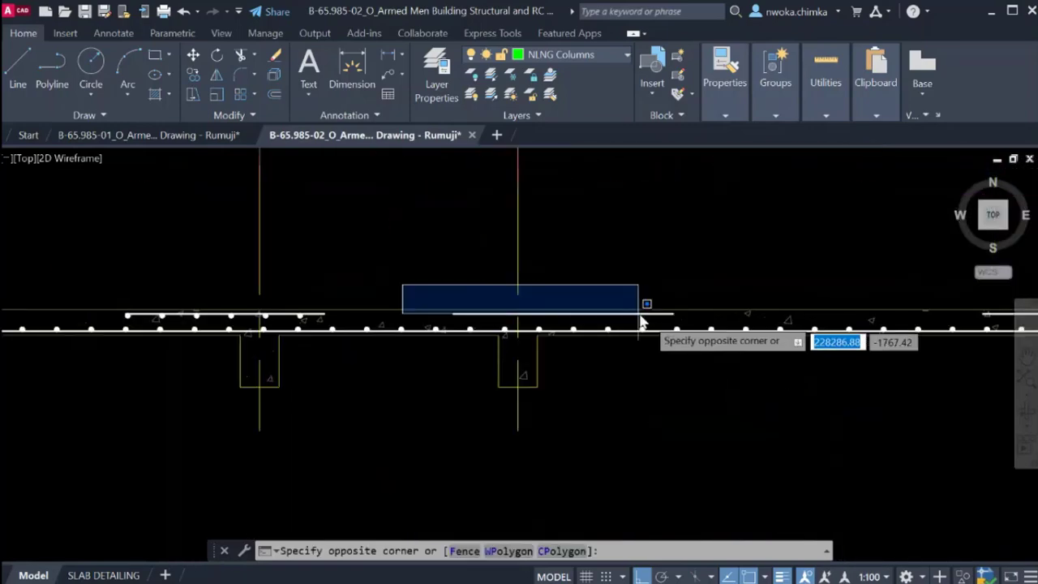
left_click(685, 328)
type("e")
key("Return")
scroll(568, 203, "down", 4)
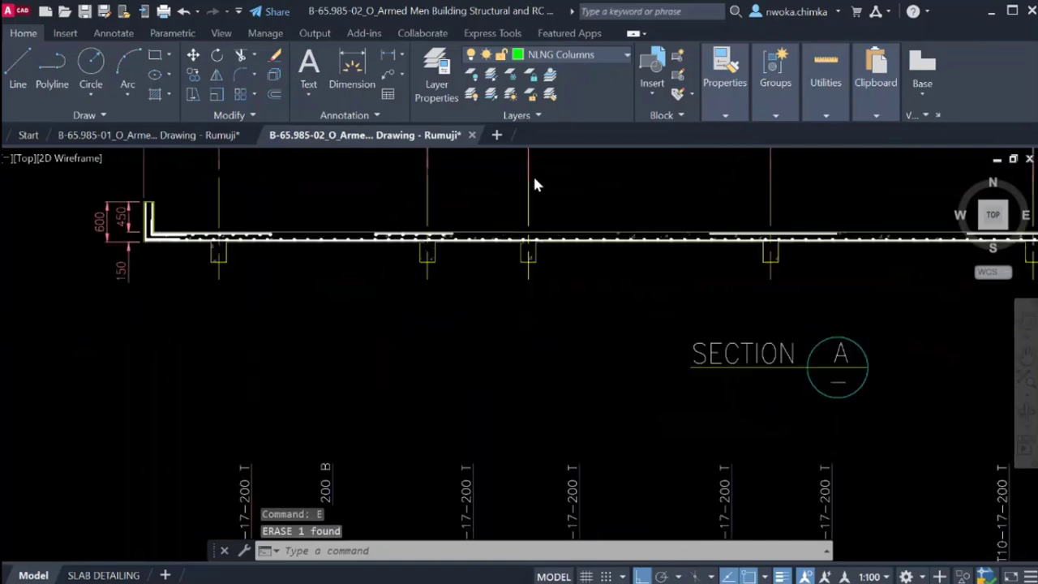
scroll(528, 227, "up", 1)
scroll(535, 209, "down", 1)
Draw a vertical construction line through the centre of the beam at grid C, extending down over the slab plan.
scroll(533, 202, "down", 2)
middle_click_drag(550, 303, 506, 175)
middle_click_drag(512, 321, 509, 252)
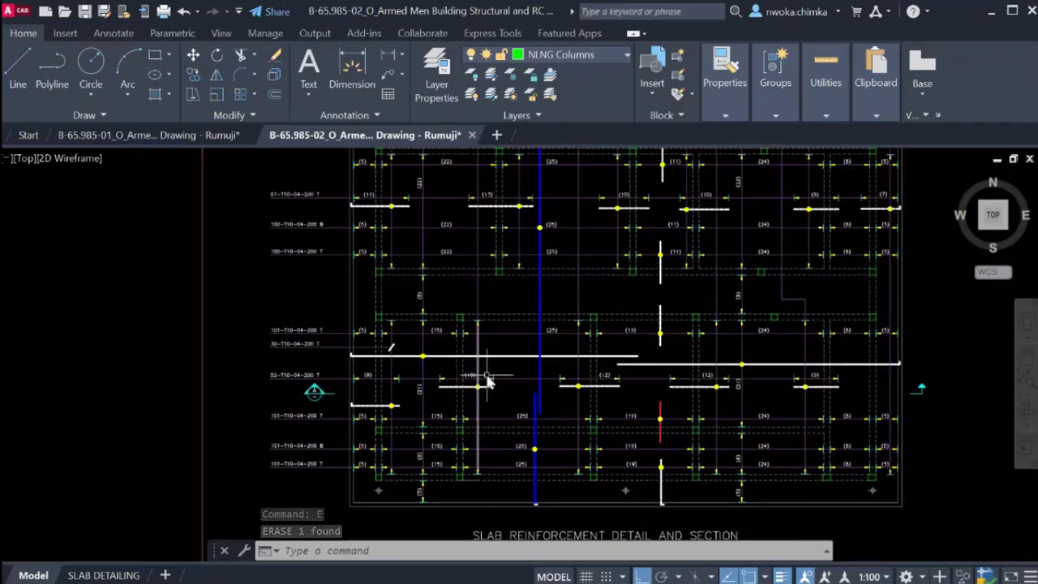
middle_click_drag(501, 361, 498, 399)
type("x")
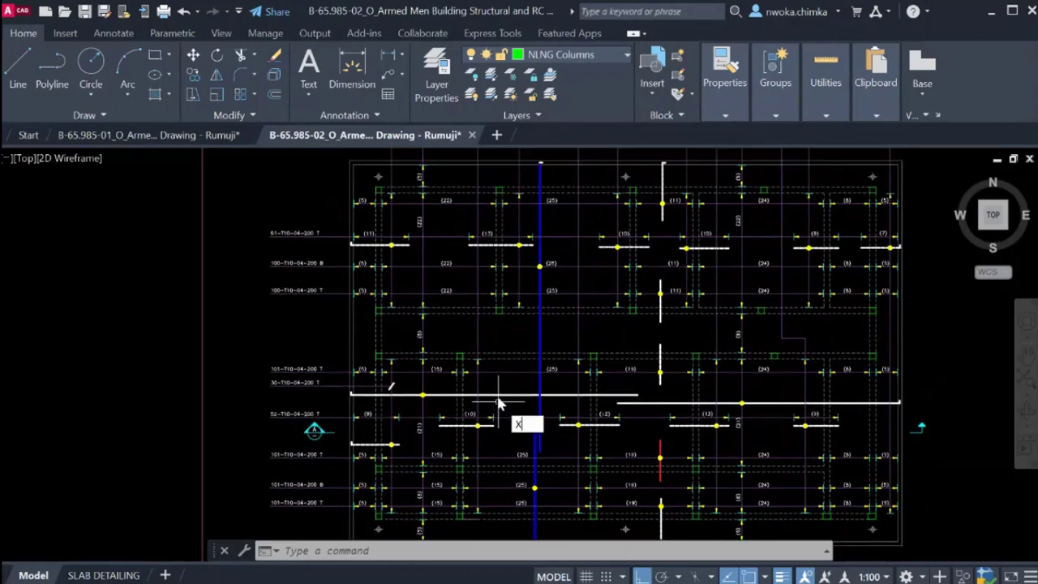
key("Return")
middle_click_drag(498, 284, 513, 434)
middle_click_drag(541, 179, 541, 303)
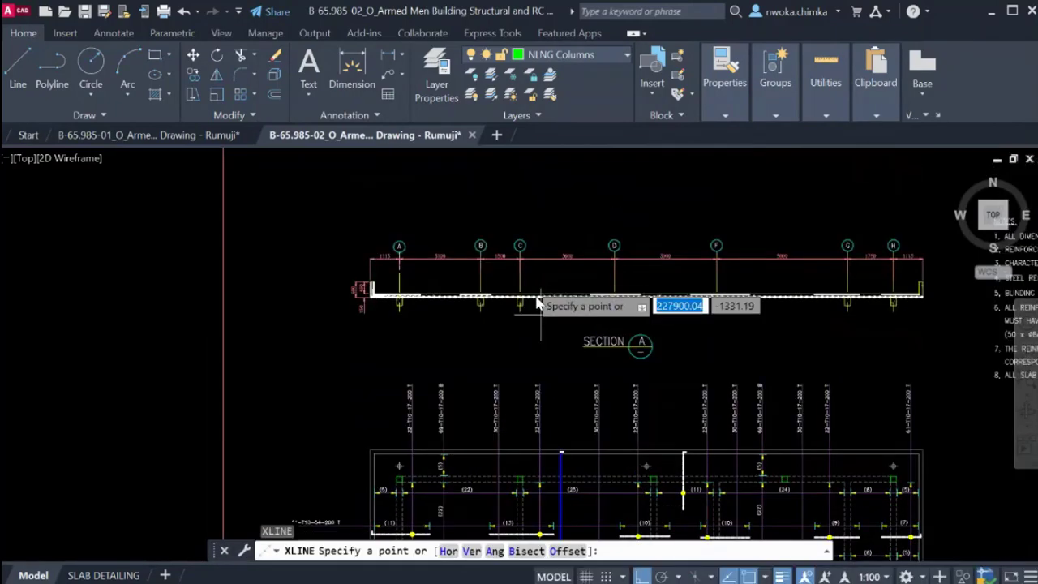
scroll(528, 295, "up", 2)
type("v")
key("Return")
scroll(519, 313, "up", 8)
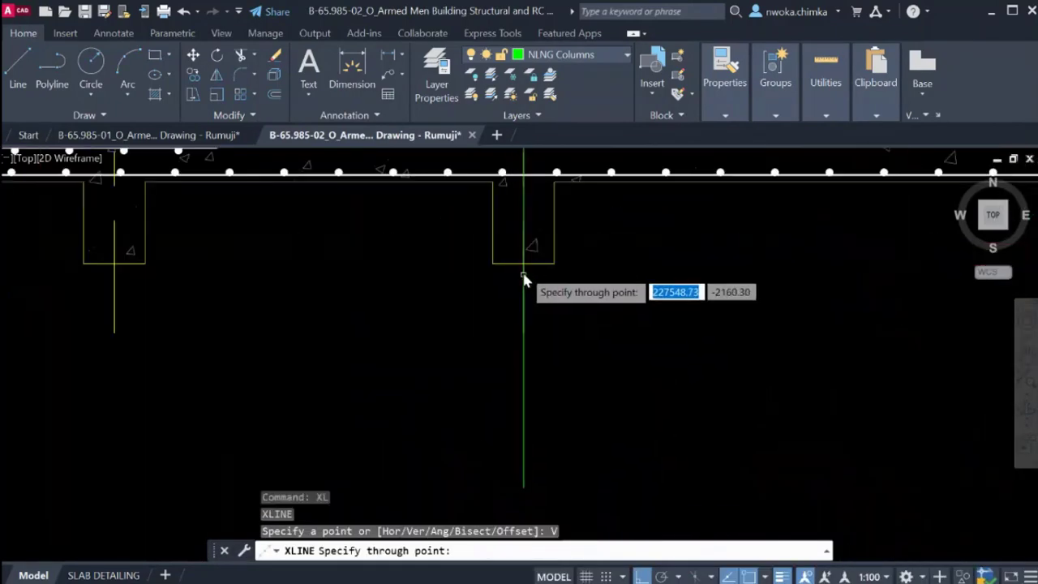
scroll(524, 271, "down", 4)
scroll(524, 235, "down", 5)
key("Escape")
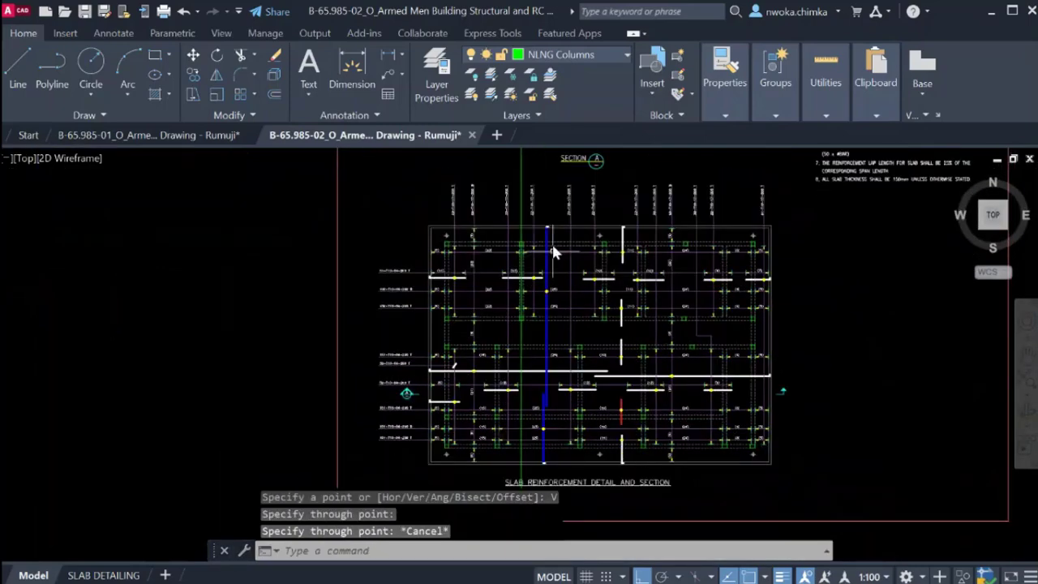
Check along the highlighted construction line whether grid C has a beam and top bar where section A cuts the plan.
left_click(528, 184)
scroll(522, 333, "up", 4)
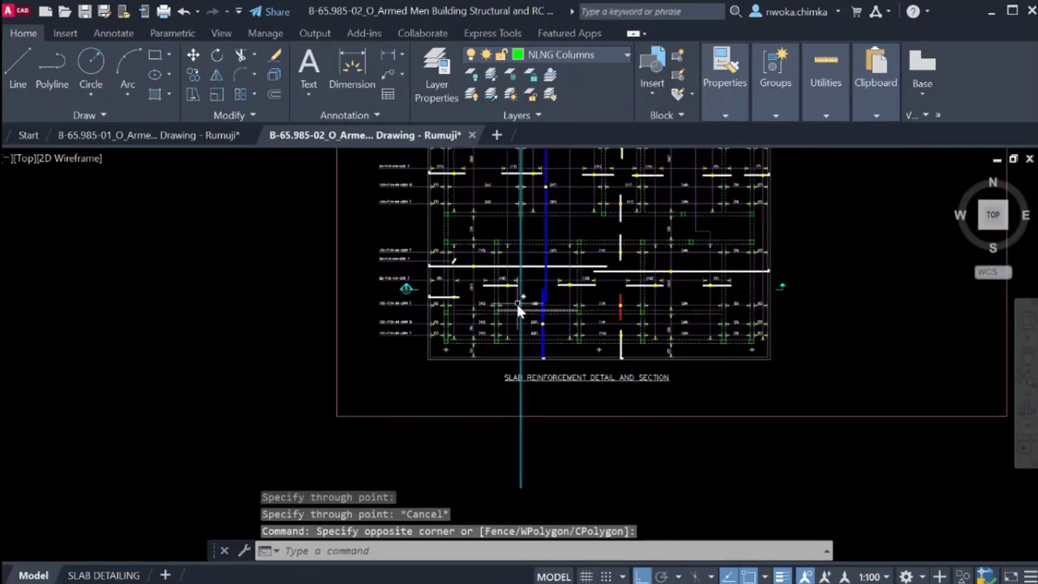
middle_click_drag(524, 358, 522, 389)
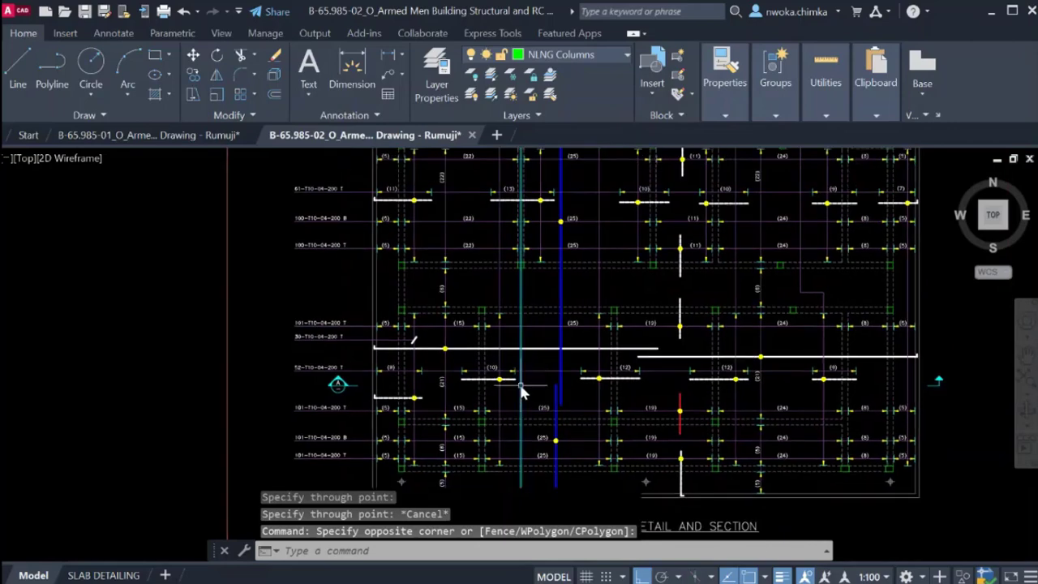
middle_click_drag(520, 300, 520, 341)
middle_click_drag(519, 273, 519, 373)
mouse_move(521, 322)
middle_mouse_down()
mouse_move(522, 390)
mouse_move(508, 228)
middle_mouse_up()
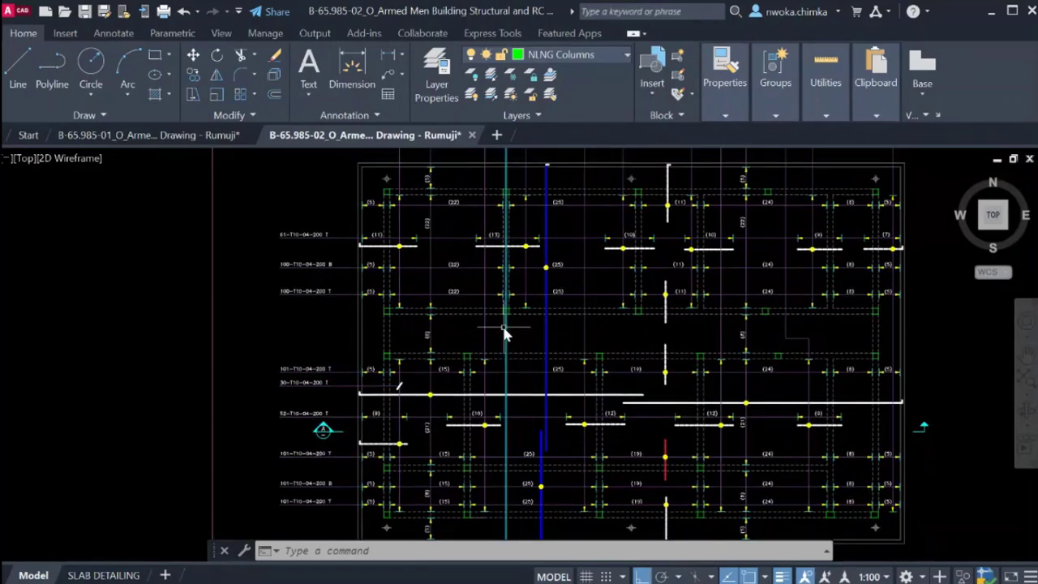
middle_click_drag(504, 334, 500, 297)
scroll(499, 300, "up", 2)
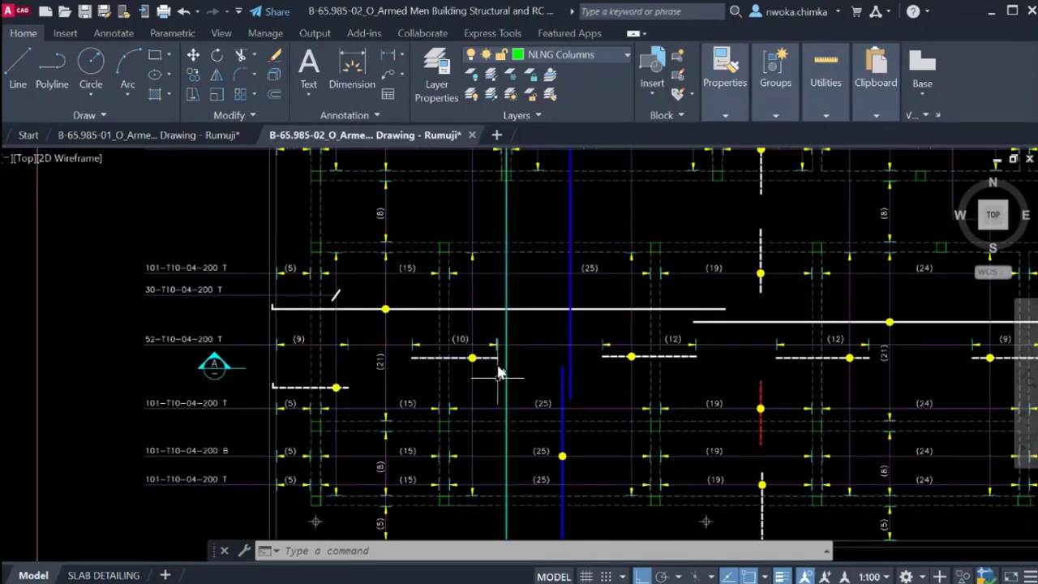
middle_click_drag(513, 380, 516, 483)
middle_click_drag(514, 287, 521, 531)
middle_click_drag(510, 263, 520, 453)
middle_click_drag(515, 352, 517, 405)
key("Escape")
Erase the vertical construction line and the grid C centreline at the beam in section A.
scroll(524, 345, "up", 6)
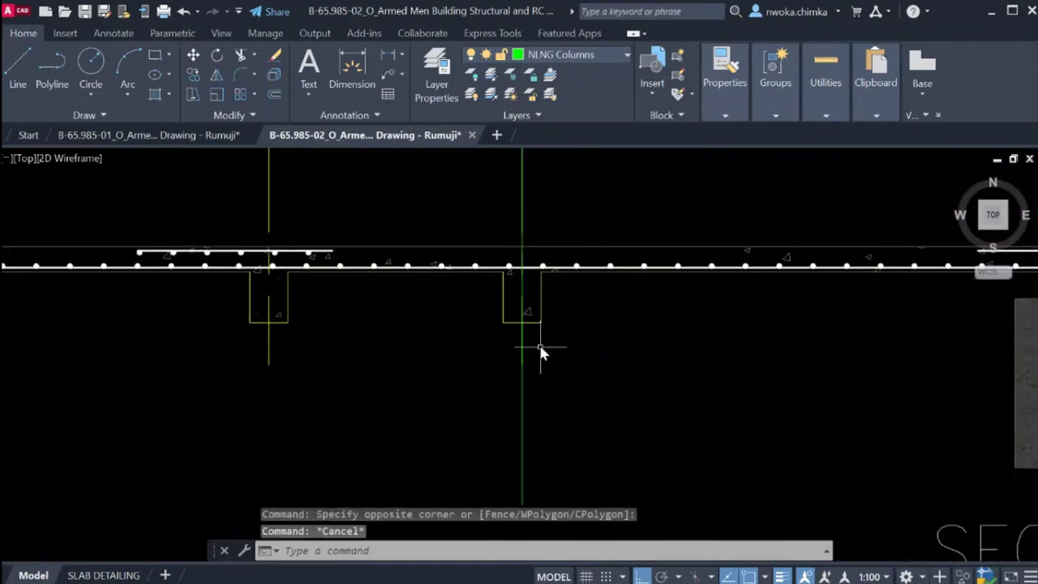
left_click(540, 347)
left_click(512, 356)
key("e")
key("Return")
scroll(527, 356, "down", 4)
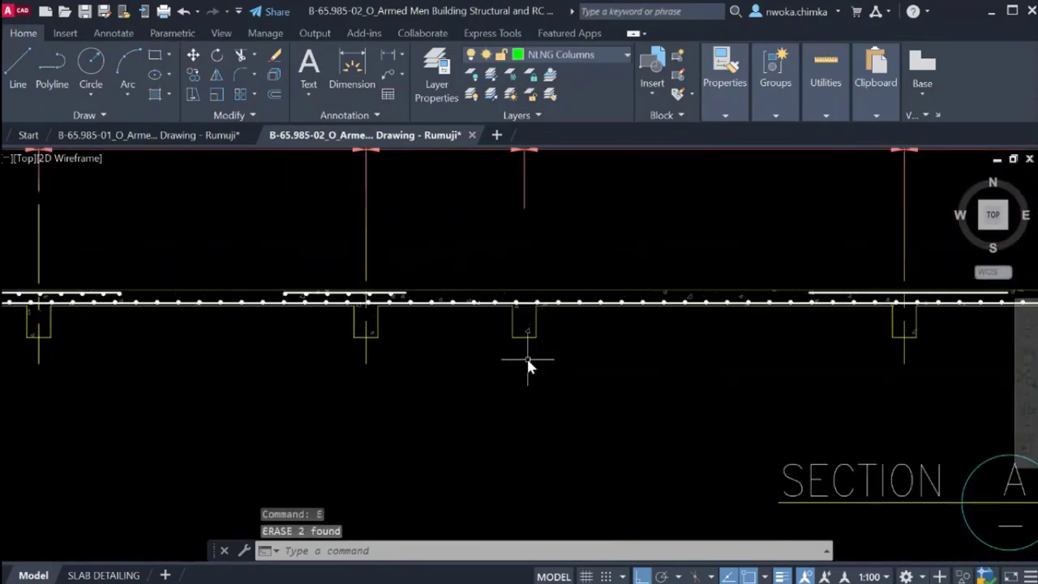
Erase the grid C bubble and the 1500 dimension between grids B and C above section A.
left_click(508, 203)
left_click(544, 250)
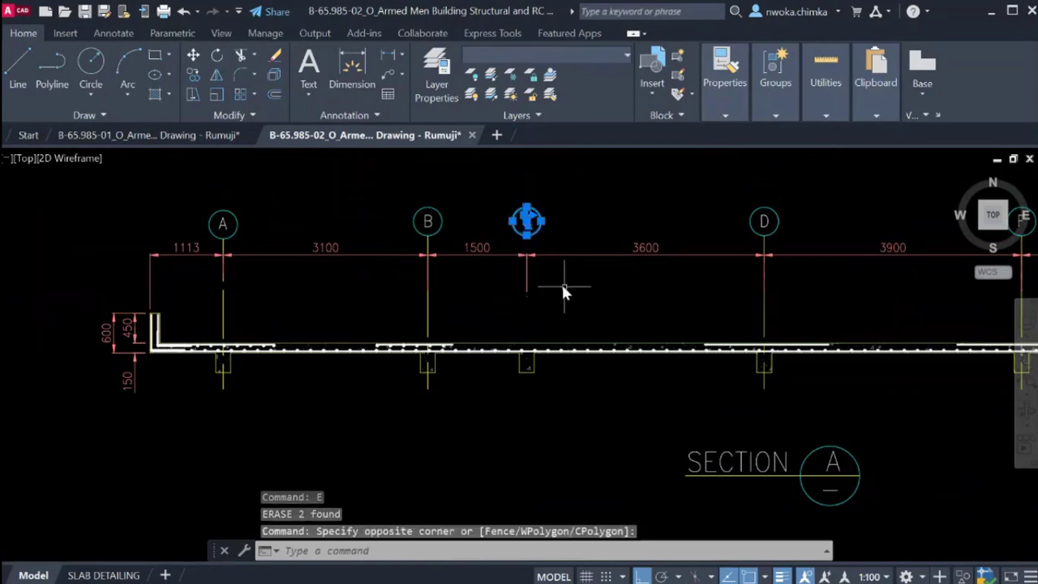
key("Return")
left_click(496, 258)
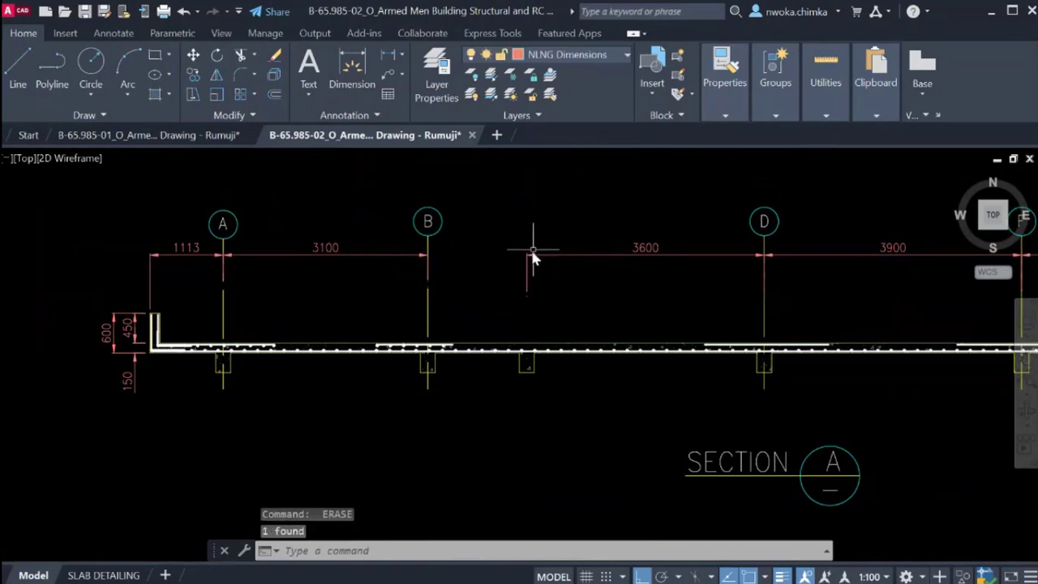
Stretch the start of the grid C to D dimension back to grid B so it spans from B to D.
left_click(528, 256)
left_click(519, 292)
left_click(528, 296)
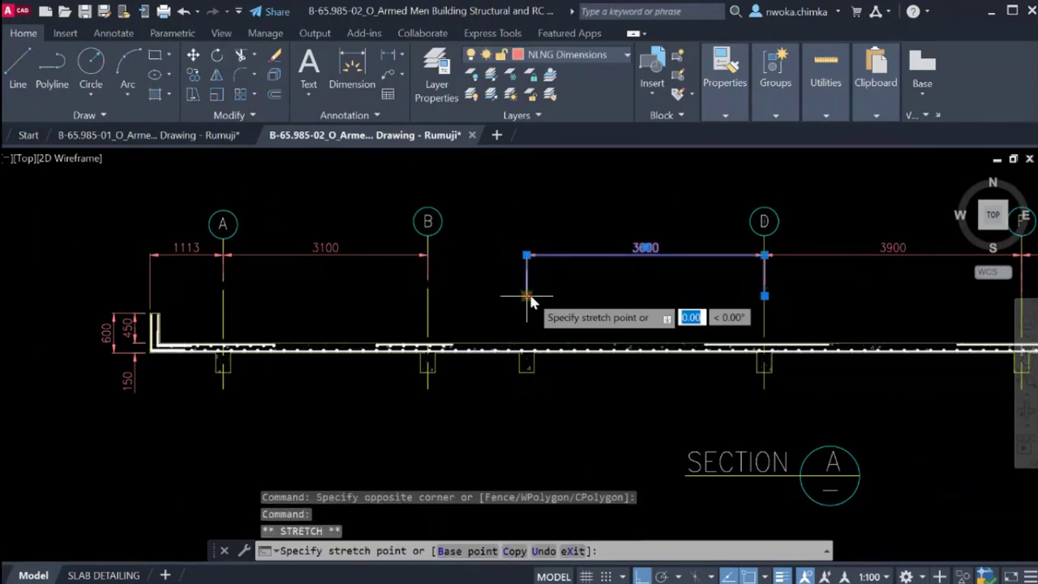
left_click(428, 296)
scroll(503, 258, "down", 2)
key("Escape")
scroll(527, 308, "up", 3)
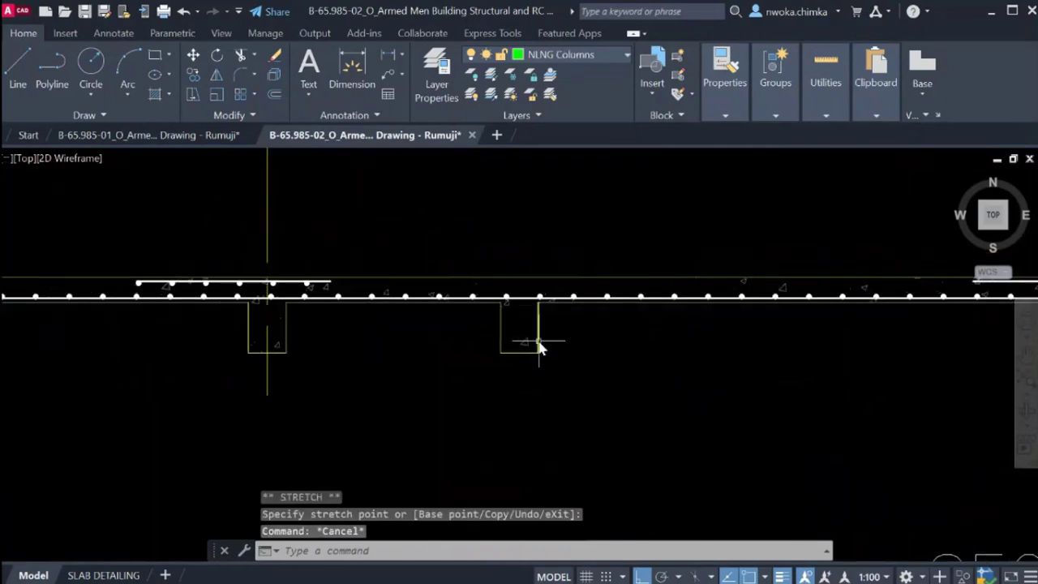
Erase the grid C beam outline below the slab in section A.
left_click(540, 344)
left_click(481, 332)
left_click(549, 363)
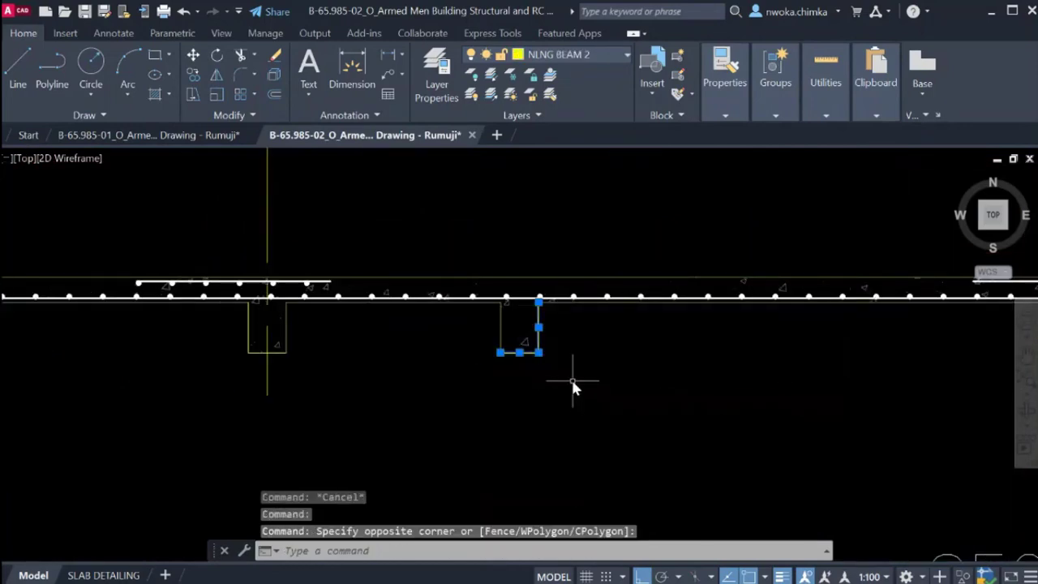
type("E")
key("Return")
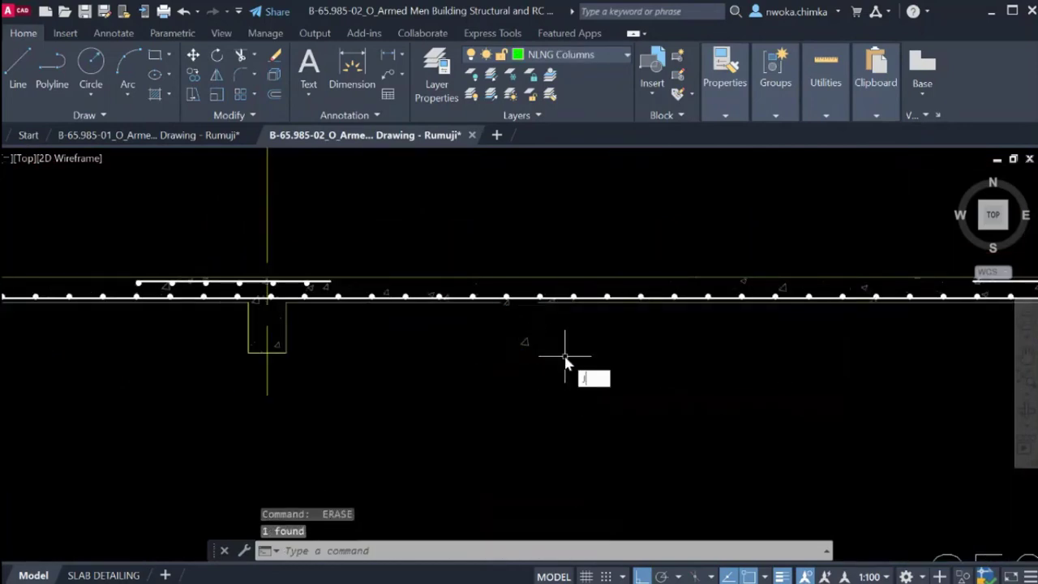
type("J")
key("Return")
scroll(560, 293, "up", 4)
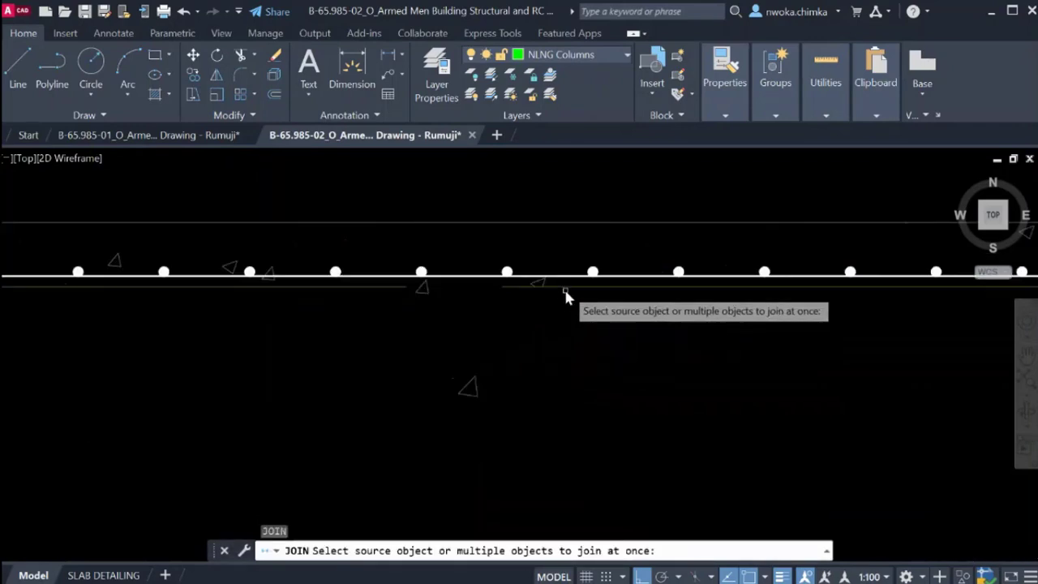
left_click(499, 289)
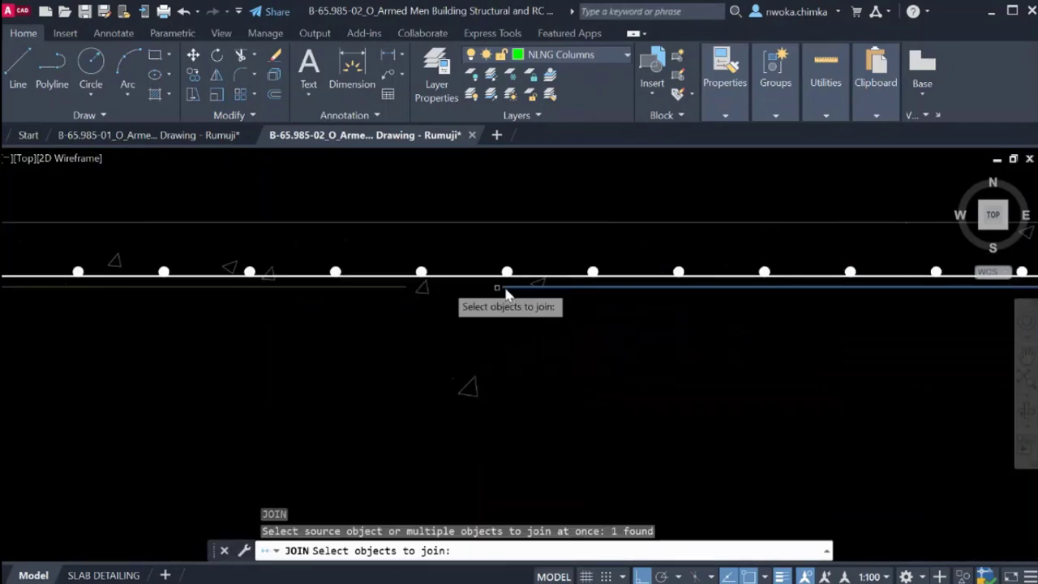
left_click(371, 294)
key("Escape")
Join the two slab soffit lines across the gap where the grid C beam was.
key("Return")
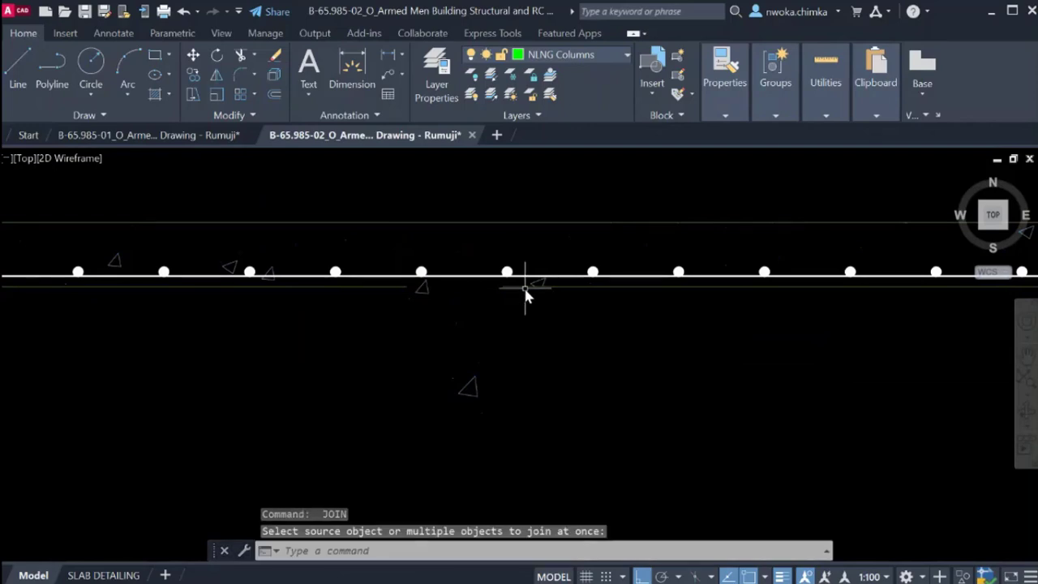
left_click(528, 287)
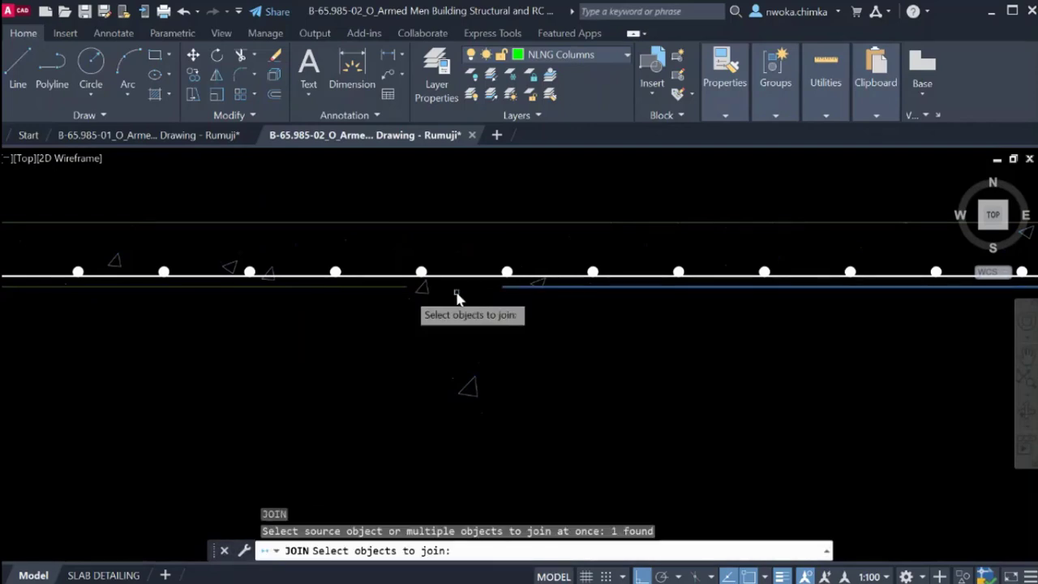
left_click(394, 288)
key("Return")
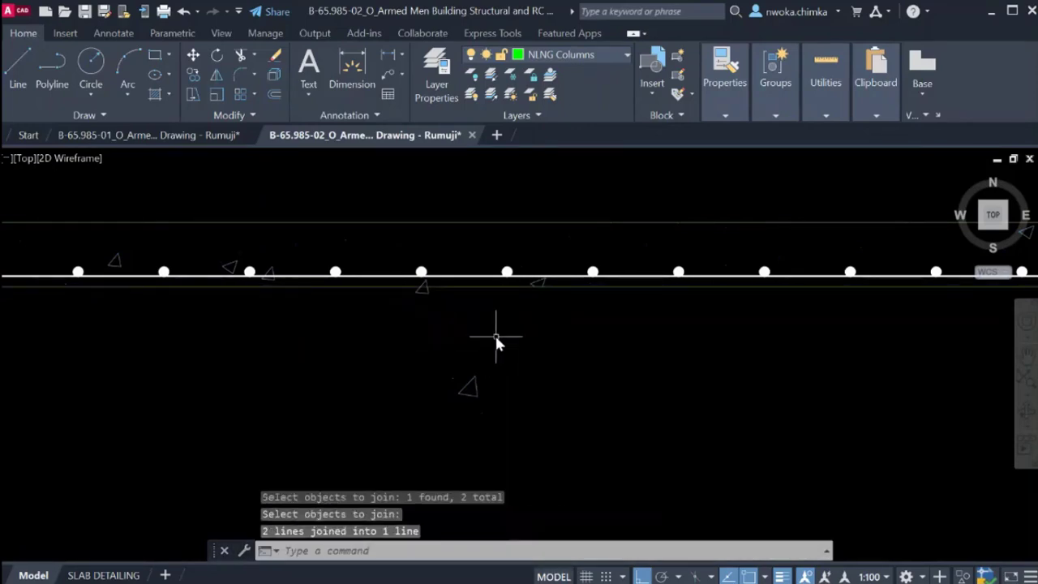
Use Trim to remove the stray concrete hatch triangle below the slab soffit at the former grid C beam.
left_click(528, 291)
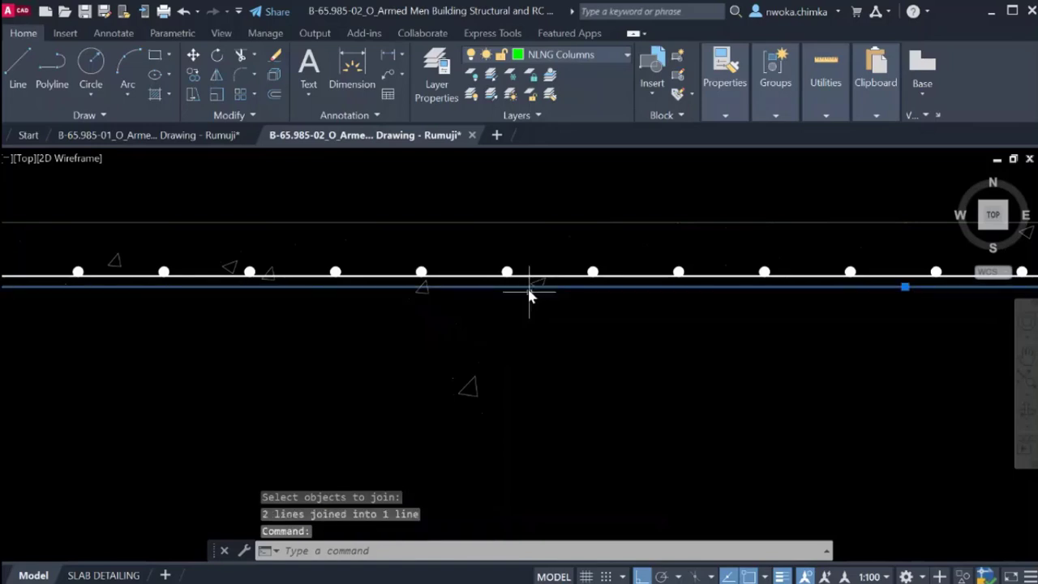
key("Return")
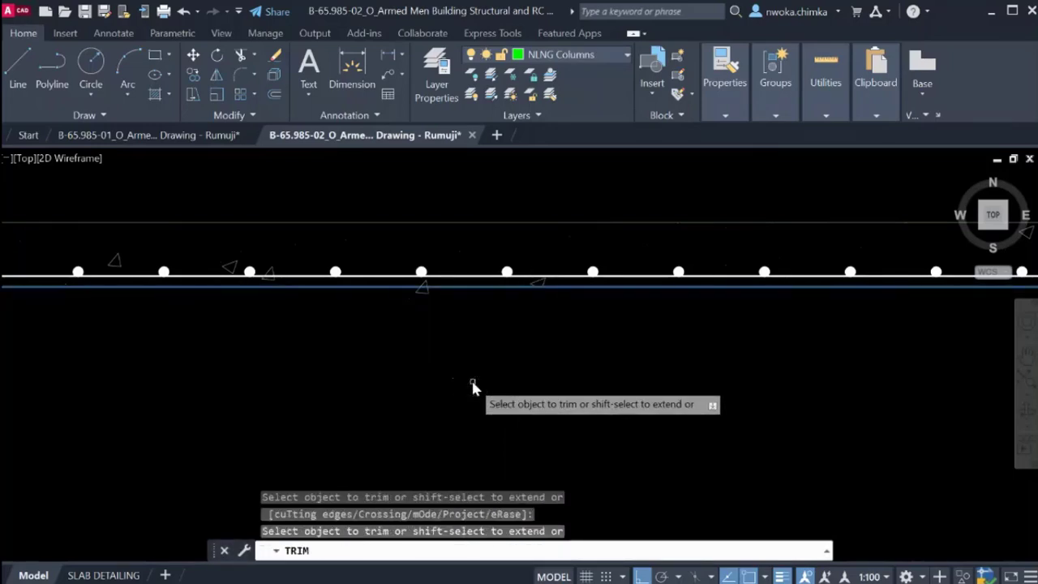
scroll(494, 324, "down", 2)
left_click(499, 348)
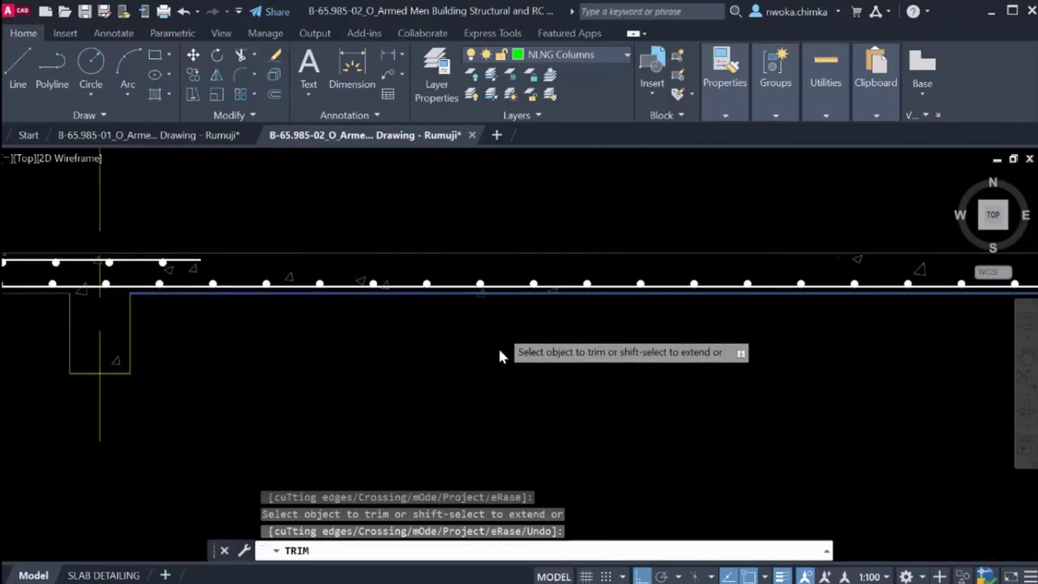
scroll(493, 298, "down", 2)
scroll(485, 337, "up", 1)
scroll(492, 316, "down", 3)
key("Escape")
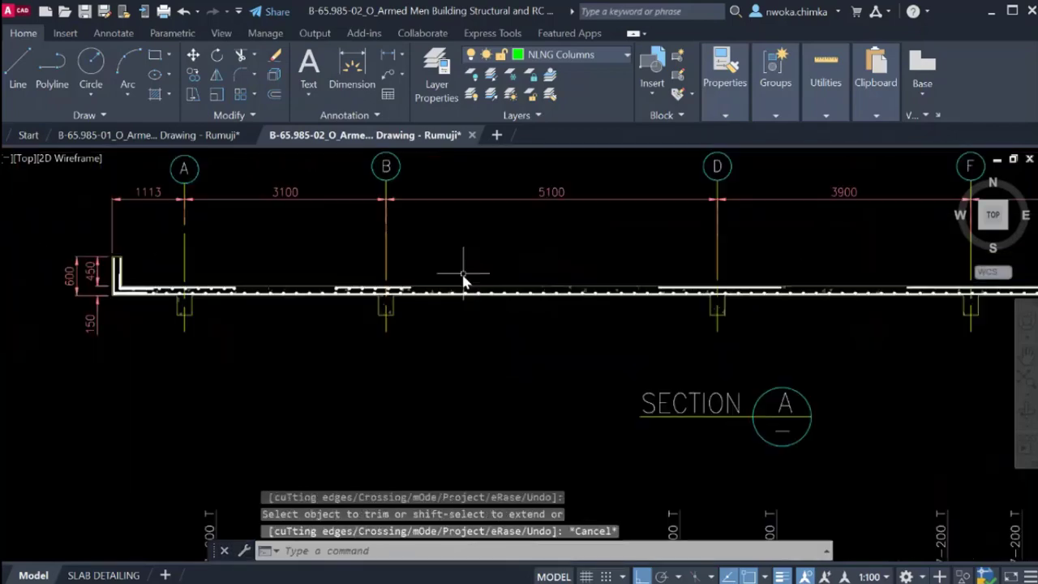
Highlight the grid D top bar in both the reinforcement plan and section A to compare them.
scroll(489, 284, "down", 4)
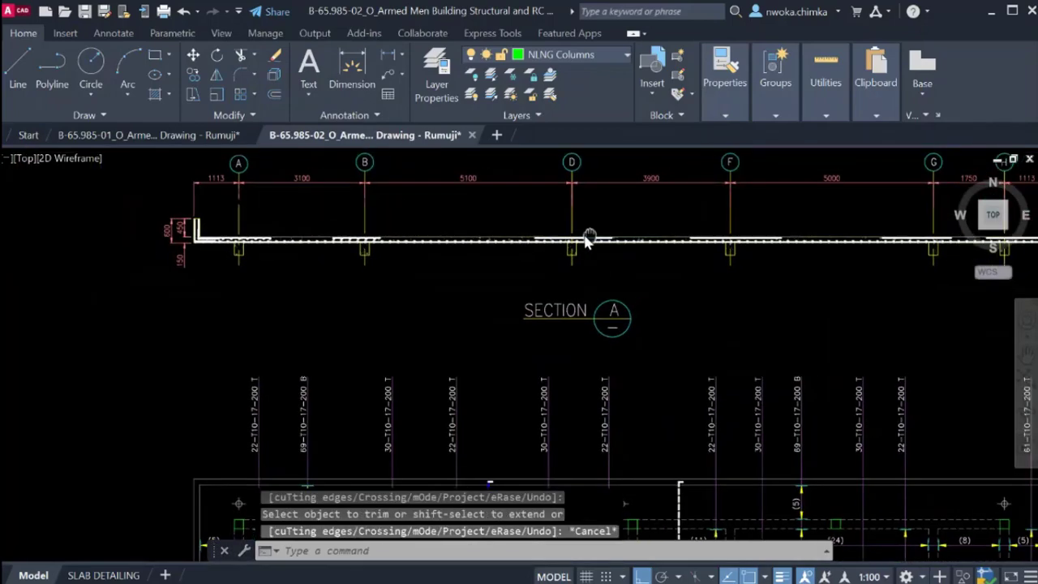
scroll(558, 227, "down", 3)
scroll(556, 203, "up", 5)
scroll(552, 267, "down", 5)
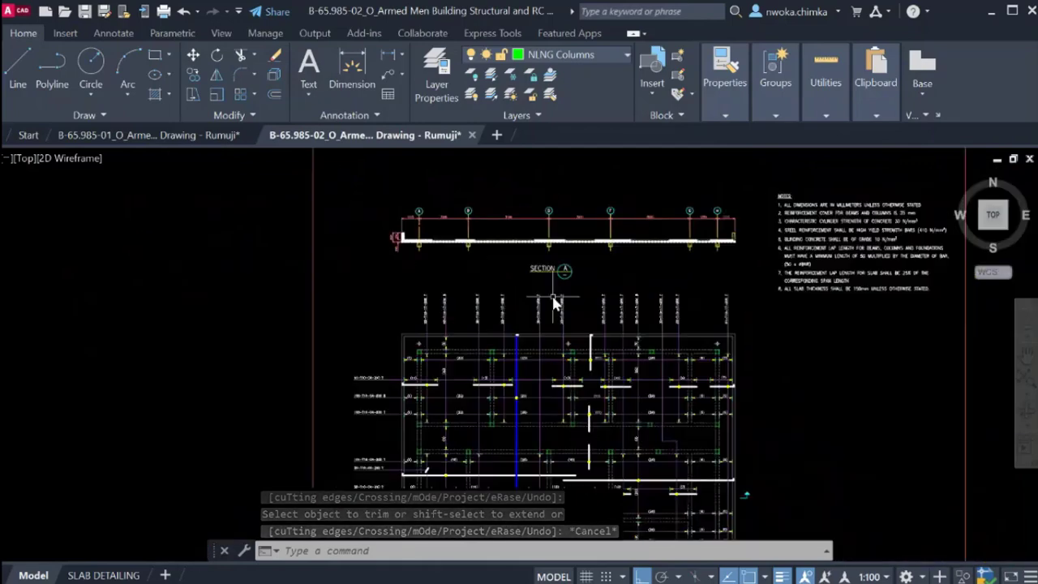
scroll(543, 264, "up", 1)
scroll(527, 381, "up", 6)
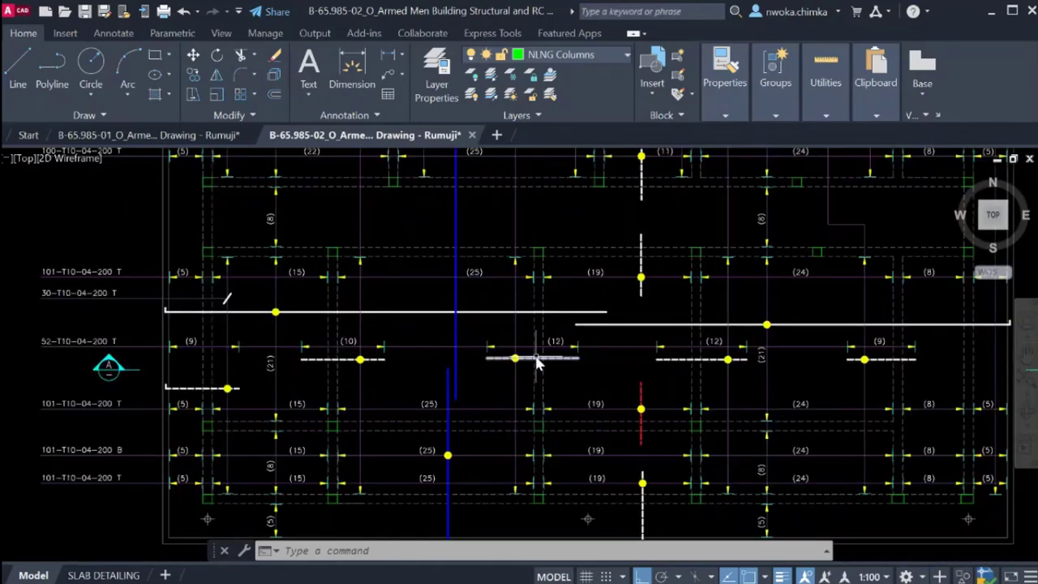
left_click(571, 362)
scroll(558, 364, "down", 5)
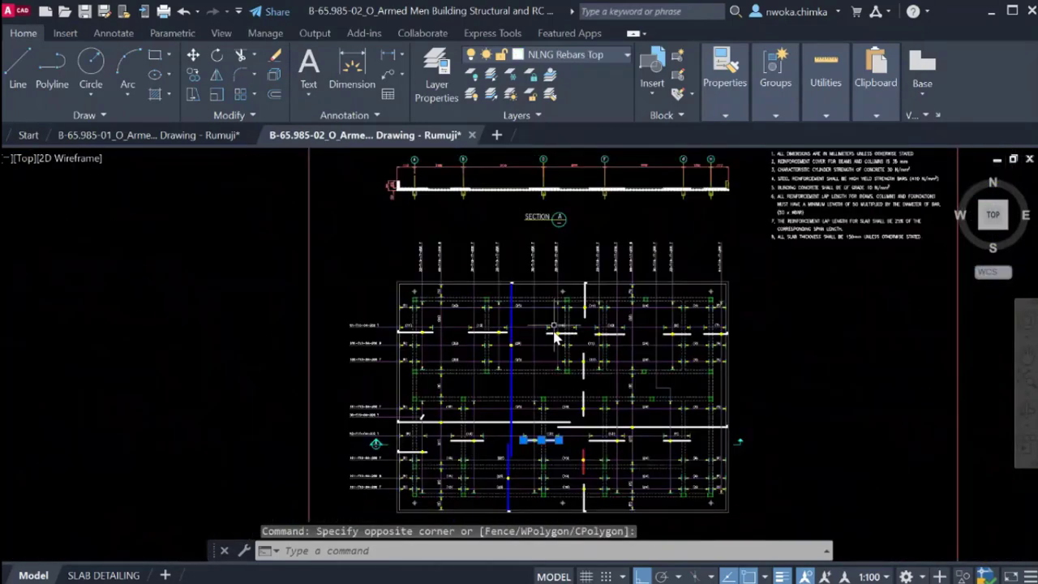
scroll(554, 312, "up", 8)
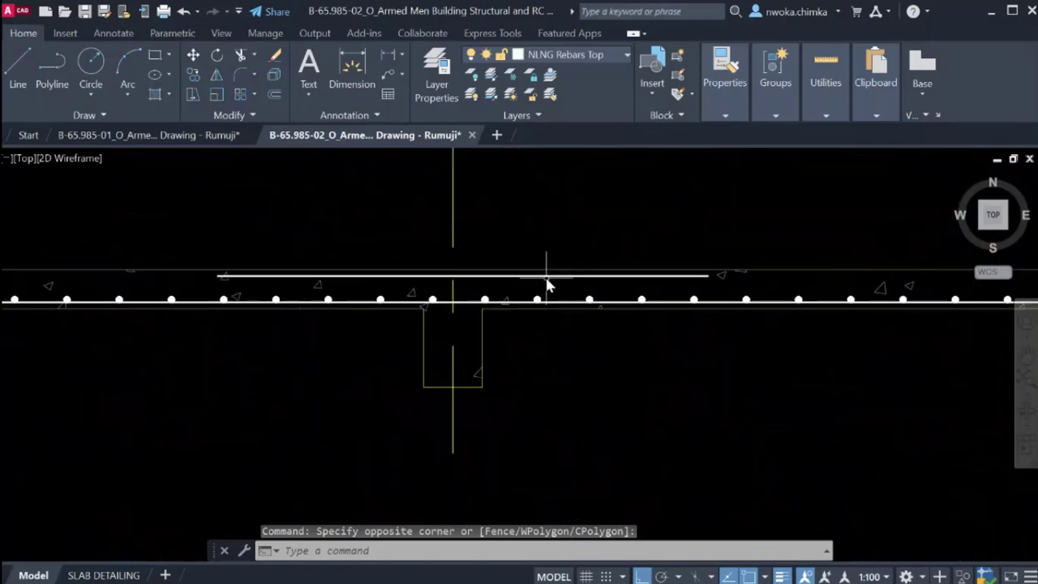
left_click(547, 284)
scroll(548, 283, "down", 3)
scroll(451, 257, "up", 6)
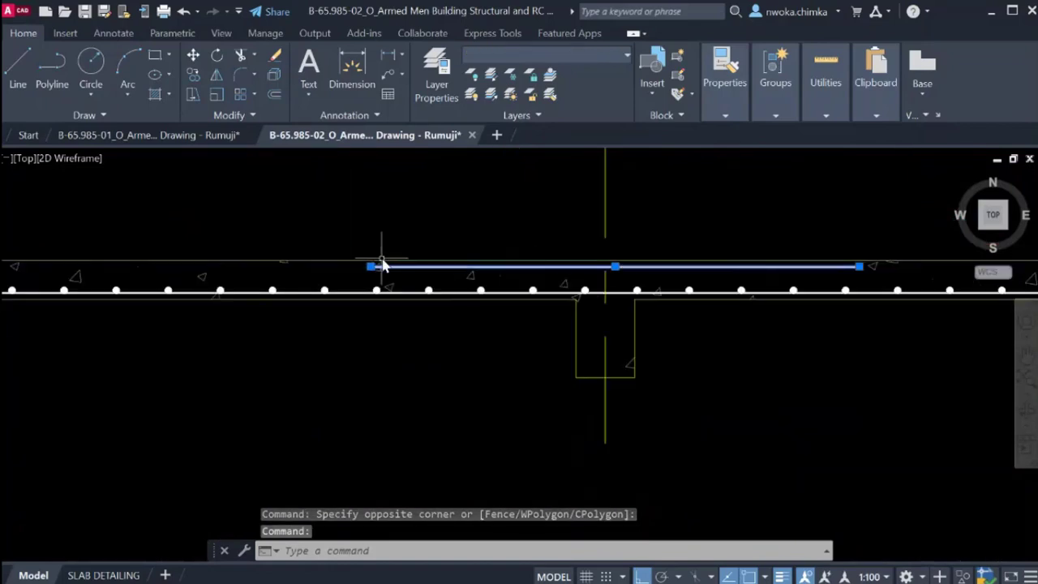
Examine how the distribution bar dots sit beneath the top bar at grid B in section A.
scroll(553, 250, "down", 2)
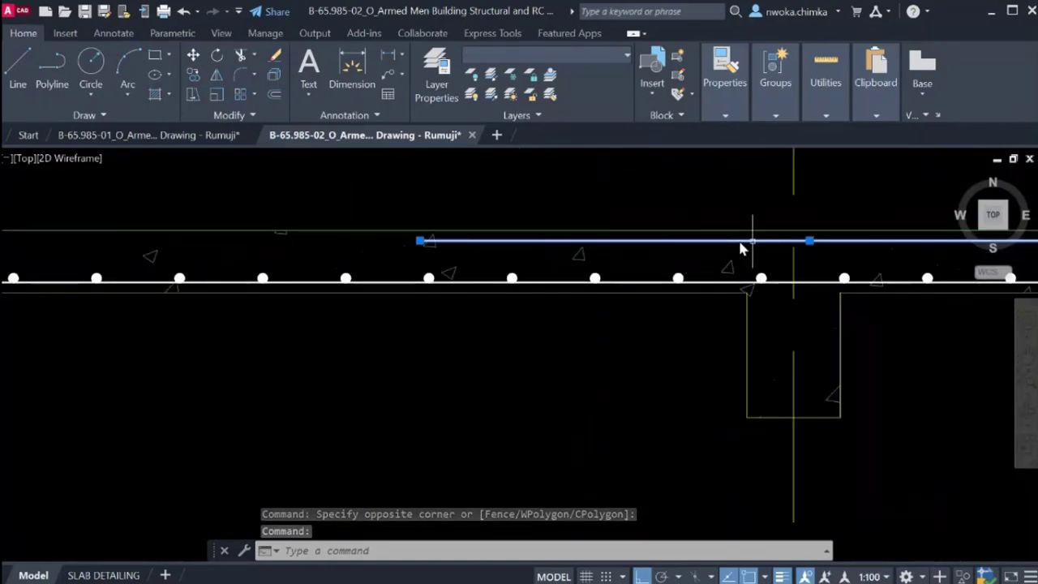
scroll(740, 241, "down", 2)
middle_click_drag(295, 248, 875, 277)
middle_click_drag(209, 337, 718, 324)
scroll(472, 265, "up", 6)
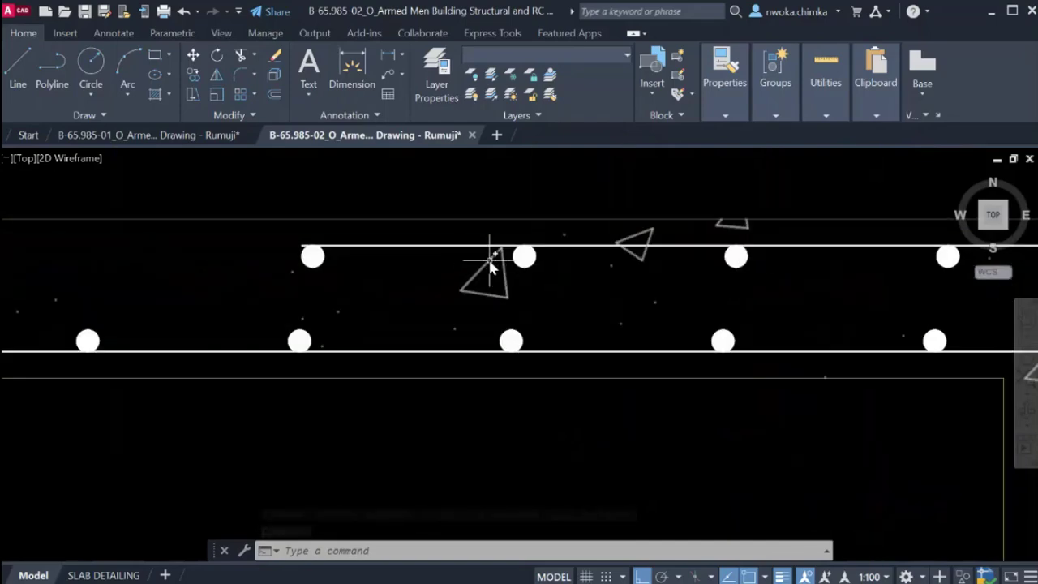
scroll(490, 267, "down", 8)
scroll(603, 357, "up", 5)
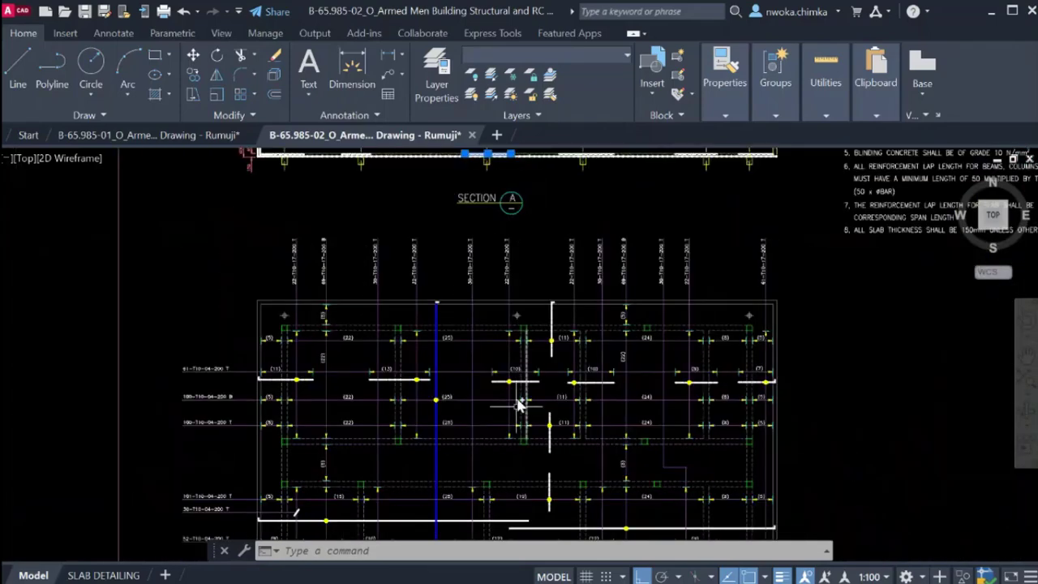
Highlight the red distribution bar between grids D and F in the plan and check it against section A.
middle_click_drag(532, 449, 502, 274)
scroll(508, 403, "up", 5)
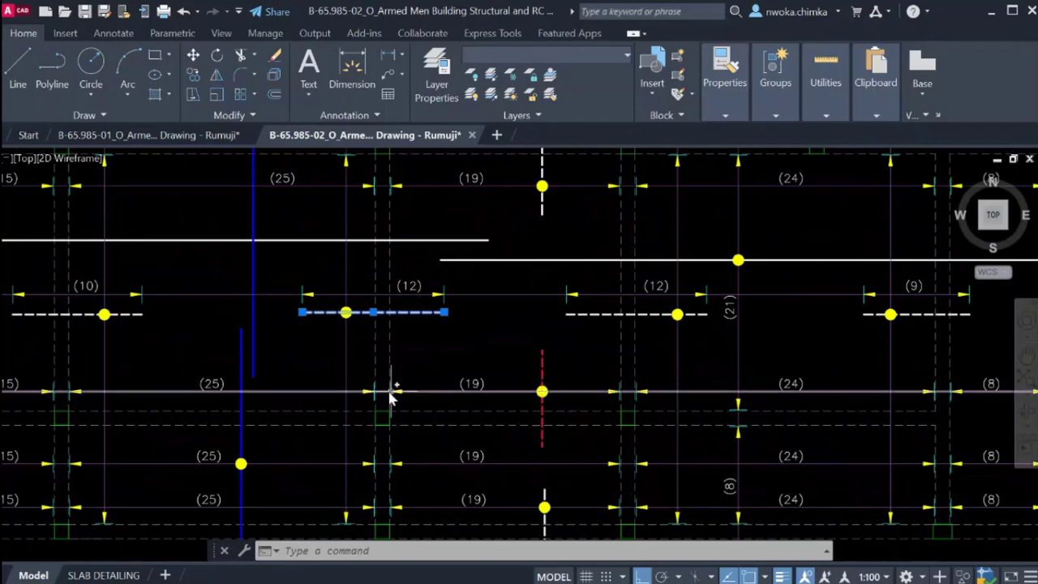
scroll(549, 378, "up", 2)
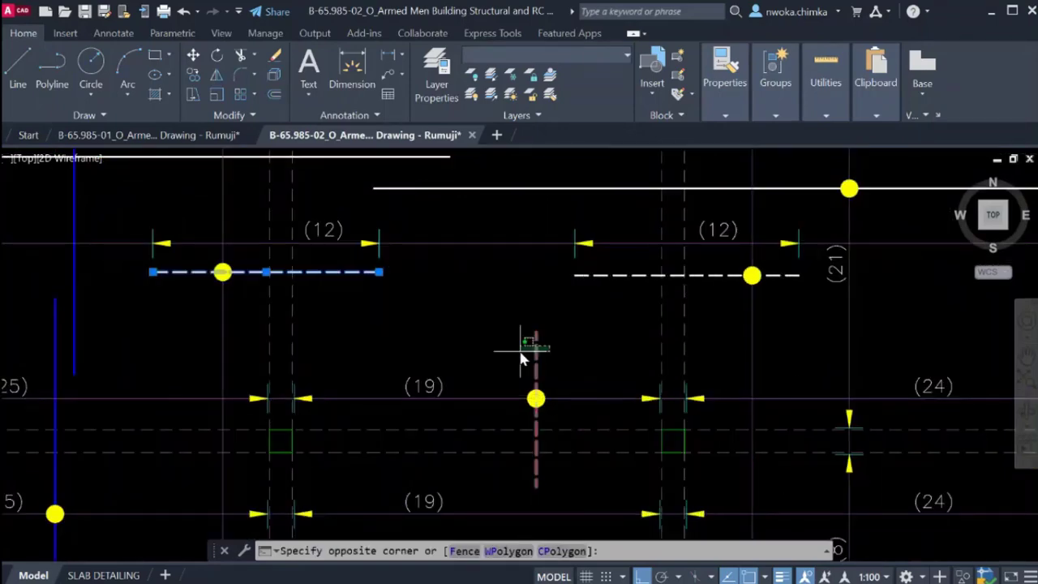
left_click(522, 354)
scroll(515, 388, "down", 6)
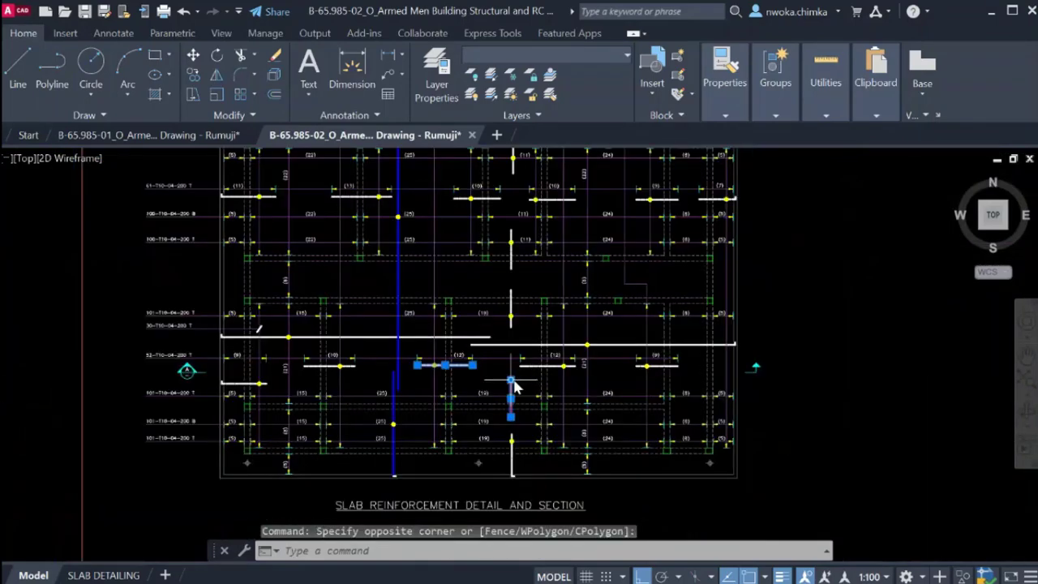
scroll(515, 380, "down", 2)
middle_click_drag(484, 252, 511, 425)
scroll(498, 297, "up", 8)
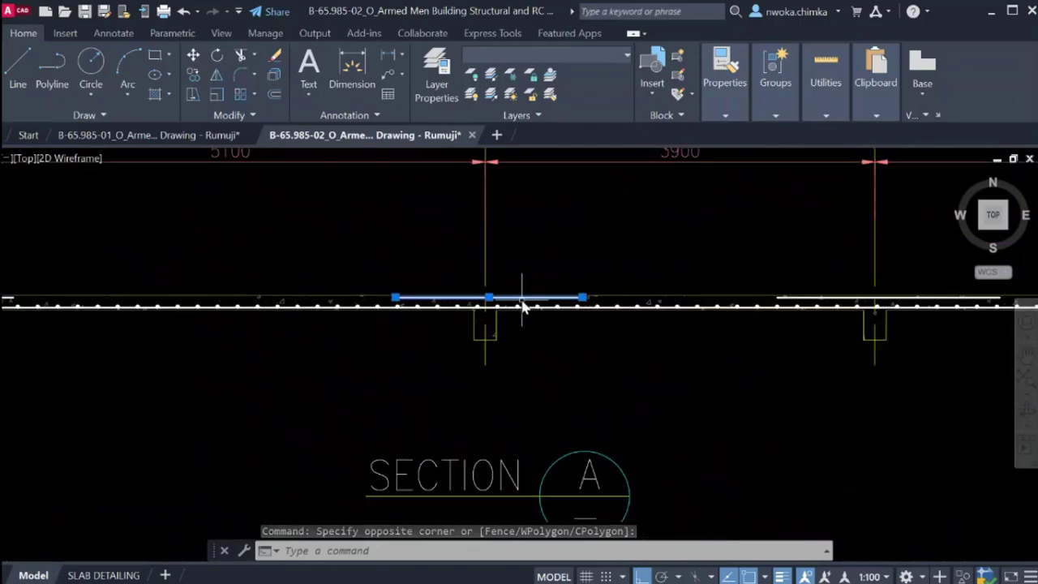
left_click_drag(578, 301, 500, 296)
scroll(401, 307, "up", 2)
key("Escape")
Draw a vertical construction line through the left end of the grid D top bar in section A.
middle_click_drag(395, 268, 555, 284)
type("X")
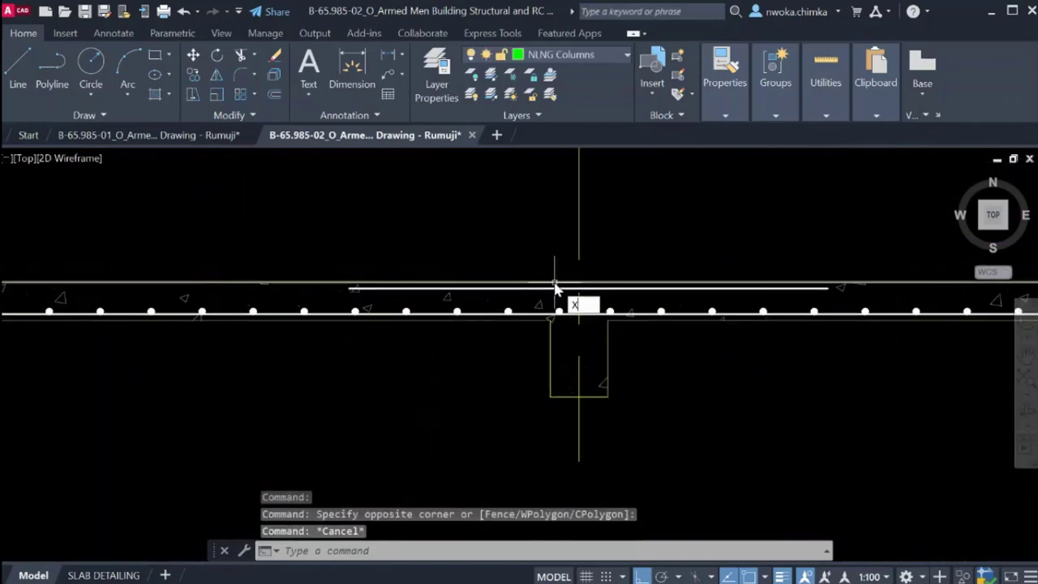
type("XL")
key("Return")
type("V")
key("Return")
scroll(340, 295, "up", 2)
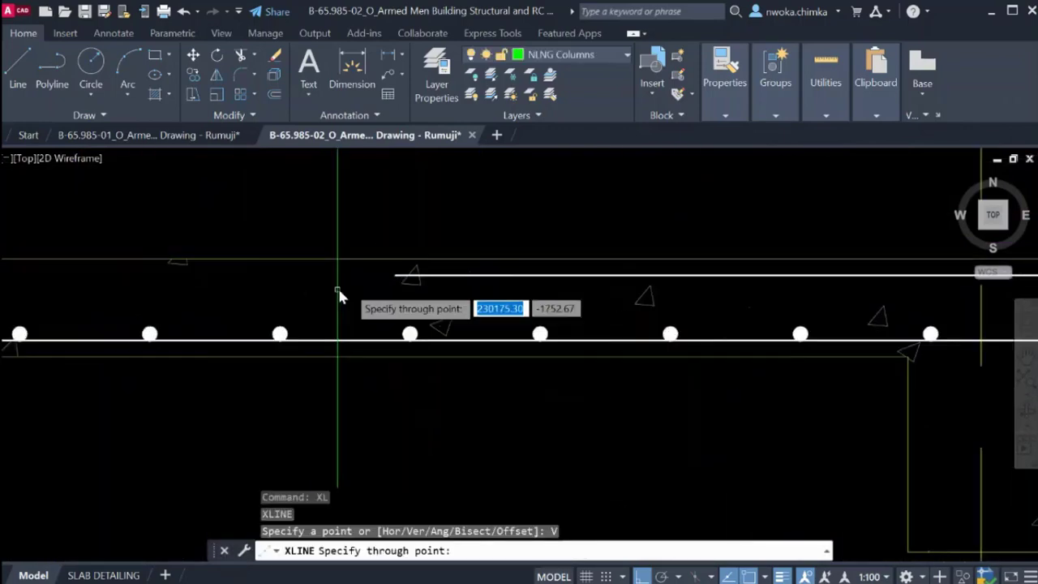
left_click(397, 282)
key("Escape")
Copy the nearest bottom distribution bar dot by its left quadrant to the left end of the grid D top bar.
scroll(381, 304, "up", 2)
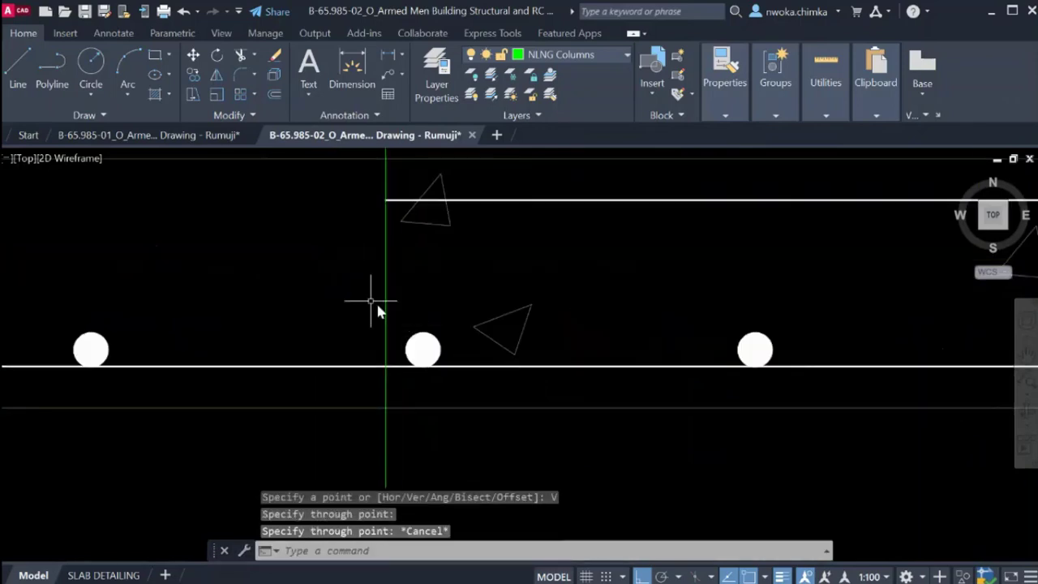
left_click(365, 297)
left_click(460, 381)
type("CO")
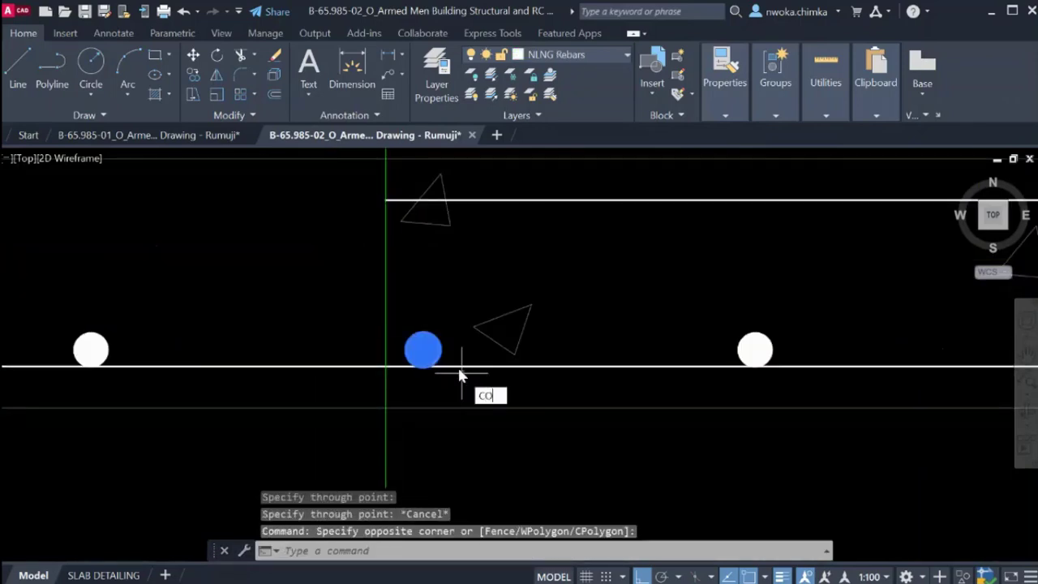
key("Return")
scroll(412, 360, "up", 2)
left_click(427, 347)
scroll(495, 378, "down", 2)
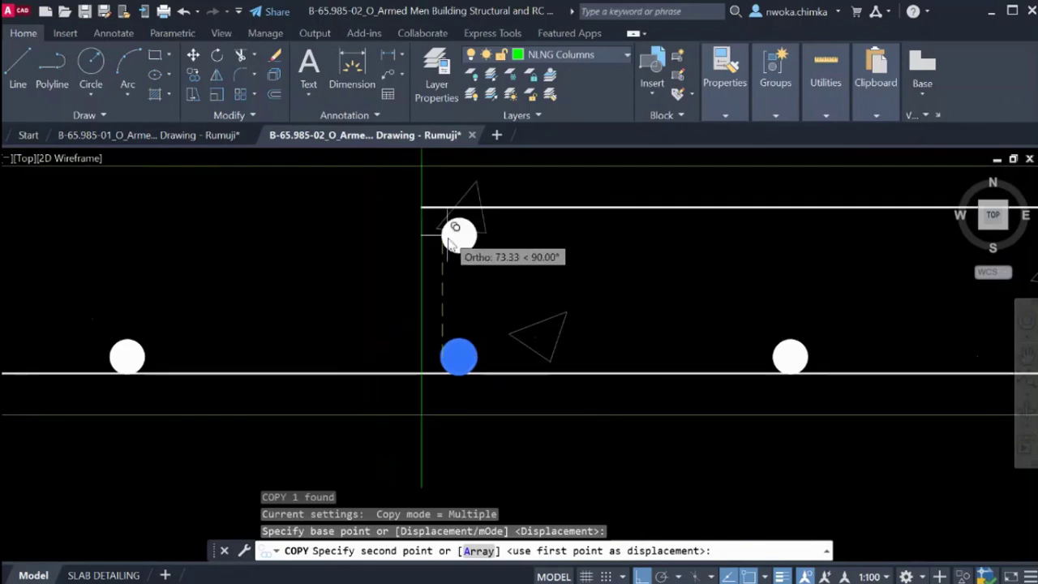
scroll(450, 244, "up", 2)
left_click(381, 171)
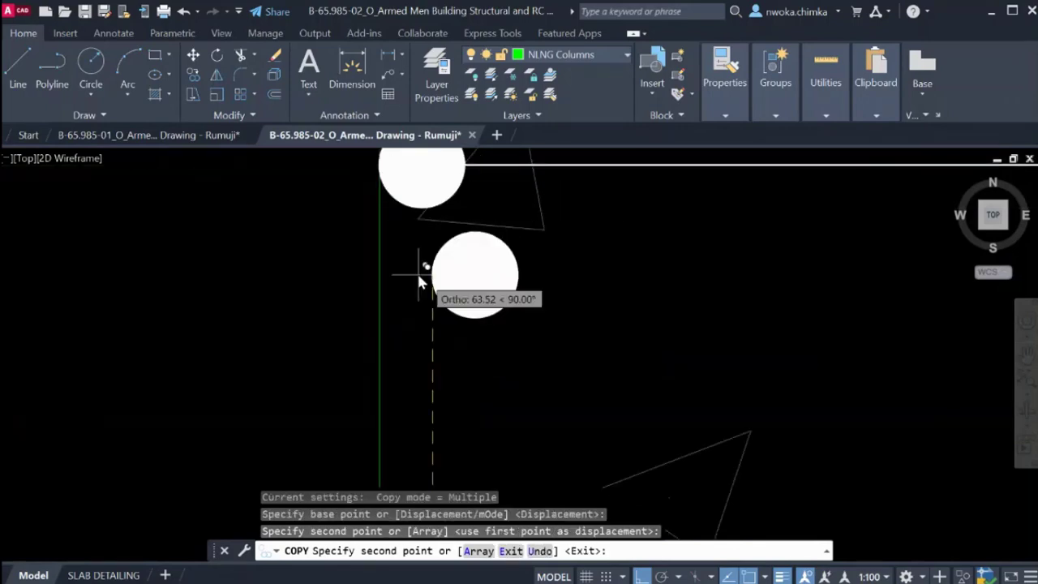
scroll(418, 274, "down", 2)
key("Escape")
Move the copied dot down by its top quadrant so it sits directly beneath the grid D top bar line.
left_click(351, 165)
left_click(500, 266)
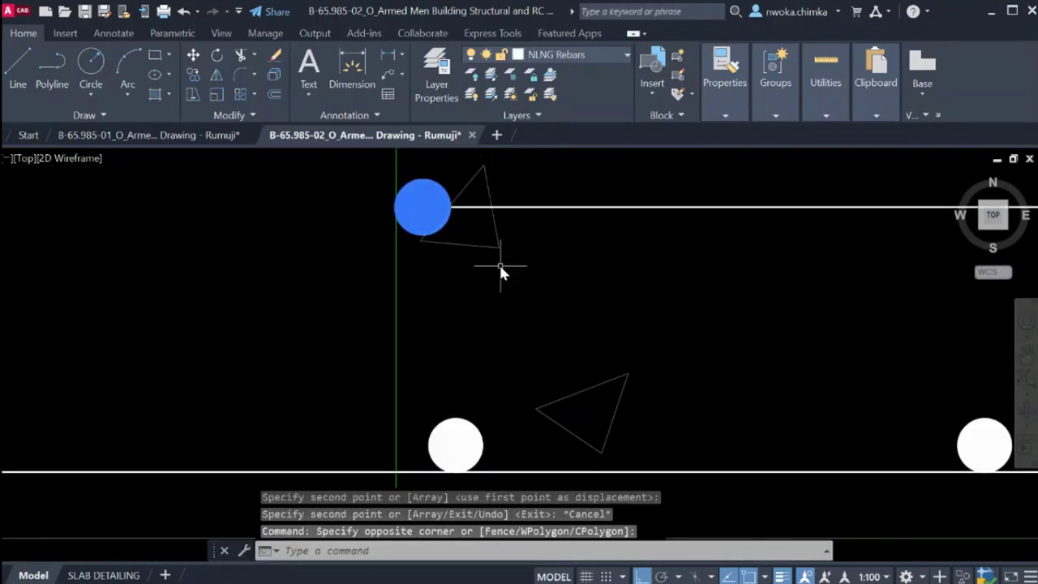
type("m")
key("Return")
left_click(423, 179)
scroll(422, 207, "up", 2)
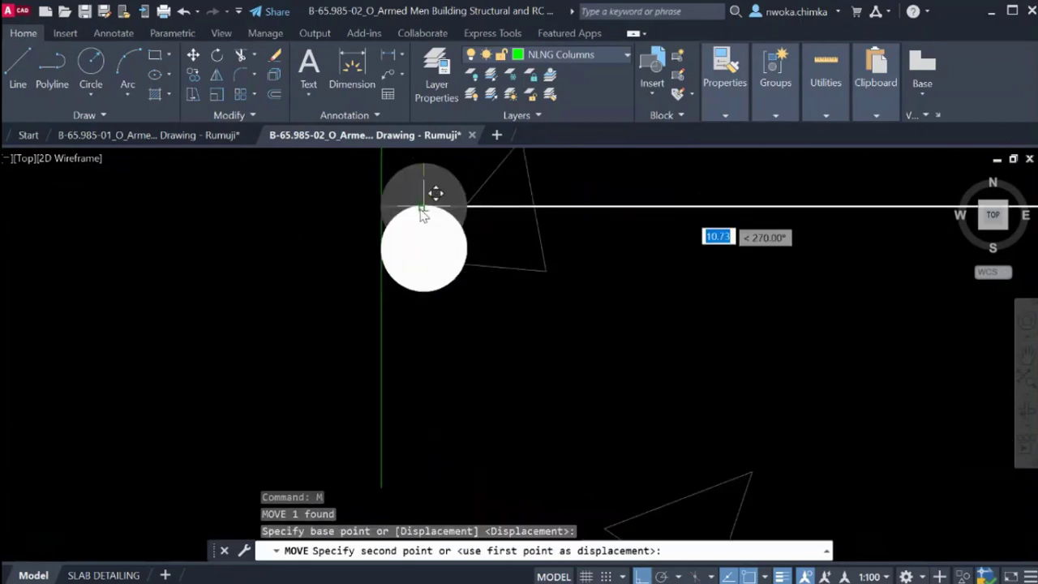
left_click(423, 207)
scroll(472, 304, "down", 2)
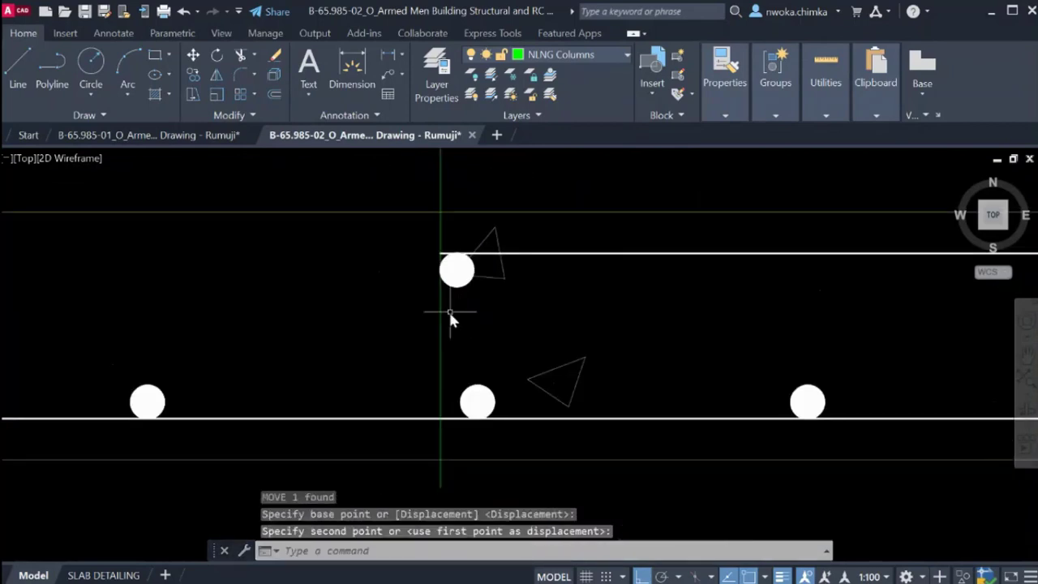
Erase the vertical construction line at the left end of the grid D top bar.
left_click(442, 323)
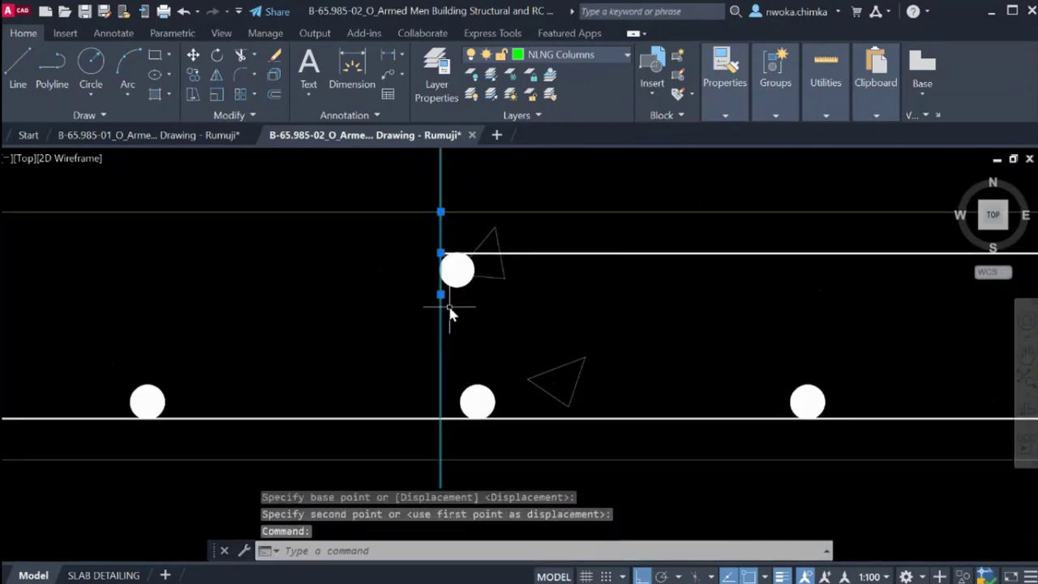
type("e")
key("Return")
Draw a vertical construction line through the center of the dot beneath the left end of the grid D top bar.
type("XL")
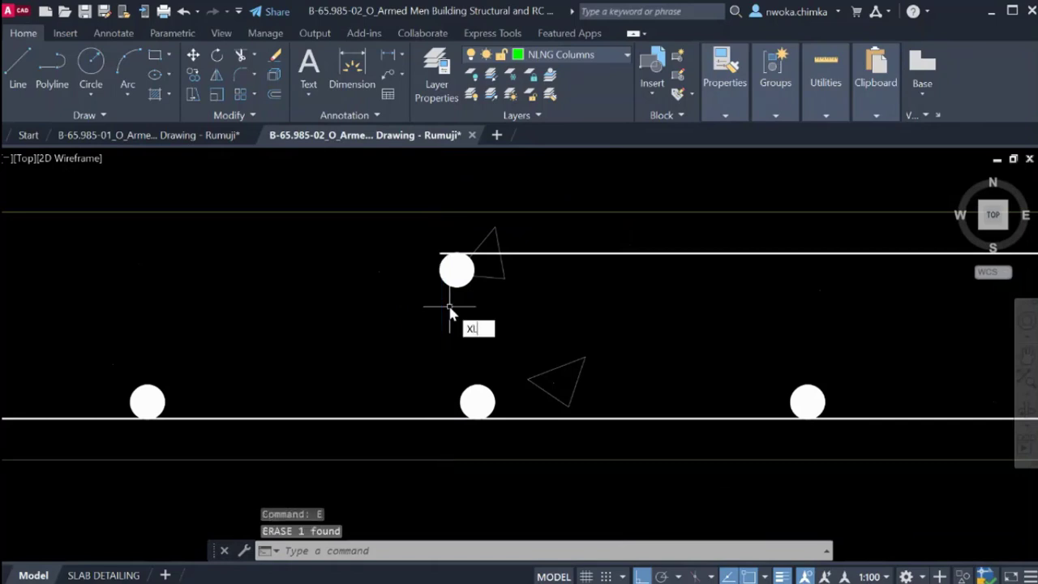
key("Return")
type("V")
key("Return")
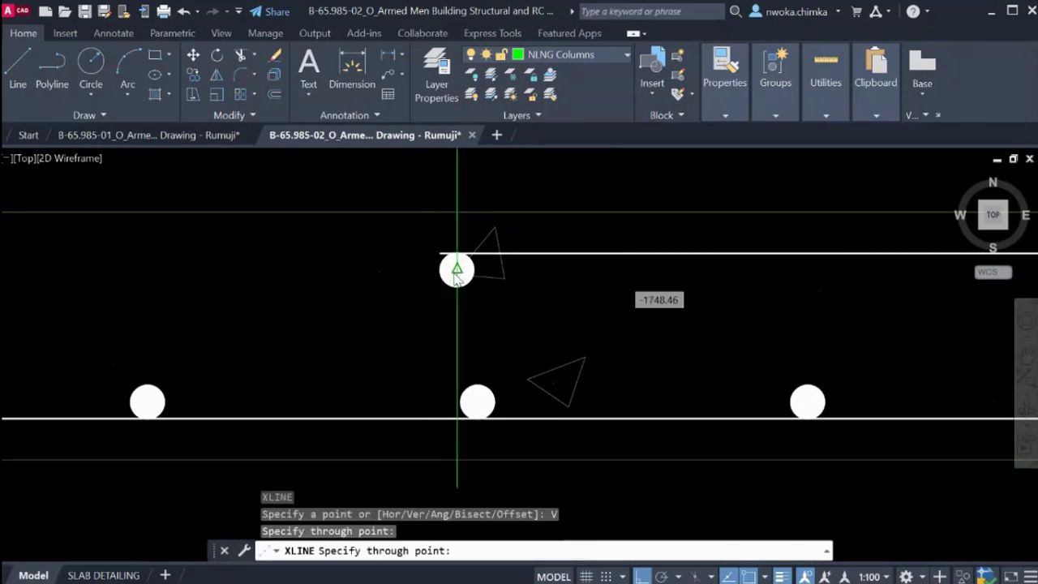
key("Escape")
Offset the vertical construction line by 200 to the right twice, each time from the newest line.
type("o")
key("Return")
type("200")
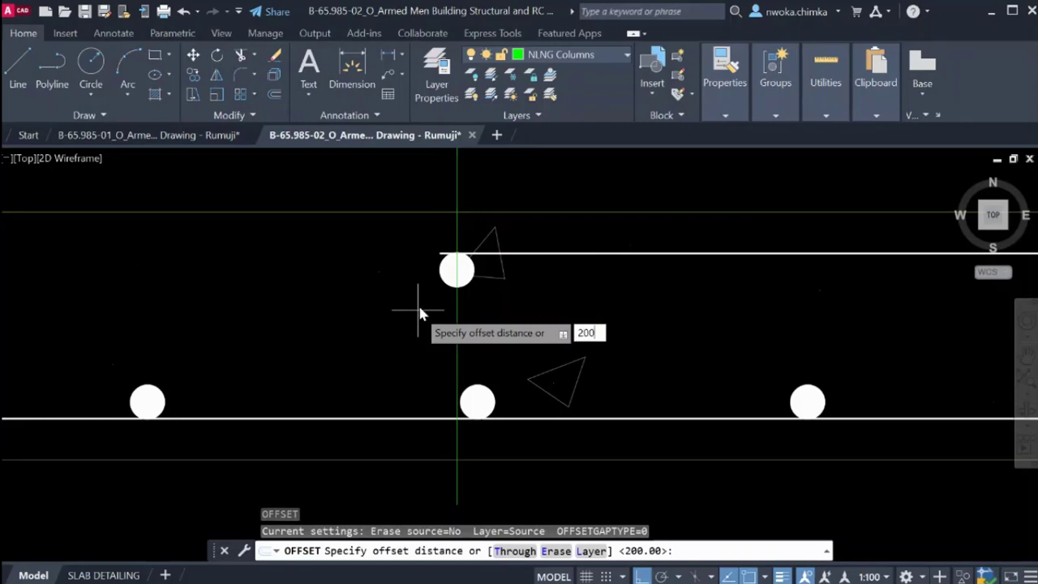
key("Return")
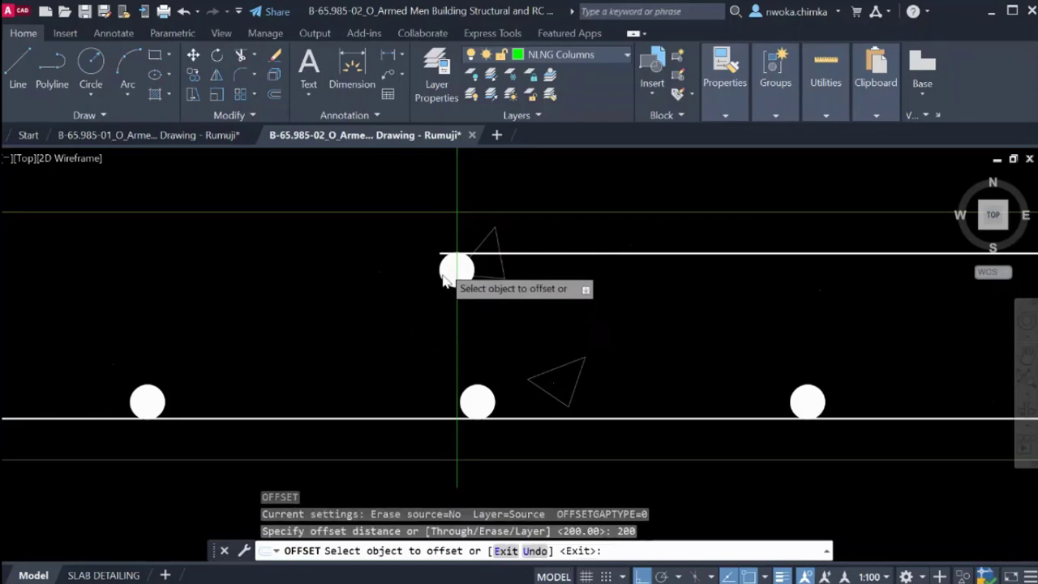
left_click(457, 202)
left_click(652, 196)
scroll(595, 214, "down", 5)
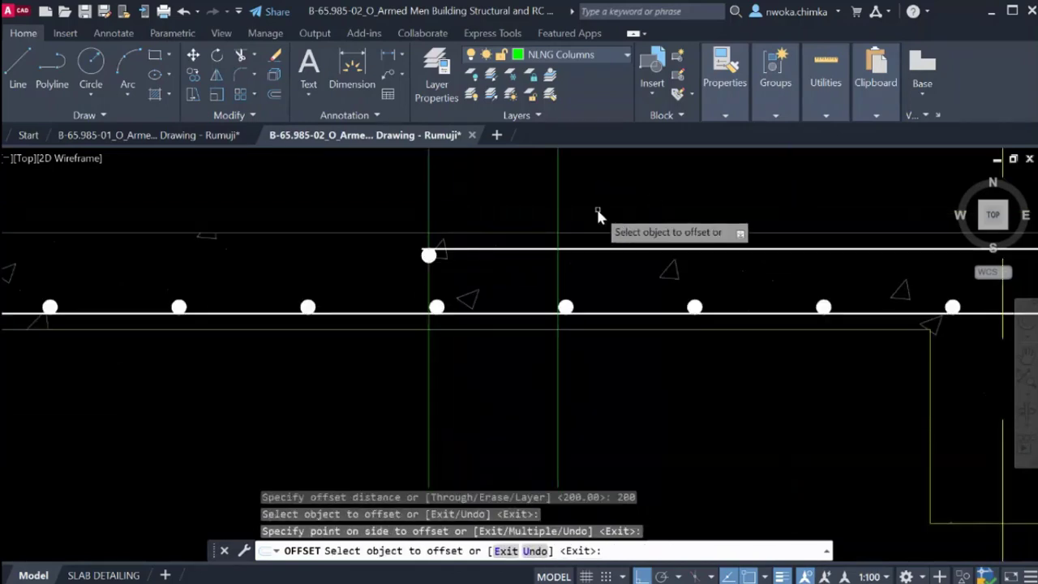
scroll(538, 214, "up", 3)
scroll(632, 219, "down", 5)
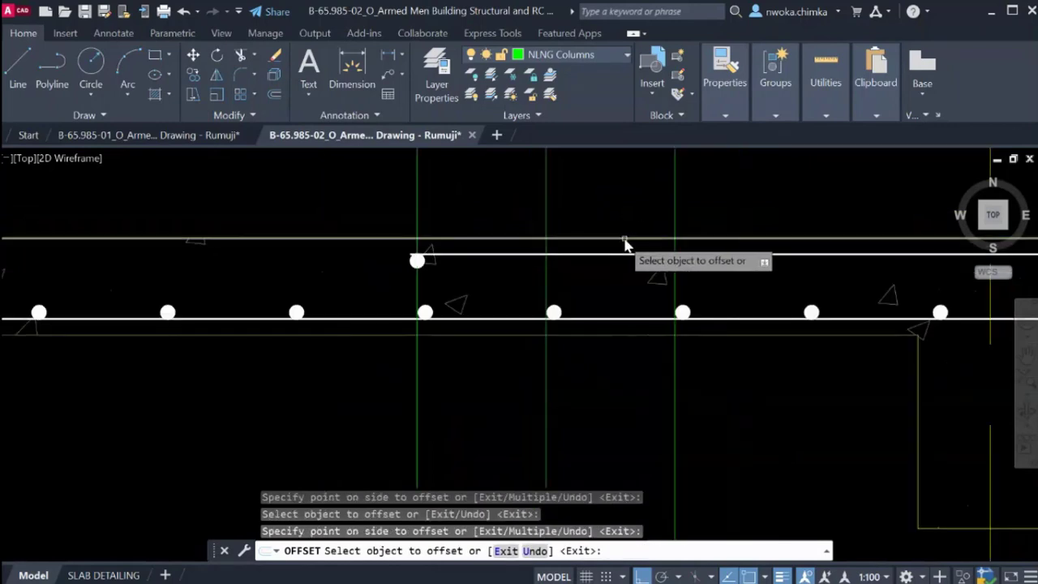
key("Escape")
scroll(568, 289, "up", 1)
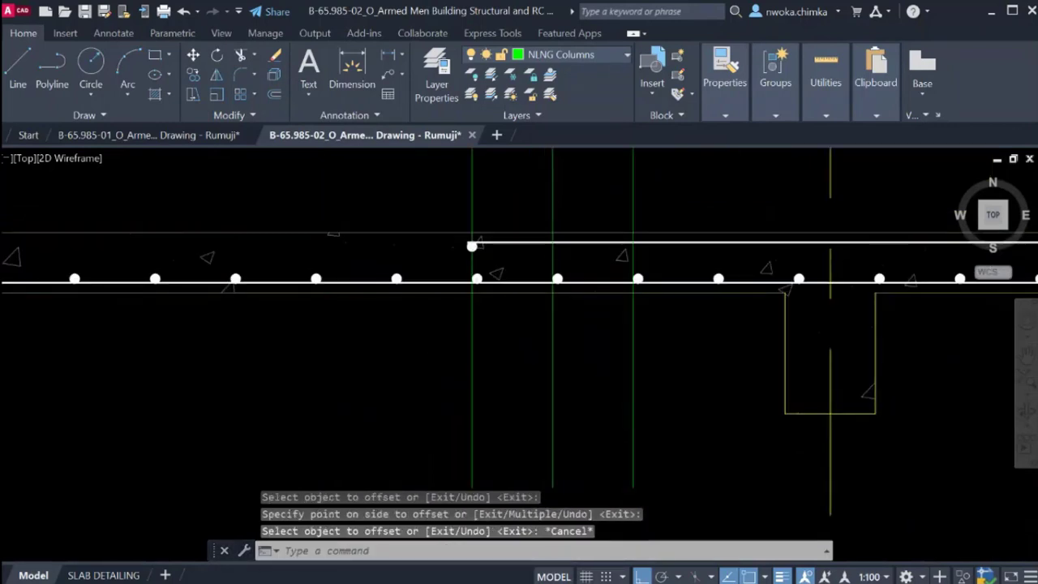
middle_click_drag(722, 203, 522, 234)
left_click(490, 235)
left_click(460, 244)
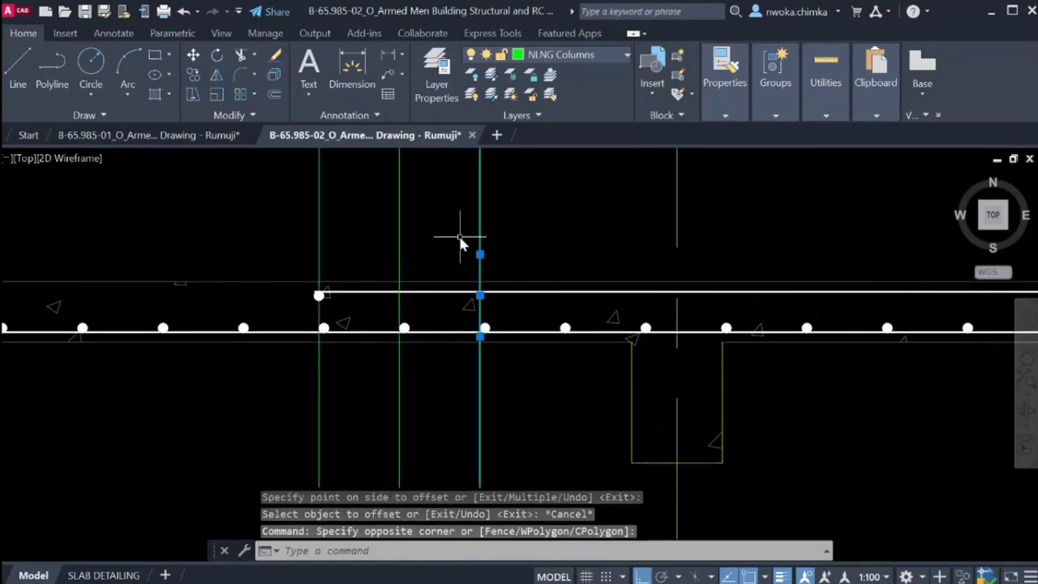
key("Escape")
Continue offsetting the rightmost construction line by 200, adding four more lines across the grid D beam.
type("o")
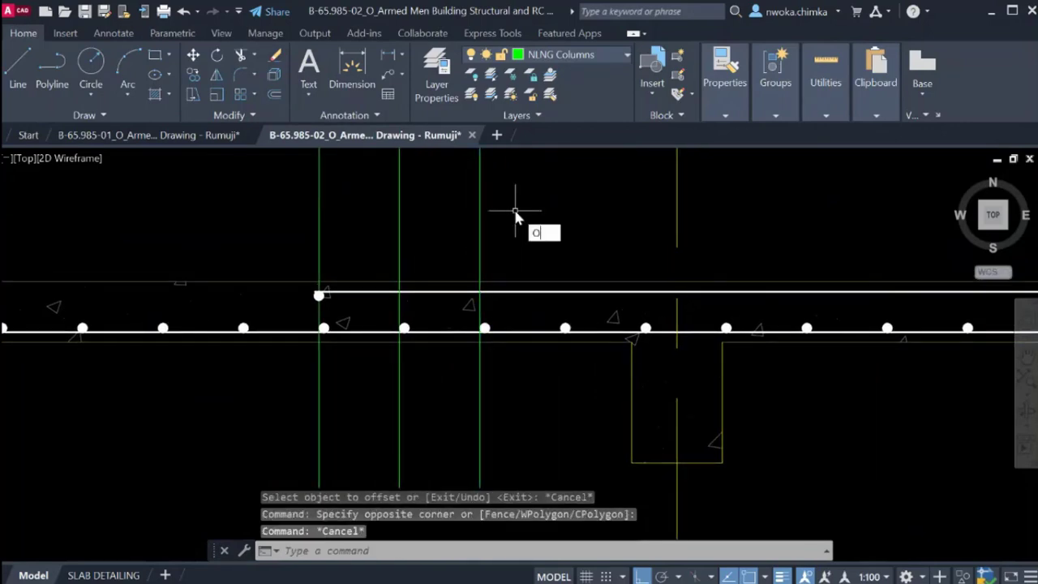
key("Return")
key("Return")
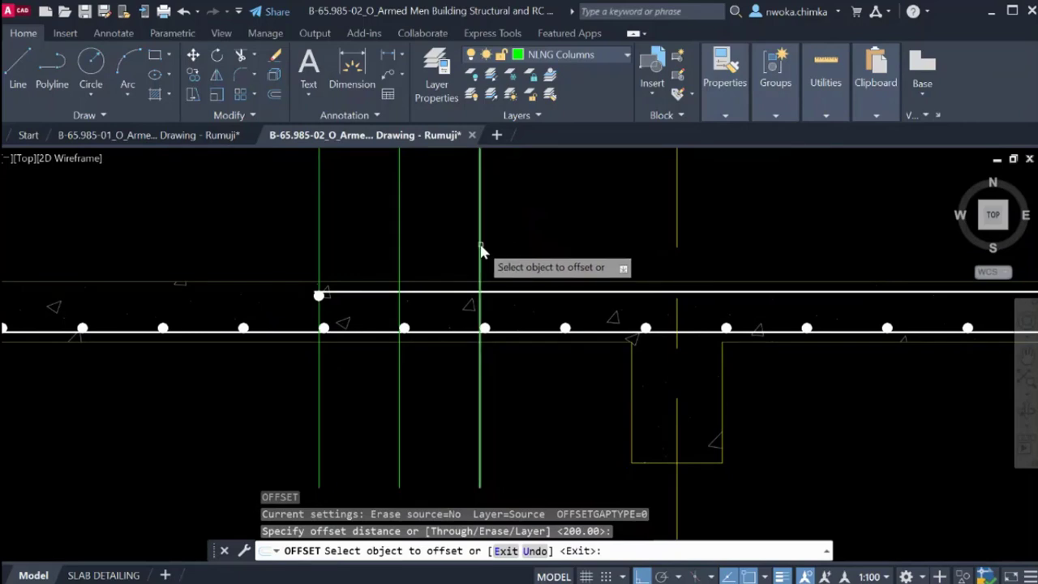
left_click(479, 257)
left_click(621, 240)
left_click(560, 237)
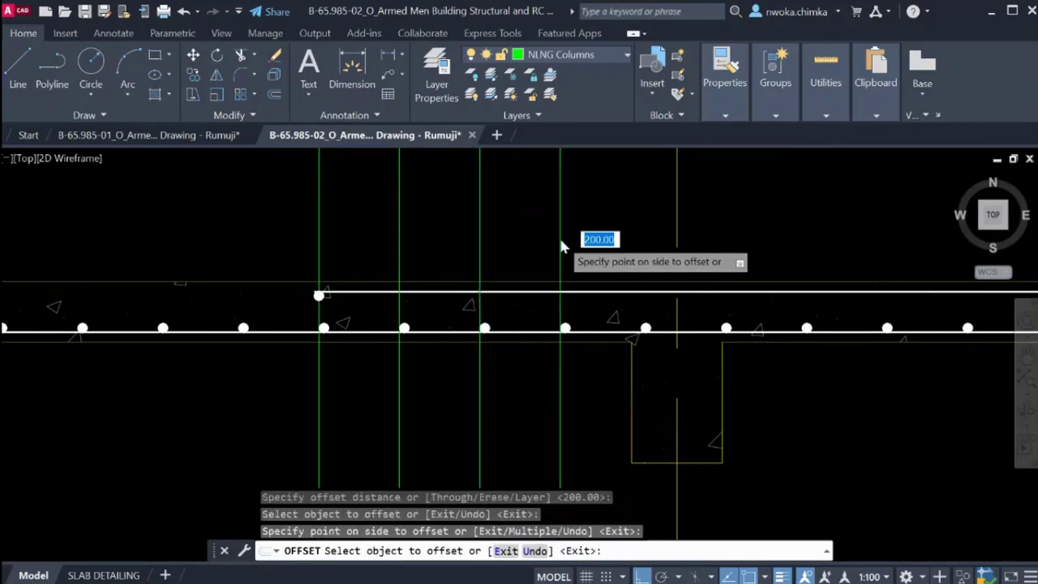
left_click(639, 237)
left_click(640, 244)
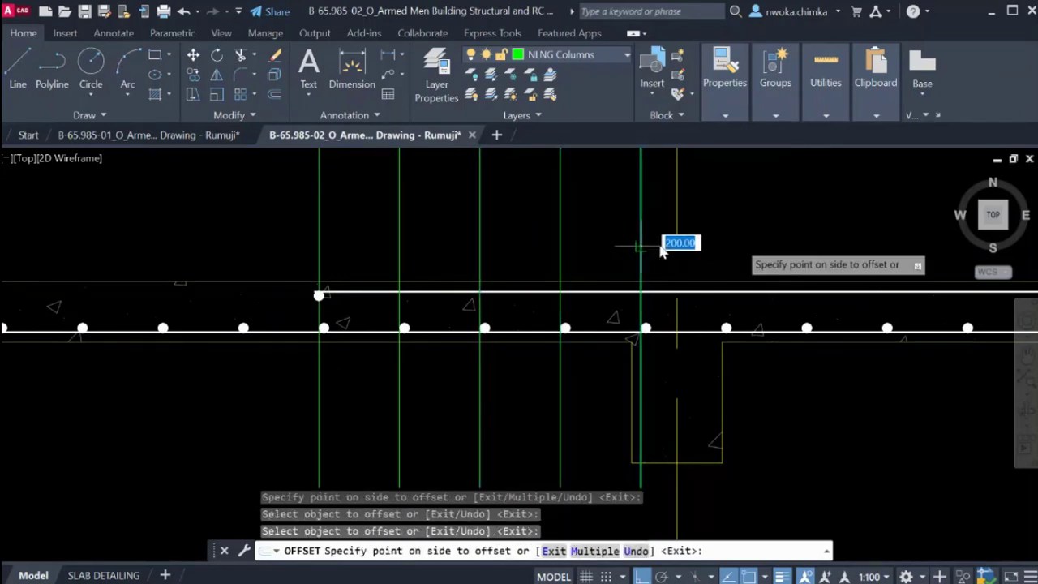
left_click(706, 243)
left_click(772, 247)
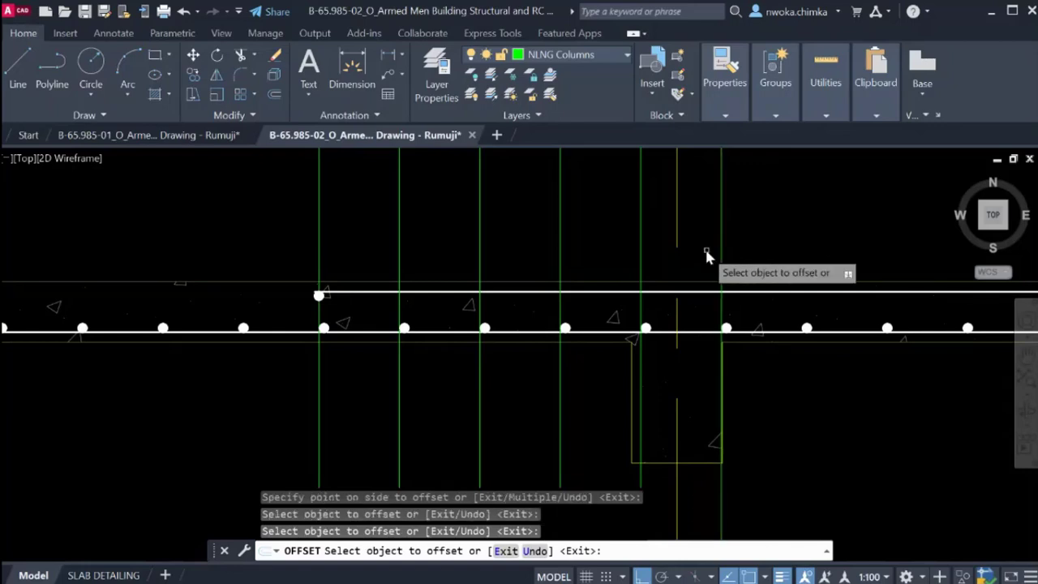
left_click(721, 243)
left_click(811, 245)
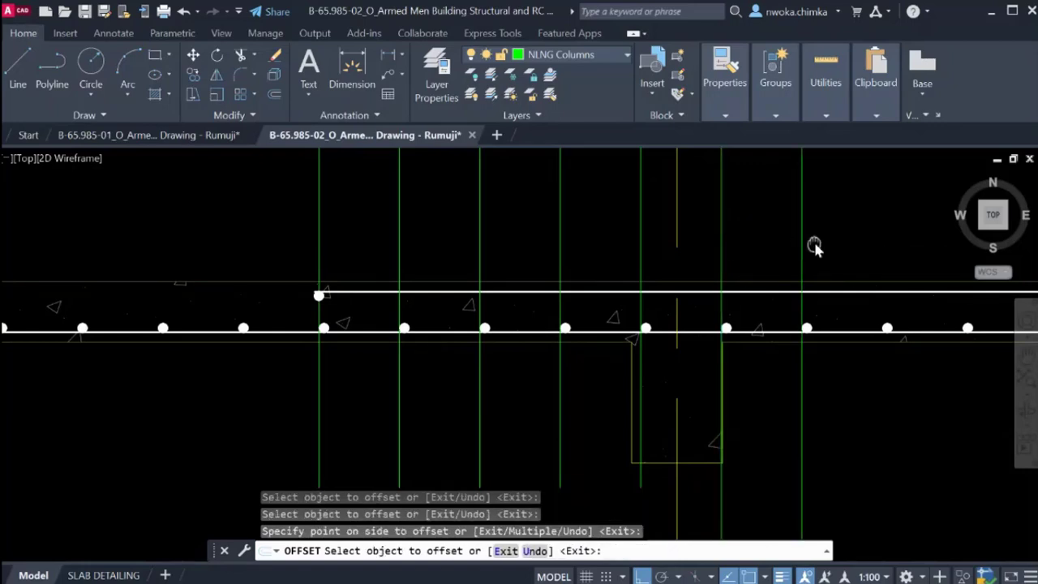
Add three more construction lines at 200 offsets, reaching toward the right end of the grid D top bar.
middle_click_drag(815, 246, 671, 261)
left_click(662, 259)
left_click(741, 246)
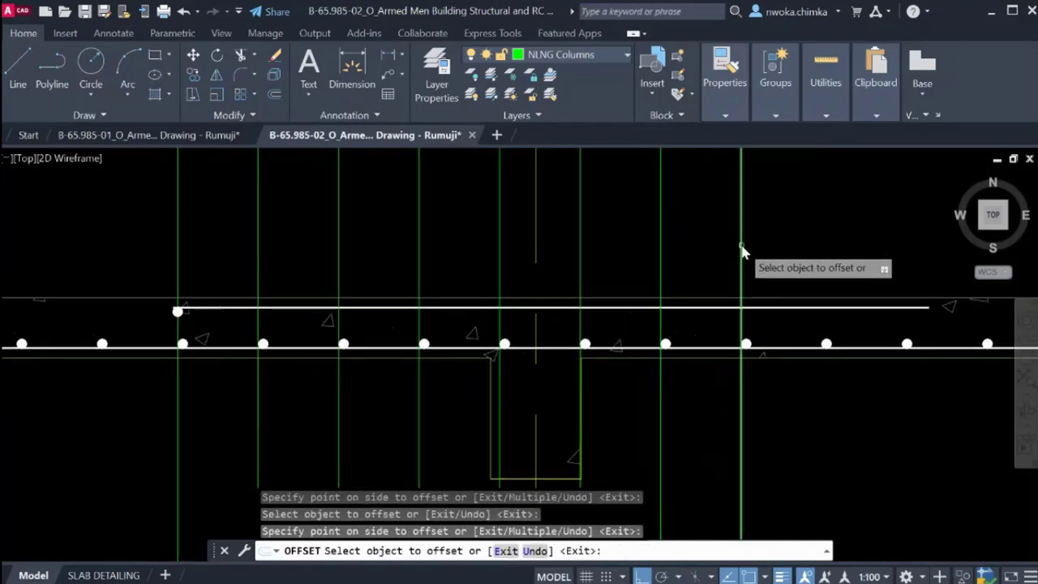
left_click(741, 245)
left_click(832, 245)
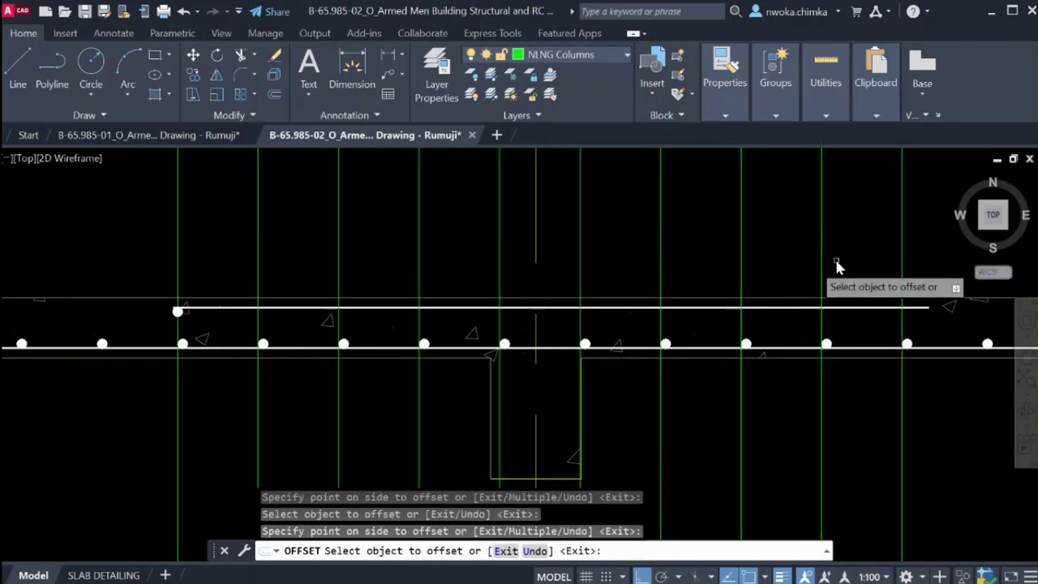
scroll(579, 272, "up", 2)
key("Escape")
Copy the top distribution bar dot from its center onto the next four construction lines, up to 800 from the original.
scroll(517, 306, "up", 2)
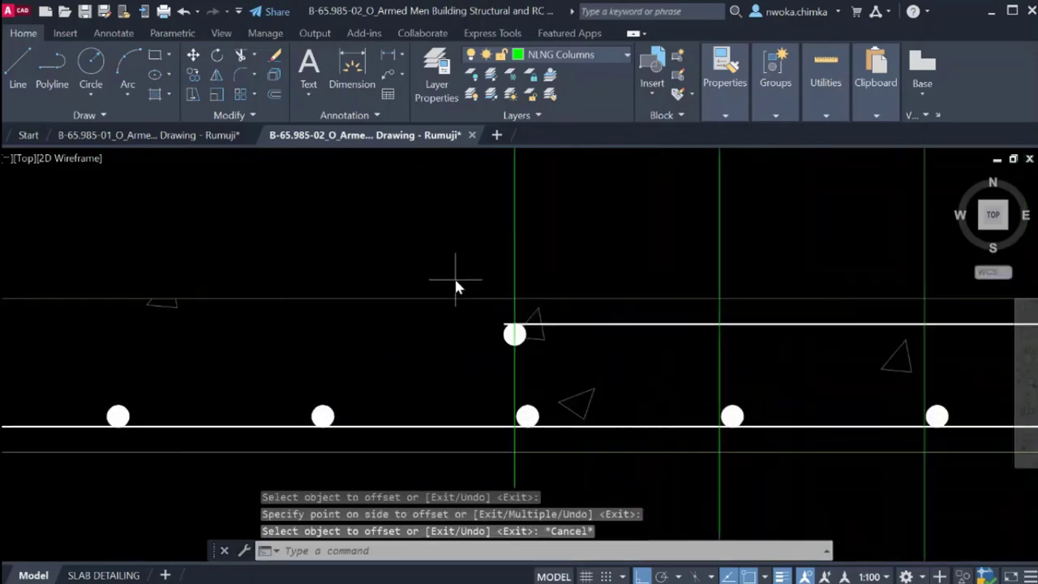
left_click_drag(456, 290, 564, 367)
key("Return")
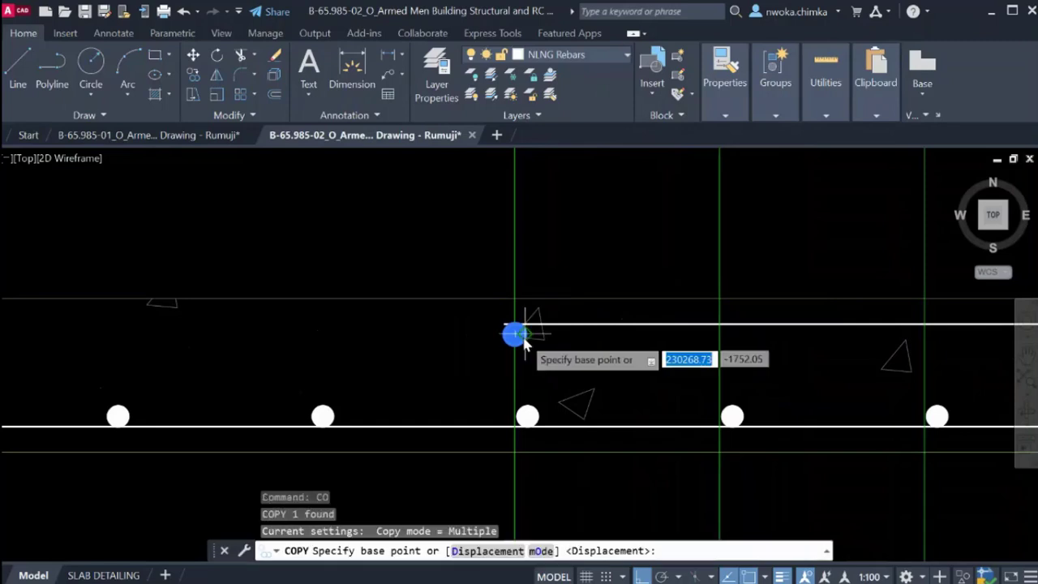
scroll(519, 333, "up", 2)
left_click(514, 333)
scroll(461, 334, "down", 2)
scroll(665, 336, "up", 4)
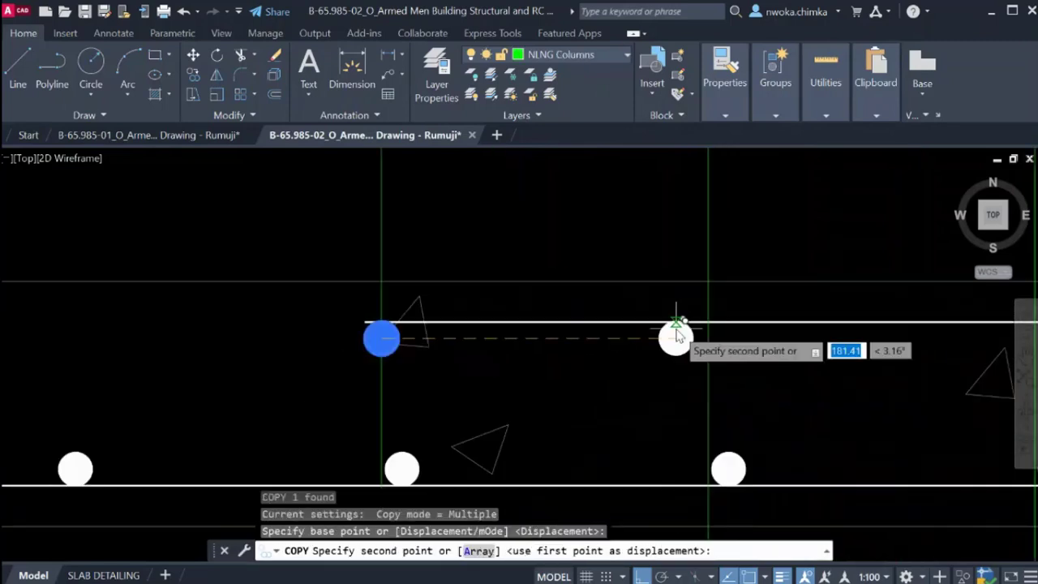
left_click(707, 338)
scroll(706, 339, "down", 3)
scroll(701, 341, "up", 3)
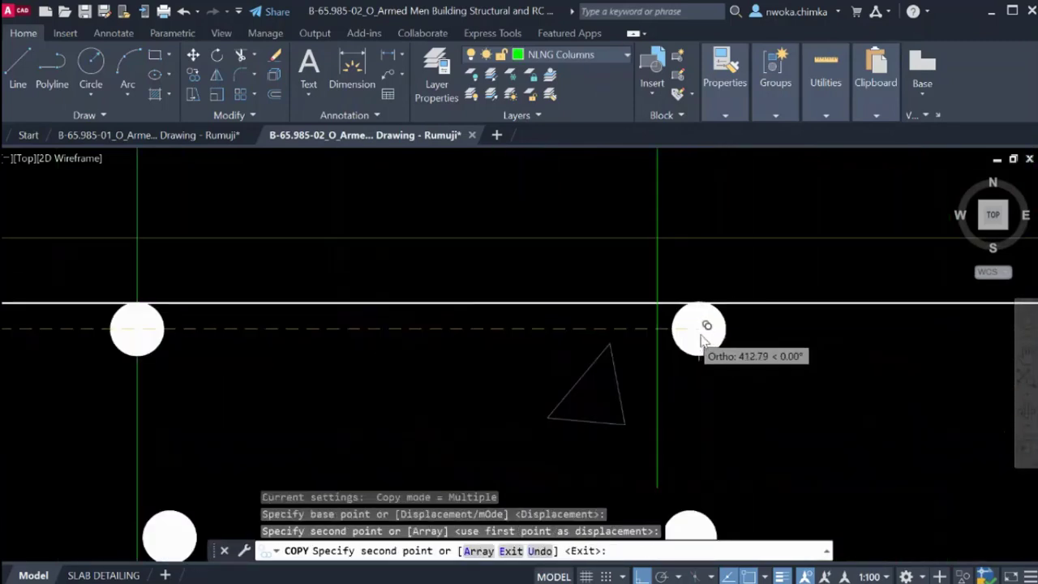
left_click(658, 331)
scroll(576, 336, "down", 2)
middle_click_drag(940, 335, 517, 331)
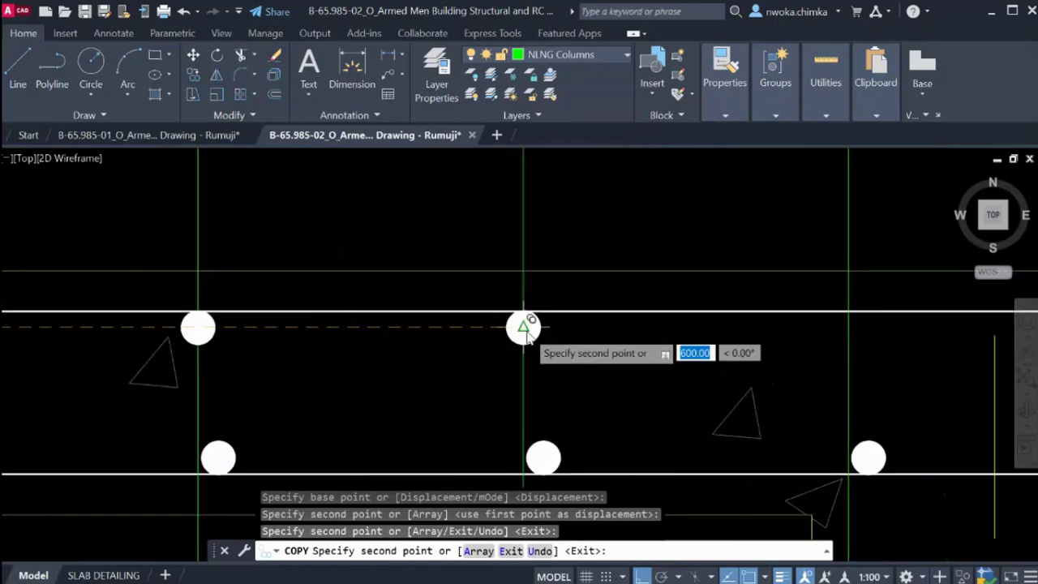
left_click(525, 330)
scroll(846, 334, "down", 2)
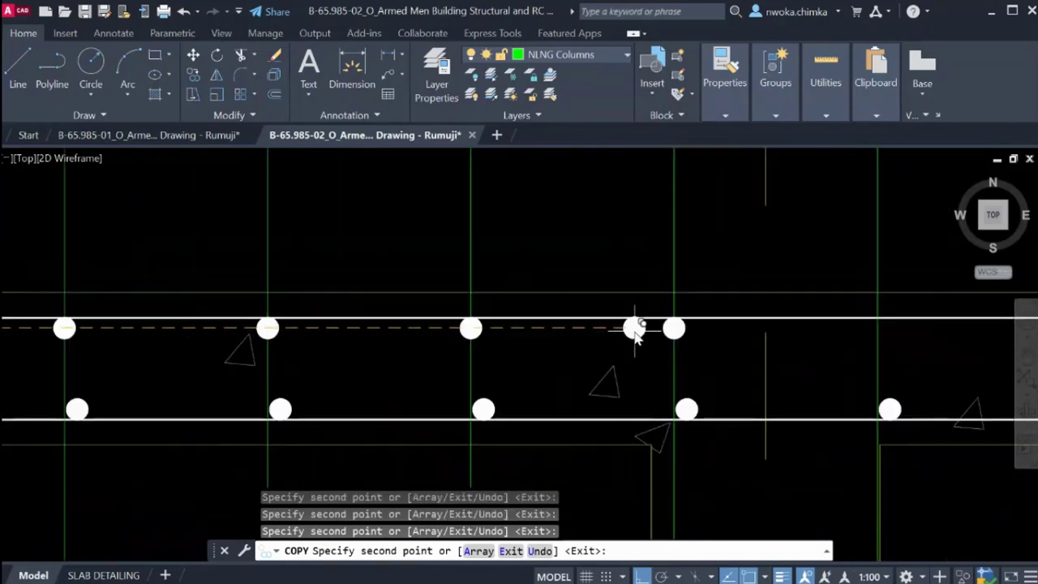
Continue placing copies of the dot on the remaining five construction lines, from 1000 to 1800 away from the original.
scroll(598, 320, "up", 4)
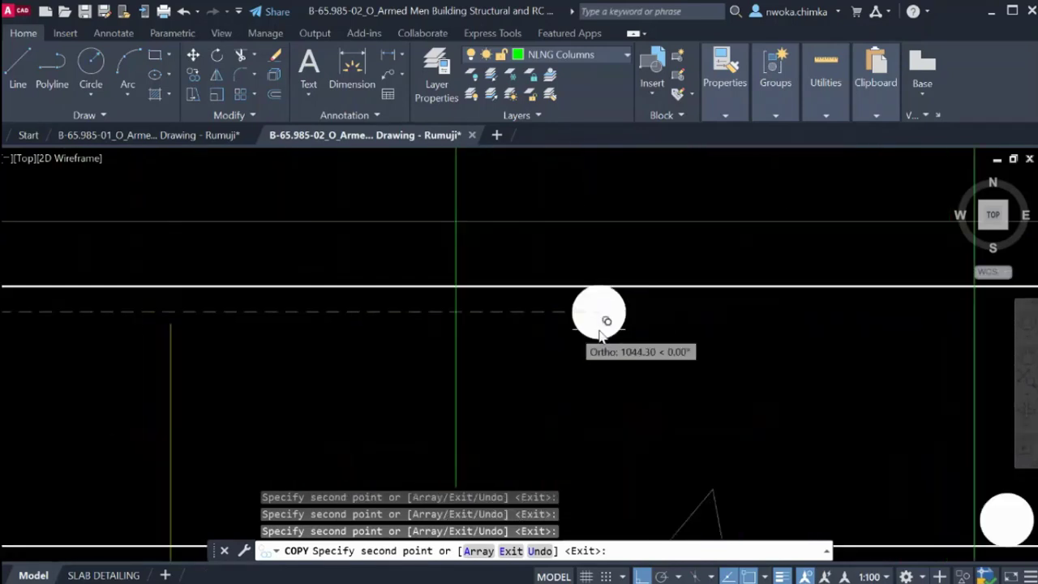
left_click(460, 320)
scroll(630, 312, "down", 3)
scroll(770, 313, "down", 4)
scroll(715, 331, "up", 2)
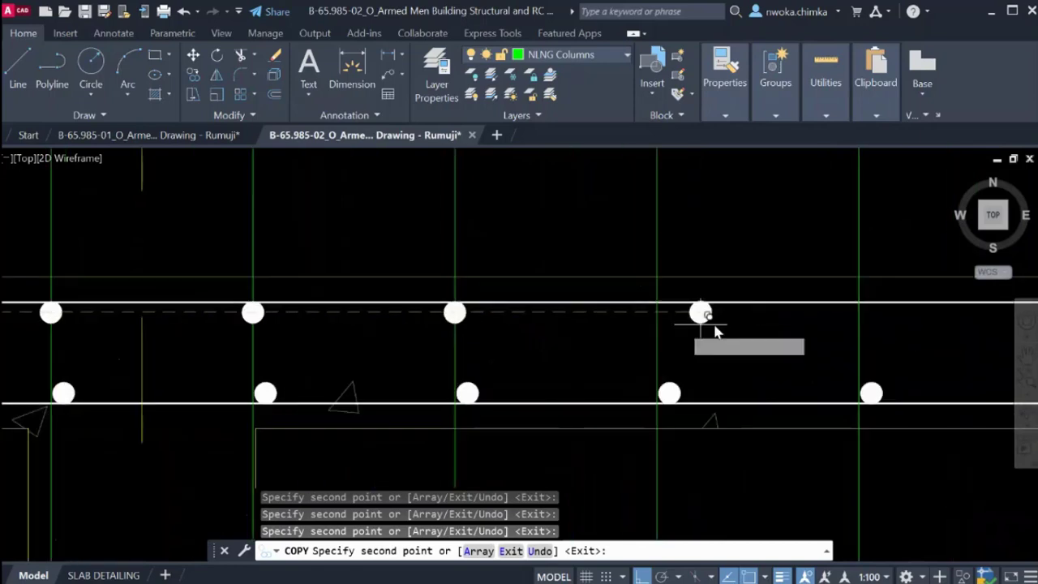
left_click(659, 321)
scroll(809, 322, "up", 3)
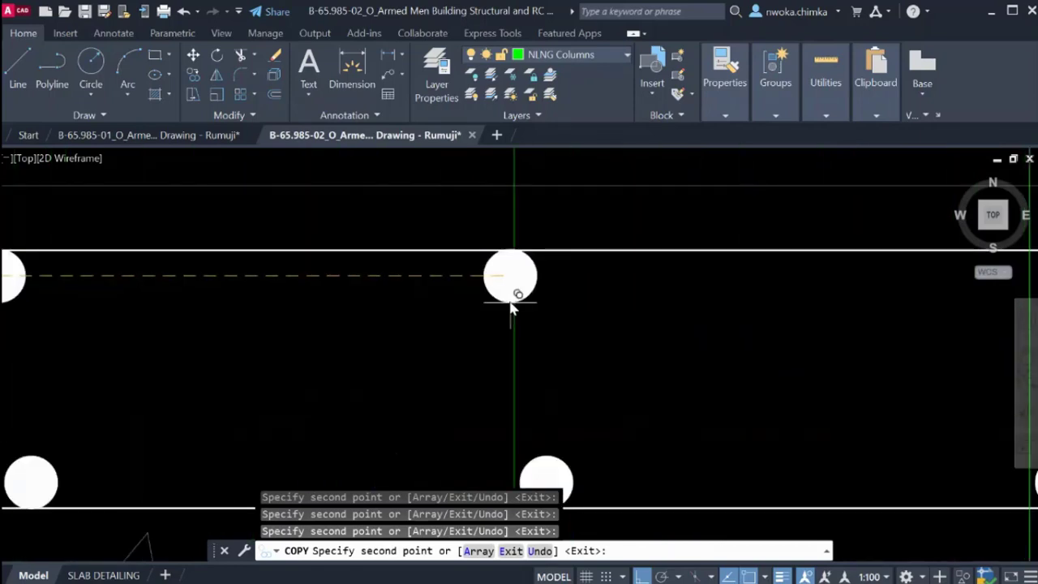
left_click(519, 290)
scroll(519, 290, "down", 2)
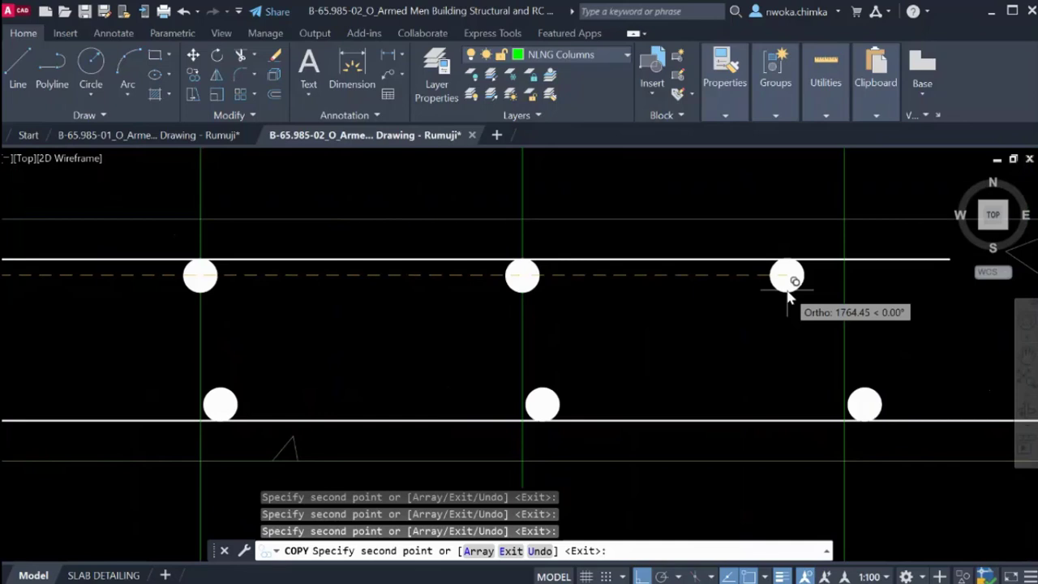
left_click(847, 290)
Place one more copy of the dot near the right end of the grid D top bar, about 1859 from the original.
scroll(563, 297, "down", 2)
scroll(679, 310, "up", 4)
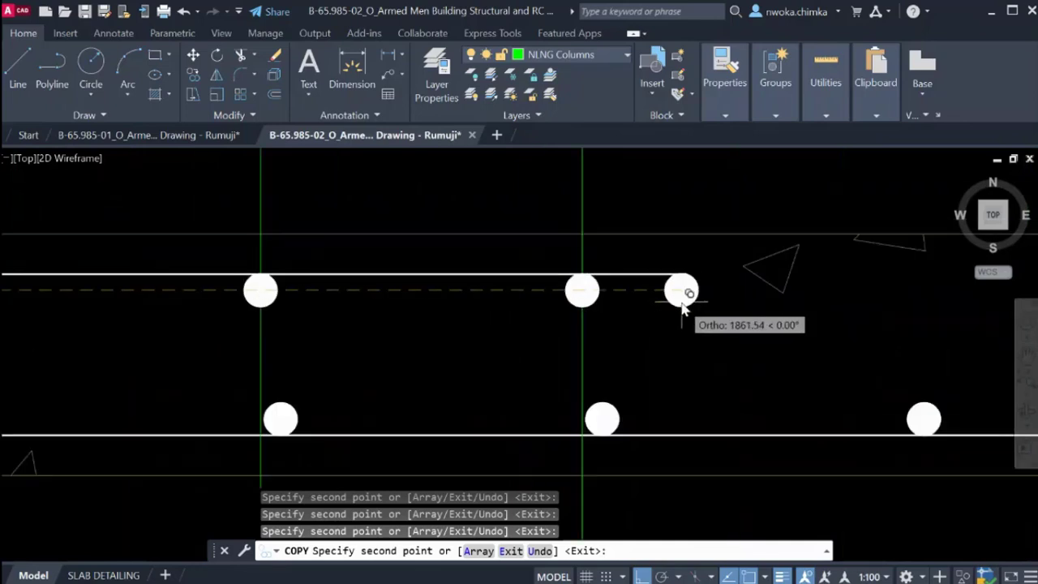
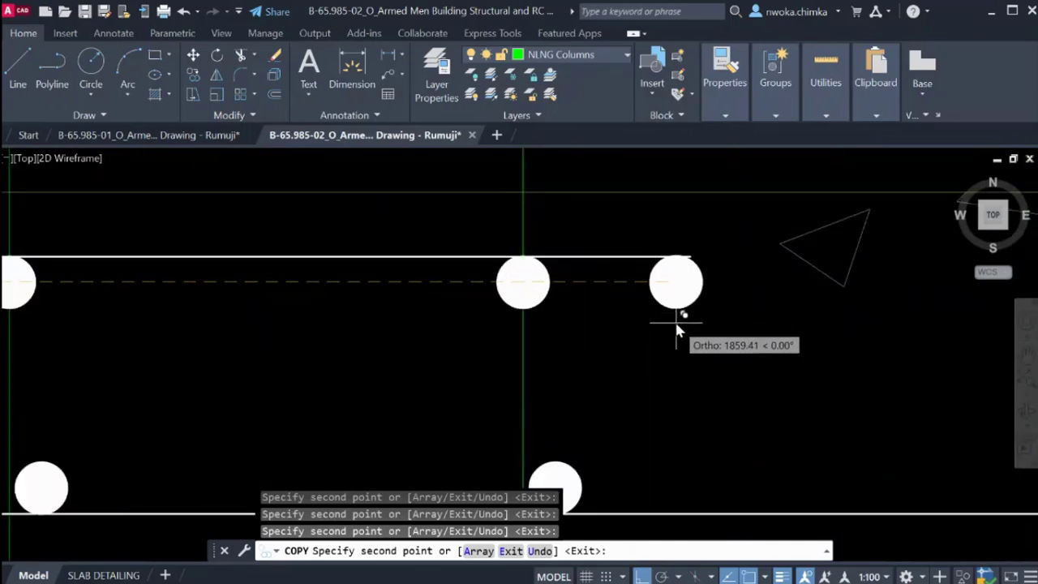
key("Escape")
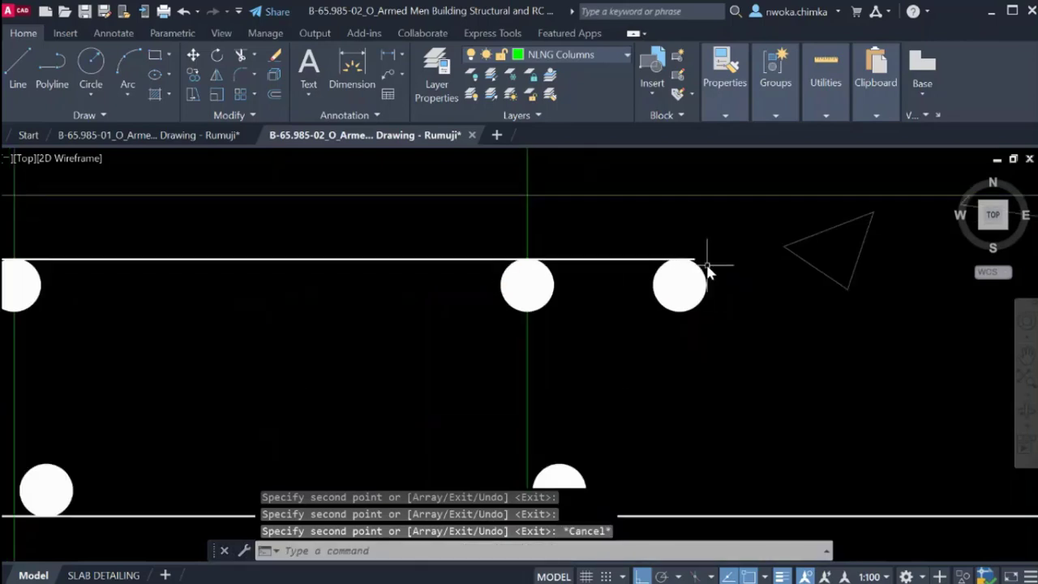
Draw a vertical construction line through the right end of the grid D top bar.
type("XL")
key("Return")
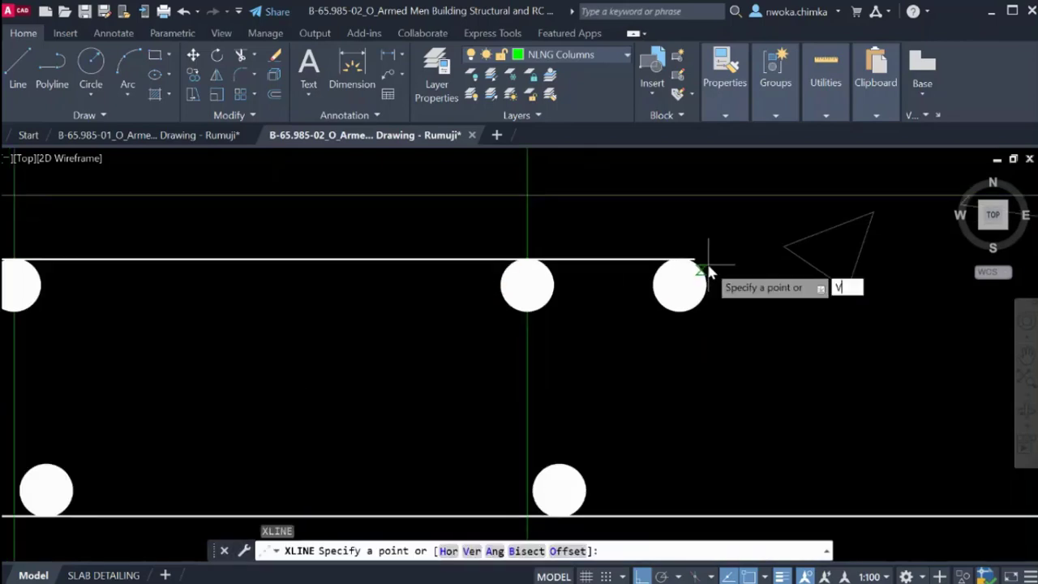
type("V")
key("Return")
left_click(705, 262)
key("Escape")
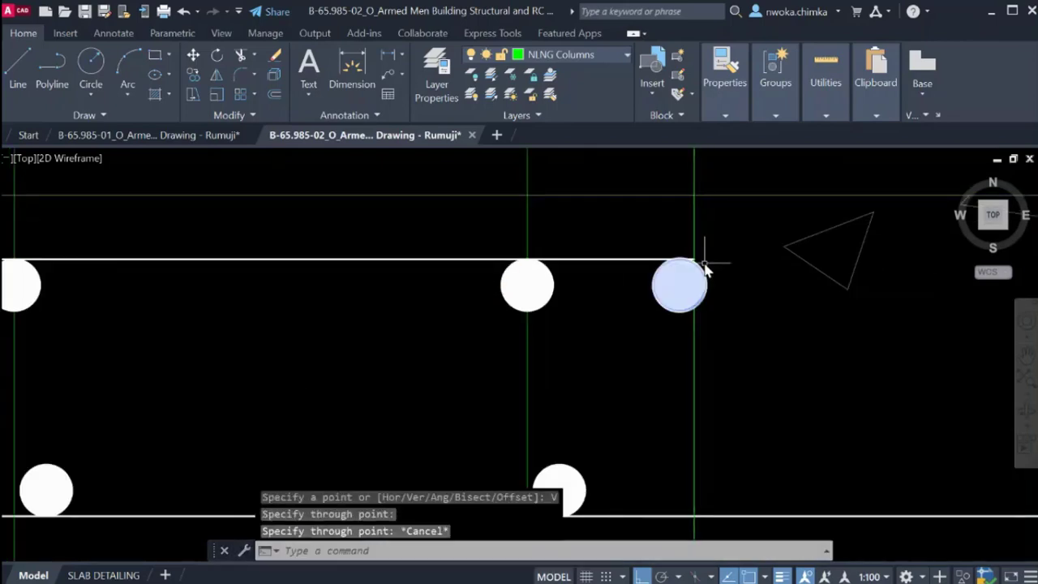
Move the last dot by its right quadrant onto the construction line at the top bar's right end.
left_click(672, 289)
type("M")
key("Return")
scroll(704, 288, "up", 2)
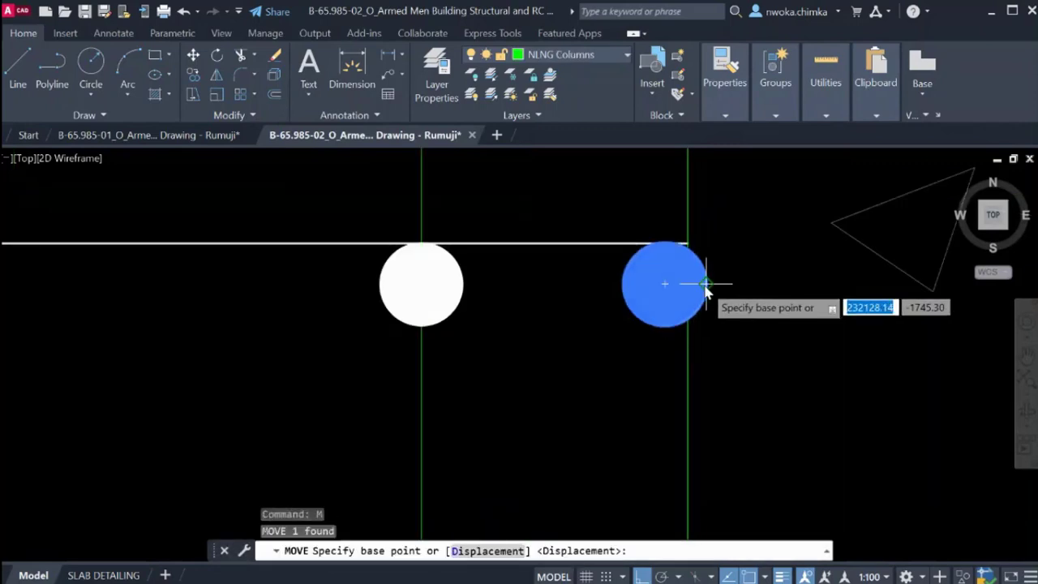
left_click(706, 284)
left_click(688, 284)
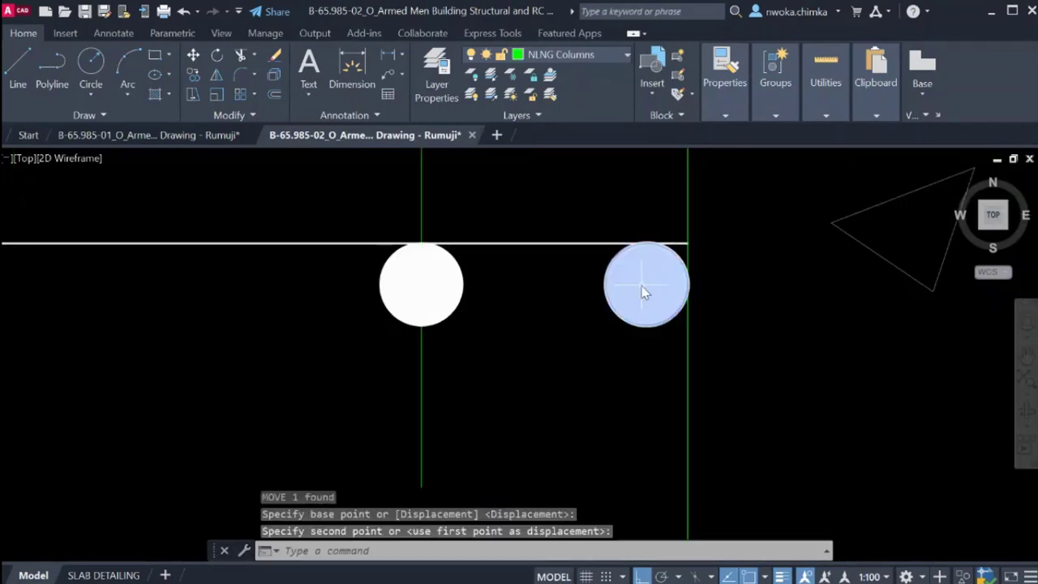
Measure the horizontal distance between the last two dots at the right end of the grid D top bar.
scroll(688, 288, "down", 2)
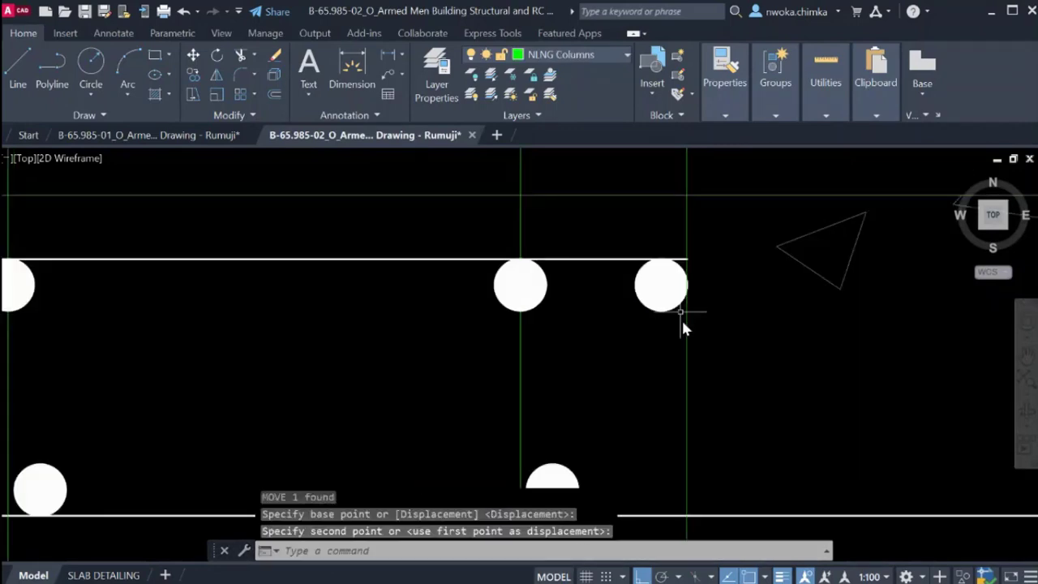
left_click(390, 57)
left_click(521, 285)
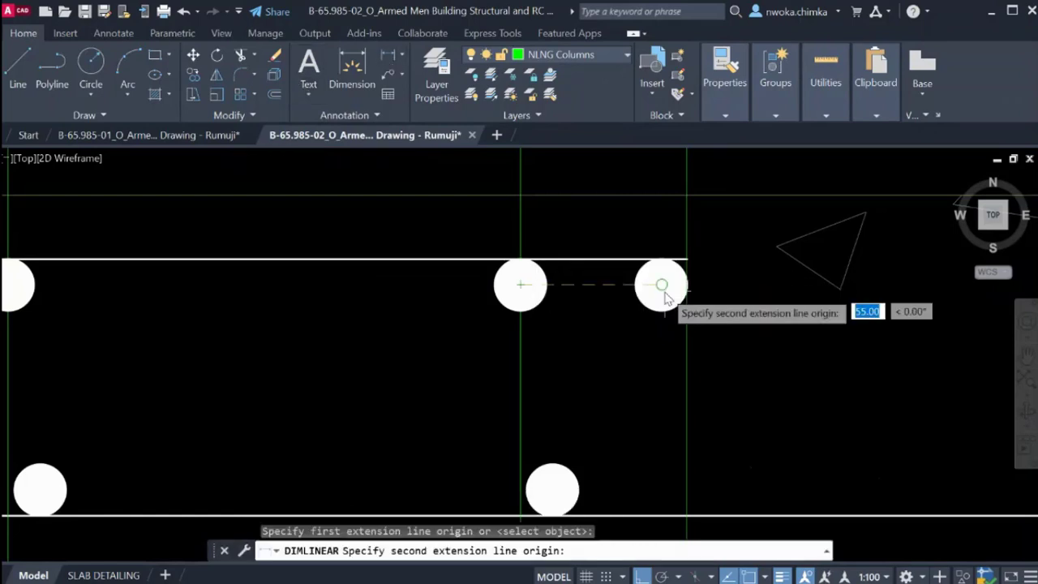
left_click(696, 290)
key("Escape")
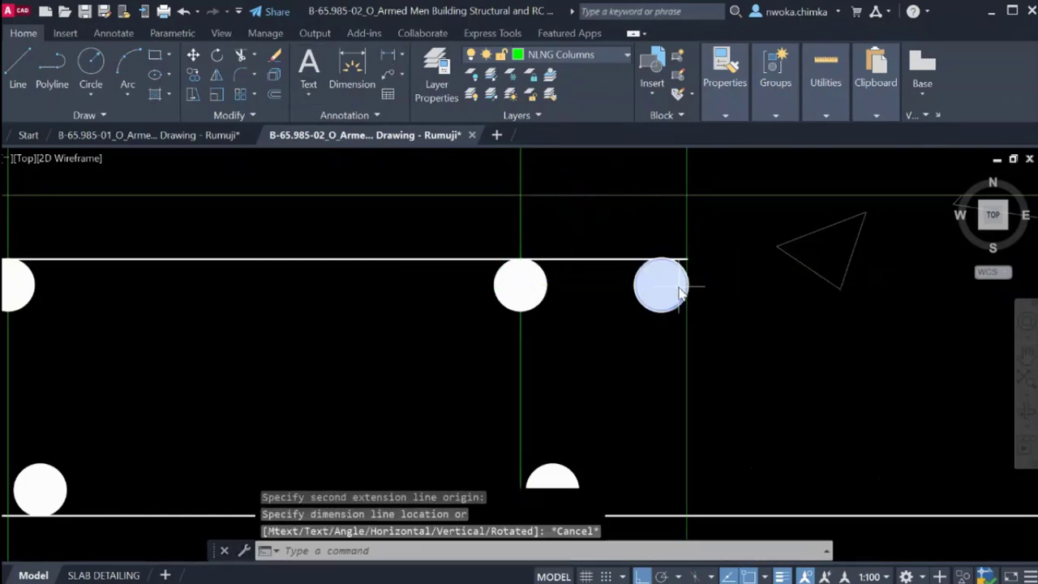
Erase the dot at the right end of the grid D top bar.
left_click(672, 279)
type("e")
key("Return")
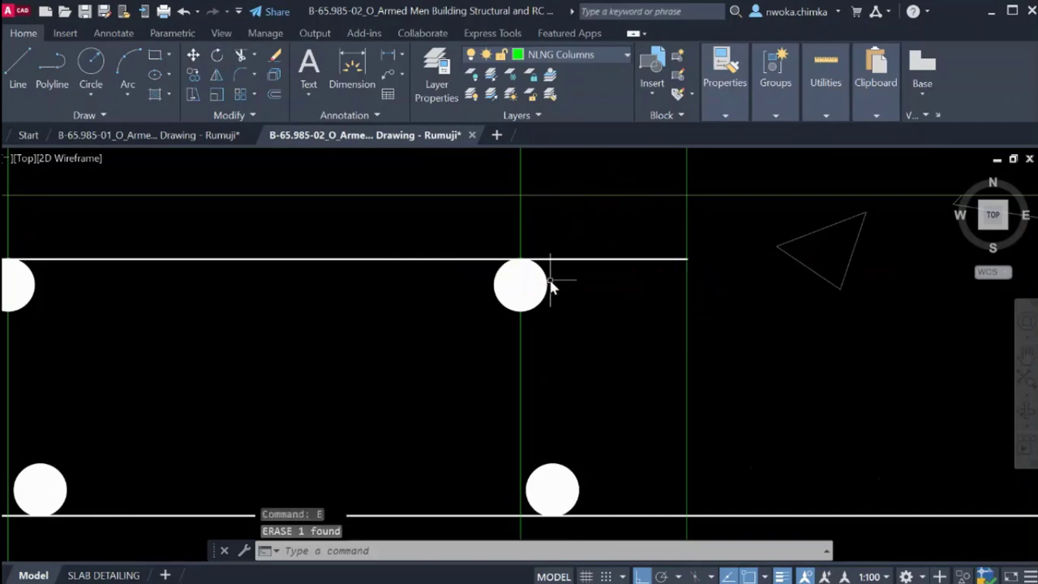
Move the remaining last dot by its right quadrant onto the construction line at the top bar's right end.
left_click(566, 286)
left_click(567, 290)
type("m")
key("Return")
left_click(520, 285)
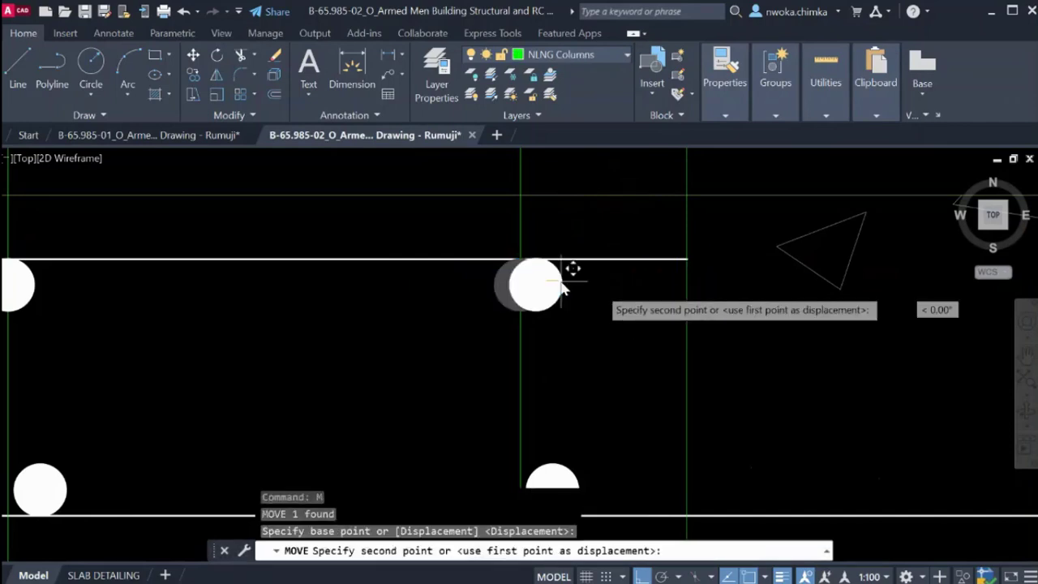
left_click(687, 293)
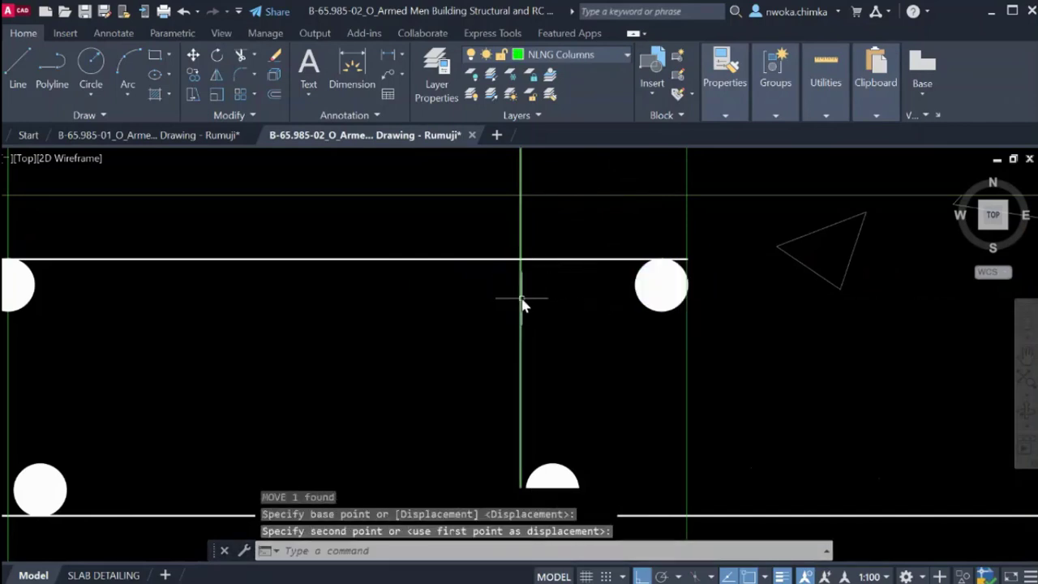
Copy the end dot from its centre back onto the neighbouring construction line beneath the grid D top bar.
scroll(522, 304, "down", 6)
scroll(630, 294, "up", 4)
left_click(598, 267)
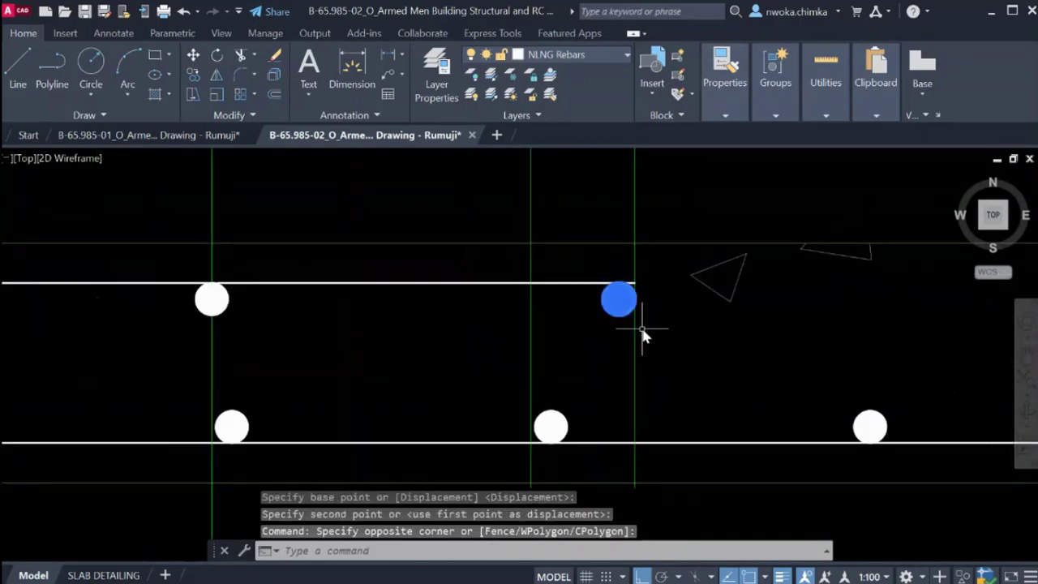
type("co")
key("Return")
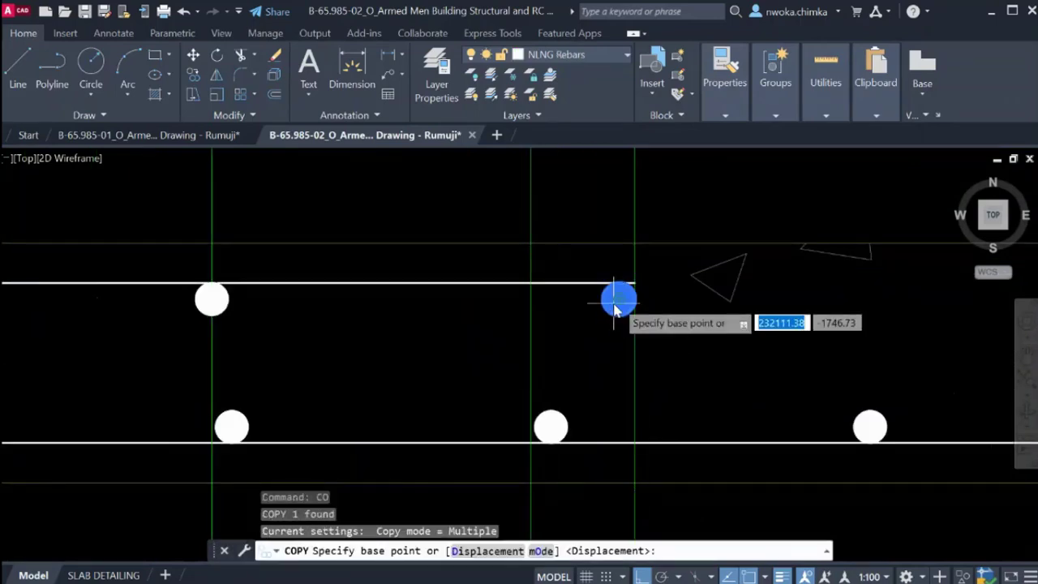
left_click(618, 302)
left_click(531, 300)
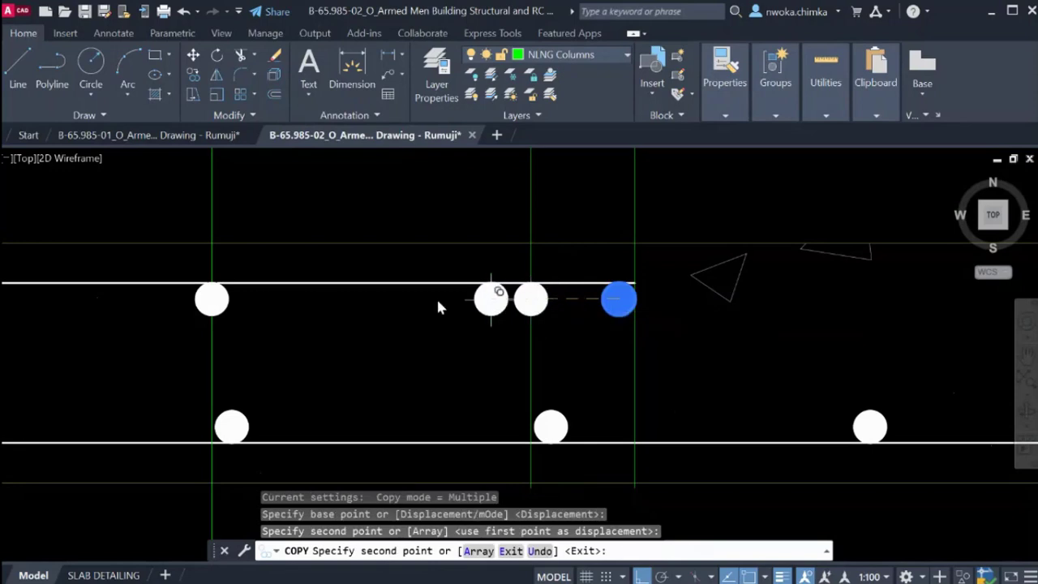
key("Escape")
Erase all the vertical construction lines across the grid D top bar.
scroll(640, 284, "down", 1)
left_click(680, 213)
left_click(554, 214)
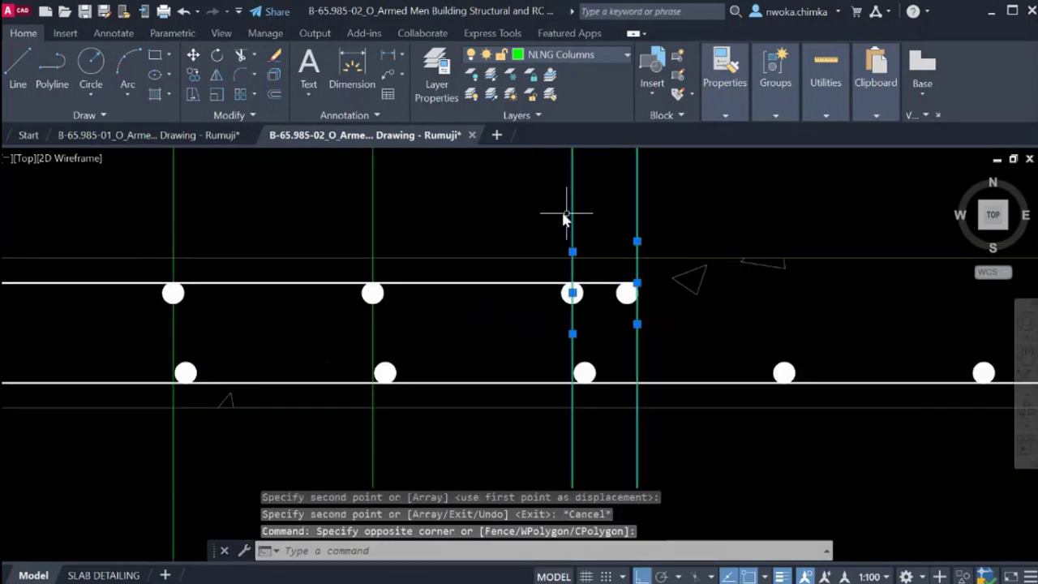
scroll(754, 248, "down", 1)
middle_click_drag(661, 250, 782, 263)
left_click(691, 216)
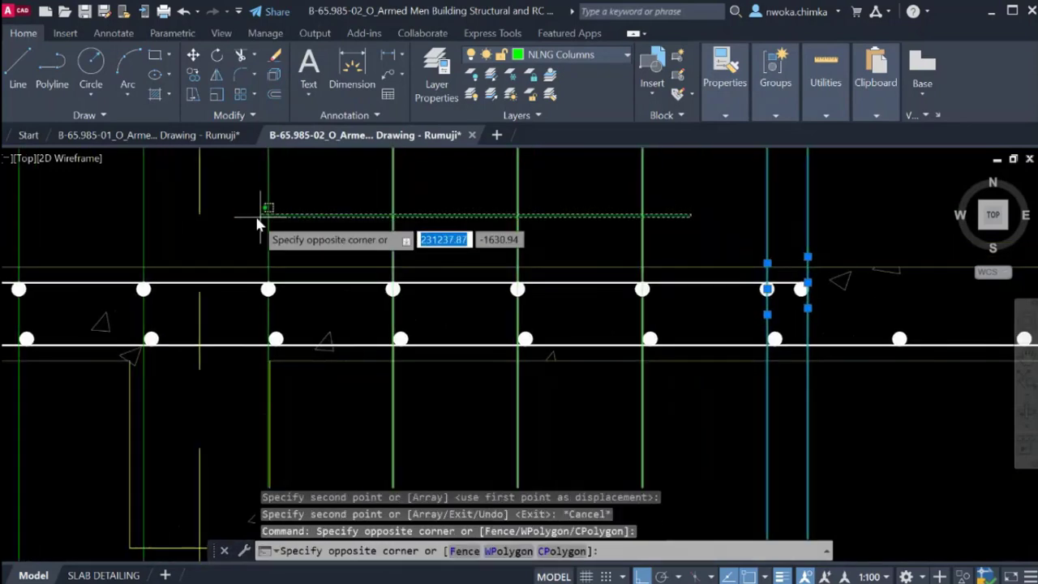
left_click(255, 217)
middle_click_drag(387, 235, 751, 231)
left_click(651, 223)
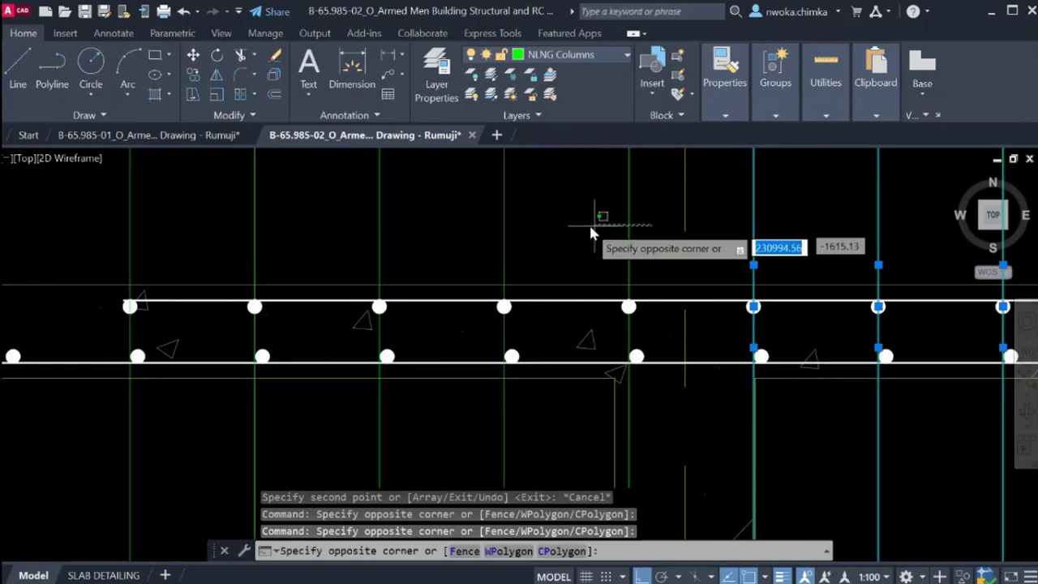
scroll(600, 222, "down", 1)
left_click(289, 225)
type("e")
key("Return")
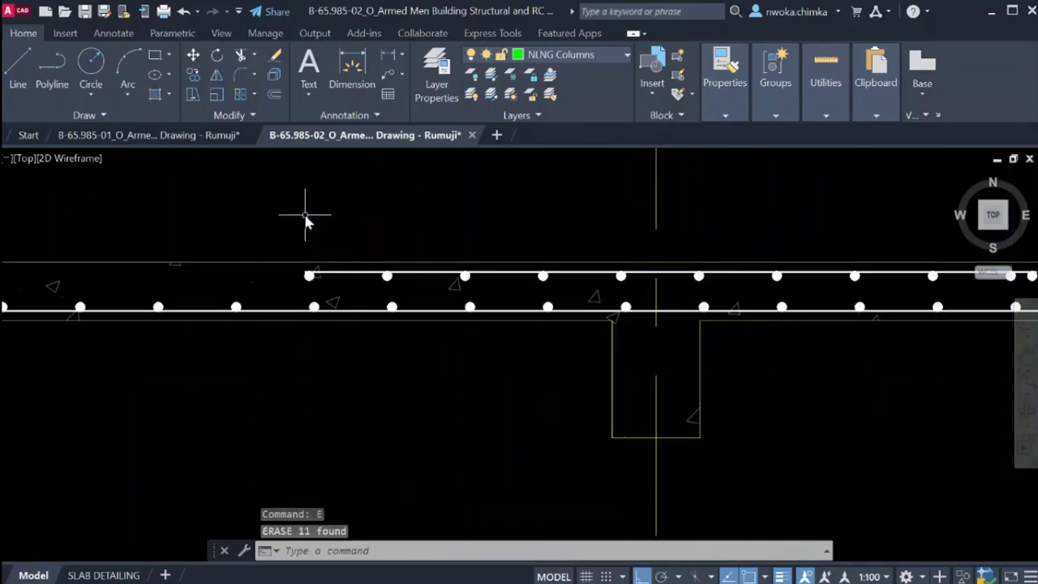
Draw a vertical construction line through the left end of the next top bar, to the right of grid D.
scroll(323, 219, "down", 2)
middle_click_drag(781, 248, 630, 259)
scroll(642, 255, "up", 4)
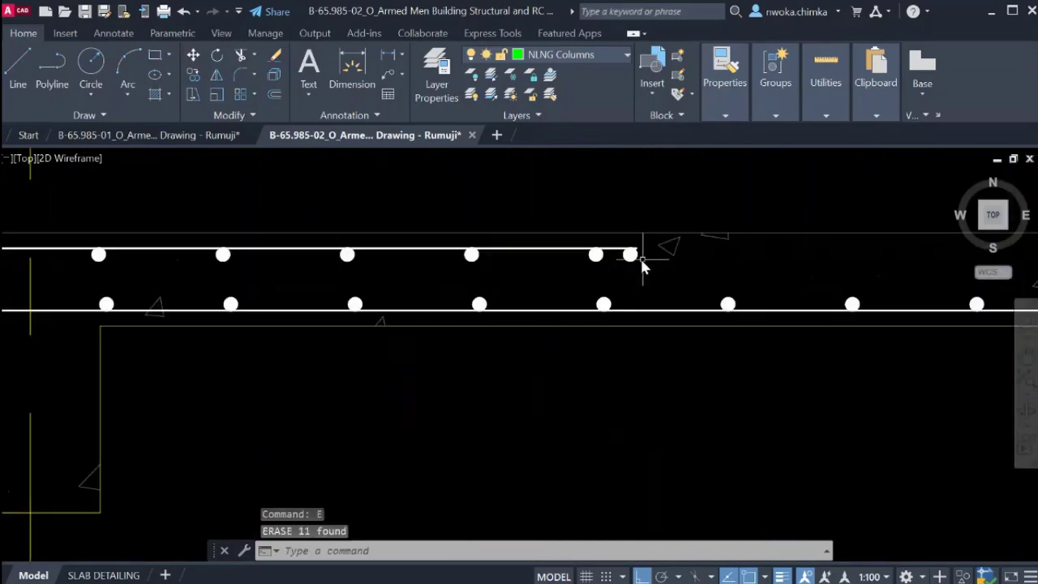
scroll(616, 276, "down", 2)
scroll(665, 340, "down", 1)
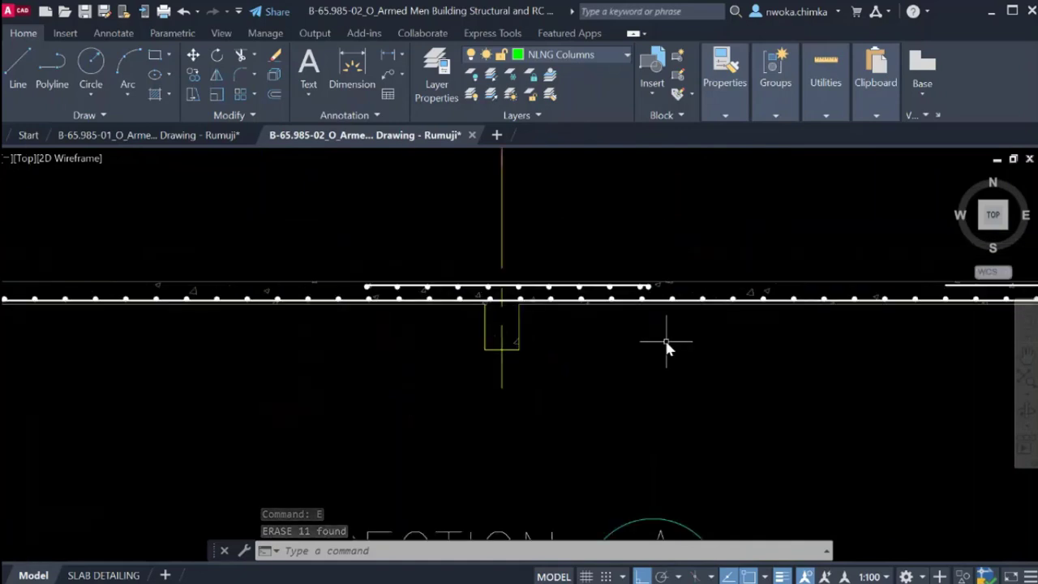
scroll(541, 321, "down", 1)
middle_click_drag(703, 359, 382, 350)
scroll(393, 283, "up", 4)
middle_click_drag(464, 271, 571, 290)
scroll(552, 297, "down", 4)
scroll(528, 297, "up", 3)
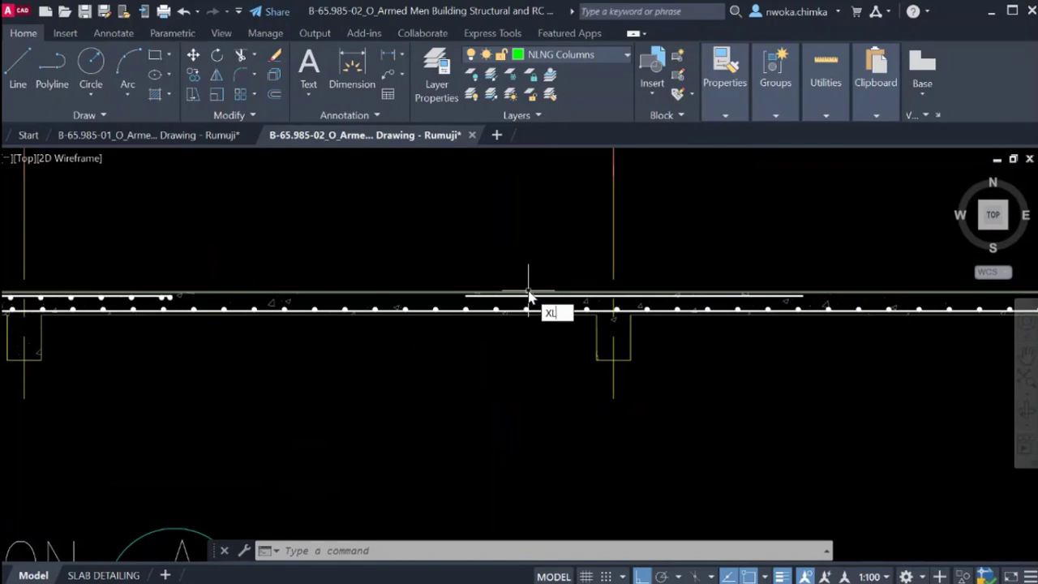
key("Return")
type("V")
key("Return")
scroll(475, 297, "up", 2)
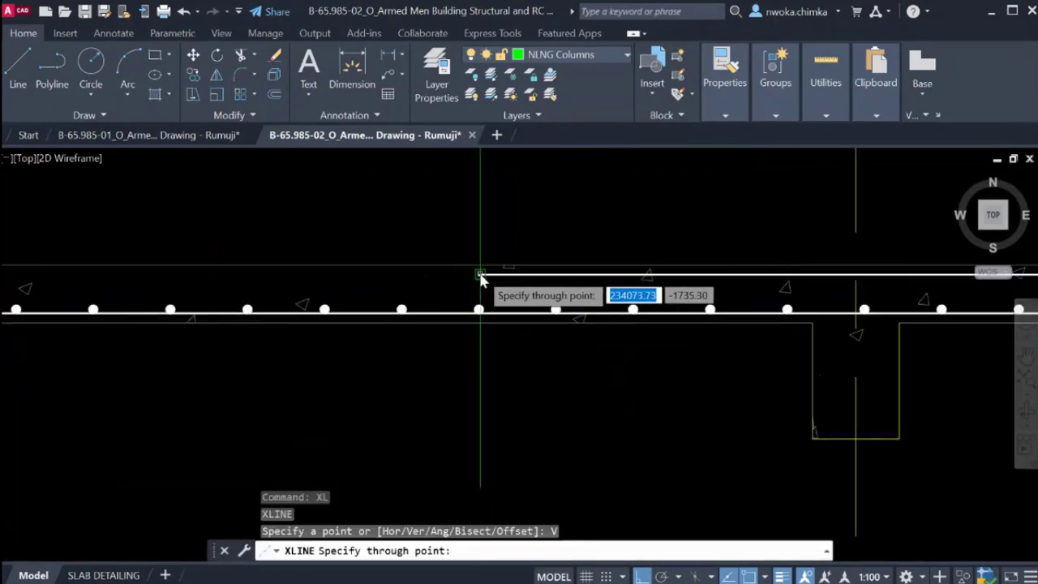
key("Escape")
Copy the bottom bar dot nearest the construction line by its left quadrant to the left end of the new top bar.
scroll(479, 309, "up", 3)
left_click(515, 328)
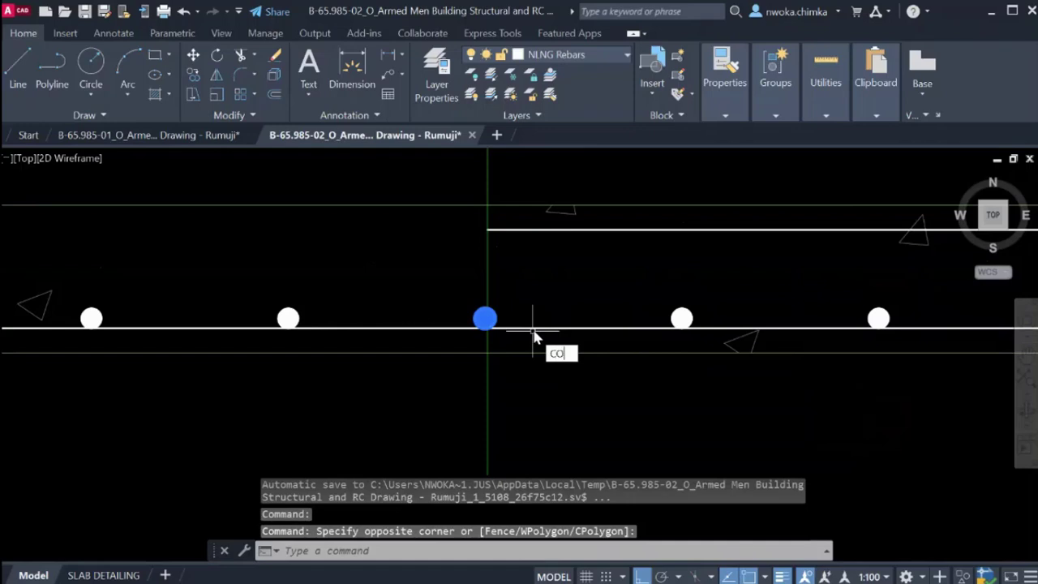
type("CO")
key("Return")
scroll(480, 319, "up", 4)
left_click(473, 319)
scroll(519, 323, "down", 4)
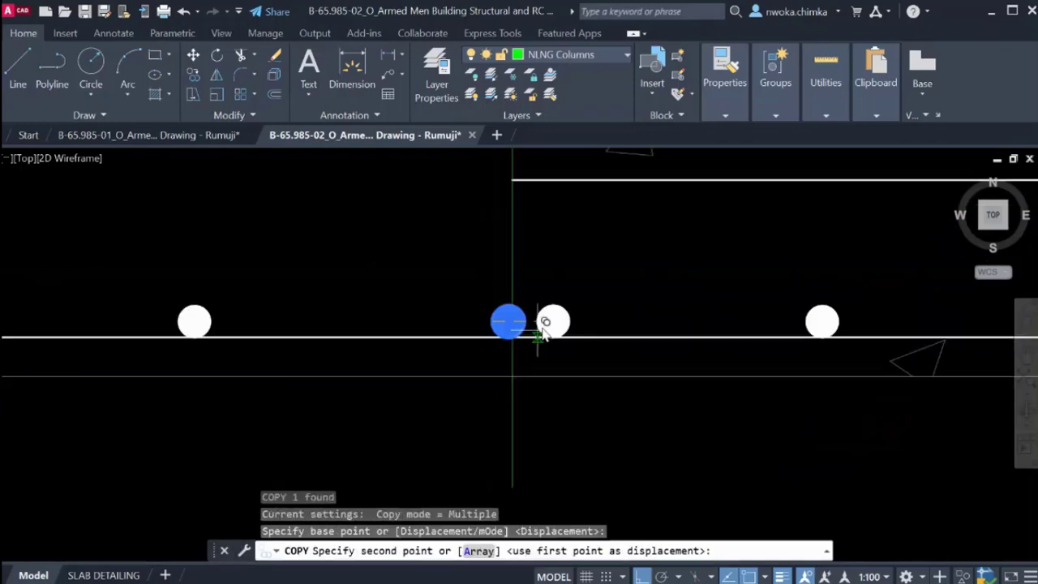
scroll(545, 227, "up", 4)
left_click(526, 250)
key("Escape")
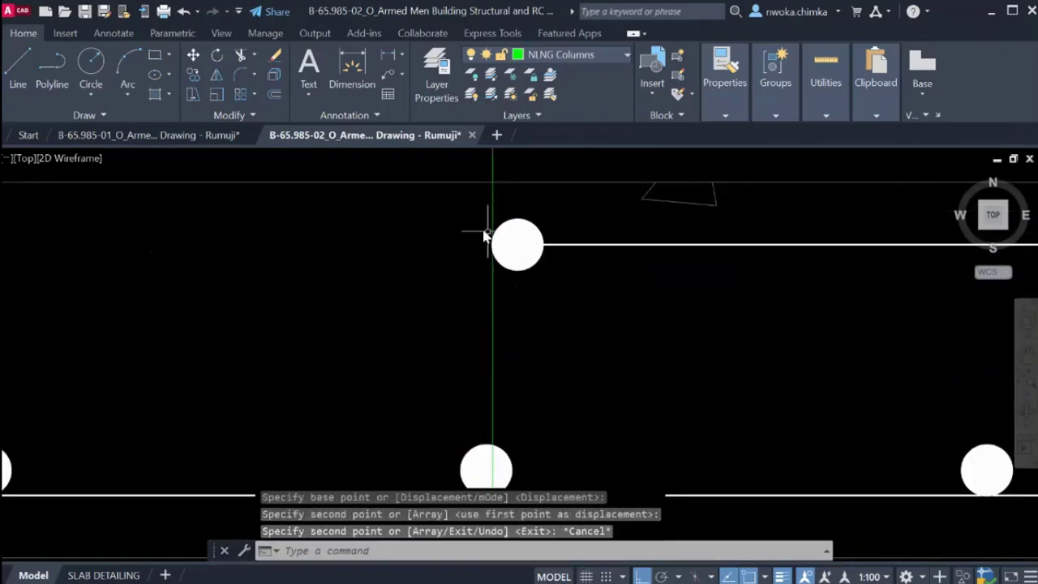
left_click(457, 203)
left_click(621, 320)
type("M")
key("Return")
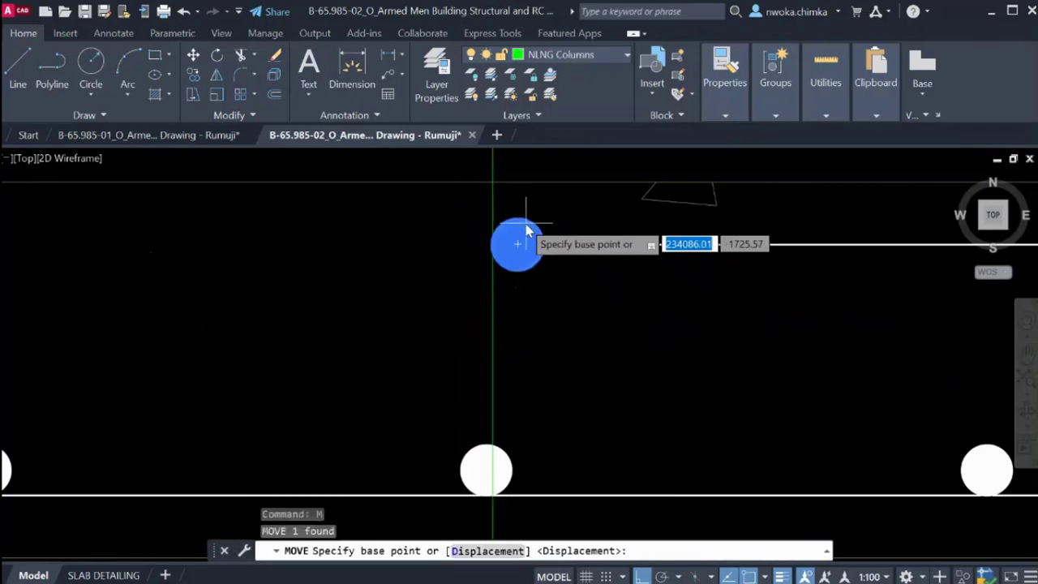
left_click(526, 217)
key("Escape")
Move the copied dot down by its top quadrant so it sits directly beneath the top bar's left end.
left_click(483, 219)
left_click(605, 312)
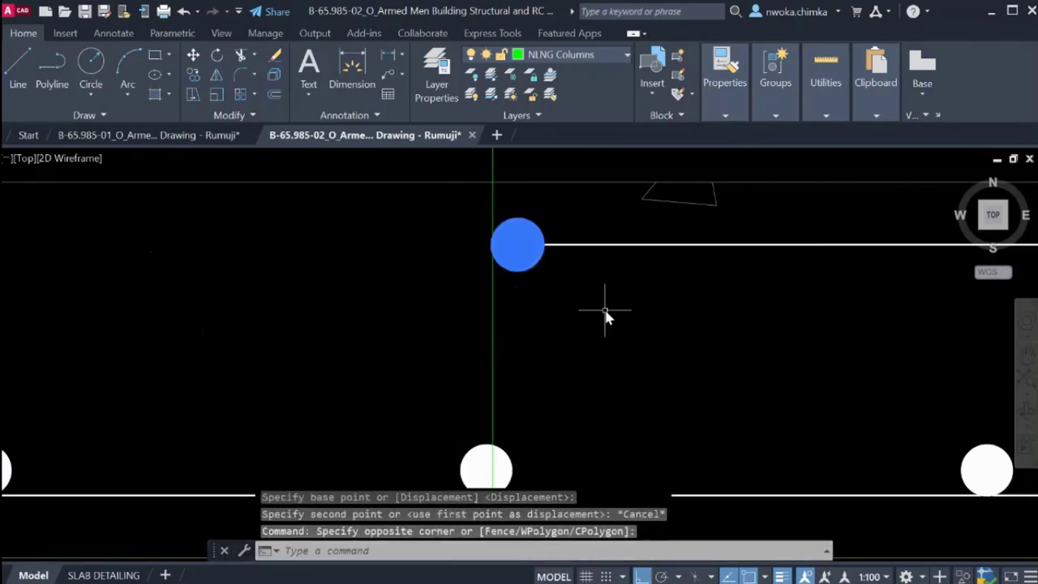
type("M")
key("Return")
left_click(525, 218)
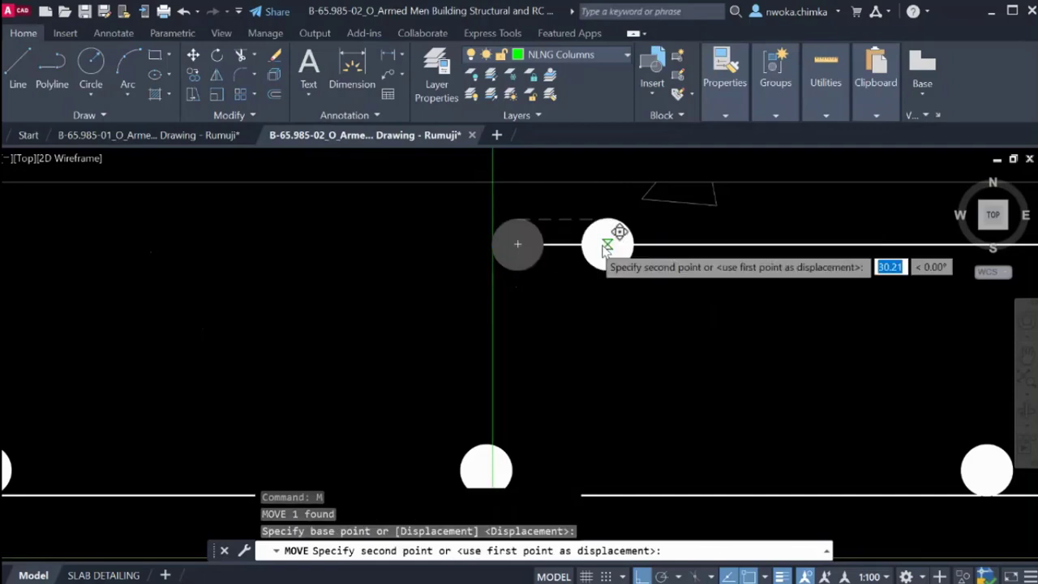
left_click(519, 244)
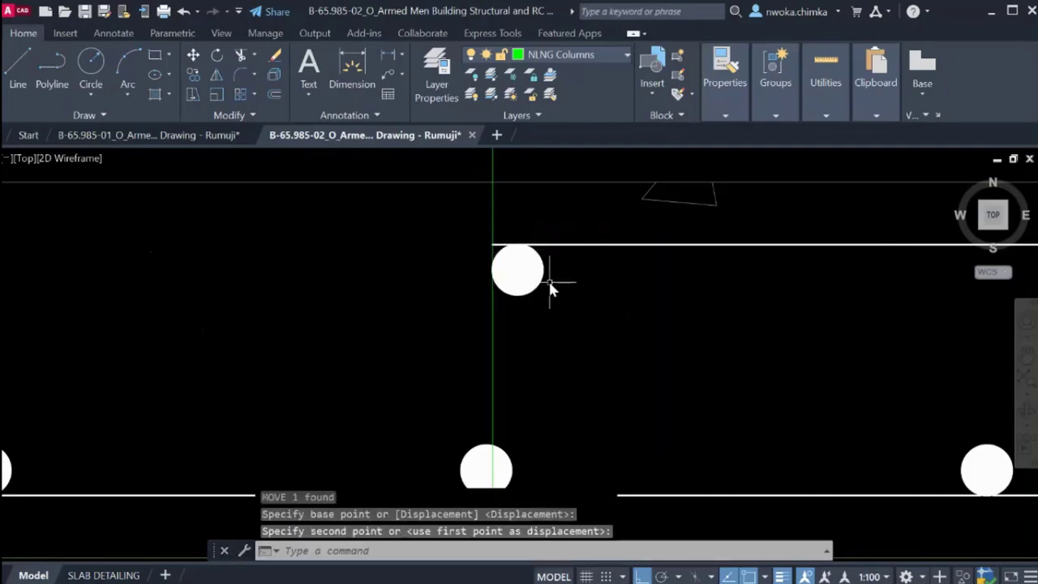
Erase the vertical construction line at the top bar's left end.
left_click(559, 178)
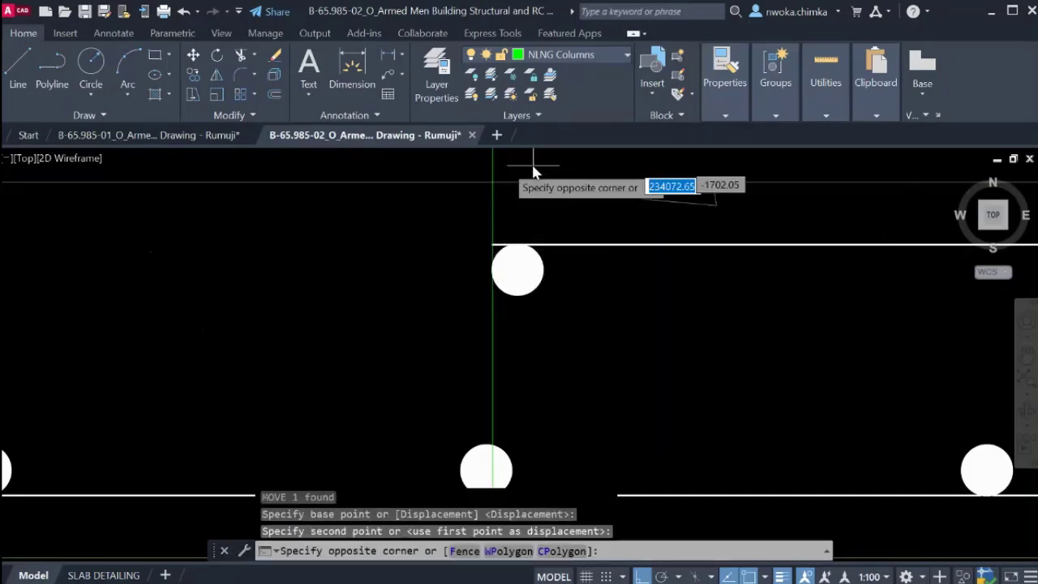
left_click(467, 156)
type("E")
key("Return")
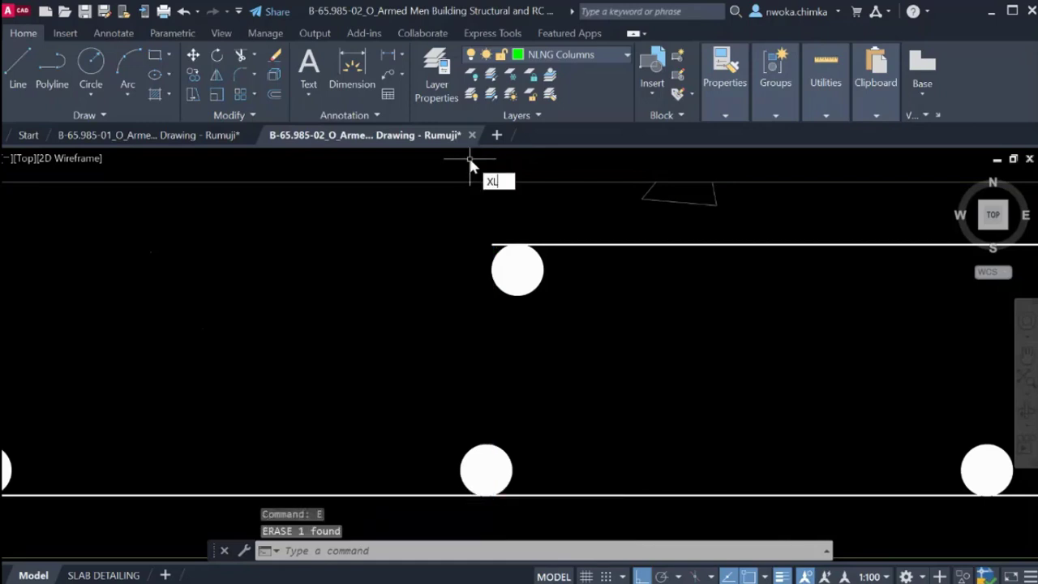
Draw a vertical construction line through the centre of the dot beneath the top bar's left end.
key("Return")
type("V")
key("Return")
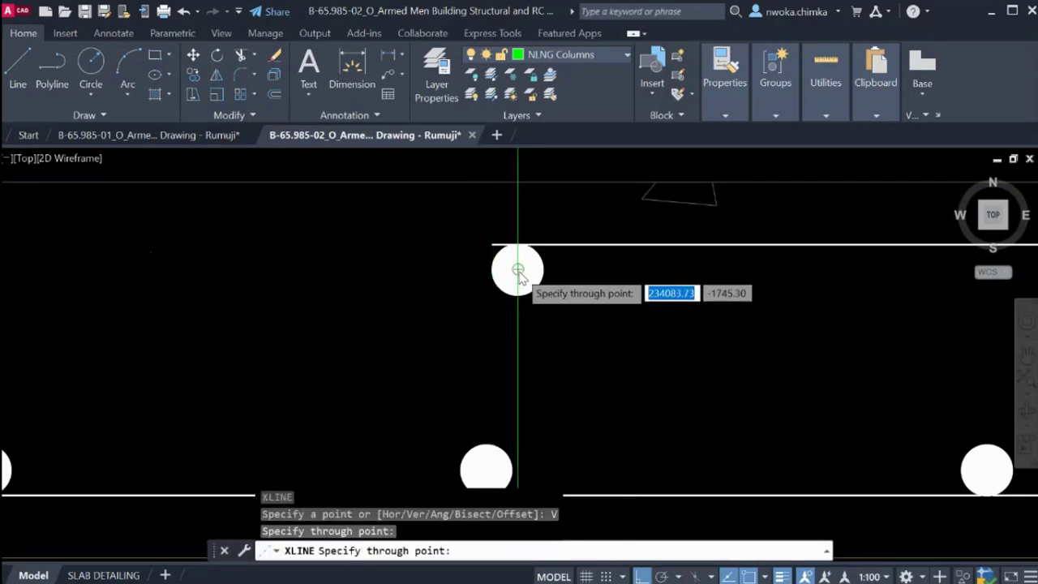
left_click(519, 271)
key("Escape")
Offset the dot's construction line successively 200 to the right to create the first three spacing lines.
type("O")
key("Return")
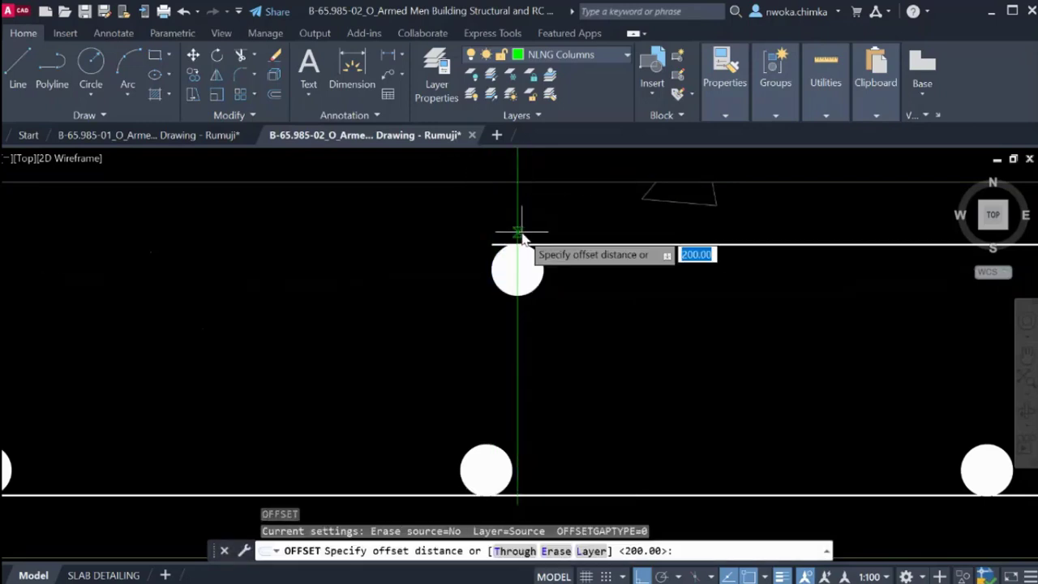
key("Return")
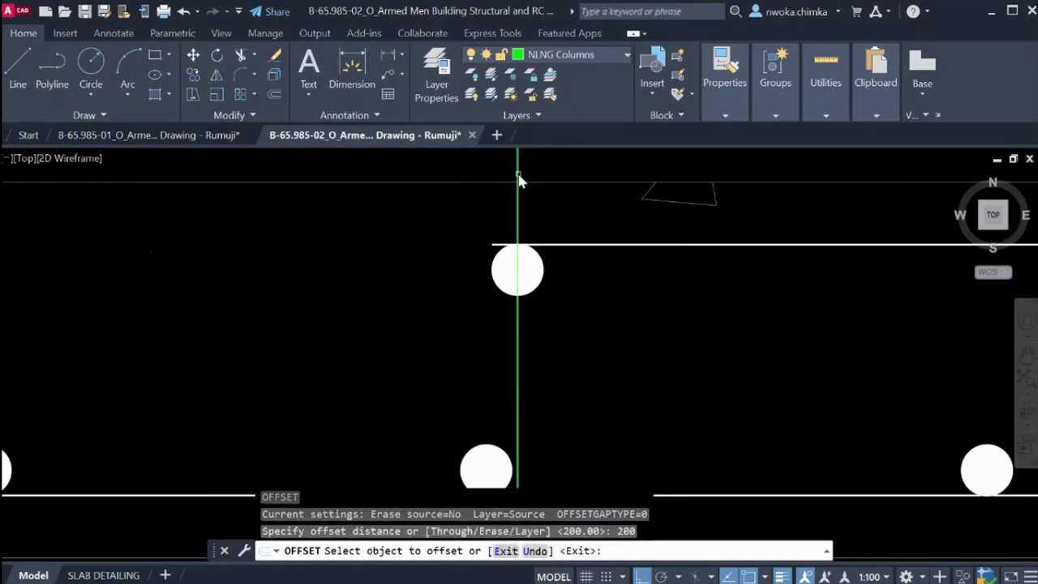
left_click(518, 175)
left_click(610, 192)
middle_click_drag(610, 191, 317, 253)
scroll(318, 253, "down", 2)
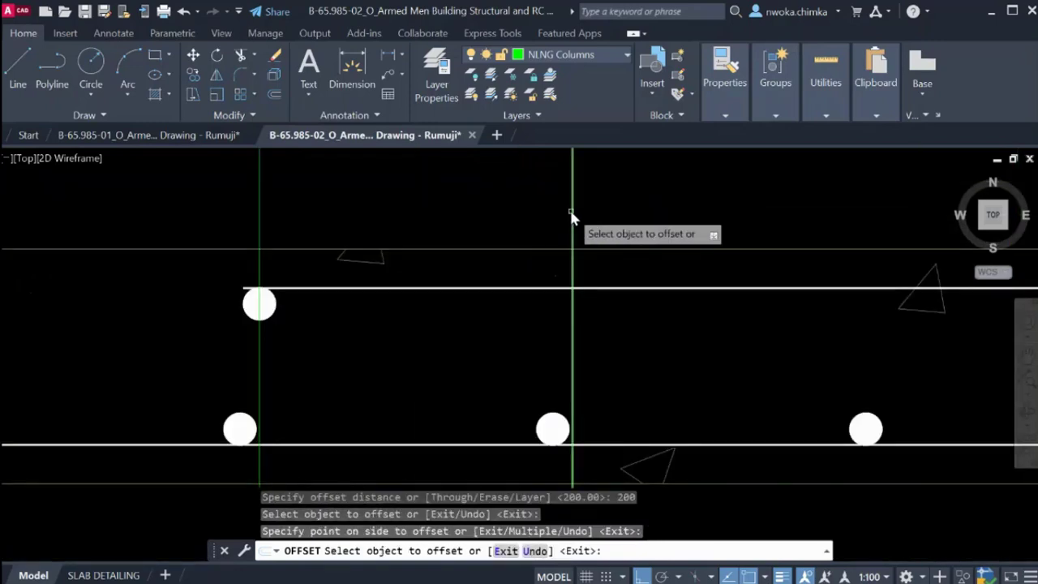
left_click(573, 215)
left_click(803, 223)
middle_click_drag(803, 223, 494, 253)
left_click(567, 242)
left_click(699, 244)
Continue offsetting the construction lines successively 200 to the right along the top bar to create three more spacing lines.
middle_click_drag(668, 244, 493, 243)
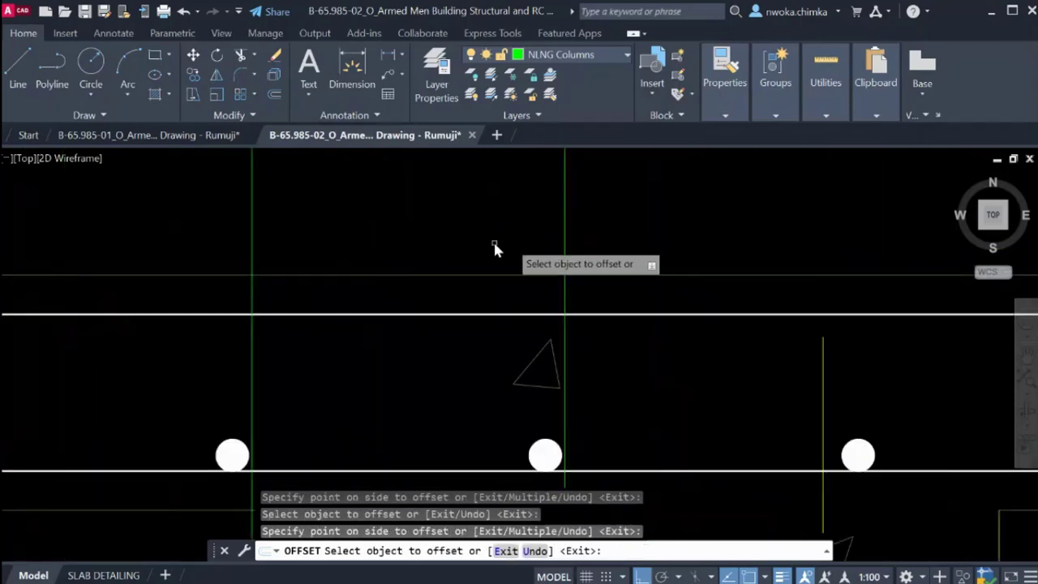
left_click(567, 246)
left_click(776, 244)
middle_click_drag(571, 237, 442, 241)
left_click(440, 241)
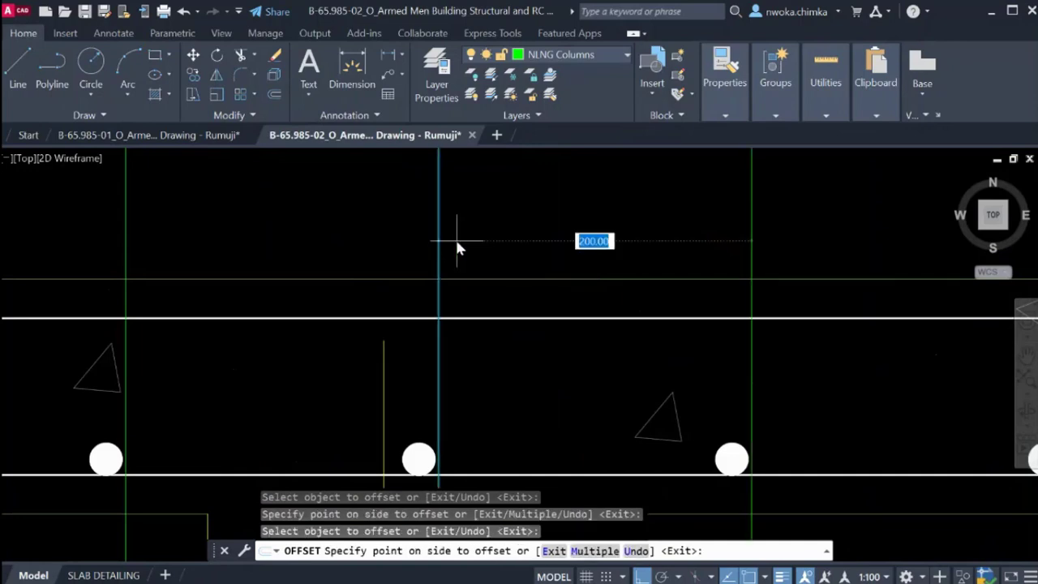
left_click(683, 252)
middle_click_drag(659, 253, 389, 230)
left_click(482, 214)
left_click(580, 227)
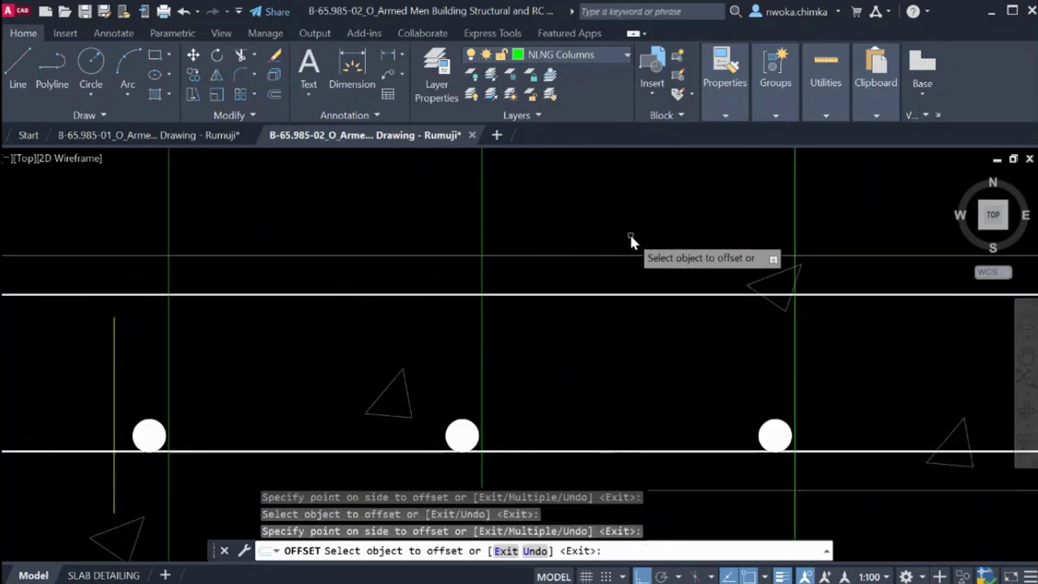
Offset the remaining spacing lines successively 200 to the right until they reach the top bar's right end.
scroll(629, 232, "down", 5)
scroll(510, 248, "up", 3)
left_click(439, 225)
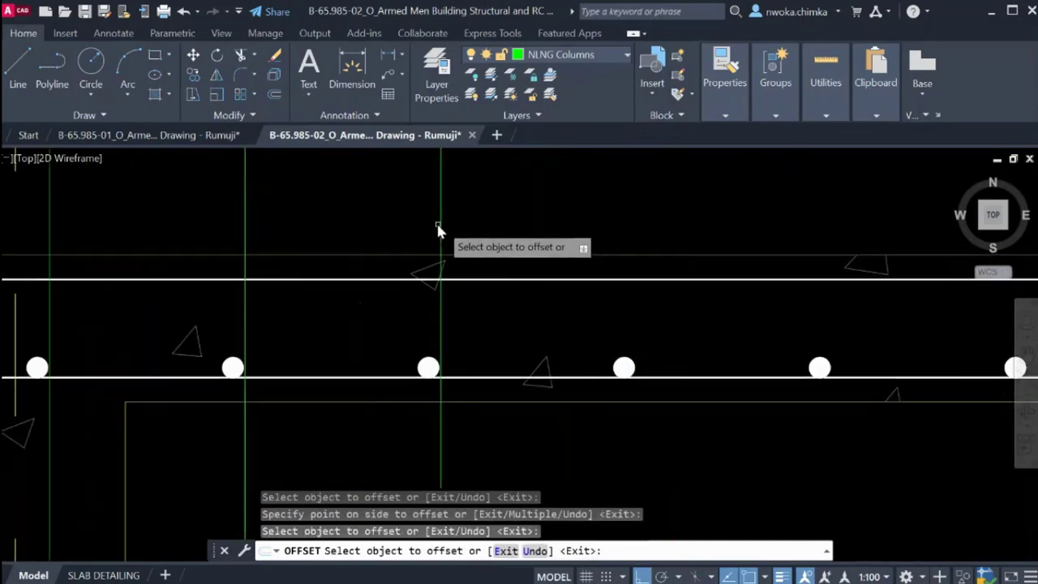
scroll(607, 251, "down", 4)
scroll(619, 262, "up", 4)
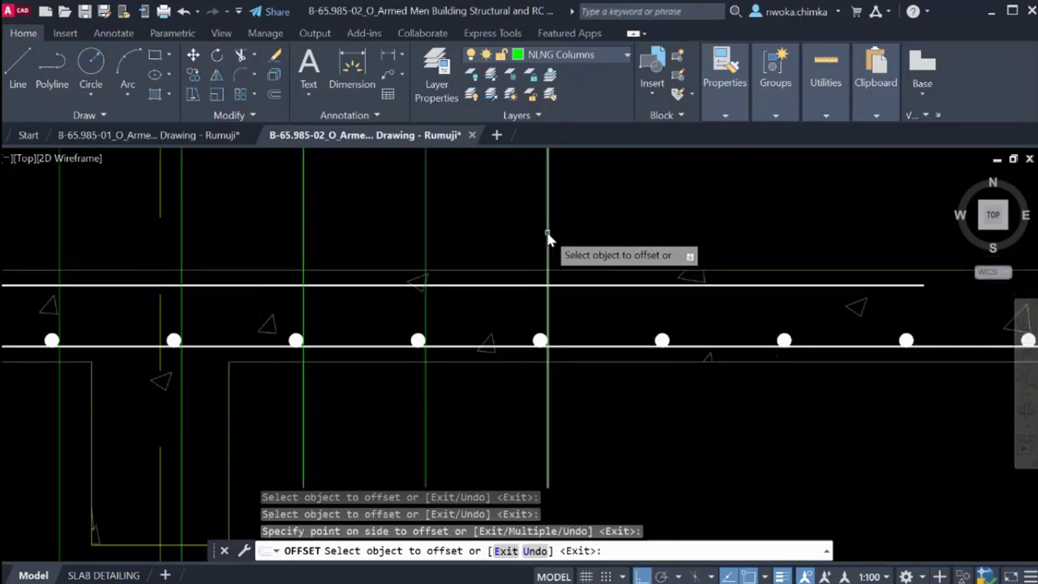
left_click(549, 234)
left_click(638, 232)
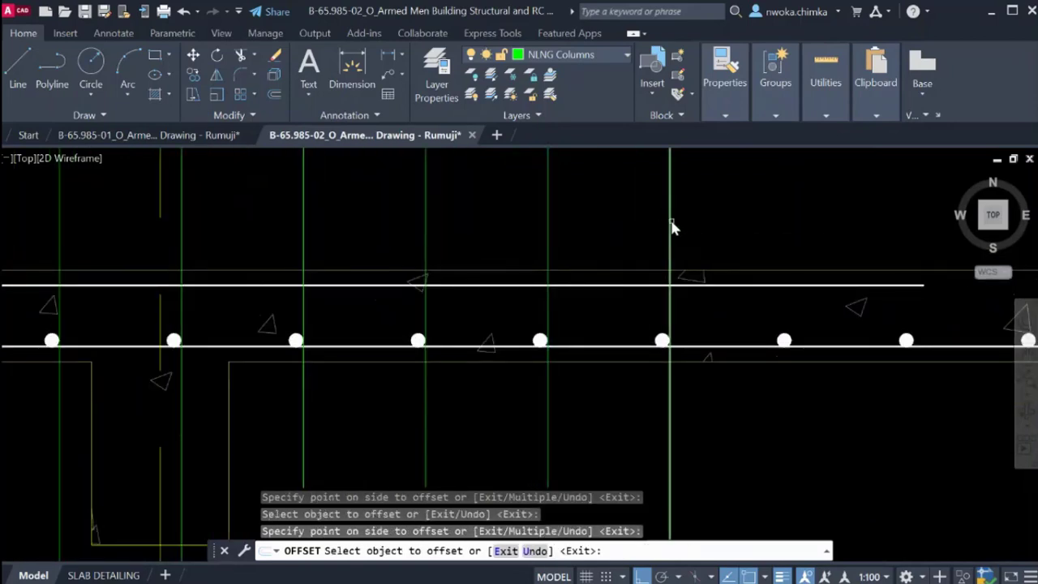
left_click(671, 224)
left_click(678, 228)
scroll(817, 240, "down", 5)
scroll(775, 228, "up", 4)
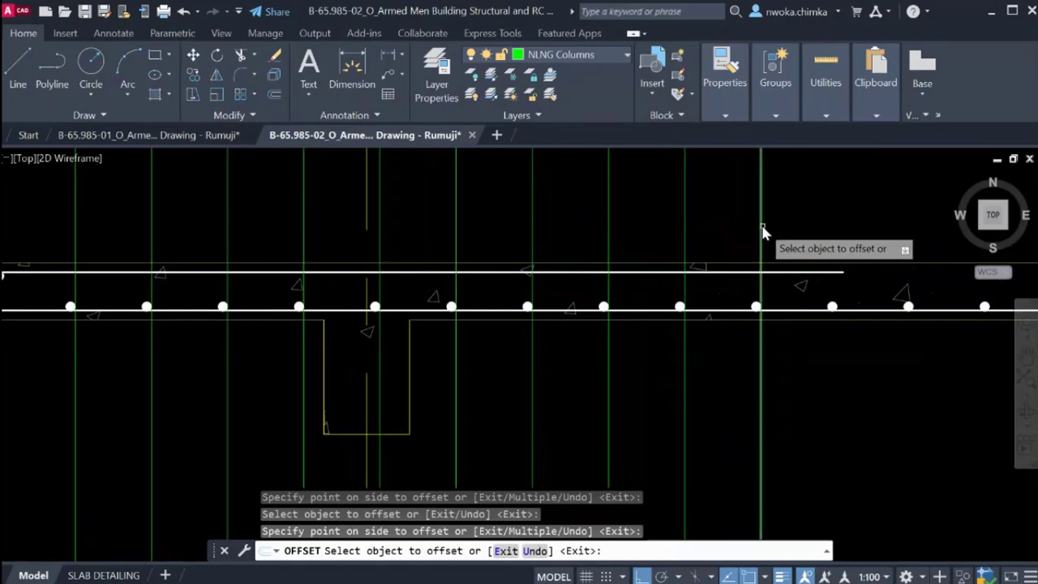
left_click(762, 231)
key("Escape")
scroll(884, 240, "down", 3)
scroll(318, 257, "up", 4)
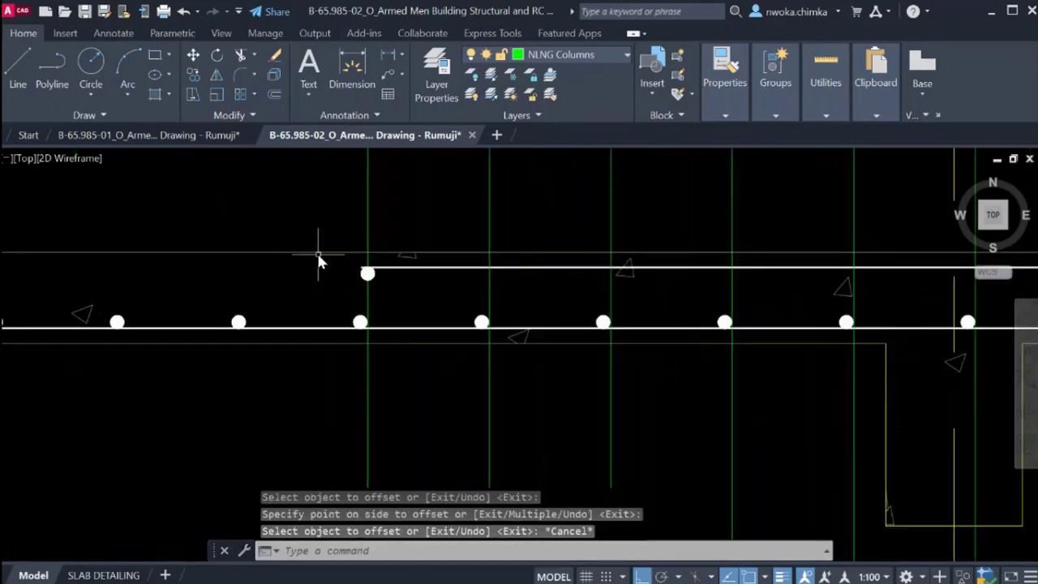
Copy the dot beneath the top bar's left end by its centre onto the first two spacing lines.
left_click(308, 209)
left_click(459, 311)
type("co")
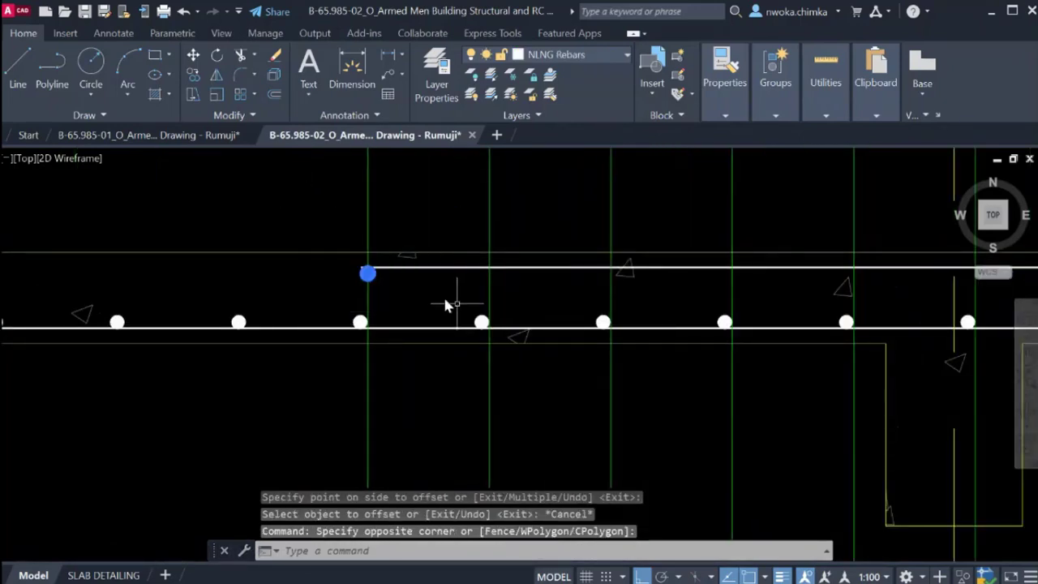
key("Return")
scroll(348, 275, "up", 4)
left_click(396, 271)
scroll(397, 271, "down", 2)
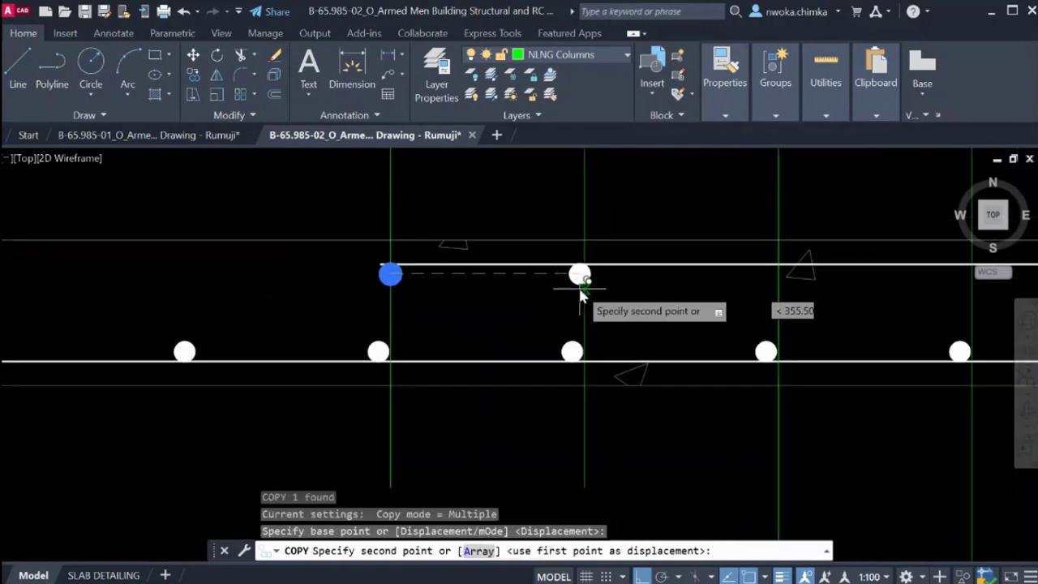
scroll(585, 279, "up", 5)
left_click(590, 248)
scroll(370, 273, "down", 2)
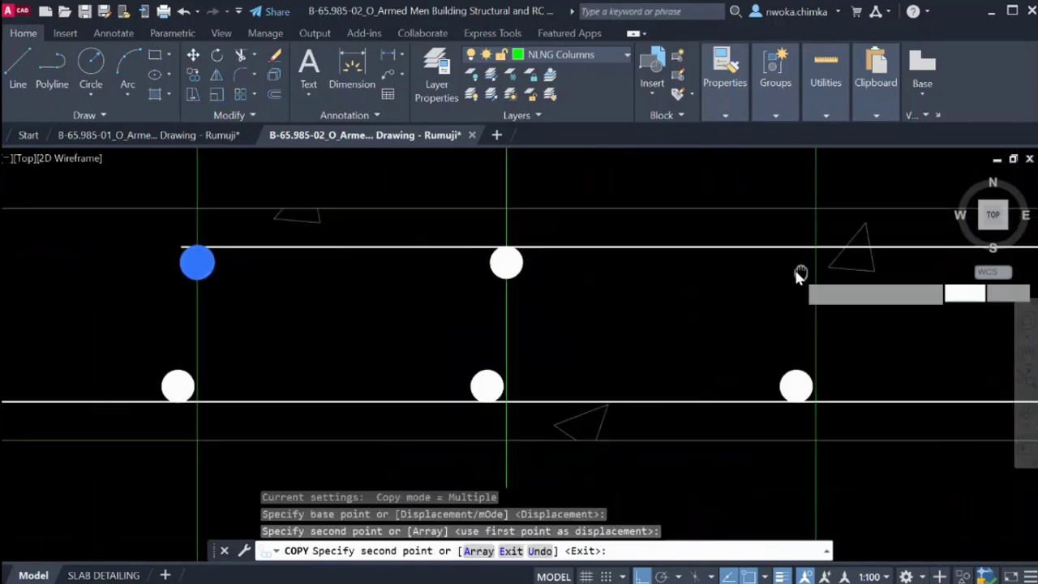
scroll(567, 268, "up", 3)
left_click(547, 266)
scroll(366, 267, "down", 2)
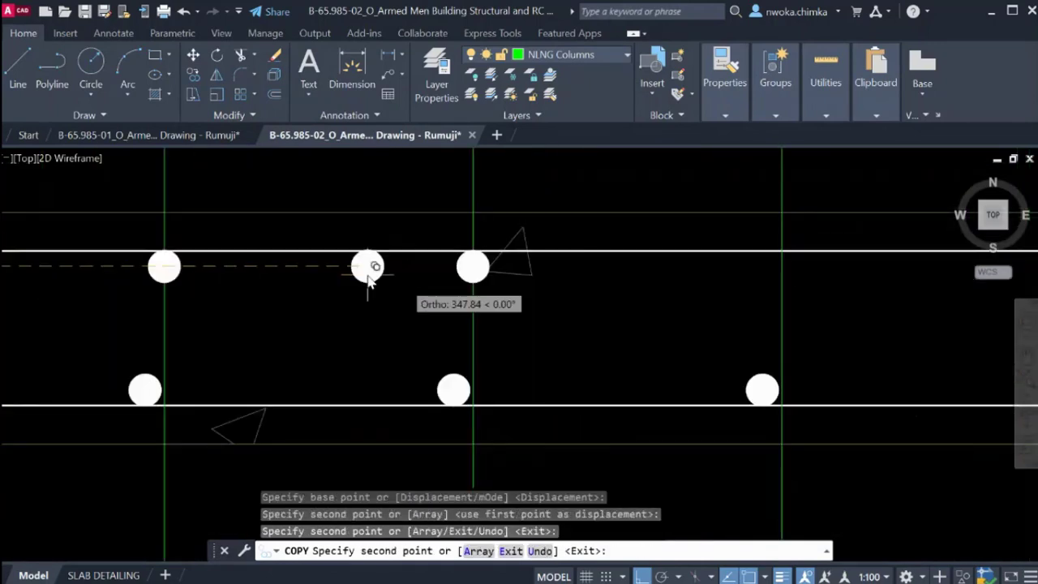
Place dot copies on the third, fourth and fifth spacing lines, level with the original dot.
scroll(781, 261, "up", 3)
left_click(769, 268)
scroll(616, 301, "down", 2)
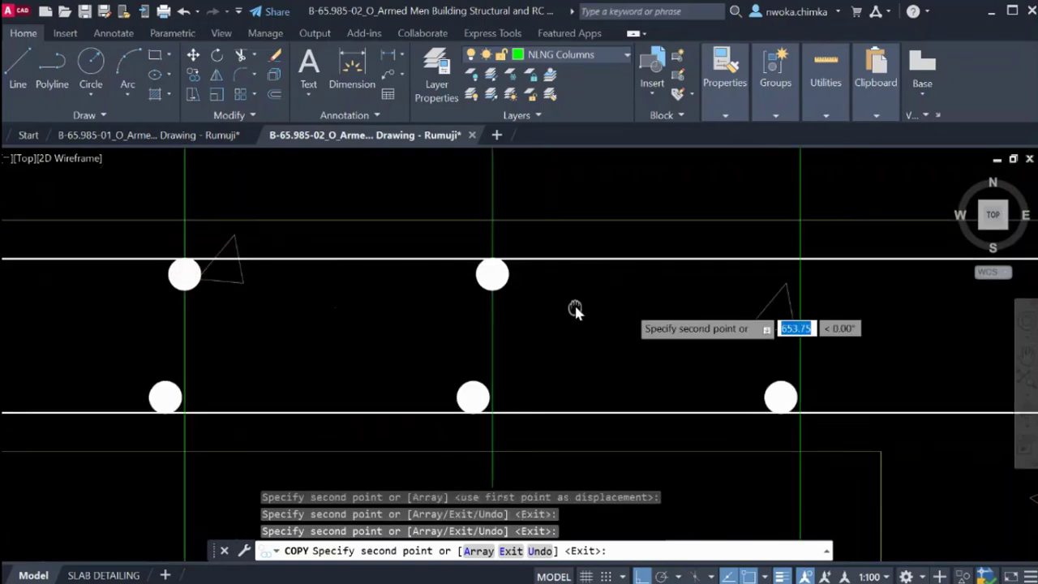
scroll(568, 292, "up", 3)
left_click(548, 267)
scroll(688, 285, "down", 2)
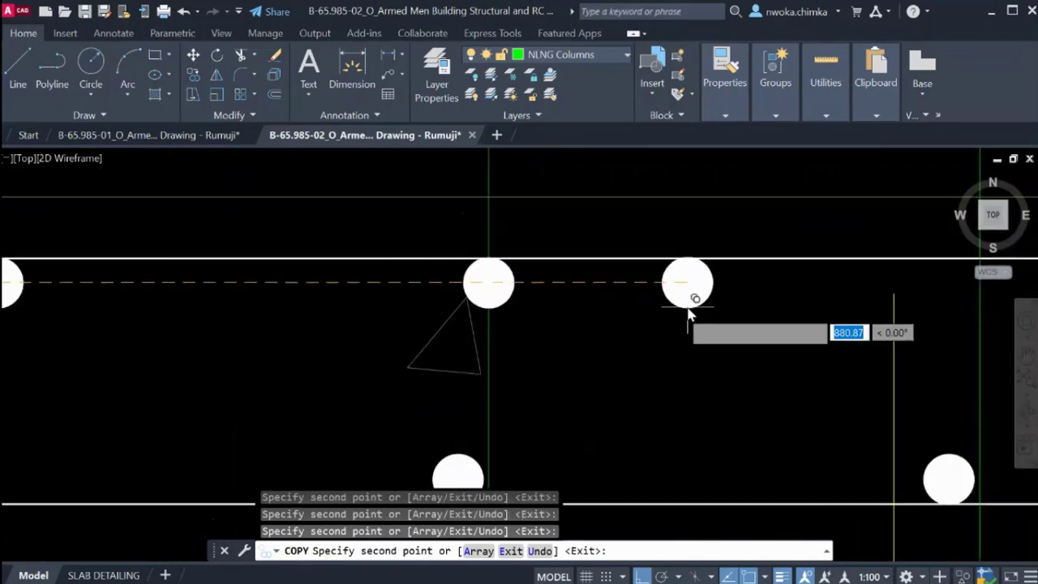
scroll(540, 297, "up", 3)
left_click(538, 283)
scroll(507, 293, "down", 2)
Place dot copies on the sixth, seventh and eighth spacing lines beneath the top bar.
middle_click_drag(751, 318, 371, 295)
scroll(639, 269, "up", 2)
left_click(610, 262)
scroll(613, 264, "down", 2)
middle_click_drag(863, 297, 358, 297)
scroll(595, 289, "up", 2)
left_click(586, 250)
scroll(326, 297, "down", 2)
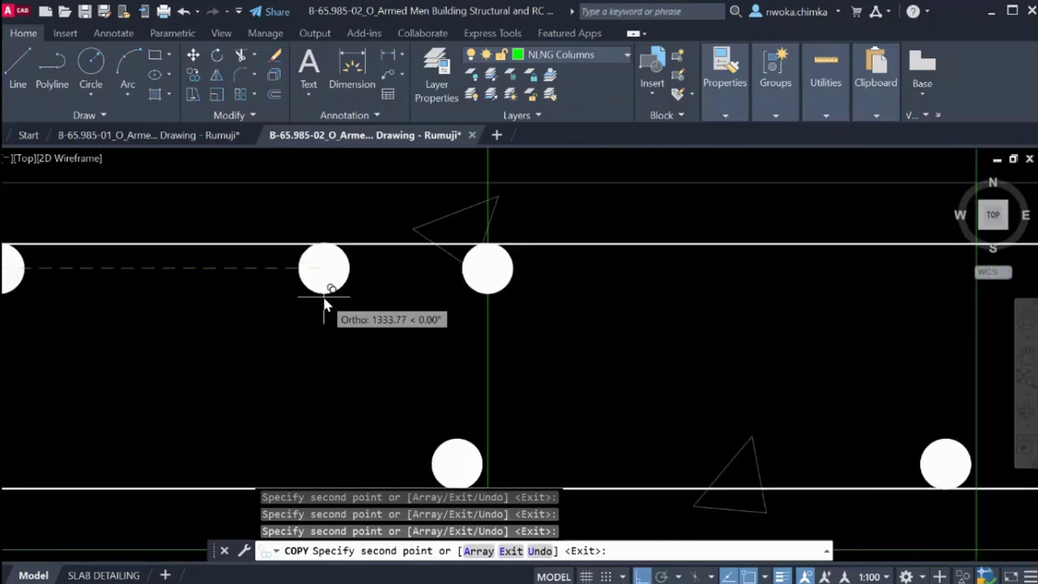
middle_click_drag(663, 317, 504, 319)
scroll(627, 297, "up", 1)
scroll(553, 281, "up", 1)
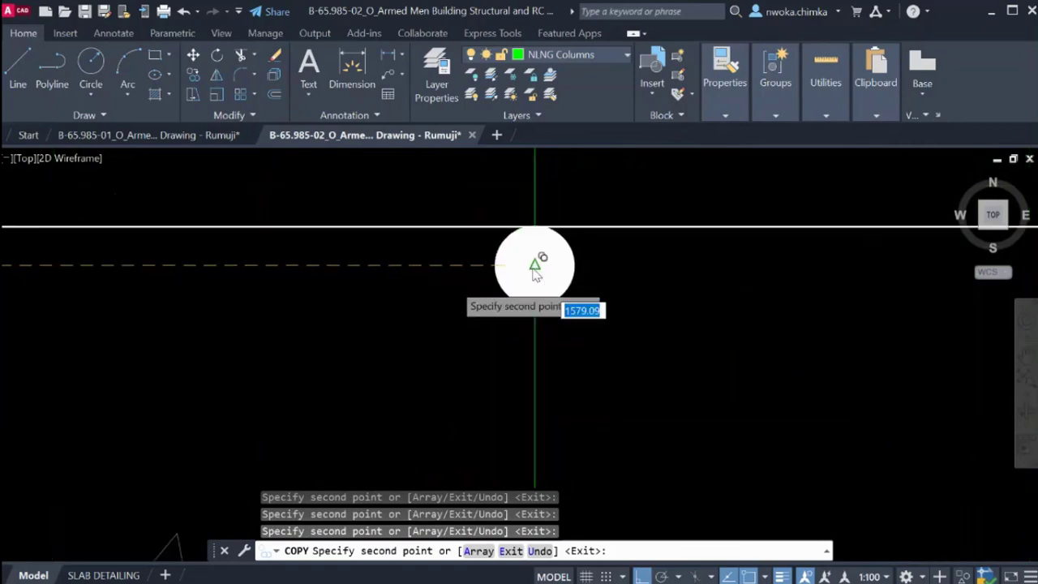
left_click(535, 270)
scroll(536, 274, "down", 2)
Place dot copies on the last three spacing lines up to the top bar's right end.
middle_click_drag(851, 293, 740, 314)
scroll(741, 314, "up", 1)
left_click(717, 301)
scroll(361, 311, "down", 2)
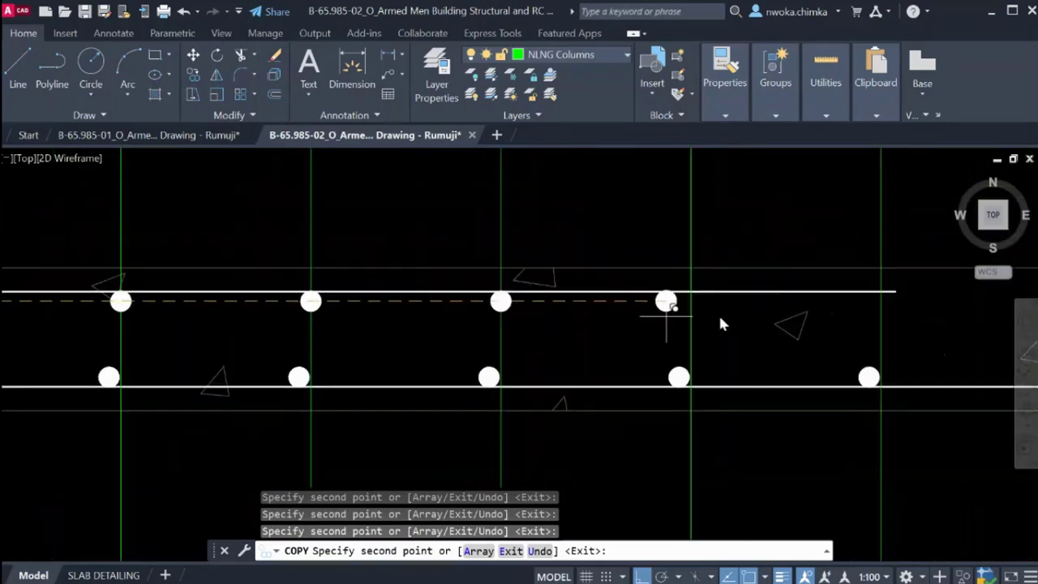
scroll(811, 312, "up", 3)
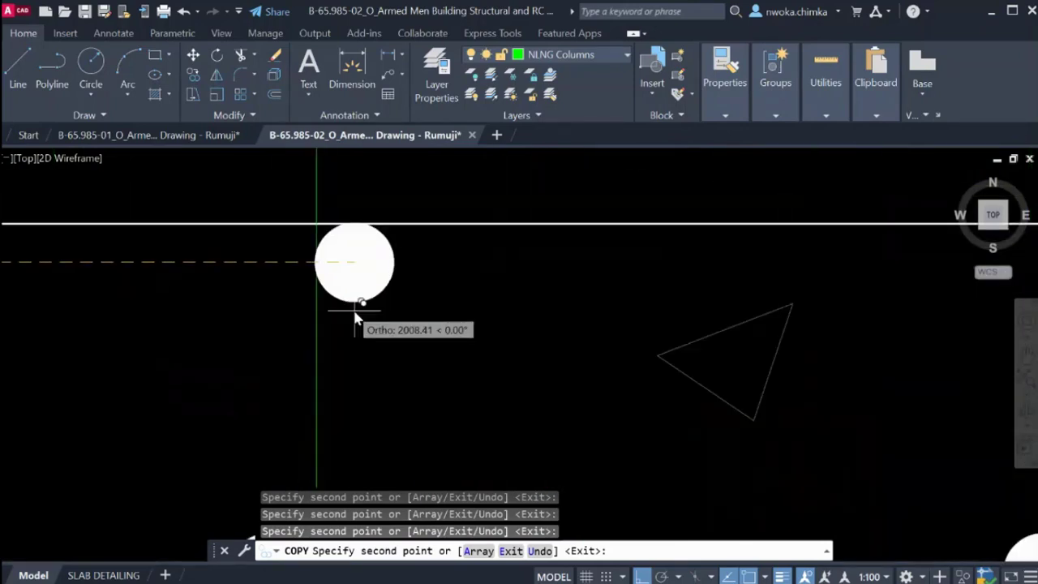
left_click(317, 262)
scroll(317, 262, "down", 2)
scroll(655, 286, "up", 3)
left_click(658, 273)
scroll(702, 285, "down", 3)
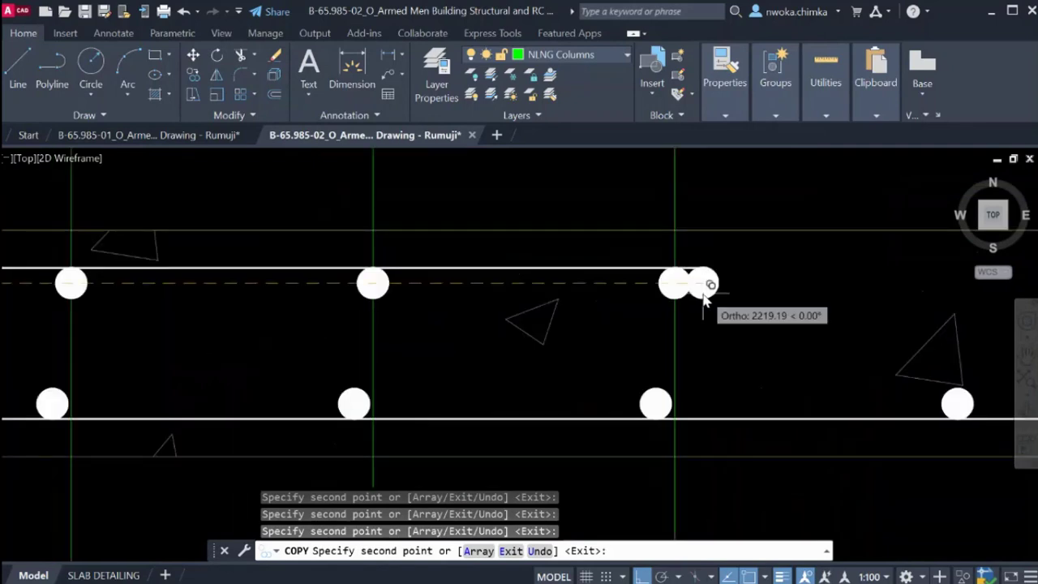
key("Escape")
Erase all twelve vertical construction lines across the top bar.
left_click(744, 214)
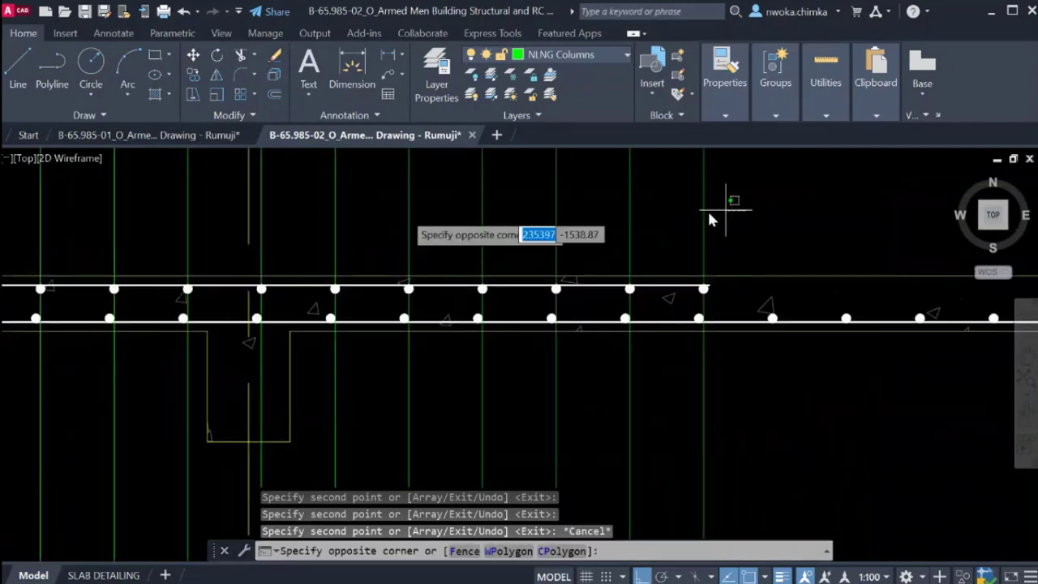
left_click(251, 221)
middle_click_drag(290, 216, 597, 215)
left_click(523, 197)
left_click(156, 232)
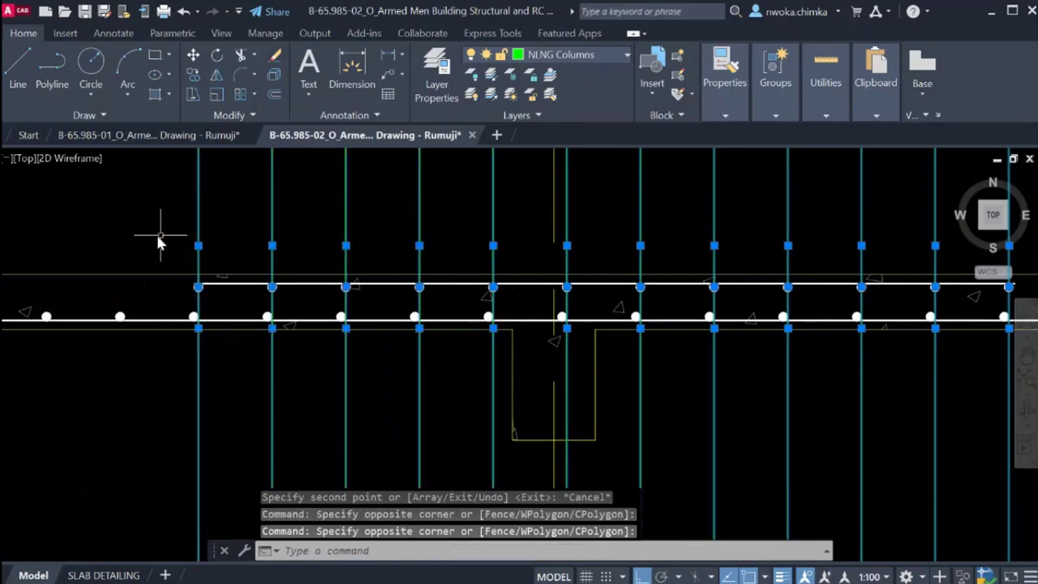
type("e")
key("Return")
scroll(465, 296, "down", 2)
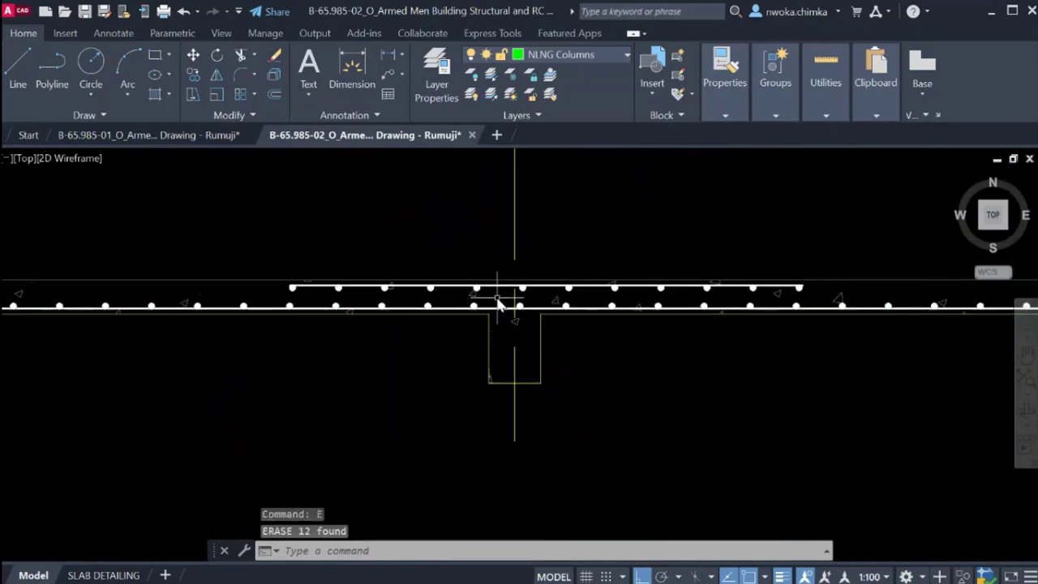
Copy the row of twelve dots from its top bar's left end to the left end of the next top bar to the right.
scroll(346, 301, "up", 4)
left_click(166, 229)
scroll(550, 288, "down", 2)
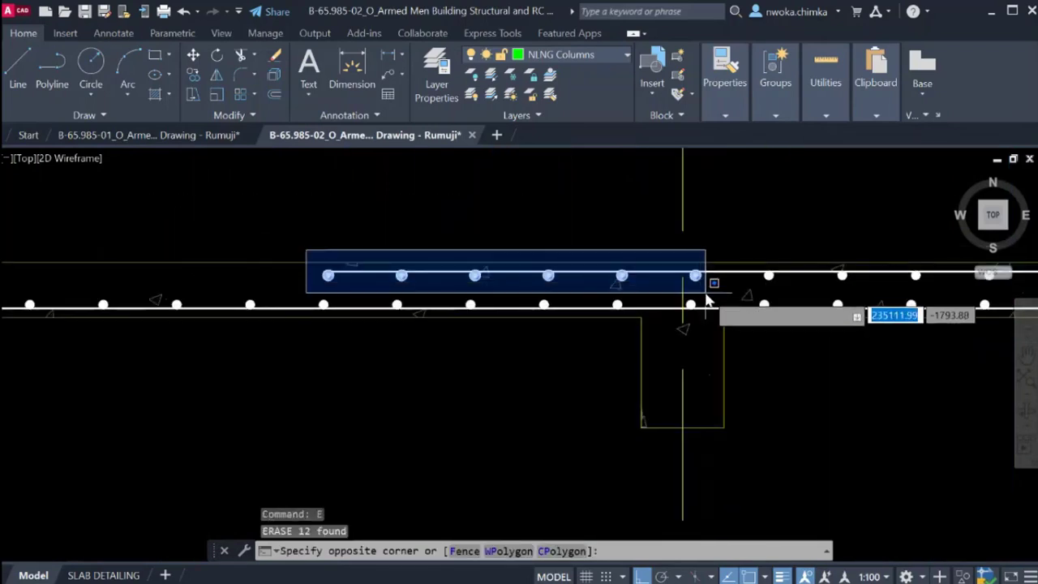
left_click(702, 289)
middle_click_drag(746, 276, 468, 261)
left_click(466, 254)
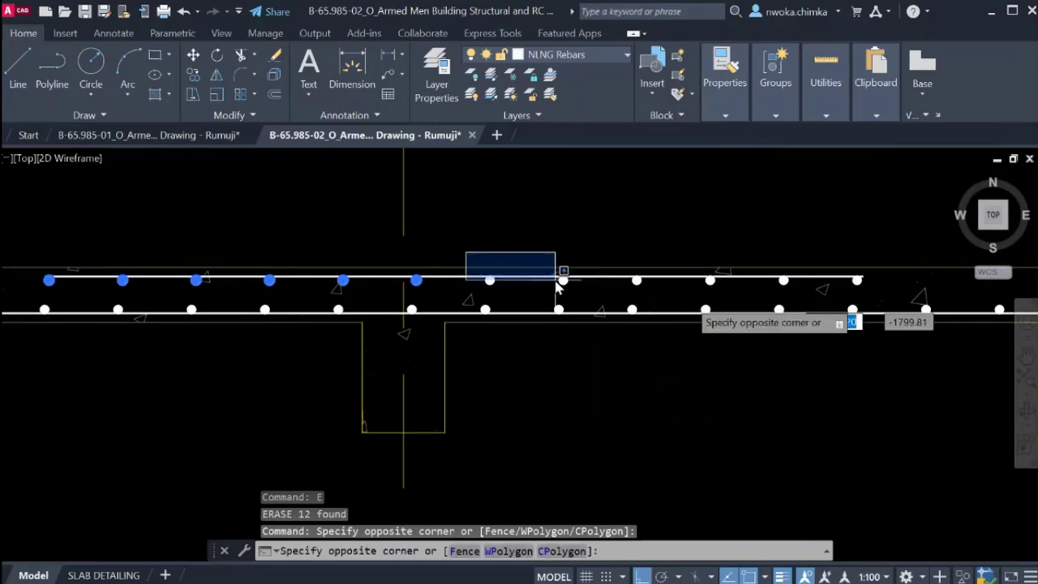
left_click(863, 296)
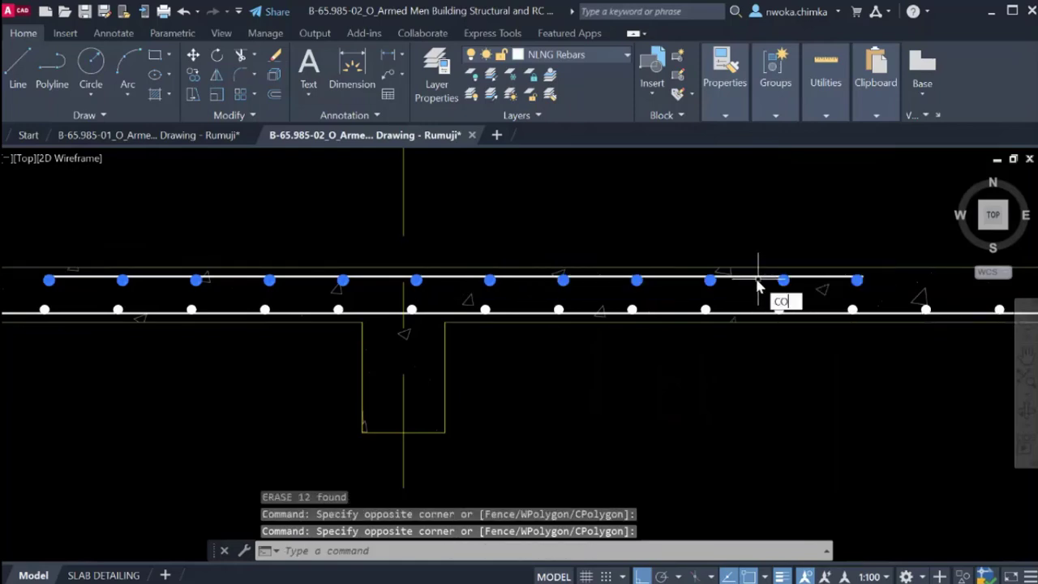
key("Return")
scroll(35, 276, "up", 5)
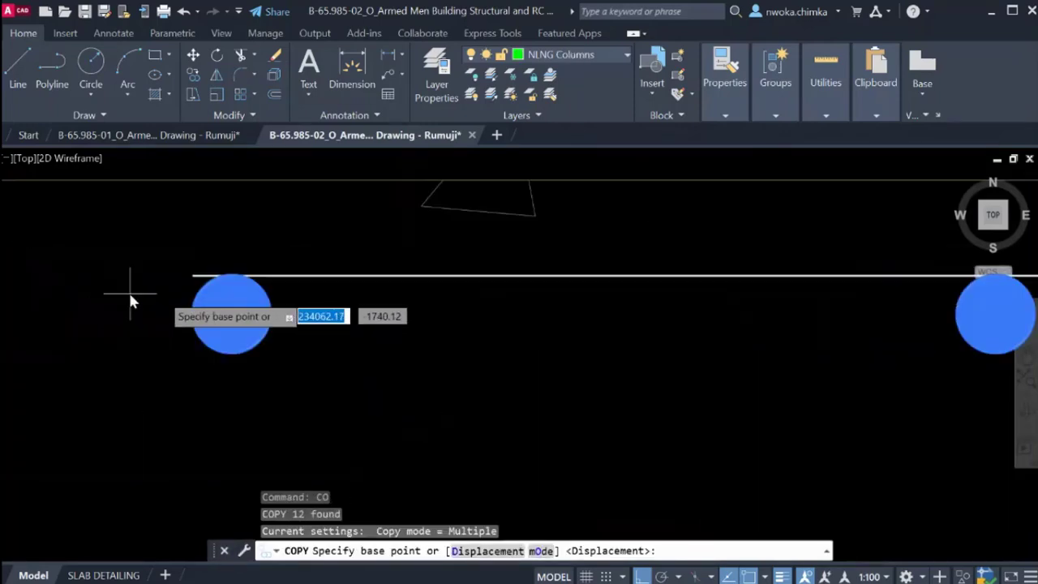
left_click(197, 278)
scroll(176, 285, "down", 4)
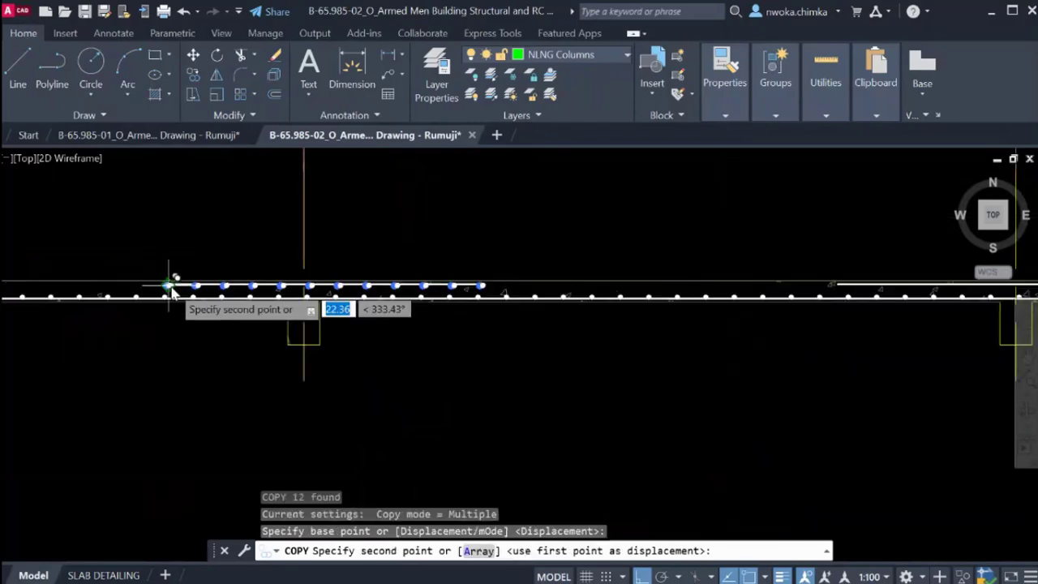
scroll(393, 301, "up", 3)
scroll(177, 268, "up", 4)
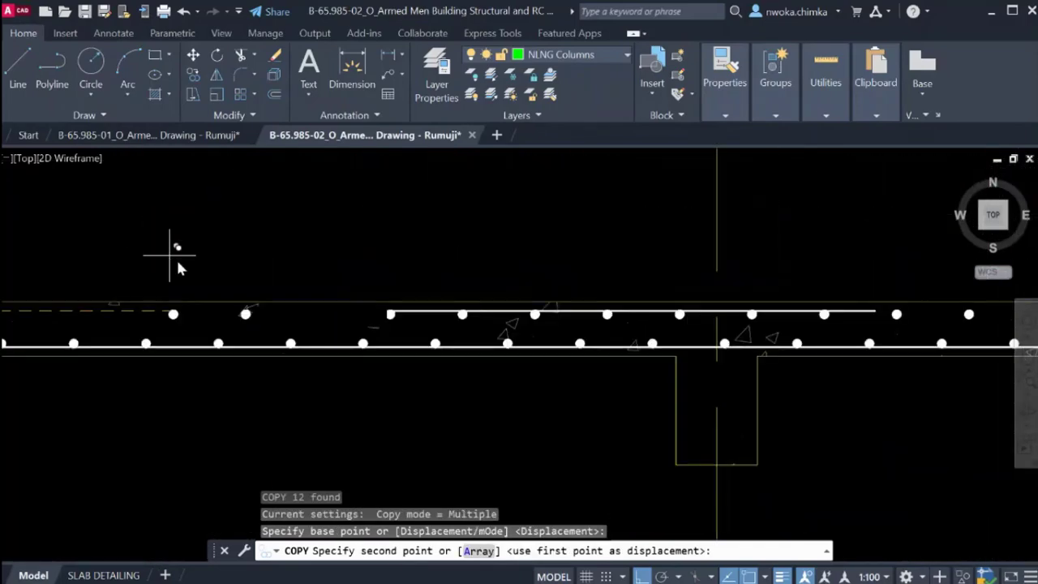
scroll(265, 311, "up", 8)
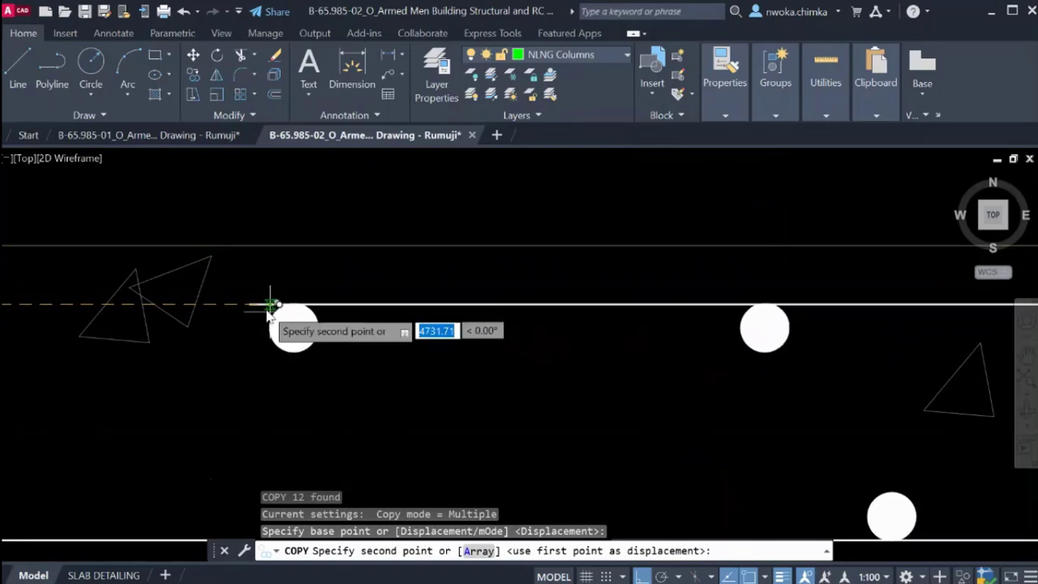
left_click(254, 306)
scroll(328, 316, "down", 8)
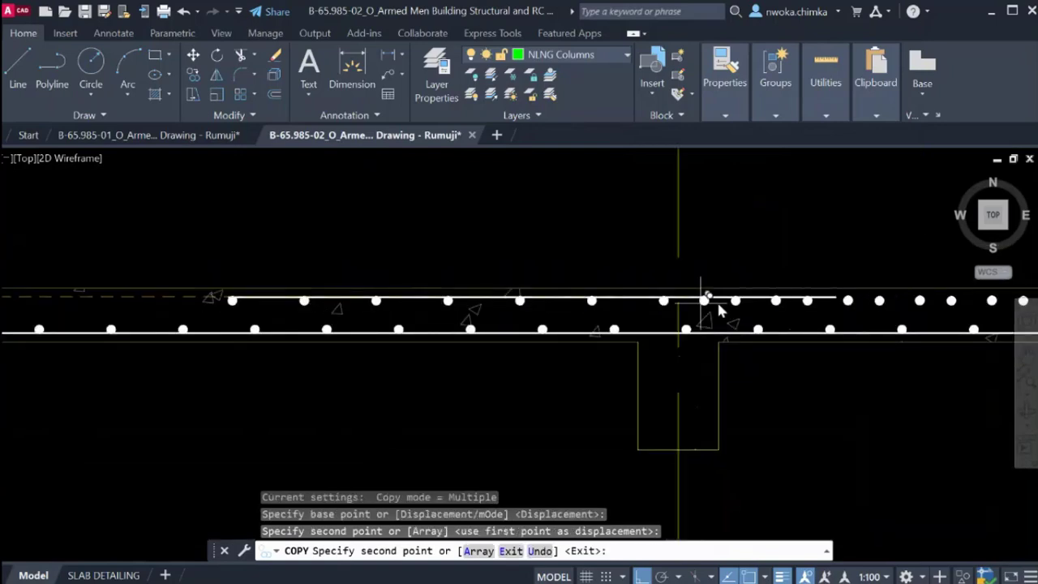
key("Escape")
Erase the three copied dots that extend beyond the right end of the shorter top bar.
middle_click_drag(800, 306, 644, 291)
scroll(516, 270, "up", 2)
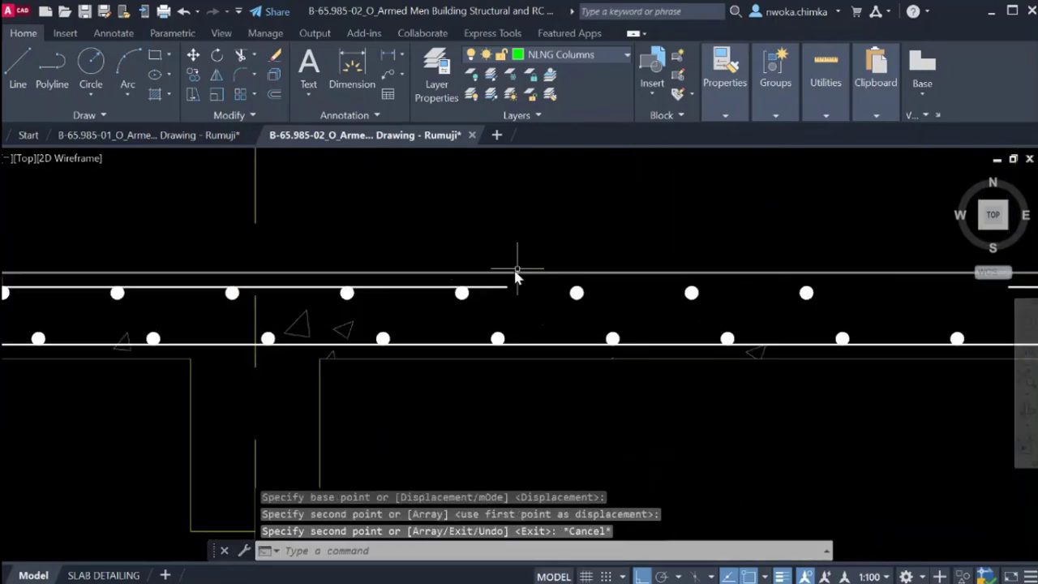
left_click(517, 238)
left_click(857, 317)
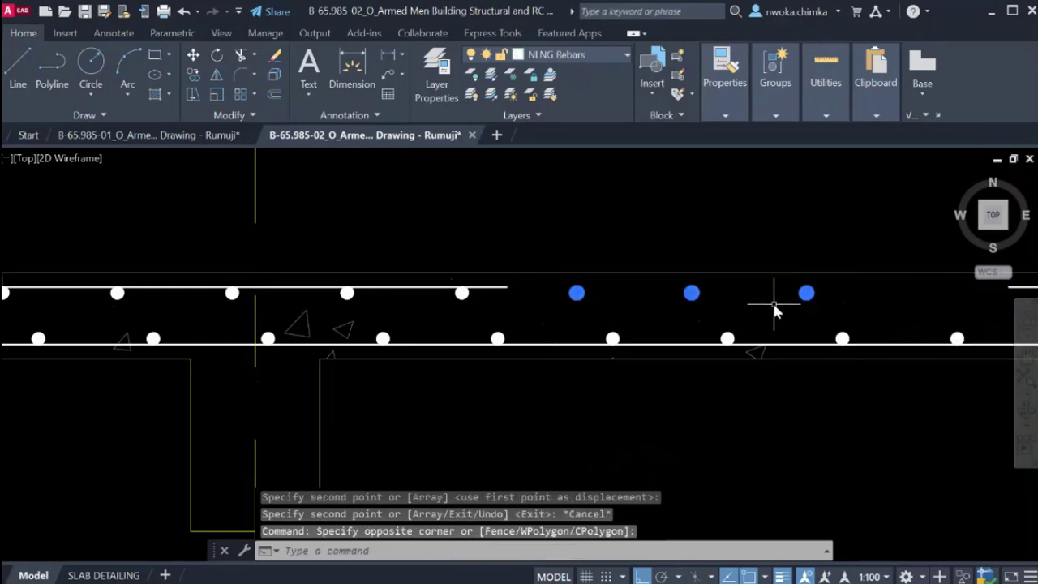
type("e")
key("Return")
scroll(616, 347, "down", 3)
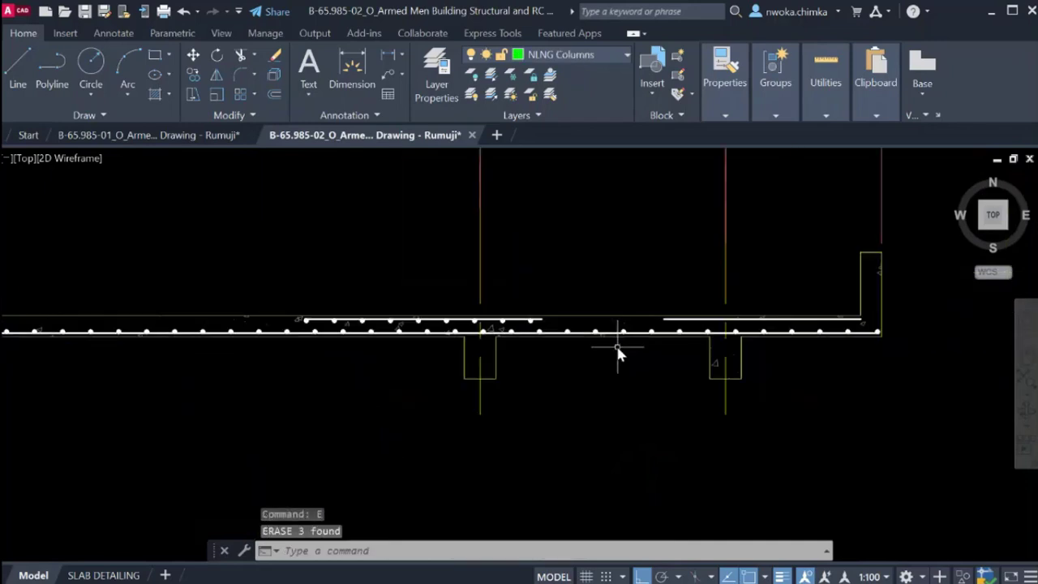
Copy the row of nine dots from its top bar's left end to the left end of the last top bar.
scroll(486, 334, "up", 4)
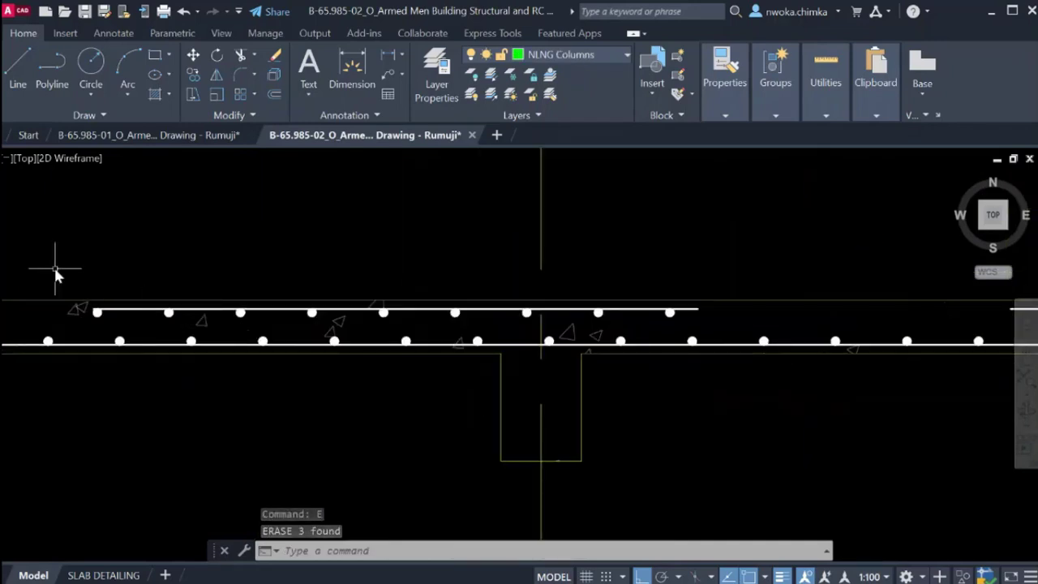
left_click(55, 272)
left_click(679, 337)
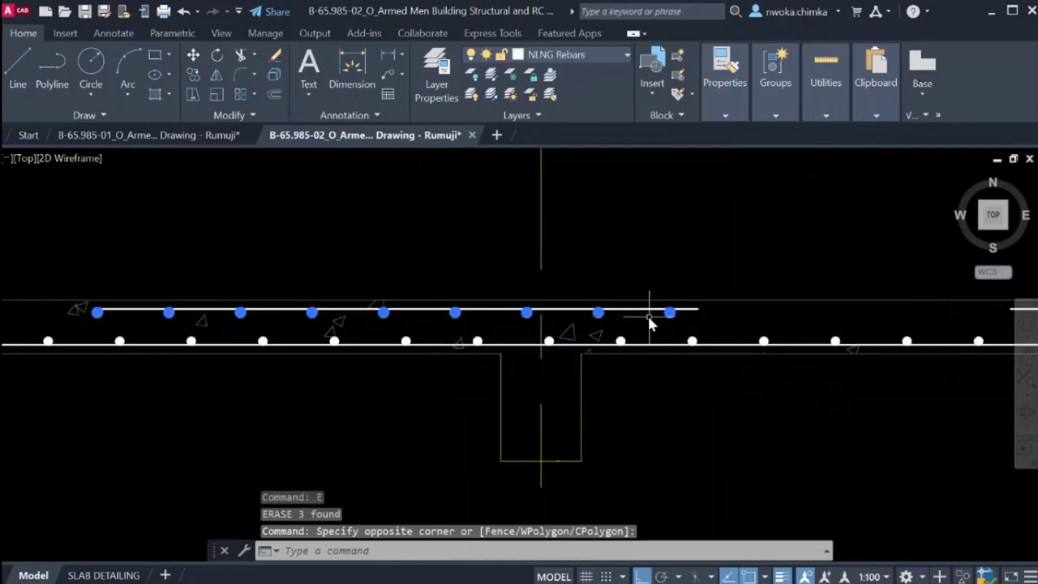
type("co")
key("Return")
scroll(225, 350, "up", 5)
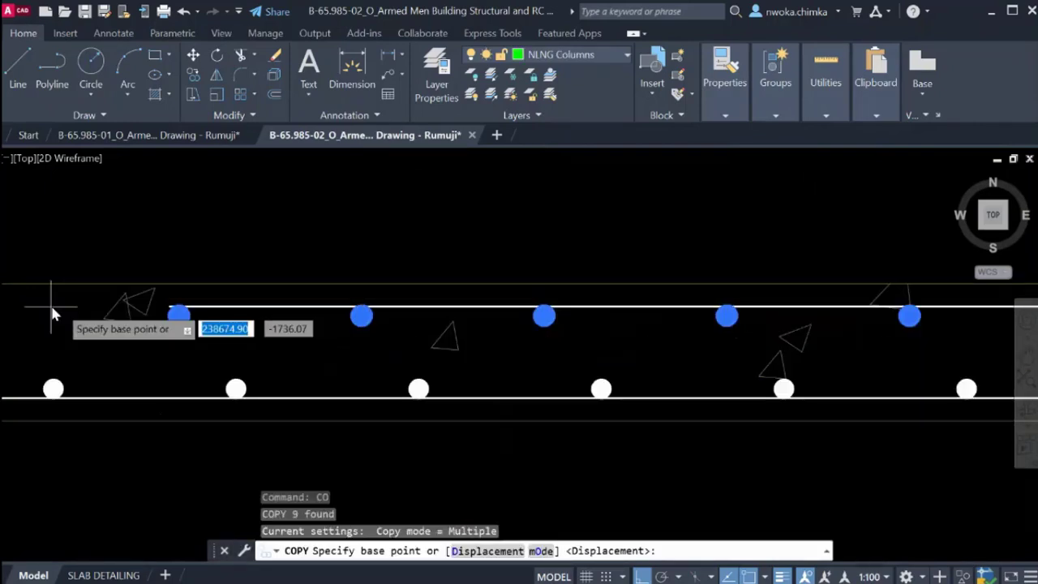
left_click(266, 285)
scroll(263, 275, "up", 5)
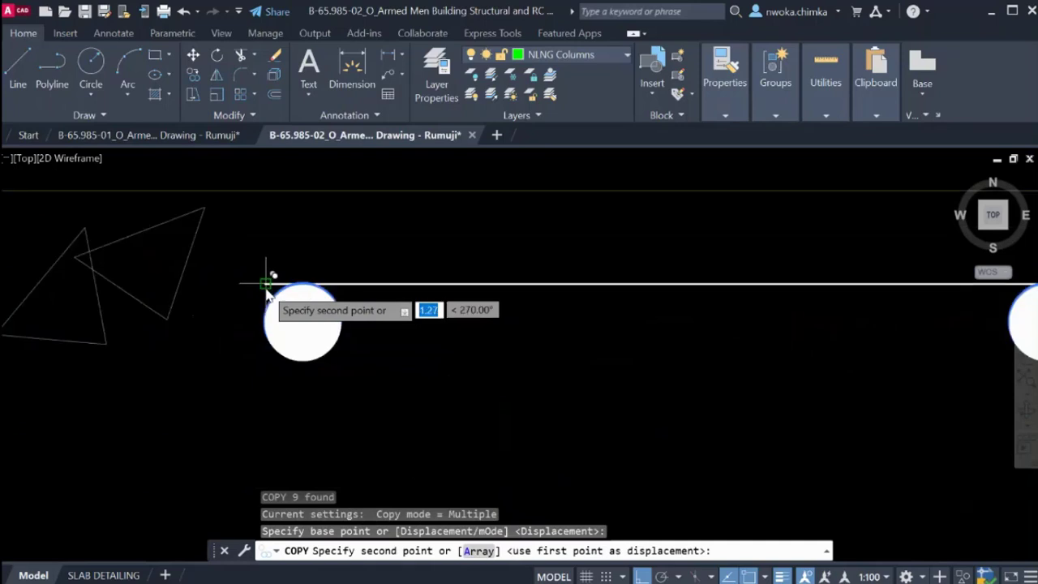
scroll(259, 276, "down", 2)
scroll(219, 306, "down", 5)
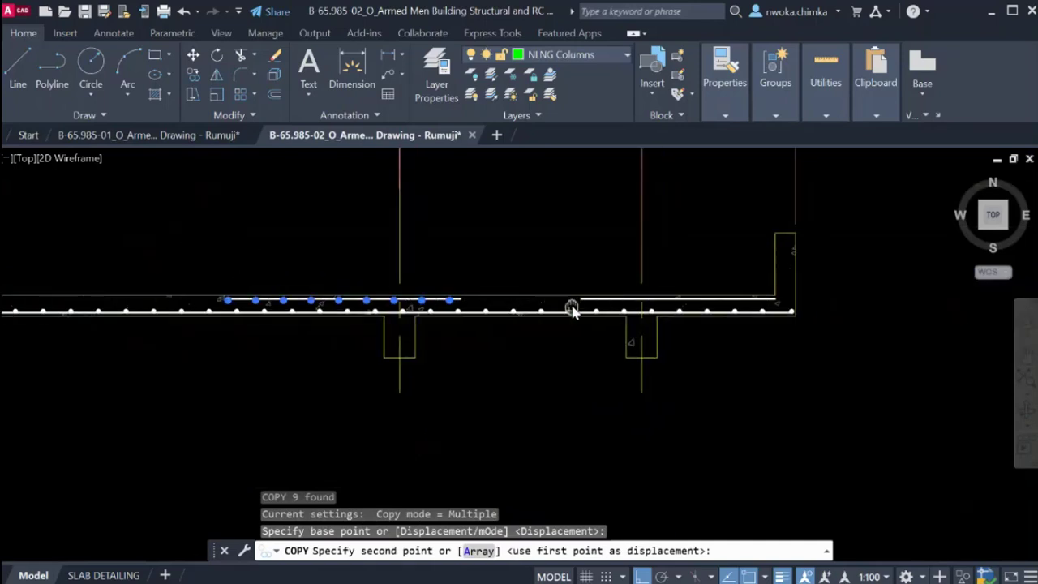
scroll(591, 283, "up", 6)
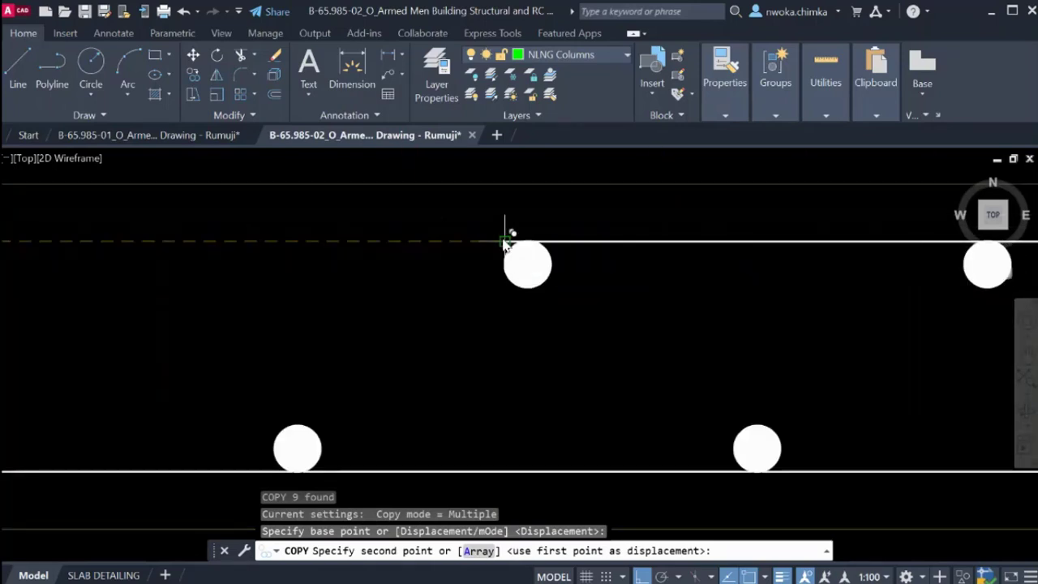
left_click(509, 244)
scroll(191, 322, "down", 2)
key("Escape")
Measure the centre-to-centre spacing between neighbouring dots at three places along the last top bar, leaving no dimensions in the drawing.
left_click(388, 55)
scroll(438, 290, "up", 2)
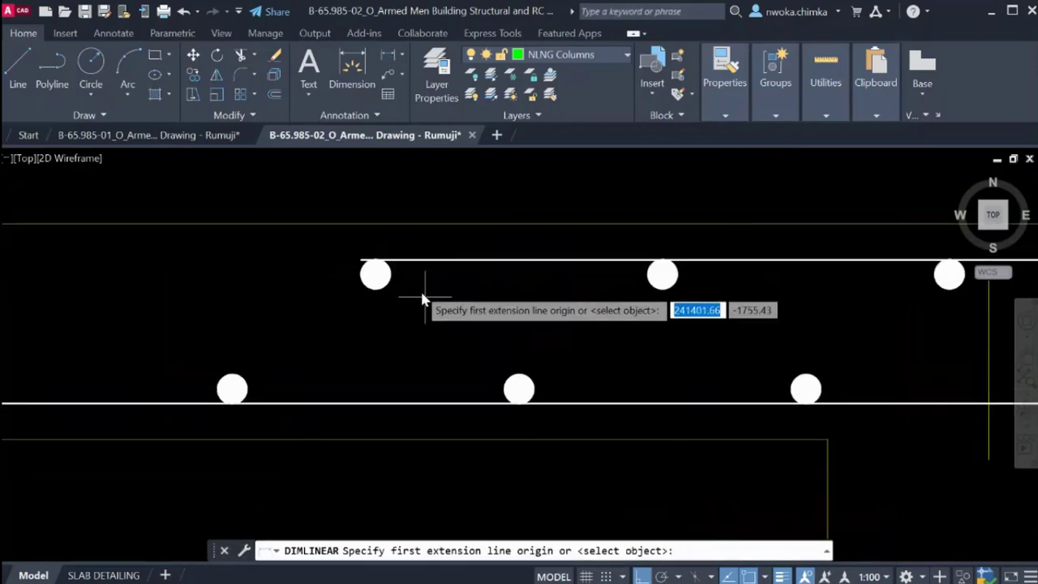
left_click(376, 274)
left_click(663, 274)
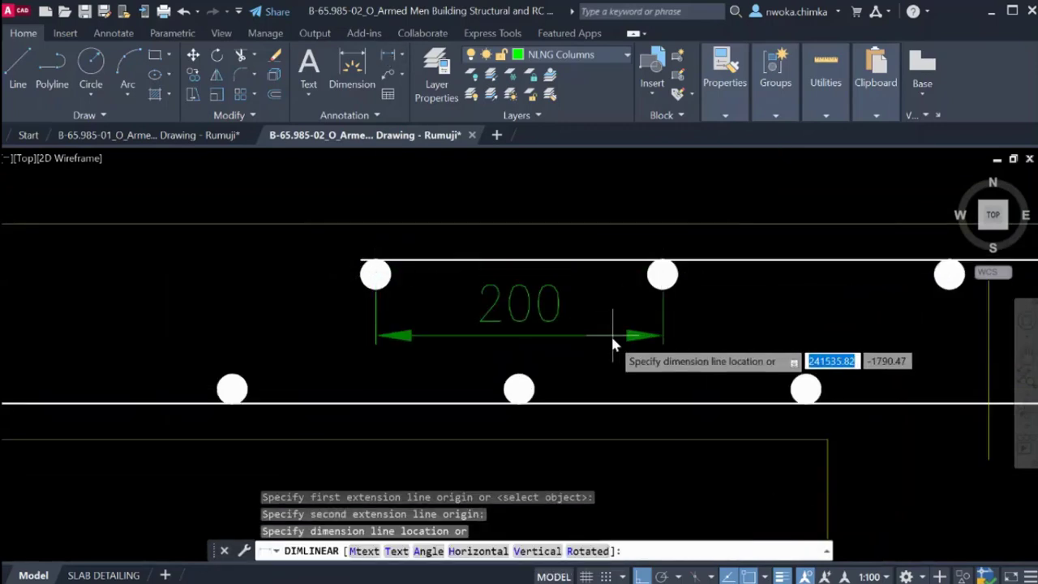
key("Escape")
key("Return")
scroll(607, 350, "down", 3)
scroll(273, 295, "up", 3)
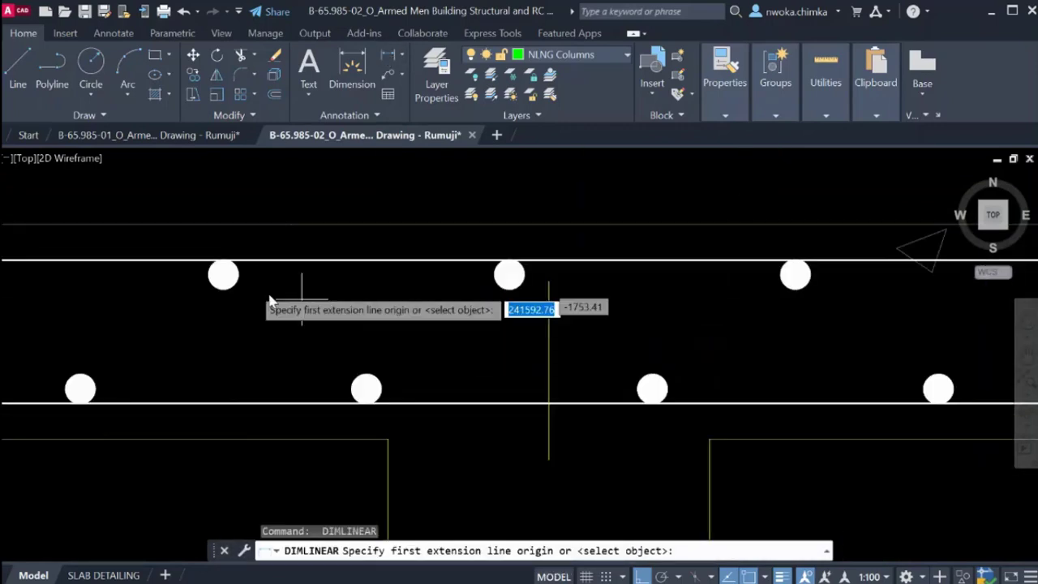
left_click(223, 274)
left_click(509, 275)
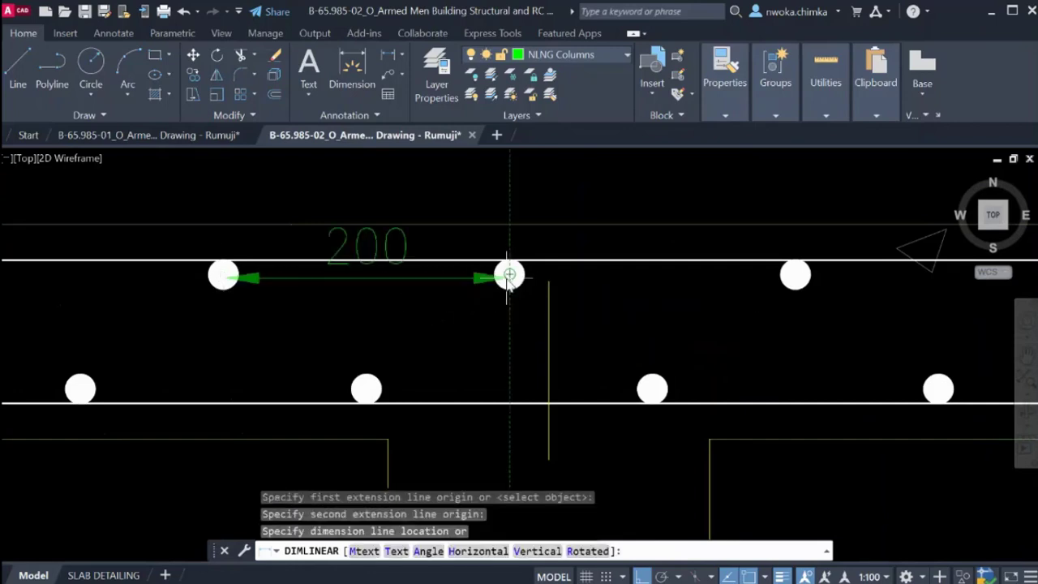
key("Escape")
key("Return")
left_click(510, 275)
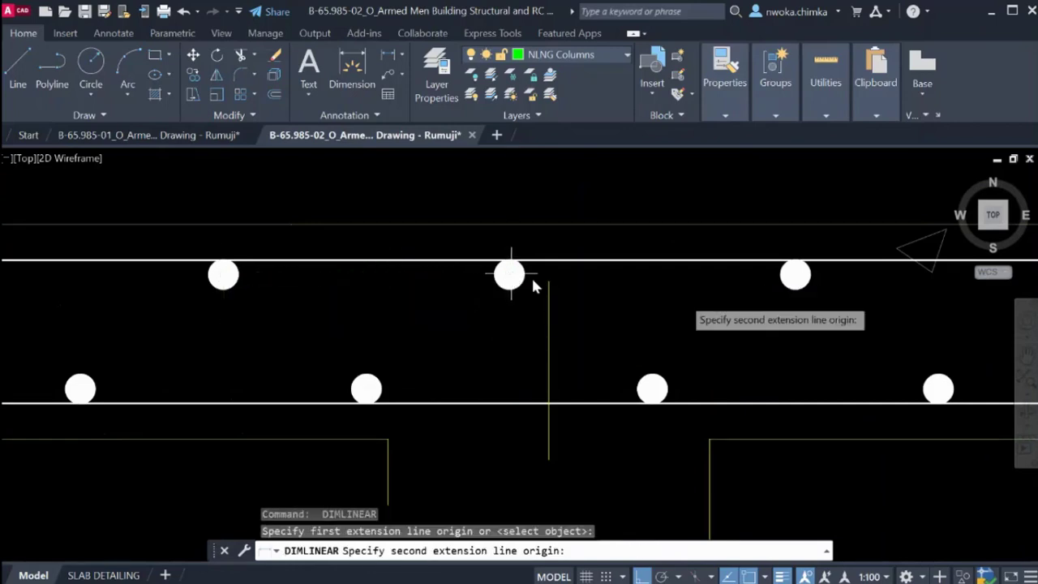
left_click(796, 276)
key("Escape")
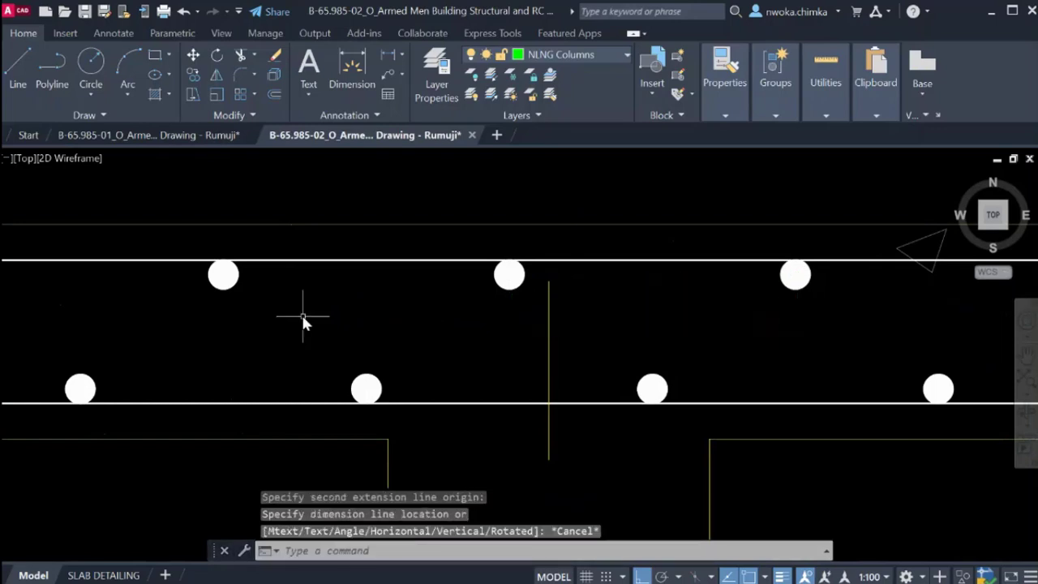
Erase the copied dot that lies outside the slab's right edge.
scroll(622, 343, "down", 5)
scroll(758, 310, "up", 7)
left_click(725, 283)
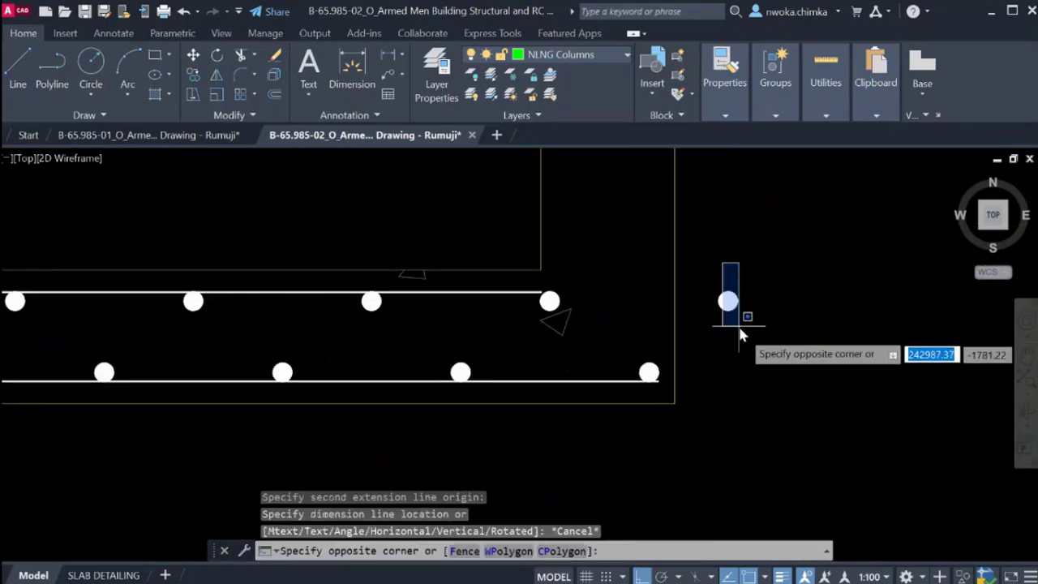
left_click(740, 326)
left_click(761, 291)
left_click(721, 328)
type("e")
key("Return")
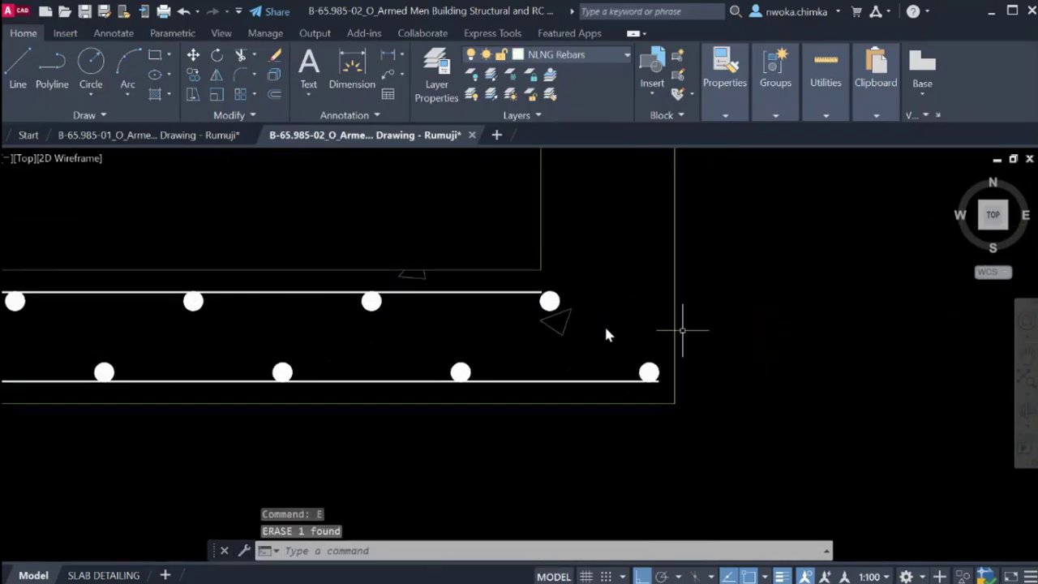
Move the last dot horizontally so its right edge lines up with the top bar's right end.
scroll(542, 313, "up", 3)
left_click(507, 241)
left_click(620, 332)
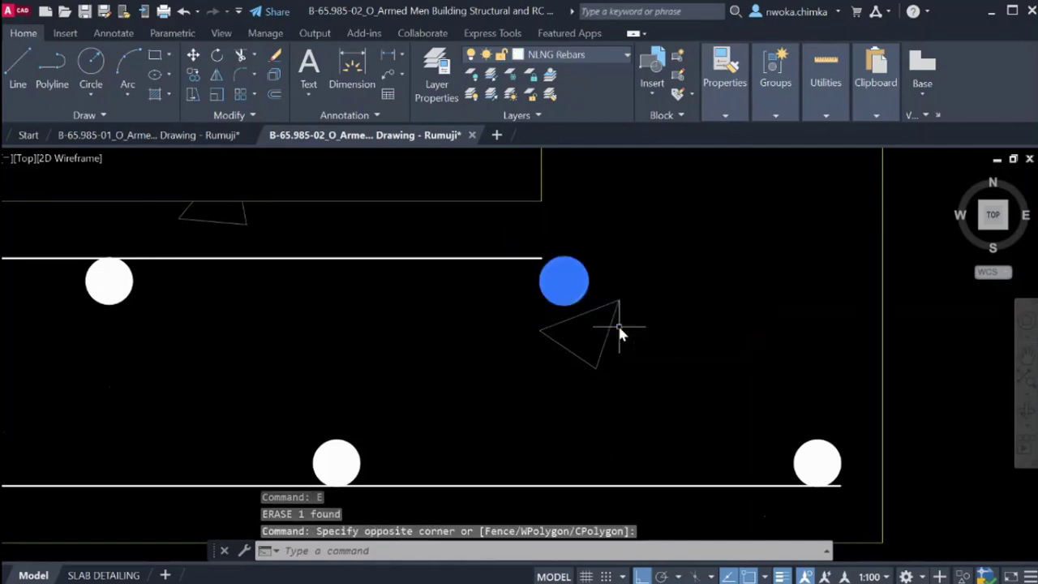
type("m")
key("Return")
scroll(589, 280, "up", 3)
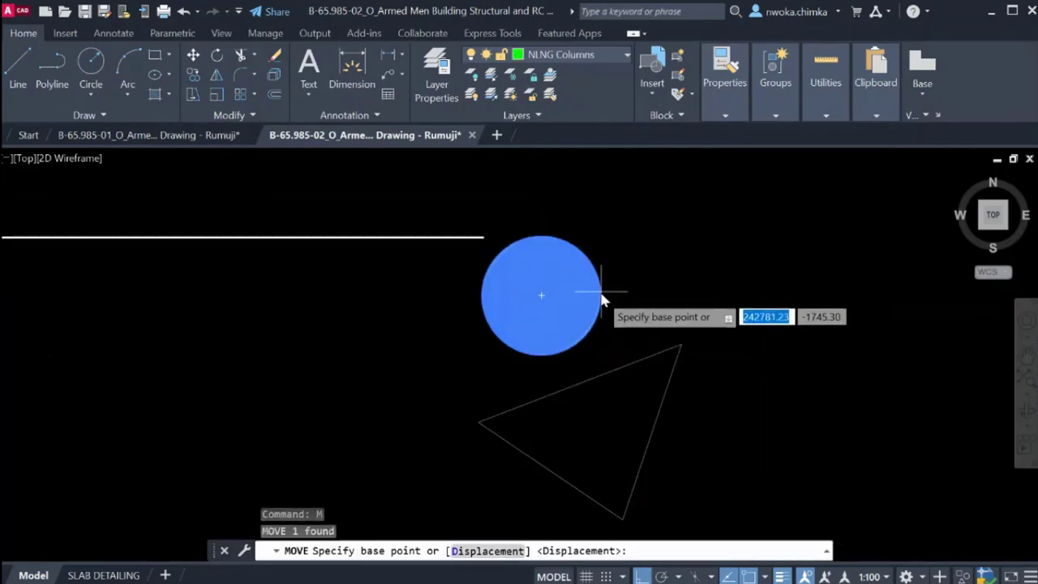
left_click(606, 289)
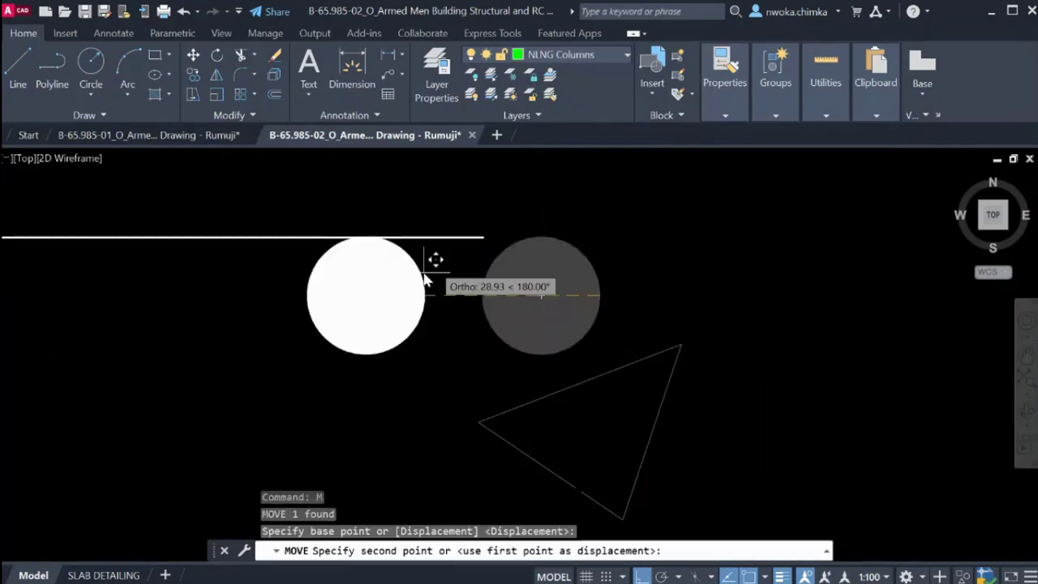
left_click(485, 243)
scroll(534, 276, "down", 6)
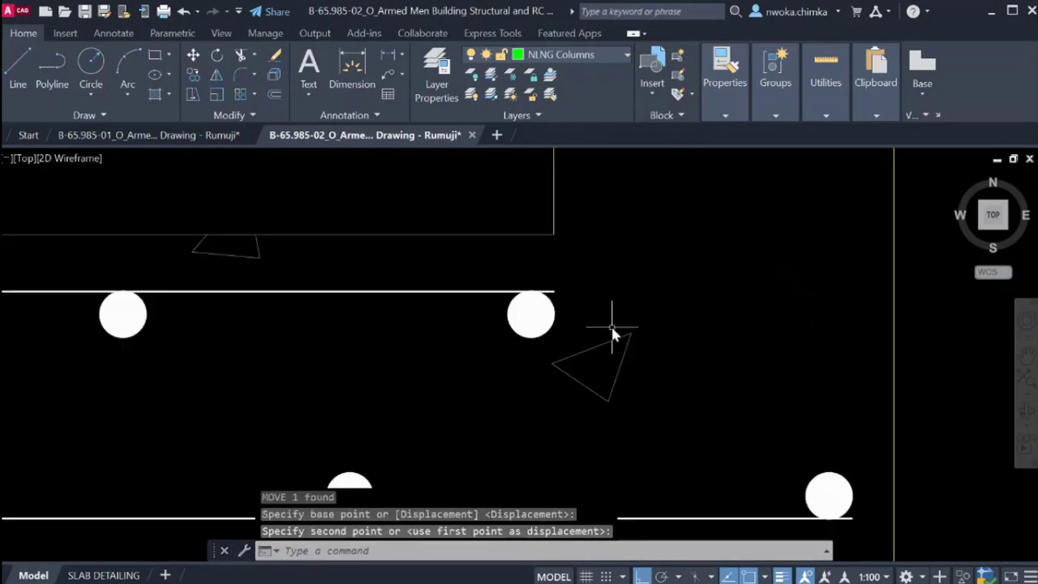
Check the end dot's alignment with a temporary vertical construction line through the top bar's right end, and erase that line.
key("Return")
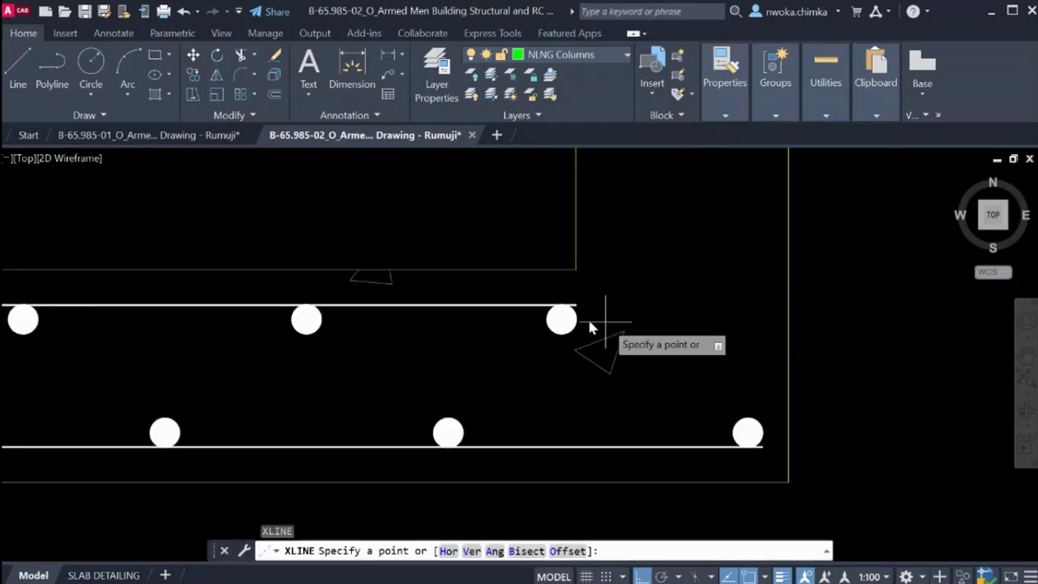
type("V")
key("Return")
scroll(587, 317, "up", 4)
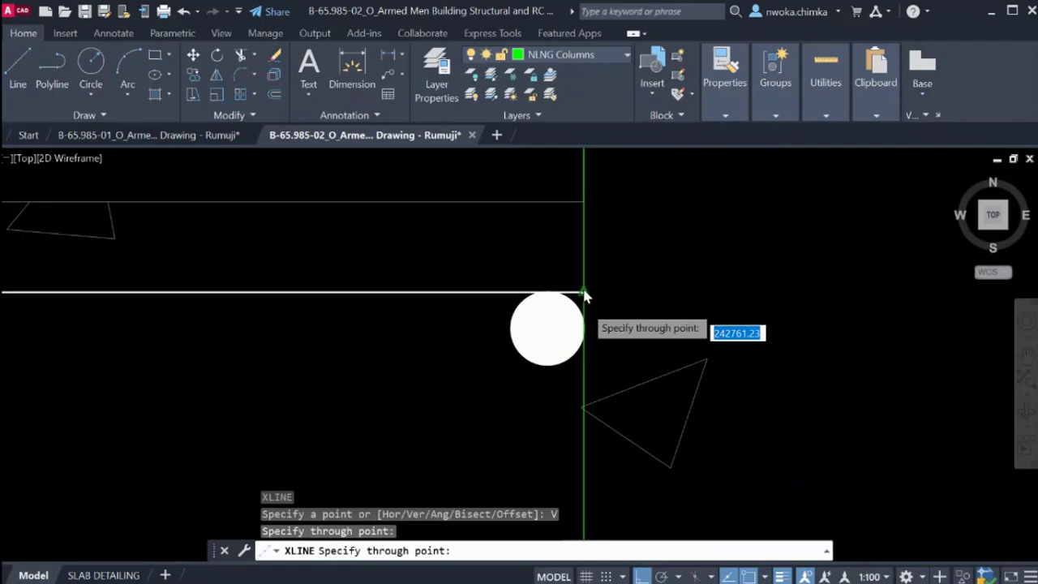
scroll(586, 297, "up", 8)
scroll(585, 329, "down", 10)
key("Escape")
scroll(610, 268, "down", 5)
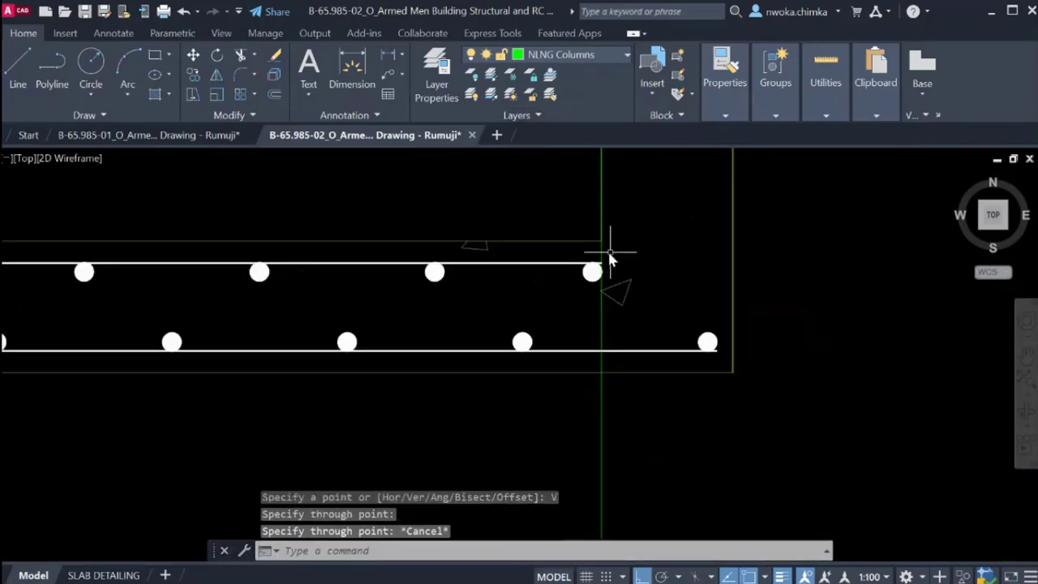
scroll(637, 341, "down", 2)
left_click(641, 419)
left_click(570, 422)
type("E")
key("Return")
scroll(684, 396, "down", 6)
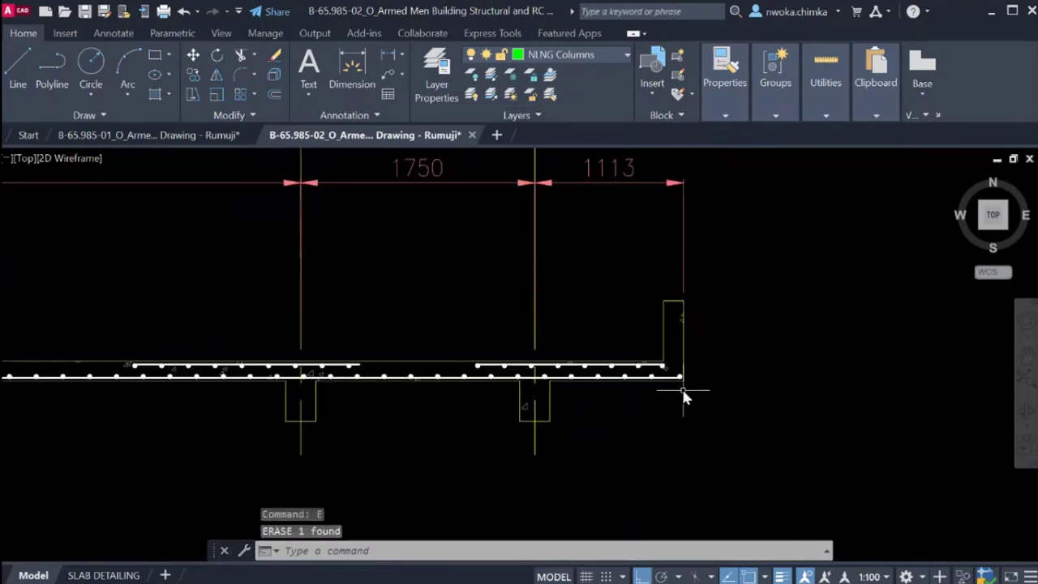
Inspect the top bars and their distribution dots along section A, from the right end back to the left end.
scroll(683, 395, "down", 4)
middle_click_drag(602, 410, 676, 389)
middle_click_drag(471, 371, 631, 337)
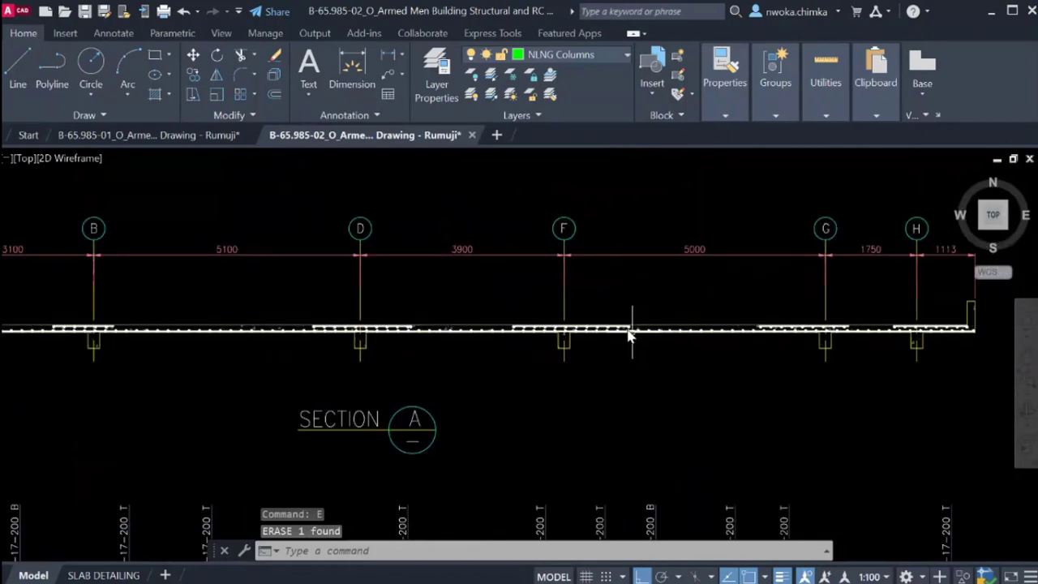
middle_click_drag(160, 326, 442, 320)
middle_click_drag(269, 333, 341, 326)
scroll(248, 317, "up", 6)
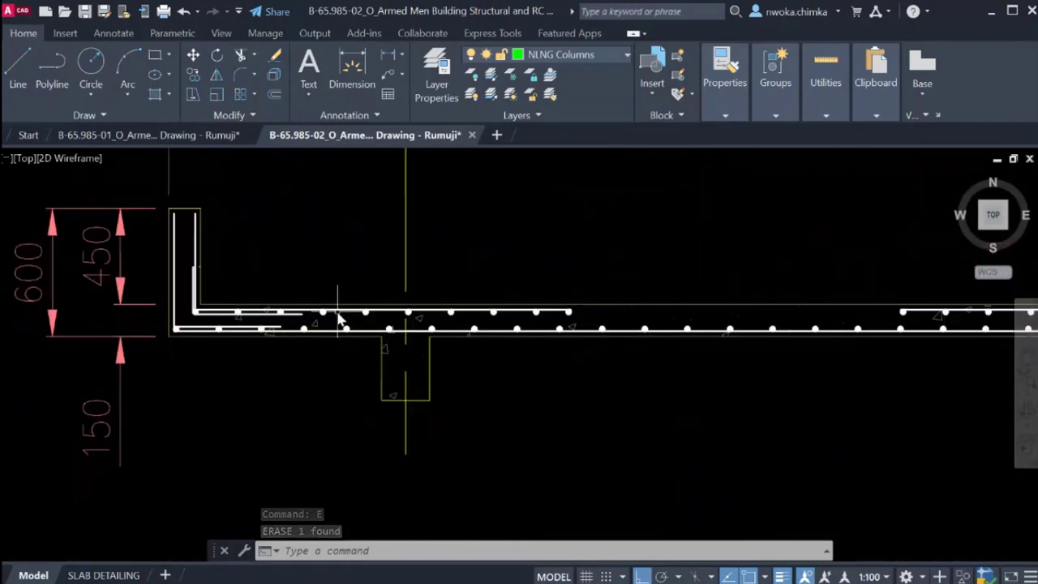
scroll(365, 318, "up", 6)
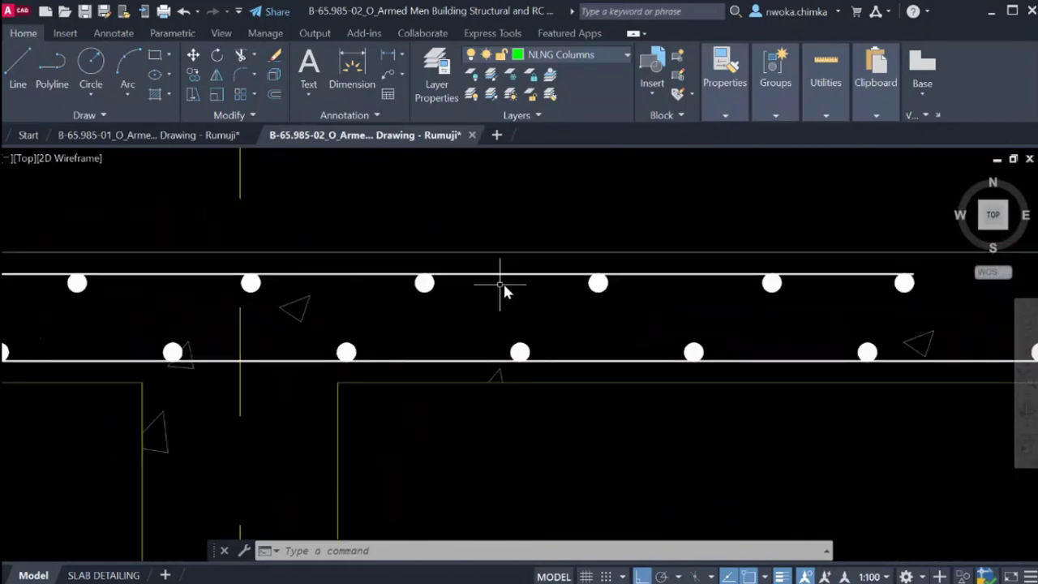
Highlight a top dot and its main top bar near the left end, review the section to its right end and return, and clear the selection.
left_click(434, 285)
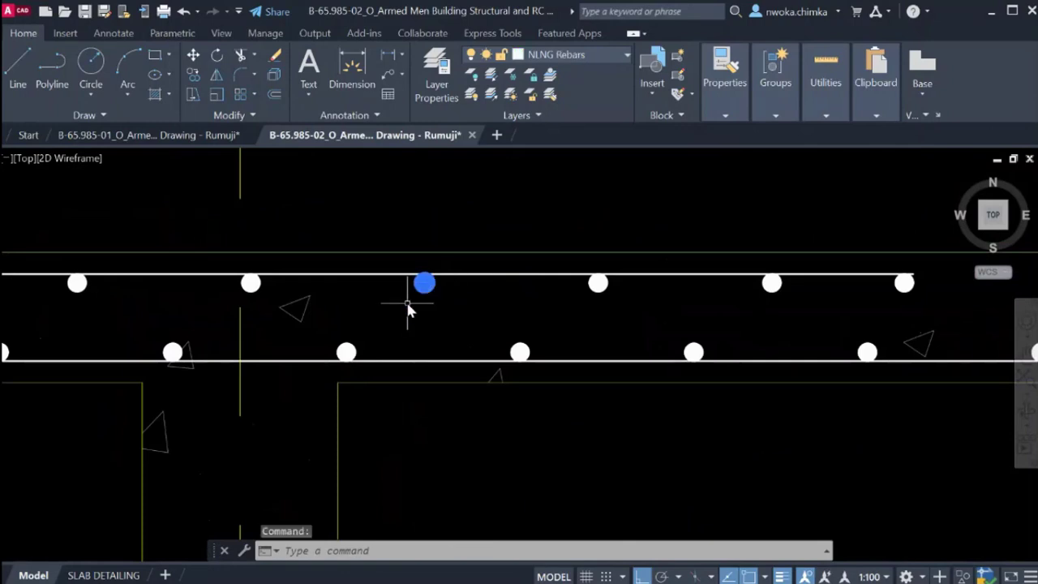
left_click(459, 276)
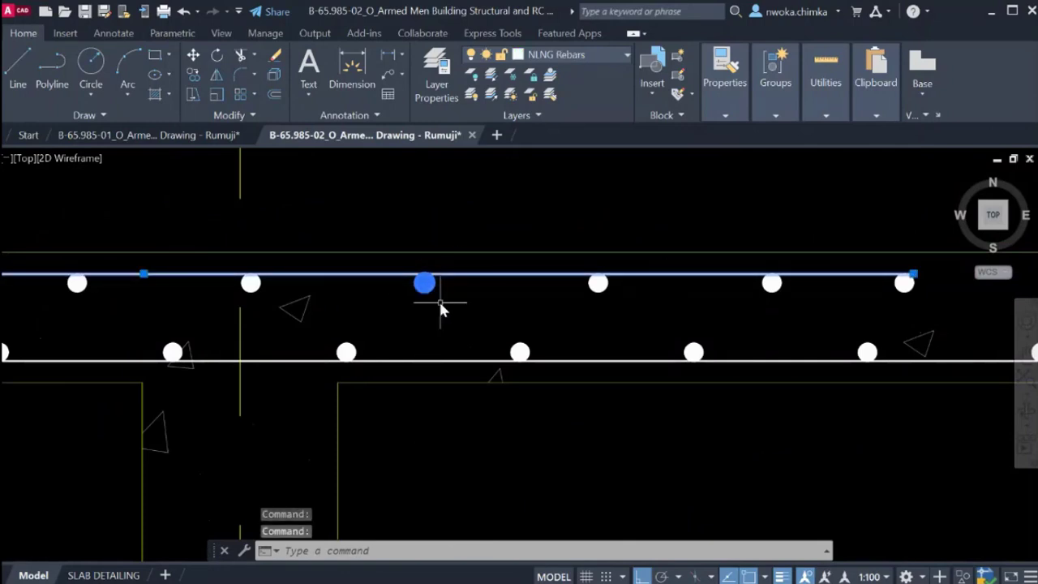
scroll(439, 318, "down", 10)
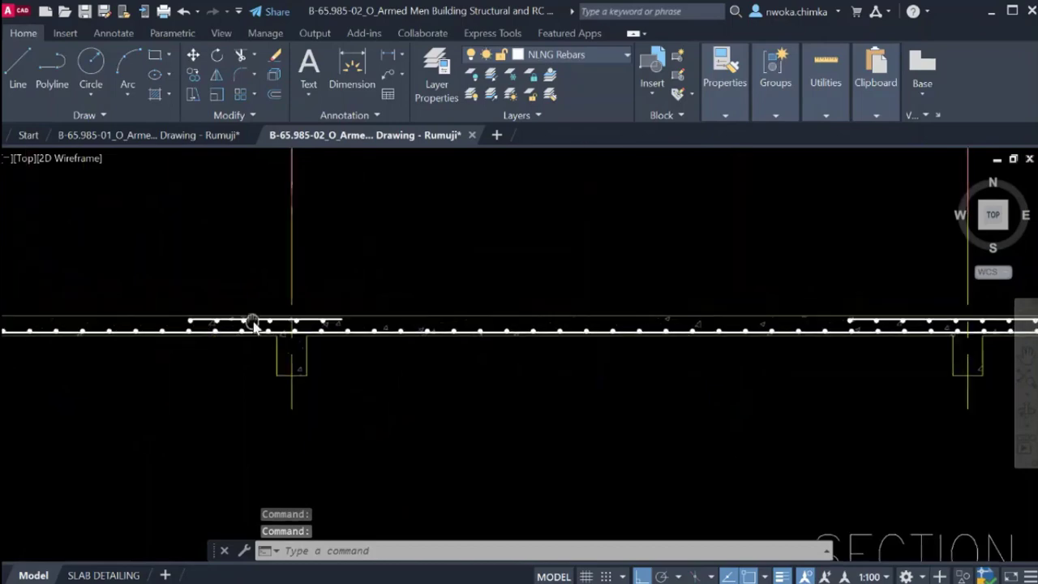
middle_click_drag(998, 315, 776, 314)
scroll(819, 315, "up", 2)
scroll(683, 319, "up", 2)
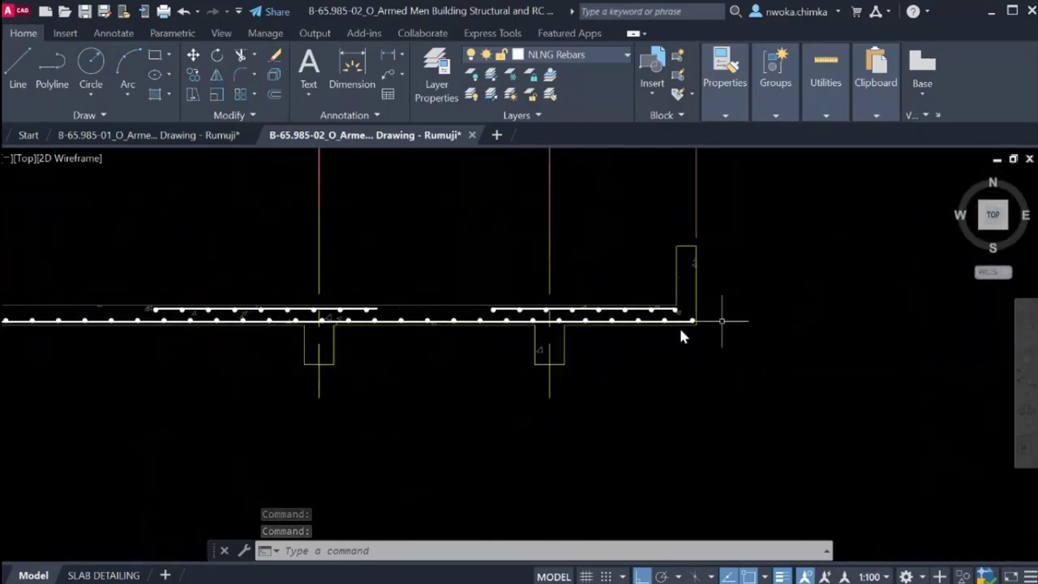
scroll(705, 323, "down", 6)
middle_click_drag(329, 357, 682, 318)
middle_click_drag(301, 330, 376, 318)
scroll(520, 278, "up", 8)
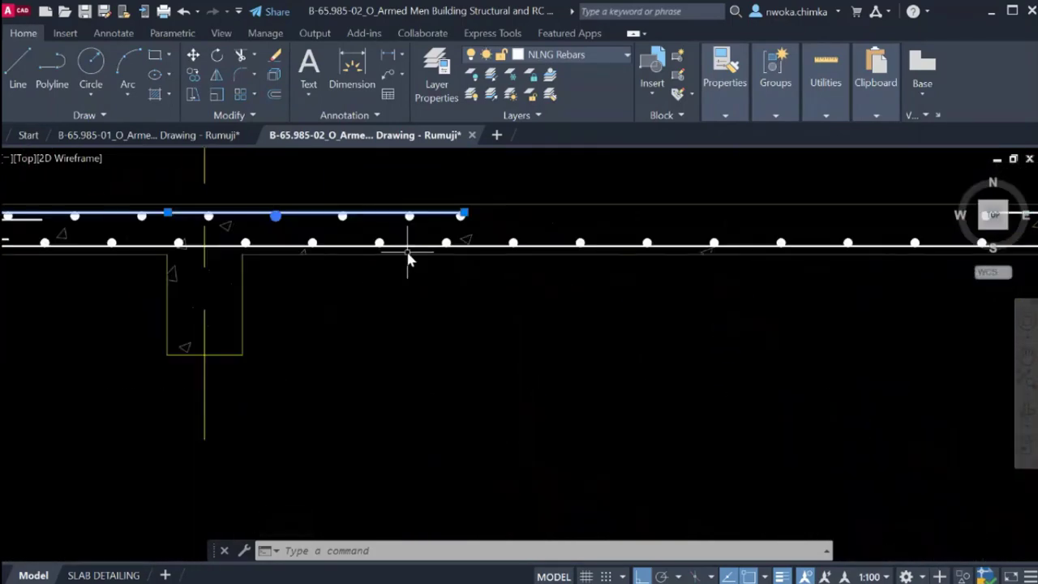
key("Escape")
Examine the bottom bar and its dots near the left beam, and the vertical bars in the left upstand.
scroll(415, 257, "up", 2)
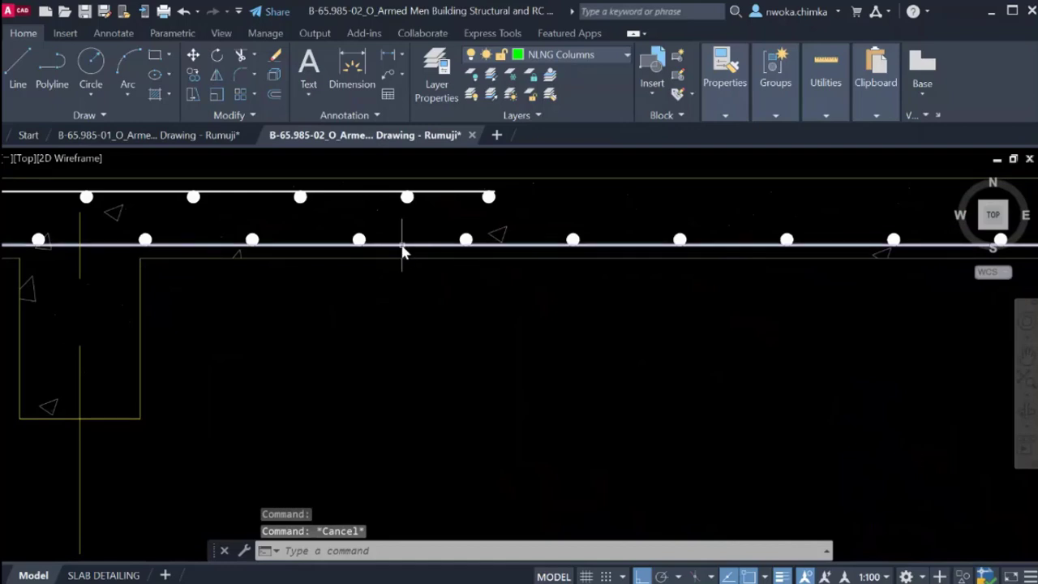
left_click(399, 245)
scroll(436, 272, "up", 4)
left_click(512, 261)
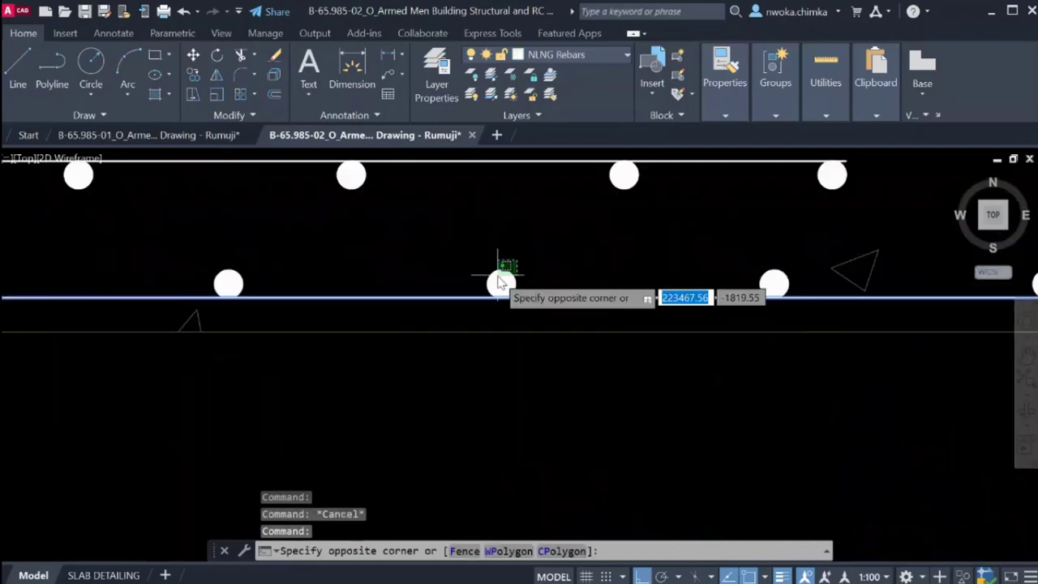
key("Escape")
scroll(480, 341, "down", 4)
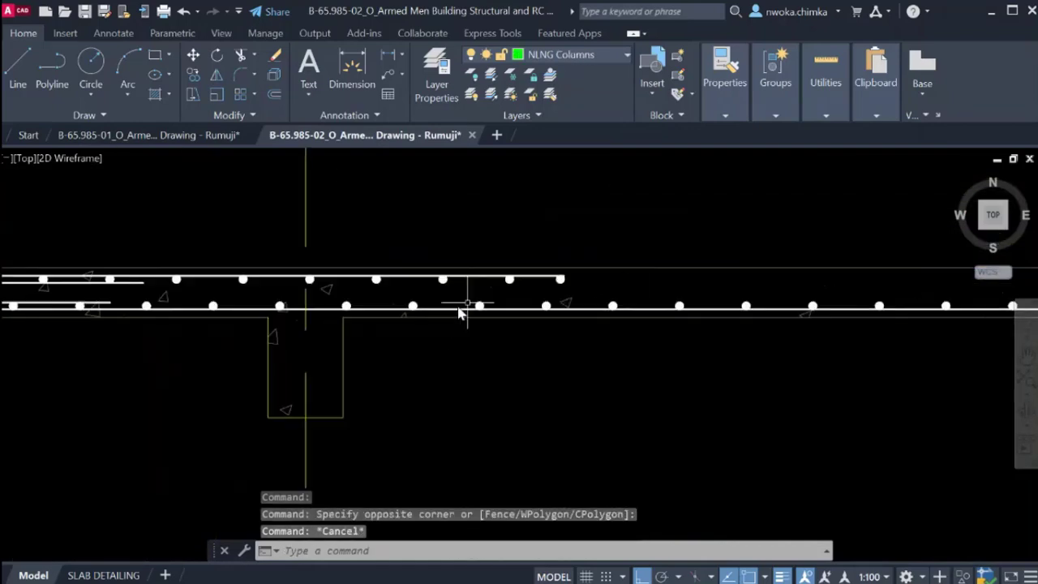
scroll(459, 308, "up", 3)
middle_click_drag(425, 322, 530, 331)
middle_click_drag(456, 315, 461, 340)
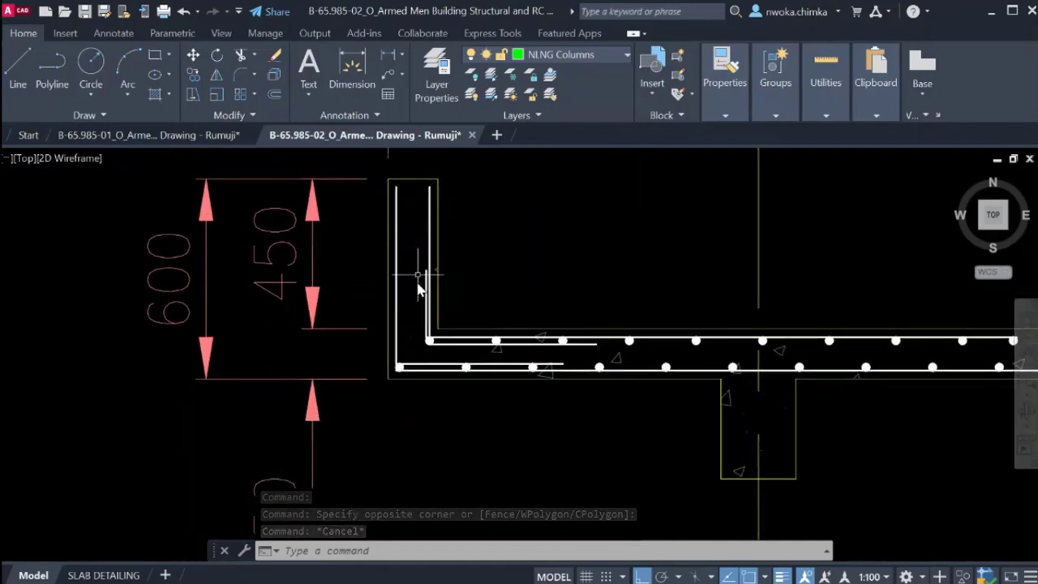
scroll(406, 239, "down", 2)
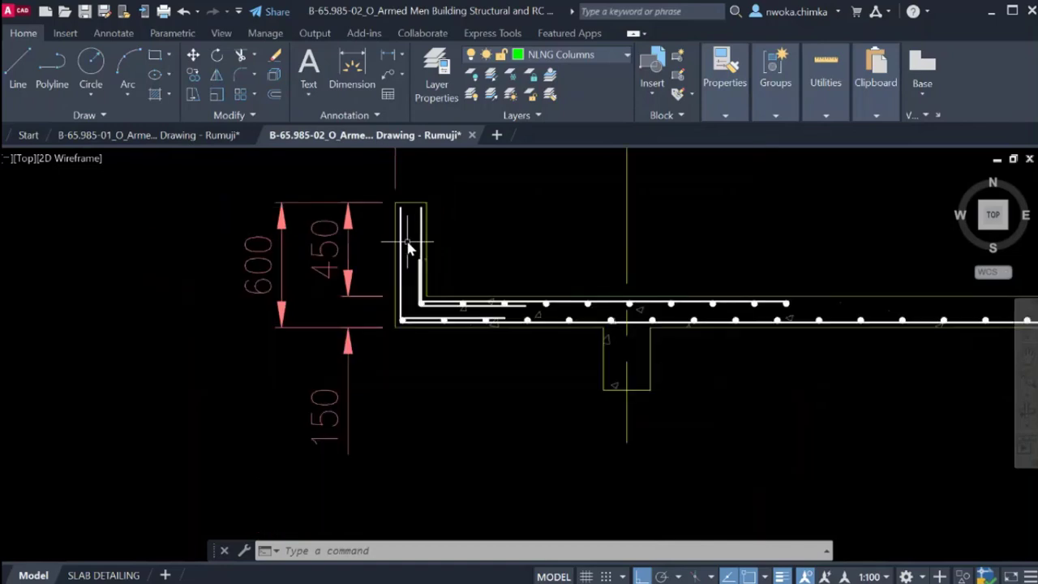
Draw a horizontal construction line through the centre of the bottom corner dot in the left upstand.
scroll(403, 258, "up", 4)
scroll(406, 267, "down", 4)
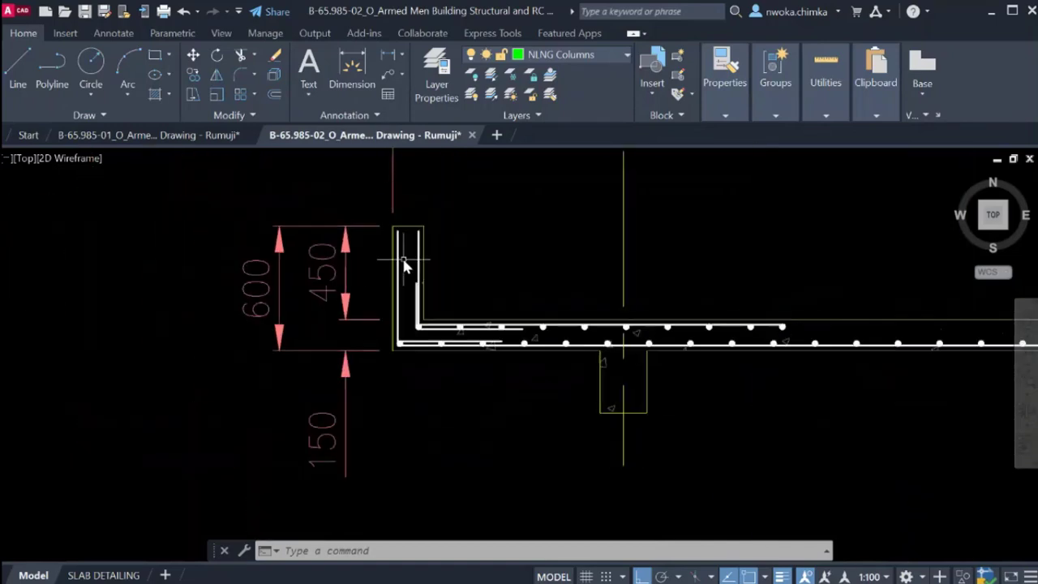
scroll(410, 290, "up", 4)
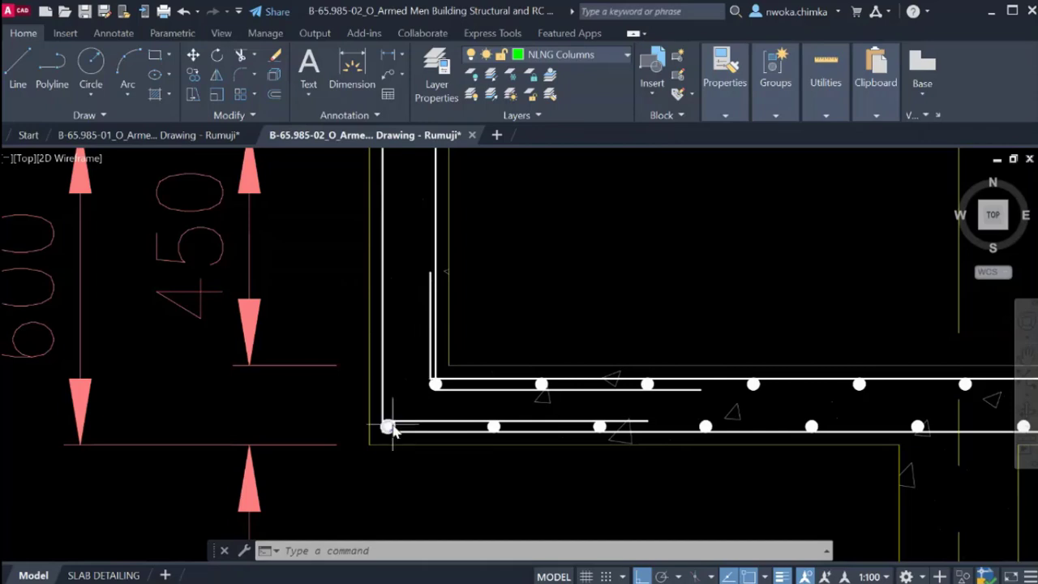
scroll(392, 429, "up", 2)
scroll(398, 399, "down", 2)
scroll(395, 405, "up", 4)
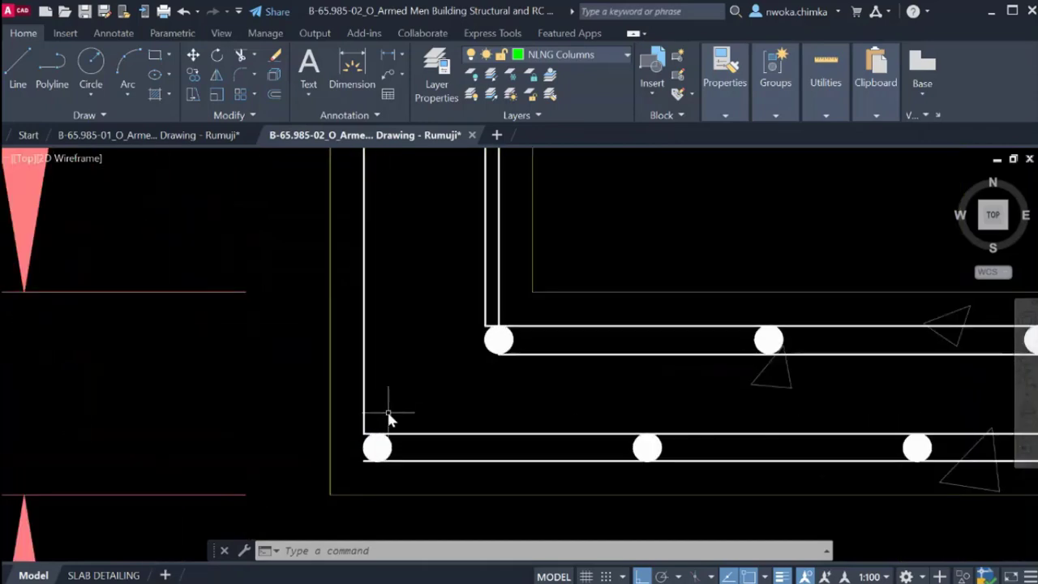
scroll(374, 451, "up", 2)
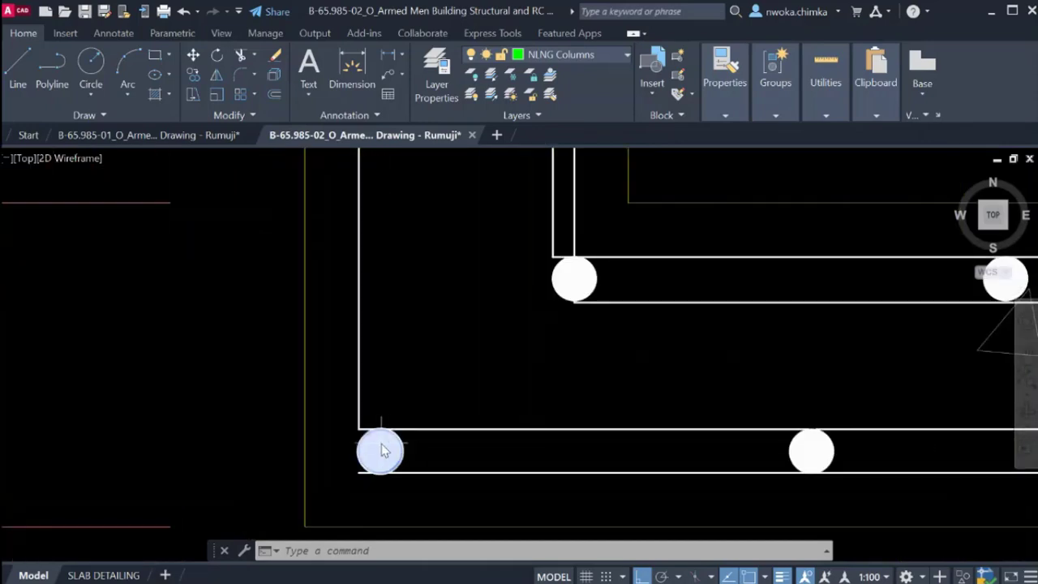
type("xxl")
key("Return")
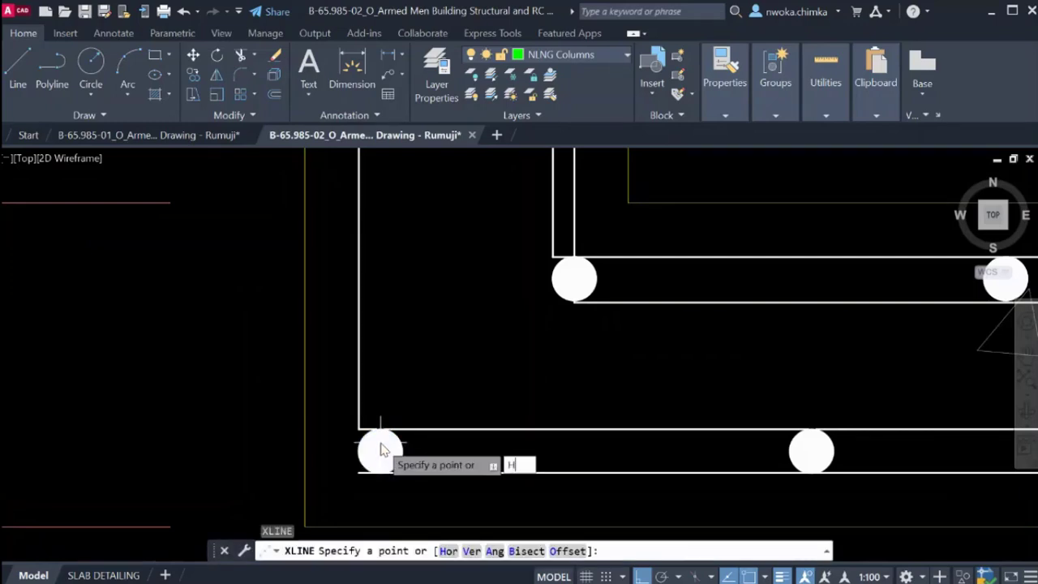
type("h")
key("Return")
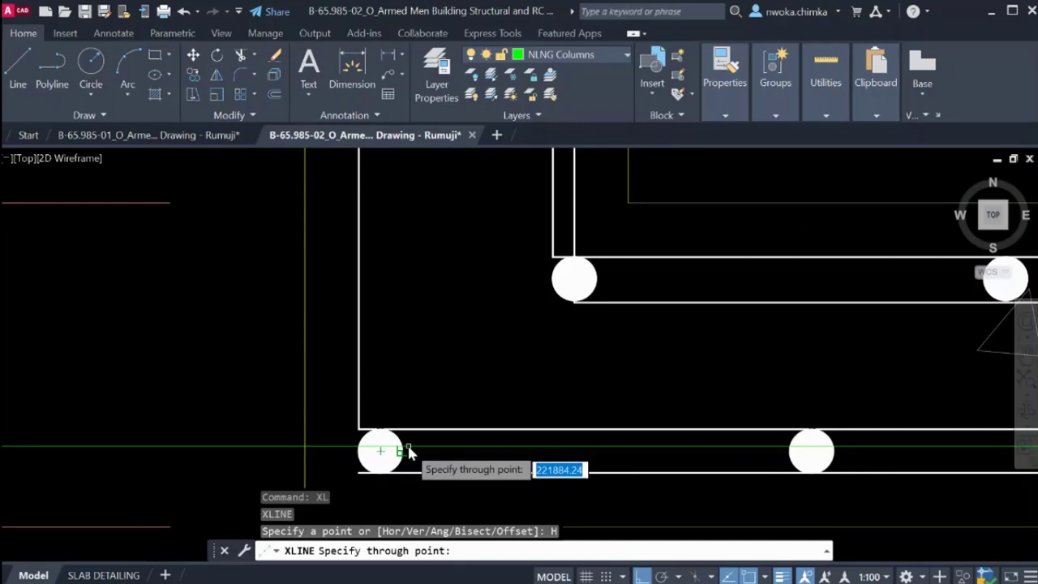
left_click(388, 451)
key("Escape")
Offset the horizontal construction line upward three times at 200 spacing across the left upstand.
type("o")
key("Return")
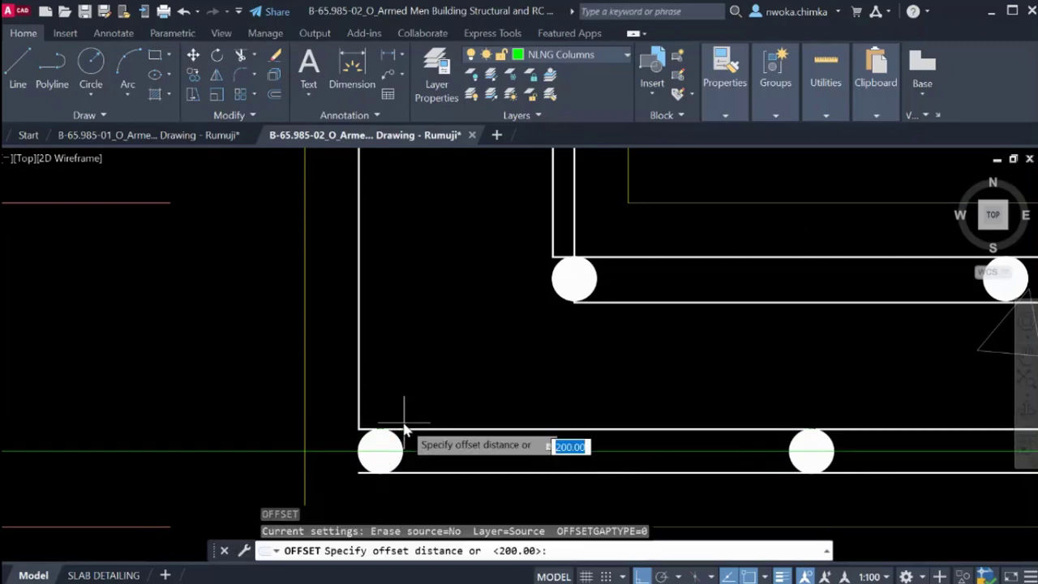
key("Return")
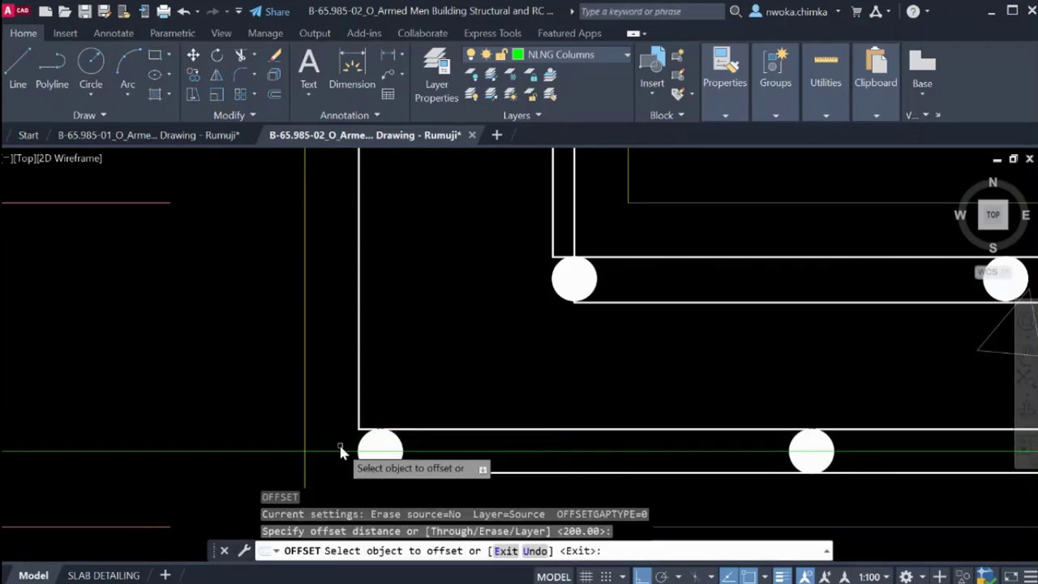
left_click(339, 449)
left_click(335, 416)
scroll(405, 421, "down", 4)
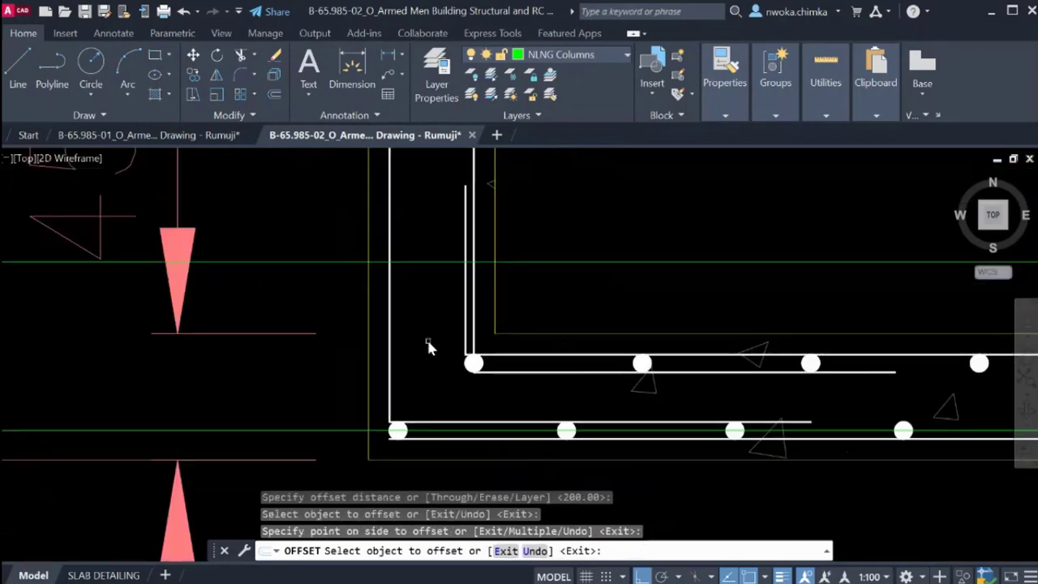
left_click(564, 322)
left_click(569, 260)
scroll(569, 251, "down", 3)
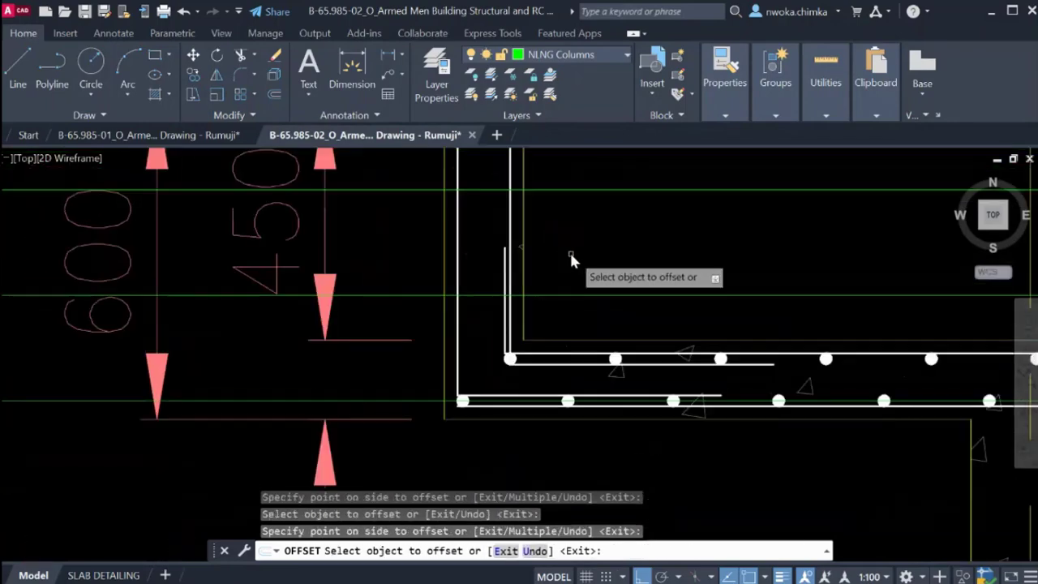
left_click(562, 305)
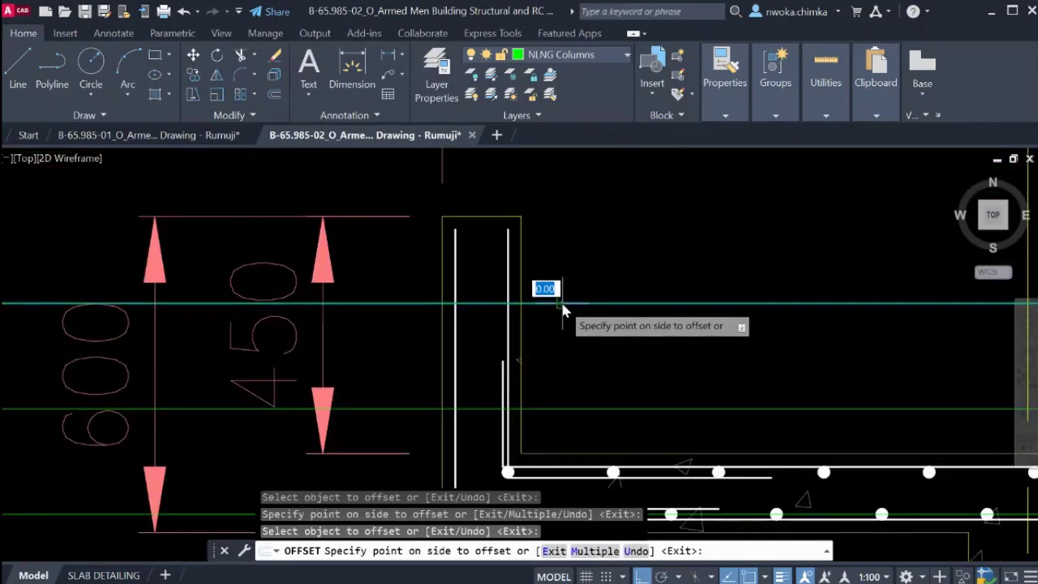
left_click(547, 259)
key("Escape")
Move the uppermost construction line down to just inside the top of the left upstand.
left_click(610, 188)
left_click(598, 213)
type("m")
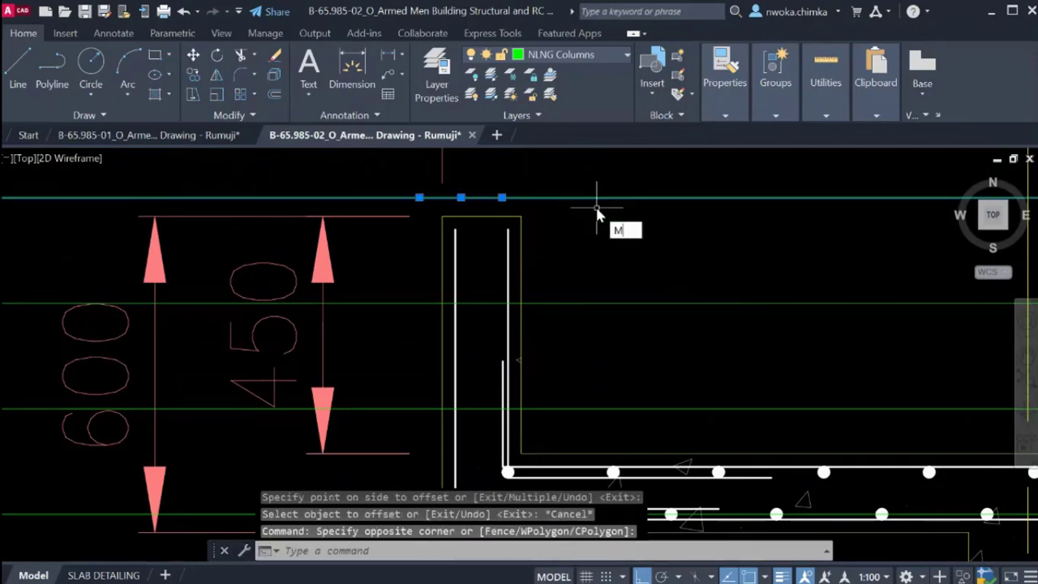
key("Return")
left_click(596, 242)
left_click(595, 280)
scroll(563, 259, "down", 2)
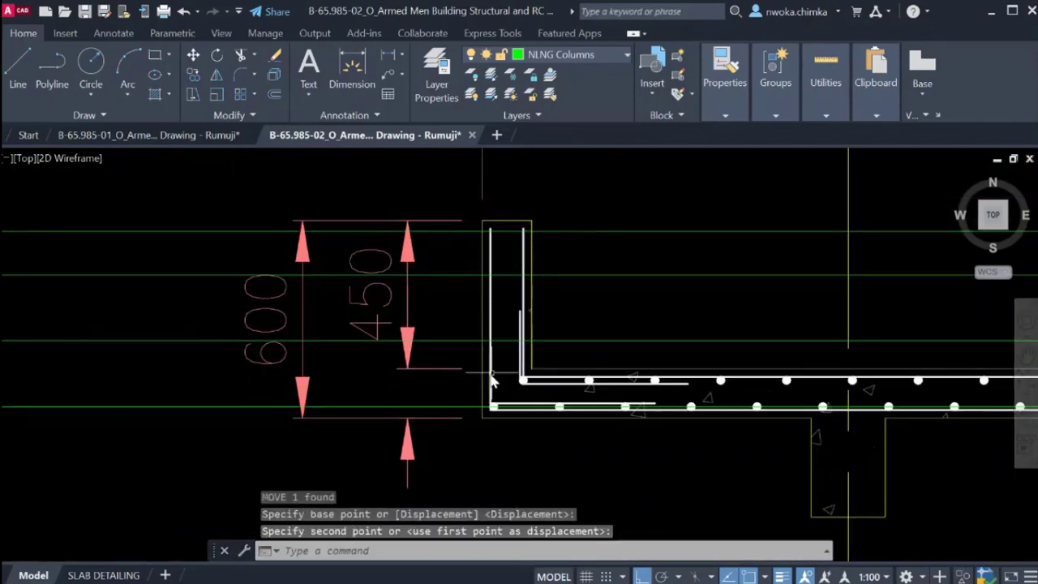
Copy the bottom corner dot 200 straight up onto the first construction line above, beside the outer vertical bar.
scroll(428, 374, "up", 4)
left_click(428, 375)
left_click(522, 431)
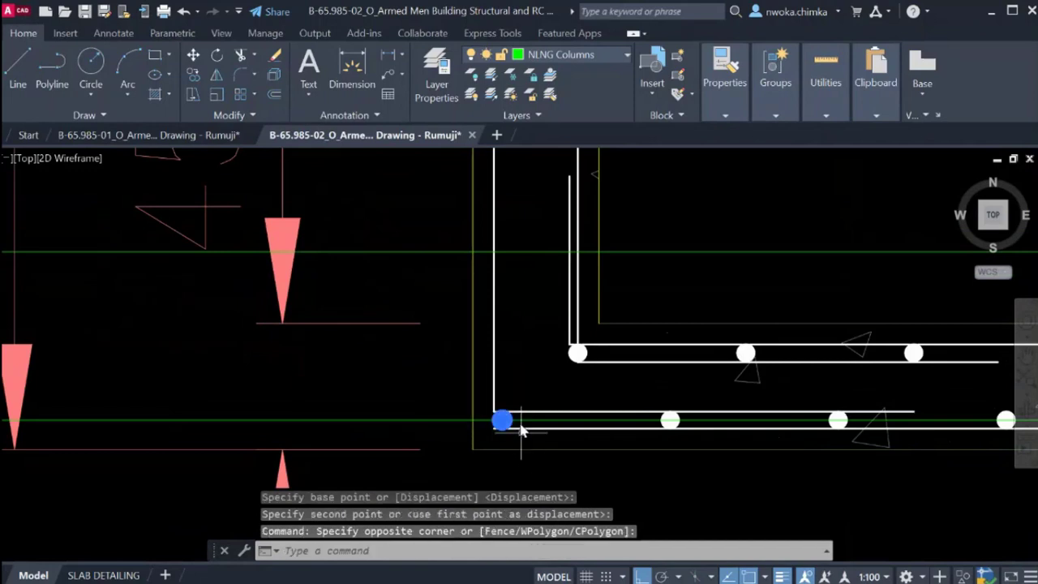
type("co")
key("Return")
scroll(503, 420, "up", 3)
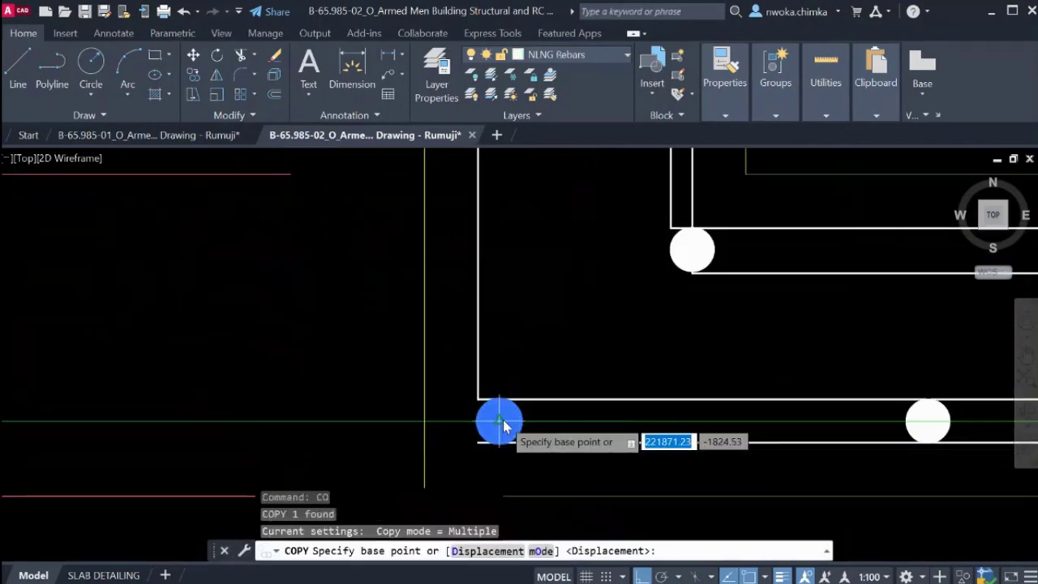
left_click(499, 430)
scroll(500, 414, "down", 2)
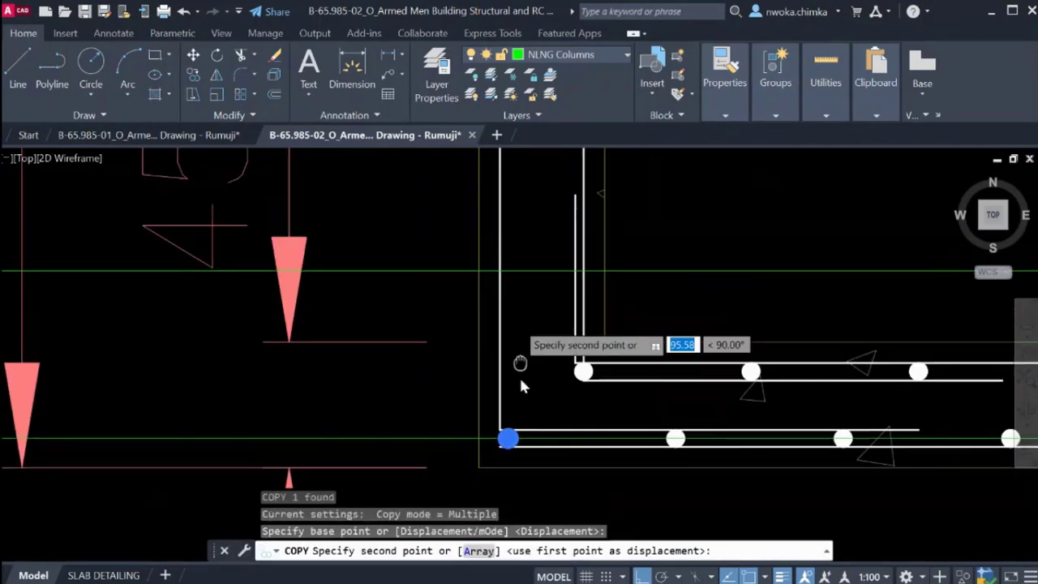
scroll(514, 278, "up", 3)
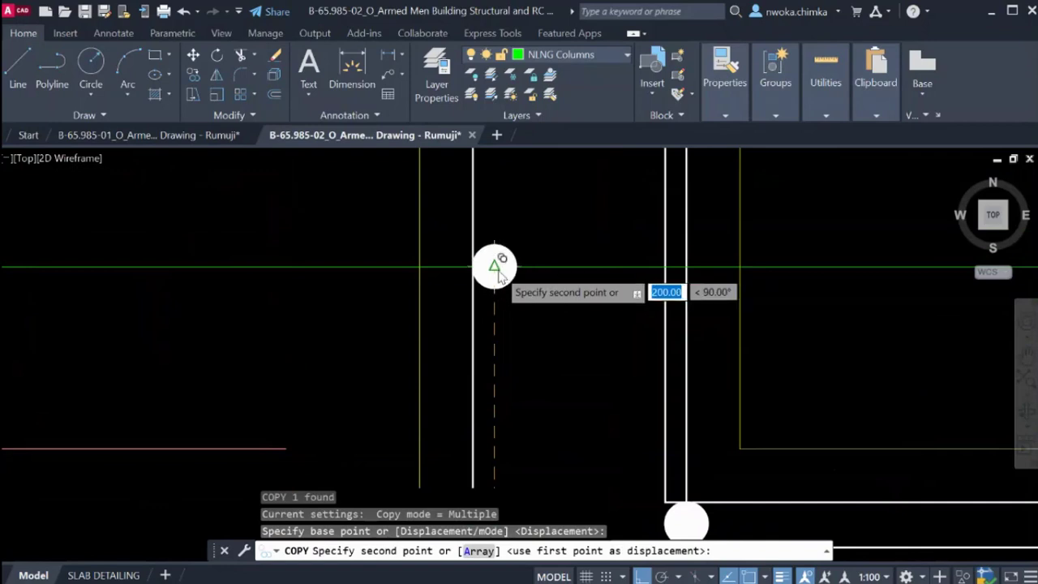
left_click(499, 273)
Place further copies of the dot on the second and uppermost construction lines in the upstand.
scroll(528, 296, "down", 3)
scroll(523, 365, "up", 5)
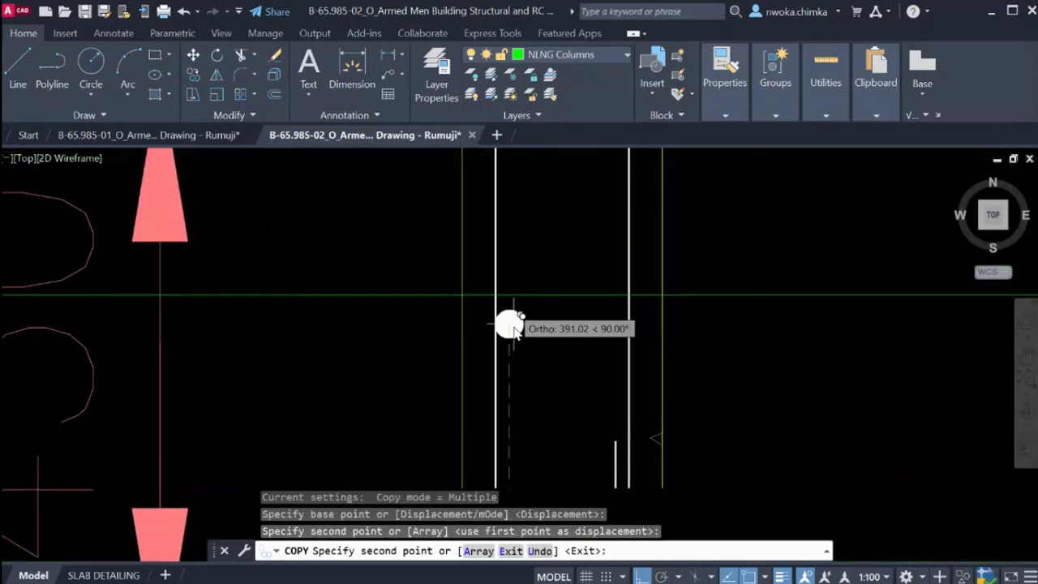
scroll(510, 299, "down", 3)
scroll(505, 343, "up", 2)
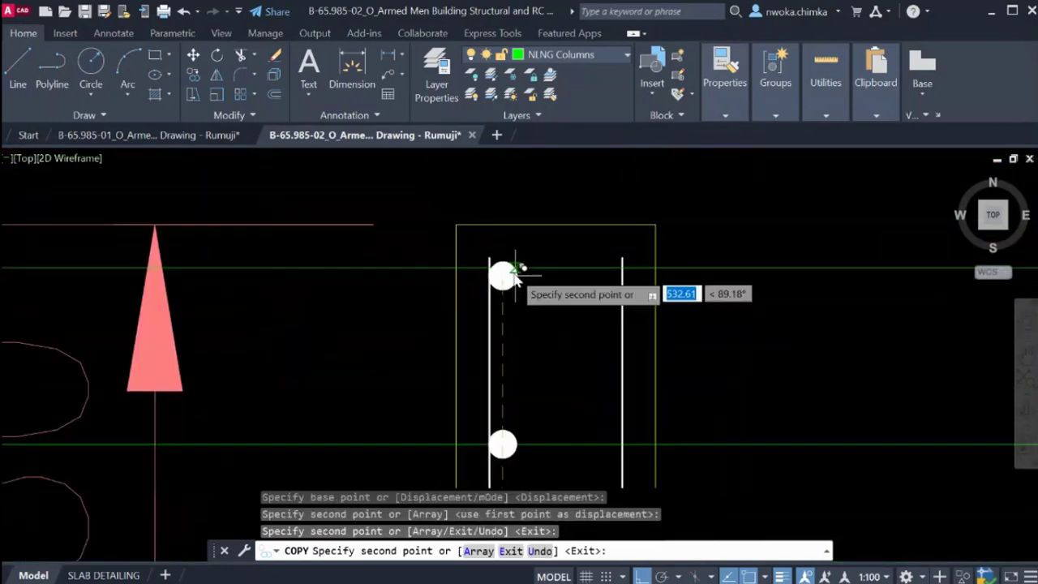
left_click(513, 272)
scroll(515, 268, "up", 4)
key("Escape")
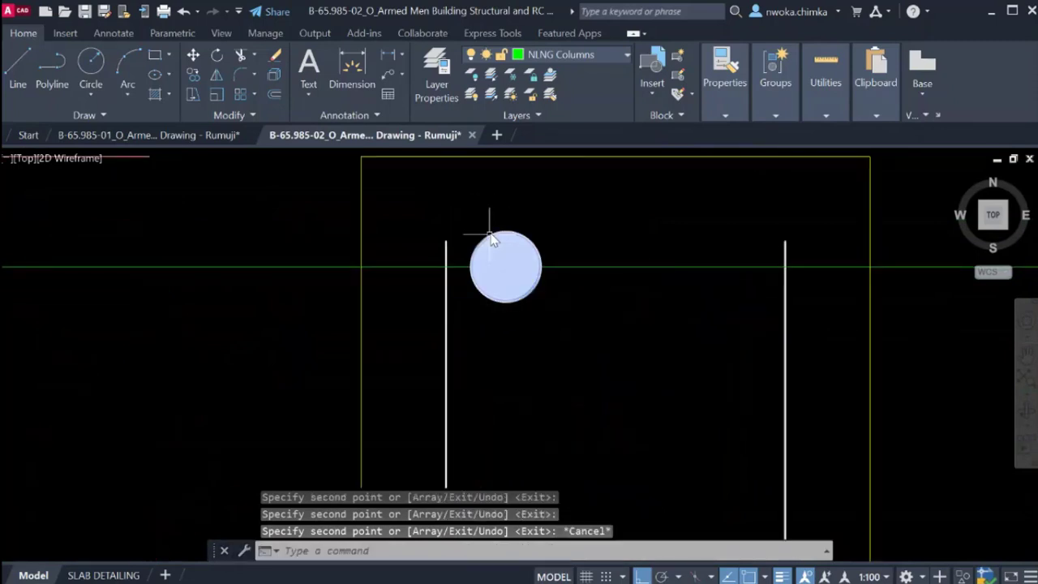
Erase the top dot that sits away from the outer vertical bar.
scroll(514, 254, "down", 2)
left_click(508, 251)
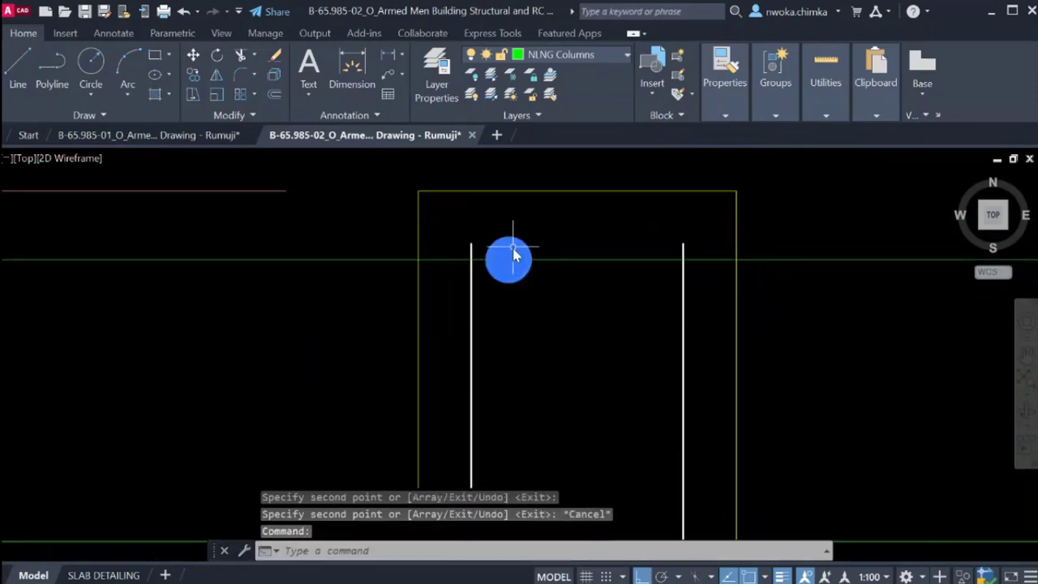
type("E")
key("Return")
scroll(489, 411, "down", 2)
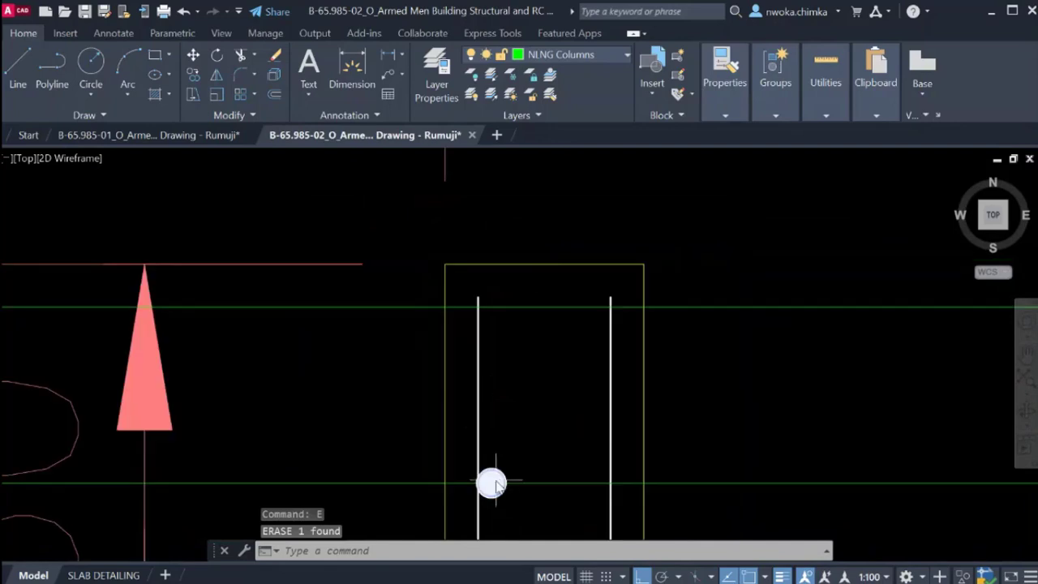
Copy the dot on the second construction line straight up to the uppermost one, touching the outer vertical bar.
type("CO")
key("Return")
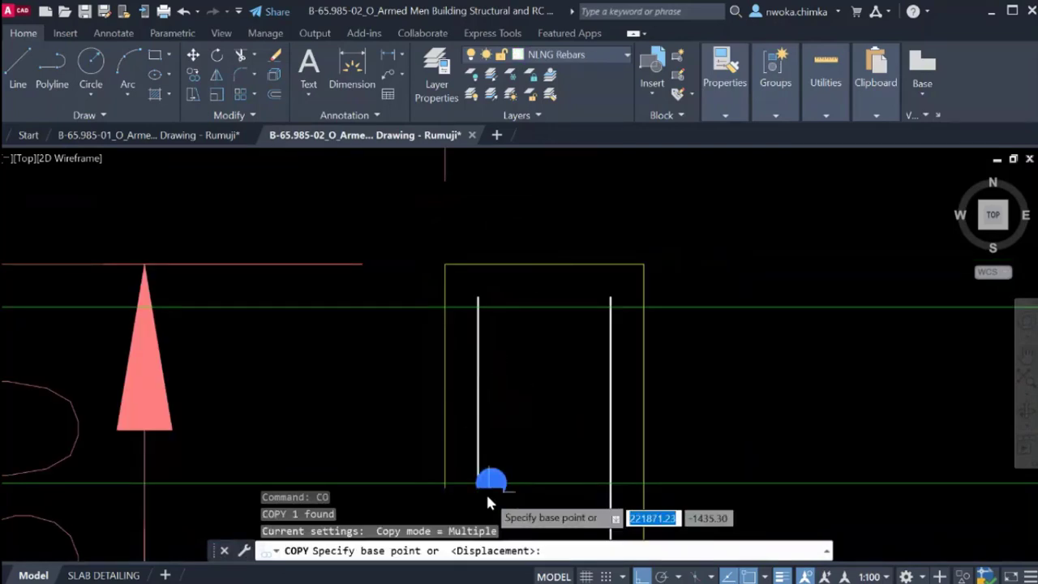
scroll(488, 495, "up", 2)
left_click(493, 477)
scroll(490, 445, "down", 2)
scroll(486, 292, "up", 3)
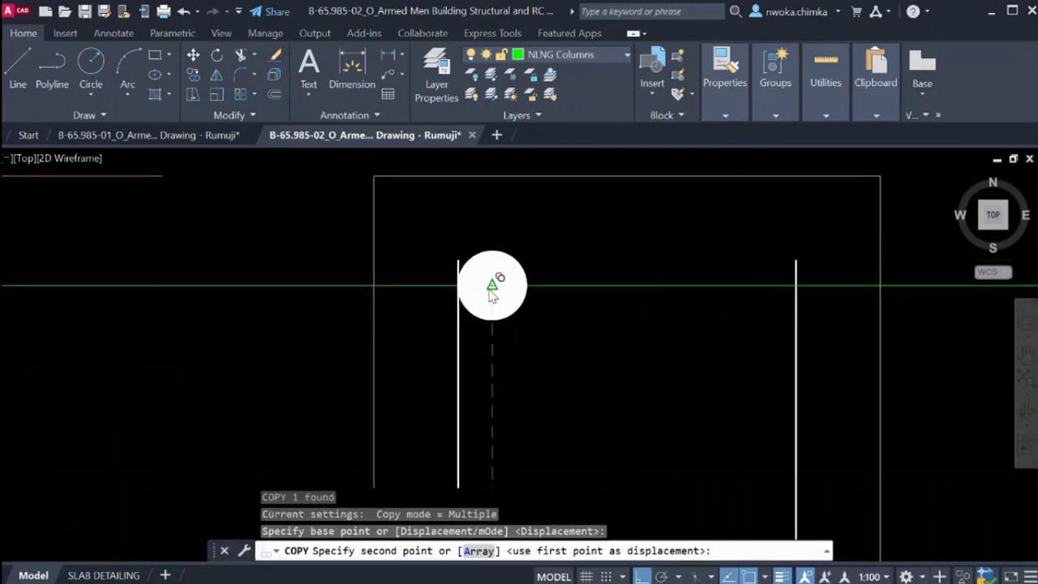
left_click(492, 283)
scroll(497, 333, "down", 2)
key("Escape")
type("XL")
key("Return")
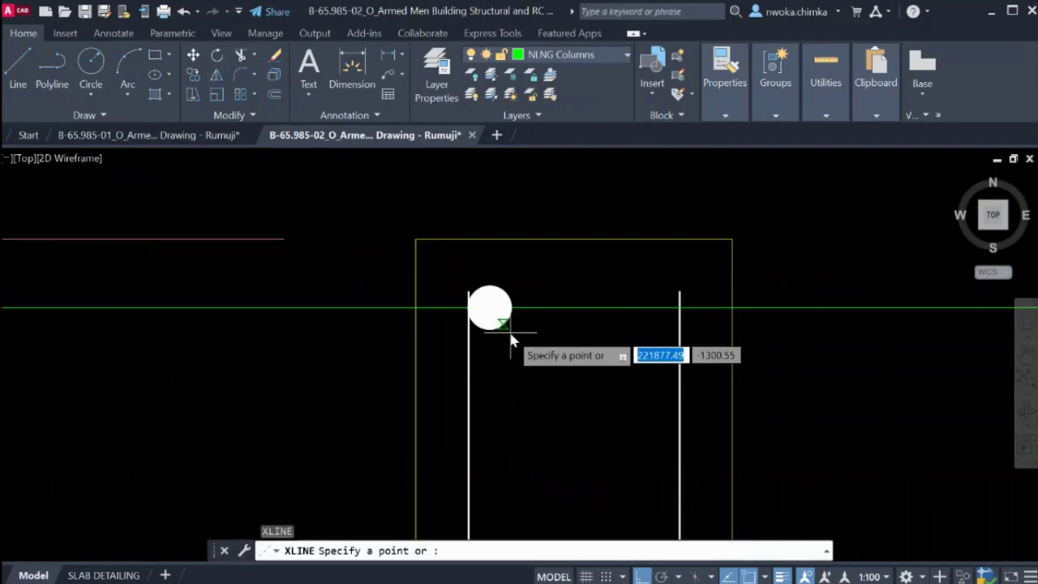
type("v")
key("Return")
scroll(470, 299, "up", 3)
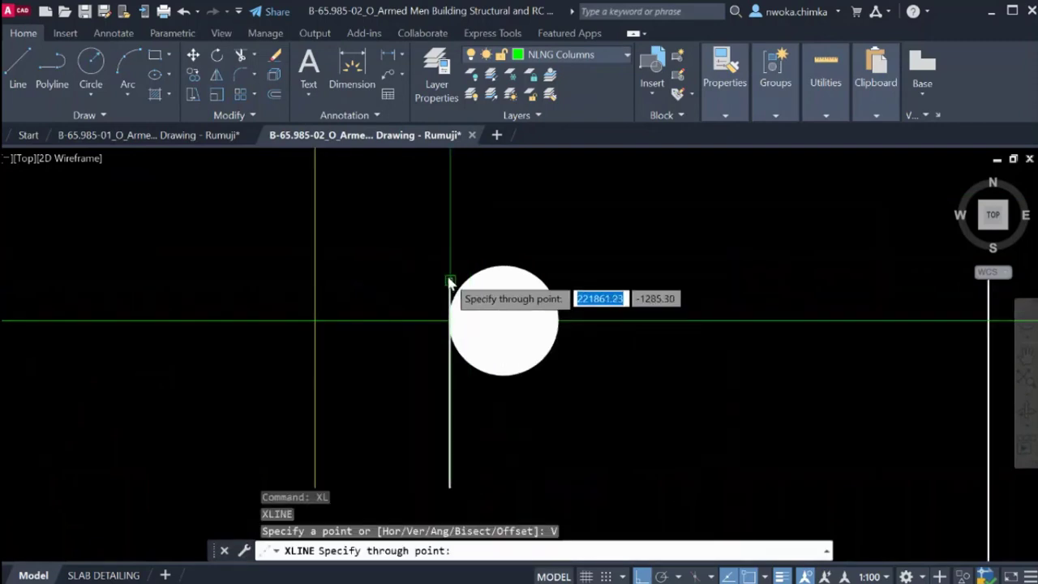
key("Escape")
Draw a horizontal construction line through the top end of the outer vertical bar.
key("Return")
type("h")
key("Return")
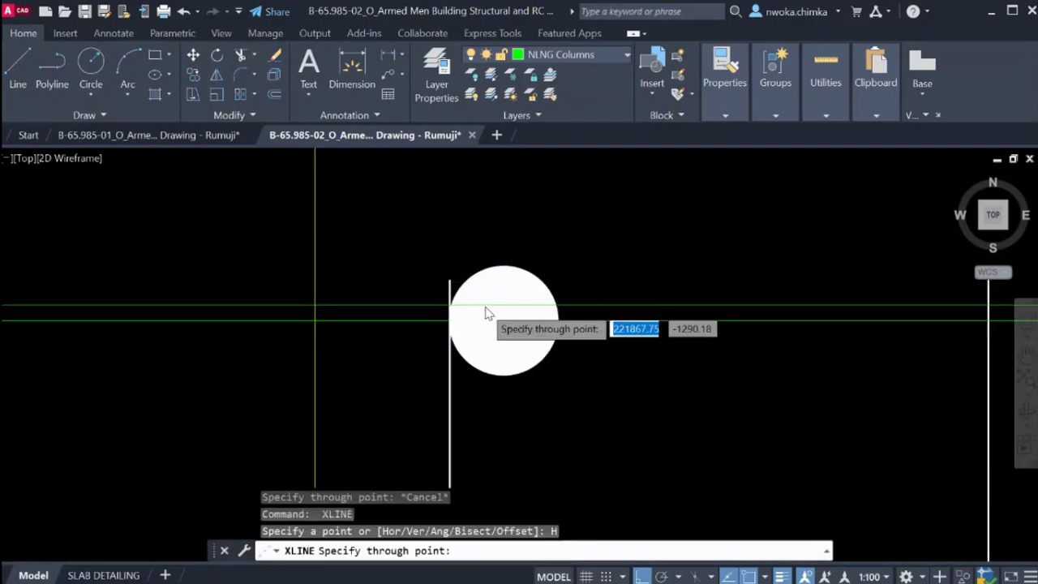
left_click(449, 280)
key("Escape")
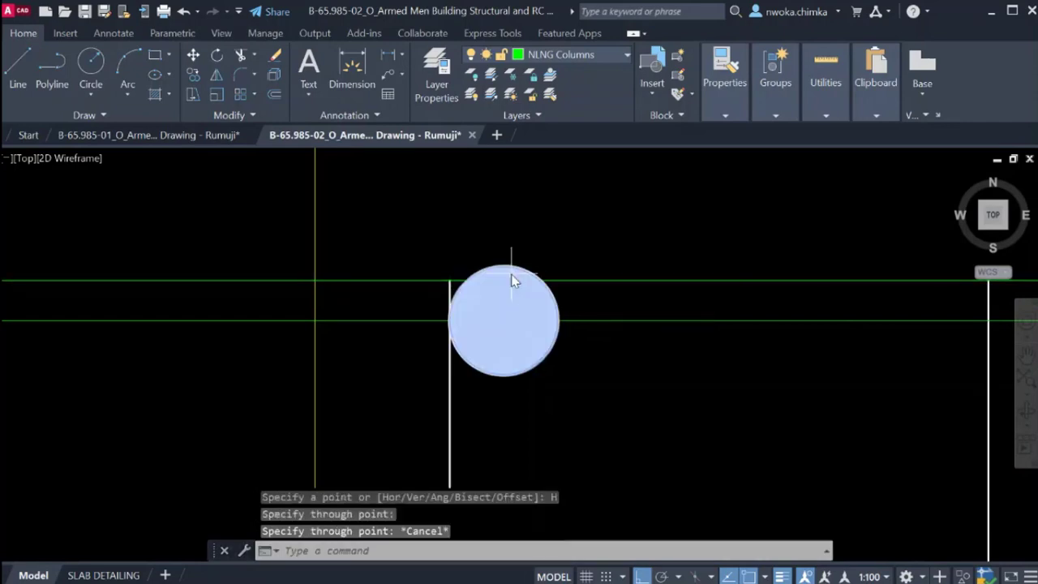
Move the top dot down so its upper edge aligns with the construction line at the bar's top end.
left_click(516, 274)
type("M")
key("Return")
left_click(511, 266)
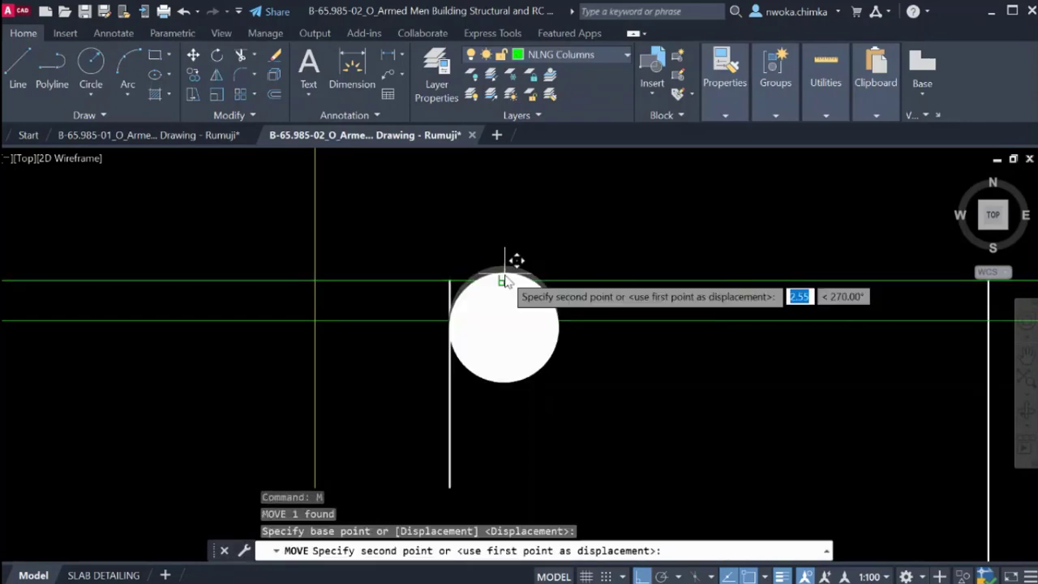
scroll(503, 243, "down", 2)
middle_click_drag(499, 232, 493, 274)
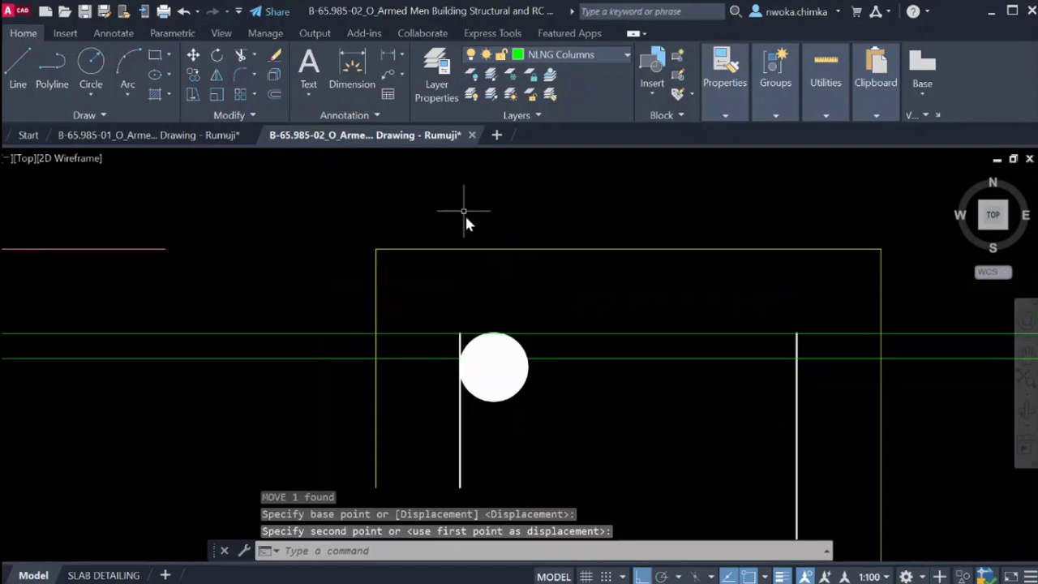
Check the cover between the upstand's top edge and the top dot with a temporary linear dimension.
left_click(387, 62)
scroll(502, 247, "up", 2)
left_click(499, 240)
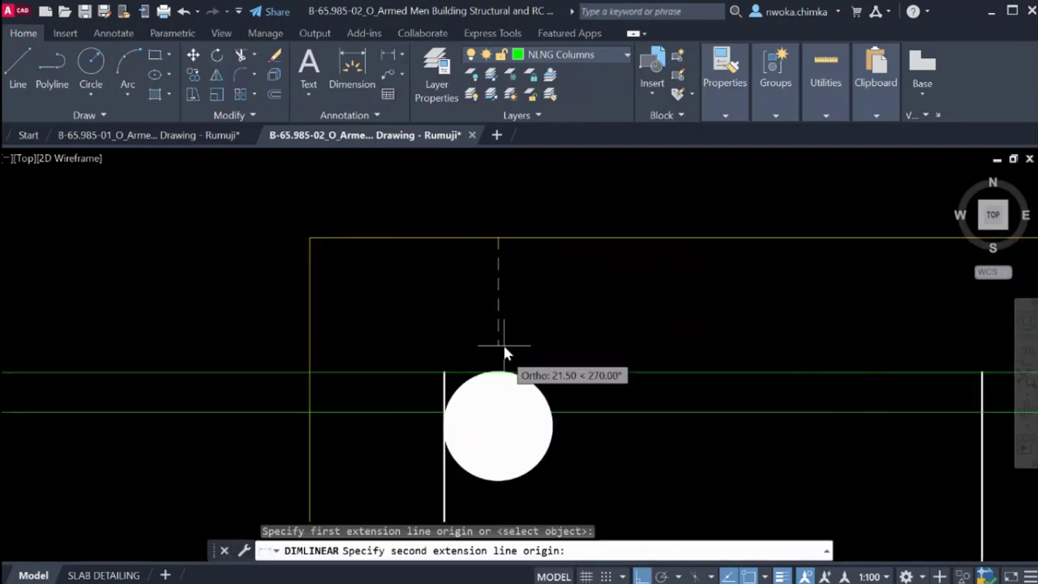
left_click(498, 371)
scroll(492, 330, "down", 2)
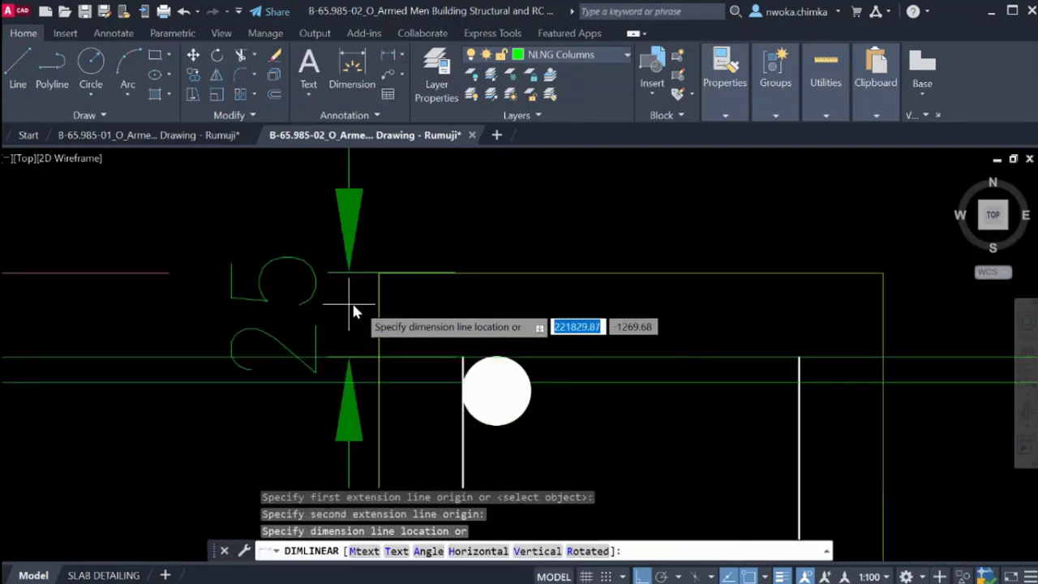
key("Escape")
Erase the two uppermost construction lines running through the top dot.
left_click(335, 306)
left_click(283, 420)
type("e")
key("Return")
scroll(352, 305, "down", 4)
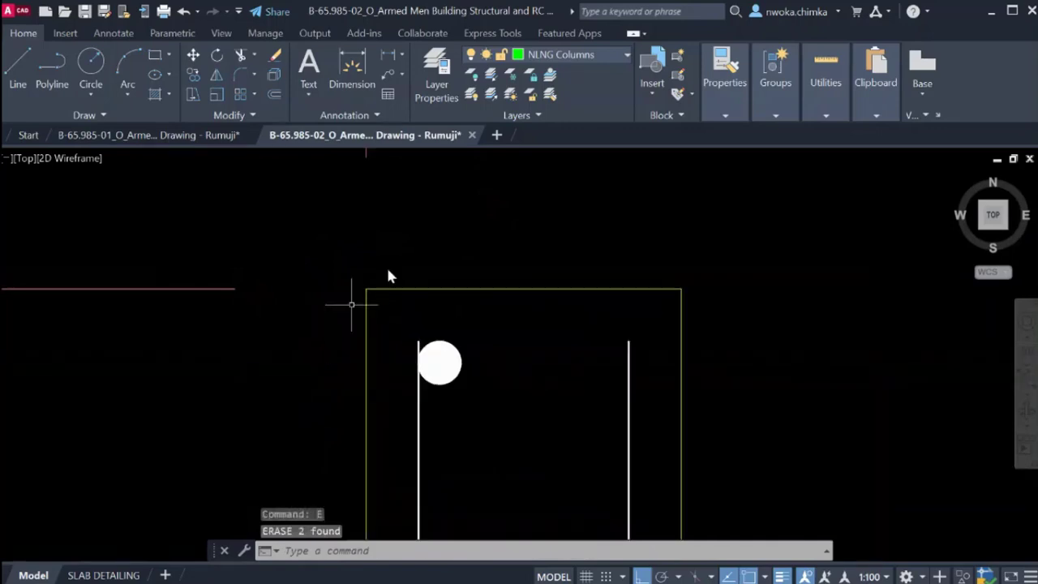
Erase the two construction lines through the intermediate upstand dots, leaving the one along the bottom dots.
scroll(376, 377, "up", 1)
left_click(373, 371)
left_click(353, 406)
scroll(376, 284, "down", 1)
scroll(376, 284, "down", 2)
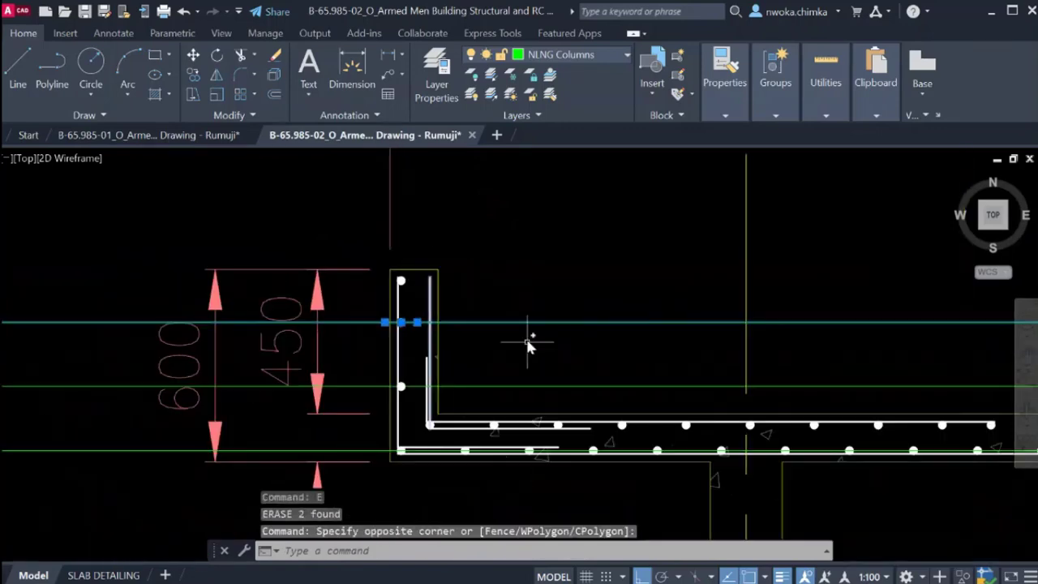
left_click(525, 365)
left_click(511, 388)
type("e")
key("Return")
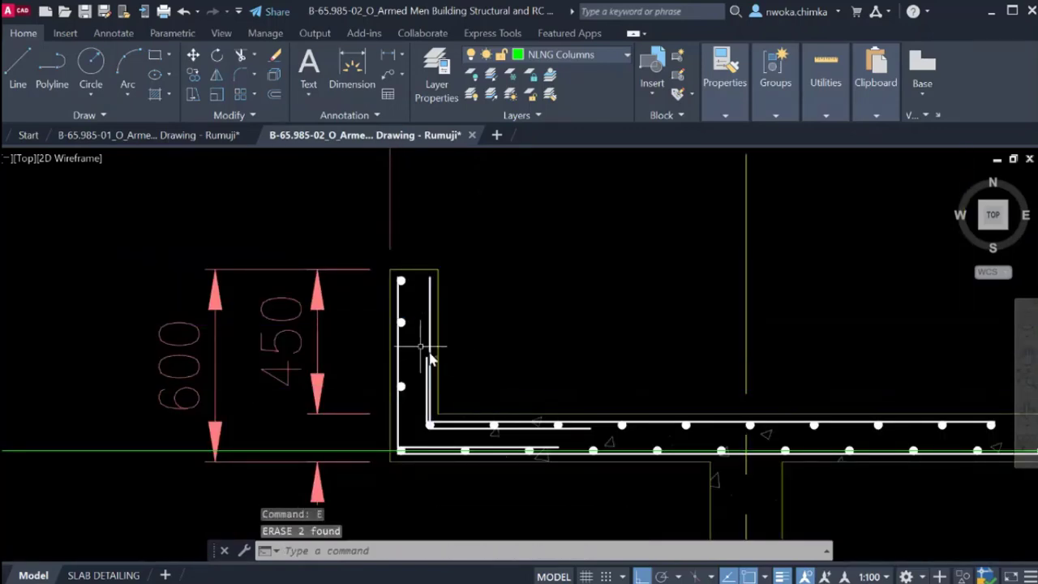
Erase the remaining construction line running through the bottom row of dots.
scroll(419, 339, "up", 4)
scroll(454, 329, "down", 3)
scroll(438, 318, "up", 1)
scroll(444, 341, "down", 3)
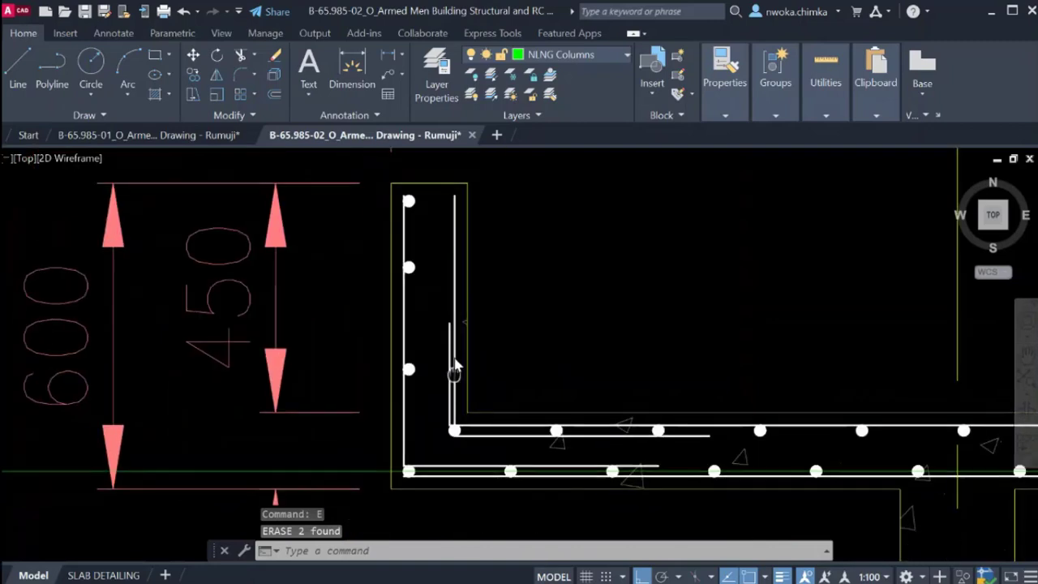
scroll(424, 406, "up", 5)
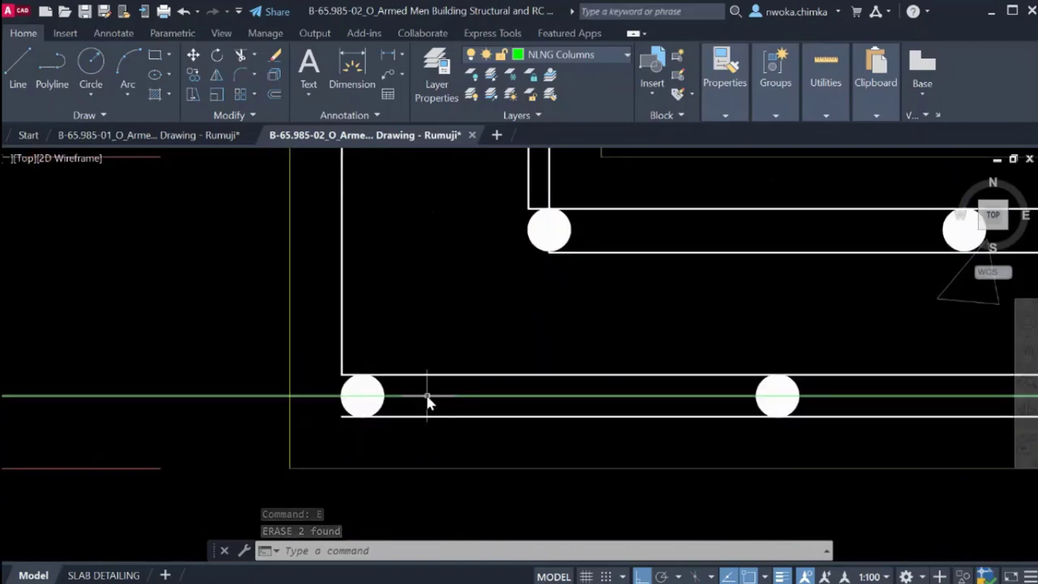
left_click(427, 397)
key("Return")
scroll(434, 365, "down", 3)
scroll(436, 343, "down", 2)
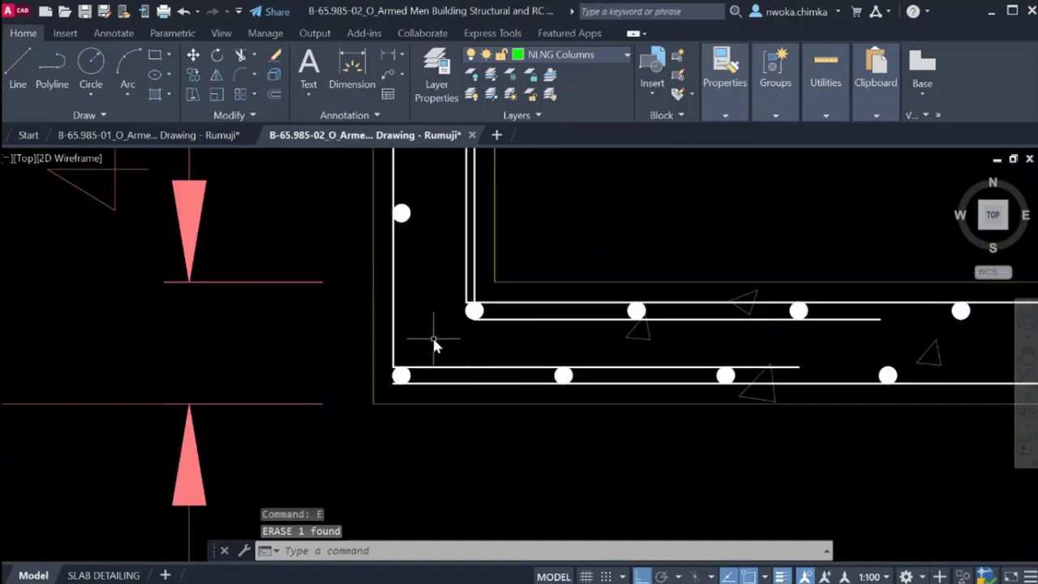
Copy the lowest intermediate dot on the upstand's outer bar 200 downward from its centre.
scroll(382, 252, "up", 5)
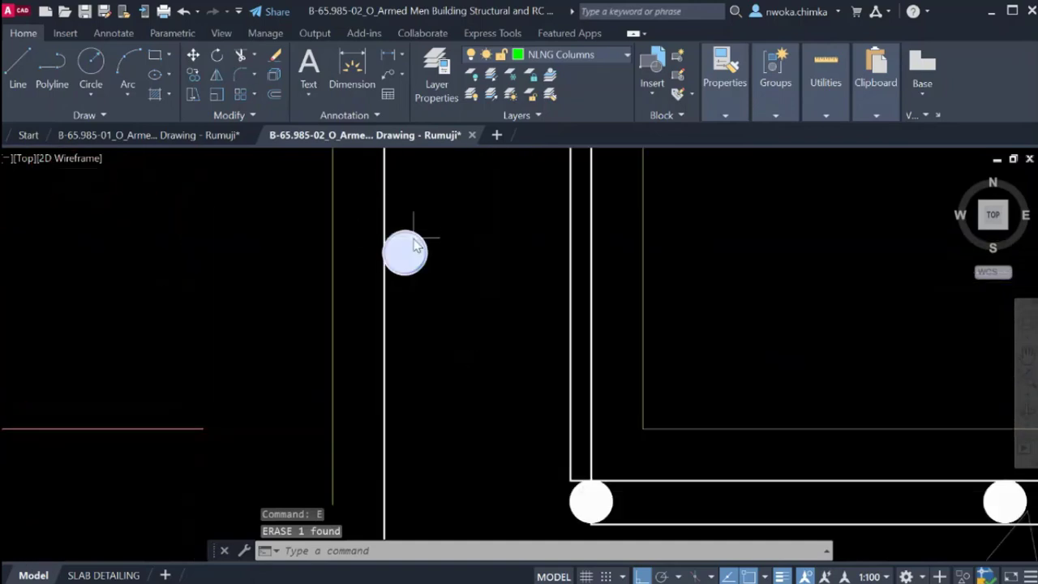
left_click(413, 251)
type("c")
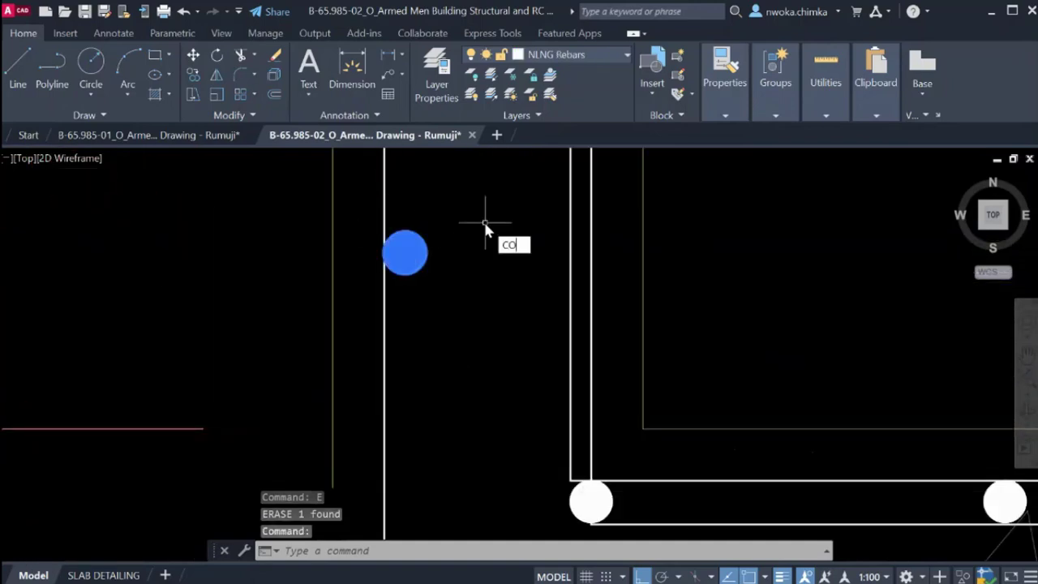
type("o")
key("Return")
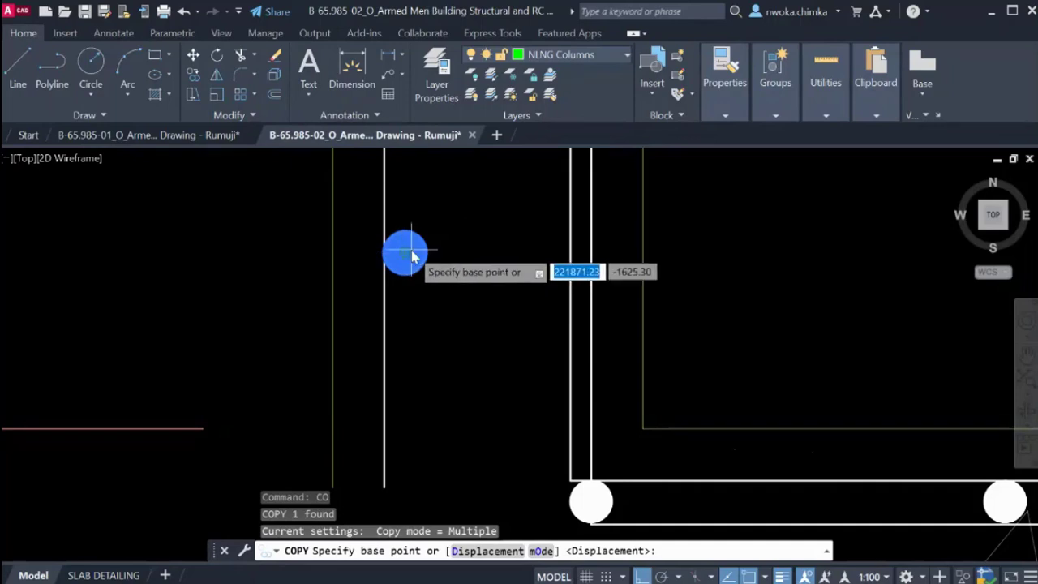
left_click(407, 254)
type("200")
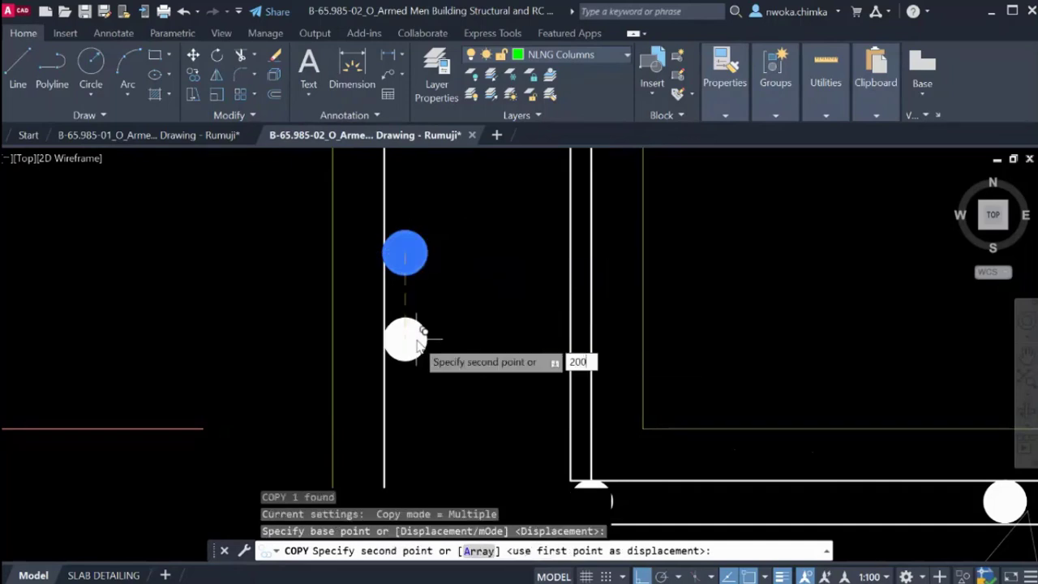
key("Return")
scroll(439, 276, "down", 6)
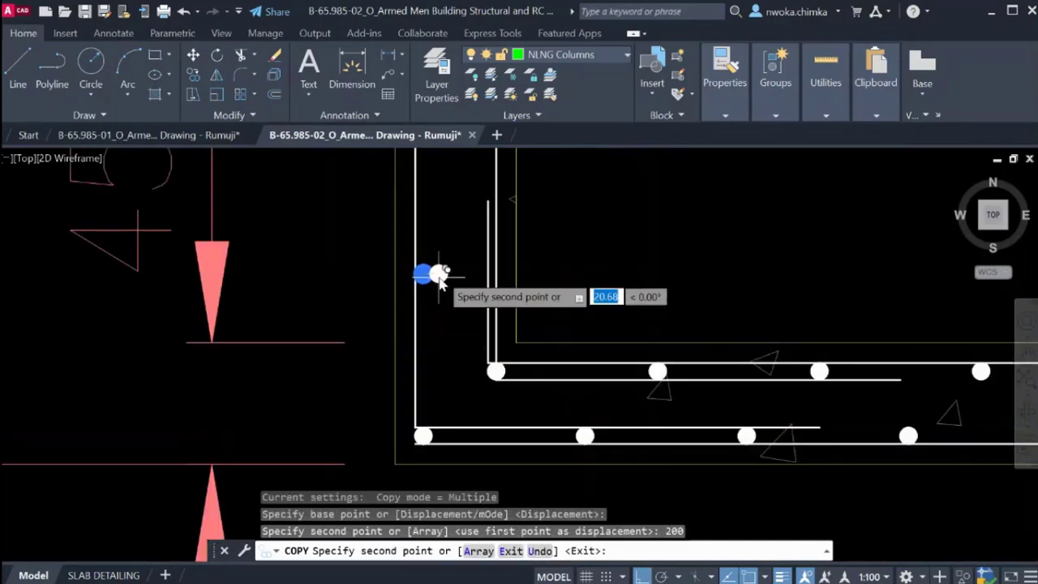
scroll(440, 375, "up", 6)
key("Escape")
Move the copied dot up so its lower edge rests on the upper horizontal bar above the corner dot.
scroll(404, 372, "up", 4)
left_click(396, 372)
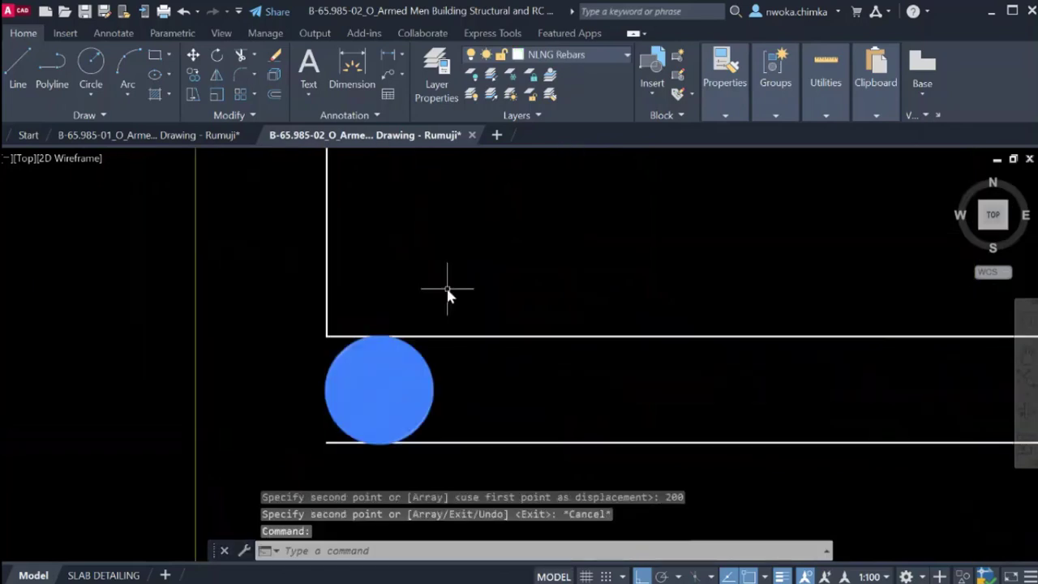
type("m")
key("Return")
left_click(376, 445)
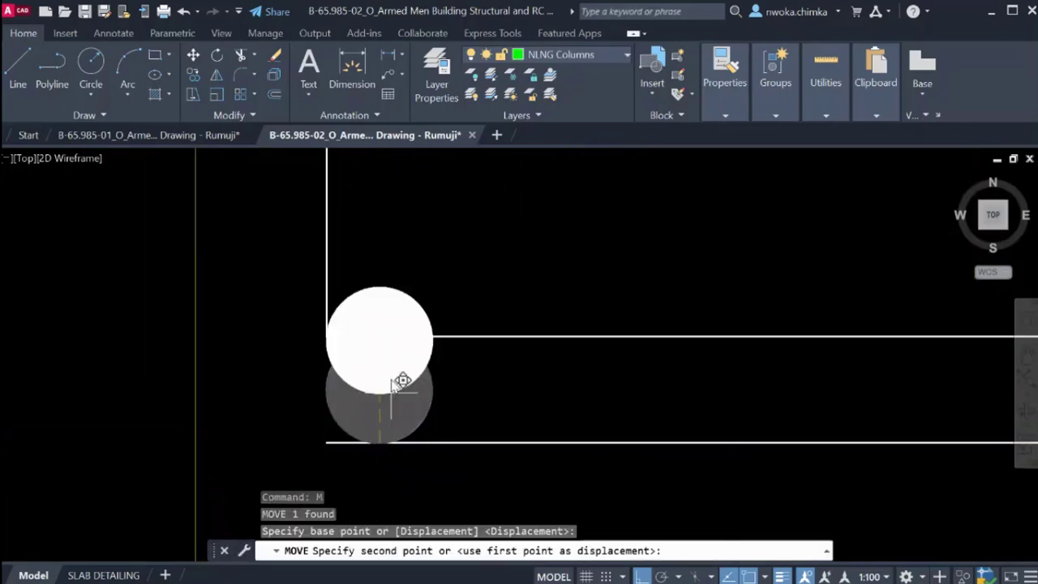
left_click(379, 336)
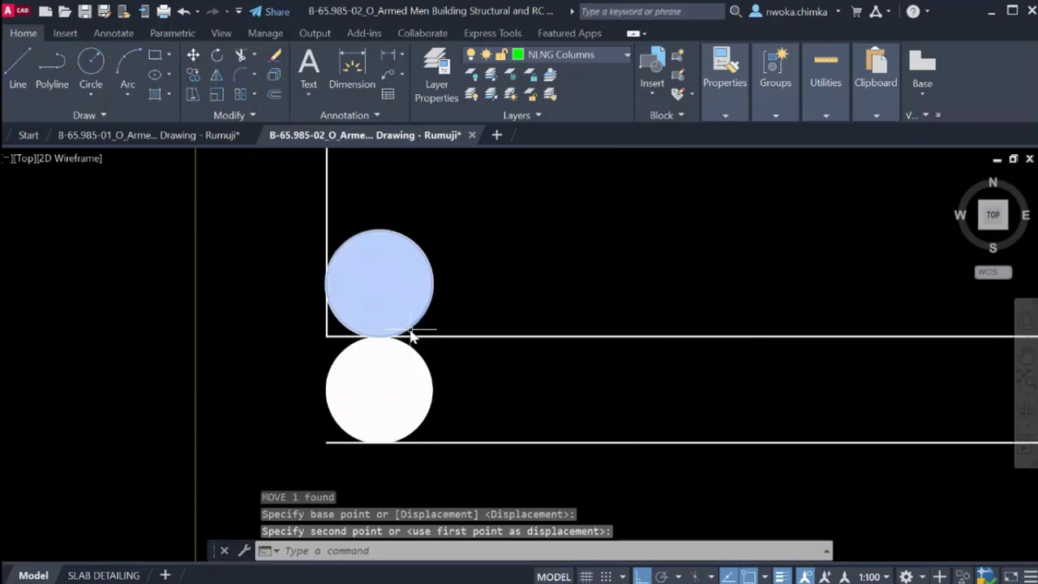
scroll(414, 337, "down", 4)
scroll(434, 354, "up", 4)
left_click(380, 377)
scroll(422, 381, "down", 4)
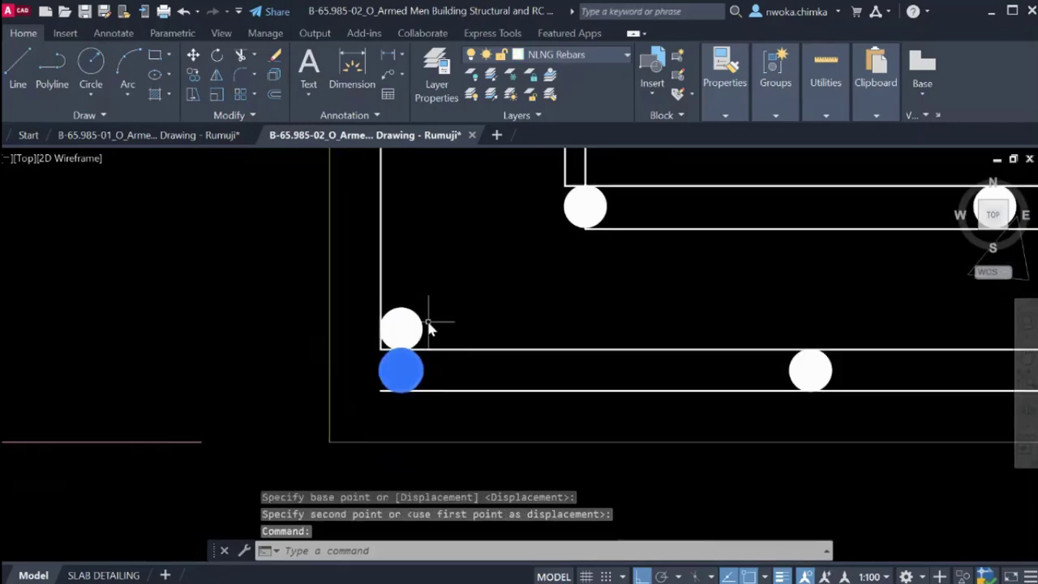
scroll(428, 322, "up", 4)
key("Escape")
left_click(420, 349)
left_click(385, 357)
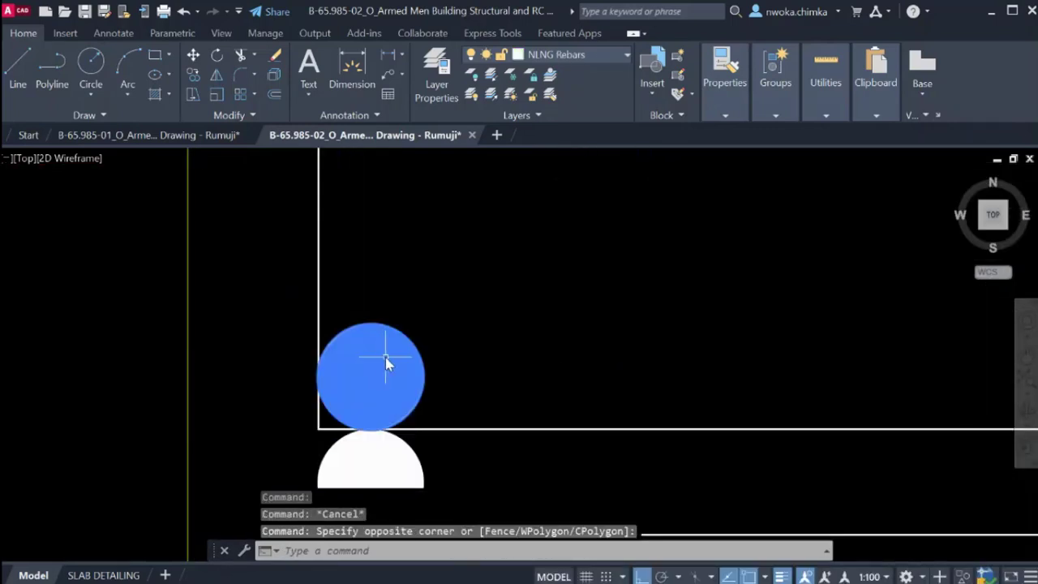
scroll(385, 357, "down", 4)
scroll(408, 348, "up", 3)
key("Escape")
scroll(414, 342, "down", 4)
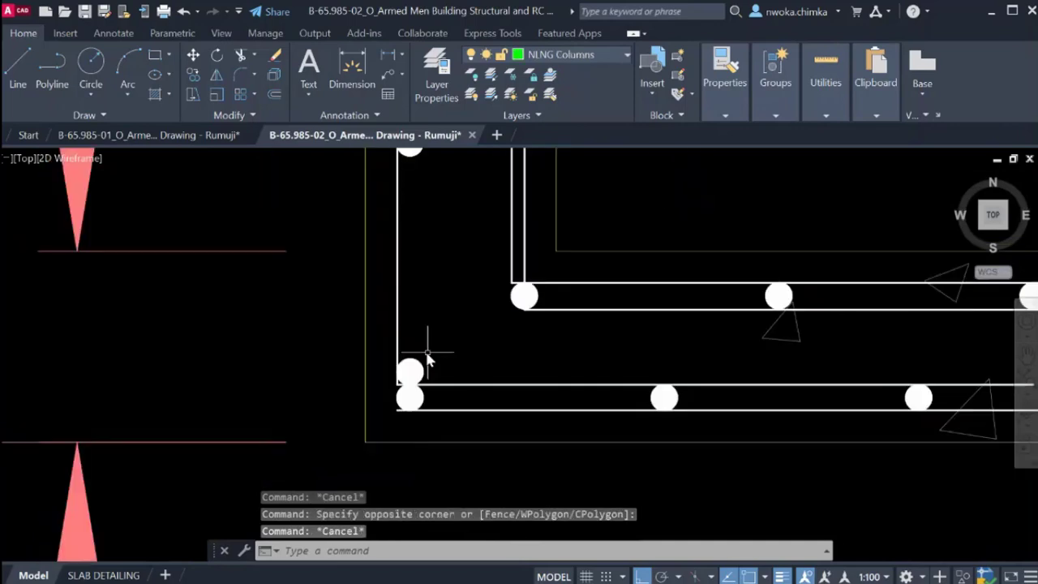
scroll(415, 379, "up", 4)
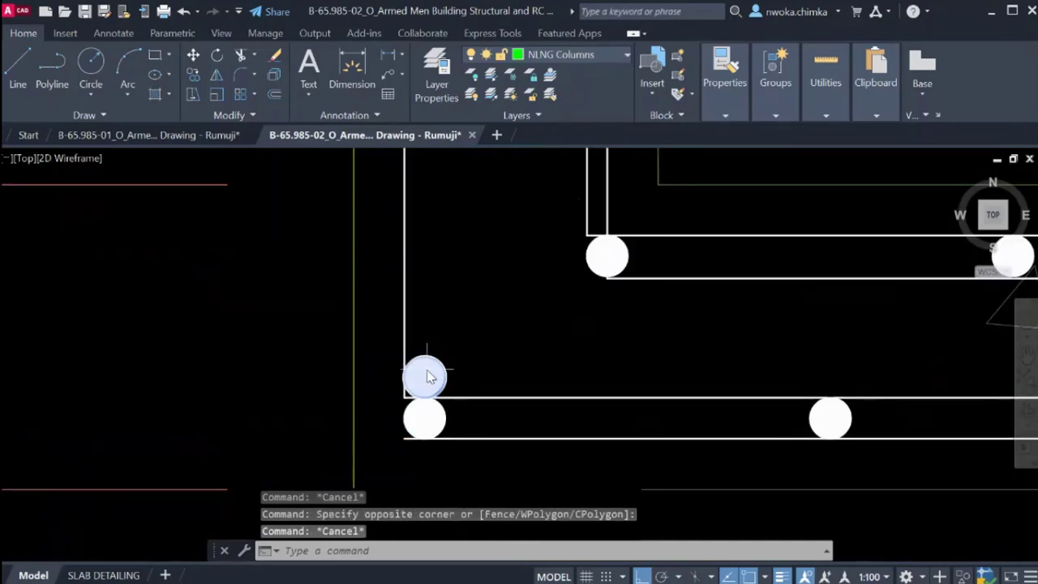
scroll(430, 375, "down", 1)
scroll(431, 375, "up", 1)
left_click(440, 409)
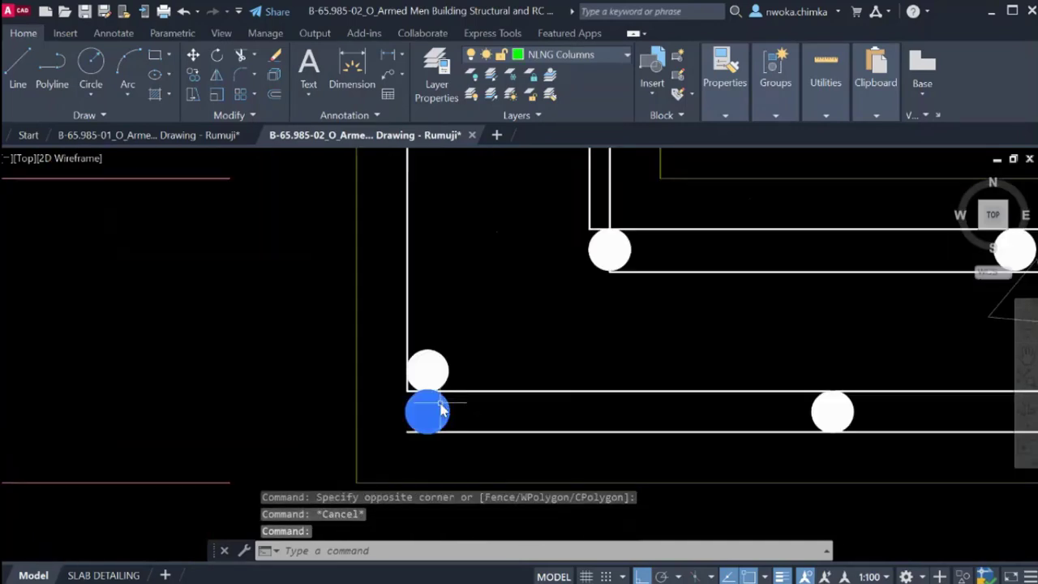
left_click(443, 367)
scroll(431, 352, "down", 3)
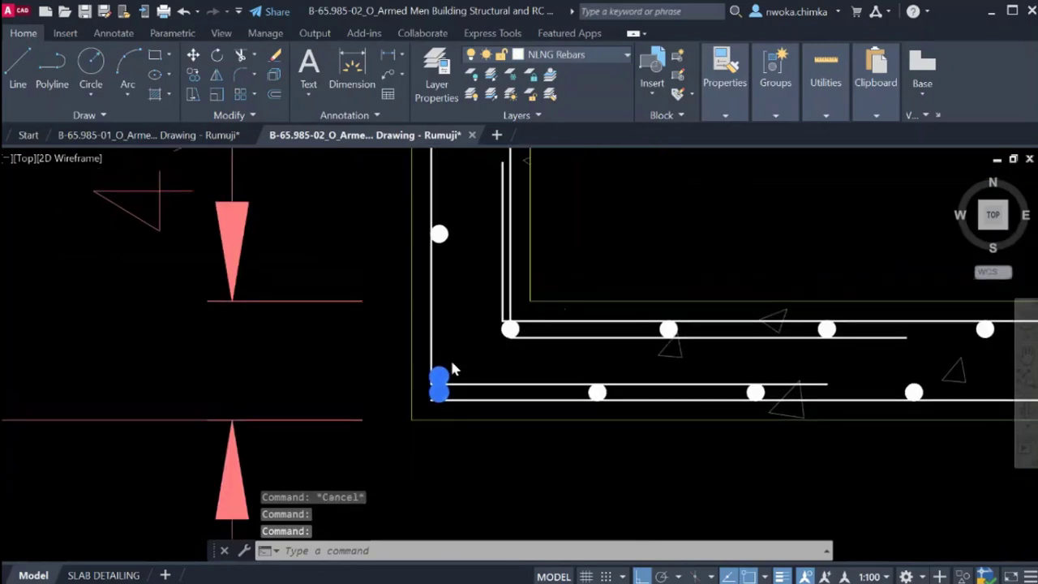
scroll(451, 362, "up", 3)
key("Escape")
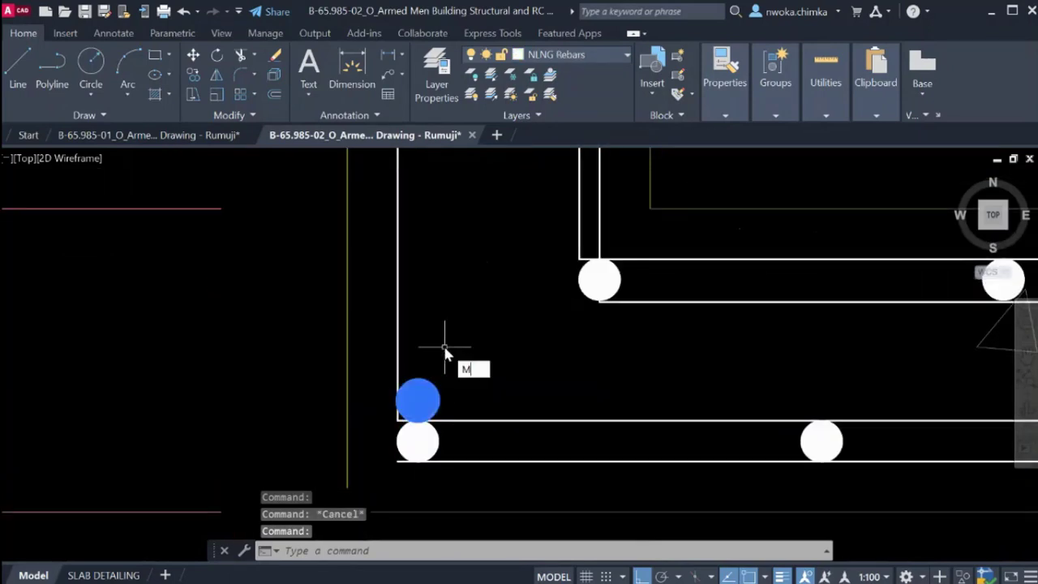
Move the upper of the two outer corner dots straight up by about 9, leaving a gap above the horizontal bar.
key("Return")
left_click(470, 376)
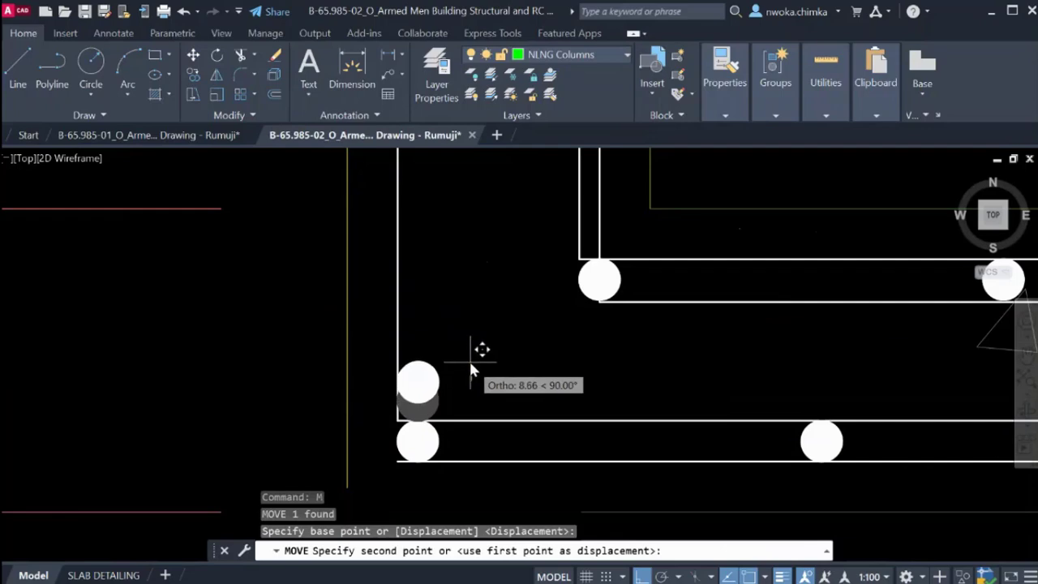
left_click(470, 370)
scroll(438, 385, "down", 3)
scroll(438, 385, "up", 2)
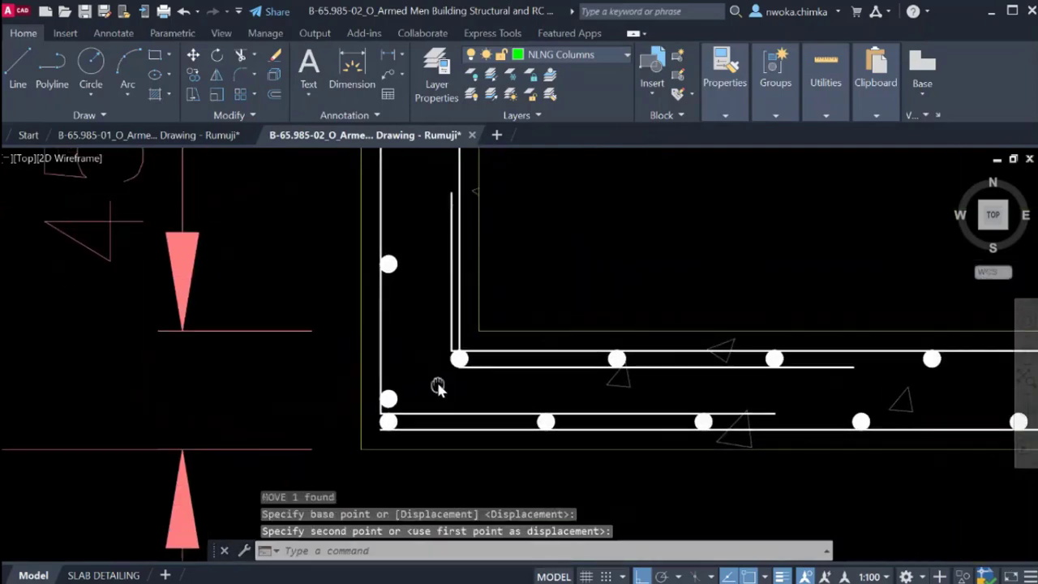
Examine the spacing and placement of the dots along the upstand's outer vertical bar and the adjacent inner bars.
scroll(432, 399, "down", 2)
mouse_move(438, 386)
middle_mouse_down()
mouse_move(433, 399)
mouse_move(491, 380)
middle_mouse_up()
scroll(450, 367, "up", 4)
scroll(476, 362, "down", 2)
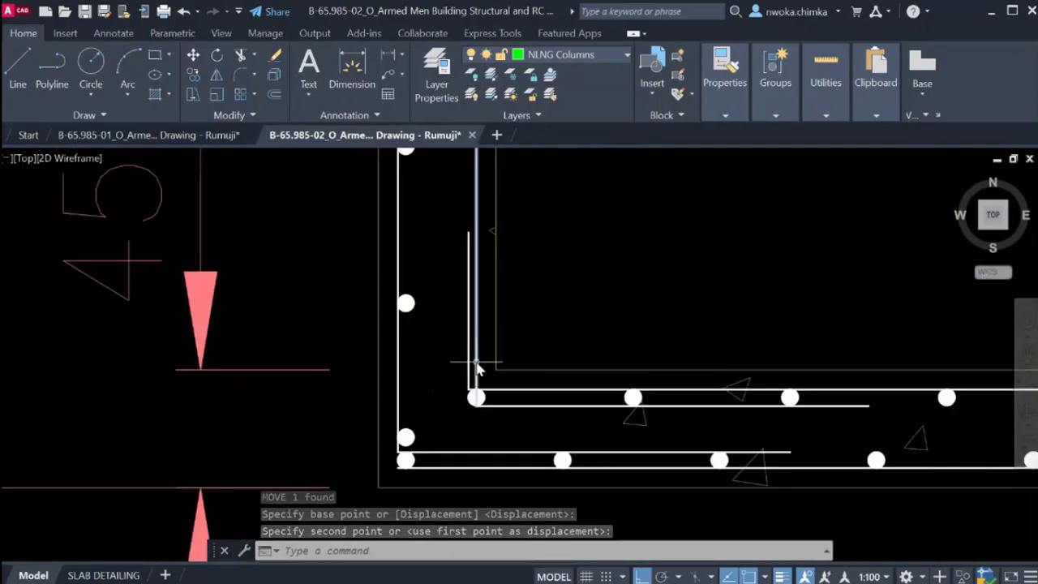
scroll(417, 313, "up", 1)
scroll(419, 267, "up", 2)
scroll(405, 251, "up", 3)
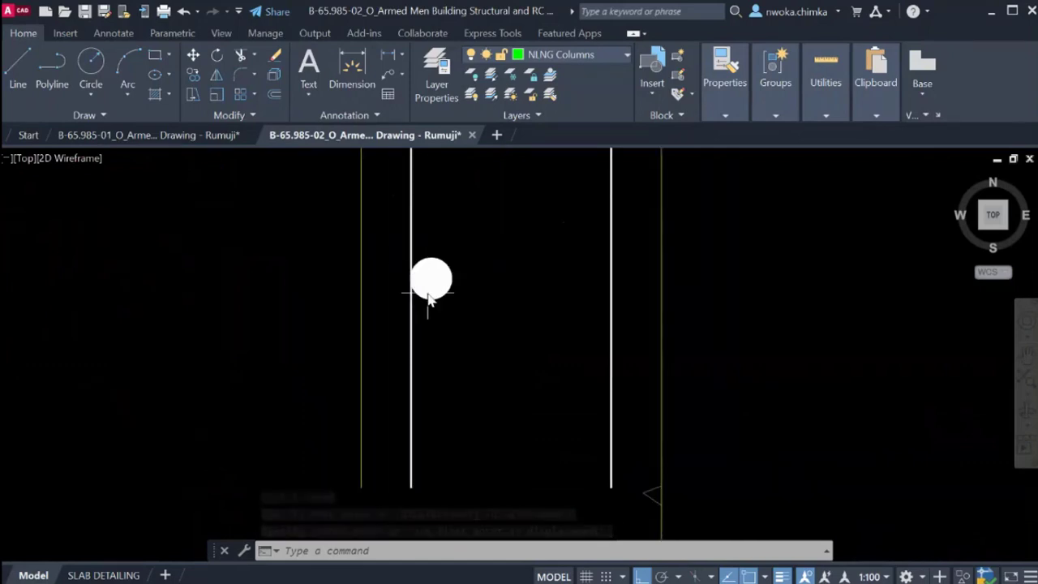
scroll(435, 272, "down", 3)
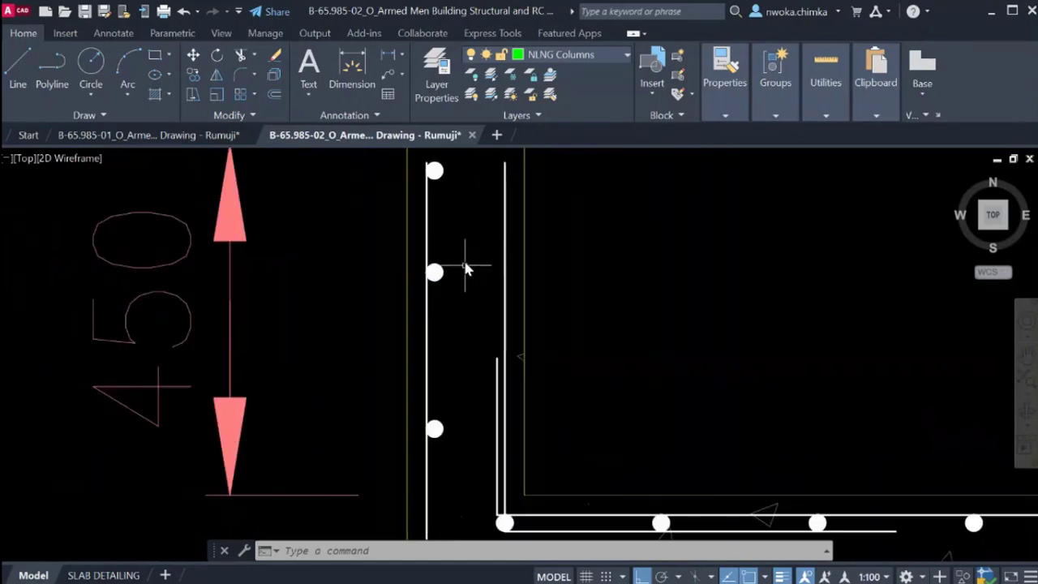
scroll(435, 274, "up", 3)
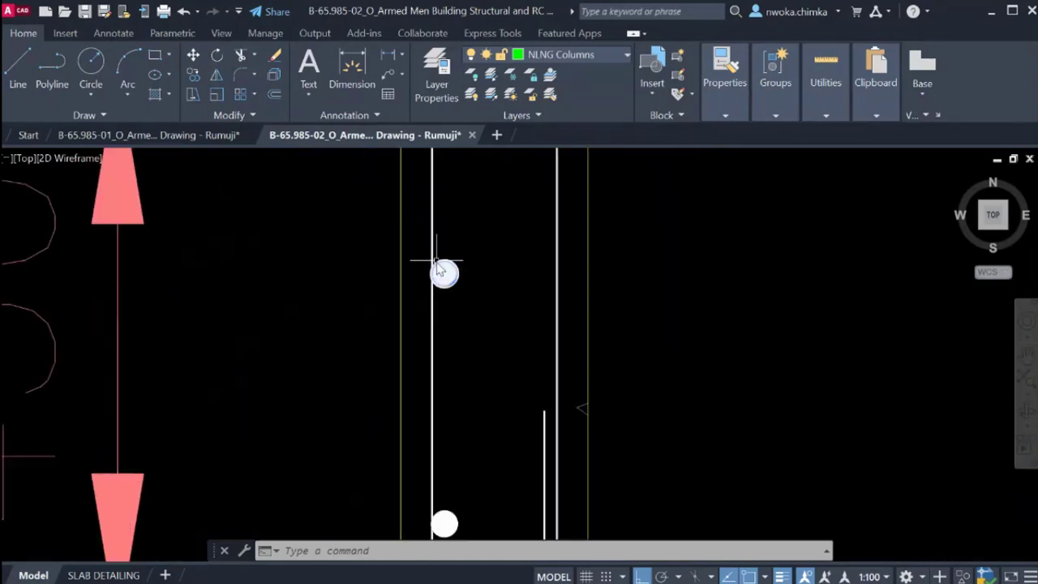
scroll(482, 306, "down", 3)
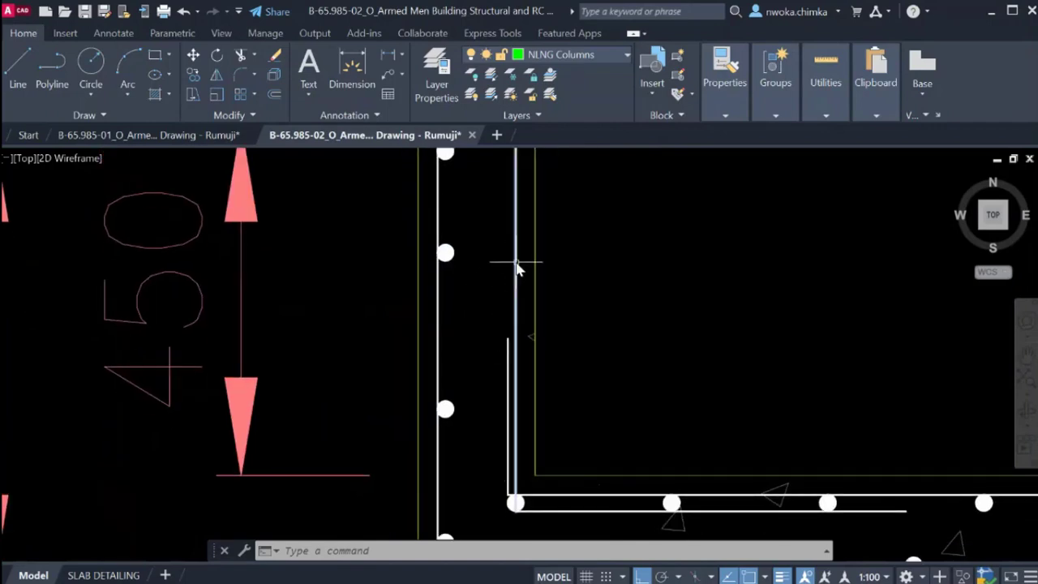
mouse_move(517, 281)
middle_mouse_down()
mouse_move(515, 297)
mouse_move(515, 287)
middle_mouse_up()
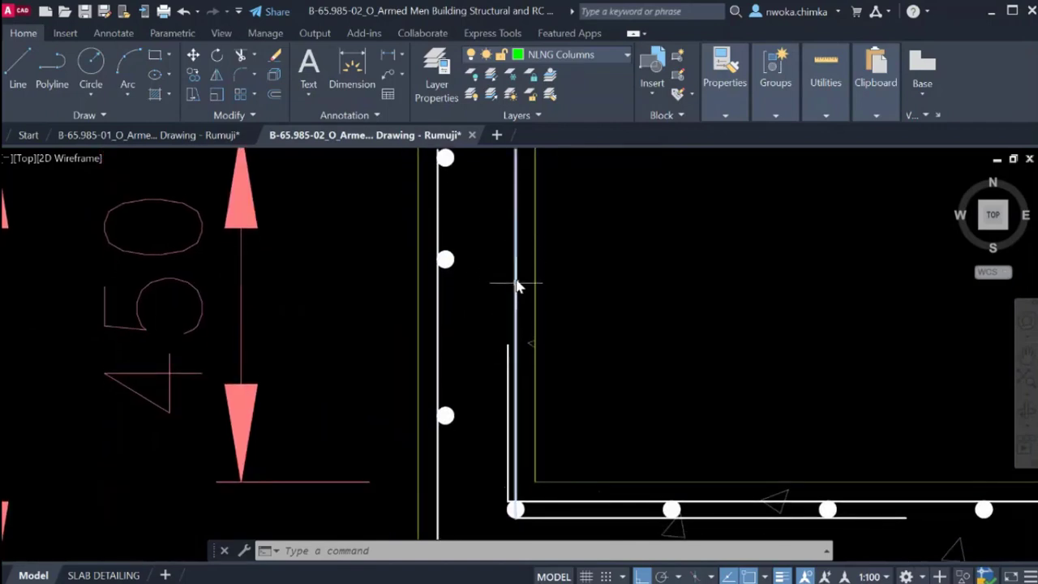
Copy the inner corner dot from its centre onto the short vertical bar just above the upper slab bars.
scroll(515, 381, "up", 5)
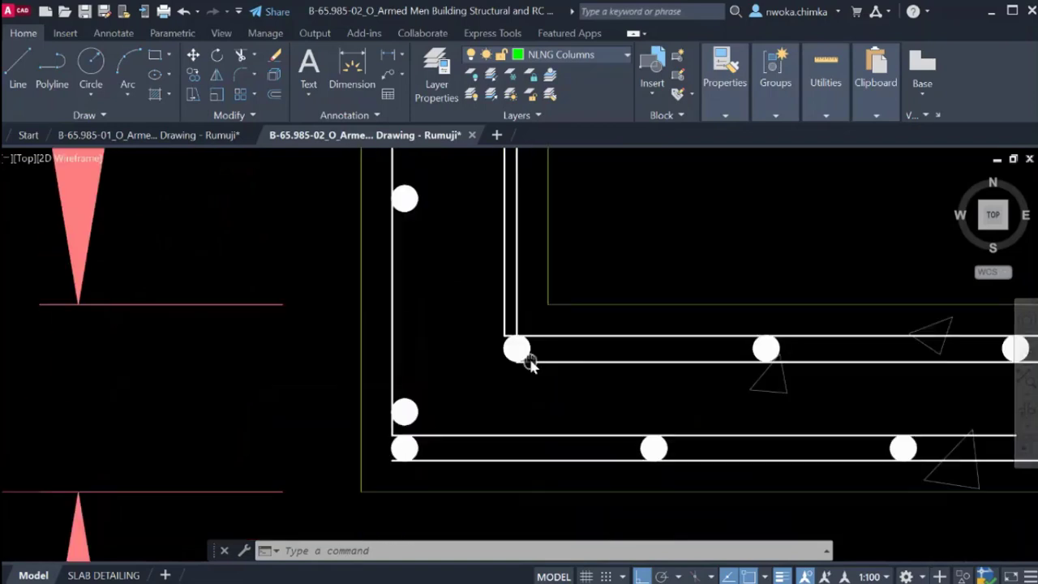
scroll(528, 385, "up", 2)
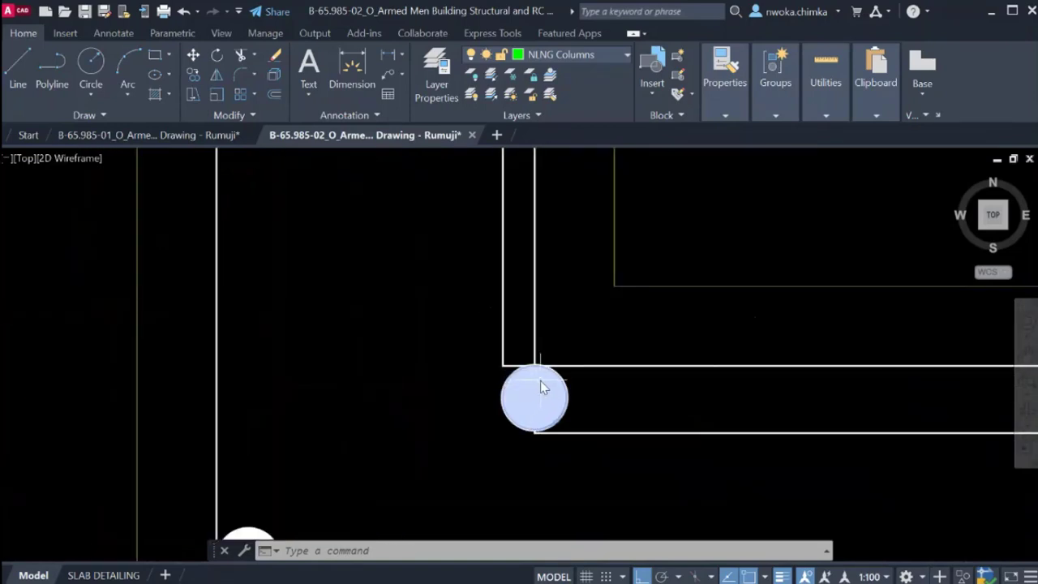
left_click(545, 387)
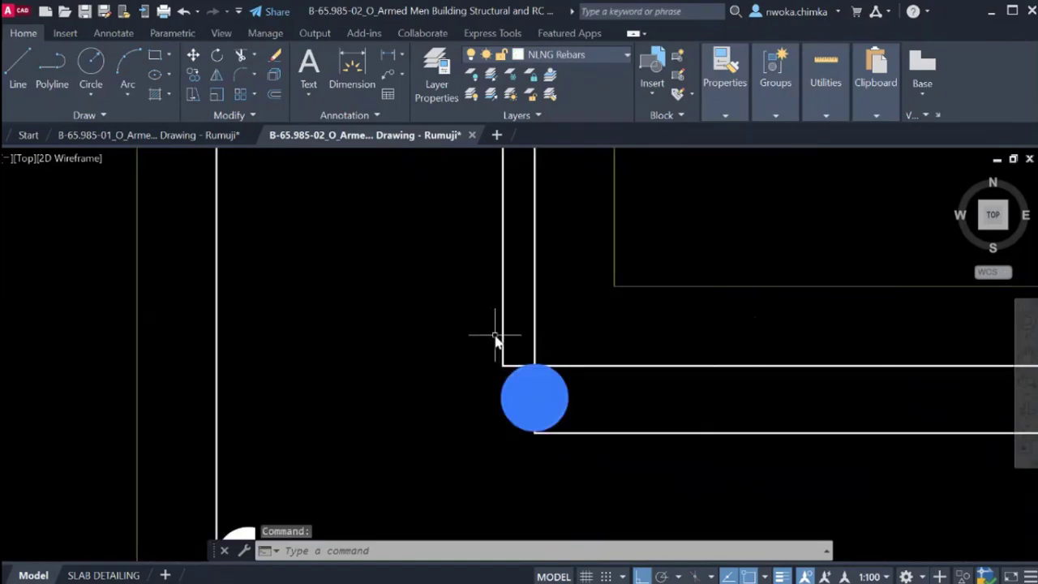
key("Return")
left_click(535, 397)
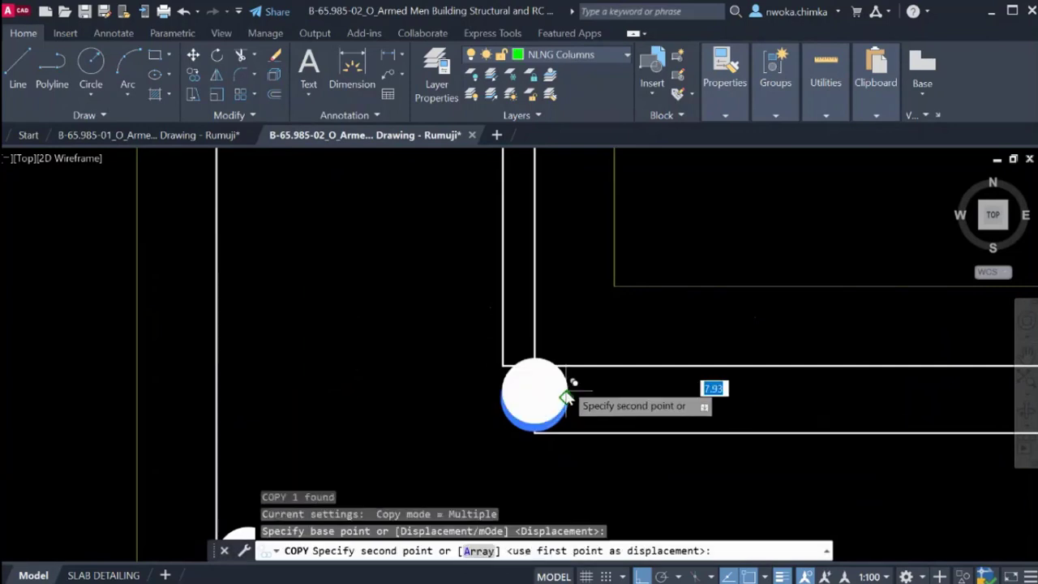
scroll(504, 304, "up", 2)
left_click(500, 329)
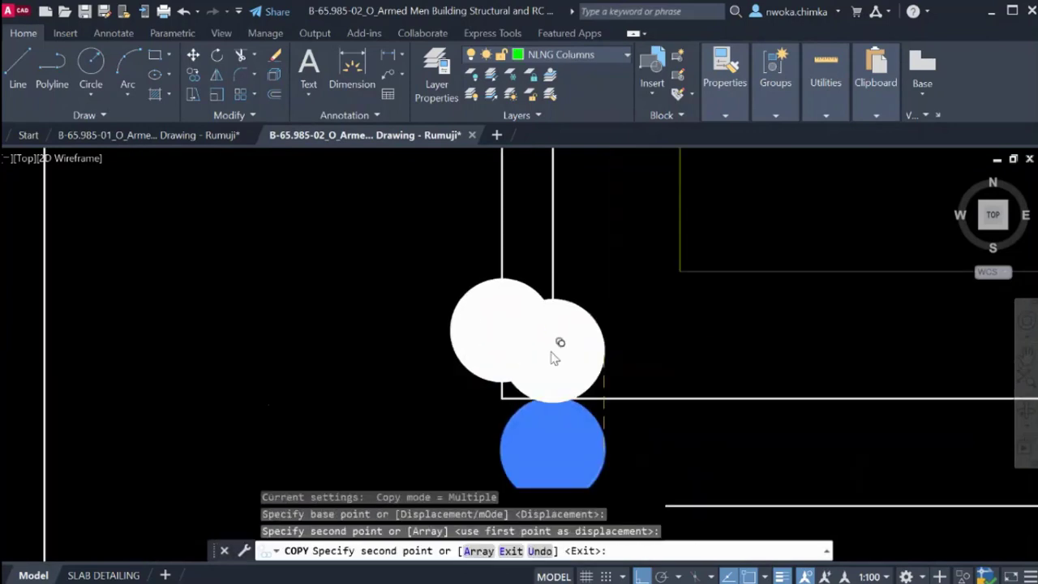
scroll(556, 325, "down", 2)
key("Escape")
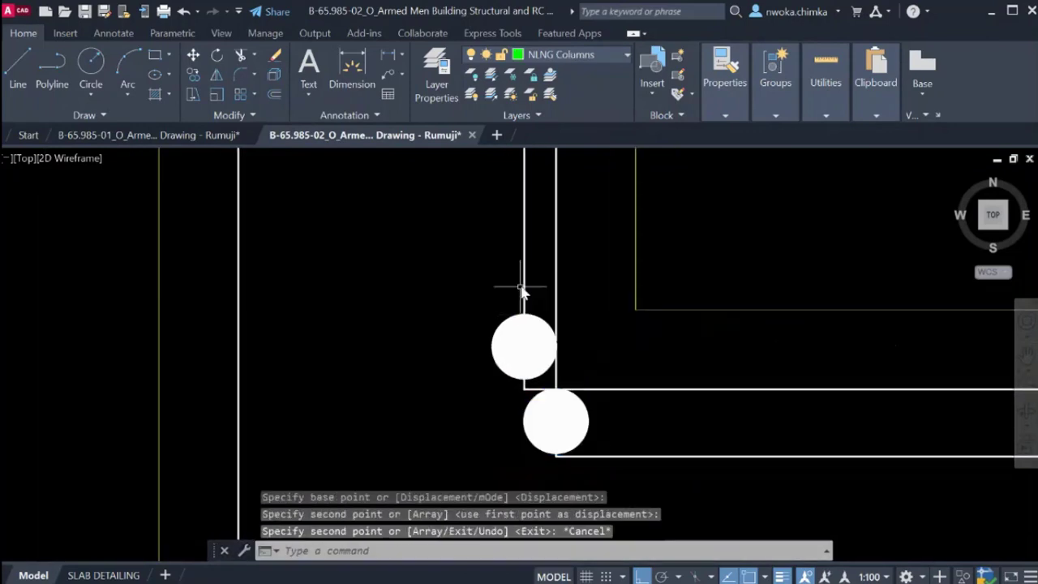
Move the short inner vertical bar sideways to the far edge of the upper inner corner dot, so the dot fits between both vertical bars.
scroll(554, 335, "up", 5)
scroll(559, 349, "up", 5)
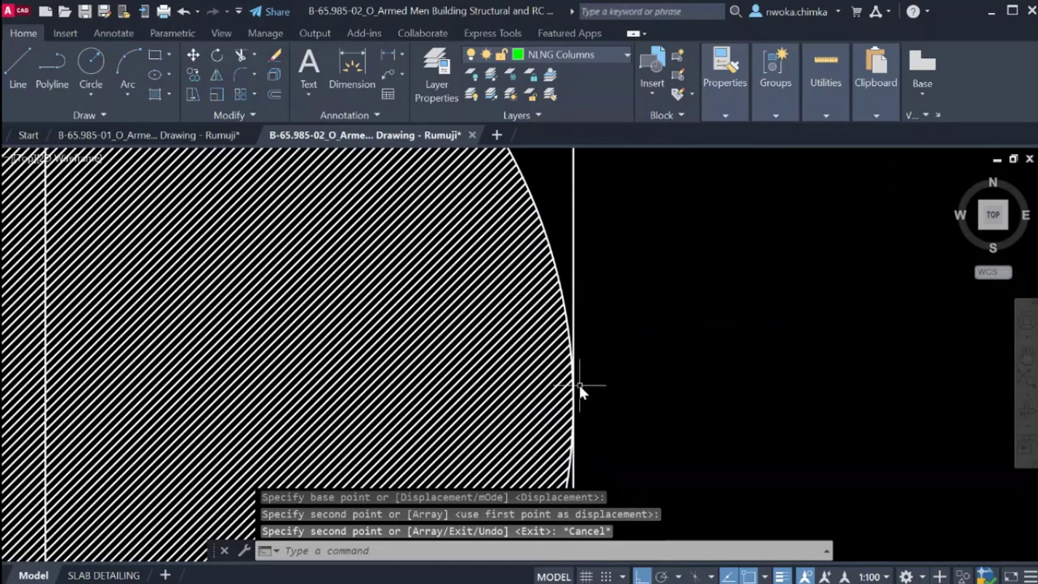
scroll(567, 375, "down", 7)
scroll(617, 341, "down", 4)
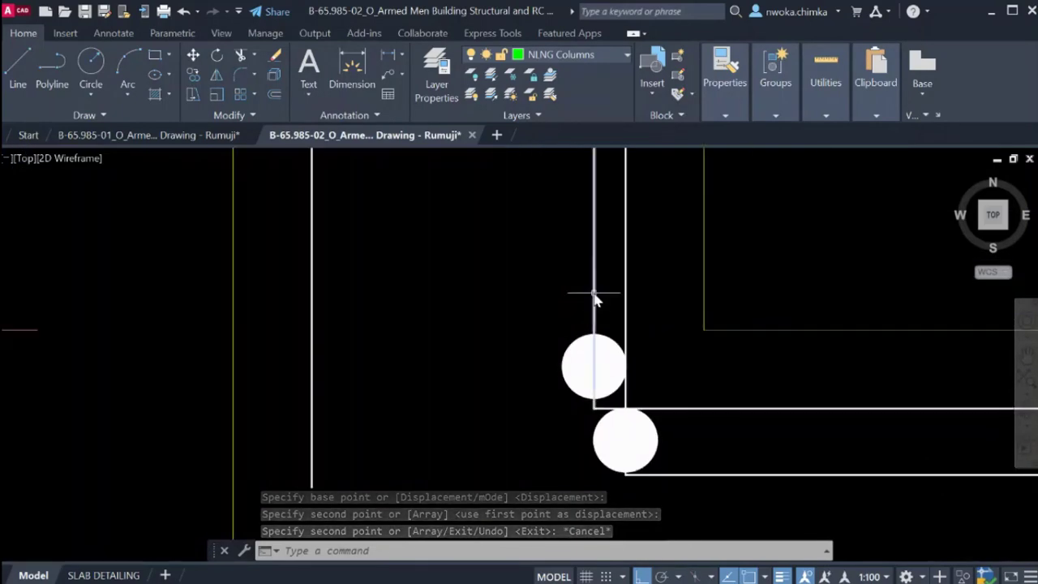
left_click(597, 300)
scroll(598, 389, "up", 2)
type("m")
key("Return")
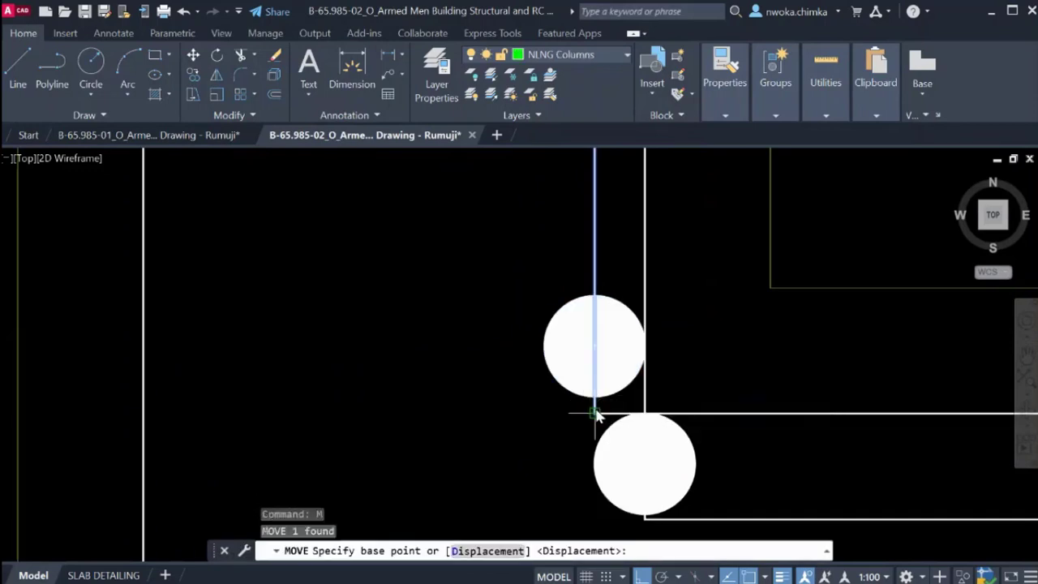
left_click(596, 413)
left_click(552, 408)
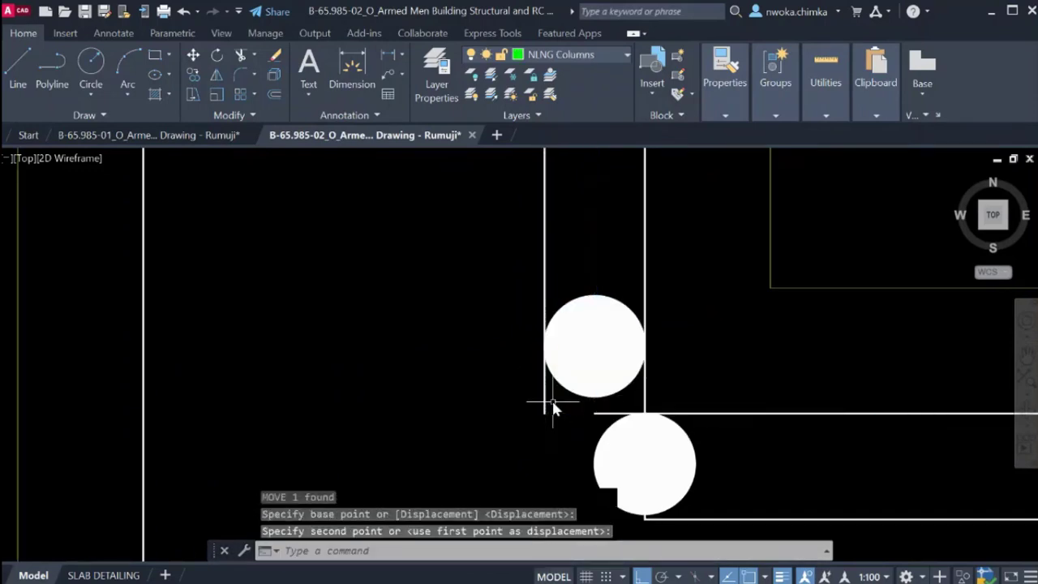
scroll(564, 430, "up", 4)
scroll(511, 373, "down", 5)
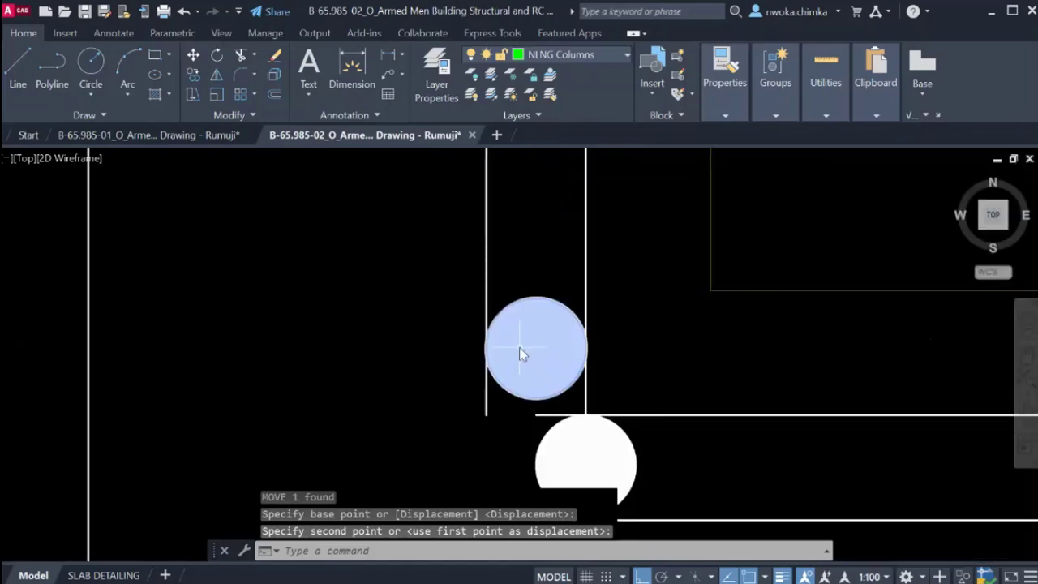
Extend the upper horizontal bar of the upper slab pair to meet the moved inner vertical bar.
type("EX")
key("space")
left_click(536, 415)
left_click(533, 415)
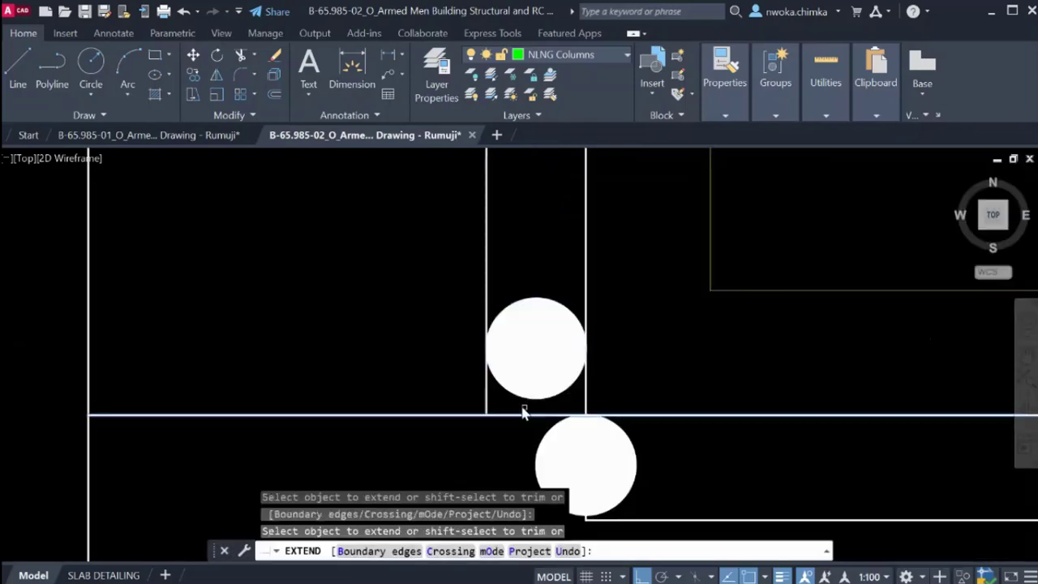
key("Escape")
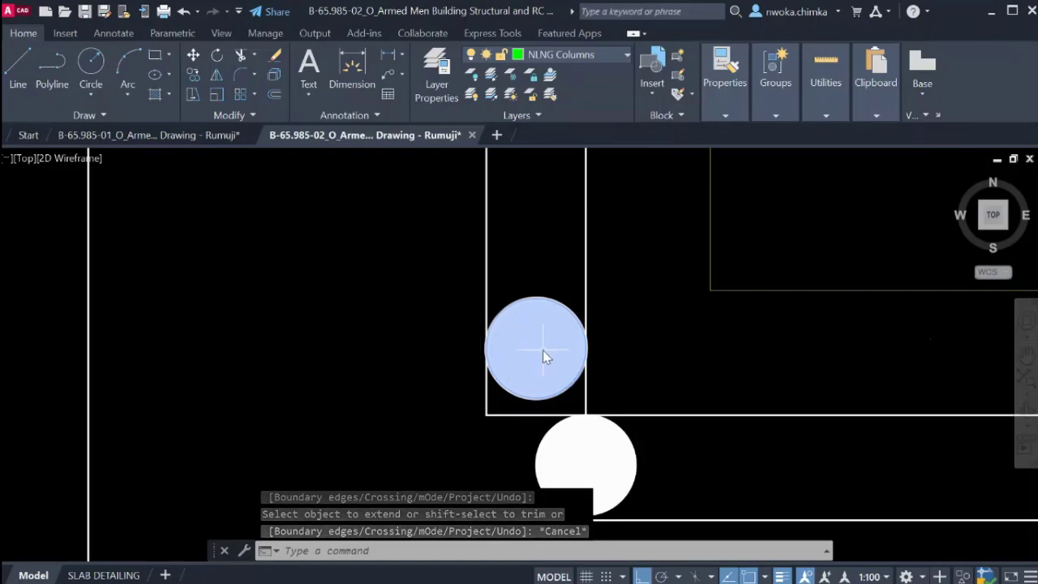
Try to fillet the corner of the moved vertical bar and upper horizontal bar with a radius of 25.
type("f")
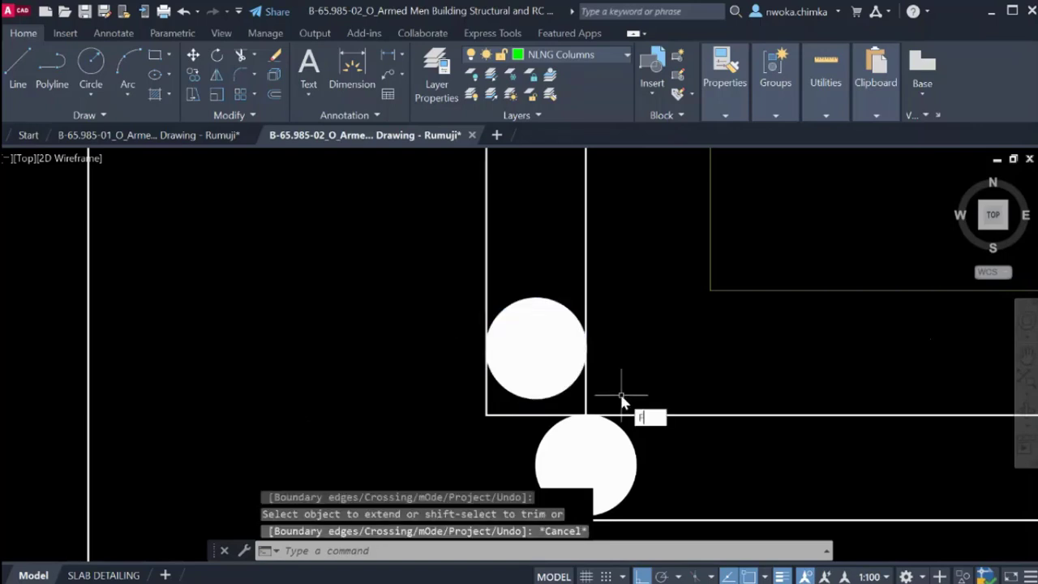
key("space")
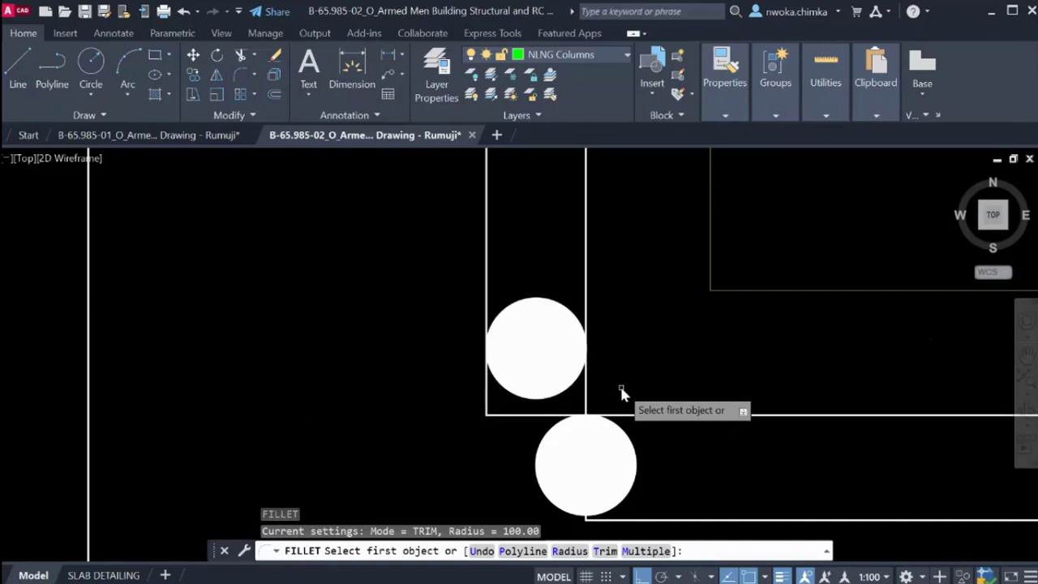
type("R")
key("Return")
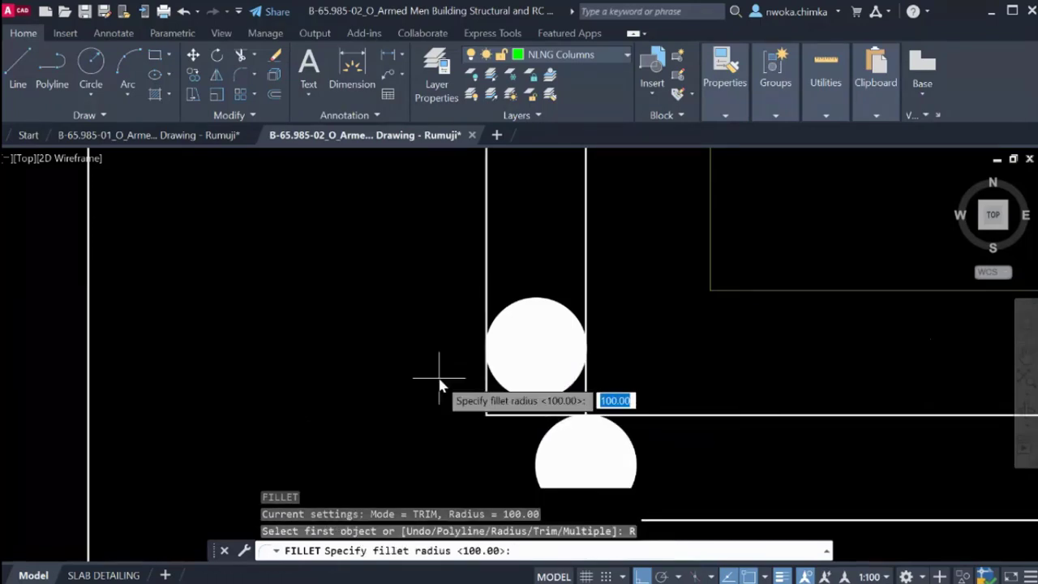
key("Return")
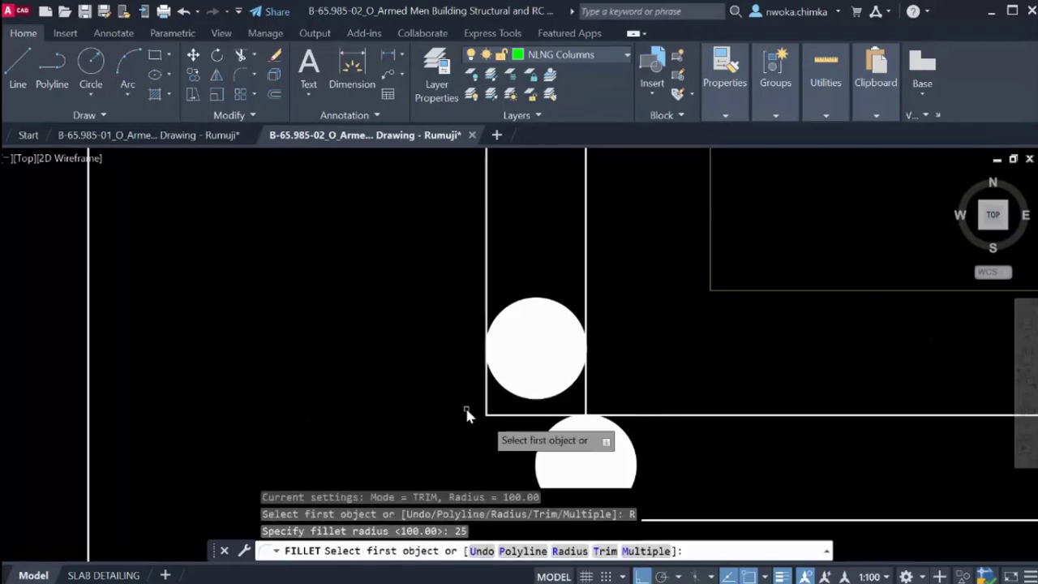
left_click(498, 414)
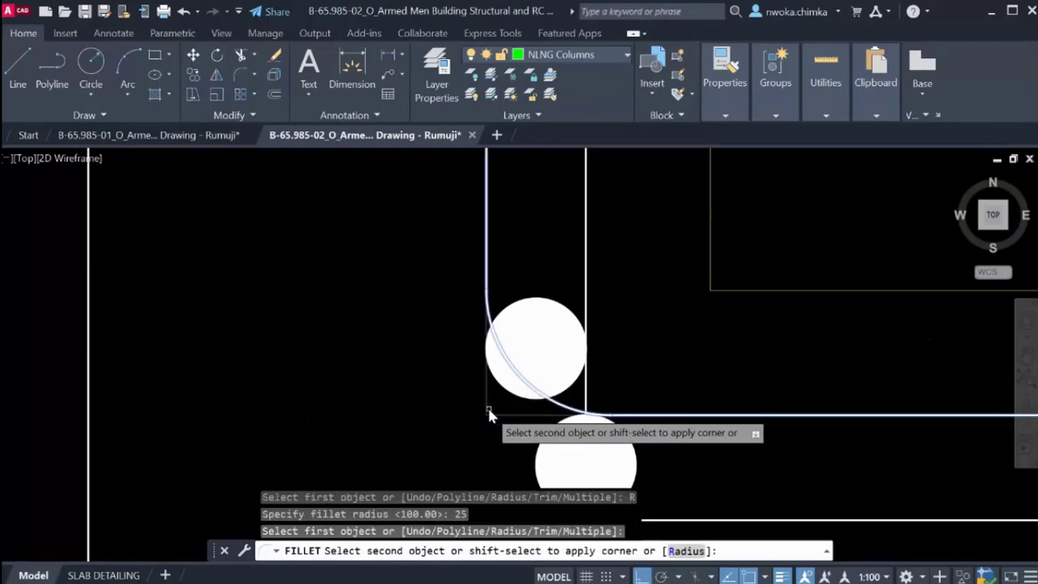
left_click(487, 406)
key("Return")
key("Escape")
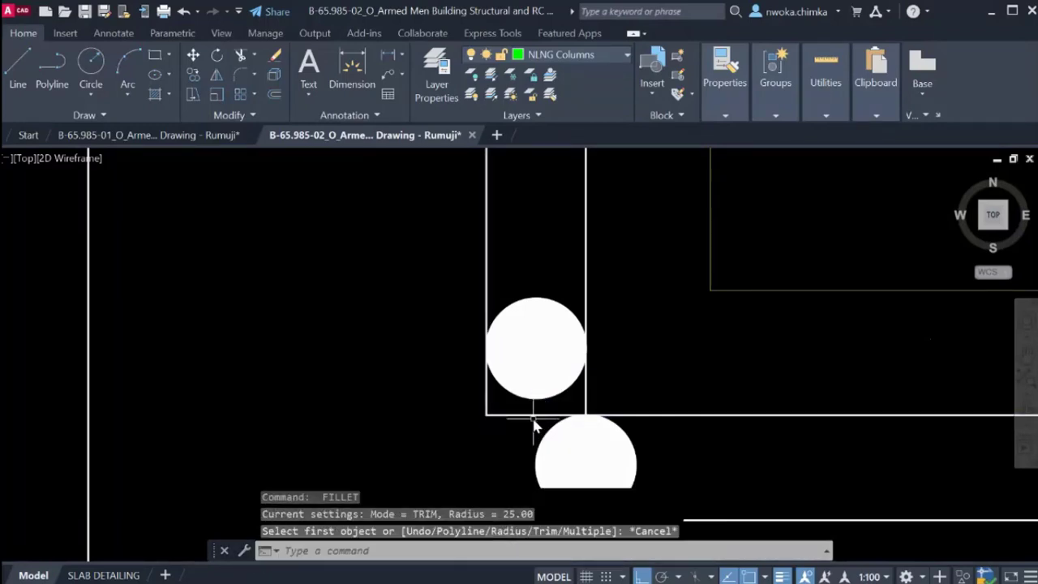
Fillet the corner between the moved inner vertical bar and the upper horizontal bar with a radius of 10.
key("Return")
type("r")
key("Return")
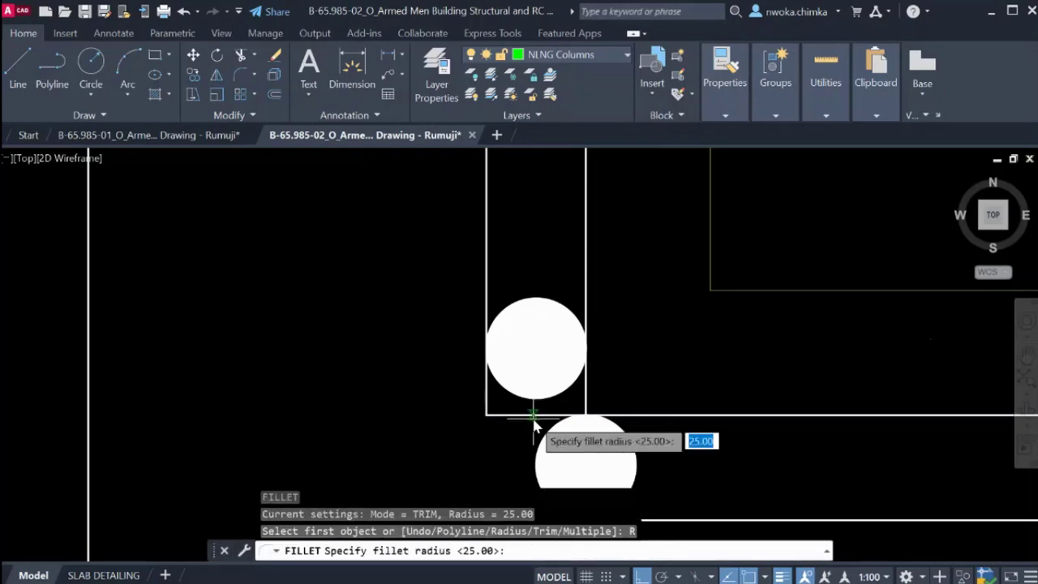
key("Return")
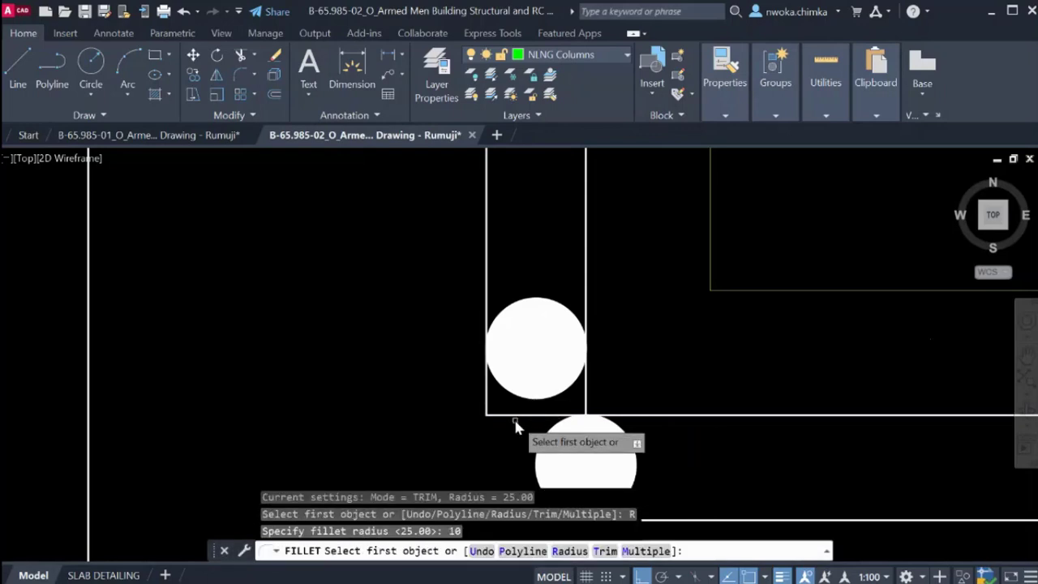
left_click(499, 416)
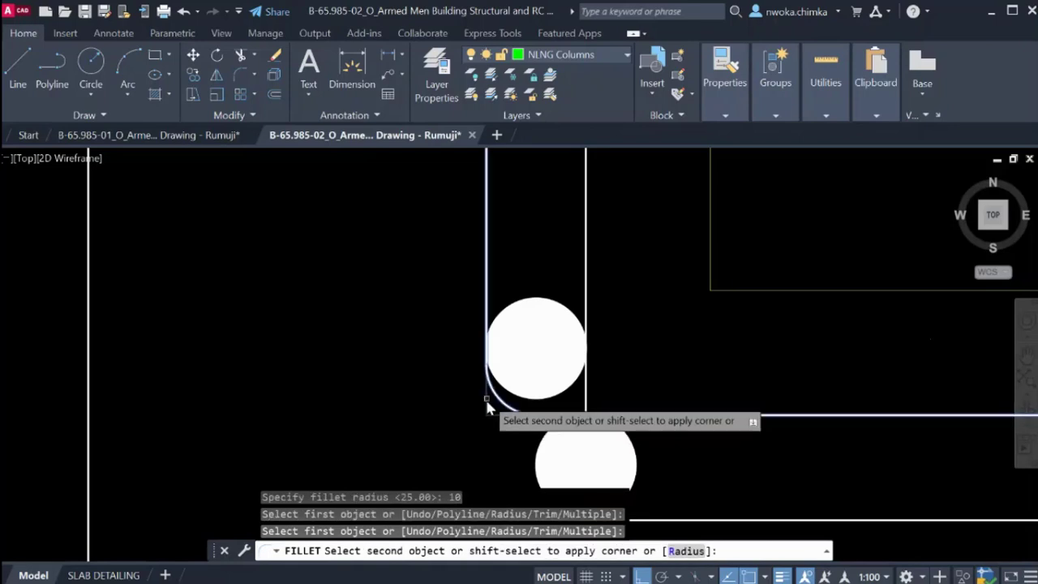
left_click(485, 397)
scroll(631, 387, "down", 4)
scroll(537, 406, "down", 3)
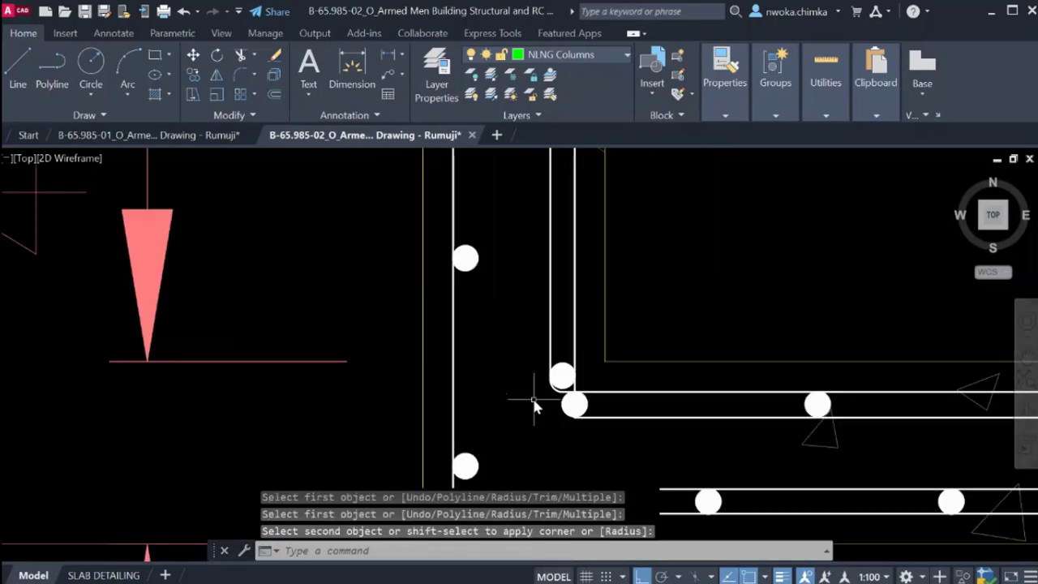
Fillet the outer vertical bar with the upper bar of the bottom slab pair, using a radius of 10.
scroll(484, 297, "up", 4)
key("Return")
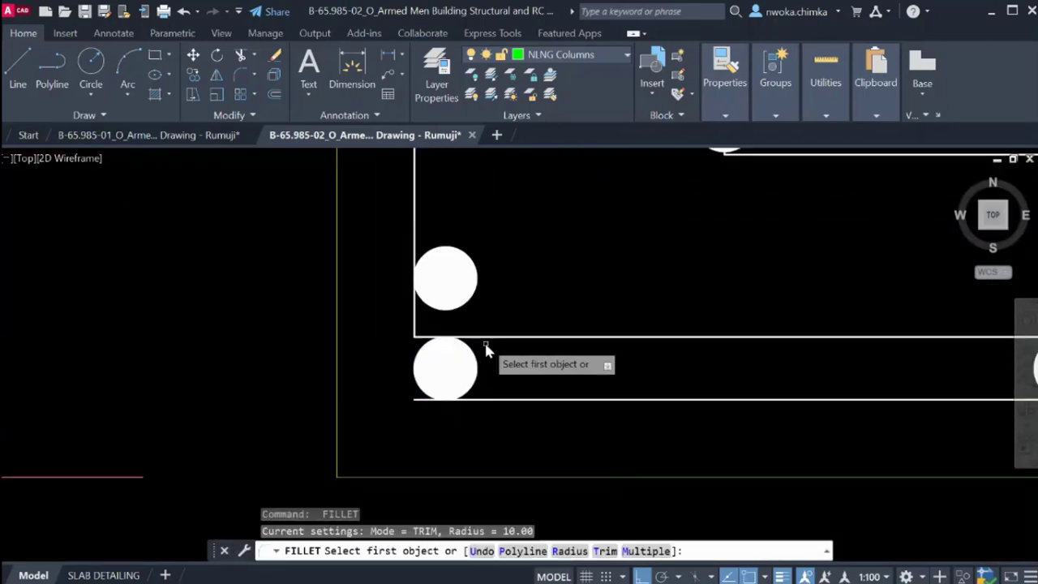
left_click(484, 338)
left_click(416, 324)
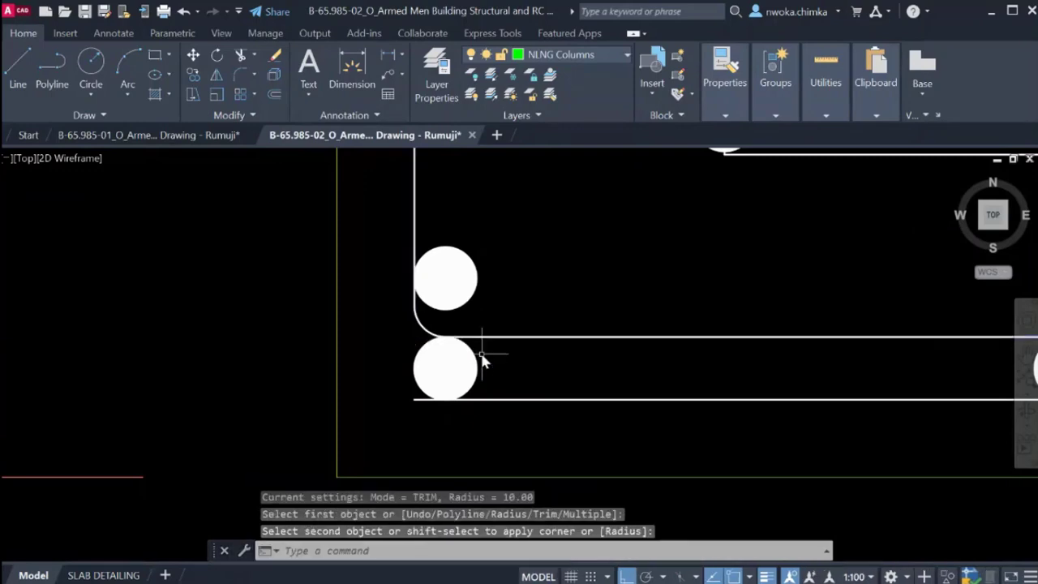
scroll(527, 365, "down", 3)
scroll(559, 365, "up", 4)
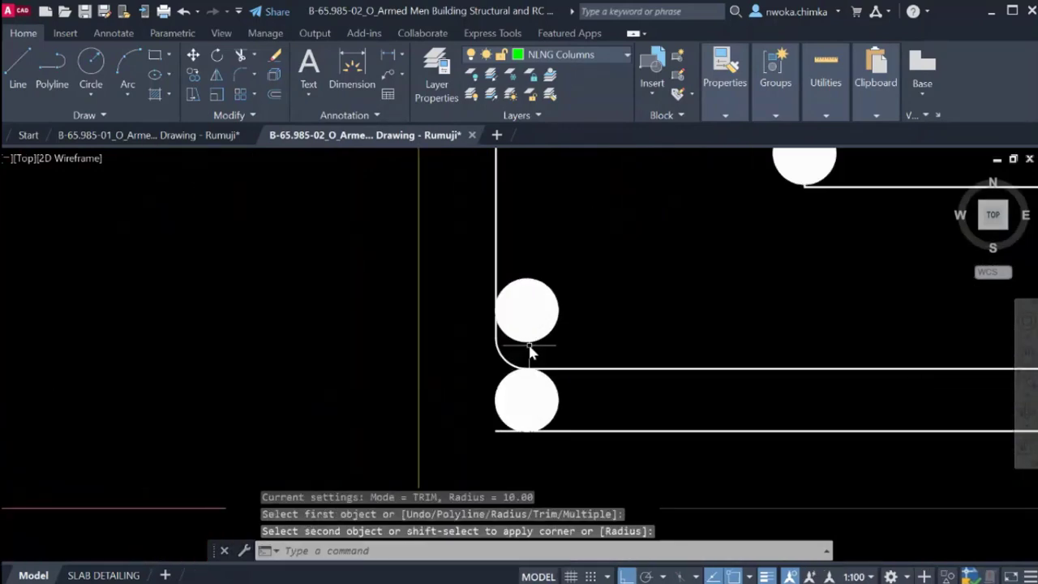
scroll(528, 351, "down", 2)
scroll(589, 344, "down", 2)
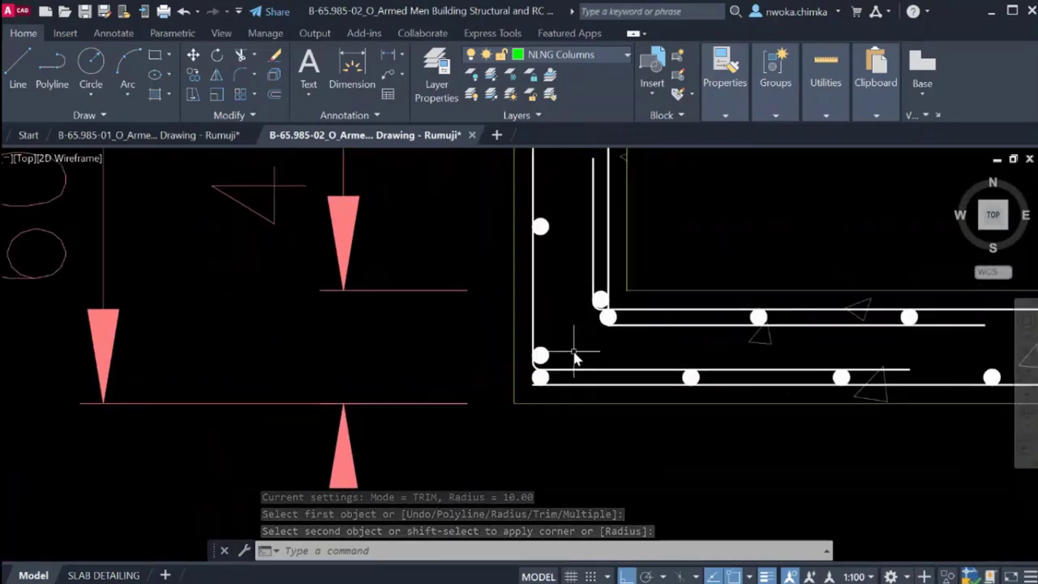
Fillet the other inner vertical bar with the lower bar of the upper slab pair, using a radius of 10.
middle_click_drag(568, 352, 579, 382)
scroll(645, 345, "up", 5)
middle_click_drag(645, 345, 563, 344)
scroll(551, 349, "up", 2)
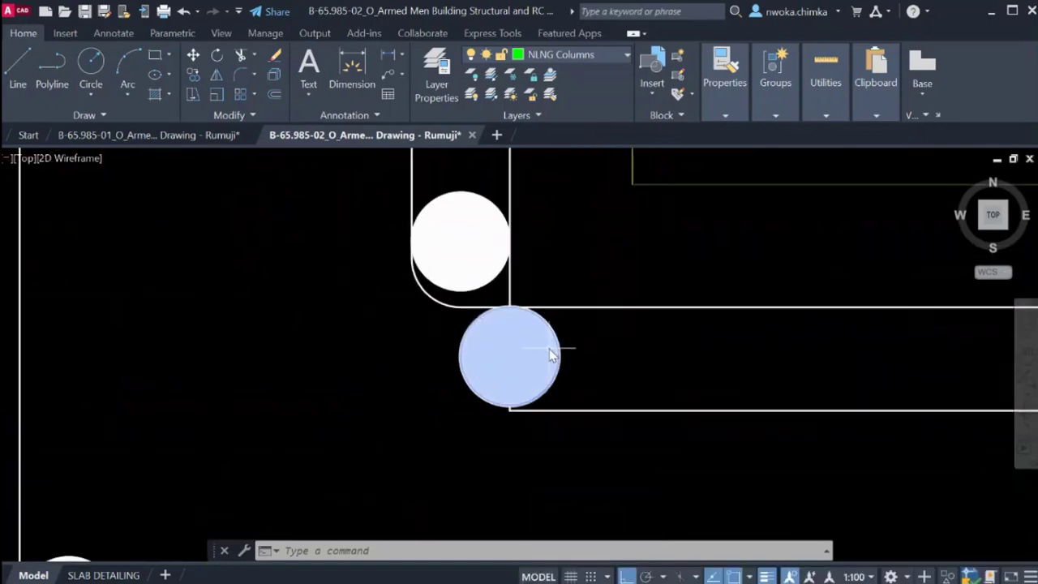
key("Return")
left_click(511, 296)
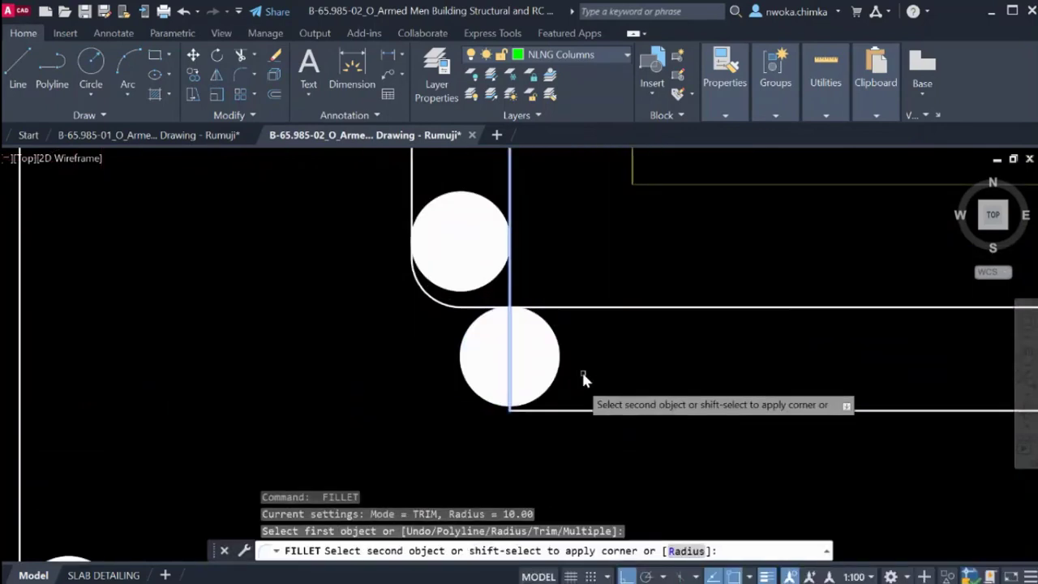
left_click(580, 412)
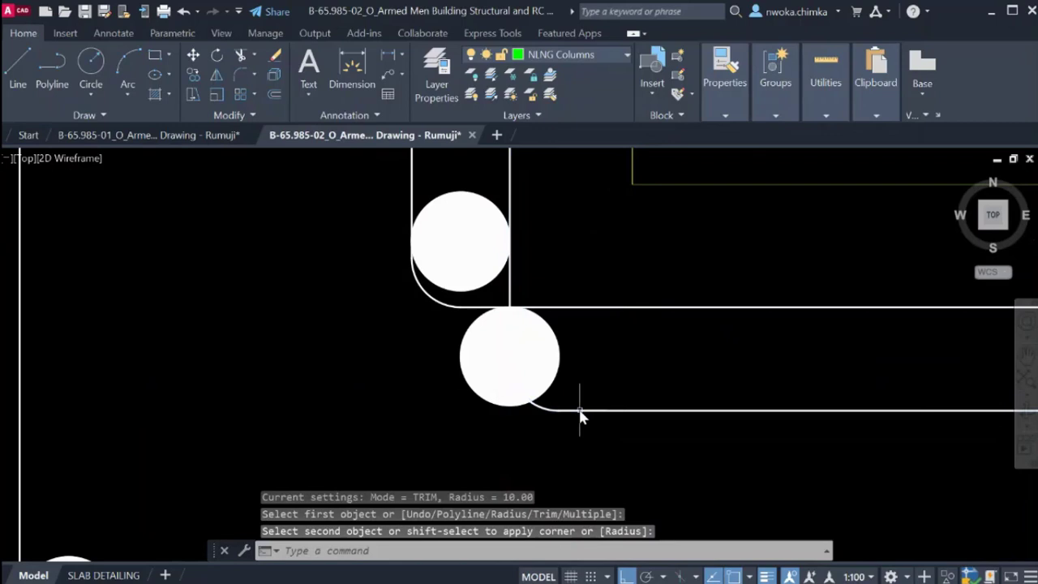
key("Escape")
Try to move the lower inner corner dot sideways to the inside of its rounded bar corner, and undo the move.
left_click(558, 370)
key("Return")
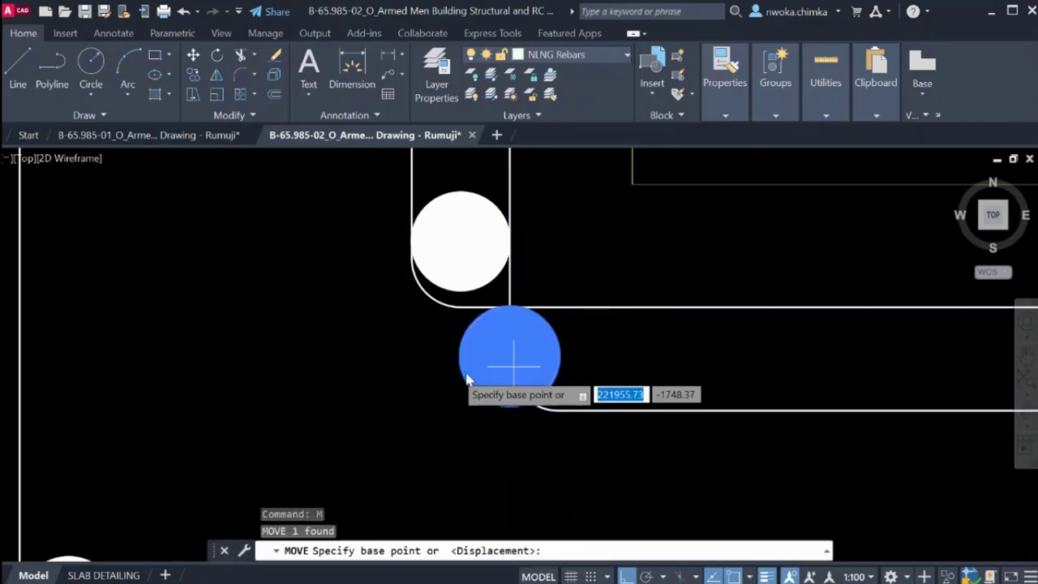
left_click(460, 355)
scroll(525, 357, "up", 4)
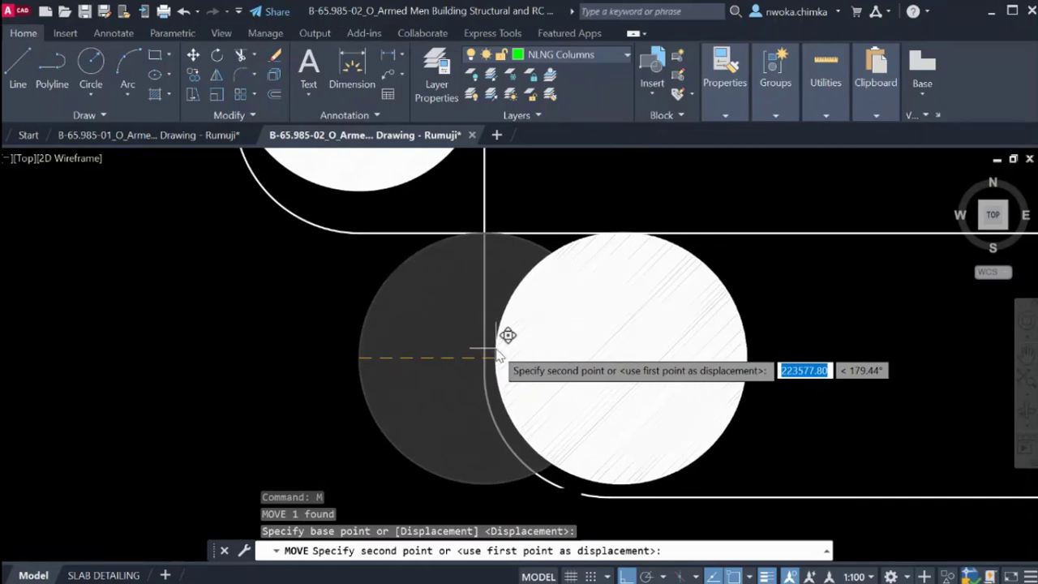
left_click(497, 355)
scroll(453, 374, "down", 2)
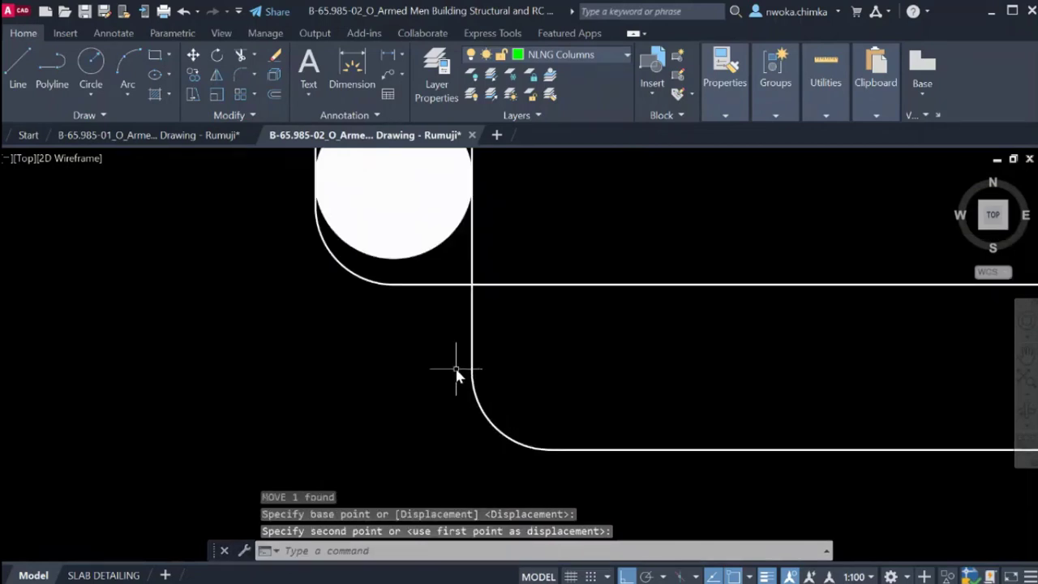
key("ctrl+z")
key("ctrl+z")
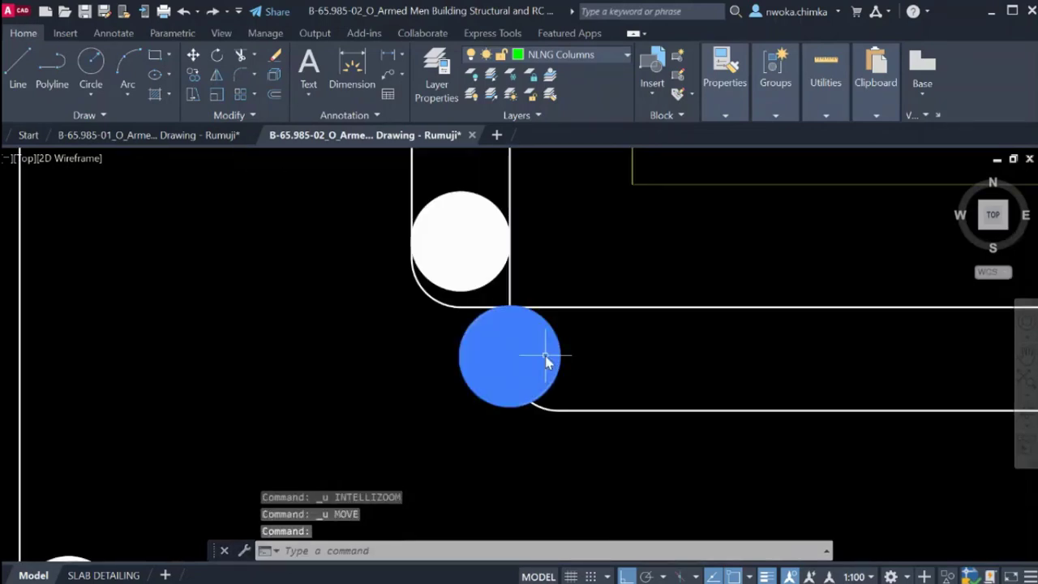
With object snap off, move the lower inner corner dot horizontally by about 11 to the inside of its rounded bar corner.
type("m")
key("Return")
left_click(460, 356)
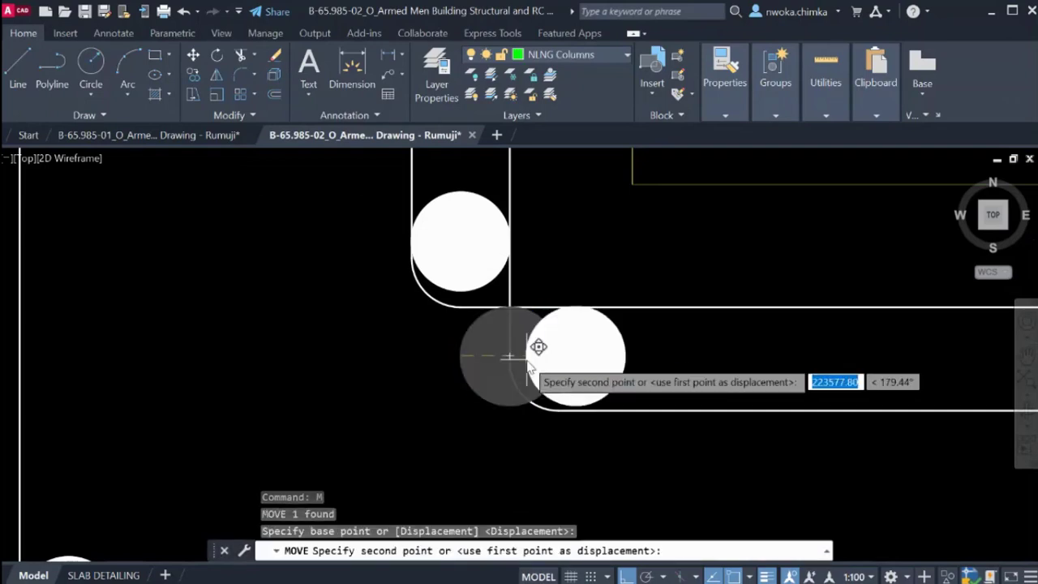
scroll(522, 365, "up", 2)
scroll(522, 357, "up", 2)
key("F3")
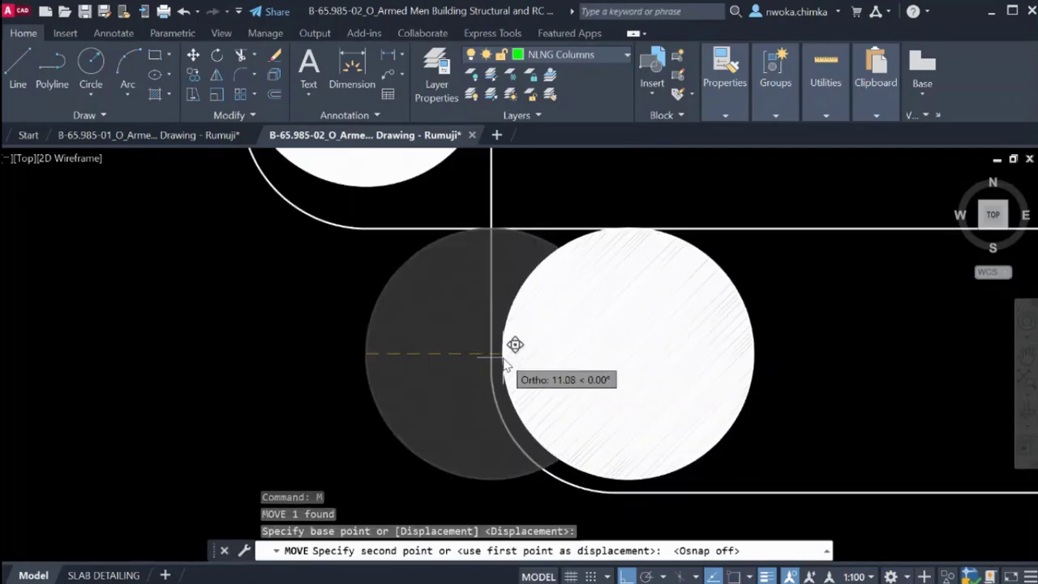
left_click(498, 357)
scroll(498, 361, "down", 10)
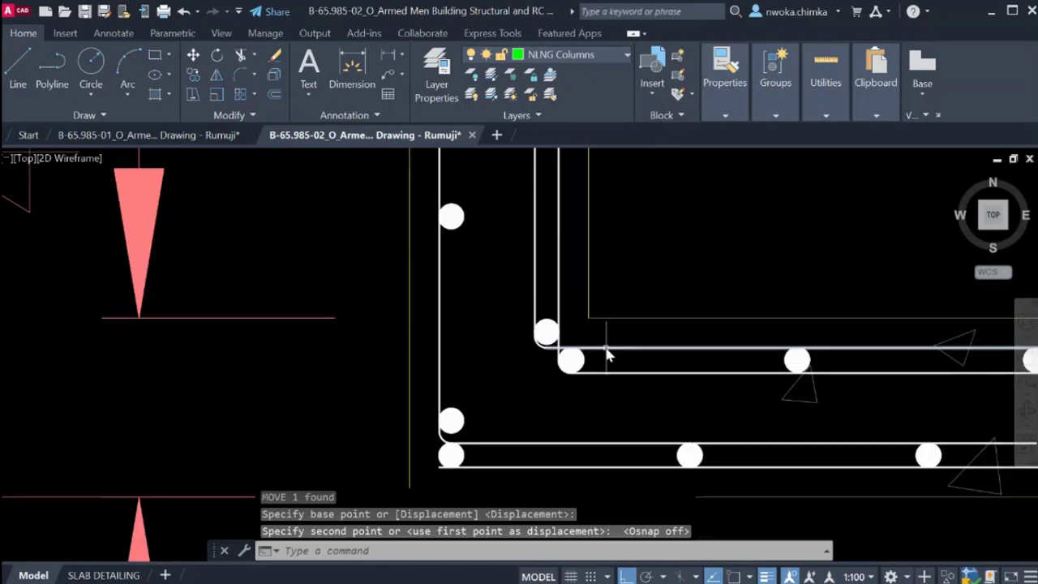
scroll(495, 413, "up", 4)
scroll(507, 405, "down", 2)
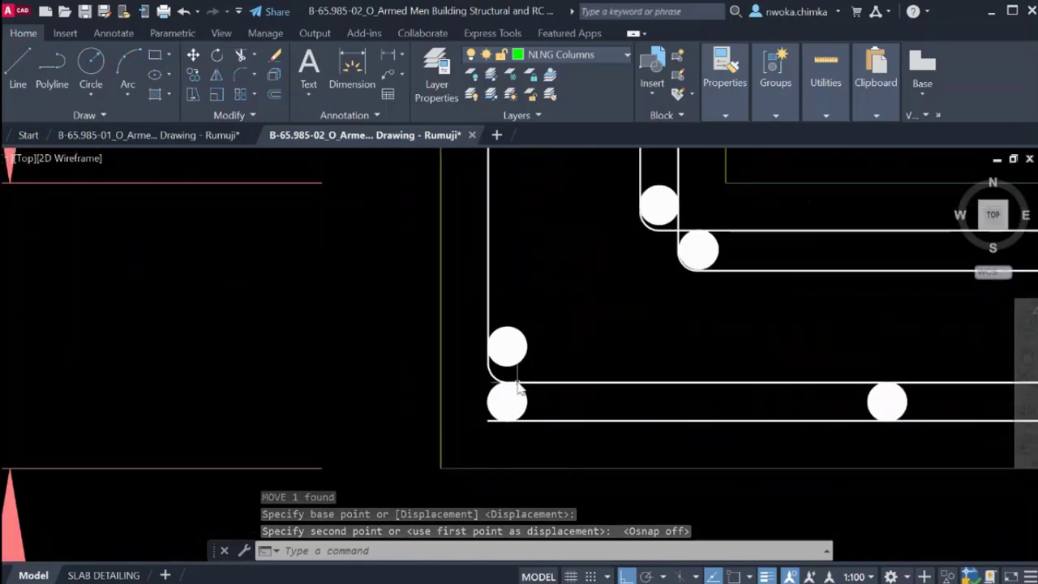
Move the upper outer corner dot straight down by about 7 into the rounded corner of the outer bar.
scroll(511, 404, "up", 2)
scroll(527, 334, "up", 2)
left_click(526, 312)
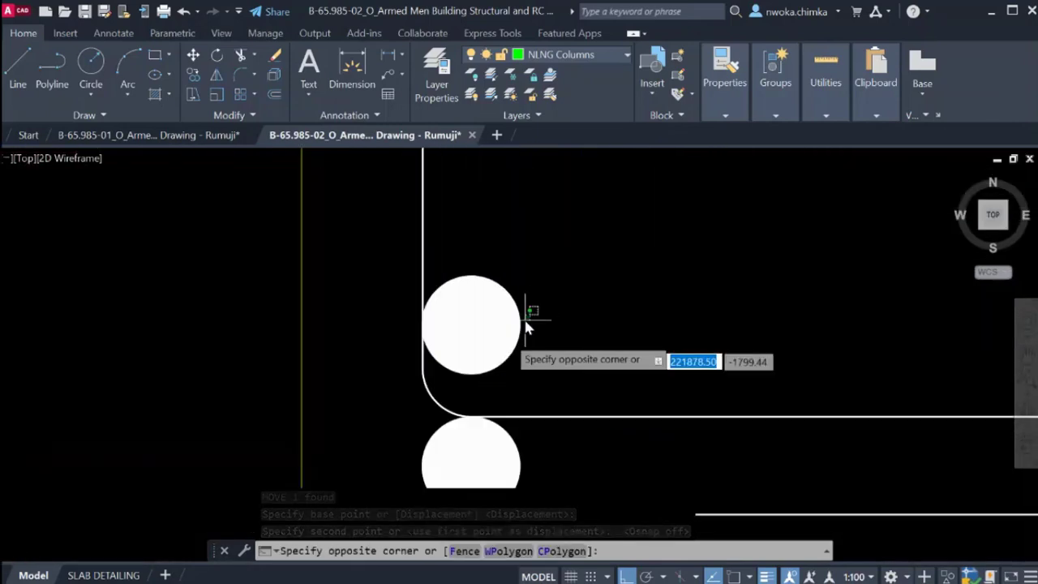
type("m")
key("Return")
left_click(556, 270)
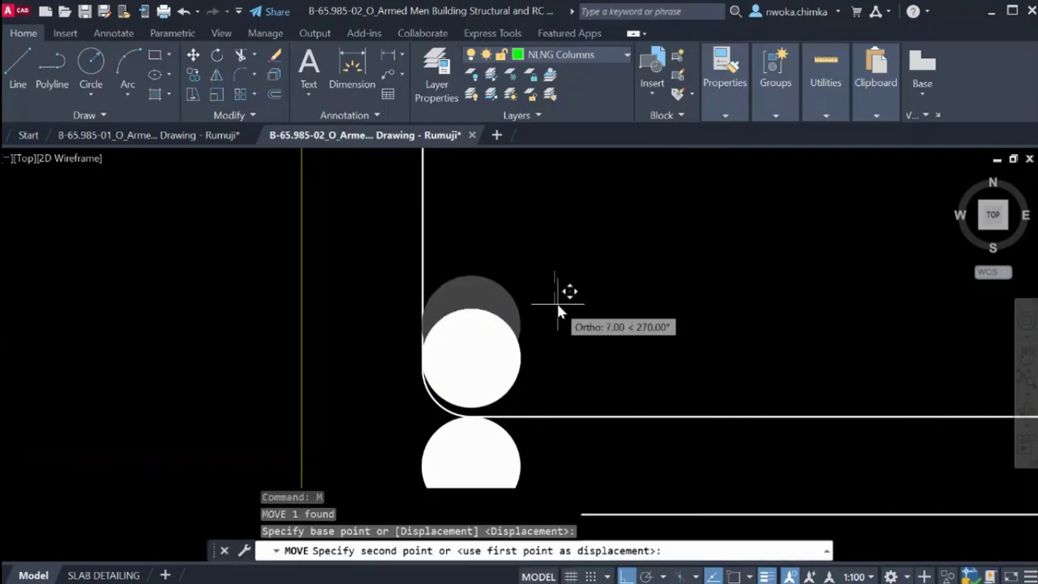
left_click(557, 307)
Nudge the upper outer corner dot very slightly sideways, away from the vertical bar, to fit inside the rounded bar corner.
scroll(507, 315, "down", 2)
scroll(503, 334, "up", 2)
left_click(527, 300)
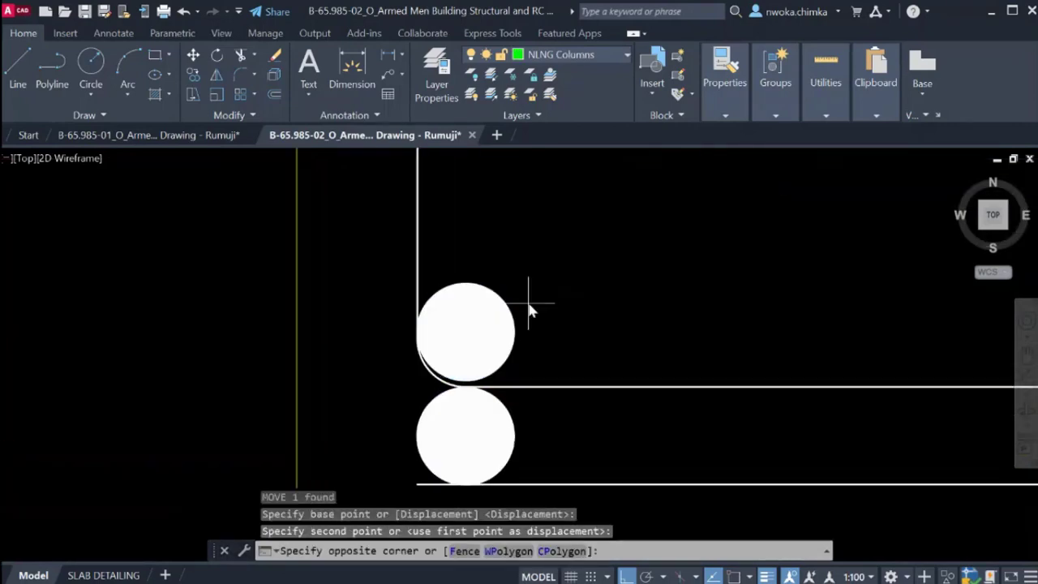
left_click(501, 325)
scroll(485, 337, "up", 1)
type("m")
key("Return")
left_click(453, 340)
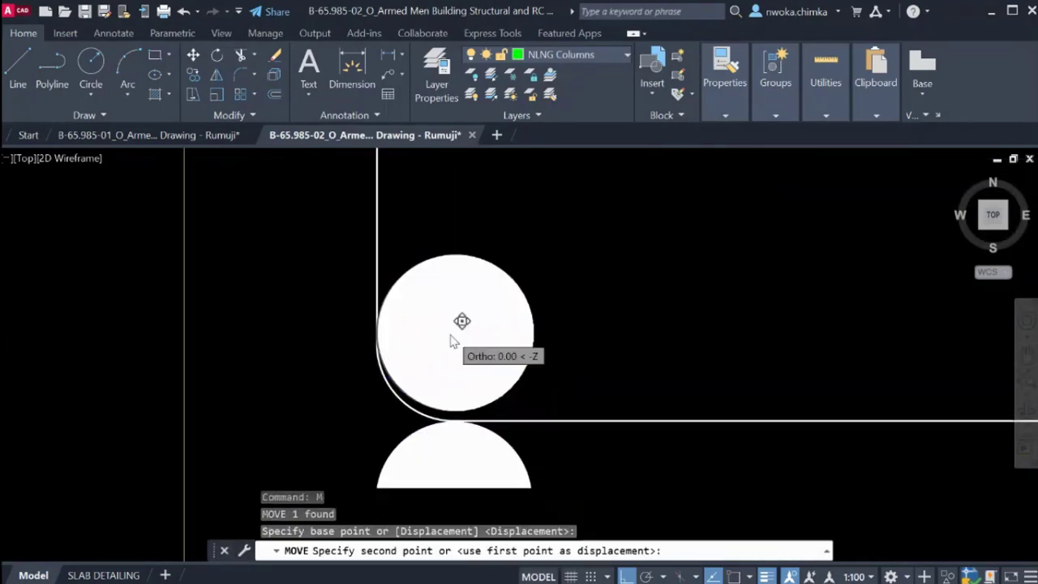
left_click(455, 339)
scroll(540, 332, "down", 3)
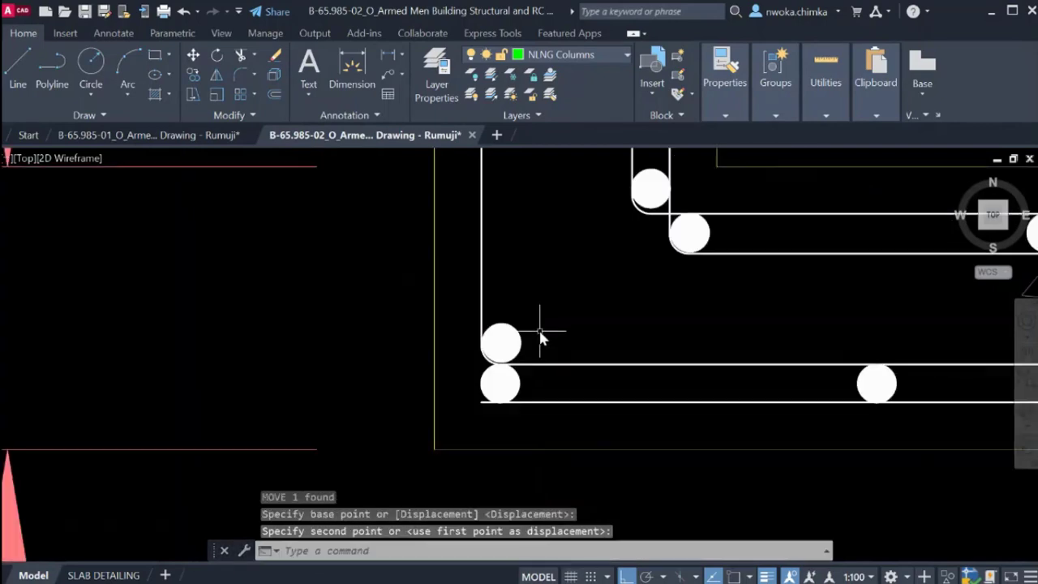
Examine the outer and inner rounded bar corners and how their corner dots sit against the bars.
scroll(505, 378, "up", 2)
scroll(460, 397, "up", 4)
scroll(463, 394, "down", 7)
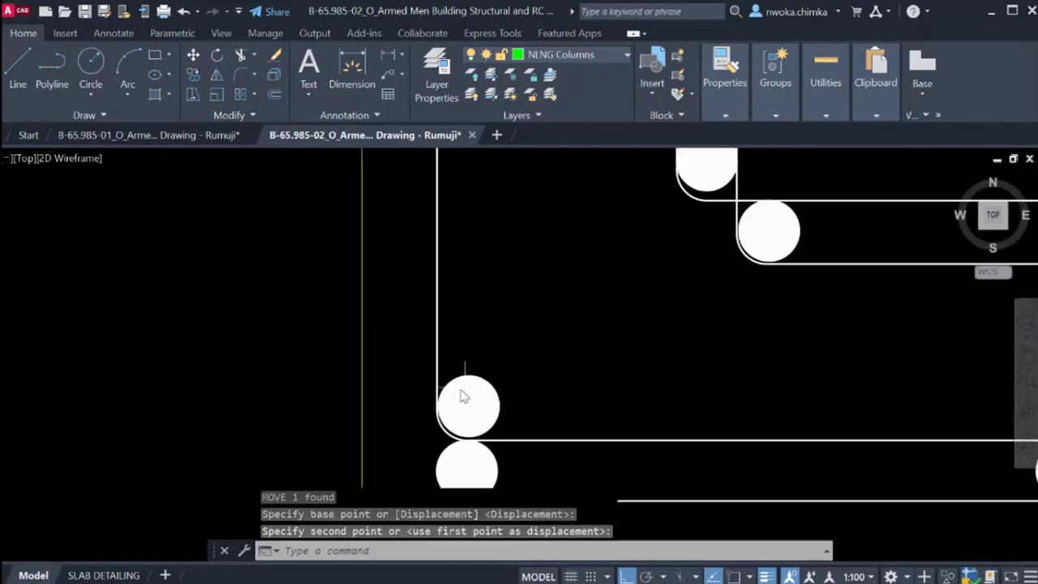
scroll(519, 349, "up", 5)
scroll(540, 358, "down", 8)
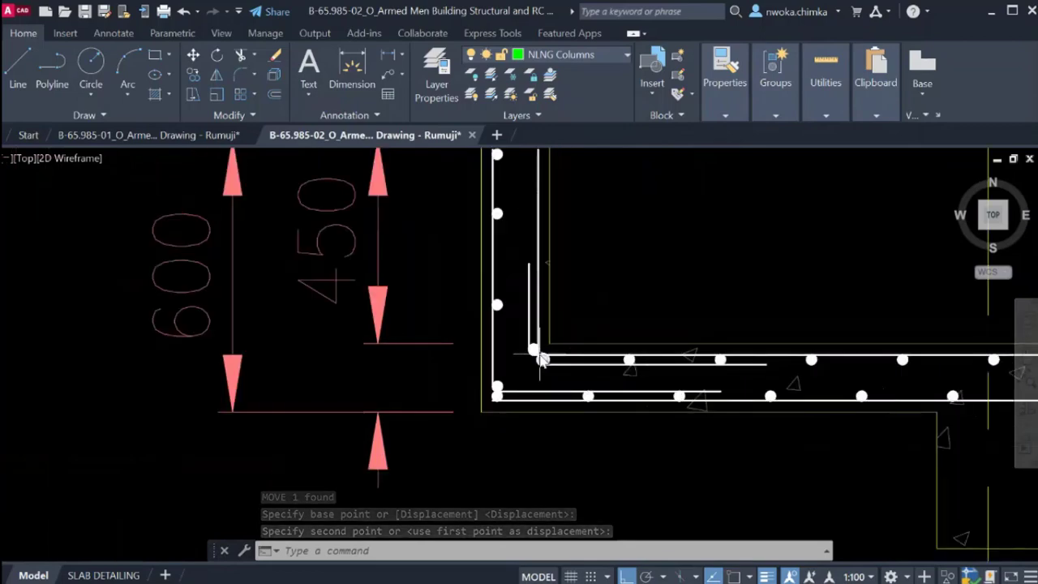
middle_click_drag(542, 359, 533, 390)
scroll(519, 424, "up", 5)
scroll(438, 422, "down", 3)
scroll(487, 397, "up", 5)
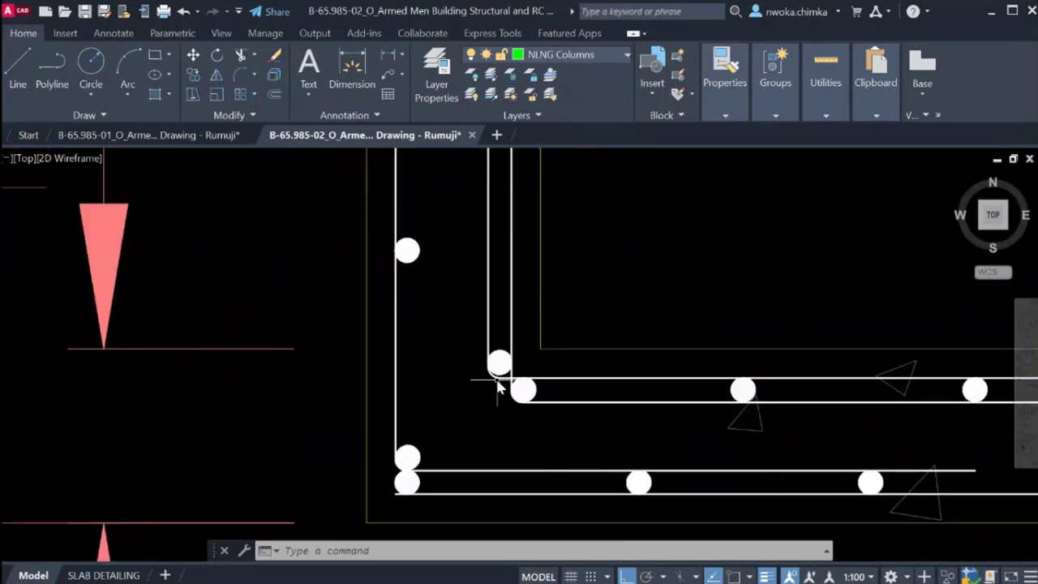
scroll(523, 369, "down", 2)
middle_click_drag(513, 373, 511, 409)
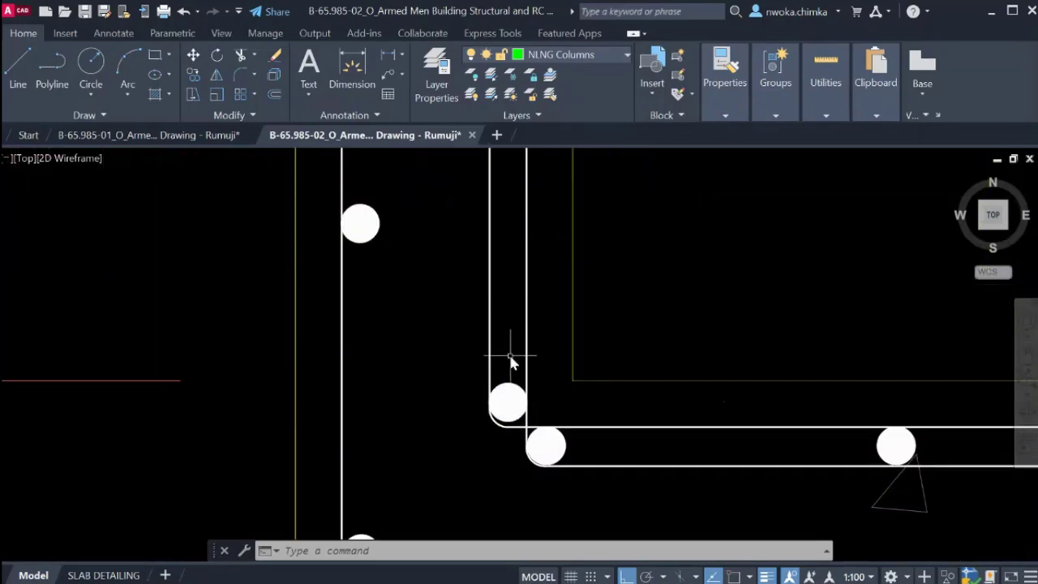
scroll(509, 357, "down", 2)
scroll(519, 357, "up", 4)
scroll(521, 373, "down", 4)
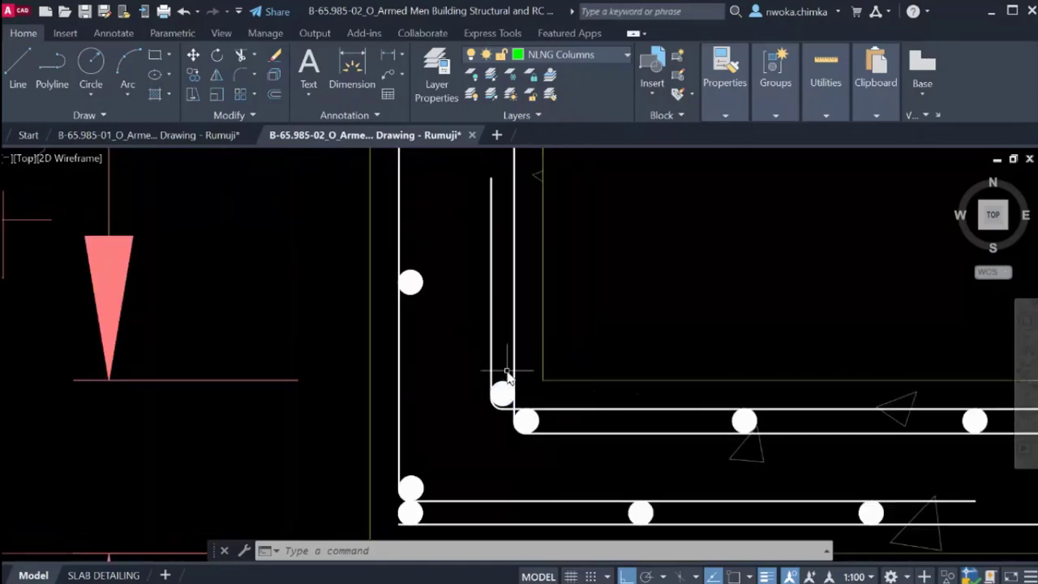
With object snap on, draw a horizontal construction line through the centre of the upper inner corner dot.
key("Return")
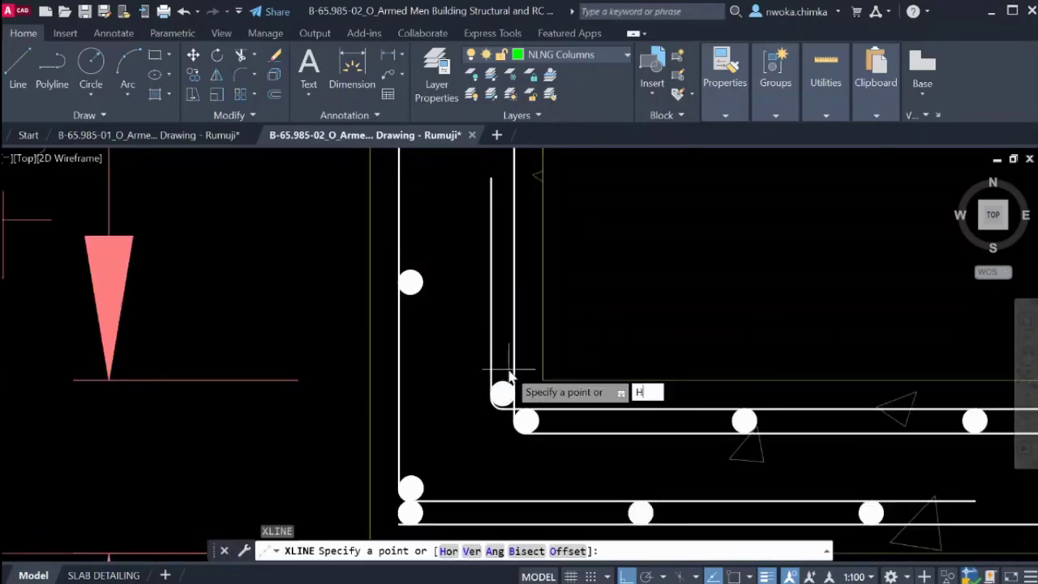
type("h")
key("Return")
scroll(498, 401, "up", 5)
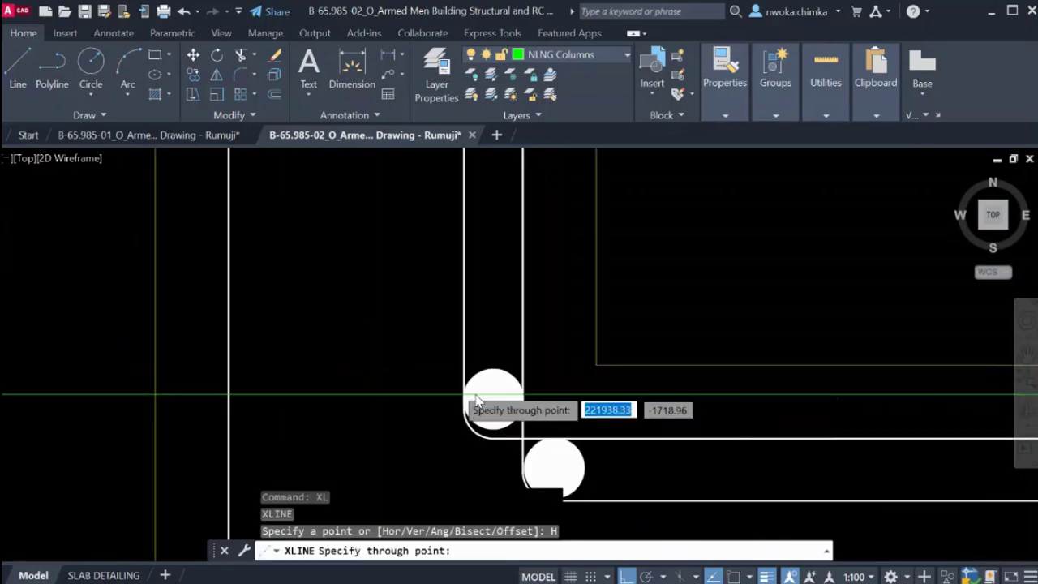
key("F3")
scroll(491, 384, "up", 2)
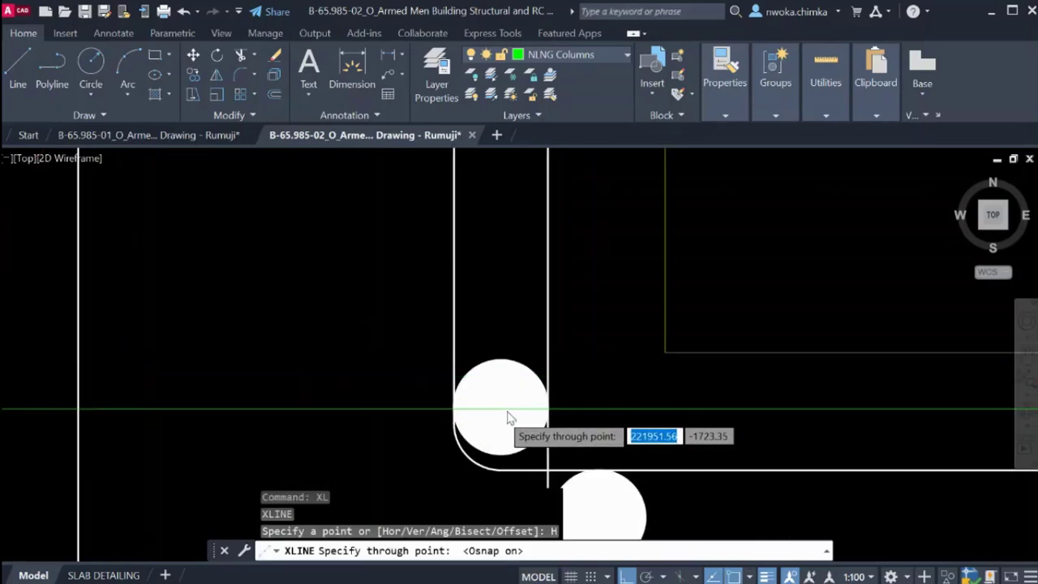
left_click(500, 407)
scroll(536, 388, "down", 3)
key("Escape")
scroll(531, 385, "up", 2)
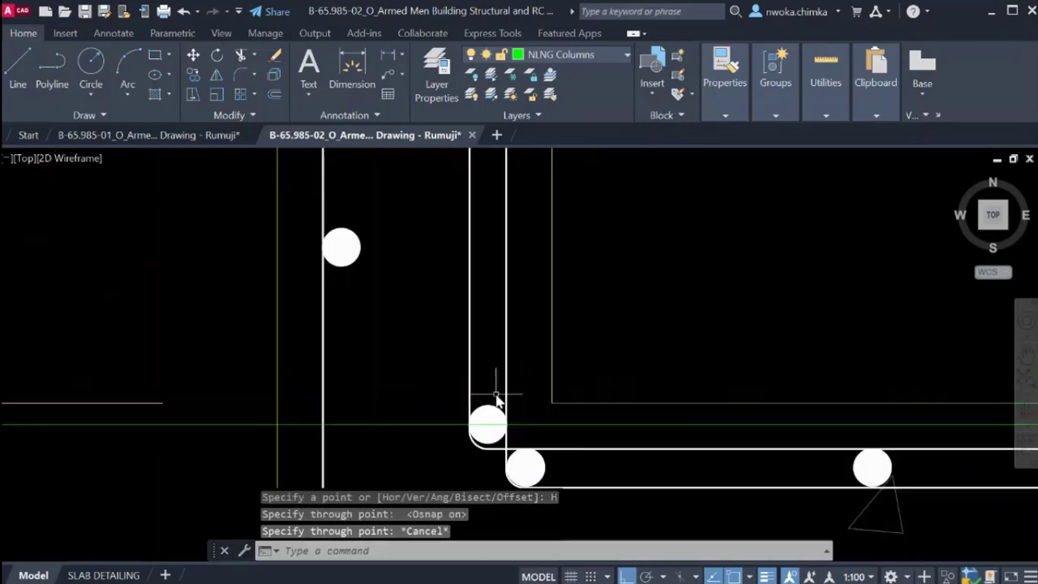
scroll(528, 386, "down", 2)
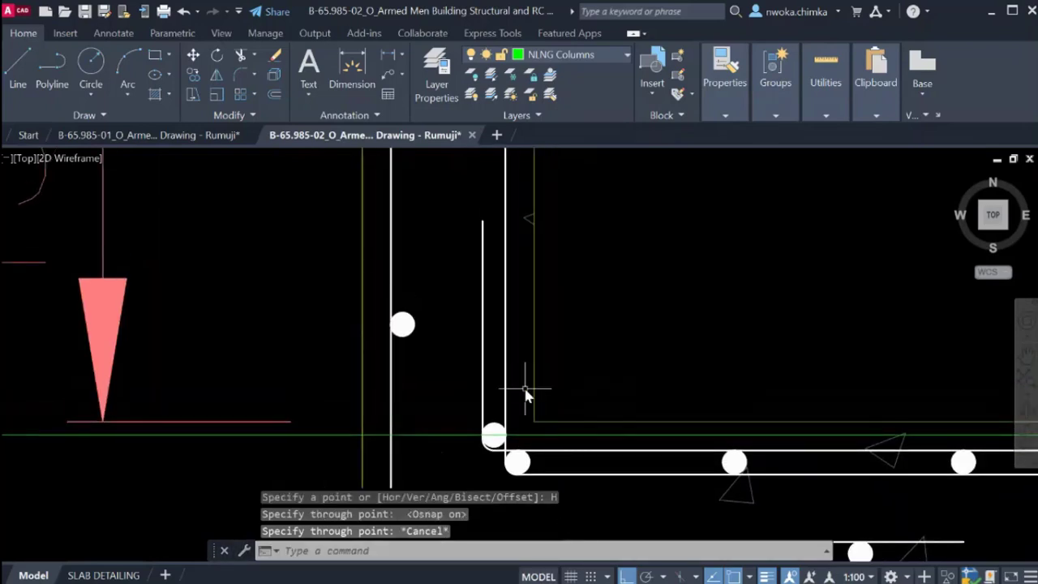
Offset the horizontal construction line upward twice in succession at a spacing of 200.
scroll(524, 395, "down", 2)
scroll(511, 402, "up", 2)
type("o")
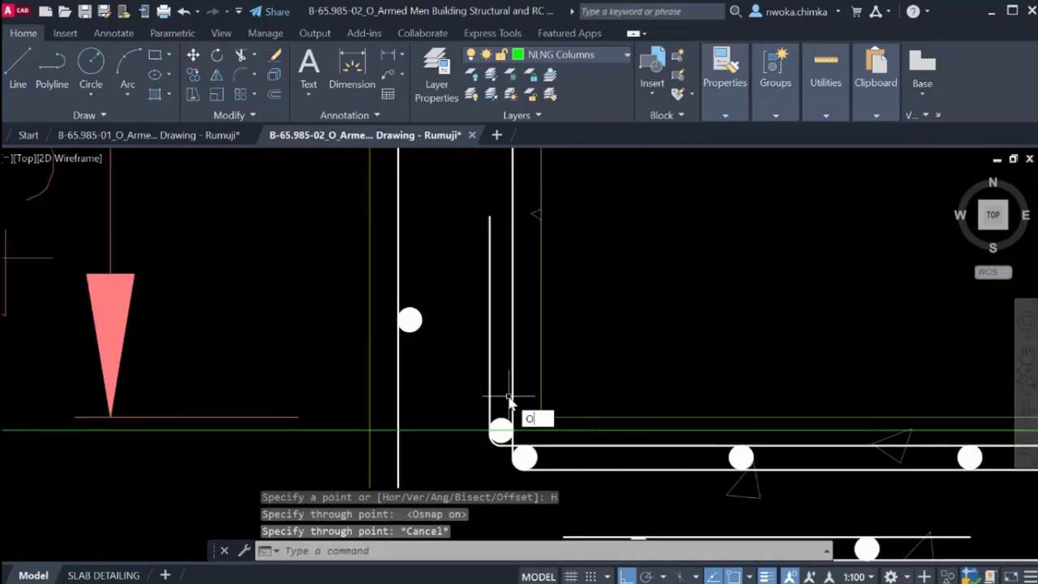
key("Return")
key("Return")
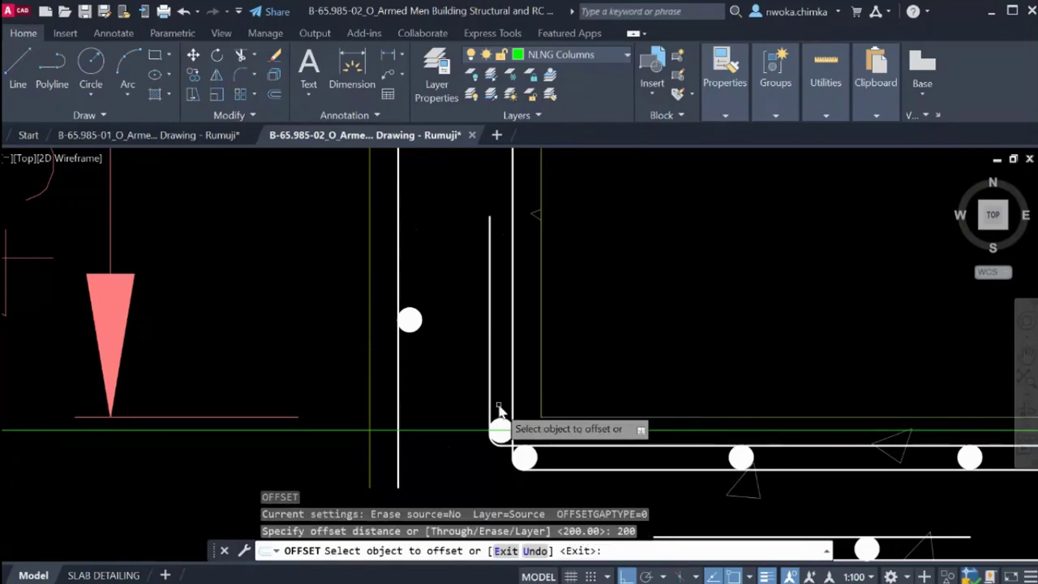
left_click(513, 430)
left_click(554, 357)
scroll(570, 345, "down", 4)
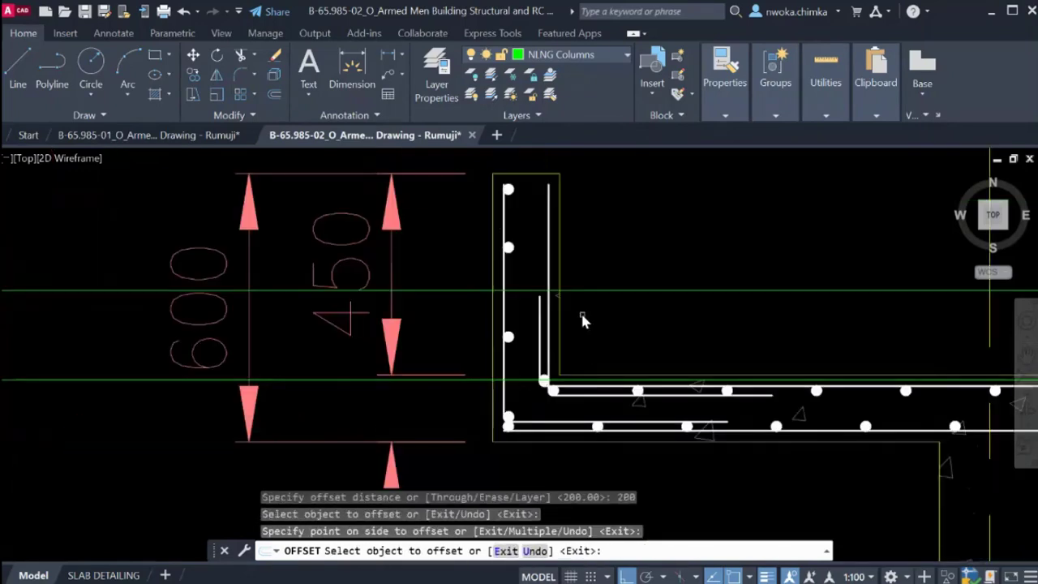
middle_click_drag(580, 289, 581, 355)
left_click(580, 356)
left_click(583, 313)
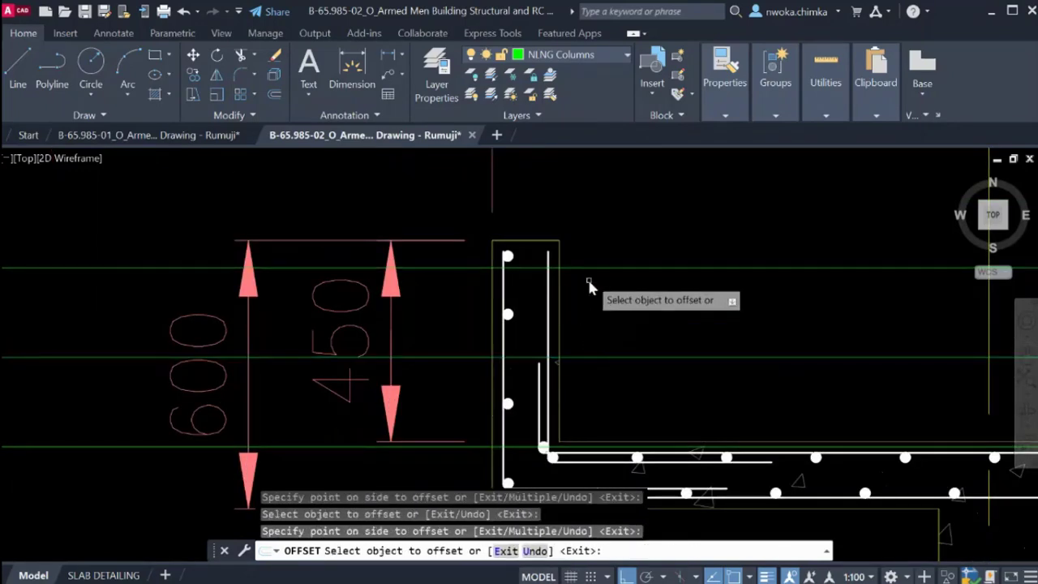
key("Escape")
Copy the upper inner corner dot from its centre straight up to the two offset construction lines, at 200 and 400.
scroll(531, 359, "up", 3)
scroll(532, 355, "up", 2)
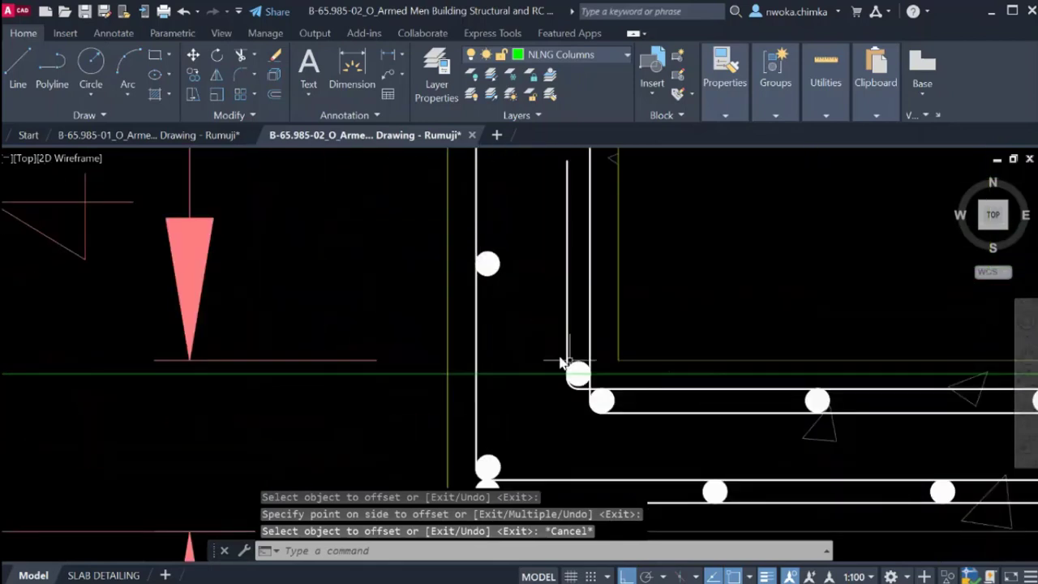
scroll(587, 360, "up", 4)
left_click(572, 355)
left_click(558, 372)
type("co")
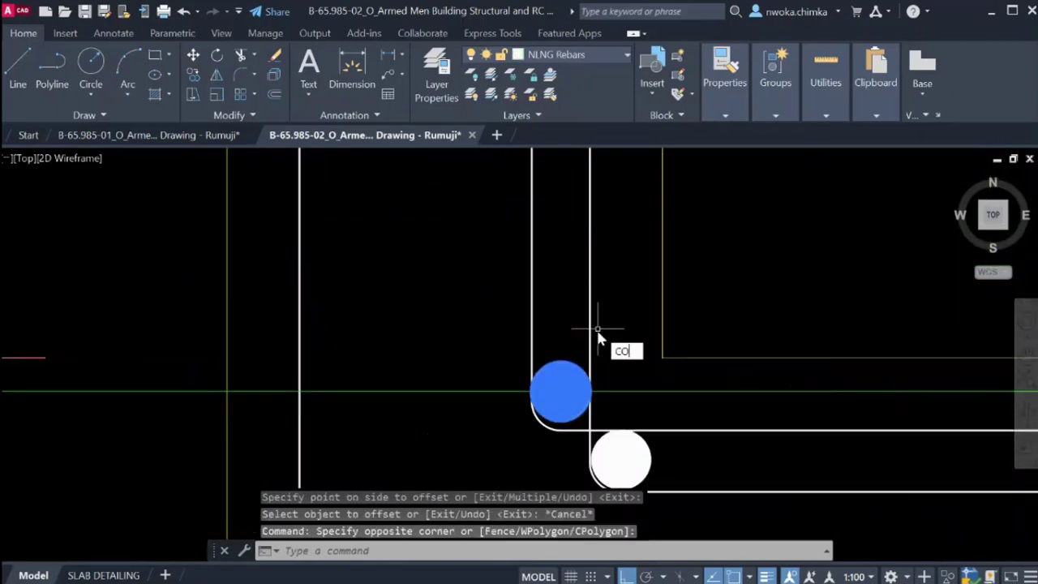
key("Return")
left_click(559, 392)
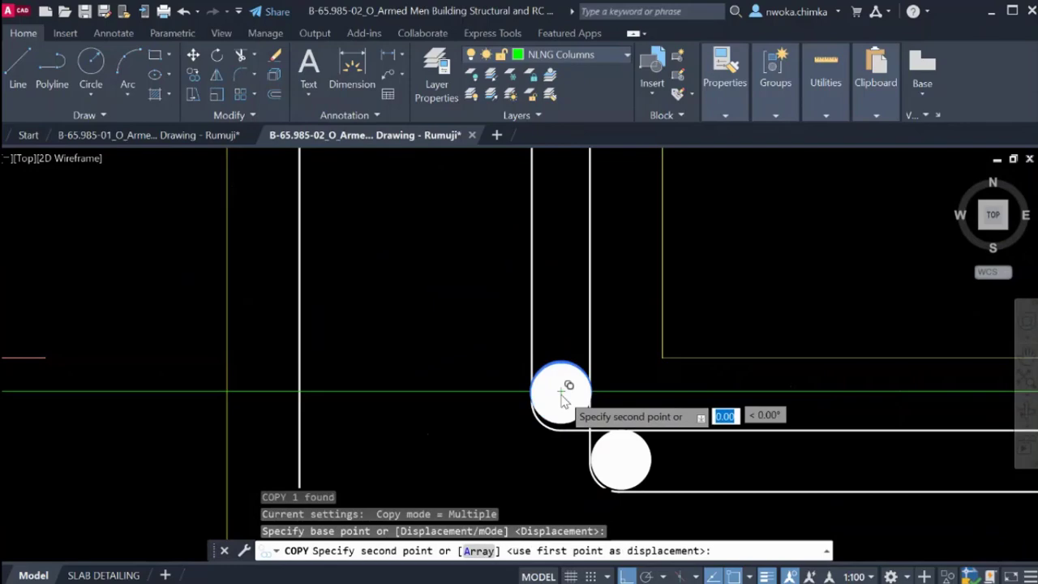
scroll(563, 390, "down", 5)
scroll(570, 223, "up", 5)
middle_click_drag(566, 244, 579, 395)
left_click(528, 300)
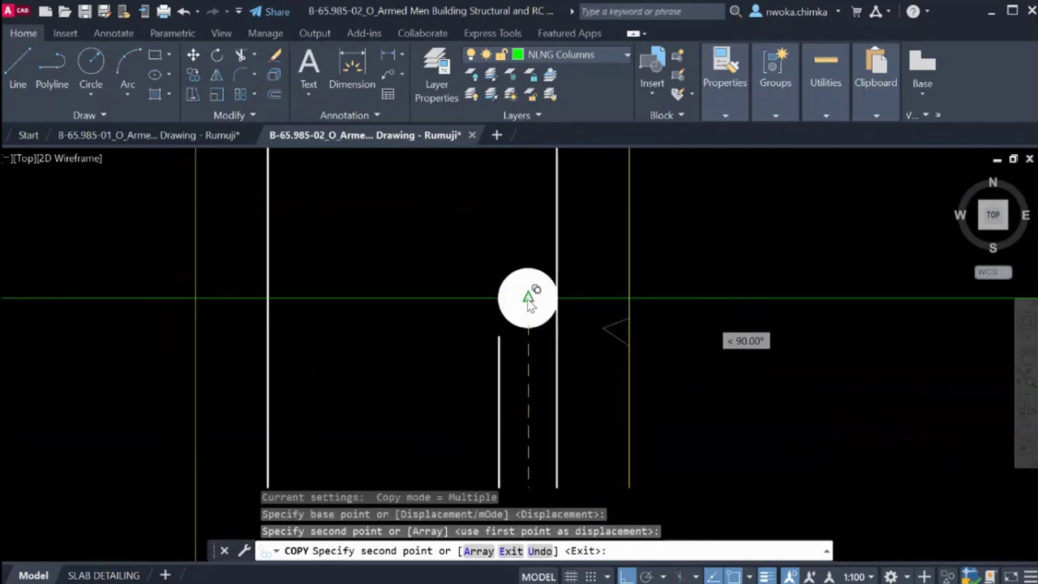
scroll(561, 354, "down", 3)
scroll(548, 247, "up", 3)
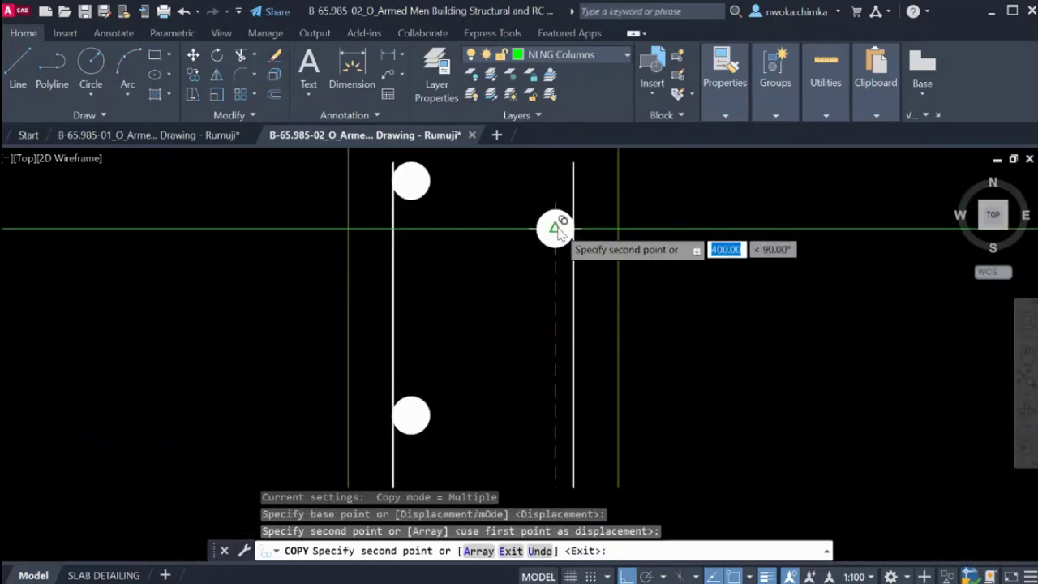
left_click(551, 236)
scroll(568, 240, "down", 8)
key("Escape")
Erase the two offset construction lines crossing the upstand.
left_click(638, 238)
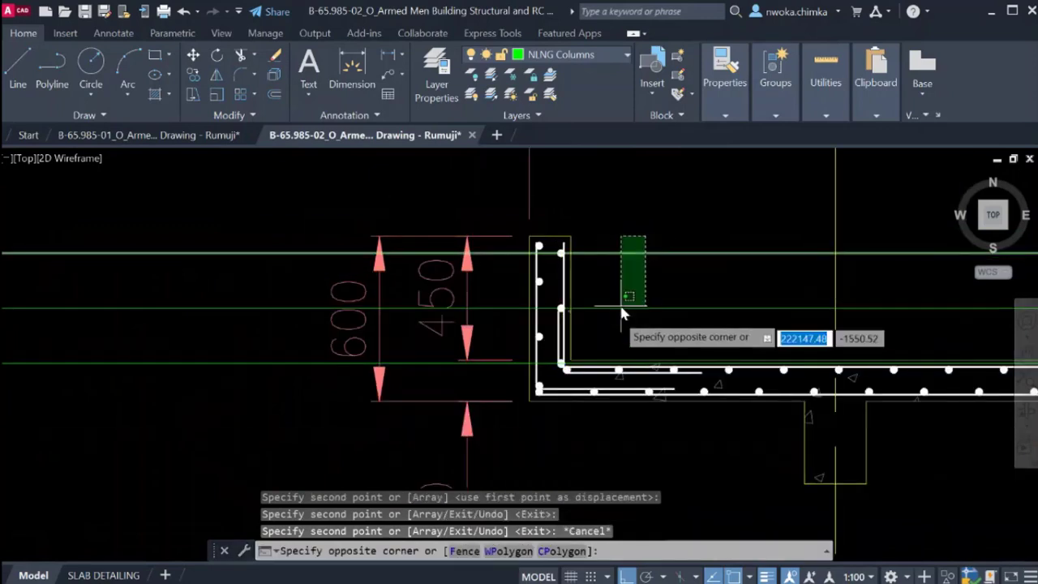
left_click(619, 315)
type("e")
key("Return")
Start a linear dimension from the centre of the top dot on the upstand's inner bar.
scroll(571, 251, "up", 6)
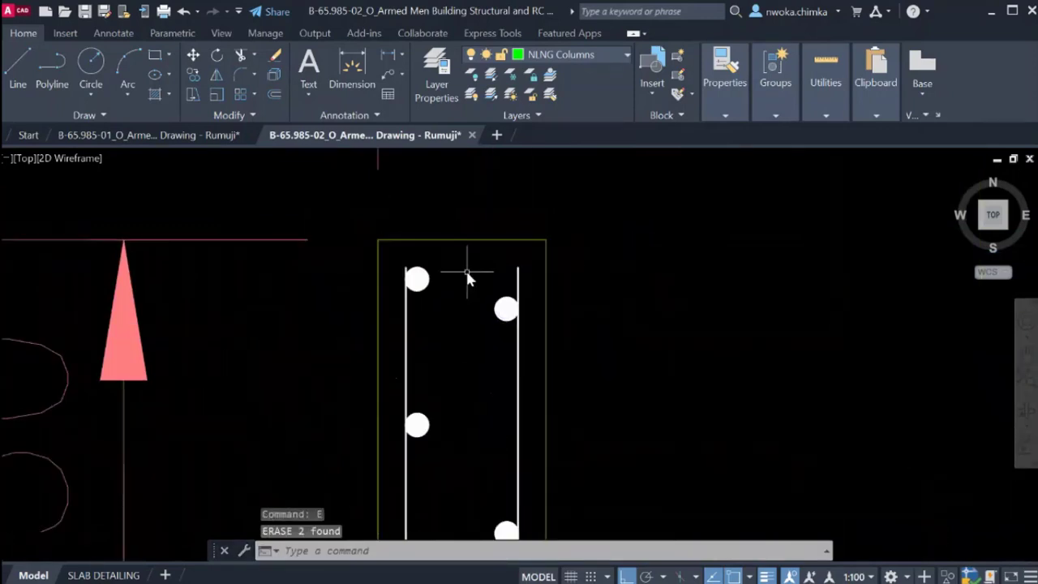
left_click(476, 293)
key("Escape")
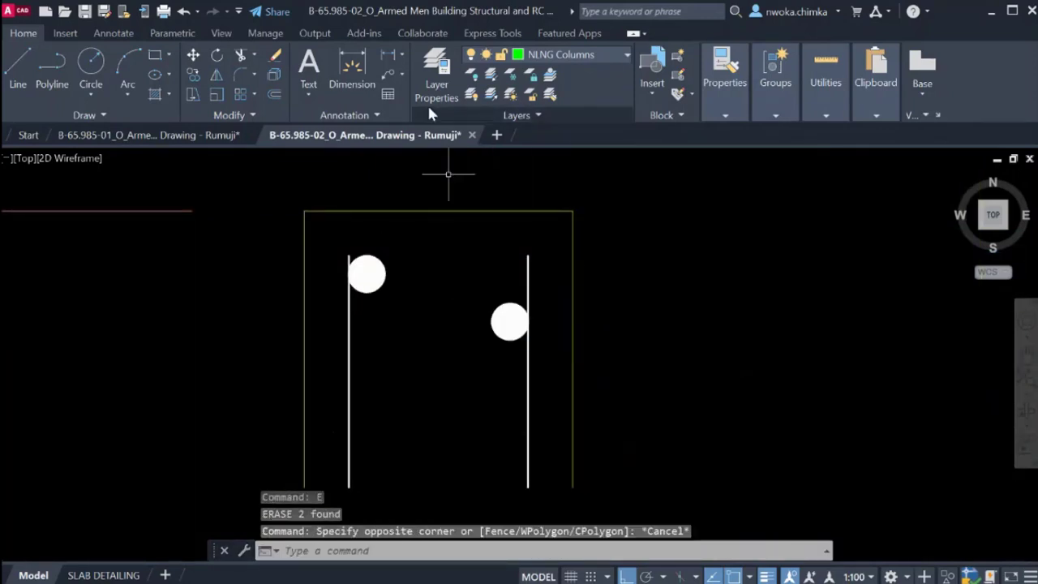
left_click(392, 57)
left_click(510, 319)
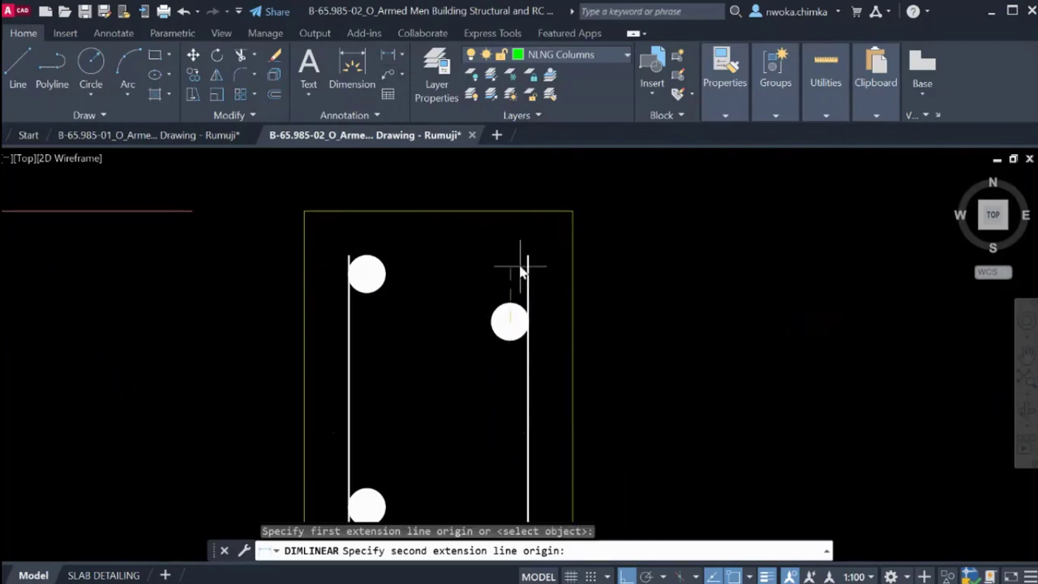
Move the uppermost bar dot on the upstand's inner face up, level with the opposite top bar.
left_click(521, 268)
key("Escape")
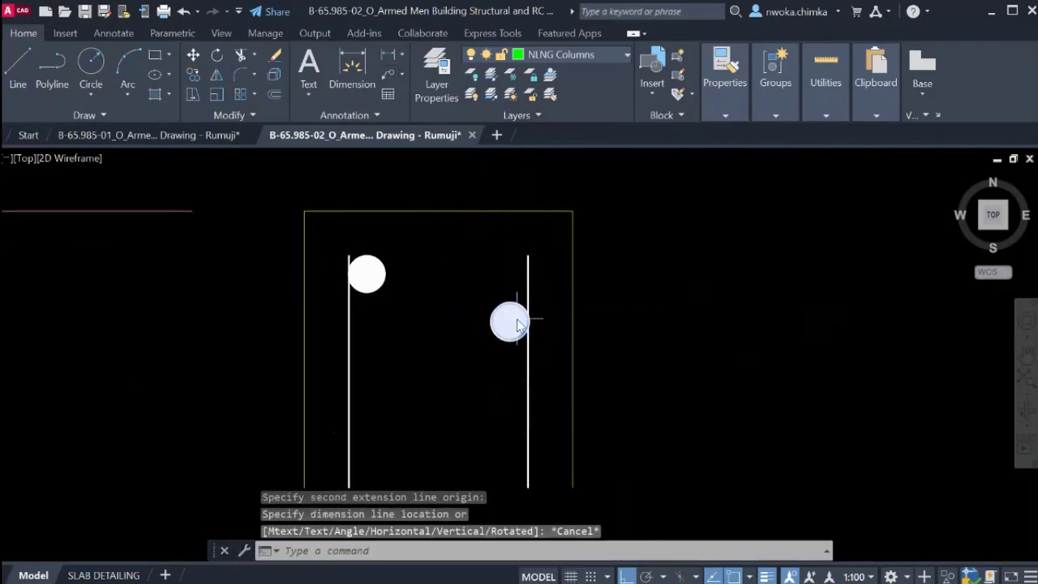
left_click(516, 323)
type("m")
key("Return")
left_click(643, 314)
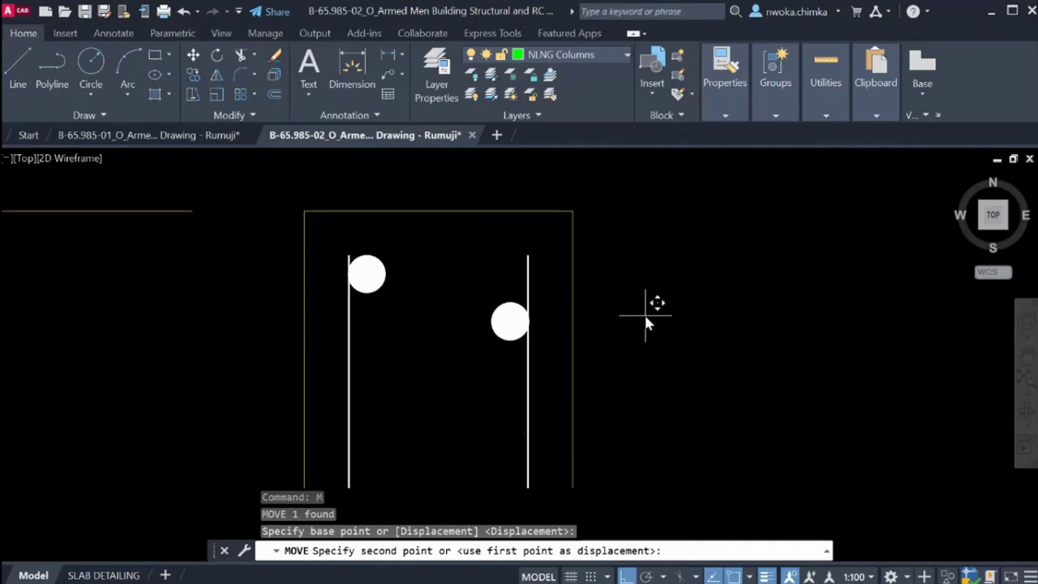
left_click(637, 270)
scroll(626, 274, "down", 3)
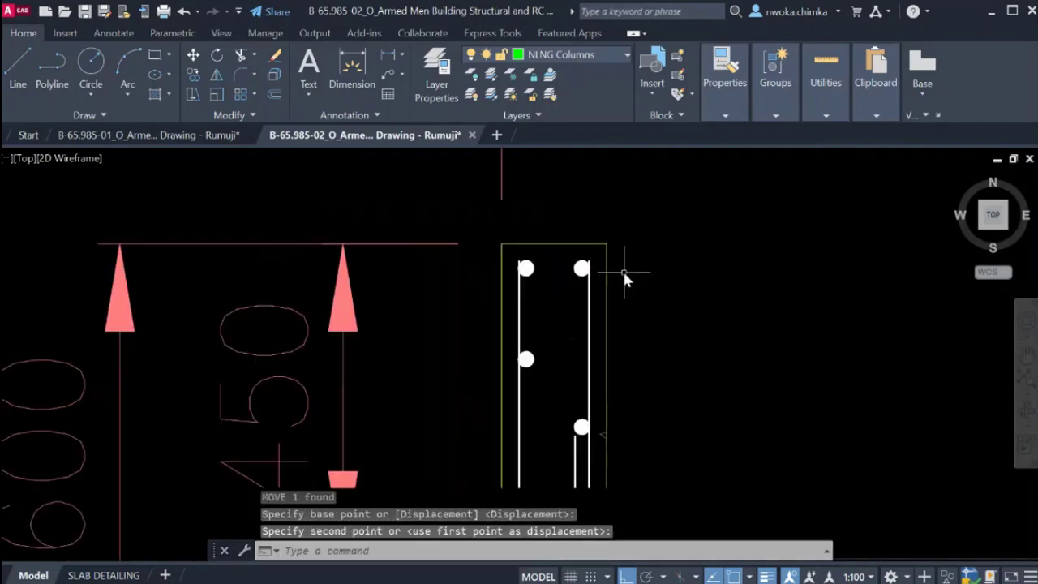
Draw a horizontal construction line through the top end of the upstand's inner vertical bar.
scroll(591, 260, "up", 4)
type("xl")
key("Return")
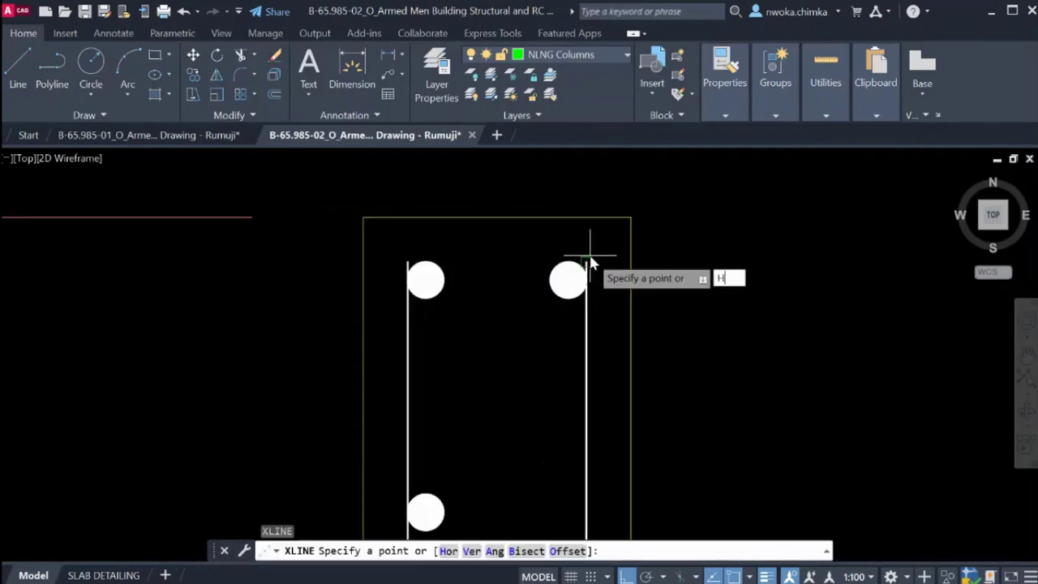
type("h")
key("Return")
scroll(589, 260, "up", 5)
scroll(576, 284, "up", 6)
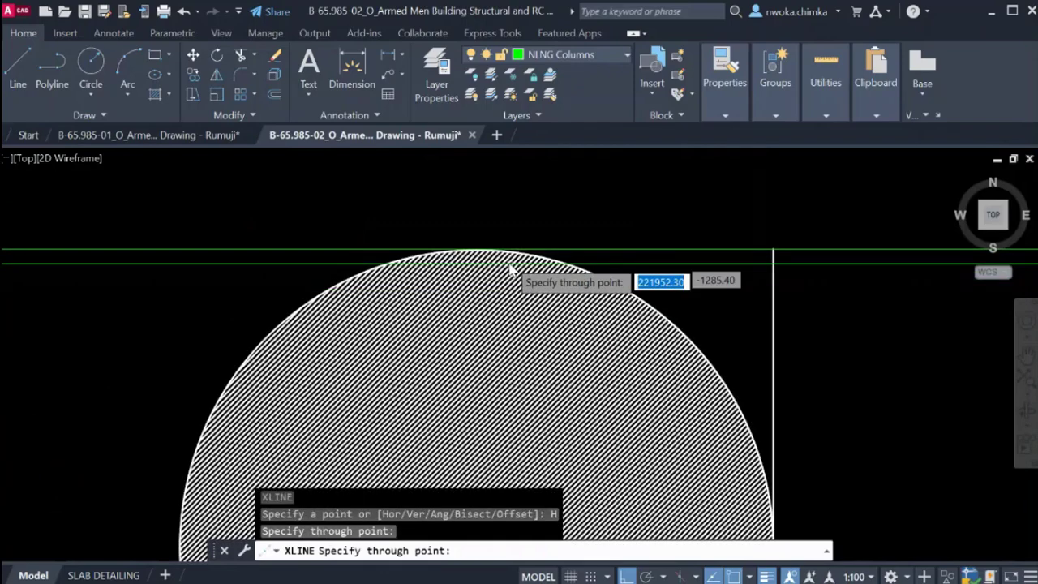
key("Escape")
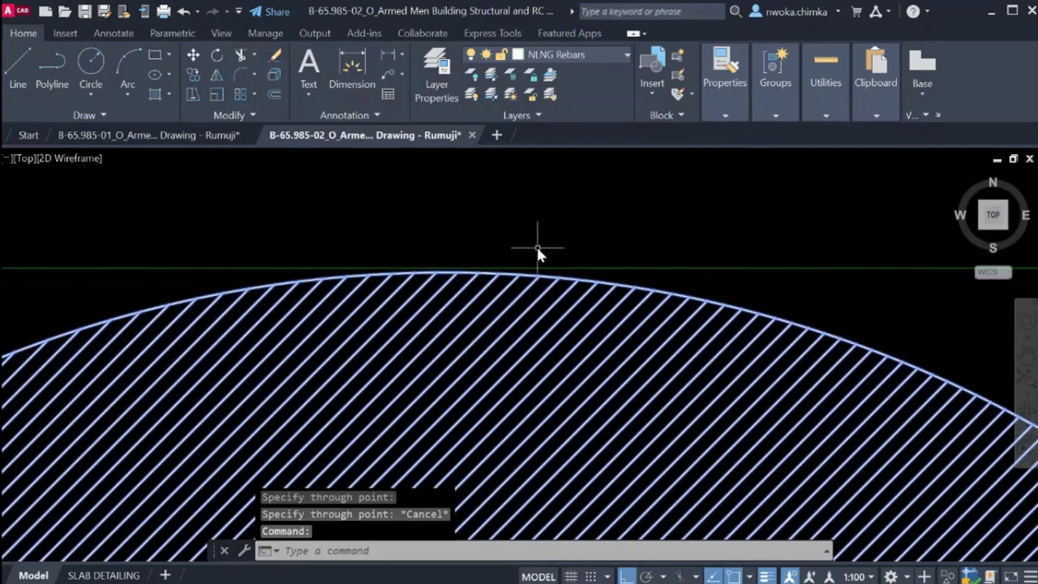
Move the inner top bar dot vertically so its uppermost point touches the horizontal construction line.
type("m")
key("Return")
scroll(432, 288, "up", 2)
left_click(445, 284)
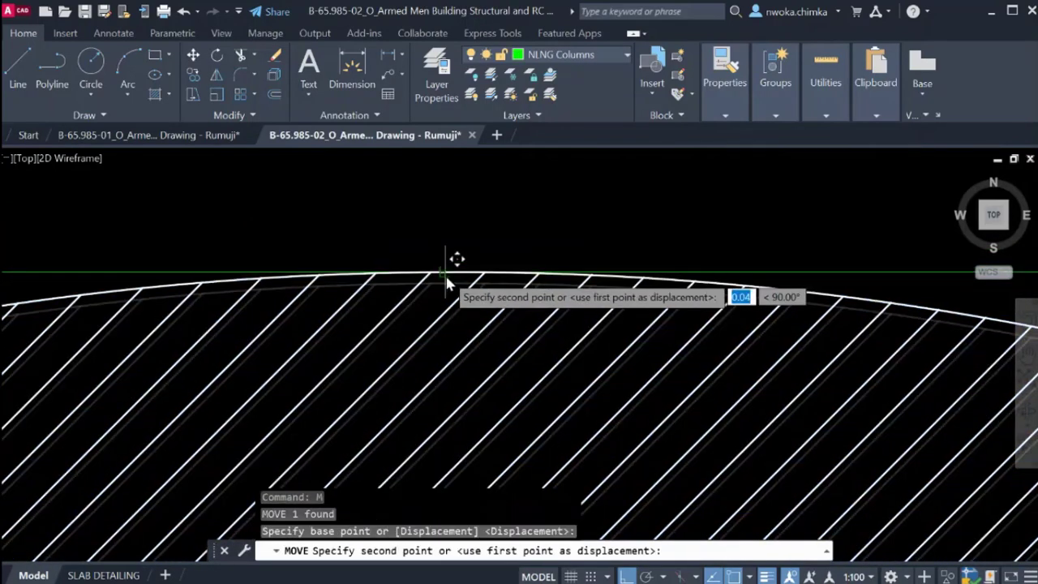
left_click(447, 281)
scroll(600, 284, "down", 5)
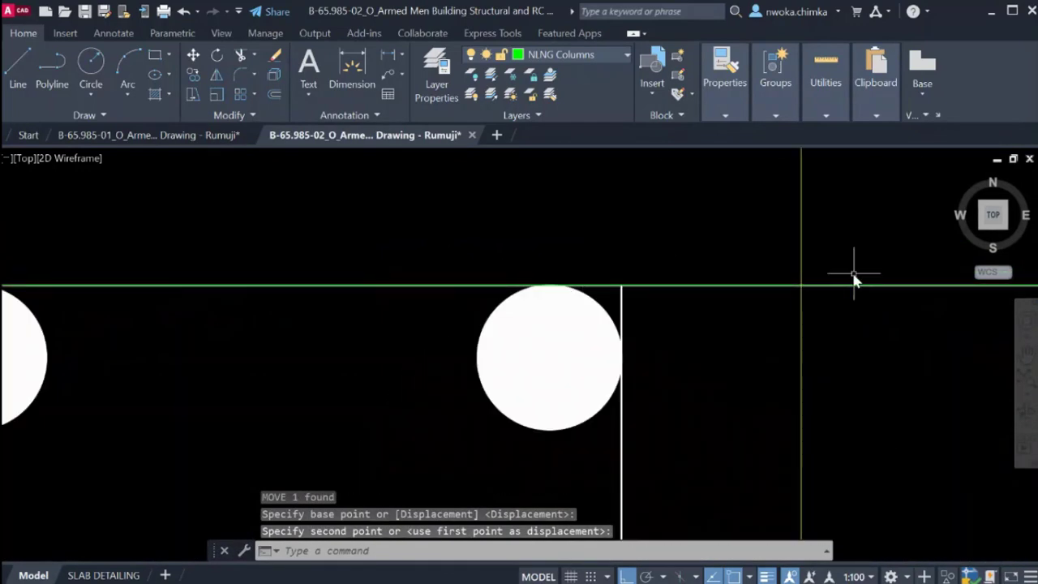
Erase the horizontal construction line above the upstand's top bars.
left_click(854, 274)
left_click(839, 296)
type("e")
key("Return")
scroll(442, 226, "down", 10)
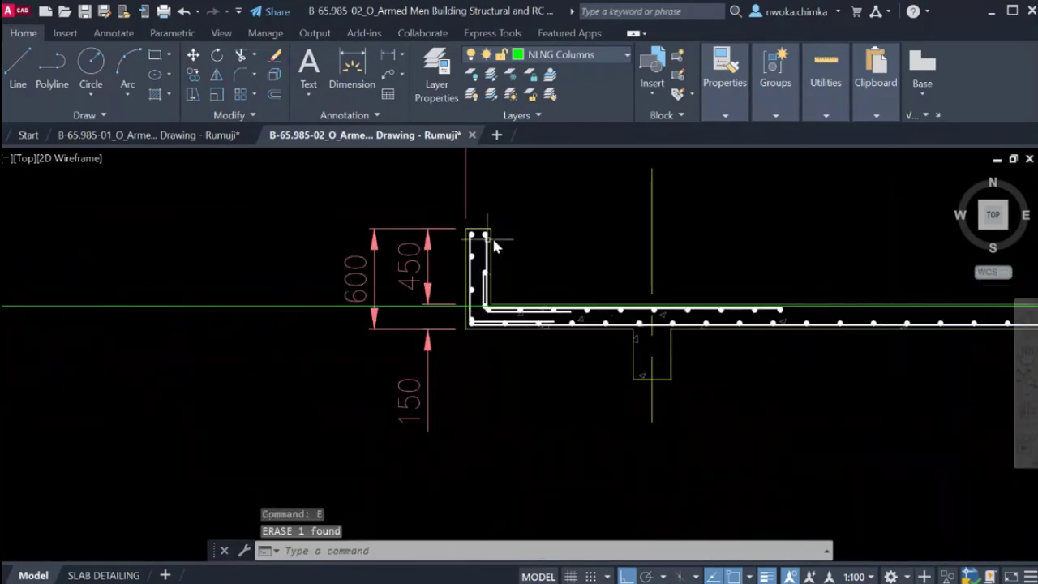
Erase the leftover horizontal construction line running along the top of the slab.
scroll(484, 279, "up", 2)
left_click(203, 282)
left_click(176, 339)
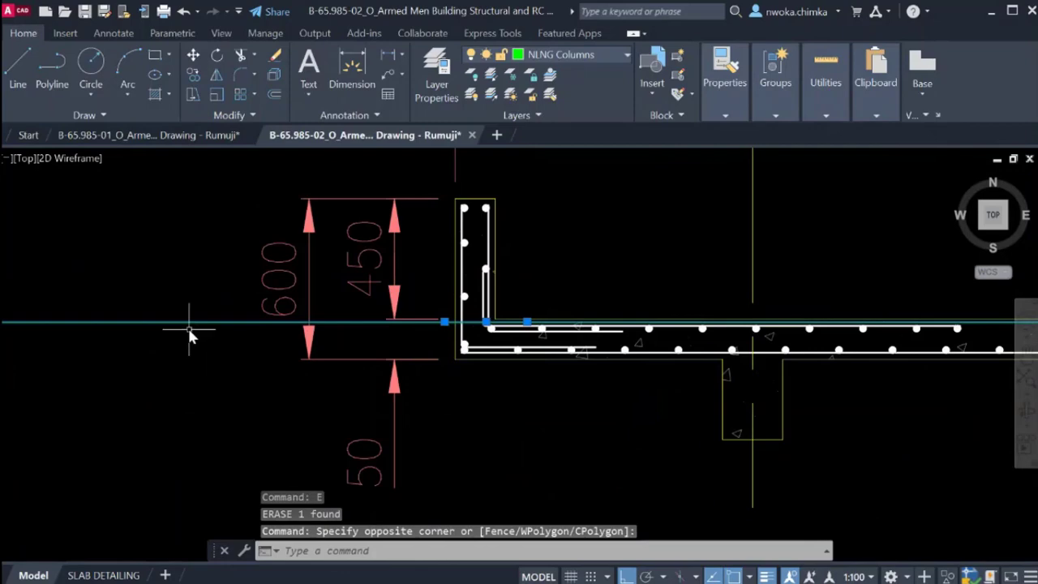
type("e")
key("Return")
Examine Section A end to end, comparing the reinforced upstand near grid A with the one beyond grid H.
scroll(540, 329, "down", 2)
scroll(470, 292, "up", 2)
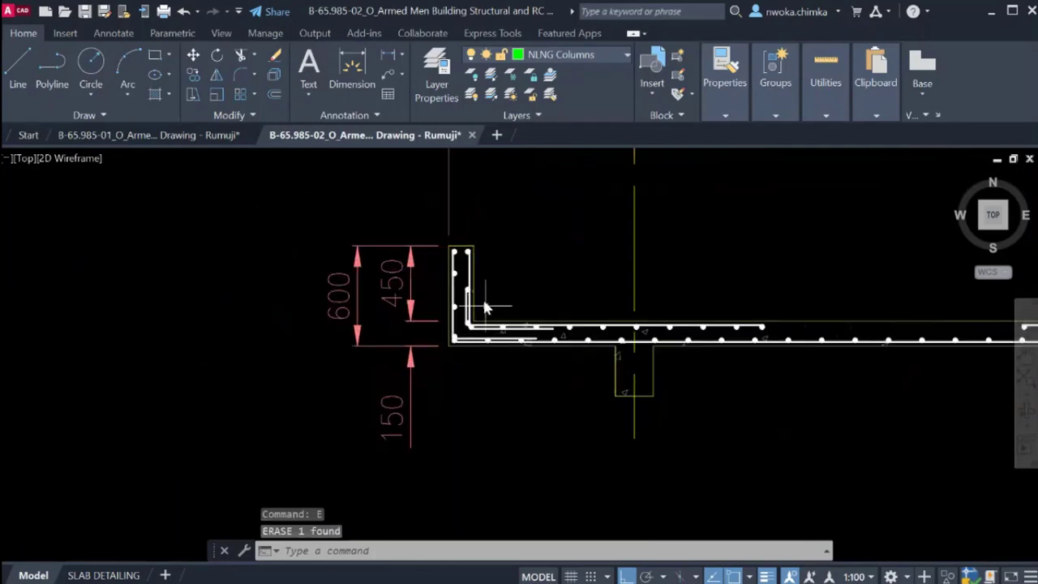
scroll(523, 286, "down", 6)
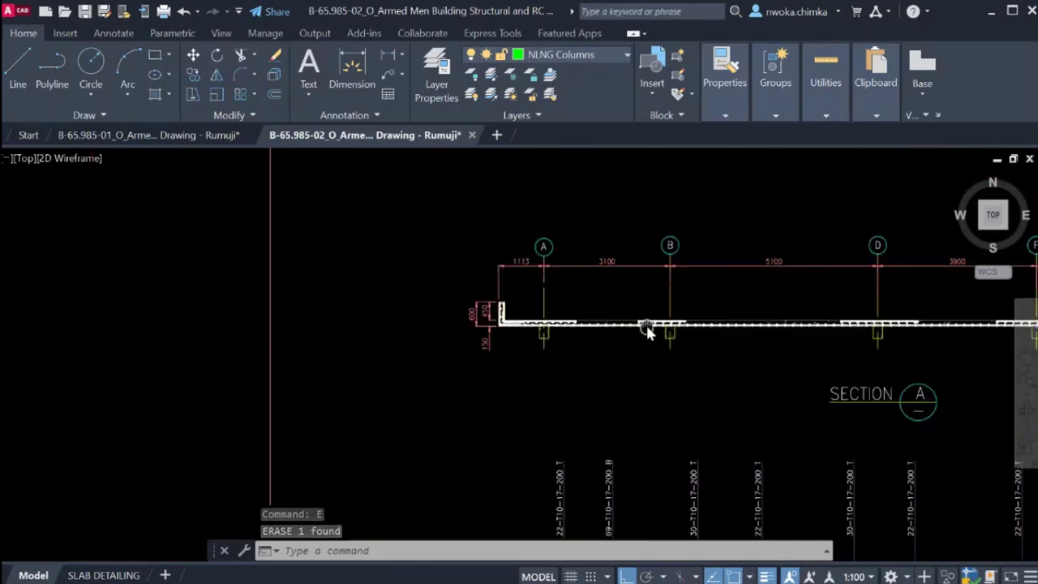
scroll(743, 329, "up", 6)
scroll(712, 306, "down", 4)
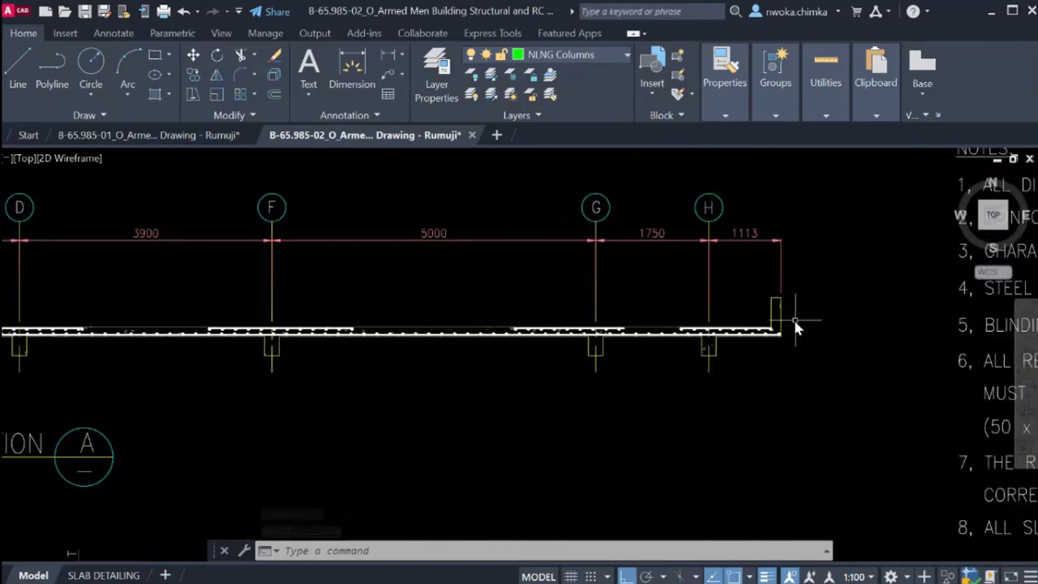
scroll(784, 314, "down", 2)
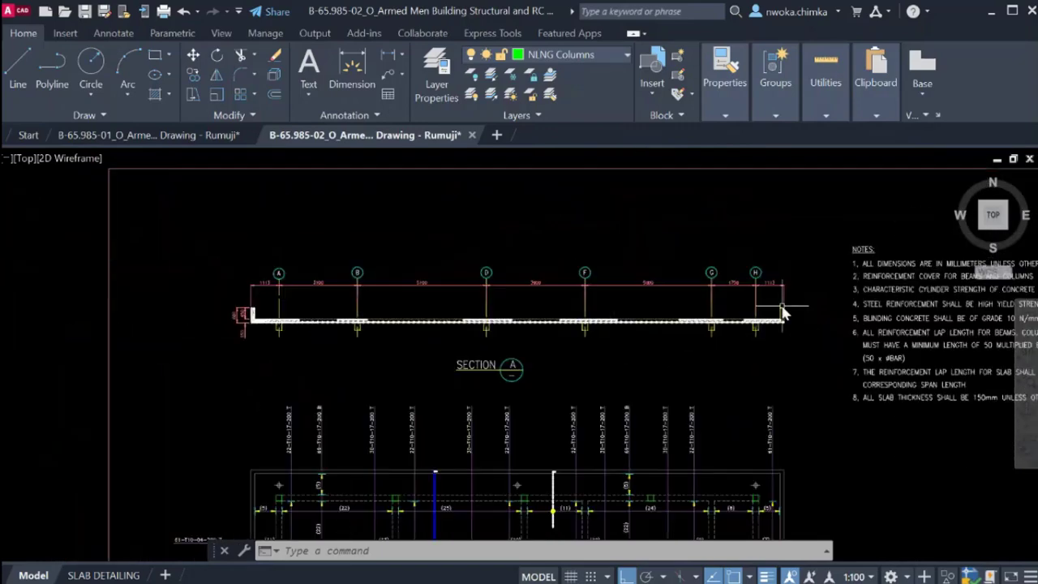
scroll(259, 324, "up", 8)
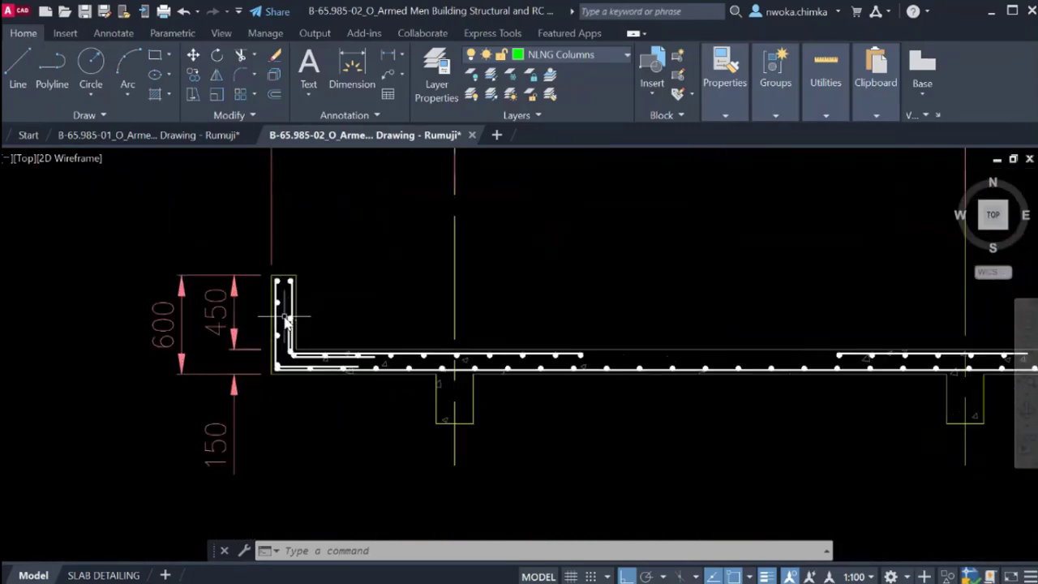
scroll(268, 309, "up", 2)
scroll(276, 284, "down", 5)
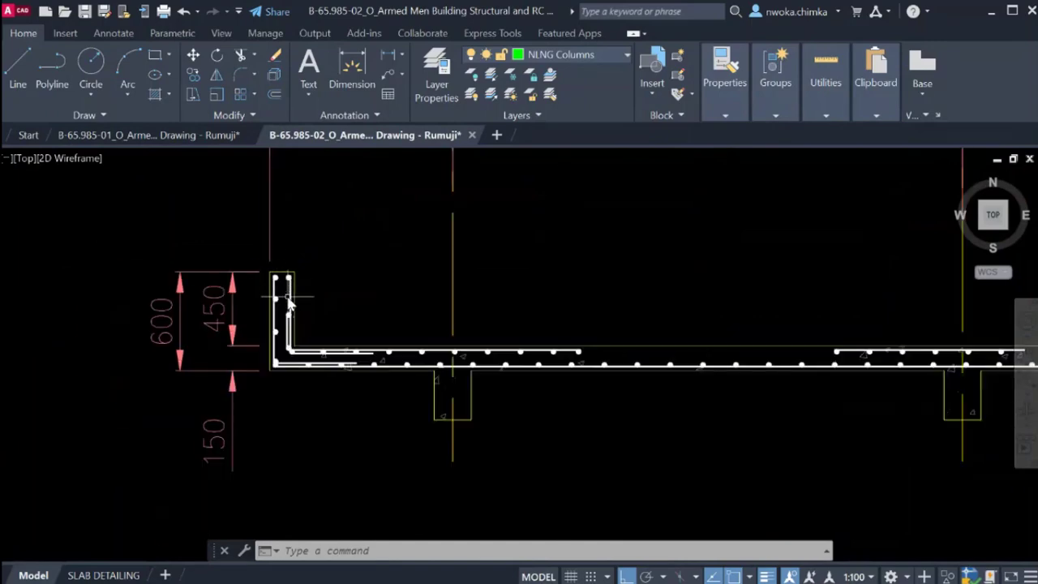
scroll(279, 308, "down", 4)
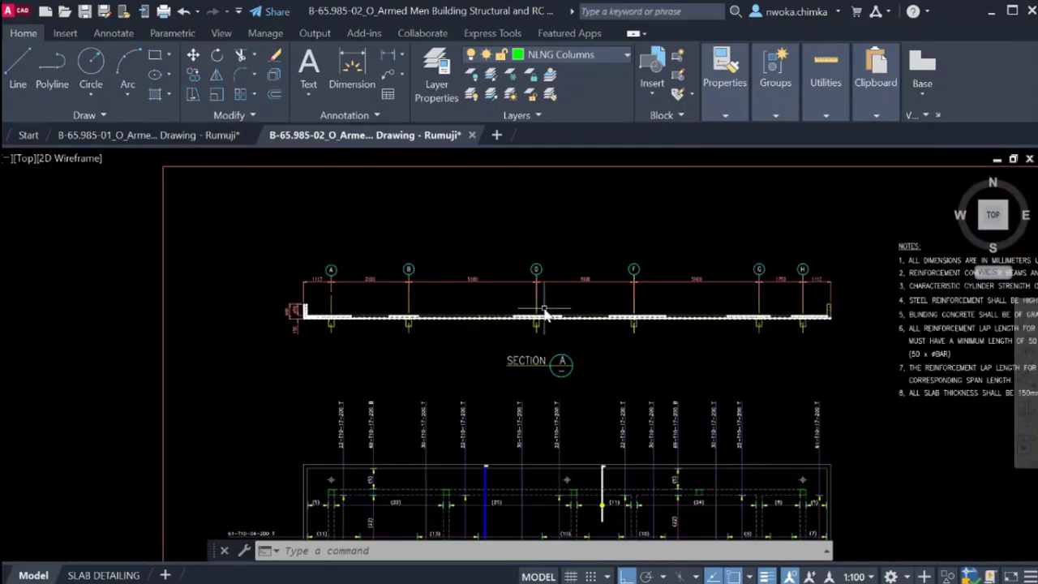
scroll(654, 300, "up", 6)
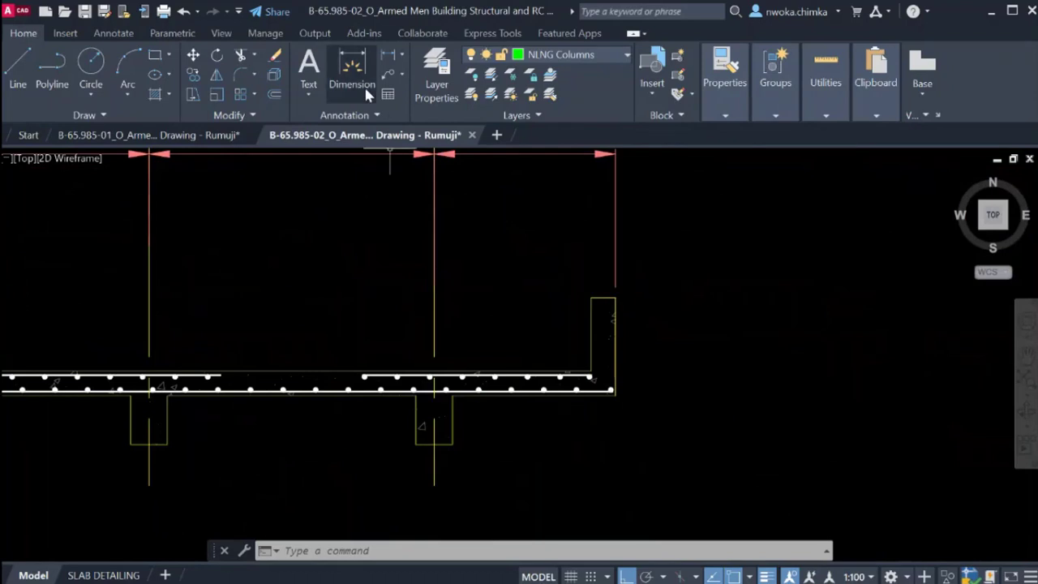
Measure the width across the top of the upstand beyond grid H with a linear dimension.
left_click(386, 56)
scroll(579, 313, "up", 4)
left_click(568, 313)
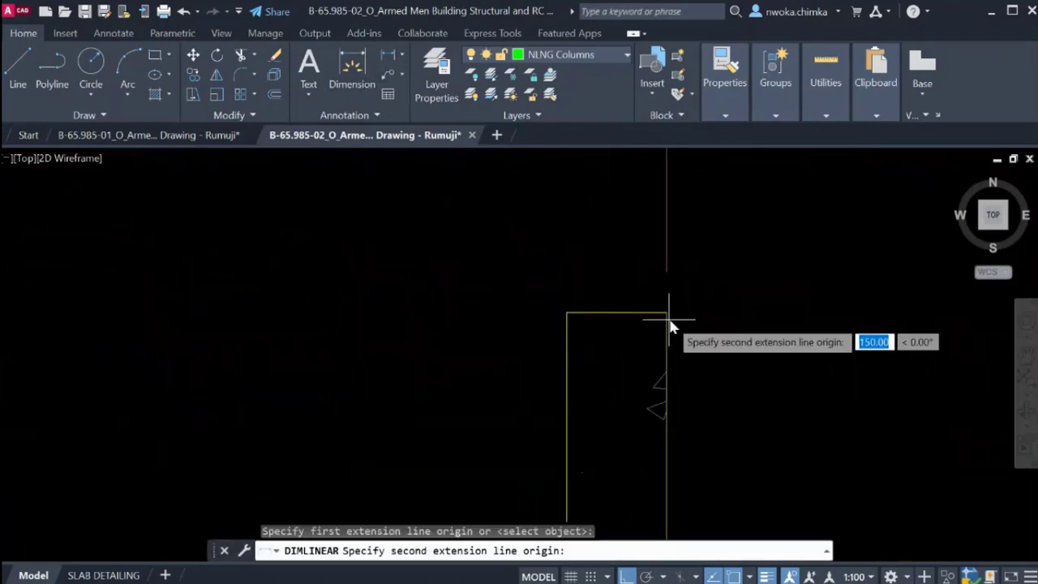
left_click(667, 313)
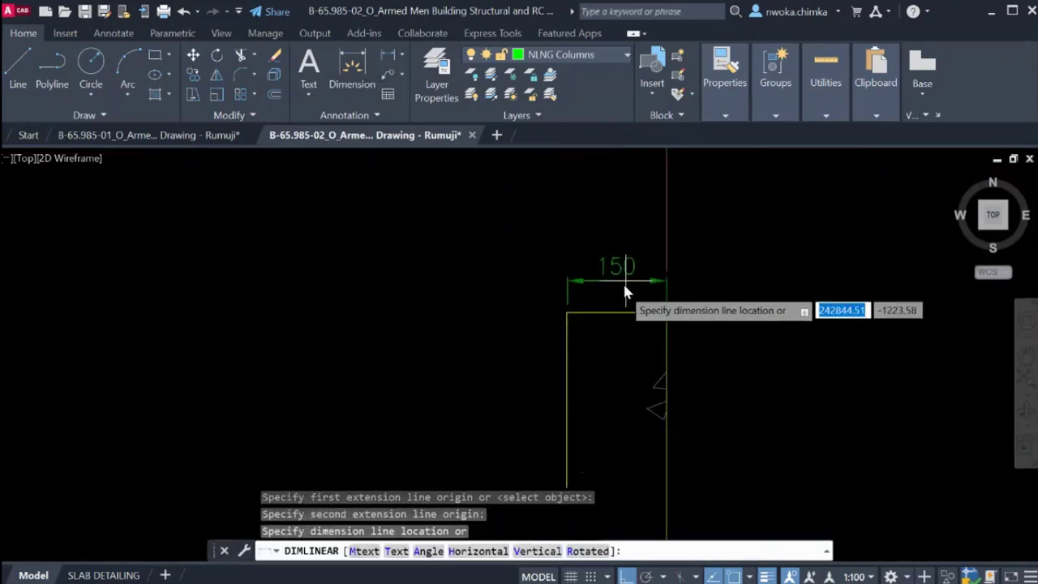
key("Escape")
Add a horizontal linear dimension across the top of the upstand near grid A, just above it.
key("Return")
scroll(788, 268, "down", 5)
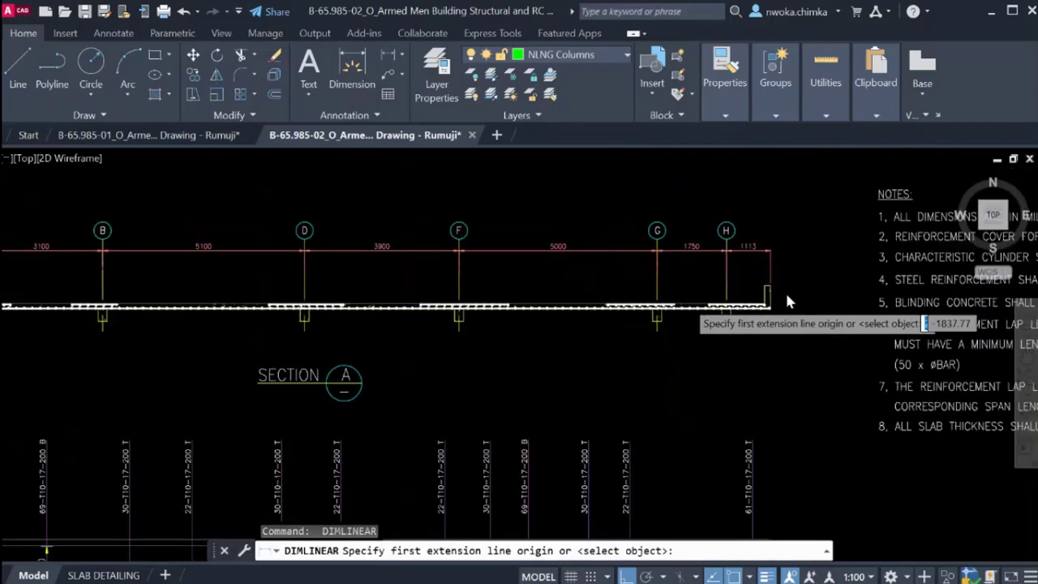
scroll(785, 301, "down", 3)
scroll(313, 290, "up", 4)
scroll(394, 390, "up", 5)
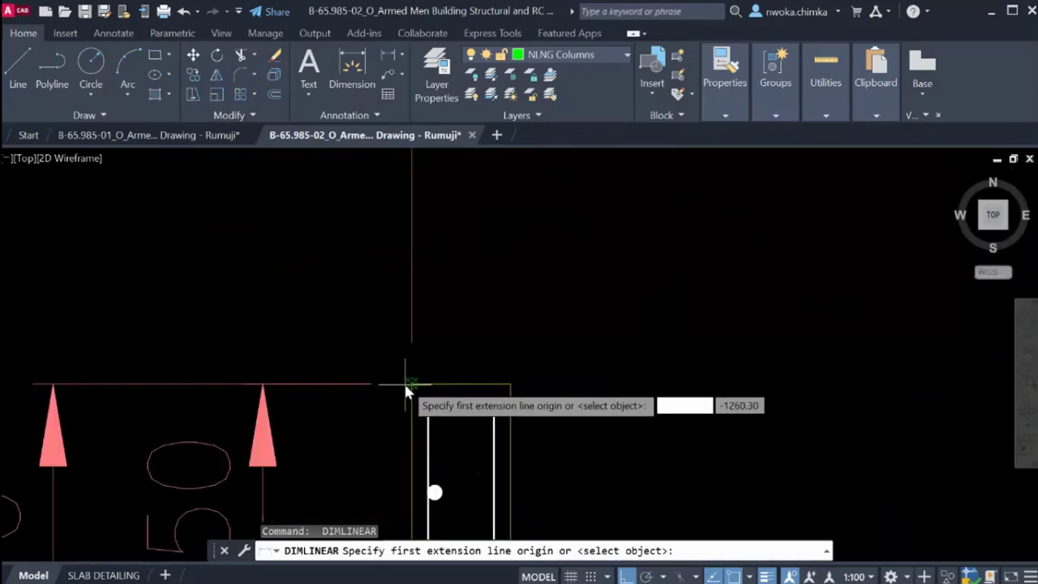
left_click(407, 387)
left_click(510, 385)
scroll(509, 327, "down", 2)
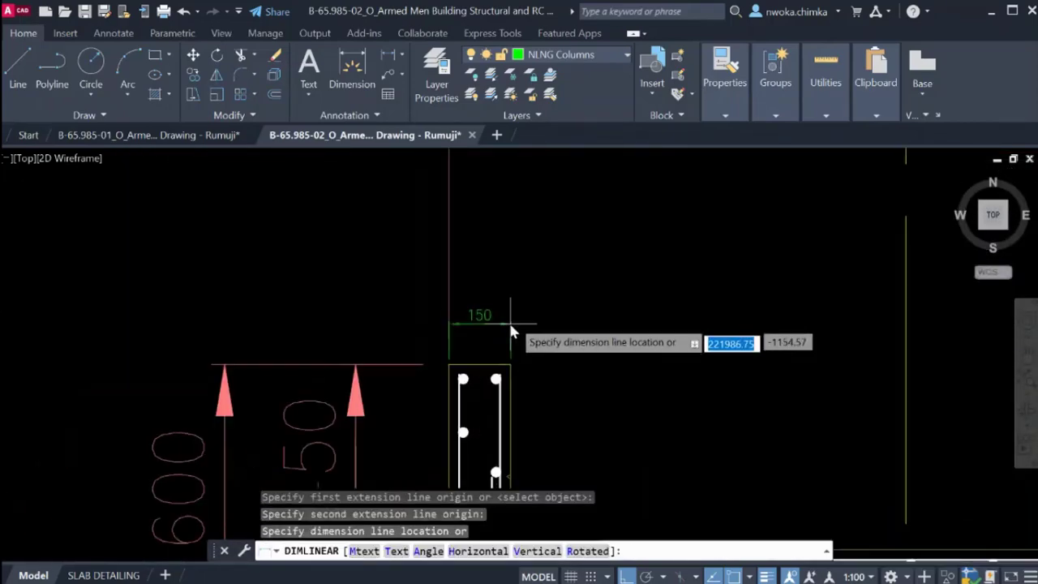
scroll(510, 315, "down", 6)
scroll(518, 289, "up", 2)
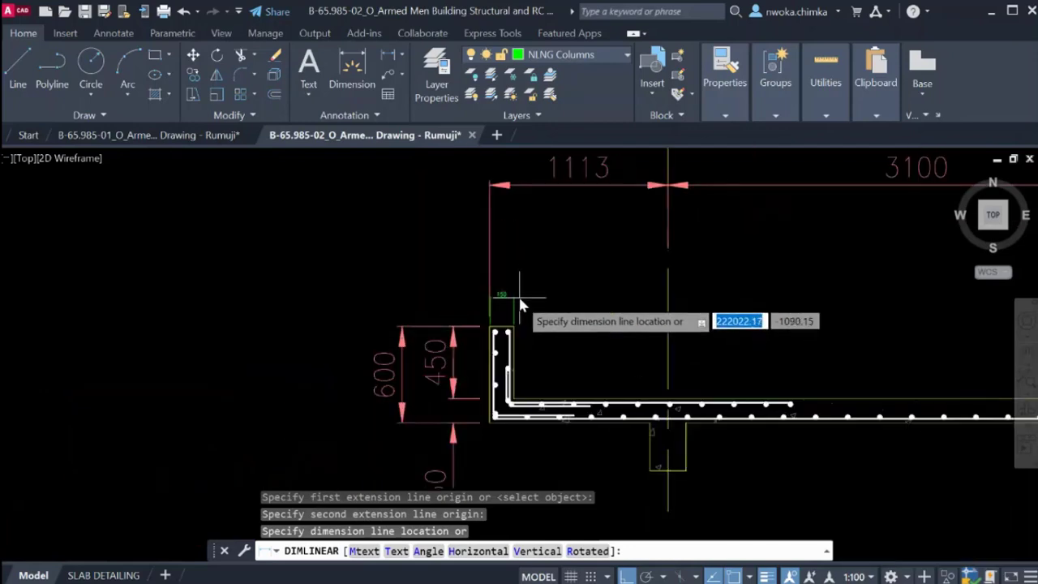
left_click(520, 302)
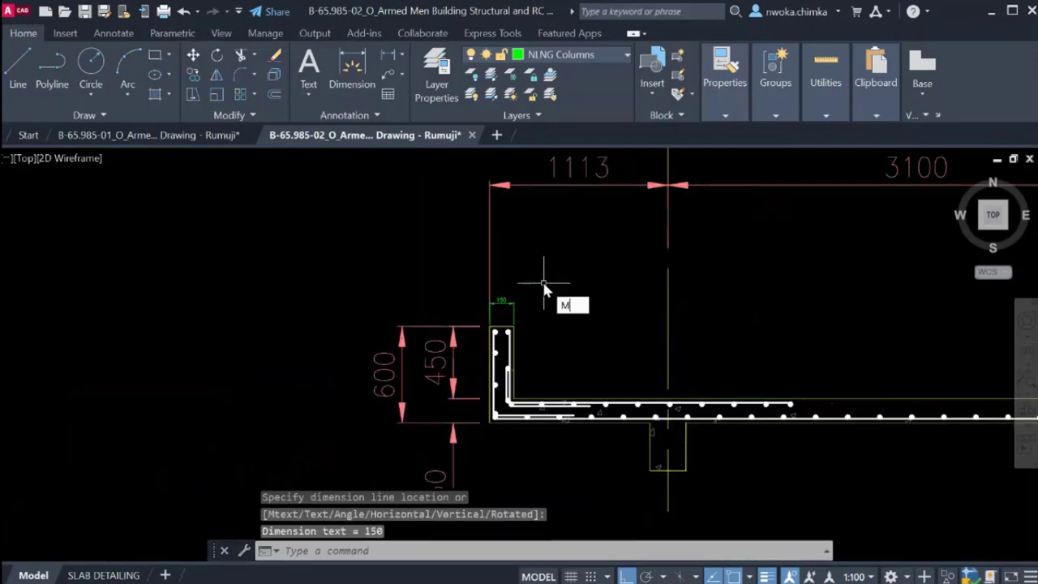
Match the new upstand width dimension's properties to the 1113 dimension above it.
type("MA")
key("Return")
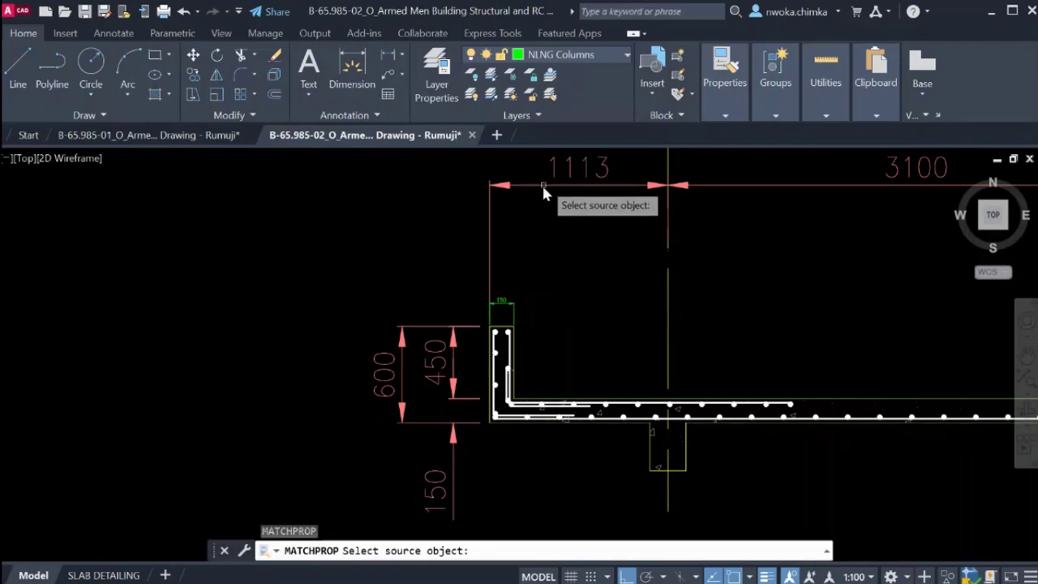
left_click(545, 185)
left_click(510, 300)
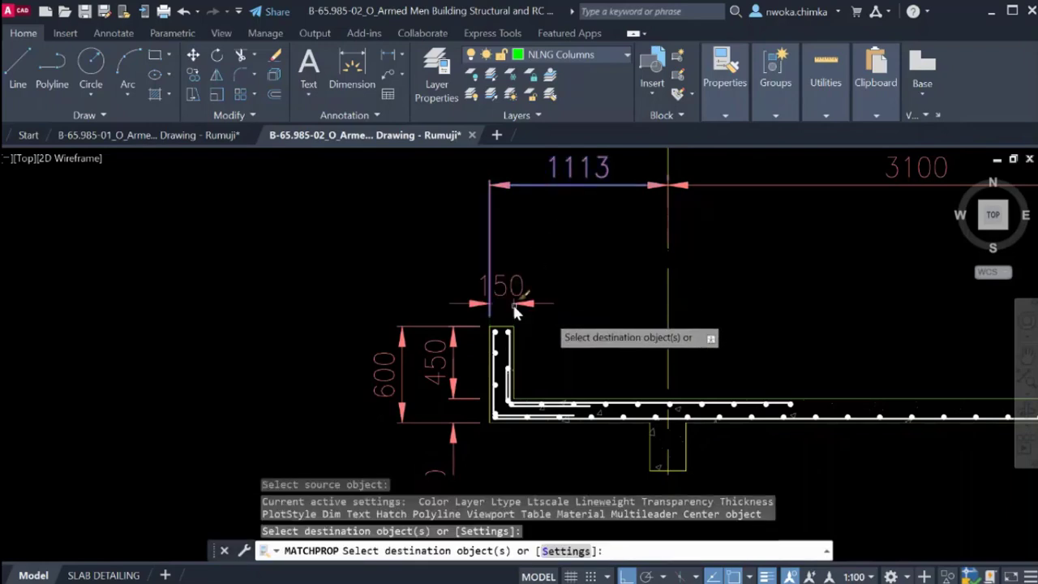
key("Escape")
Shift the upstand width dimension's text to the right, clear of its extension lines.
left_click(533, 305)
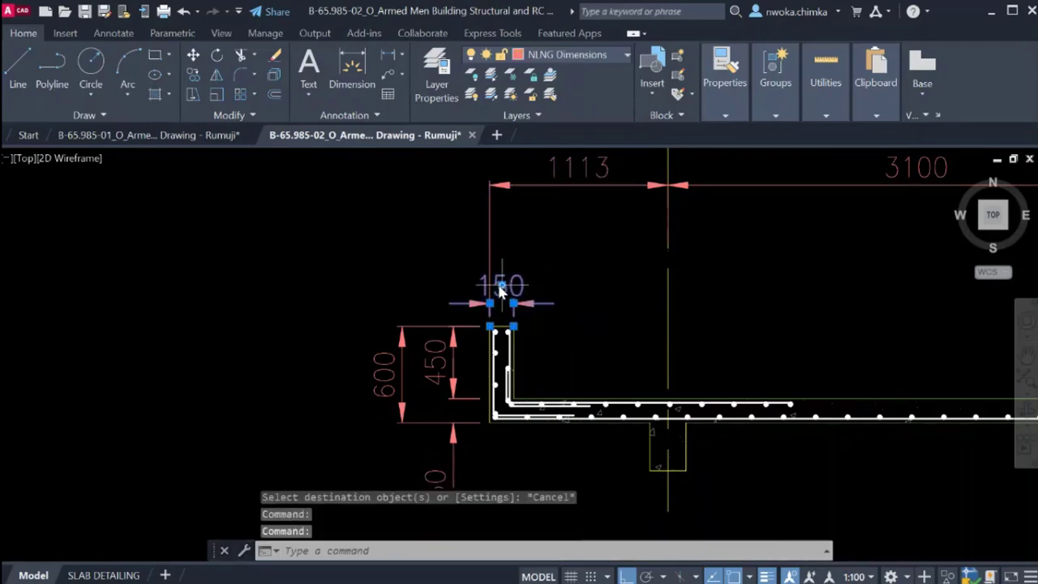
left_click(506, 288)
scroll(552, 302, "up", 2)
scroll(533, 345, "down", 3)
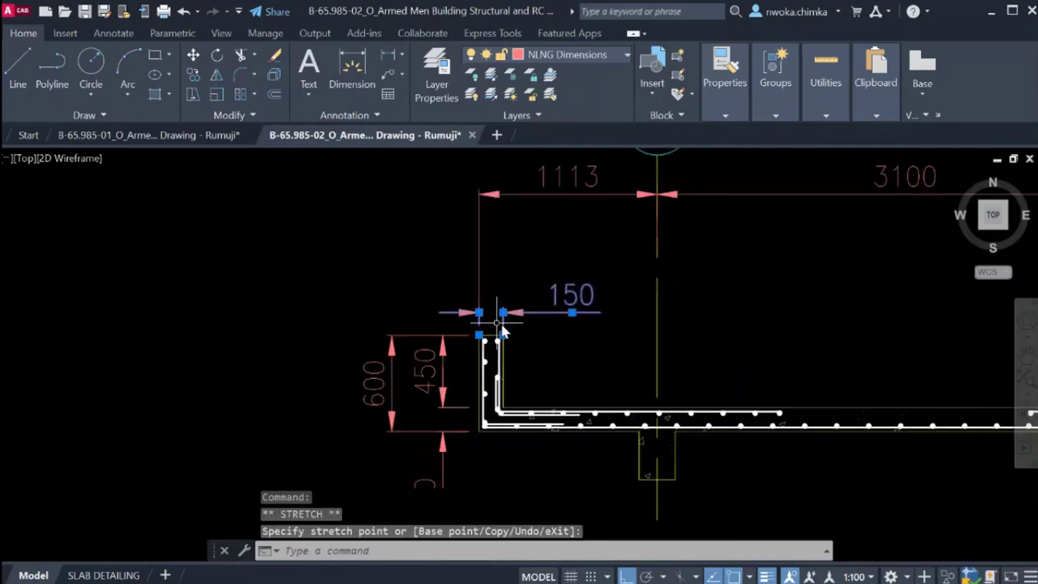
key("Escape")
Review the dimensioned upstand and its reinforcement against the rest of Section A.
scroll(532, 341, "up", 2)
scroll(532, 339, "down", 3)
scroll(445, 328, "up", 2)
mouse_move(530, 331)
middle_mouse_down()
mouse_move(453, 327)
mouse_move(406, 345)
mouse_move(369, 277)
mouse_move(324, 273)
middle_mouse_up()
scroll(447, 330, "down", 2)
scroll(345, 296, "up", 4)
scroll(335, 260, "down", 2)
scroll(340, 276, "down", 2)
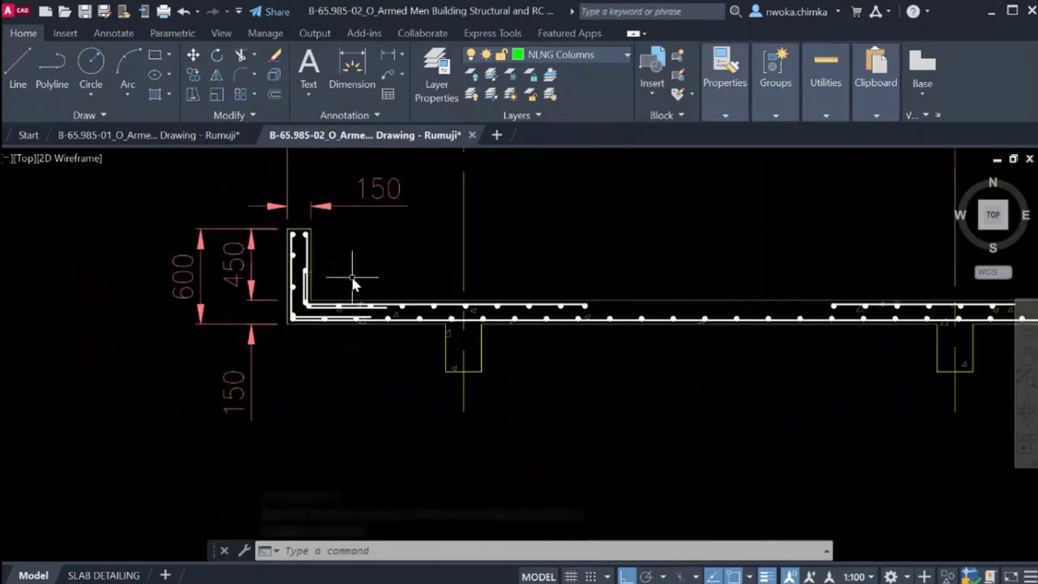
scroll(366, 286, "down", 2)
scroll(297, 280, "down", 3)
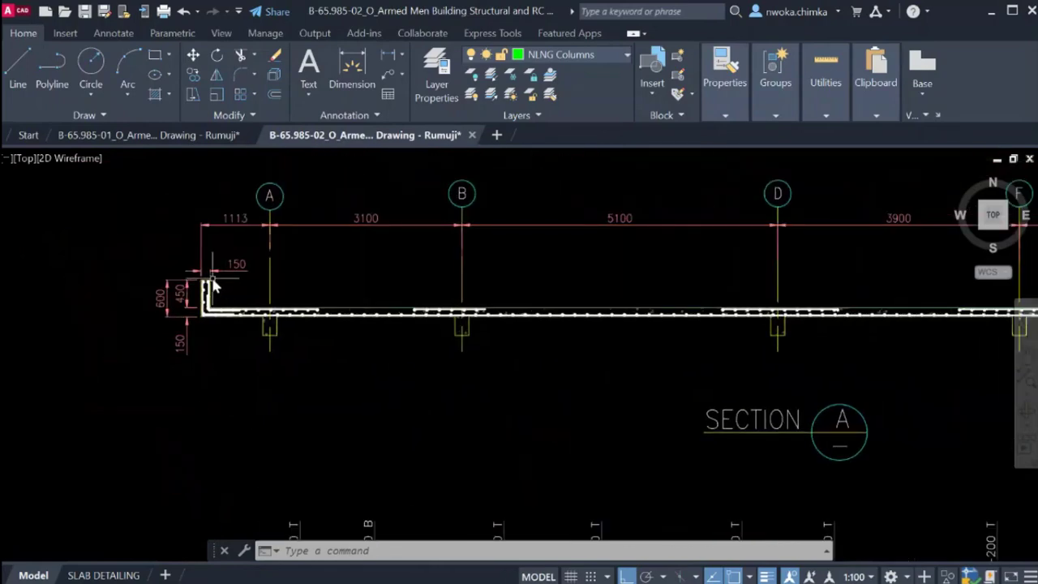
scroll(208, 285, "down", 1)
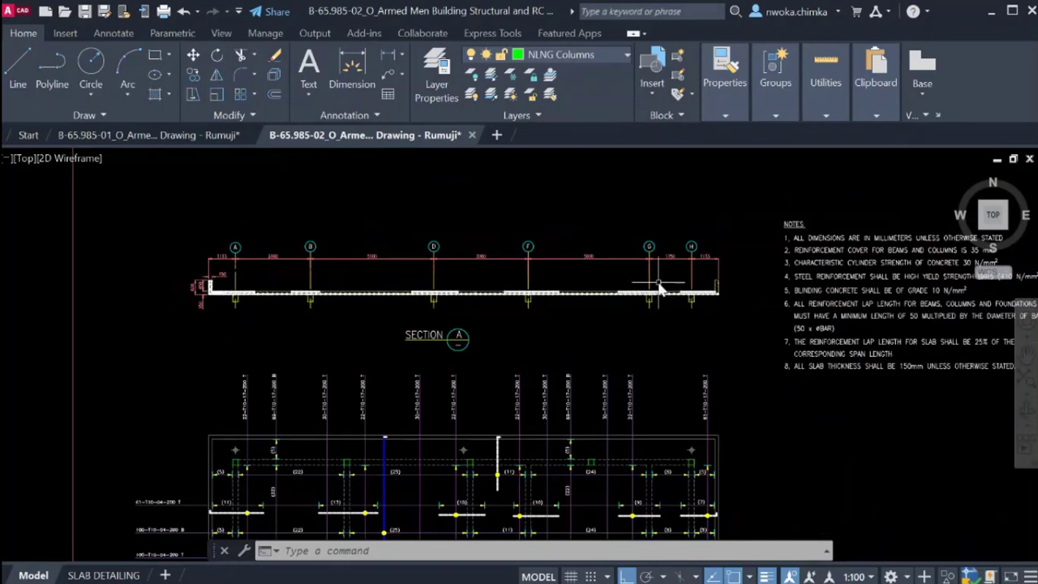
Draw a horizontal line above the slab in Section A, from the grid A line to the grid H line.
left_click(18, 69)
scroll(225, 253, "up", 4)
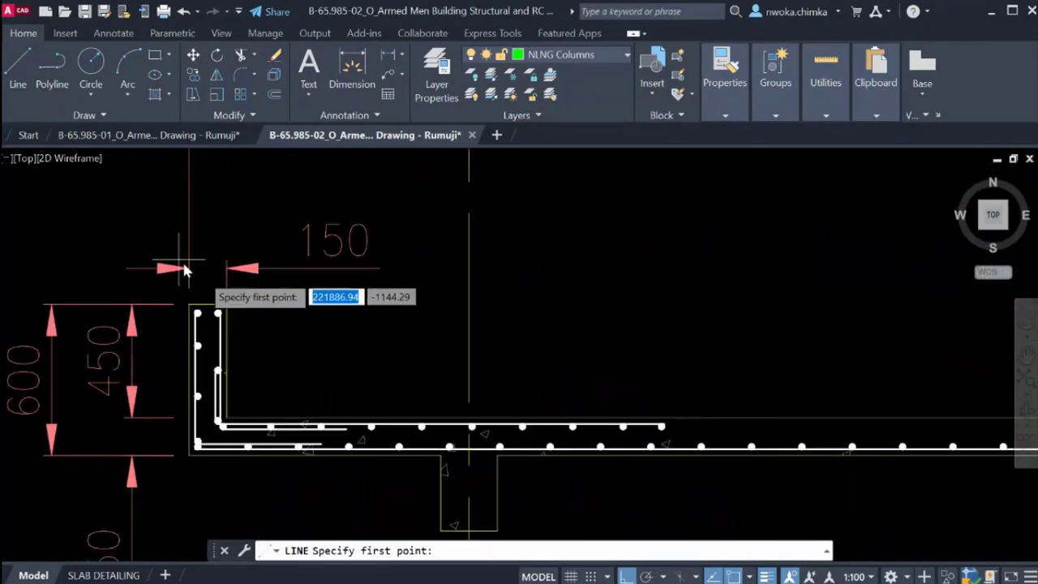
scroll(182, 260, "down", 1)
scroll(297, 324, "down", 1)
middle_click_drag(359, 327, 267, 319)
left_click(261, 316)
scroll(261, 315, "down", 3)
scroll(574, 349, "up", 3)
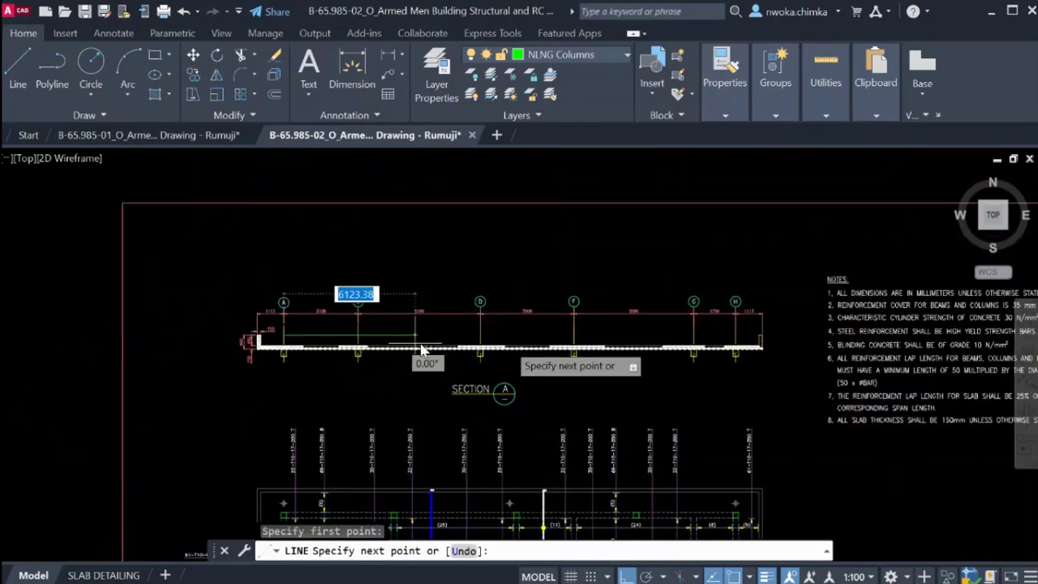
scroll(574, 349, "up", 2)
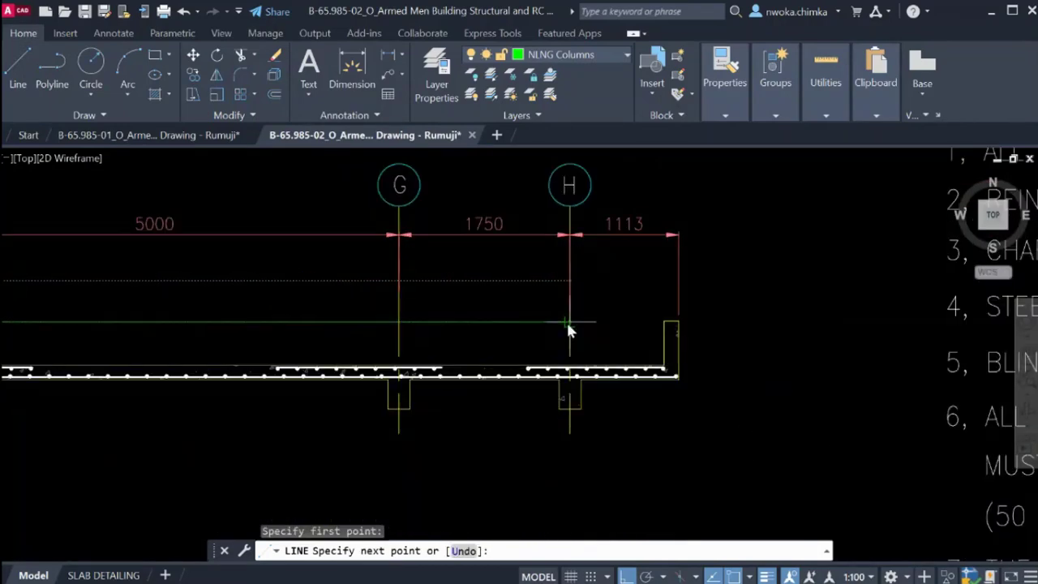
left_click(567, 322)
scroll(568, 329, "down", 2)
key("Escape")
scroll(573, 305, "down", 2)
scroll(419, 300, "up", 2)
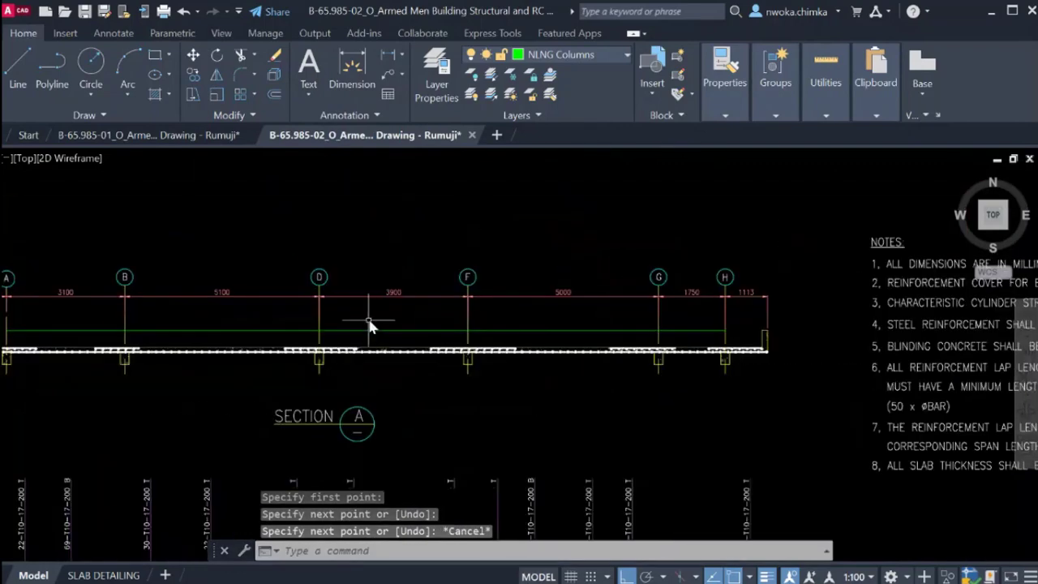
Draw a vertical construction line through the midpoint of the horizontal line between grids A and H.
left_click(364, 331)
scroll(463, 313, "up", 2)
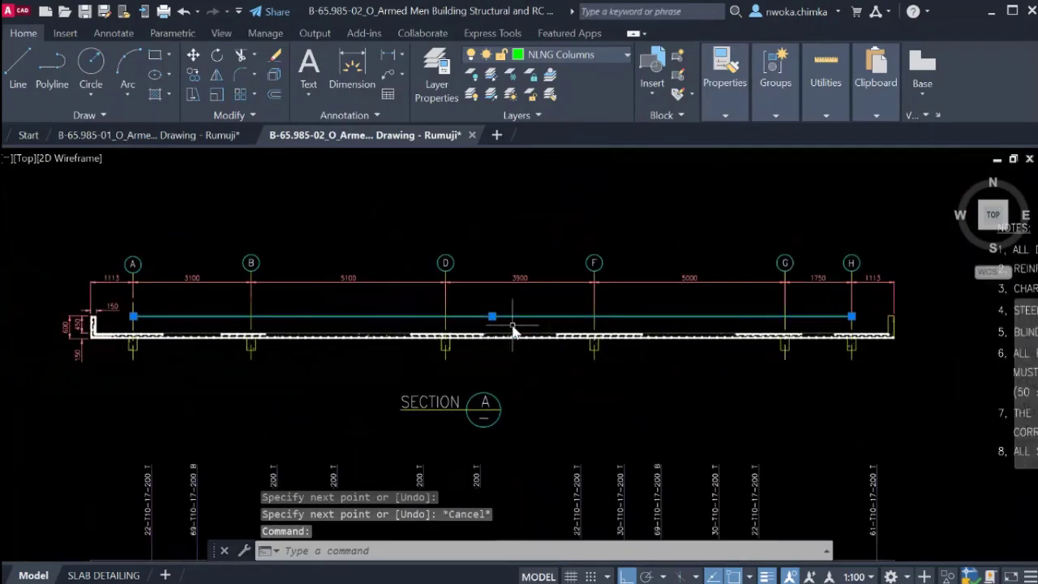
scroll(490, 318, "up", 2)
scroll(491, 317, "up", 2)
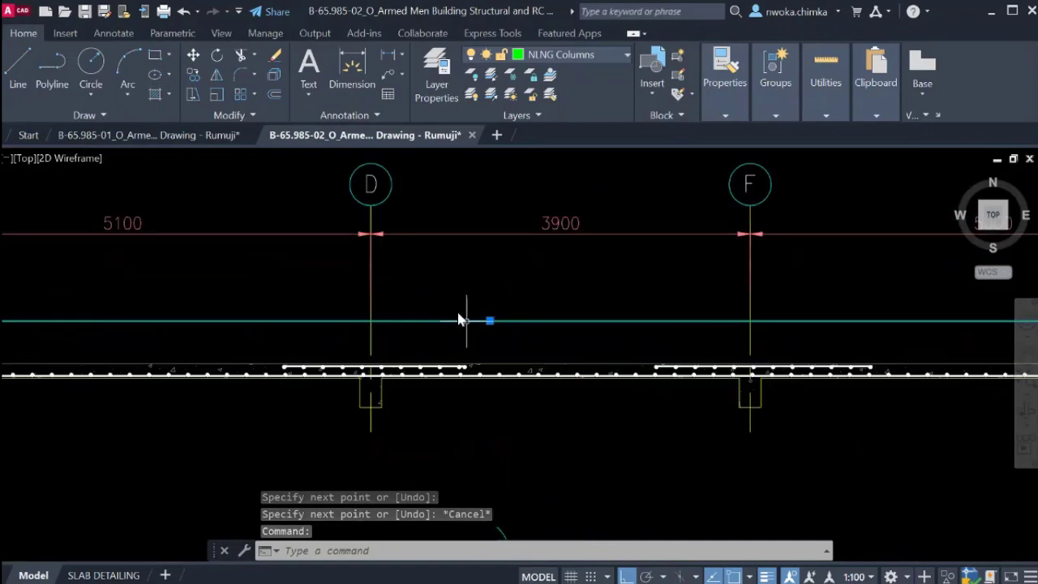
scroll(485, 318, "up", 2)
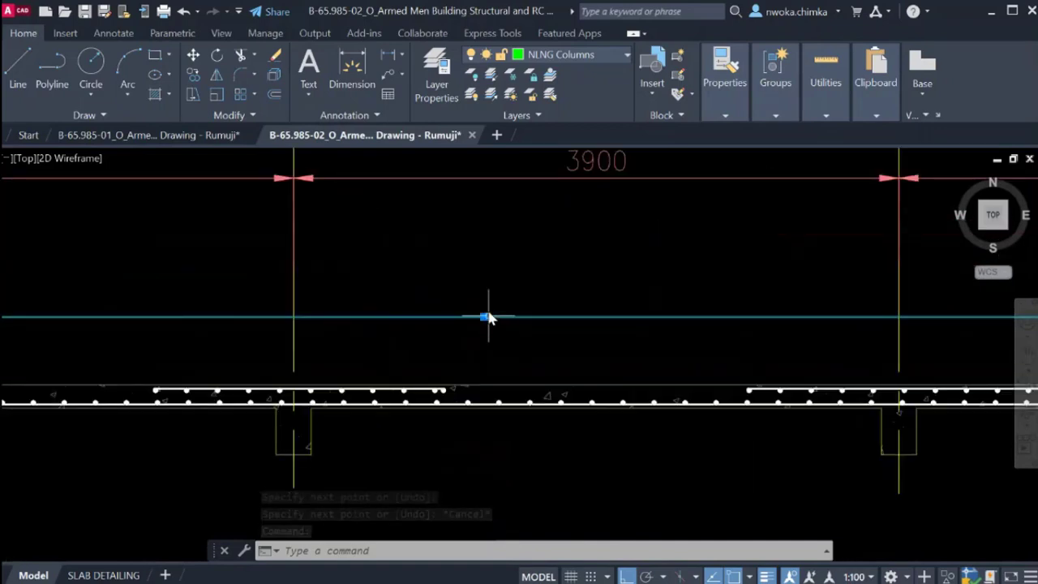
scroll(484, 316, "down", 2)
scroll(482, 321, "up", 4)
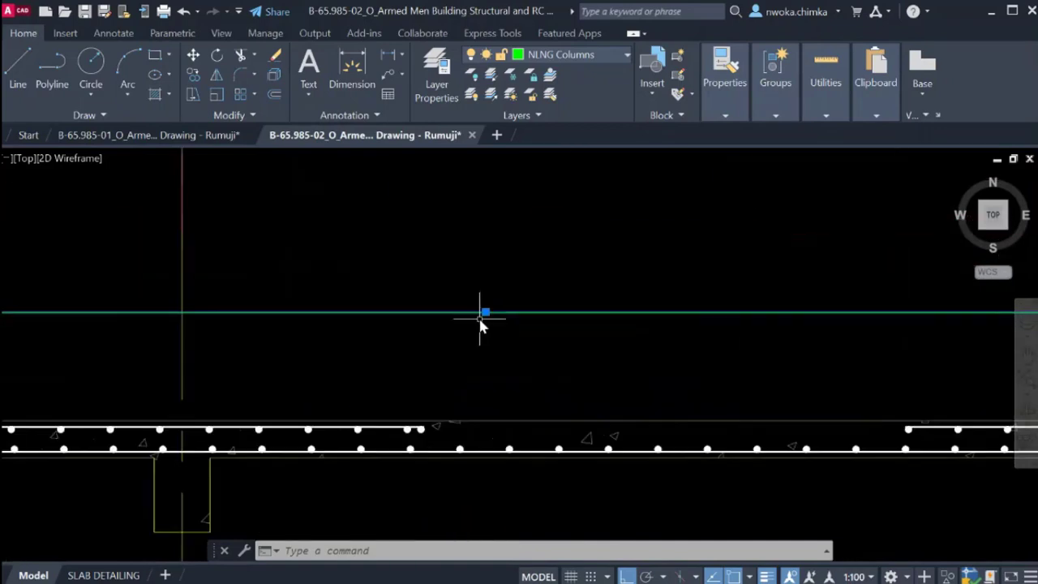
key("Escape")
type("XL")
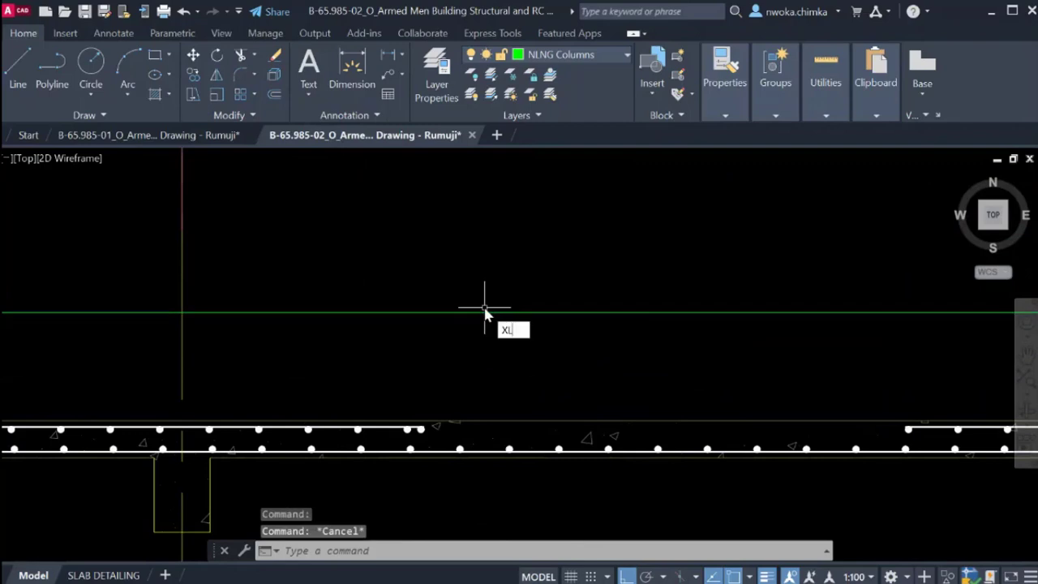
key("Return")
type("V")
key("Return")
left_click(486, 312)
scroll(416, 349, "down", 2)
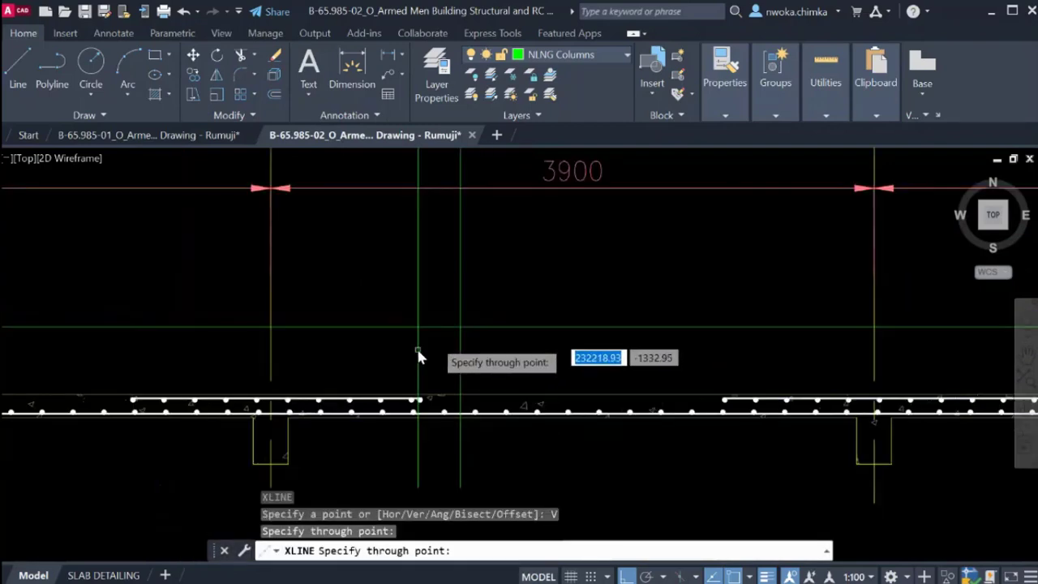
key("Escape")
Examine the vertical construction line against the reference line's midpoint and the upstands at both ends of Section A.
left_click(544, 319)
left_click(515, 341)
scroll(448, 349, "up", 3)
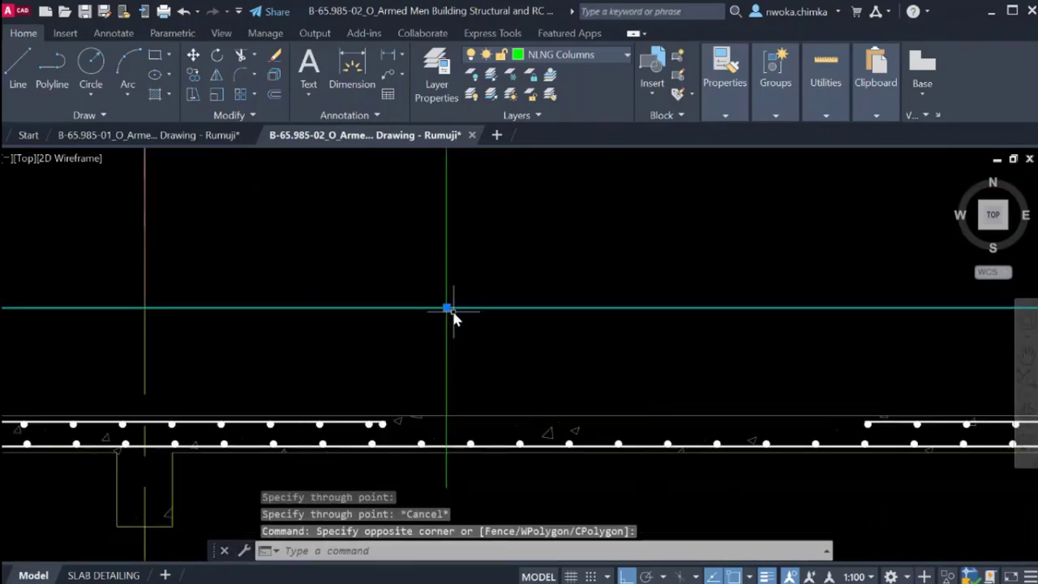
scroll(451, 308, "down", 6)
scroll(460, 315, "up", 2)
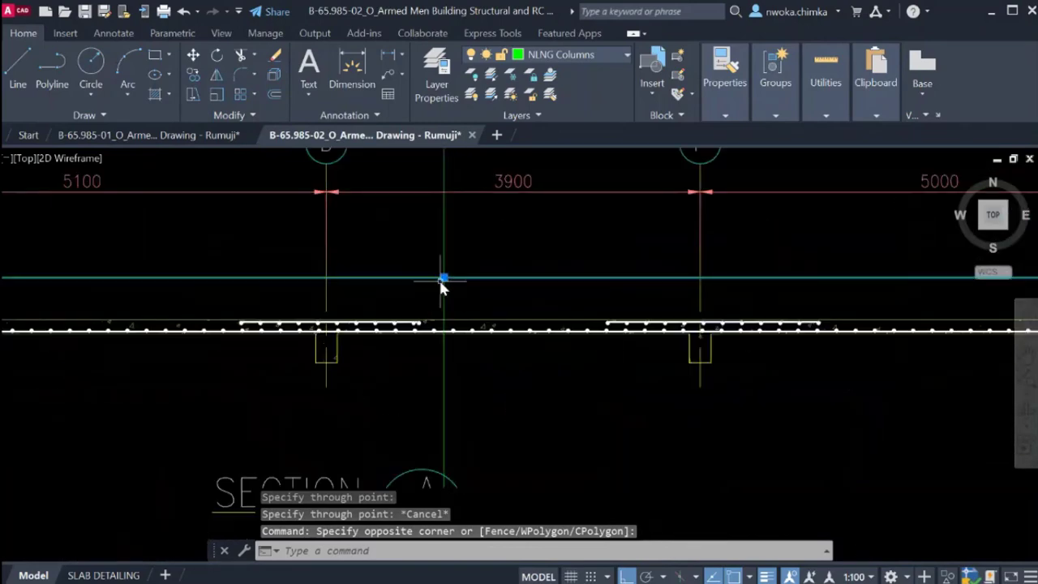
scroll(444, 270, "up", 1)
scroll(455, 281, "down", 1)
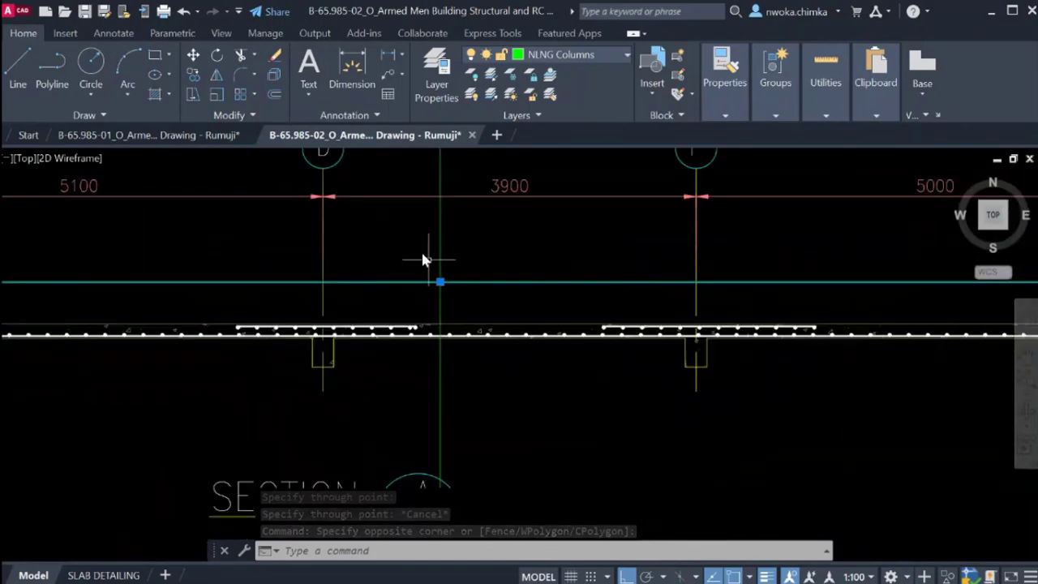
scroll(468, 283, "down", 1)
scroll(86, 329, "down", 1)
scroll(69, 322, "up", 3)
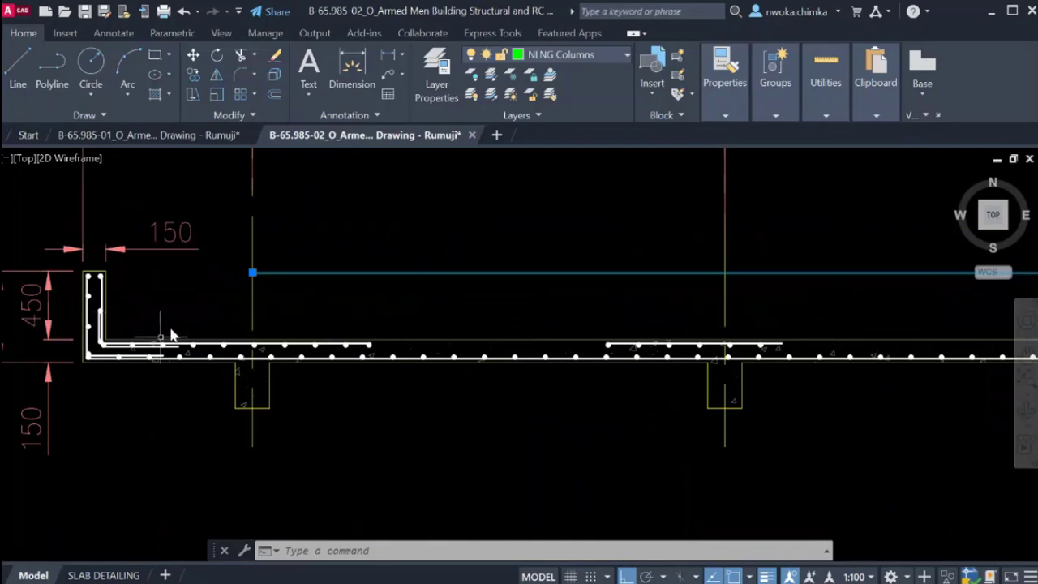
scroll(101, 280, "down", 3)
scroll(100, 276, "up", 4)
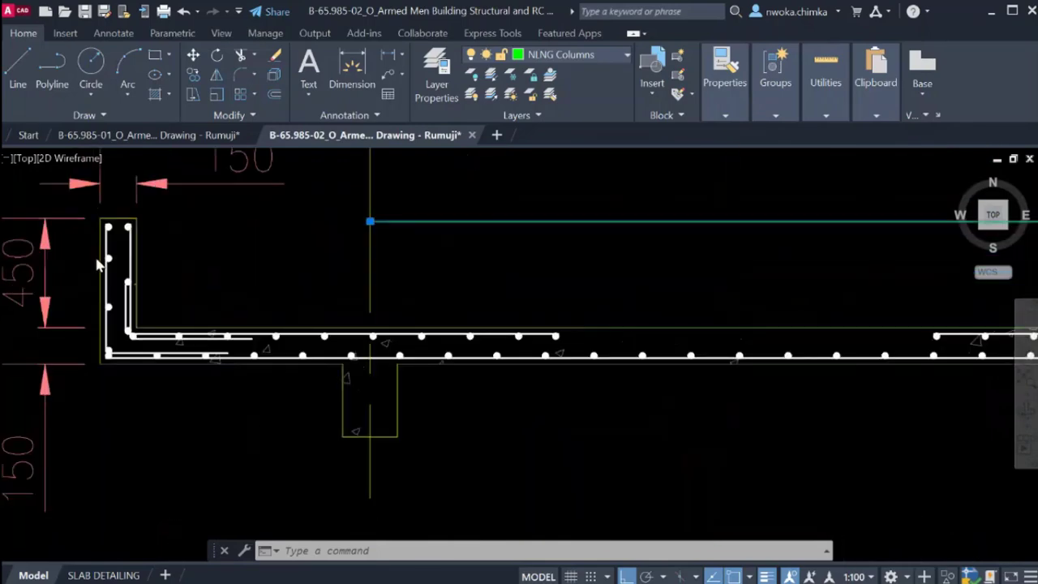
scroll(99, 268, "down", 1)
scroll(100, 273, "up", 1)
scroll(101, 273, "down", 3)
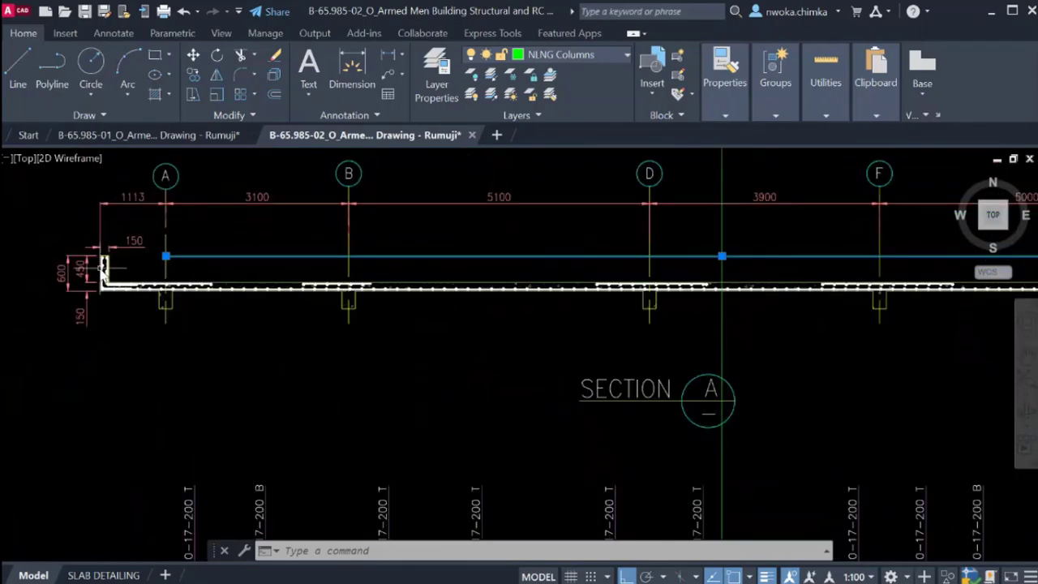
scroll(99, 274, "down", 2)
scroll(279, 273, "down", 2)
scroll(454, 271, "up", 5)
scroll(610, 323, "down", 5)
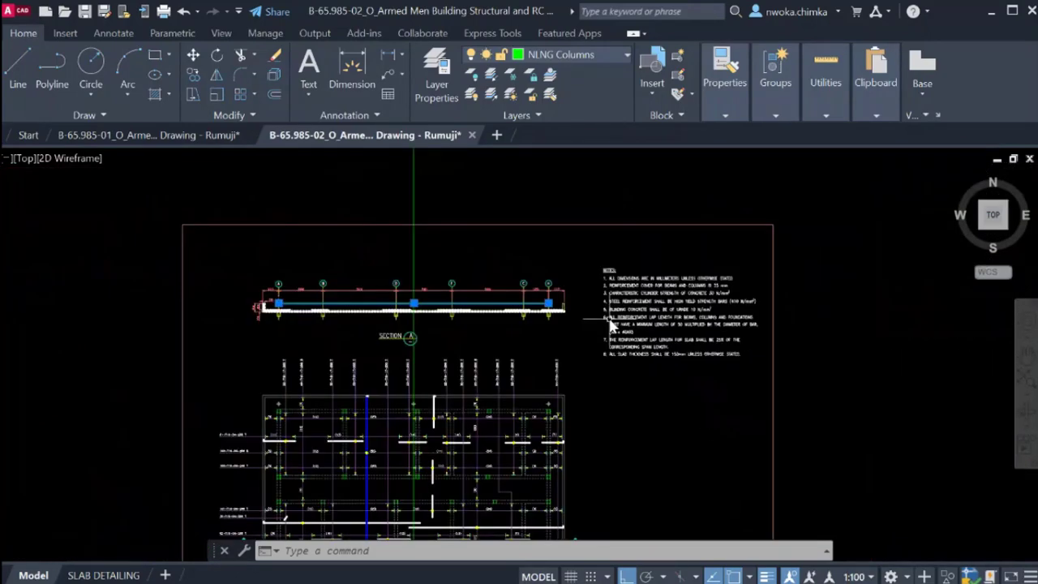
left_click(412, 279)
key("Escape")
Erase the last top and bottom rebar dots at the slab end beyond grid H.
scroll(401, 306, "up", 3)
scroll(741, 323, "up", 6)
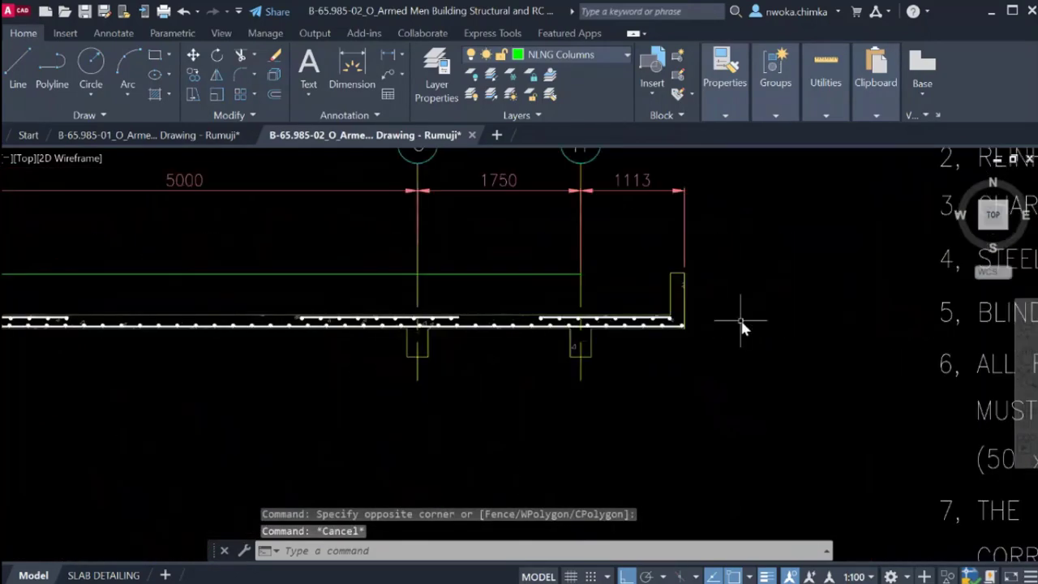
left_click(668, 274)
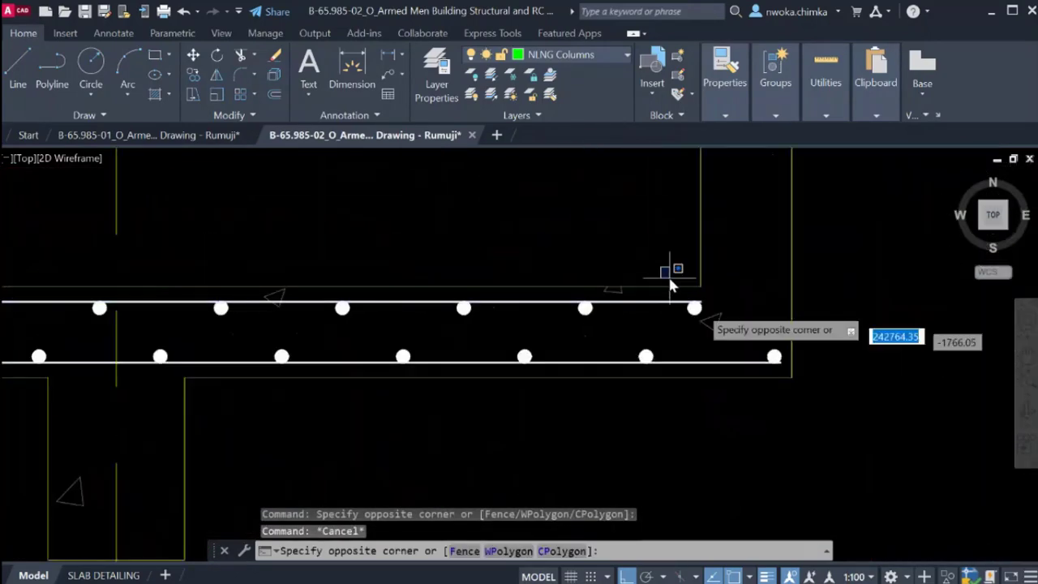
left_click(785, 387)
type("E")
key("Return")
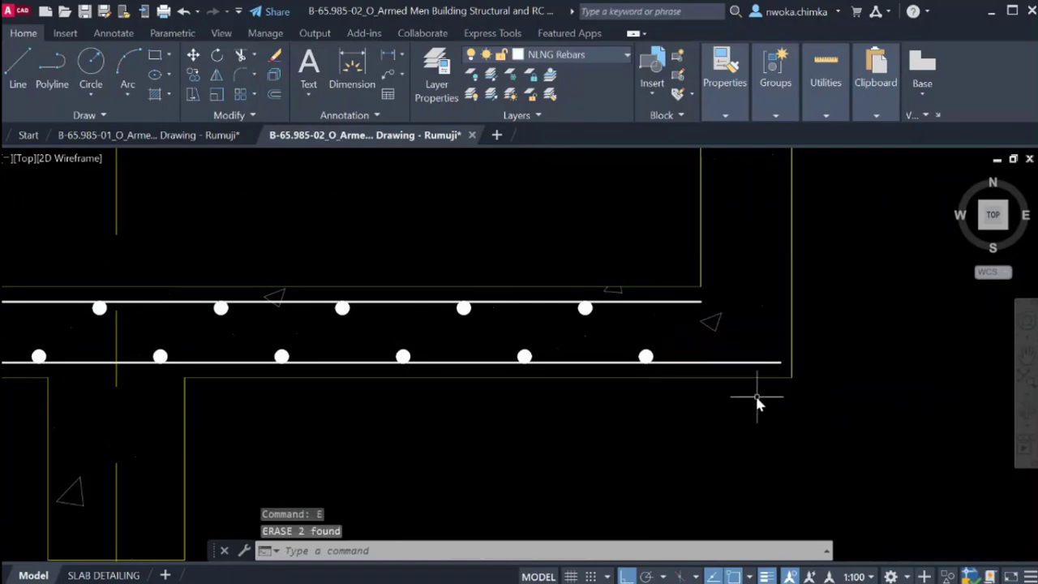
Mirror the upstand reinforcement near grid A about the vertical construction line to the end beyond grid H, keeping the source objects.
scroll(857, 302, "down", 5)
scroll(780, 331, "down", 2)
middle_click_drag(325, 339, 704, 362)
middle_click_drag(204, 282, 424, 287)
scroll(189, 323, "up", 4)
middle_click_drag(190, 322, 305, 307)
scroll(307, 314, "up", 3)
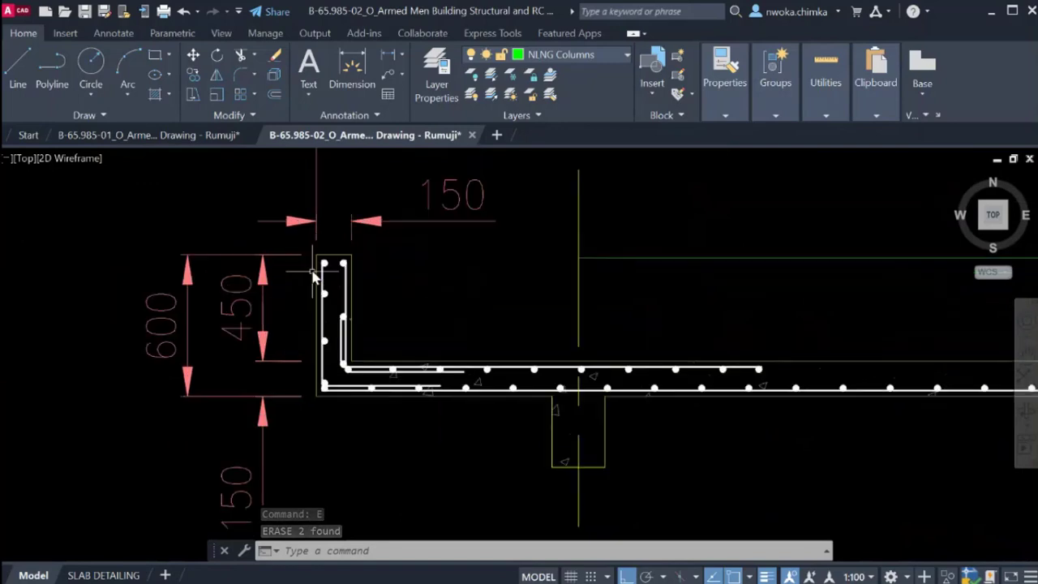
left_click(310, 236)
scroll(329, 244, "down", 1)
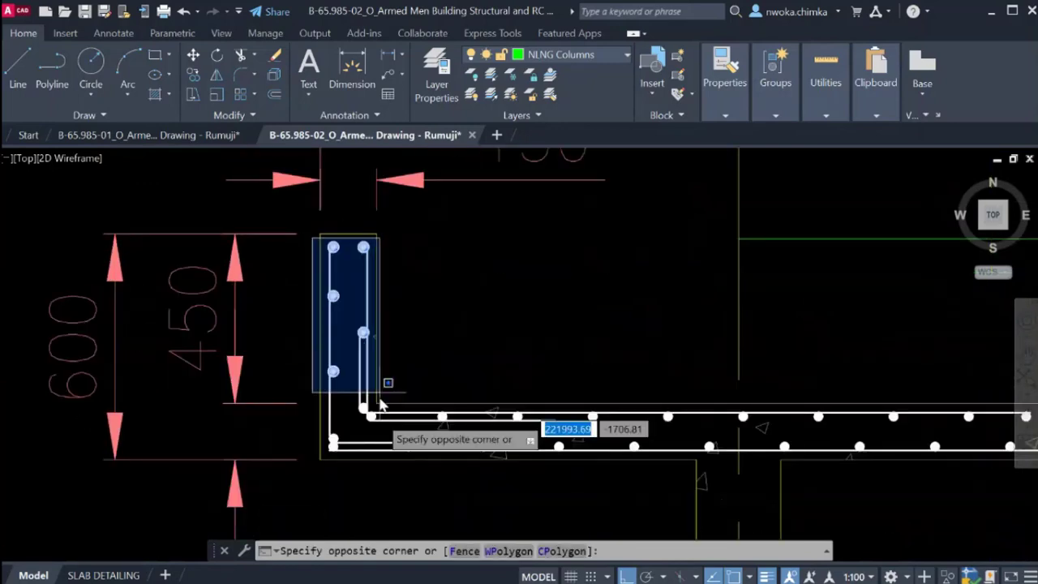
left_click(385, 471)
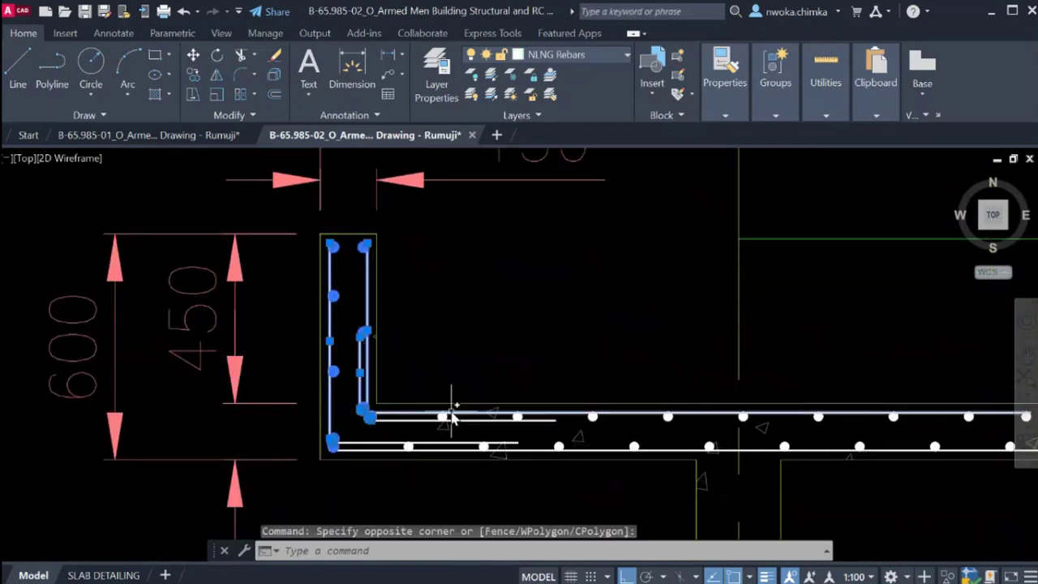
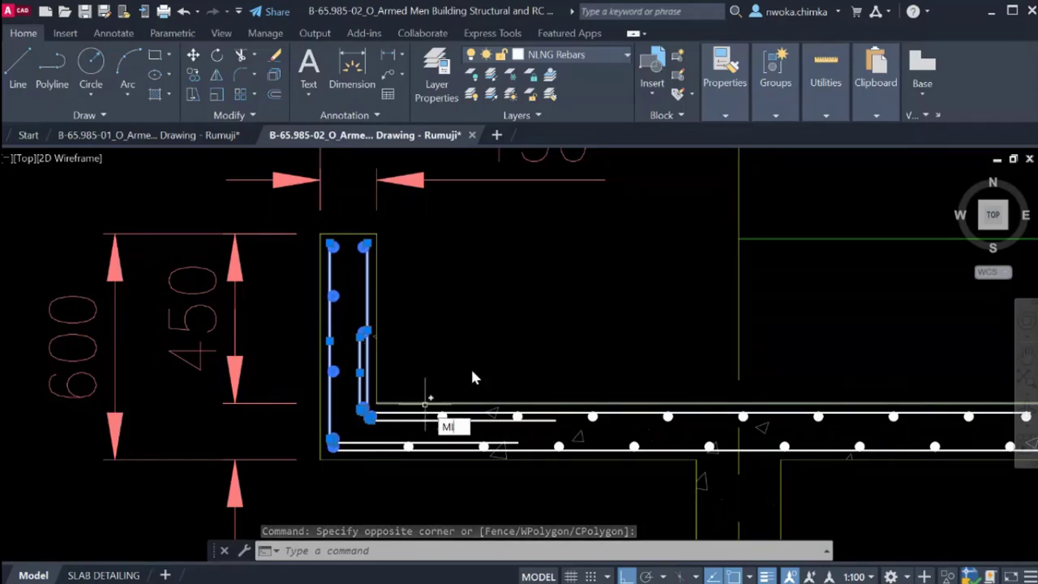
key("Return")
scroll(308, 362, "down", 8)
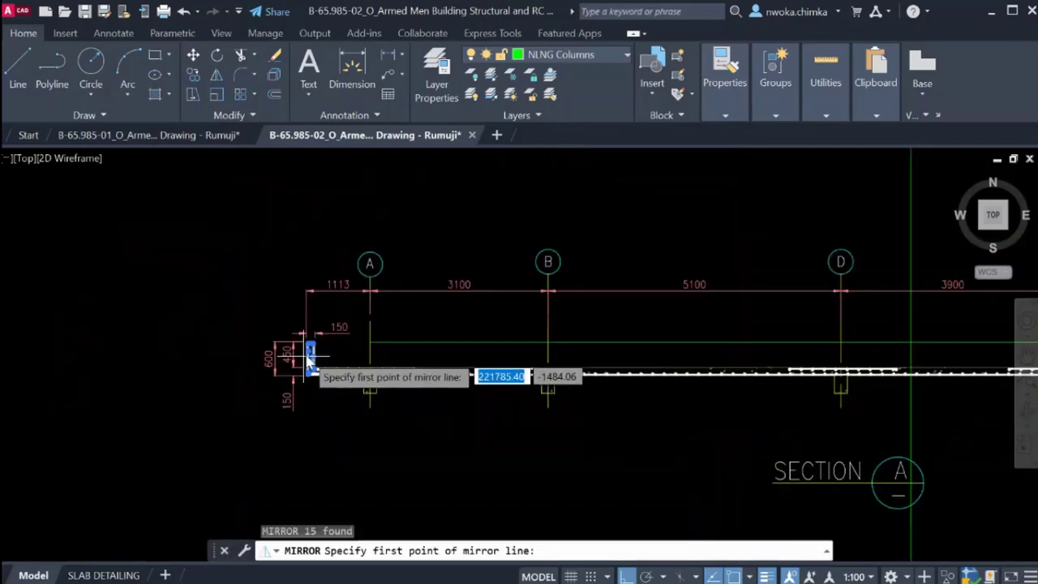
scroll(308, 356, "down", 4)
scroll(555, 357, "up", 8)
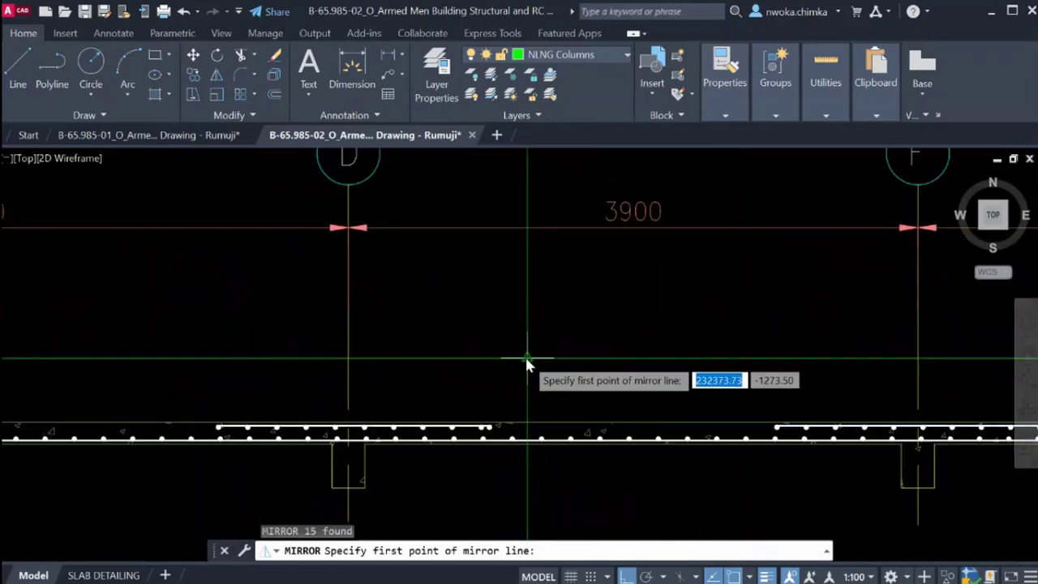
left_click(526, 357)
scroll(525, 355, "down", 4)
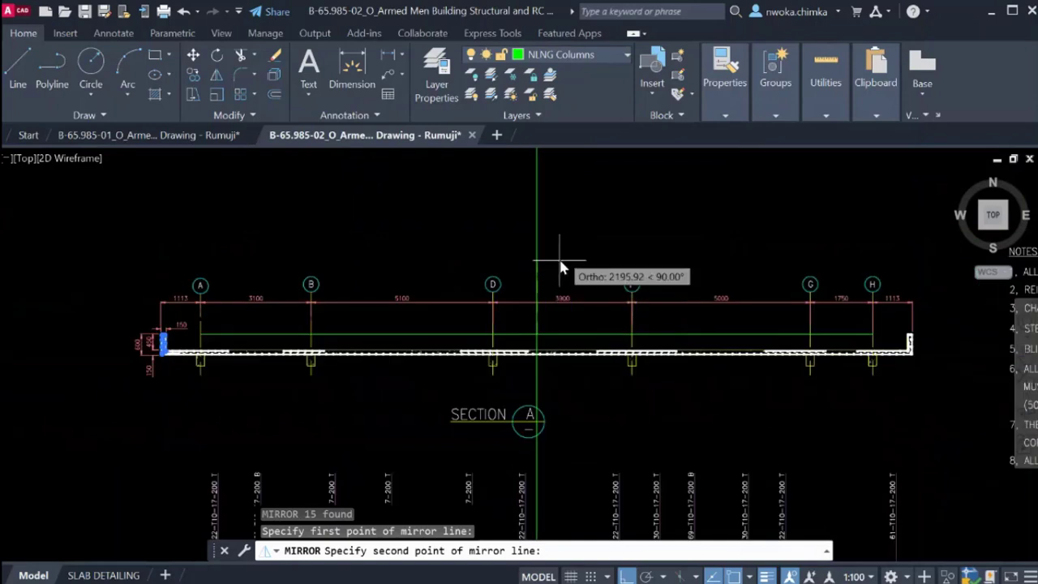
scroll(551, 215, "up", 2)
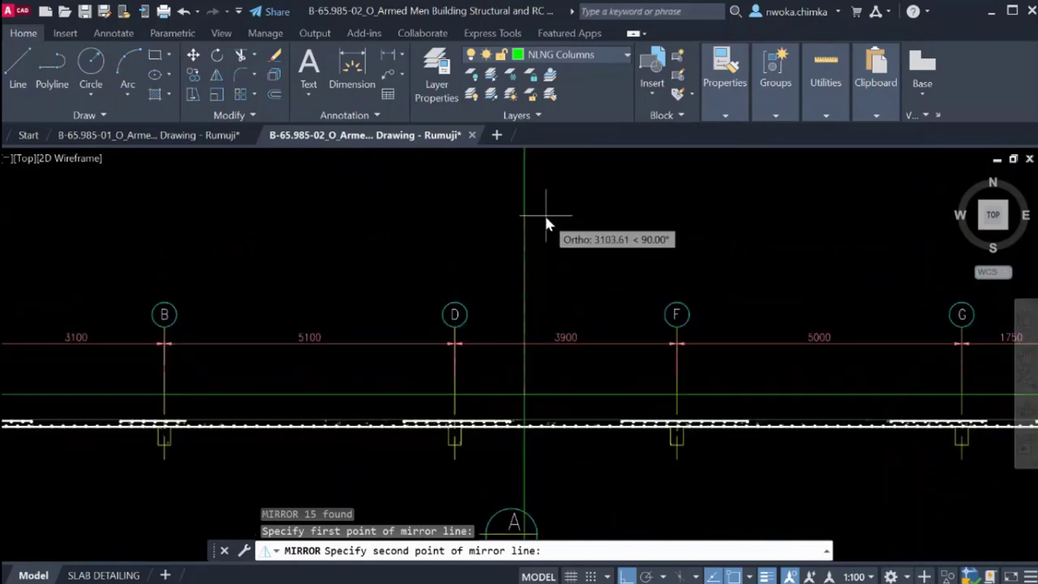
scroll(545, 201, "down", 2)
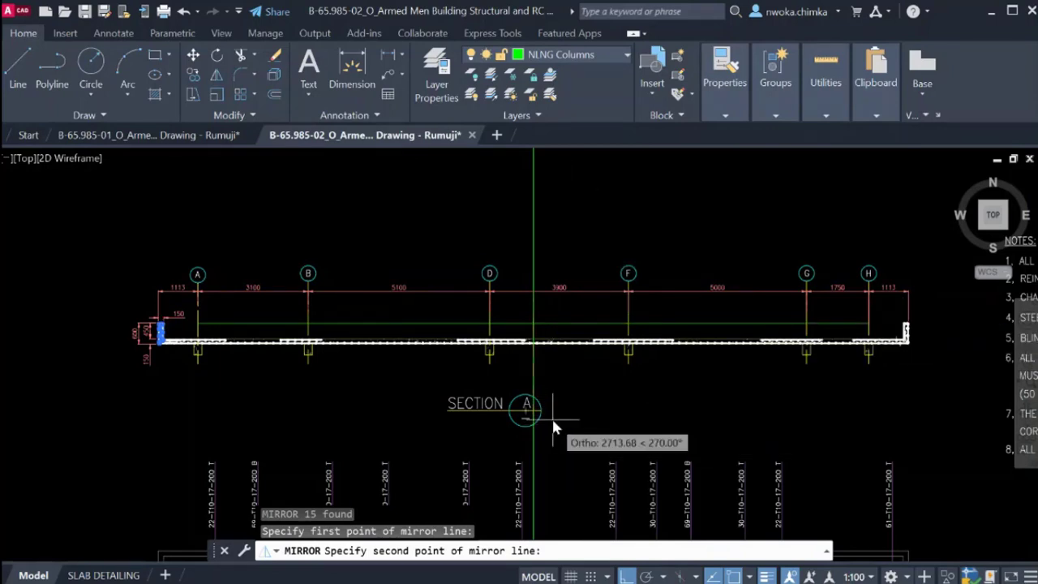
left_click(557, 207)
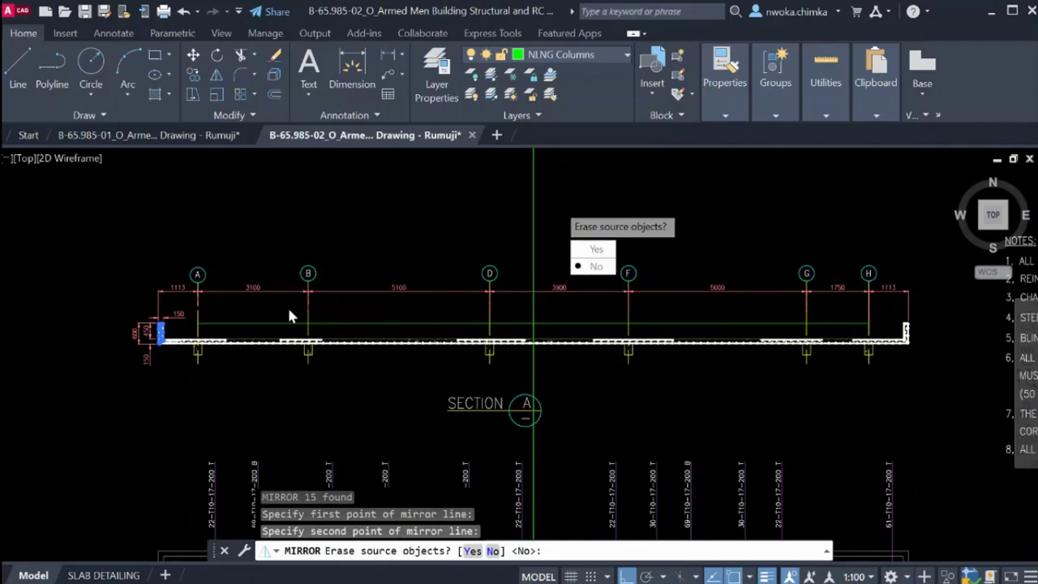
left_click(597, 267)
Compare the mirrored upstand reinforcement beyond grid H with the original bar arrangement near grid A.
scroll(909, 334, "up", 6)
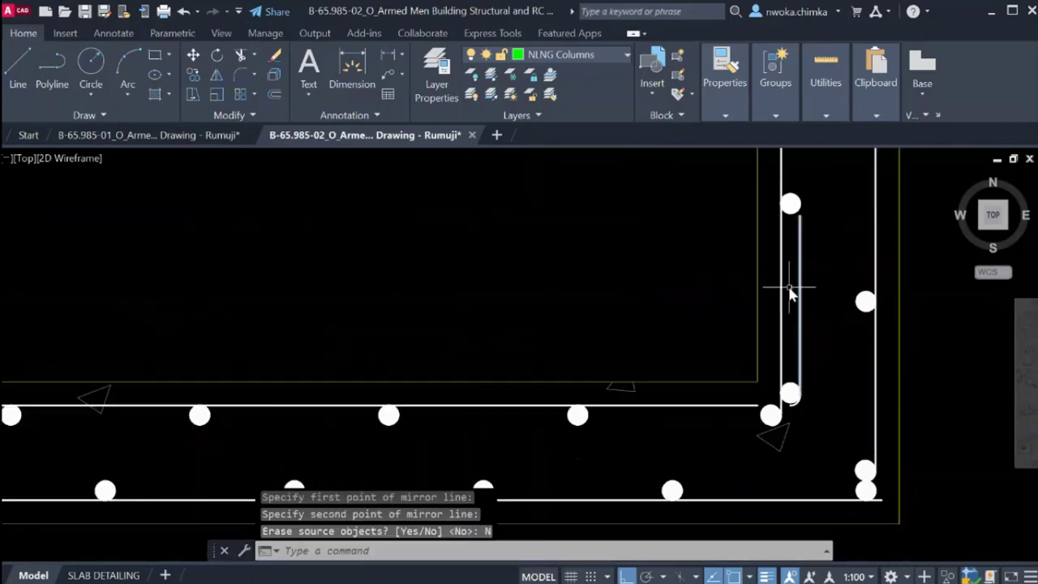
scroll(791, 294, "down", 8)
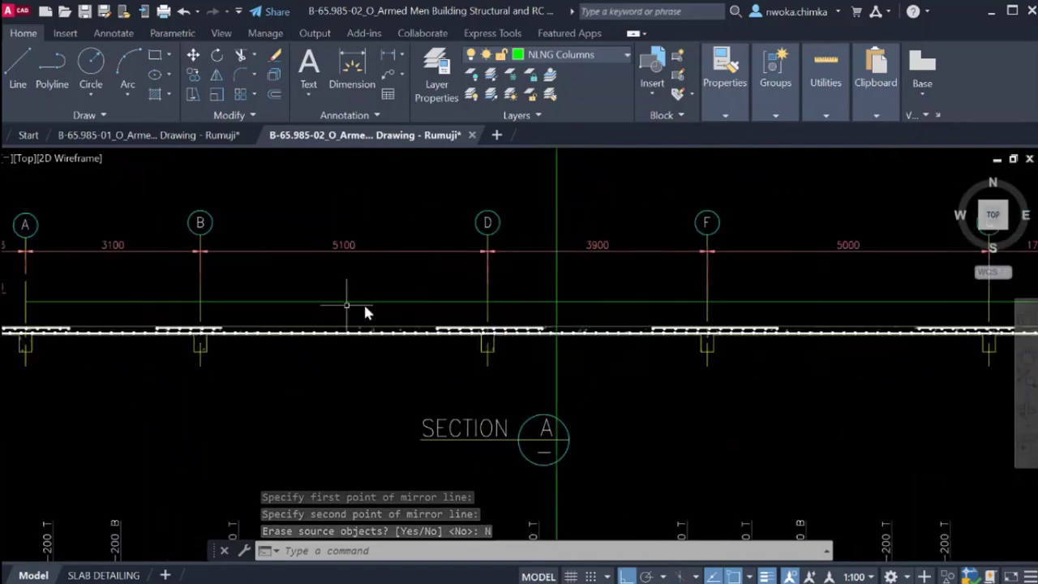
scroll(364, 308, "up", 8)
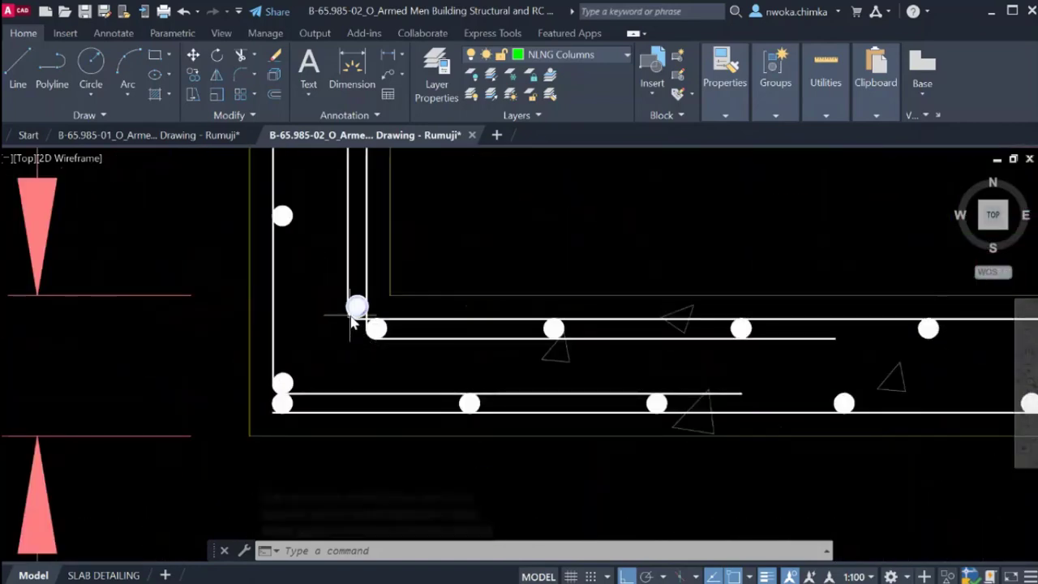
scroll(352, 322, "down", 6)
scroll(477, 340, "up", 5)
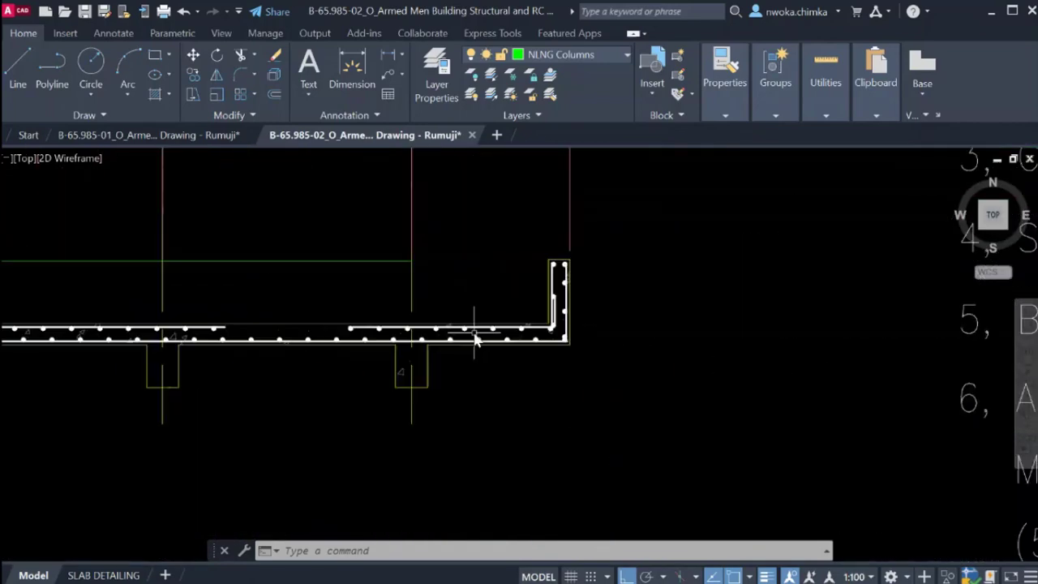
scroll(476, 341, "up", 7)
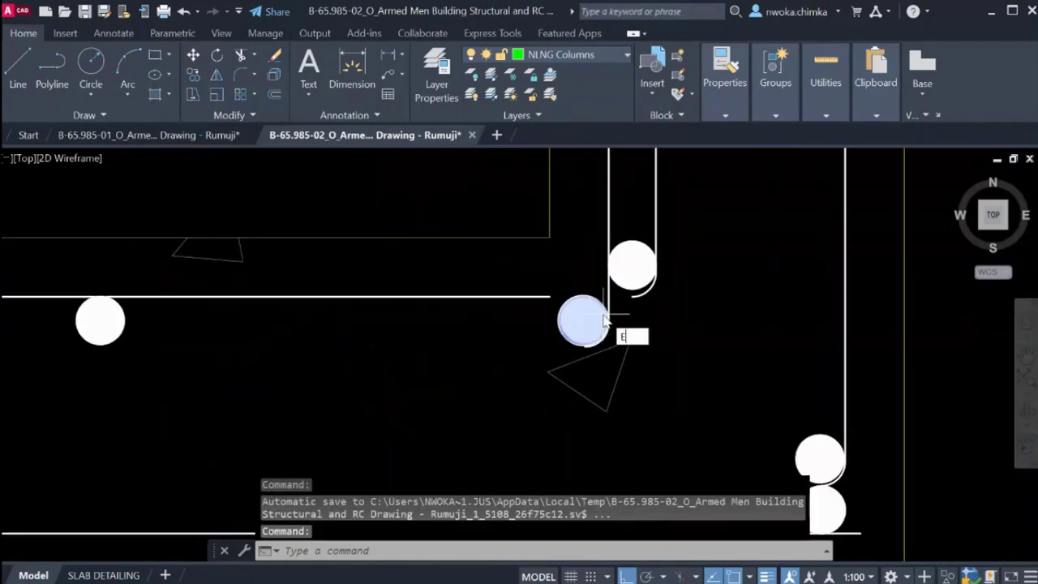
Inspect the bar bends and dots where the mirrored upstand meets the slab beyond grid H.
key("Escape")
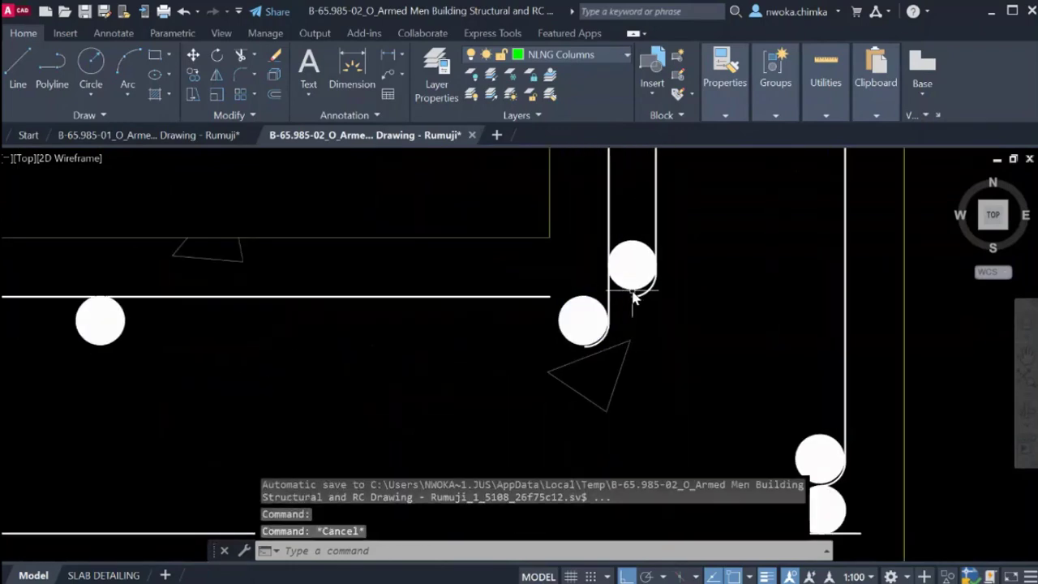
left_click(633, 280)
scroll(689, 320, "down", 5)
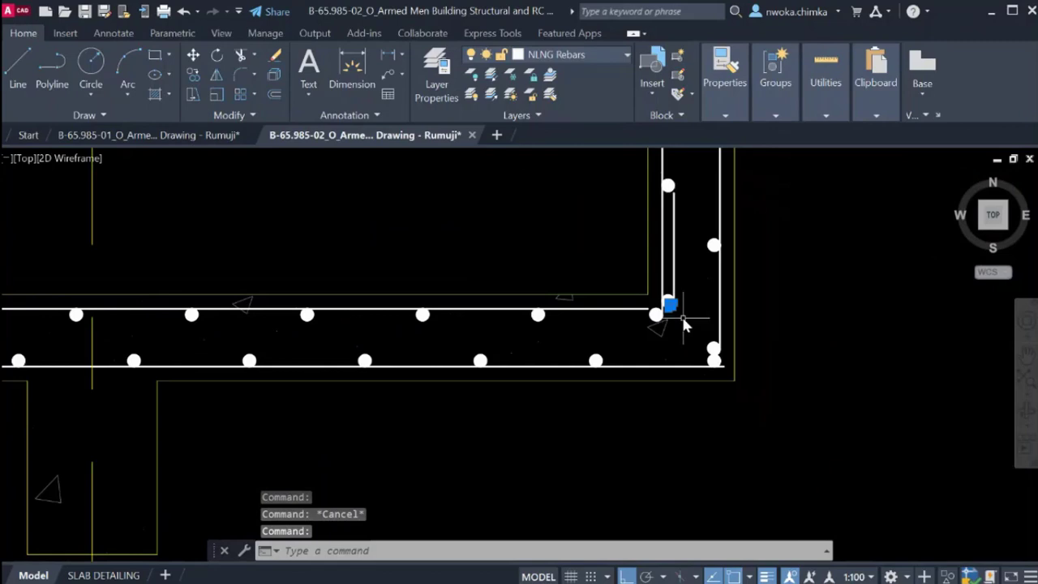
scroll(669, 320, "up", 5)
scroll(714, 316, "down", 5)
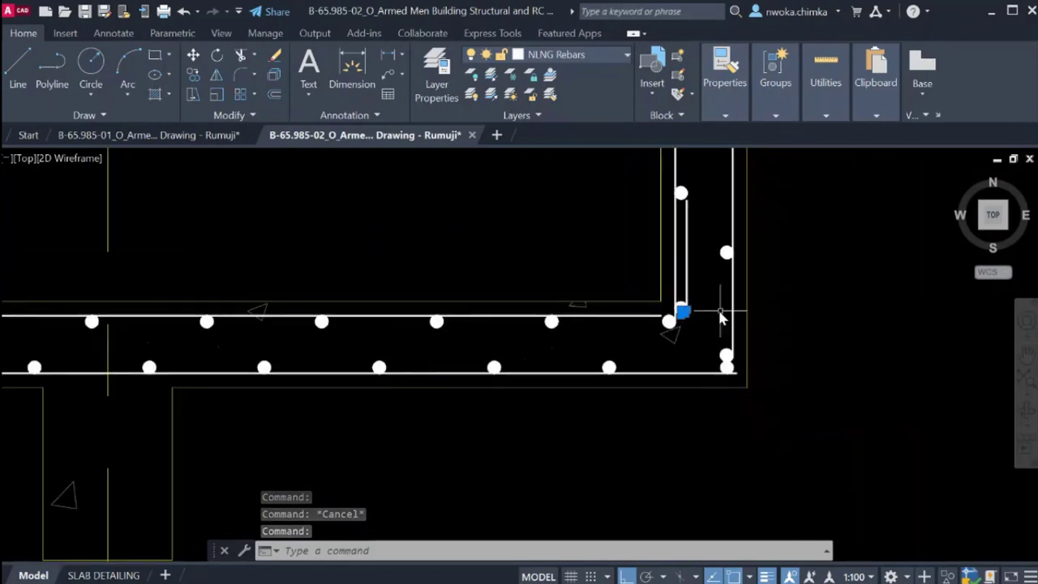
scroll(722, 324, "up", 6)
scroll(740, 334, "down", 8)
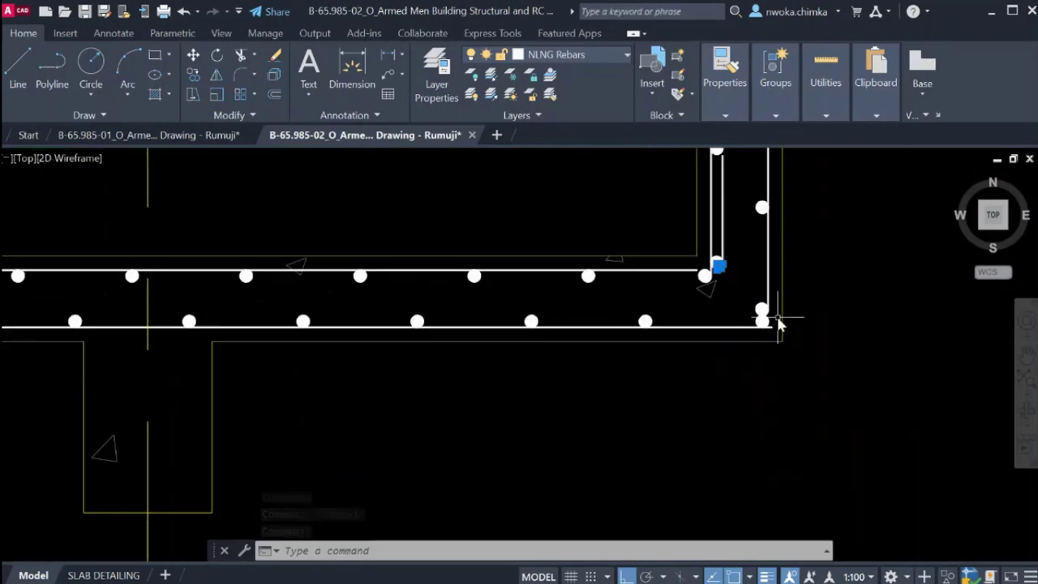
middle_click_drag(475, 343, 528, 339)
scroll(800, 330, "up", 7)
scroll(795, 332, "down", 10)
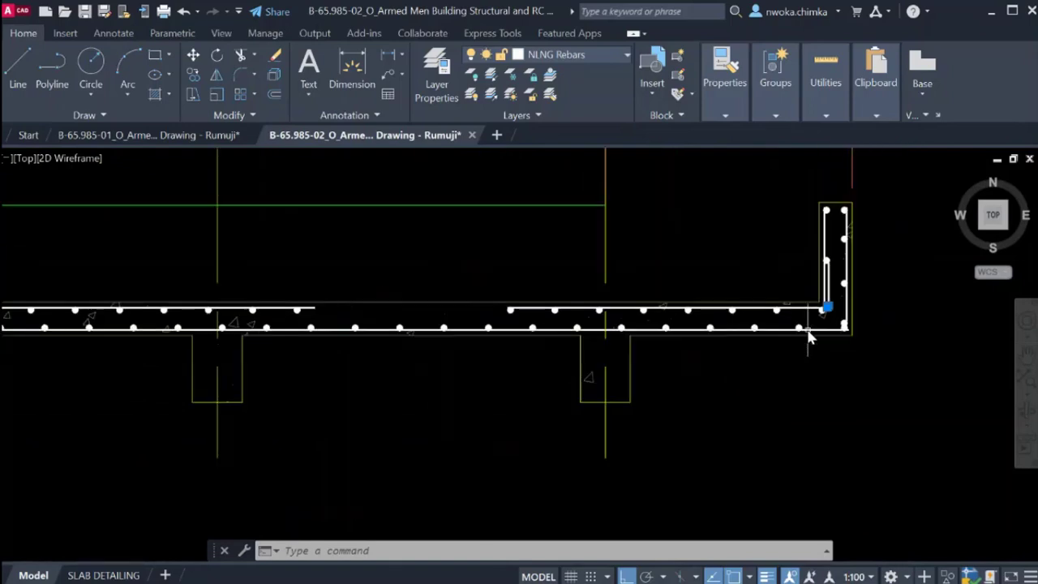
scroll(600, 334, "down", 5)
scroll(283, 336, "up", 5)
middle_click_drag(283, 336, 731, 288)
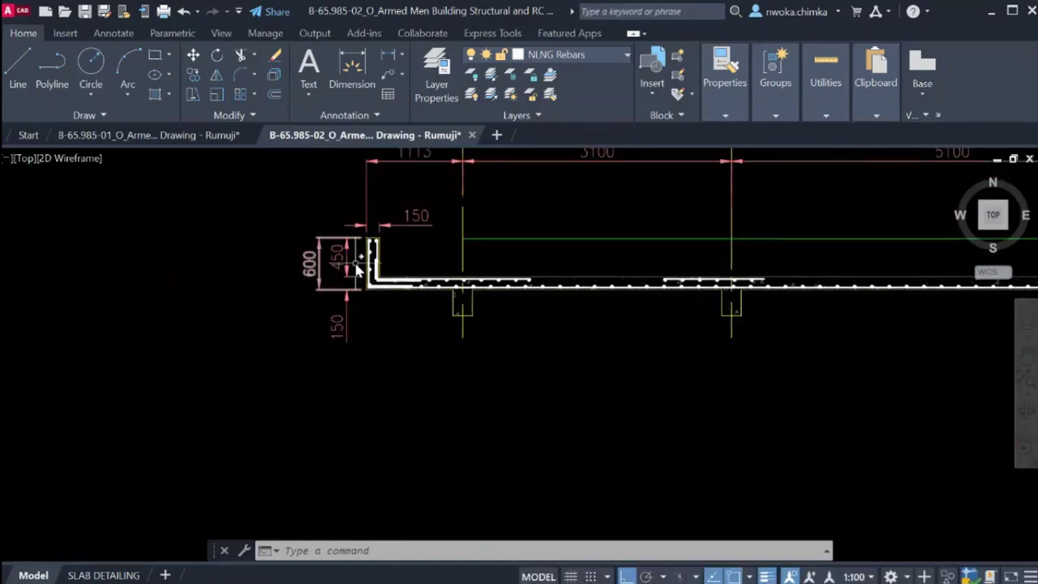
Mirror the two short horizontal bars at the grid A upstand about the vertical construction line, keeping the source objects.
key("Escape")
scroll(372, 266, "up", 6)
scroll(423, 308, "up", 2)
left_click(396, 375)
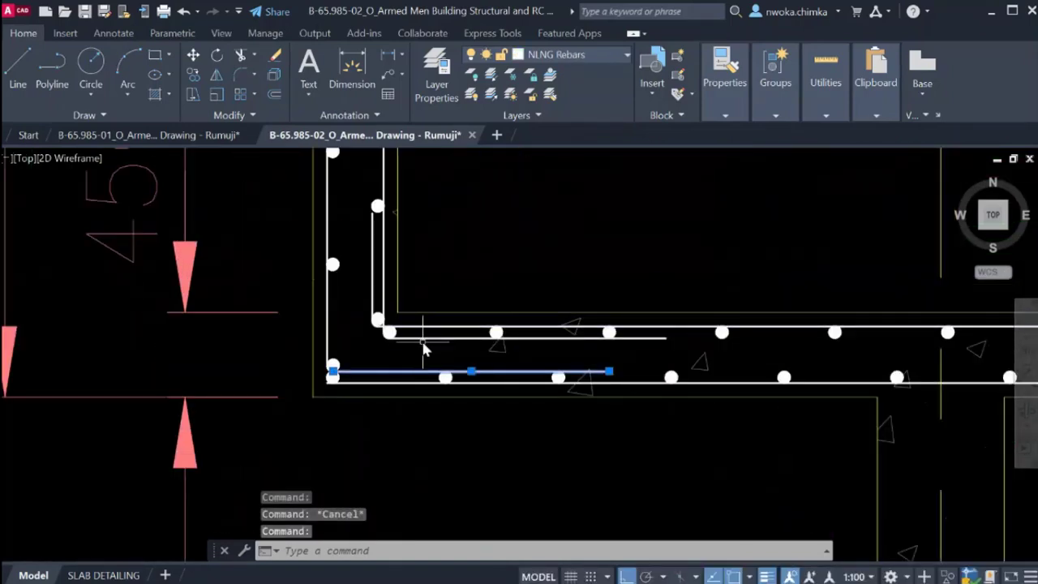
left_click(423, 338)
scroll(304, 368, "down", 4)
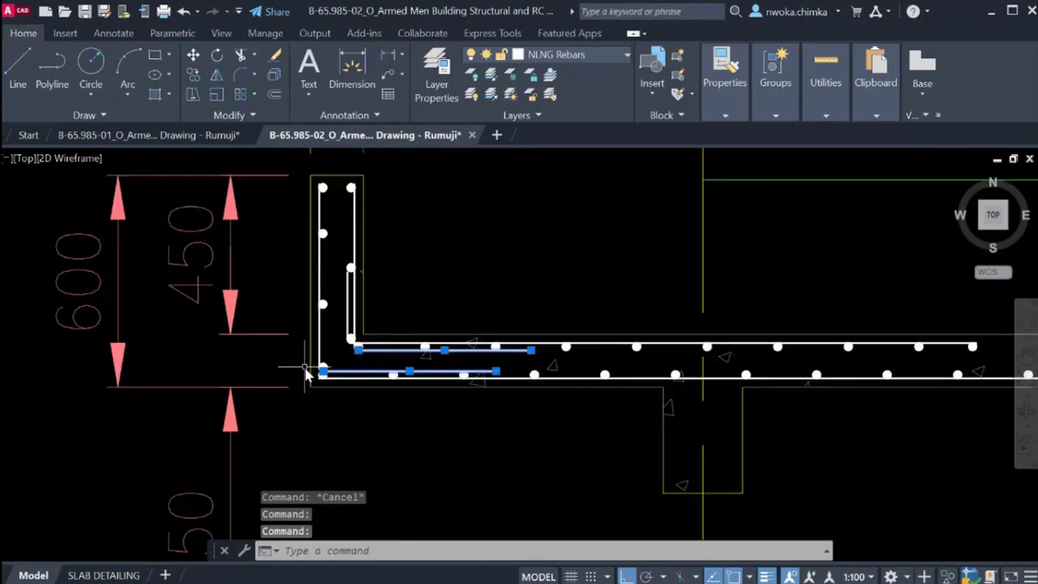
scroll(656, 336, "down", 3)
middle_click_drag(656, 336, 343, 320)
middle_click_drag(799, 323, 156, 319)
scroll(285, 326, "up", 4)
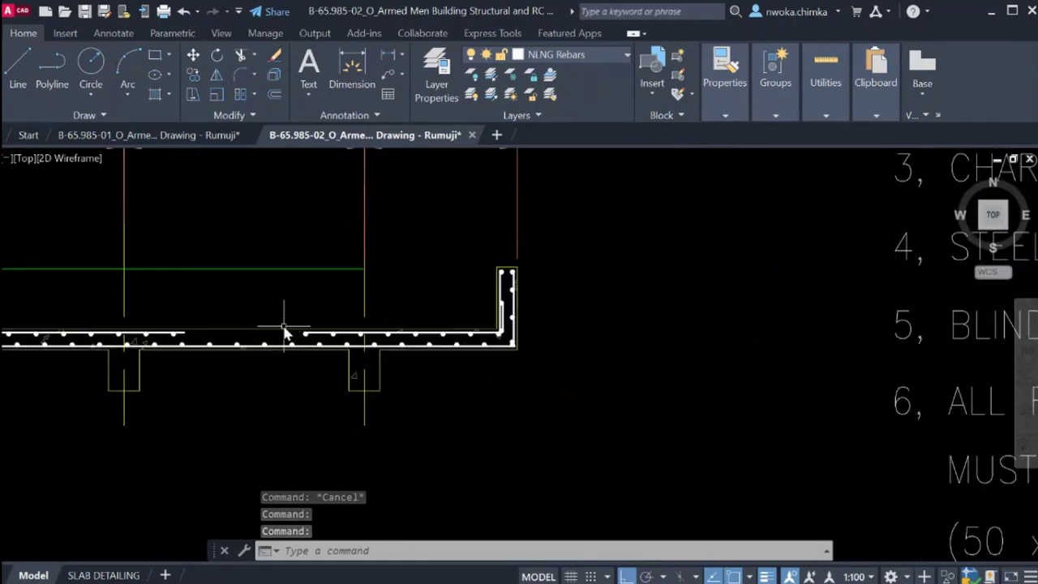
scroll(313, 331, "down", 8)
middle_click_drag(313, 331, 652, 310)
middle_click_drag(317, 313, 688, 316)
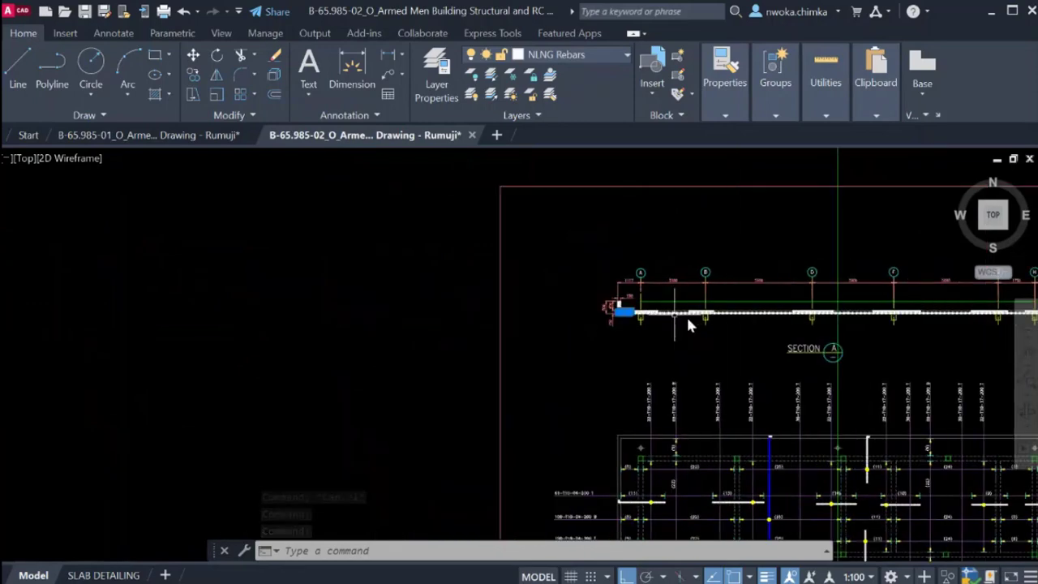
scroll(631, 314, "up", 5)
middle_click_drag(600, 312, 397, 321)
scroll(348, 318, "up", 6)
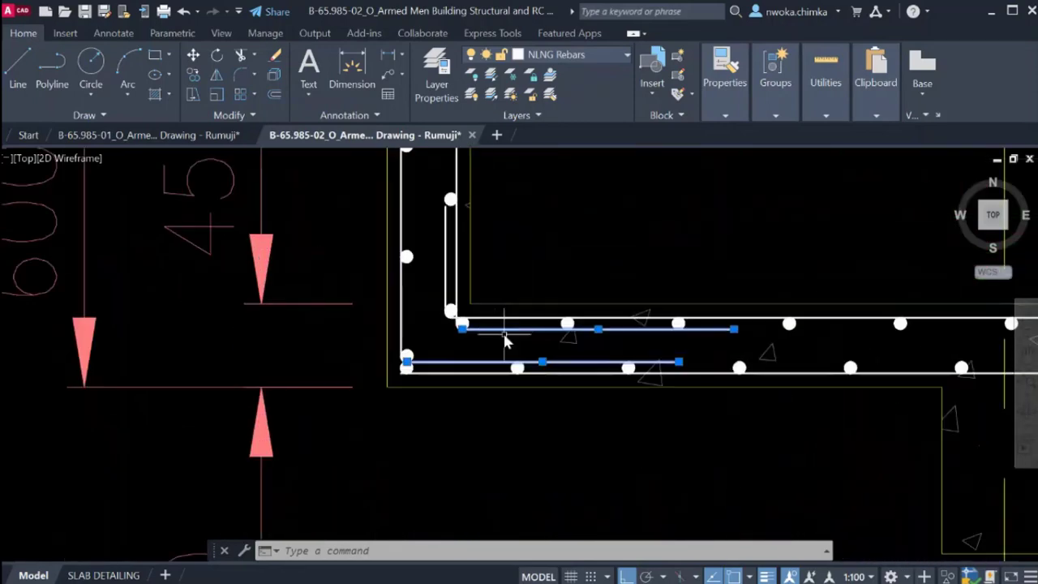
scroll(475, 347, "down", 6)
middle_click_drag(604, 350, 355, 354)
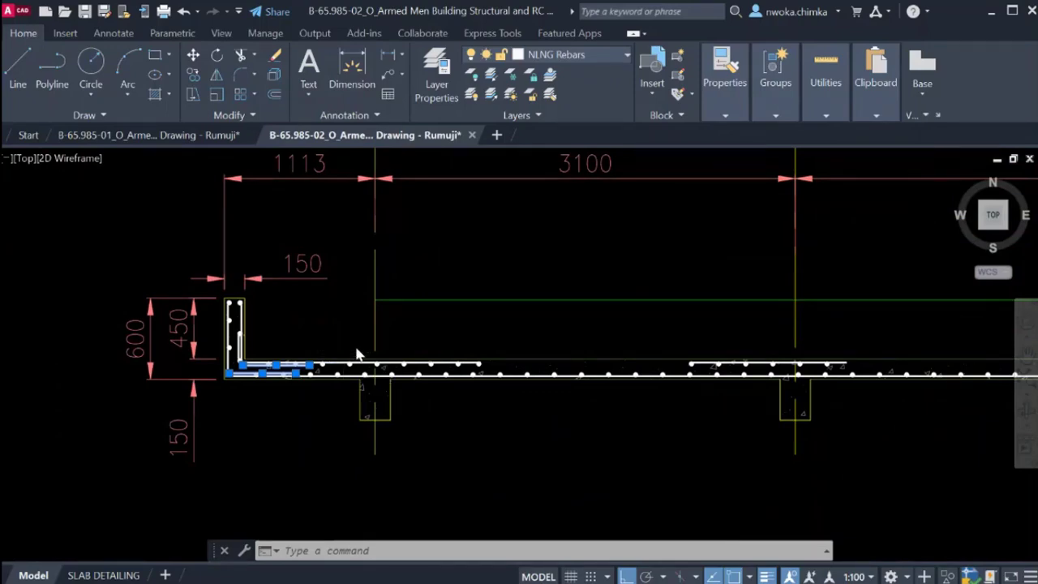
type("mi")
key("Return")
scroll(549, 359, "down", 5)
scroll(737, 360, "up", 3)
left_click(657, 320)
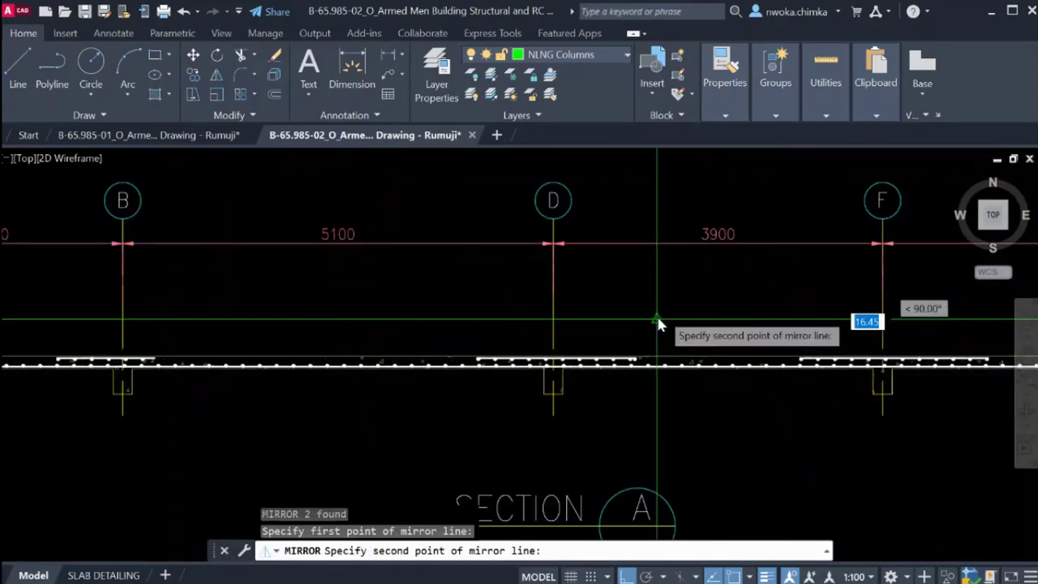
left_click(678, 185)
left_click(701, 256)
Extend the slab's top bar beyond grid H to the curved bend of the upstand's short inner bar.
scroll(354, 207, "down", 2)
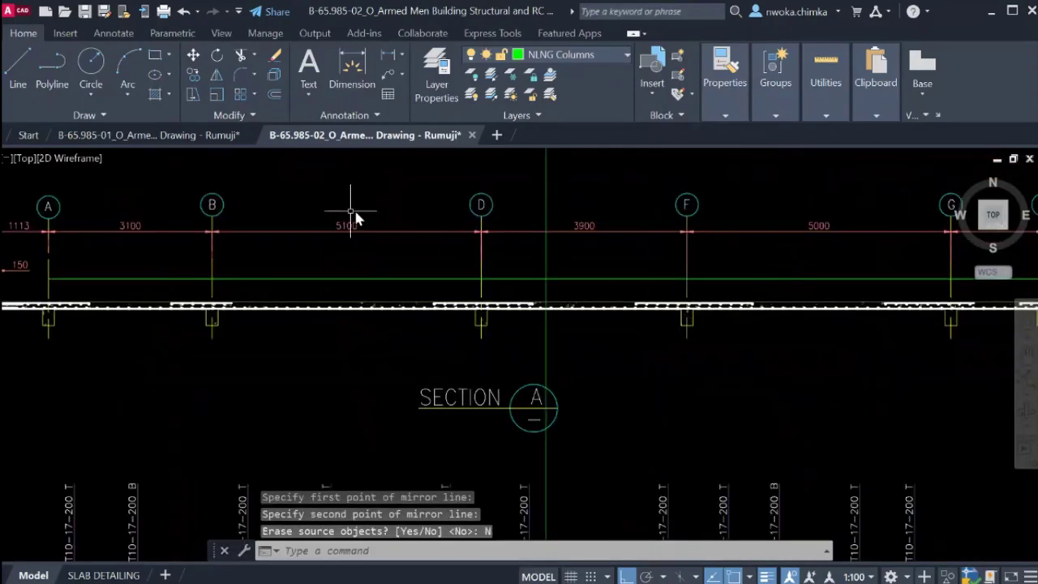
scroll(354, 208, "down", 3)
scroll(736, 255, "up", 8)
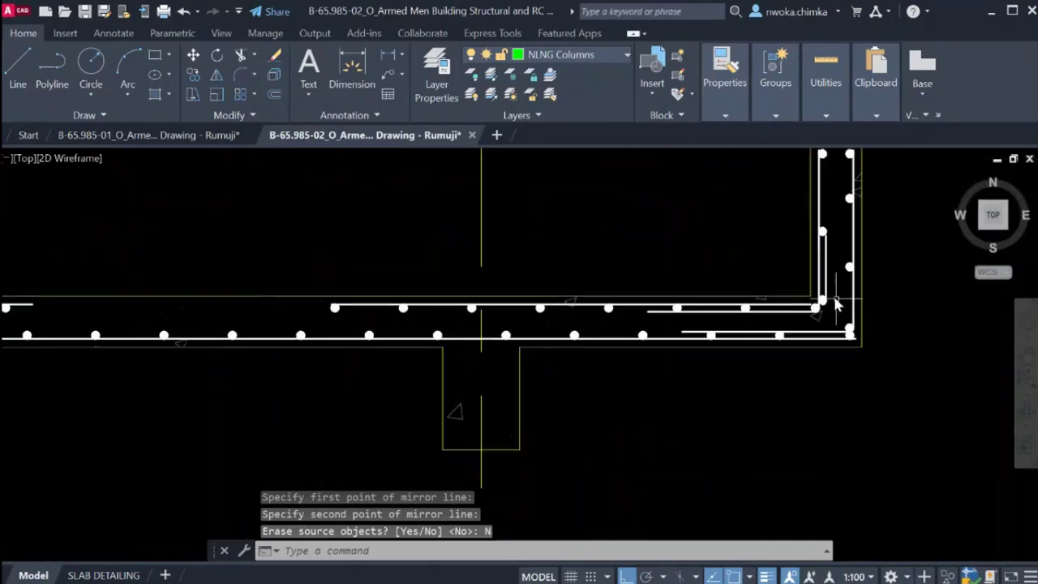
scroll(836, 305, "up", 6)
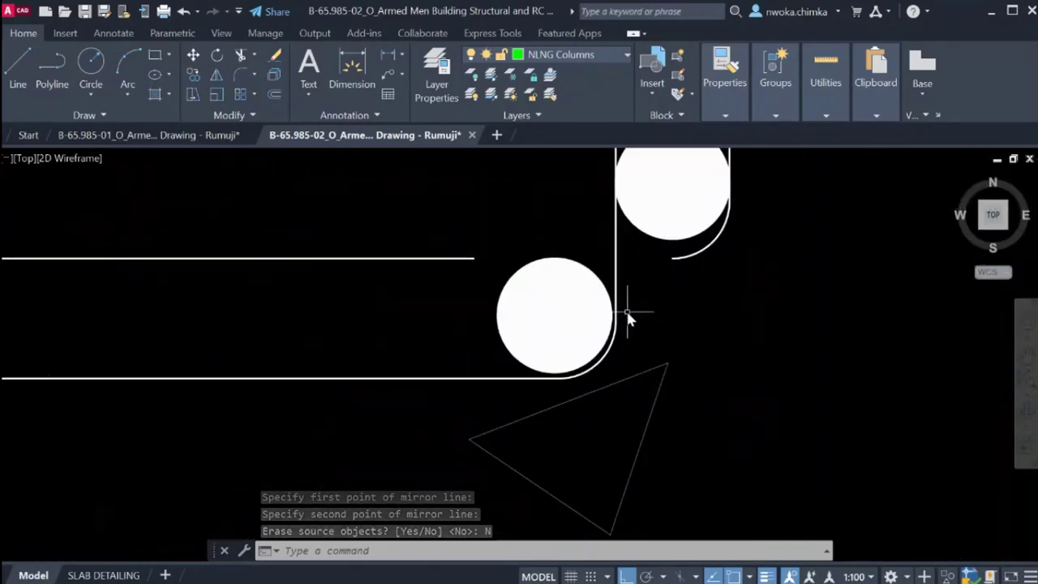
scroll(647, 300, "down", 4)
scroll(646, 291, "up", 2)
left_click(659, 287)
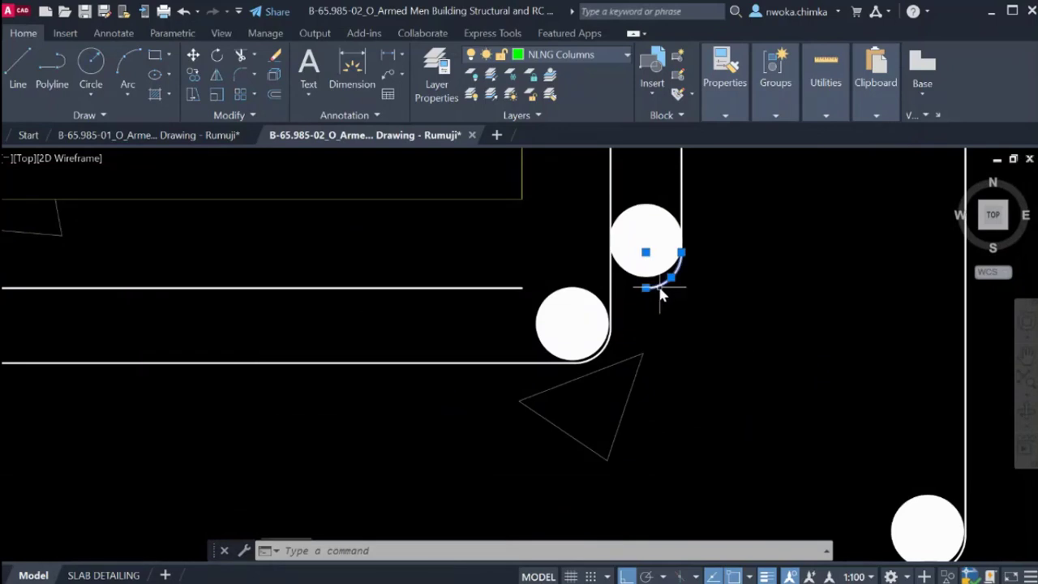
key("Return")
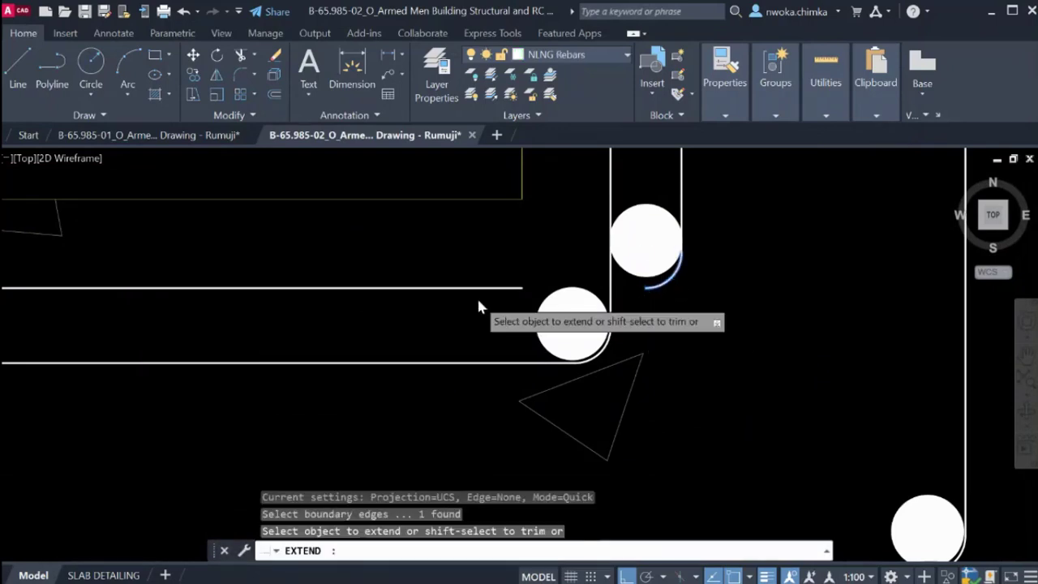
left_click(487, 288)
scroll(560, 268, "down", 4)
key("Escape")
Check the bottom corner bend and the mirrored horizontal bars at the upstand beyond grid H.
scroll(717, 391, "up", 4)
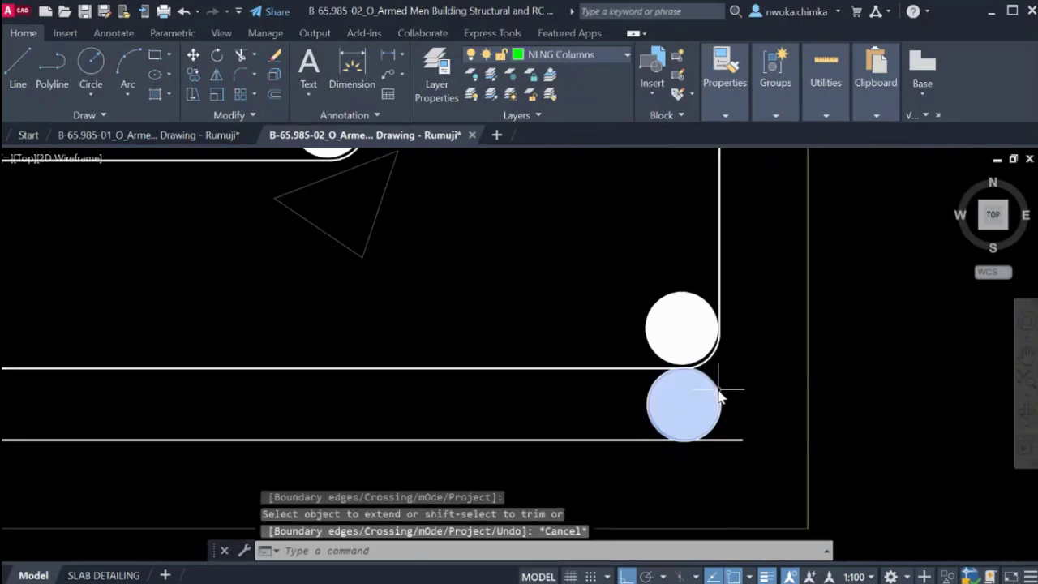
scroll(716, 372, "down", 2)
scroll(718, 374, "up", 2)
scroll(722, 377, "down", 2)
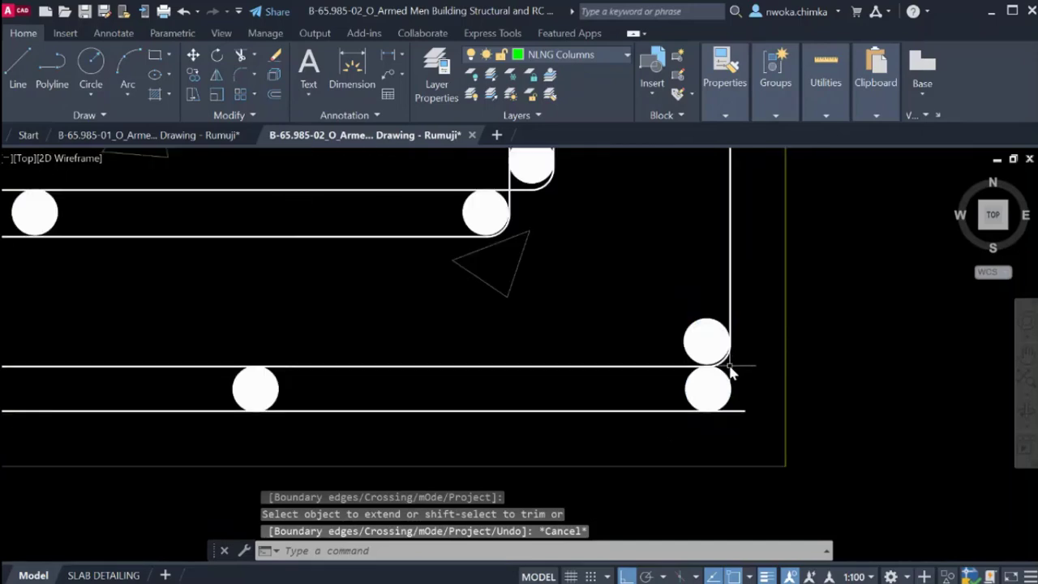
scroll(724, 380, "down", 4)
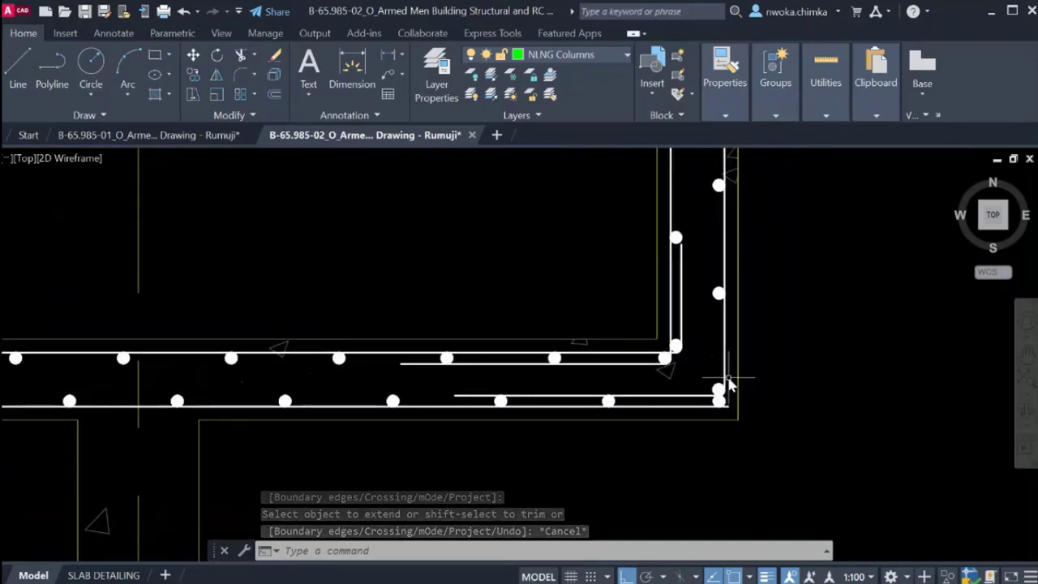
scroll(730, 375, "up", 1)
scroll(695, 320, "up", 6)
scroll(717, 299, "down", 6)
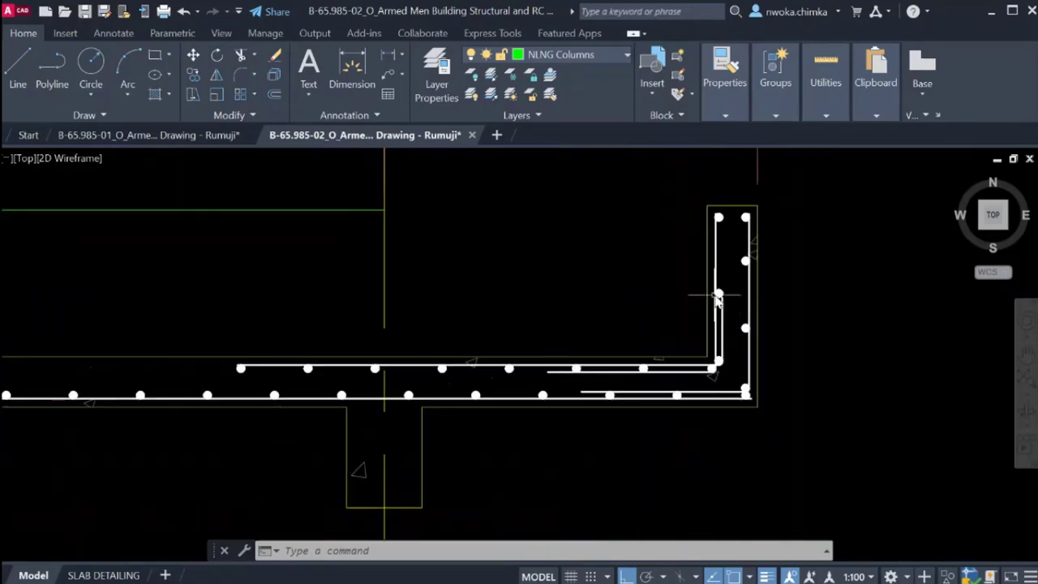
scroll(718, 332, "up", 2)
scroll(792, 319, "down", 6)
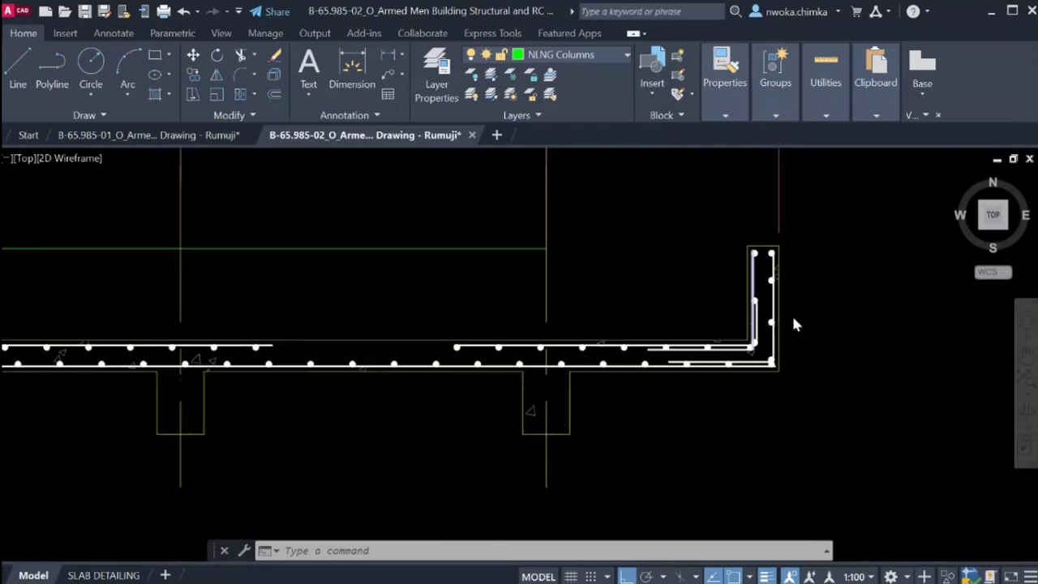
Erase the vertical construction line and the horizontal reference line above Section A.
middle_click_drag(573, 348, 925, 322)
scroll(925, 322, "down", 2)
middle_click_drag(32, 316, 594, 306)
scroll(593, 306, "down", 2)
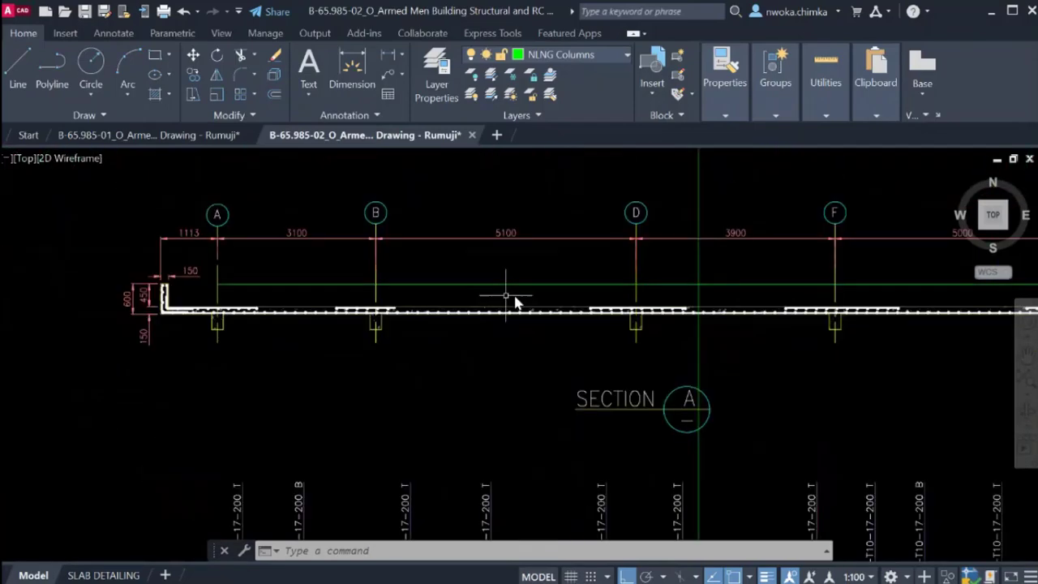
middle_click_drag(695, 278, 675, 280)
scroll(673, 286, "up", 4)
left_click(688, 274)
left_click(651, 301)
left_click(644, 295)
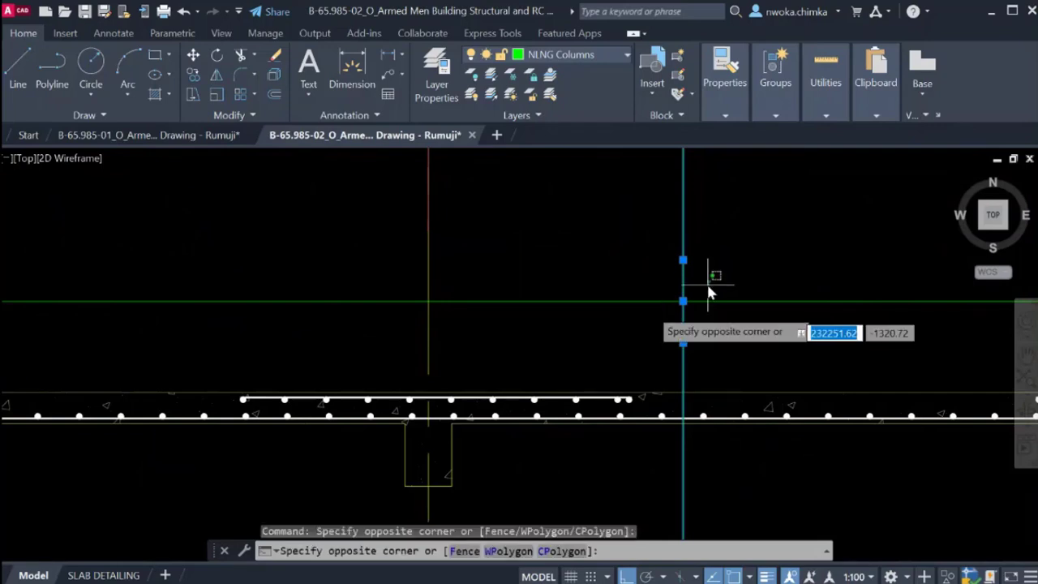
left_click(641, 316)
key("Return")
scroll(681, 294, "down", 3)
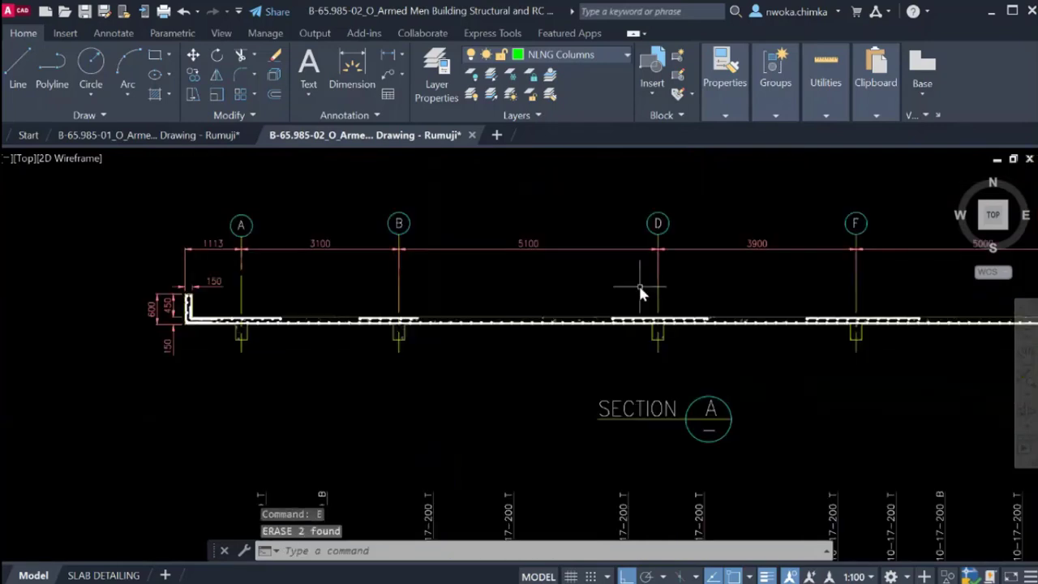
Review Section A's reinforcement along the slab from the grid A upstand to the one beyond grid H.
scroll(390, 319, "up", 1)
scroll(285, 316, "up", 3)
scroll(224, 325, "down", 2)
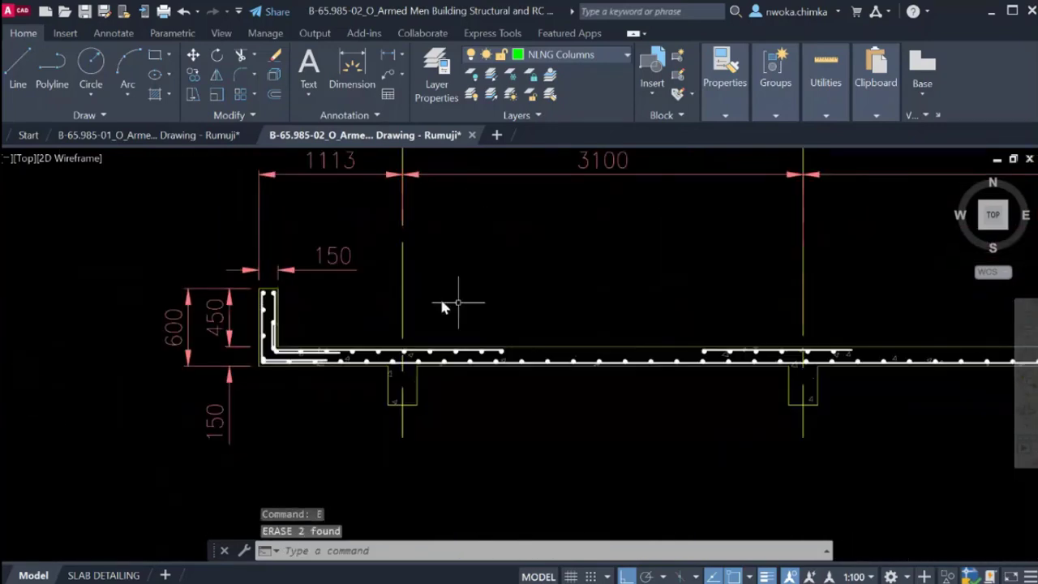
middle_click_drag(445, 297, 216, 327)
scroll(216, 327, "down", 1)
middle_click_drag(520, 329, 193, 326)
middle_click_drag(567, 332, 403, 332)
scroll(607, 349, "down", 1)
scroll(996, 352, "up", 1)
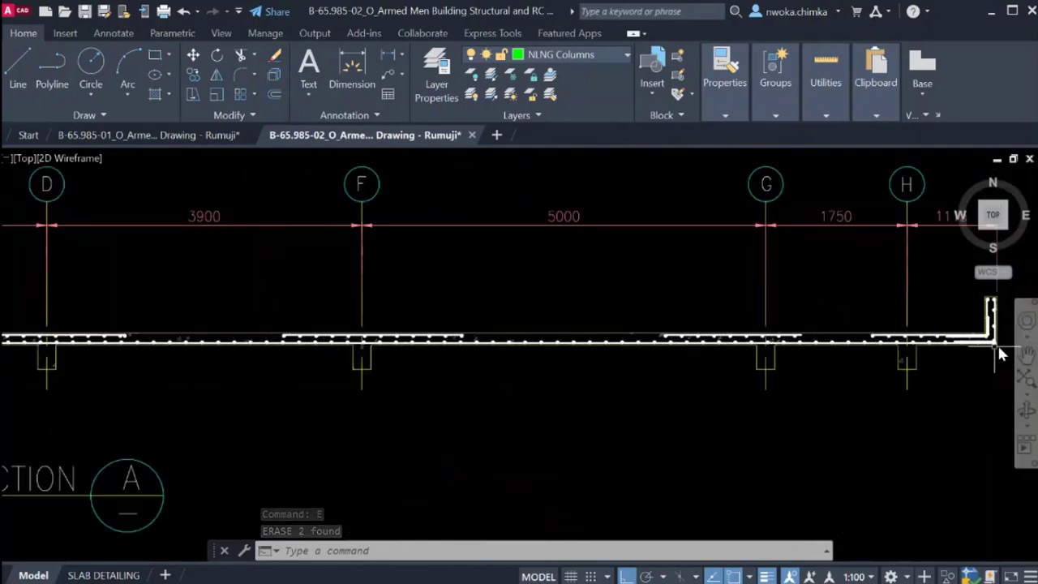
scroll(899, 347, "up", 2)
middle_click_drag(877, 342, 748, 337)
scroll(748, 339, "down", 1)
scroll(771, 356, "up", 2)
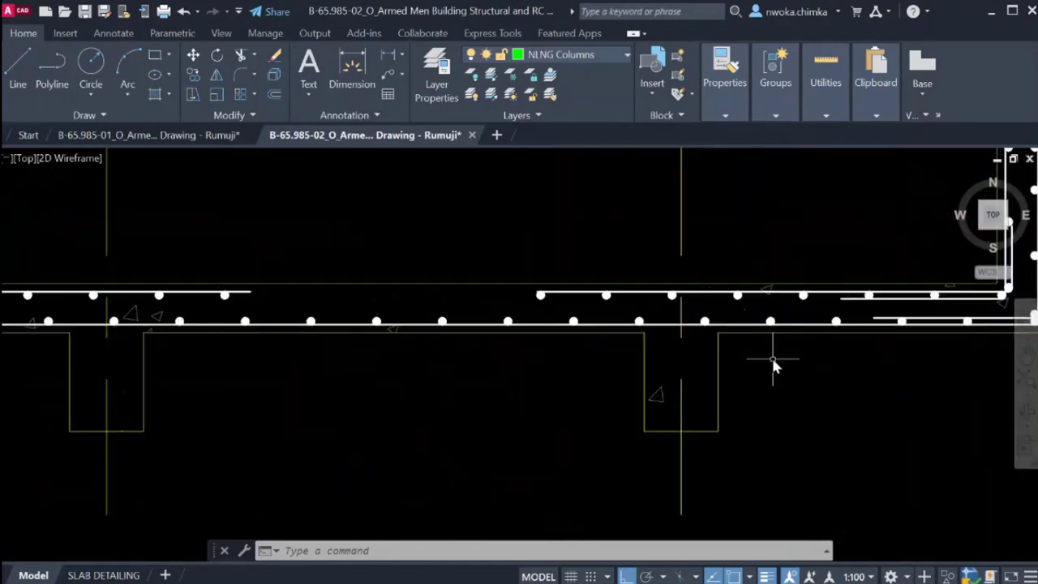
Inspect the concrete hatch along Section A's slab and beams, and clear its selection.
scroll(665, 377, "up", 2)
left_click(666, 379)
left_click(609, 430)
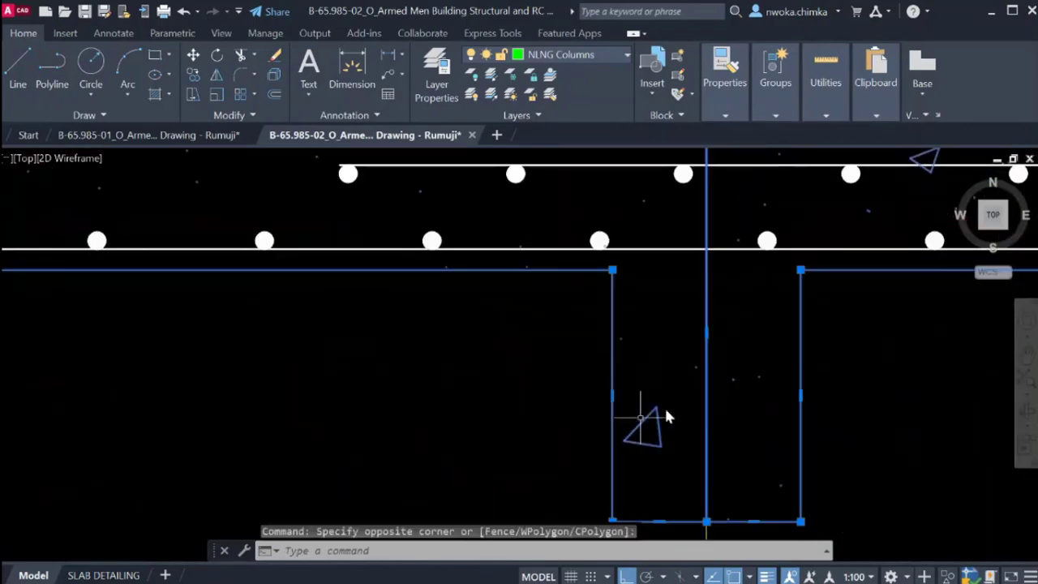
scroll(677, 419, "down", 2)
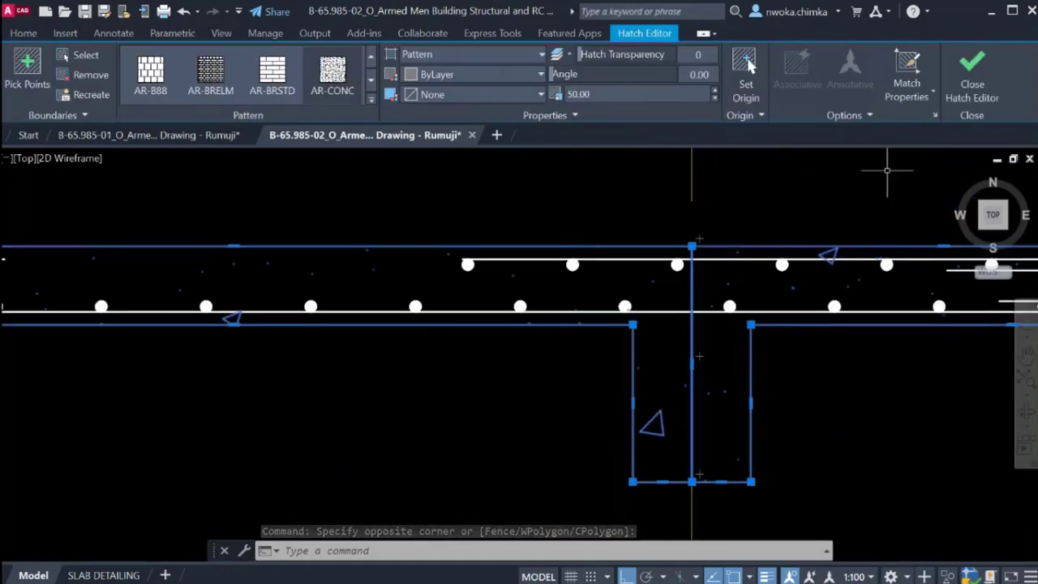
scroll(719, 309, "down", 6)
middle_click_drag(490, 322, 674, 321)
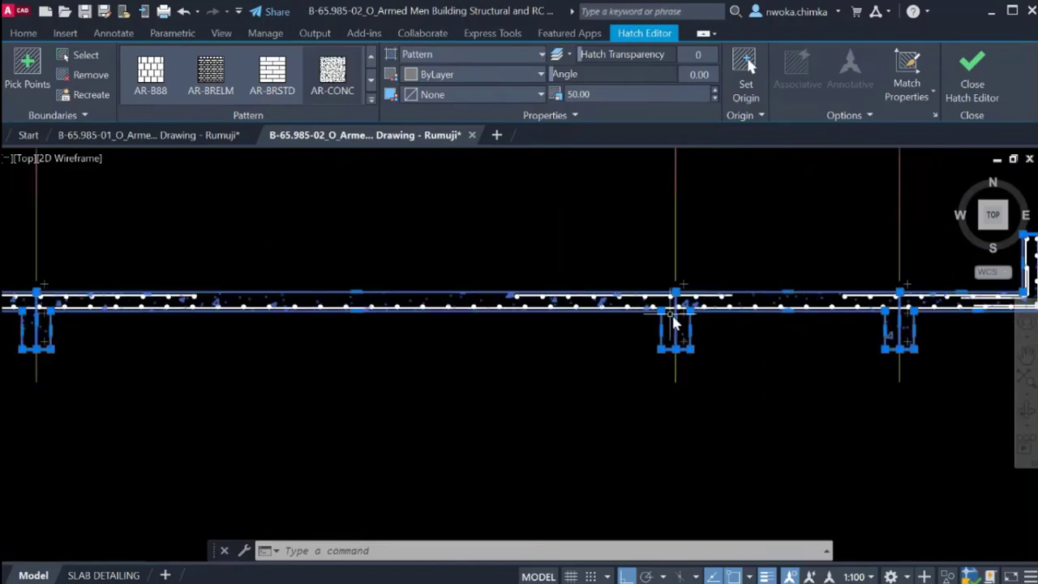
scroll(549, 300, "up", 4)
scroll(445, 307, "up", 2)
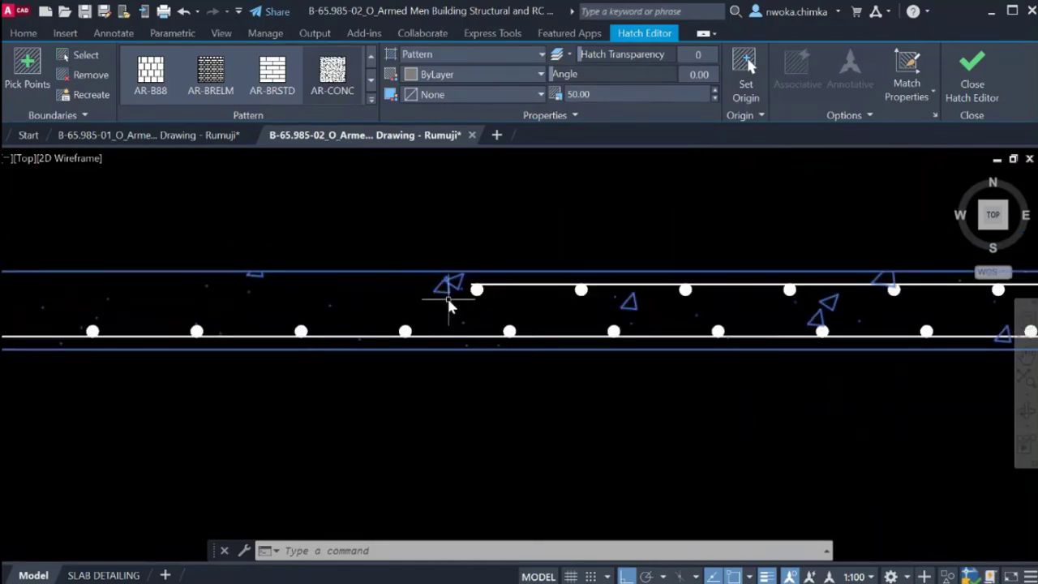
scroll(469, 298, "up", 3)
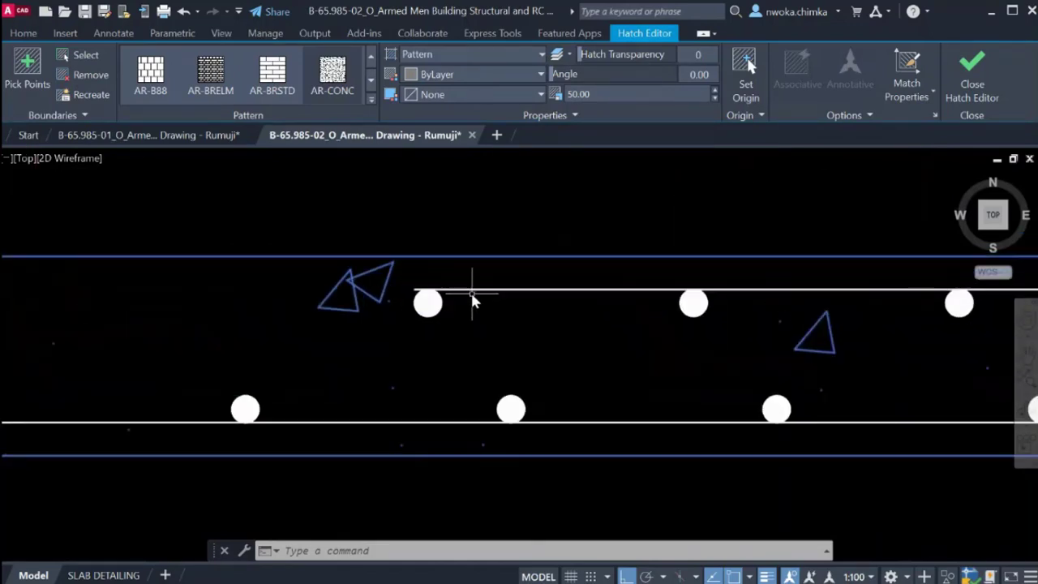
scroll(478, 291, "down", 4)
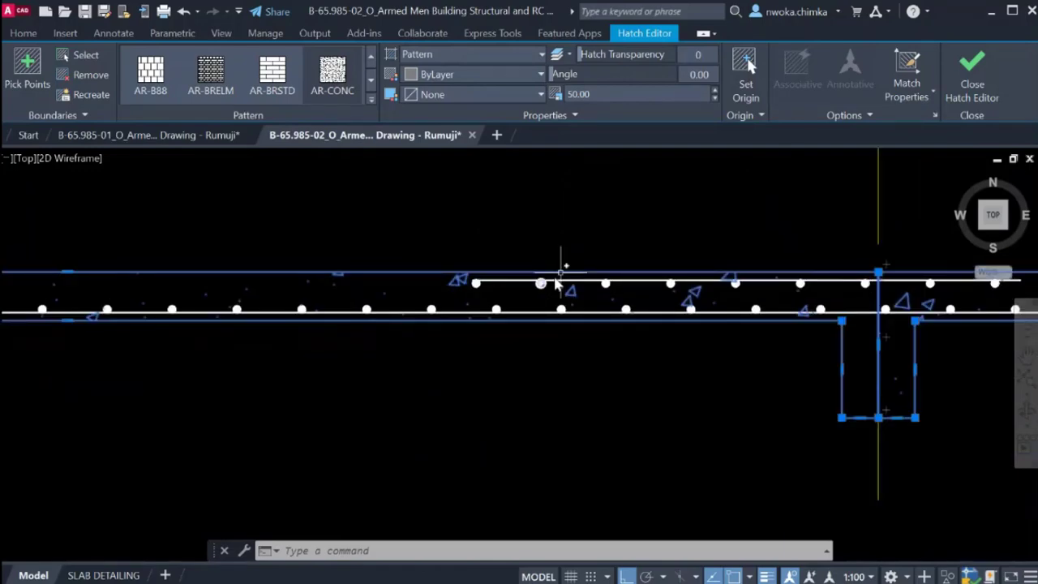
scroll(595, 283, "down", 5)
scroll(398, 300, "up", 4)
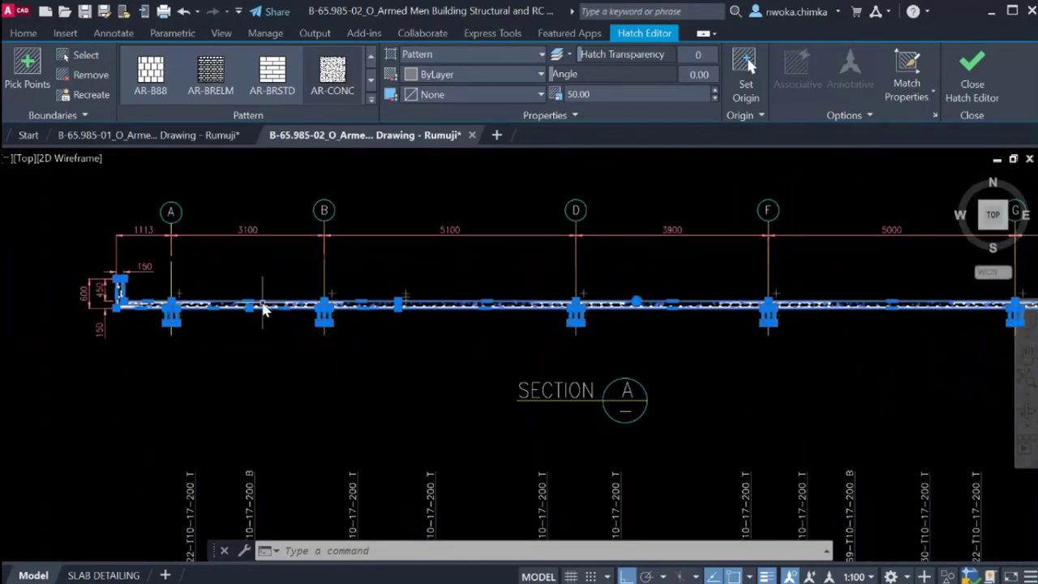
key("Escape")
Review Section A's upstand and top bars from the free edge past grid A.
middle_click_drag(116, 279, 352, 283)
scroll(355, 284, "up", 8)
scroll(382, 289, "down", 4)
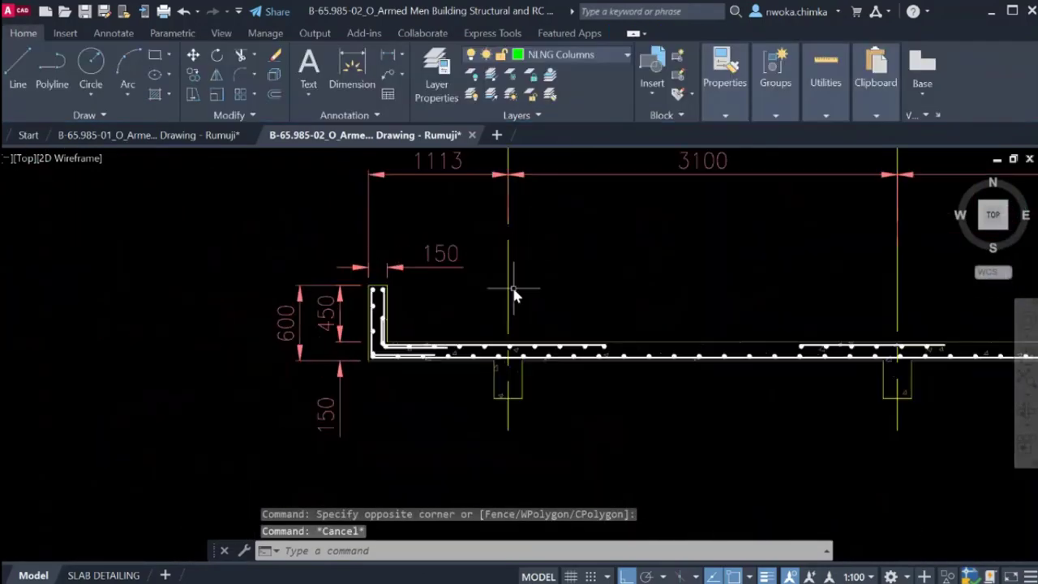
middle_click_drag(636, 291, 528, 297)
scroll(417, 349, "up", 7)
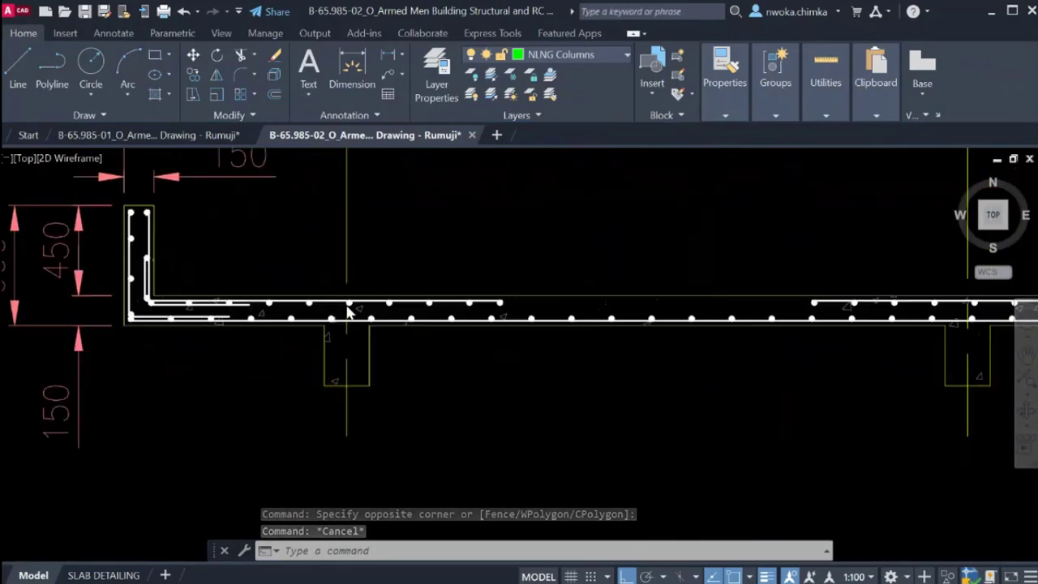
scroll(416, 296, "up", 2)
scroll(419, 290, "down", 6)
scroll(433, 283, "up", 8)
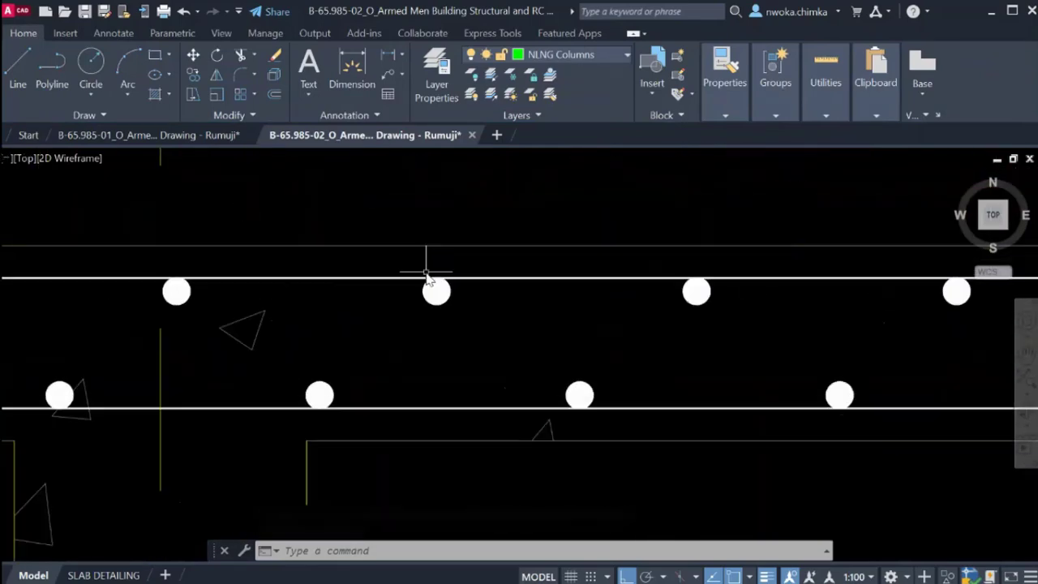
scroll(436, 280, "down", 4)
scroll(436, 279, "down", 3)
scroll(405, 320, "up", 7)
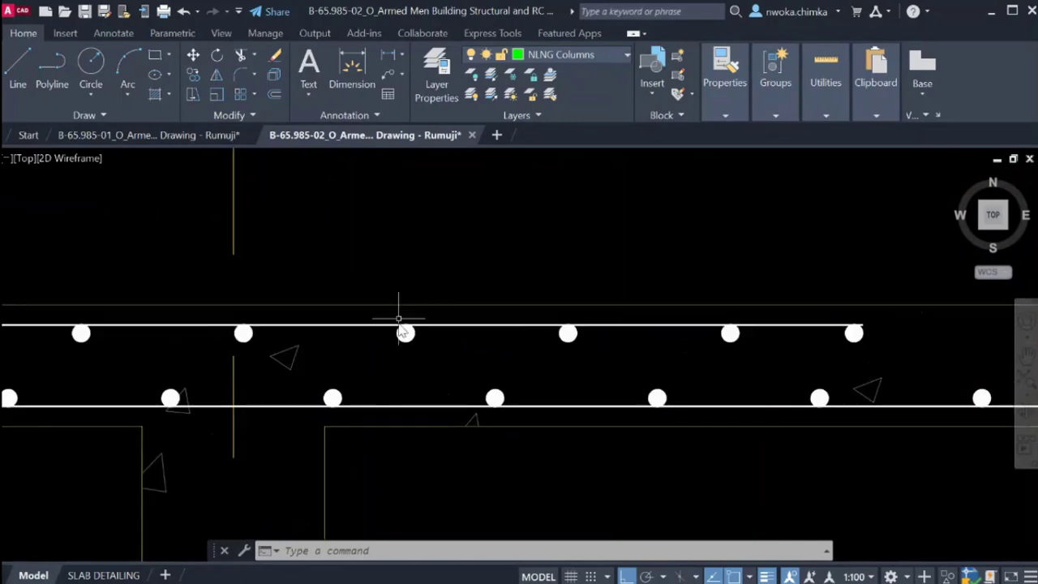
scroll(411, 336, "up", 1)
scroll(410, 336, "down", 7)
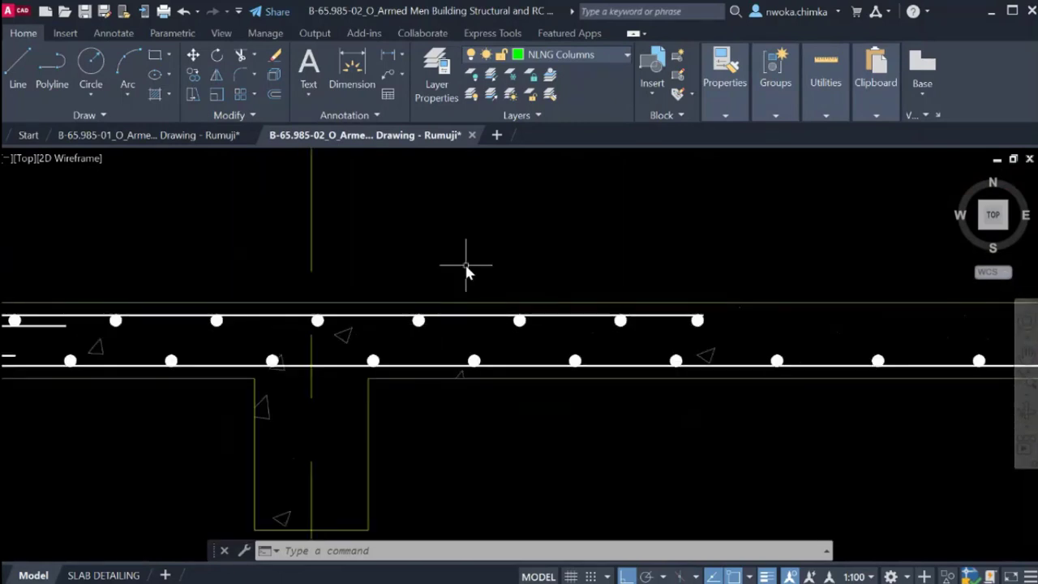
middle_click_drag(468, 271, 478, 303)
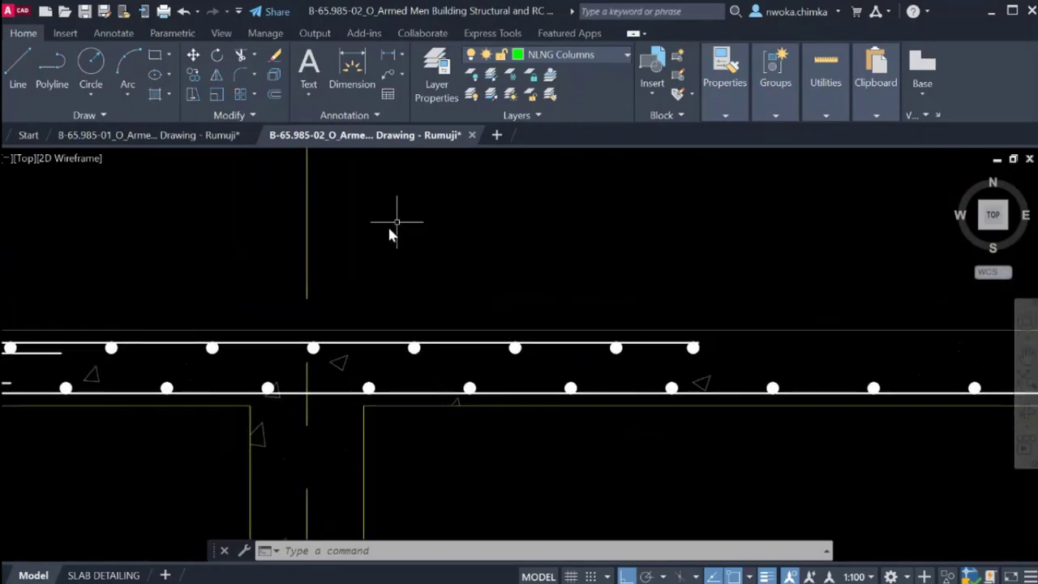
Make NLNG Leader Lines the current layer.
left_click(579, 61)
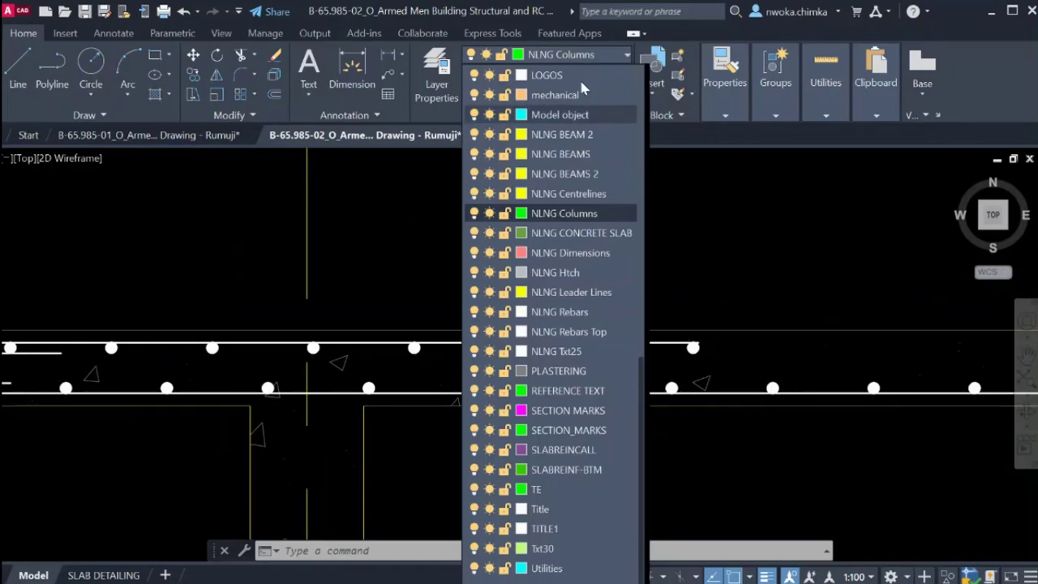
left_click(585, 292)
scroll(535, 300, "up", 5)
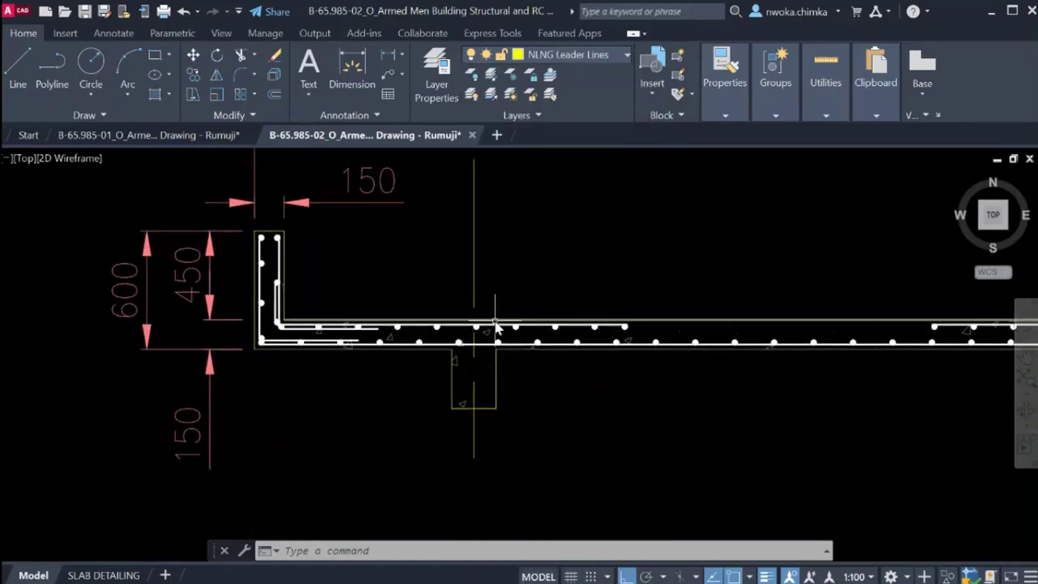
scroll(557, 328, "up", 2)
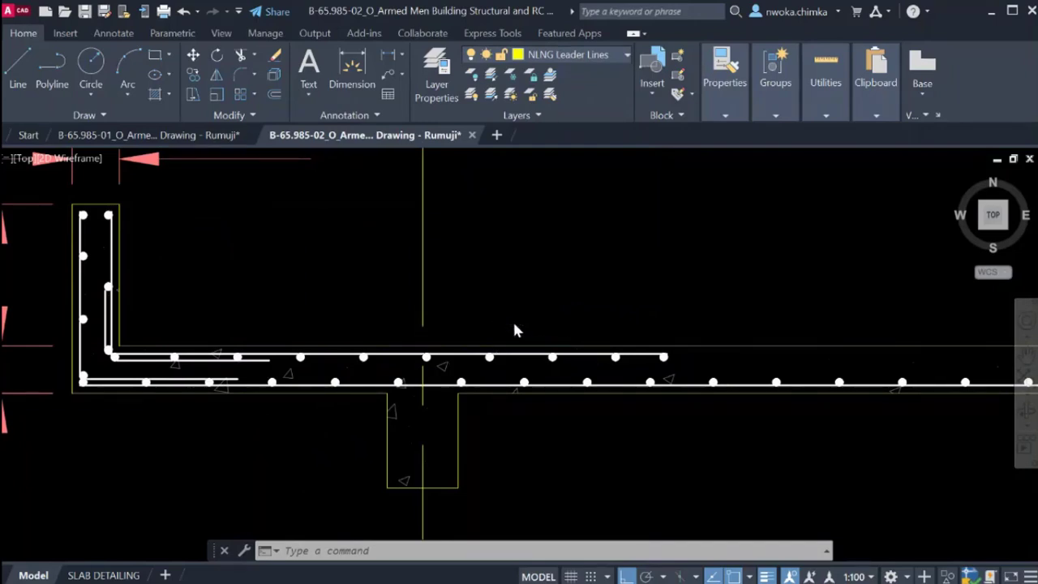
type("qleader")
key("Return")
scroll(545, 359, "up", 8)
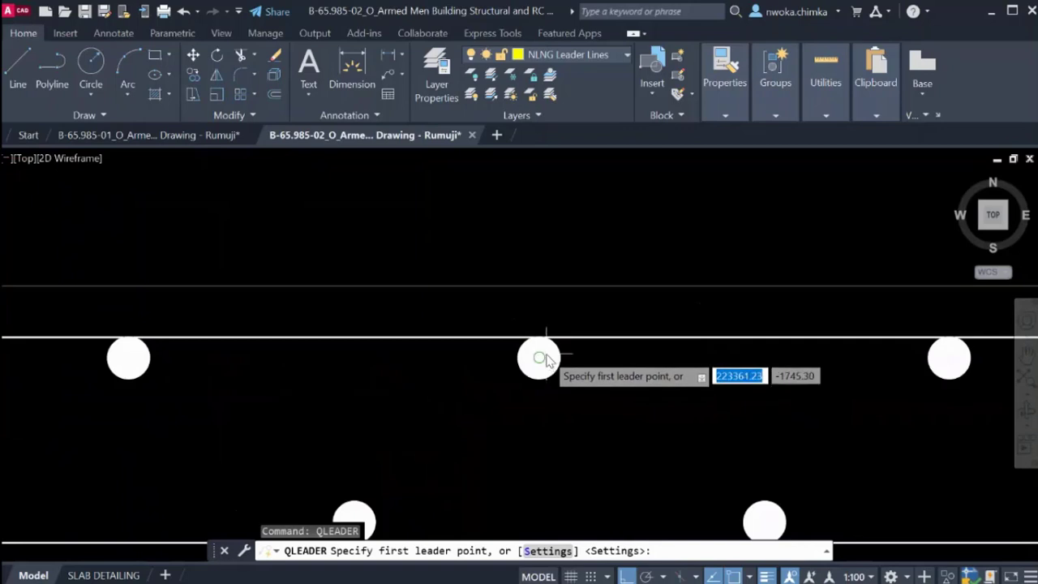
left_click(543, 358)
scroll(547, 268, "down", 4)
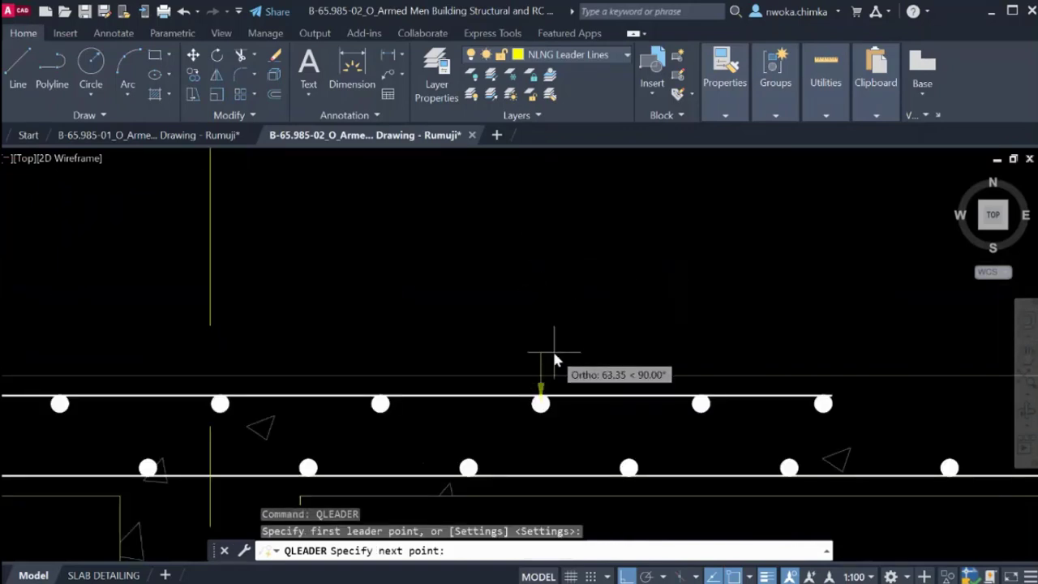
scroll(552, 351, "up", 2)
key("Escape")
scroll(544, 309, "down", 6)
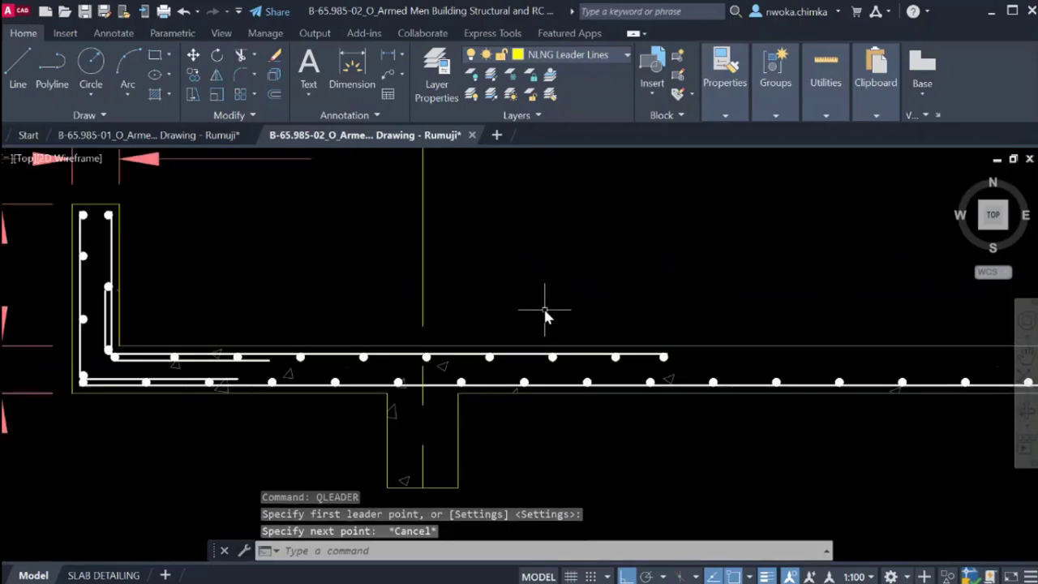
Draw a text-free quick leader from the slab's top bar between grids A and B, rising vertically and ending in a horizontal segment.
key("Return")
scroll(563, 348, "up", 4)
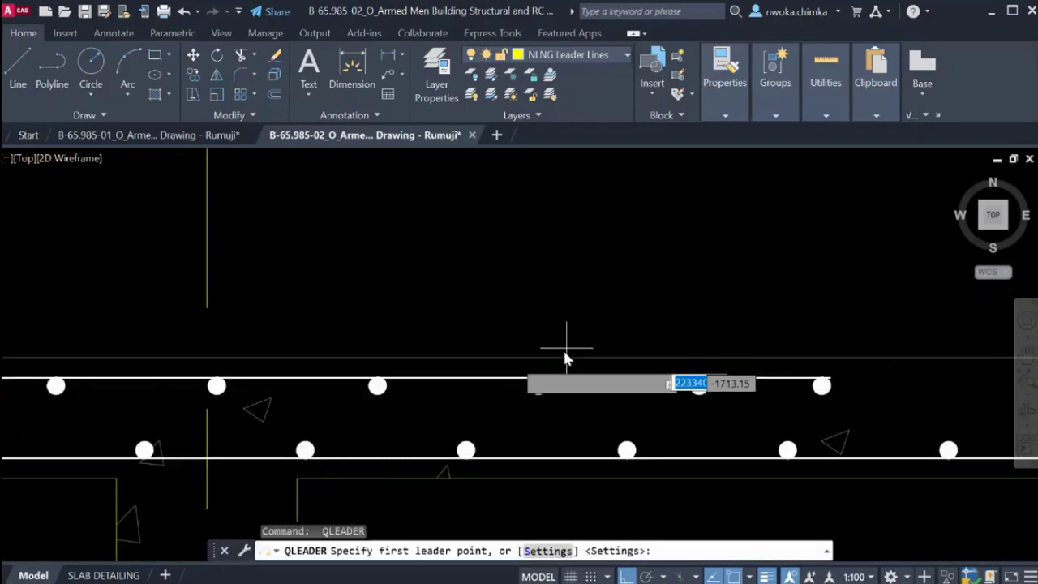
left_click(444, 381)
scroll(450, 313, "up", 2)
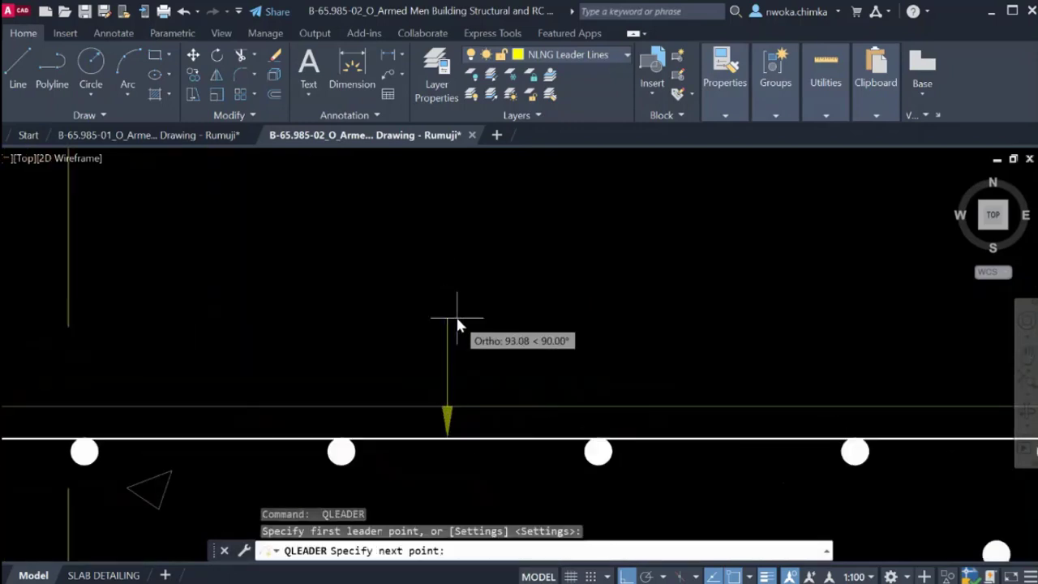
left_click(454, 329)
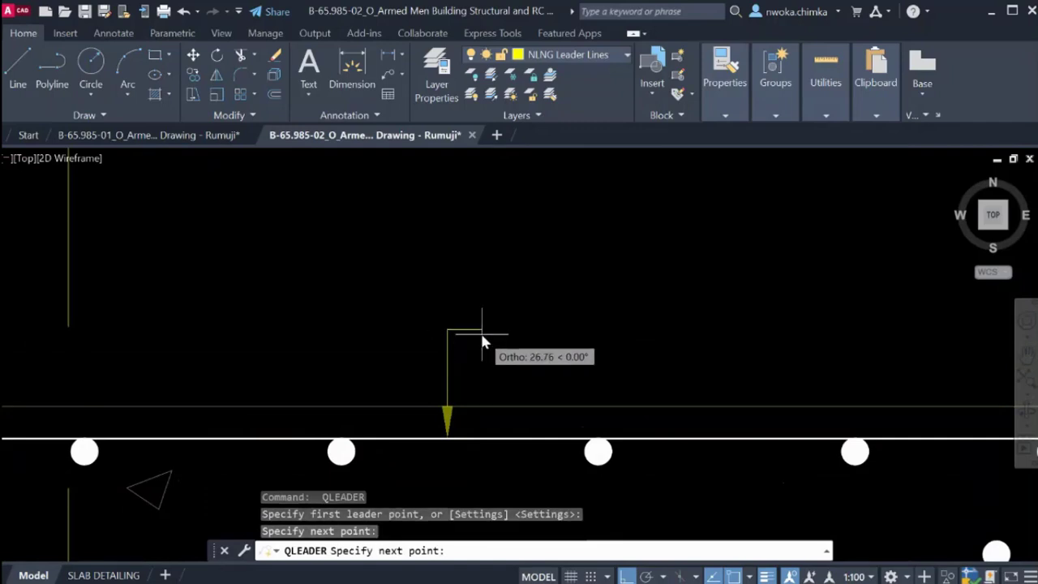
left_click(527, 331)
key("Escape")
Stretch the leader's horizontal segment slightly upward, keeping its arrowhead on the top bar.
left_click(588, 303)
left_click(388, 347)
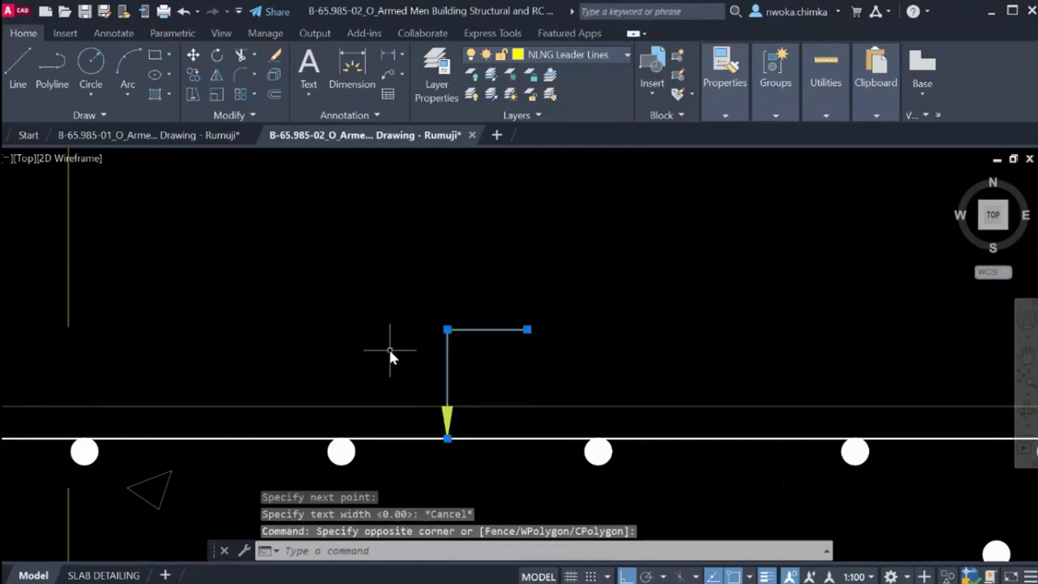
type("s")
key("Return")
left_click(404, 316)
key("Escape")
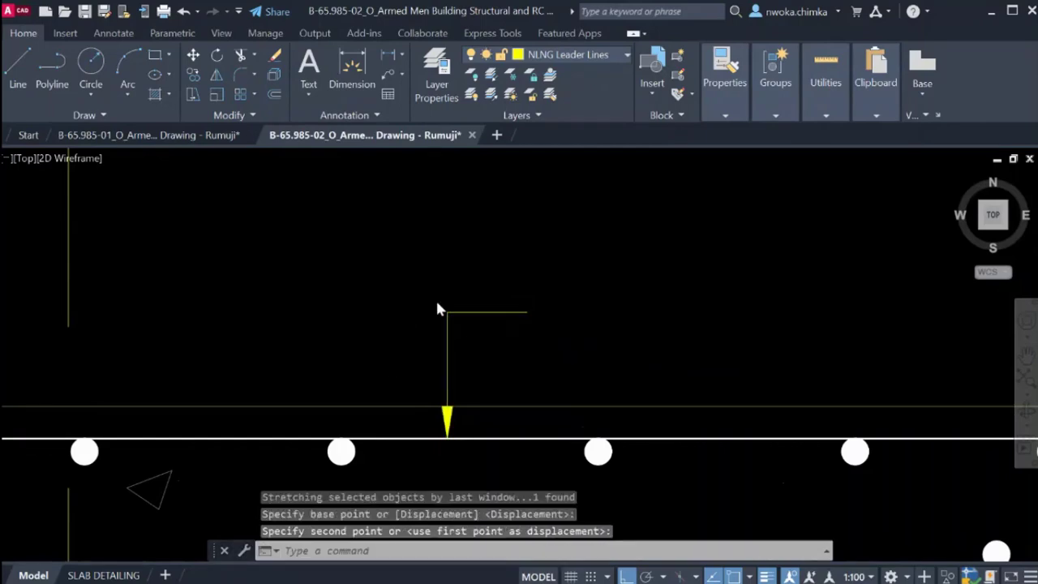
Compare the plan's bar callout 61-T10-04-200 T with the reinforcement shown near grids A and B in Section A.
scroll(487, 297, "down", 8)
scroll(510, 293, "down", 8)
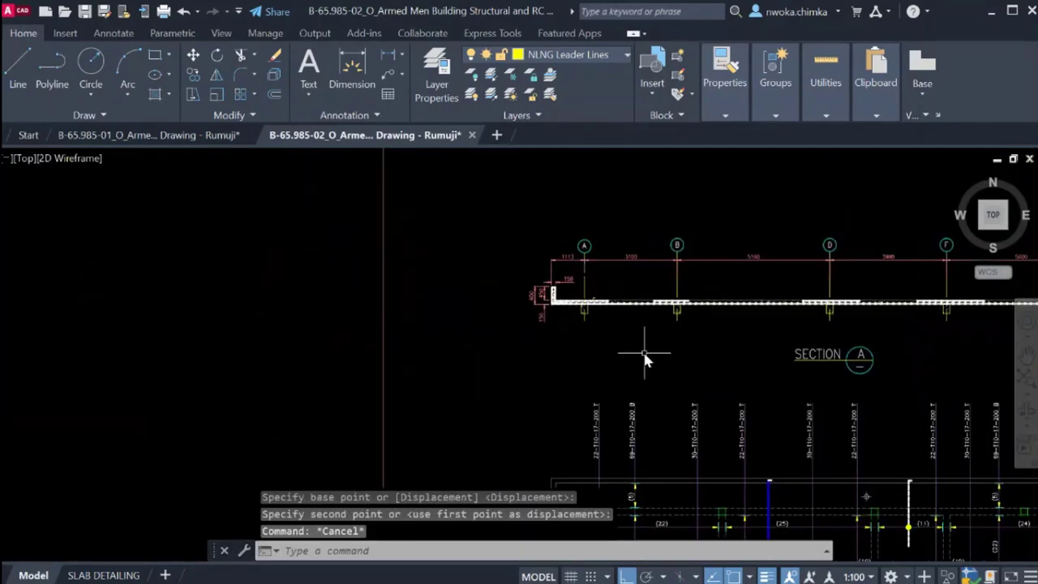
scroll(556, 294, "up", 3)
scroll(376, 383, "up", 5)
key("Escape")
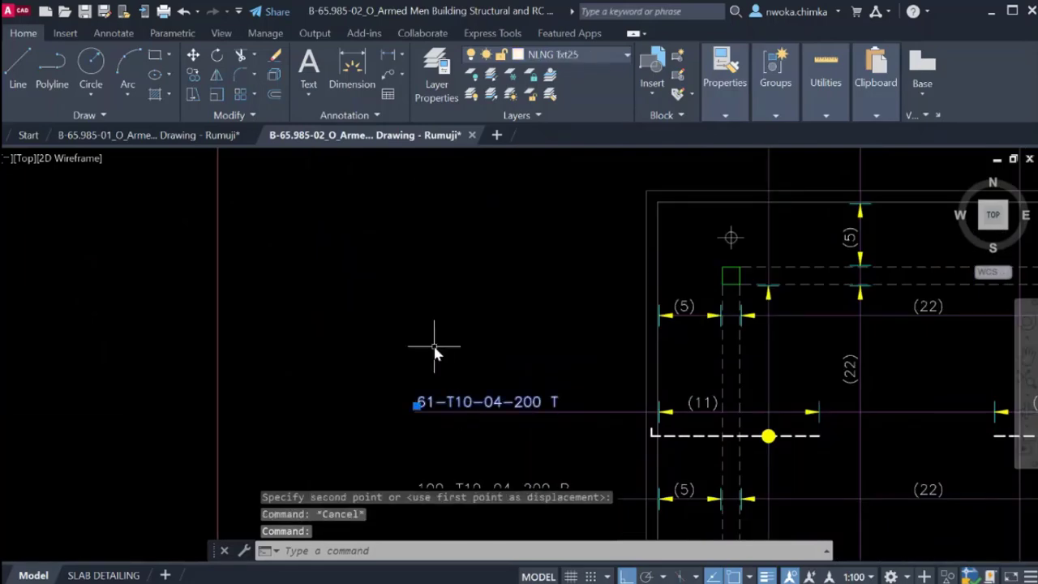
scroll(441, 289, "down", 8)
key("Escape")
scroll(523, 194, "up", 8)
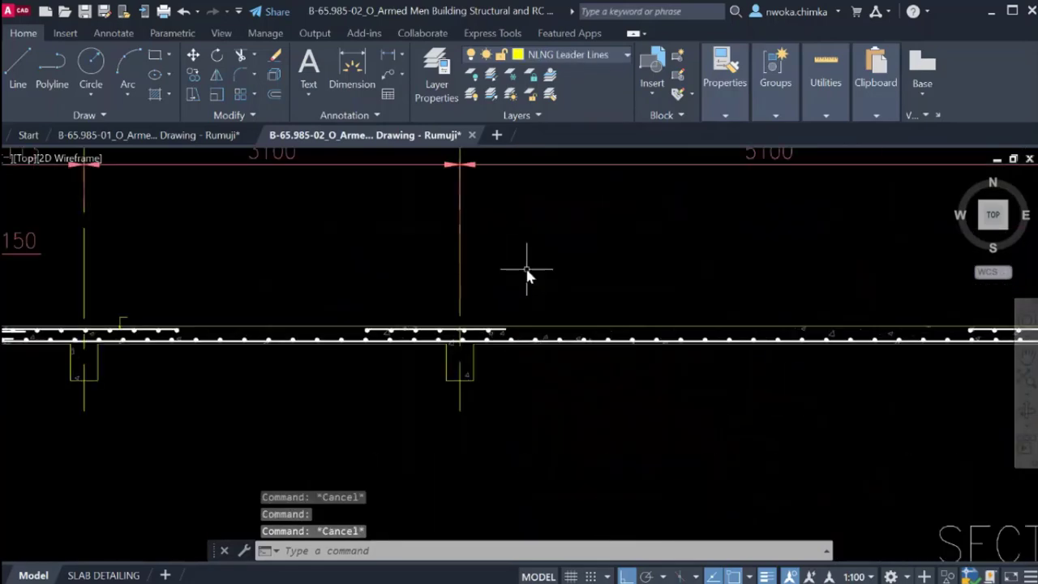
scroll(494, 271, "down", 8)
scroll(620, 284, "up", 8)
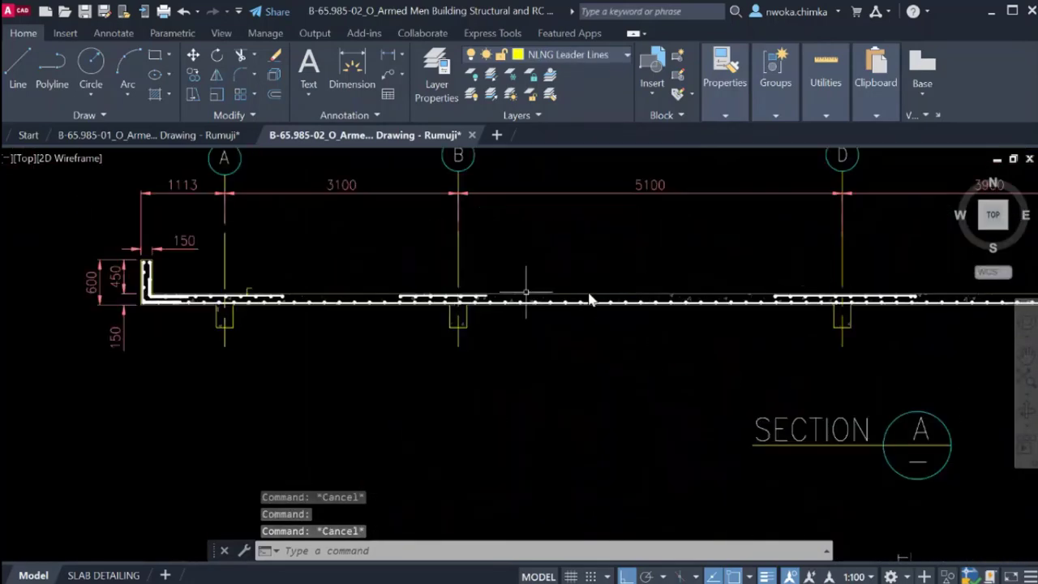
scroll(236, 288, "up", 10)
scroll(388, 295, "down", 8)
Examine the bar callouts beside the slab plan near the Section A cutting mark.
middle_click_drag(397, 342, 486, 226)
scroll(485, 231, "down", 4)
scroll(481, 266, "down", 2)
middle_click_drag(459, 350, 460, 187)
middle_click_drag(461, 377, 461, 277)
scroll(390, 410, "up", 2)
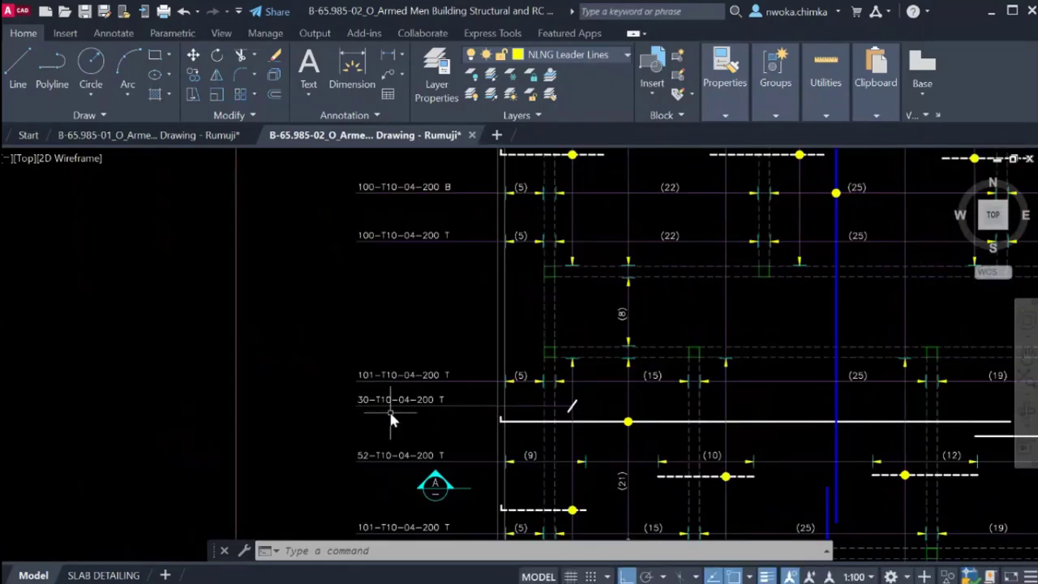
middle_click_drag(390, 413, 386, 270)
Match the red dashed vertical bar in the slab plan to the properties of the nearby white dashed top bar.
middle_click_drag(722, 396, 592, 322)
scroll(835, 301, "up", 4)
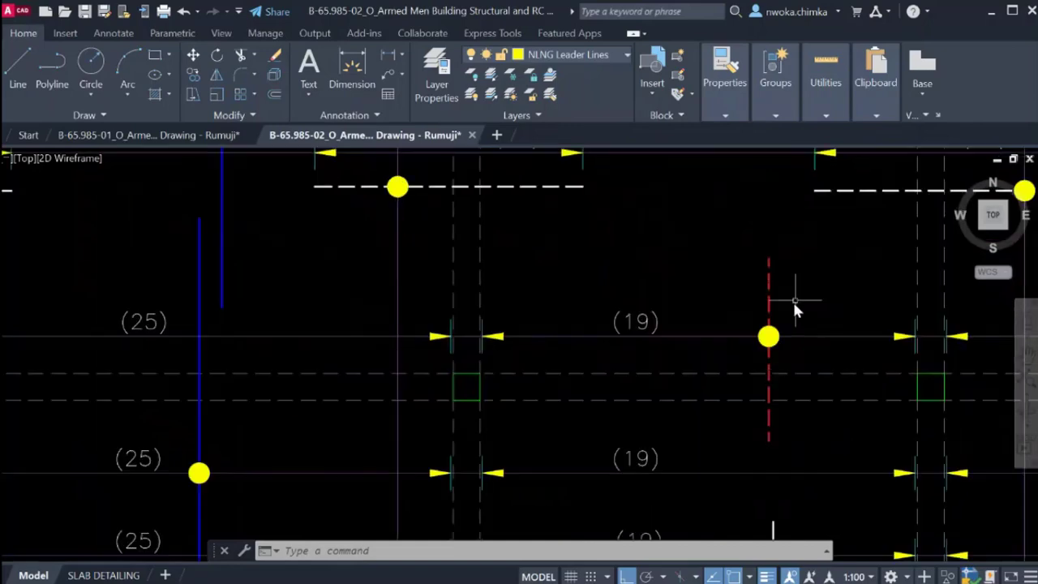
middle_click_drag(773, 305, 639, 314)
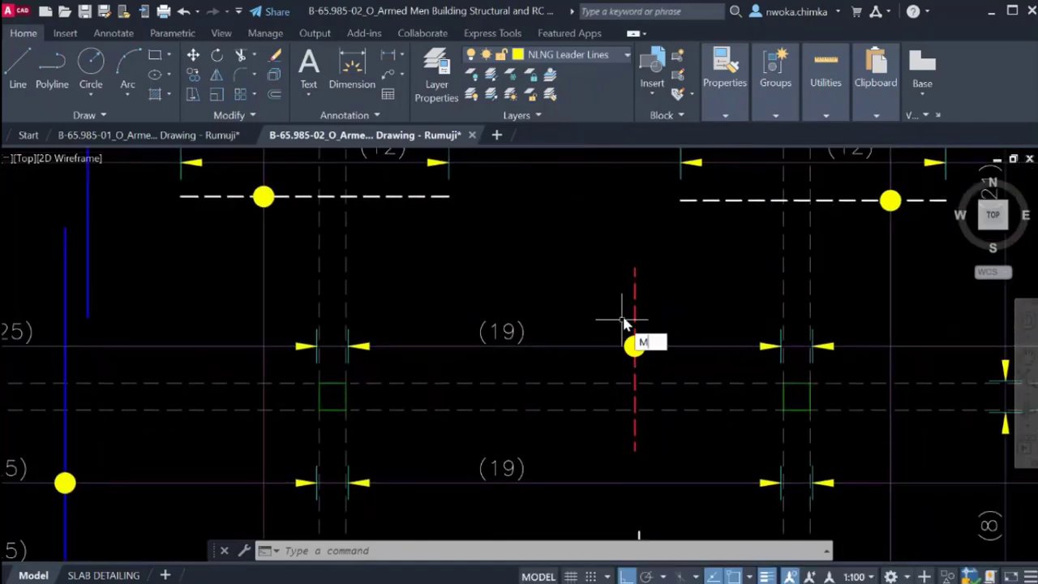
type("ma")
key("Return")
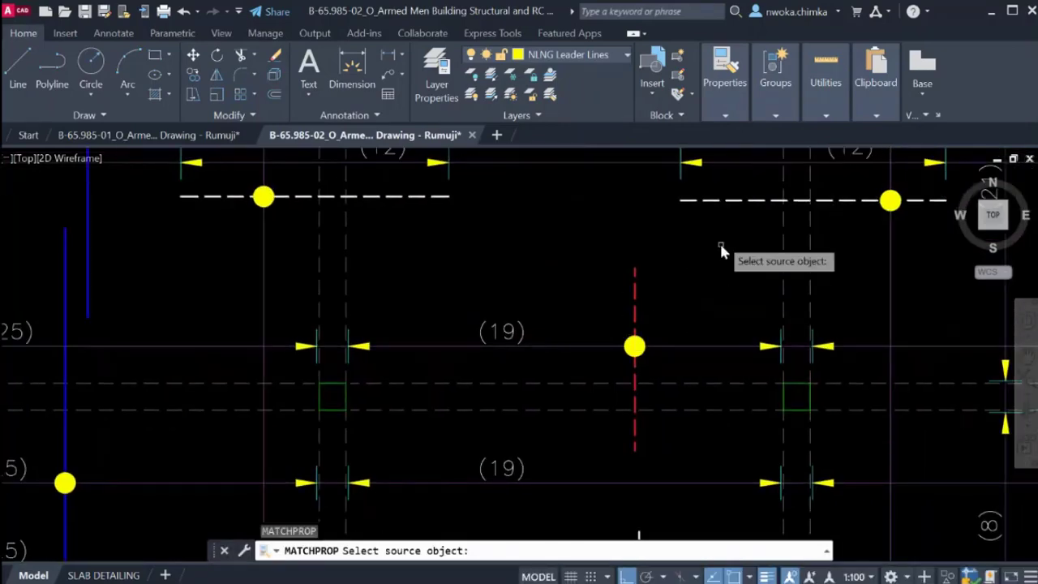
left_click(728, 202)
left_click(676, 274)
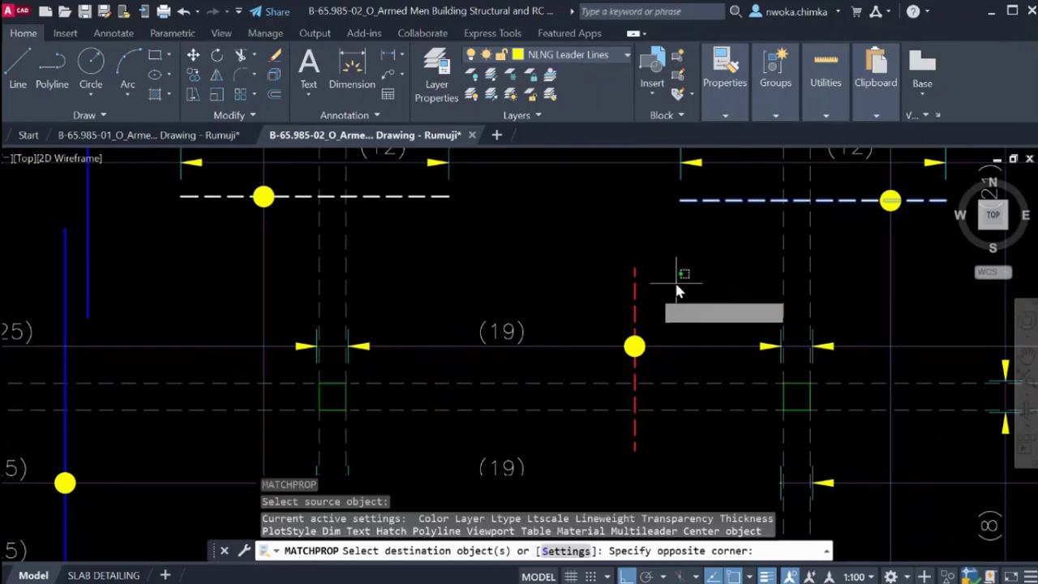
left_click(625, 289)
key("Escape")
Match the two blue vertical bars in the slab plan to the properties of the solid white horizontal bar.
scroll(568, 279, "down", 3)
key("Return")
left_click(526, 269)
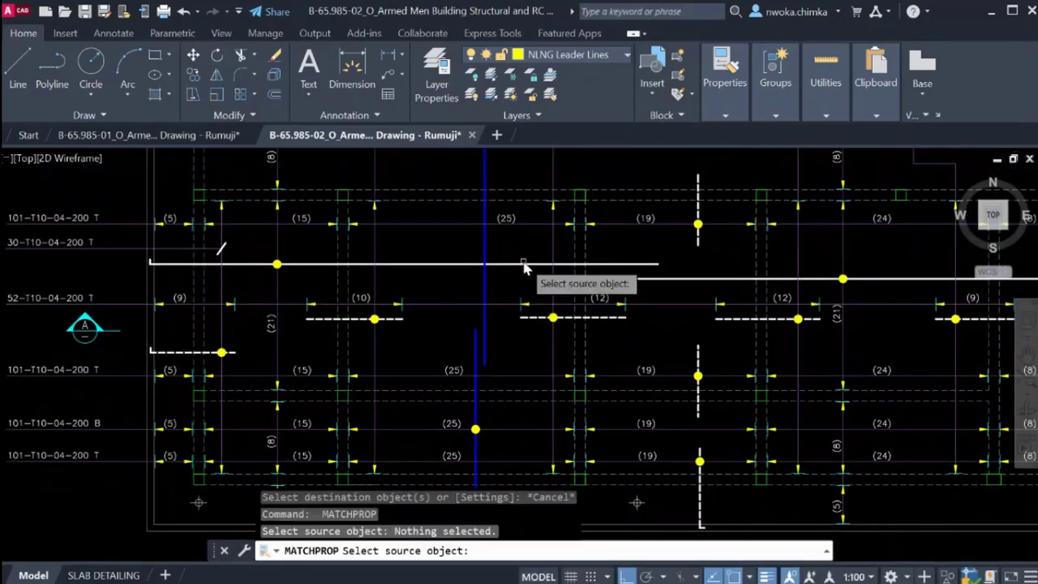
left_click(524, 263)
left_click(493, 278)
left_click(484, 347)
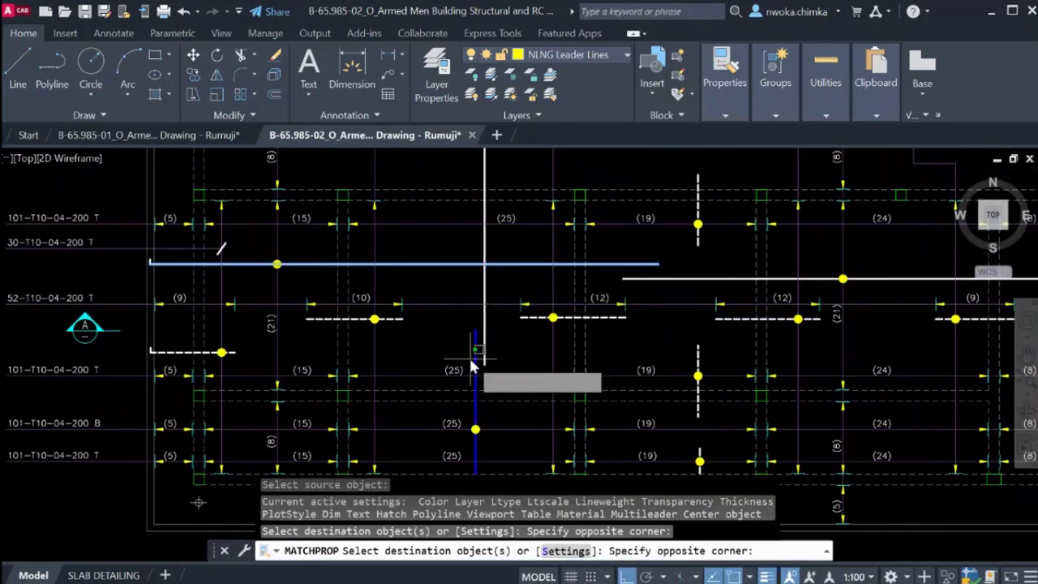
left_click(473, 355)
left_click(481, 369)
key("Escape")
scroll(590, 344, "down", 5)
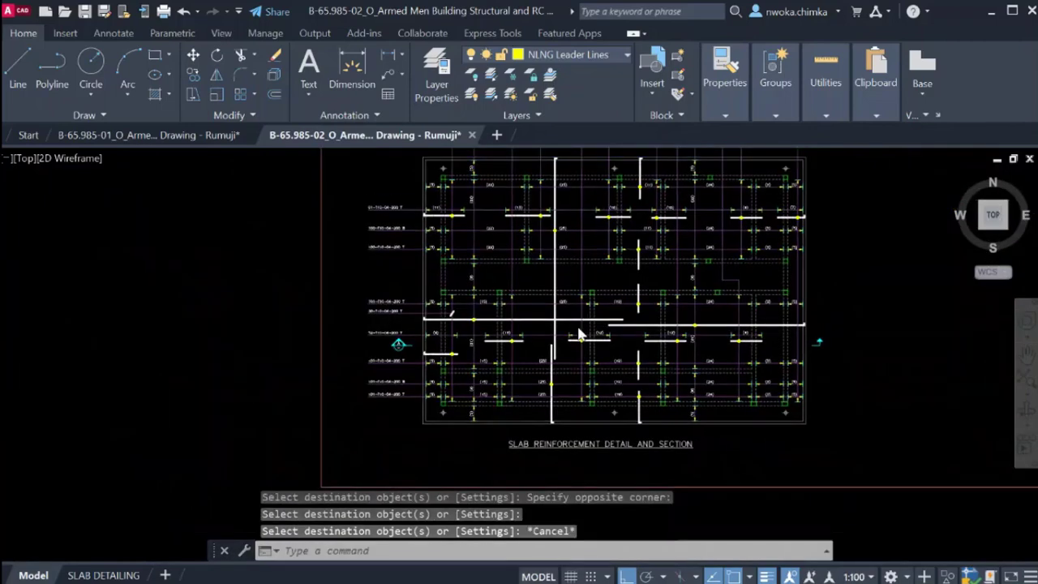
Copy the 101-T10-04-200 T callout just below the plan's section mark A to above the top-bar leader near grid A in Section A.
scroll(702, 389, "up", 3)
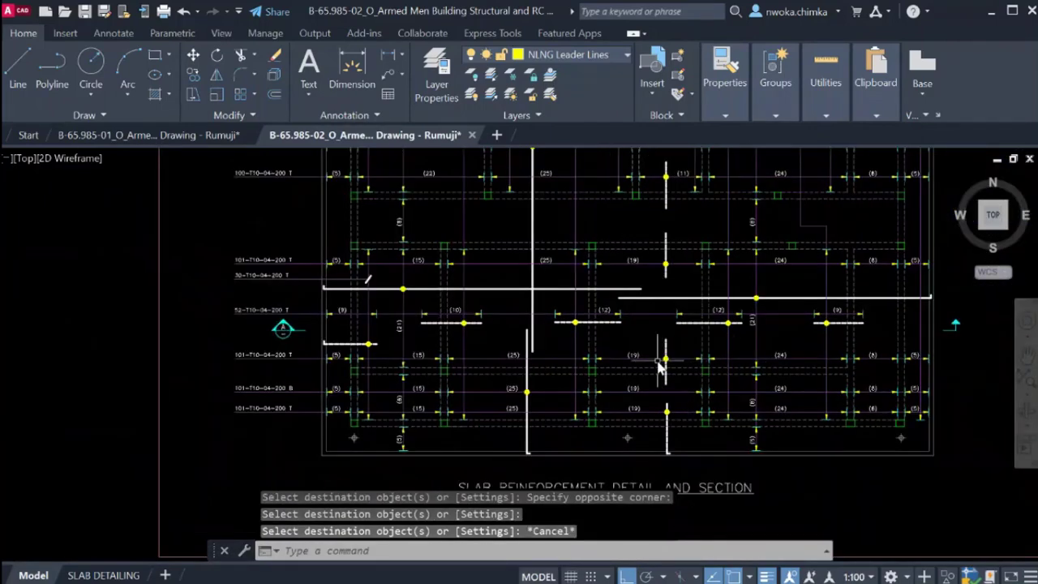
scroll(658, 361, "up", 4)
scroll(708, 357, "down", 2)
middle_click_drag(666, 362, 814, 354)
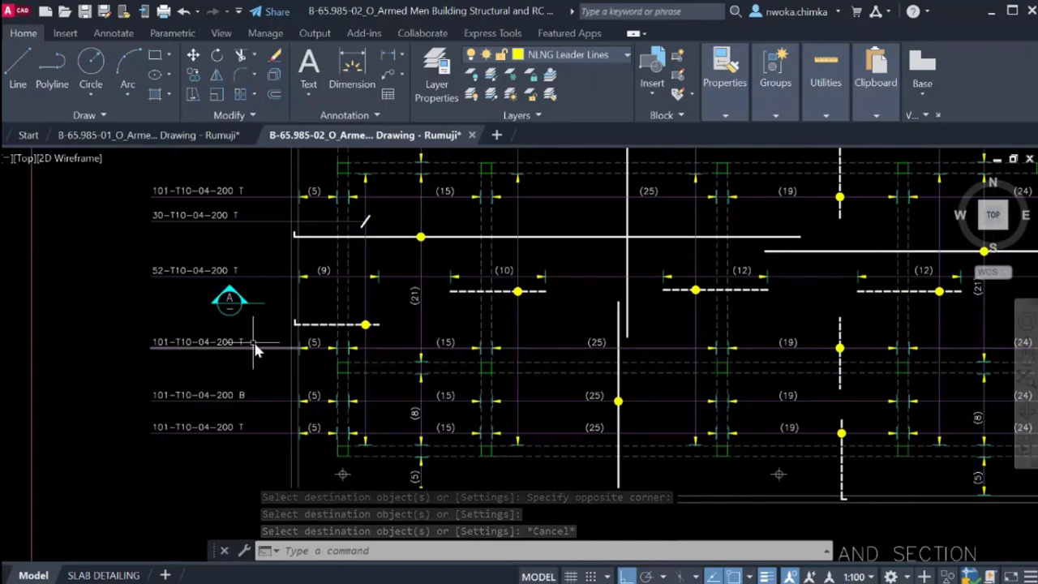
scroll(253, 347, "up", 4)
left_click(251, 352)
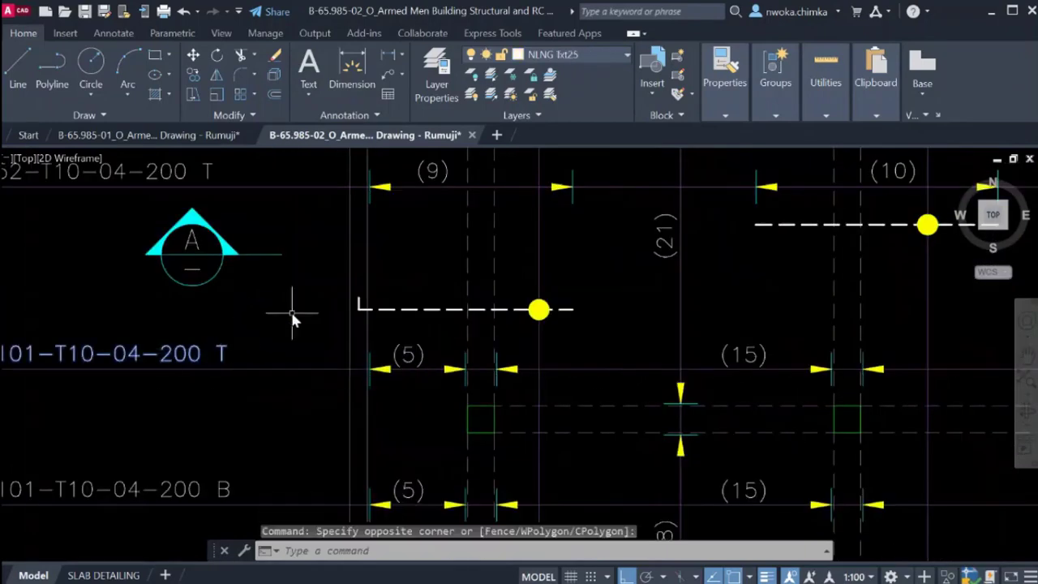
key("Return")
scroll(292, 314, "down", 2)
scroll(139, 361, "up", 2)
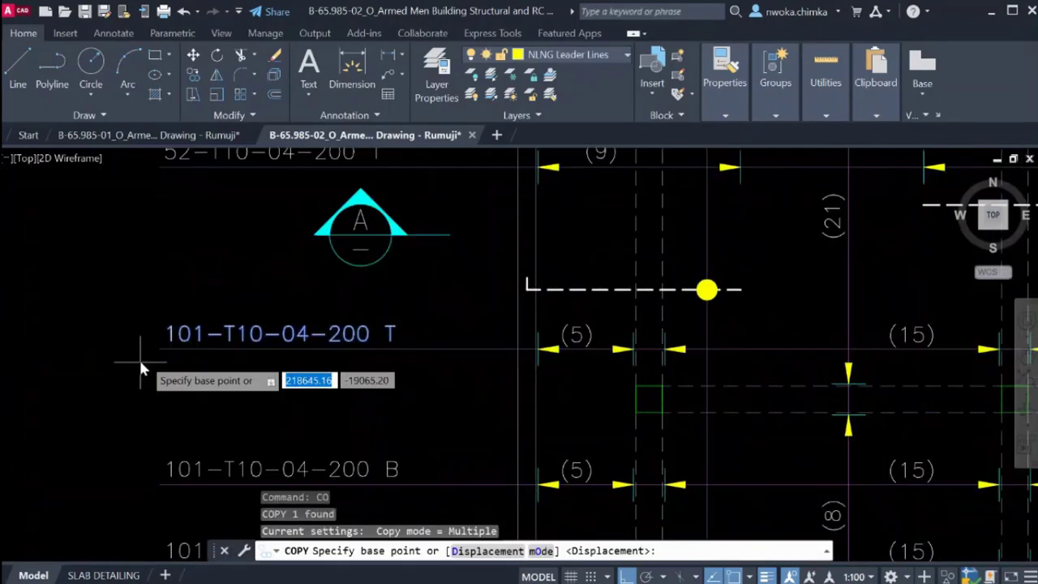
left_click(163, 350)
scroll(167, 356, "down", 5)
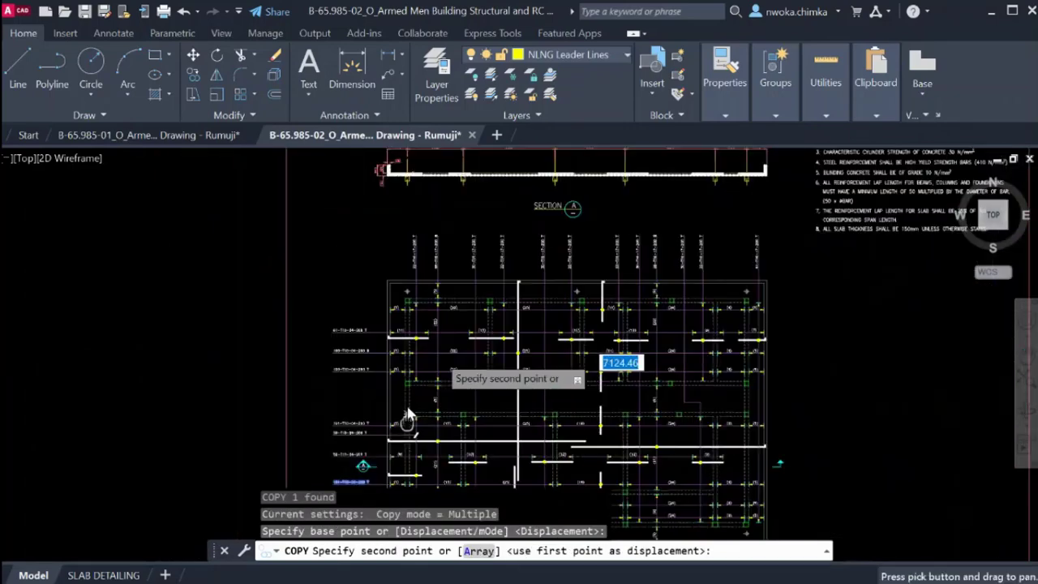
scroll(467, 261, "up", 5)
scroll(462, 266, "up", 2)
scroll(209, 343, "up", 3)
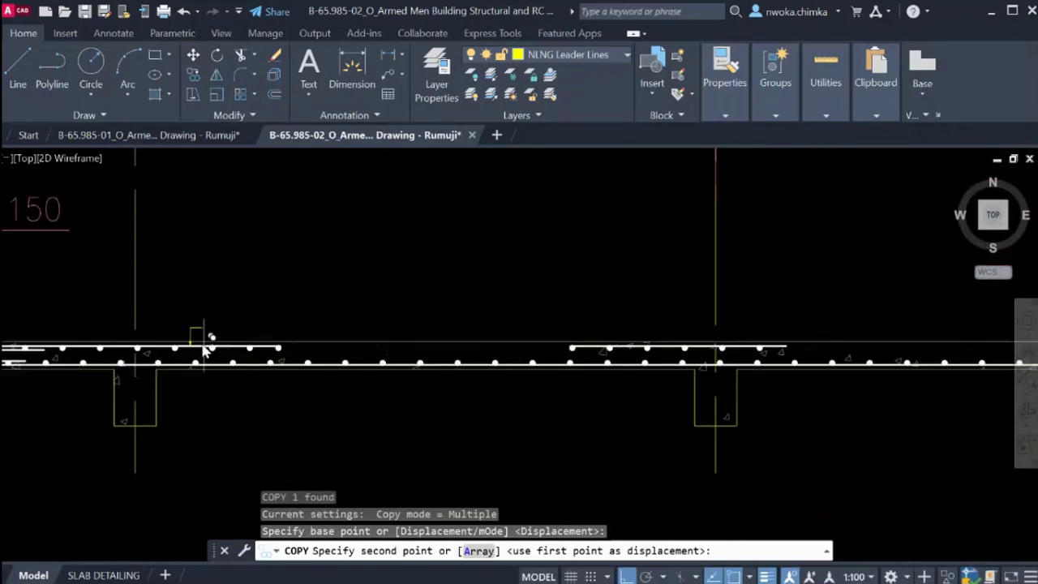
scroll(295, 311, "down", 2)
left_click(344, 295)
key("Escape")
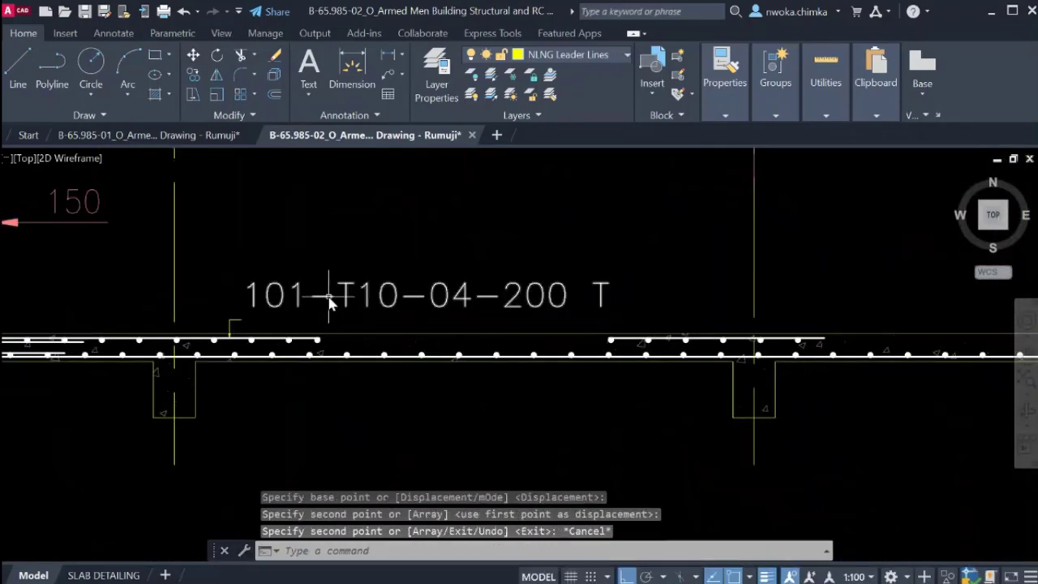
Edit the copied callout in Section A to read T10-04-200.
double_click(345, 297)
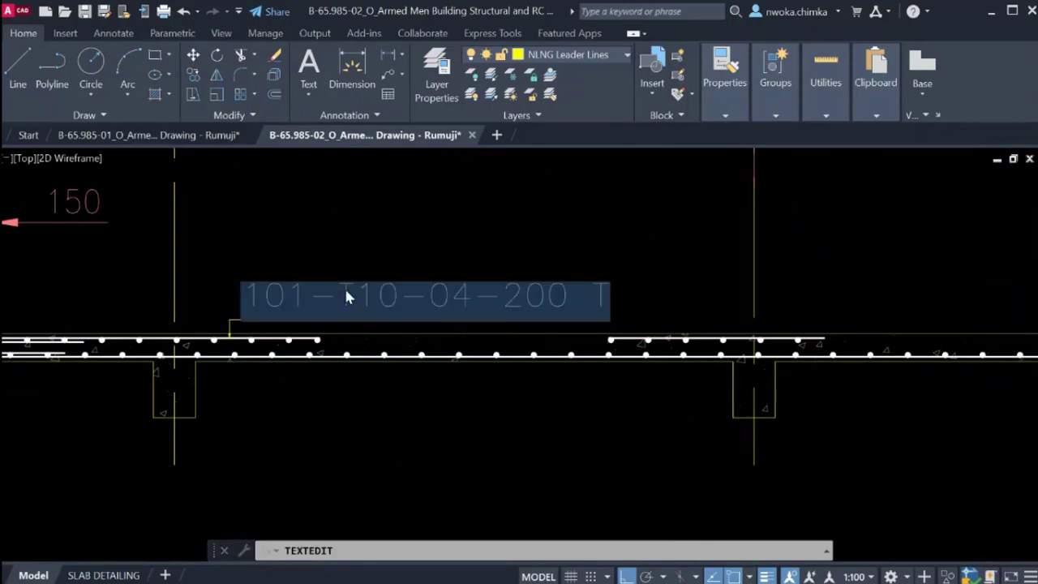
left_click(343, 295)
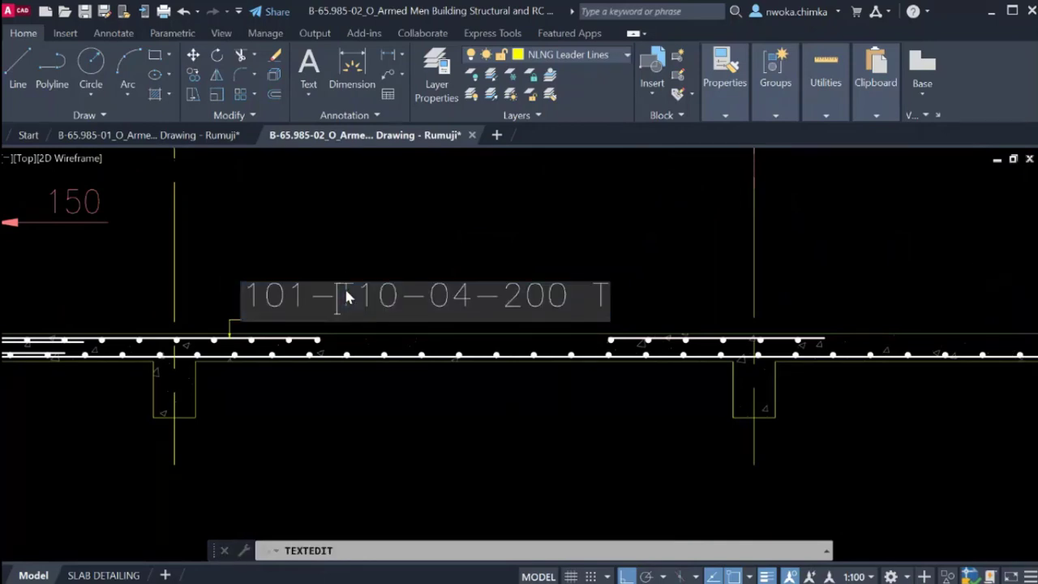
left_click_drag(341, 294, 259, 294)
key("BackSpace")
key("BackSpace")
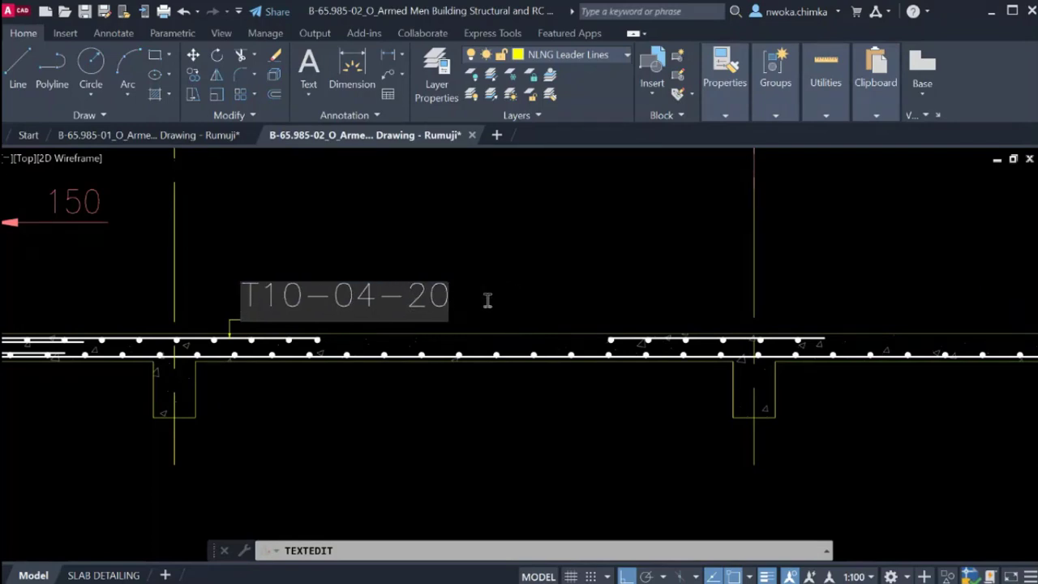
type("0")
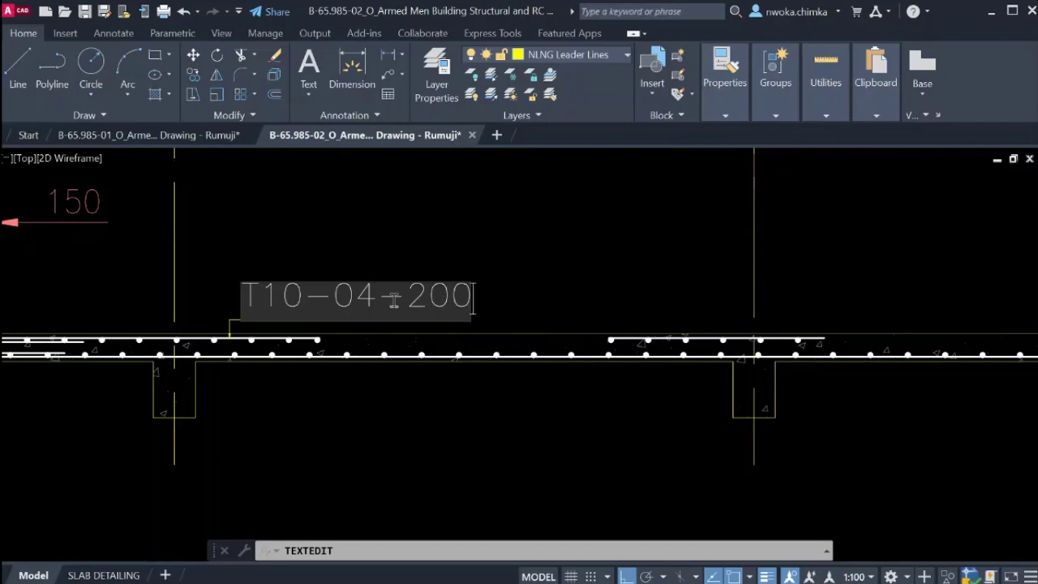
left_click(435, 253)
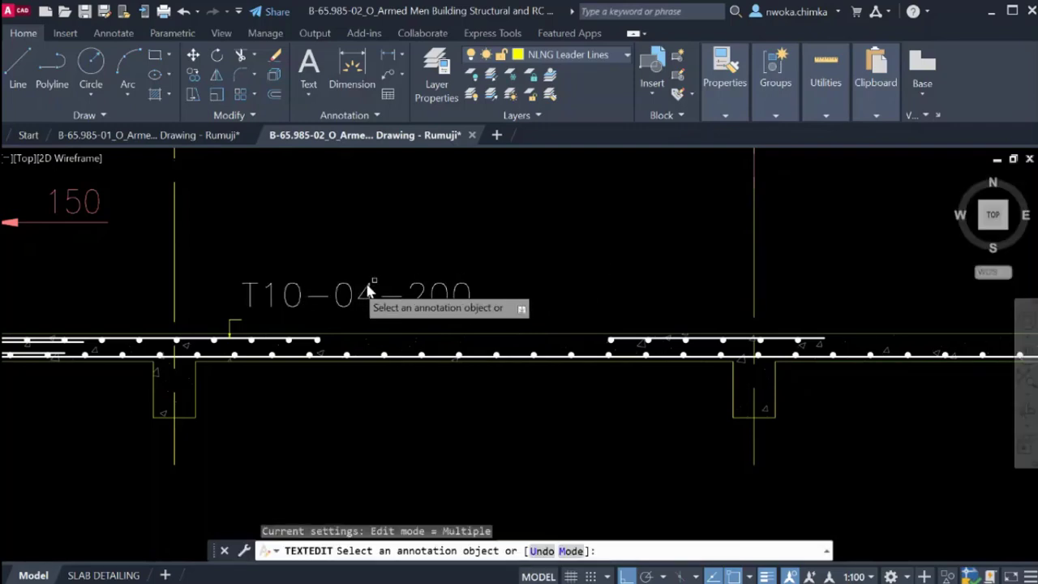
key("Escape")
Move the T10-04-200 callout straight up to leave more space above the slab and leader.
left_click_drag(480, 243, 389, 313)
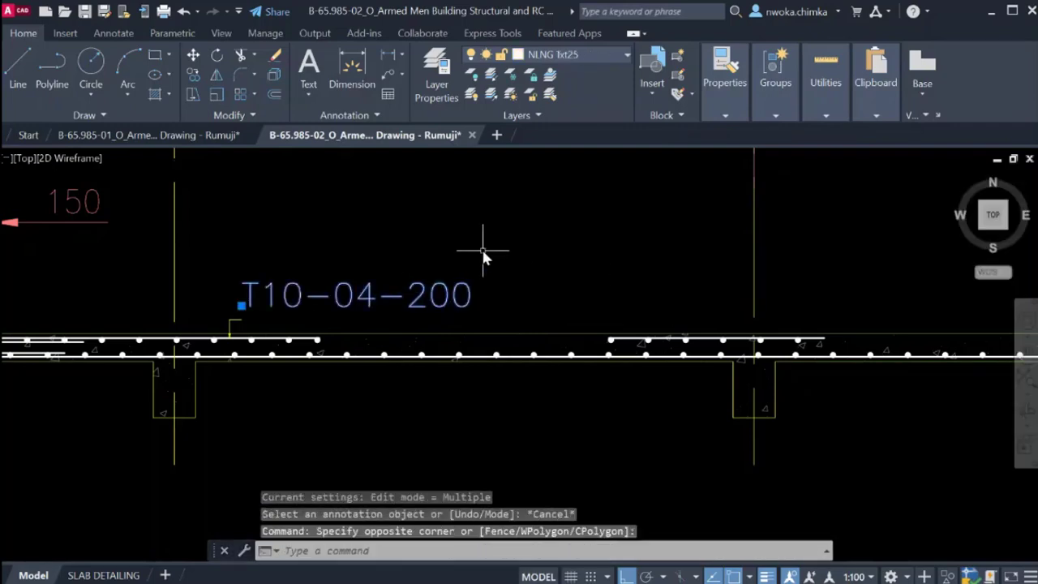
key("m")
key("Return")
left_click(511, 259)
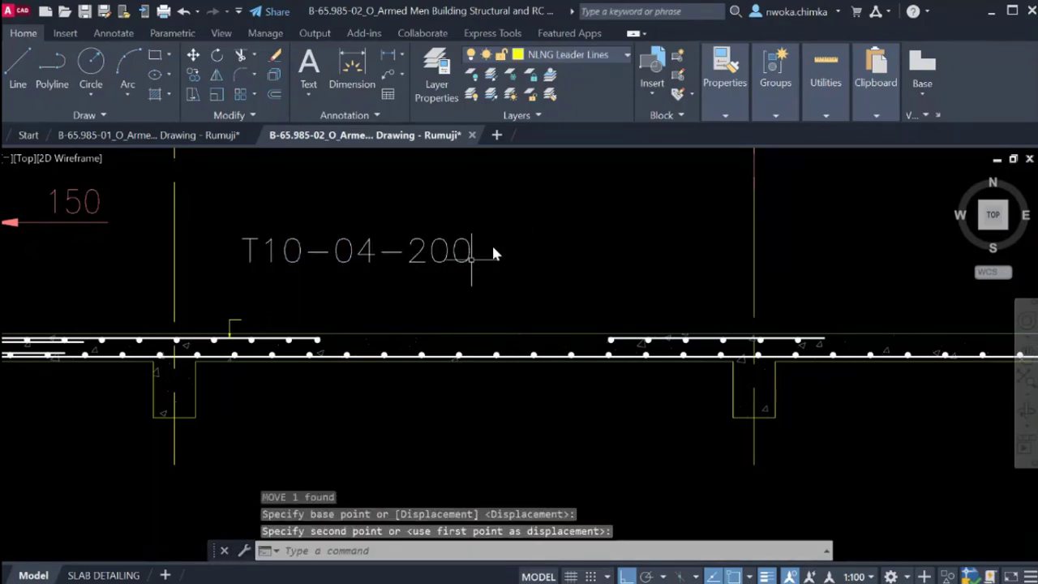
left_click(494, 253)
Stretch the leader's horizontal segment up to the mid-height of the T10-04-200 text, keeping its arrowhead on the top bar.
scroll(259, 313, "up", 2)
left_click(289, 304)
left_click(195, 328)
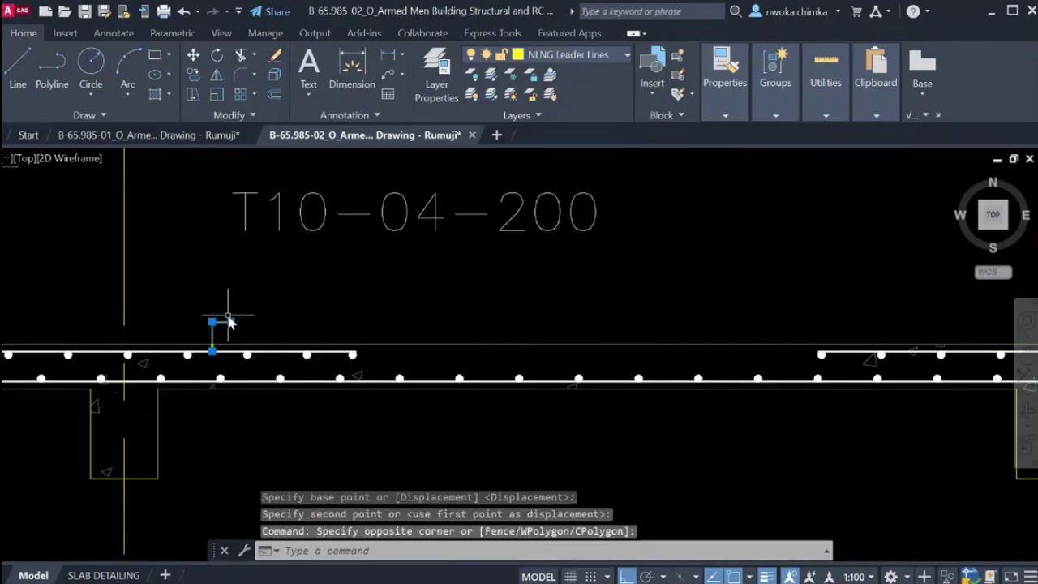
type("s")
key("Return")
left_click(239, 321)
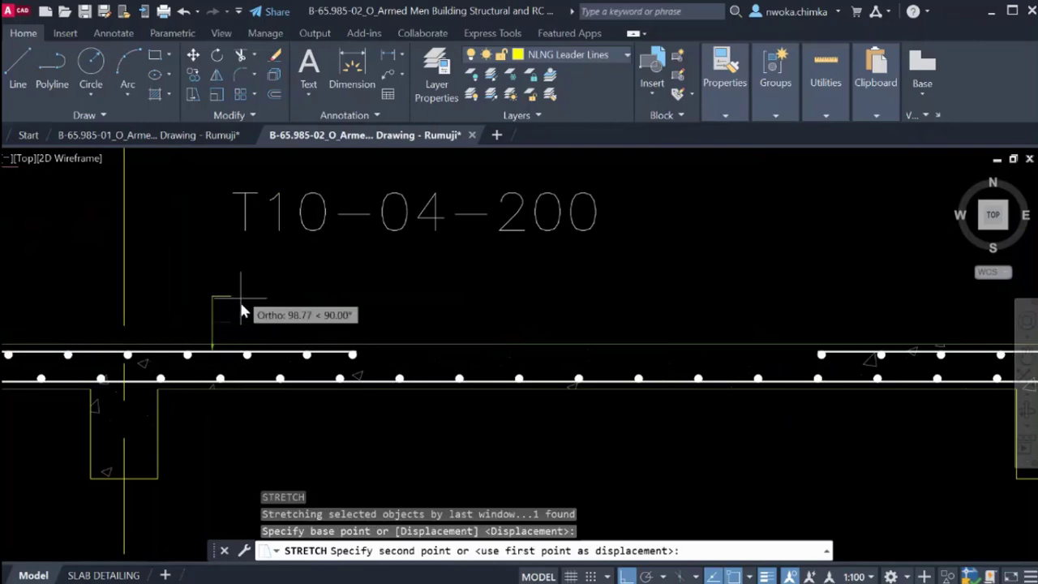
scroll(239, 299, "up", 2)
left_click(251, 245)
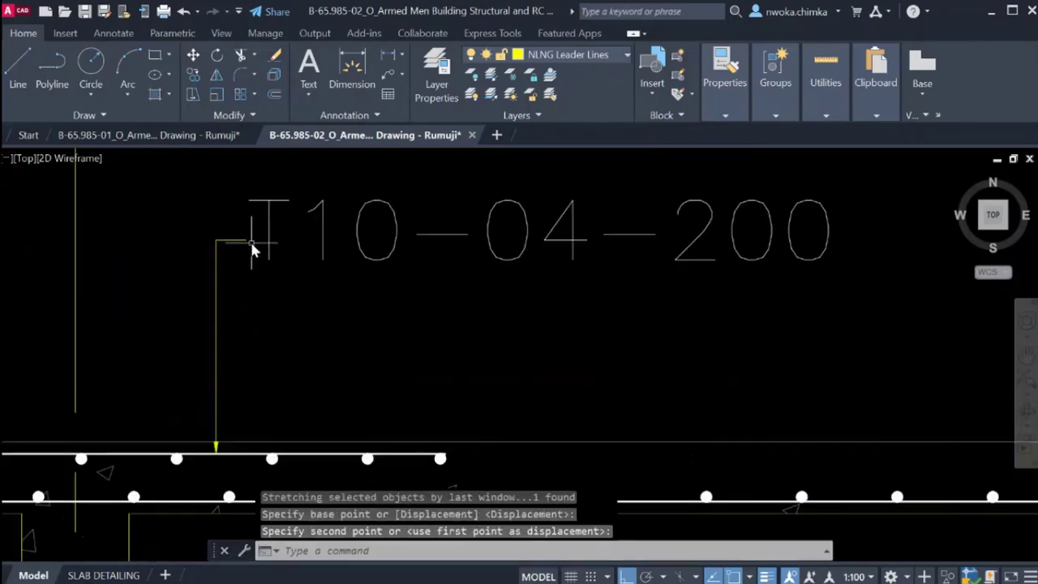
scroll(332, 340, "down", 3)
key("Escape")
Examine the size of the leader's arrowhead where it meets the top bar in Section A.
scroll(322, 397, "down", 5)
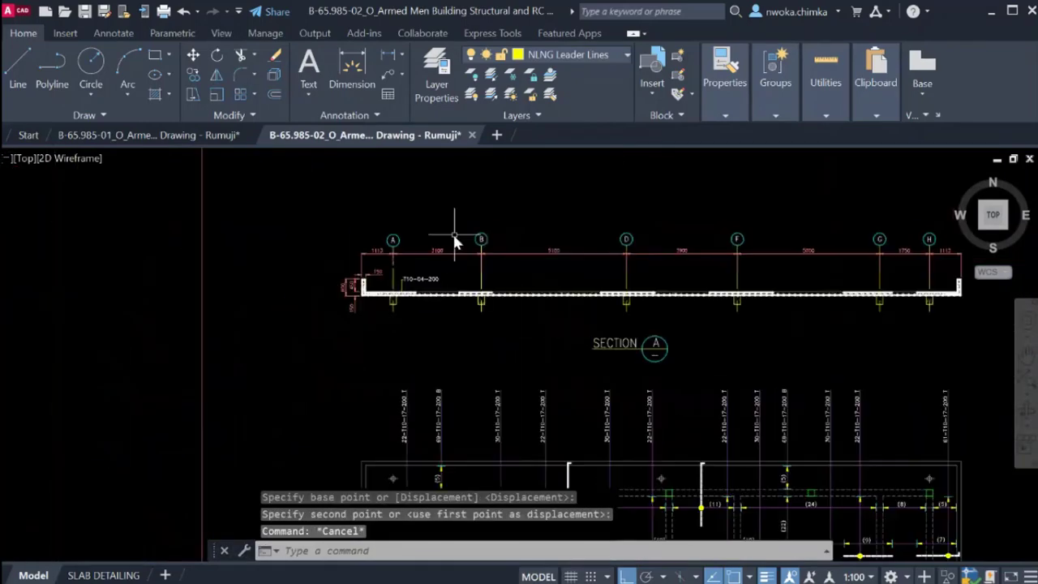
scroll(432, 458, "up", 4)
scroll(453, 302, "down", 2)
scroll(475, 416, "up", 3)
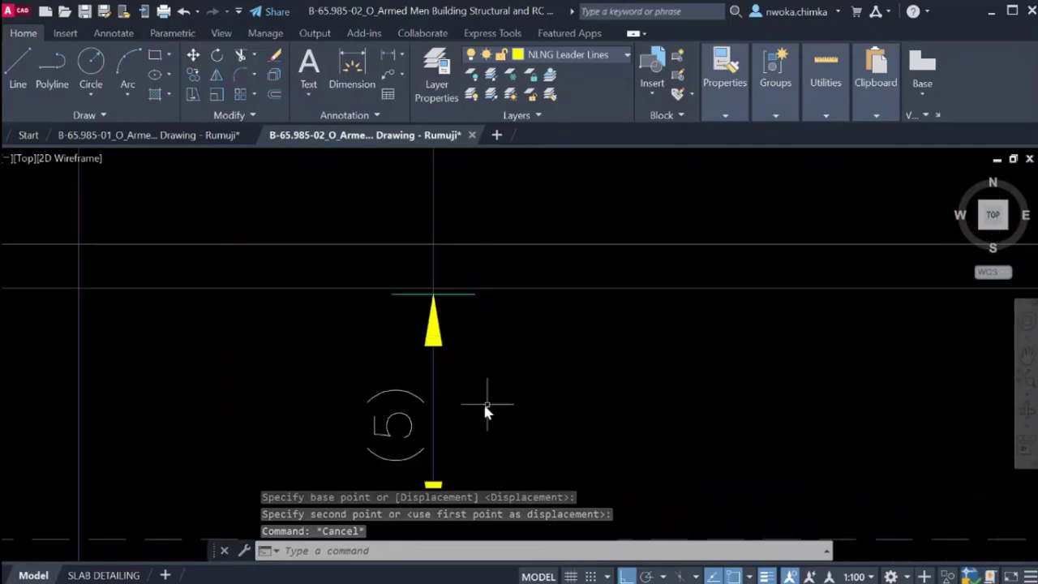
scroll(491, 391, "down", 3)
mouse_move(489, 309)
middle_mouse_down()
mouse_move(499, 298)
mouse_move(511, 406)
middle_mouse_up()
middle_click_drag(468, 312, 485, 479)
scroll(412, 183, "up", 7)
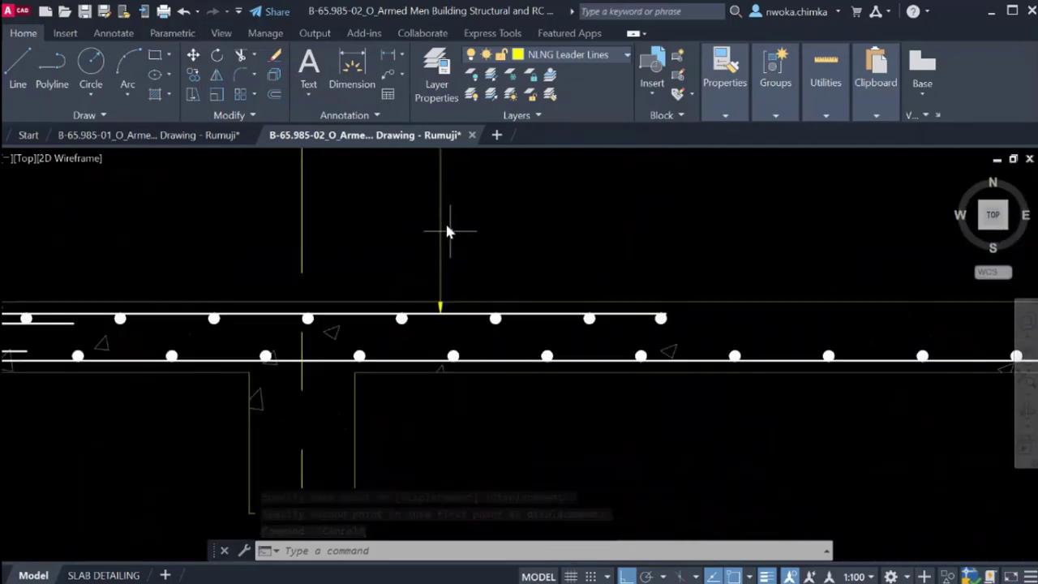
scroll(454, 268, "up", 2)
scroll(406, 353, "up", 3)
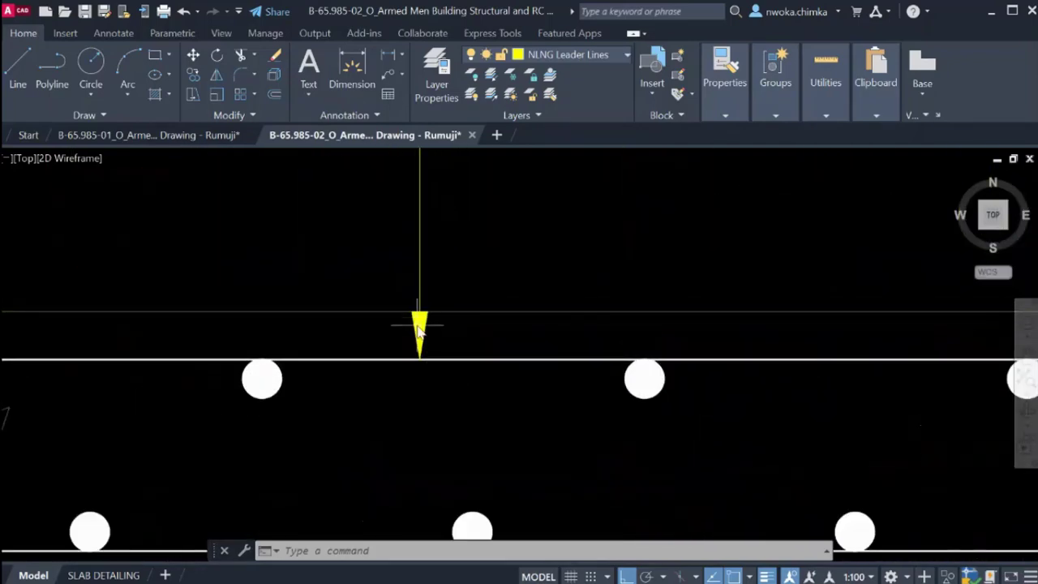
scroll(418, 328, "down", 3)
scroll(425, 329, "up", 2)
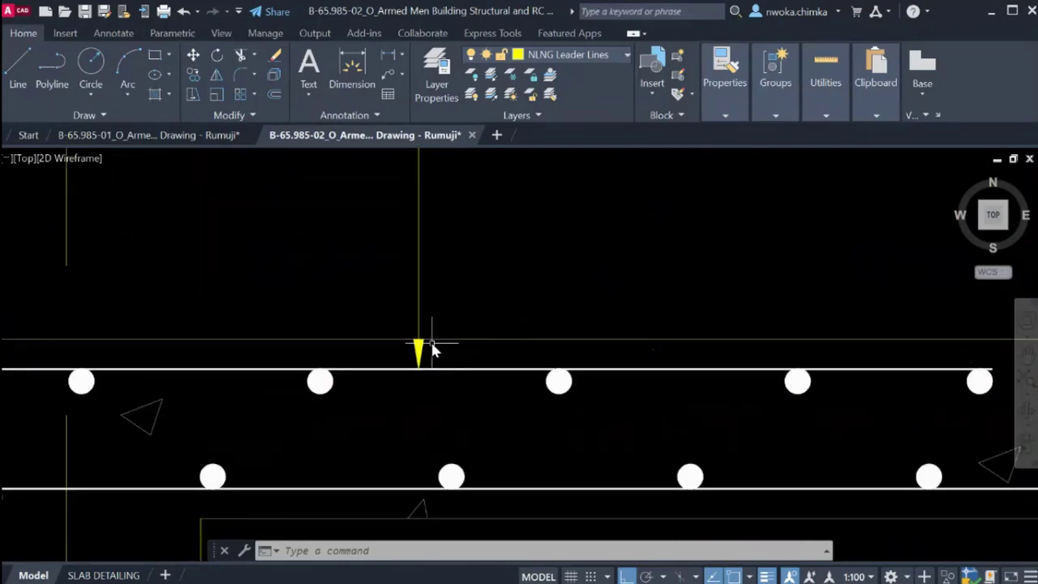
Set NLNG DIM 50 as the current dimension style.
key("Return")
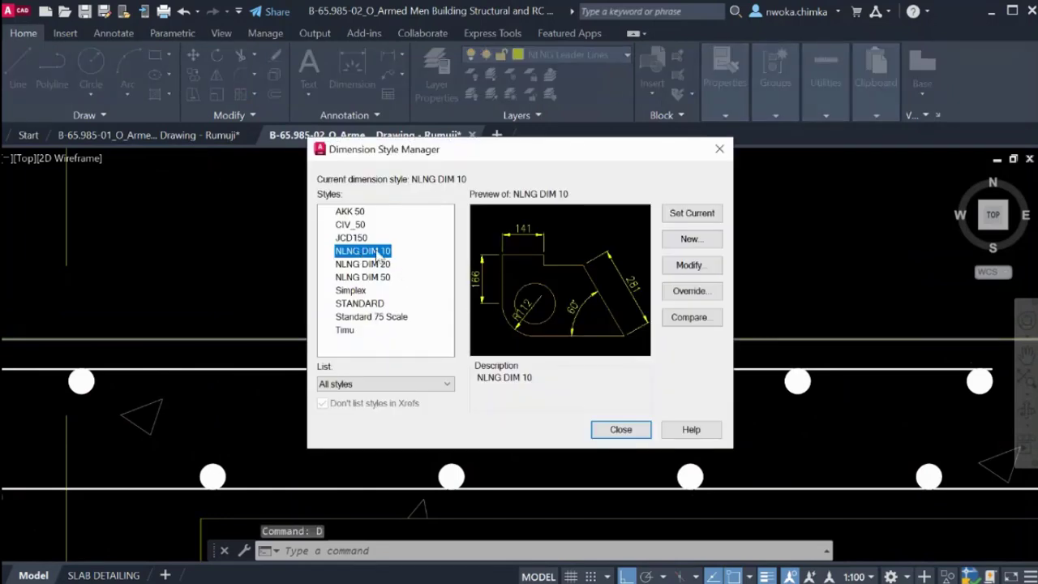
left_click(378, 278)
left_click(693, 216)
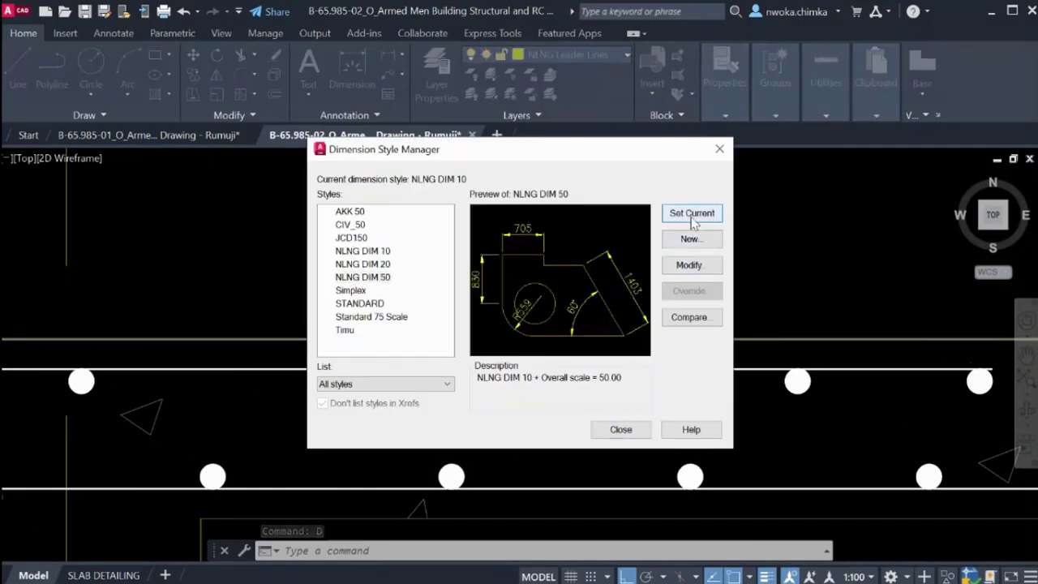
left_click(621, 429)
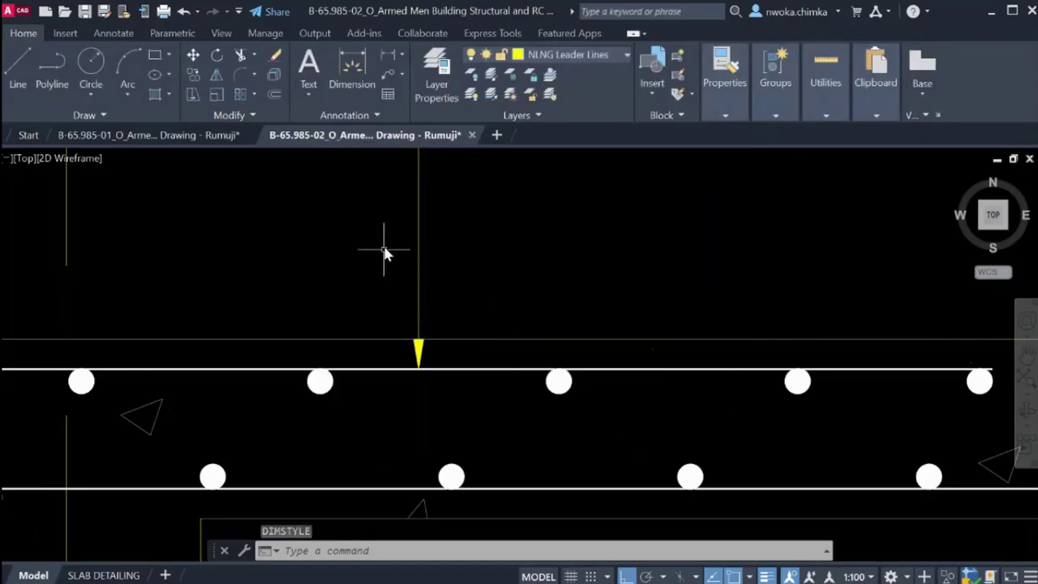
Draw a short vertical quick leader pointing down to the top bar, just beside the existing T10-04-200 leader.
scroll(475, 339, "down", 7)
scroll(478, 321, "up", 3)
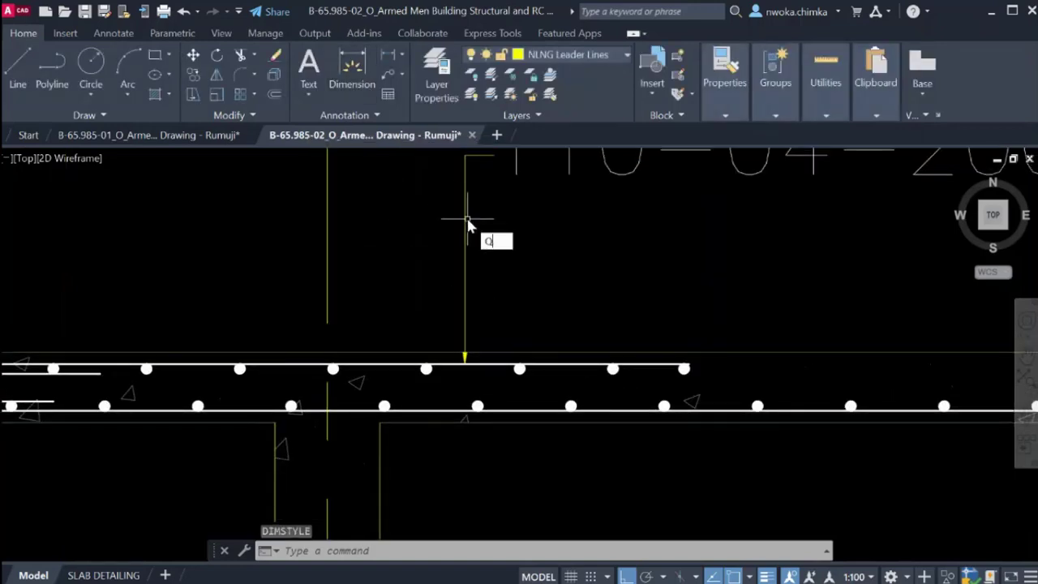
key("Return")
scroll(475, 360, "up", 3)
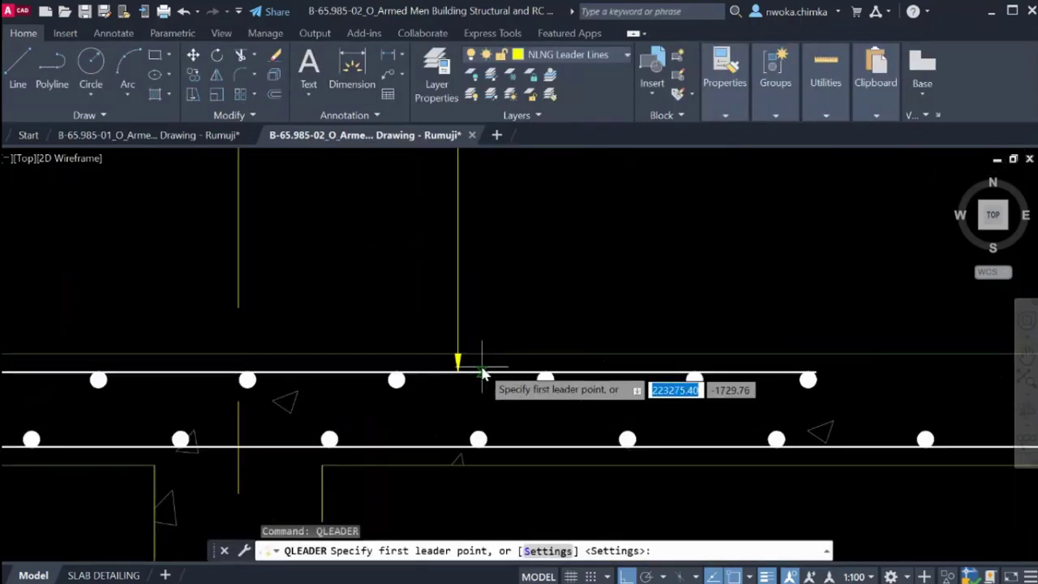
left_click(484, 374)
middle_click_drag(487, 168, 487, 259)
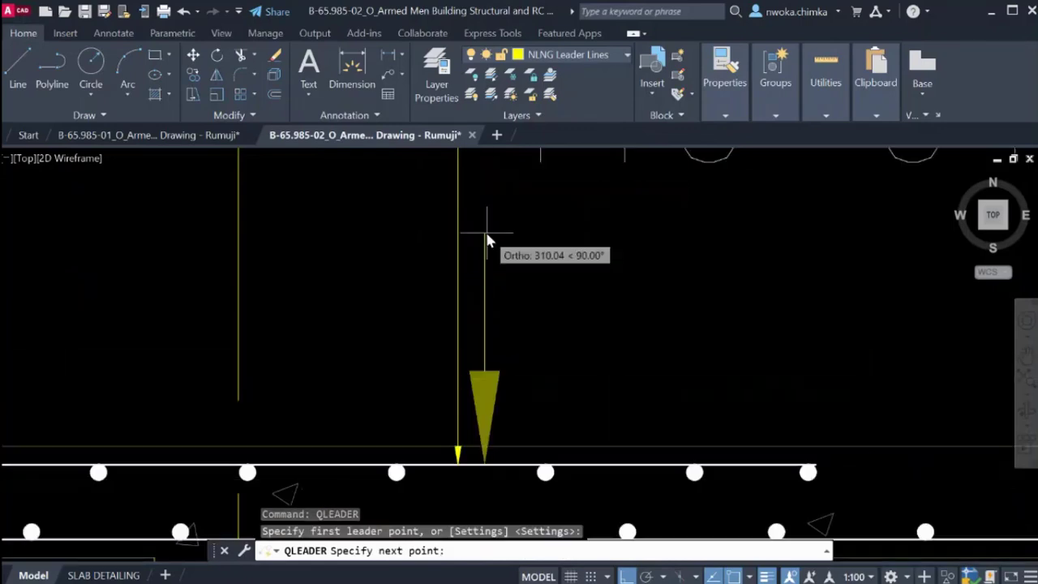
scroll(487, 231, "down", 2)
left_click(493, 243)
key("Escape")
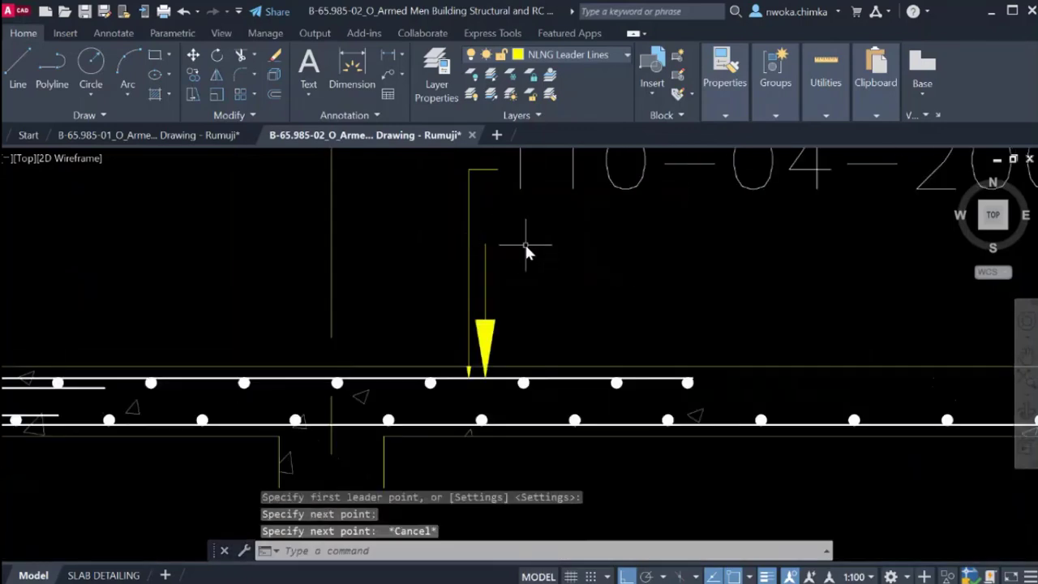
Match the T10-04-200 leader to the properties of the newly drawn leader with the larger arrowhead.
type("MA")
key("Return")
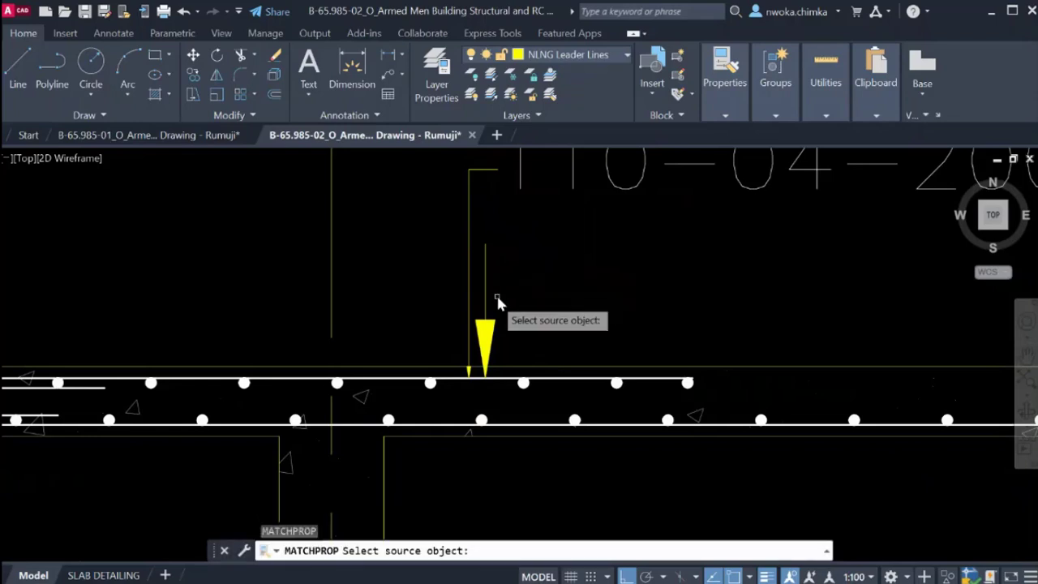
left_click(485, 300)
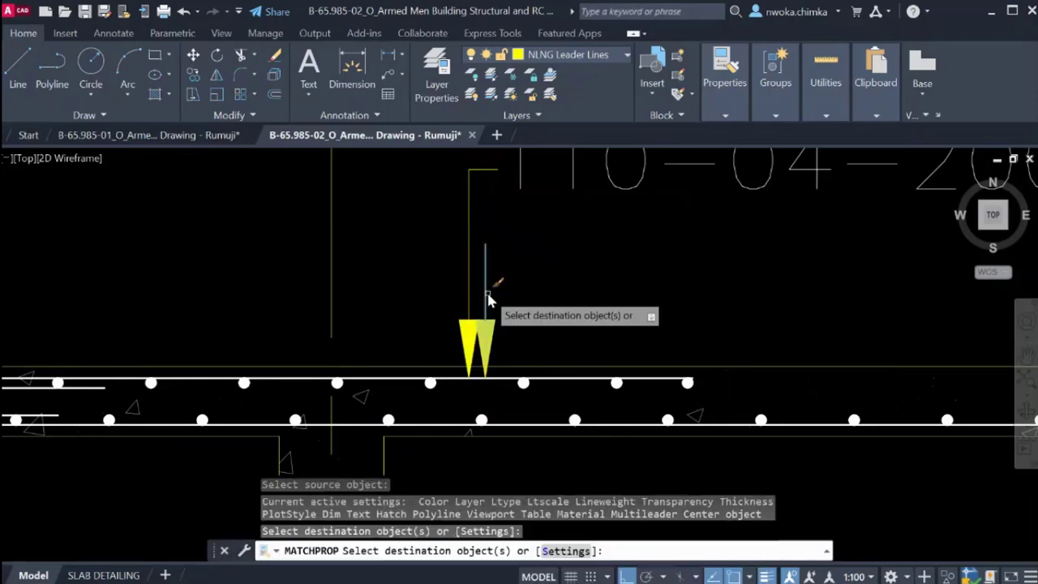
key("Escape")
Erase the short sample leader beside the T10-04-200 leader.
left_click(486, 294)
type("E")
key("Return")
scroll(535, 276, "down", 3)
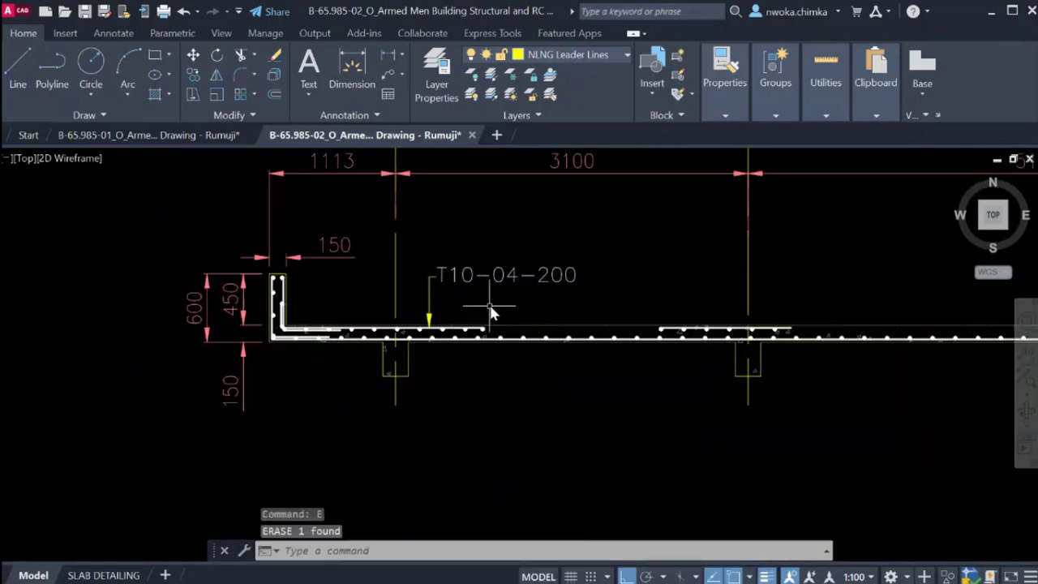
scroll(493, 309, "up", 4)
scroll(405, 355, "down", 2)
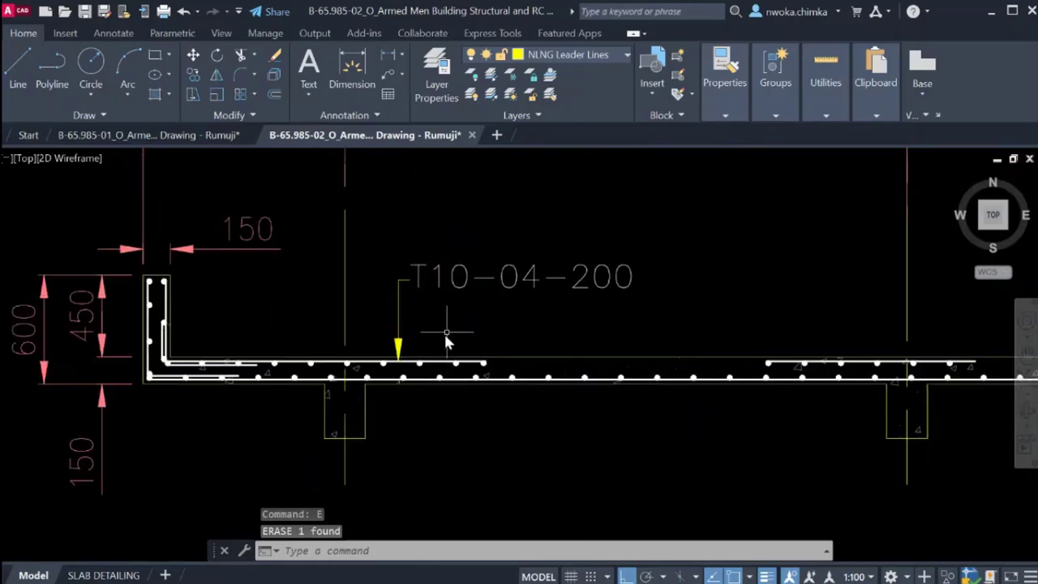
scroll(446, 340, "down", 3)
scroll(454, 312, "up", 3)
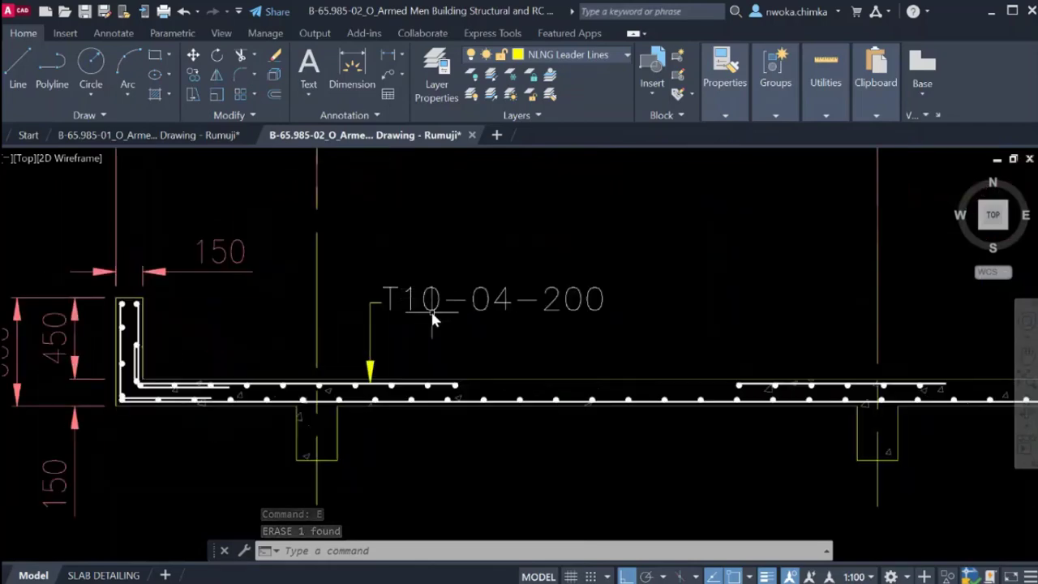
scroll(454, 308, "down", 3)
left_click(626, 261)
left_click(508, 300)
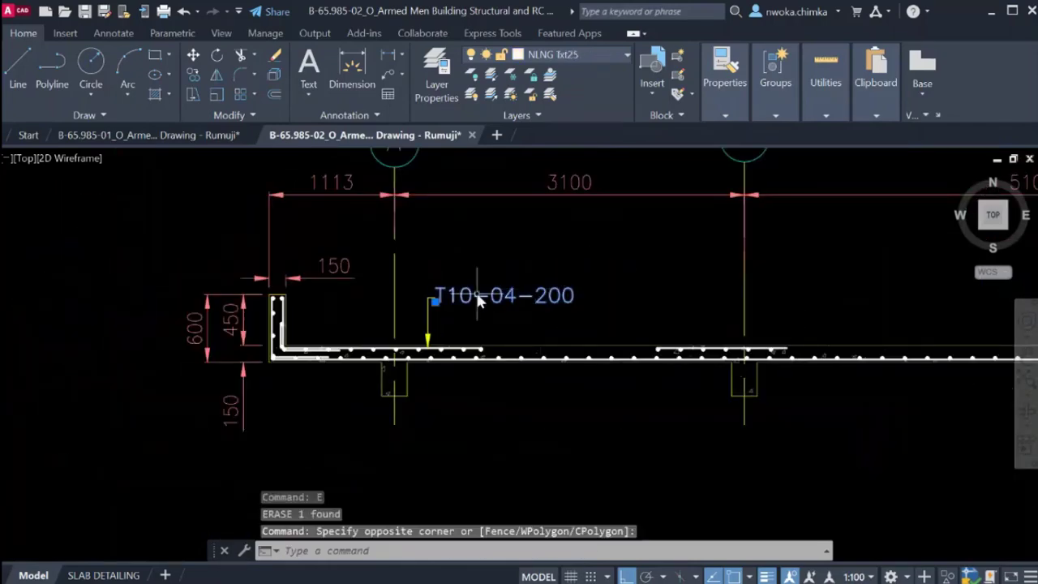
key("Escape")
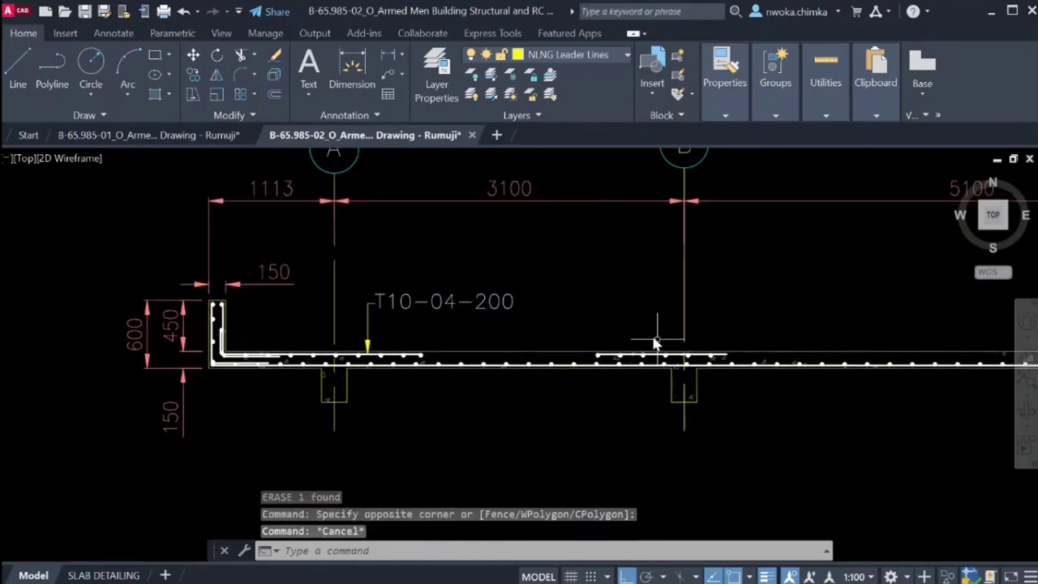
scroll(690, 349, "up", 3)
scroll(742, 347, "down", 1)
scroll(746, 347, "down", 3)
scroll(538, 250, "up", 1)
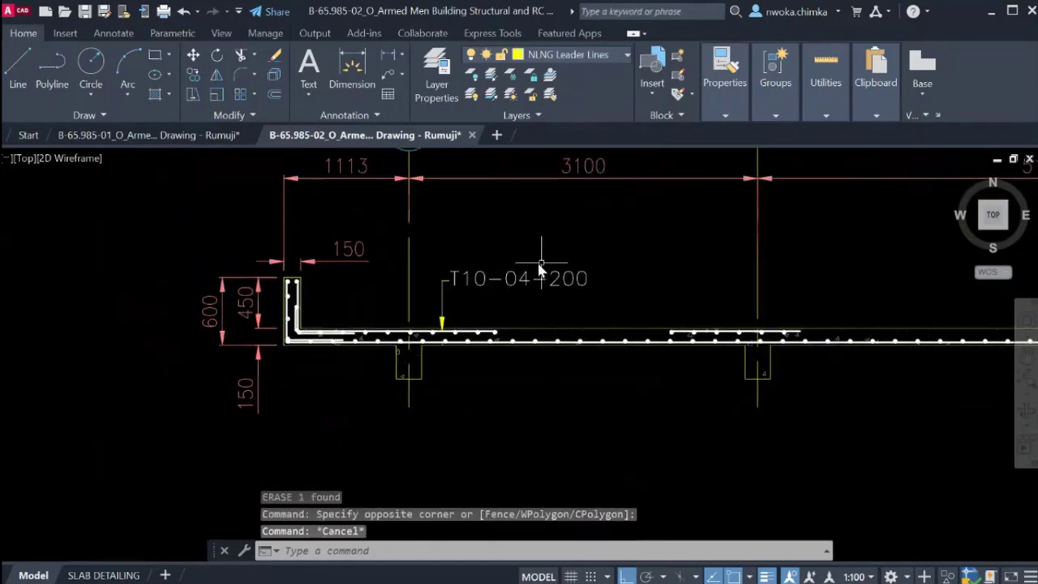
Copy the T10-04-200 callout and its leader from the arrow tip onto the top bar over grid B.
left_click(613, 255)
left_click(439, 295)
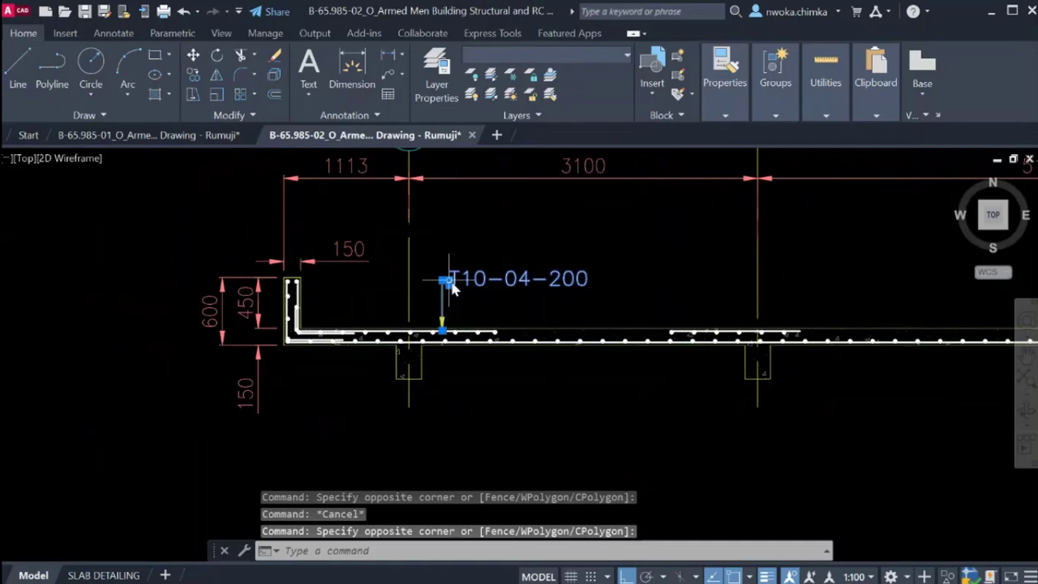
key("Return")
scroll(442, 324, "up", 6)
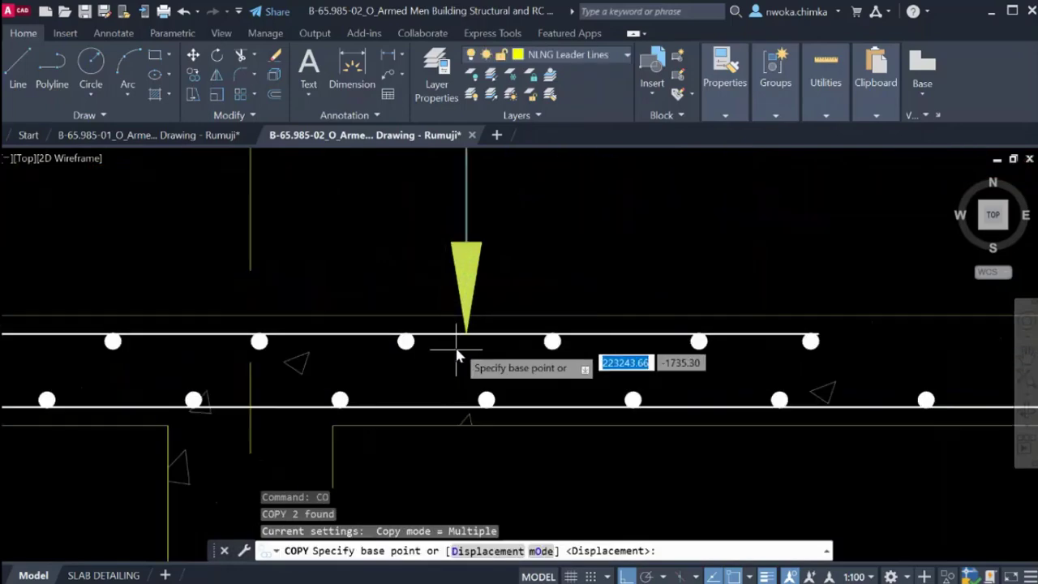
left_click(466, 334)
scroll(464, 337, "down", 5)
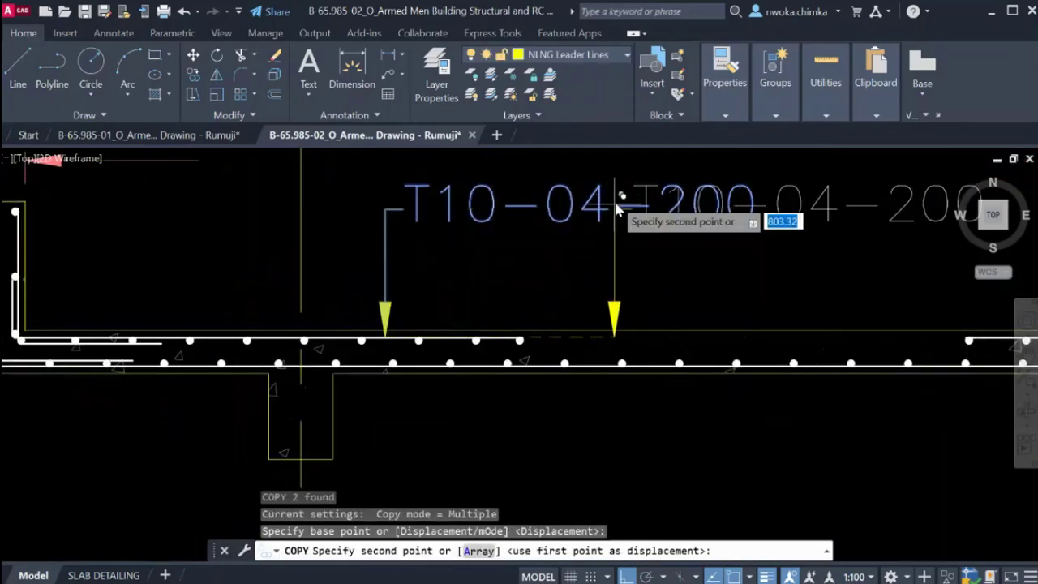
scroll(602, 214, "up", 2)
scroll(602, 215, "down", 3)
scroll(614, 283, "up", 7)
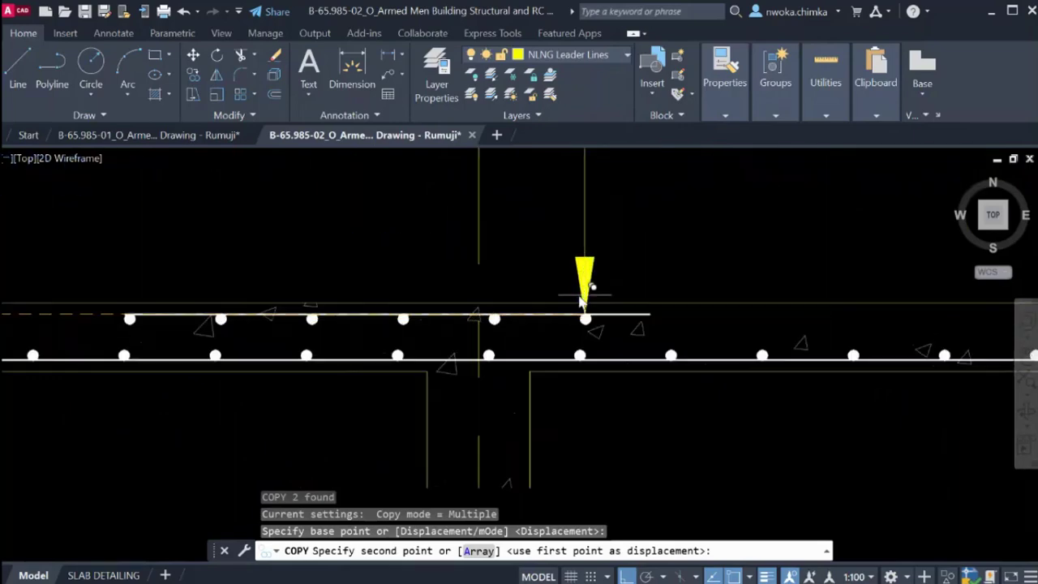
left_click(546, 319)
Place further copies of the T10-04-200 callout on the top bars over grids D and F.
scroll(571, 305, "down", 7)
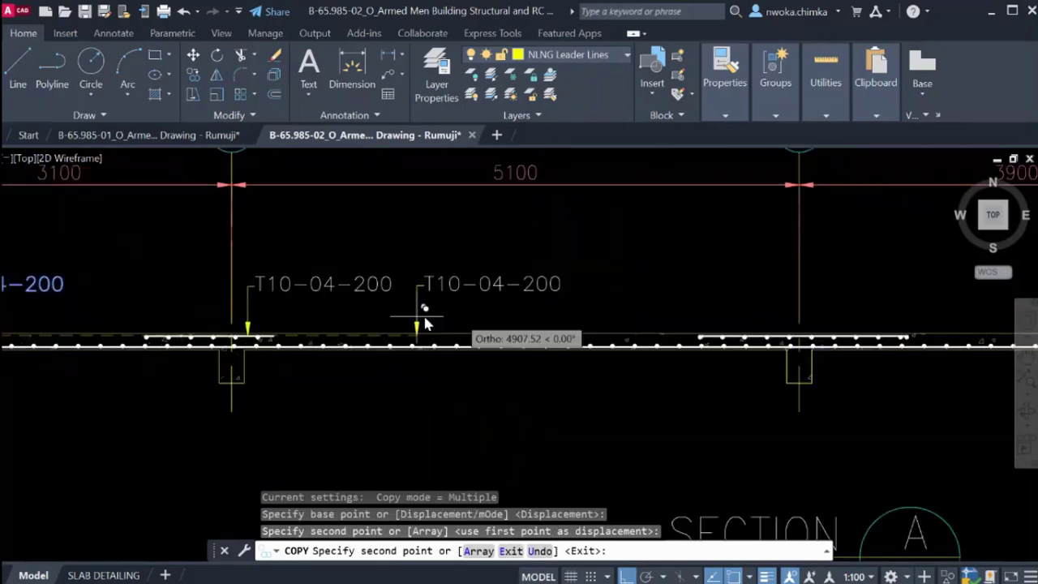
scroll(704, 324, "up", 6)
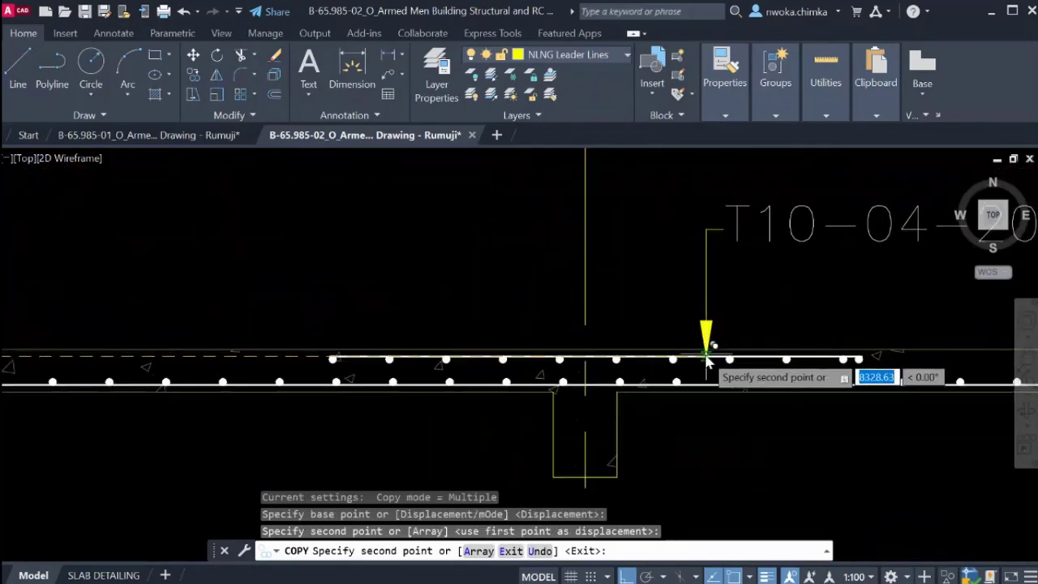
scroll(706, 352, "up", 2)
left_click(709, 359)
scroll(382, 336, "down", 6)
scroll(498, 328, "up", 6)
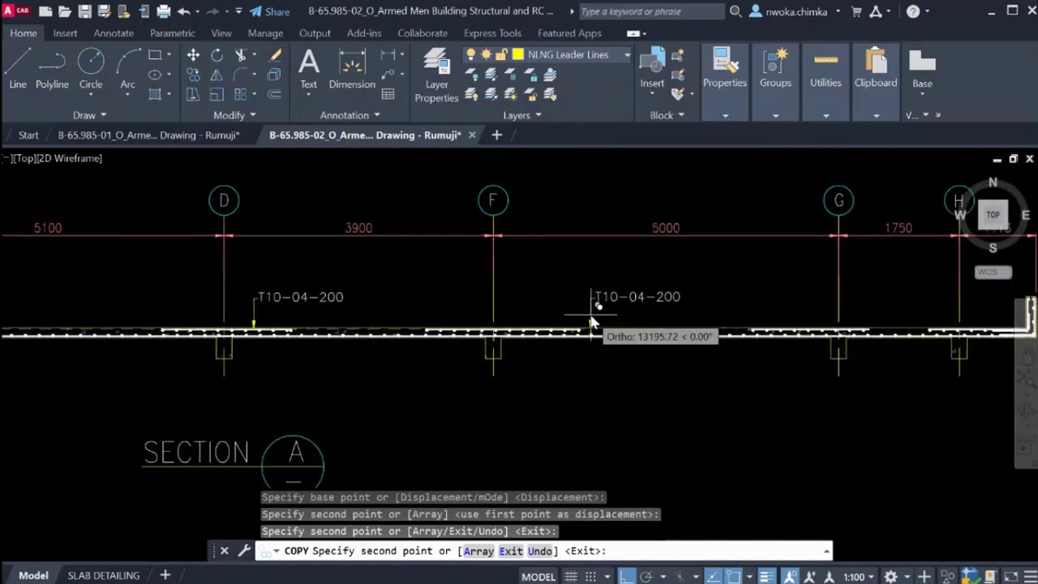
scroll(492, 336, "up", 2)
left_click(468, 364)
scroll(349, 333, "down", 4)
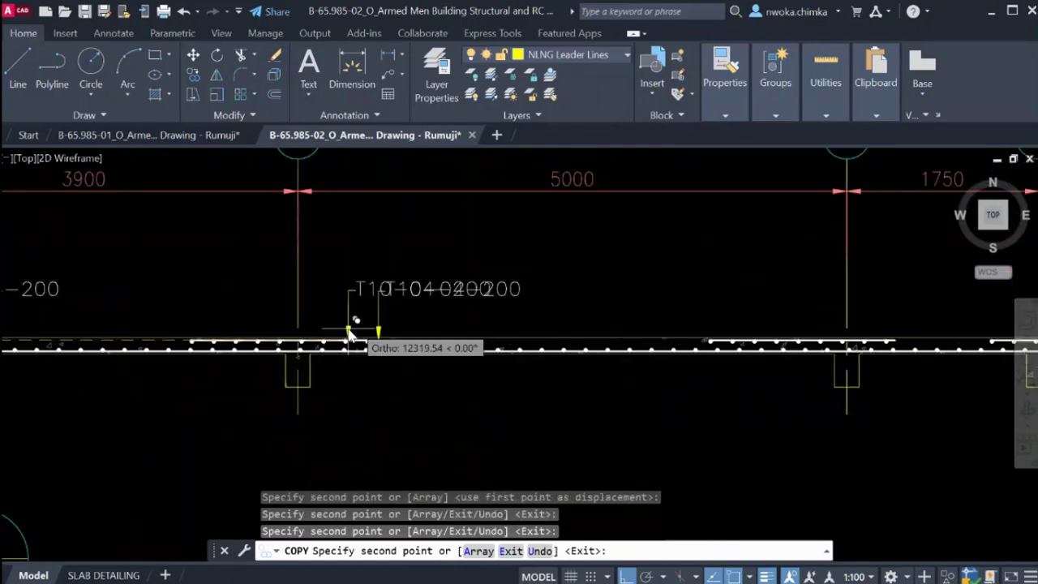
Place another T10-04-200 callout copy on the top bar just before grid G and end the copying.
middle_click_drag(681, 336, 513, 325)
scroll(487, 338, "up", 2)
scroll(274, 333, "up", 2)
scroll(506, 330, "up", 2)
scroll(463, 326, "up", 2)
left_click(465, 339)
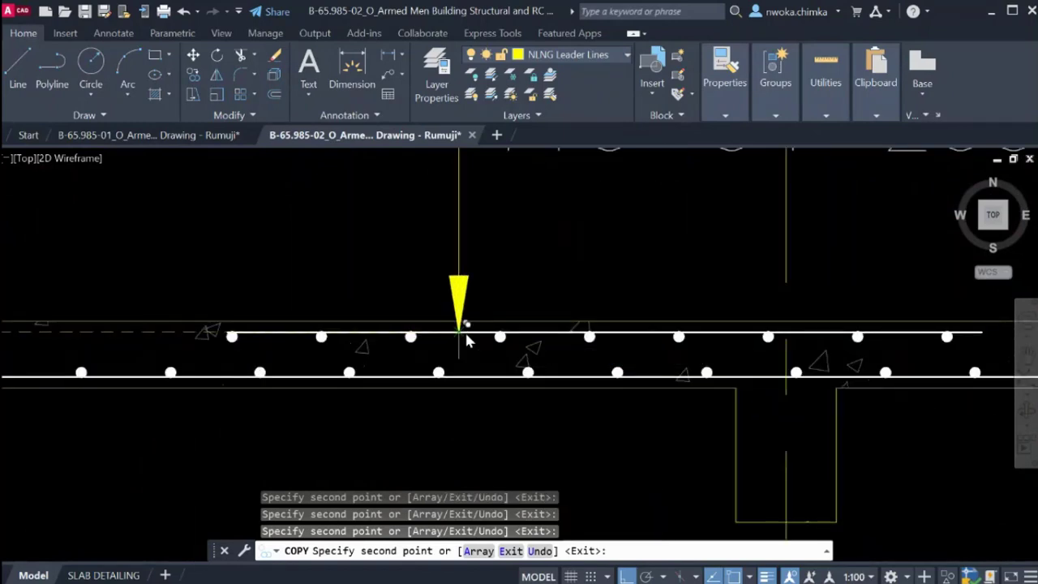
scroll(465, 339, "down", 5)
key("Escape")
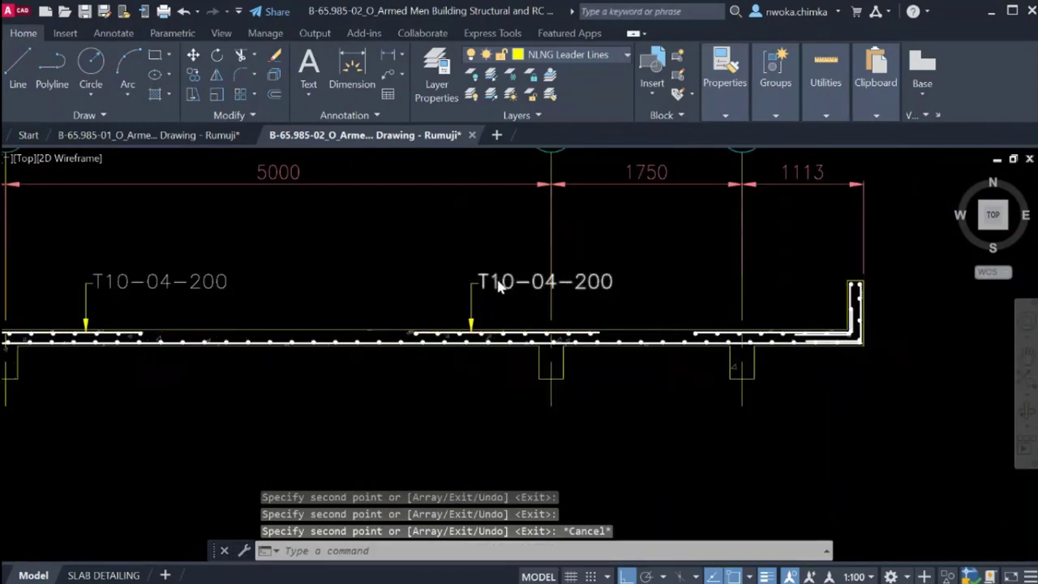
Mirror the leader near grid G about its own vertical line, erasing the source leader.
scroll(500, 286, "up", 4)
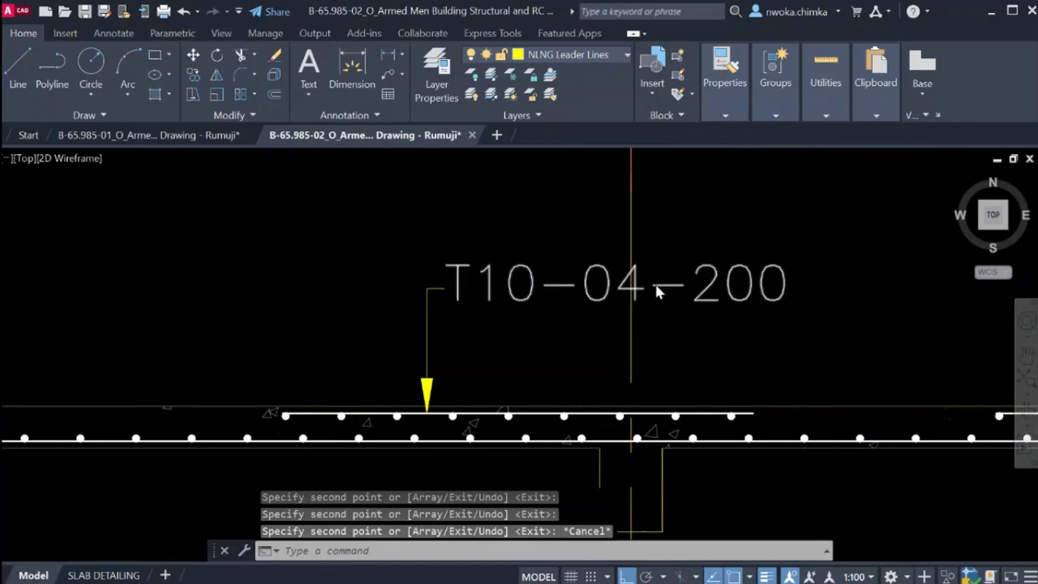
scroll(609, 284, "down", 2)
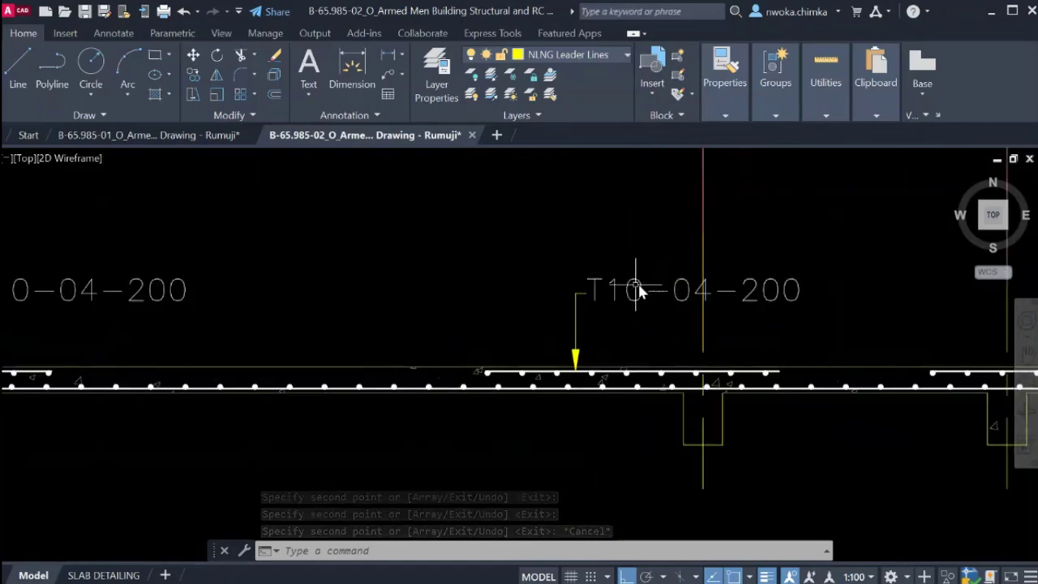
left_click(593, 274)
left_click(548, 318)
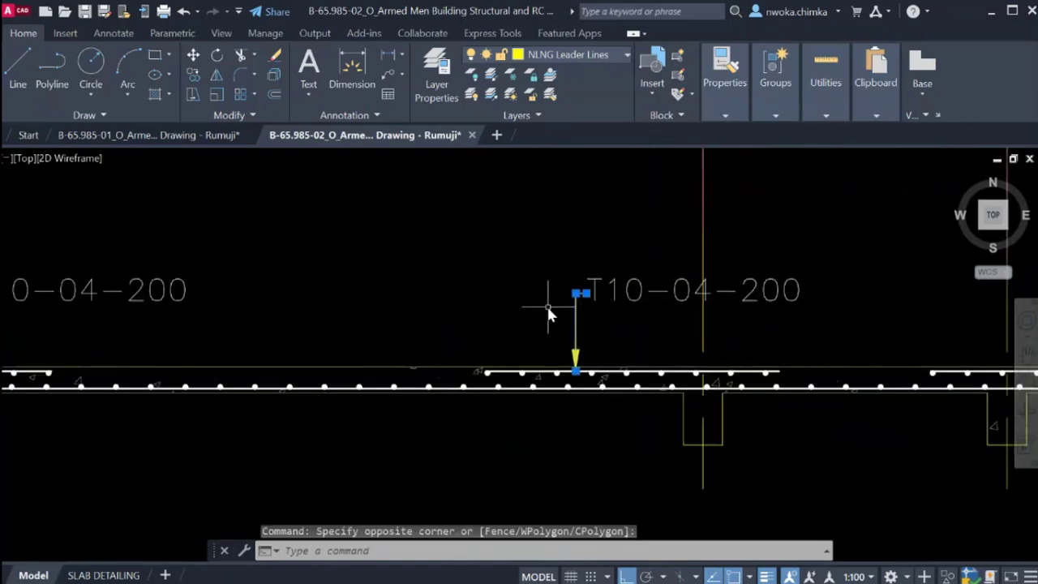
type("MI")
key("Return")
scroll(577, 357, "up", 4)
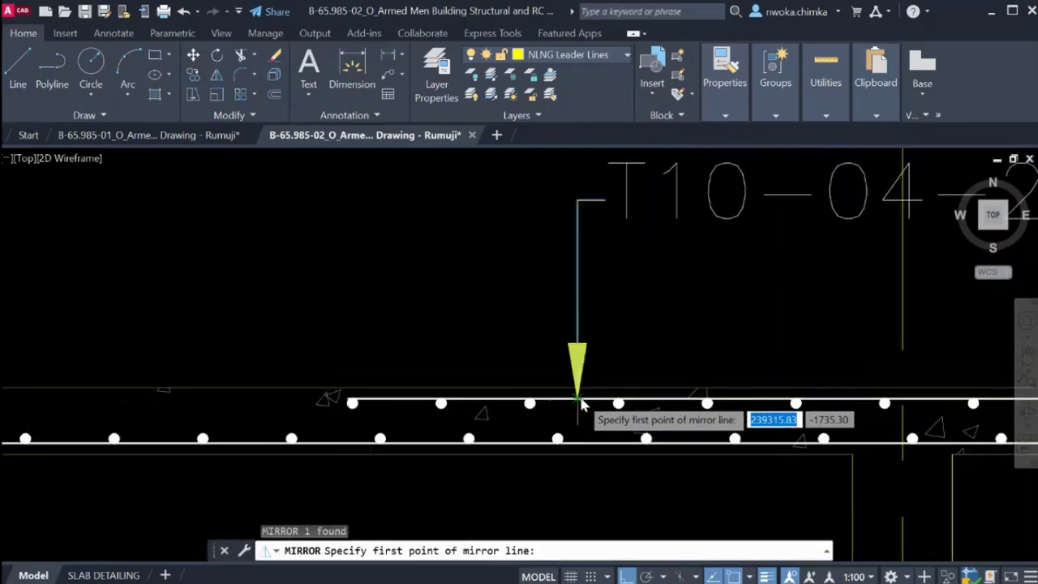
left_click(581, 403)
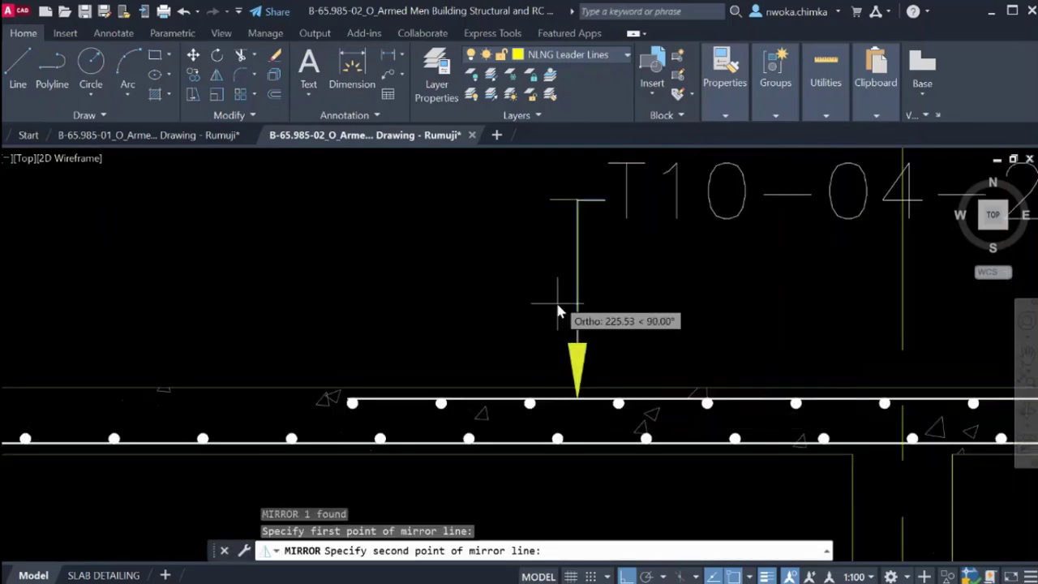
left_click(550, 194)
type("Y")
key("Return")
scroll(513, 316, "down", 2)
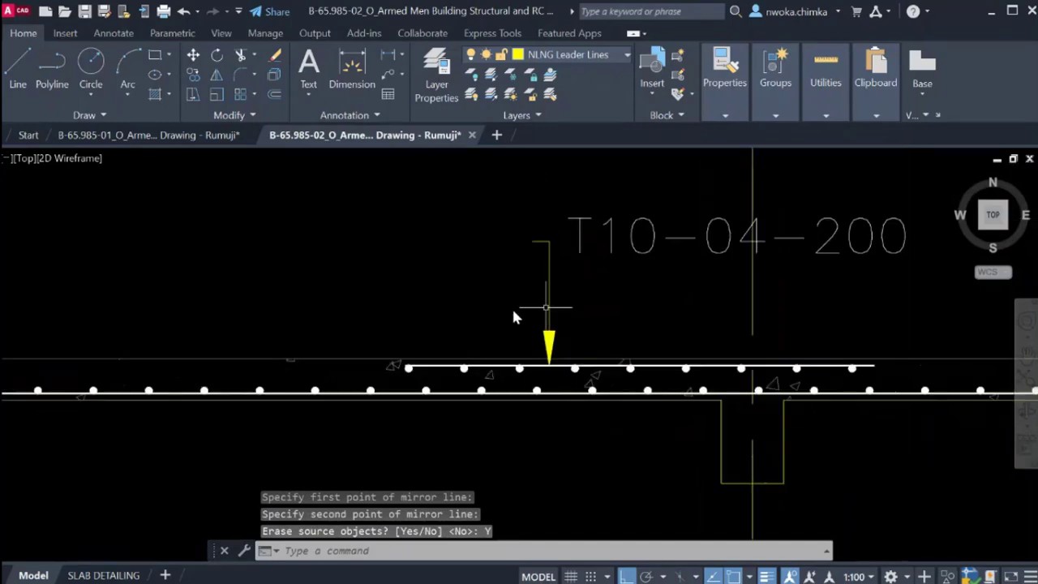
Move the T10-04-200 text near grid G horizontally to the other side, against the mirrored leader's landing.
left_click(599, 257)
type("M")
key("Return")
scroll(704, 281, "down", 4)
left_click(694, 289)
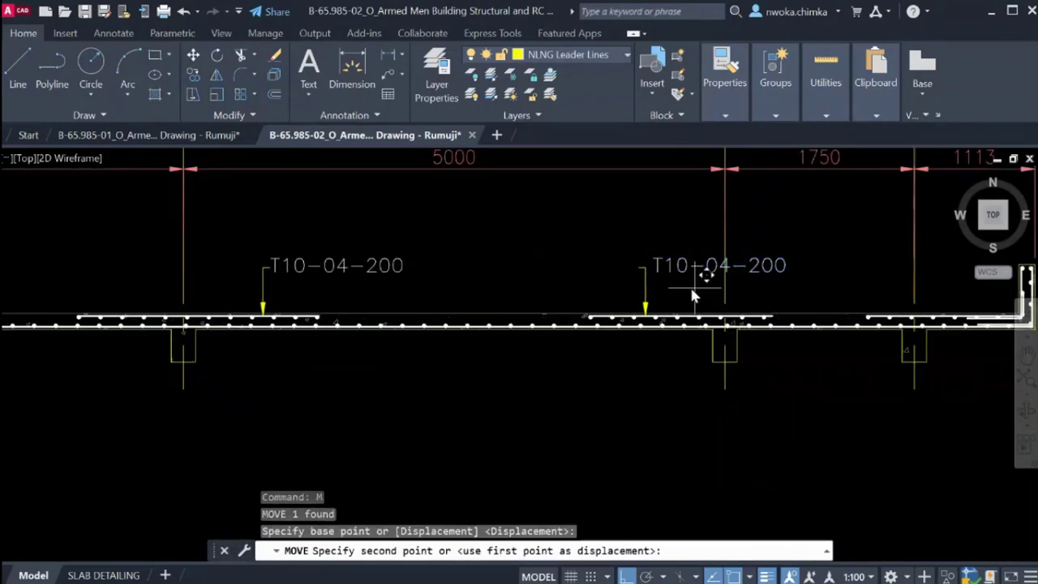
scroll(545, 285, "up", 2)
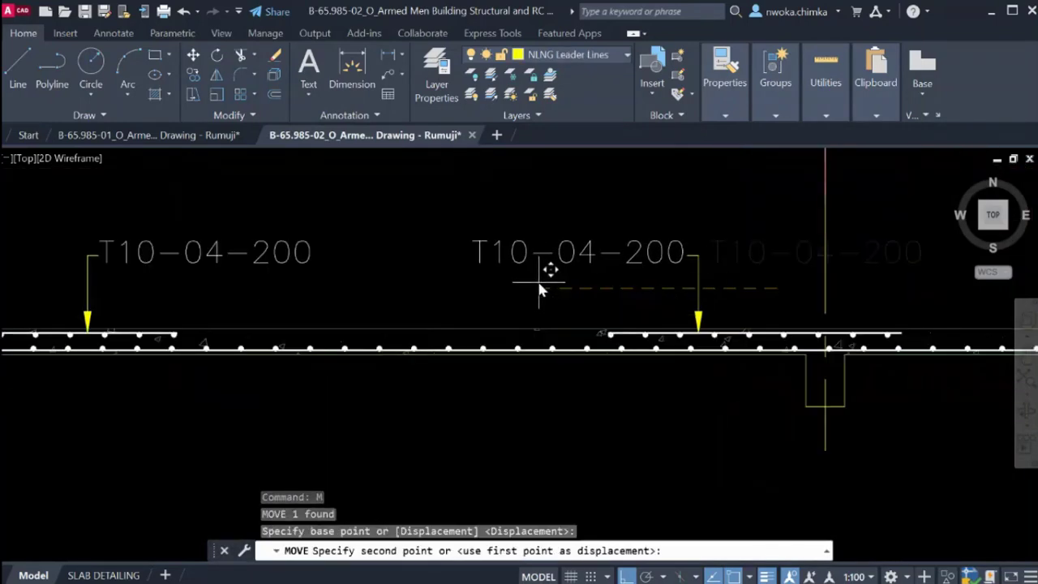
left_click(537, 279)
scroll(645, 267, "down", 2)
scroll(653, 253, "up", 3)
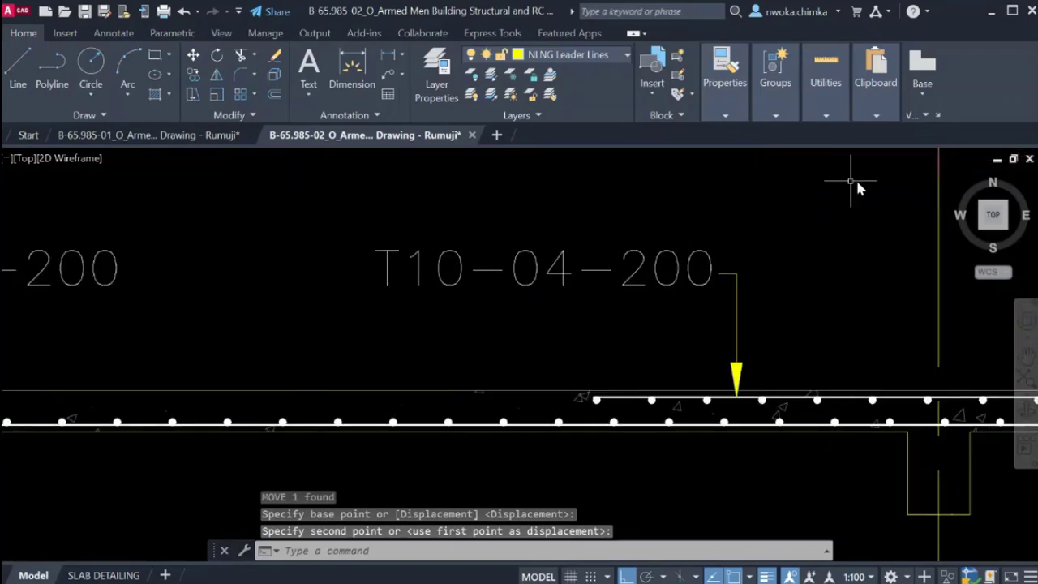
Copy the flipped T10-04-200 callout and leader from grid G onto the top bar between grid H and the upstand.
scroll(706, 227, "down", 2)
middle_click_drag(803, 239, 549, 262)
scroll(621, 260, "down", 2)
scroll(736, 259, "up", 2)
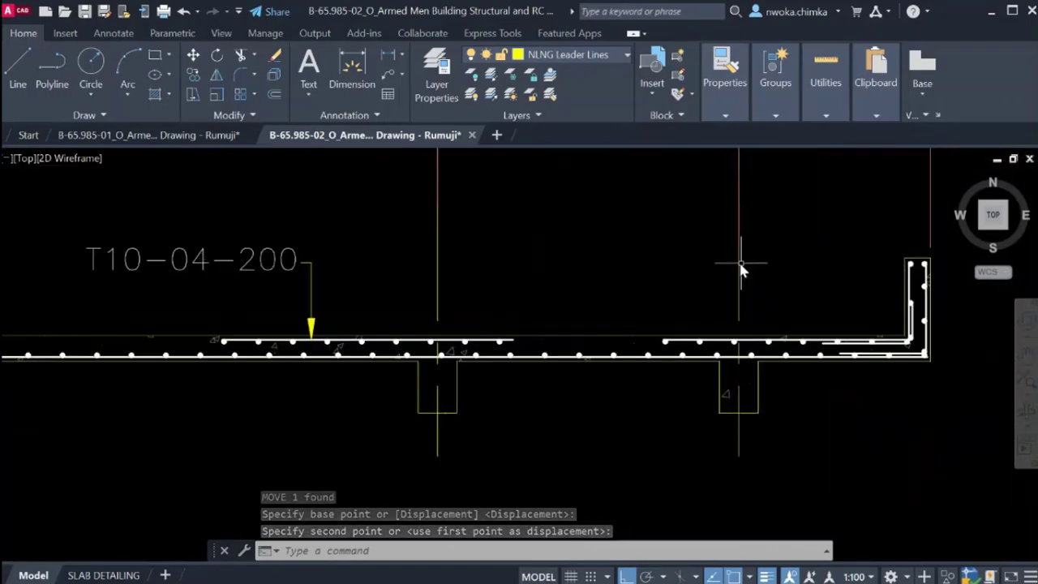
middle_click_drag(795, 273, 700, 286)
scroll(707, 312, "down", 2)
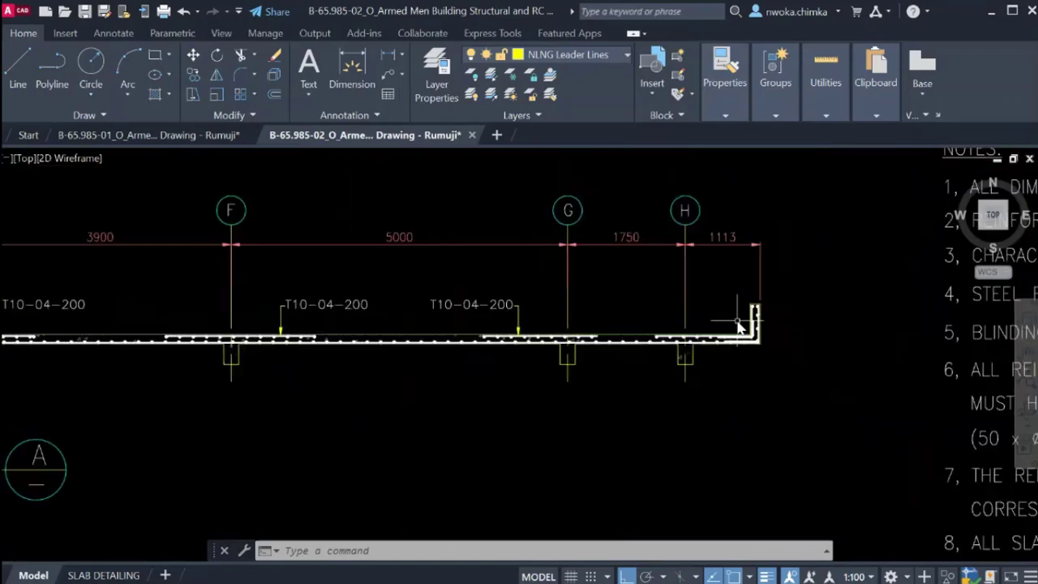
scroll(521, 314, "up", 2)
left_click(535, 276)
left_click(436, 306)
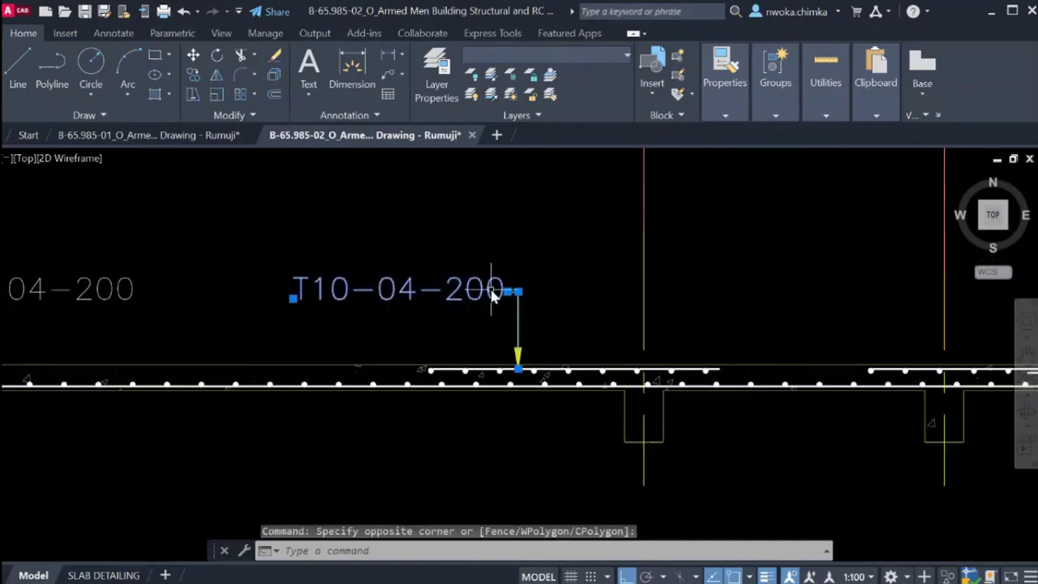
type("co")
key("Return")
scroll(523, 377, "up", 3)
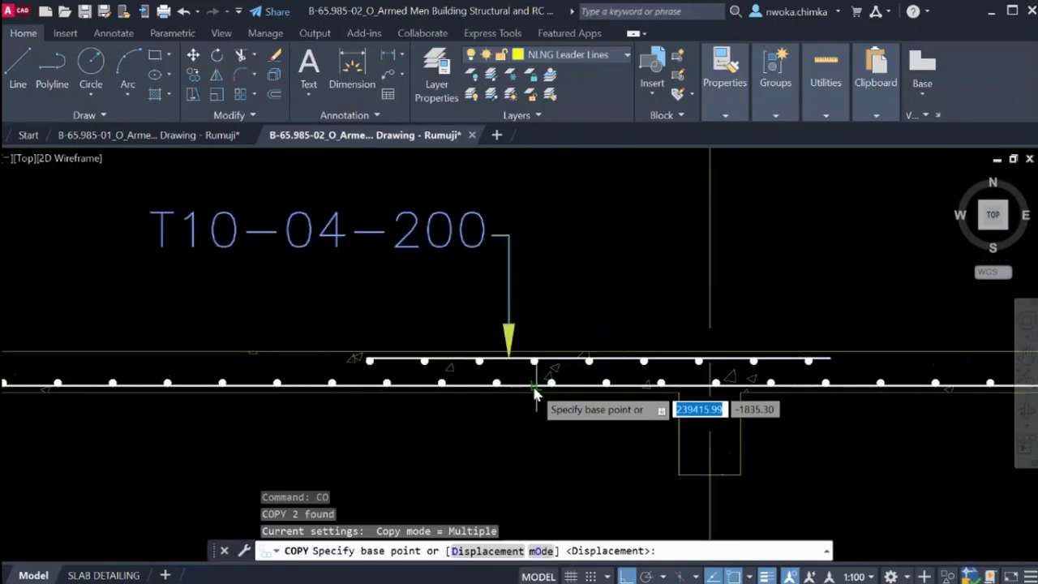
left_click(495, 334)
scroll(487, 329, "down", 3)
scroll(735, 331, "up", 2)
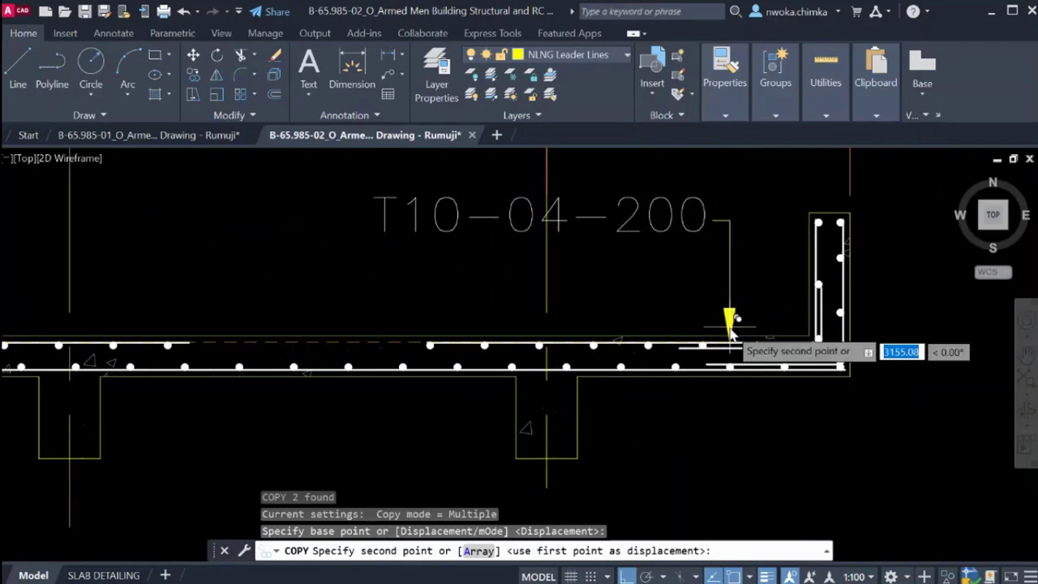
scroll(732, 333, "up", 4)
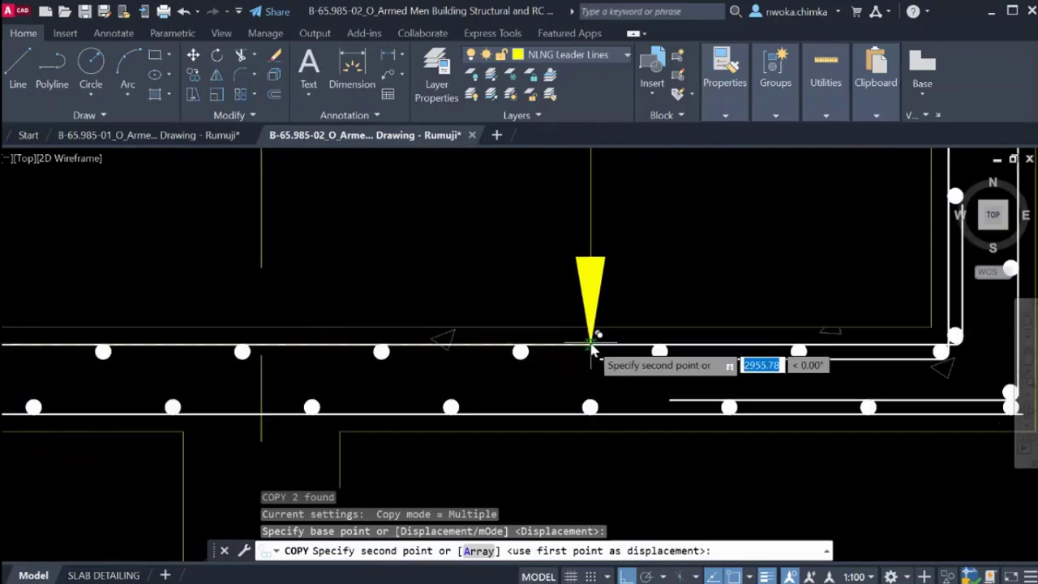
left_click(591, 344)
scroll(633, 332, "down", 3)
key("Escape")
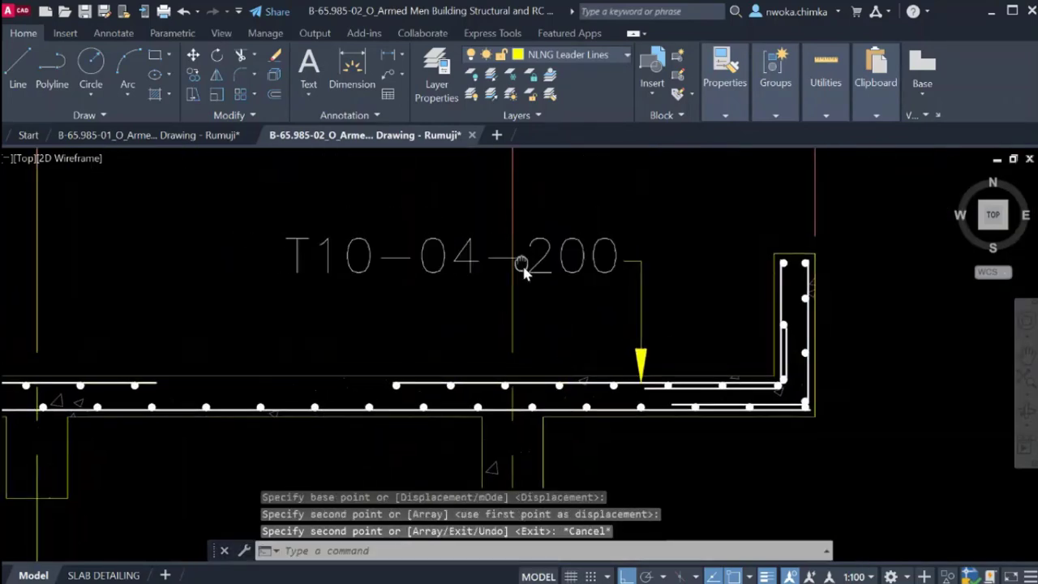
Draw a small rectangle where grid line H crosses the T10-04-200 text, around the dash before 200, and select it.
middle_click_drag(521, 263, 585, 300)
scroll(554, 271, "up", 2)
scroll(612, 280, "down", 2)
type("RE")
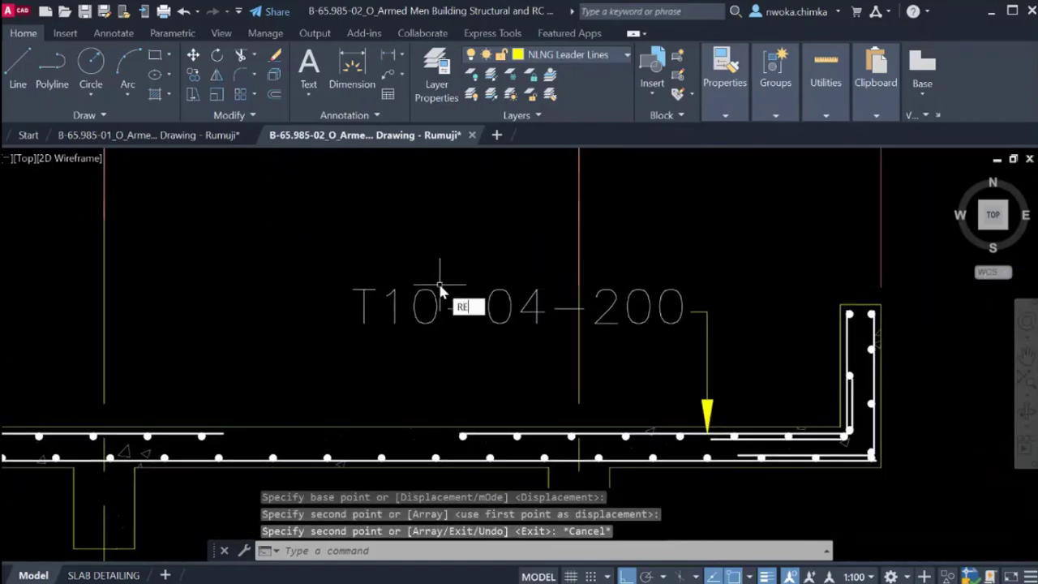
type("C")
key("Return")
scroll(560, 278, "up", 2)
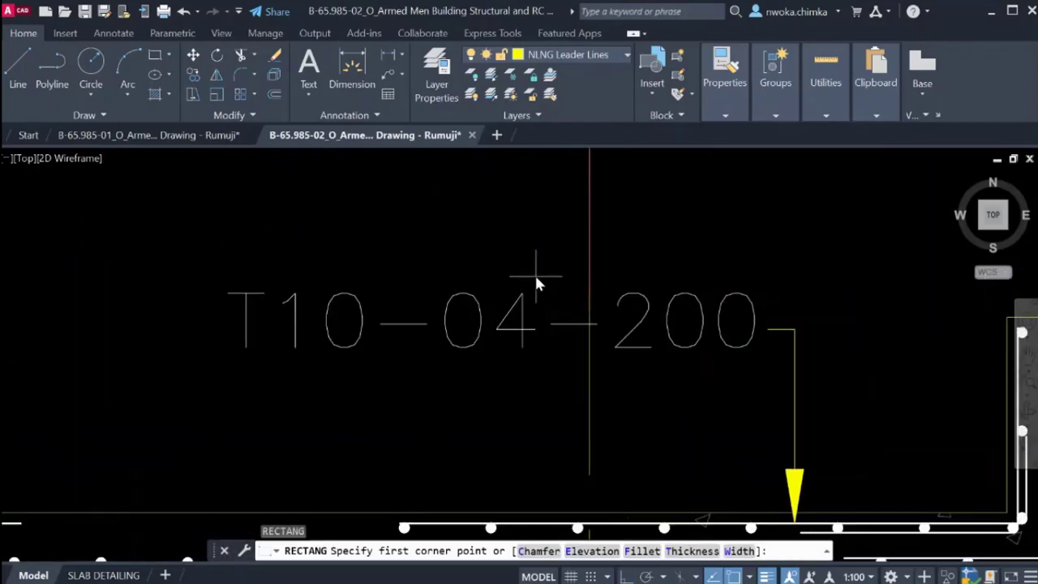
left_click(537, 277)
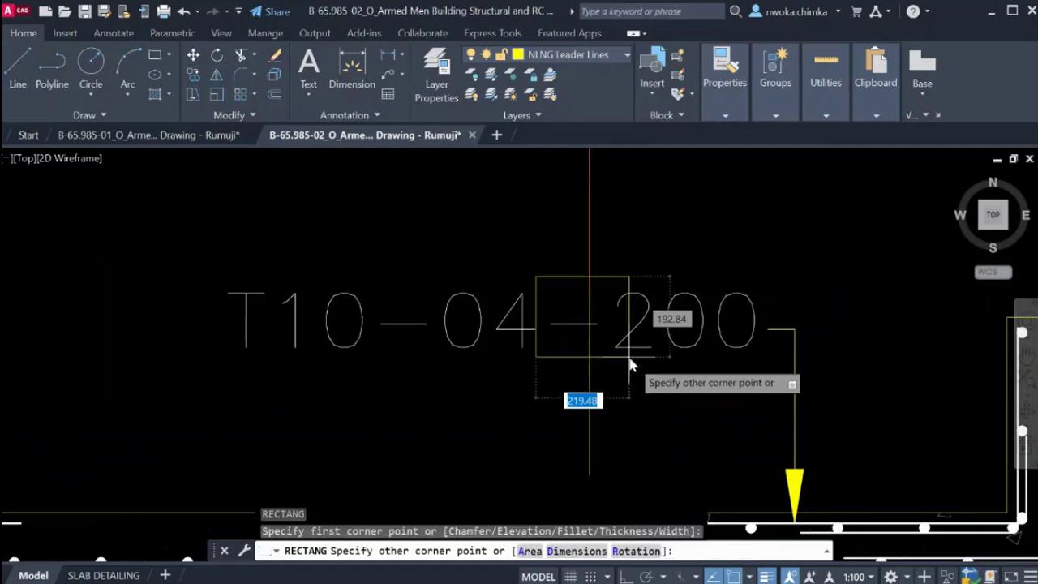
left_click(633, 363)
left_click(616, 278)
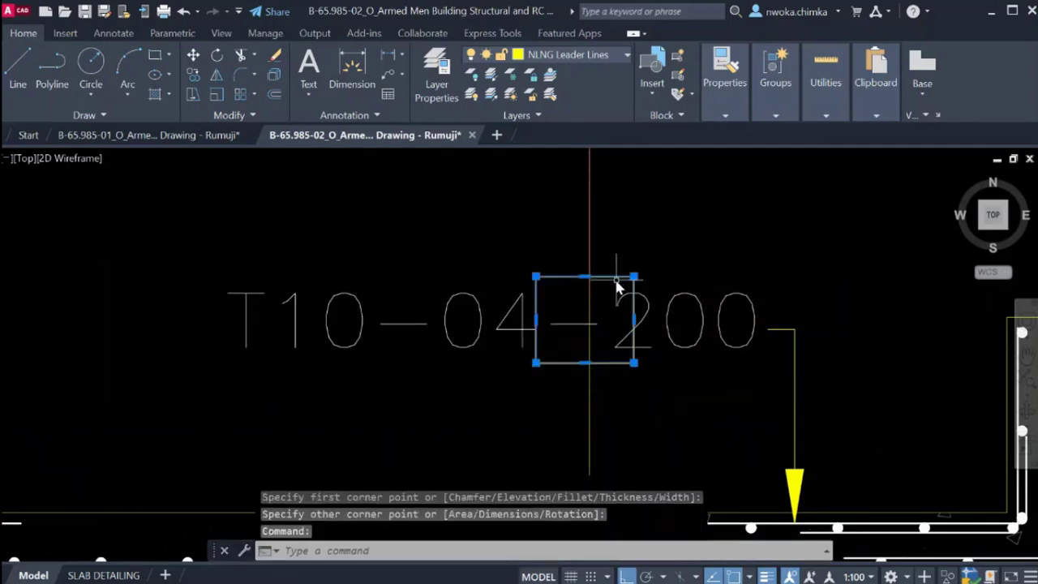
Trim grid line H inside the small rectangle around the callout text and erase the rectangle.
type("R")
key("Return")
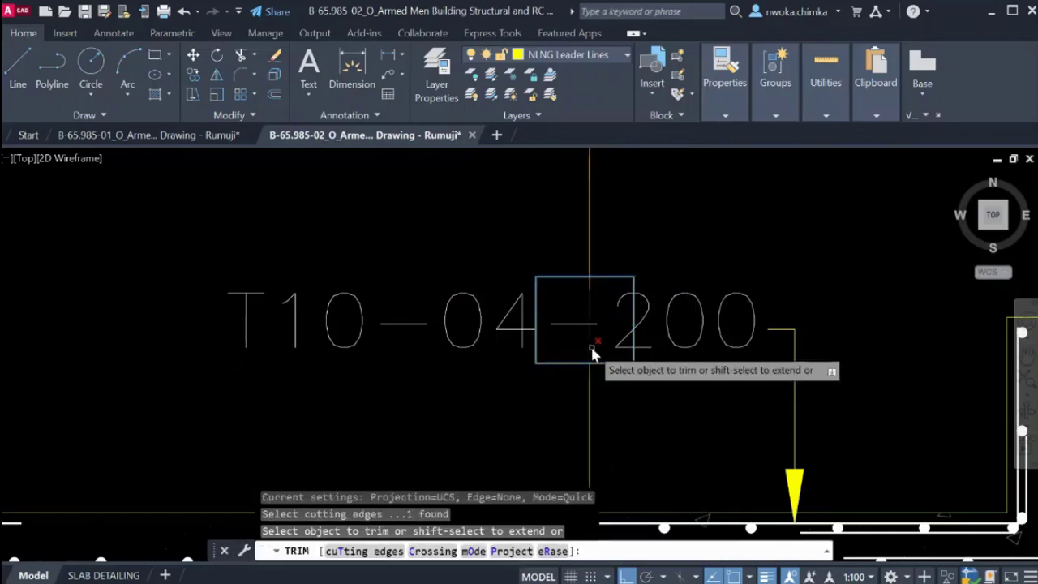
key("Escape")
left_click(622, 284)
left_click(616, 262)
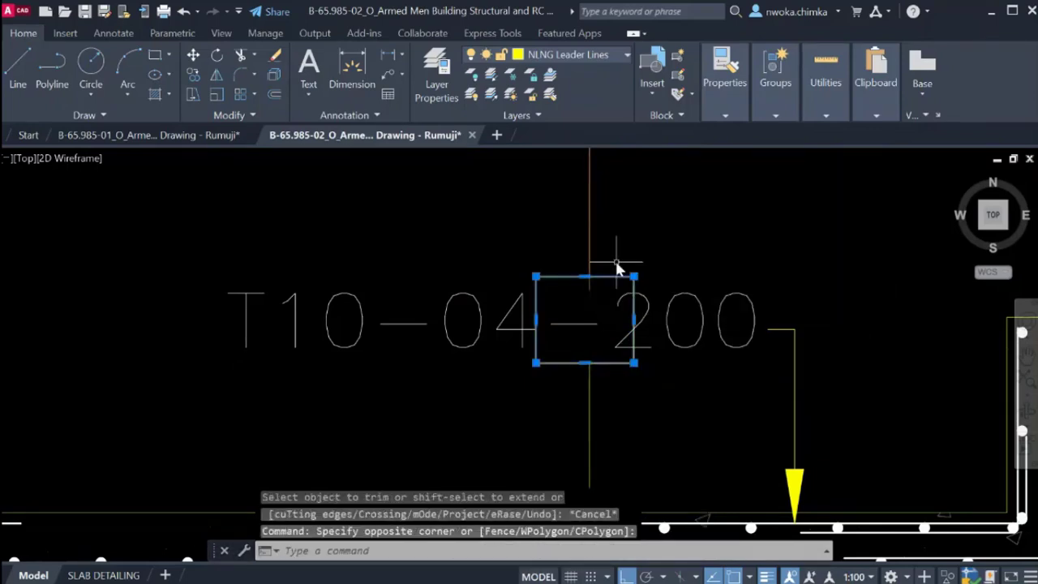
key("Return")
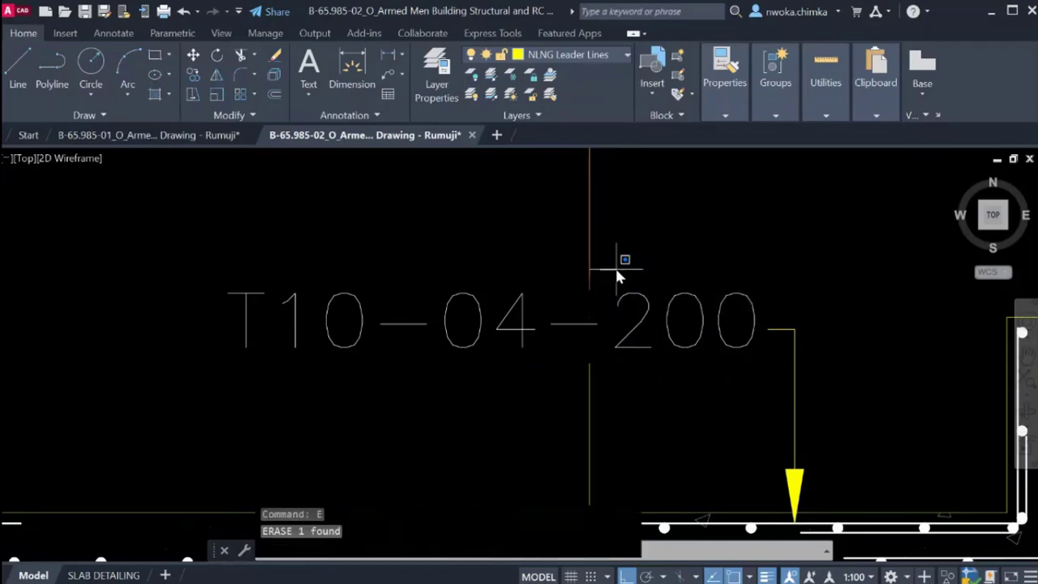
Stretch the lower end of the 1113 dimension's extension line at grid H up above the T10-04-200 text.
left_click(591, 313)
left_click(593, 317)
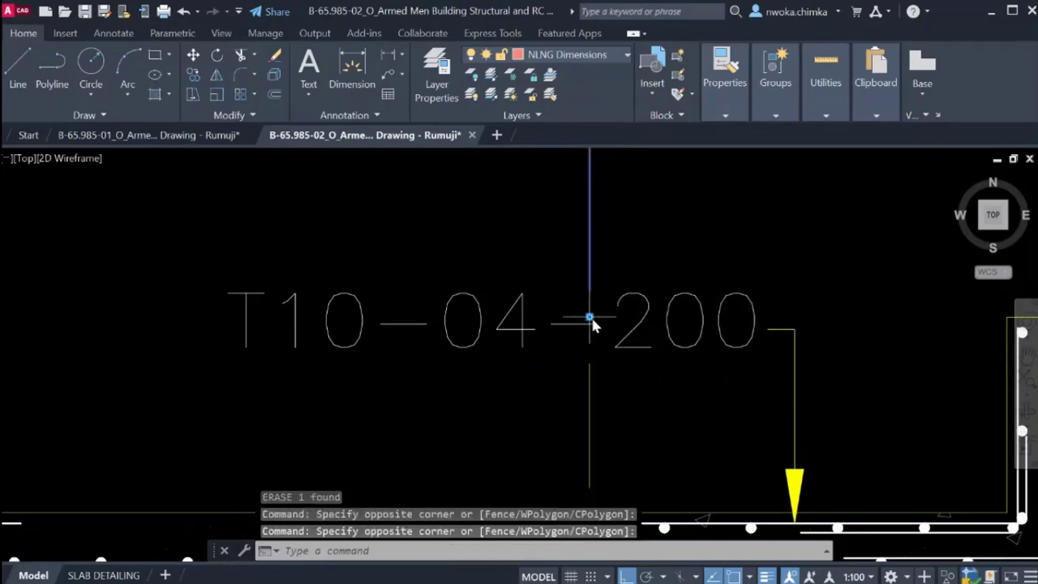
left_click(590, 317)
left_click(590, 300)
scroll(632, 271, "down", 5)
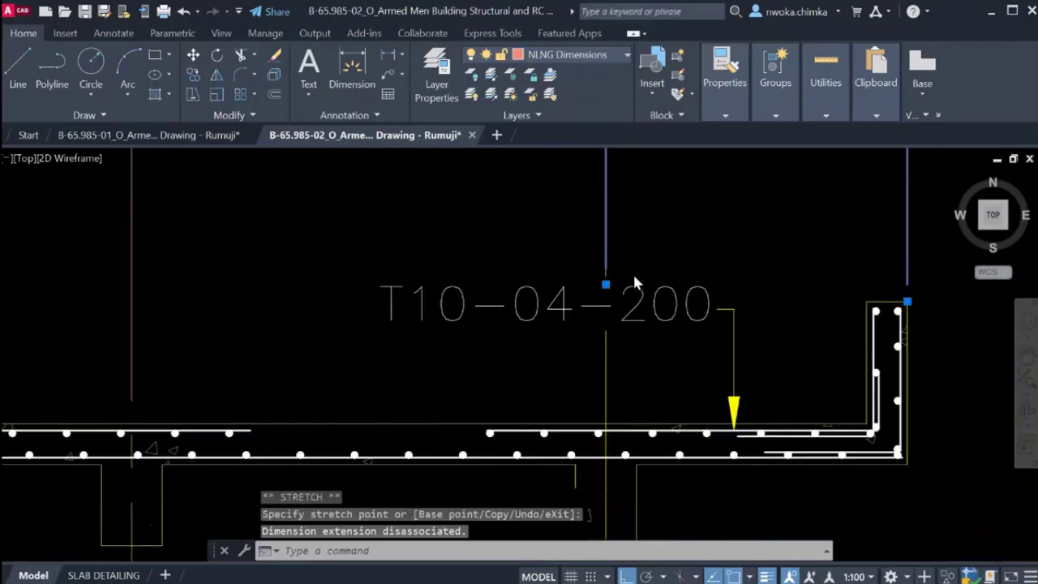
scroll(633, 272, "down", 3)
key("Escape")
Pull the remaining dimension extension line end at grid H slightly higher, clear of the callout text.
scroll(615, 284, "up", 4)
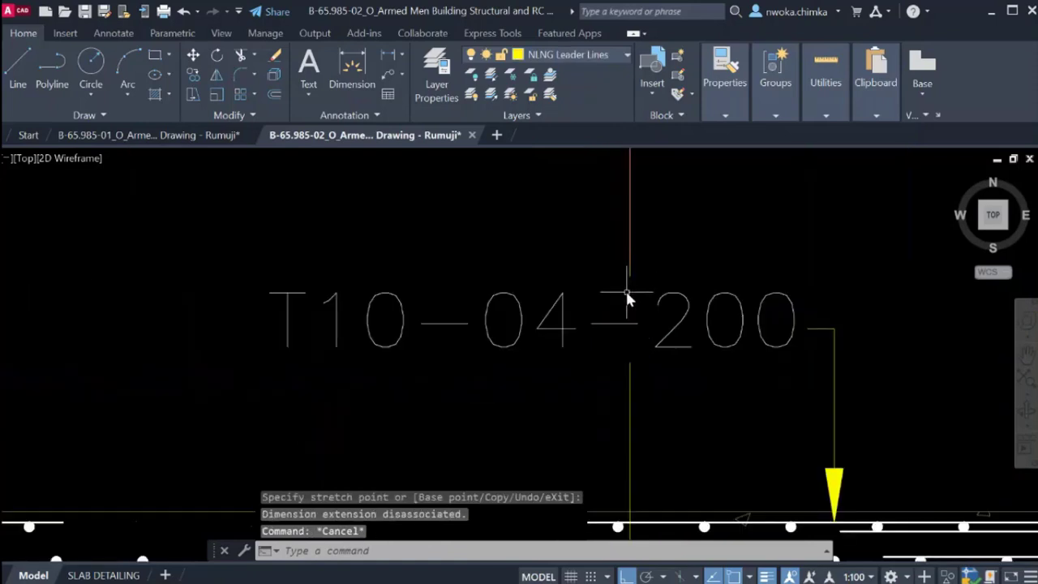
left_click(626, 291)
left_click(631, 284)
left_click(630, 288)
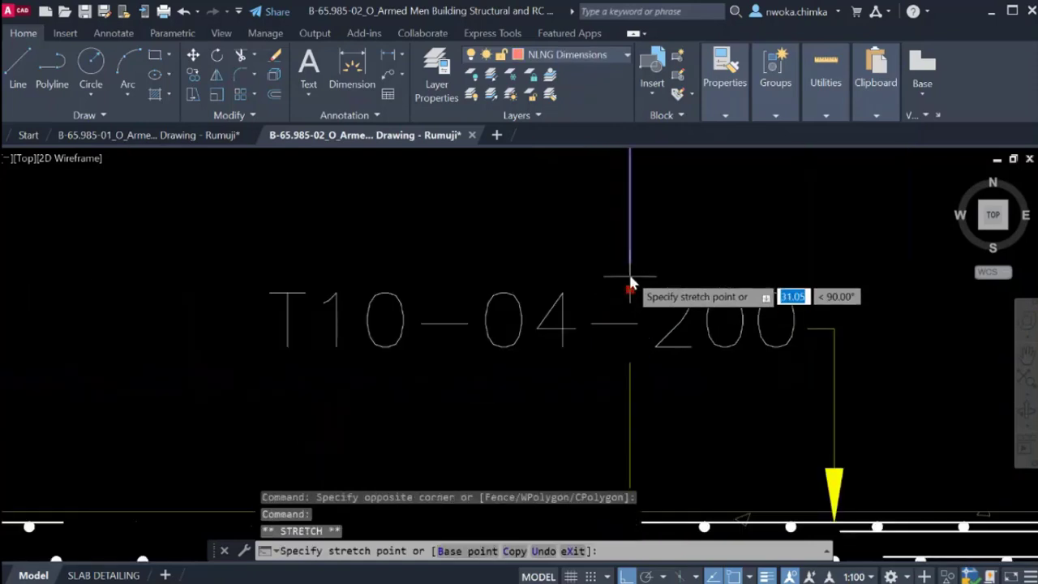
left_click(630, 279)
key("Escape")
scroll(674, 292, "down", 4)
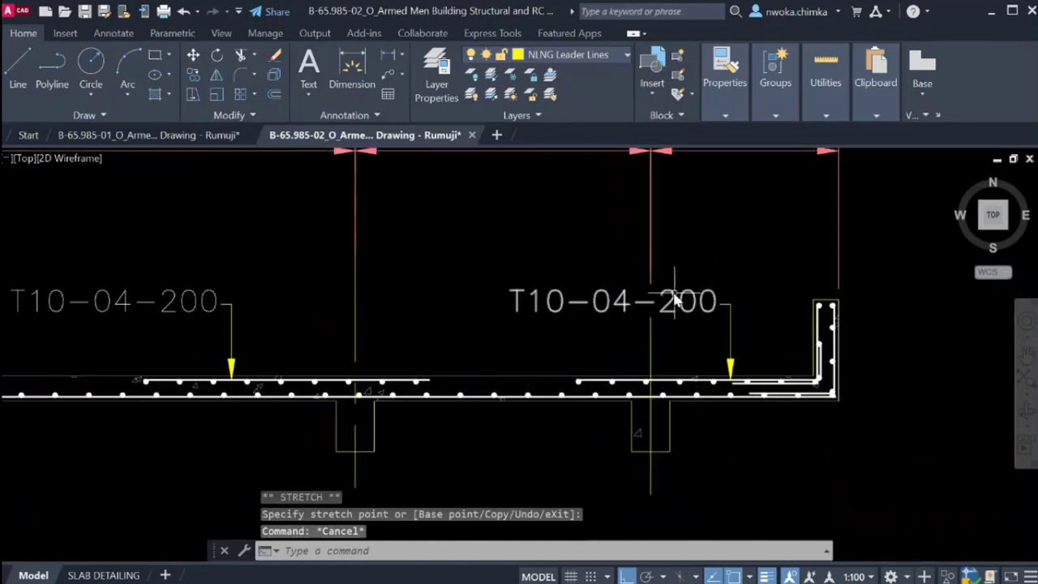
Review the T10-04-200 callouts and leaders along Section A, from grid H back towards grid A.
middle_click_drag(647, 305, 658, 302)
scroll(676, 308, "up", 4)
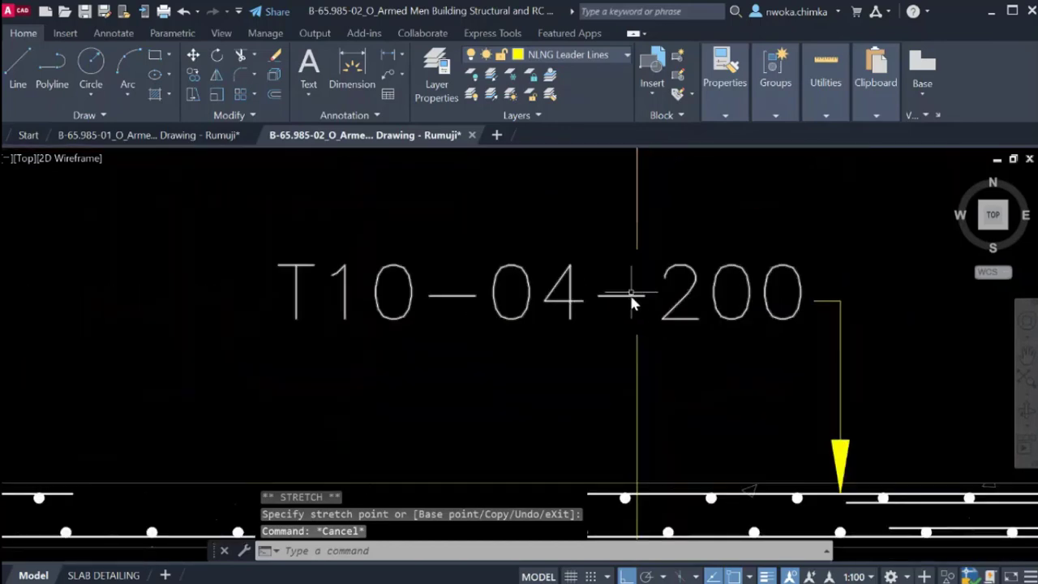
scroll(630, 284, "down", 2)
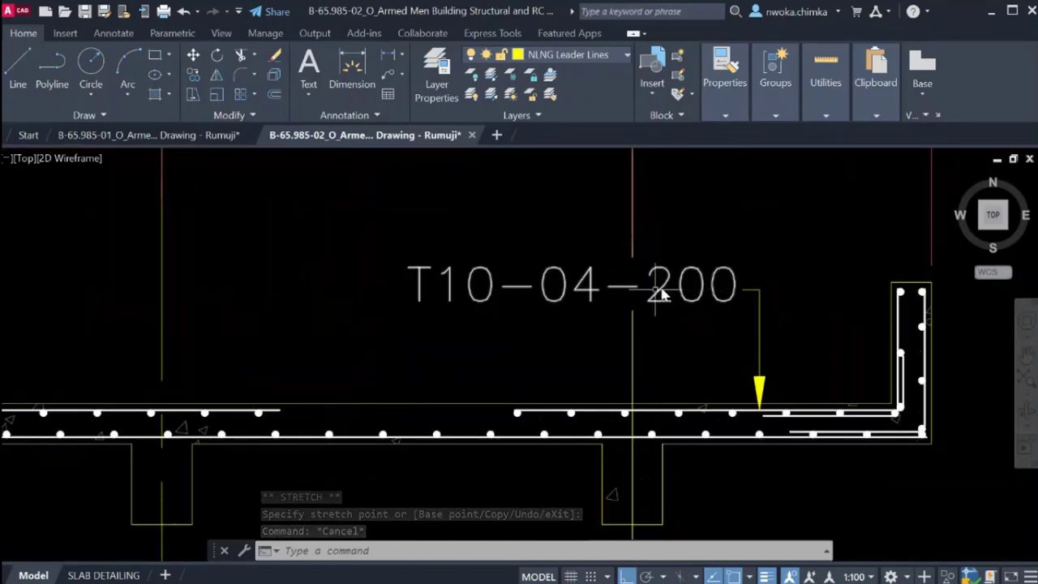
scroll(714, 300, "down", 5)
scroll(714, 306, "up", 4)
scroll(704, 308, "down", 2)
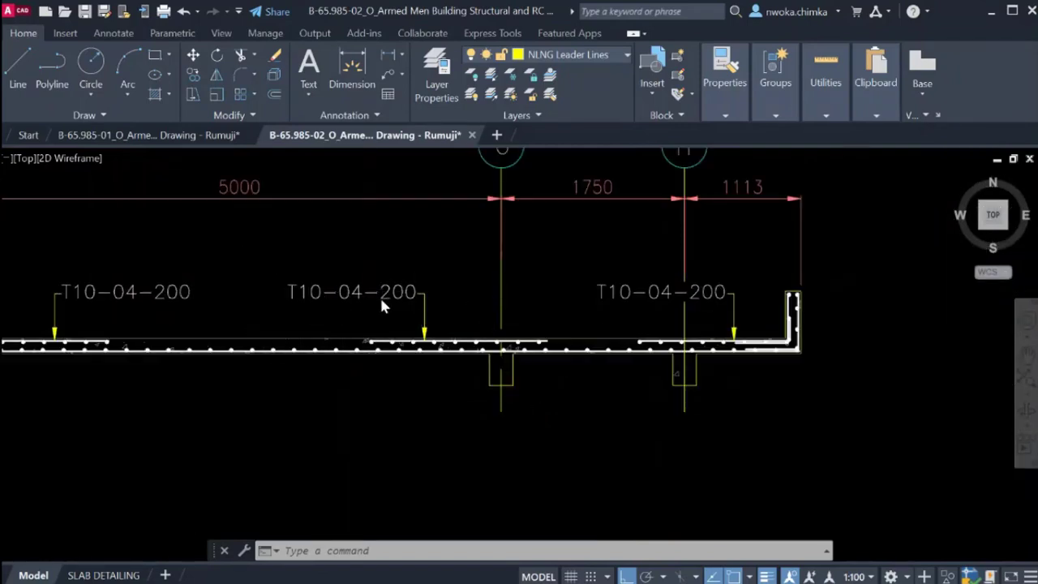
scroll(382, 302, "up", 2)
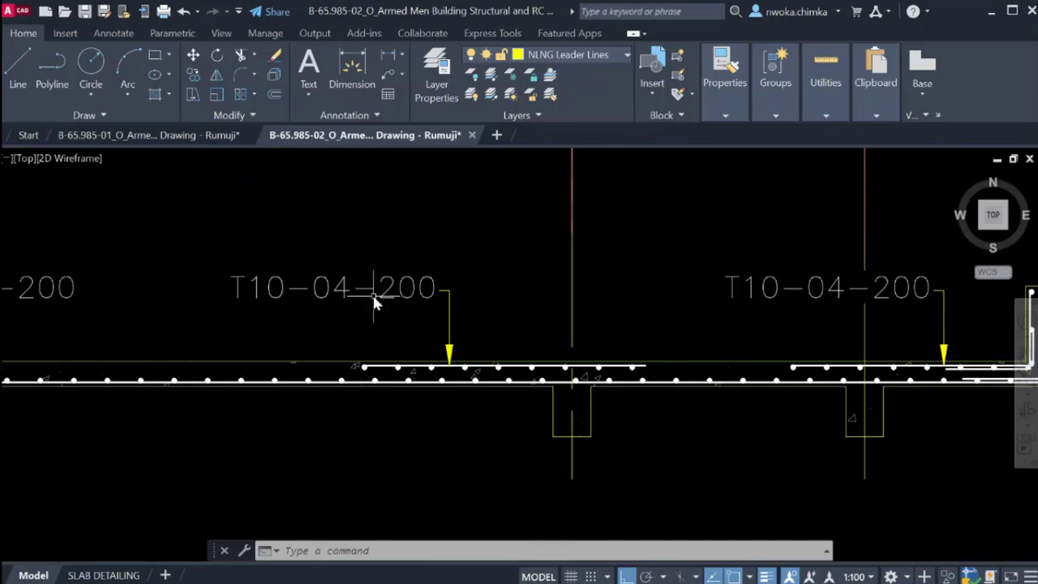
scroll(420, 292, "down", 2)
scroll(626, 307, "down", 2)
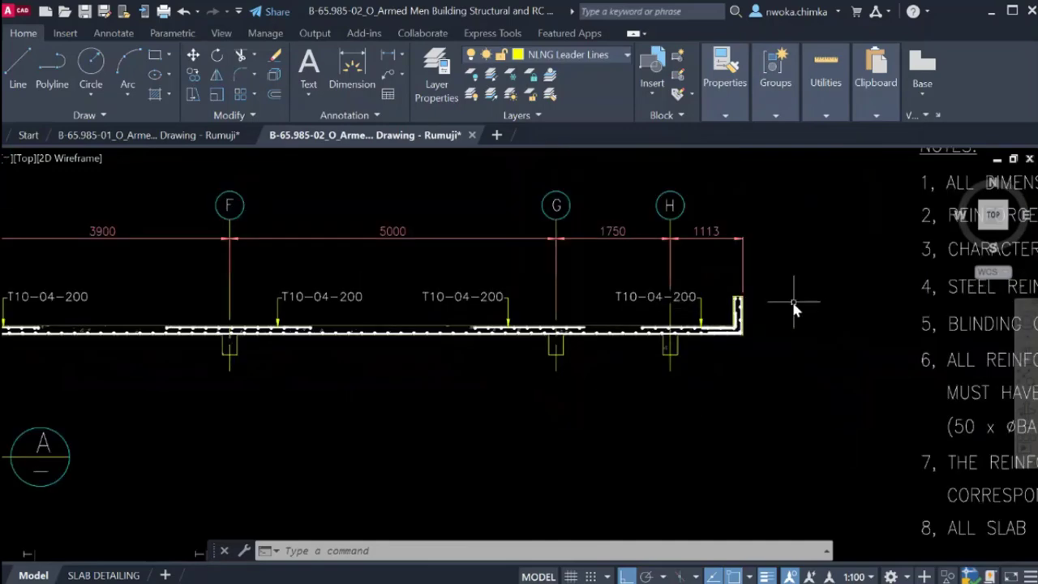
scroll(739, 315, "up", 4)
scroll(701, 303, "down", 4)
middle_click_drag(650, 297, 767, 309)
scroll(480, 296, "down", 2)
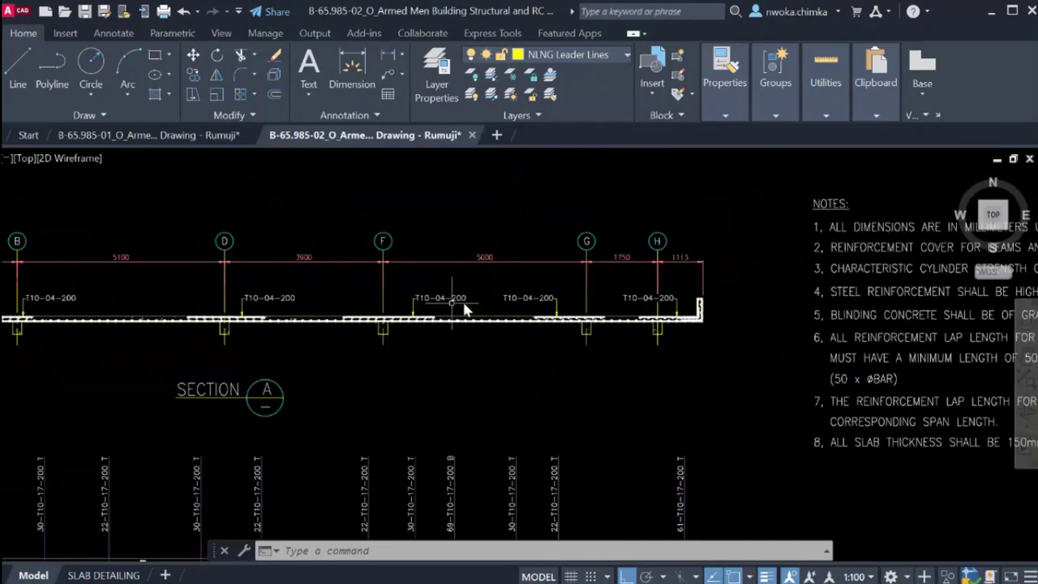
middle_click_drag(294, 307, 519, 303)
middle_click_drag(303, 282, 586, 273)
Change the top bar callout beside grid A to T10-01-200.
scroll(375, 279, "up", 4)
scroll(531, 293, "up", 4)
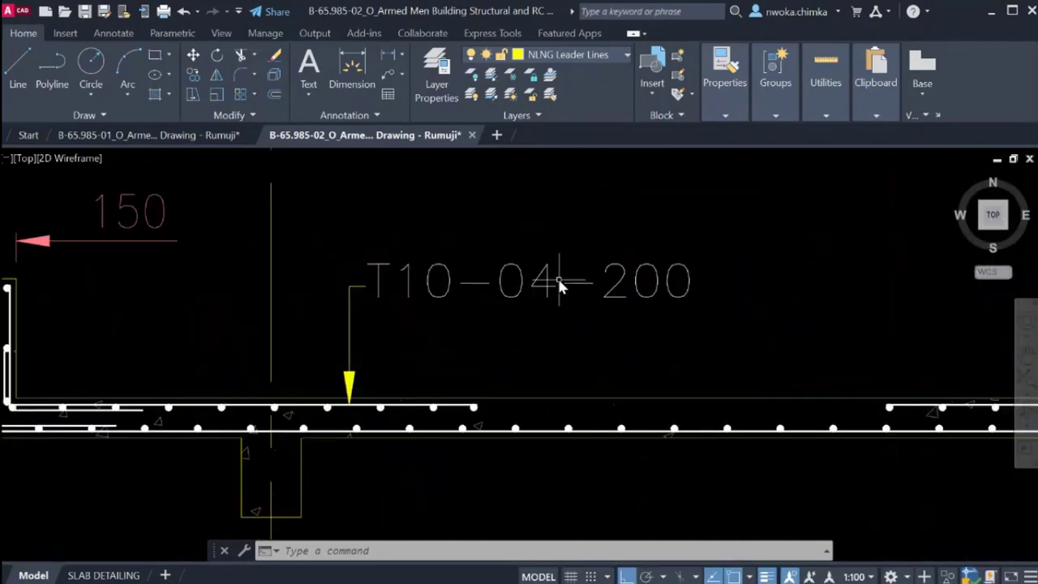
left_click(544, 276)
double_click(556, 294)
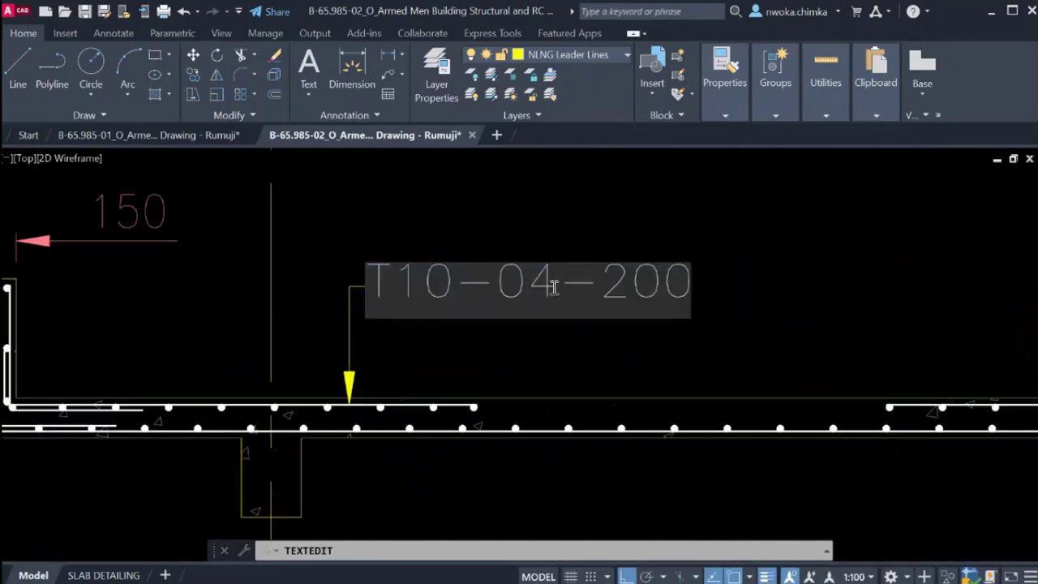
key("BackSpace")
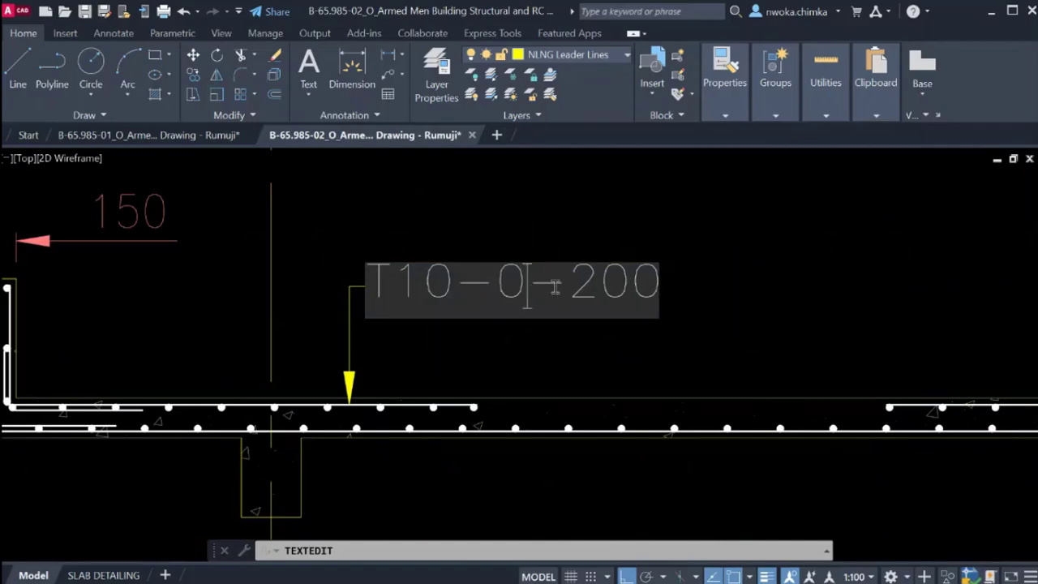
type("1")
scroll(567, 292, "down", 1)
left_click(372, 305)
Change the top bar callout at grid H, next to the upstand, to T10-01-200.
scroll(229, 308, "down", 5)
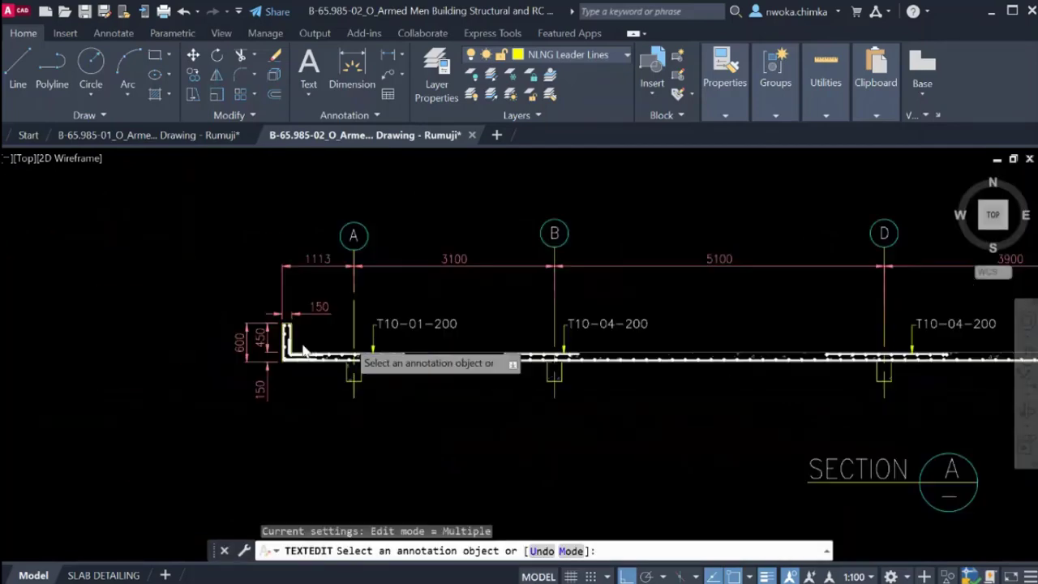
scroll(866, 350, "up", 5)
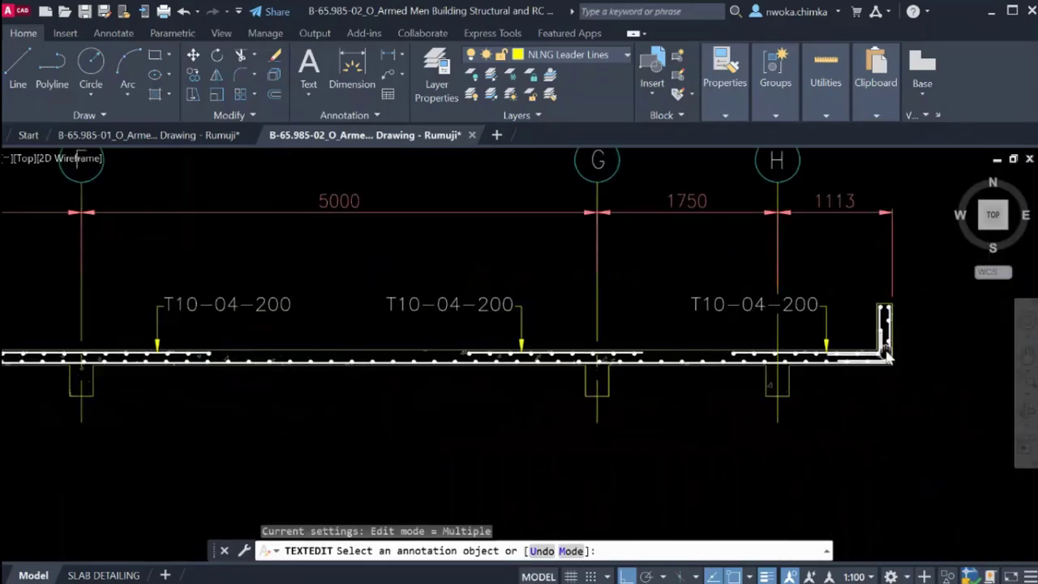
scroll(867, 351, "up", 2)
left_click(654, 315)
scroll(650, 308, "up", 2)
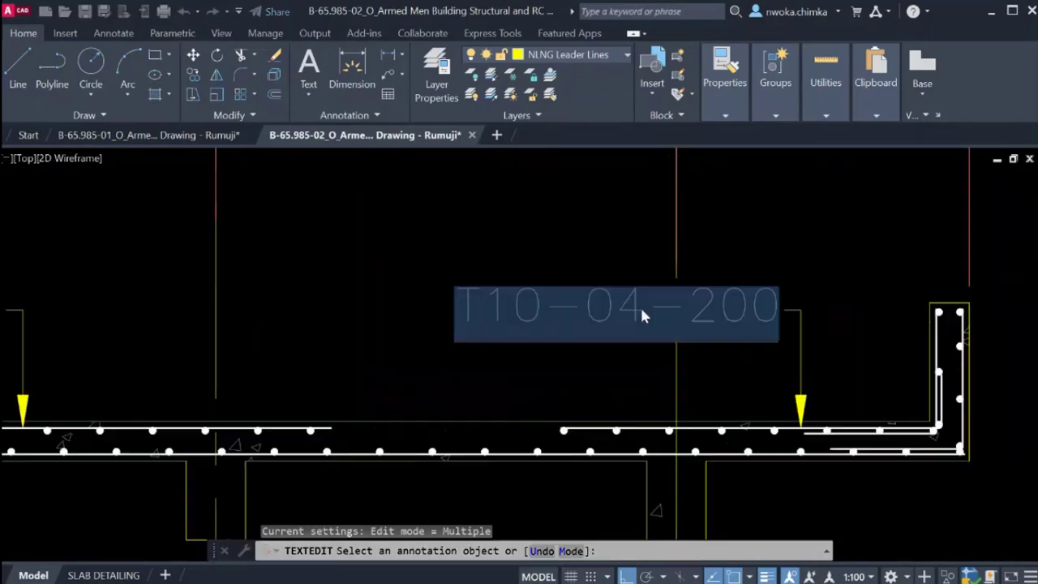
key("BackSpace")
type("1")
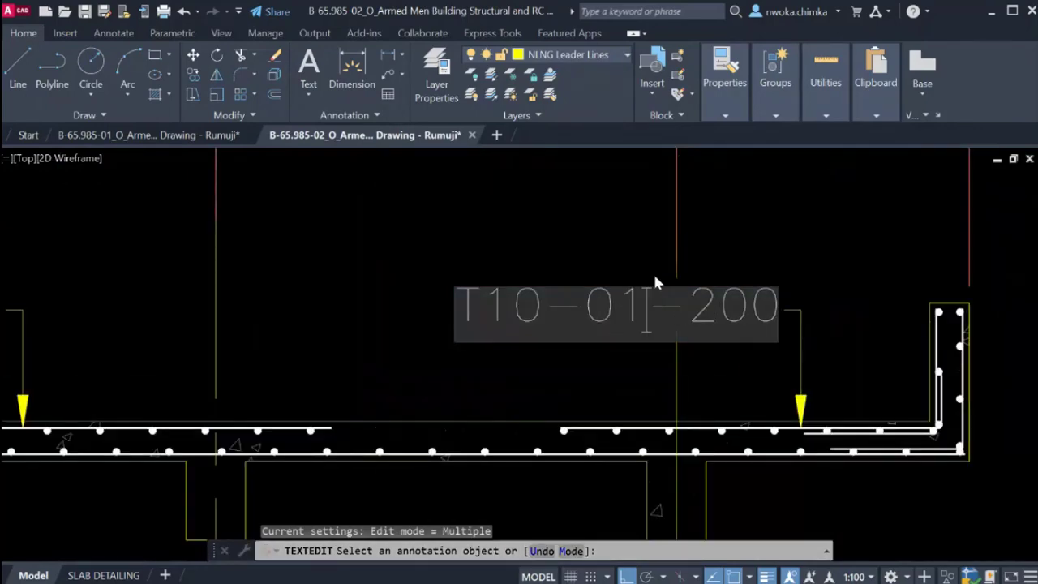
left_click(653, 272)
Change the top bar callout beside grid B to T10-02-200.
scroll(610, 314, "down", 5)
scroll(610, 315, "up", 5)
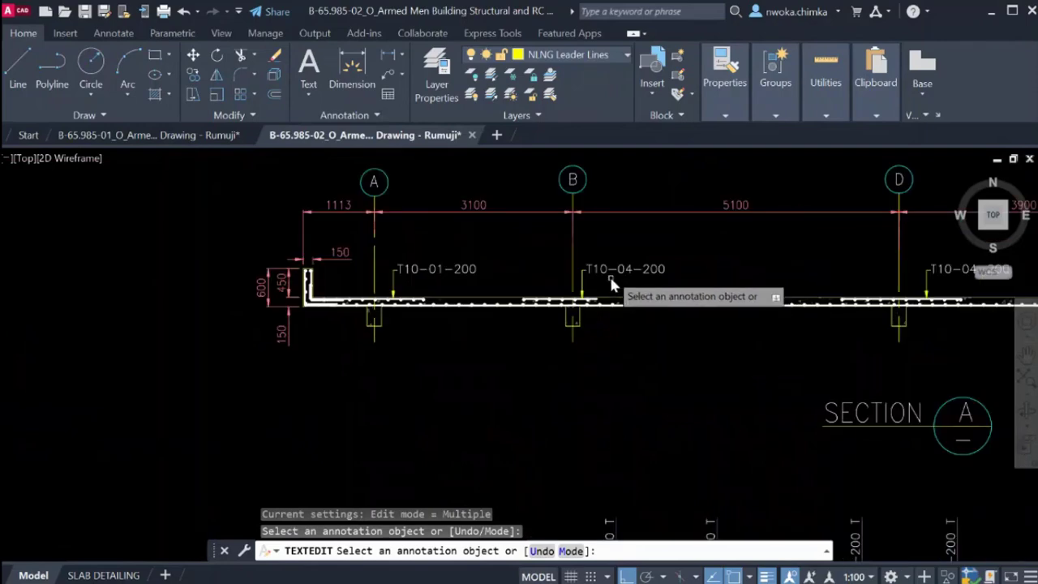
left_click(642, 277)
scroll(643, 277, "up", 2)
left_click(644, 282)
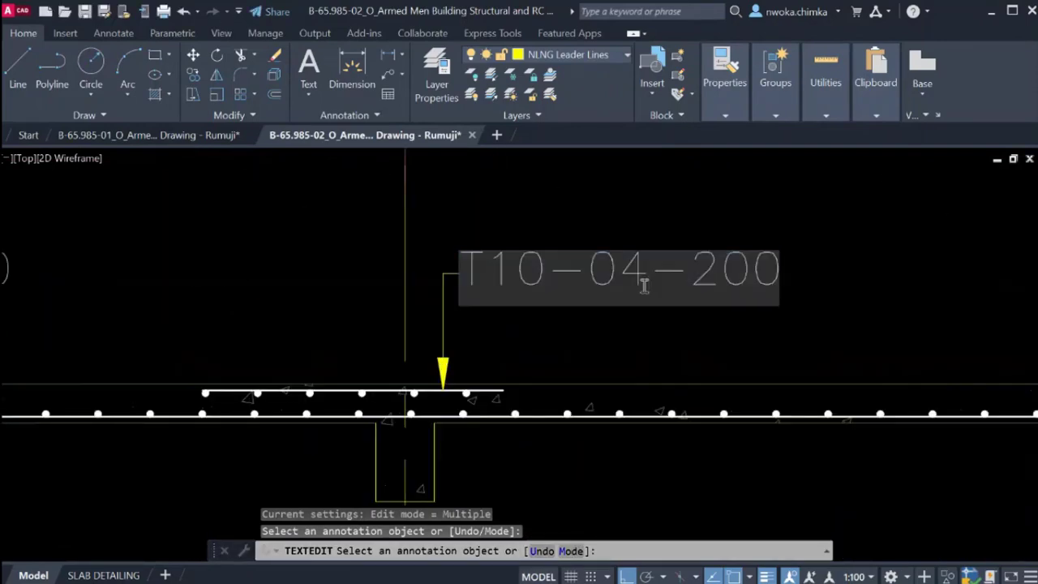
key("BackSpace")
type("2")
left_click(375, 266)
Change the top bar callout beside grid D to T10-01-200.
scroll(375, 266, "down", 6)
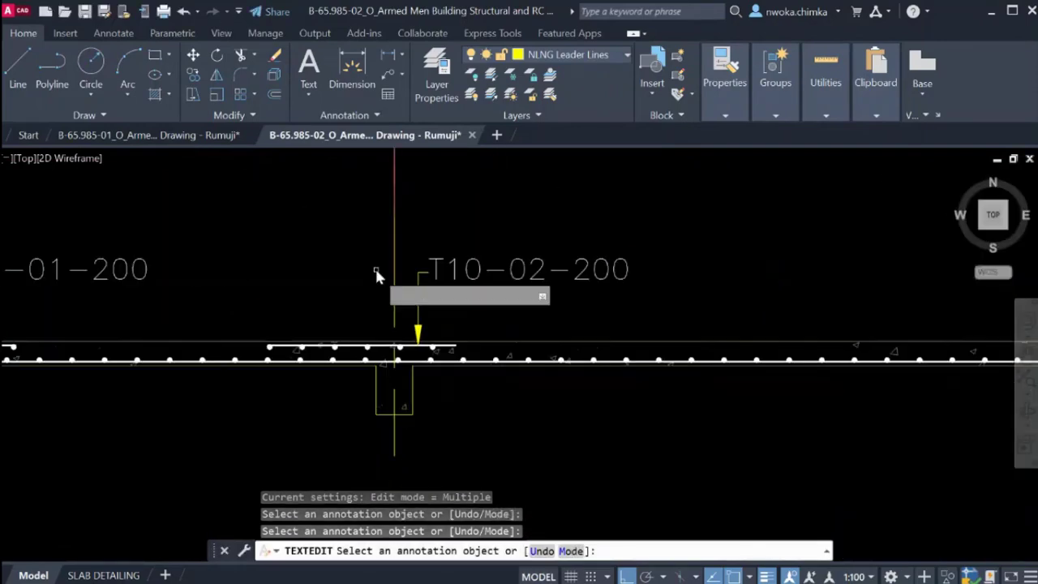
scroll(769, 274, "up", 5)
scroll(601, 277, "down", 3)
scroll(557, 296, "up", 3)
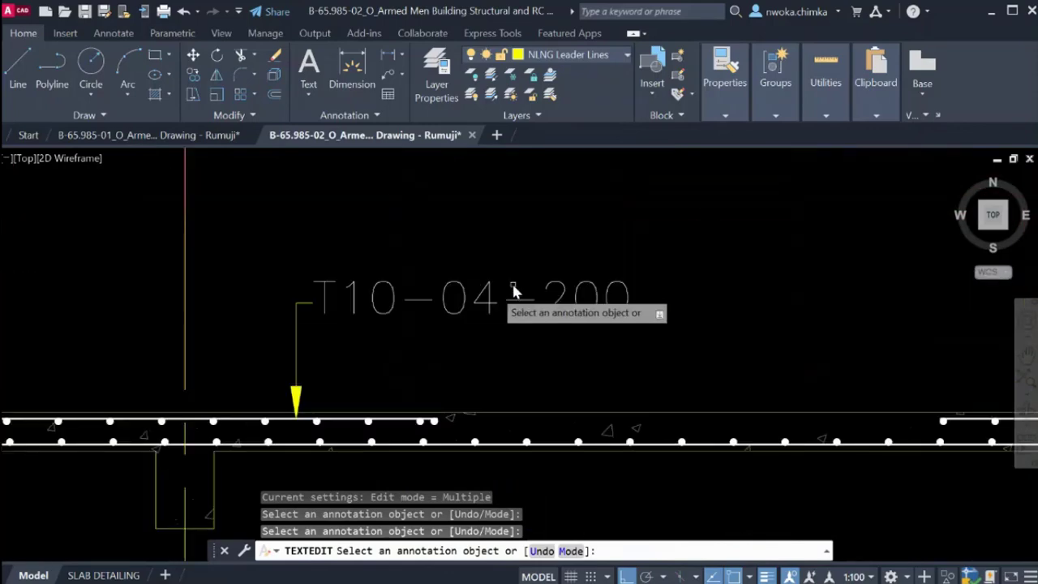
left_click(491, 302)
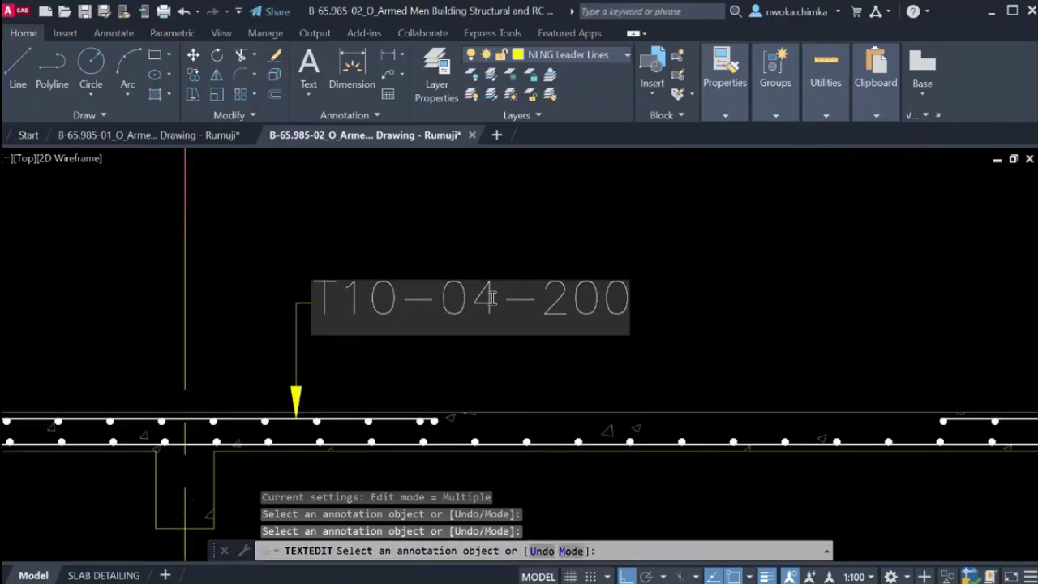
key("BackSpace")
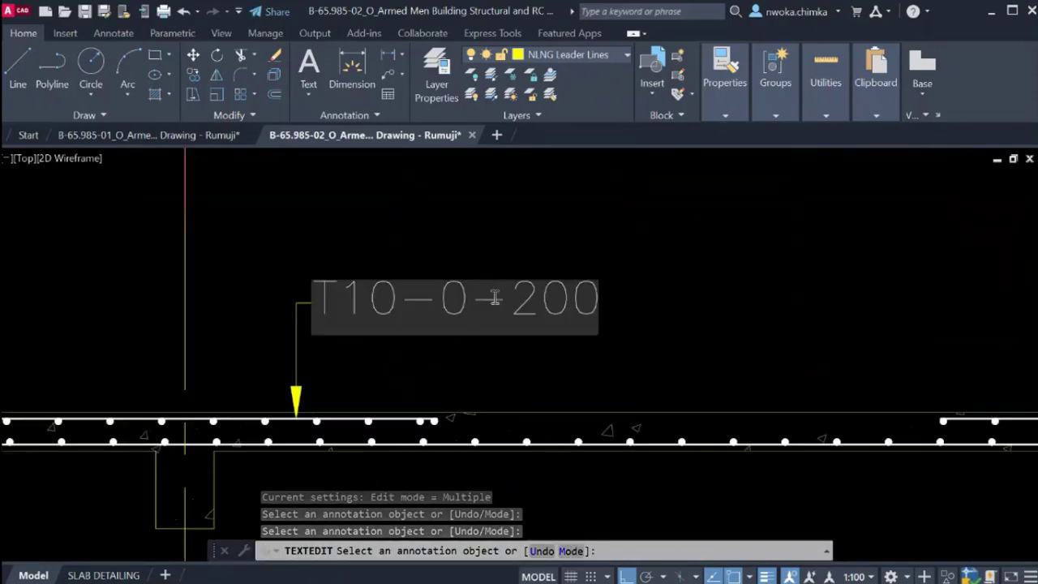
type("1")
left_click(524, 258)
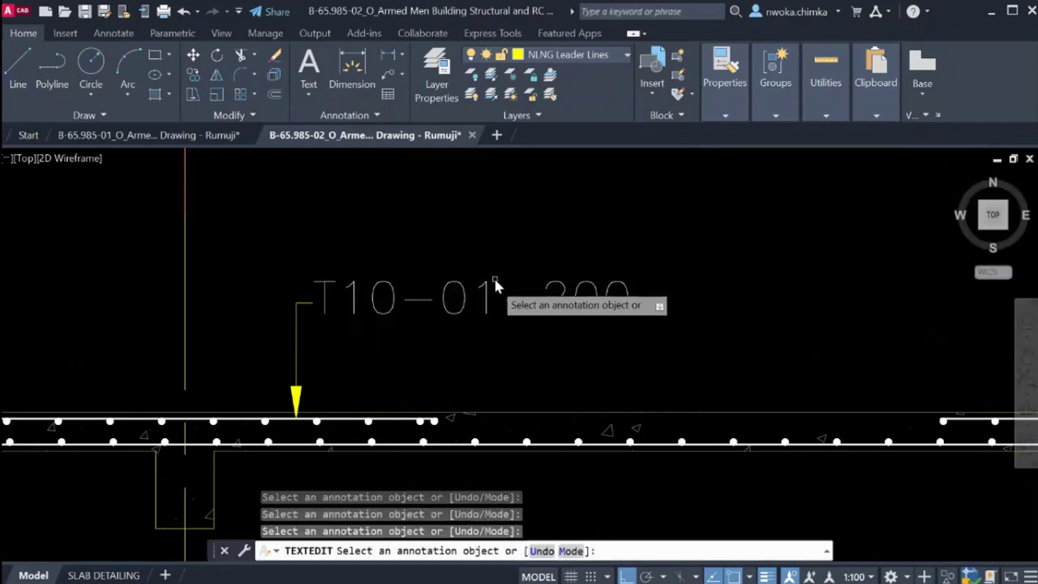
Set the bar mark in the callout beside grid D to 03, so it reads T10-03-200.
left_click(486, 298)
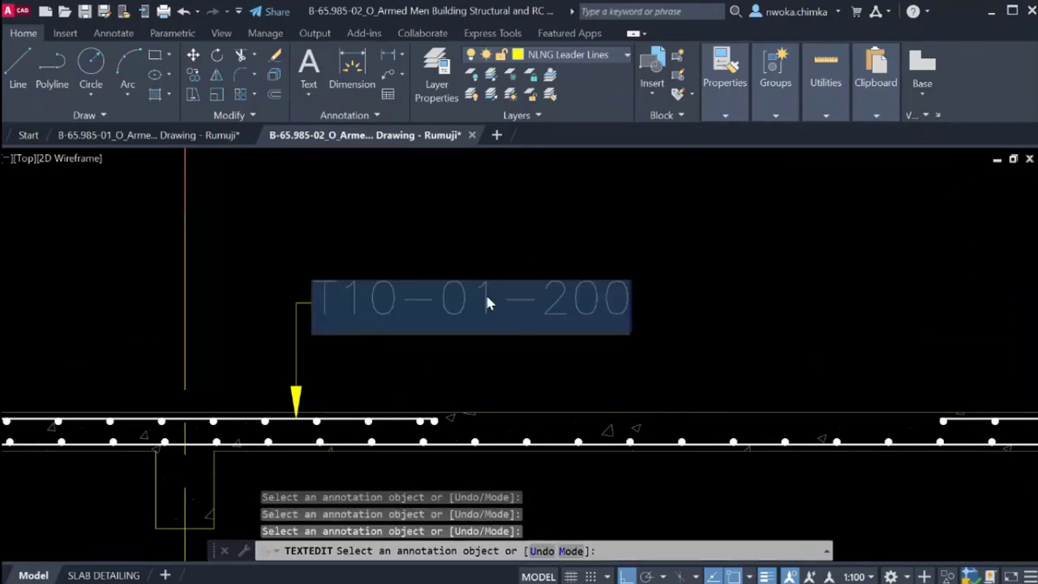
left_click(493, 297)
key("BackSpace")
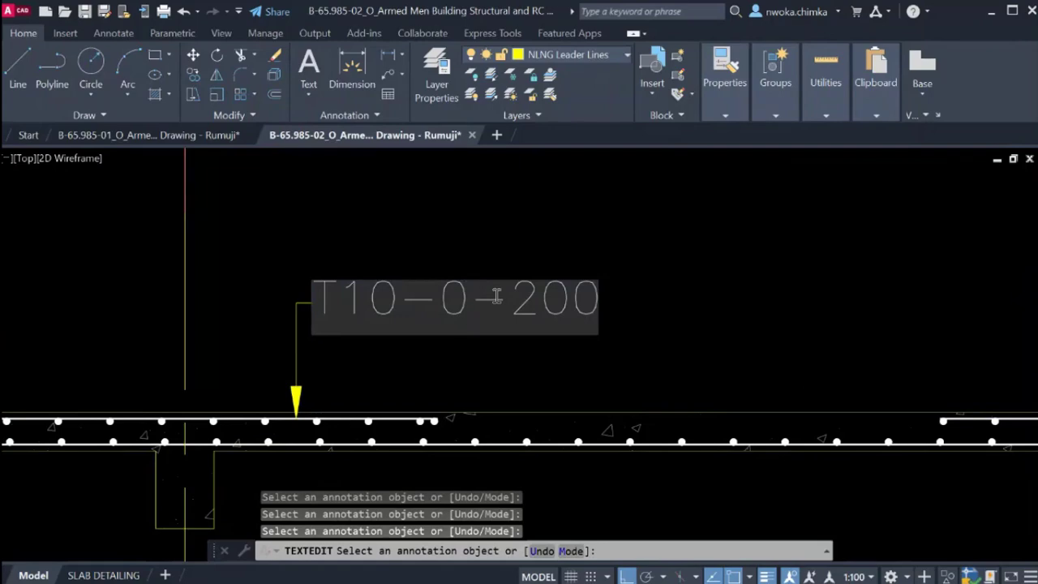
type("3")
left_click(514, 253)
Re-enter 04 as the bar mark in the top bar callout beside grid F, so it reads T10-04-200.
scroll(514, 253, "down", 5)
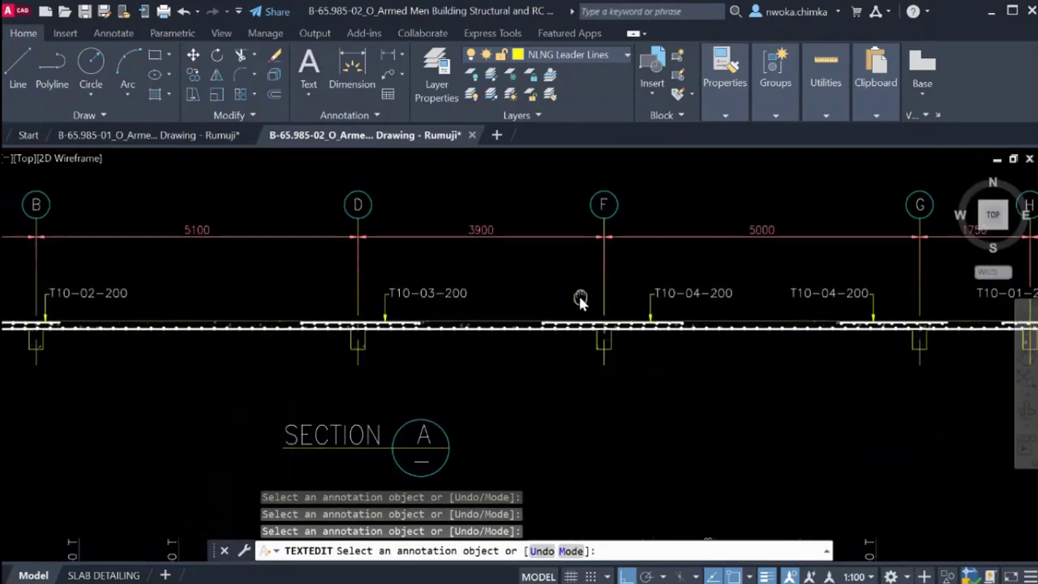
scroll(581, 298, "up", 4)
scroll(569, 302, "up", 2)
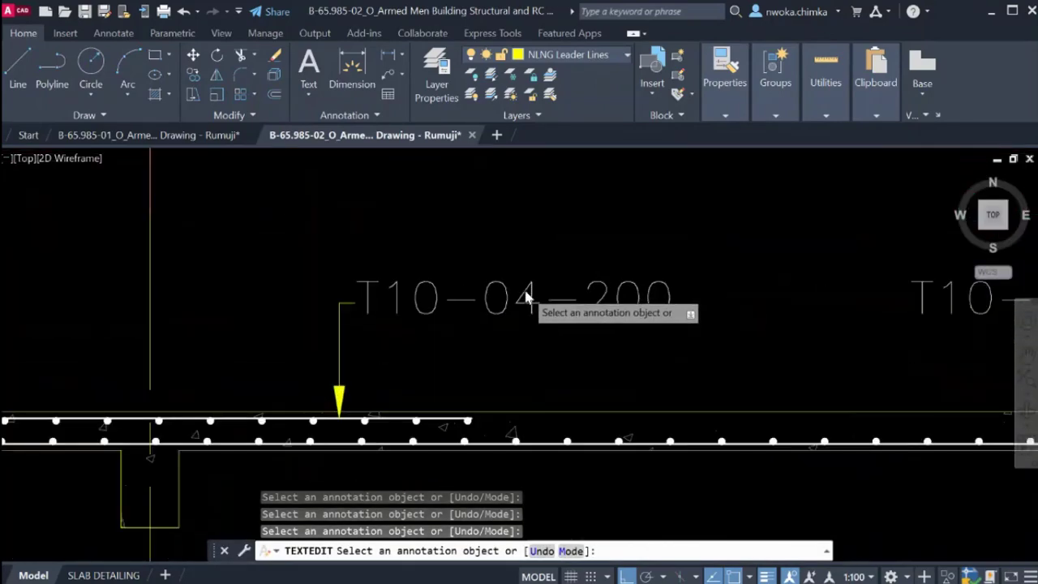
scroll(536, 309, "up", 2)
left_click(535, 305)
left_click(535, 305)
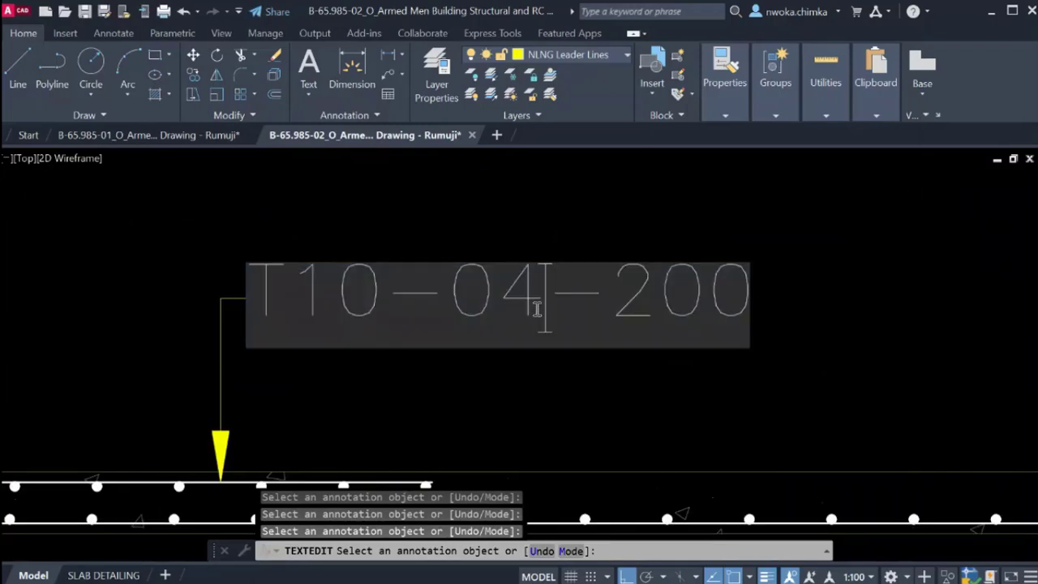
key("BackSpace")
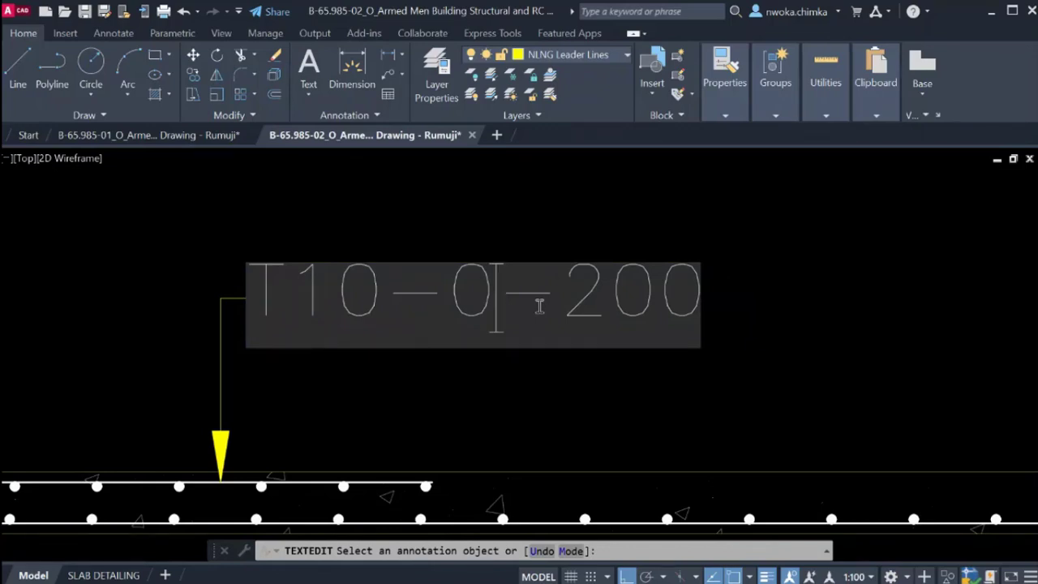
scroll(539, 305, "down", 6)
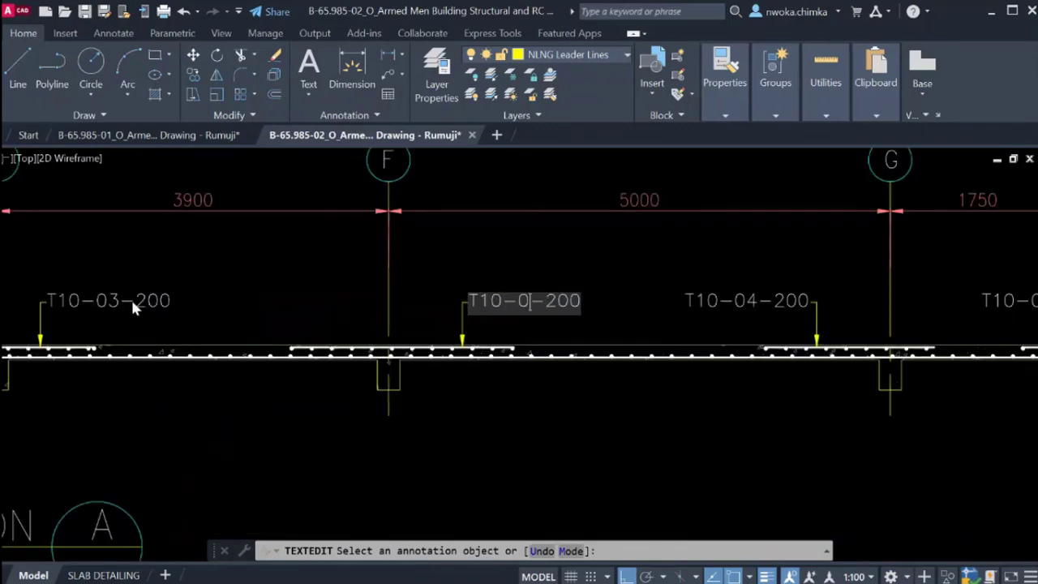
scroll(131, 297, "up", 3)
type("4")
key("Return")
scroll(519, 304, "down", 3)
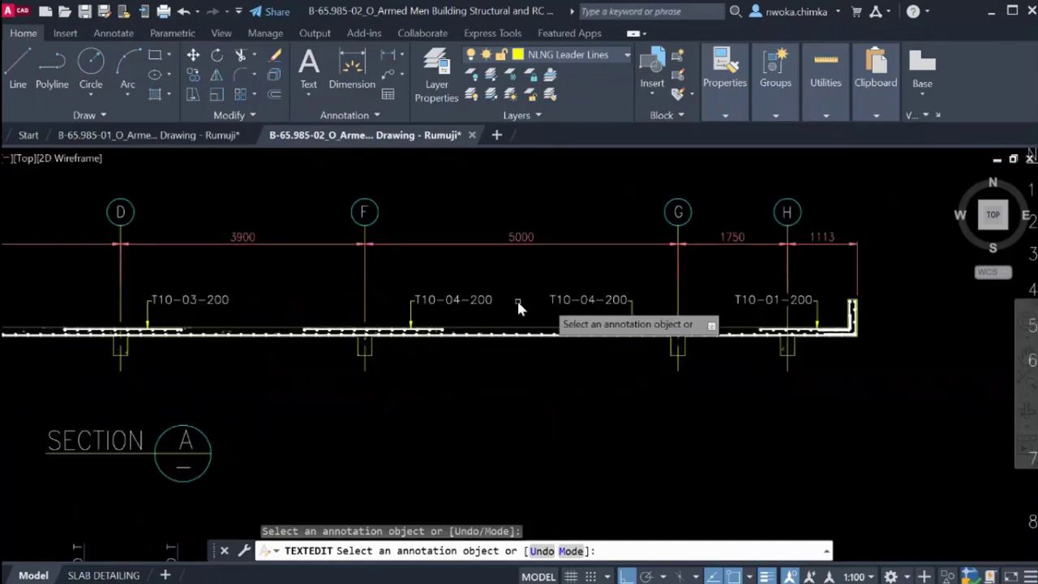
Set the bar mark in the top bar callout beside grid G to 05, so it reads T10-05-200, and finish text editing.
scroll(573, 300, "up", 4)
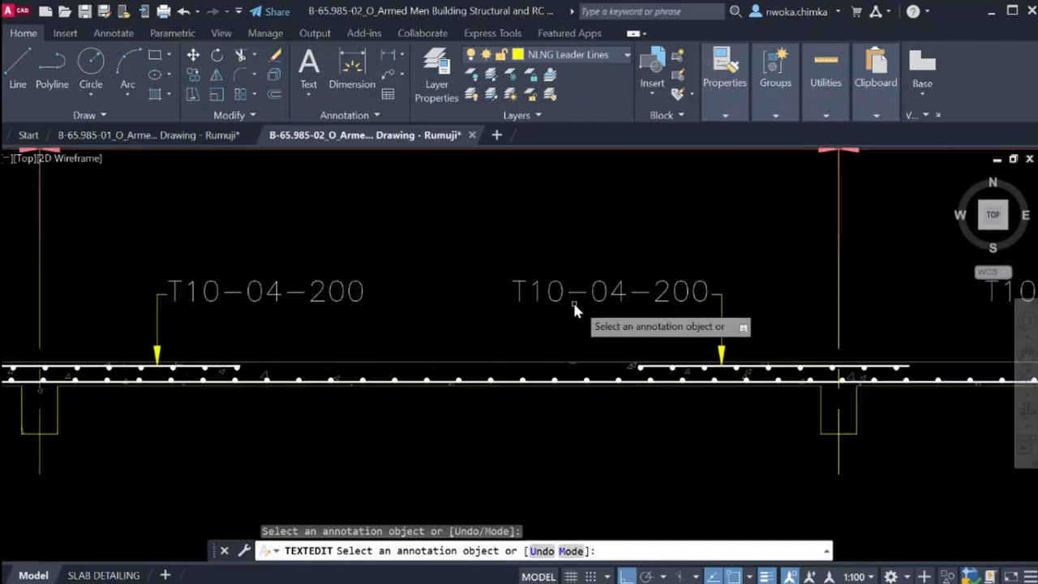
left_click(649, 278)
left_click(650, 282)
key("BackSpace")
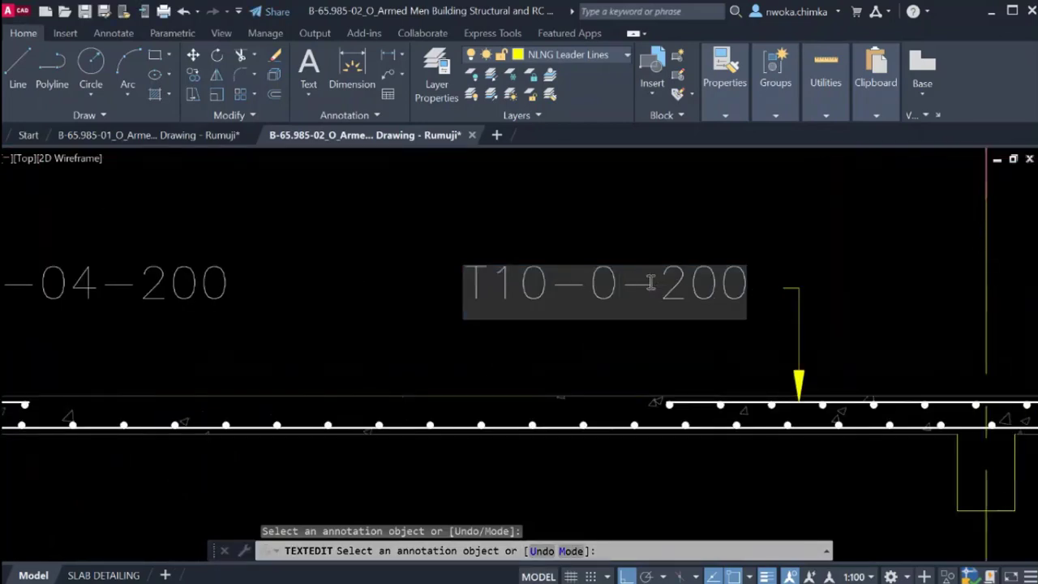
type("5")
key("Return")
scroll(648, 226, "down", 3)
key("Escape")
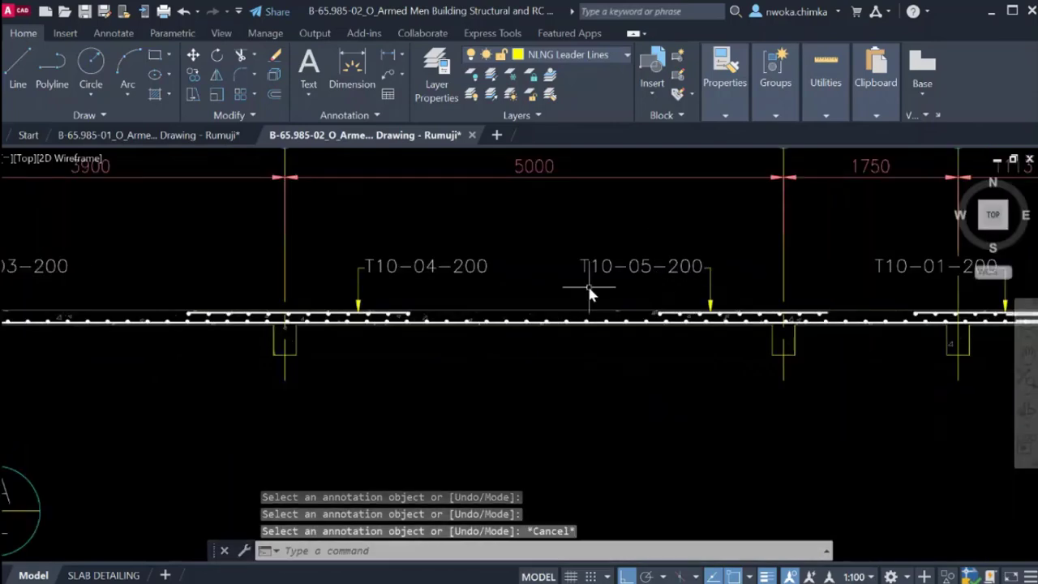
Inspect the top bar at grid A in Section A together with its T10-01-200 callout.
scroll(601, 288, "down", 3)
scroll(778, 271, "down", 2)
middle_click_drag(491, 280, 738, 283)
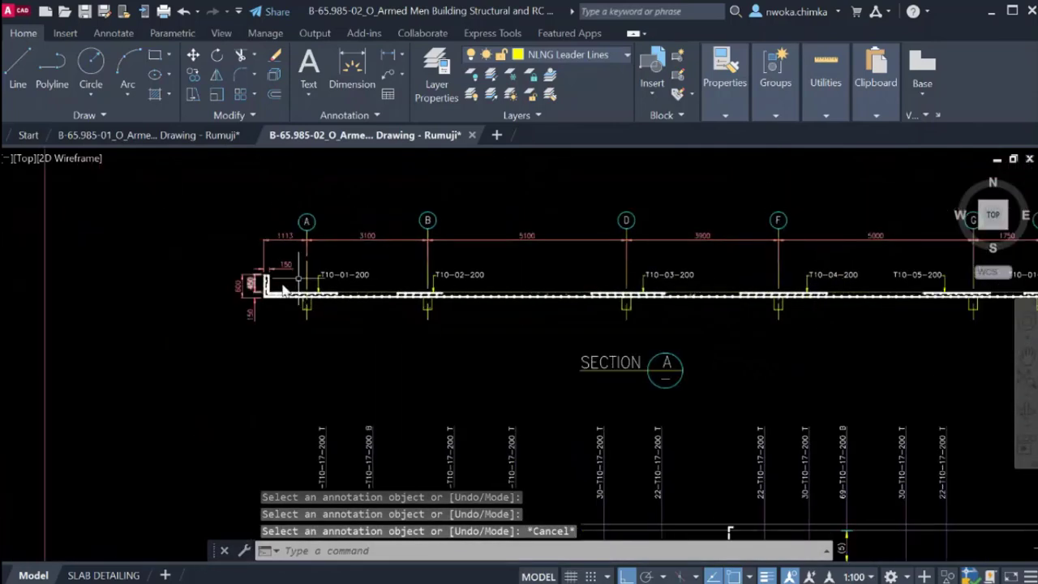
scroll(434, 275, "up", 6)
scroll(434, 272, "down", 5)
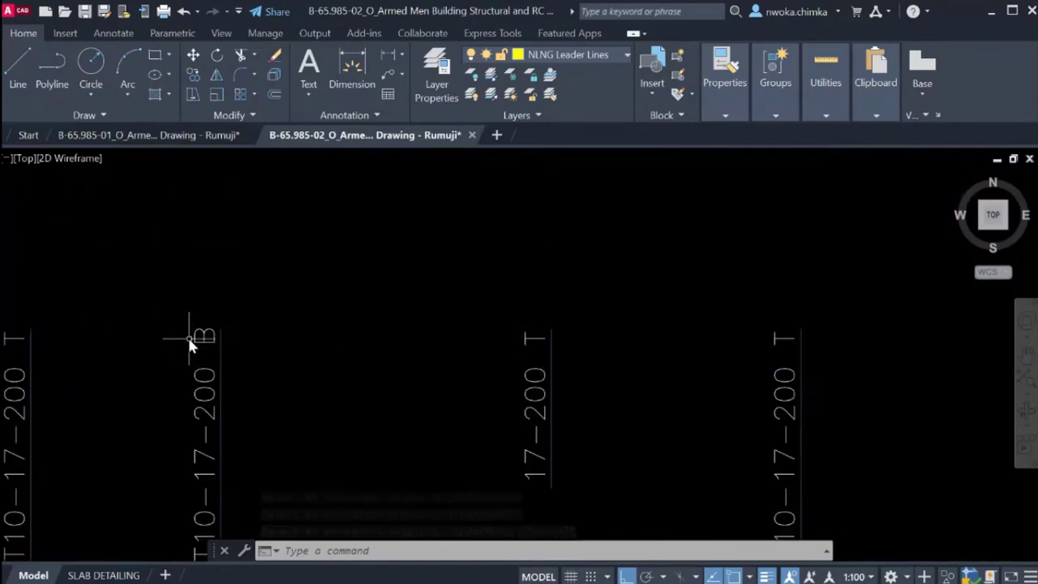
scroll(544, 324, "down", 2)
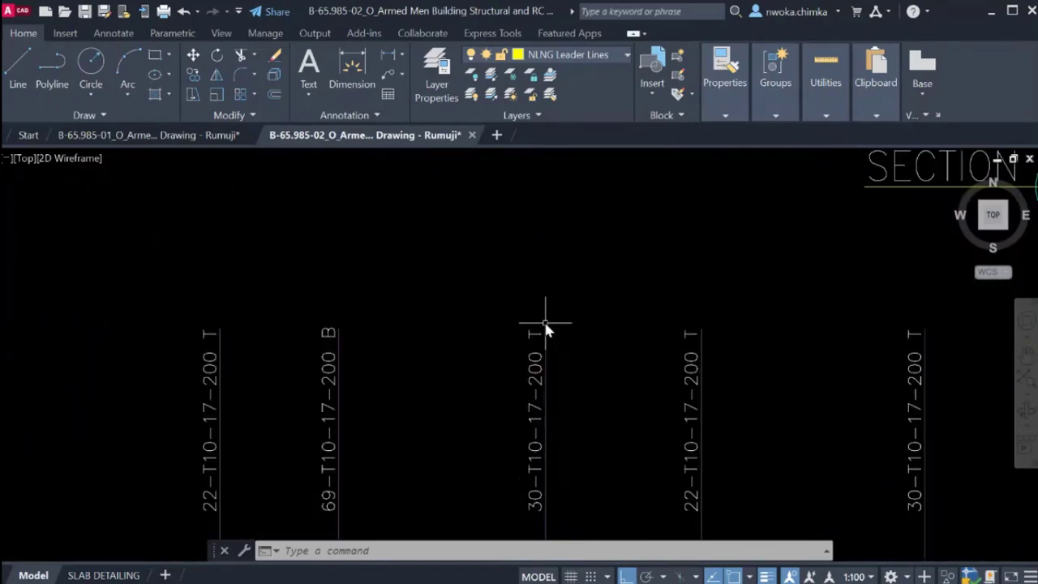
middle_click_drag(544, 325, 549, 359)
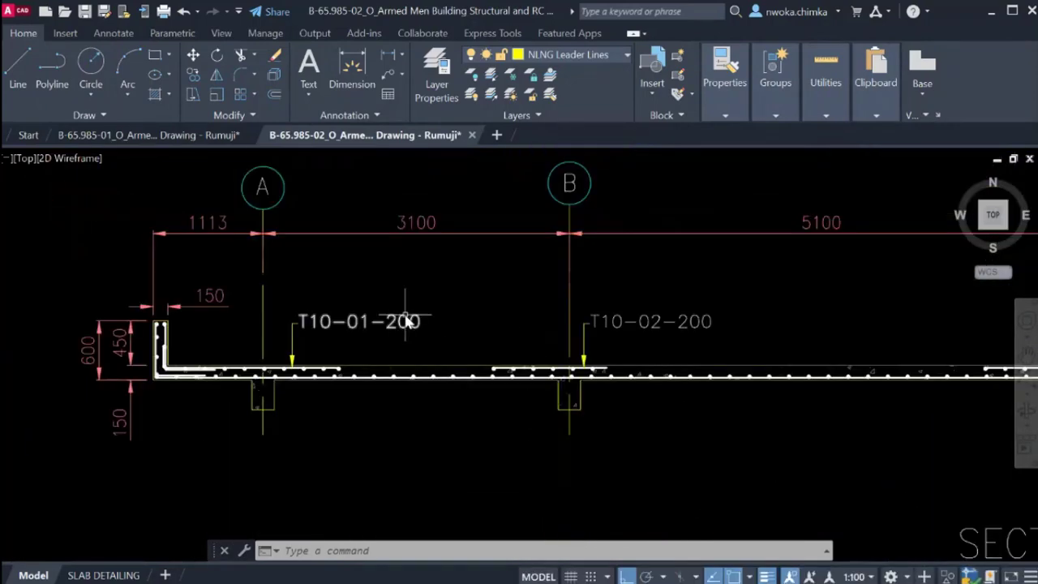
scroll(408, 321, "up", 5)
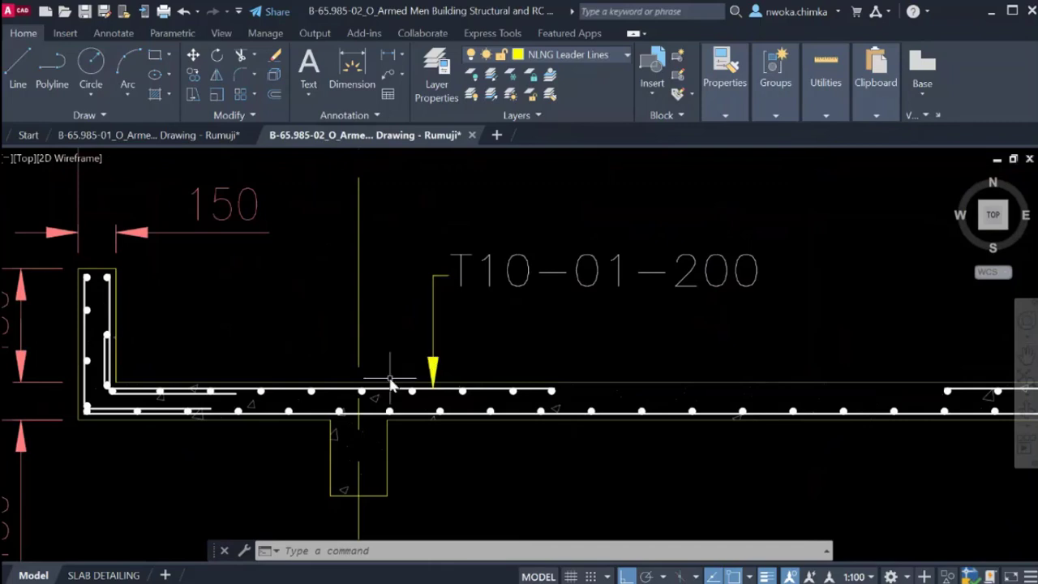
scroll(428, 409, "up", 2)
left_click(464, 383)
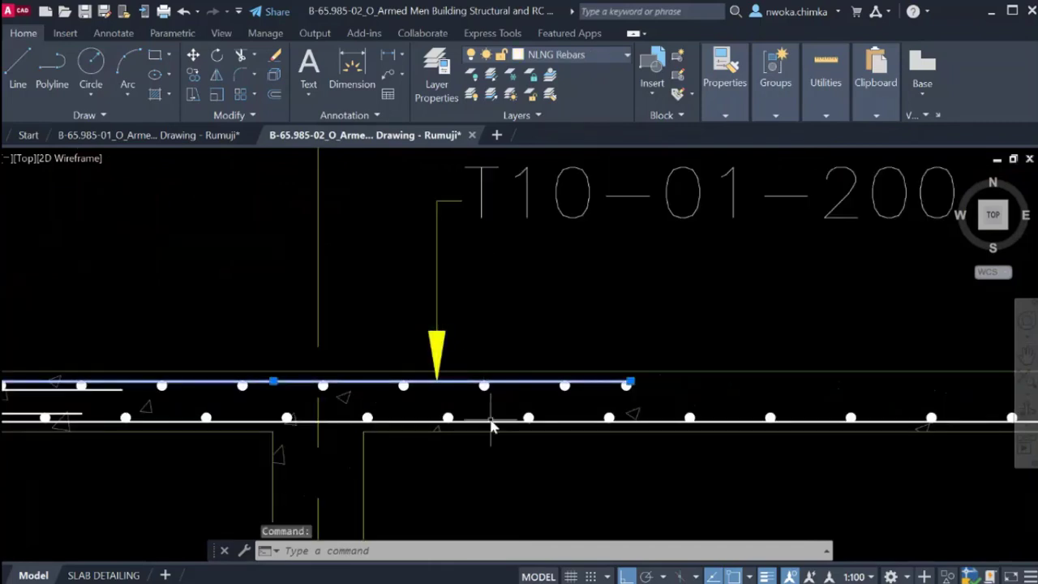
left_click(626, 423)
scroll(418, 381, "down", 3)
key("Escape")
key("Escape")
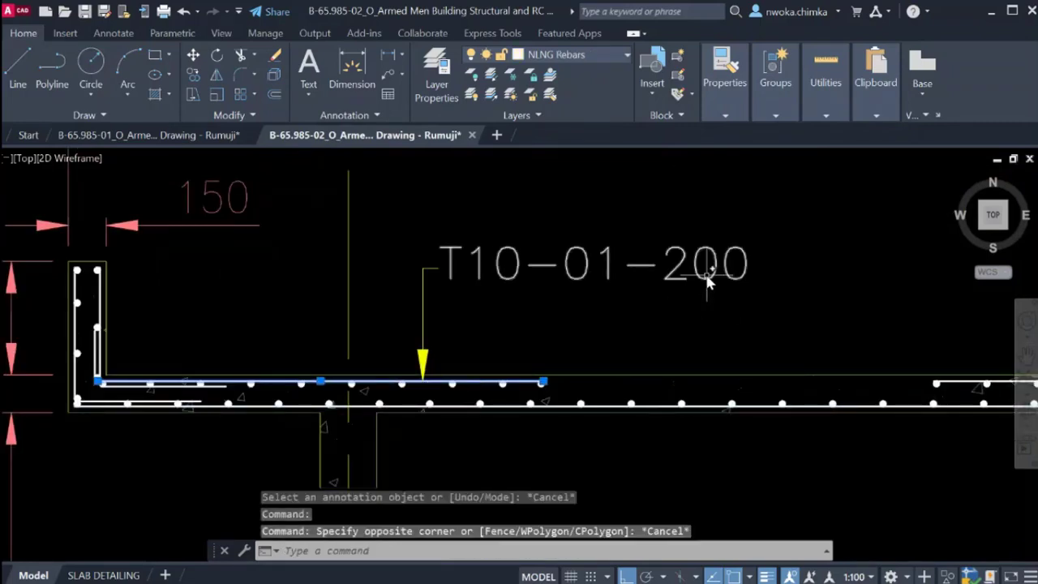
Follow the bottom bar across Section A from the upstand near grid A to the upstand beyond grid H.
scroll(580, 284, "down", 2)
middle_click_drag(531, 314, 438, 316)
scroll(470, 323, "up", 4)
scroll(468, 323, "down", 2)
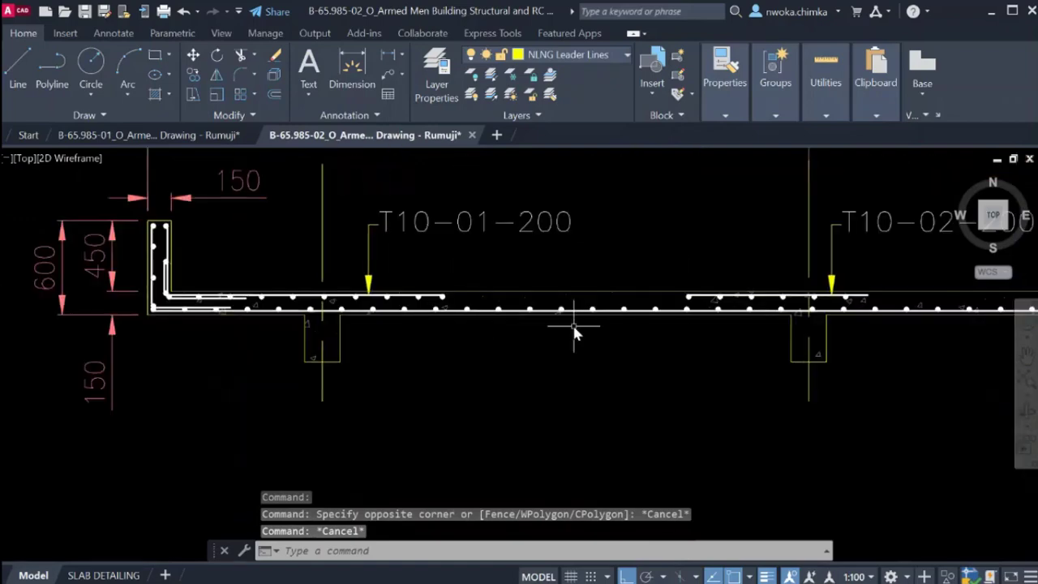
middle_click_drag(572, 327, 448, 333)
scroll(454, 333, "down", 4)
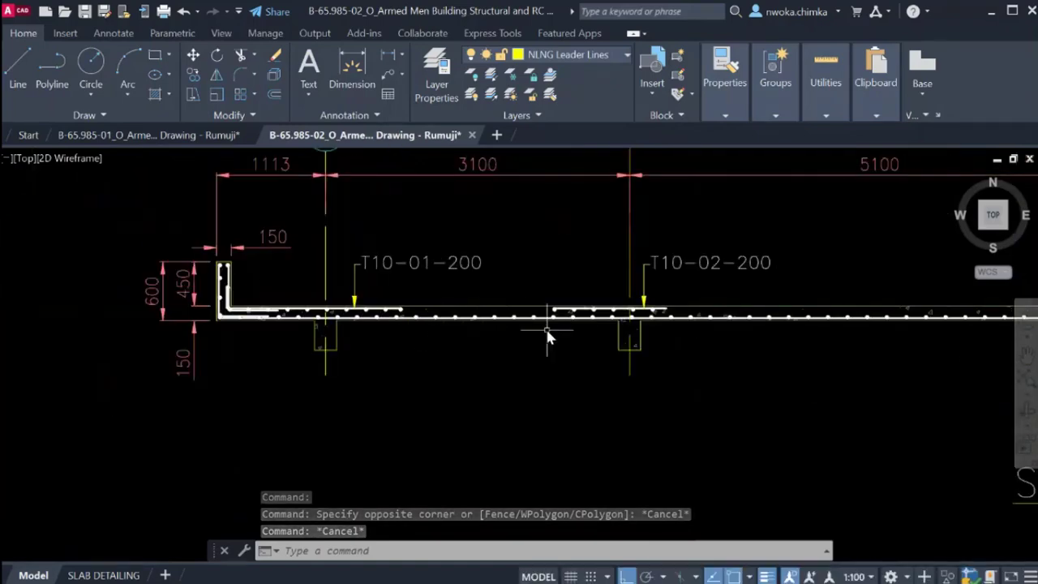
scroll(305, 342, "up", 2)
scroll(305, 344, "up", 2)
middle_click_drag(494, 348, 442, 355)
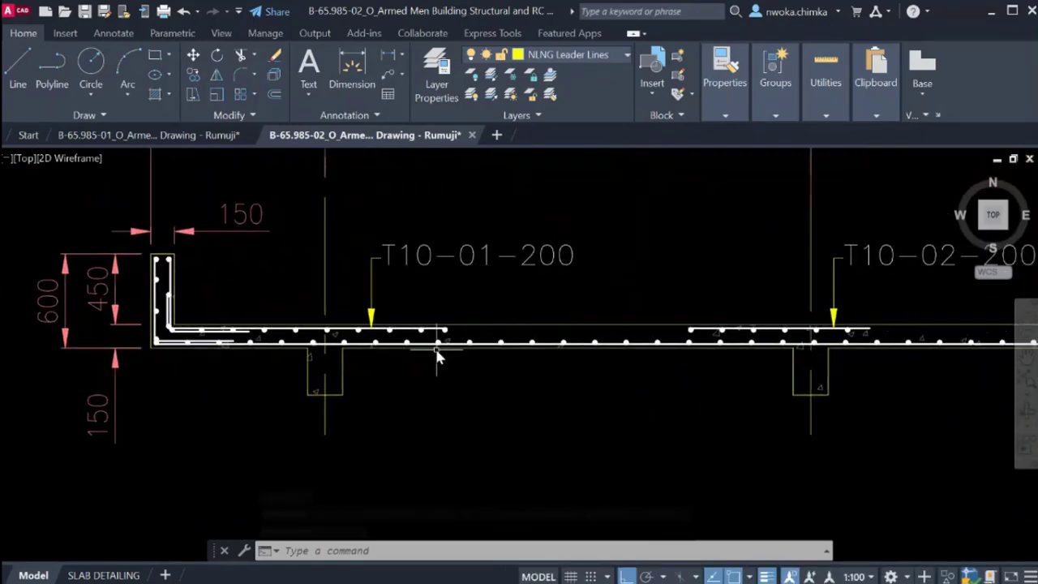
scroll(430, 352, "down", 2)
scroll(275, 337, "down", 2)
middle_click_drag(527, 337, 221, 336)
scroll(609, 334, "down", 2)
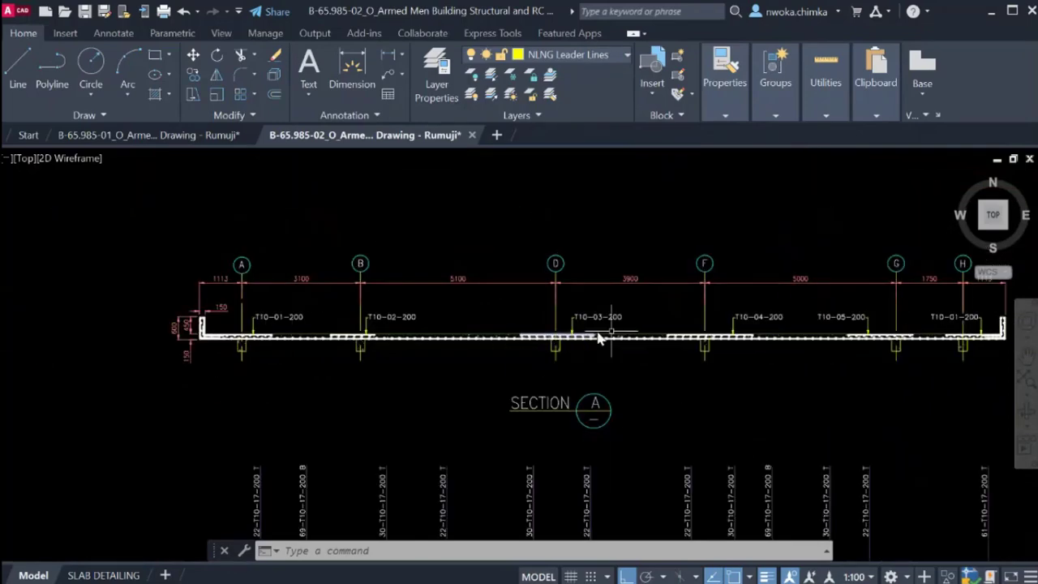
middle_click_drag(638, 338, 603, 338)
scroll(665, 342, "up", 2)
scroll(535, 344, "down", 2)
scroll(106, 339, "up", 4)
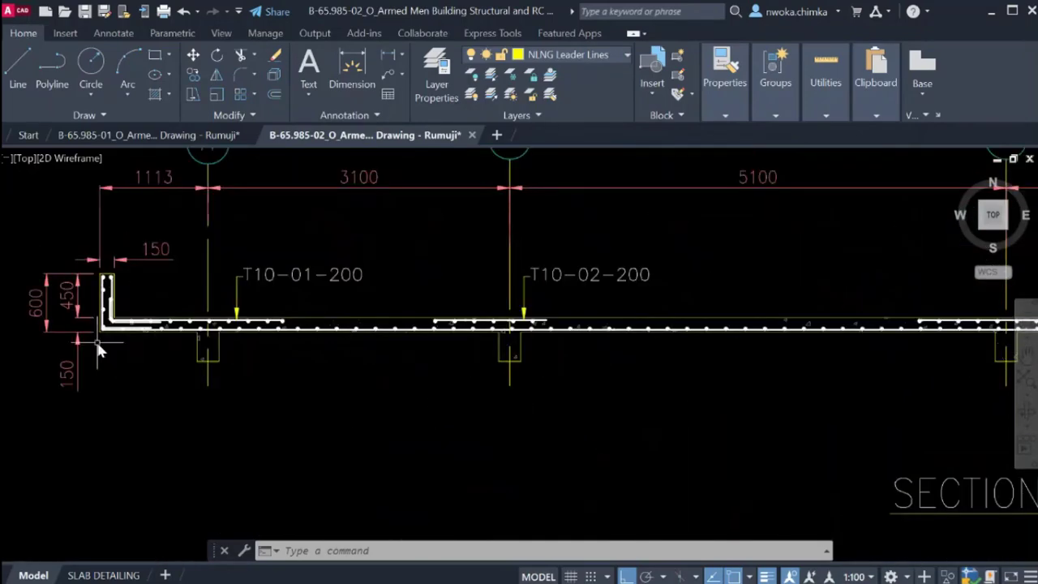
scroll(101, 332, "up", 2)
scroll(105, 331, "down", 4)
middle_click_drag(901, 331, 749, 326)
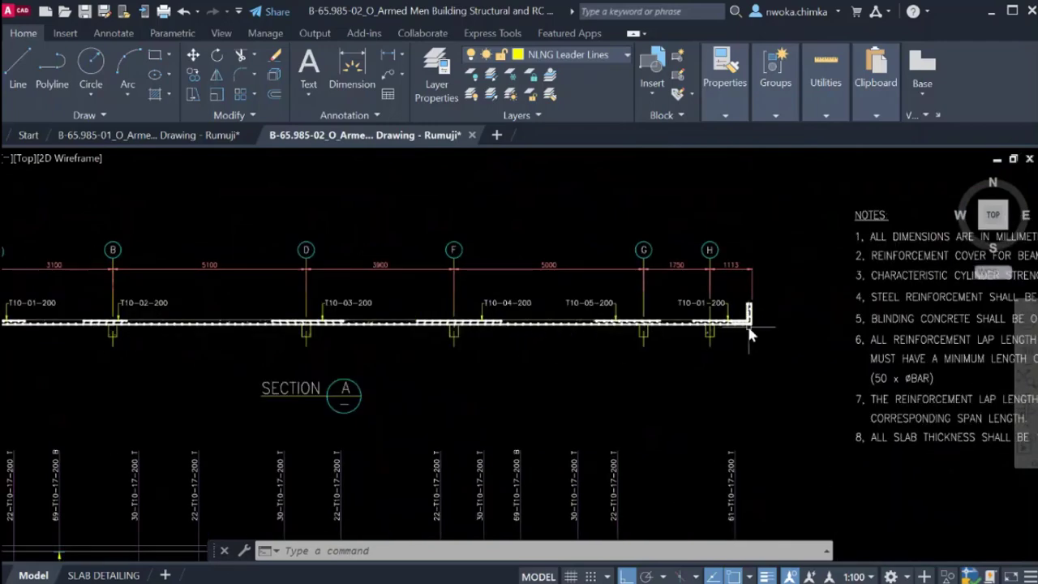
scroll(750, 324, "up", 1)
scroll(754, 329, "down", 2)
scroll(417, 289, "down", 1)
scroll(360, 292, "up", 3)
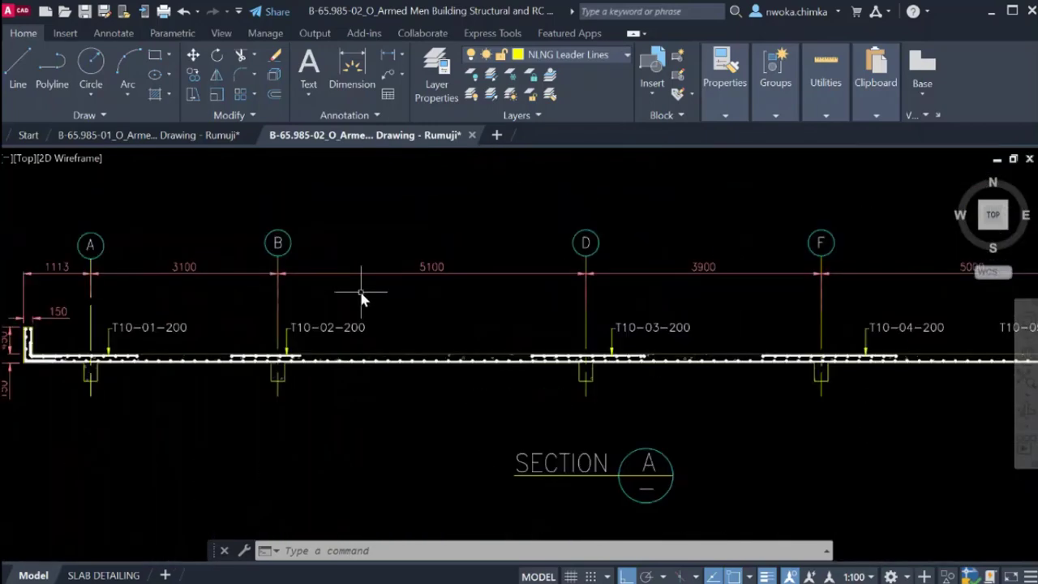
Review the span dimensions along Section A from grid A to grid H.
middle_click_drag(359, 292, 475, 292)
scroll(235, 272, "up", 2)
scroll(365, 268, "down", 1)
middle_click_drag(556, 261, 331, 266)
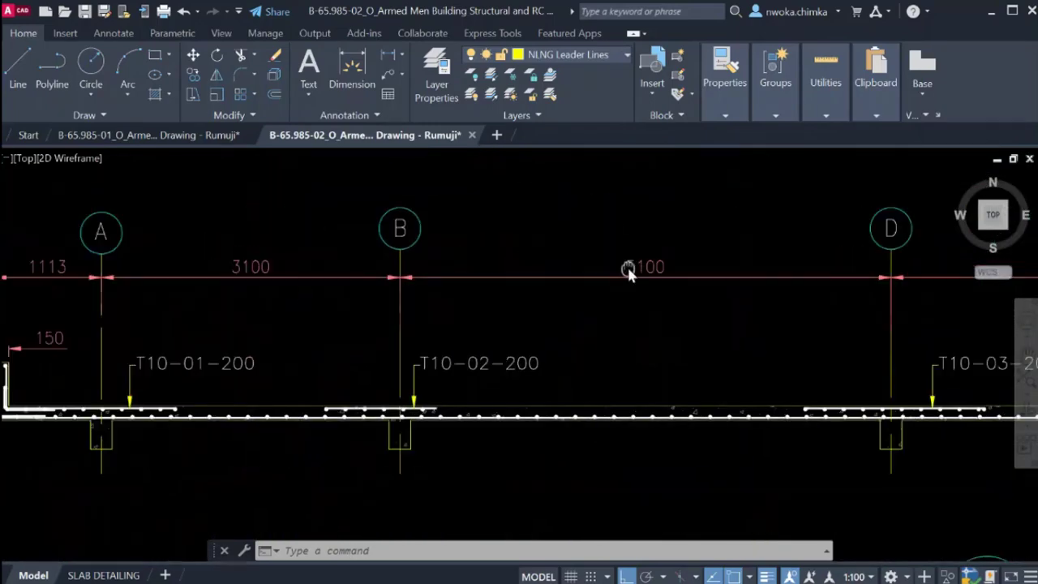
mouse_move(627, 268)
middle_mouse_down()
mouse_move(389, 271)
mouse_move(577, 289)
mouse_move(411, 292)
middle_mouse_up()
scroll(409, 293, "down", 2)
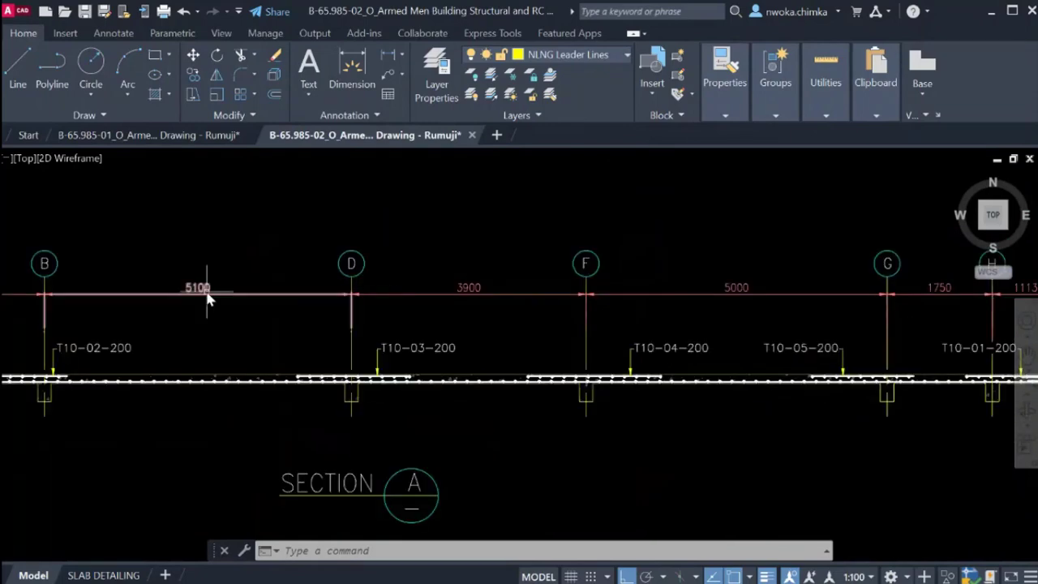
middle_click_drag(37, 291, 290, 291)
scroll(176, 291, "up", 2)
middle_click_drag(626, 288, 365, 289)
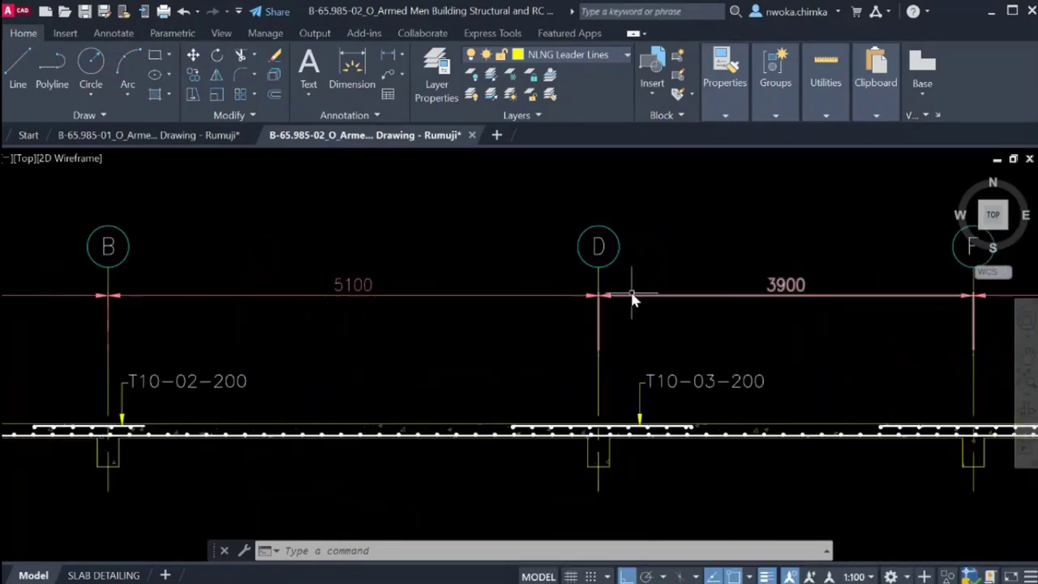
middle_click_drag(681, 297, 312, 302)
mouse_move(725, 299)
middle_mouse_down()
mouse_move(412, 300)
mouse_move(519, 304)
mouse_move(485, 303)
middle_mouse_up()
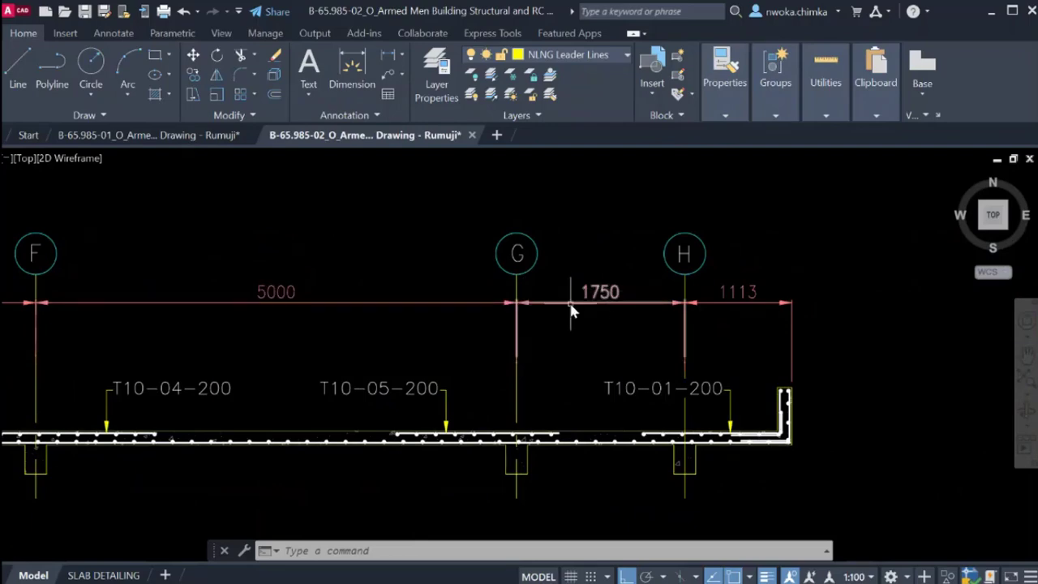
scroll(712, 292, "down", 2)
middle_click_drag(364, 302, 550, 302)
scroll(313, 343, "up", 2)
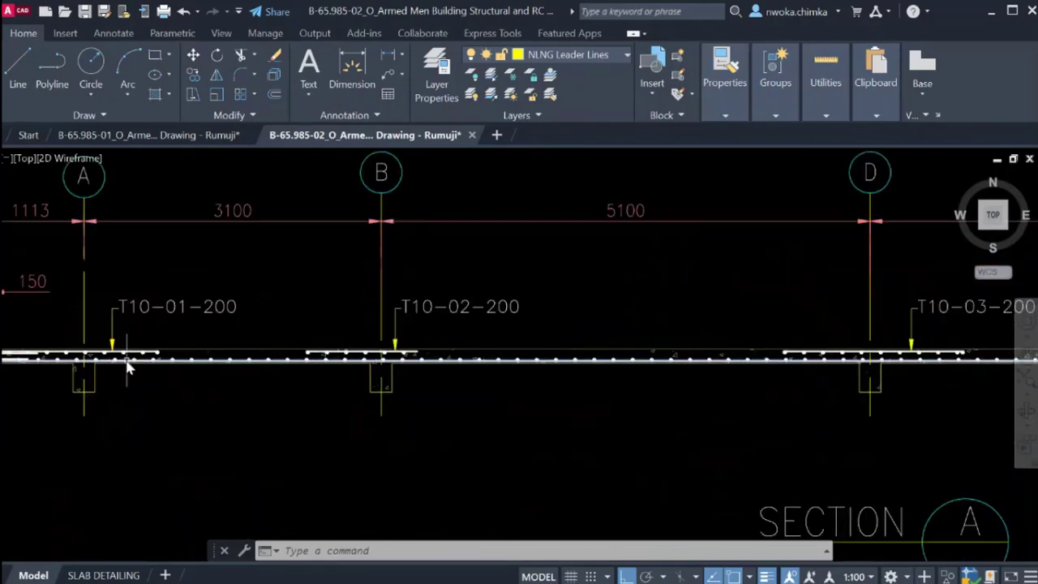
Draw a vertical construction line through the bottom bar's outer corner at the upstand near grid A.
scroll(127, 367, "up", 4)
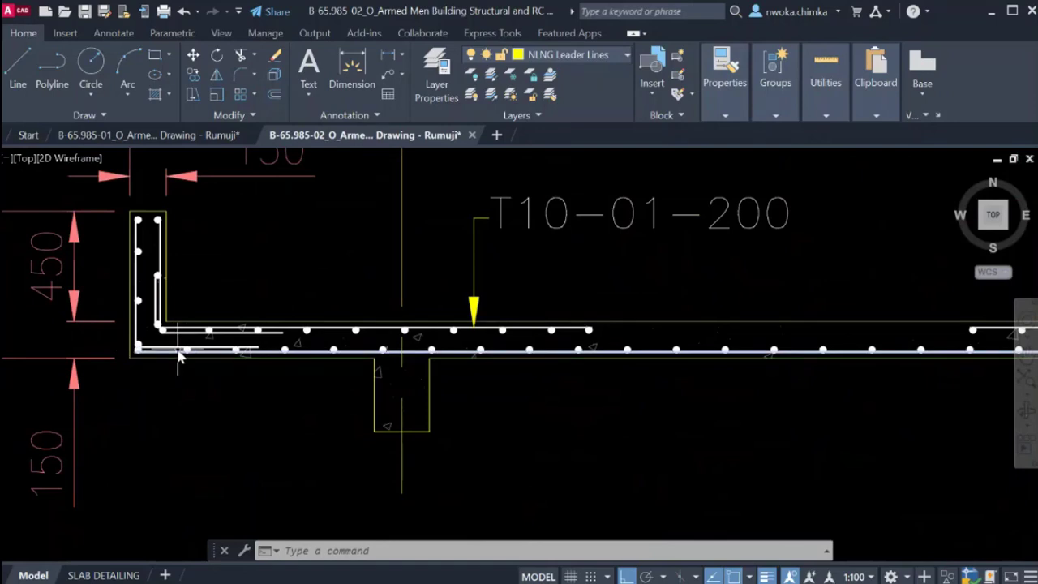
scroll(487, 347, "down", 3)
scroll(687, 347, "up", 2)
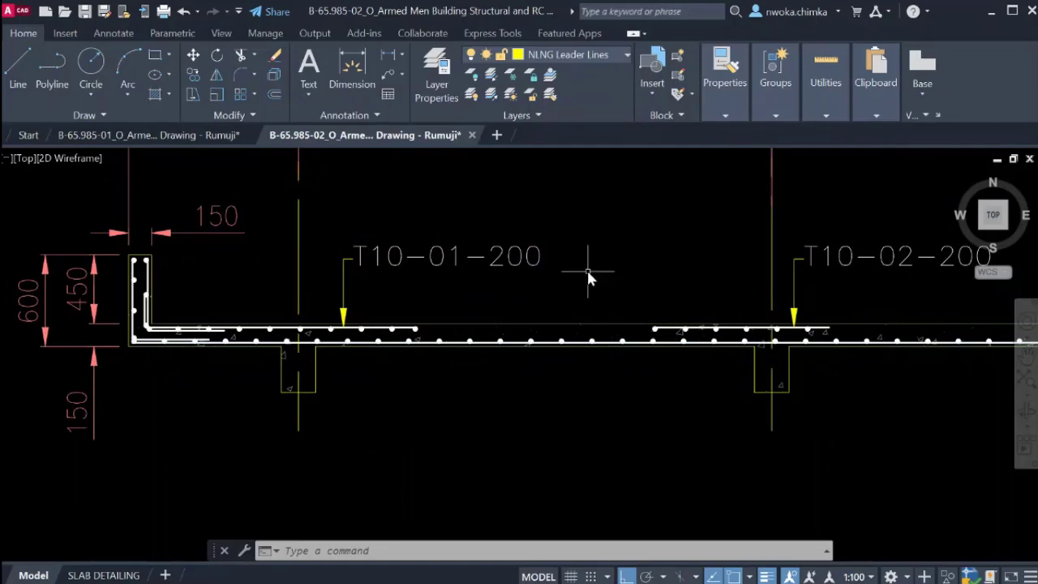
scroll(452, 347, "up", 2)
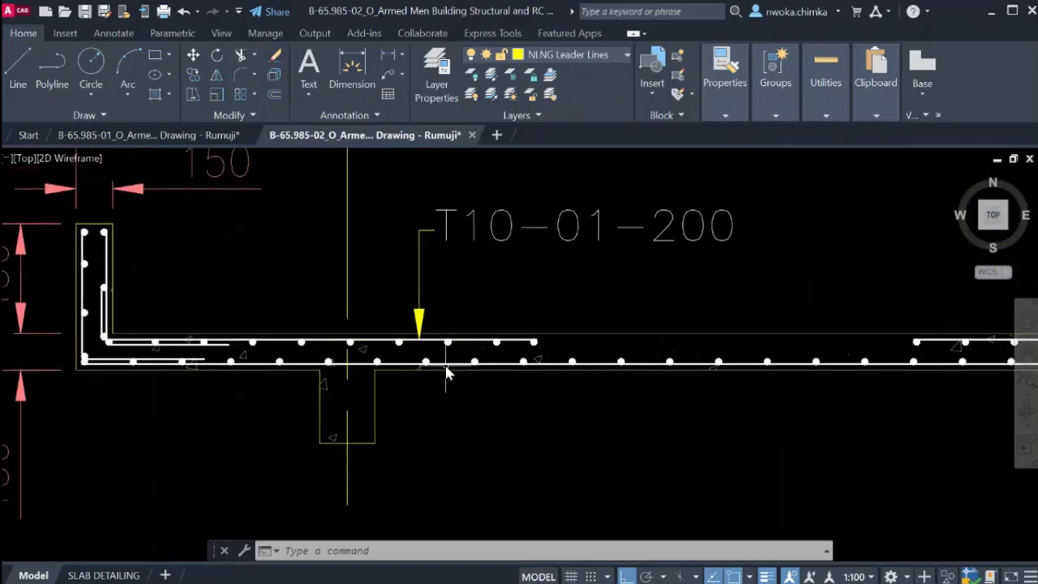
scroll(417, 369, "down", 2)
scroll(272, 363, "up", 4)
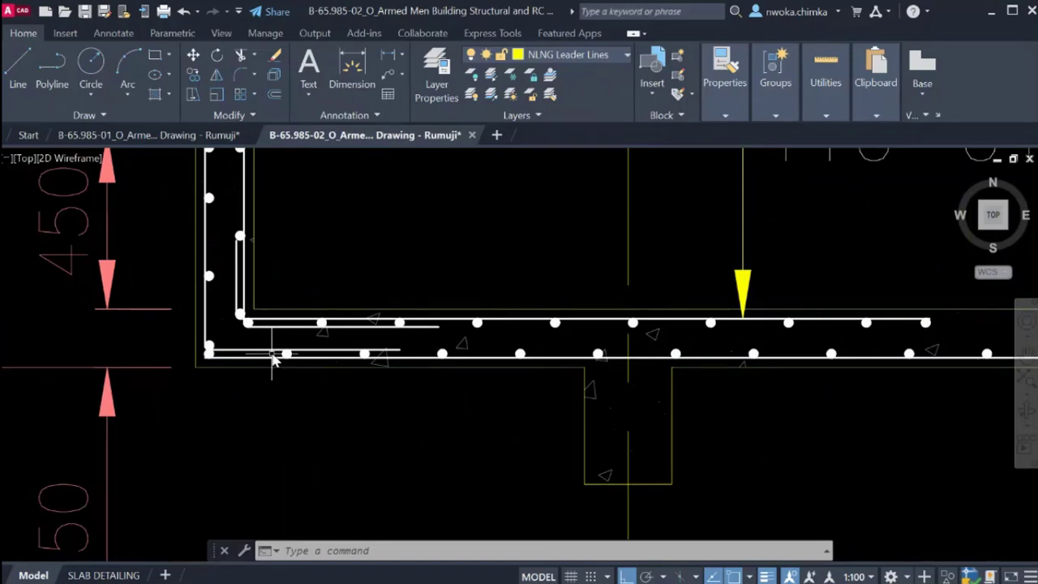
type("XL")
key("Return")
type("V")
key("Return")
scroll(203, 369, "up", 2)
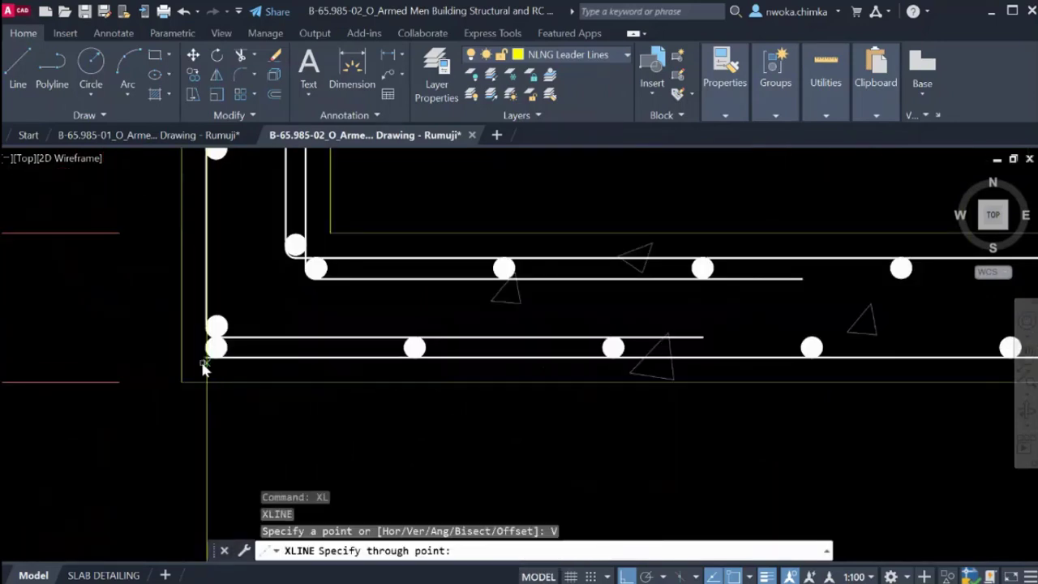
left_click(205, 365)
key("Escape")
Move the vertical construction line at the upstand's bottom bar corner to the NLNG Columns layer.
left_click(212, 439)
left_click(516, 178)
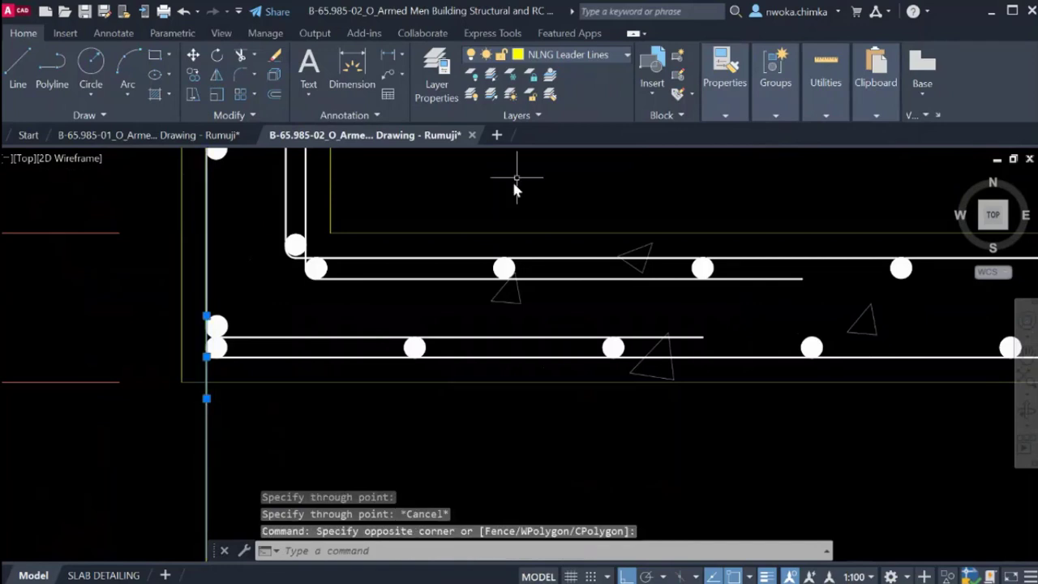
left_click(568, 55)
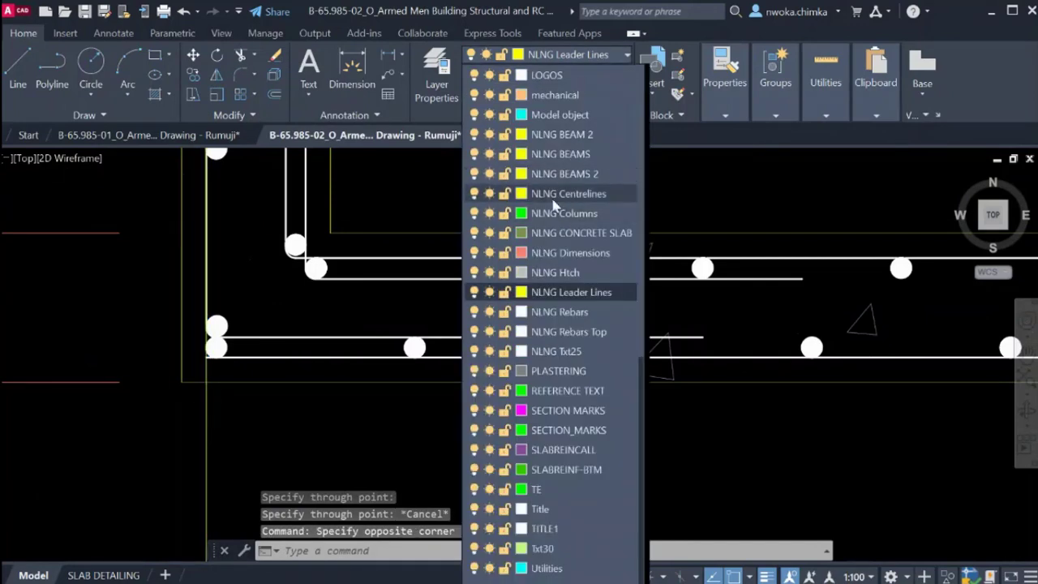
left_click(558, 204)
key("Escape")
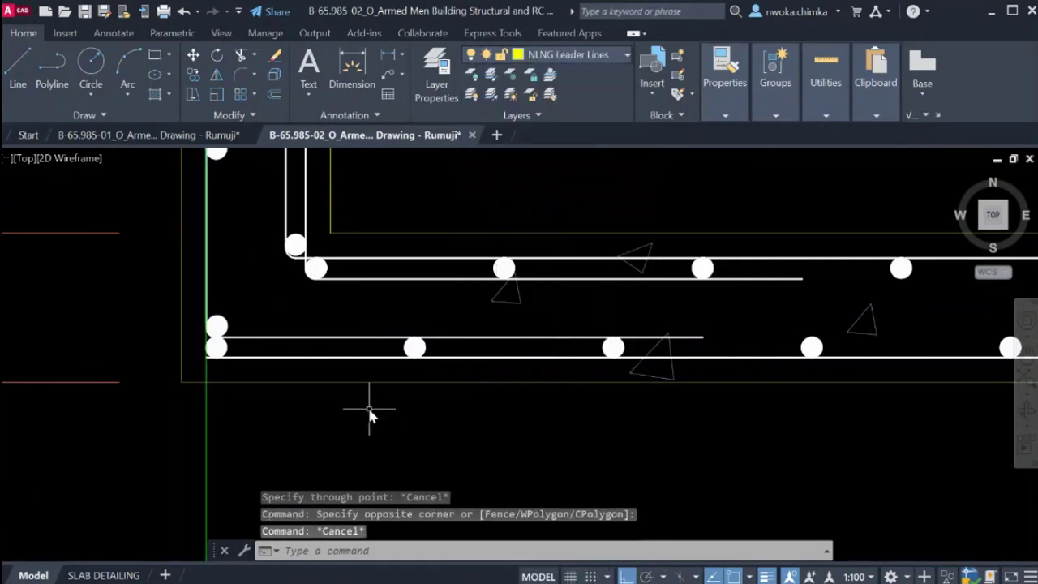
Offset the construction line at the upstand corner by 11500 along Section A towards grid F.
type("o")
key("Return")
type("1")
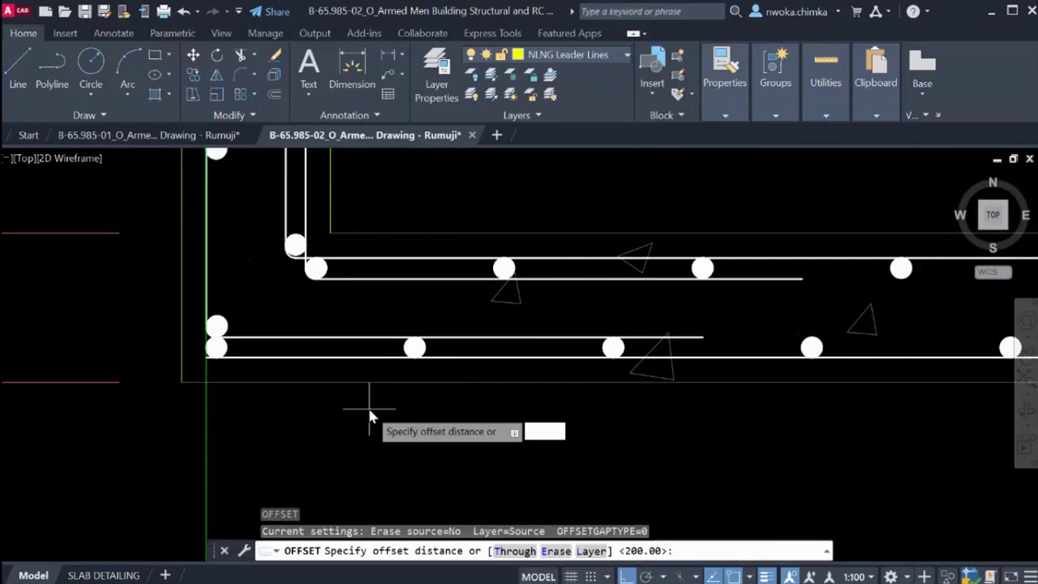
type("1500")
key("Return")
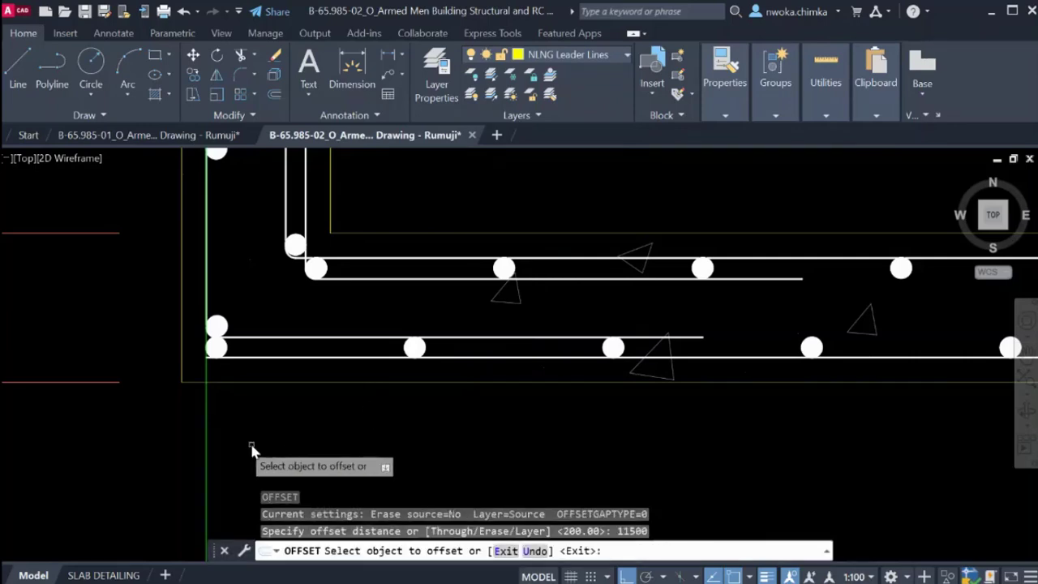
left_click(206, 419)
scroll(219, 415, "down", 4)
scroll(381, 423, "down", 4)
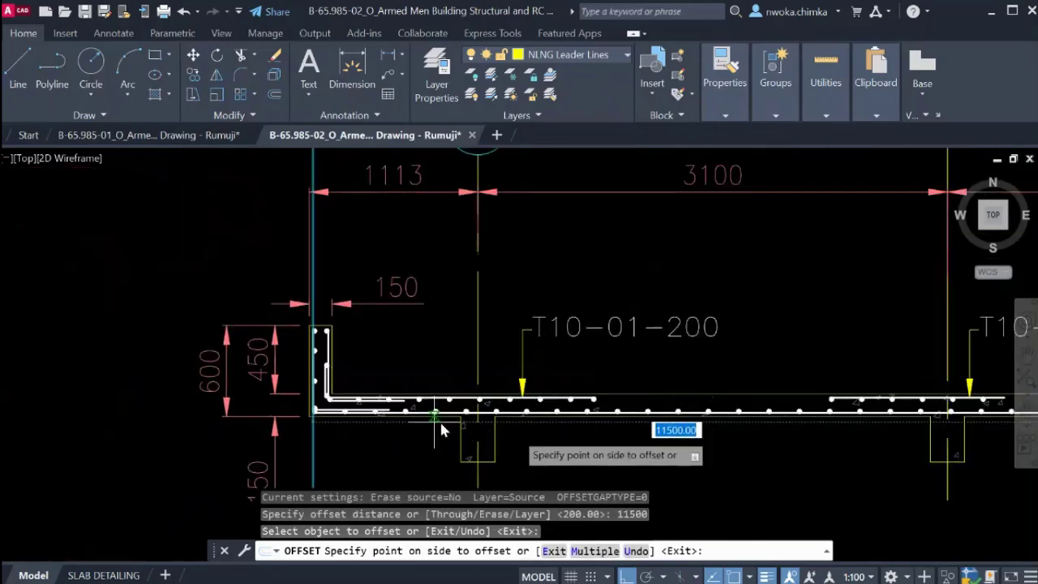
left_click(673, 454)
scroll(358, 408, "down", 6)
key("Escape")
scroll(657, 357, "up", 10)
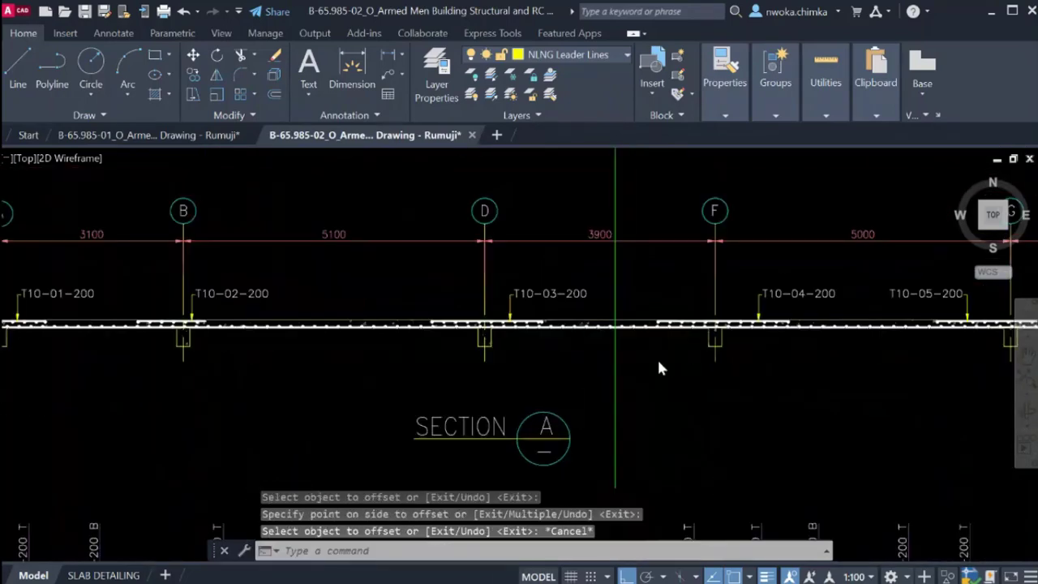
Examine where the offset construction line crosses the bottom bar between grids D and F in Section A.
scroll(572, 341, "down", 2)
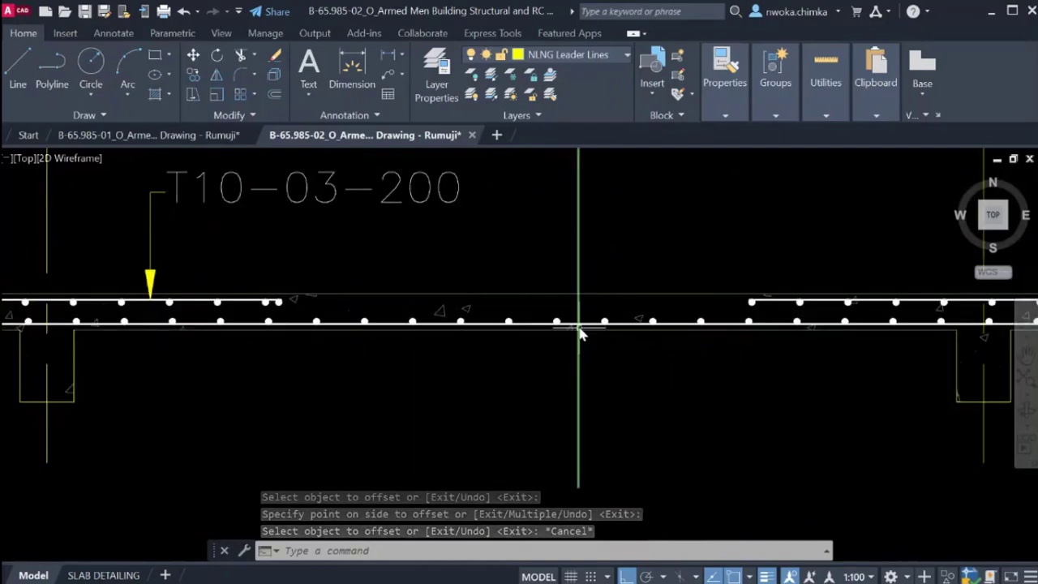
scroll(581, 333, "down", 2)
scroll(584, 328, "up", 2)
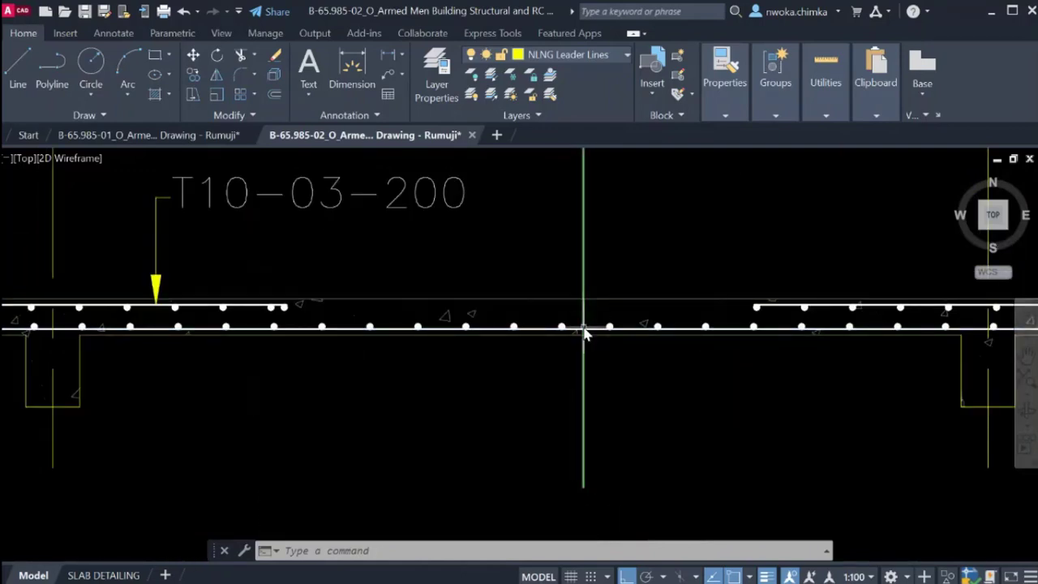
scroll(584, 328, "up", 2)
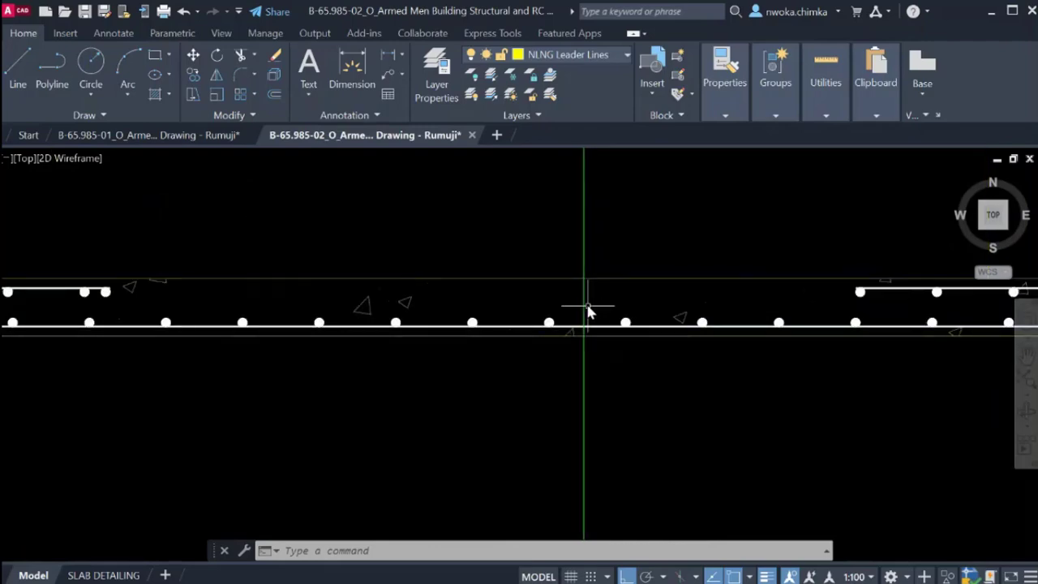
scroll(687, 352, "down", 3)
scroll(171, 369, "down", 3)
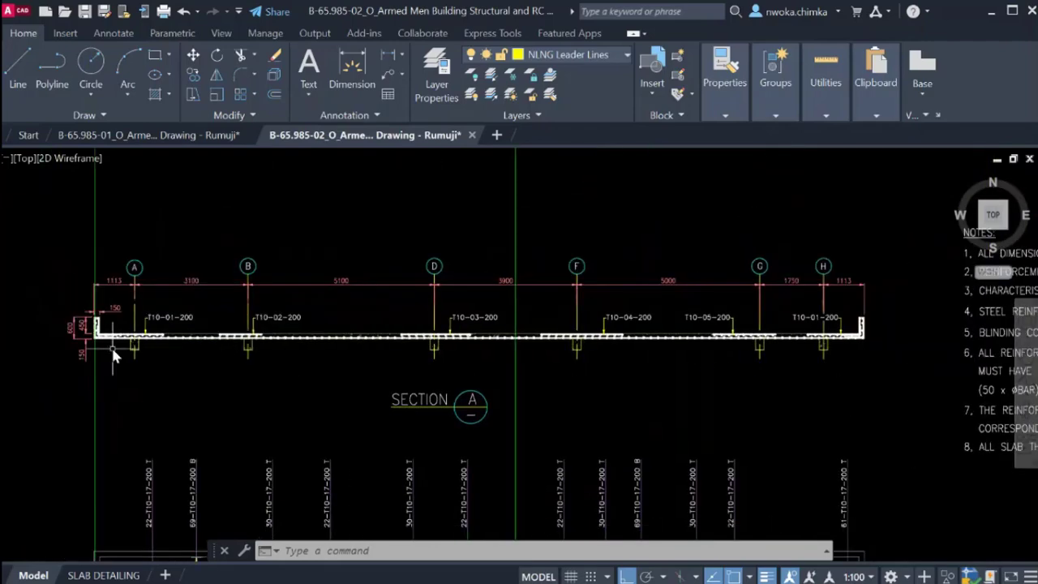
scroll(614, 352, "up", 2)
scroll(765, 345, "up", 2)
scroll(754, 328, "up", 4)
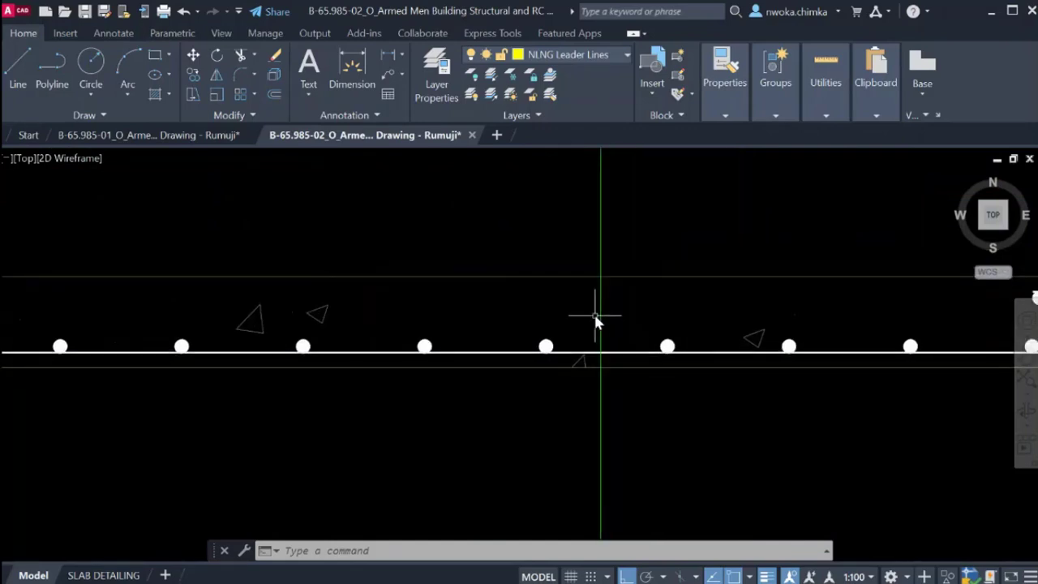
scroll(604, 357, "up", 4)
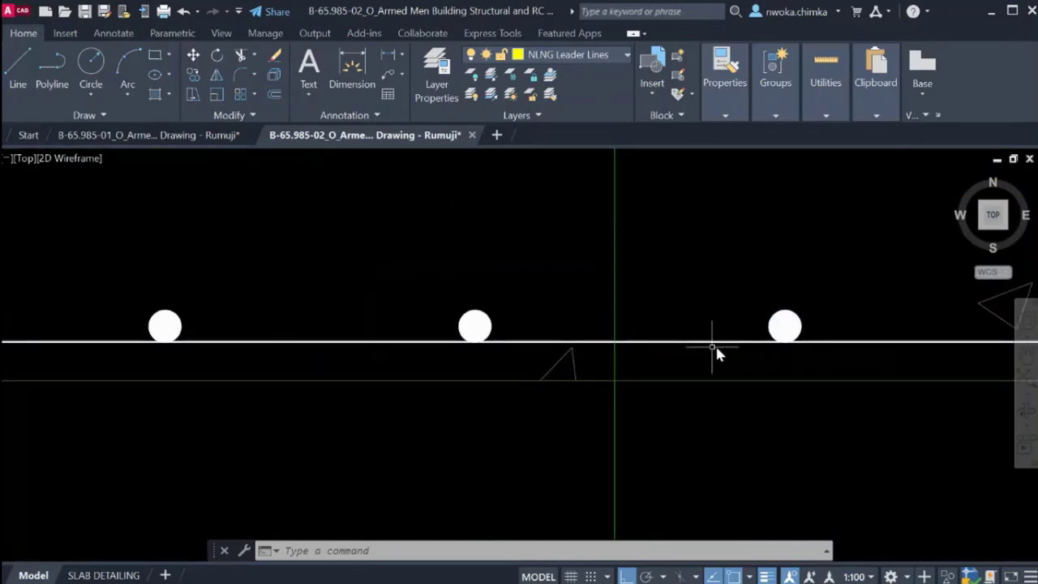
middle_click_drag(632, 358, 577, 371)
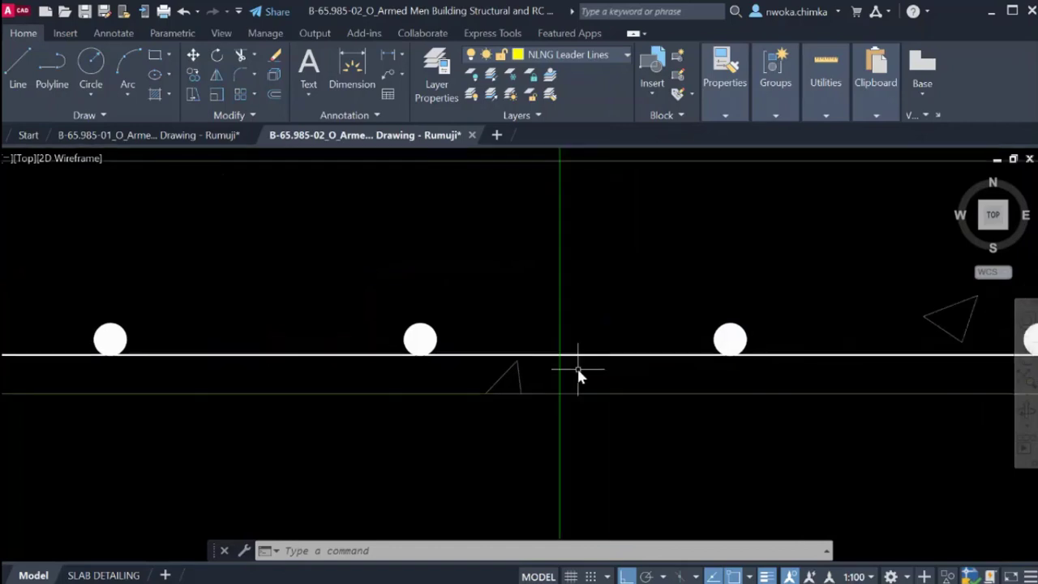
left_click(560, 423)
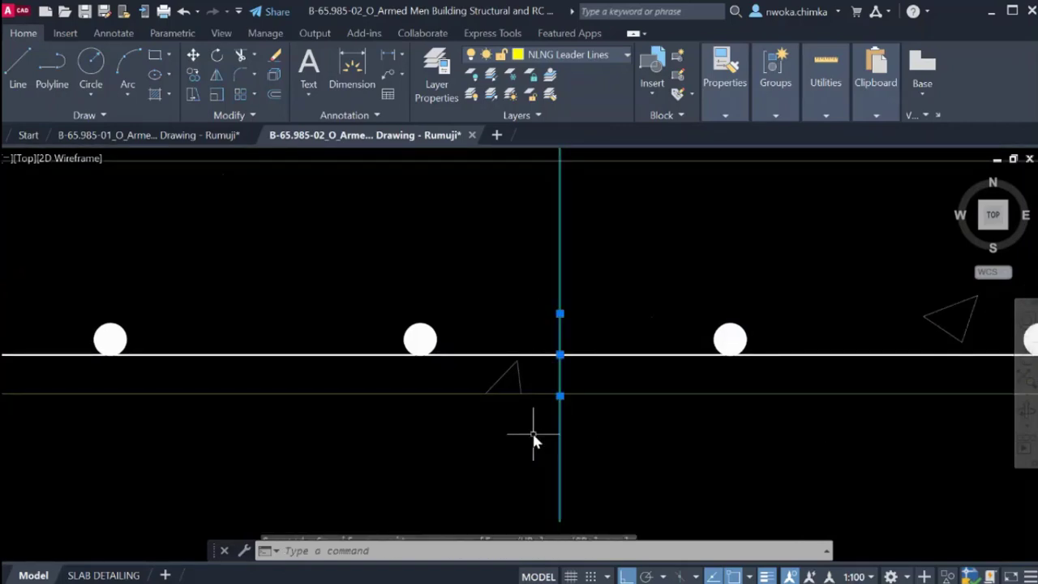
left_click(563, 424)
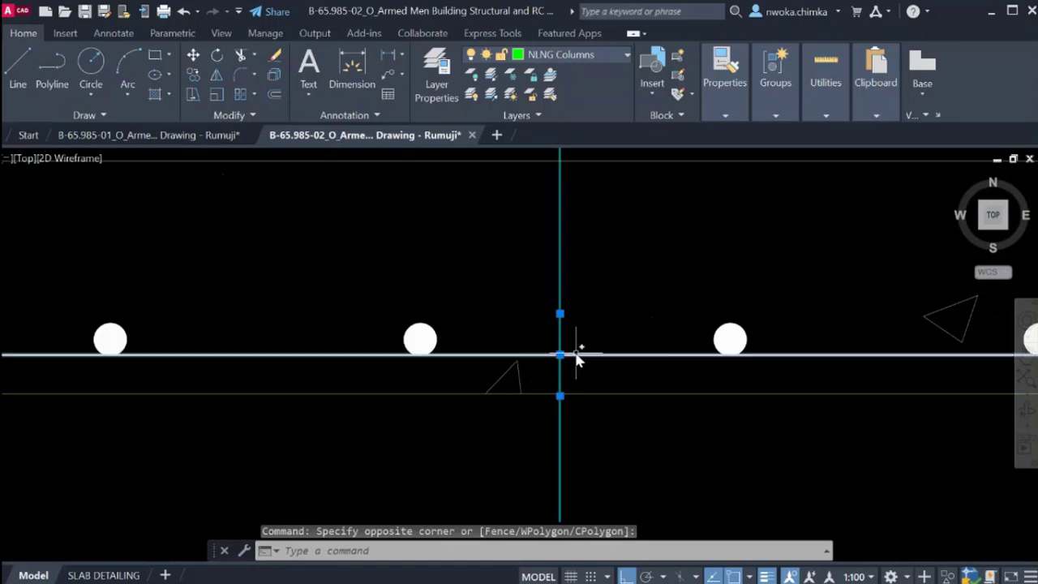
key("Escape")
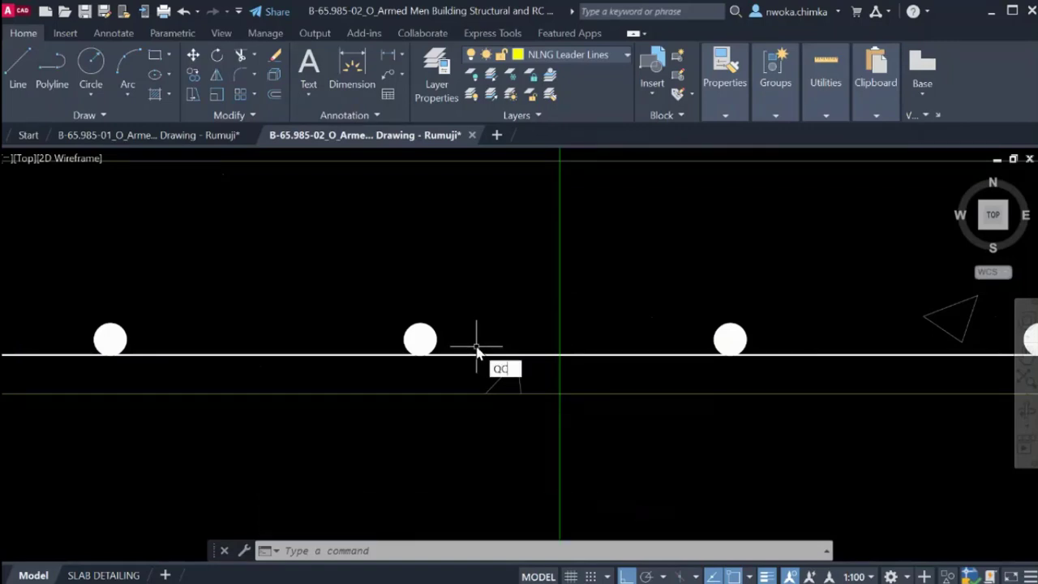
Calculate the lap length as 50*10 with the quick calculator, using the bar diameter from the T10 callout.
key("Return")
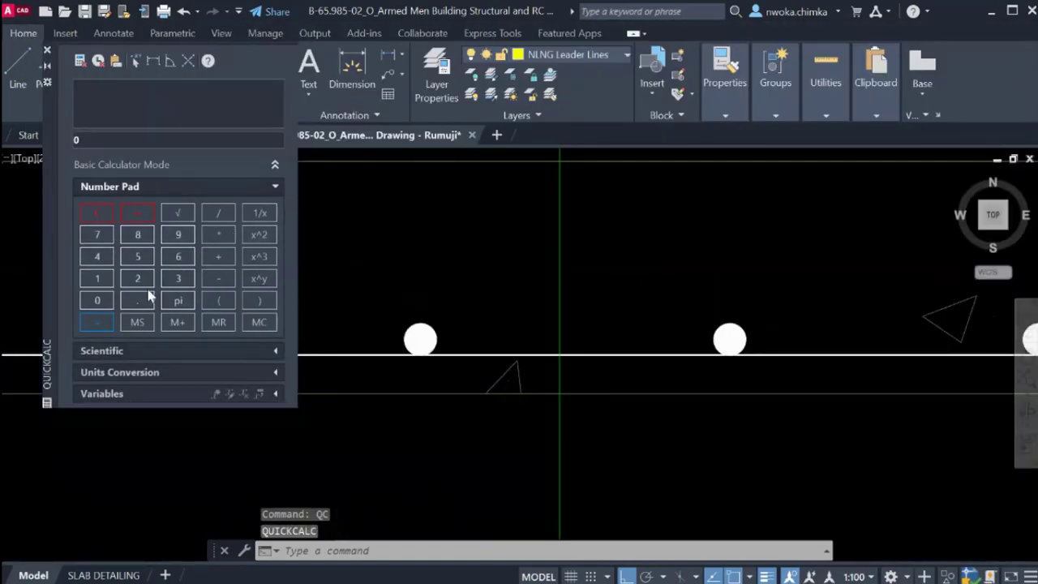
left_click(137, 258)
left_click(109, 298)
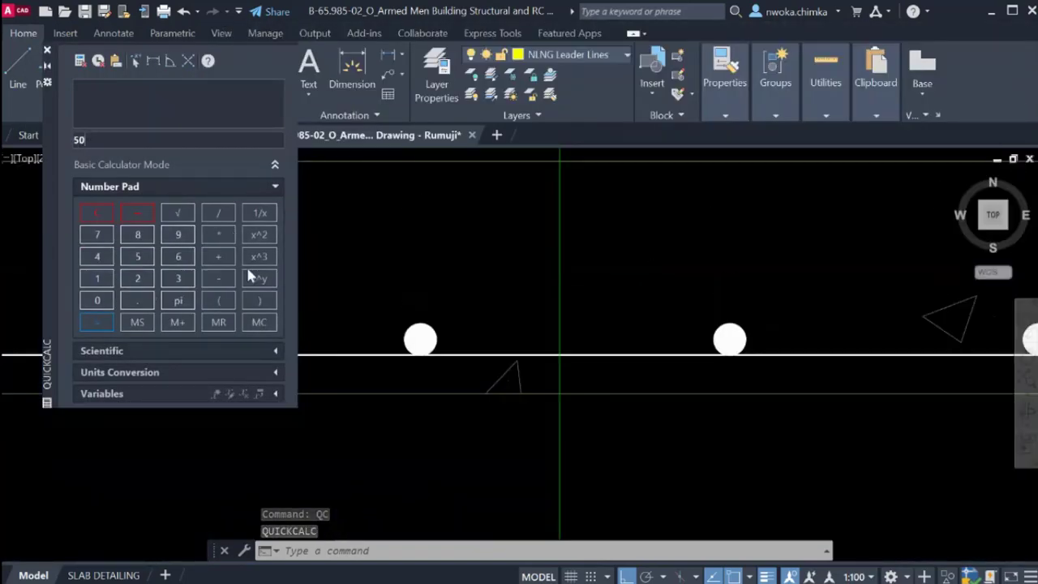
scroll(511, 292, "down", 8)
scroll(707, 268, "up", 5)
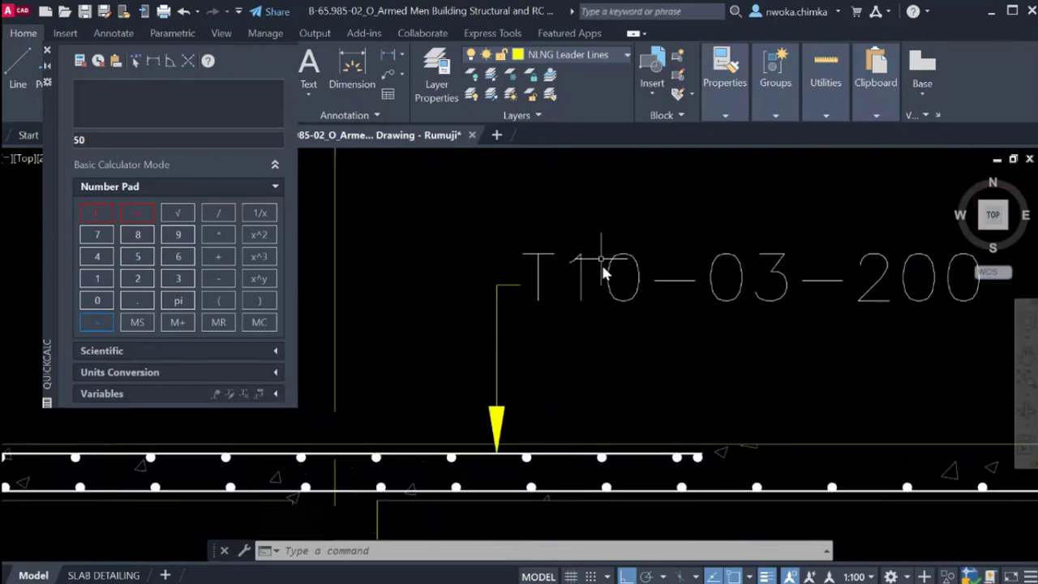
left_click(219, 236)
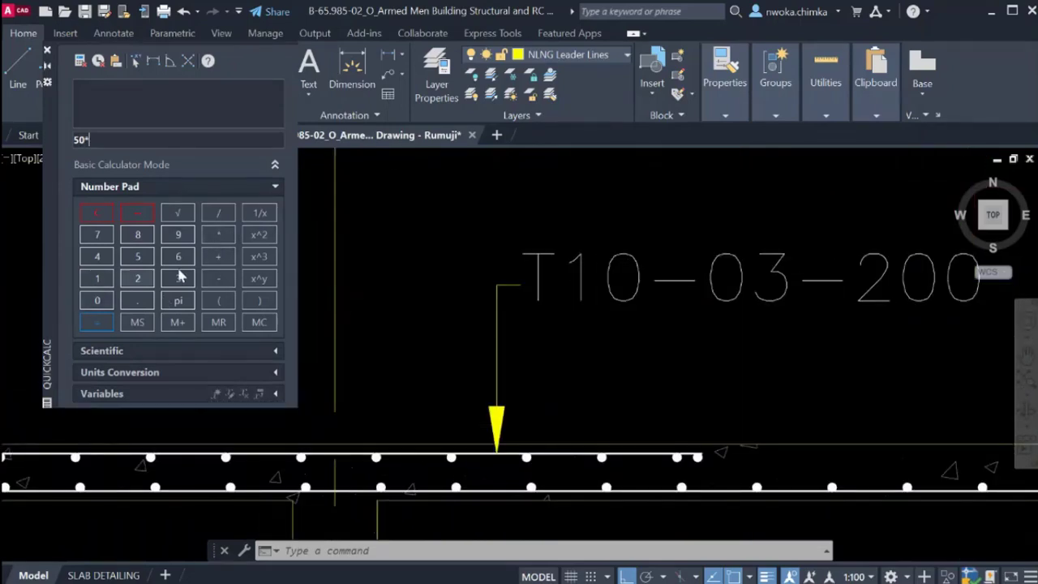
left_click(99, 324)
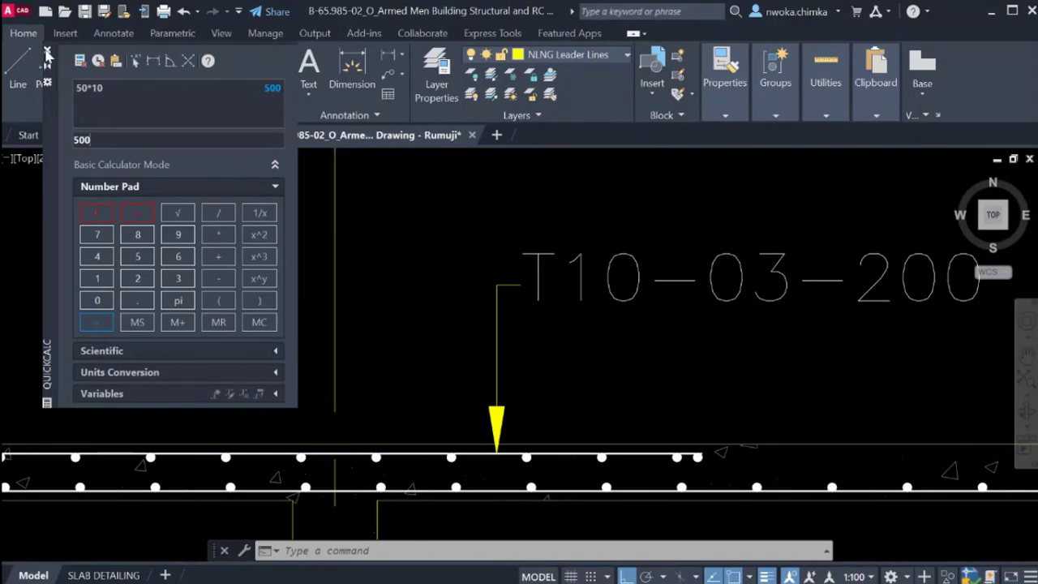
left_click(48, 52)
Offset the construction line between grids D and F by 500 towards grid D.
scroll(580, 319, "down", 4)
scroll(749, 352, "up", 3)
scroll(730, 357, "down", 1)
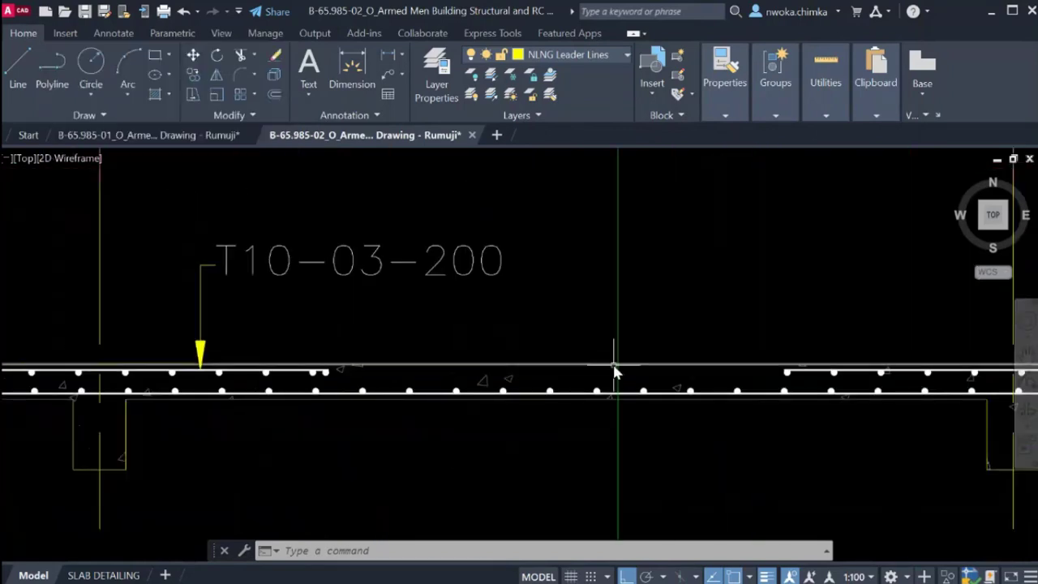
key("Return")
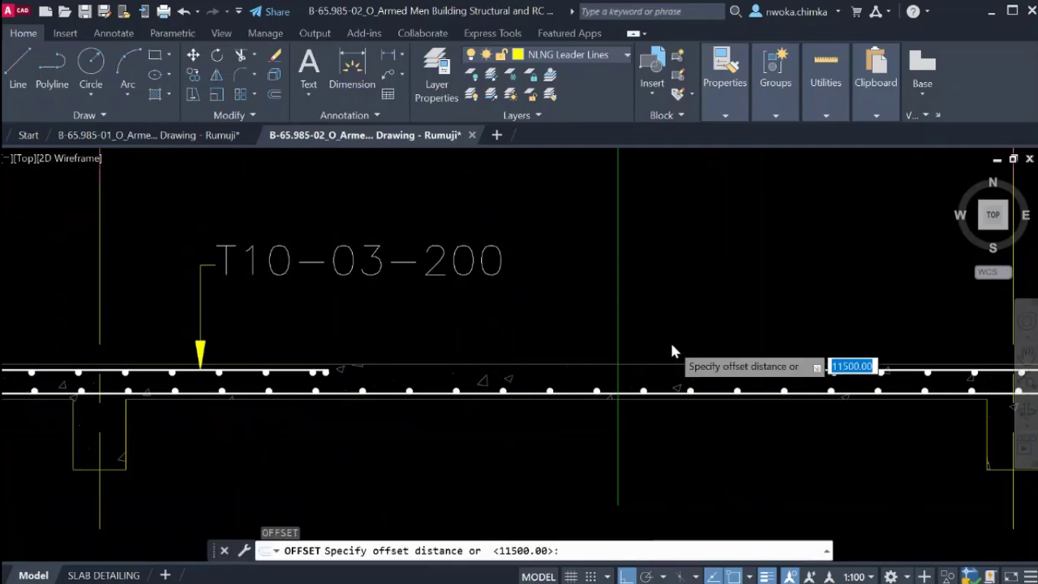
type("5")
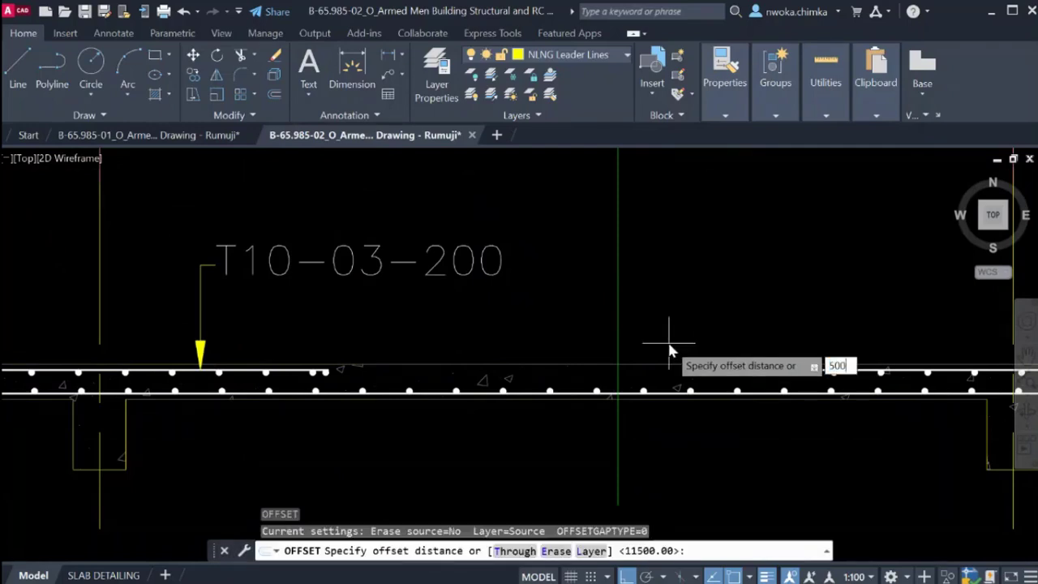
key("Return")
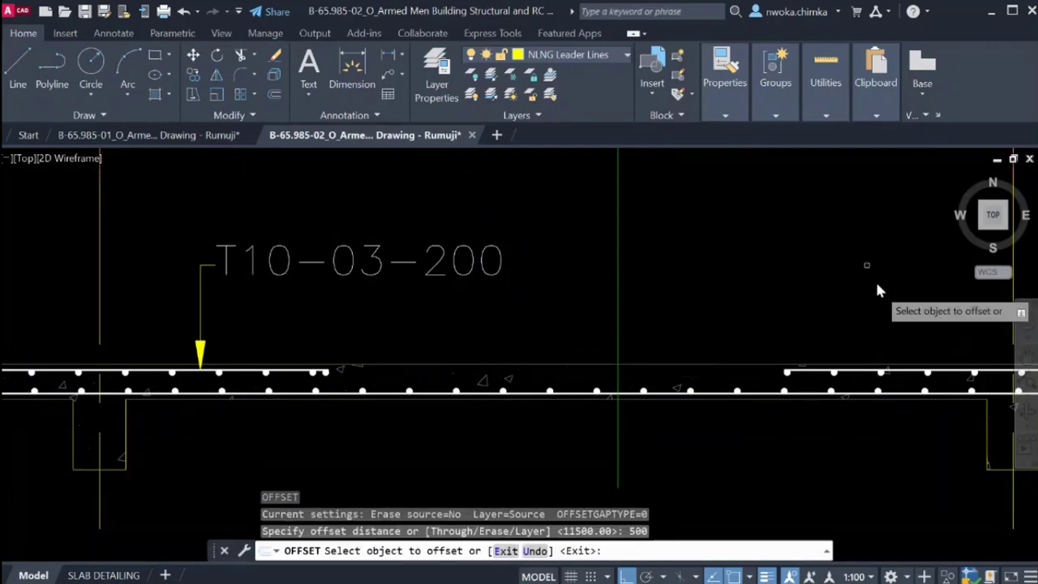
scroll(811, 285, "down", 5)
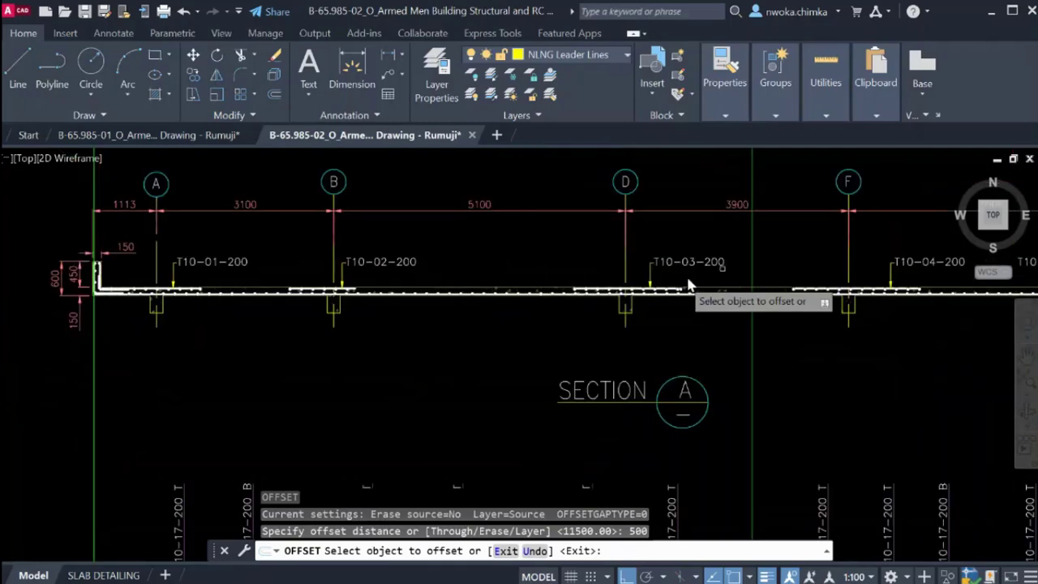
scroll(688, 283, "down", 2)
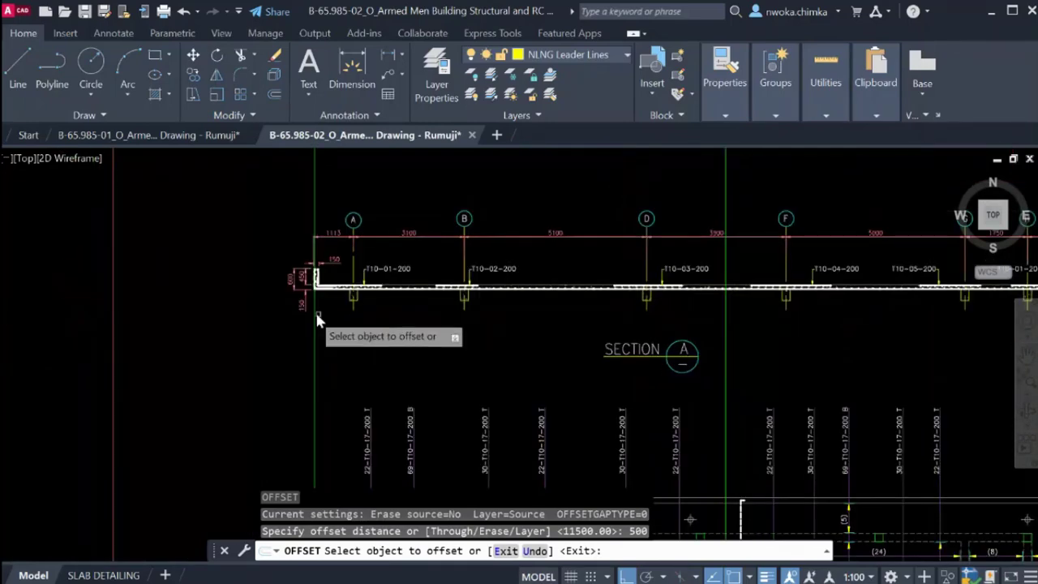
scroll(316, 318, "up", 2)
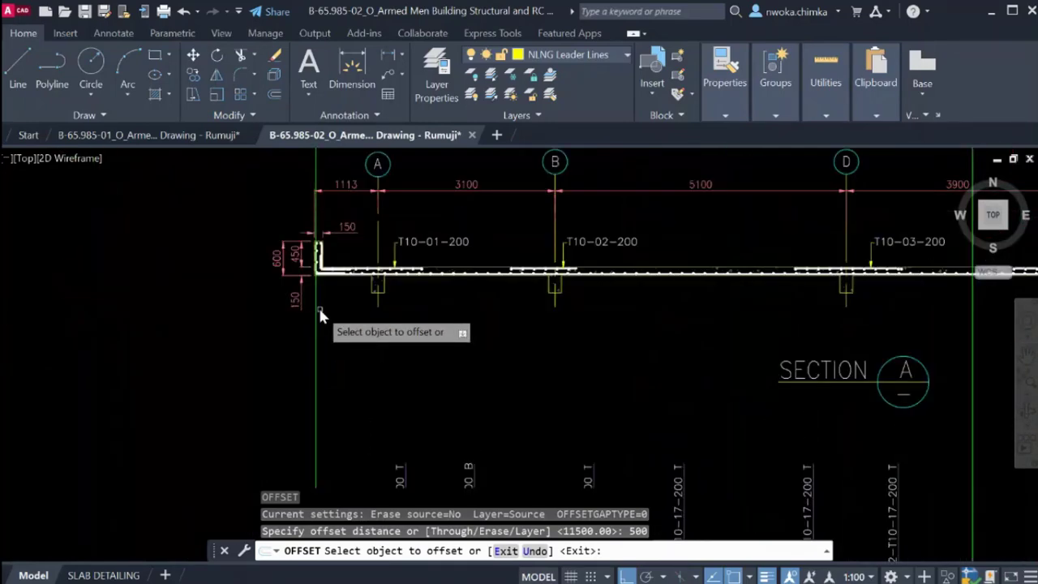
scroll(292, 314, "down", 2)
scroll(711, 280, "up", 4)
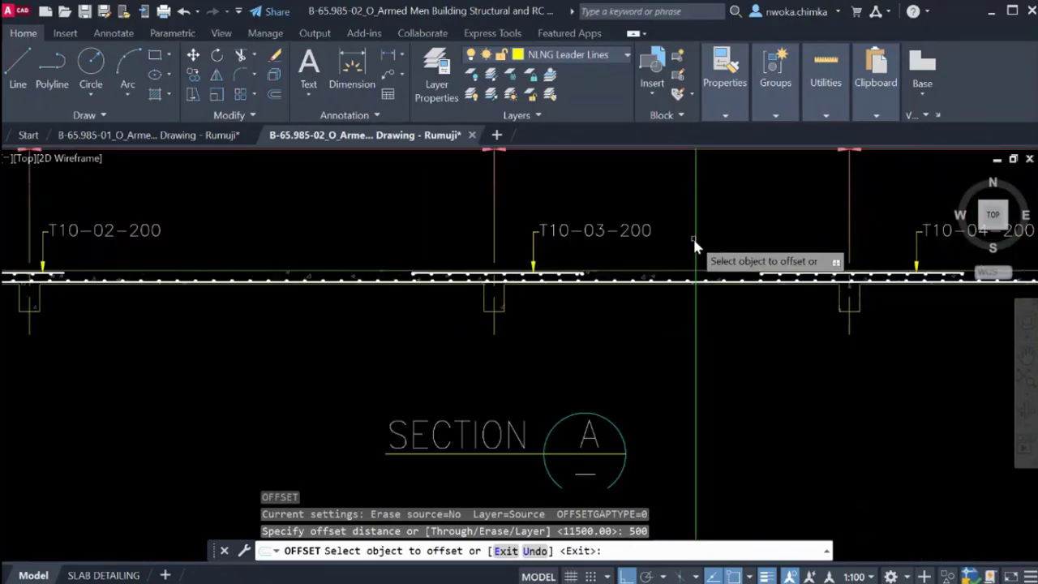
scroll(694, 240, "up", 4)
left_click(698, 233)
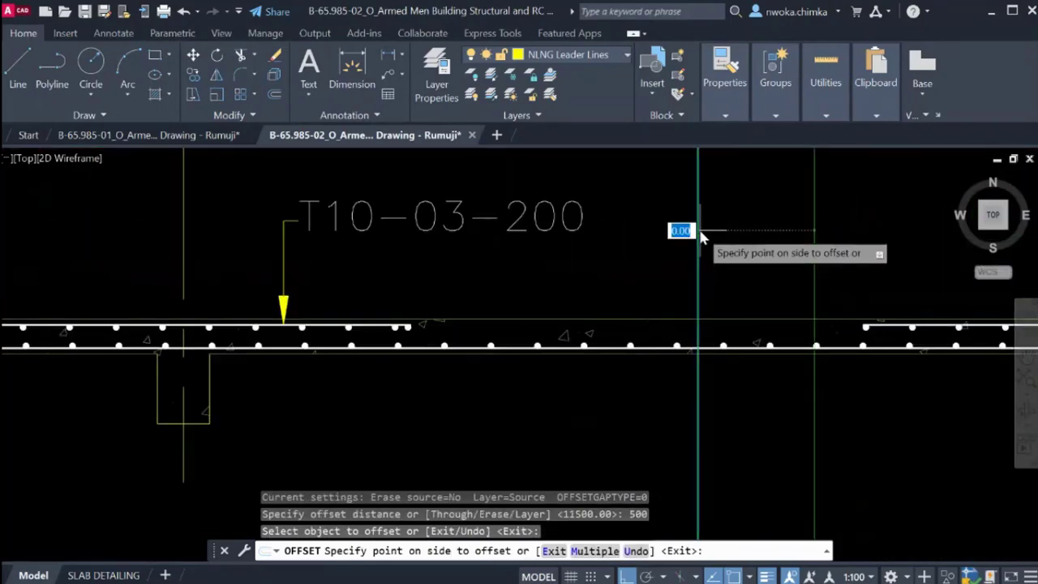
left_click(657, 284)
key("Escape")
Break Section A's bottom bar at the 11500 construction line, leaving a gap about 14 wide on the grid F side.
scroll(694, 358, "up", 2)
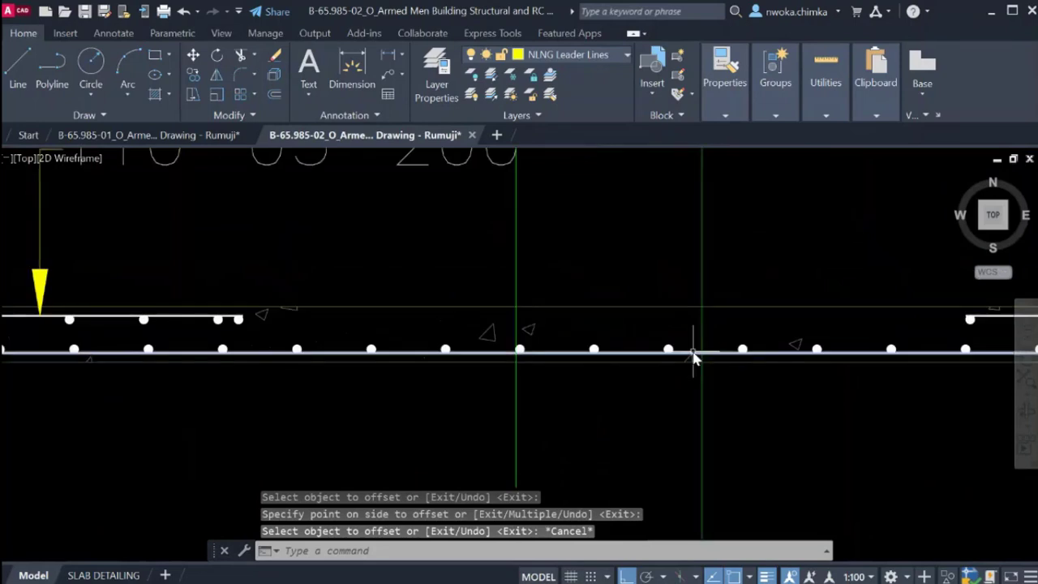
scroll(706, 365, "up", 2)
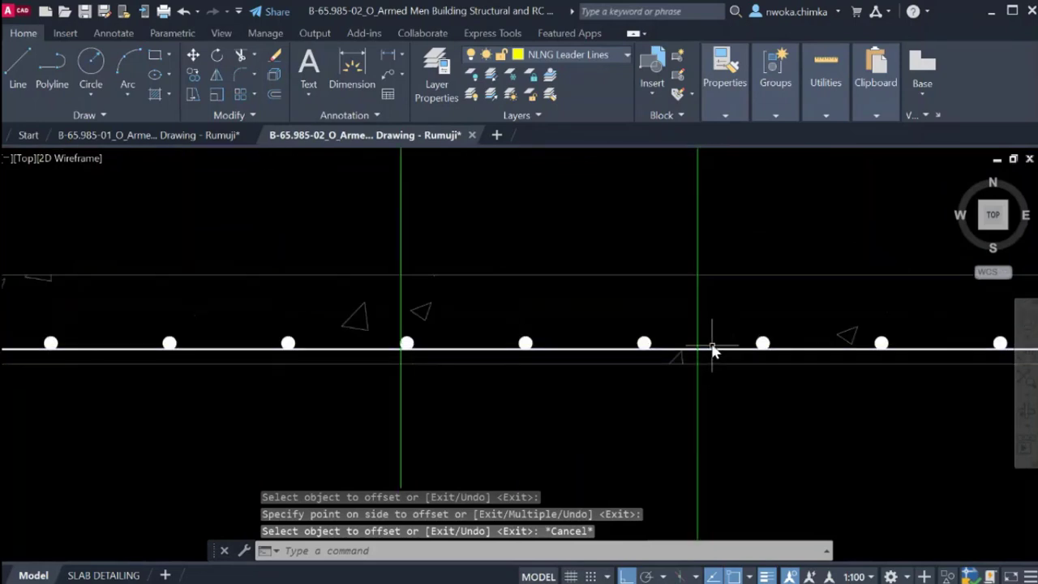
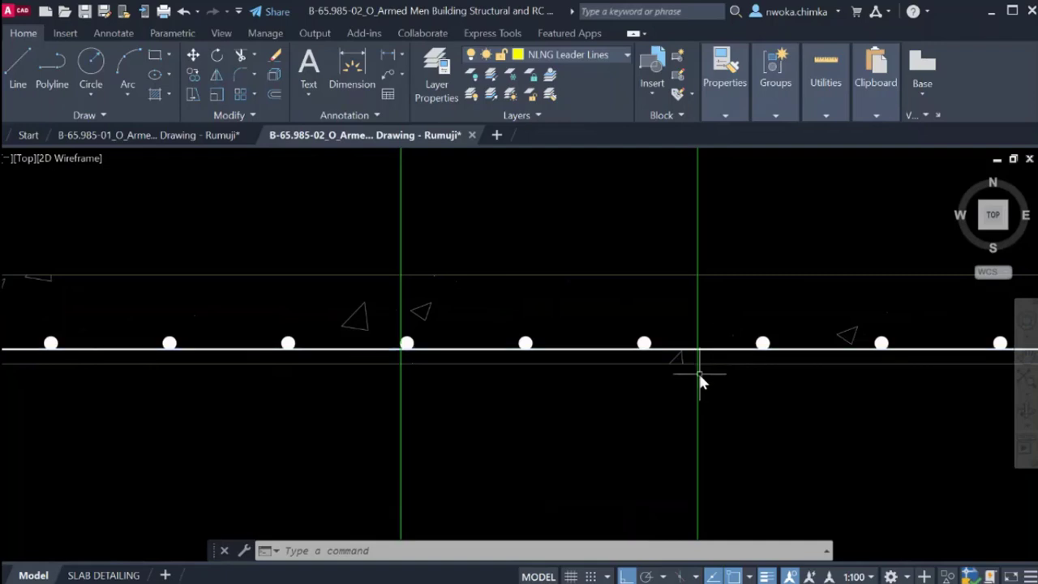
type("BR")
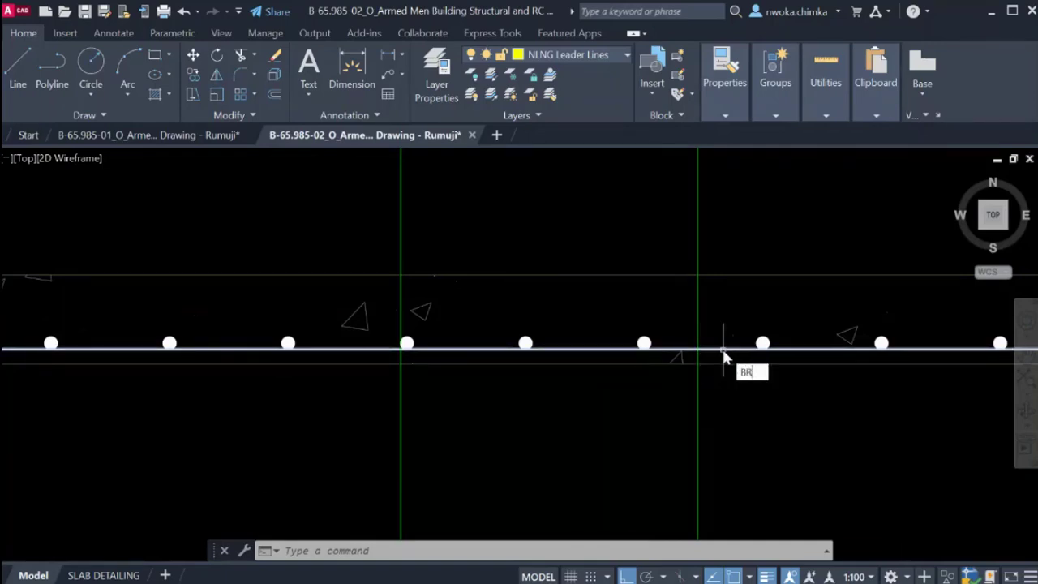
key("Return")
scroll(725, 357, "up", 4)
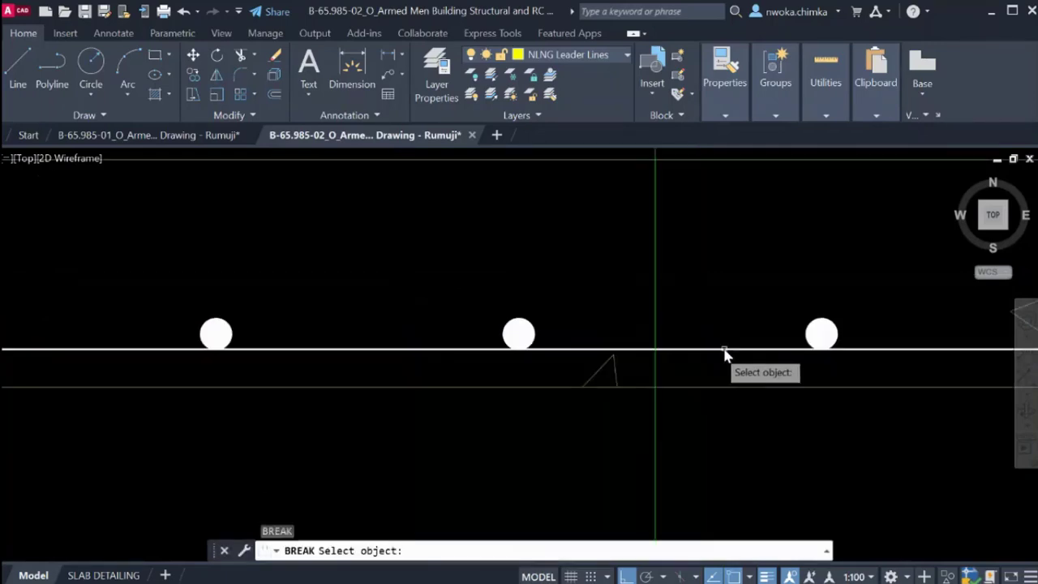
left_click(679, 350)
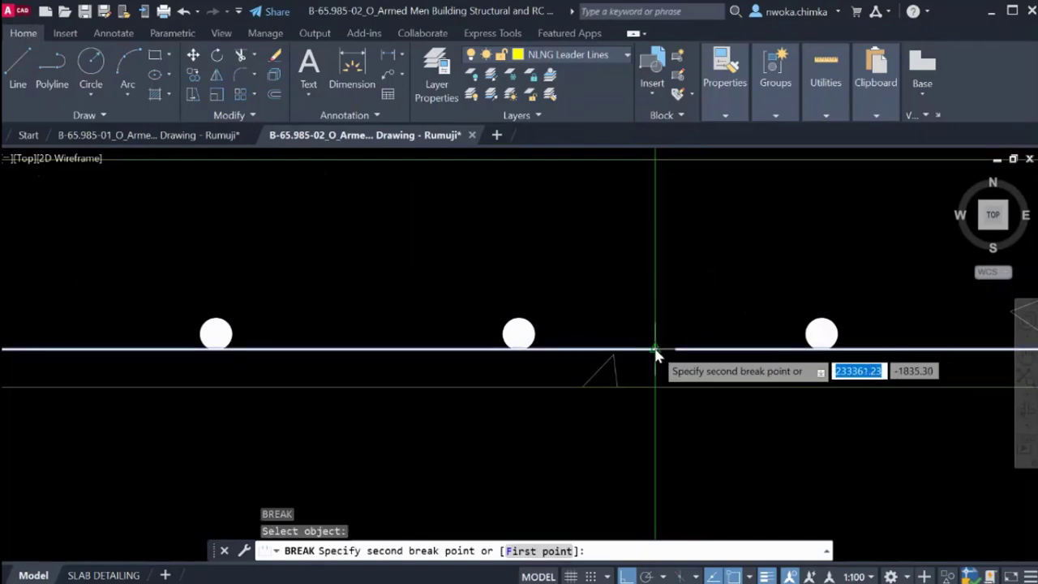
left_click(655, 349)
key("Escape")
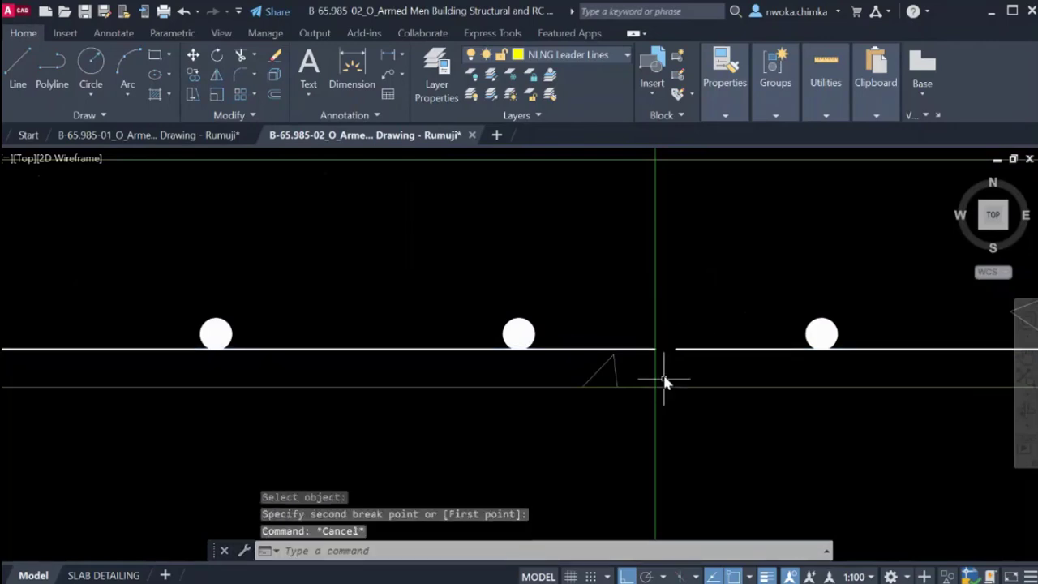
scroll(673, 373, "down", 4)
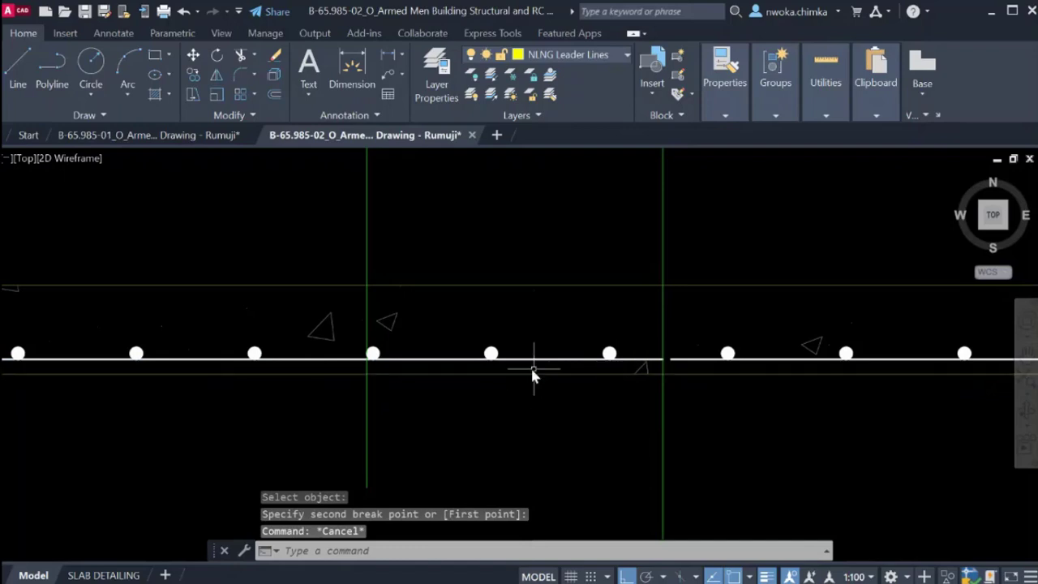
scroll(680, 368, "up", 2)
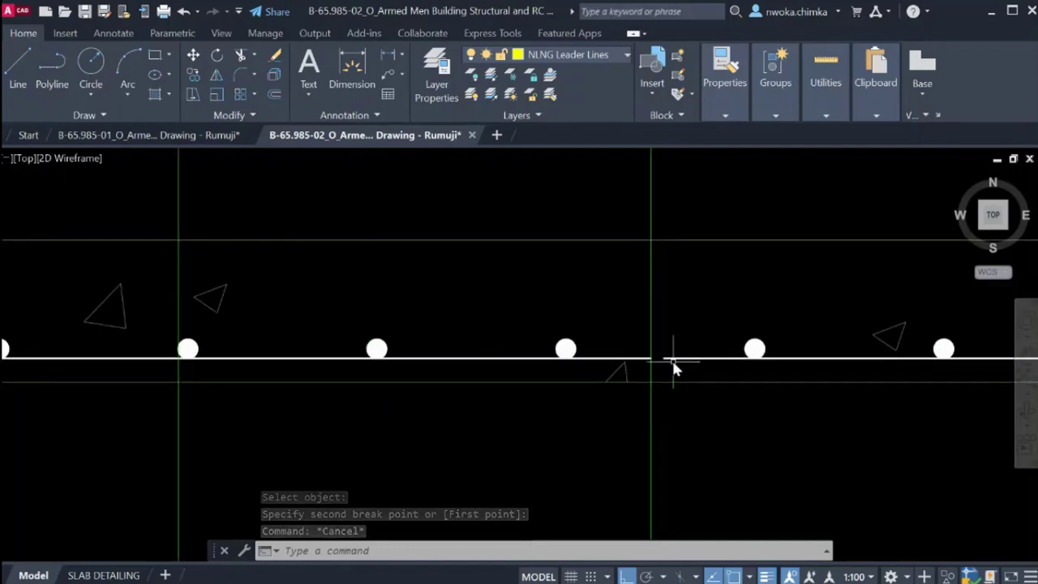
type("l")
key("Return")
scroll(663, 365, "up", 3)
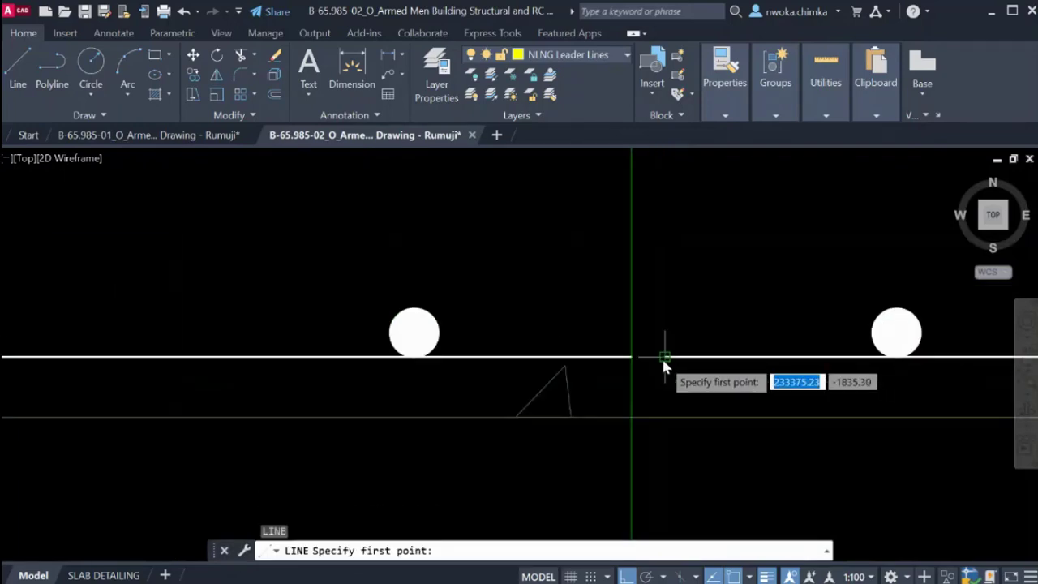
left_click(664, 358)
key("Escape")
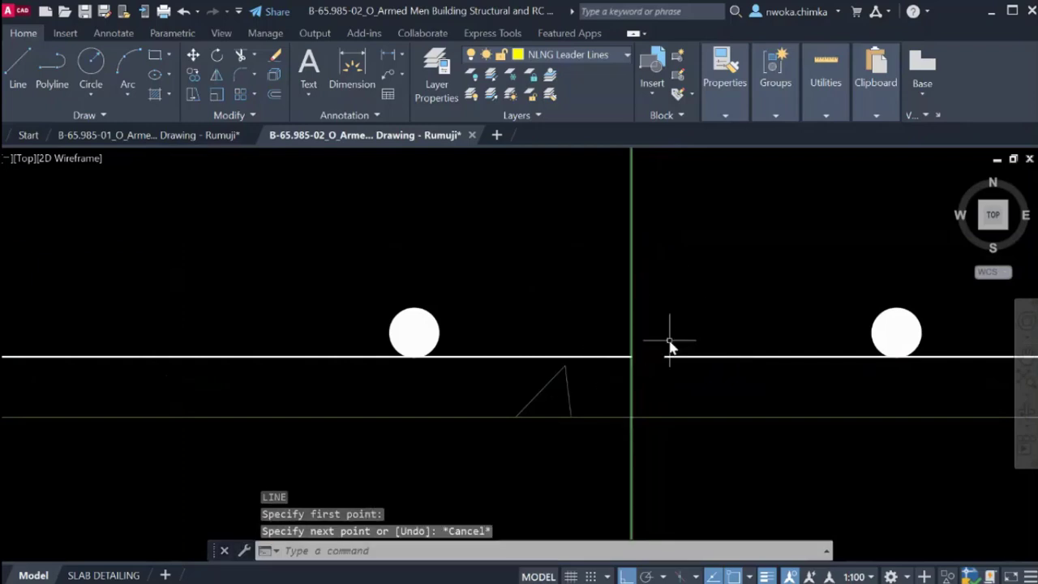
scroll(656, 347, "down", 2)
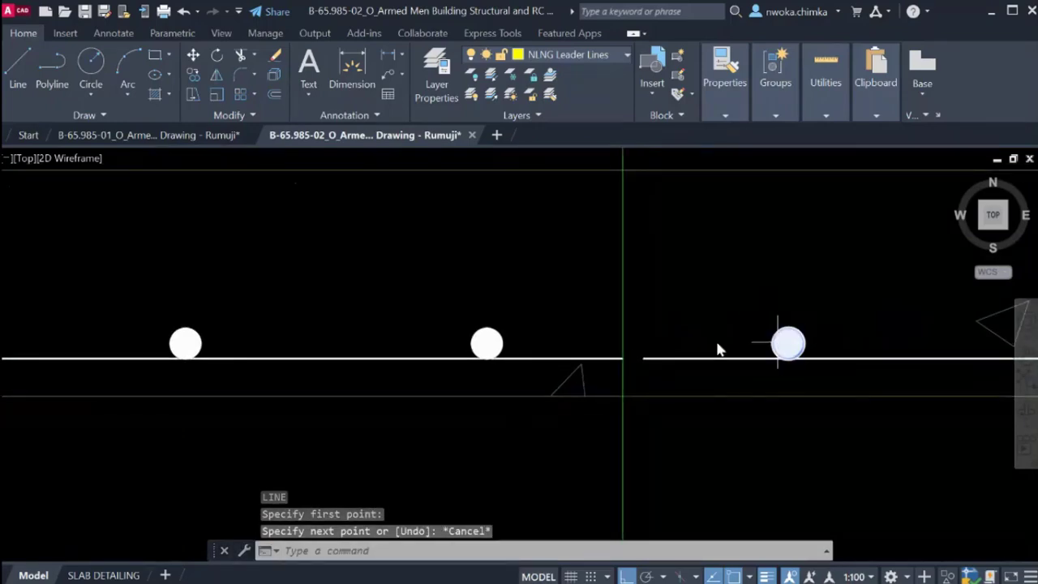
type("l")
key("Return")
key("Escape")
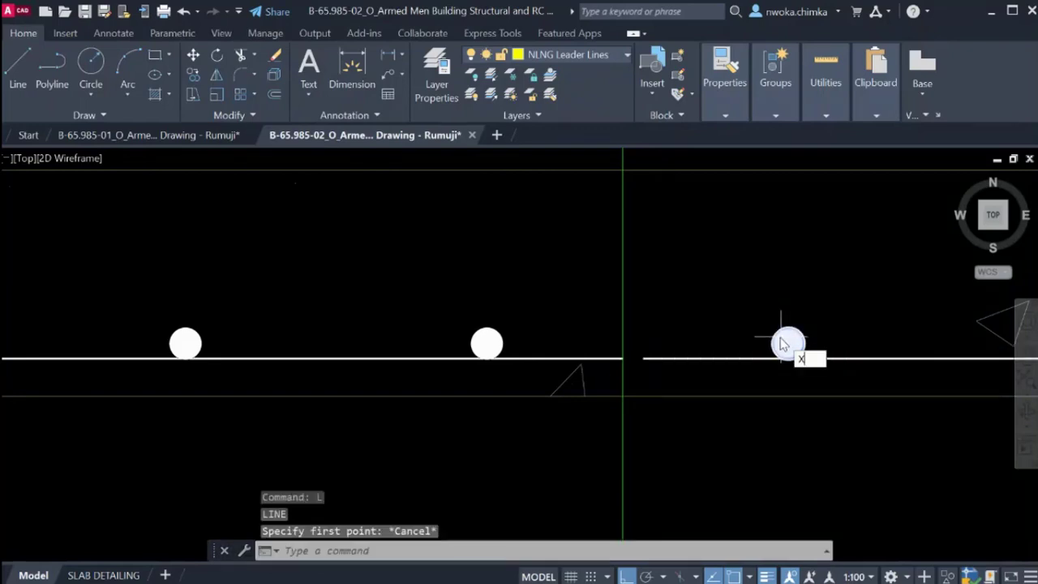
Place a horizontal construction line through the top of the bottom distribution bar dots beside the break.
type("xl")
key("Return")
type("v")
key("Return")
key("Escape")
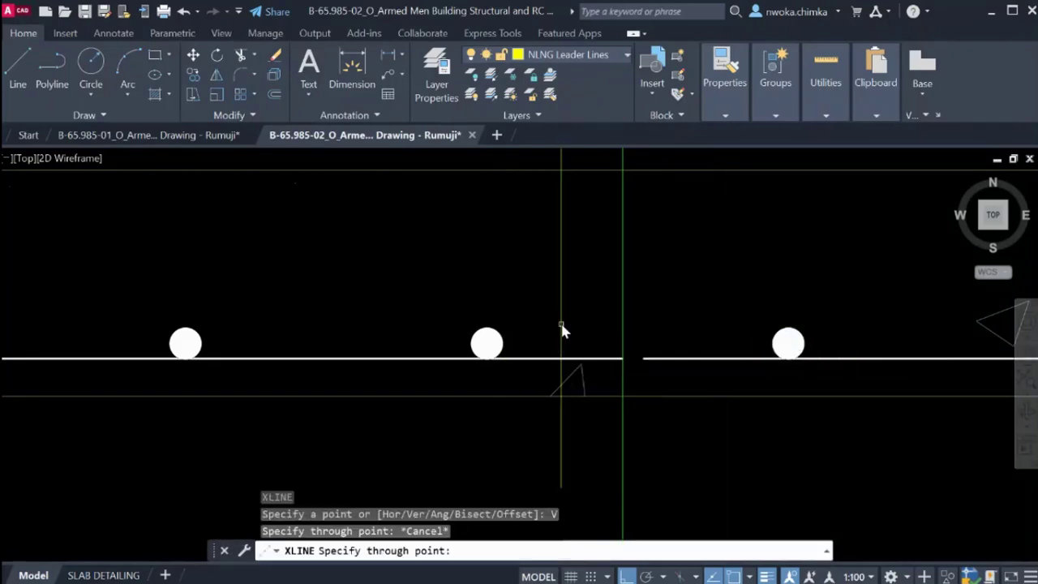
key("Return")
type("h")
key("Return")
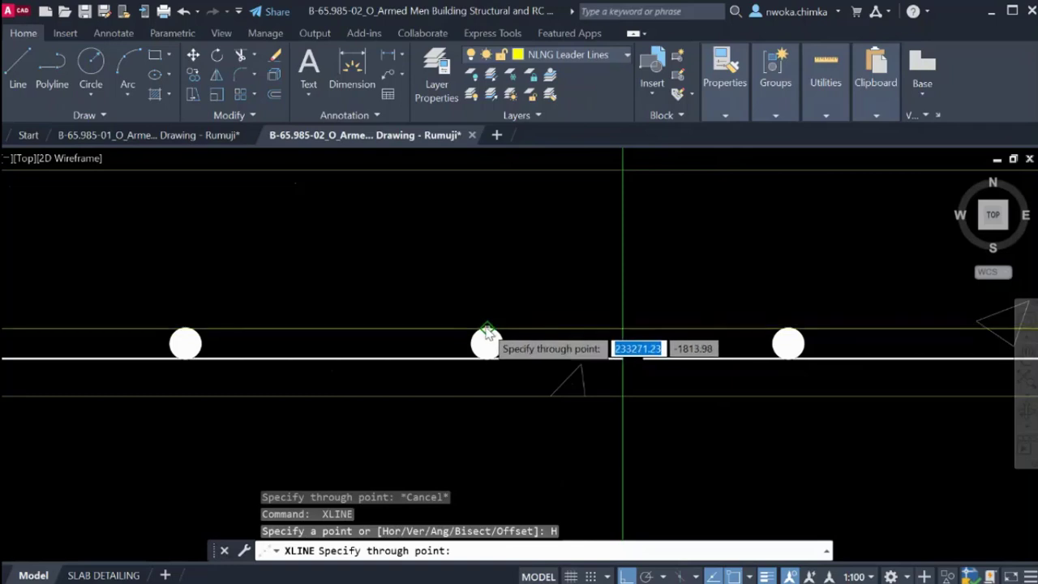
left_click(486, 333)
key("Escape")
scroll(673, 333, "down", 2)
scroll(672, 339, "up", 2)
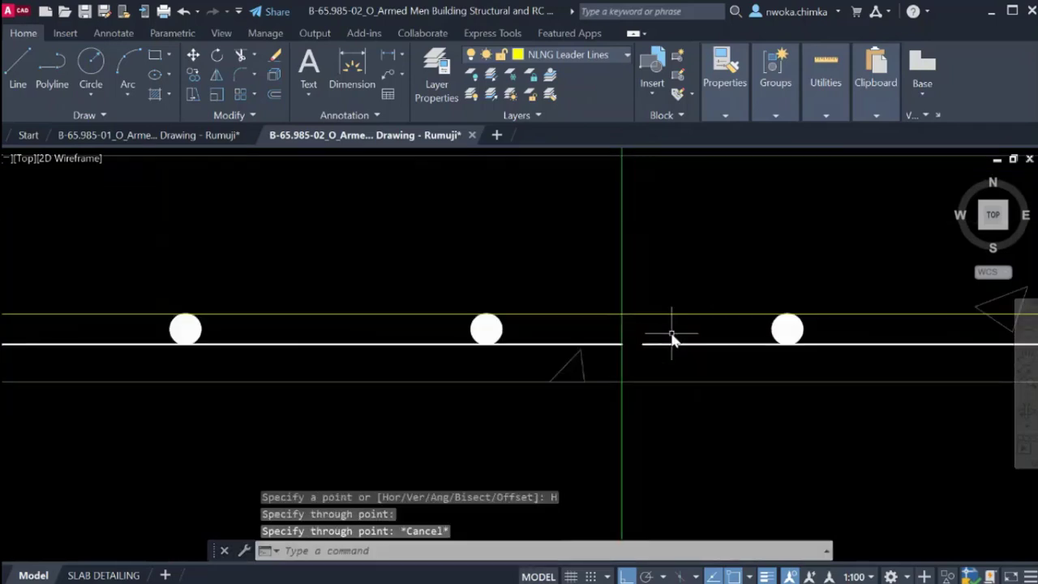
With ortho off, draw a sloped line from the grid F side bar's broken end up to the horizontal construction line, towards grid D.
key("Return")
scroll(646, 343, "up", 2)
left_click(641, 343)
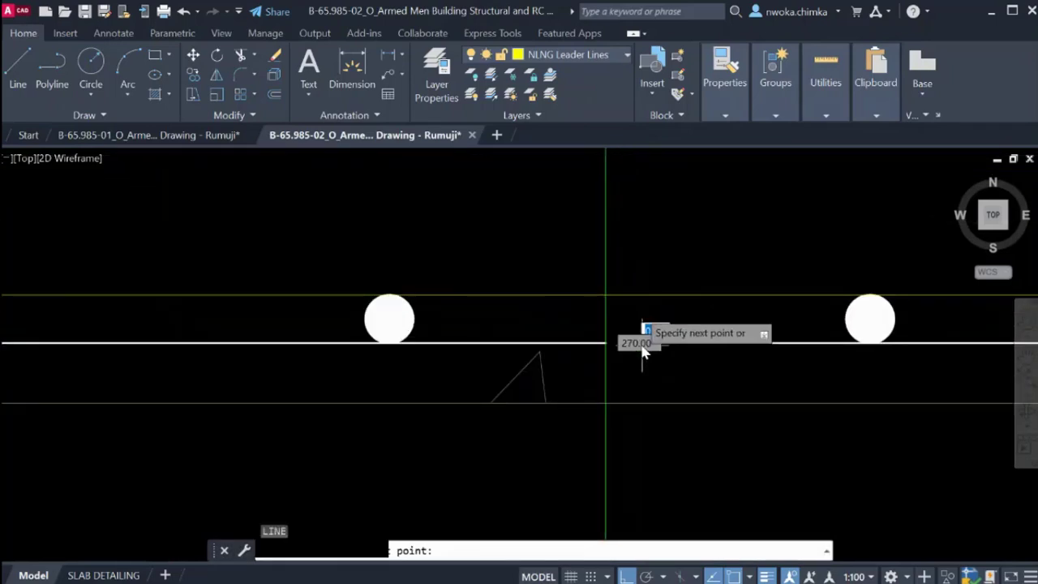
key("F8")
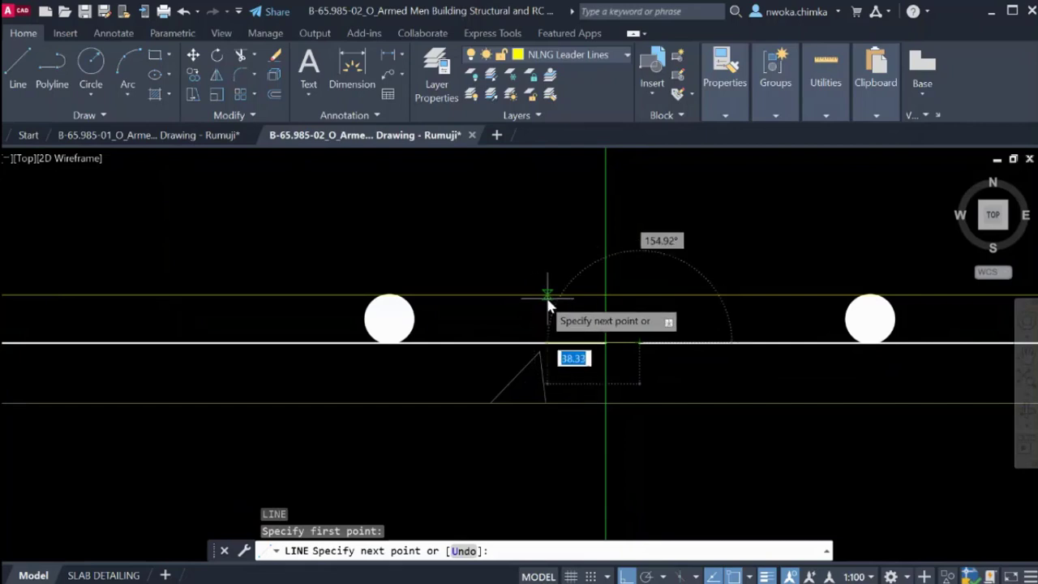
left_click(517, 294)
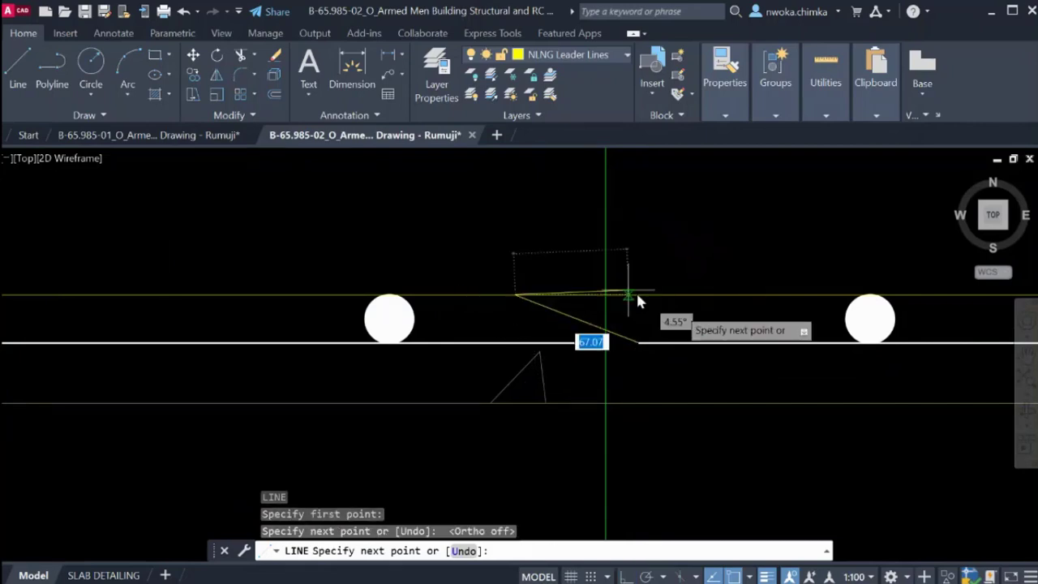
key("Escape")
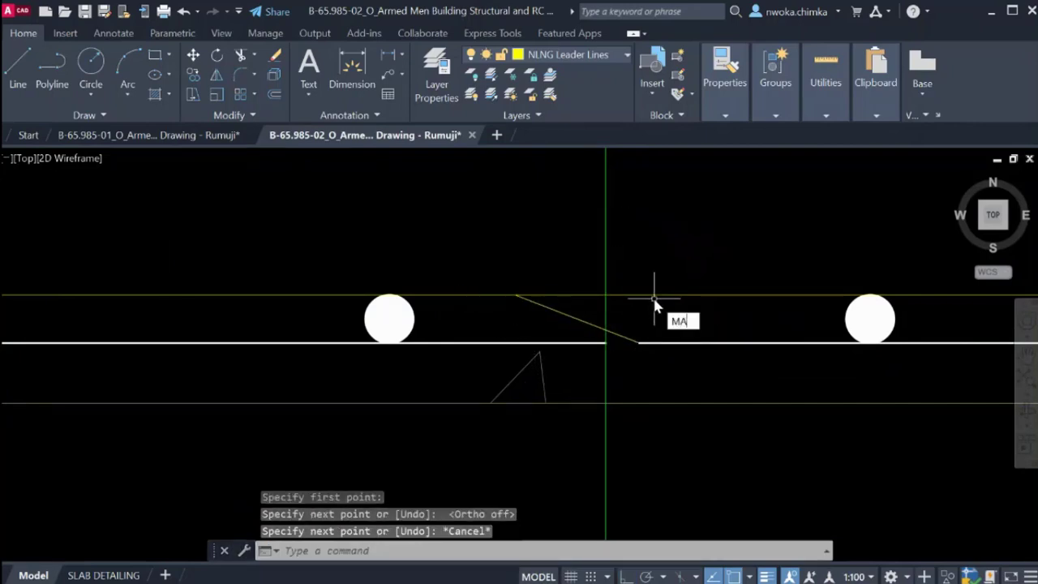
Match the sloped line's properties to the bottom bar.
type("MA")
key("Return")
left_click(646, 343)
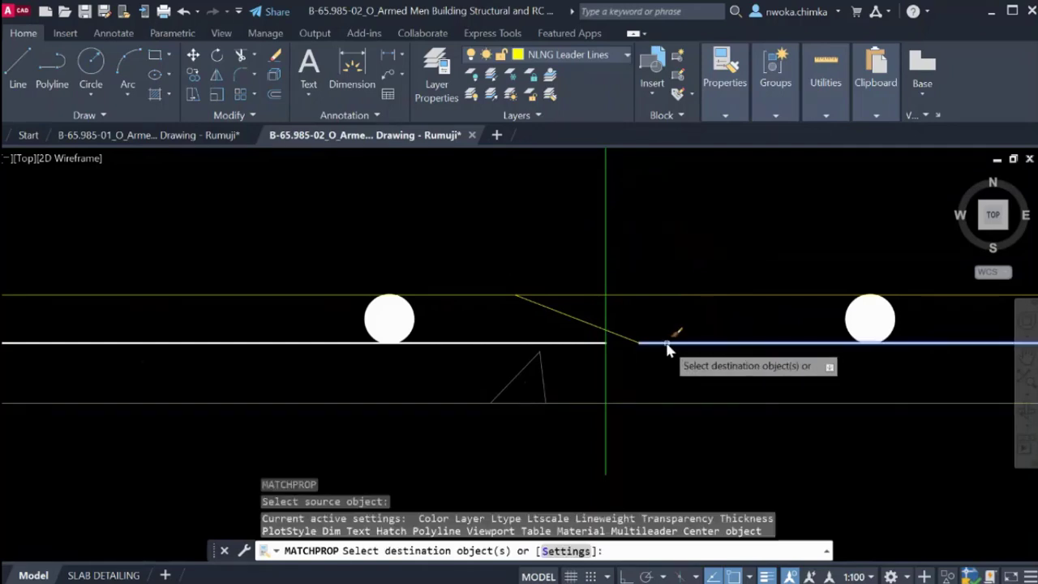
left_click(602, 331)
key("Escape")
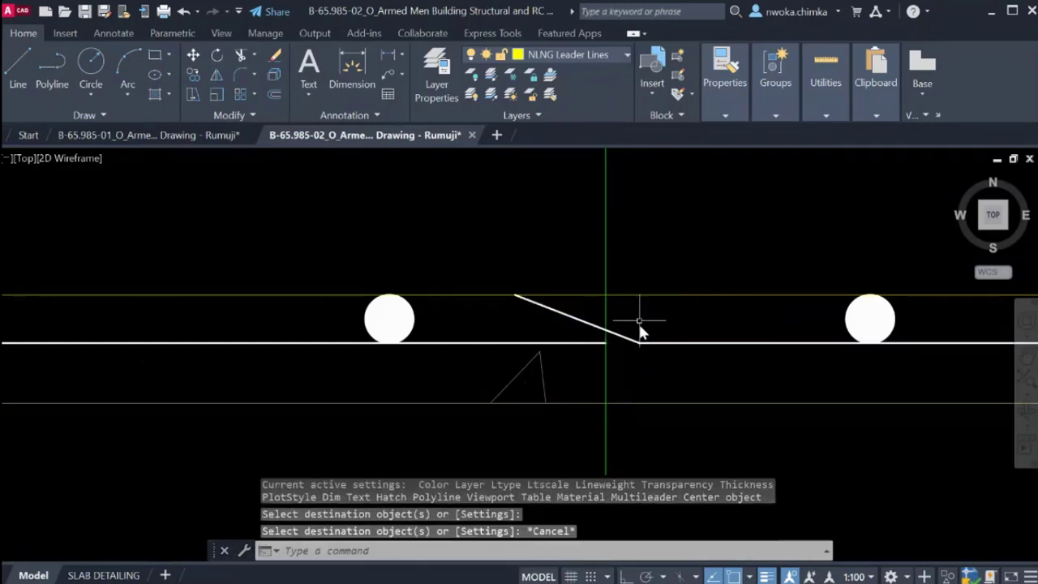
Trim the horizontal construction line at the sloped line's upper end and at the 500 lap construction line.
left_click(538, 305)
key("Return")
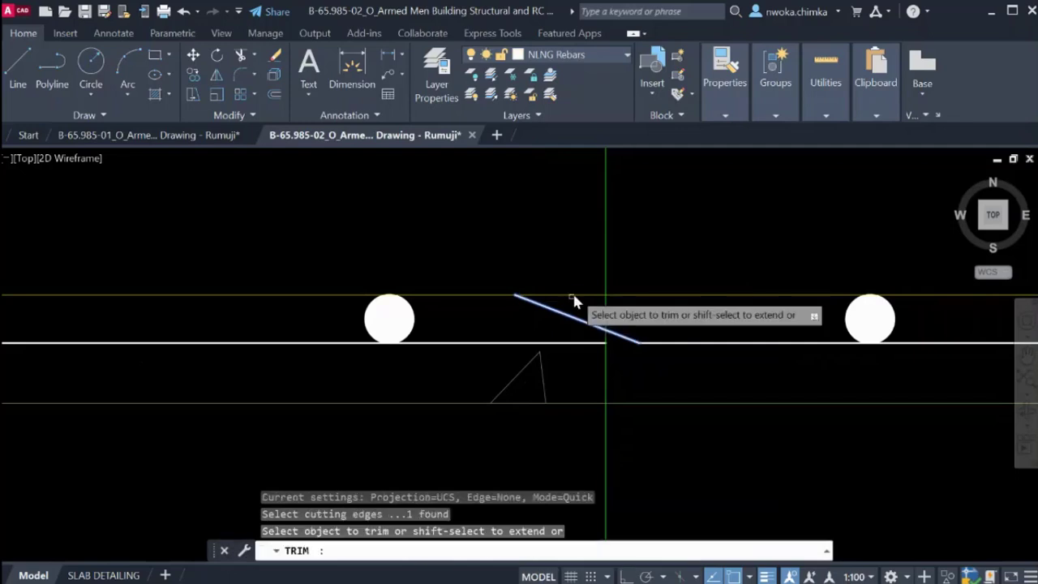
key("Escape")
scroll(631, 320, "down", 2)
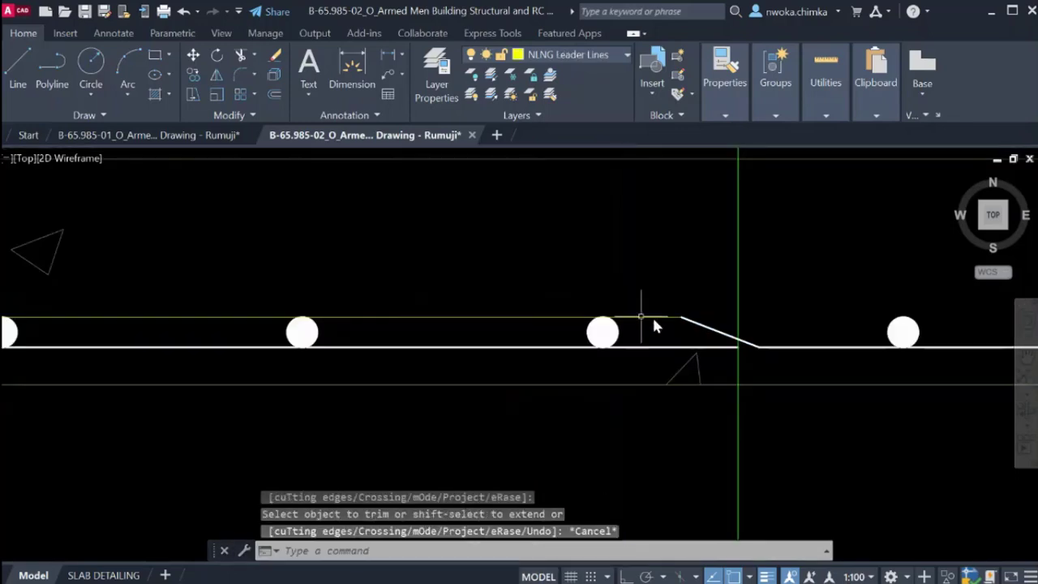
scroll(653, 323, "down", 2)
scroll(278, 316, "up", 2)
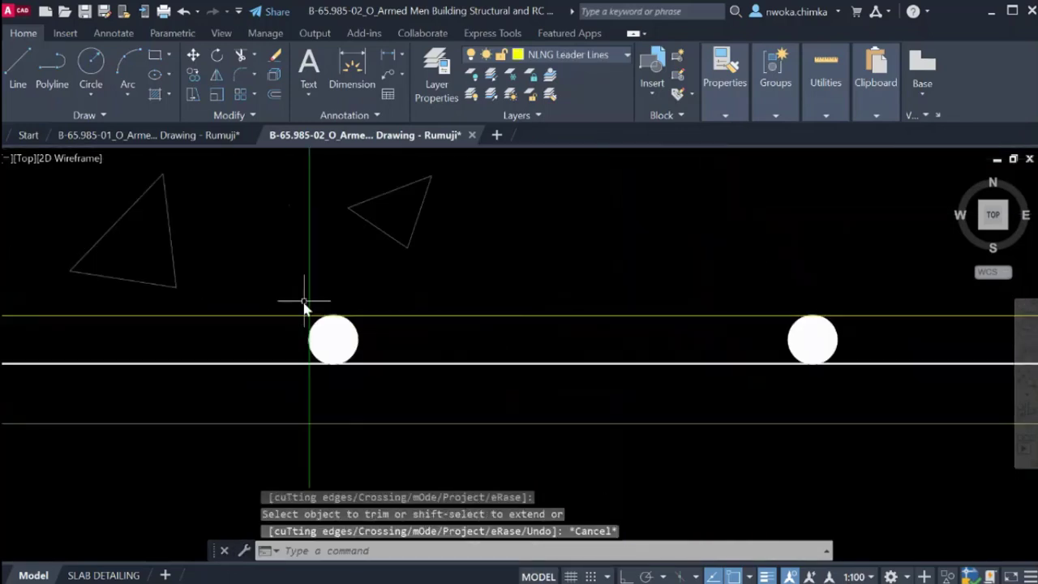
left_click(309, 300)
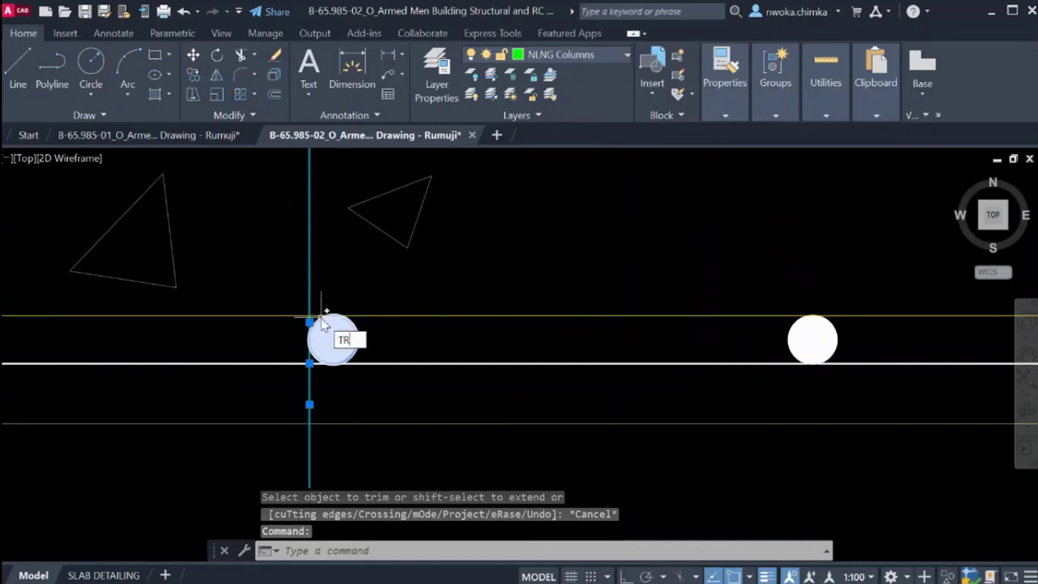
type("TR")
key("Return")
key("Escape")
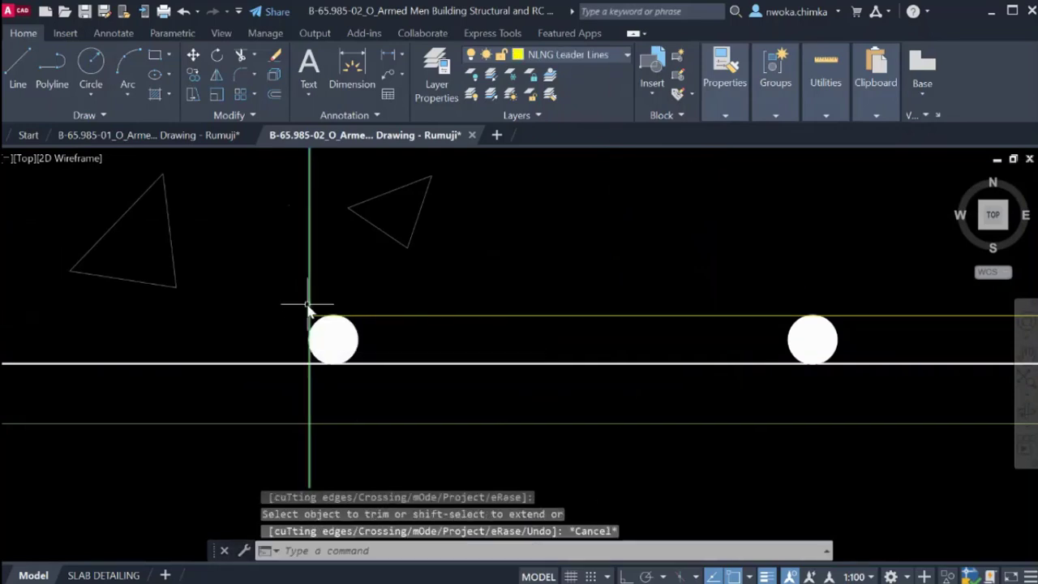
Match the trimmed horizontal lap line's properties to the bottom bar.
type("MA")
key("Return")
scroll(309, 307, "down", 4)
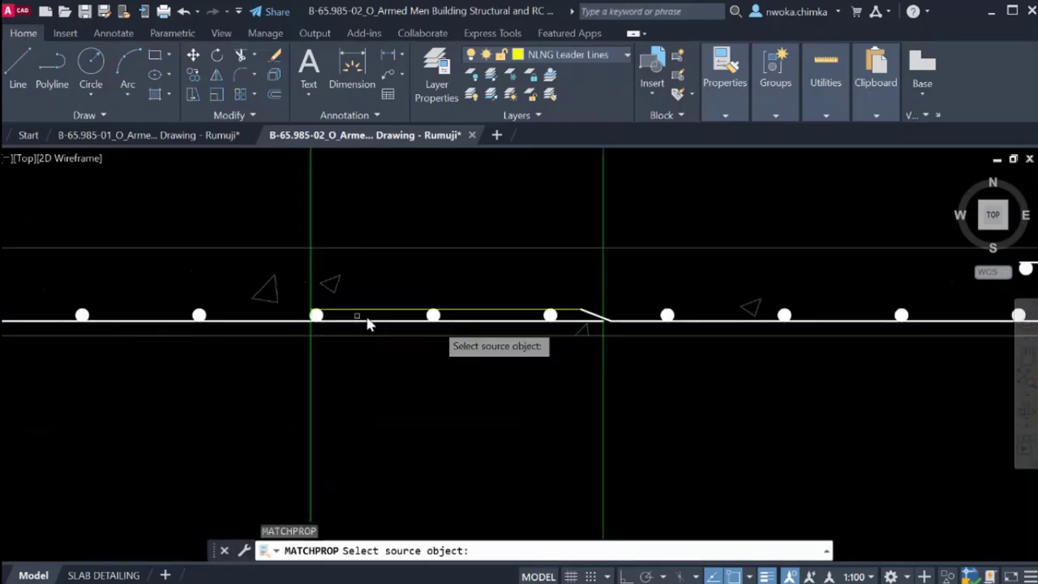
left_click(526, 322)
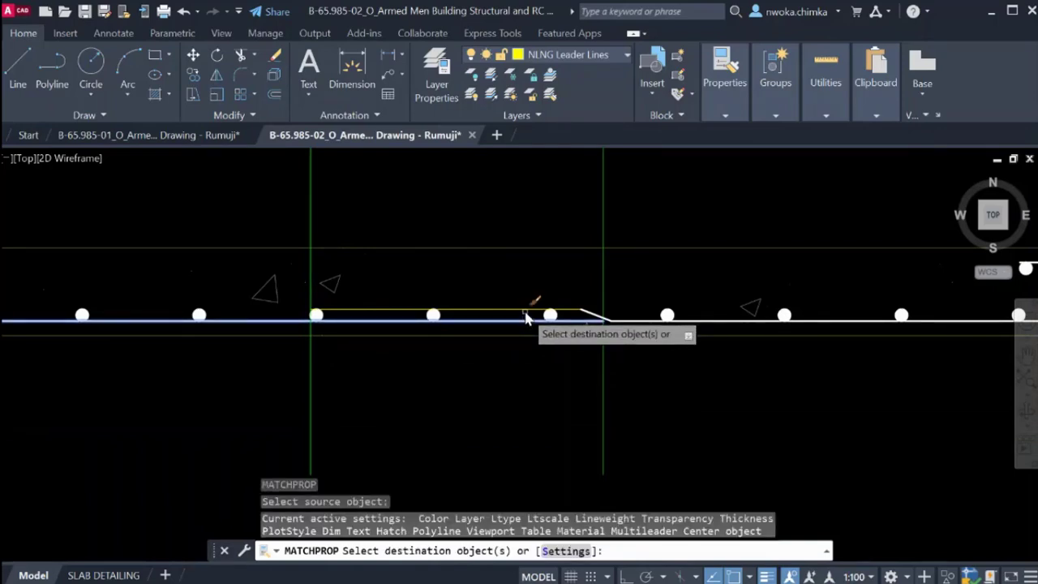
key("Escape")
Erase the two vertical construction lines marking the ends of the lap.
left_click(696, 228)
left_click(290, 202)
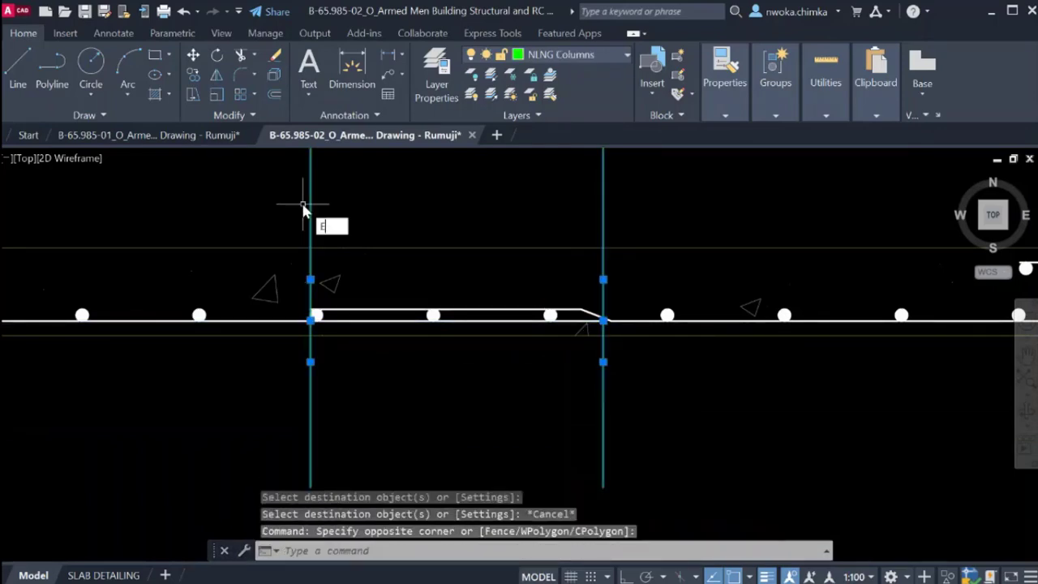
key("Return")
scroll(567, 324, "up", 4)
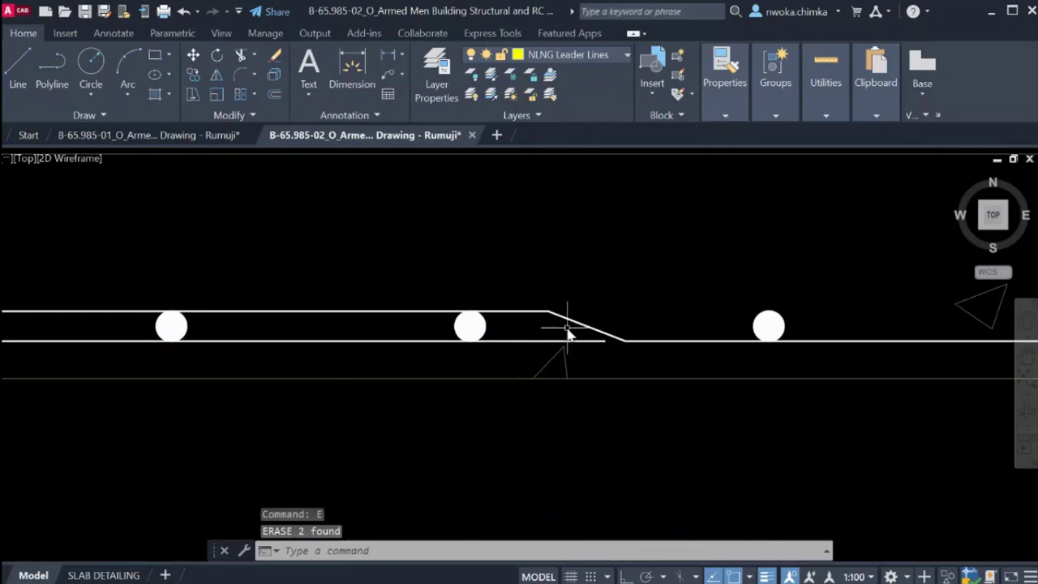
scroll(568, 332, "down", 4)
scroll(686, 357, "up", 4)
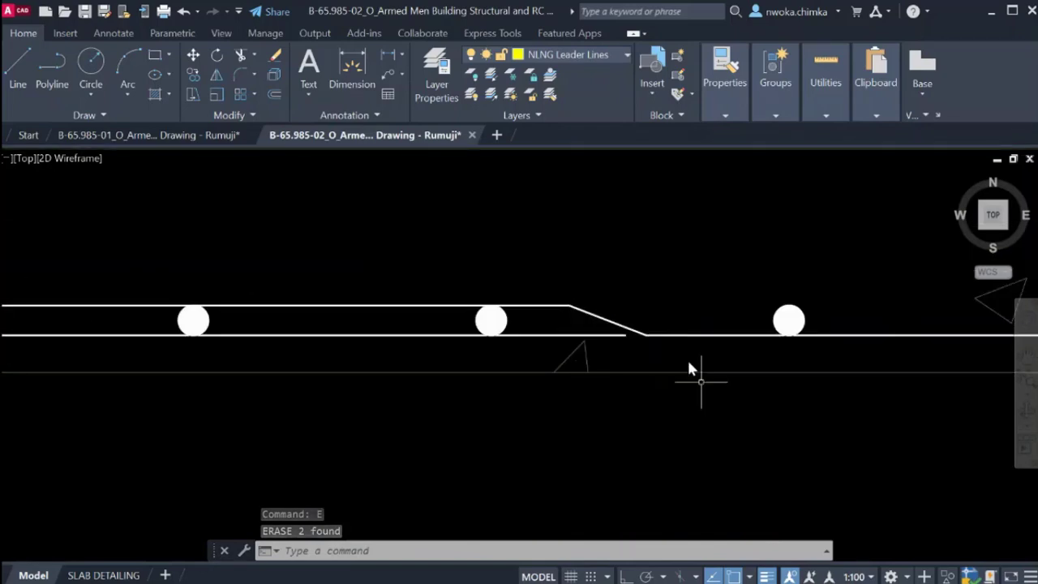
Examine Section A's bottom bar from the upstand corner beside grid A to the cranked lap between grids D and F.
scroll(494, 301, "down", 10)
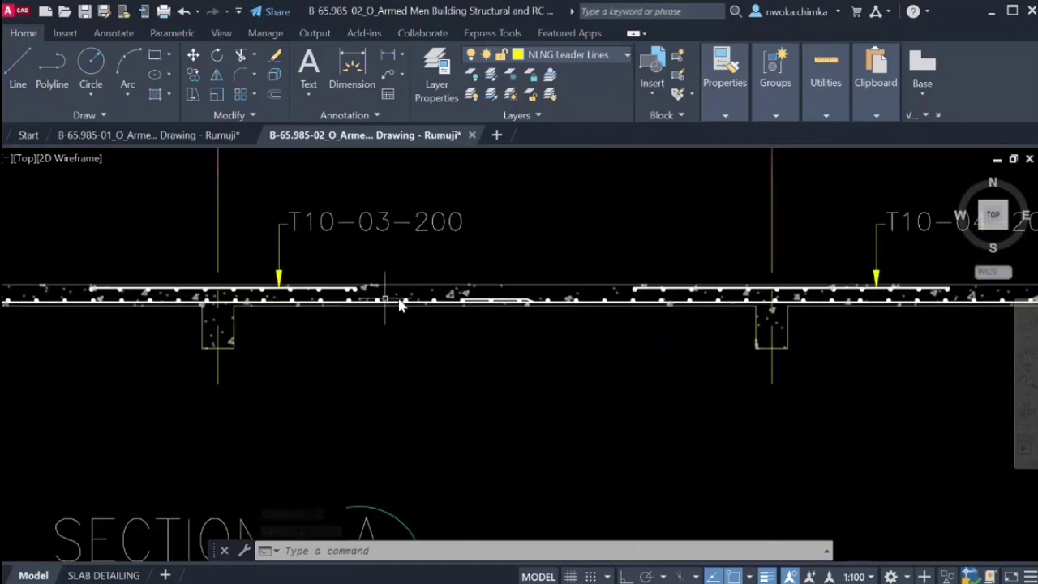
scroll(238, 308, "down", 2)
scroll(343, 301, "up", 8)
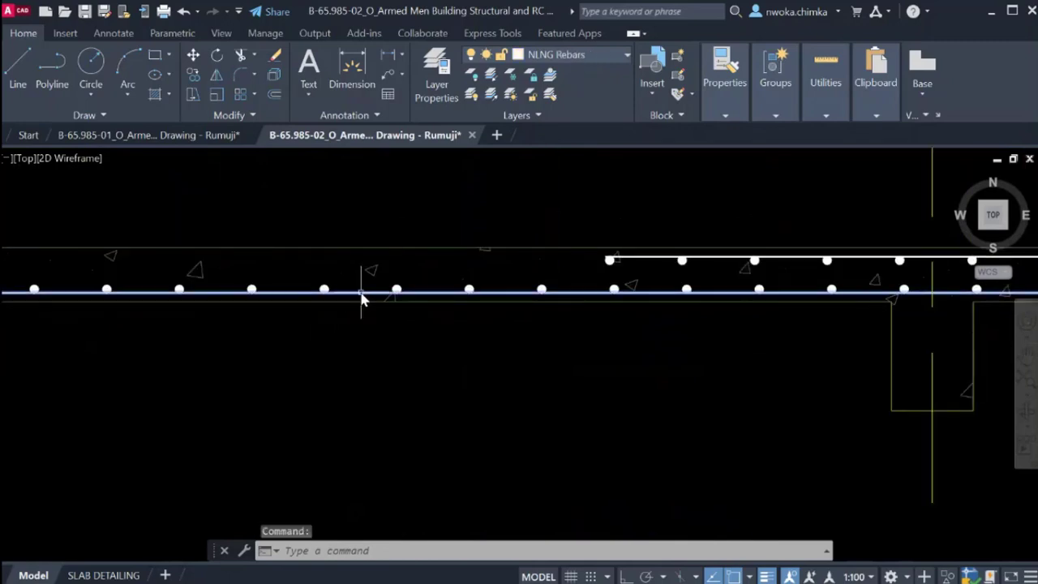
scroll(301, 305, "down", 6)
scroll(204, 296, "up", 4)
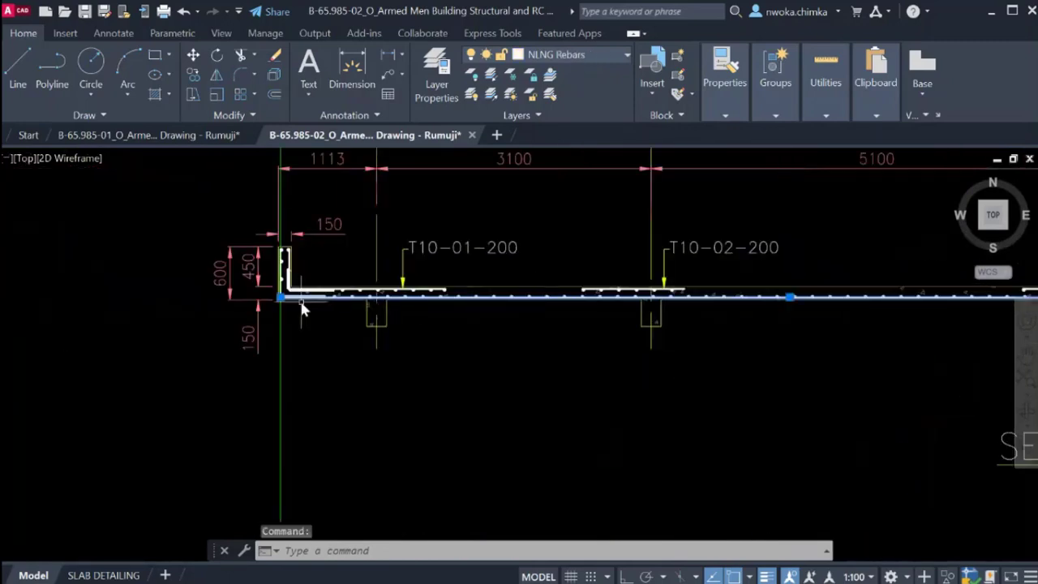
scroll(301, 307, "up", 4)
scroll(249, 290, "up", 2)
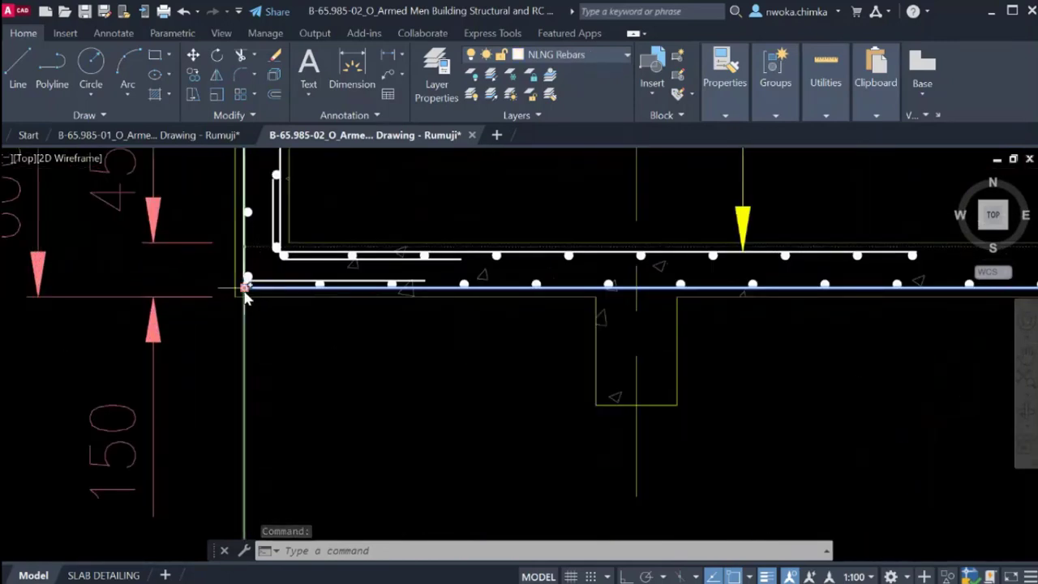
scroll(187, 299, "down", 8)
middle_click_drag(614, 301, 337, 300)
scroll(508, 302, "up", 8)
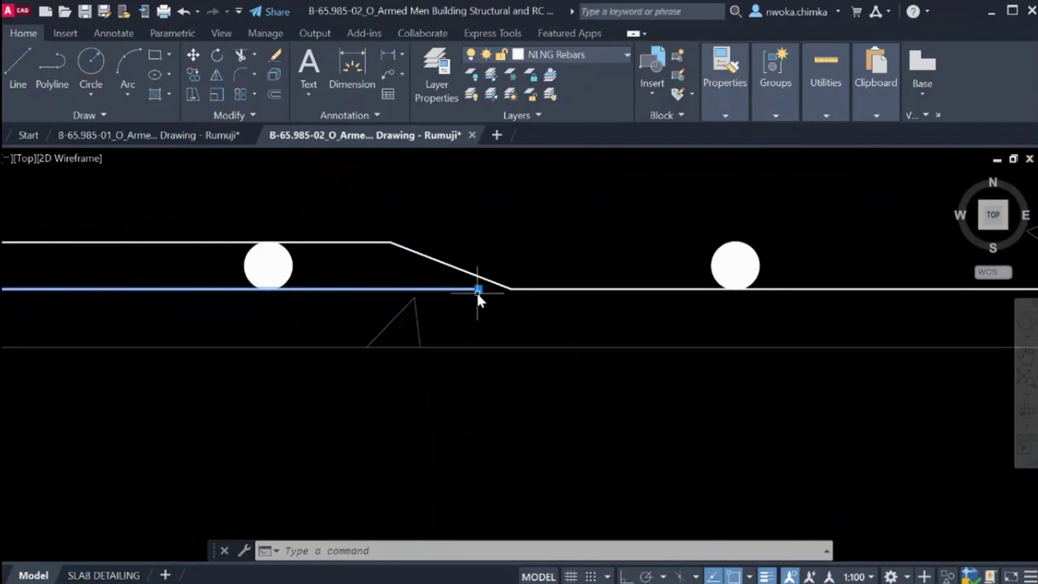
scroll(470, 302, "down", 2)
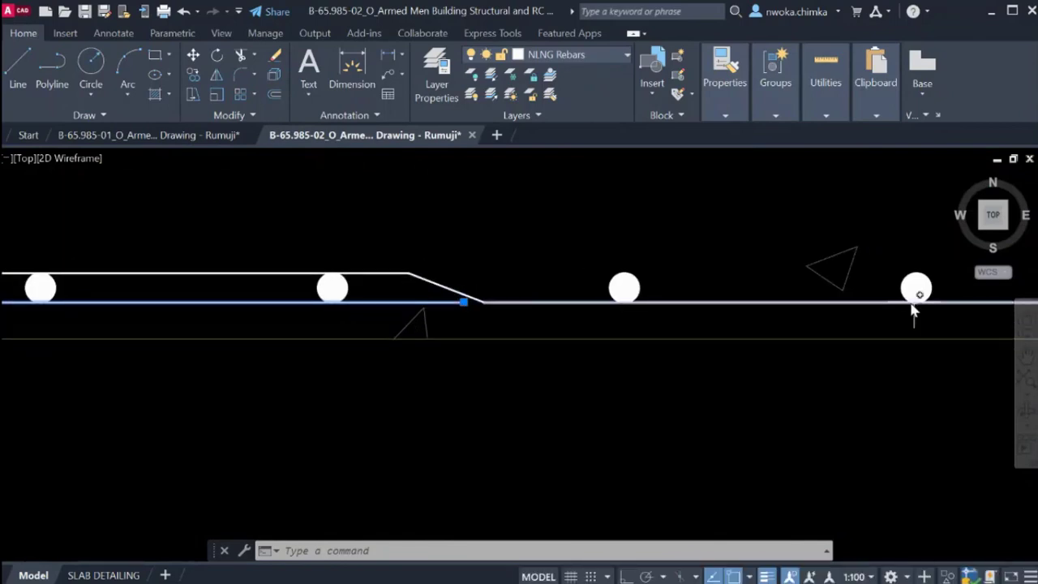
middle_click_drag(158, 242, 462, 261)
scroll(466, 259, "down", 3)
middle_click_drag(337, 280, 519, 256)
scroll(511, 257, "down", 3)
middle_click_drag(422, 266, 626, 268)
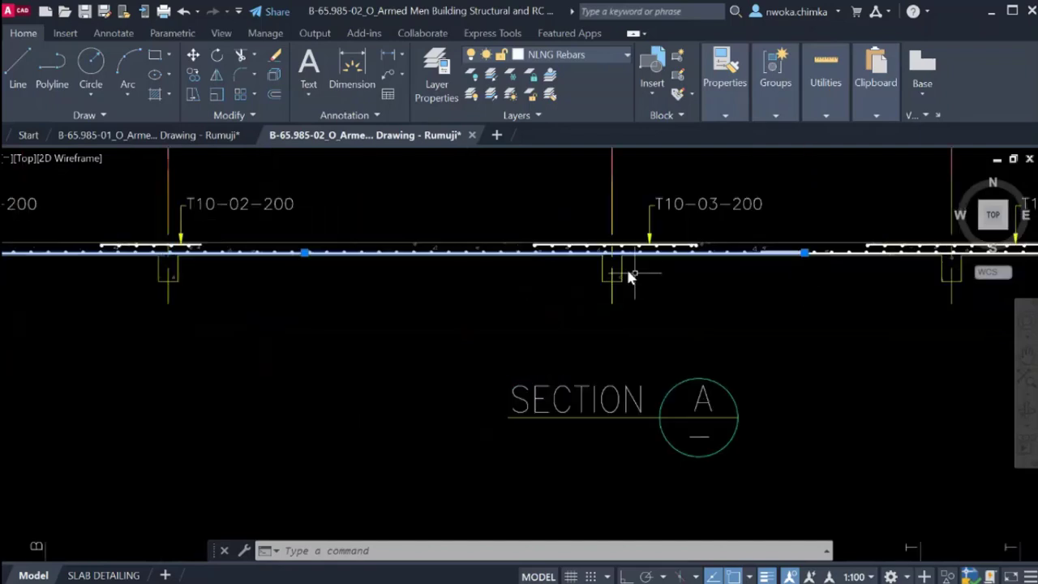
scroll(447, 270, "down", 2)
key("Escape")
Erase the vertical construction line at the upstand corner beside grid A.
left_click(94, 311)
left_click(6, 335)
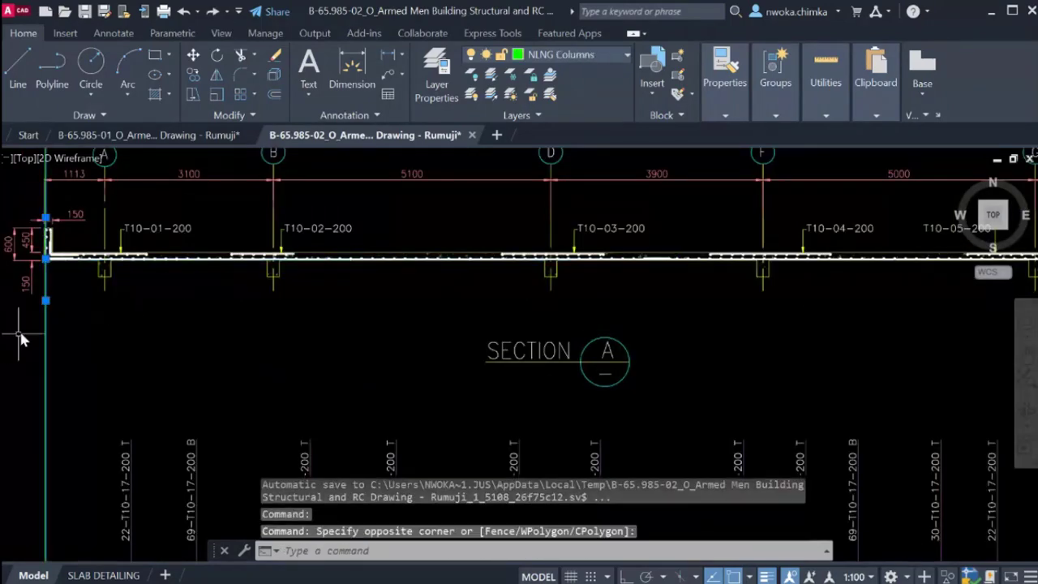
type("e")
key("Return")
Draw a vertical construction line through the start of the cranked lap bar between grids D and F.
type("XL")
key("Return")
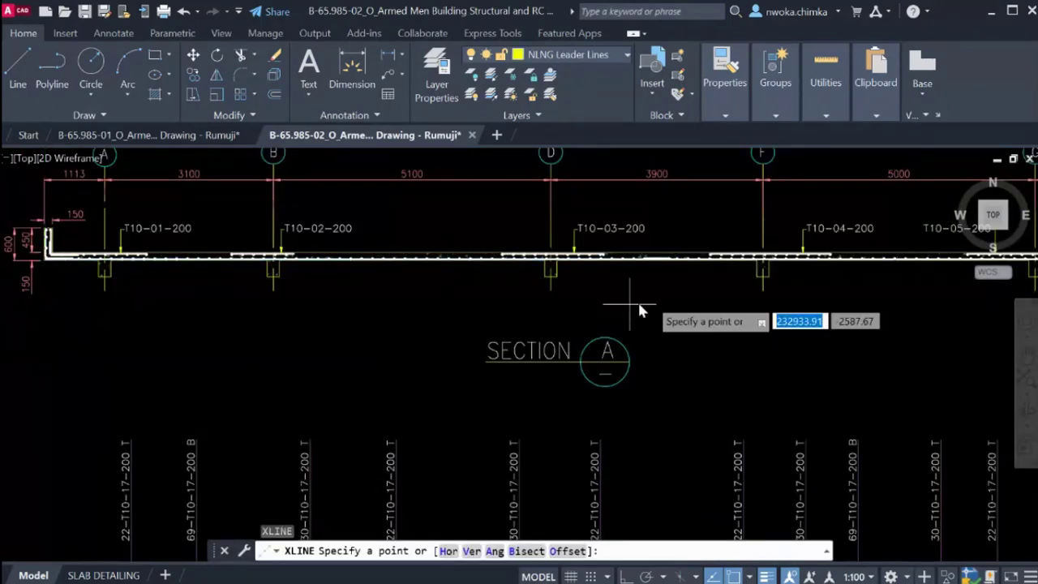
type("V")
key("Return")
middle_click_drag(718, 275, 656, 301)
mouse_move(594, 314)
middle_mouse_down()
mouse_move(515, 308)
mouse_move(479, 349)
middle_mouse_up()
scroll(556, 338, "down", 2)
scroll(486, 312, "up", 4)
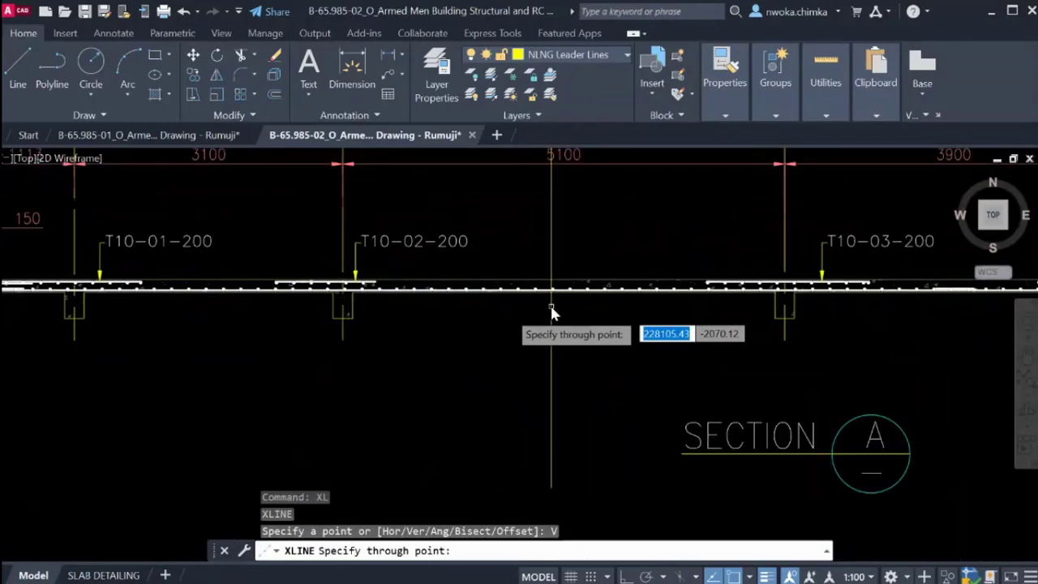
scroll(389, 320, "up", 3)
middle_click_drag(679, 327, 919, 326)
scroll(614, 324, "down", 2)
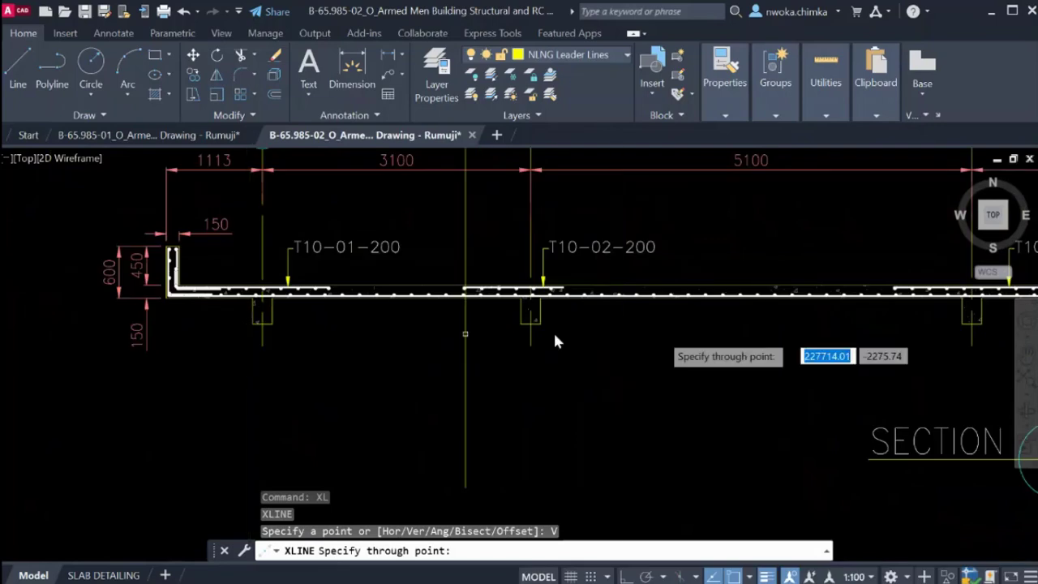
middle_click_drag(675, 328, 375, 339)
scroll(812, 307, "up", 5)
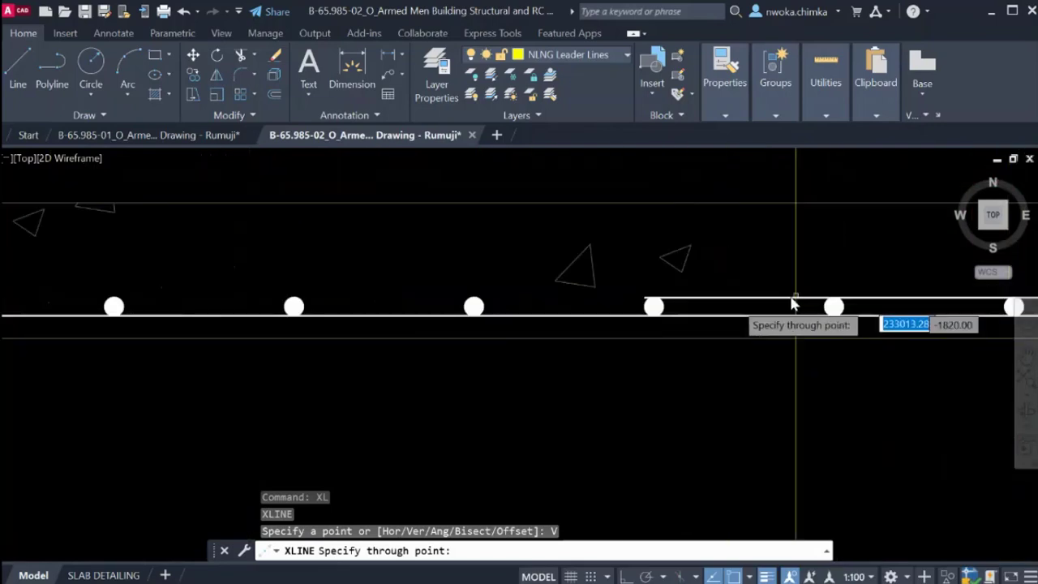
scroll(422, 341, "up", 2)
scroll(343, 296, "up", 2)
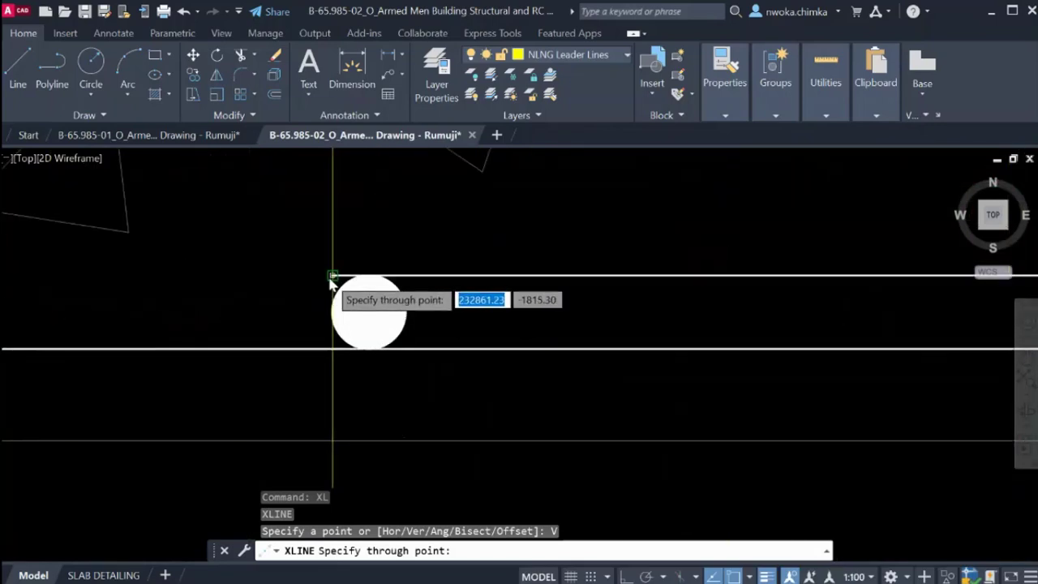
scroll(331, 292, "down", 3)
key("Escape")
Put the vertical construction line at the start of the lap on the NLNG Columns layer.
left_click(308, 355)
left_click(270, 371)
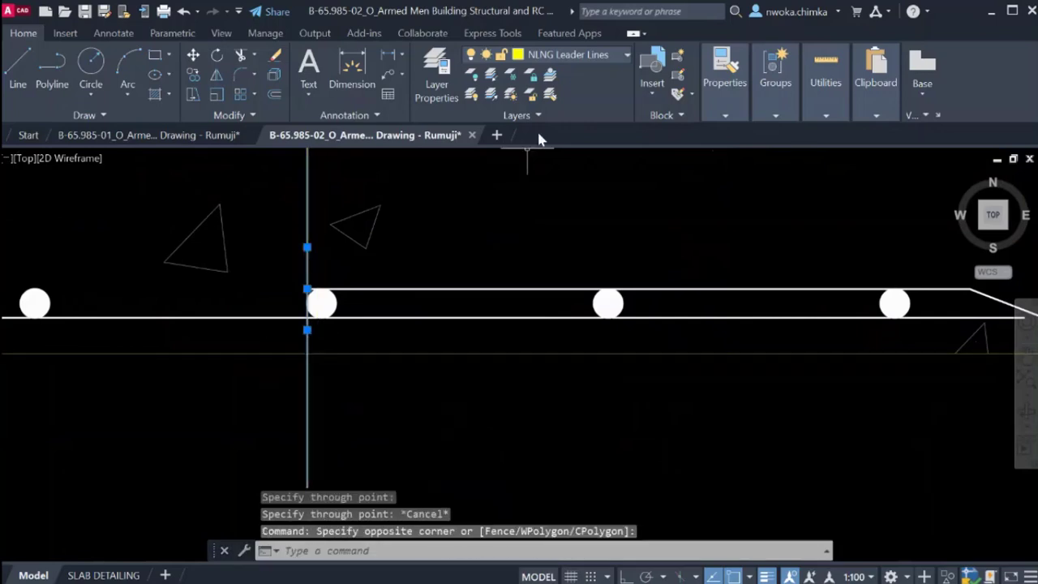
left_click(588, 57)
left_click(549, 216)
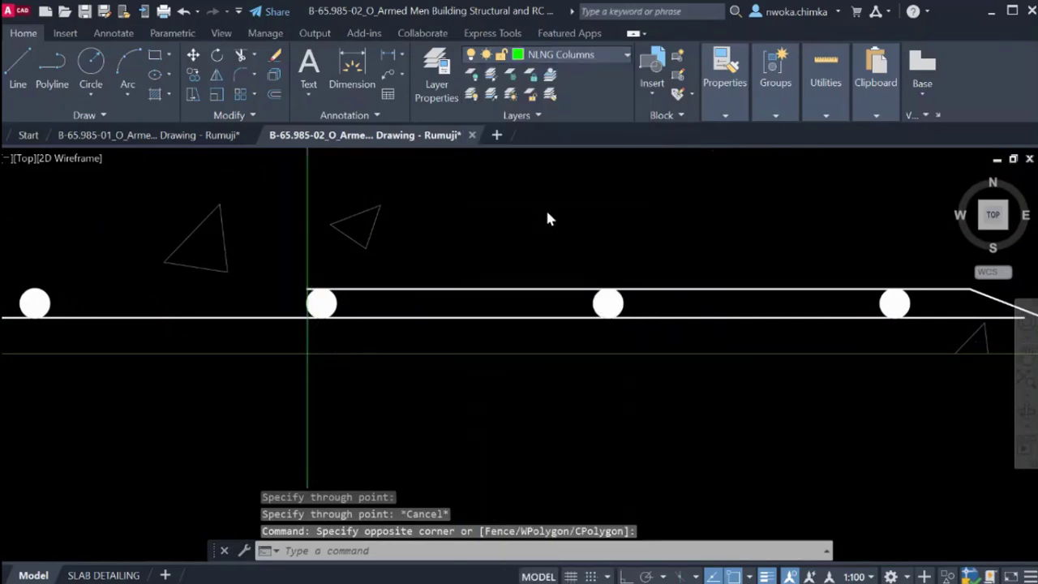
scroll(608, 331, "down", 3)
middle_click_drag(872, 339, 439, 339)
scroll(450, 332, "down", 2)
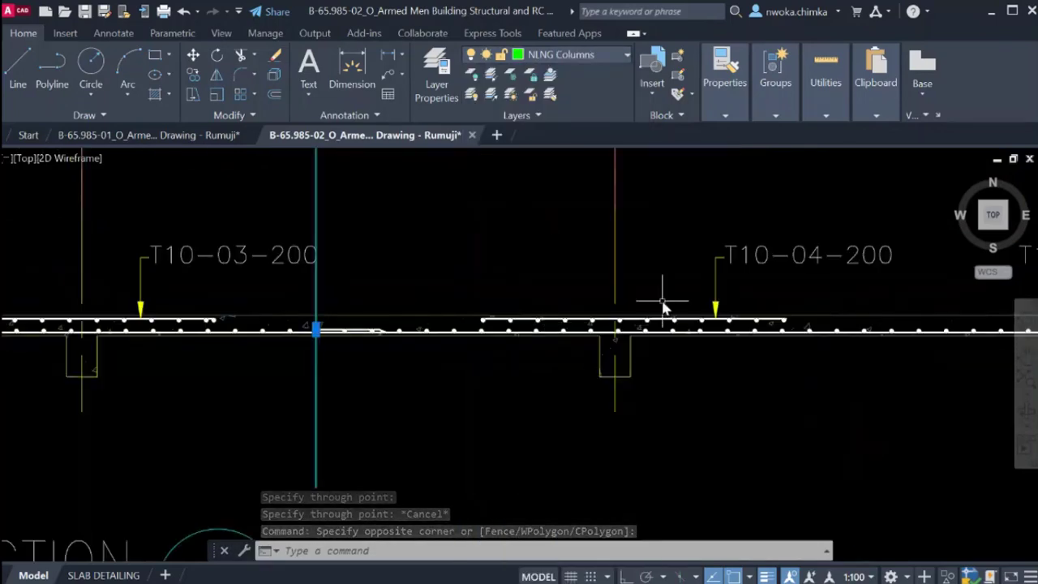
scroll(662, 301, "down", 2)
key("Escape")
Try to offset the lap's construction line by 11500 towards the upstand beyond grid H.
scroll(443, 306, "up", 2)
middle_click_drag(614, 348, 371, 343)
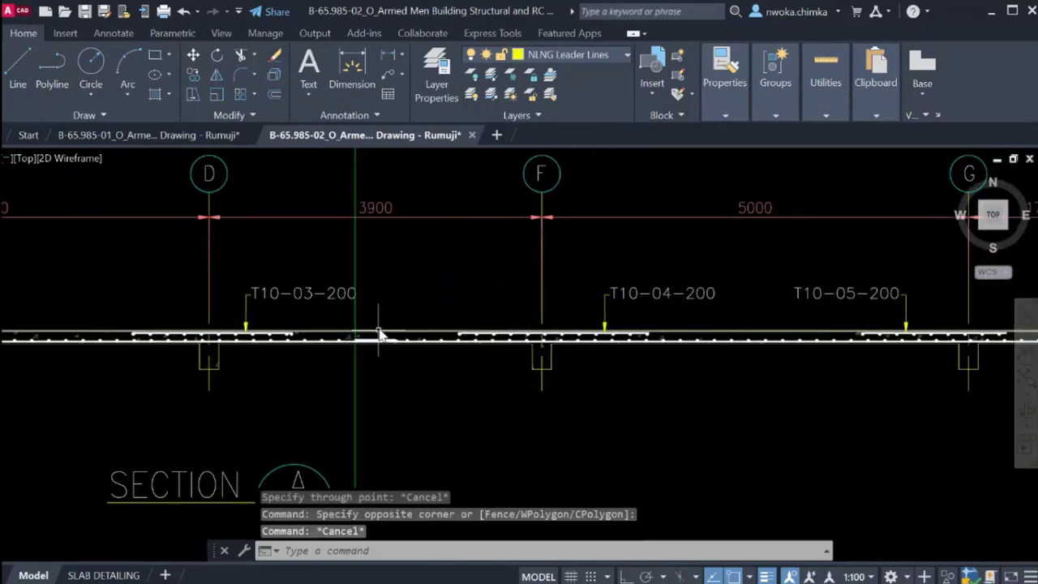
type("o")
key("Return")
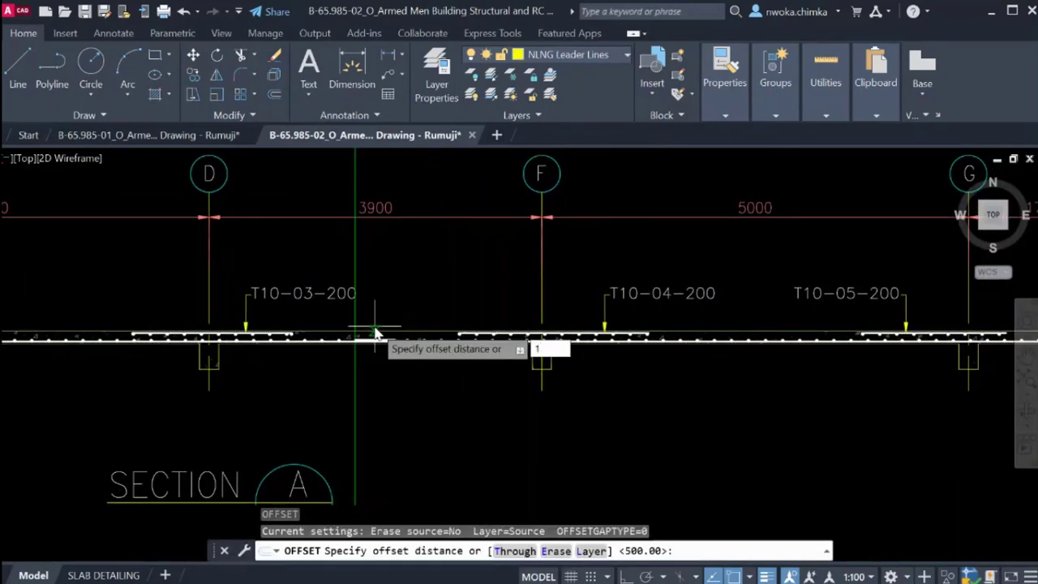
key("Return")
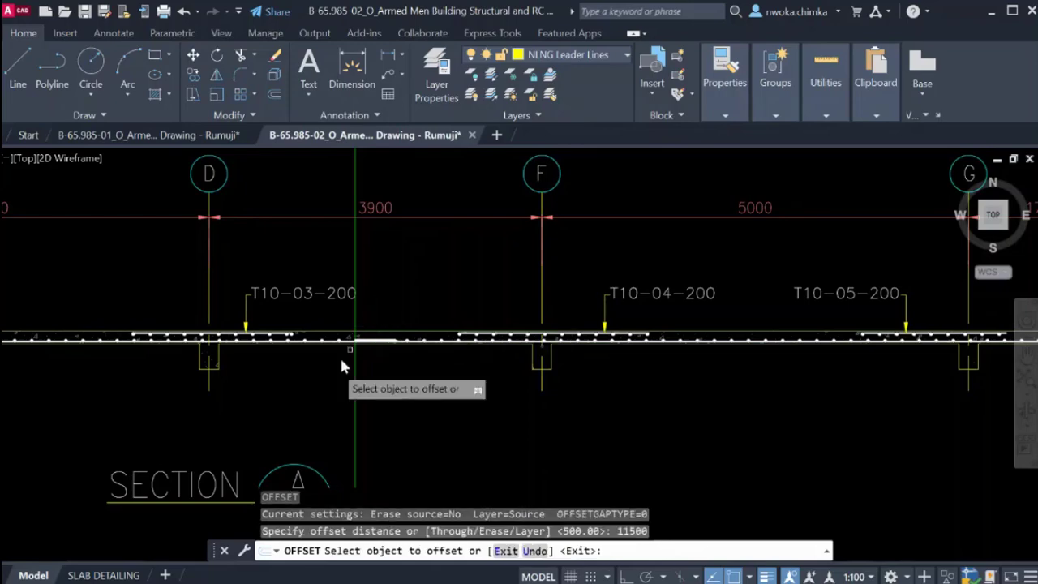
left_click(355, 370)
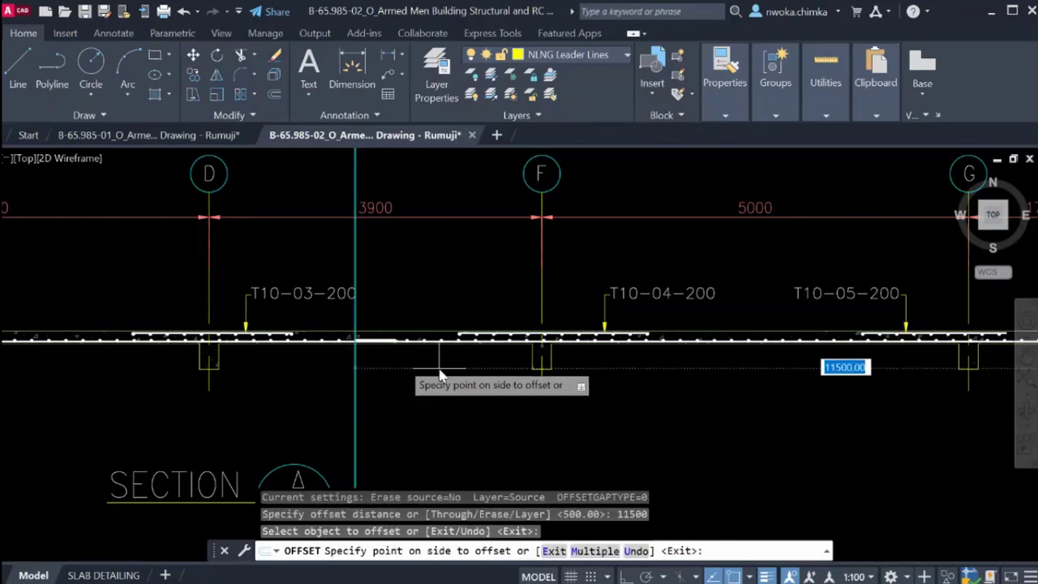
scroll(370, 354, "down", 4)
scroll(611, 366, "up", 4)
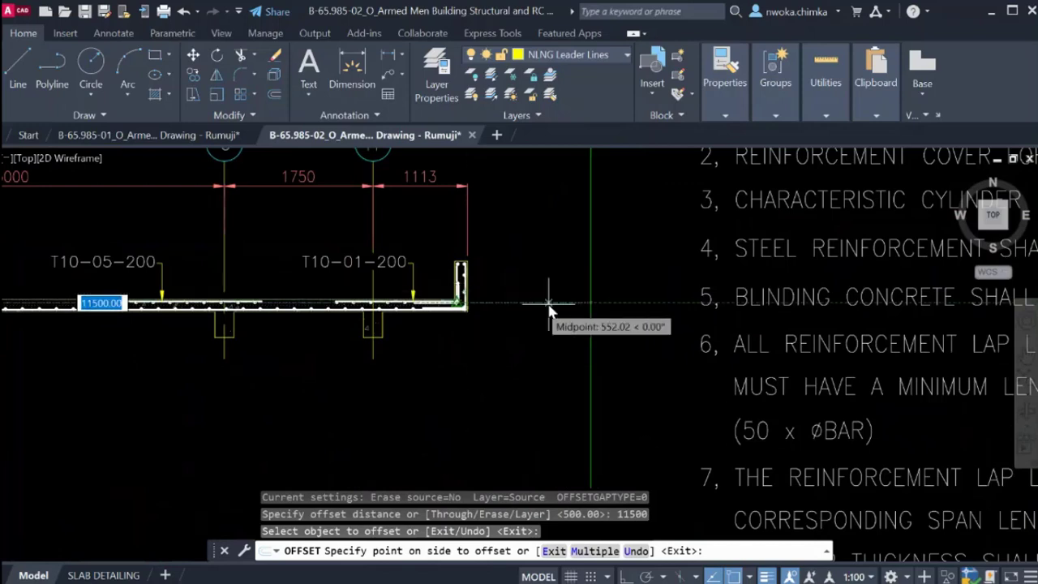
scroll(474, 302, "up", 2)
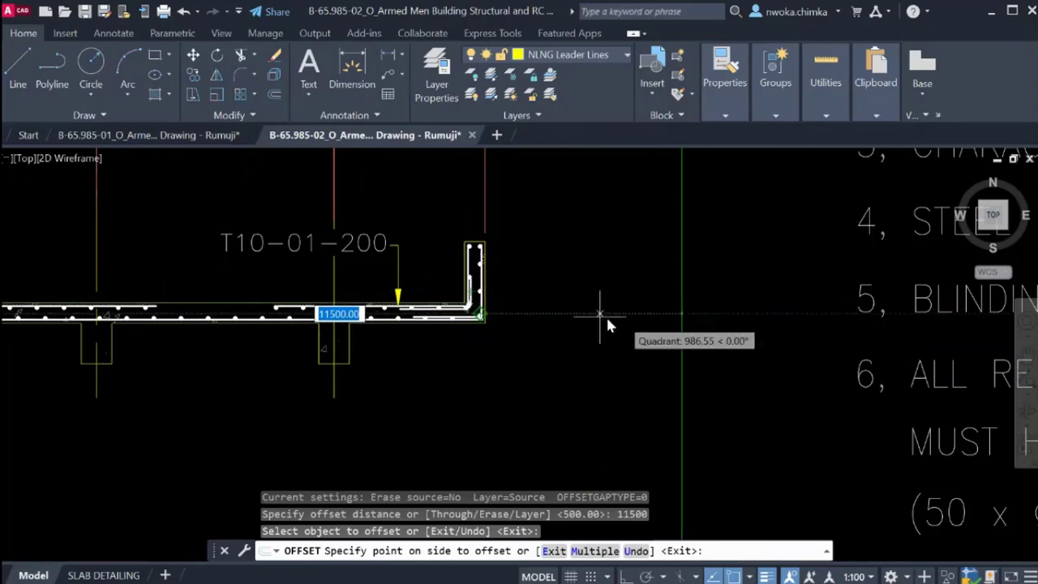
key("Escape")
Erase the vertical construction line at the start of the lap.
left_click(703, 287)
scroll(683, 317, "down", 4)
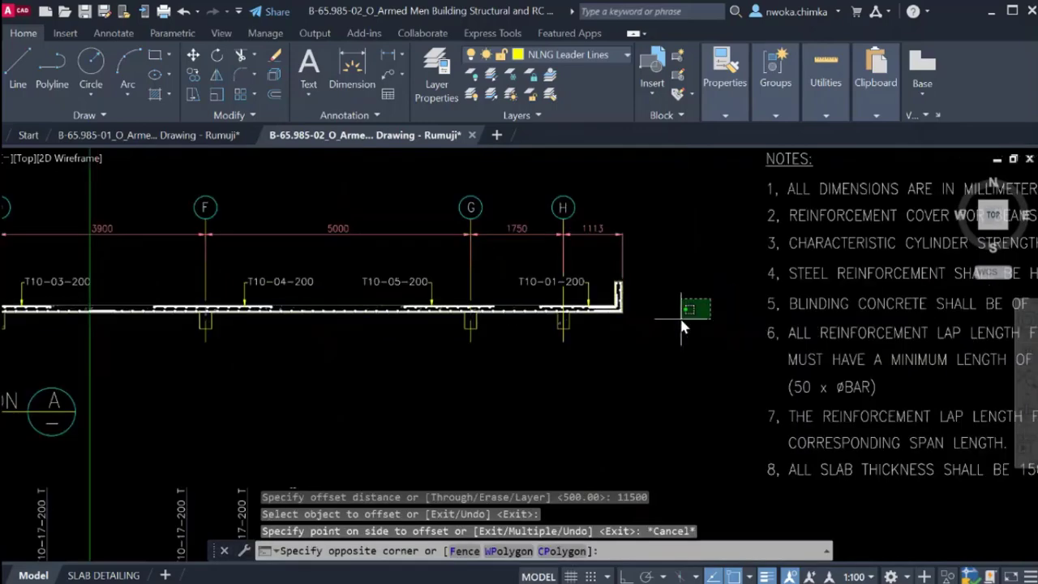
scroll(469, 319, "up", 4)
left_click(473, 312)
left_click(404, 323)
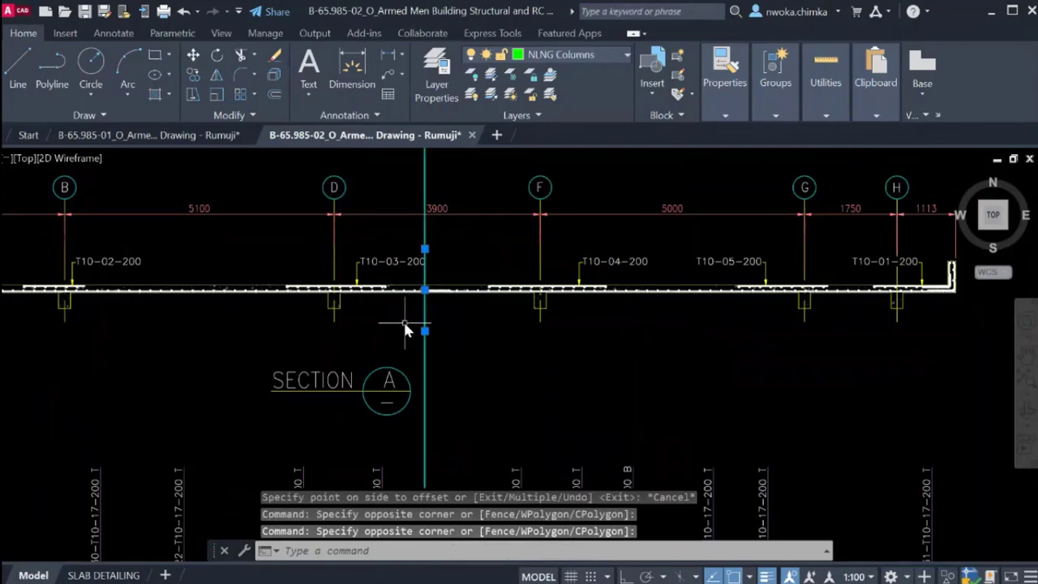
key("Return")
Measure the horizontal length of the second bottom bar from its lap start to the upstand corner beyond grid H.
scroll(549, 260, "down", 3)
scroll(440, 289, "up", 4)
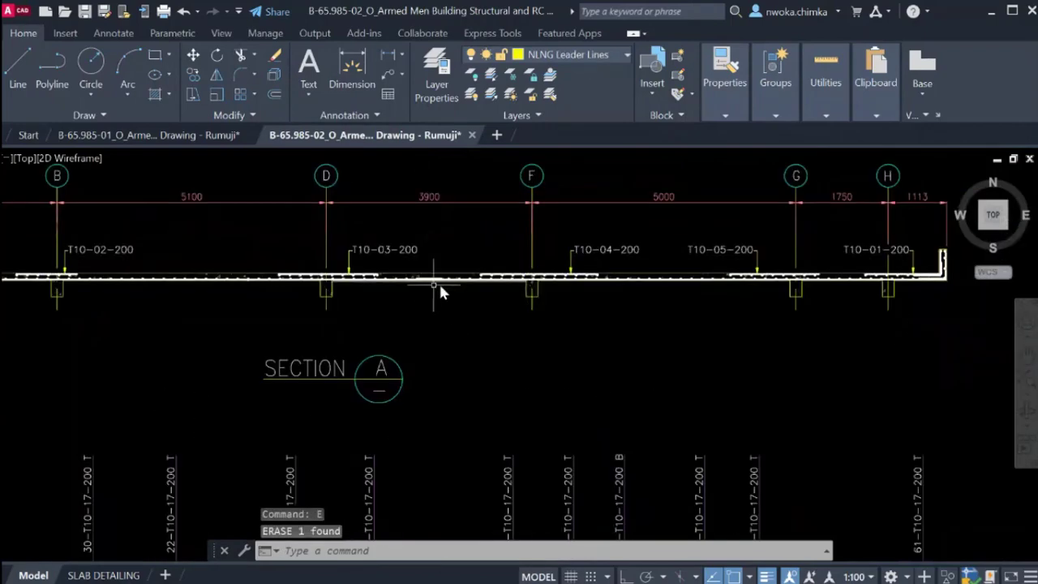
left_click(388, 60)
scroll(483, 299, "up", 5)
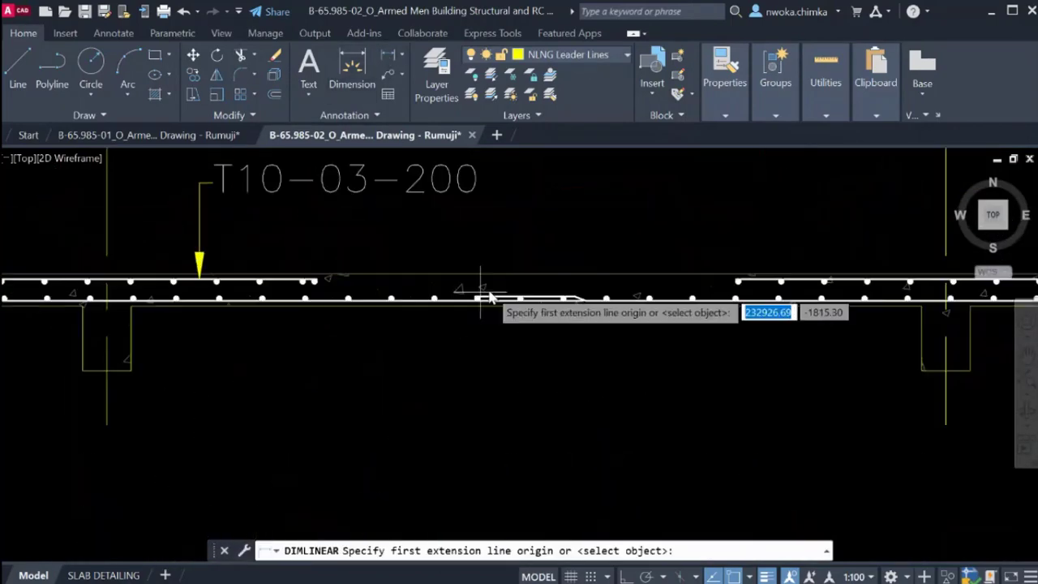
scroll(468, 308, "up", 3)
left_click(424, 311)
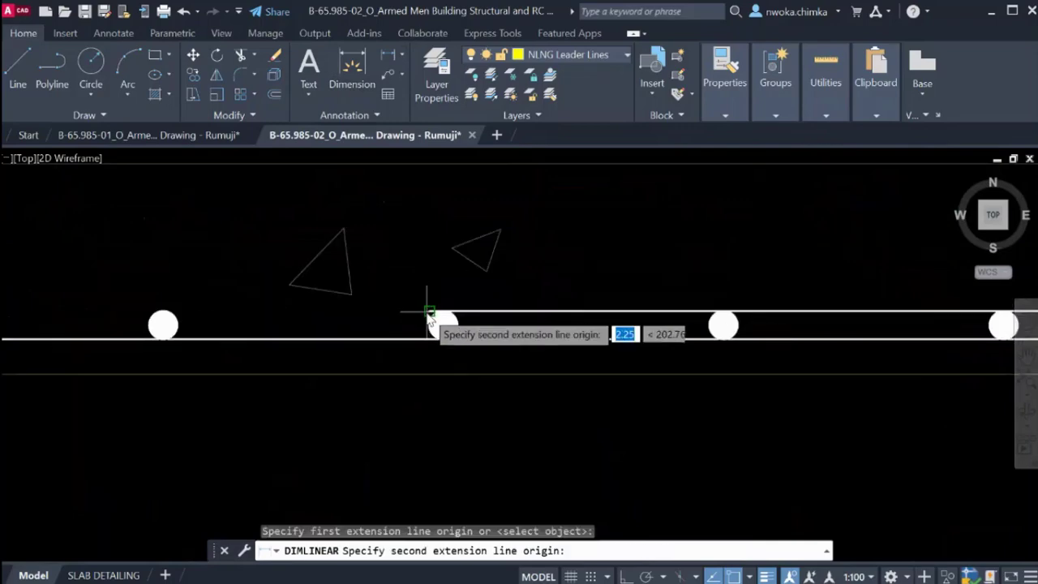
scroll(340, 323, "down", 6)
scroll(587, 341, "down", 3)
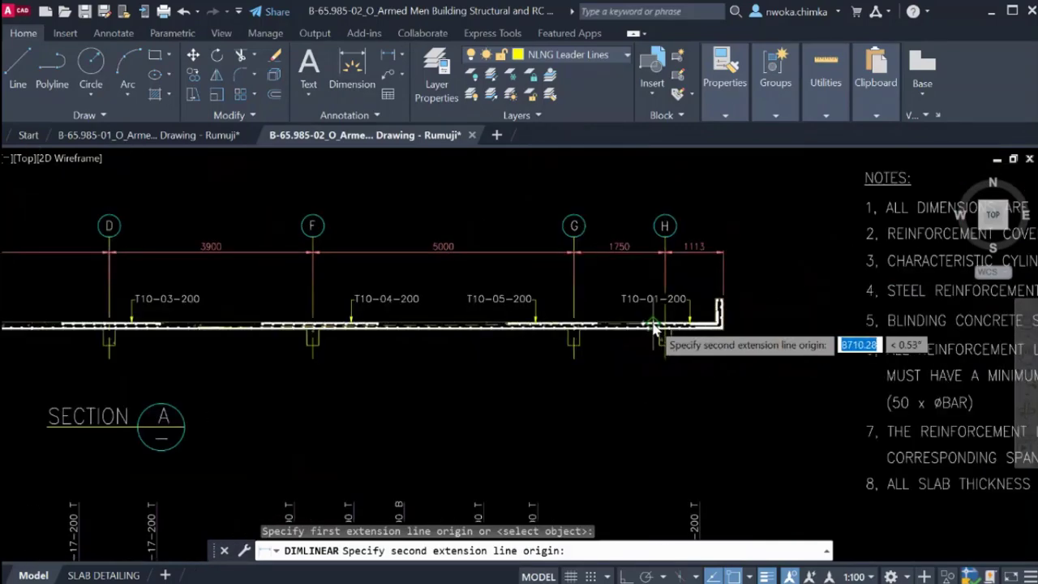
scroll(711, 345, "up", 4)
scroll(850, 339, "up", 3)
scroll(850, 339, "up", 4)
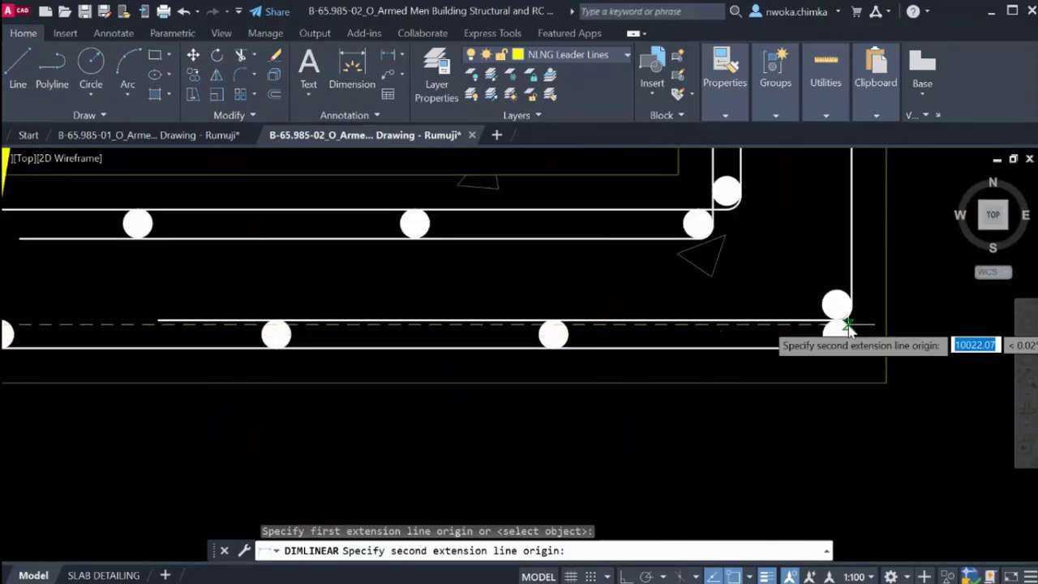
left_click(860, 349)
scroll(762, 272, "down", 6)
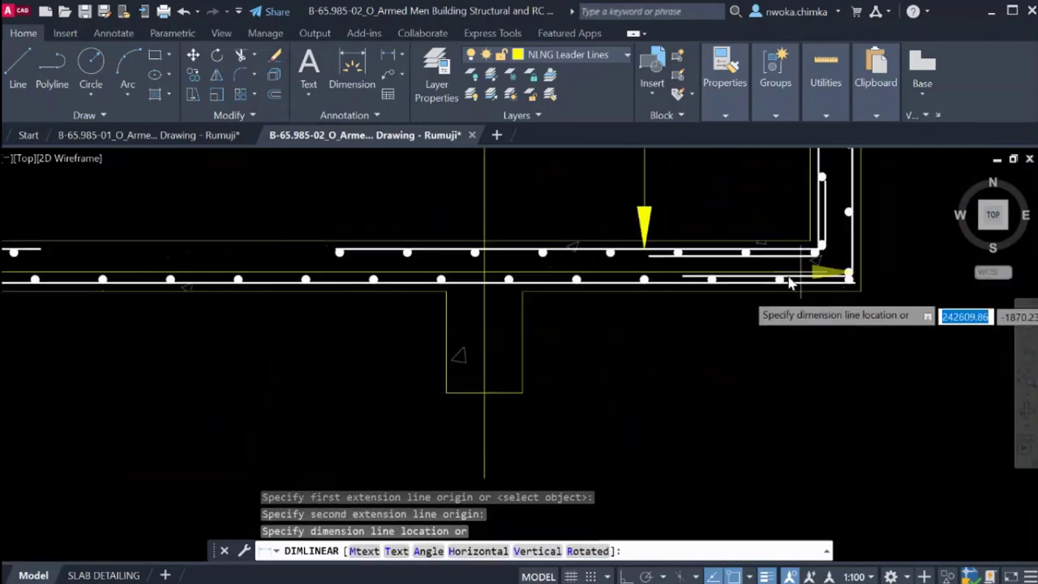
scroll(297, 359, "down", 1)
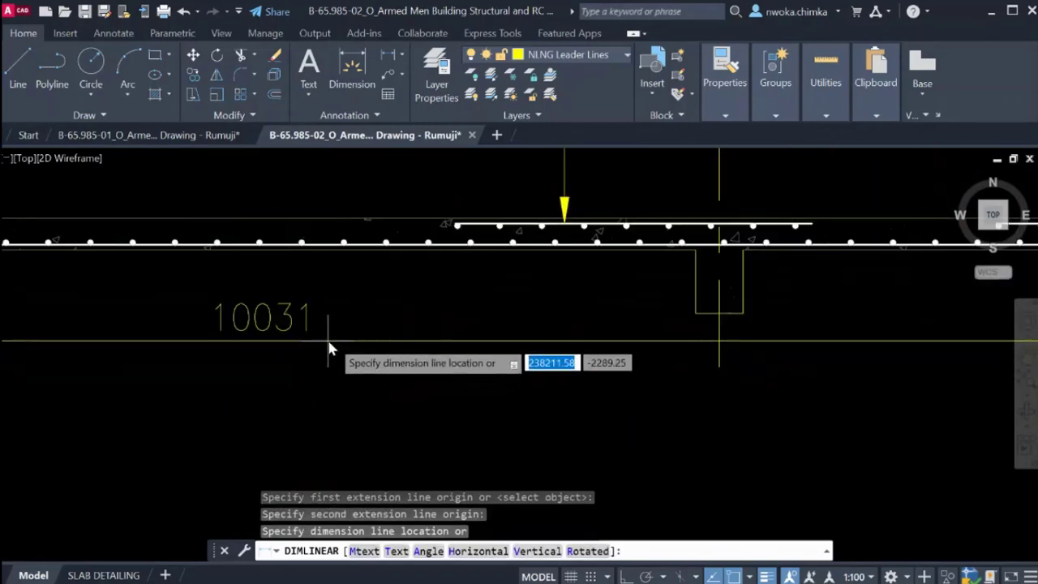
scroll(357, 339, "down", 2)
key("Escape")
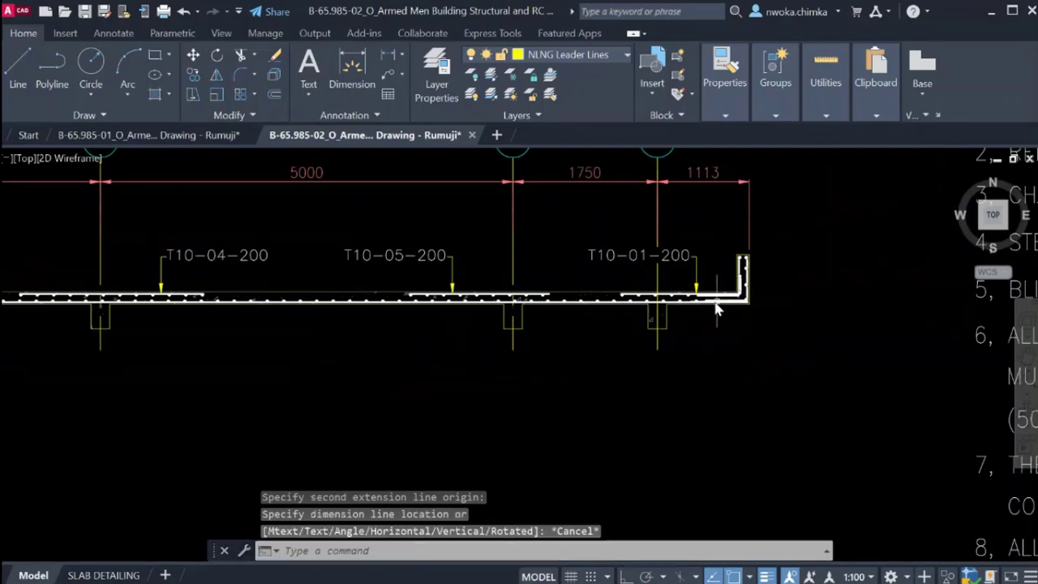
Mirror the T10-01-200 callout and its leader beside grid A.
scroll(722, 302, "up", 2)
scroll(569, 328, "down", 3)
middle_click_drag(316, 335, 674, 302)
scroll(649, 306, "down", 1)
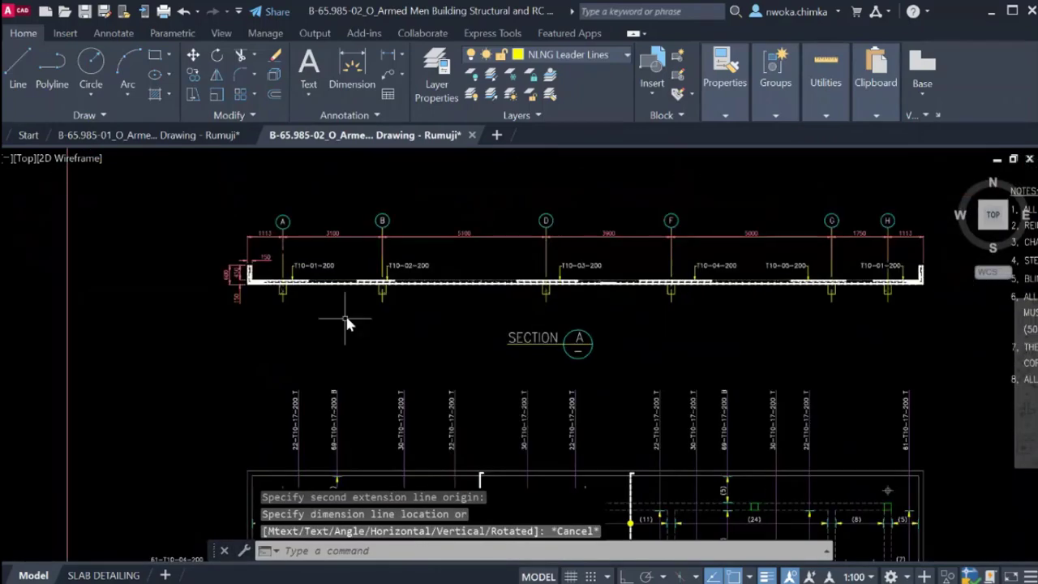
scroll(258, 279, "up", 3)
scroll(369, 296, "up", 3)
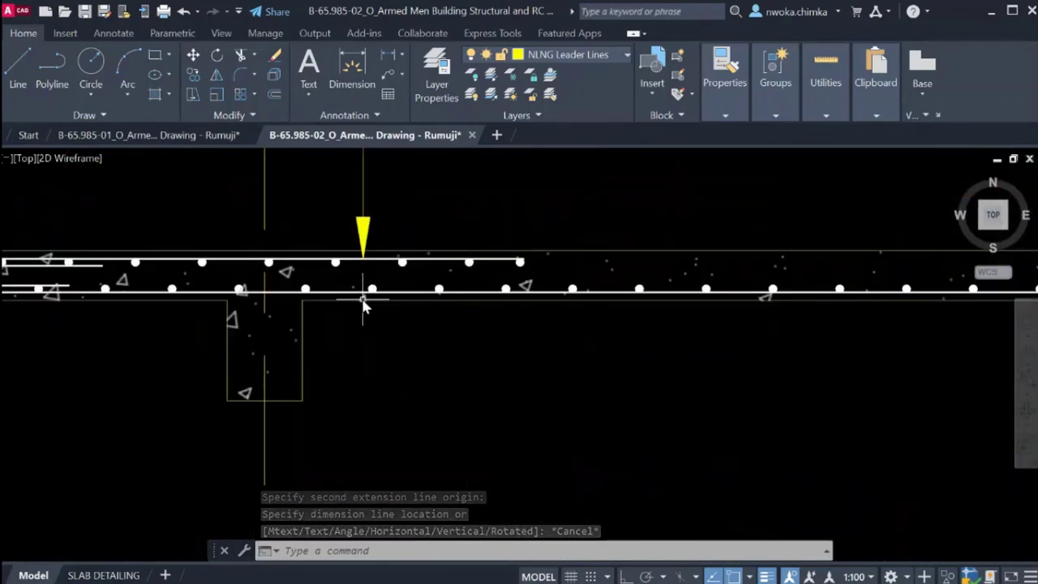
scroll(364, 316, "down", 2)
scroll(361, 328, "down", 2)
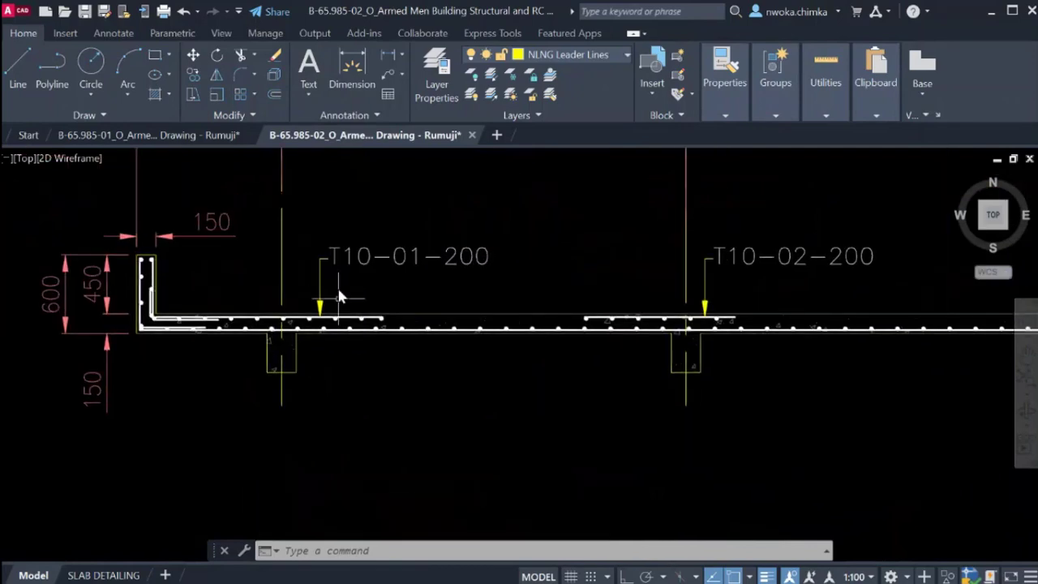
scroll(352, 284, "up", 3)
scroll(406, 225, "down", 3)
scroll(344, 250, "up", 3)
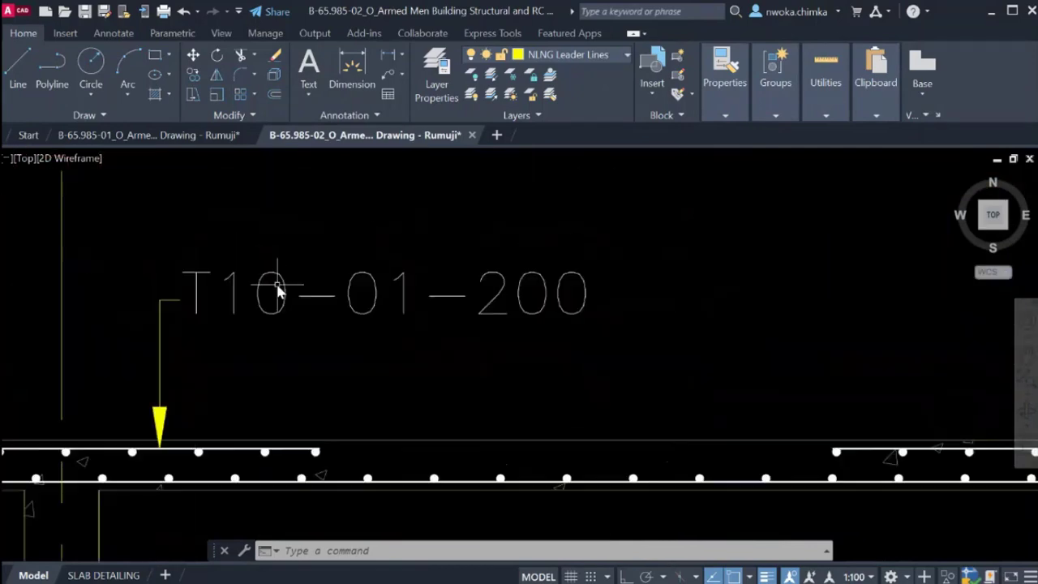
left_click(344, 240)
left_click(137, 312)
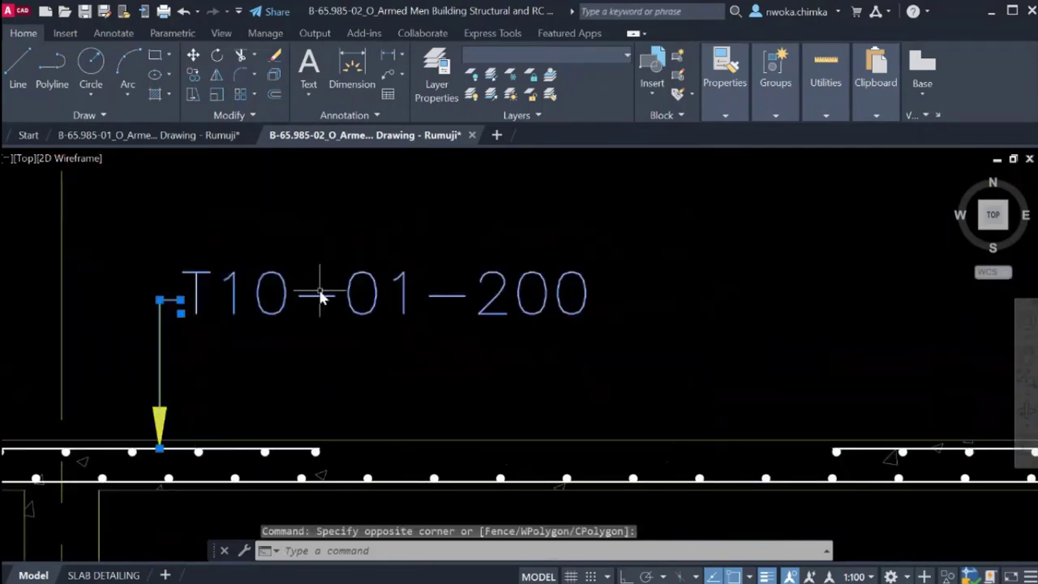
type("mi")
key("Return")
scroll(543, 296, "down", 3)
scroll(329, 342, "up", 3)
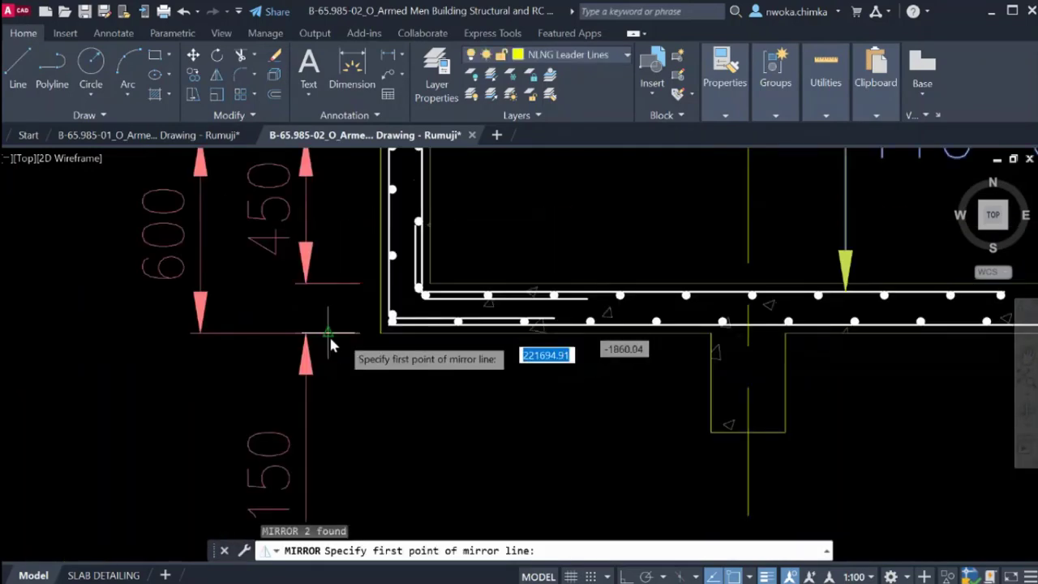
Cancel the active mirror and draw a vertical helper line across the slab thickness, just beyond the top bar's end between grids A and B.
scroll(478, 348, "down", 3)
scroll(556, 347, "up", 3)
middle_click_drag(566, 350, 281, 358)
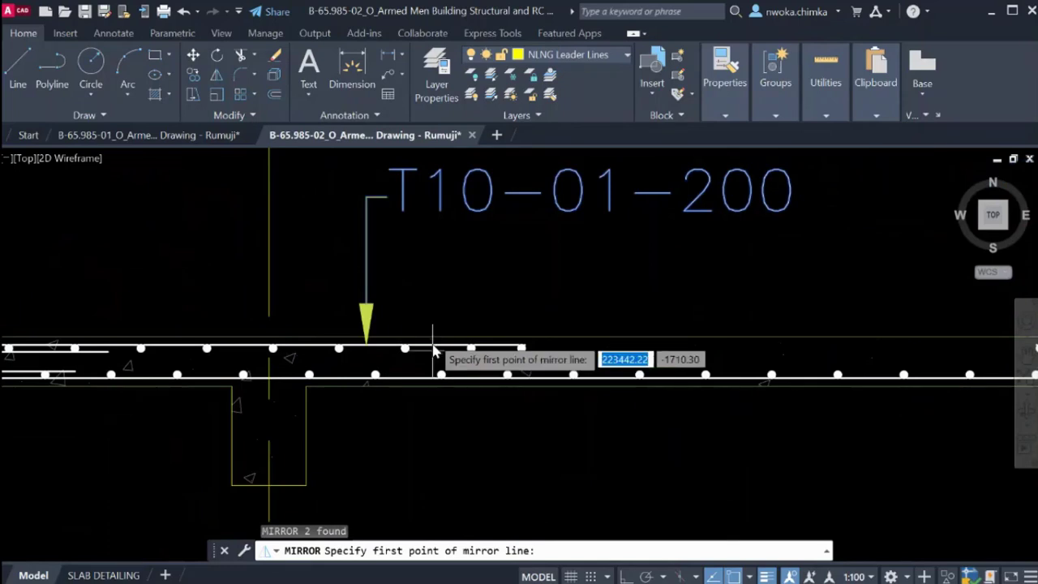
key("Escape")
key("Return")
scroll(559, 341, "up", 4)
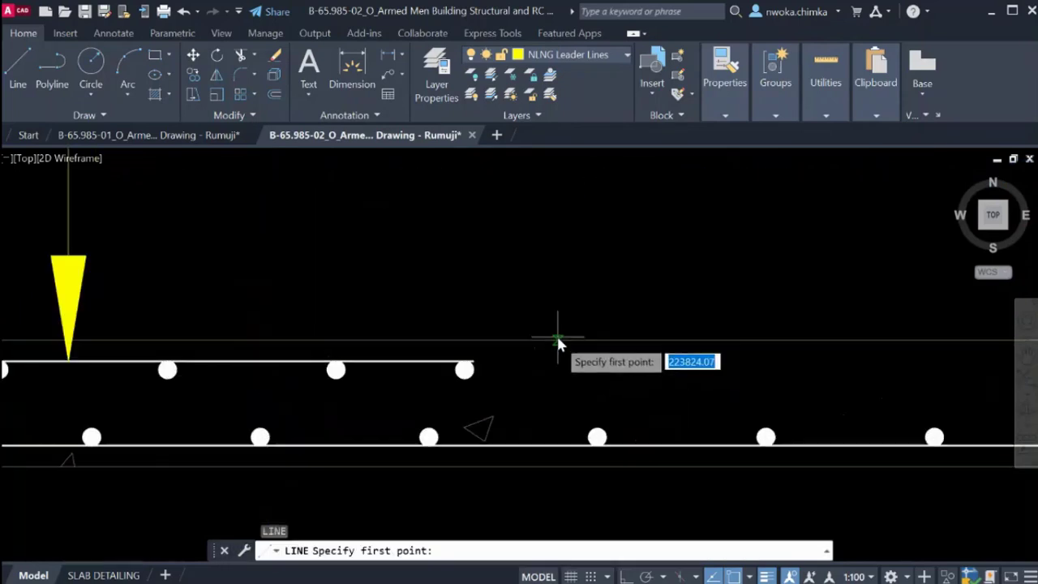
left_click(556, 340)
left_click(560, 466)
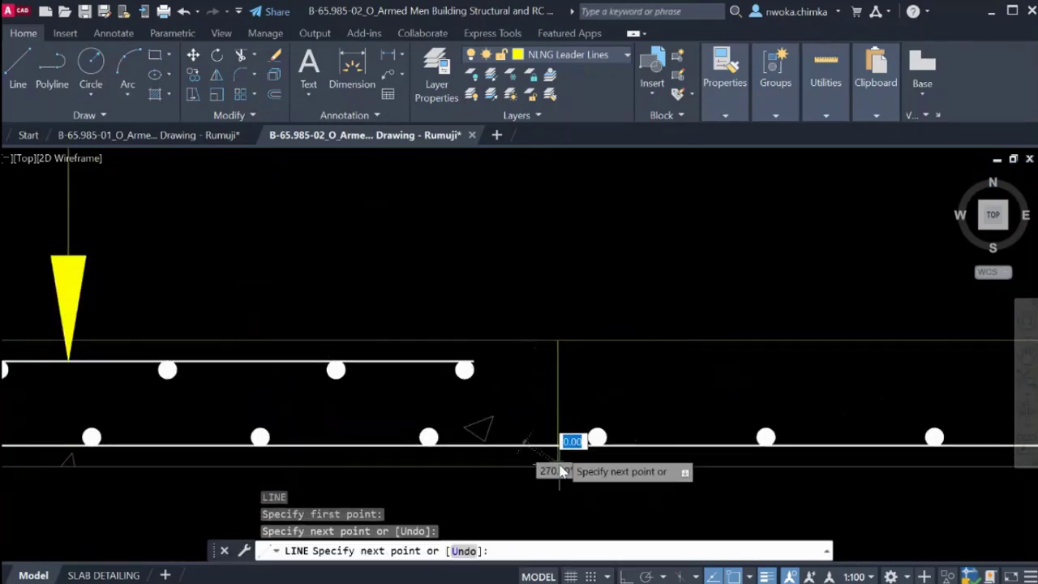
key("Escape")
Mirror the T10-01-200 label and leader below the slab about a horizontal line through the helper line's midpoint, keeping the originals.
scroll(568, 403, "down", 4)
left_click(516, 265)
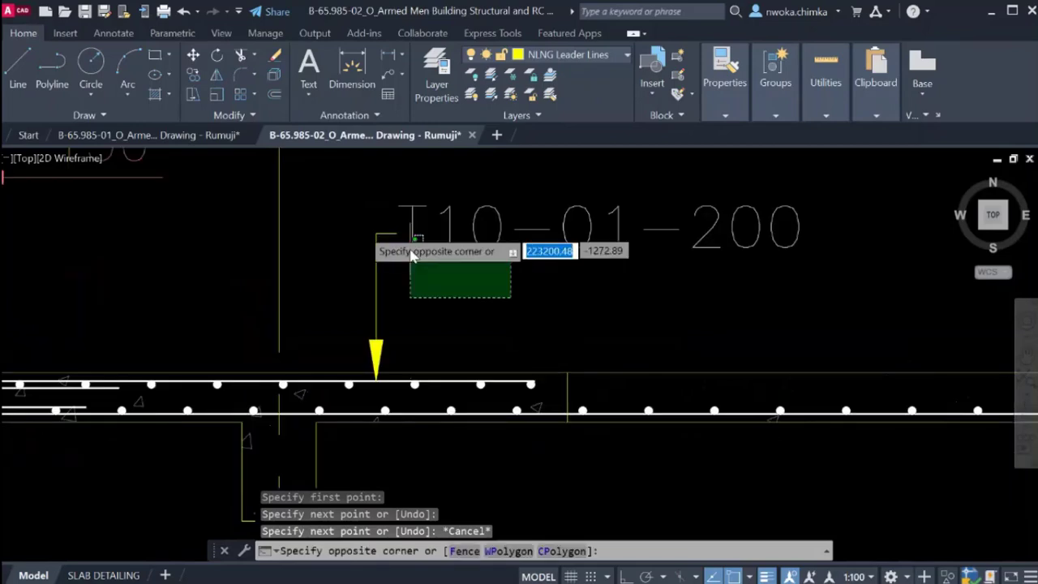
left_click(378, 207)
type("mi")
key("Return")
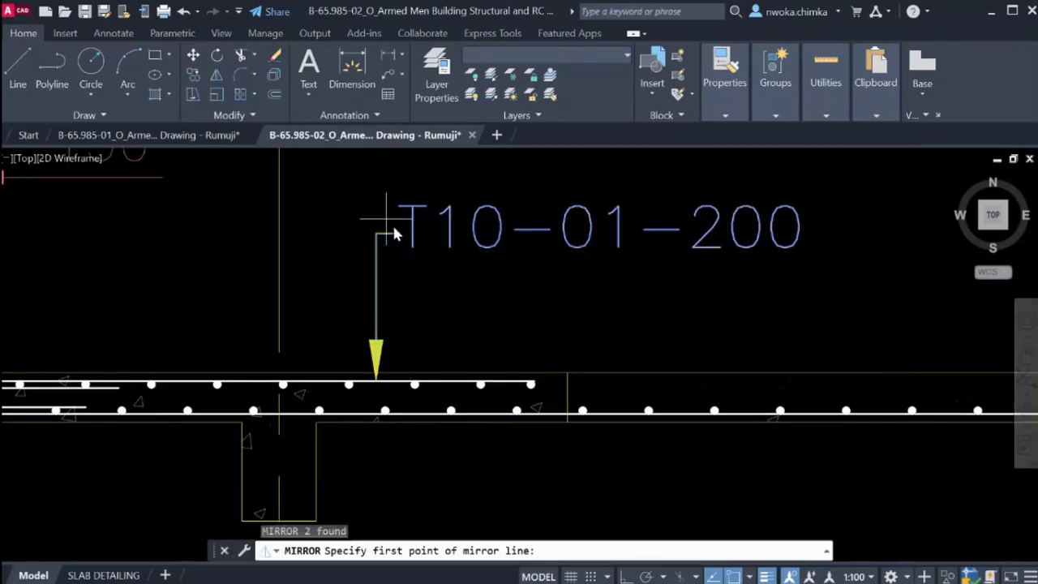
left_click(565, 401)
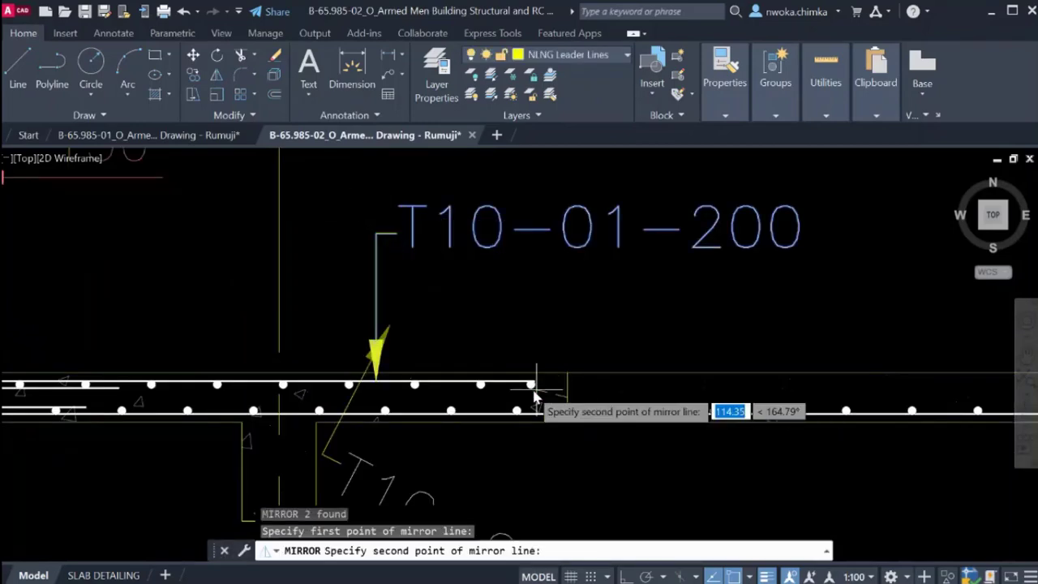
key("F8")
left_click(466, 344)
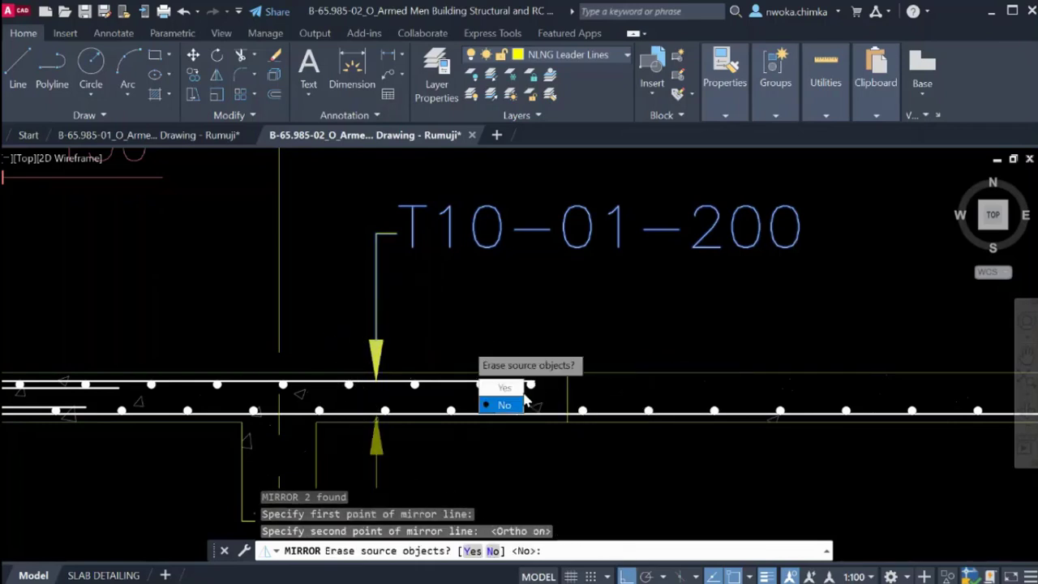
type("n")
key("Return")
left_click(485, 272)
key("Escape")
Erase the vertical helper line crossing the slab.
left_click(553, 341)
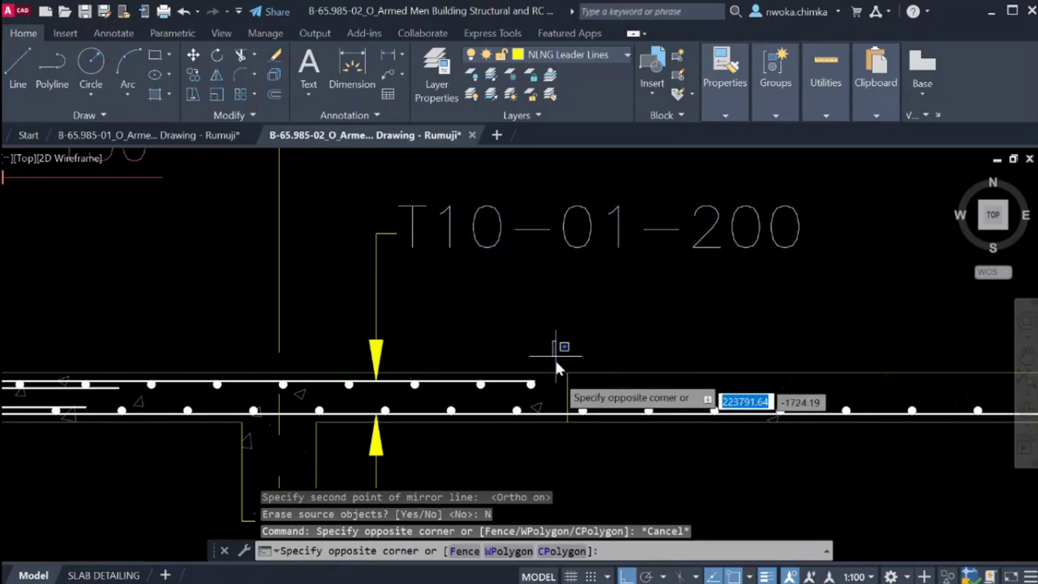
left_click(568, 399)
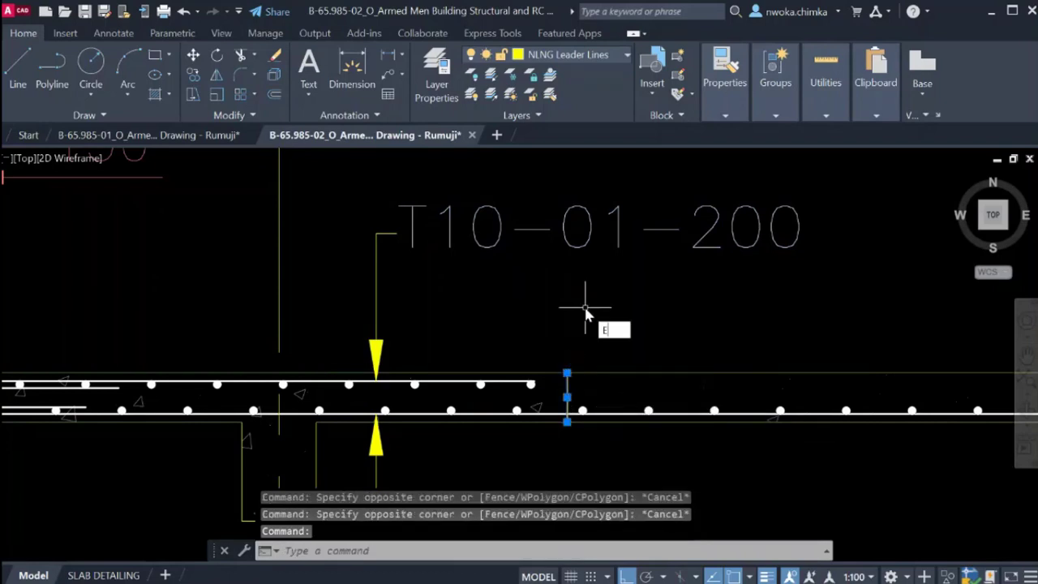
type("e")
key("Return")
Move the mirrored T10-01-200 label and leader along the bottom bar to the middle of the span between grids A and B.
scroll(587, 315, "down", 3)
scroll(449, 402, "up", 3)
left_click(486, 393)
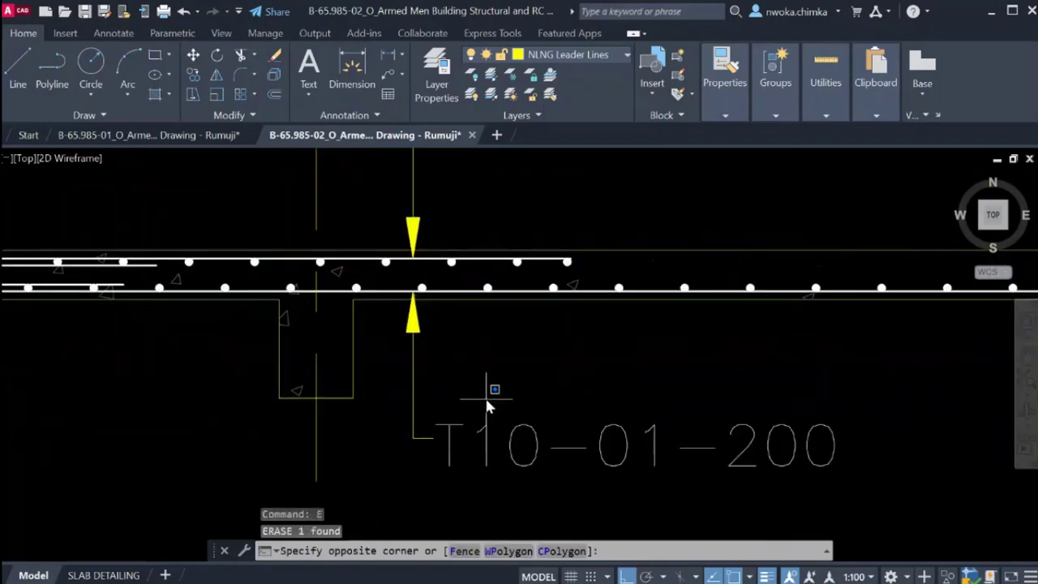
left_click(400, 443)
type("m")
key("Return")
scroll(414, 306, "up", 4)
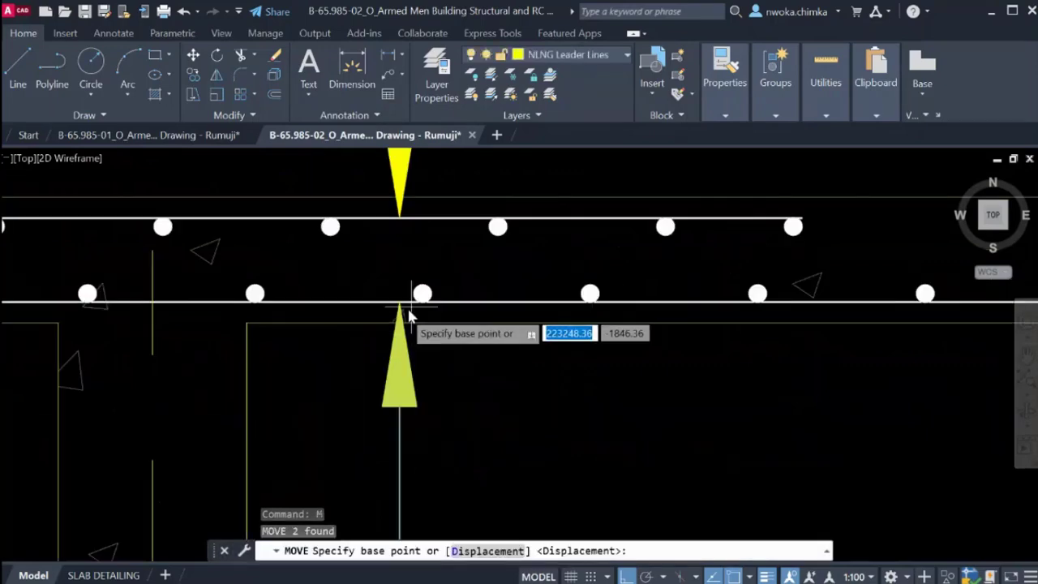
left_click(402, 308)
scroll(503, 325, "down", 3)
scroll(570, 303, "up", 4)
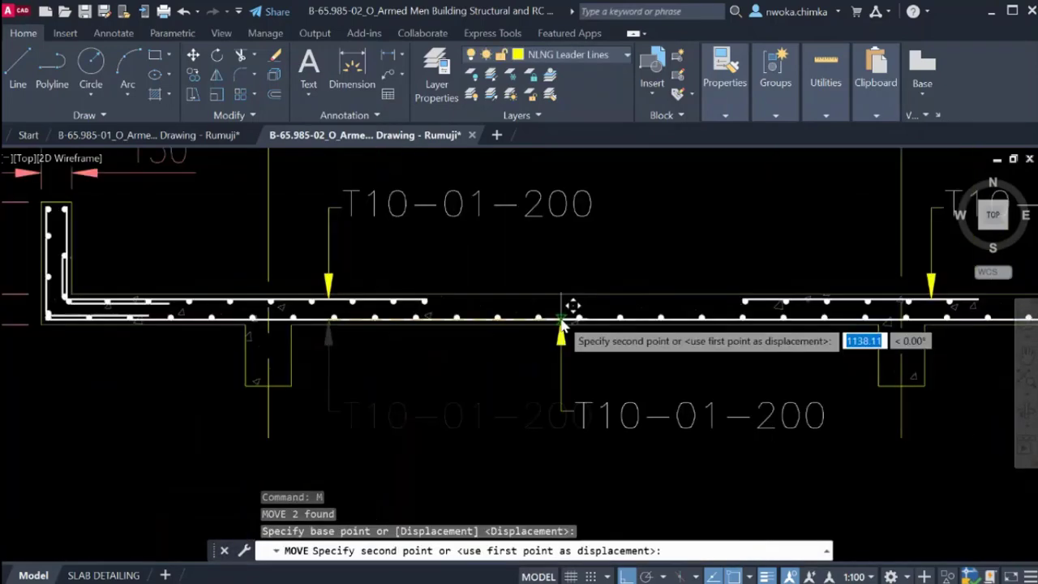
left_click(535, 318)
Check the moved leader's arrow tip against the bottom bar and follow that bar along the section.
scroll(520, 323, "down", 3)
scroll(502, 324, "up", 5)
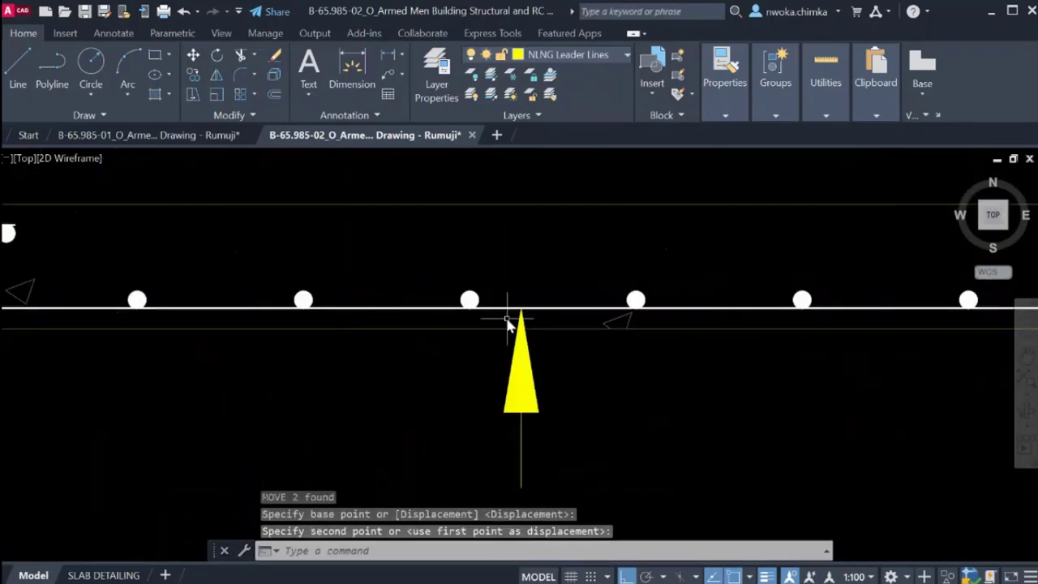
left_click(567, 366)
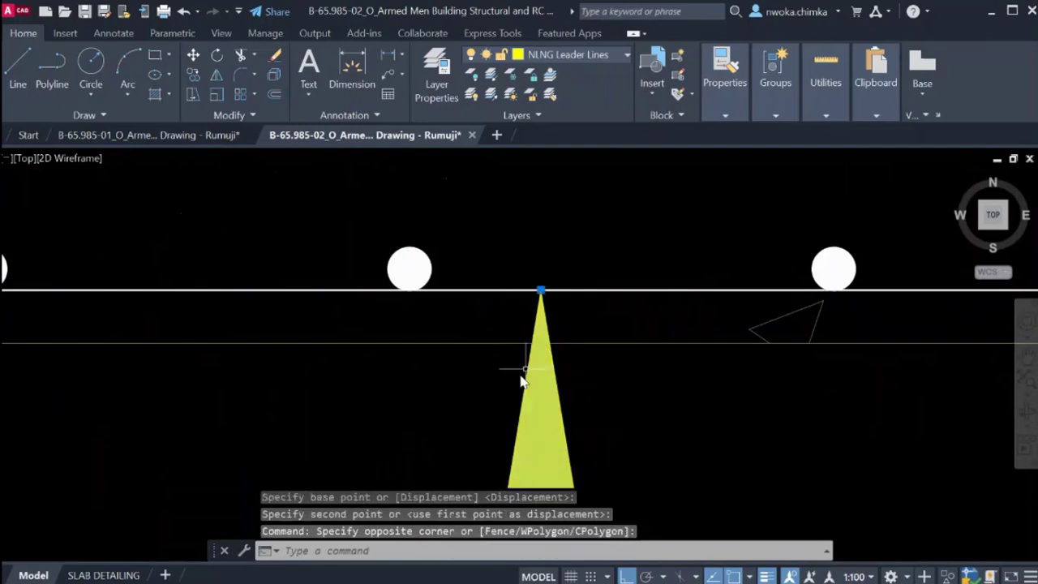
left_click(560, 284)
key("Escape")
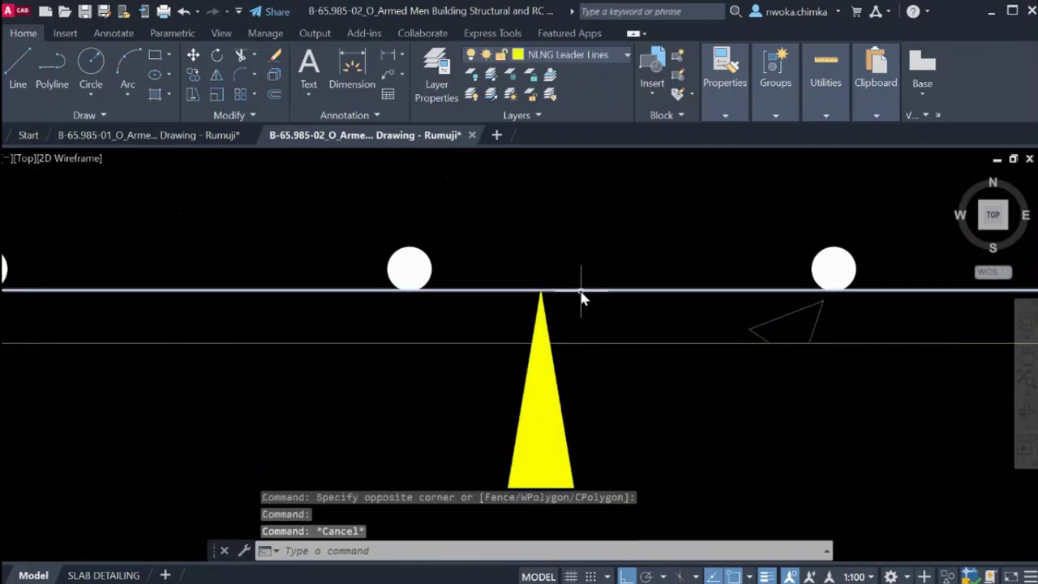
scroll(580, 308, "down", 6)
middle_click_drag(670, 349, 594, 353)
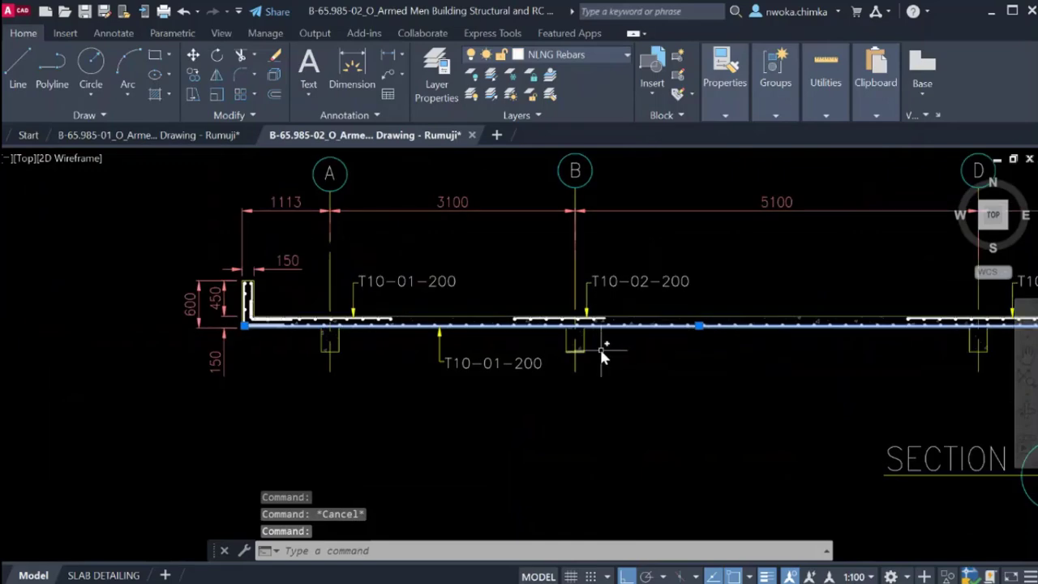
middle_click_drag(765, 334, 579, 338)
scroll(282, 350, "up", 4)
mouse_move(272, 372)
middle_mouse_down()
mouse_move(537, 366)
mouse_move(517, 369)
middle_mouse_up()
scroll(487, 359, "up", 2)
scroll(511, 371, "down", 4)
key("Escape")
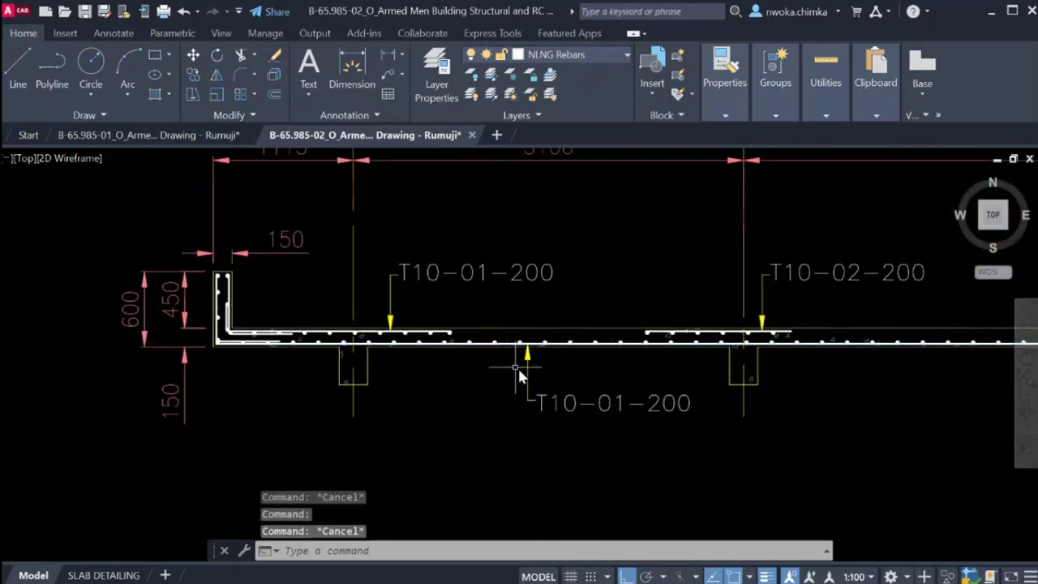
Examine the bottom bar's extent from the upstand corner near grid A to its lap, and compare it with the label below.
scroll(225, 361, "up", 6)
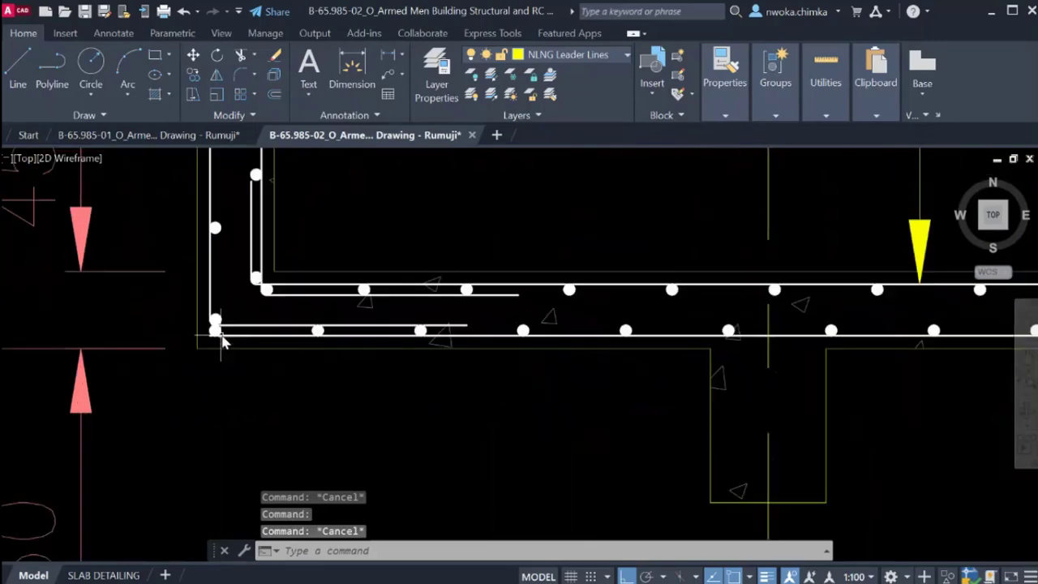
scroll(218, 345, "down", 5)
scroll(227, 344, "up", 5)
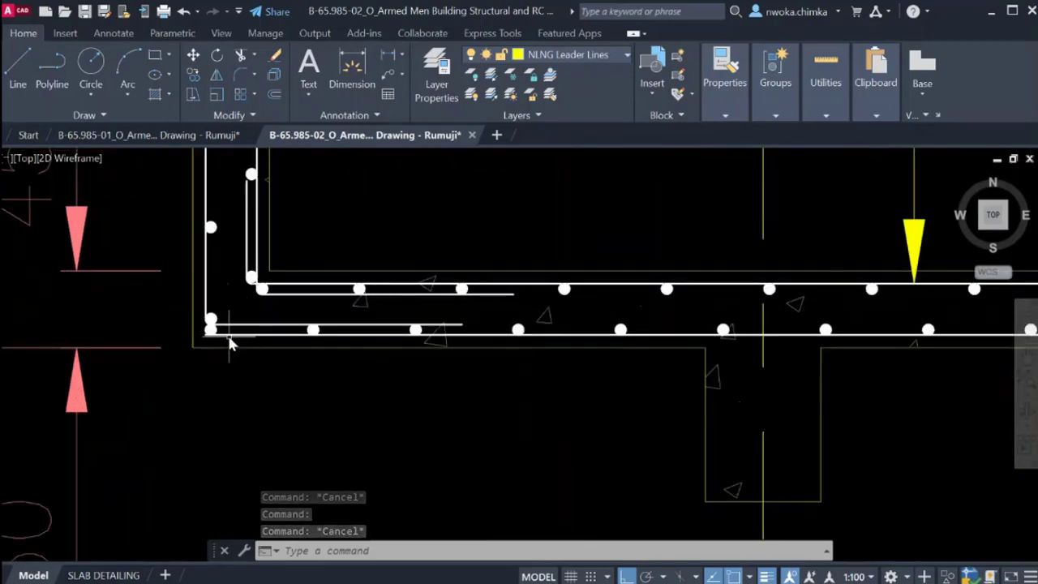
left_click(227, 334)
scroll(203, 335, "down", 3)
scroll(204, 339, "up", 3)
scroll(204, 339, "down", 6)
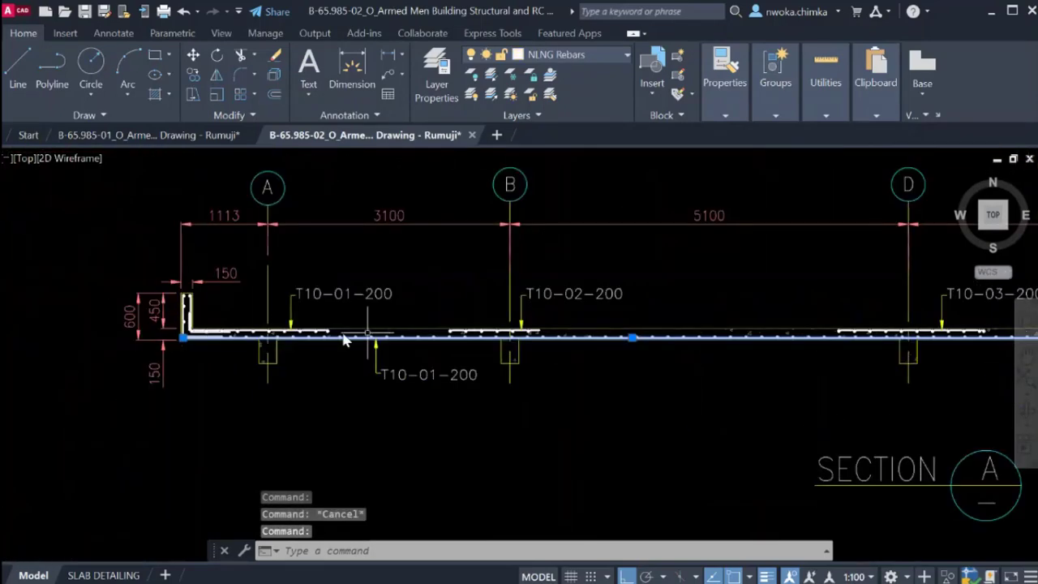
scroll(357, 339, "down", 2)
scroll(844, 343, "up", 12)
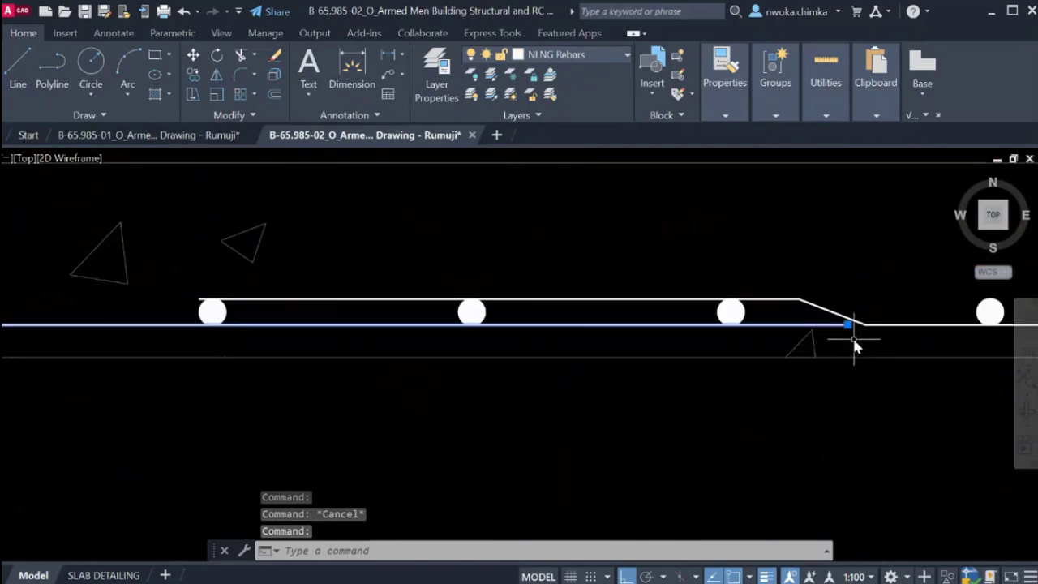
scroll(853, 336, "down", 8)
scroll(227, 374, "up", 6)
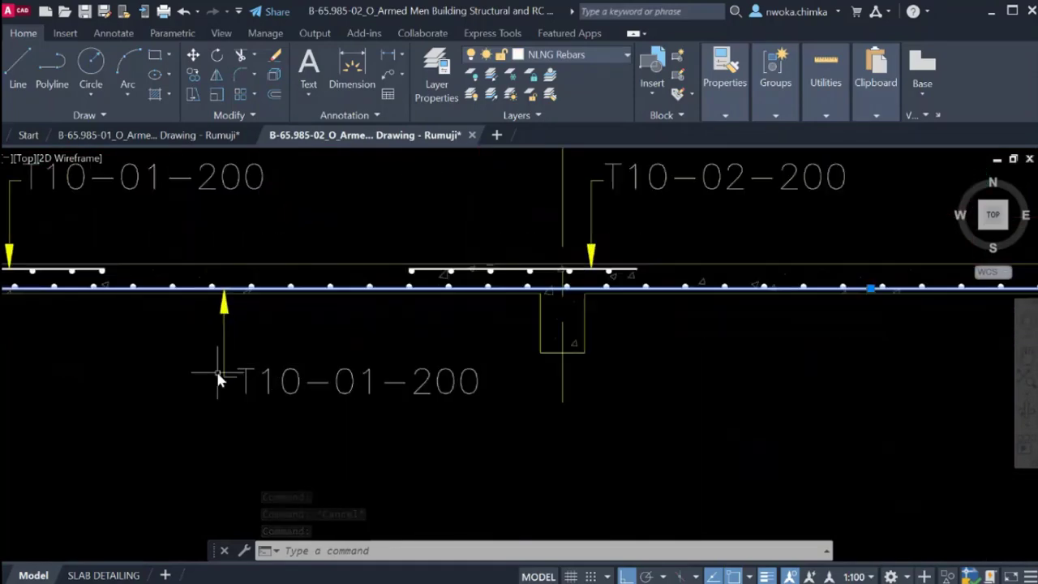
scroll(217, 378, "up", 2)
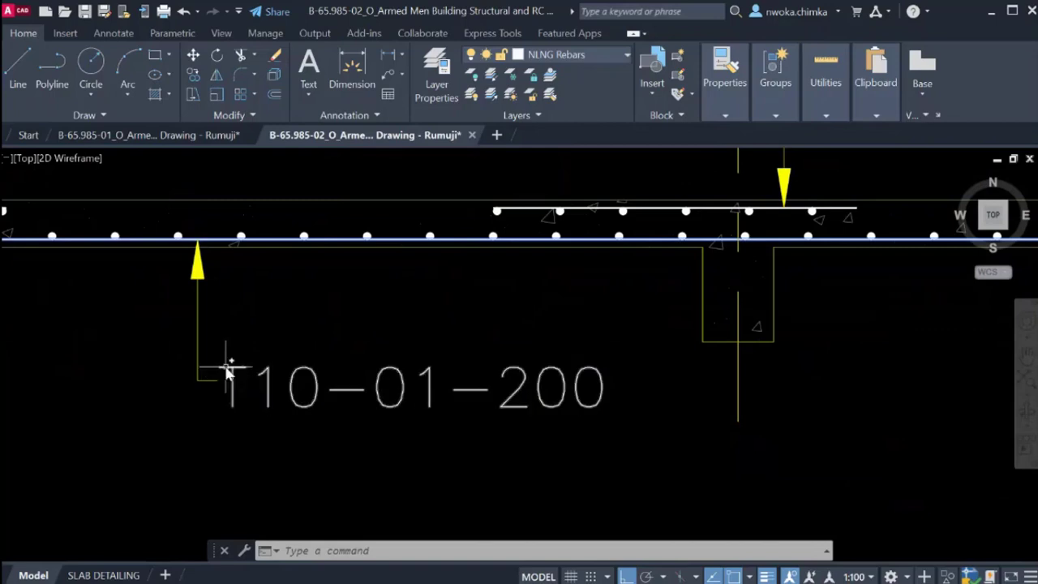
scroll(227, 393, "up", 1)
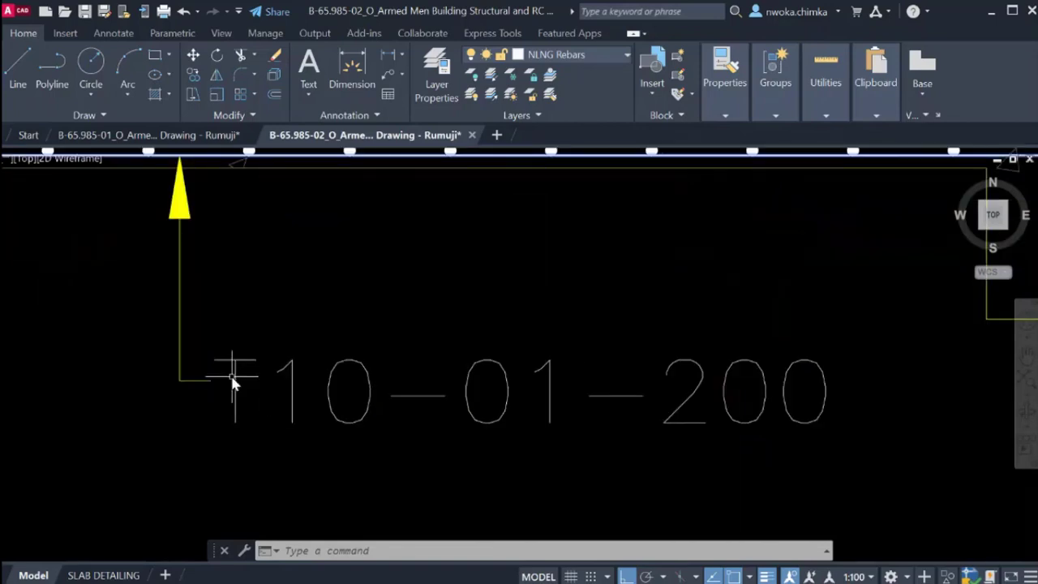
scroll(430, 390, "down", 1)
scroll(409, 388, "down", 2)
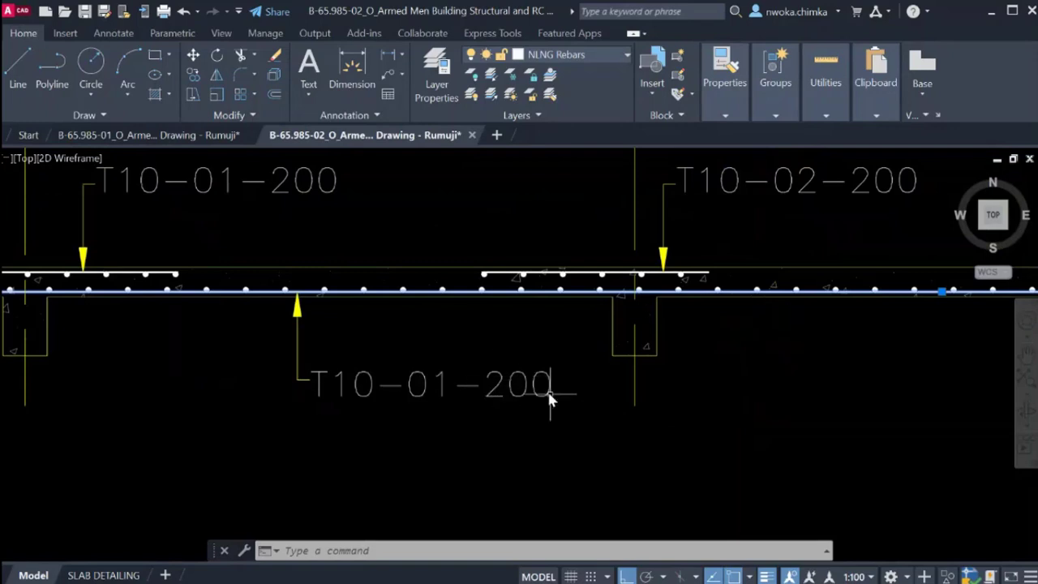
key("Escape")
Review the top rebar labels along Section A from grid A to grid H to determine the next bar mark.
scroll(438, 381, "down", 2)
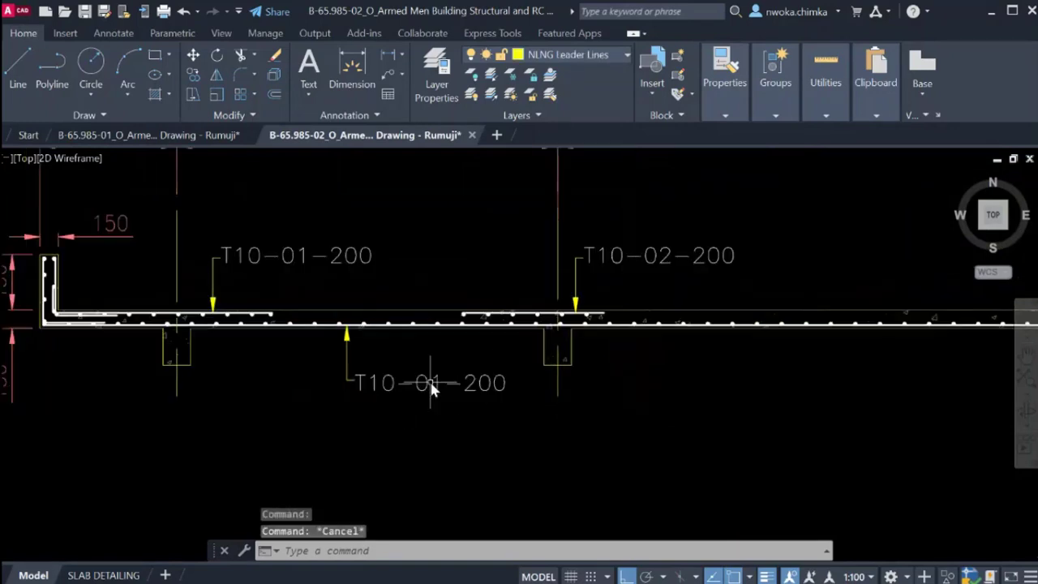
scroll(463, 378, "down", 2)
scroll(317, 312, "up", 6)
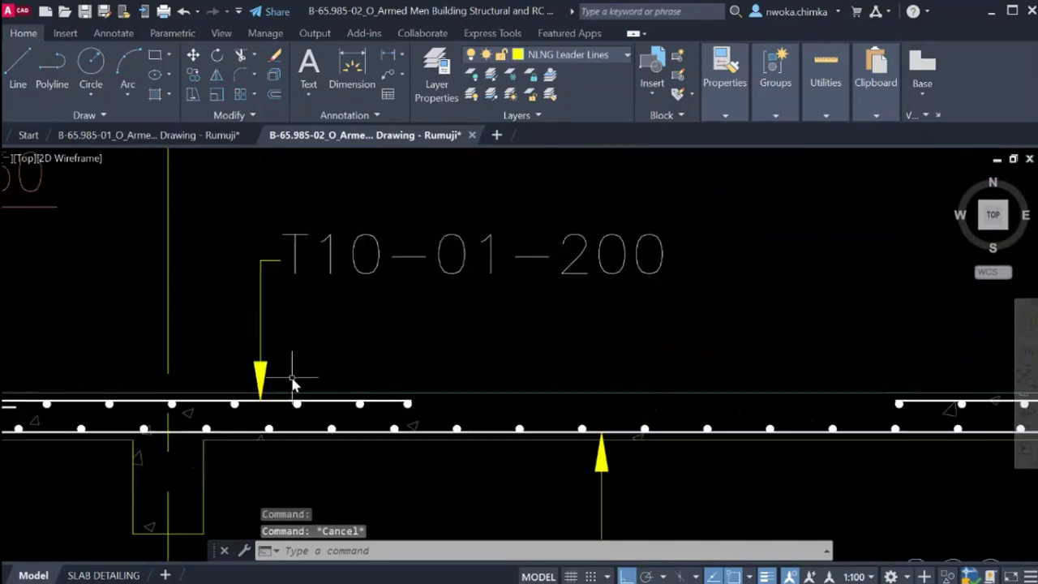
middle_click_drag(292, 378, 589, 355)
scroll(588, 357, "down", 2)
scroll(323, 370, "up", 2)
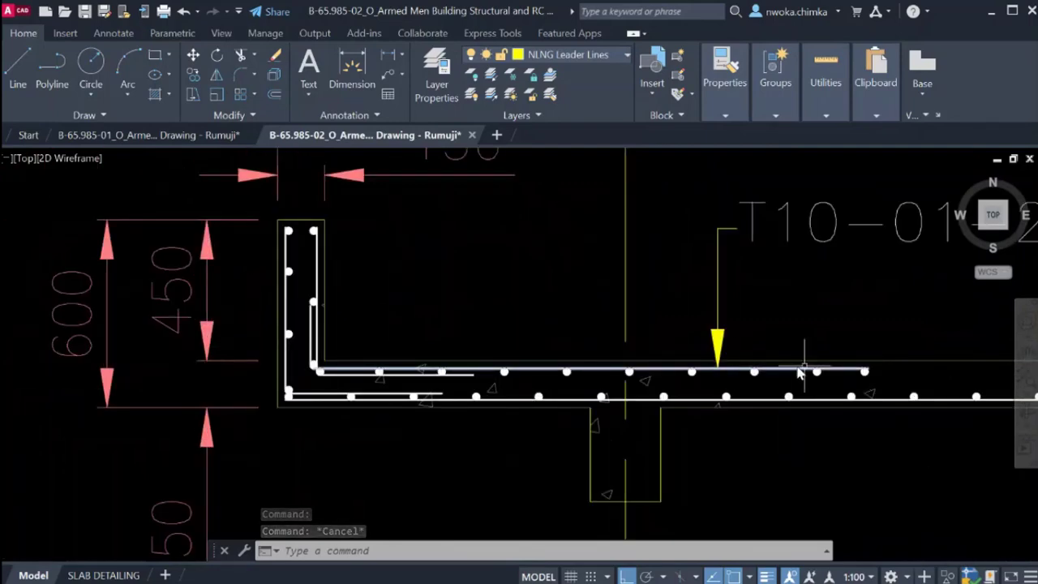
scroll(354, 344, "down", 2)
middle_click_drag(459, 351, 296, 369)
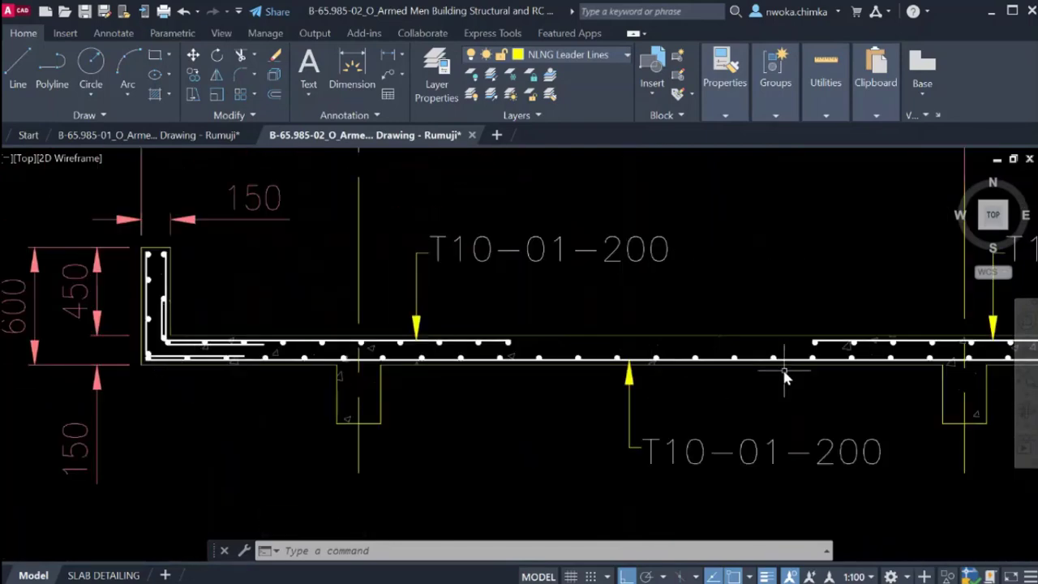
scroll(782, 373, "down", 3)
scroll(568, 381, "up", 2)
scroll(365, 388, "down", 2)
middle_click_drag(1027, 363, 369, 371)
scroll(837, 348, "up", 2)
middle_click_drag(798, 363, 769, 365)
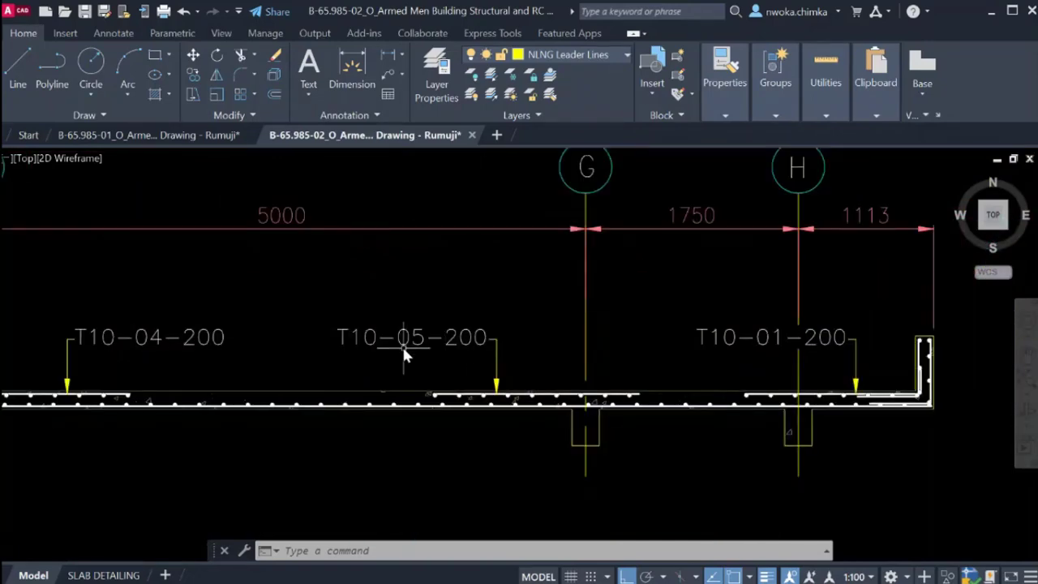
scroll(404, 349, "up", 2)
scroll(658, 292, "down", 4)
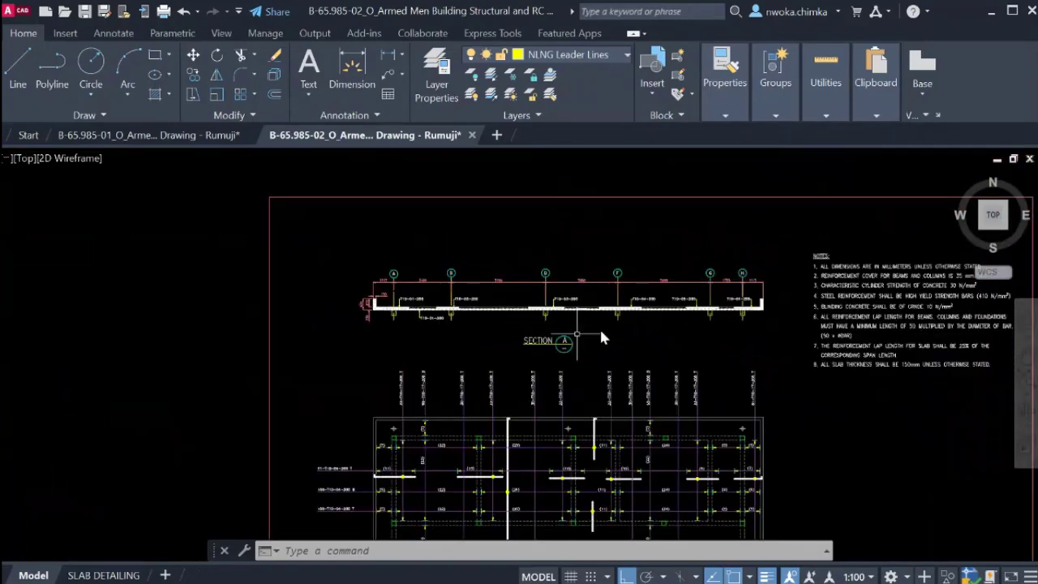
Change the label below the slab between grids A and B to T10-06-200.
scroll(481, 305, "up", 4)
left_click(485, 334)
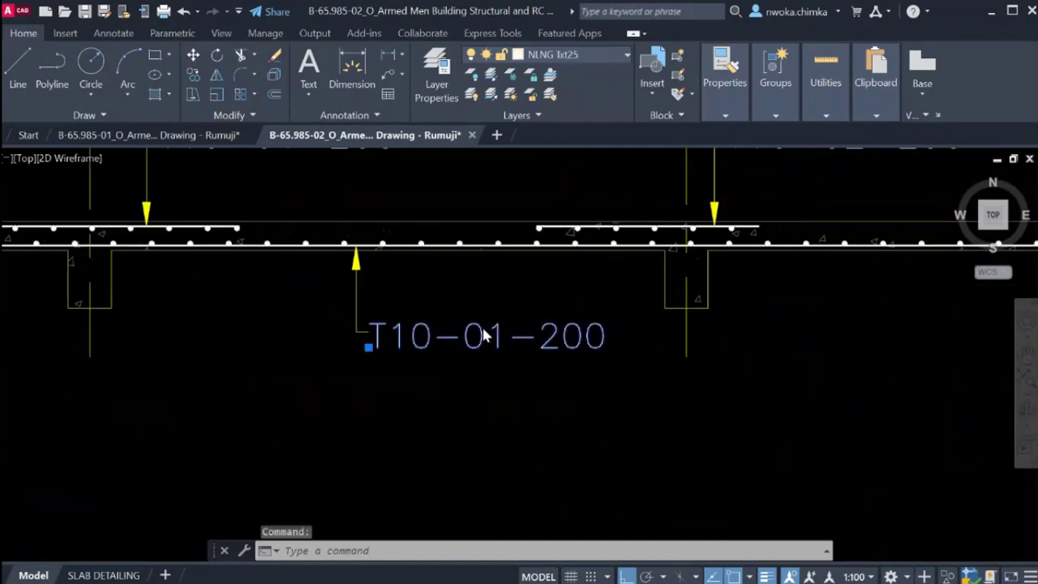
double_click(487, 339)
left_click(513, 328)
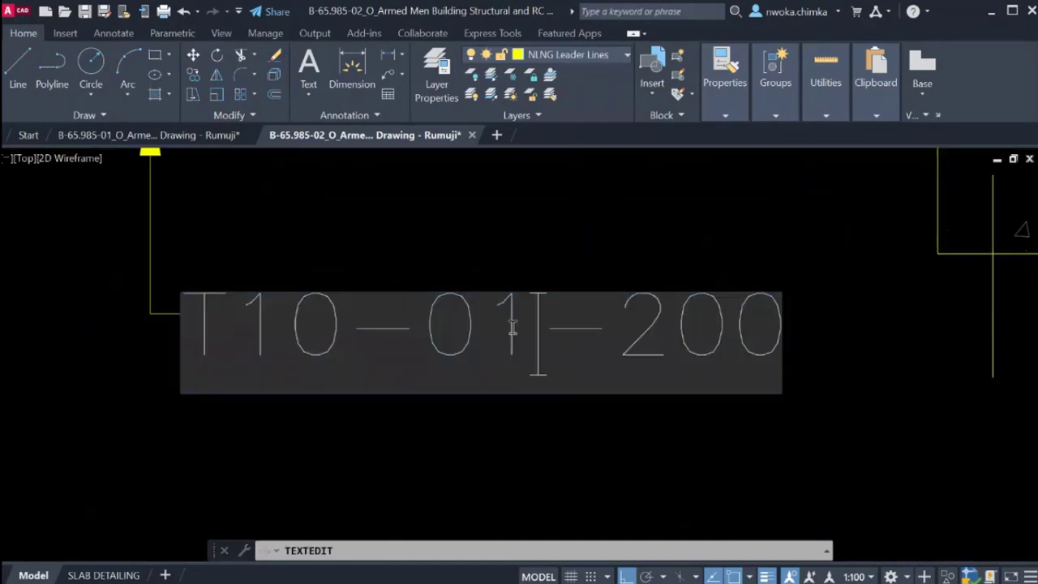
type("6")
scroll(422, 438, "down", 2)
key("Escape")
key("Escape")
Copy the T10-06-200 label and its leader from the arrow tip to the bottom bar just past grid F, below the T10-04-200 leader.
left_click(396, 317)
left_click(215, 414)
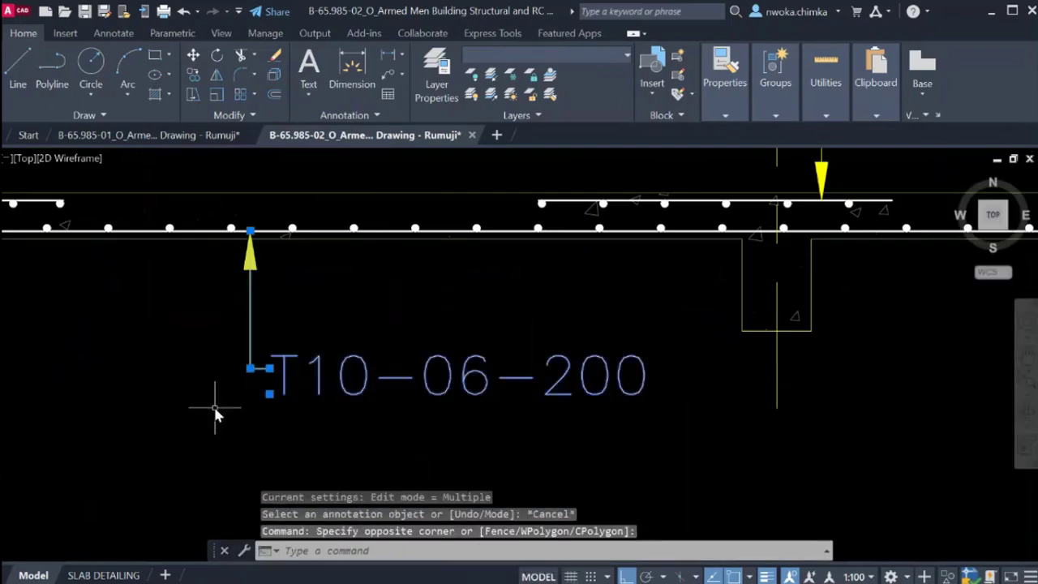
type("co")
key("Return")
scroll(220, 301, "down", 2)
scroll(232, 267, "up", 6)
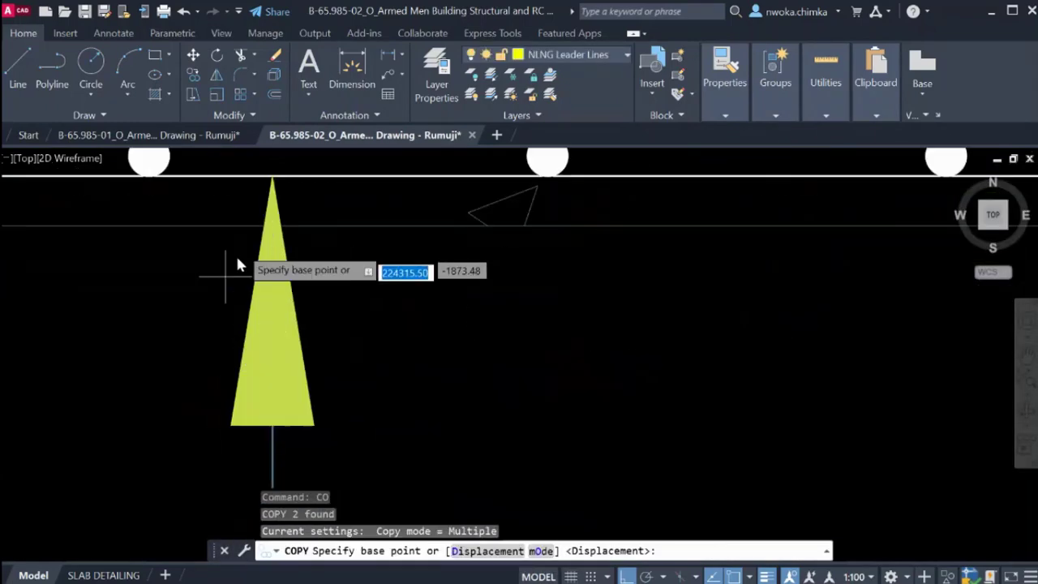
left_click(271, 182)
scroll(213, 227, "down", 4)
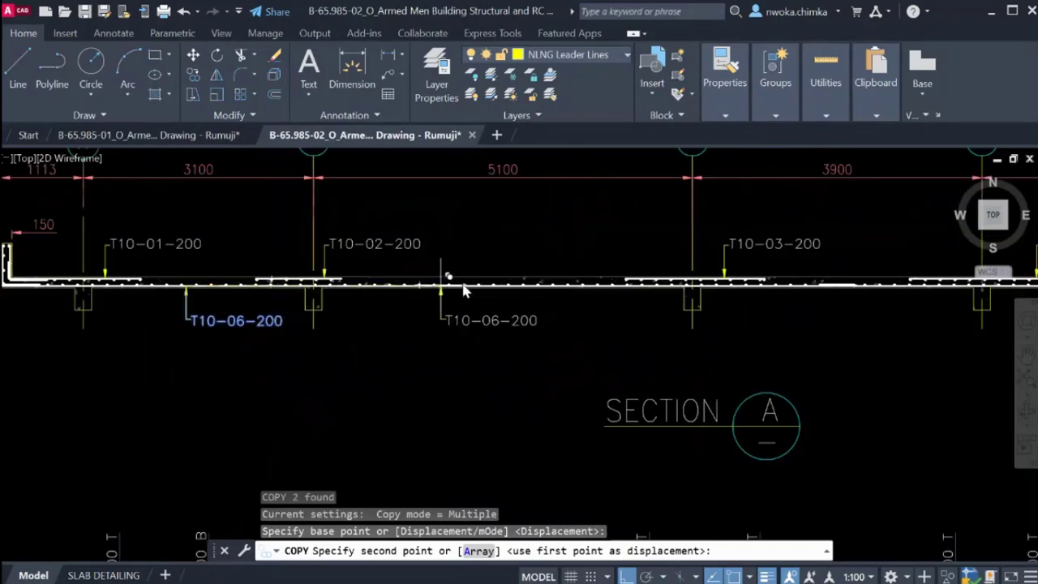
scroll(661, 279, "up", 4)
middle_click_drag(730, 308, 217, 347)
scroll(581, 350, "up", 2)
scroll(610, 343, "down", 2)
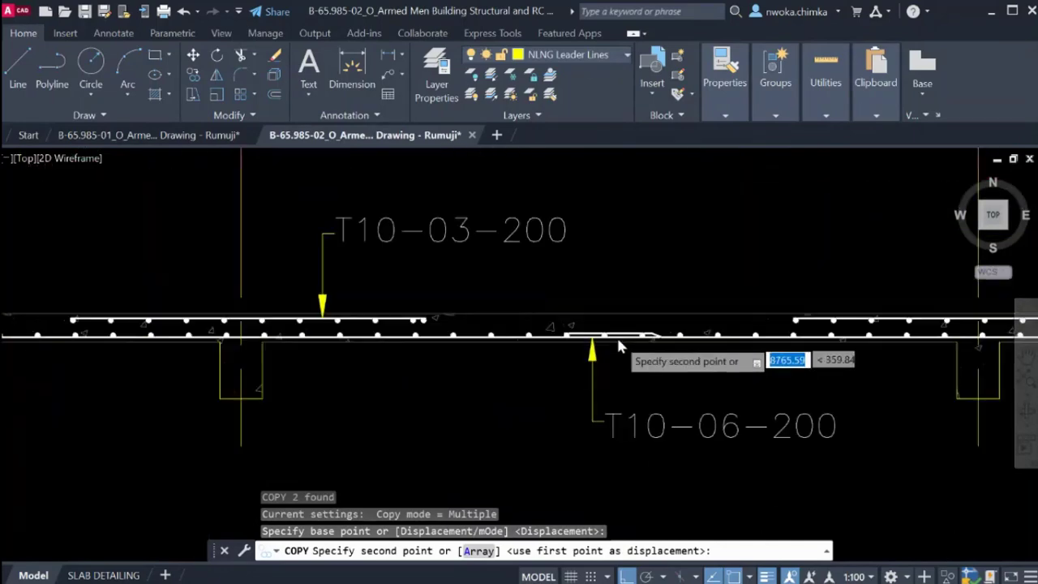
scroll(583, 346, "up", 4)
scroll(411, 343, "up", 1)
scroll(304, 341, "down", 2)
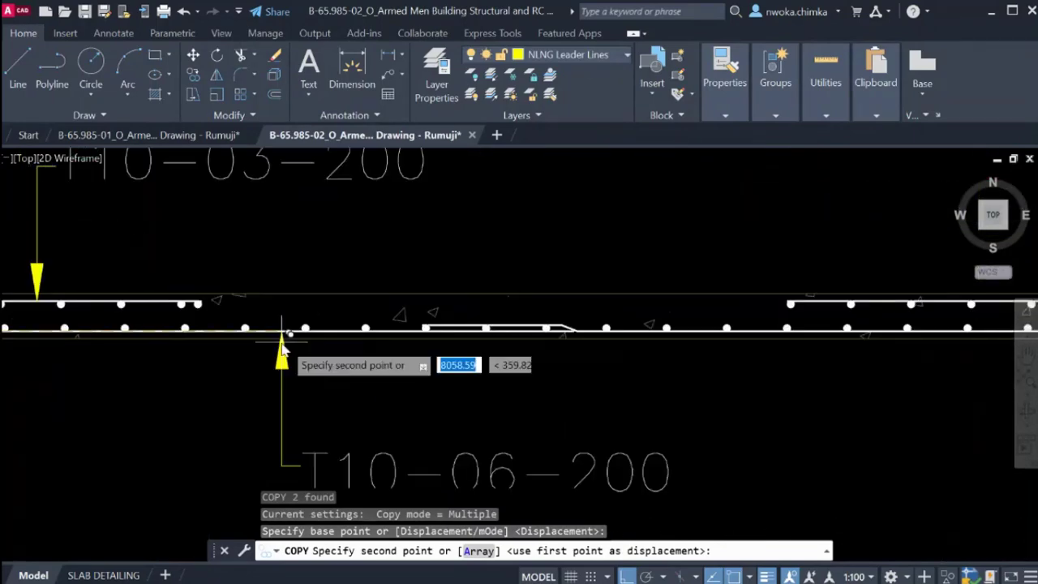
middle_click_drag(567, 348, 221, 350)
scroll(390, 352, "up", 2)
scroll(227, 348, "up", 1)
scroll(249, 299, "up", 2)
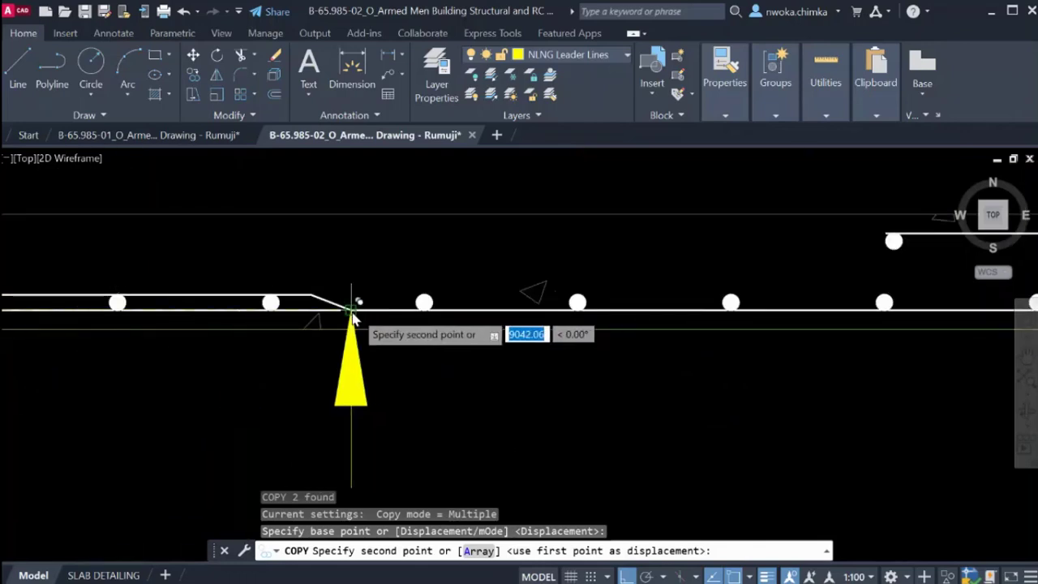
scroll(352, 314, "down", 3)
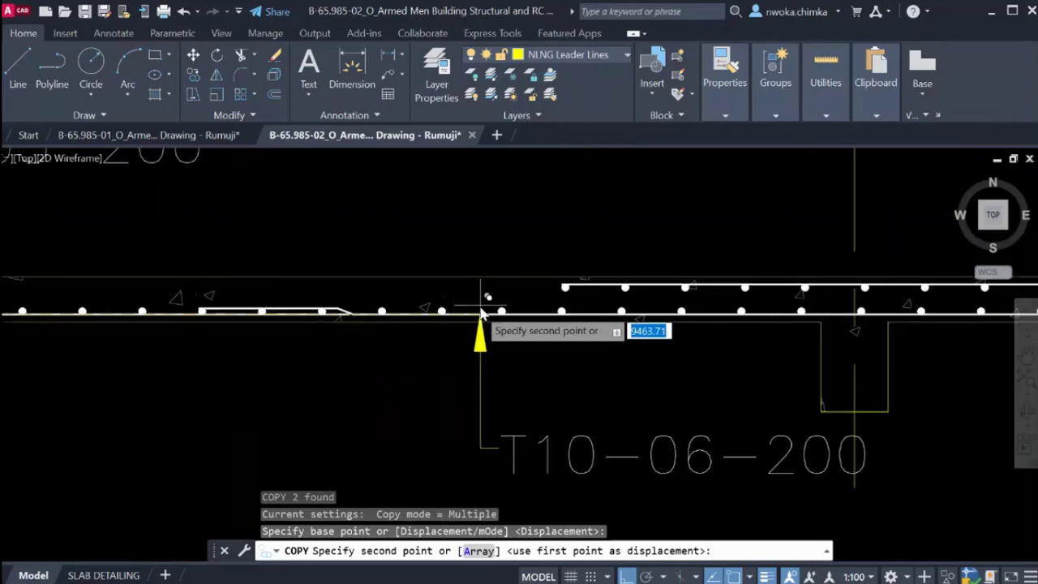
middle_click_drag(487, 310, 355, 326)
middle_click_drag(788, 349, 427, 365)
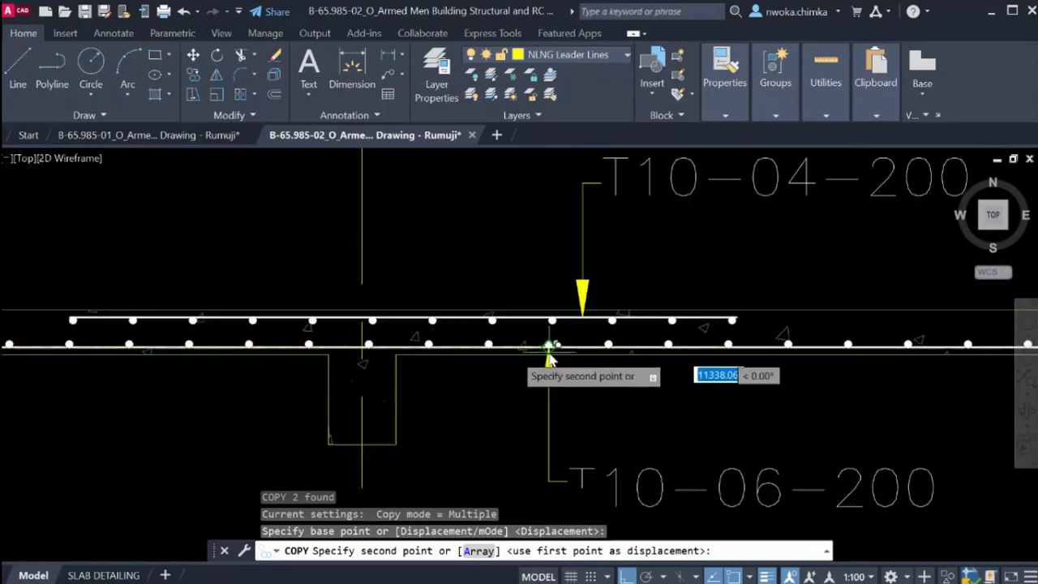
scroll(551, 347, "up", 3)
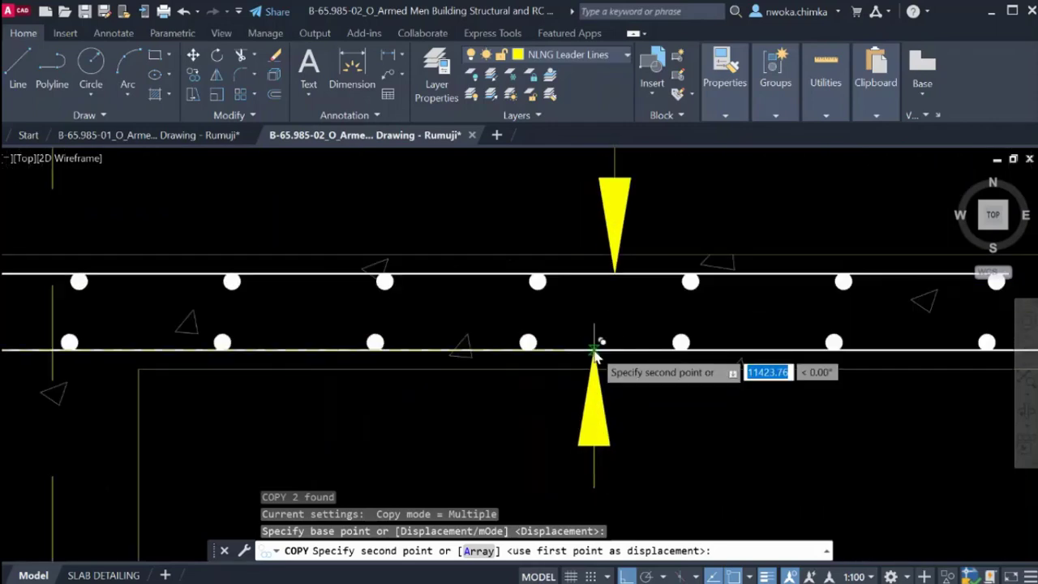
left_click(593, 355)
scroll(559, 350, "down", 3)
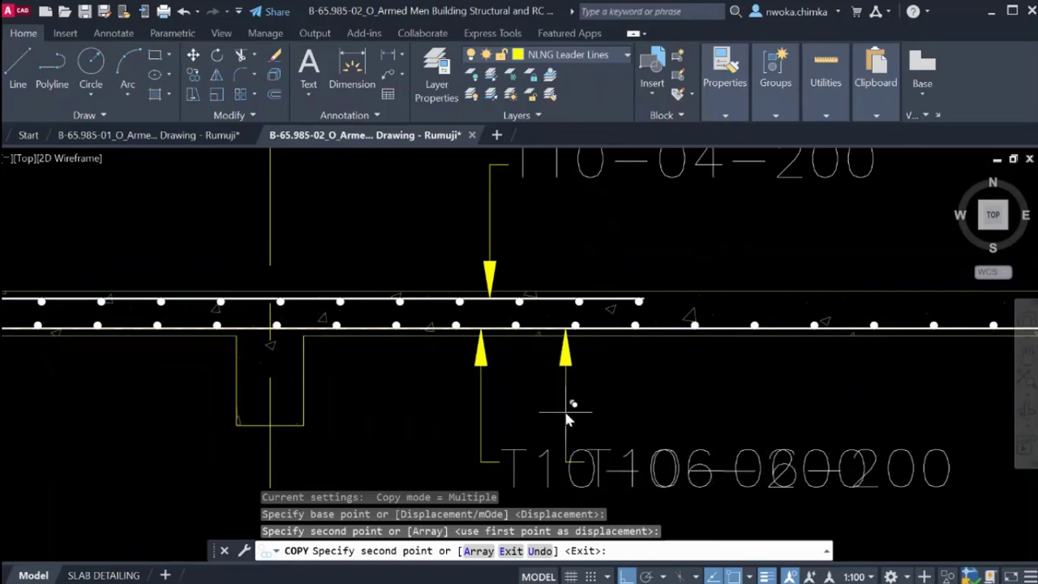
key("Escape")
Change the copied label below the slab past grid F to T10-07-200.
left_click(668, 459)
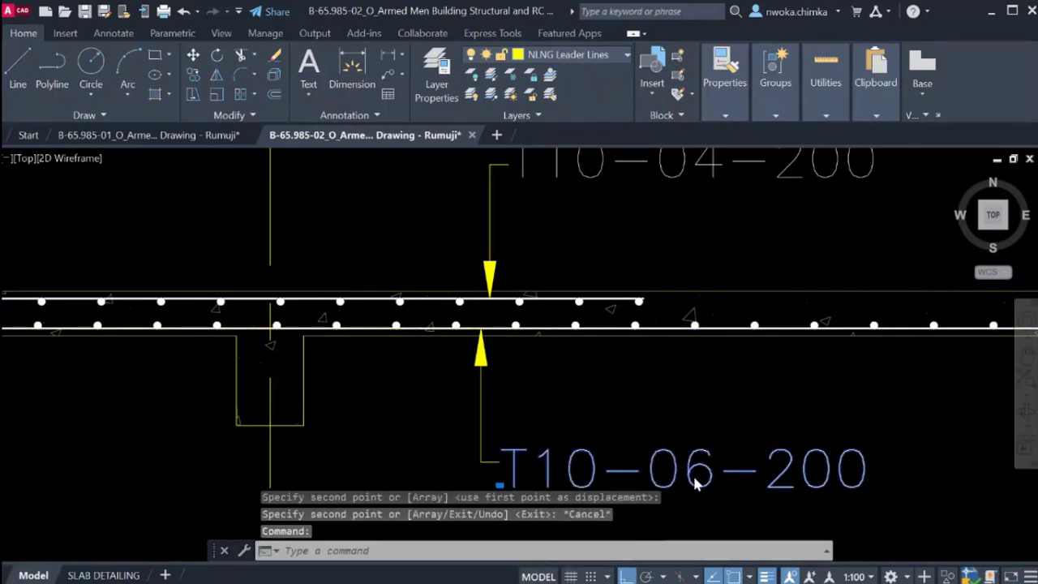
double_click(695, 483)
scroll(702, 477, "up", 2)
left_click(713, 470)
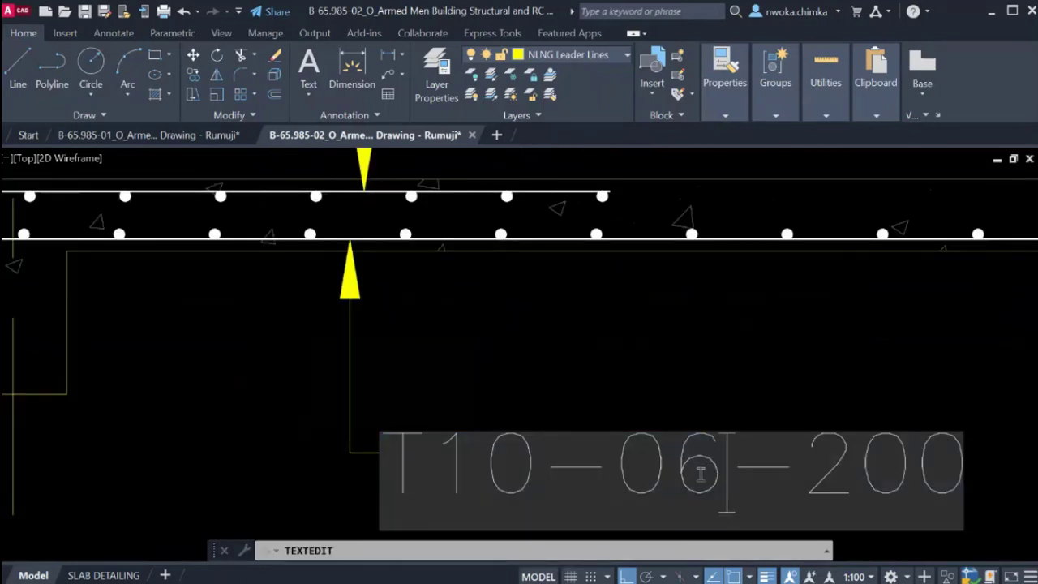
type("7")
left_click(719, 397)
scroll(451, 369, "down", 4)
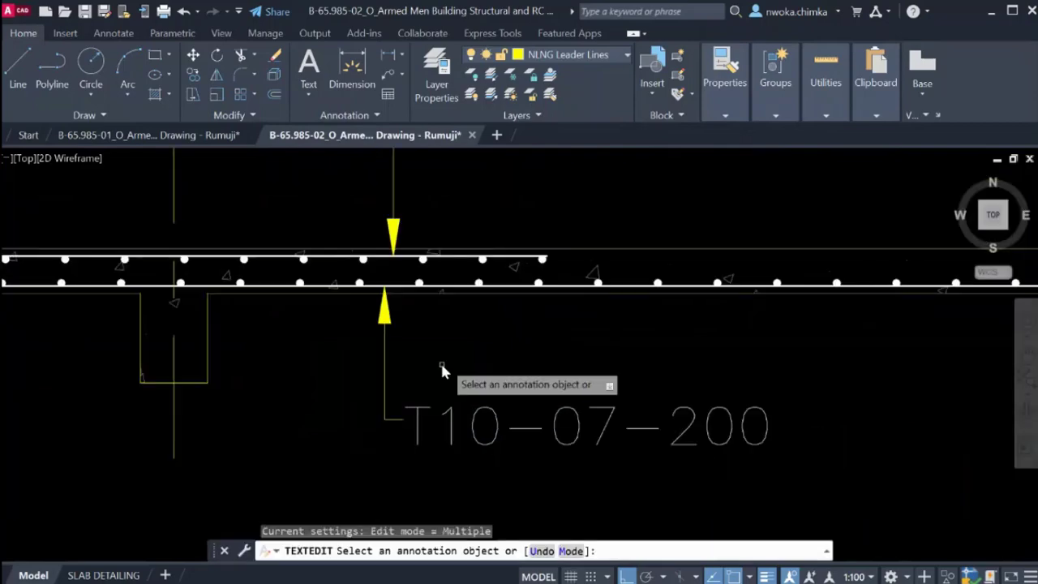
key("Escape")
Draw a horizontal leader pointing at the outer vertical bar of the upstand beyond grid H, with its tail outside the slab.
scroll(552, 342, "down", 4)
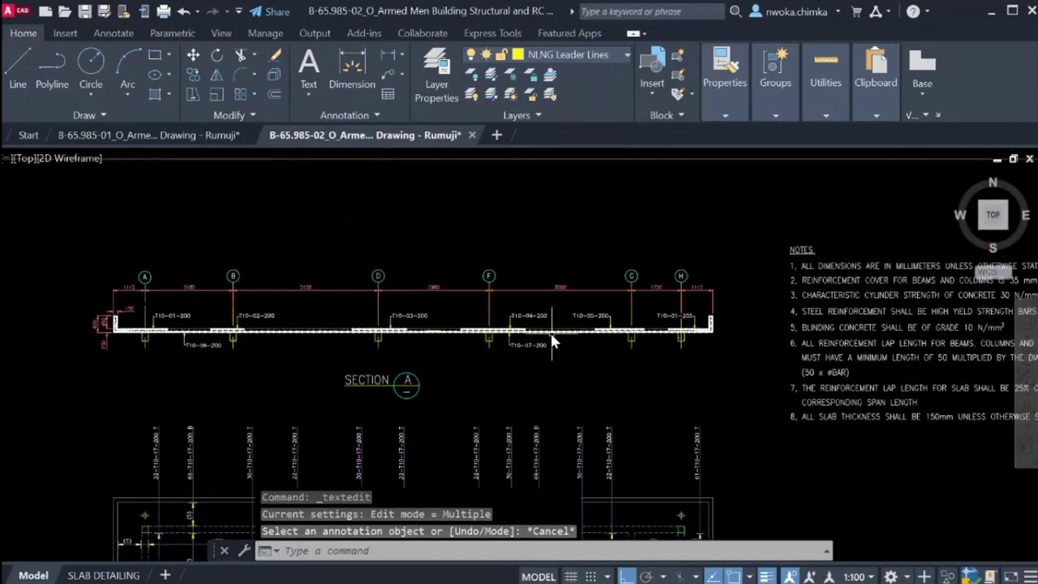
scroll(640, 340, "up", 10)
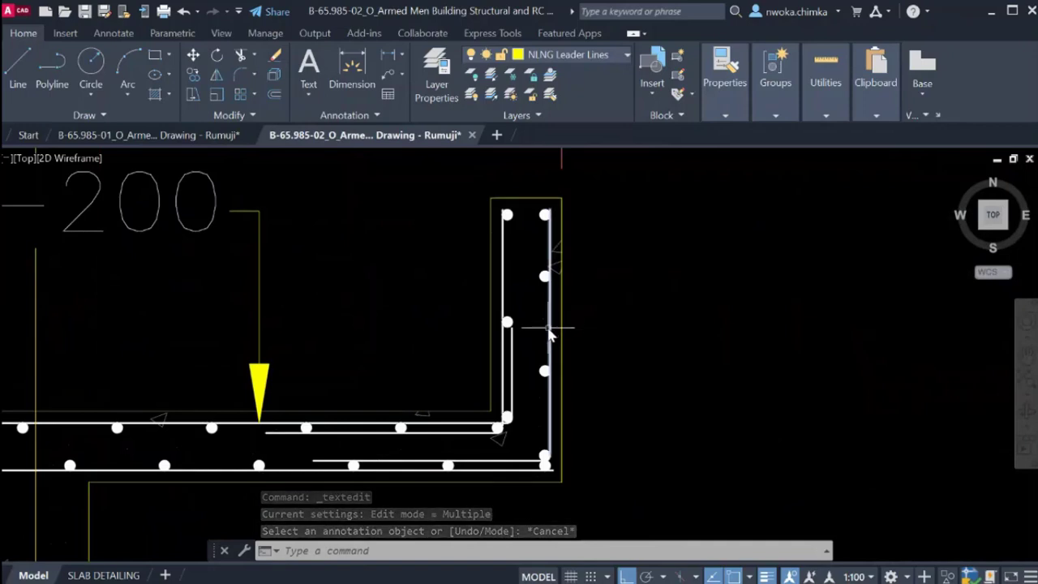
middle_click_drag(553, 328, 553, 311)
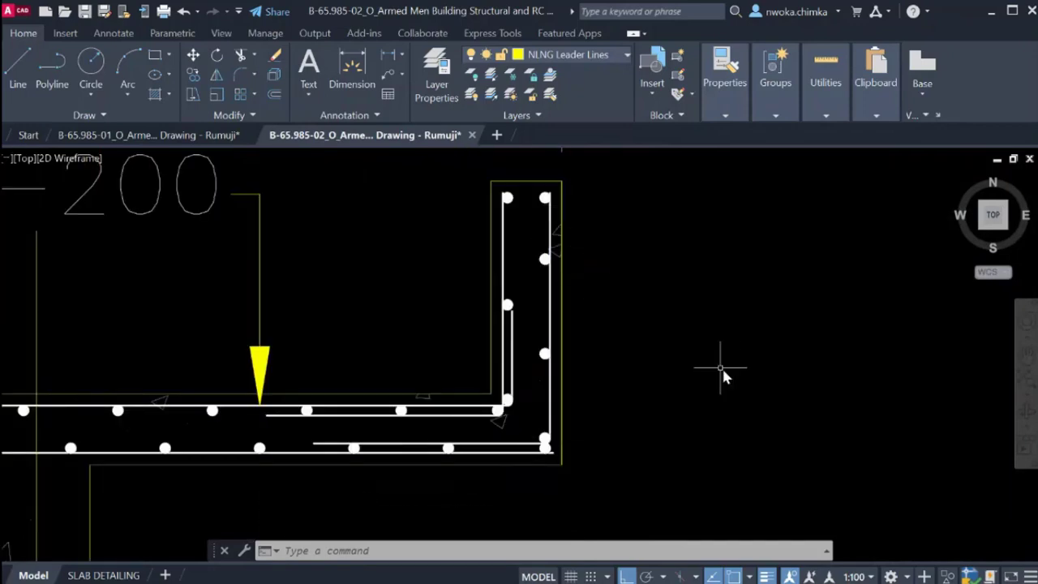
type("LEADER")
key("Return")
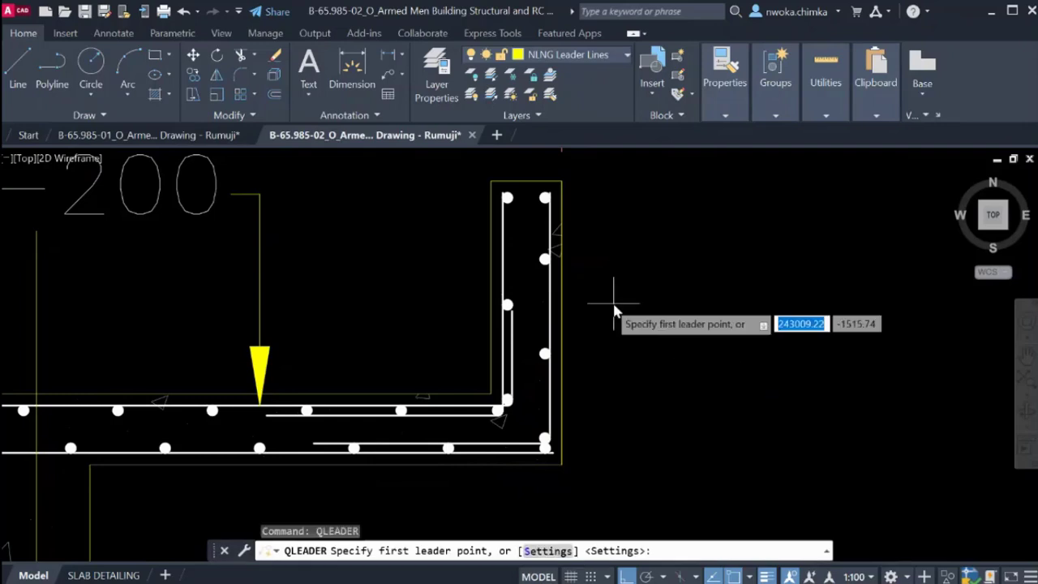
scroll(576, 312, "up", 3)
left_click(533, 318)
scroll(543, 320, "down", 3)
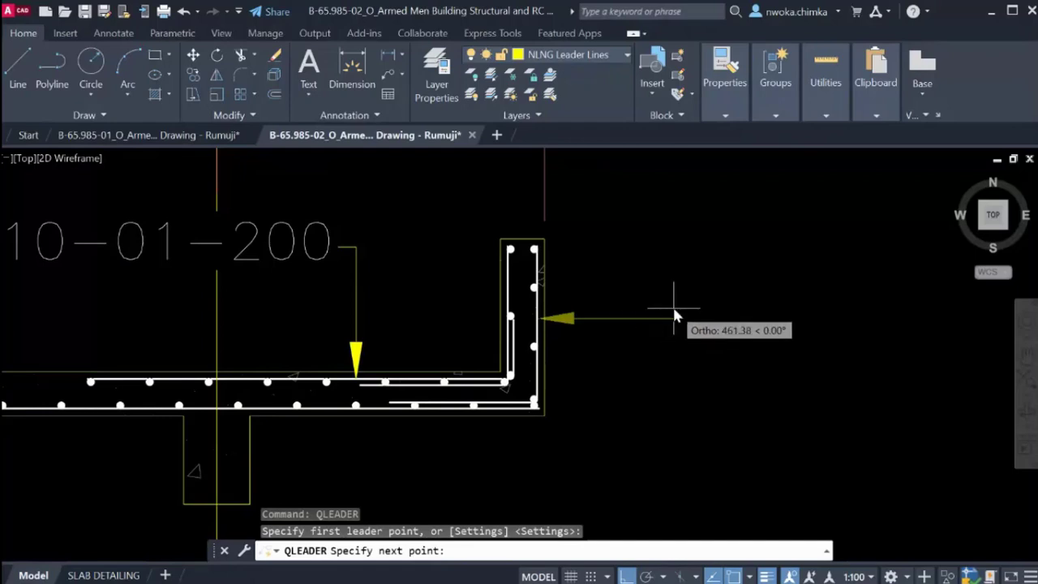
left_click(628, 301)
key("Escape")
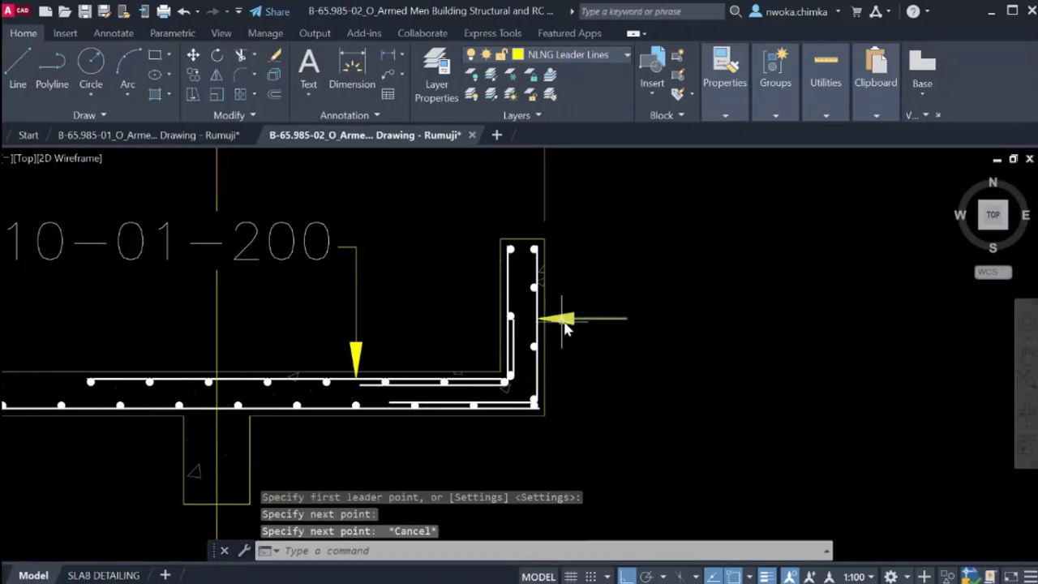
Copy the T10-01-200 label near grid H to the tail of the upstand leader, with Ortho off.
scroll(566, 328, "down", 3)
scroll(505, 301, "up", 3)
left_click(434, 284)
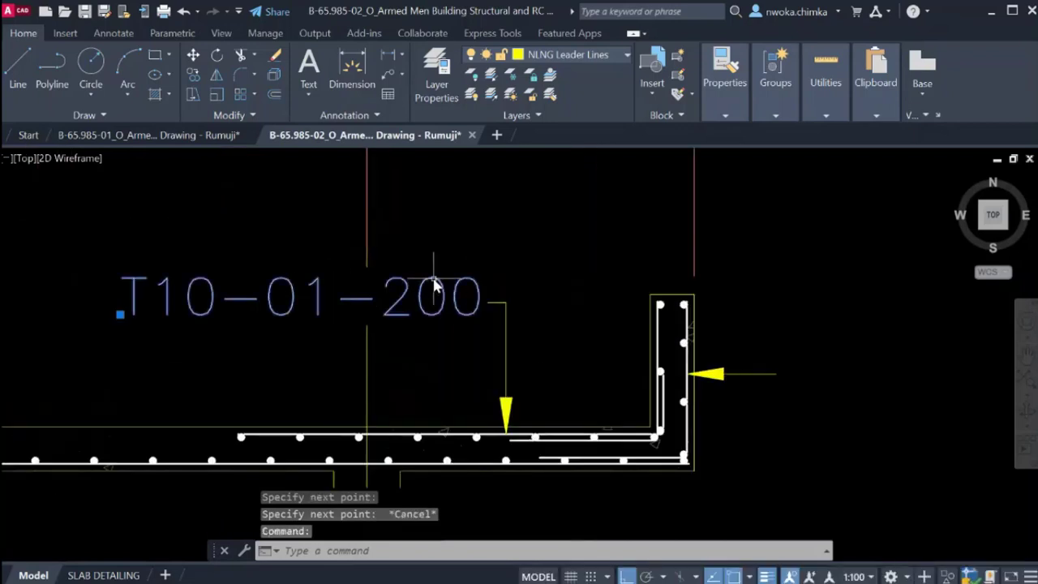
key("Return")
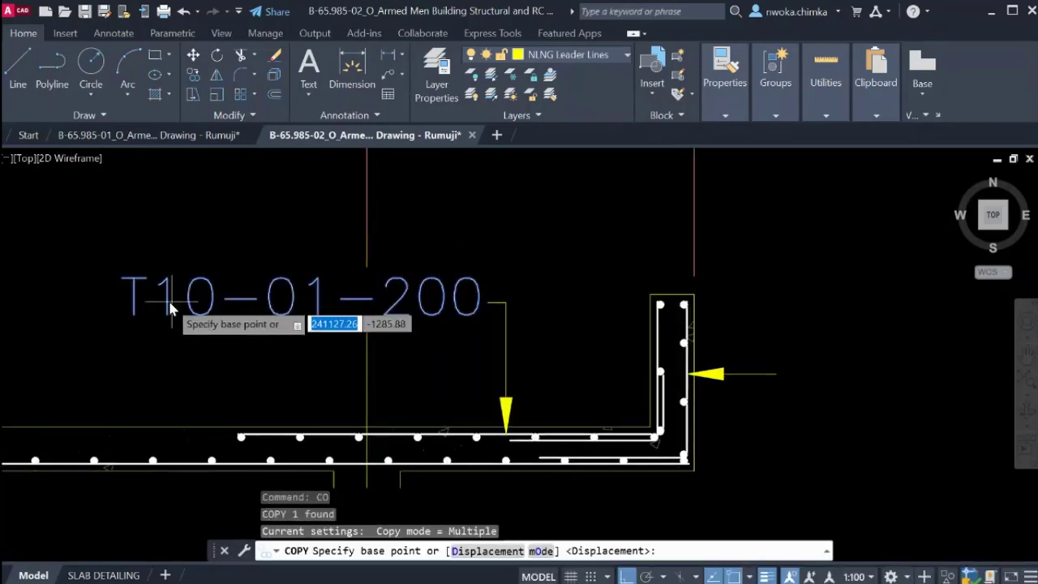
left_click(134, 307)
scroll(448, 263, "down", 2)
scroll(642, 297, "up", 2)
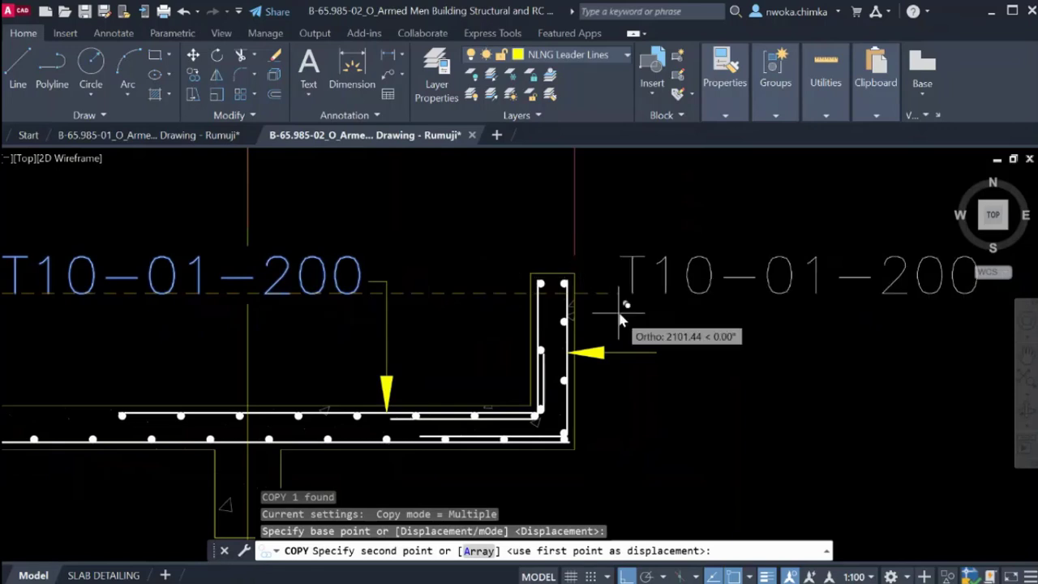
scroll(616, 308, "up", 2)
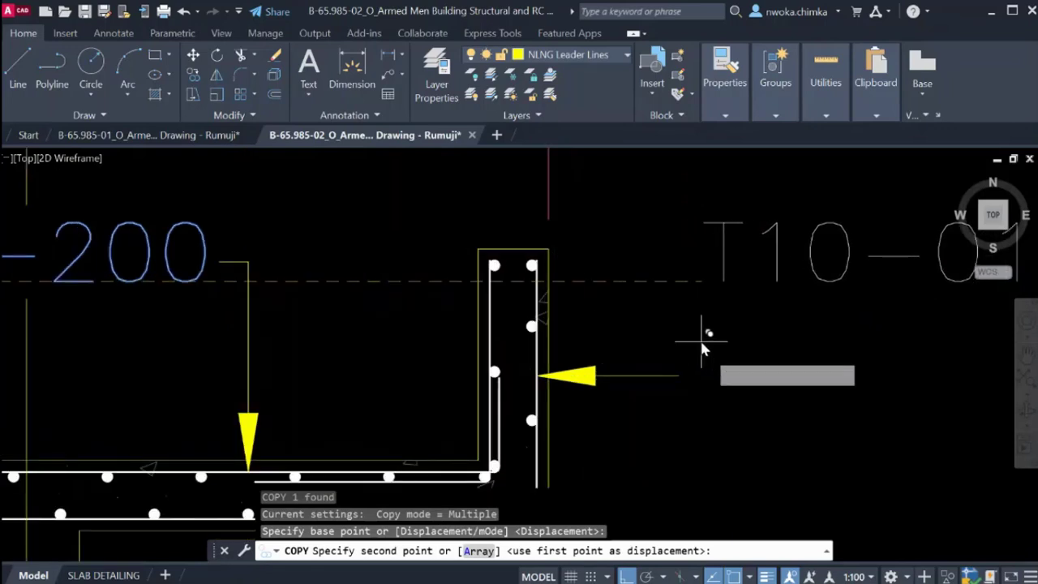
key("F8")
scroll(614, 362, "up", 2)
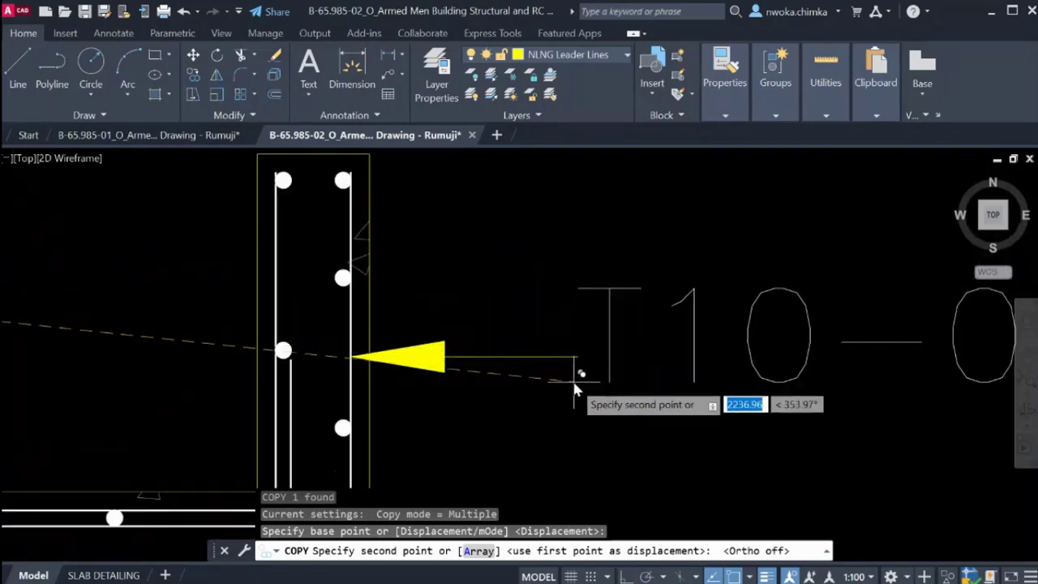
left_click(565, 378)
key("Escape")
scroll(446, 369, "down", 2)
scroll(635, 316, "down", 2)
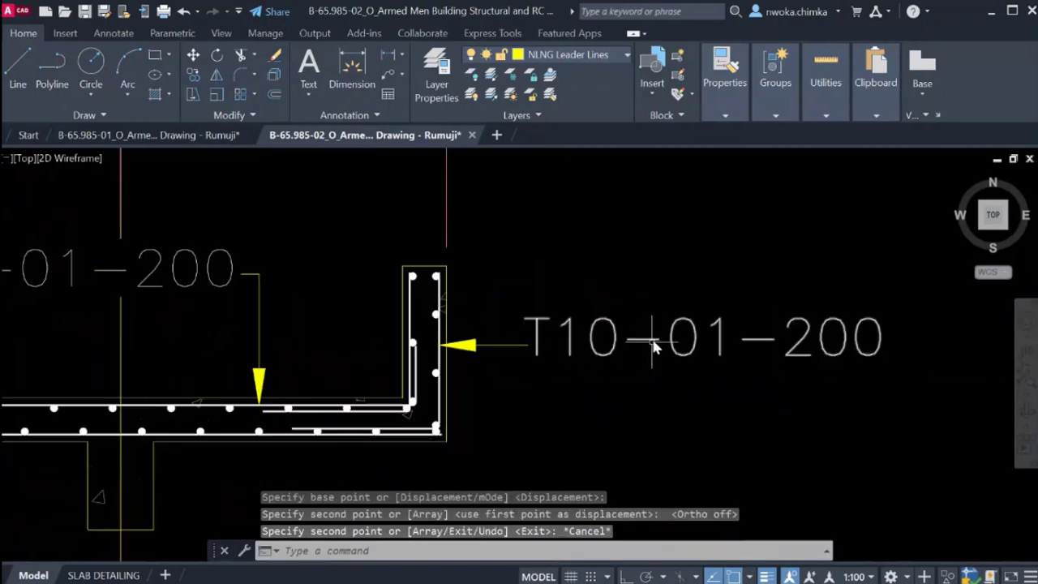
Shorten the copied label beside the upstand leader to the bar mark 01.
scroll(644, 336, "up", 2)
left_click(644, 336)
left_click(642, 342)
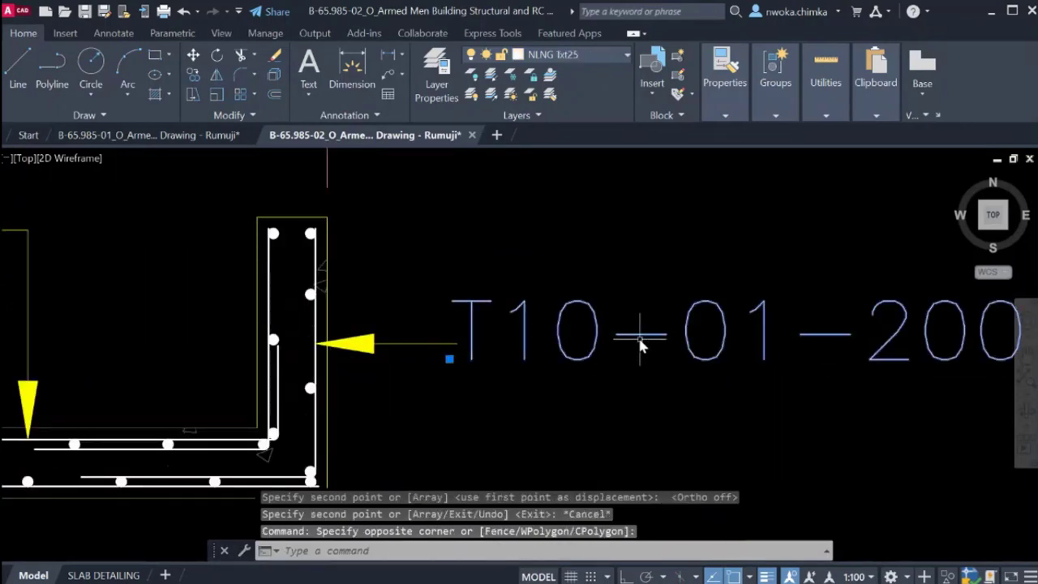
double_click(641, 349)
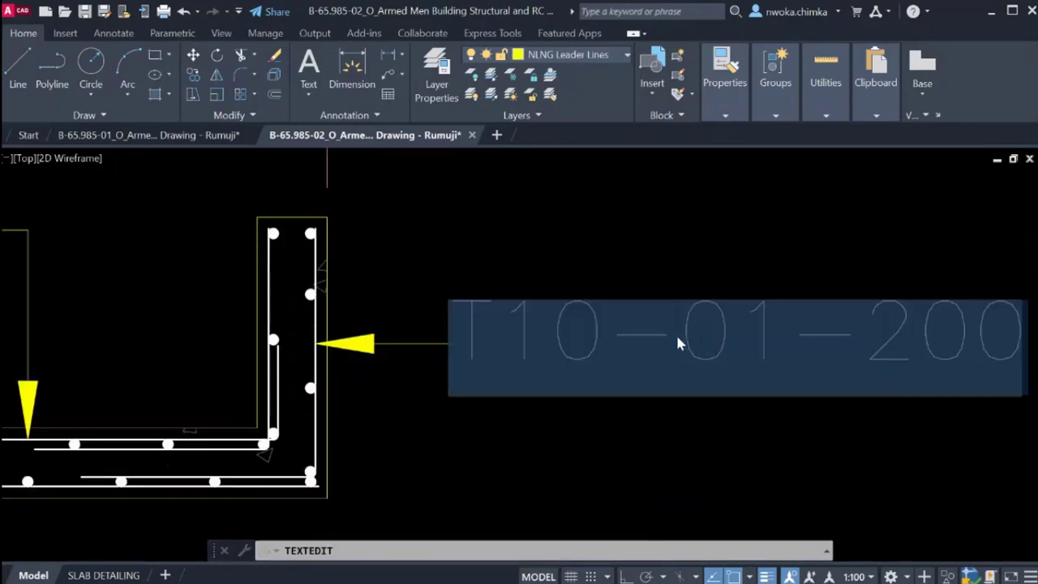
left_click(676, 332)
key("BackSpace")
key("BackSpace")
key("BackSpace")
key("BackSpace")
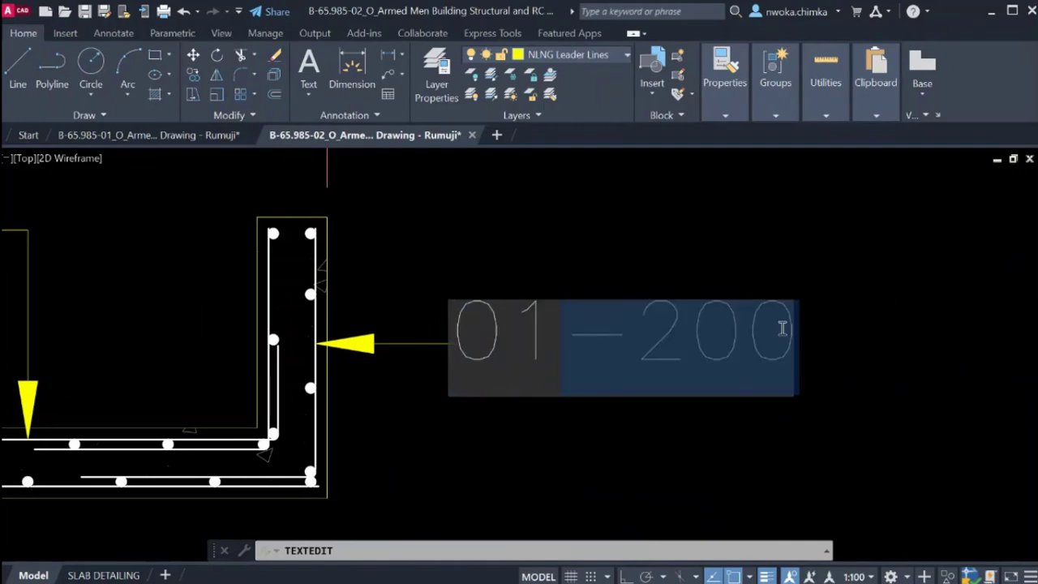
key("BackSpace")
left_click(829, 301)
key("Escape")
Move the 01 mark so it sits just above the tail of the upstand leader.
left_click(598, 313)
left_click(539, 342)
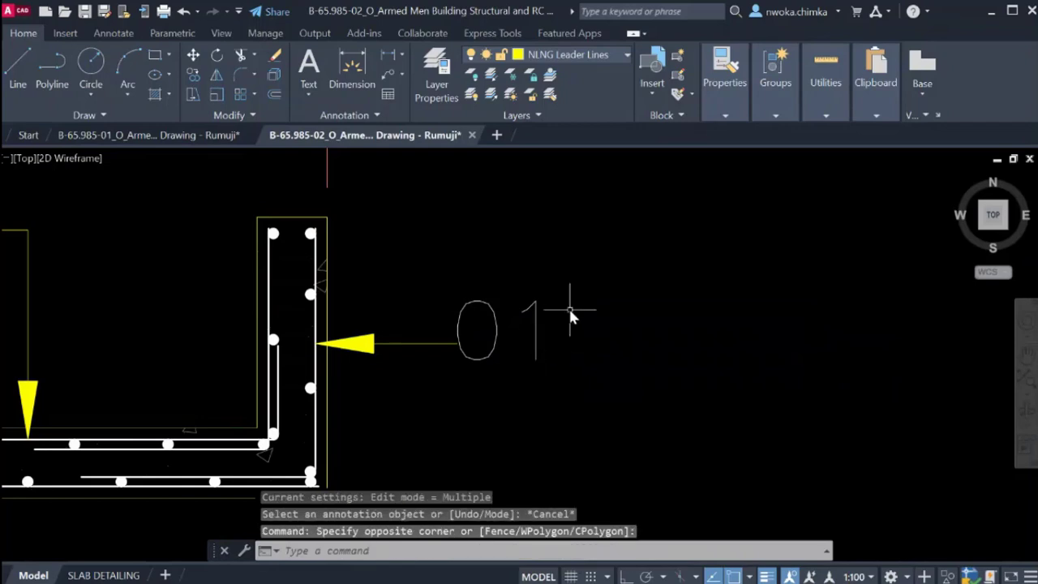
left_click(571, 317)
left_click(516, 342)
type("m")
key("Return")
left_click(670, 389)
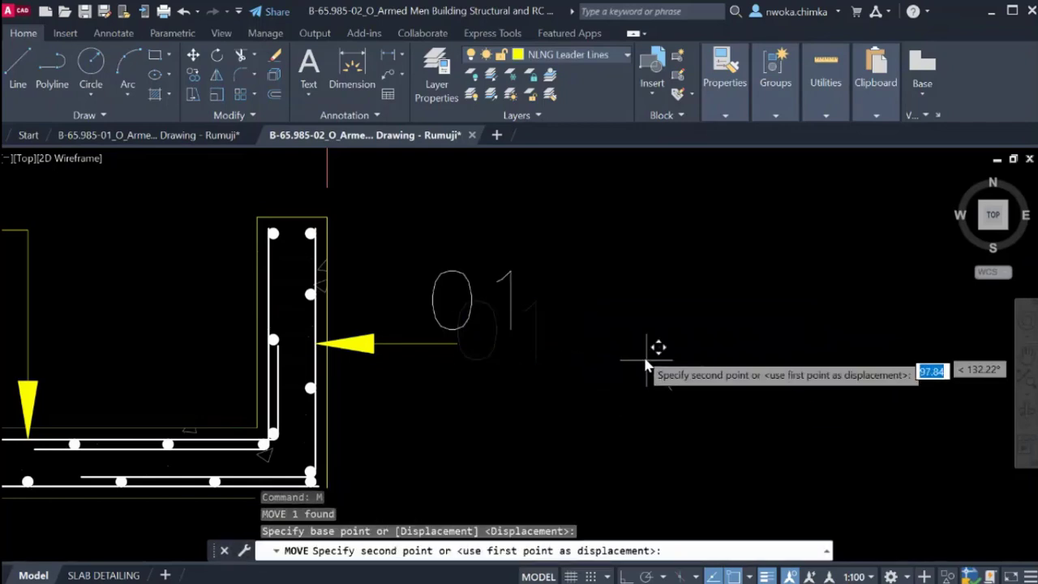
scroll(448, 343, "up", 2)
Try stretching the upstand leader's tail slightly beyond the 01 mark, and undo the stretch.
left_click(464, 336)
left_click(451, 349)
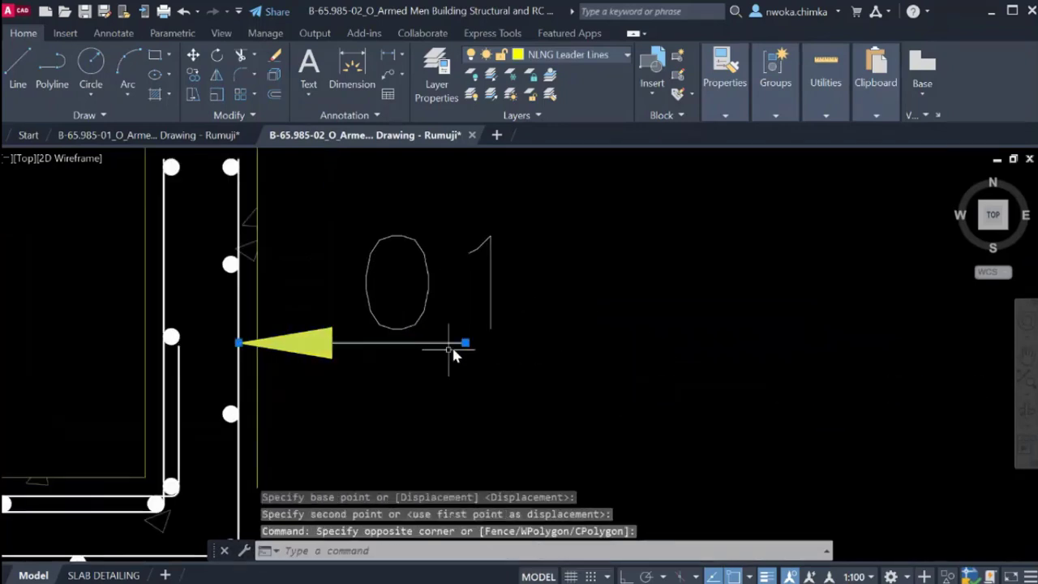
left_click(465, 344)
scroll(477, 343, "up", 2)
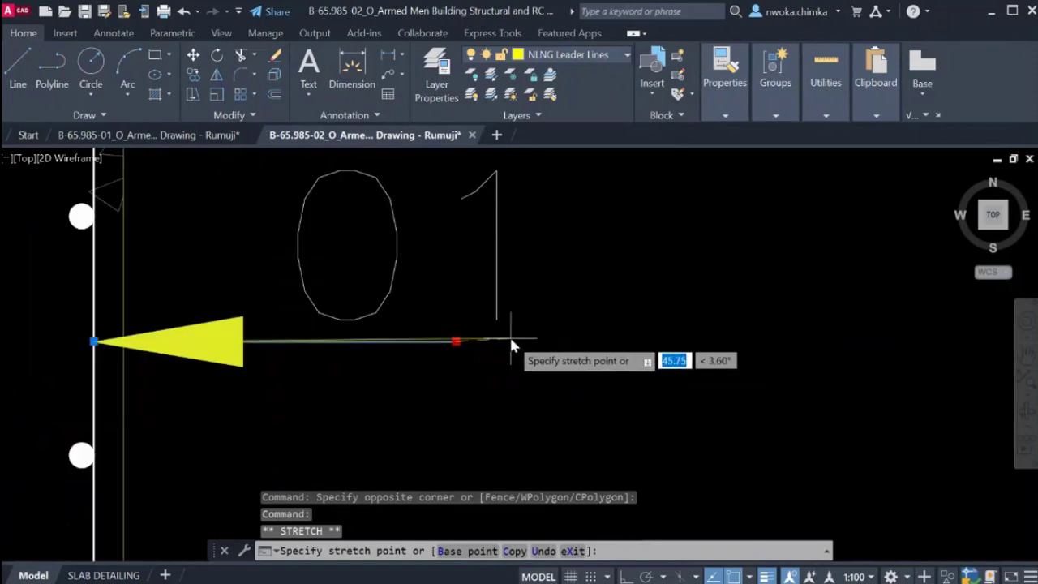
left_click(509, 339)
key("Escape")
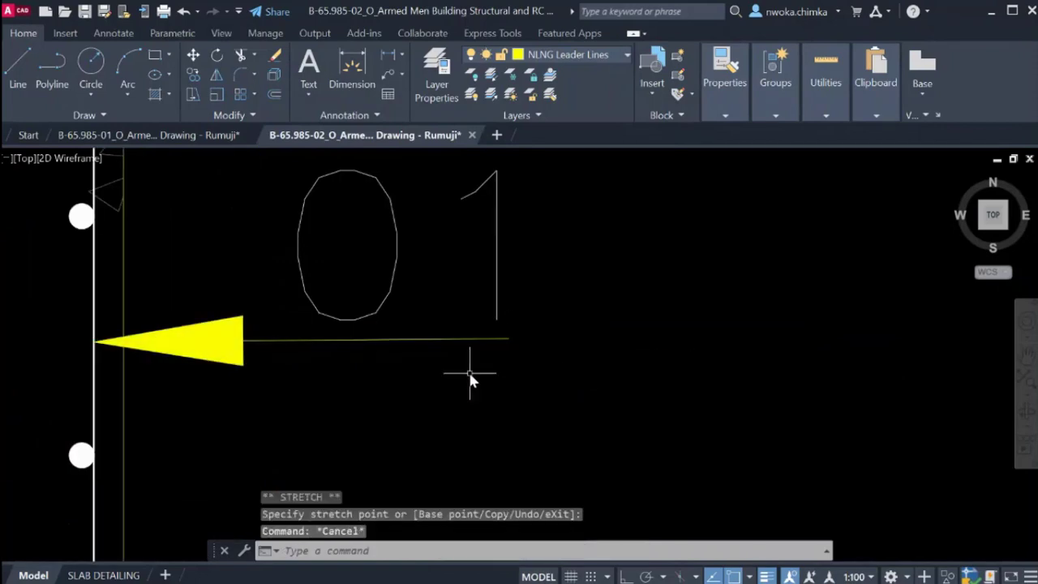
key("ctrl+z")
Stretch the upstand leader's tail slightly outward beyond the 01 mark, keeping it horizontal with Ortho on.
left_click(467, 344)
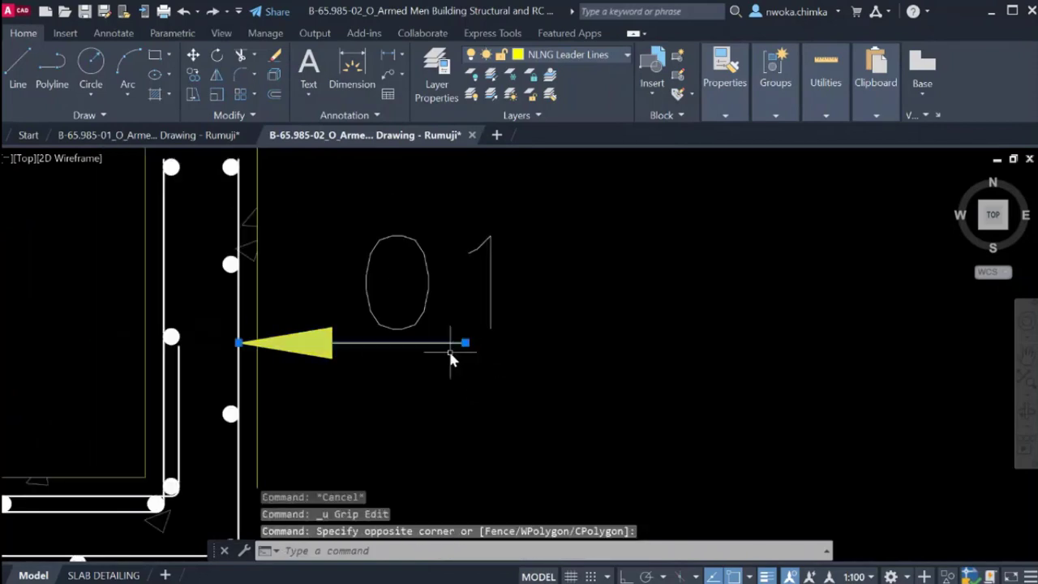
left_click(464, 344)
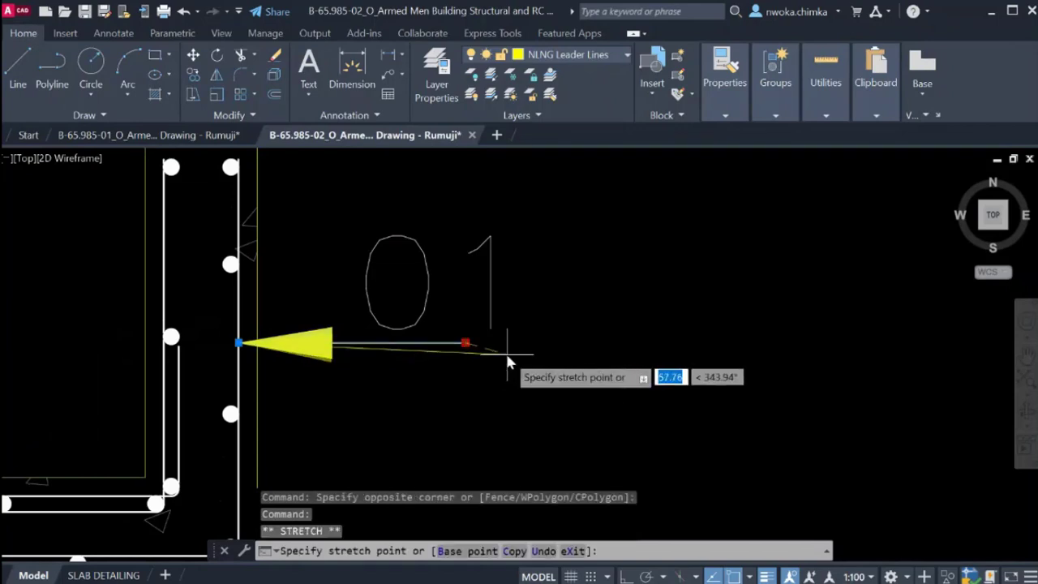
left_click(494, 344)
Move only the 01 mark slightly along the upstand leader toward its tail, leaving the leader out of the selection.
left_click(511, 306)
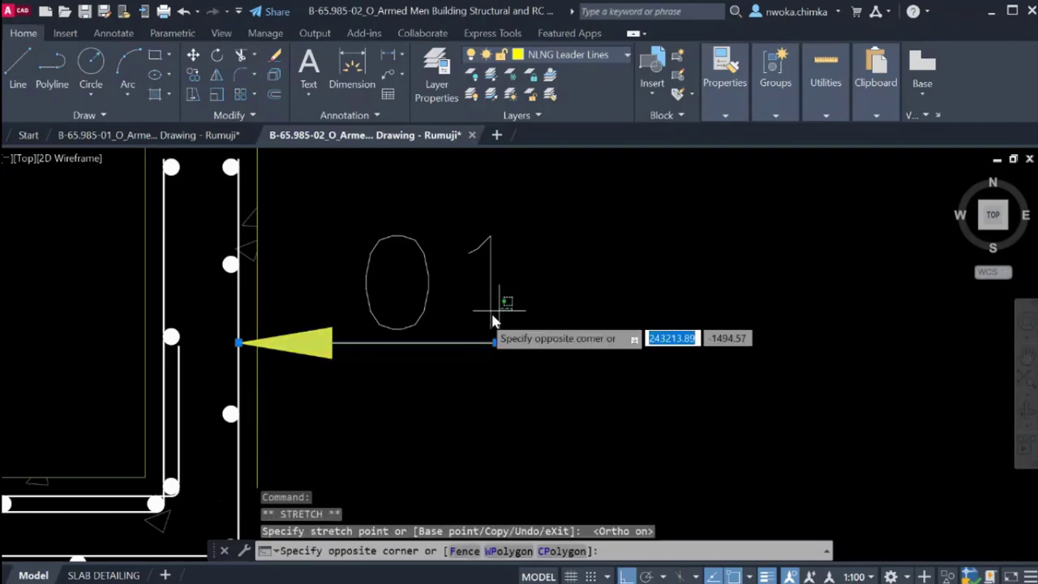
left_click(486, 312)
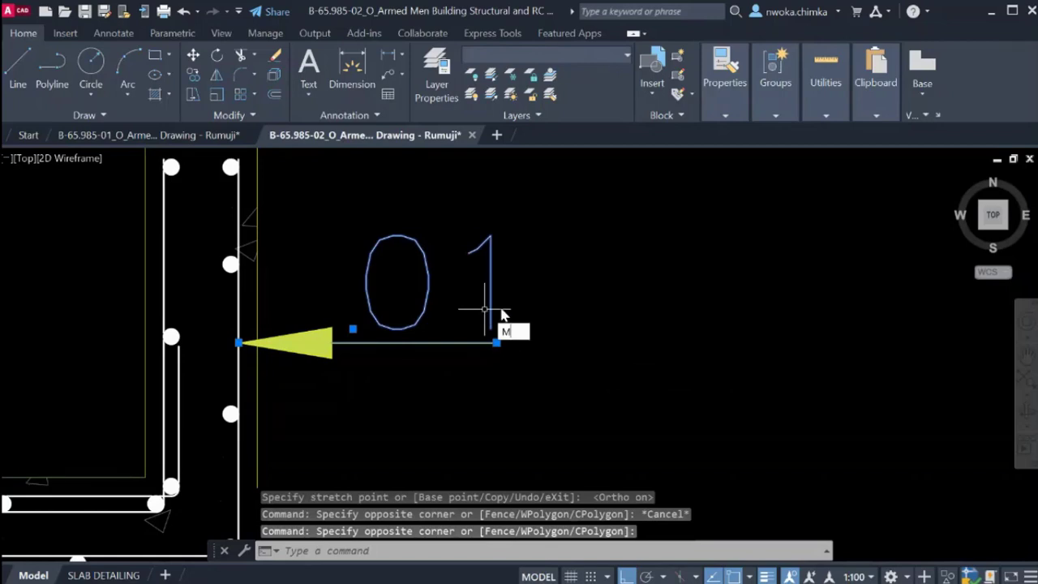
key("Escape")
left_click(524, 293)
left_click(469, 310)
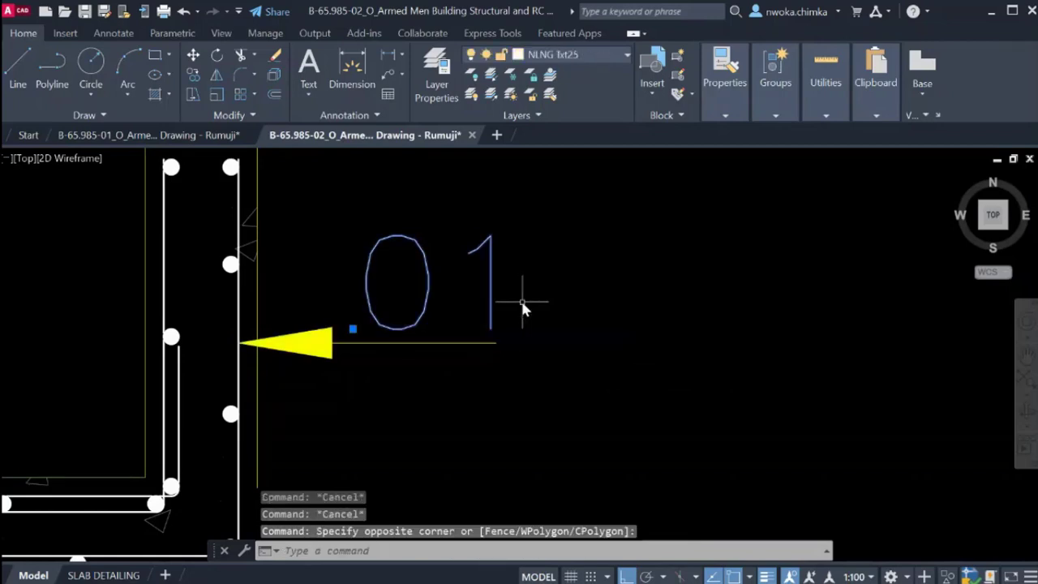
key("Return")
left_click(569, 310)
Compare the upstand's bar mark with the rebar labels along Section A to determine the next mark number.
scroll(591, 312, "down", 5)
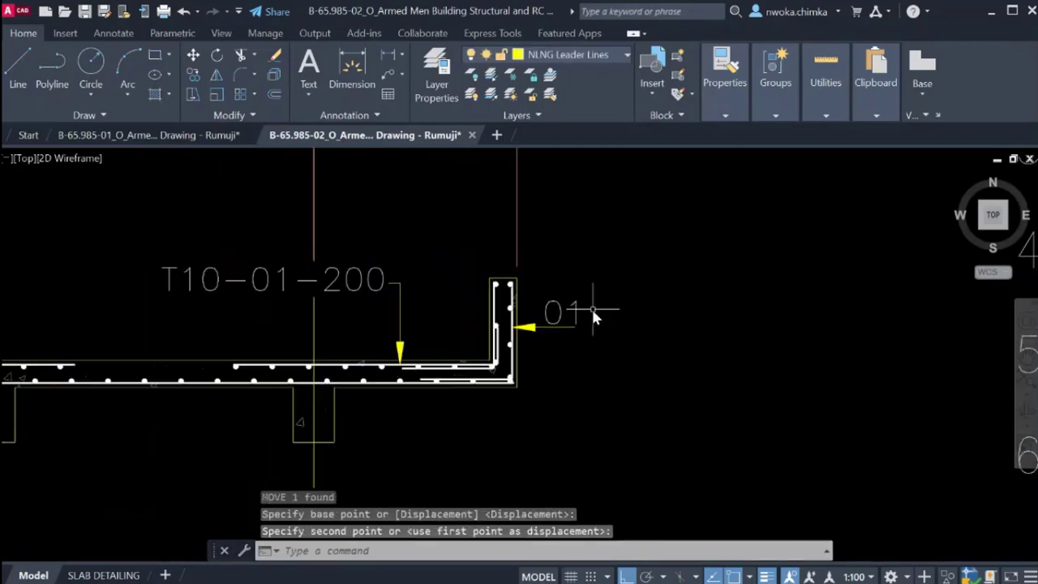
scroll(660, 301, "down", 2)
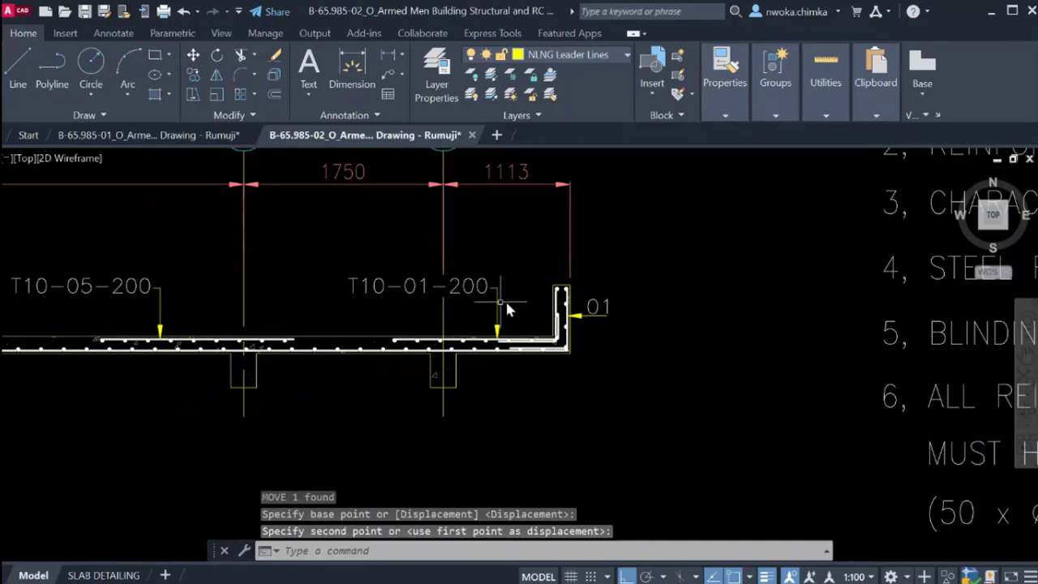
scroll(689, 295, "up", 2)
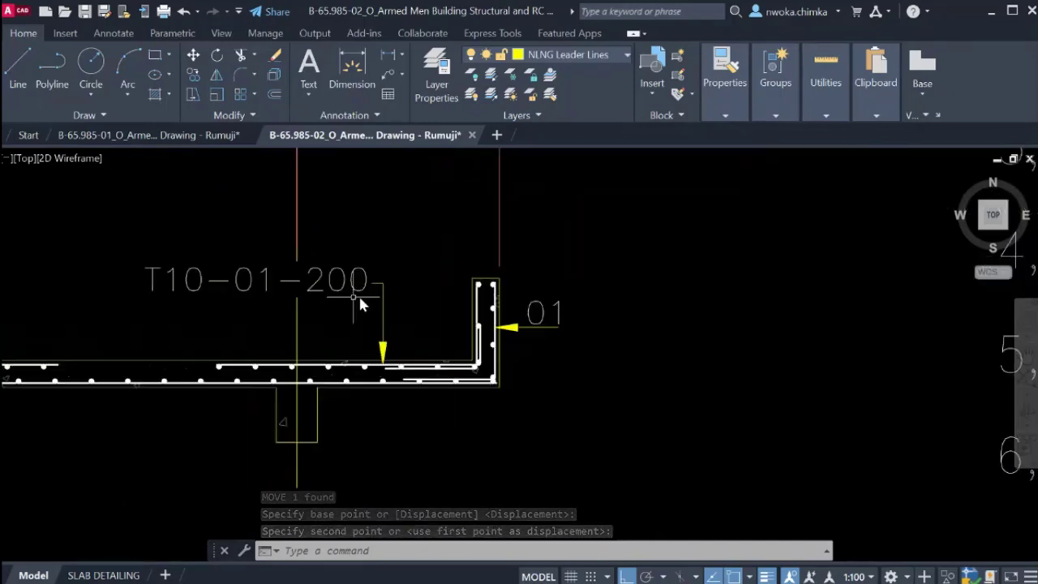
scroll(262, 280, "up", 2)
left_click(669, 340)
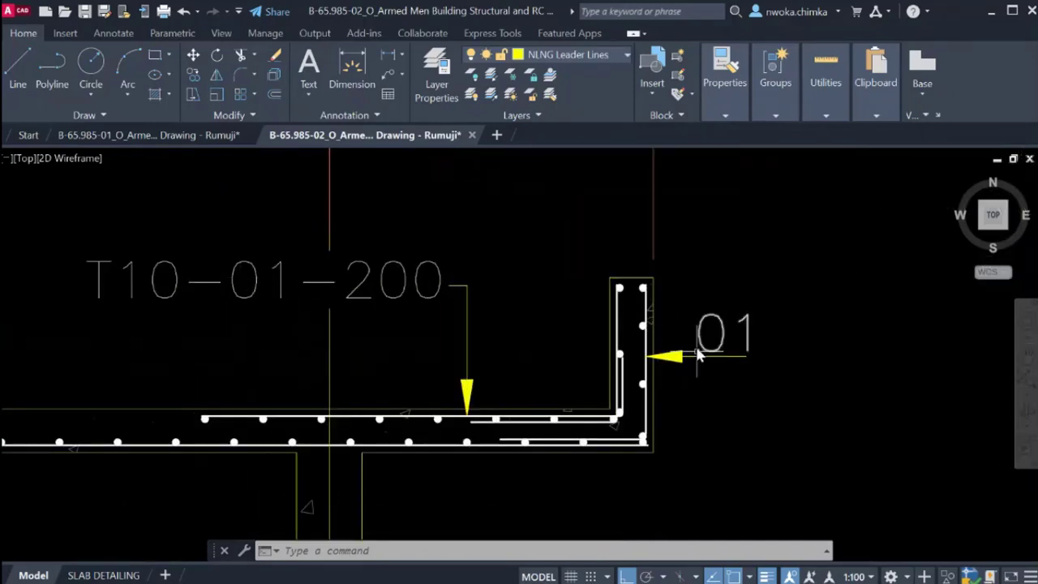
scroll(699, 355, "down", 6)
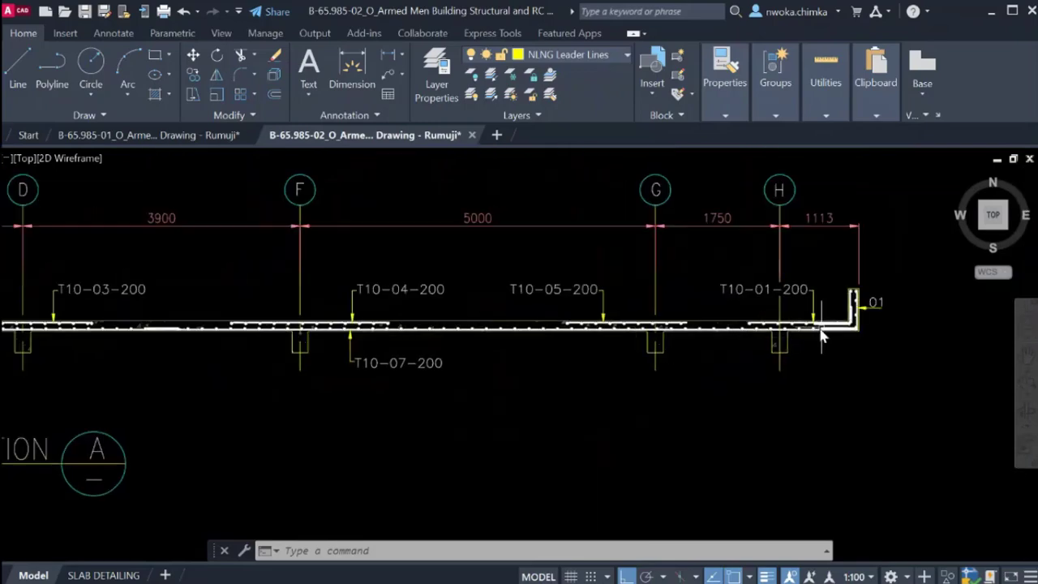
scroll(822, 336, "up", 2)
scroll(714, 333, "down", 2)
scroll(696, 345, "up", 4)
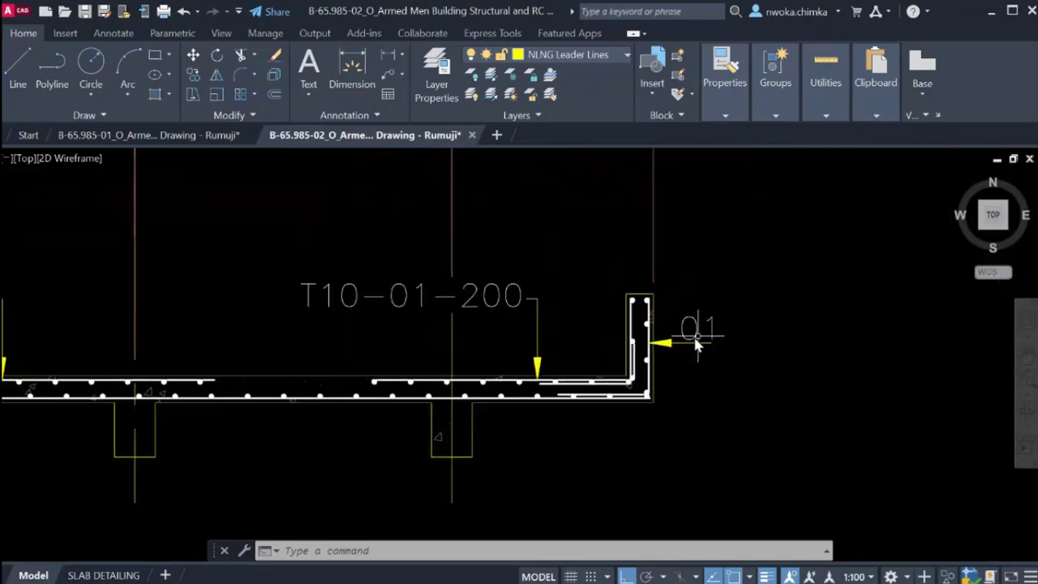
scroll(803, 290, "down", 4)
scroll(230, 394, "up", 4)
scroll(646, 353, "down", 4)
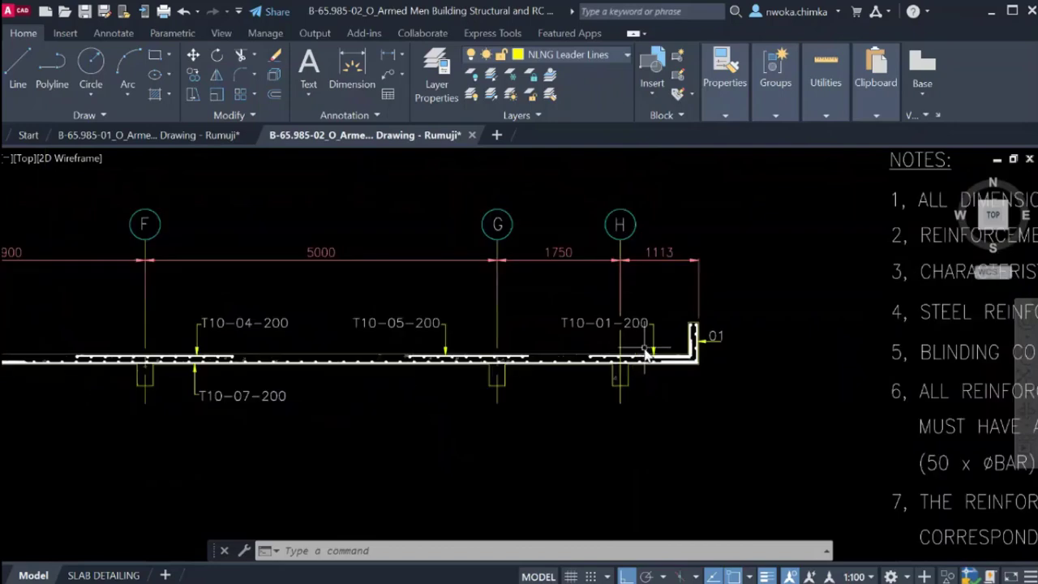
Change the bar mark beside the upstand leader to 08.
scroll(695, 354, "up", 5)
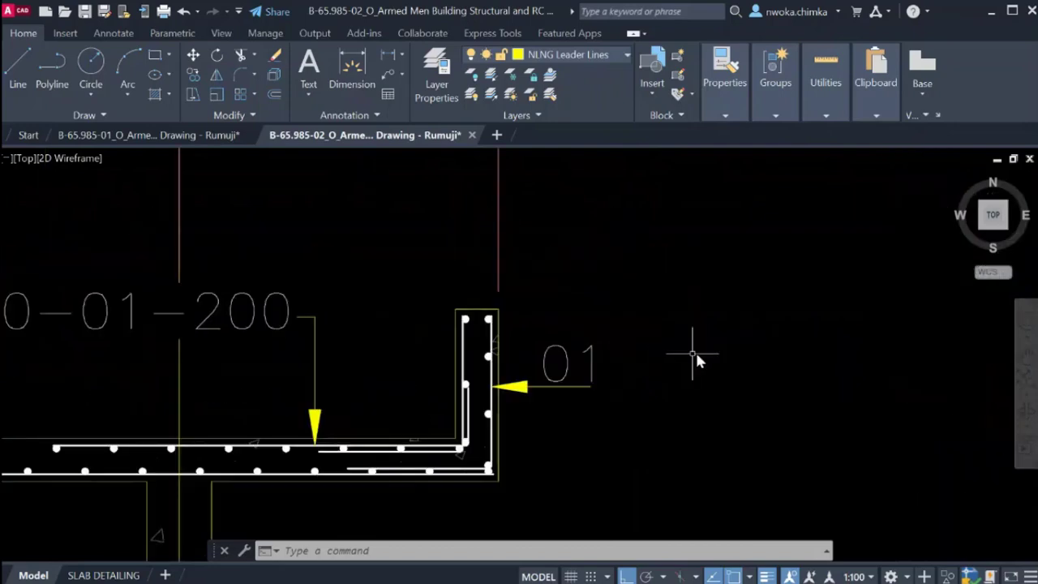
double_click(572, 349)
type("08")
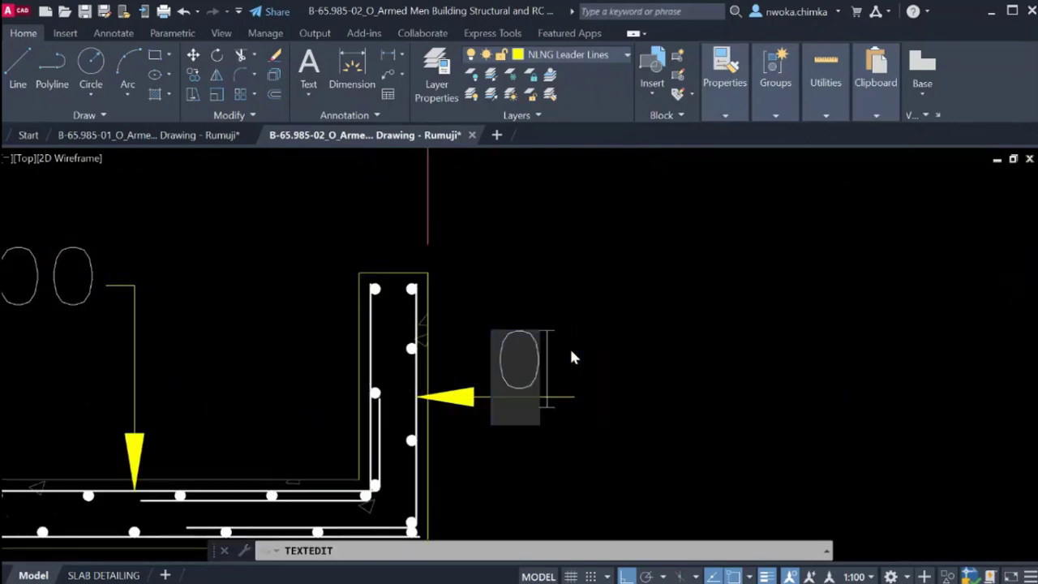
key("Return")
scroll(725, 341, "down", 2)
key("Escape")
Copy the 08 mark horizontally to the inner side of the upstand at the opposite end of Section A.
left_click(661, 325)
left_click(662, 332)
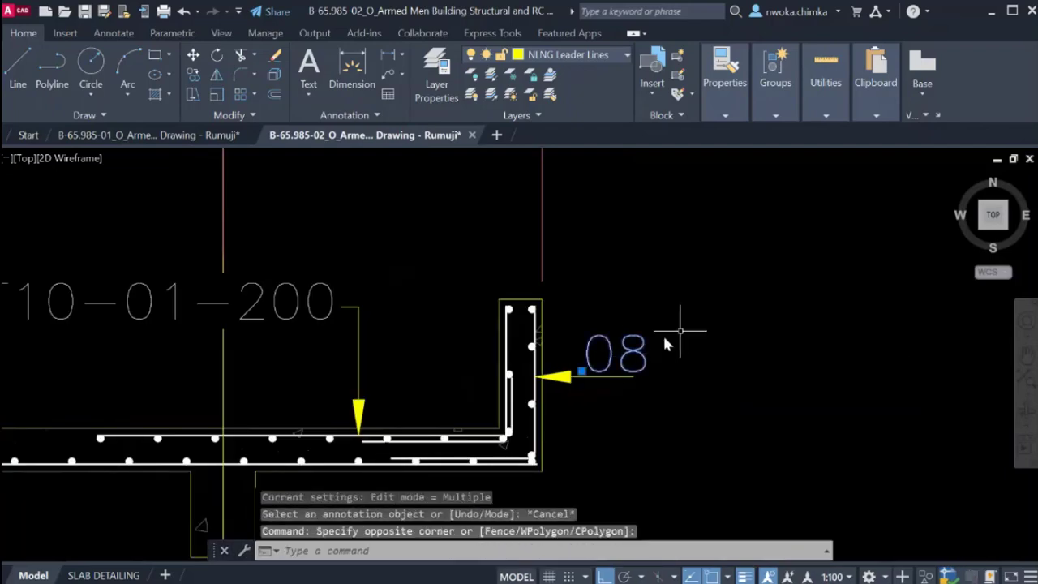
key("Return")
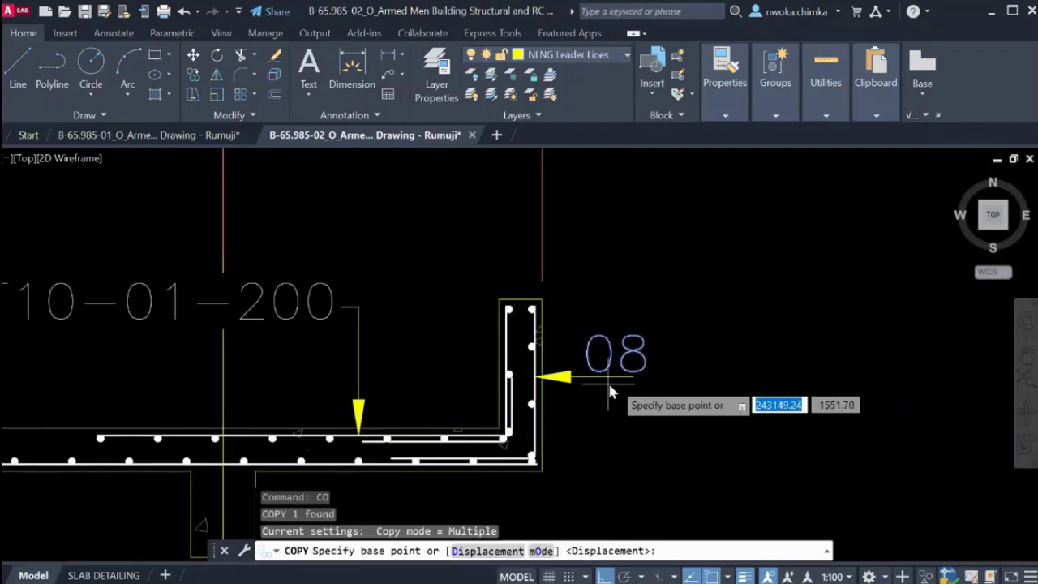
left_click(629, 374)
scroll(629, 374, "down", 4)
scroll(216, 352, "up", 10)
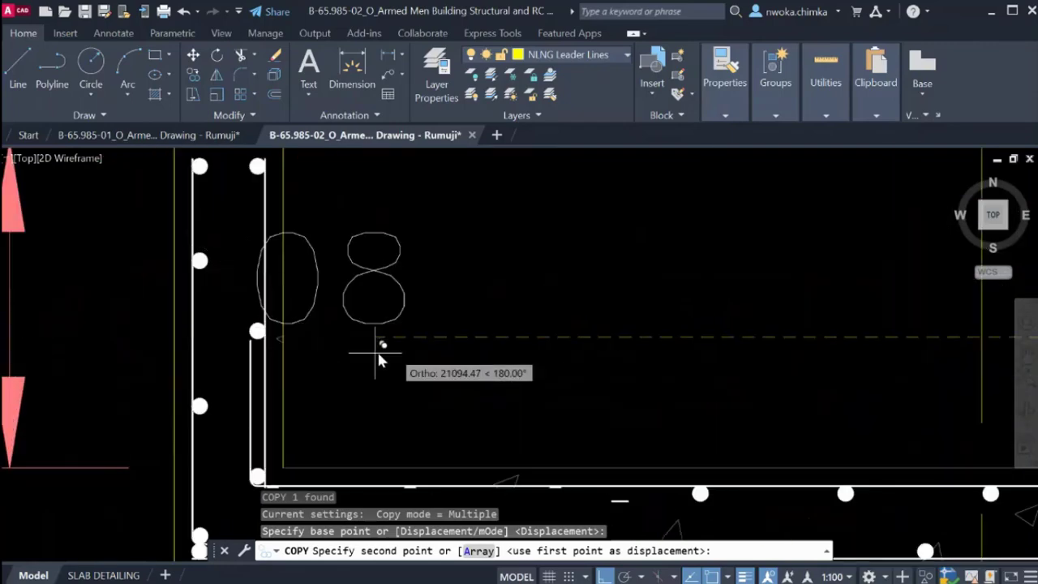
left_click(432, 334)
scroll(560, 316, "down", 2)
key("Escape")
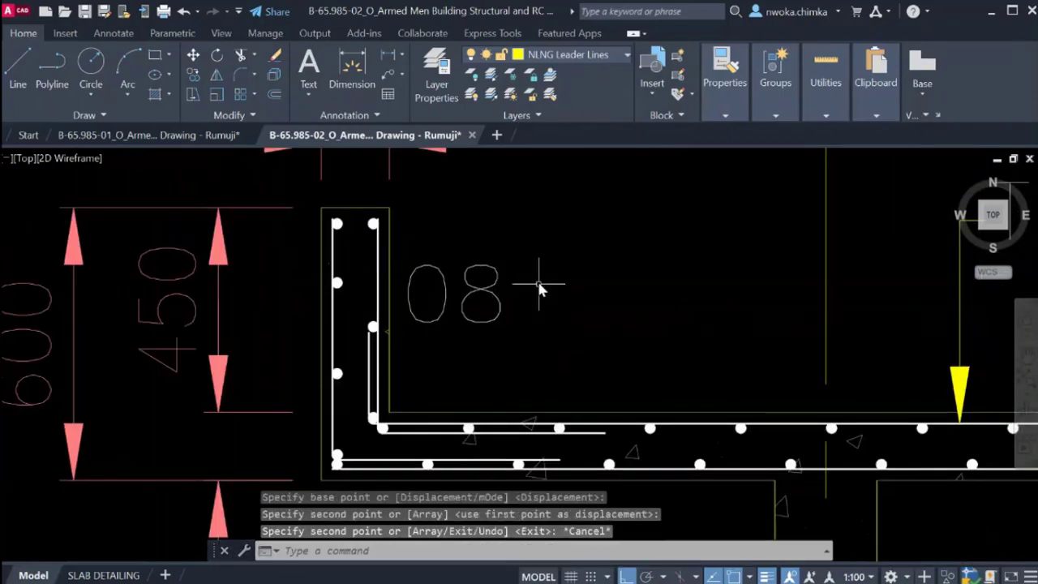
type("QL")
key("Return")
scroll(359, 265, "up", 3)
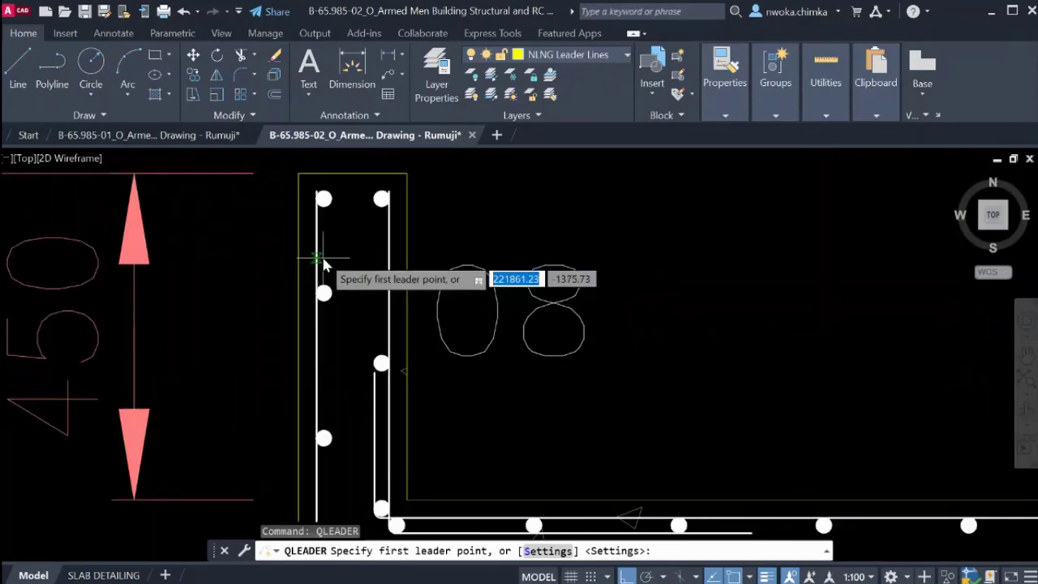
left_click(319, 256)
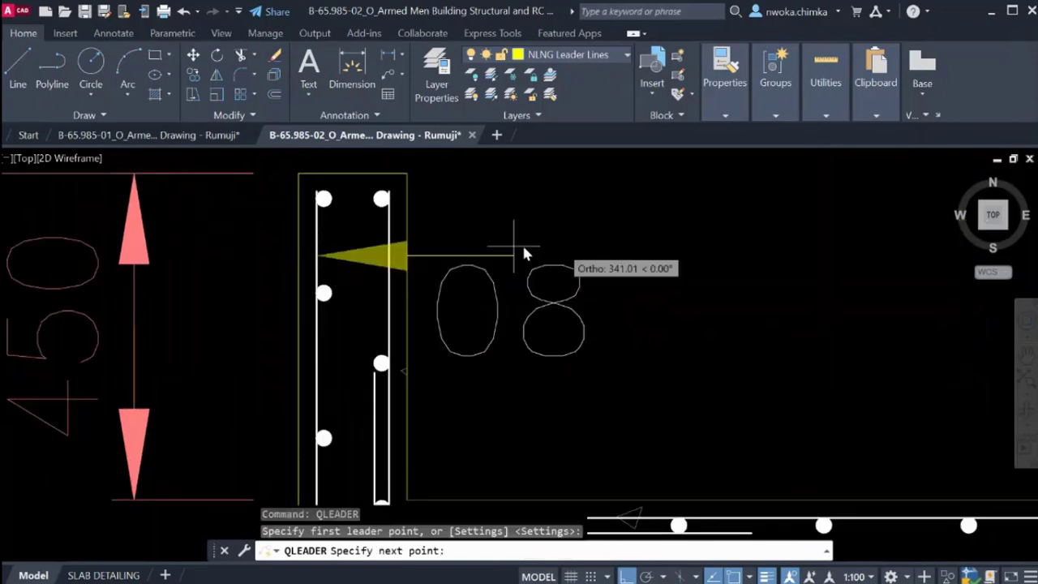
left_click(447, 256)
scroll(454, 264, "down", 3)
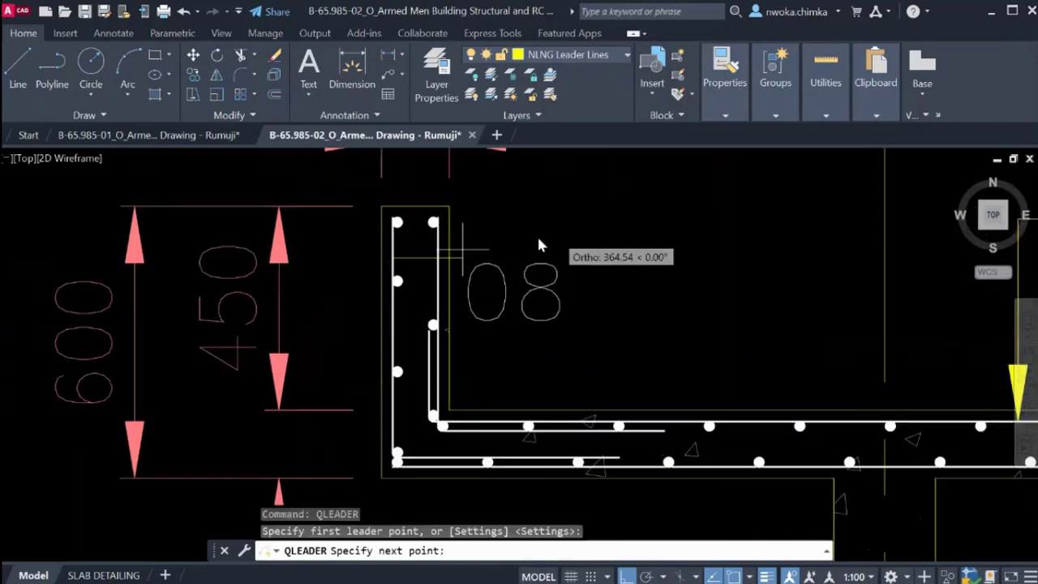
scroll(543, 249, "down", 3)
middle_click_drag(543, 249, 535, 266)
scroll(535, 260, "up", 5)
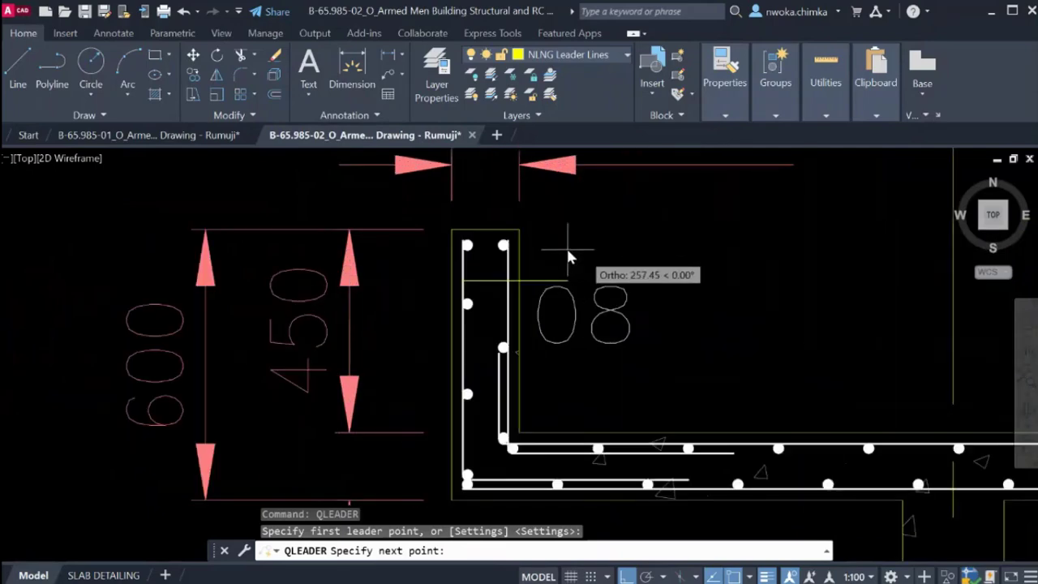
middle_click_drag(568, 232, 499, 231)
key("Escape")
Stretch the 600, 450 and lower 150 vertical dimensions about 326 mm horizontally away from the upstand to make room for a leader.
scroll(640, 229, "down", 5)
scroll(517, 226, "up", 2)
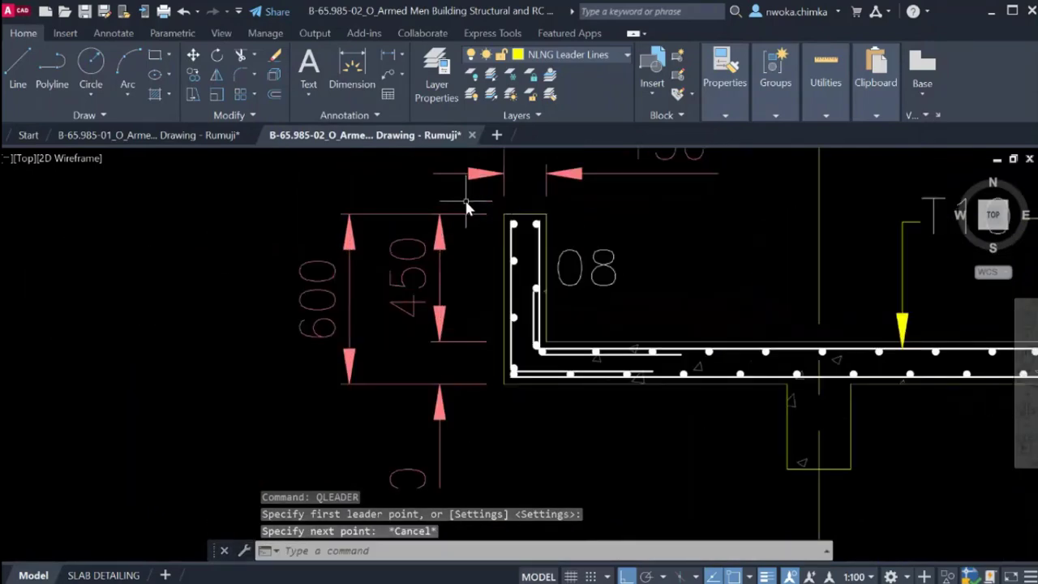
left_click(466, 202)
scroll(466, 201, "down", 4)
left_click(318, 376)
type("s")
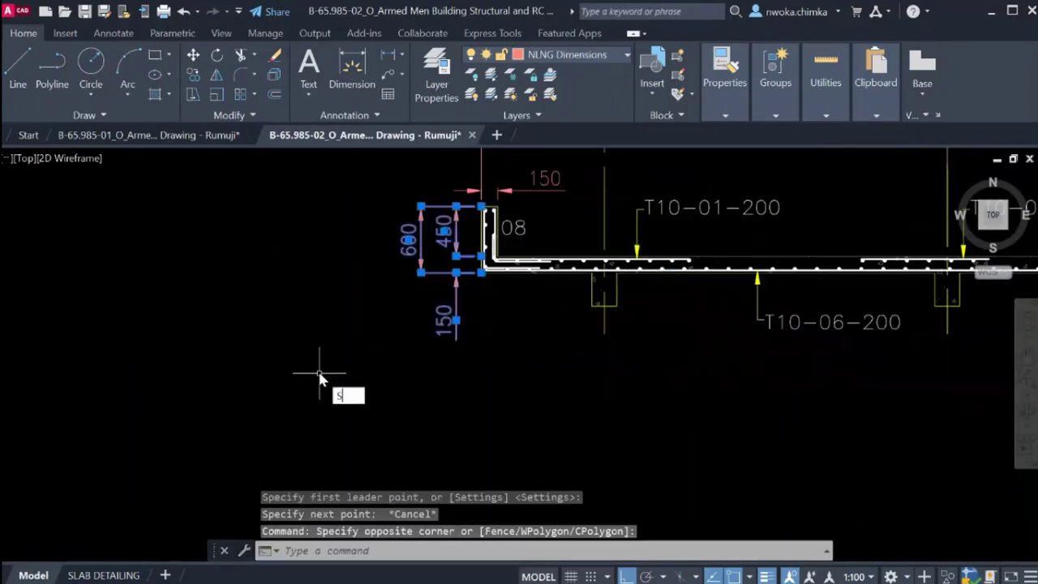
key("Return")
left_click(435, 378)
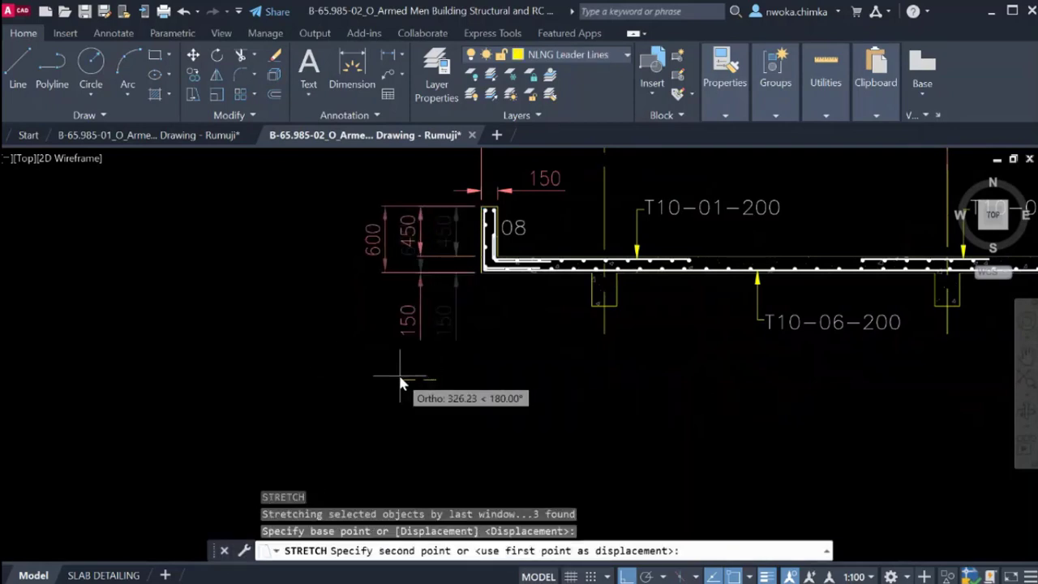
left_click(404, 378)
scroll(535, 219, "up", 2)
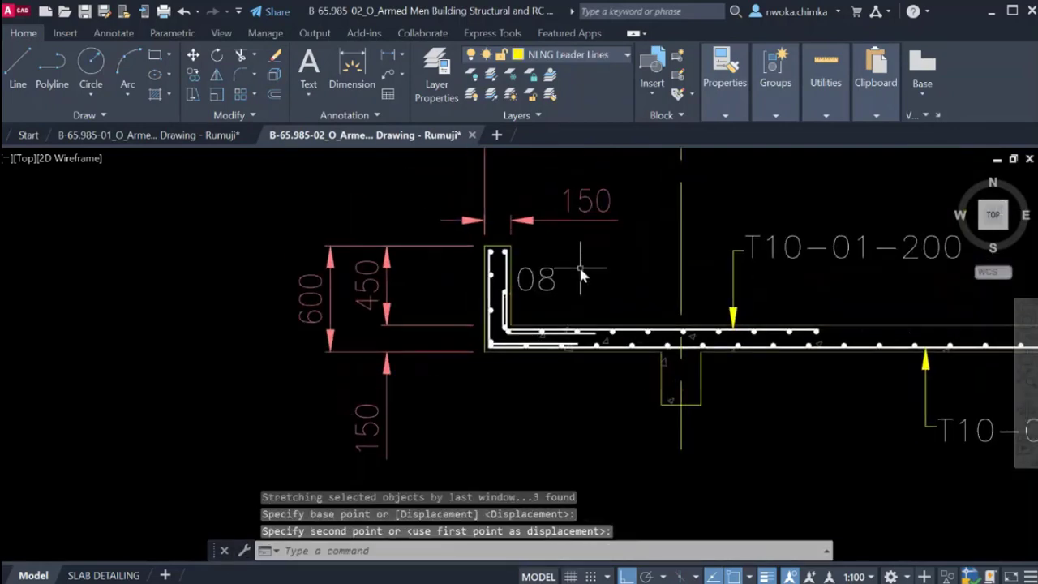
Draw a horizontal quick leader from the upstand's outer vertical bar into the space before the 450 dimension.
key("Return")
scroll(453, 271, "up", 5)
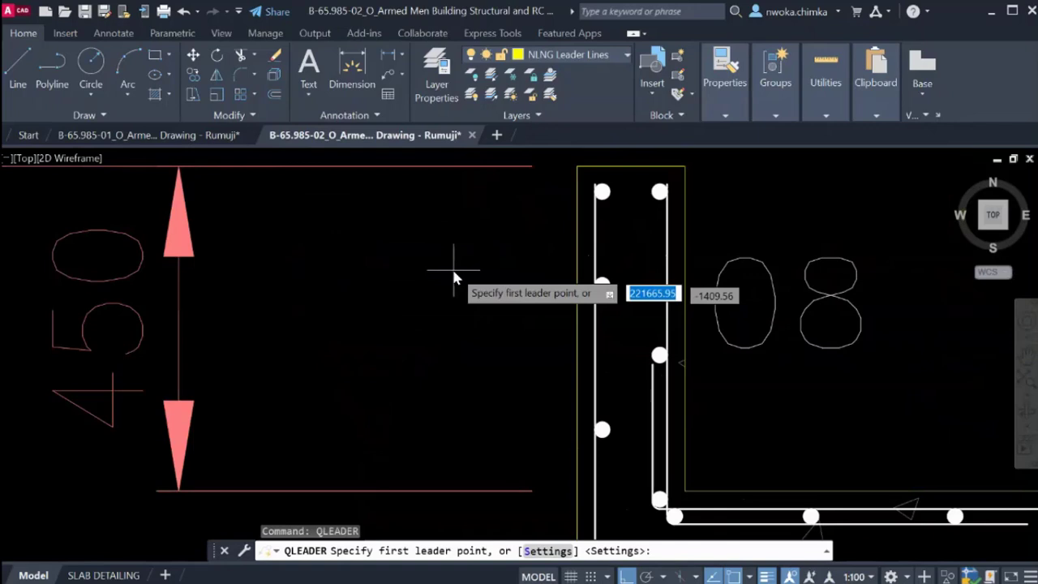
left_click(595, 252)
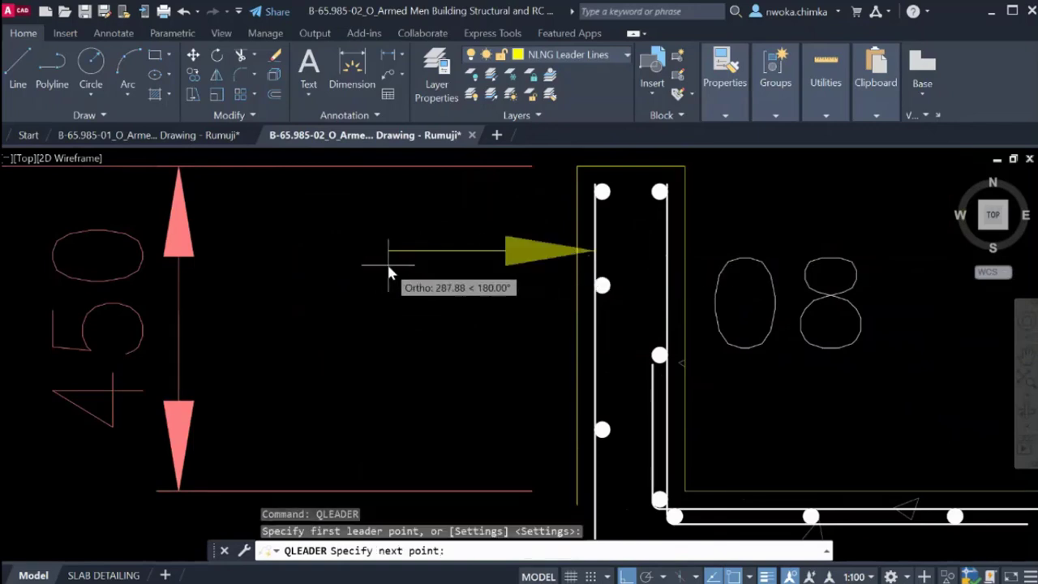
key("Escape")
Move the copied 08 mark from inside the upstand to just above the new leader's tail, with Ortho off.
scroll(419, 263, "down", 3)
left_click(672, 249)
left_click(657, 302)
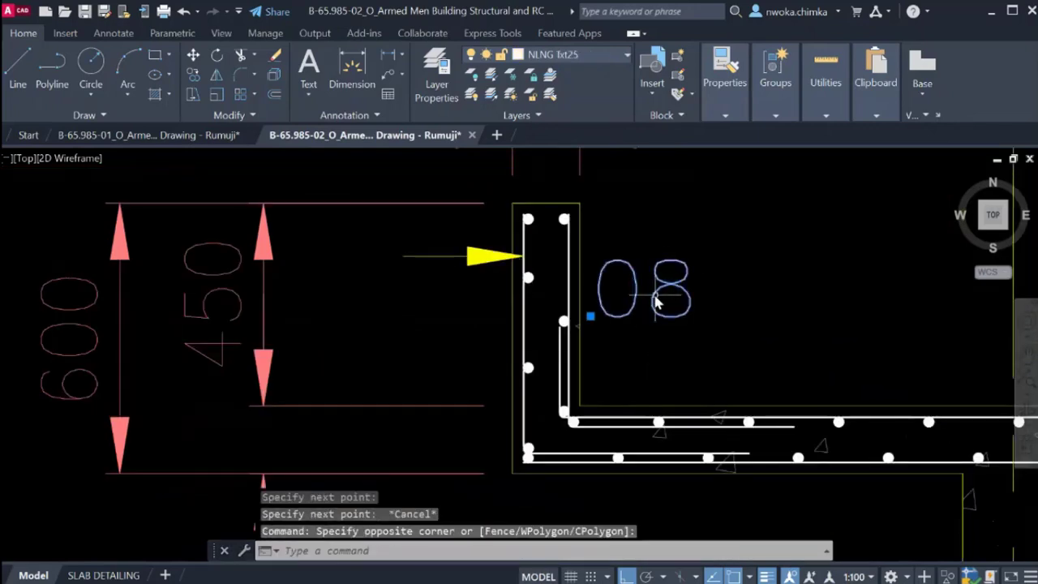
type("M")
key("Return")
left_click(700, 298)
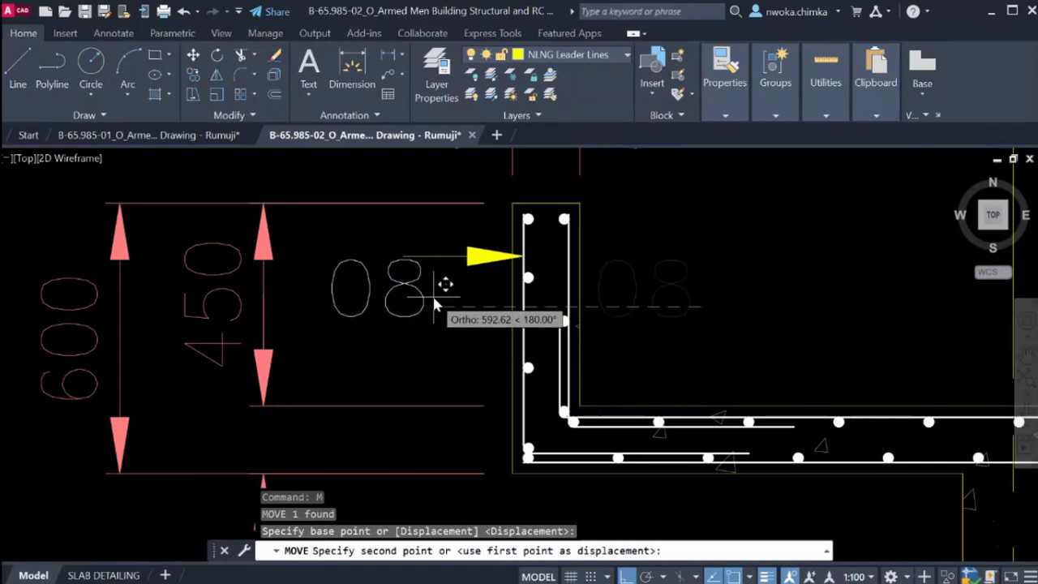
scroll(430, 300, "up", 3)
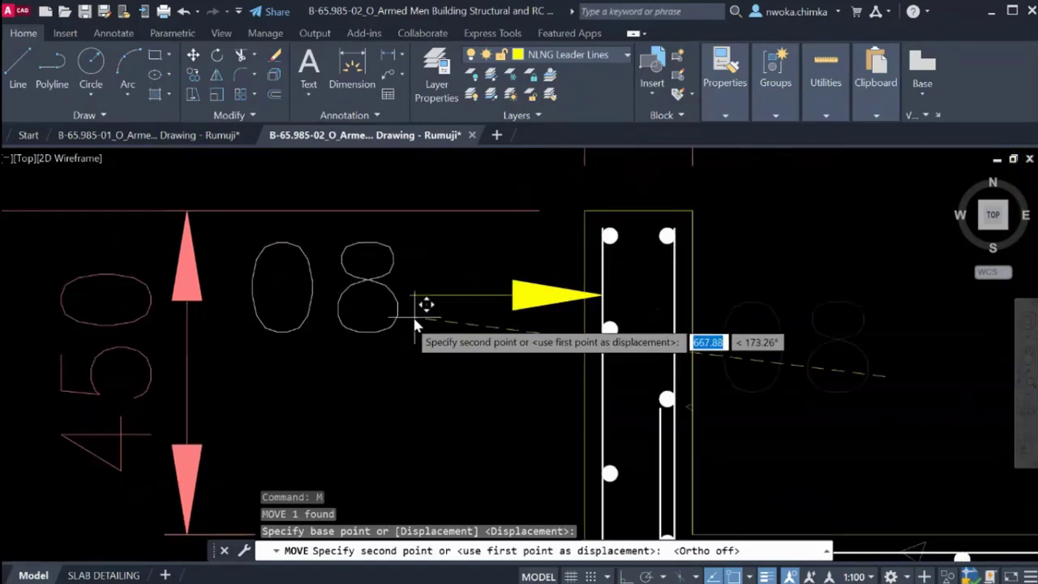
middle_click_drag(514, 278, 516, 286)
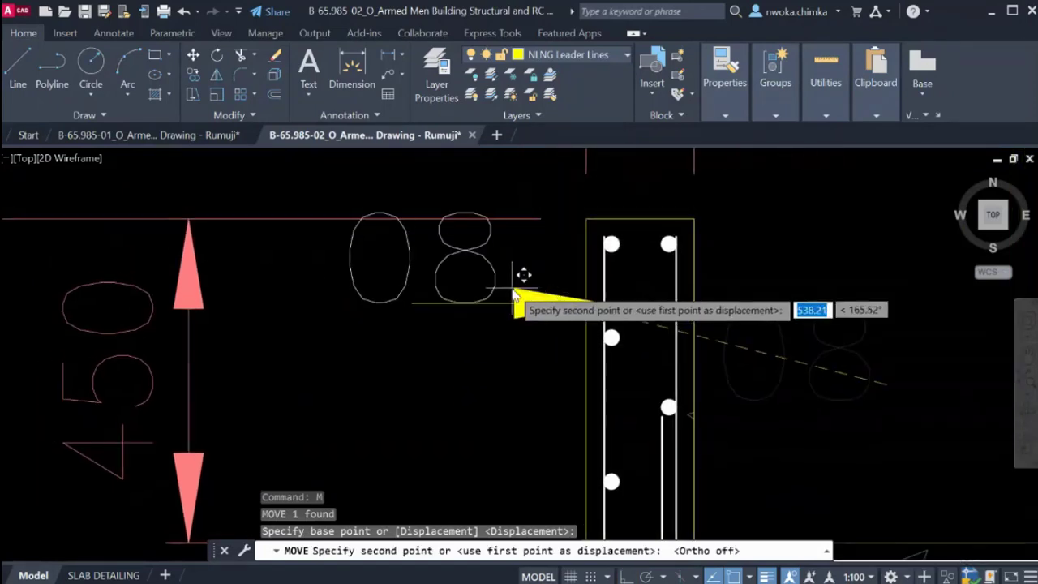
left_click(520, 289)
key("Escape")
Move the 08 mark together with its leader about 105 mm straight down along the upstand, with Ortho on.
left_click(537, 261)
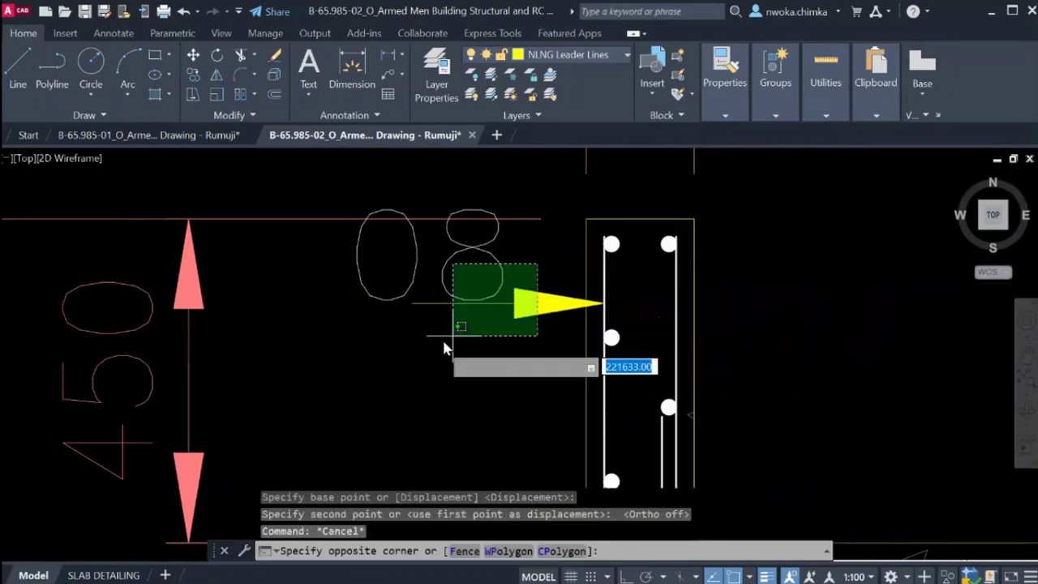
left_click(444, 339)
type("M")
key("Return")
left_click(516, 364)
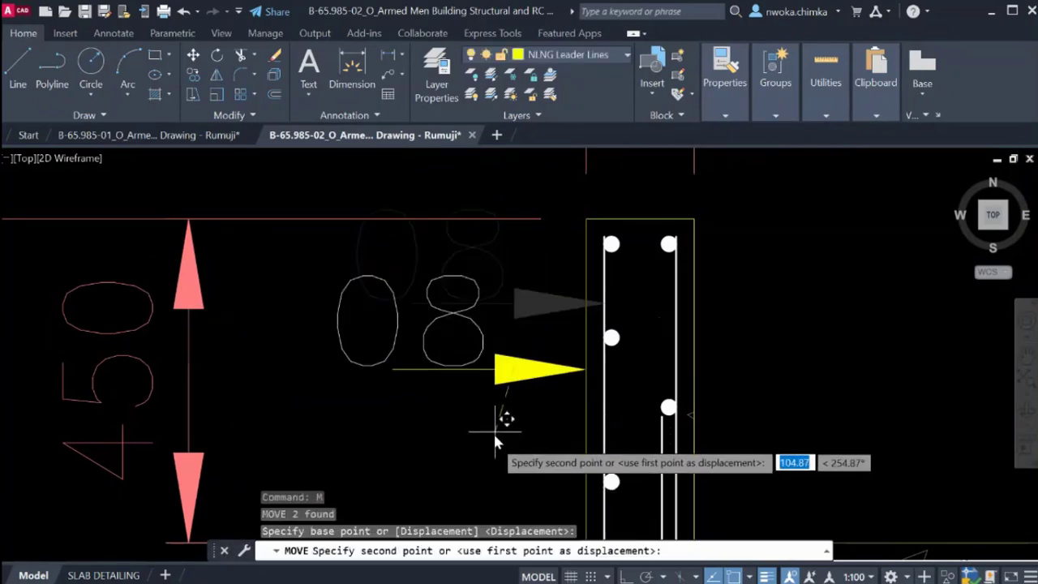
scroll(515, 379, "down", 2)
key("F8")
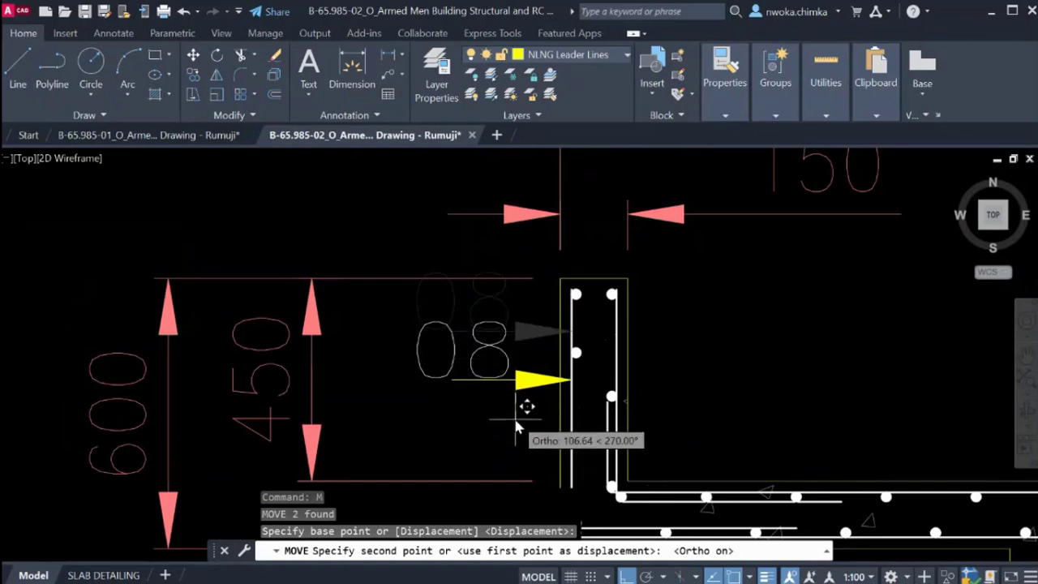
left_click(514, 416)
Move the 08 mark slightly upward to leave a small gap above its leader line.
left_click(529, 372)
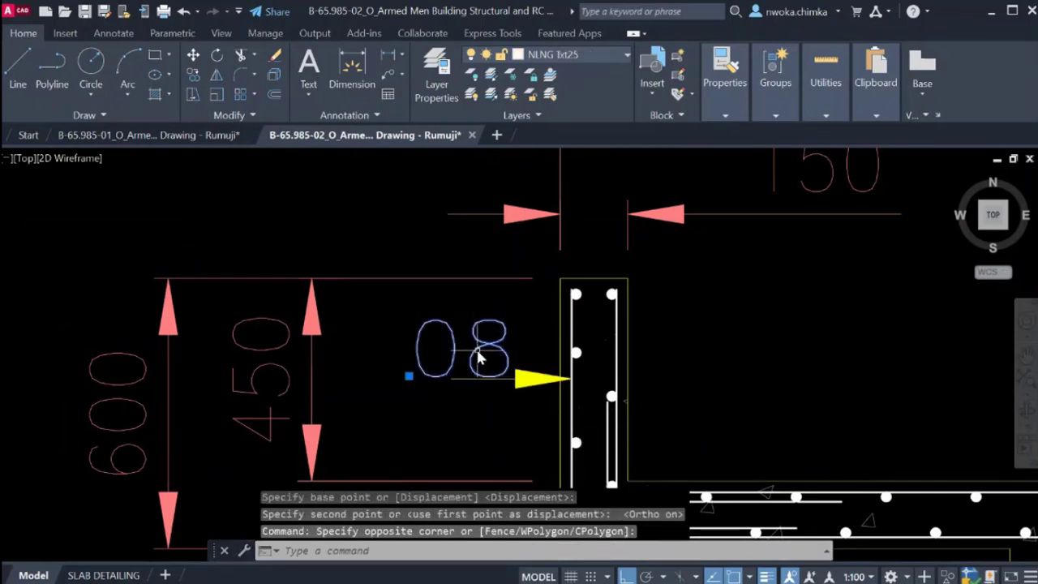
type("M")
key("Return")
scroll(487, 406, "up", 4)
left_click(488, 407)
left_click(488, 402)
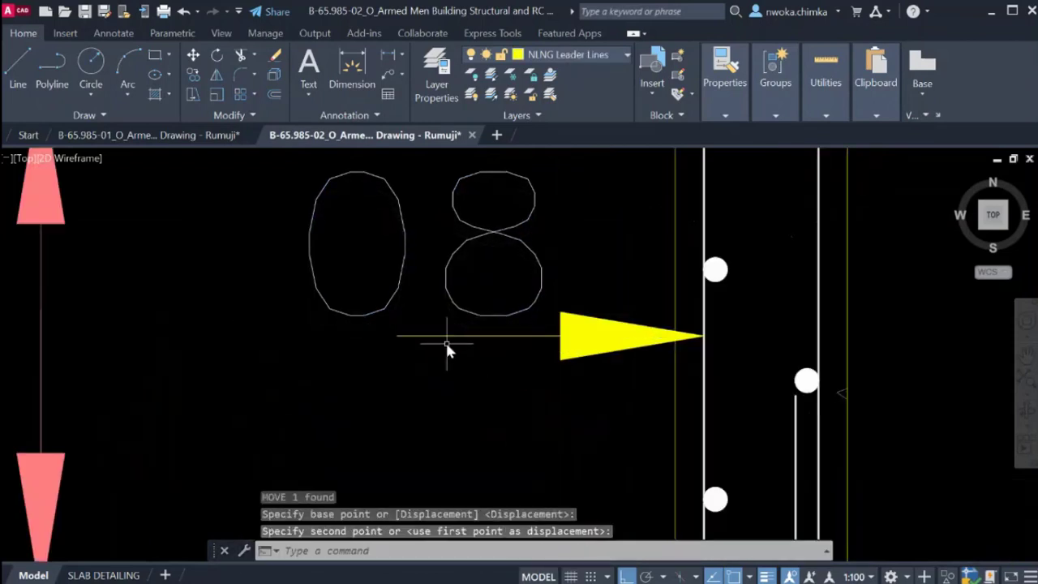
Stretch the tail end of the 08 leader about 60 mm horizontally away from the upstand, beneath the mark.
left_click(447, 343)
left_click(402, 336)
left_click(396, 336)
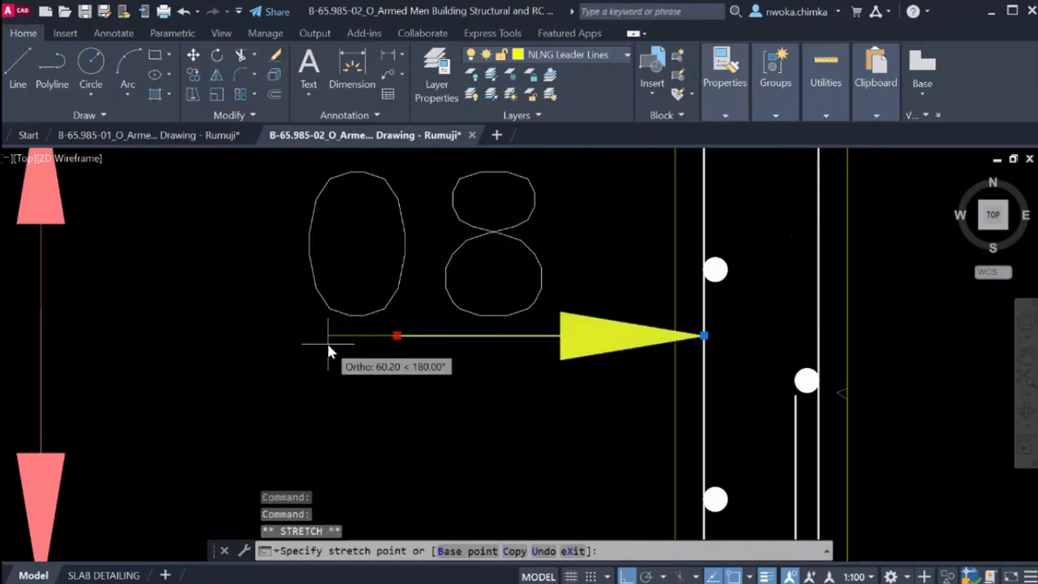
left_click(326, 344)
key("Escape")
Draw a horizontal quick leader from the upstand's inner vertical bar, near its top, into the empty space above the slab.
scroll(388, 347, "down", 4)
middle_click_drag(542, 335, 473, 313)
scroll(473, 318, "down", 4)
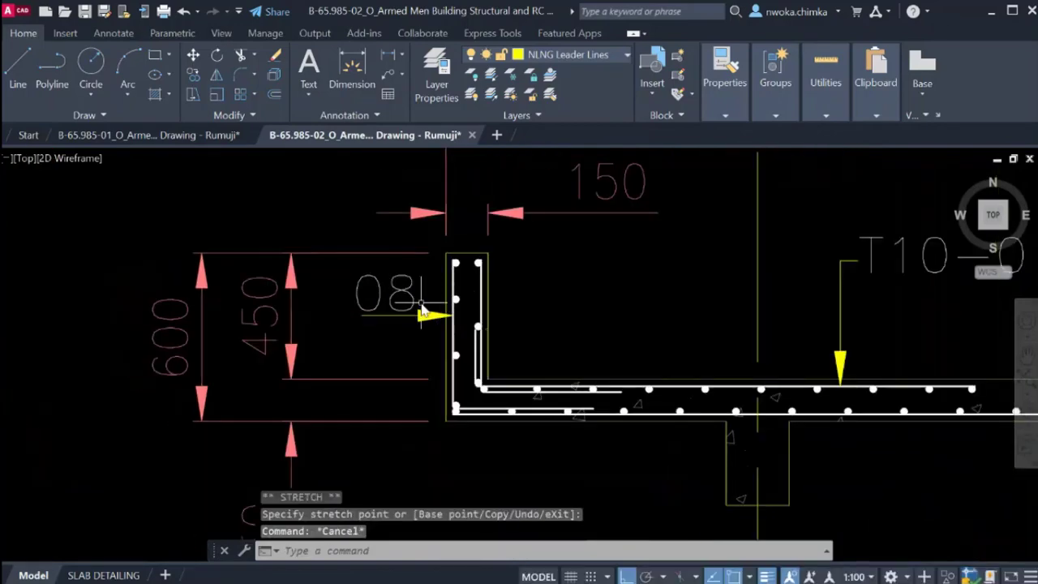
scroll(442, 319, "up", 5)
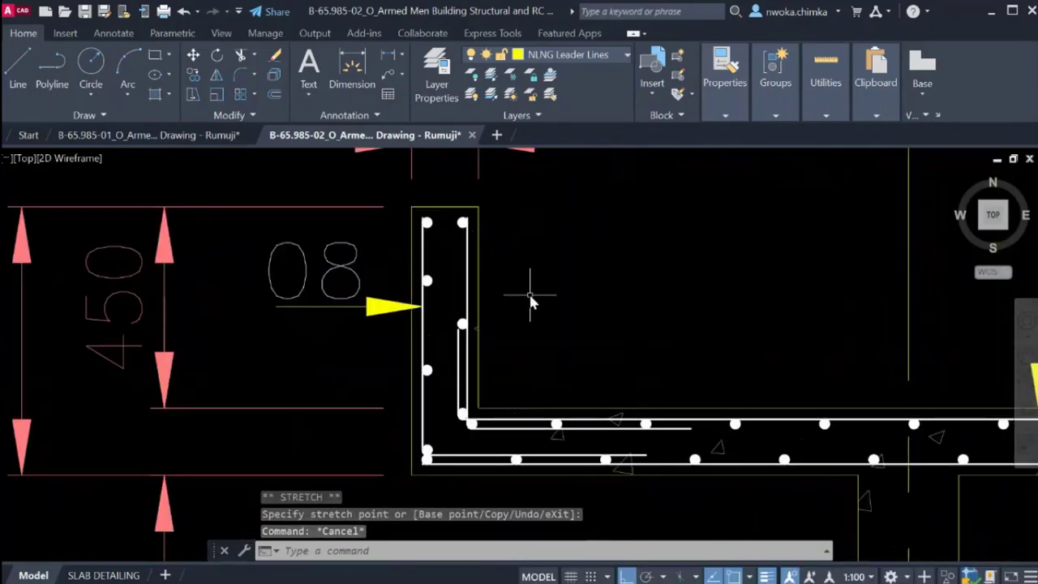
scroll(442, 292, "up", 2)
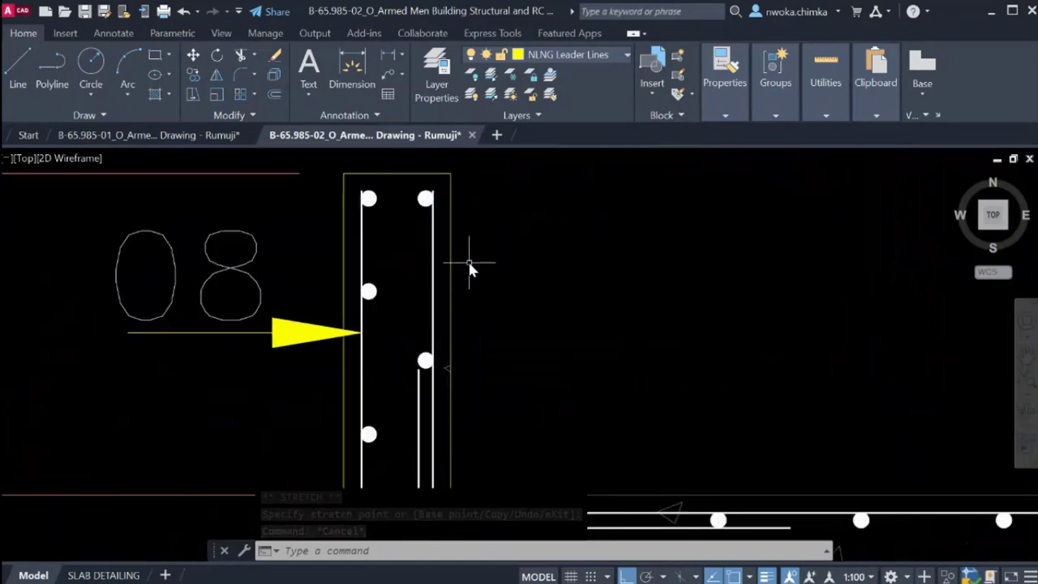
type("Q")
key("Return")
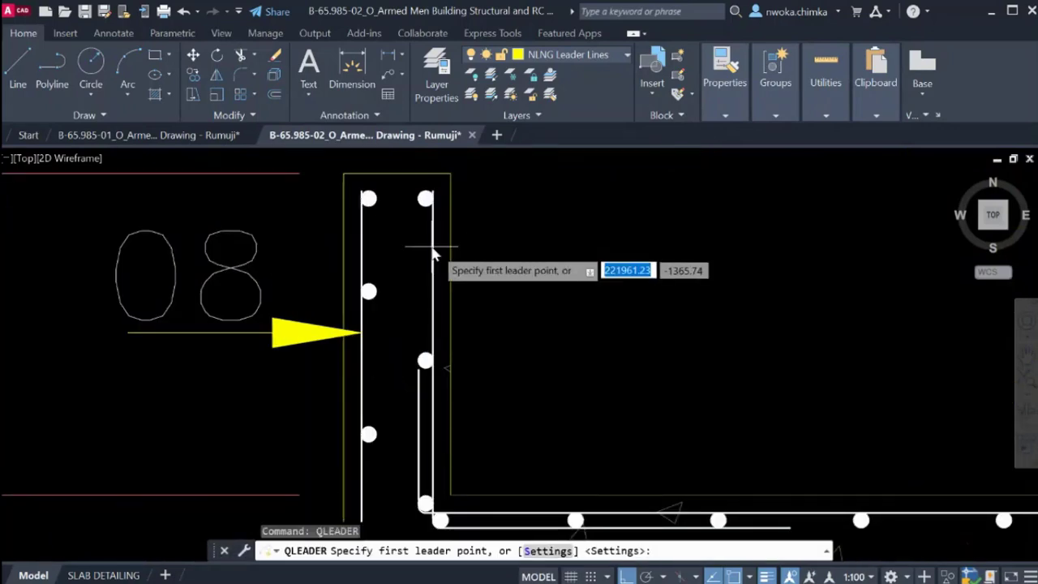
left_click(434, 253)
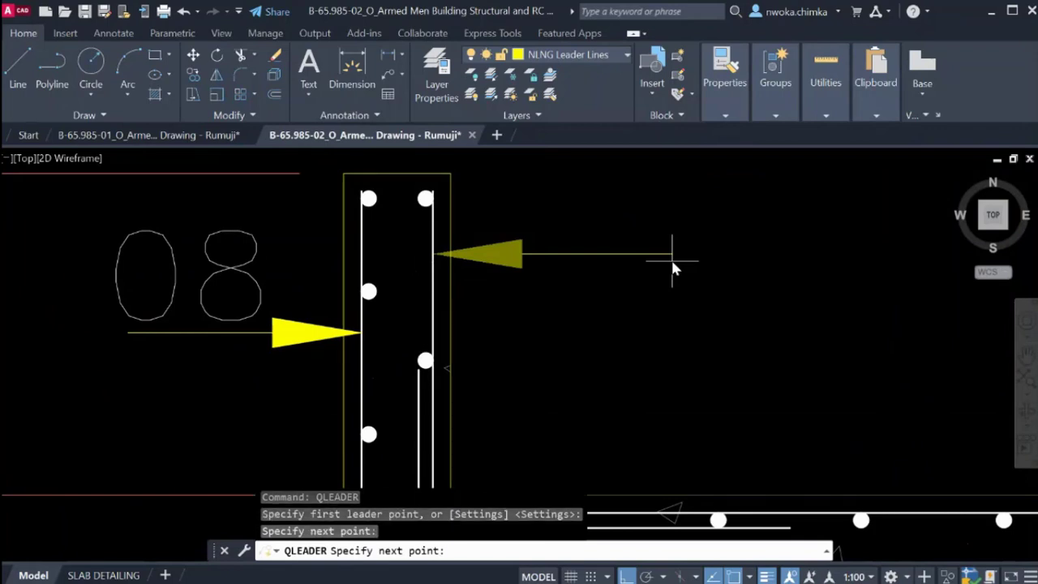
key("Escape")
Copy the 08 mark from the outer leader to just above the tail of the new inner leader.
scroll(478, 254, "down", 3)
scroll(369, 288, "up", 3)
left_click(316, 308)
left_click(331, 300)
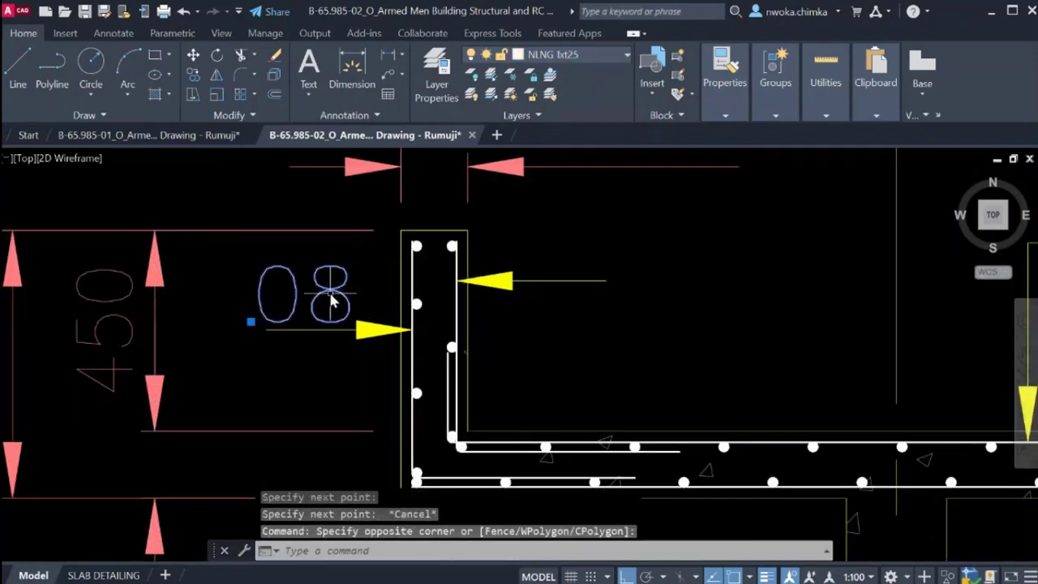
type("CO")
key("Return")
left_click(294, 327)
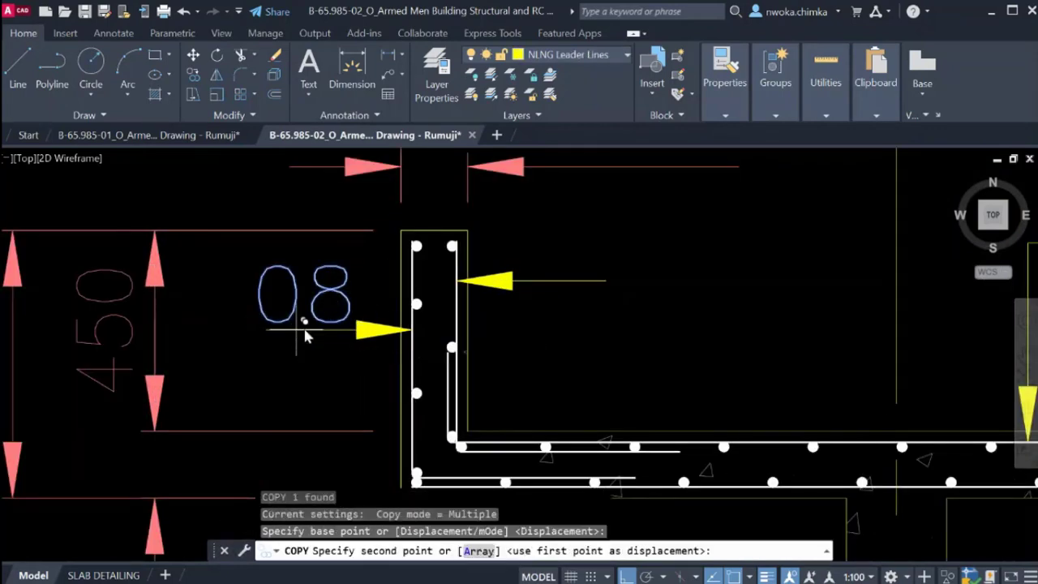
left_click(560, 280)
key("Escape")
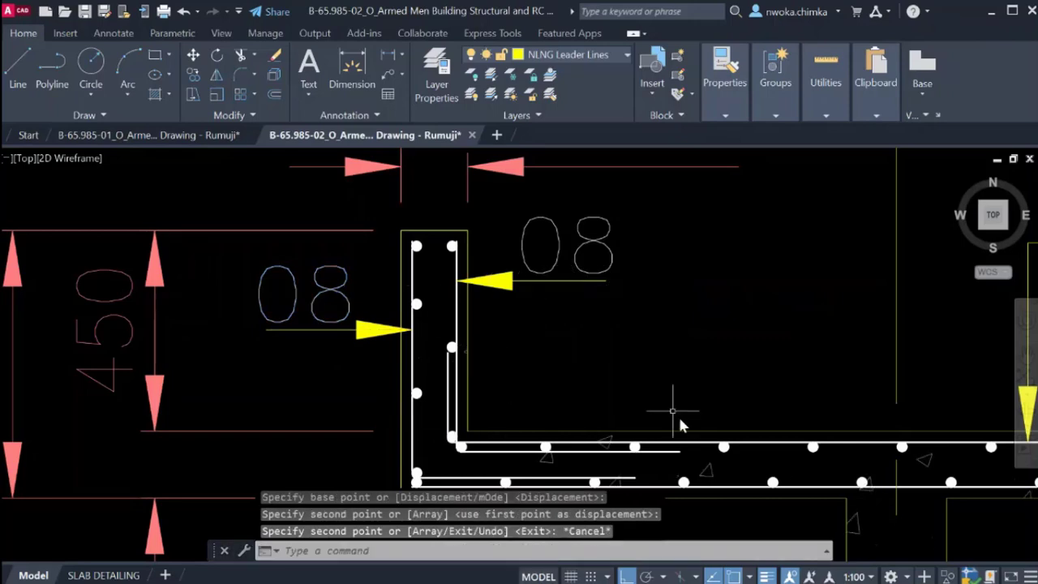
Change the copied mark above the inner leader to 09.
scroll(598, 259, "up", 2)
left_click(598, 236)
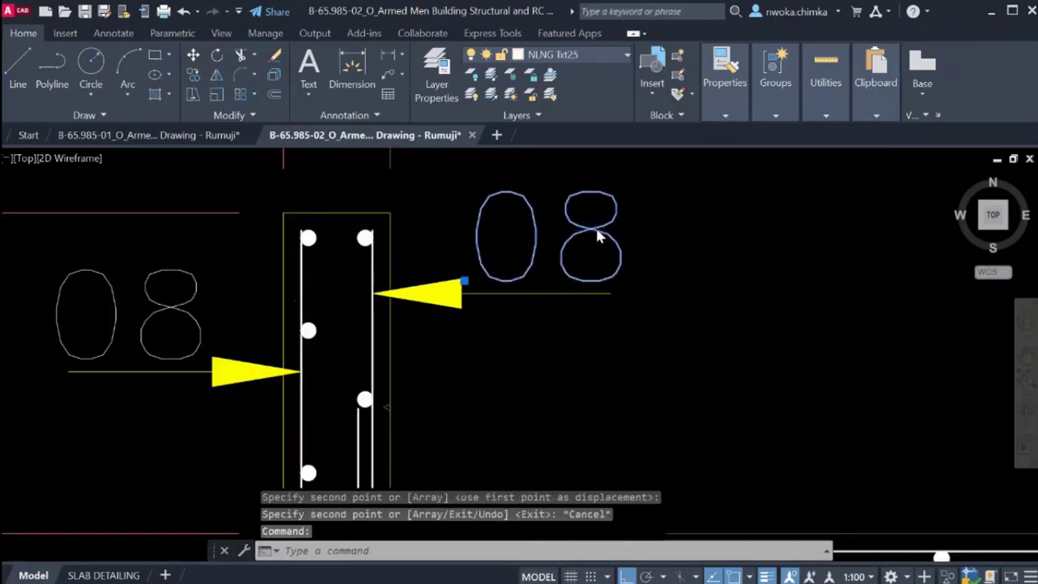
double_click(583, 244)
left_click(579, 232)
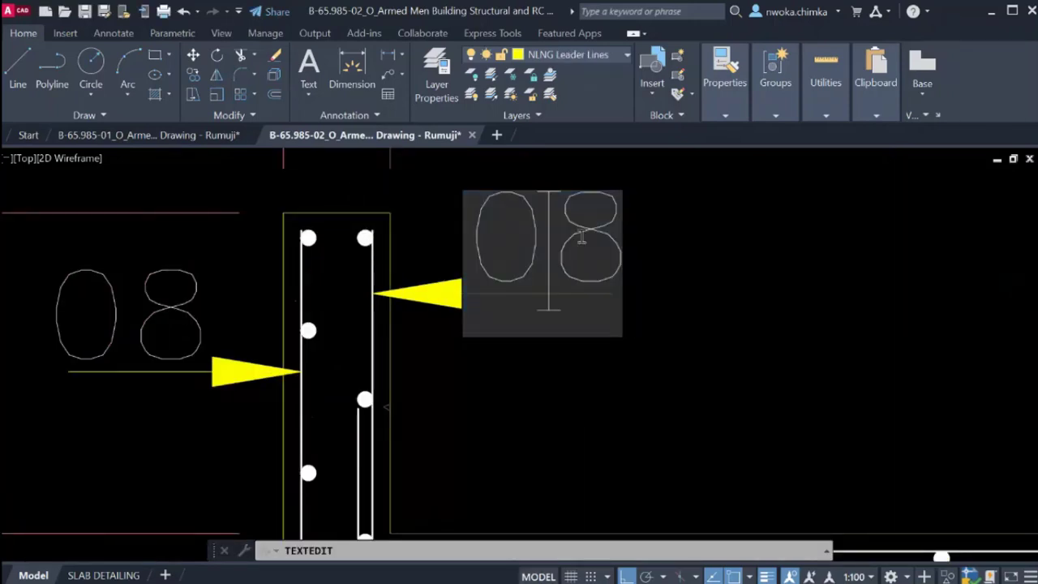
key("shift+Right")
type("9")
key("Return")
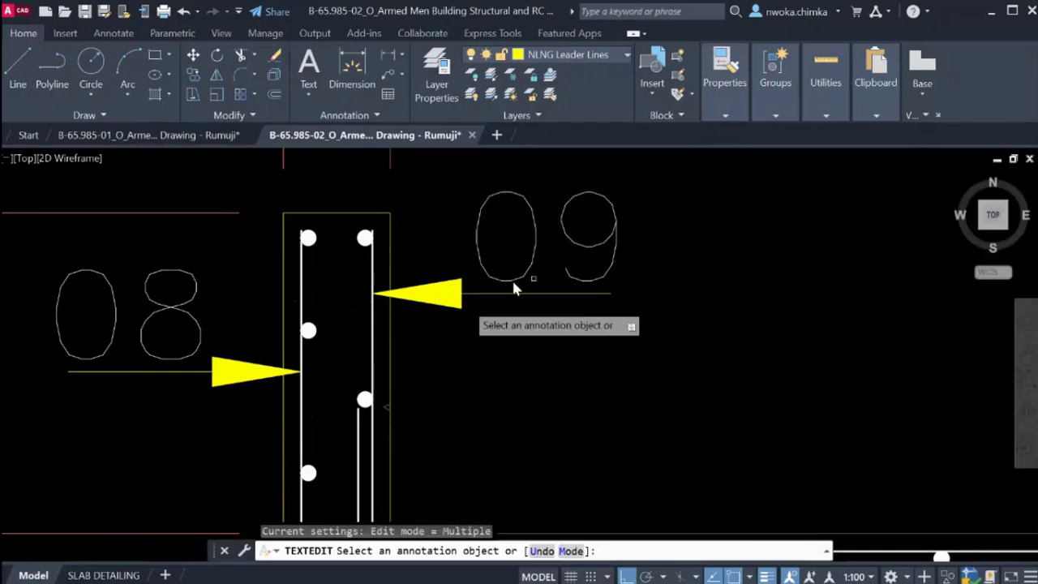
key("Escape")
Copy the 09 mark and its leader horizontally to the inner vertical bar of the upstand at the grid H end.
scroll(480, 313, "down", 4)
left_click(585, 280)
left_click(516, 310)
type("c")
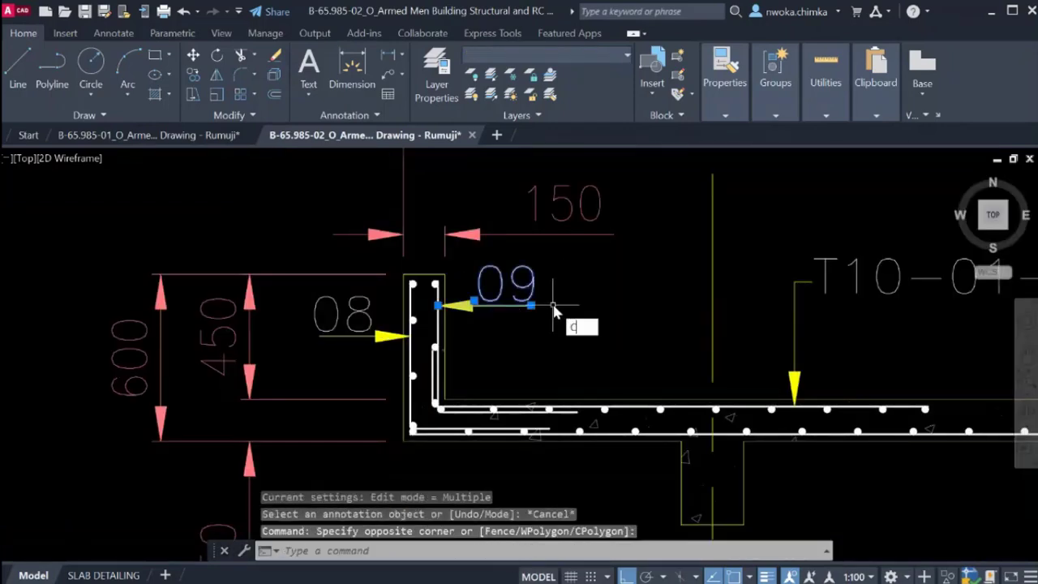
type("o")
key("Return")
scroll(460, 310, "up", 2)
left_click(437, 303)
scroll(487, 304, "down", 8)
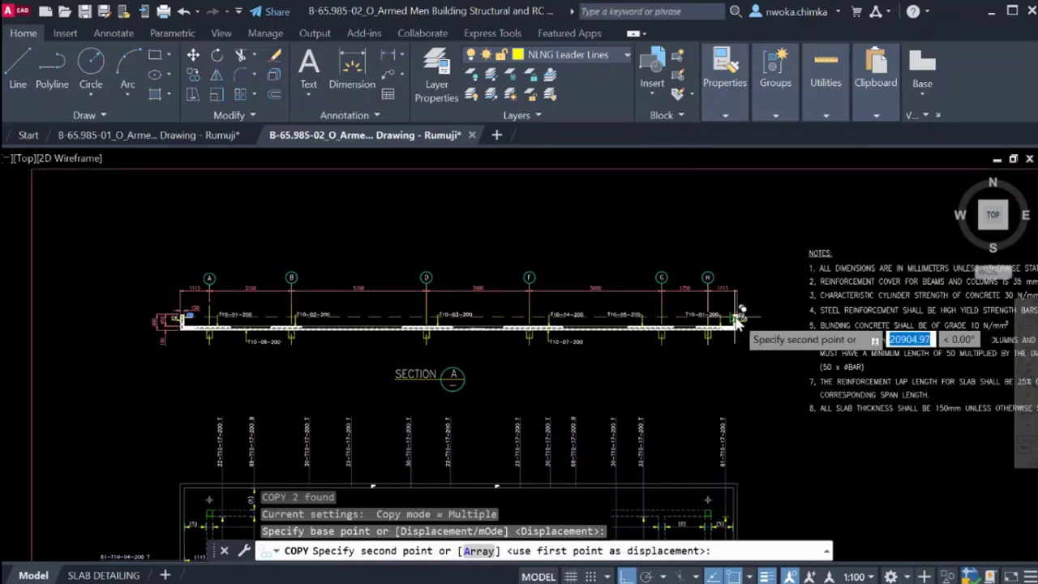
scroll(693, 312, "up", 8)
scroll(596, 302, "down", 3)
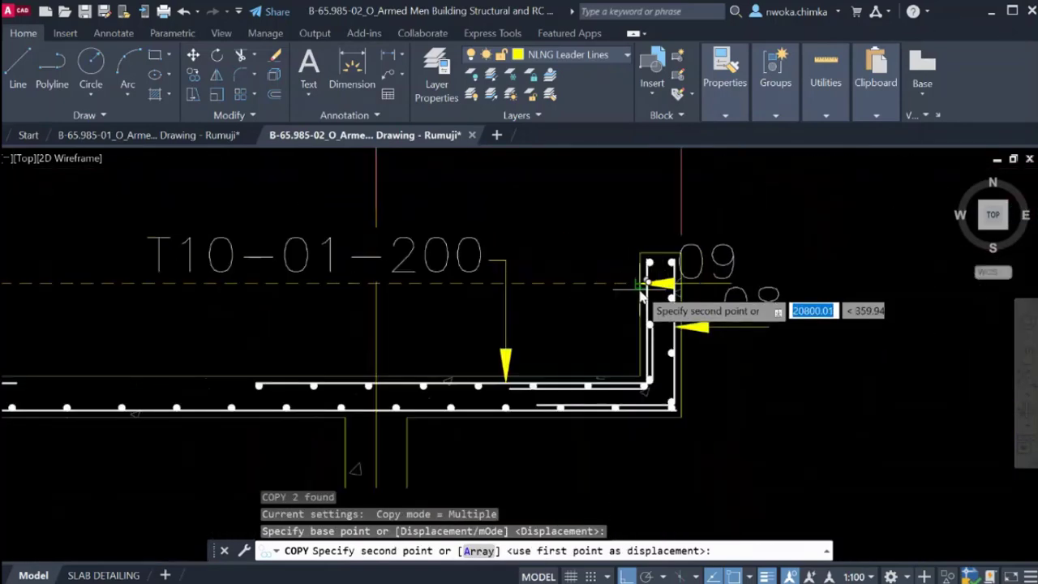
scroll(649, 289, "up", 3)
left_click(655, 271)
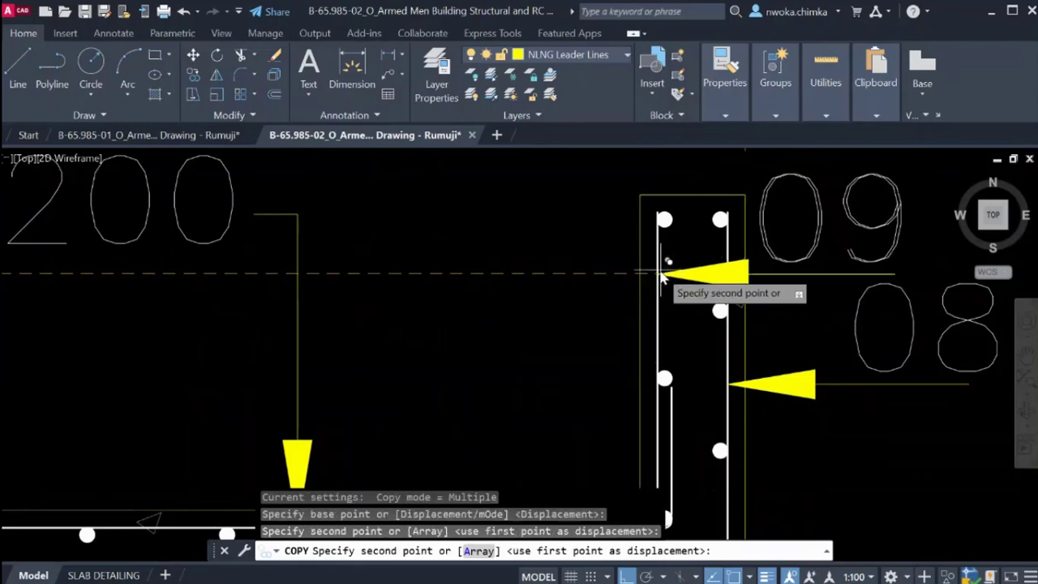
scroll(623, 307, "down", 2)
key("Escape")
Mirror the copied 09 leader about a vertical line through the upstand, keeping the source, and erase the original leader.
left_click(738, 278)
left_click(722, 292)
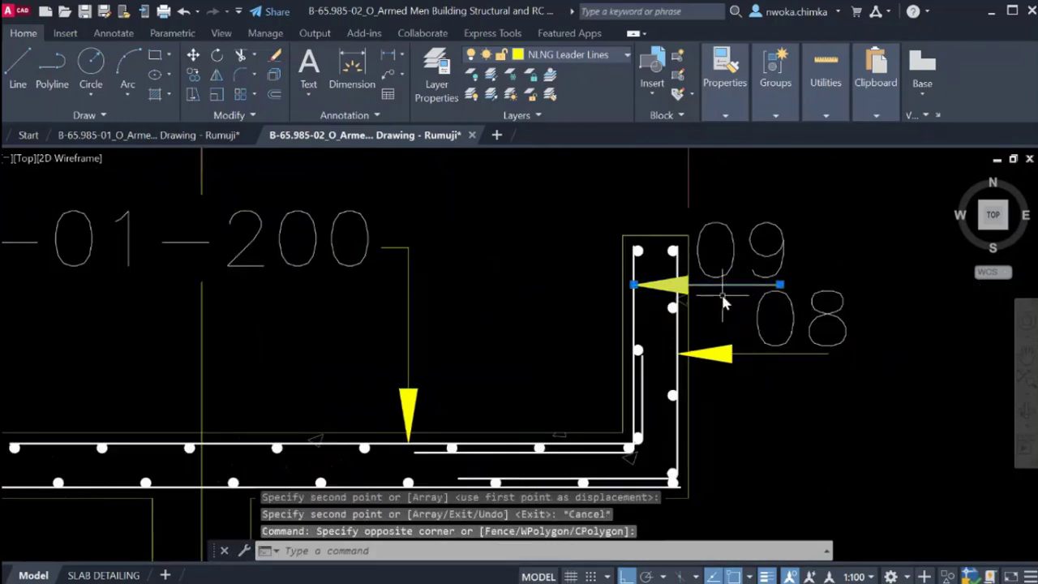
type("MI")
key("Return")
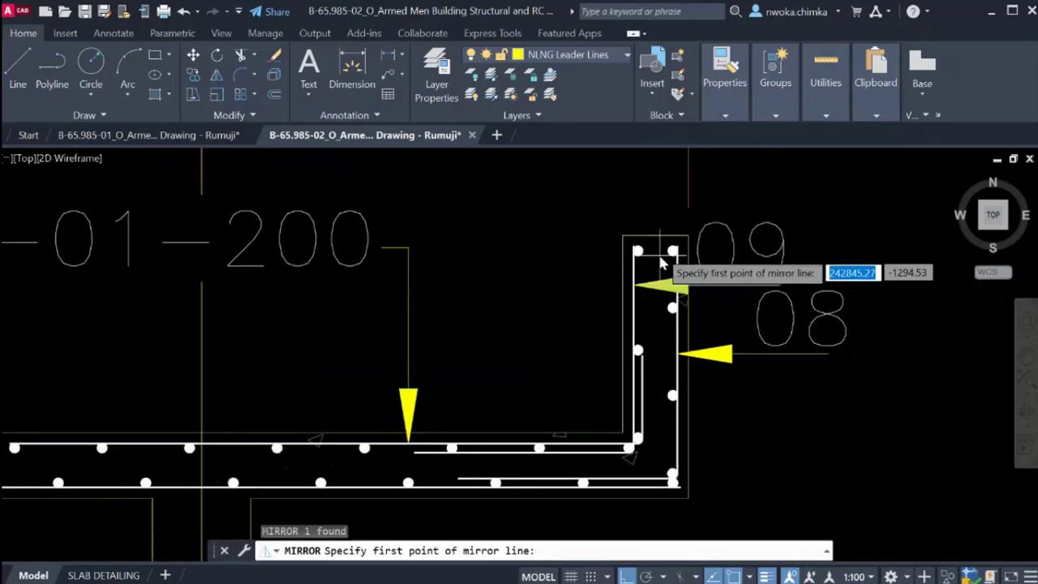
left_click(657, 279)
left_click(648, 185)
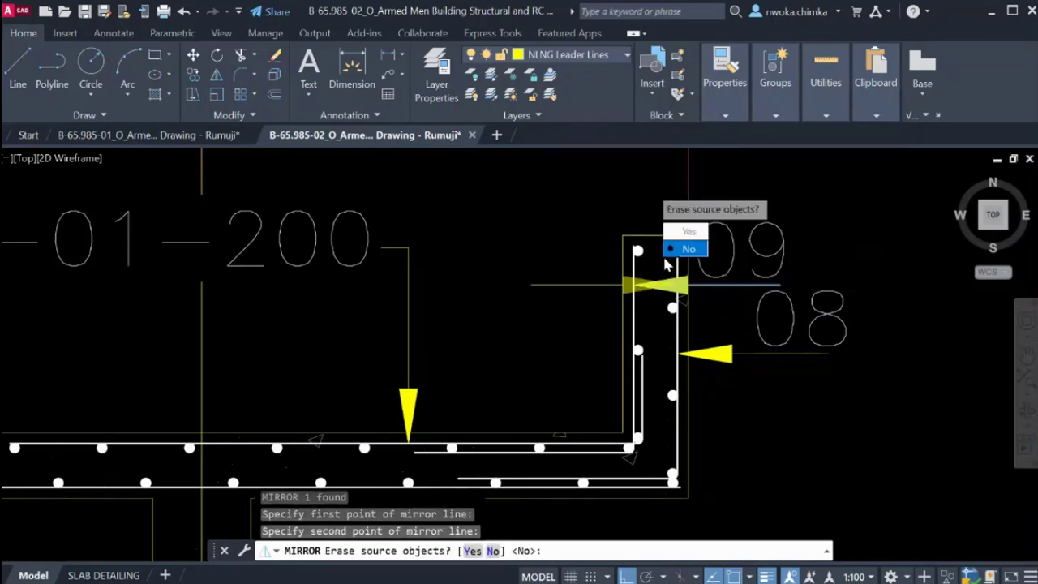
type("N")
key("Return")
left_click(703, 287)
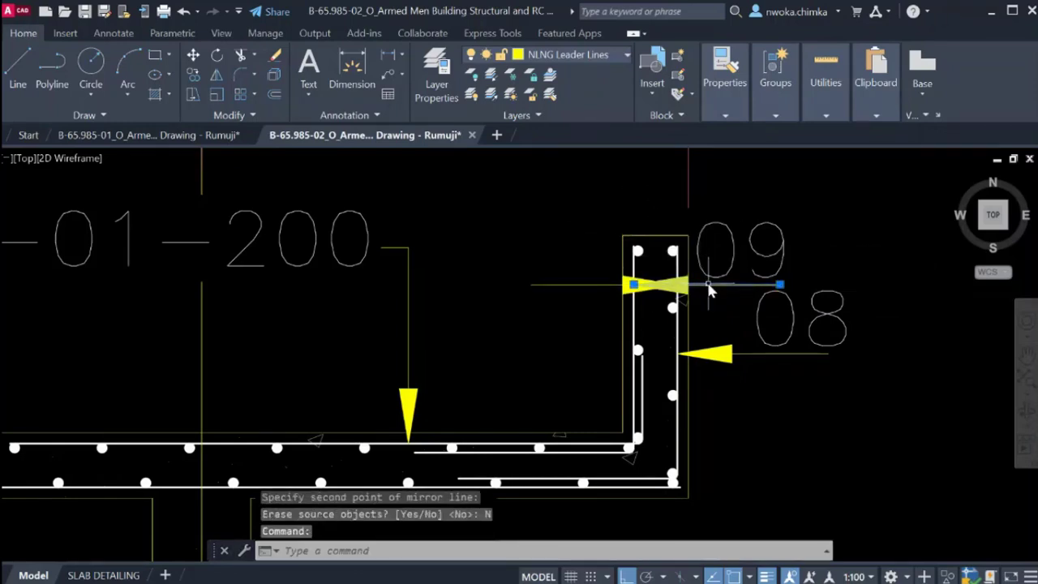
type("E")
key("Return")
Move the mirrored leader horizontally until its arrow tip meets the upstand's inner vertical bar.
left_click(568, 285)
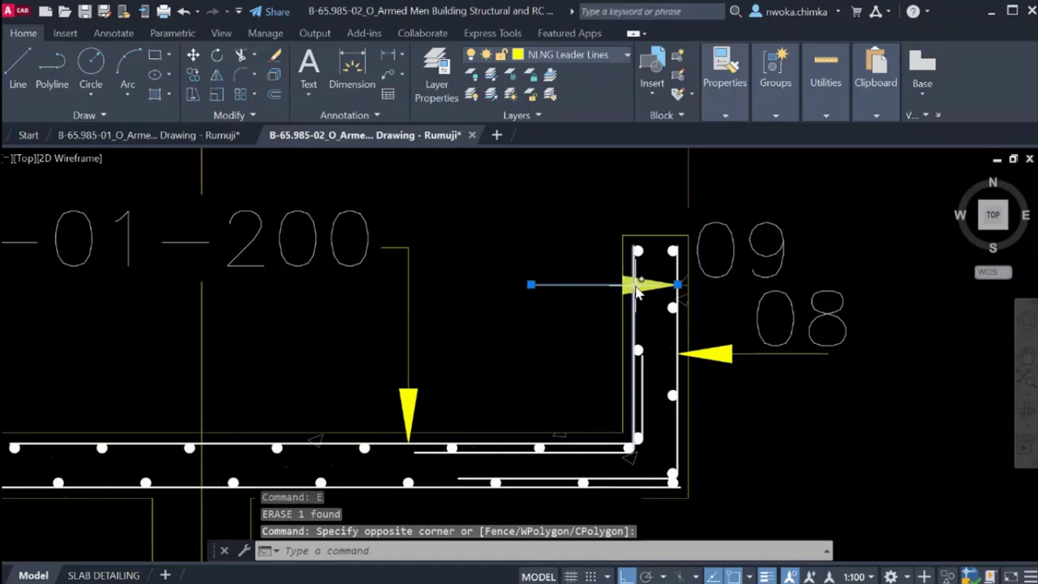
type("M")
key("Return")
scroll(707, 278, "up", 3)
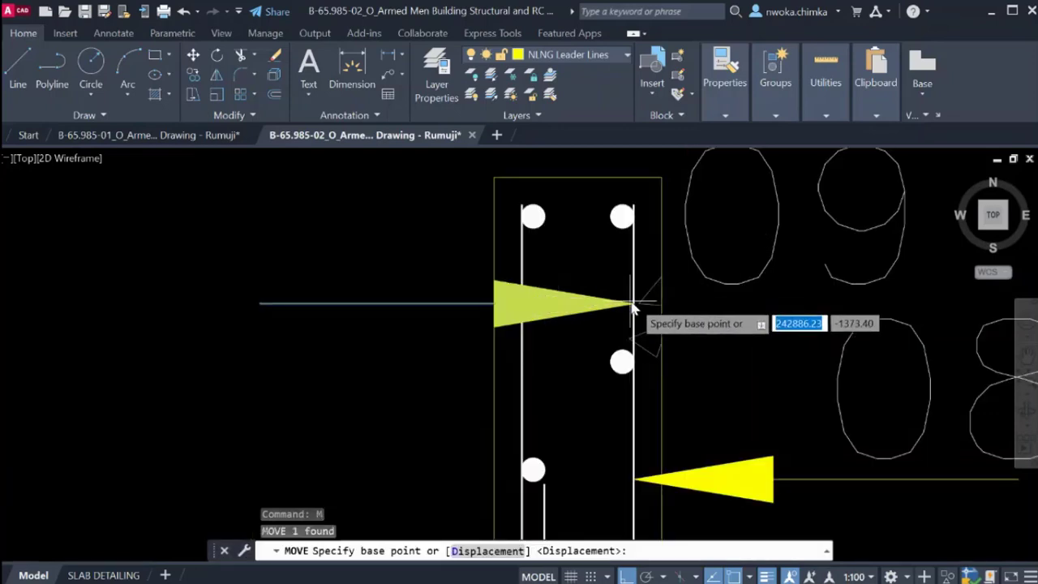
left_click(632, 305)
left_click(524, 306)
scroll(690, 284, "down", 3)
Move the 09 mark about 470 mm horizontally across the upstand to sit above the mirrored leader's tail.
left_click(690, 284)
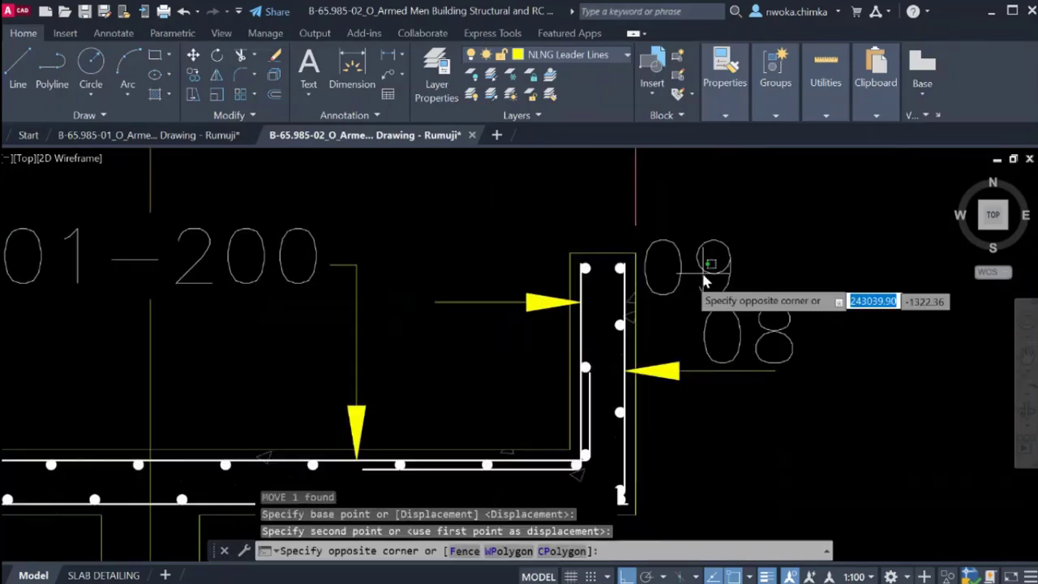
scroll(681, 278, "down", 2)
left_click(681, 278)
type("M")
key("Return")
left_click(861, 204)
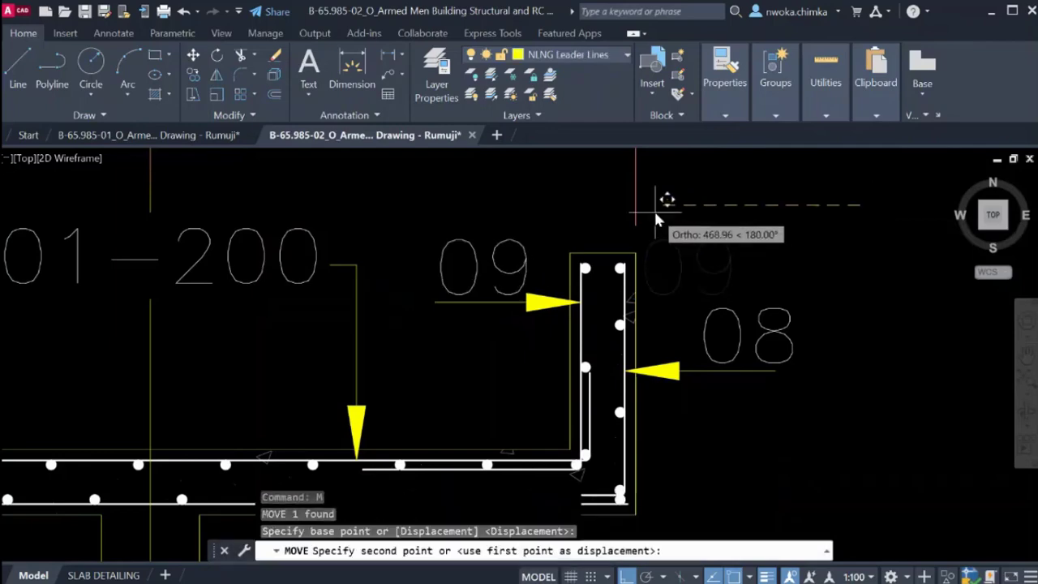
left_click(652, 208)
Examine the distribution bar dots at the top of the upstand between the 08 and 09 leaders.
scroll(718, 219, "down", 4)
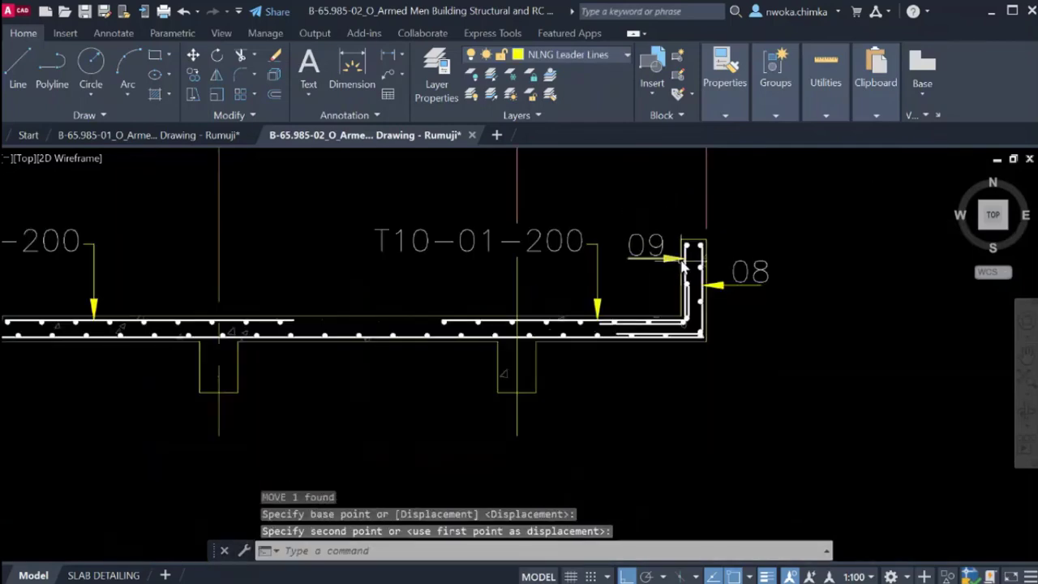
scroll(771, 253, "up", 4)
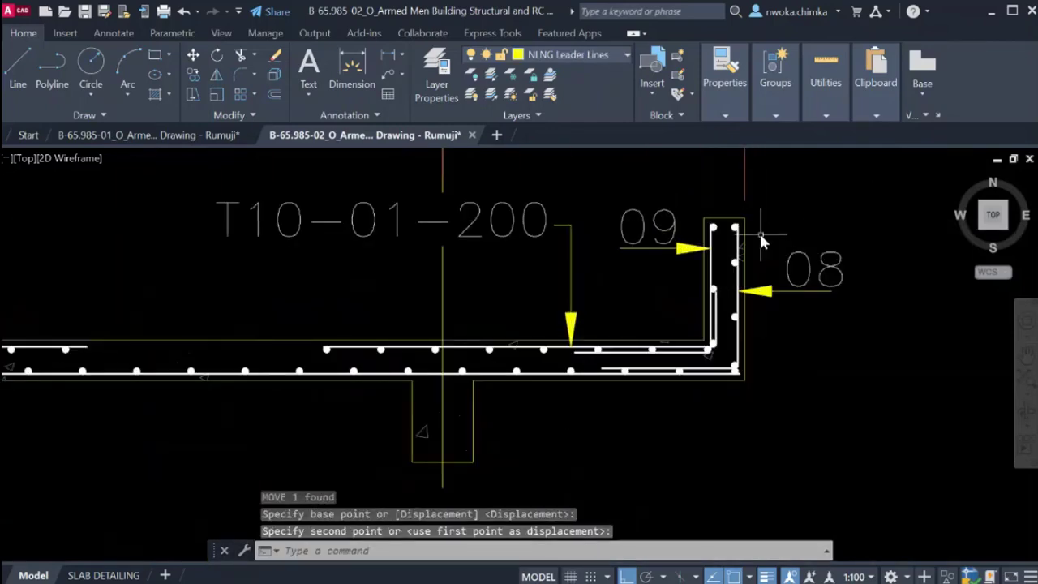
scroll(761, 237, "up", 4)
scroll(577, 247, "up", 4)
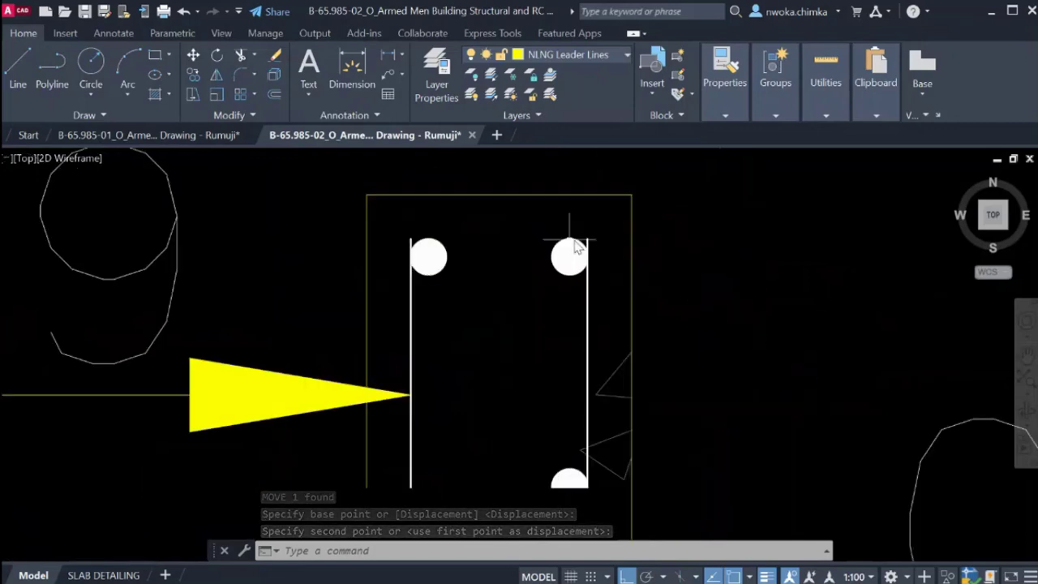
left_click(574, 247)
scroll(571, 248, "down", 2)
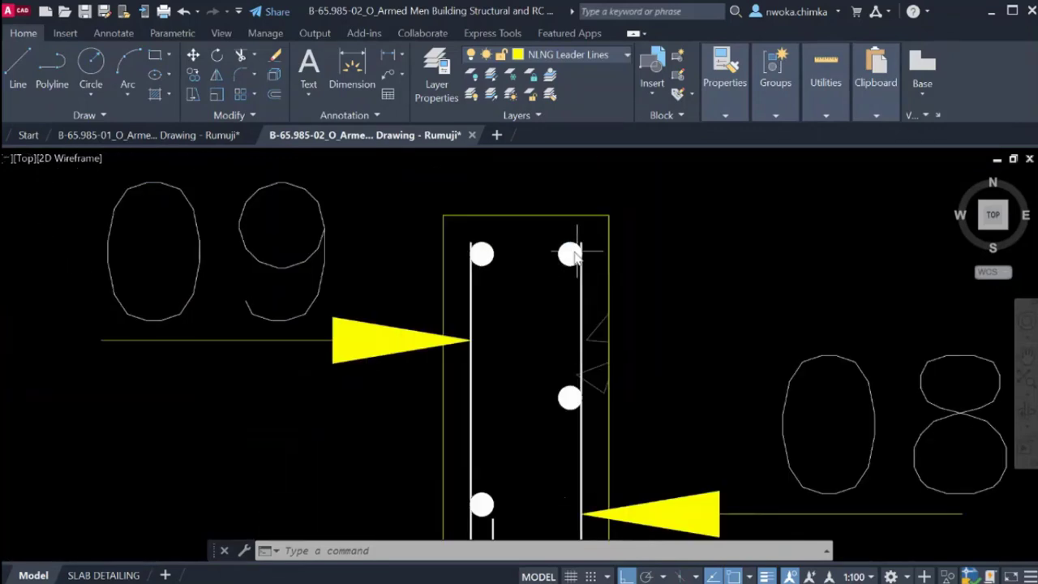
scroll(577, 251, "up", 2)
scroll(566, 257, "down", 5)
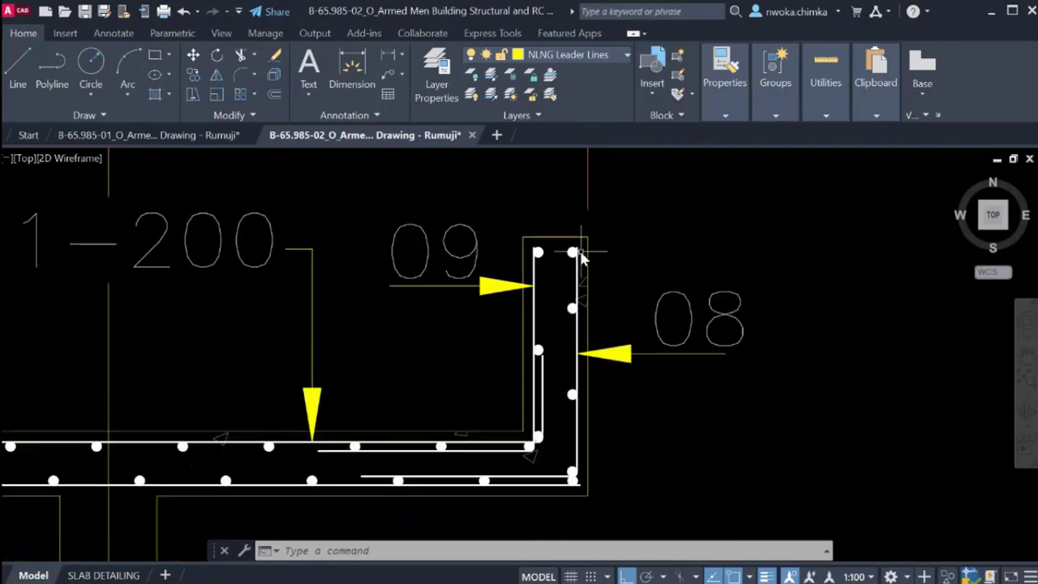
Copy the 08 mark vertically to a spot above the original, outside the upstand.
left_click(733, 276)
left_click(654, 307)
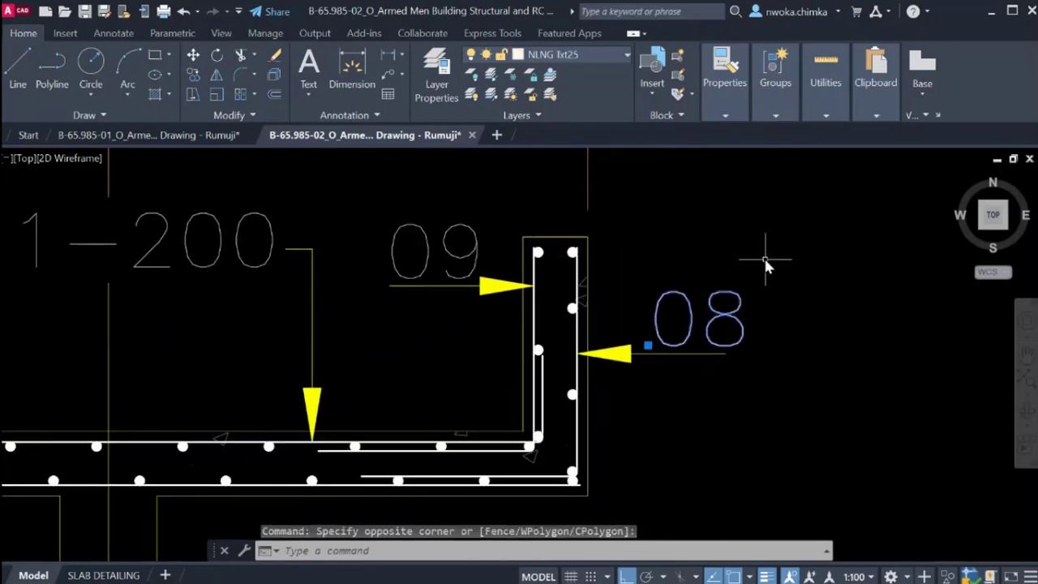
type("co")
key("Return")
left_click(658, 347)
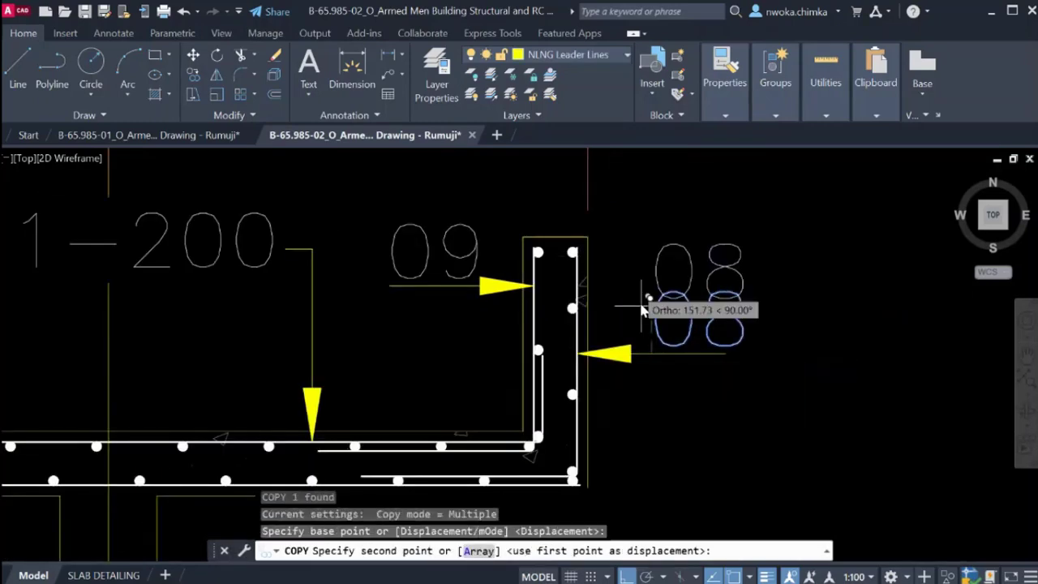
left_click(632, 270)
key("Escape")
Move the copied 08 mark horizontally towards the upstand, next to the top outer distribution bar dot.
left_click(759, 236)
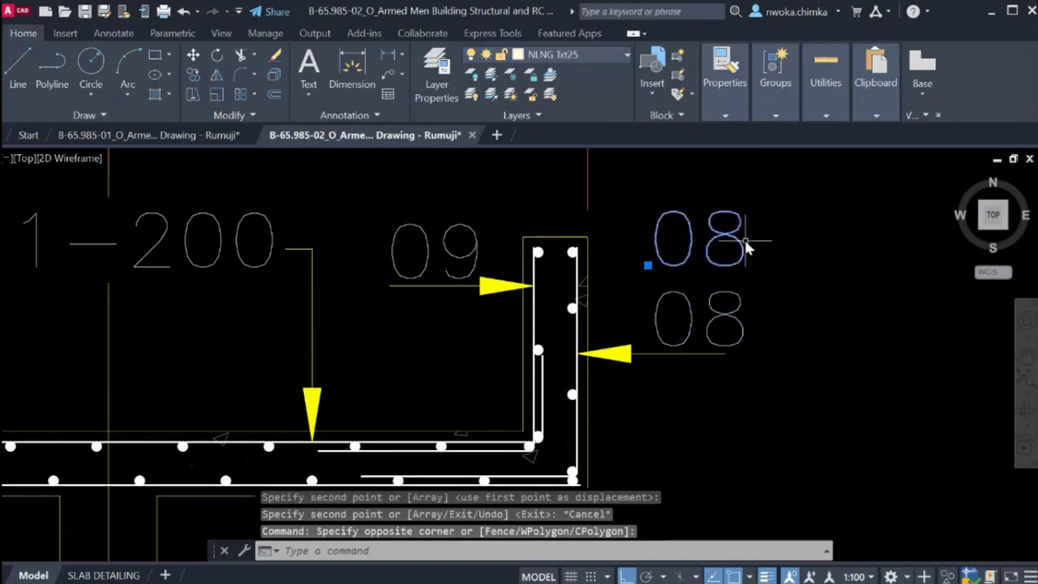
left_click(646, 262)
type("m")
key("Return")
left_click(835, 222)
left_click(774, 237)
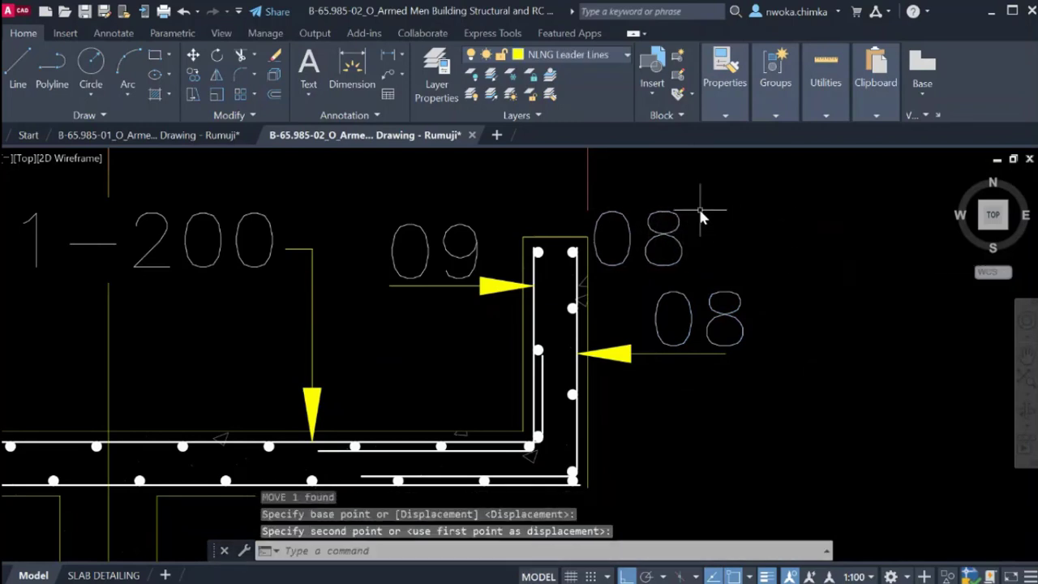
Change the text of the copied mark beside the upstand's top to 10.
scroll(633, 217, "up", 2)
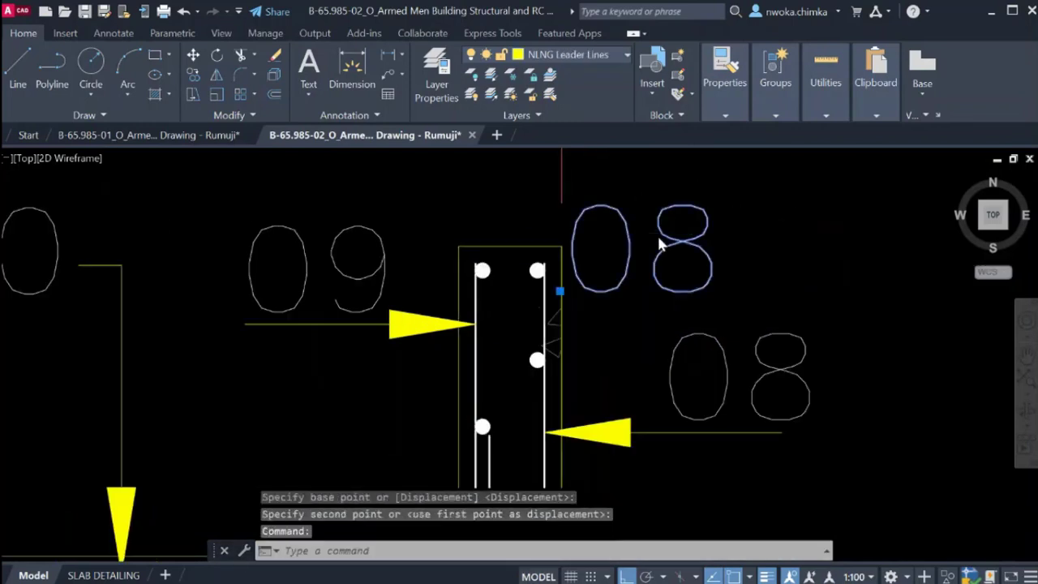
double_click(659, 243)
type("10")
key("Return")
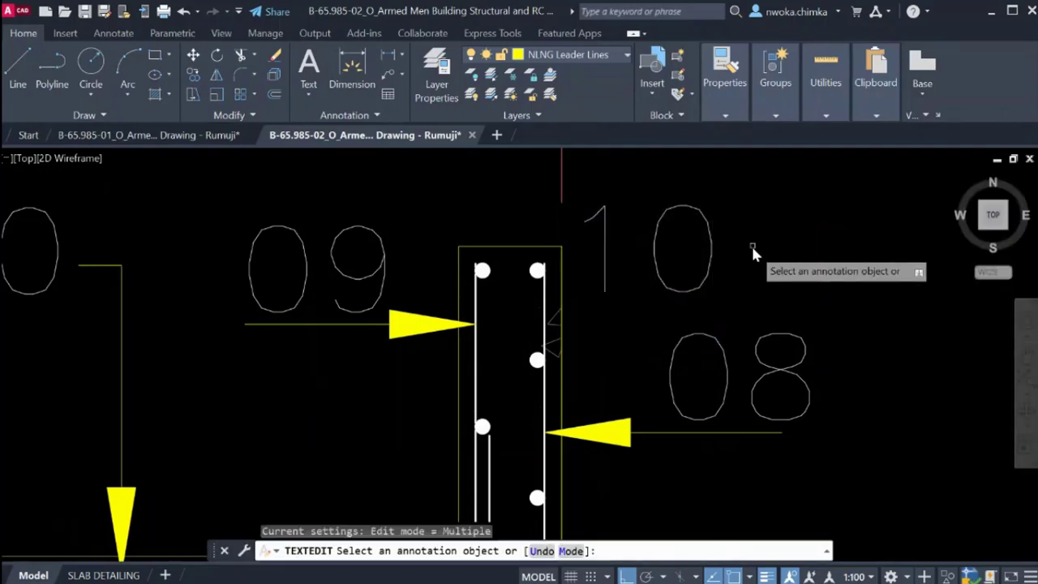
key("Escape")
Move the 08 mark together with its leader horizontally away from the upstand.
scroll(765, 269, "down", 5)
scroll(828, 257, "up", 4)
left_click(783, 276)
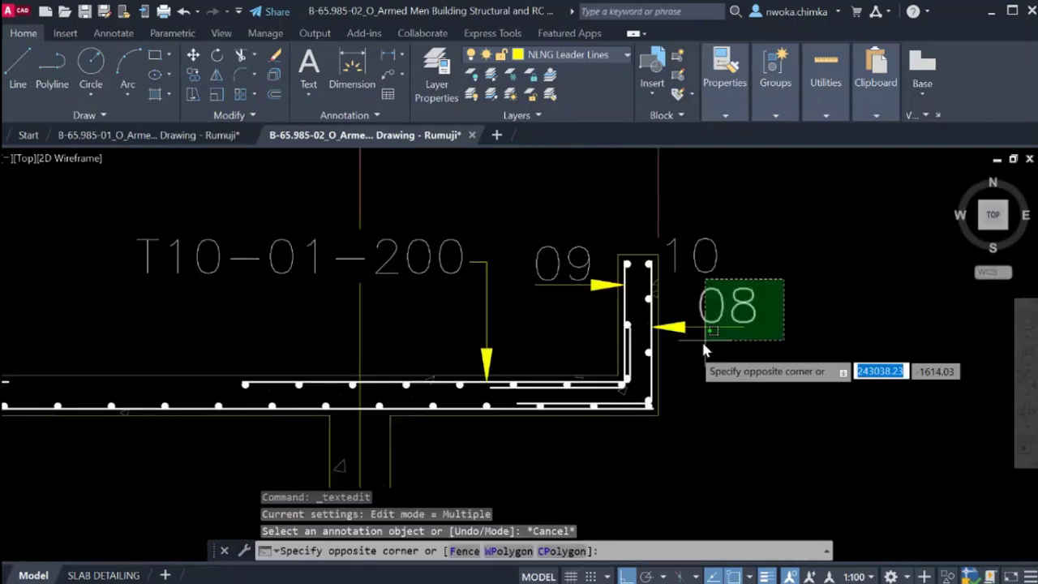
left_click(695, 350)
type("m")
key("Return")
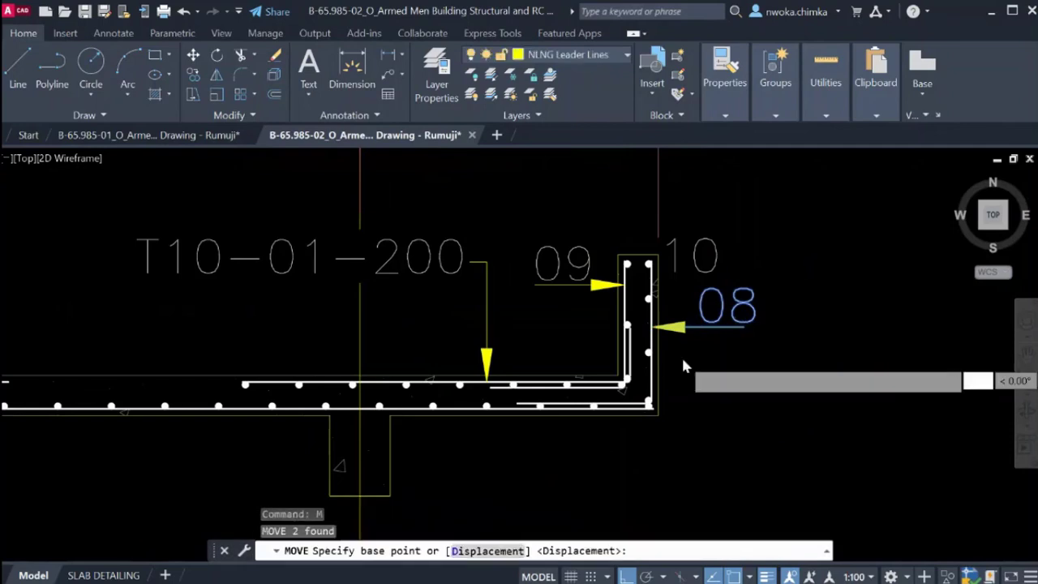
left_click(686, 356)
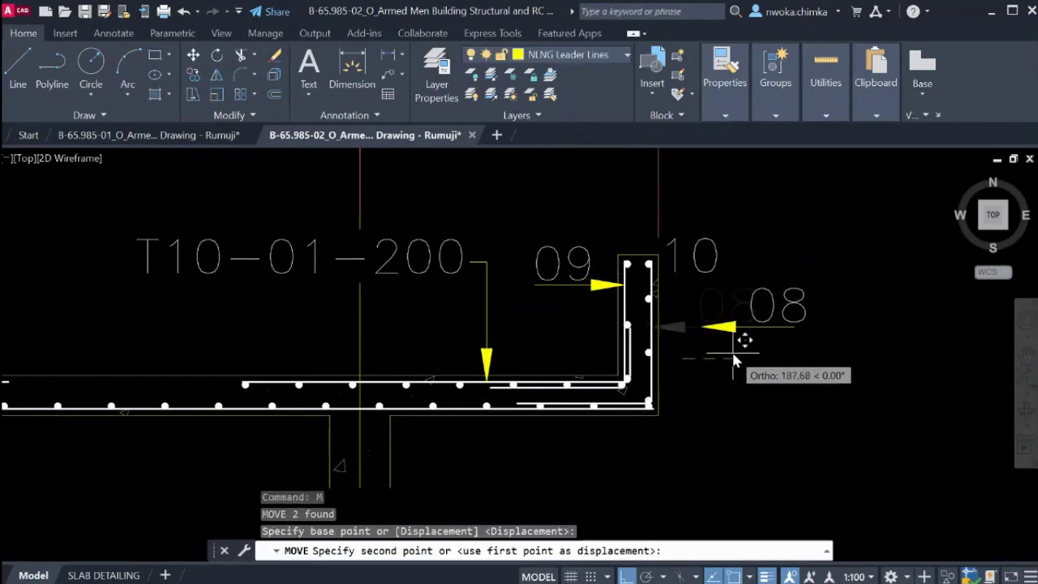
left_click(731, 349)
Stretch the 08 leader's arrow tip back to the upstand's outer vertical bar.
left_click(707, 344)
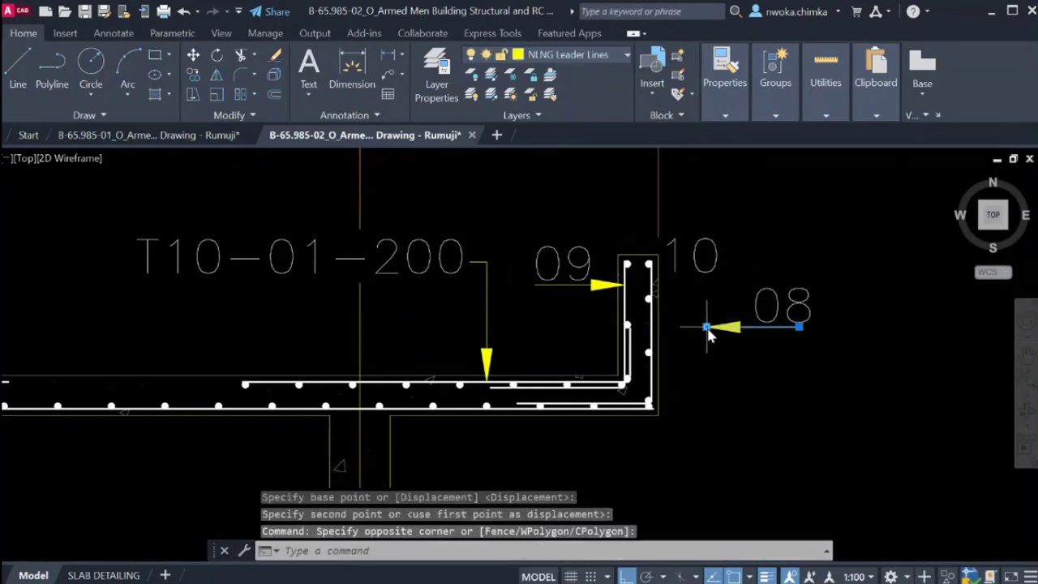
left_click(707, 328)
scroll(698, 333, "up", 2)
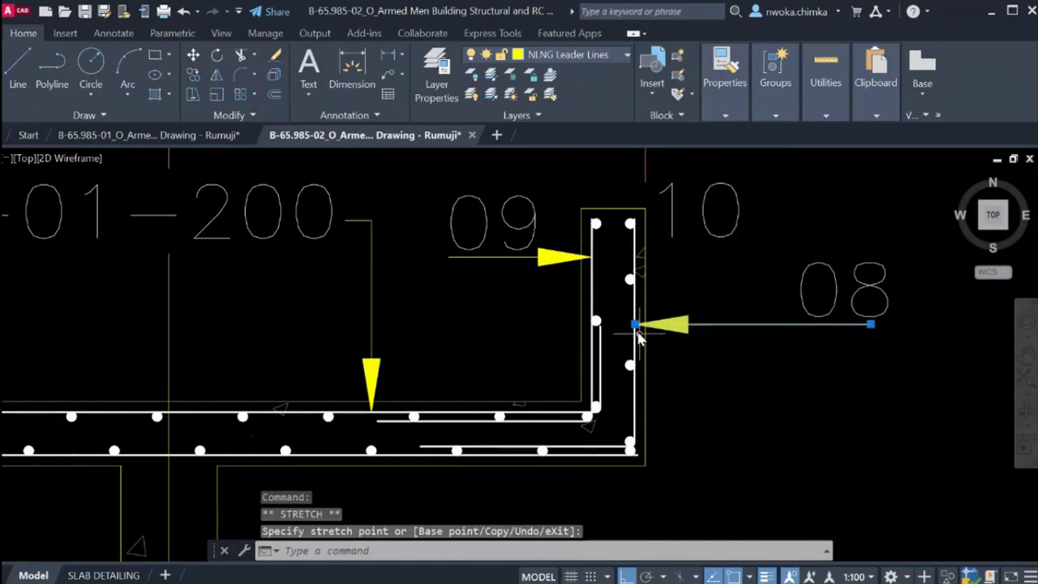
key("Escape")
Copy the 10 mark a short distance horizontally so it sits closer to the upstand's outer bar dots.
scroll(741, 330, "down", 2)
left_click(760, 253)
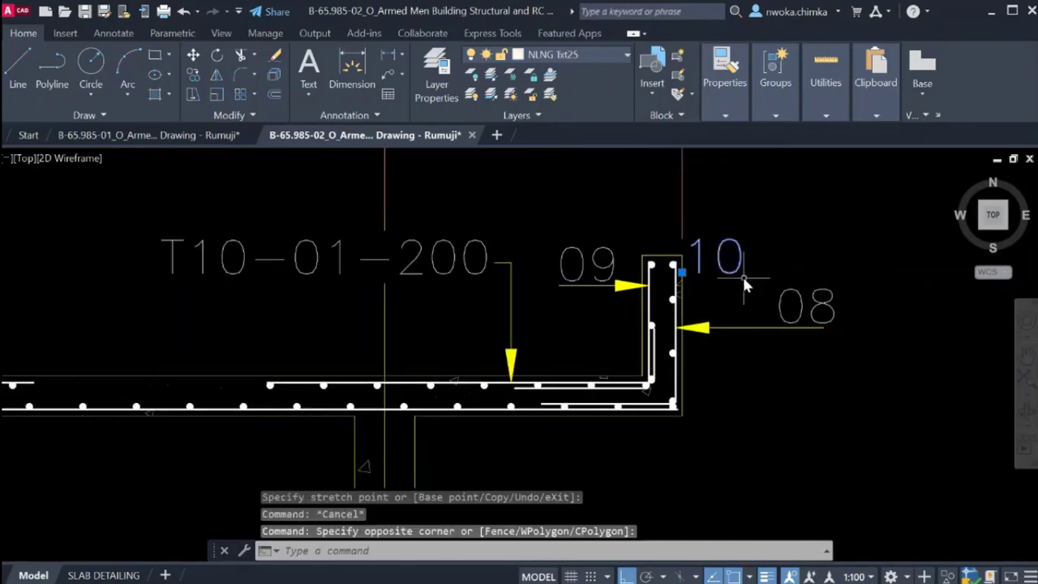
left_click(742, 275)
type("co")
key("Return")
scroll(704, 251, "up", 3)
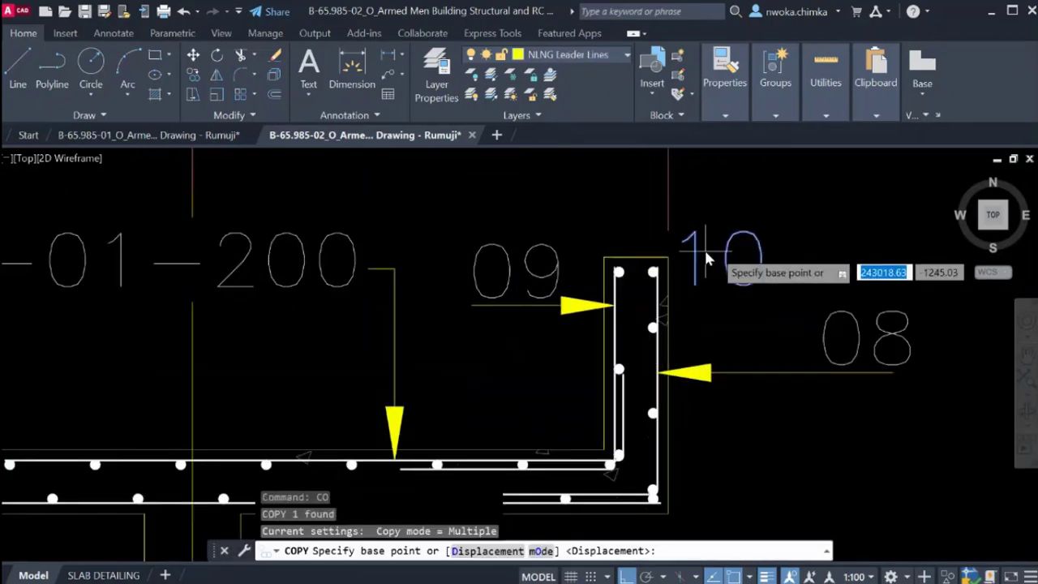
left_click(769, 245)
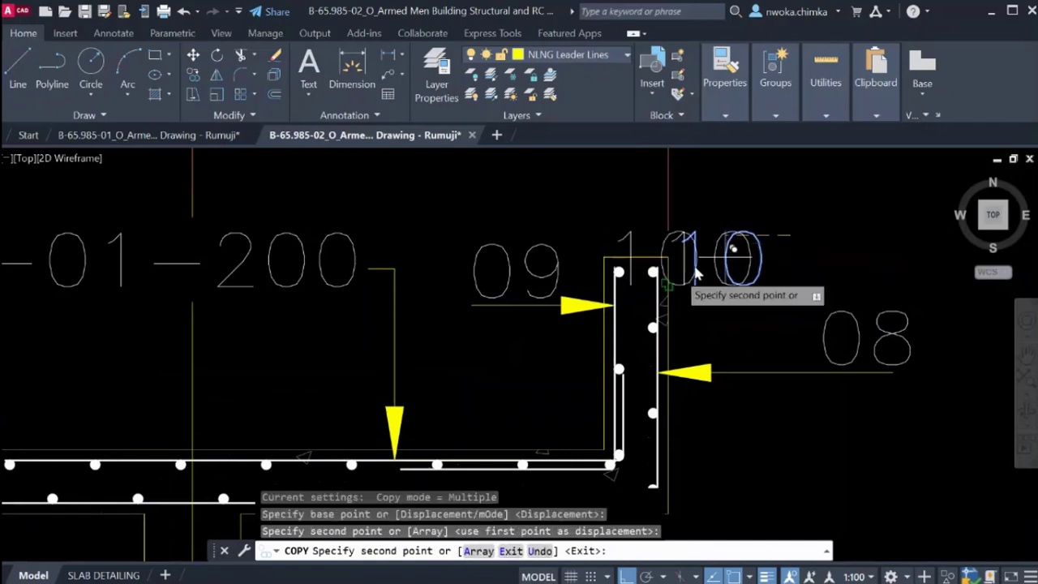
key("Escape")
Erase the original 10 mark that overlaps its shifted copy.
scroll(671, 262, "up", 4)
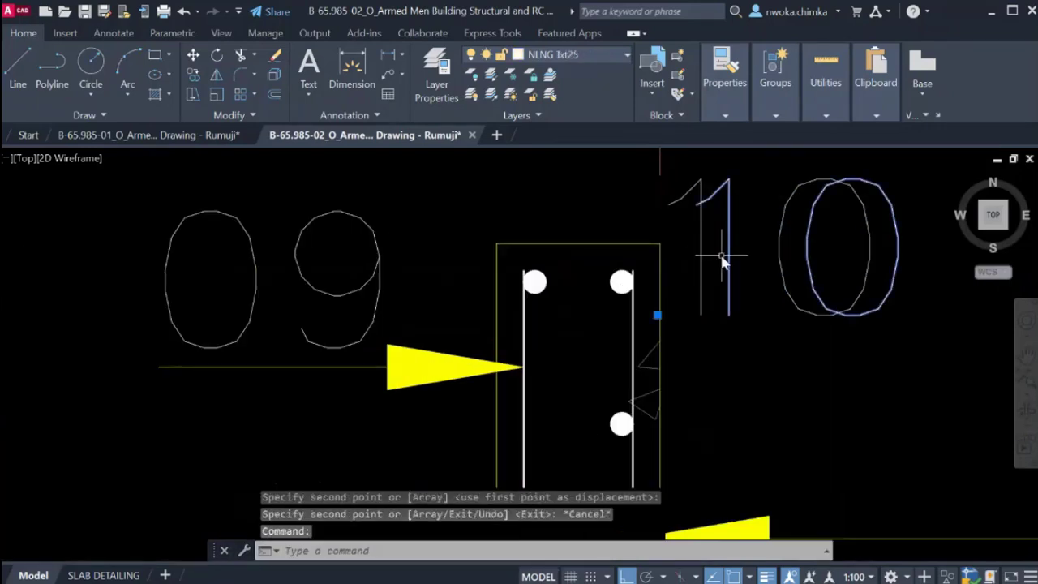
type("e")
key("Return")
left_click(587, 232)
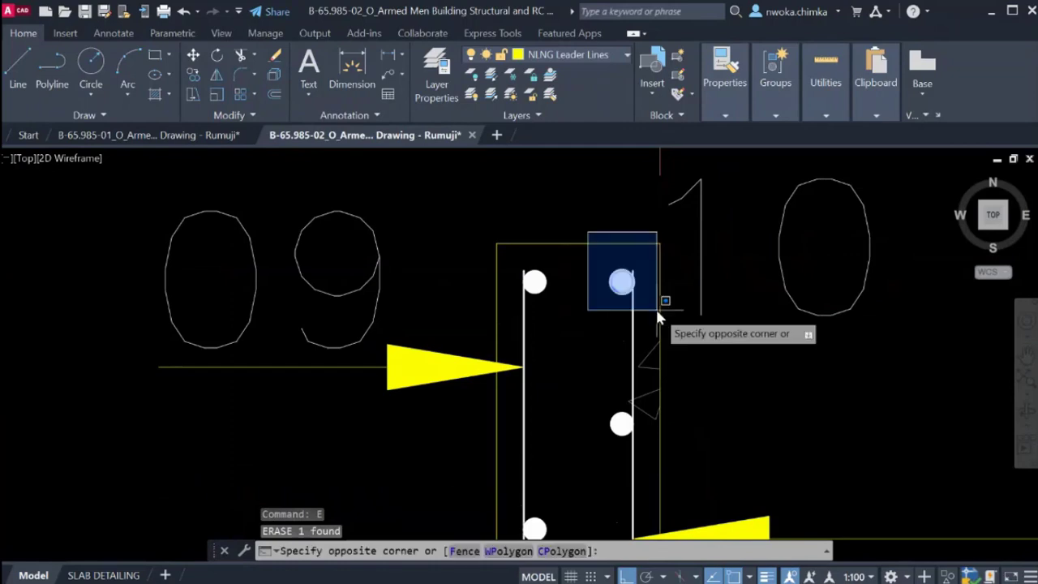
key("Escape")
Copy the 10 mark about 450 mm straight down beside the lower part of the upstand.
scroll(695, 273, "down", 3)
left_click(769, 264)
left_click(741, 280)
type("co")
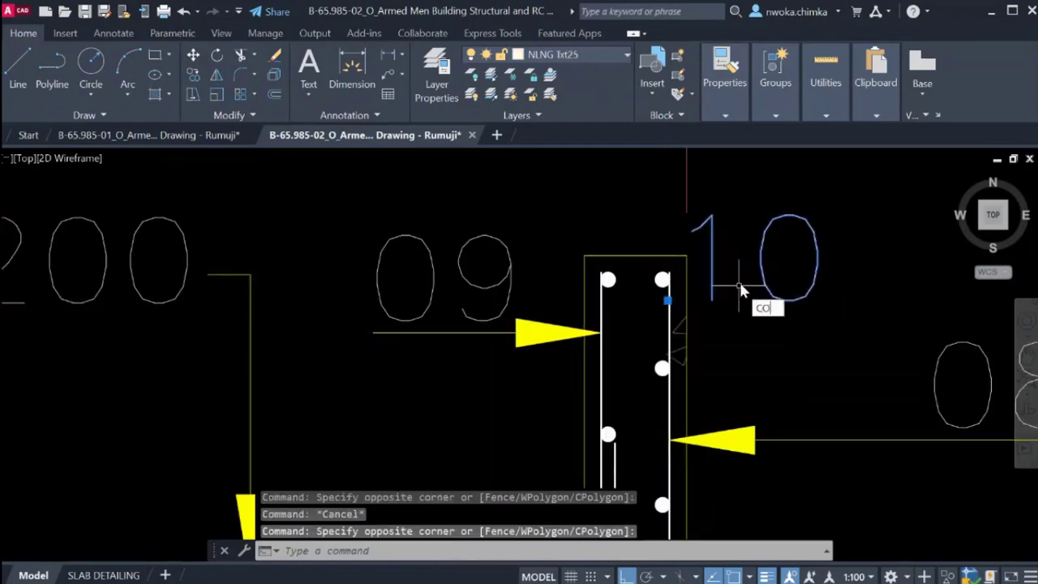
key("Return")
scroll(829, 253, "down", 4)
left_click(824, 250)
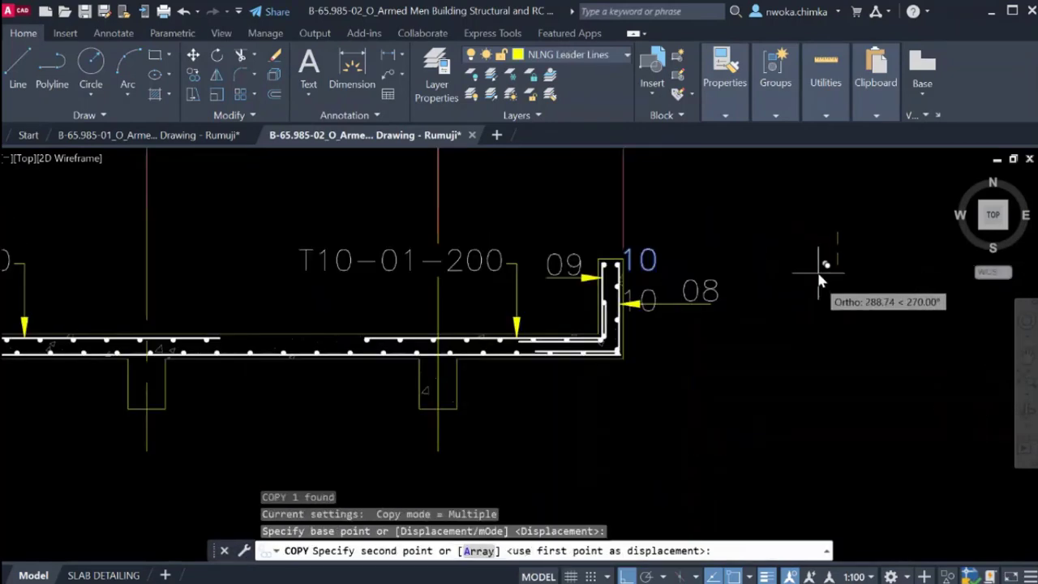
scroll(798, 292, "up", 2)
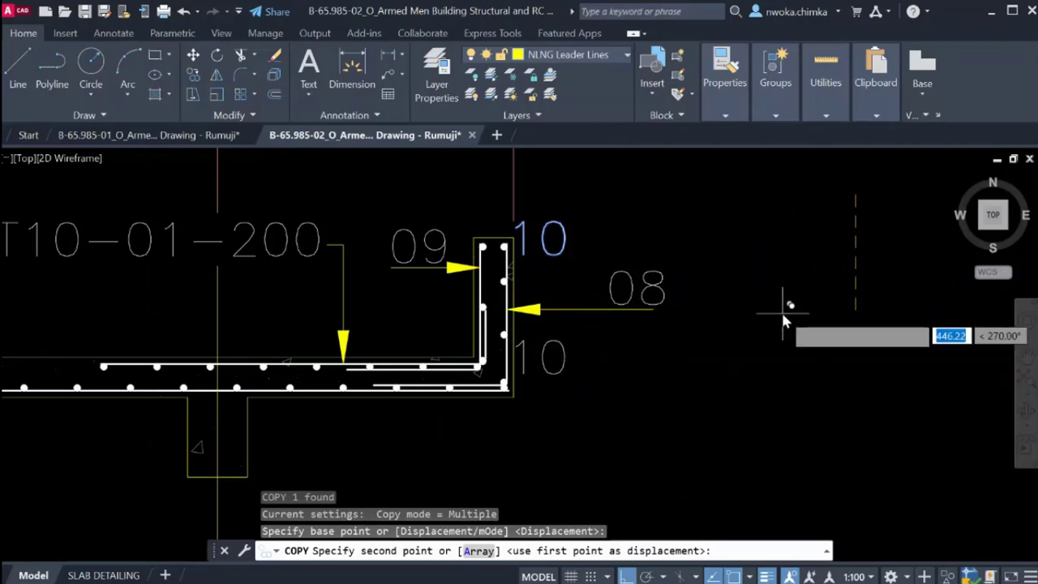
left_click(785, 312)
scroll(835, 294, "down", 5)
key("Escape")
Set the text height of the lower 10 mark to 87.5.
scroll(759, 289, "up", 2)
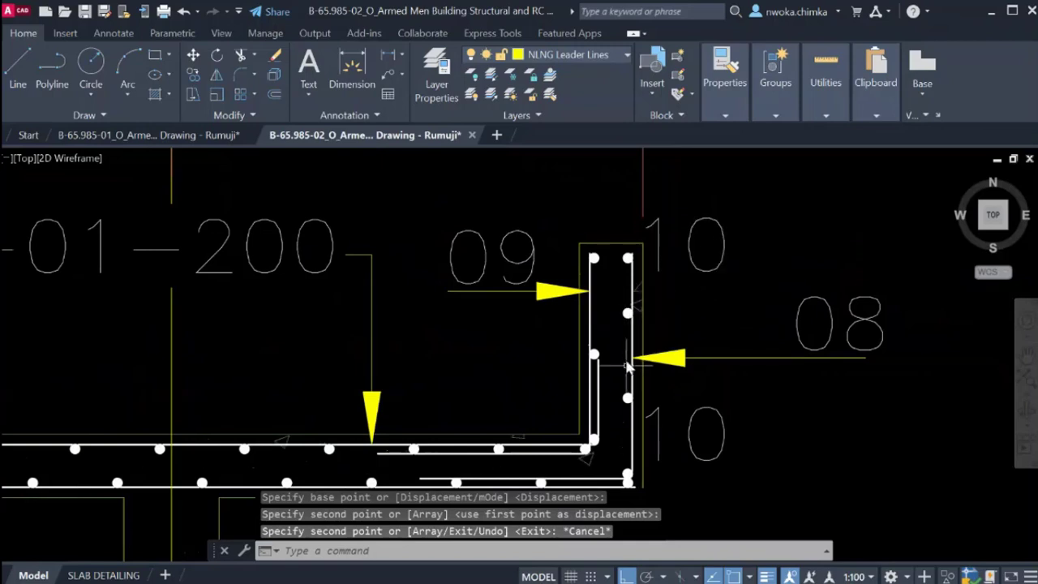
left_click(681, 429)
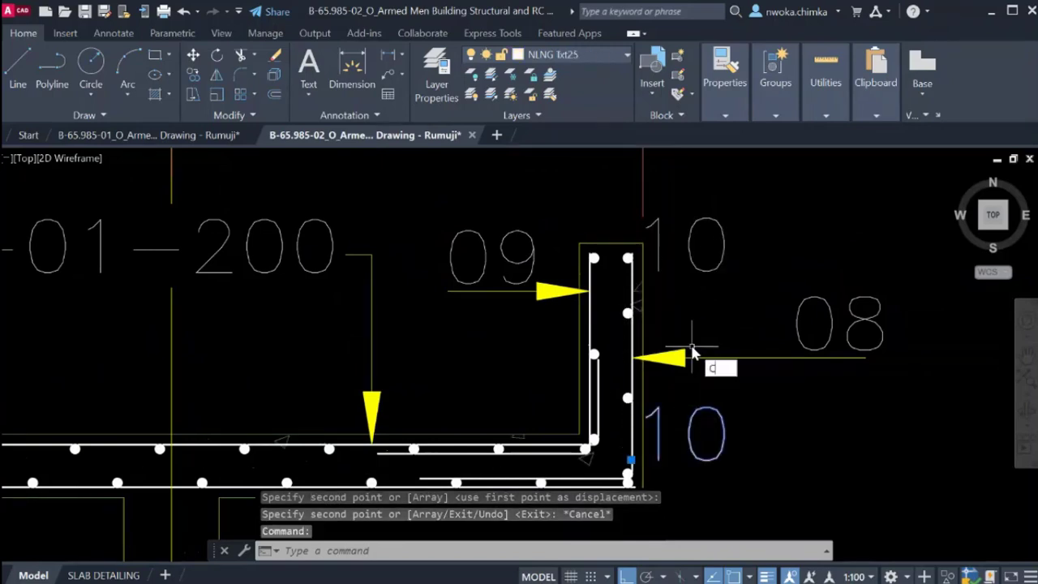
type("ch")
key("Return")
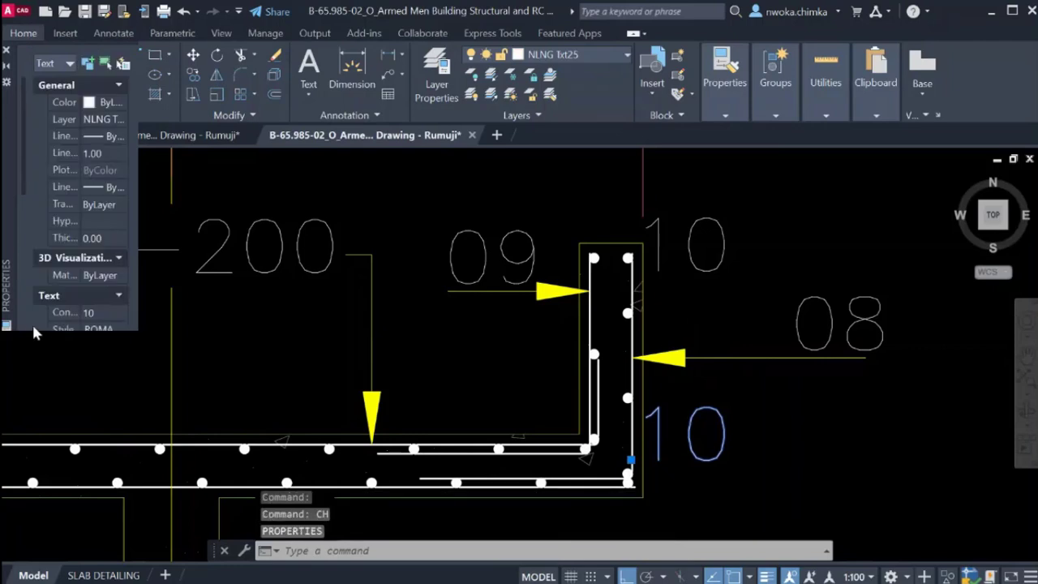
scroll(103, 239, "down", 5)
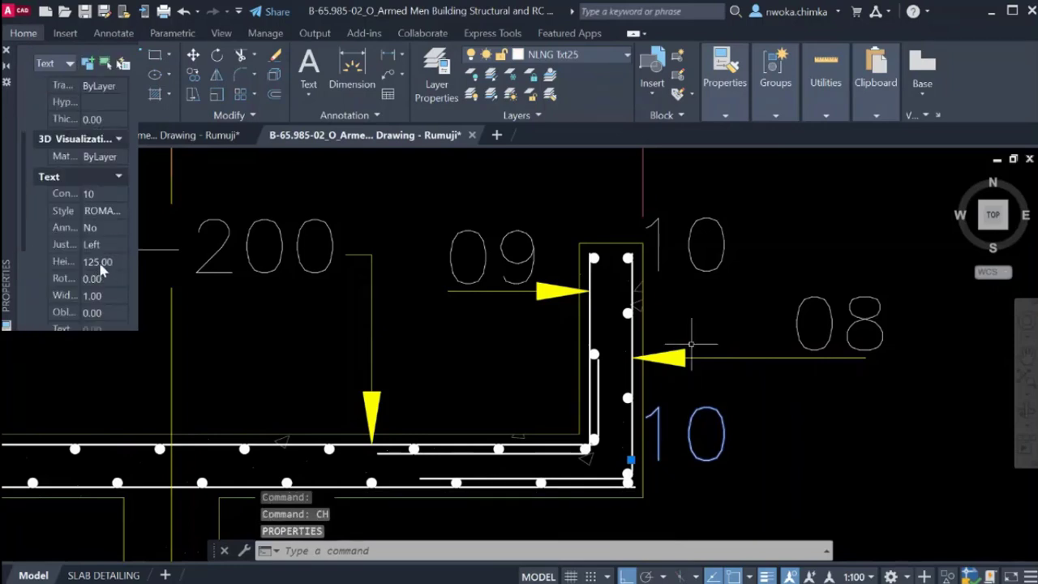
type("8")
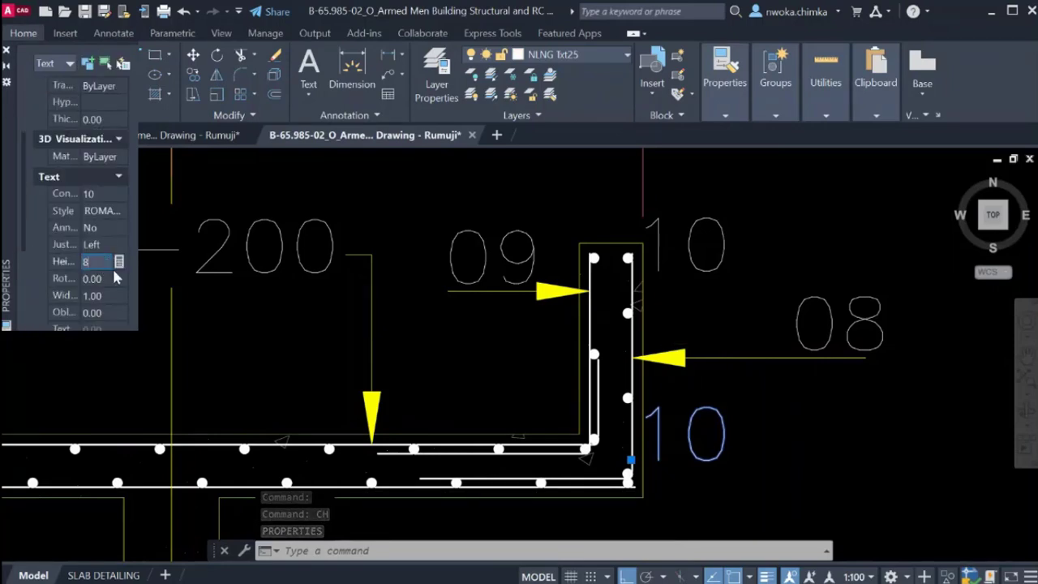
type("7.5")
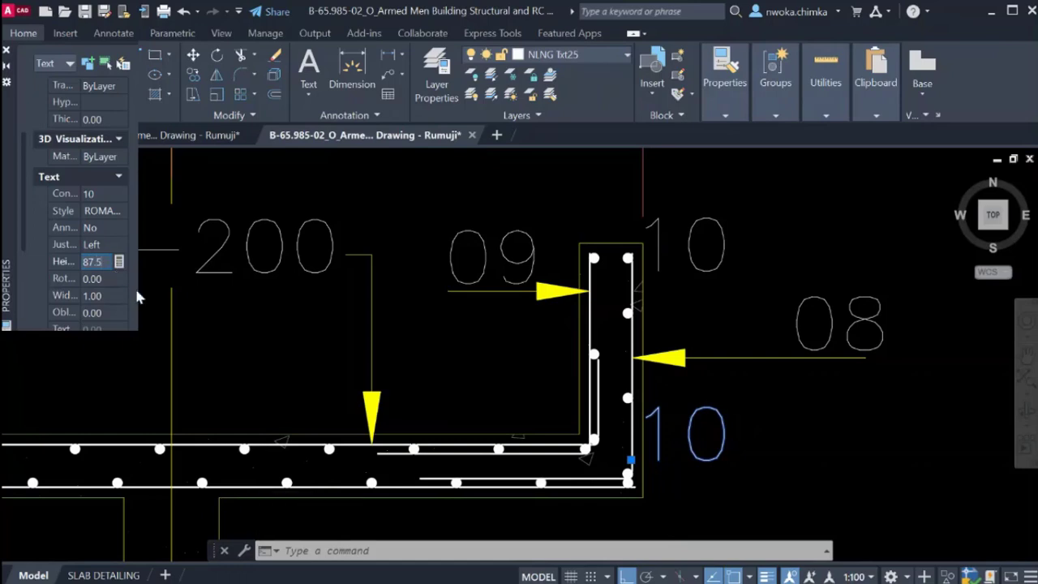
key("Tab")
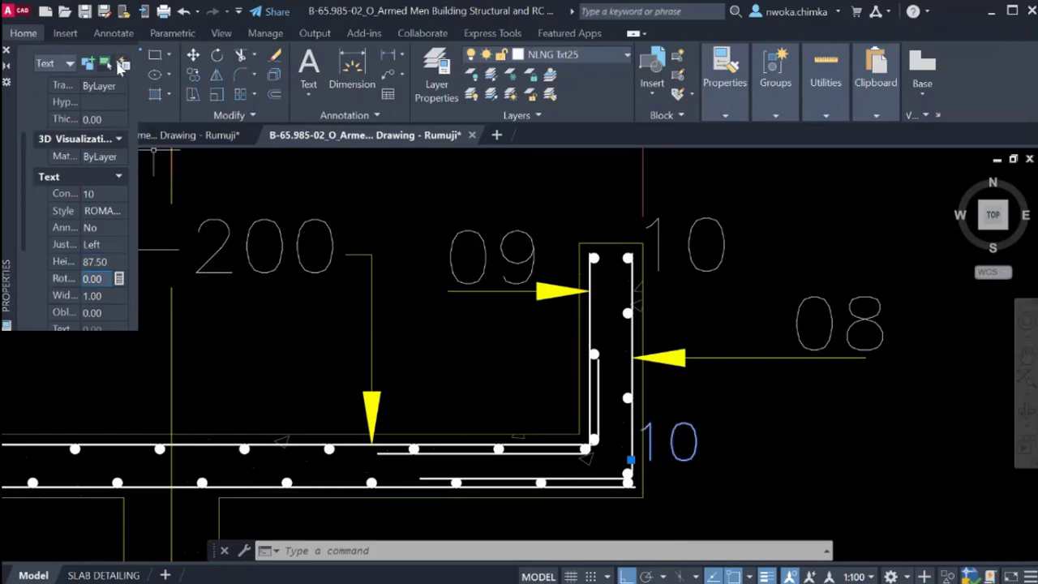
left_click(8, 51)
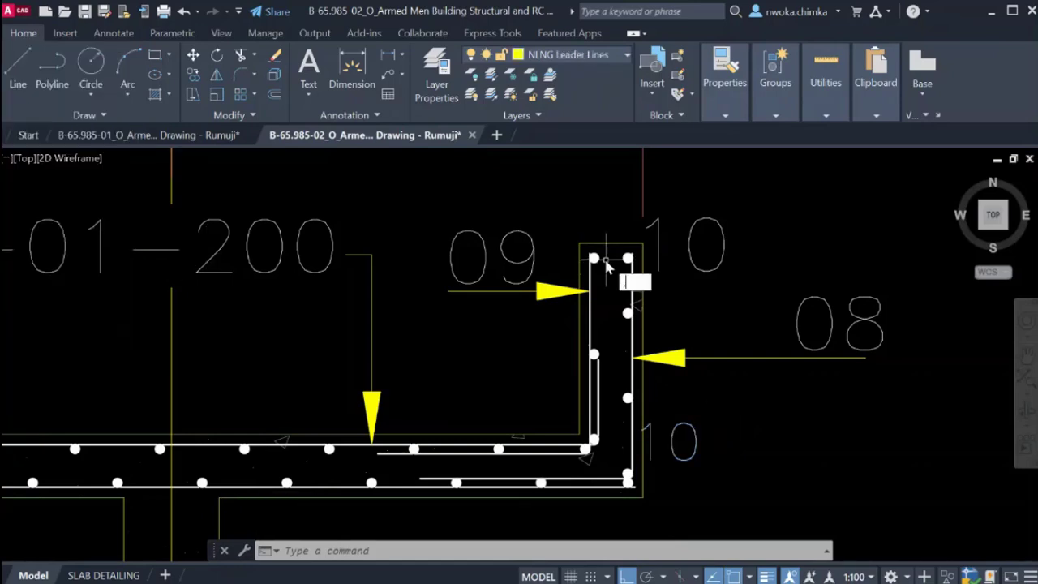
Match the upper 10 mark's properties to those of the resized lower 10 mark.
key("Return")
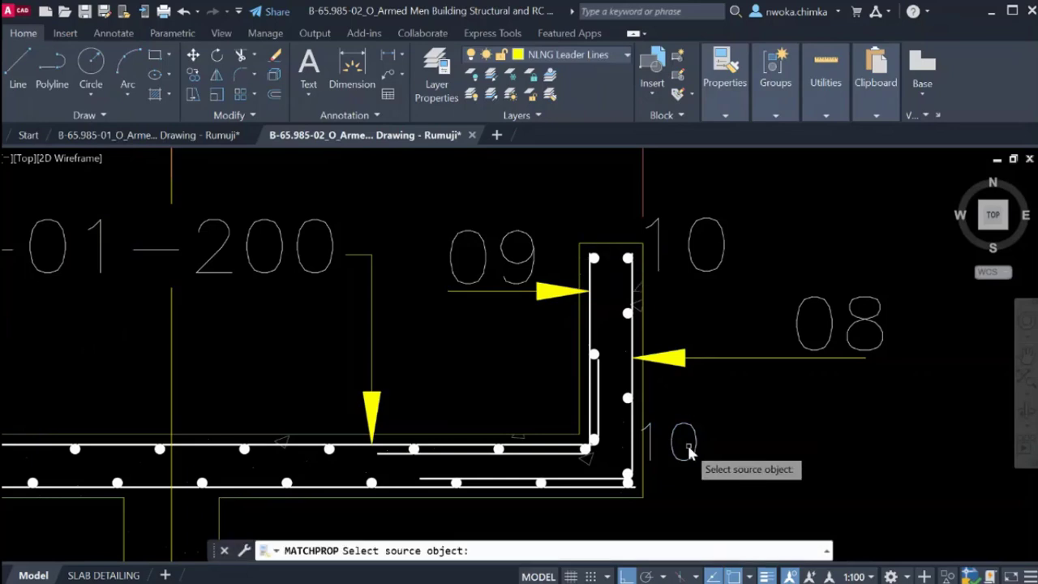
left_click(686, 441)
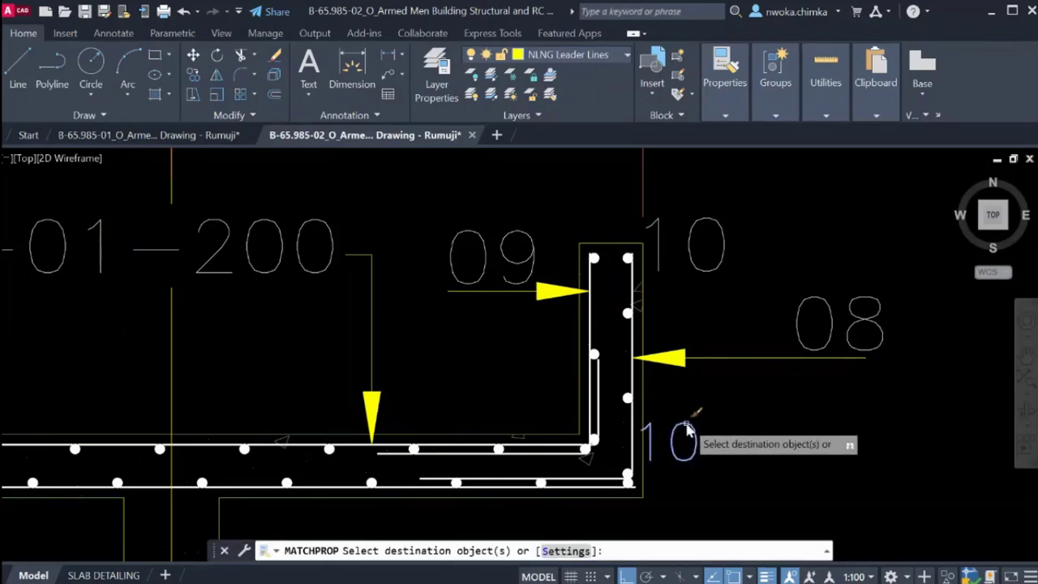
left_click(687, 275)
left_click(709, 248)
key("Return")
Copy the top 10 mark straight down beside the second and third distribution bar dots of the upstand's outer face.
type("co")
key("Return")
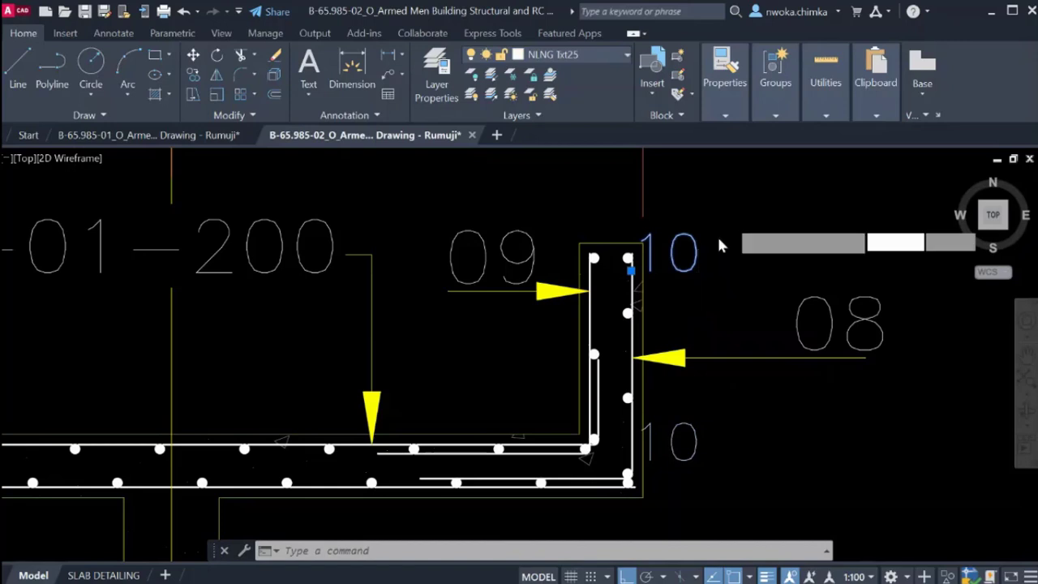
left_click(743, 176)
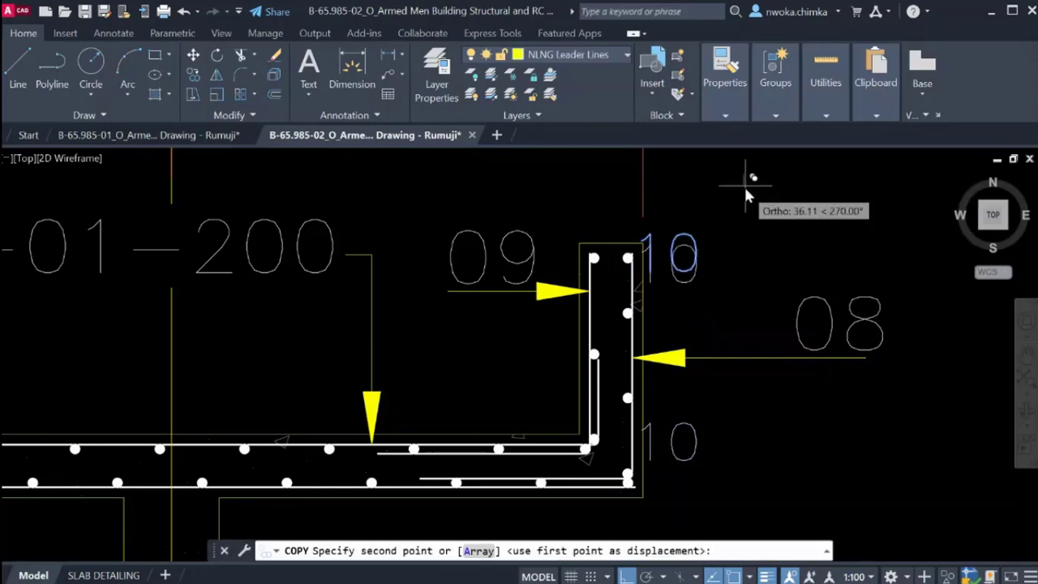
left_click(746, 232)
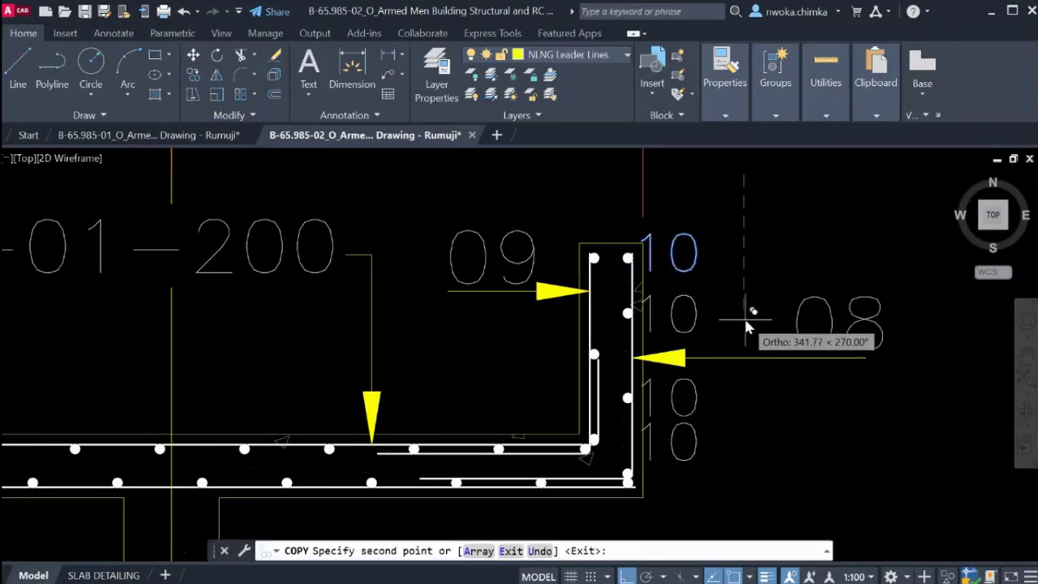
key("Return")
Move the lowest 10 mark down beside the bottom outer bar dots of the upstand.
key("Return")
left_click(726, 440)
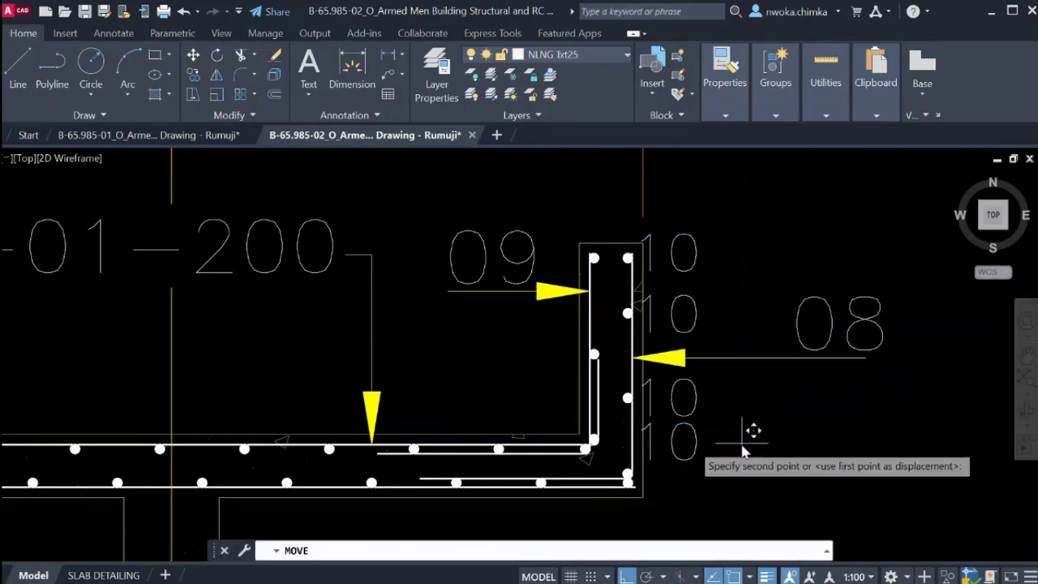
left_click(734, 462)
Set the text height of the 08 and 09 marks at the upstand beyond grid H to 87.5.
scroll(735, 371, "down", 2)
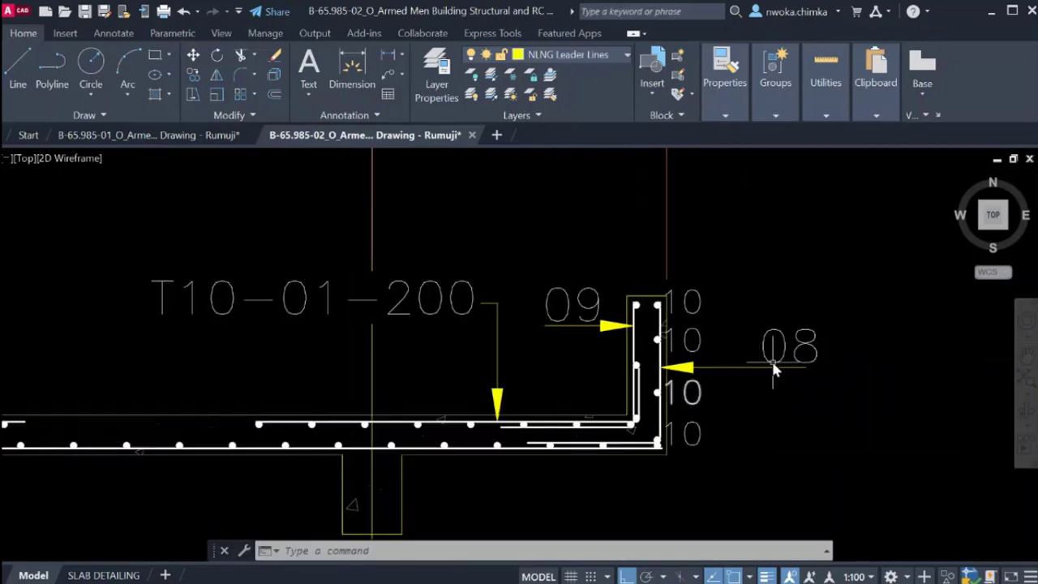
scroll(776, 366, "up", 2)
left_click(766, 343)
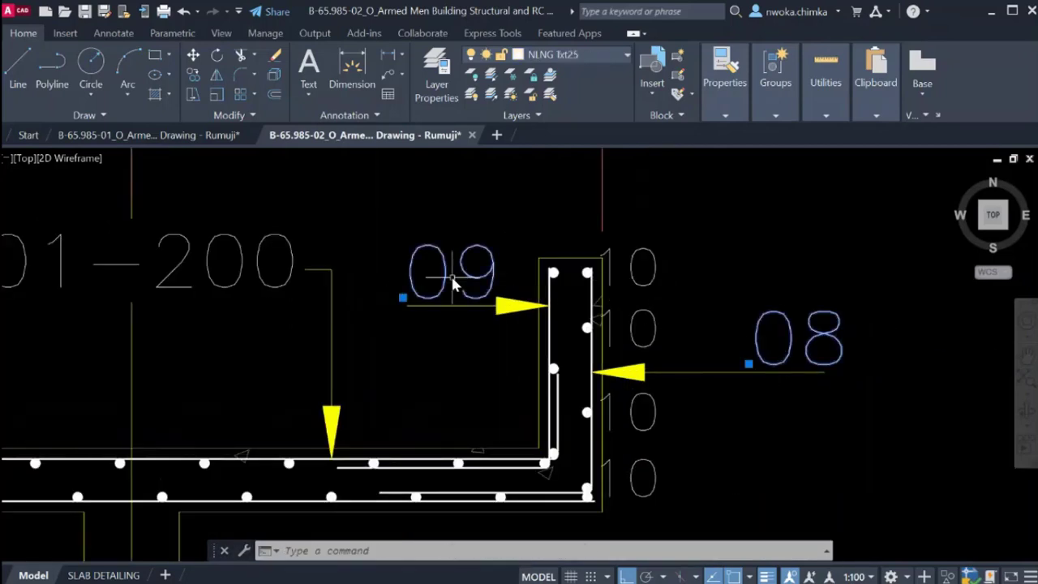
type("CH")
key("Return")
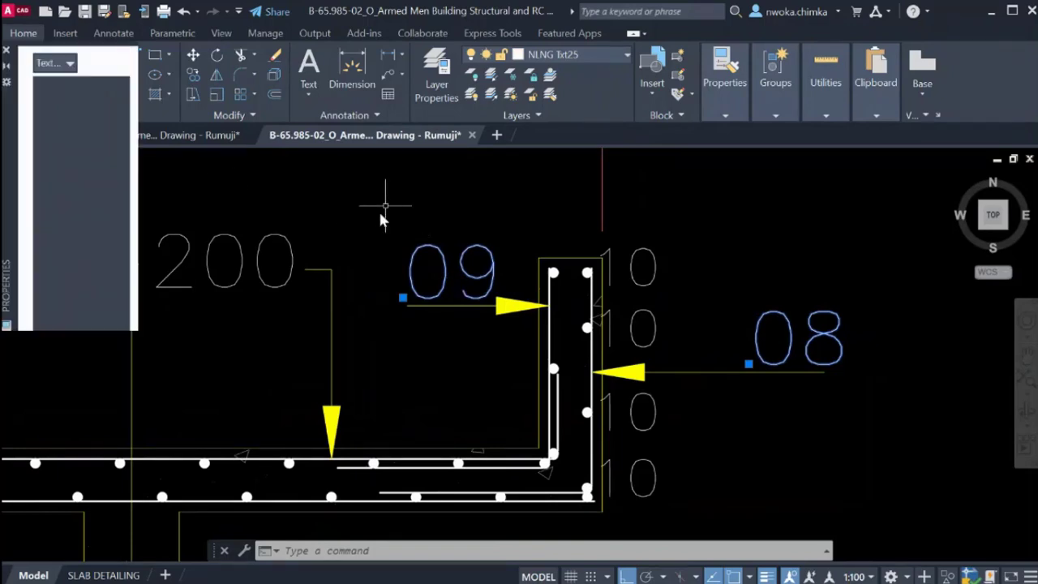
scroll(106, 275, "down", 3)
left_click(99, 245)
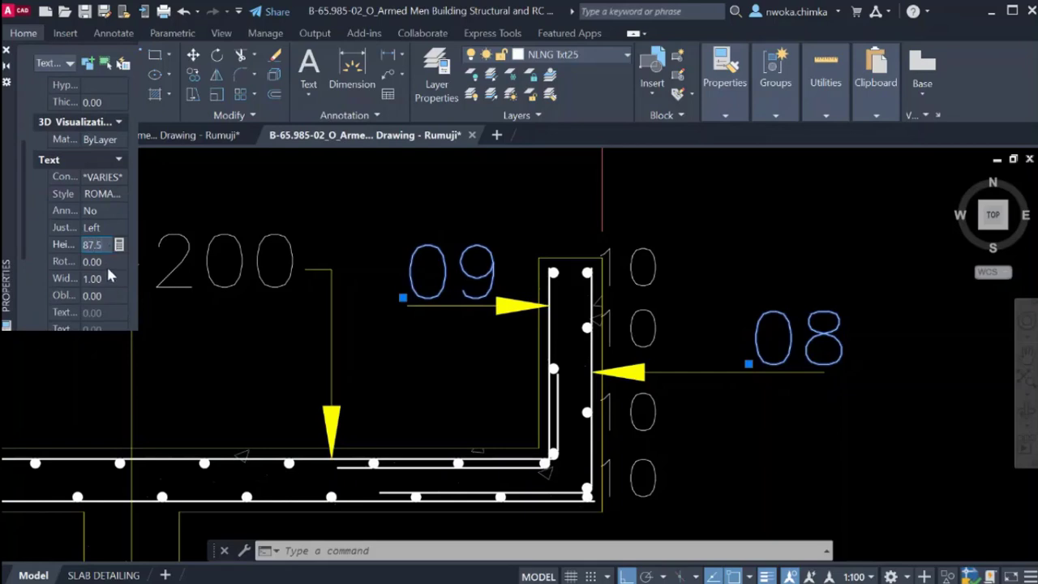
type("87.5")
left_click(107, 265)
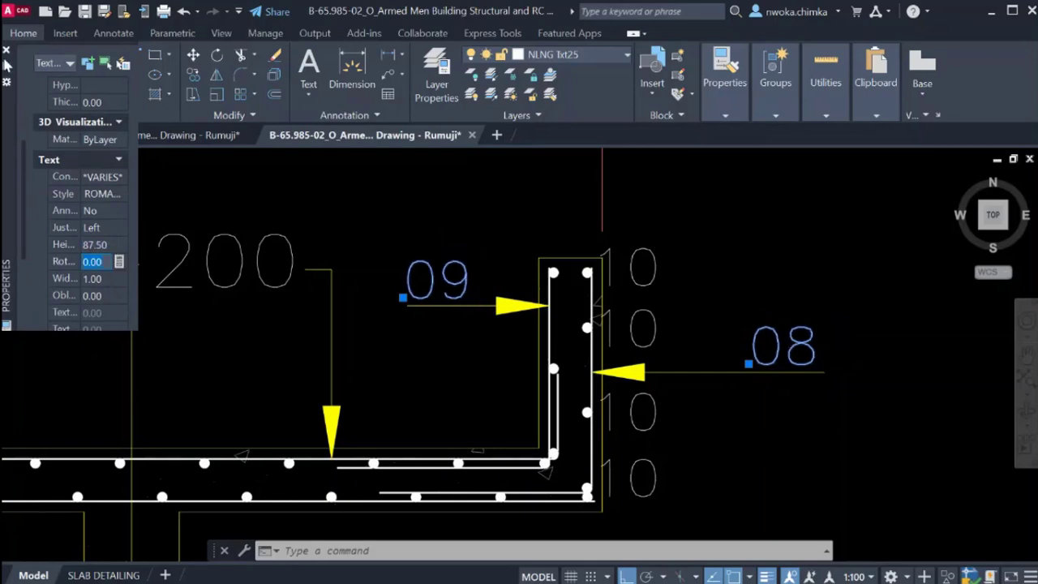
left_click(6, 50)
key("Escape")
Move the resized 08 mark horizontally along its leader, closer to the upstand's outer face.
left_click(876, 324)
left_click(762, 357)
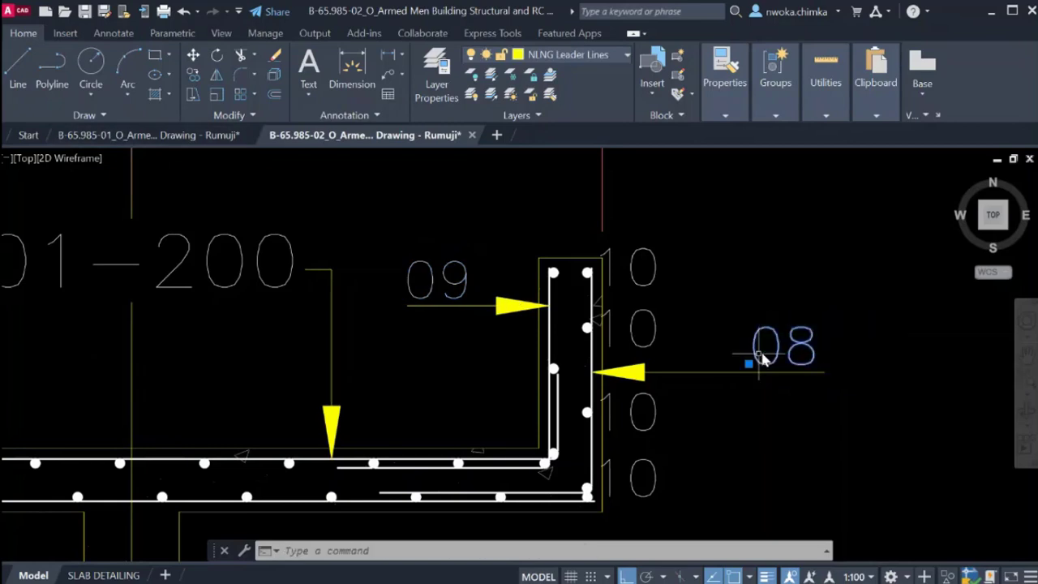
type("m")
key("space")
left_click(827, 242)
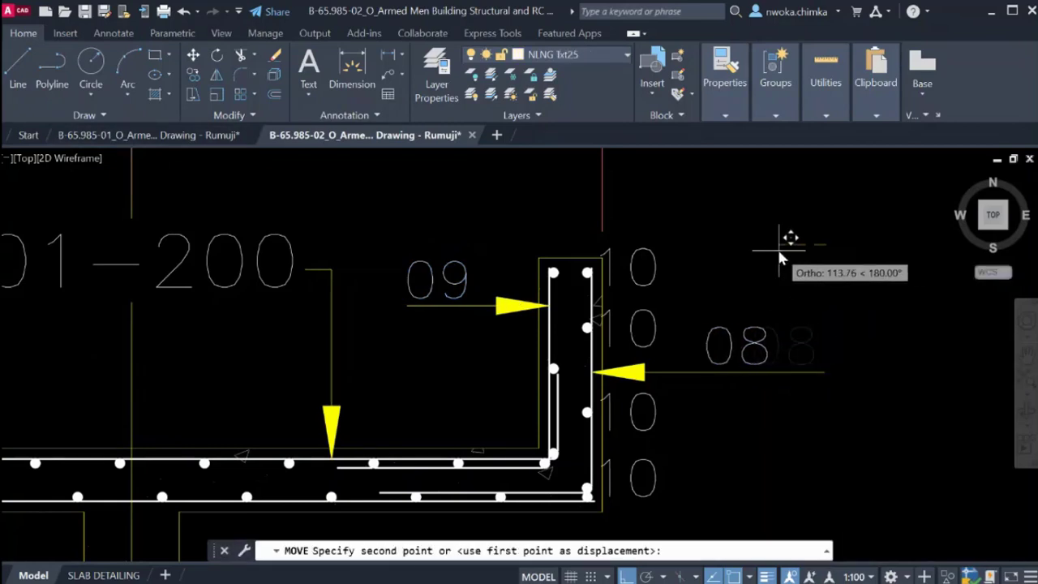
left_click(780, 250)
Shorten the tail of the 08 leader so it ends just past the 08 mark.
left_click(828, 293)
left_click(777, 398)
left_click(824, 373)
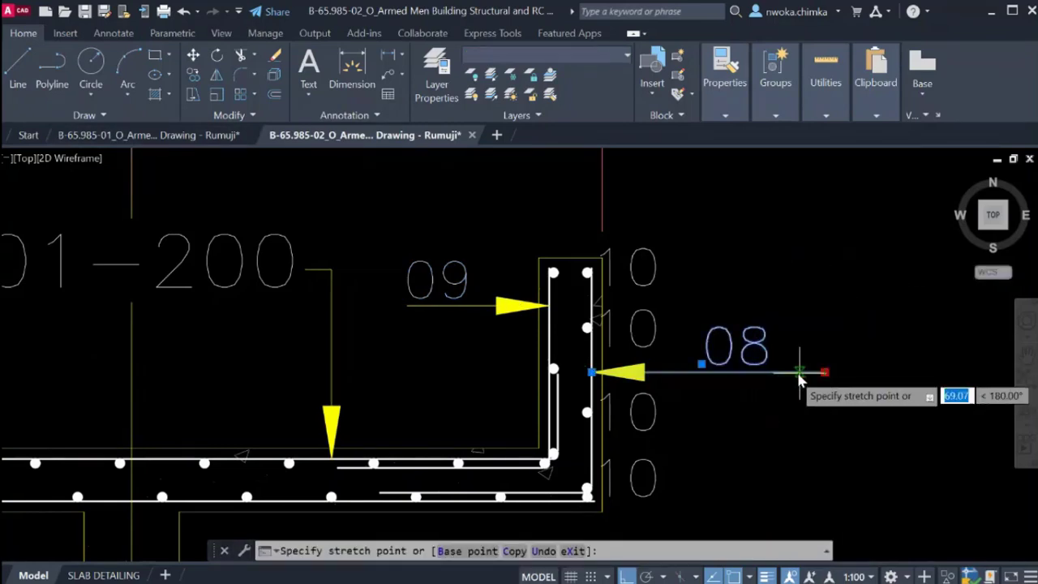
left_click(789, 373)
key("Escape")
Move the four 10 marks about 18 mm horizontally away from the upstand's outer face.
left_click(649, 266)
left_click(642, 328)
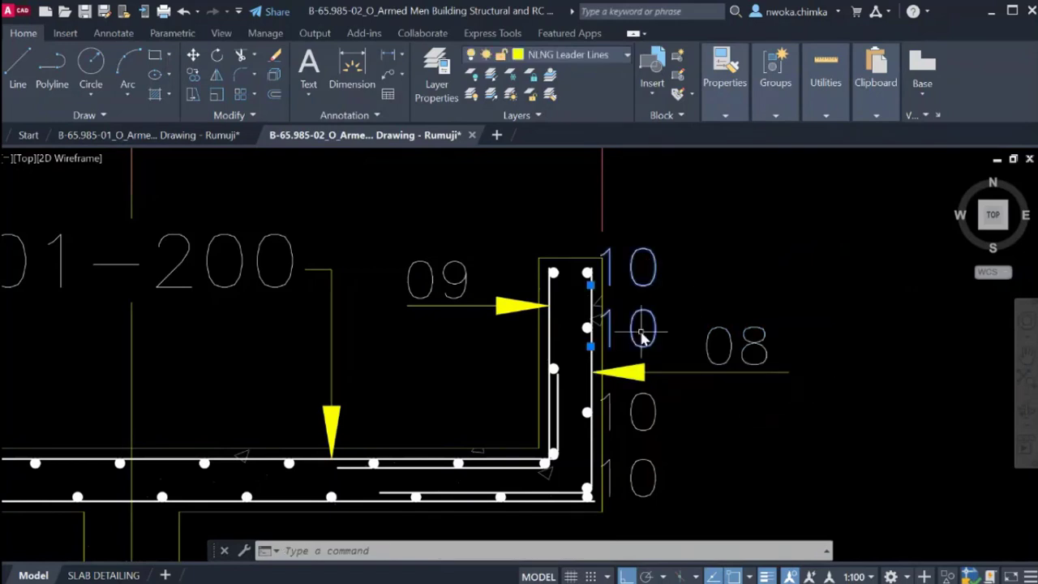
left_click(642, 412)
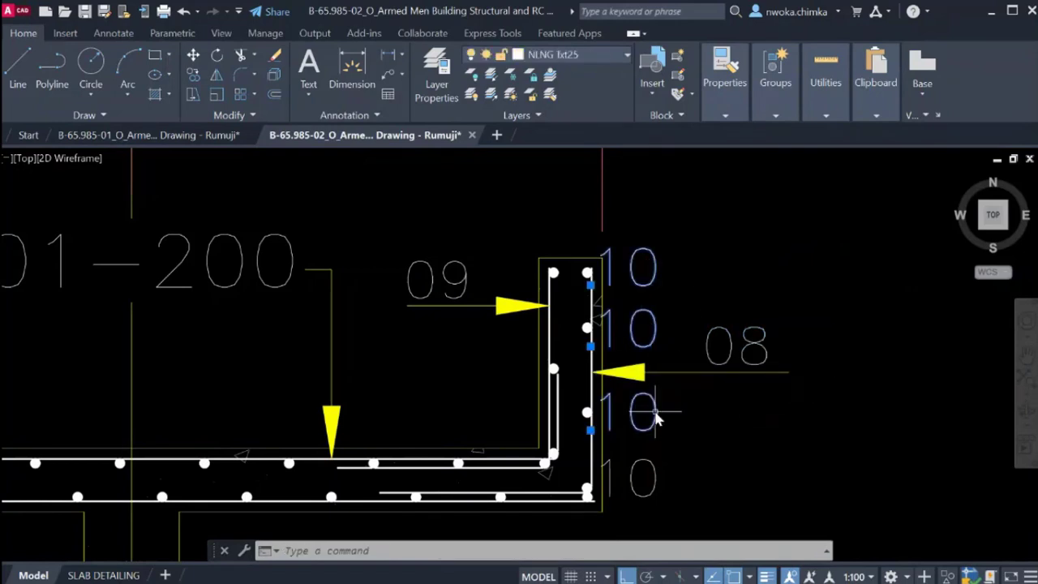
key("Return")
left_click(717, 444)
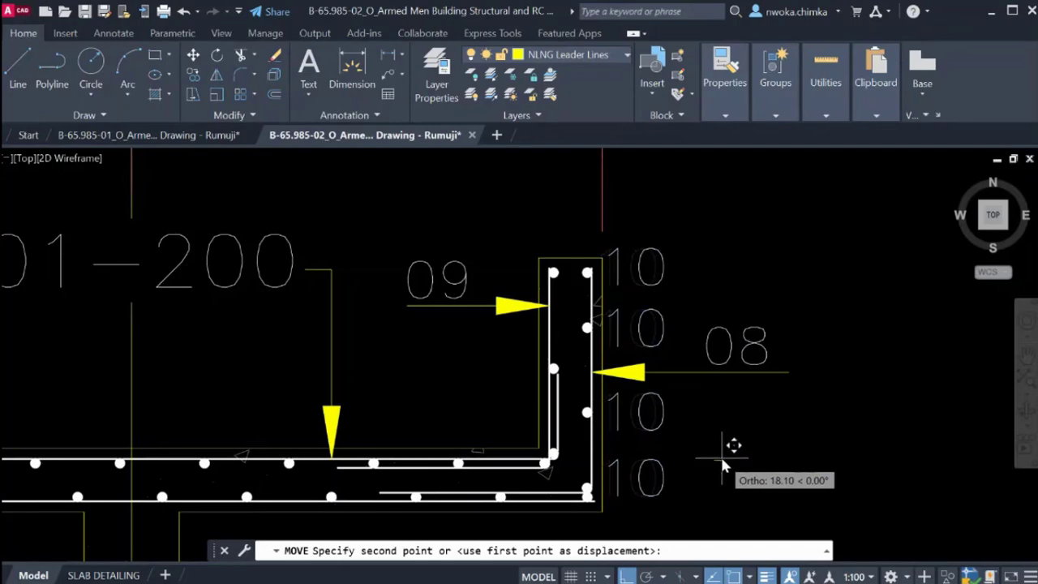
left_click(722, 459)
scroll(721, 455, "down", 4)
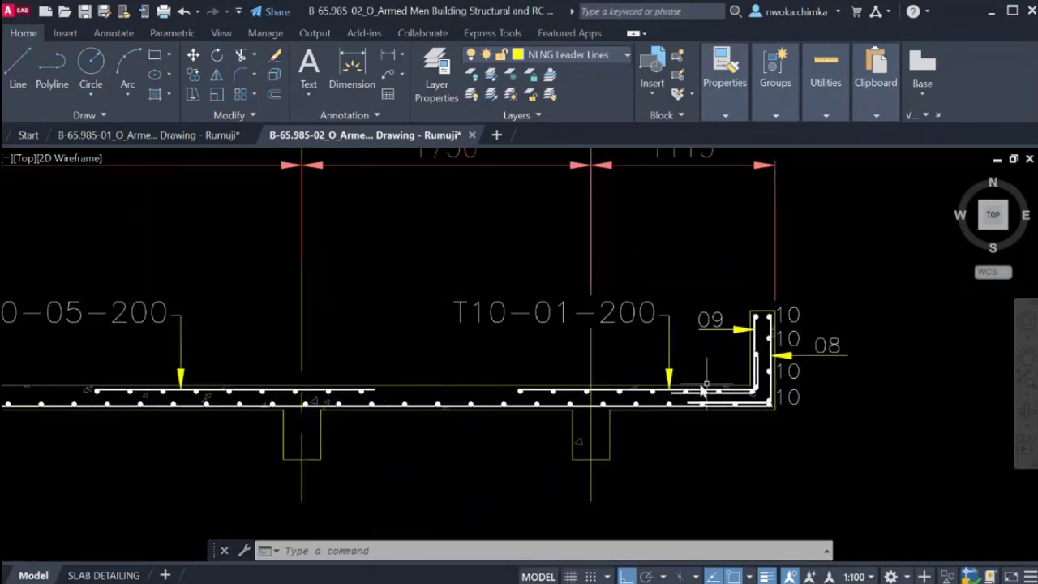
Set the text height of all T10 rebar labels along Section A, from T10-01-200 to T10-07-200, to 87.5.
scroll(737, 347, "up", 4)
scroll(759, 327, "down", 4)
left_click(656, 270)
left_click(633, 300)
scroll(819, 307, "down", 2)
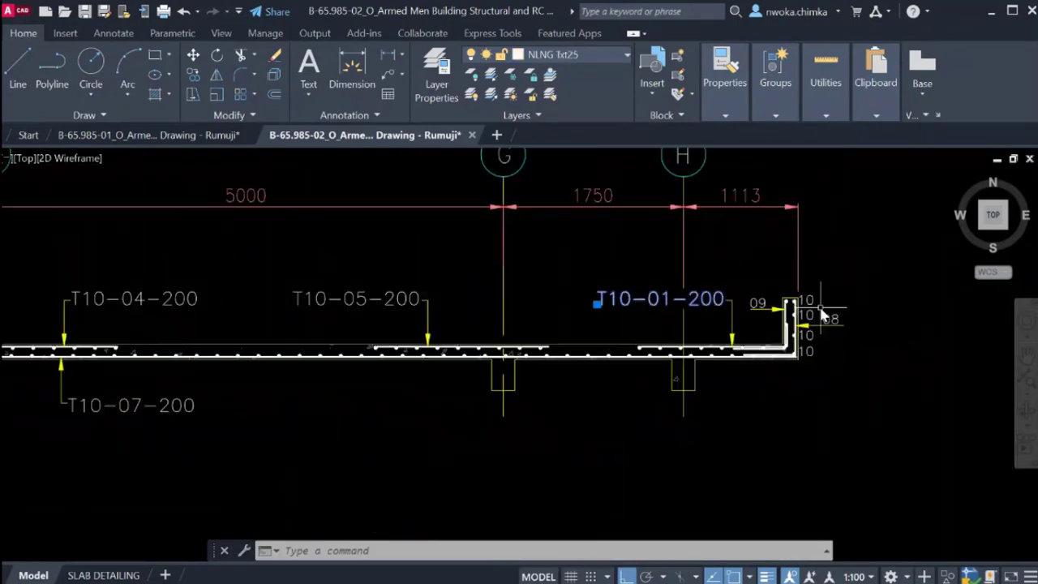
left_click(389, 290)
left_click(352, 320)
middle_click_drag(345, 319, 717, 320)
left_click(561, 292)
left_click(526, 309)
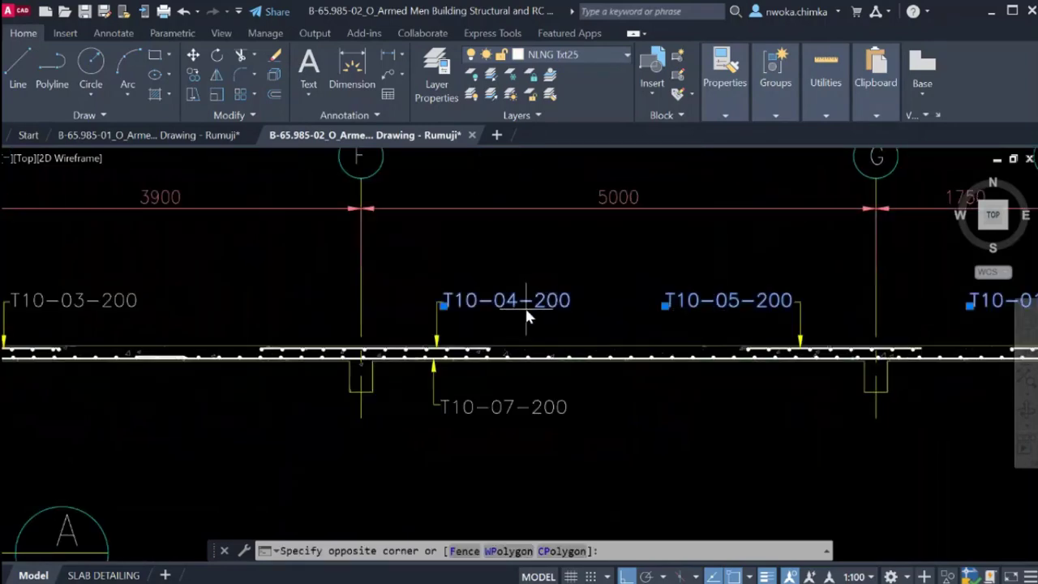
left_click(530, 299)
left_click(523, 397)
left_click(499, 416)
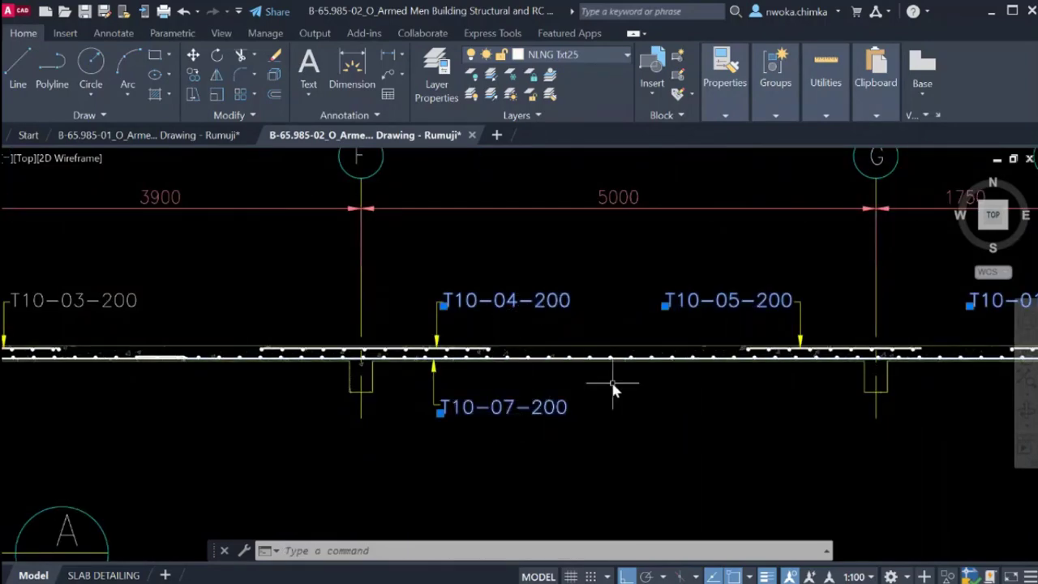
middle_click_drag(271, 383, 676, 447)
left_click(459, 355)
scroll(563, 329, "down", 2)
scroll(319, 349, "up", 2)
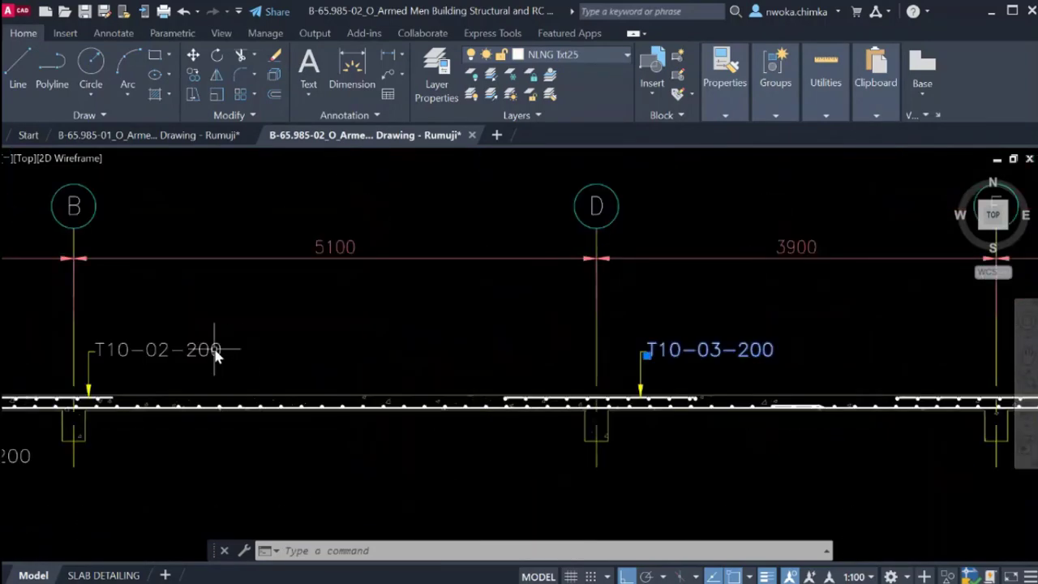
left_click(216, 348)
scroll(302, 347, "down", 4)
left_click(290, 369)
left_click(271, 339)
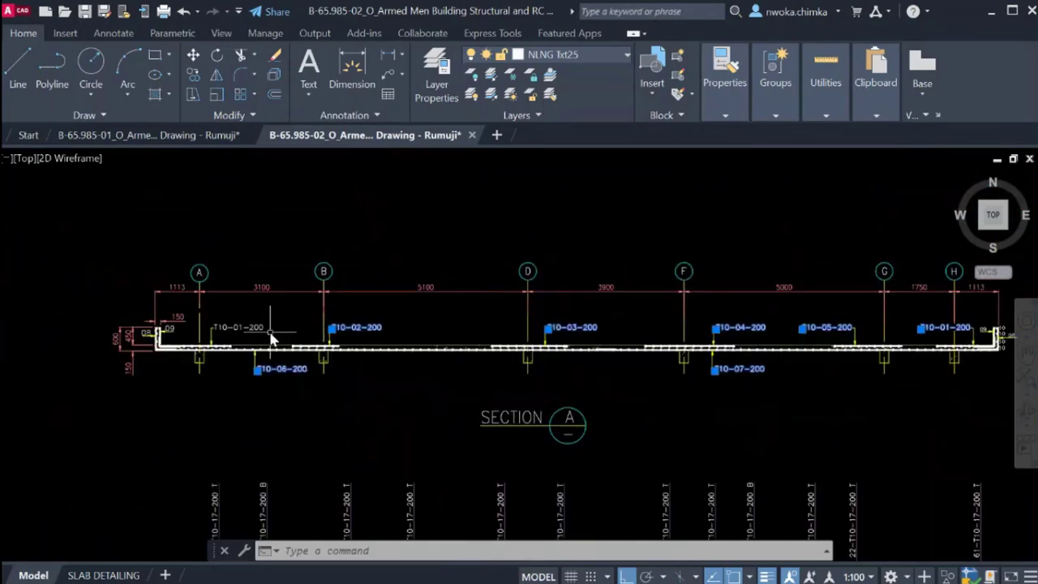
key("Return")
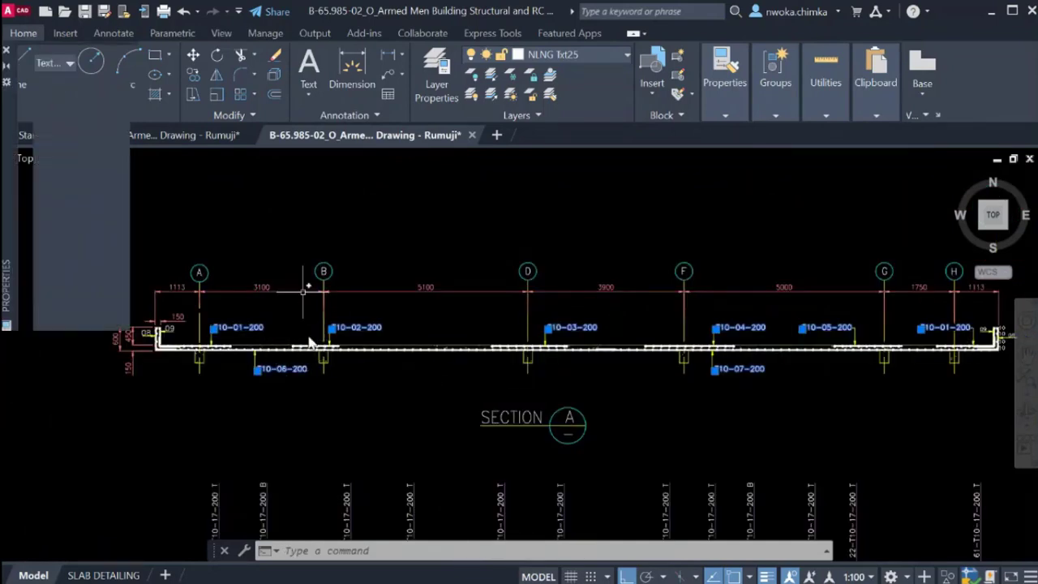
scroll(118, 280, "down", 3)
left_click(107, 245)
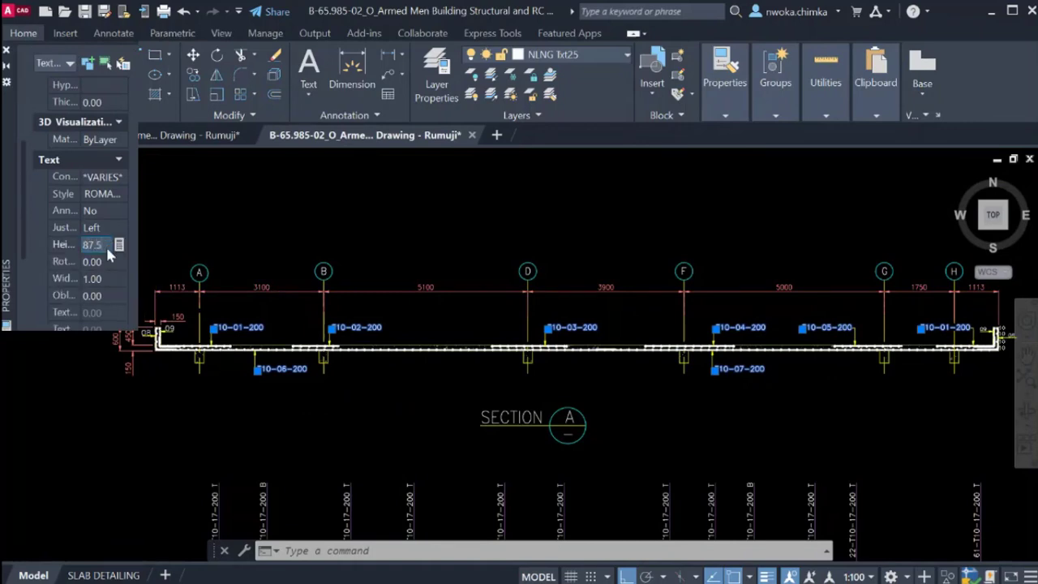
key("Return")
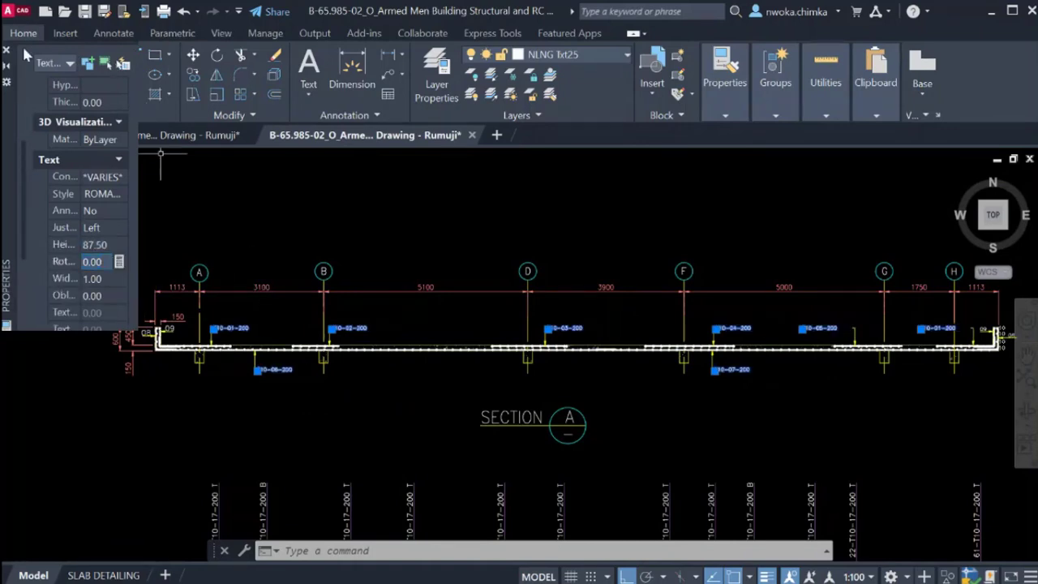
left_click(7, 53)
Move the T10-07-200 label slightly up to line up with the end of its leader.
scroll(765, 352, "up", 3)
scroll(706, 330, "down", 3)
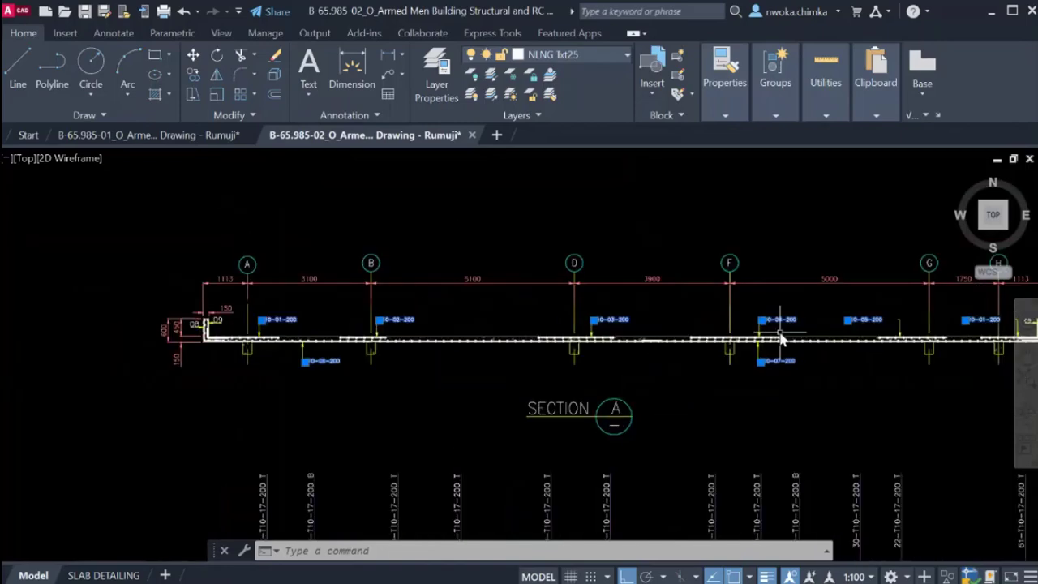
scroll(778, 341, "up", 5)
left_click(688, 416)
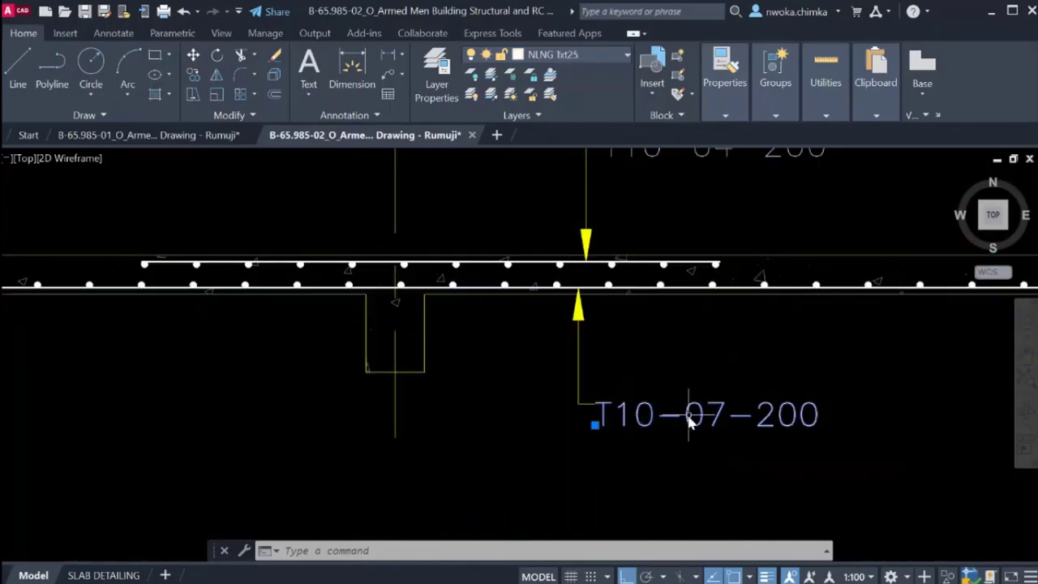
type("m")
key("space")
left_click(663, 491)
left_click(664, 485)
Move the T10-06-200 label between grids A and B slightly up to align with its leader's end.
scroll(699, 385, "down", 2)
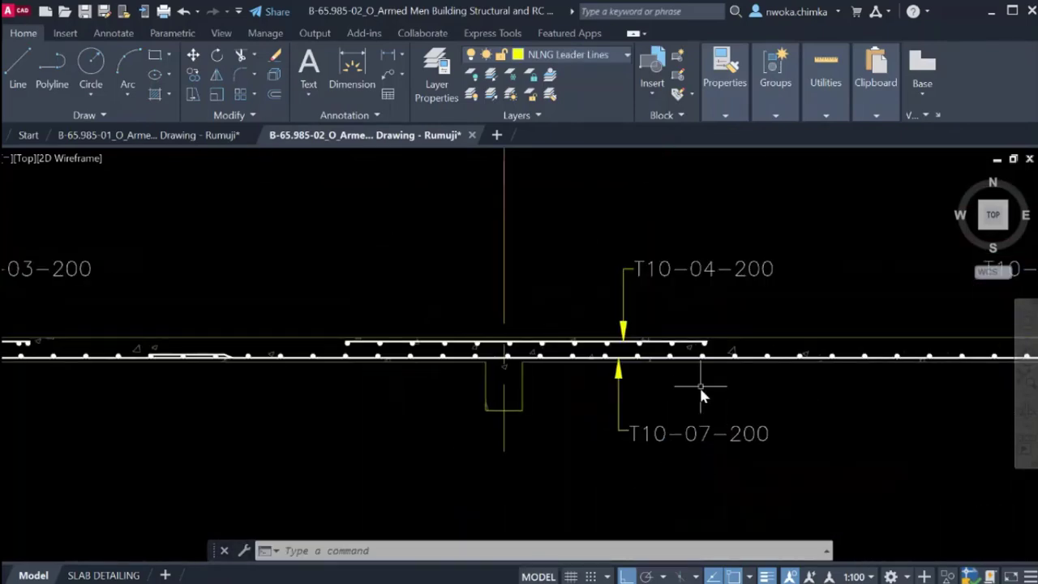
scroll(659, 268, "up", 2)
scroll(722, 274, "down", 2)
middle_click_drag(388, 318, 768, 322)
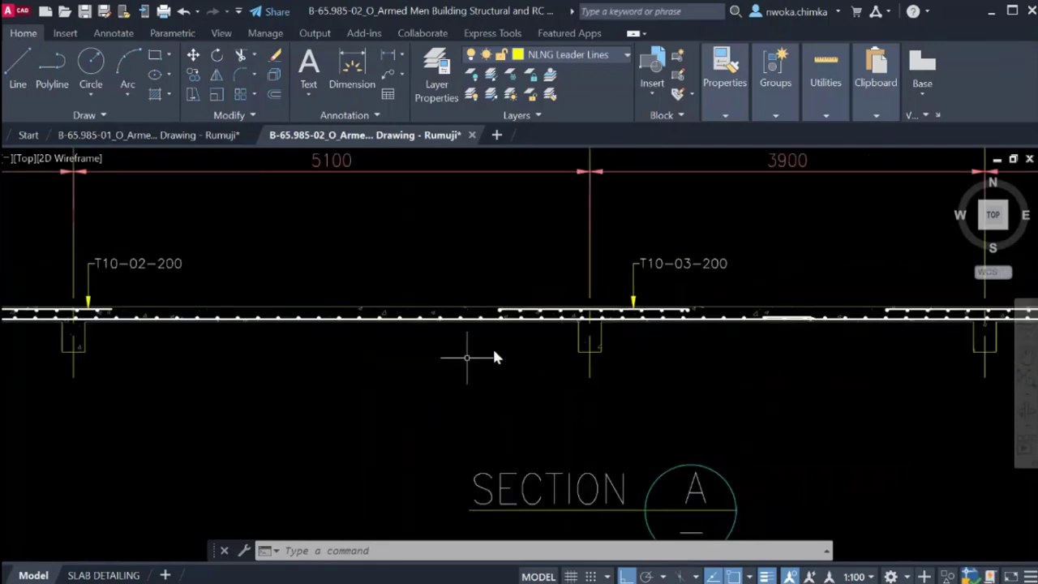
middle_click_drag(411, 370, 902, 371)
scroll(487, 364, "up", 2)
left_click(447, 337)
left_click(415, 393)
type("m")
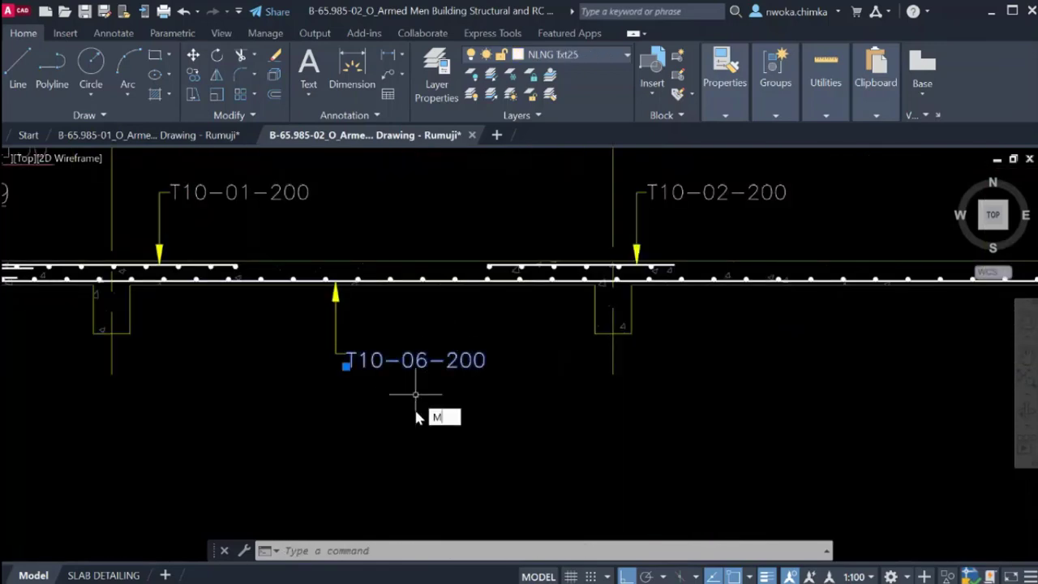
key("space")
left_click(420, 422)
left_click(420, 418)
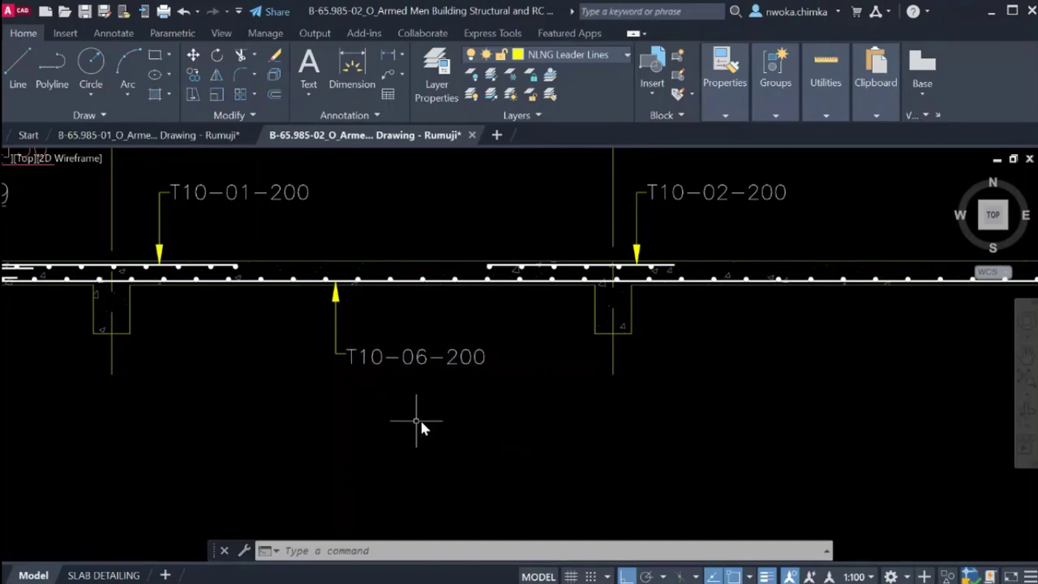
Move the T10-01-200 label at grid H horizontally until it sits beside its leader.
scroll(419, 417, "down", 4)
middle_click_drag(756, 387, 299, 369)
scroll(510, 377, "up", 5)
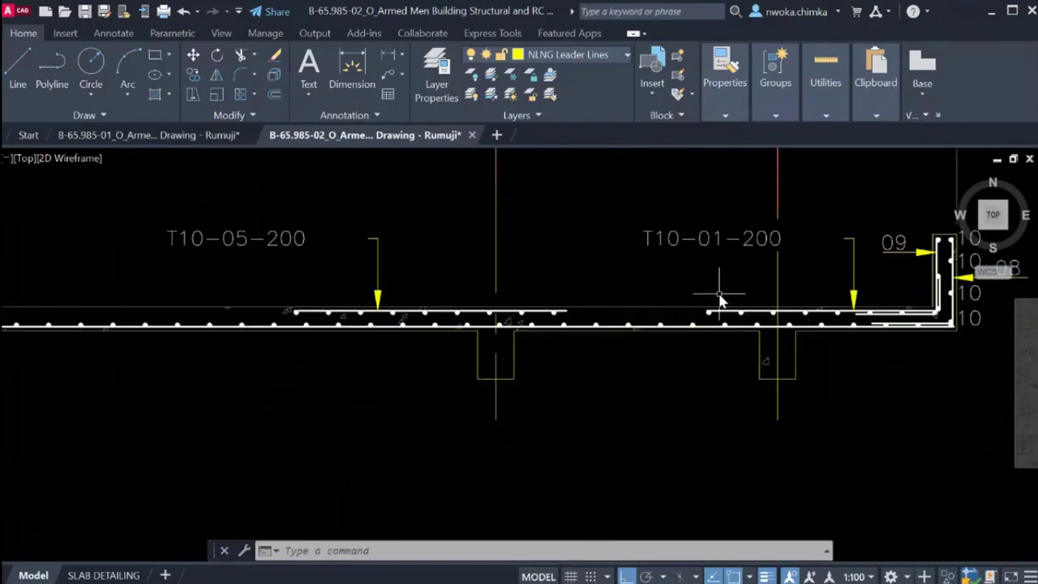
left_click(721, 243)
type("M")
key("space")
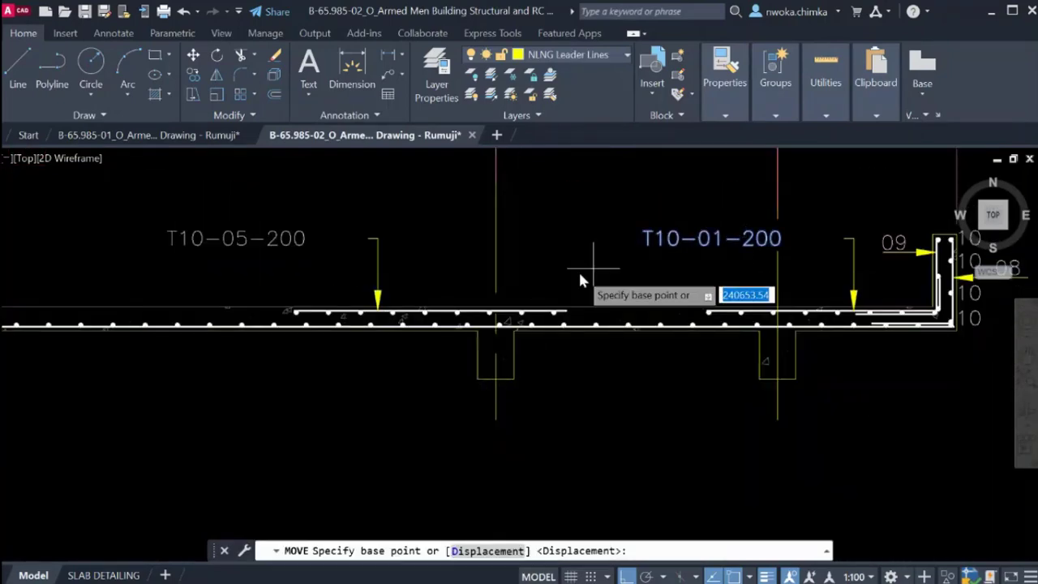
left_click(579, 272)
left_click(637, 272)
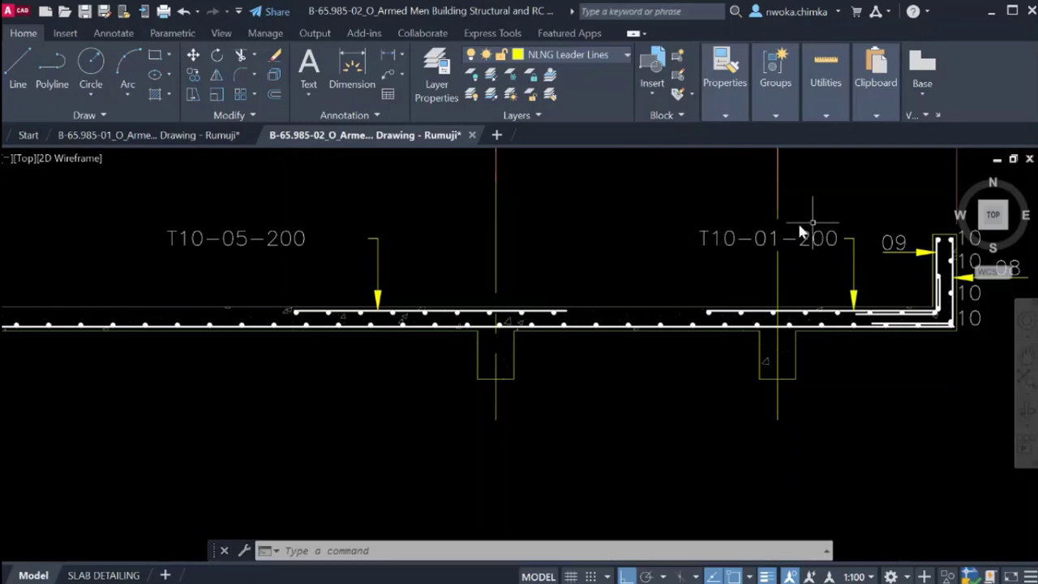
Move the T10-05-200 label near grid G horizontally until it sits beside its leader.
left_click(321, 224)
left_click(262, 263)
type("m")
key("space")
left_click(254, 268)
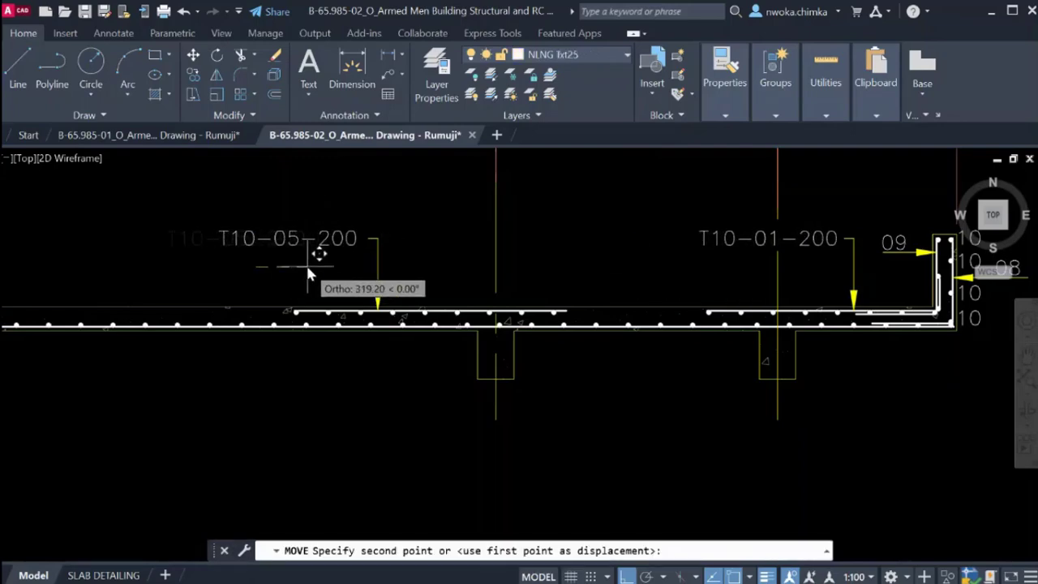
left_click(312, 260)
Set the text height of the 08 and 09 marks at the upstand near grid A to 87.5.
scroll(356, 300, "down", 3)
scroll(300, 272, "up", 2)
scroll(298, 316, "up", 2)
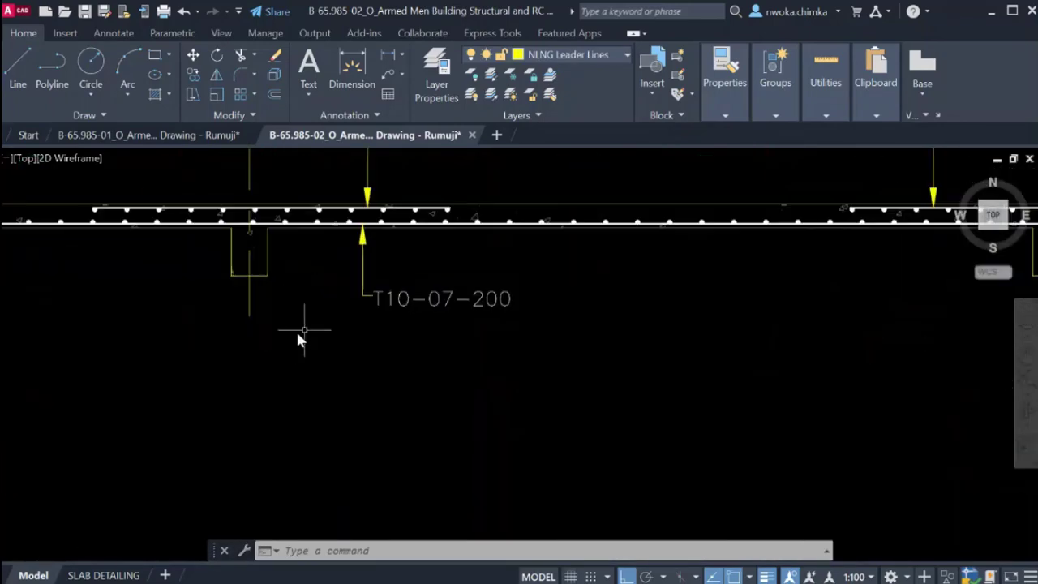
scroll(477, 325, "down", 4)
scroll(358, 302, "up", 6)
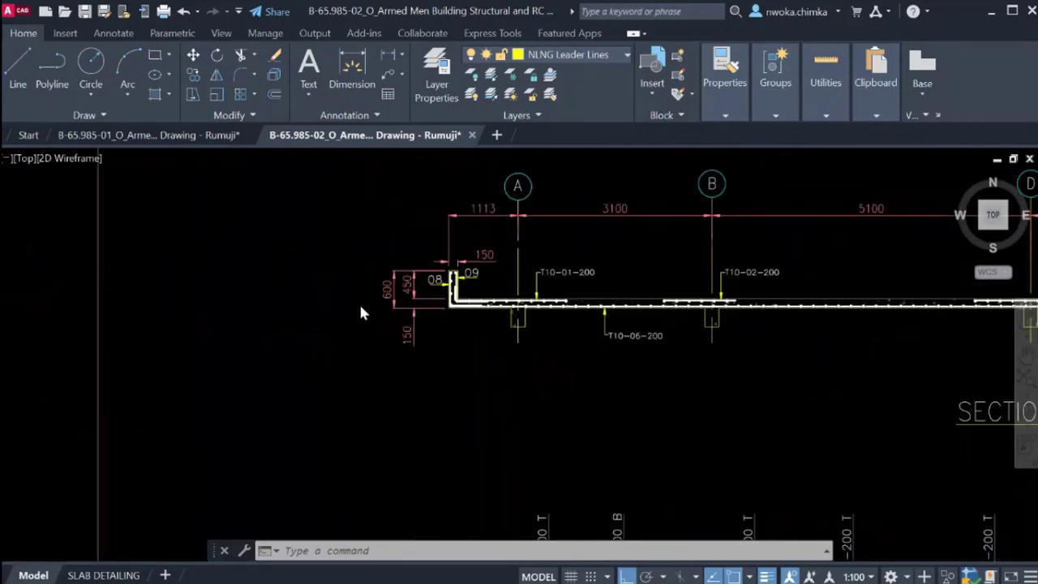
left_click(490, 256)
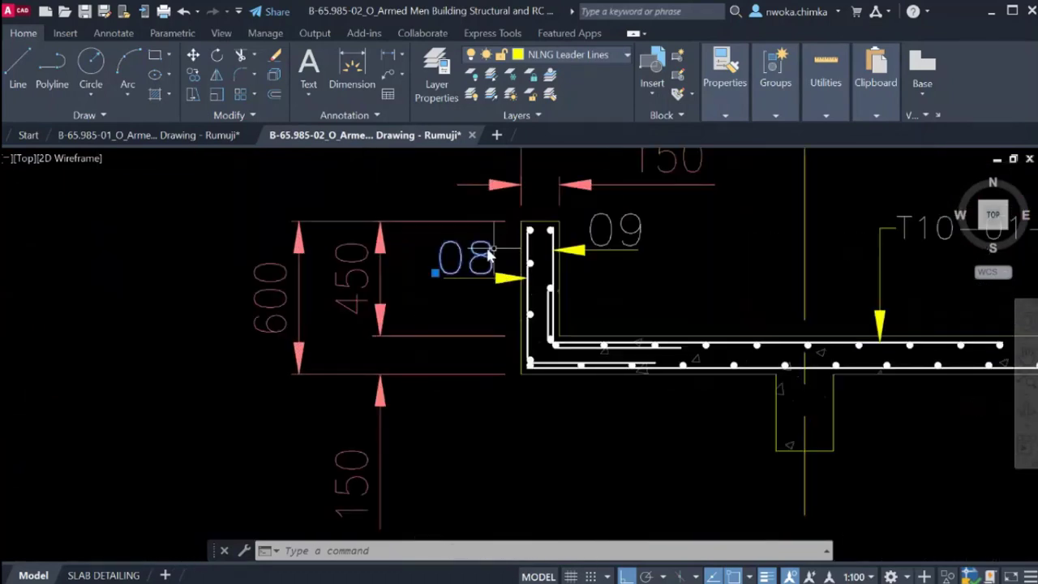
left_click(604, 235)
left_click(590, 223)
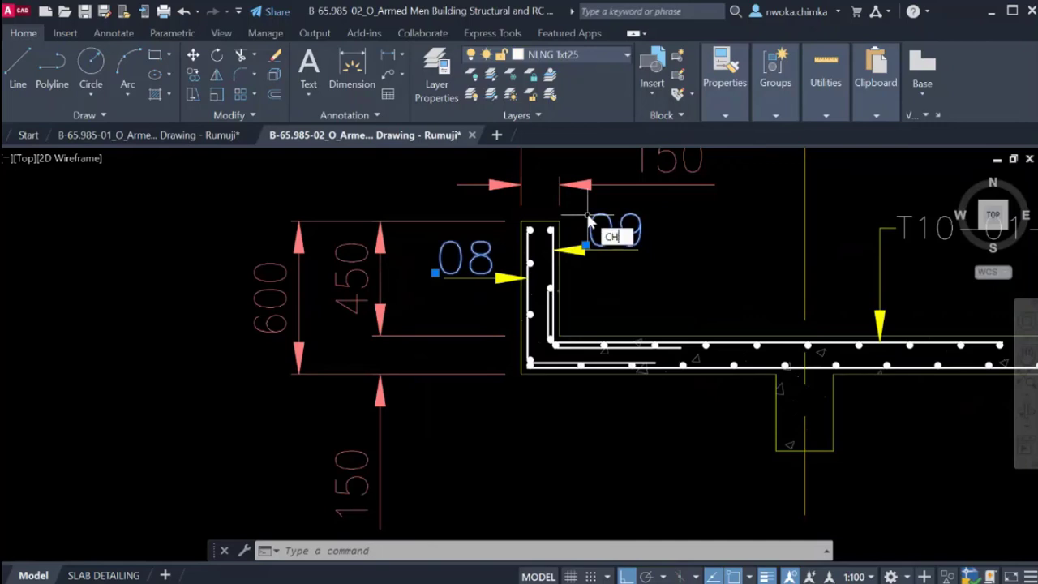
key("Return")
scroll(116, 250, "down", 3)
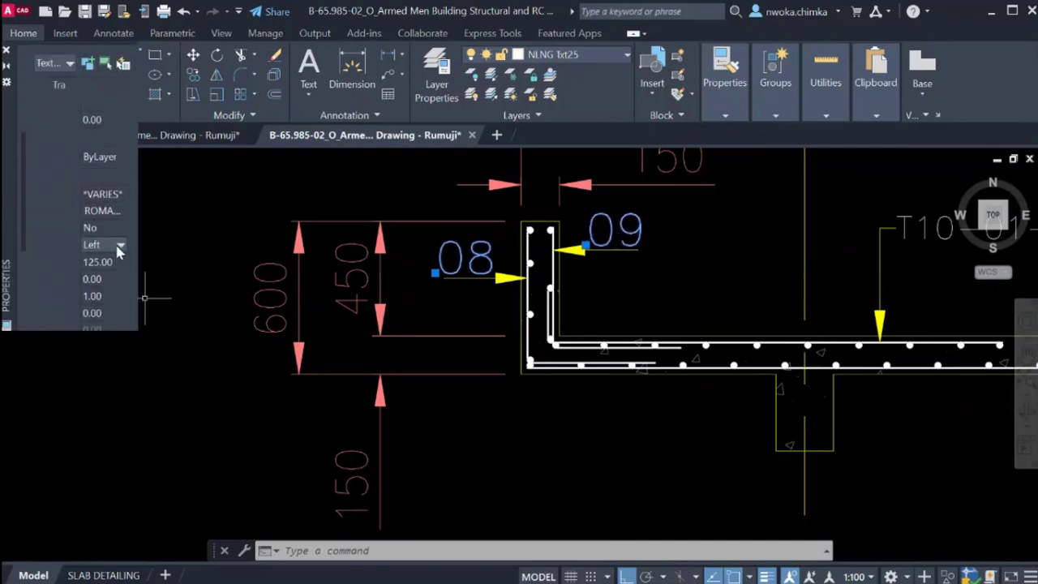
left_click(111, 259)
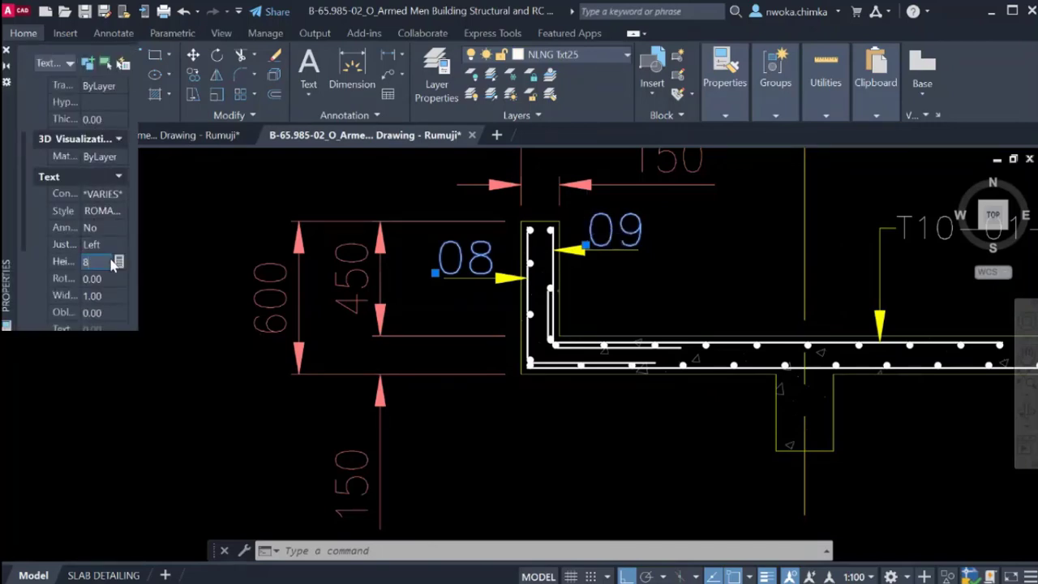
key("Tab")
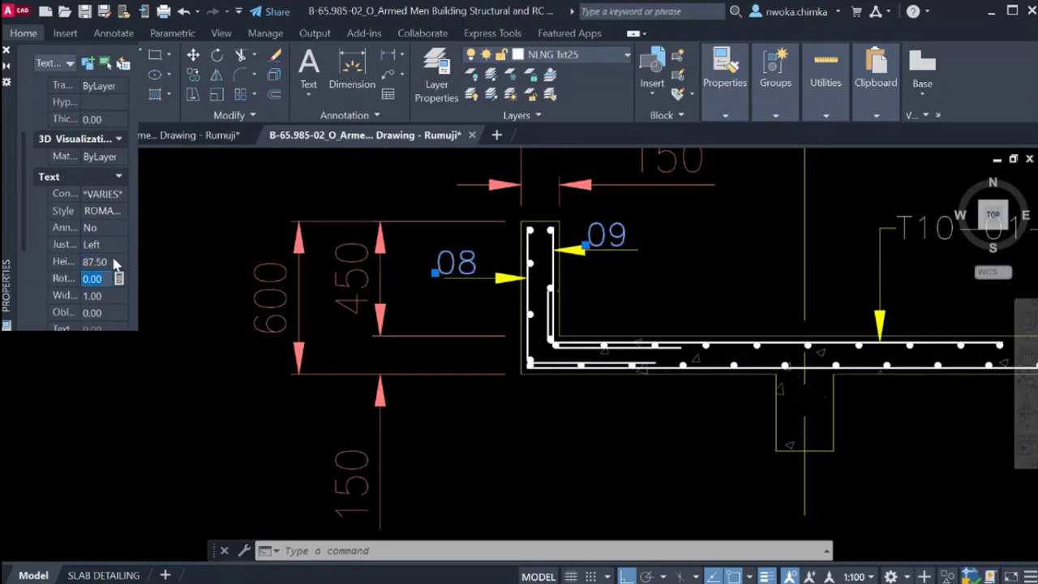
left_click(7, 49)
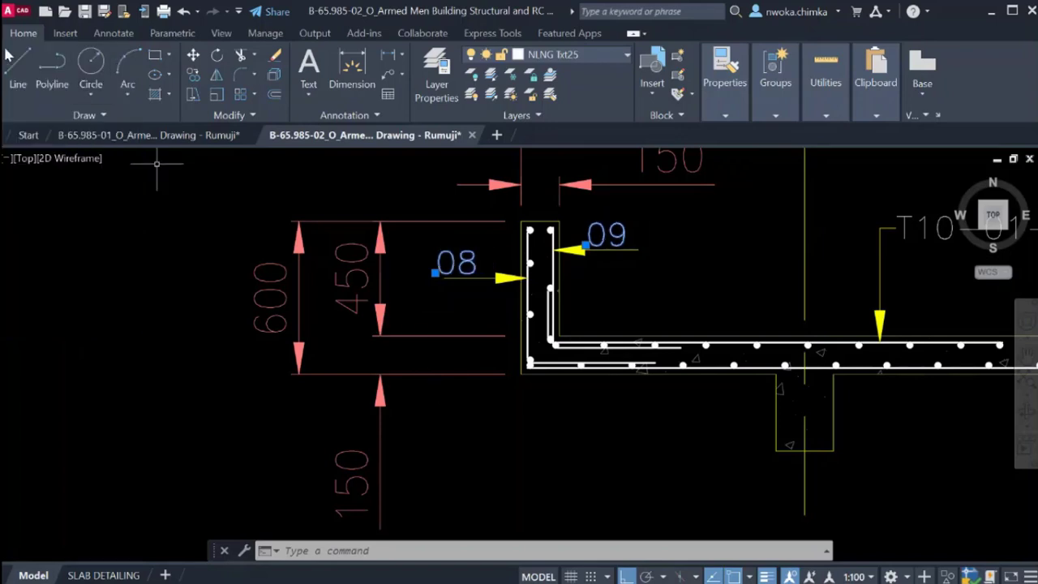
key("Escape")
Move the 09 mark at the upstand near grid A horizontally away from its arrowhead, over its leader line.
left_click(656, 220)
left_click(618, 224)
scroll(638, 226, "up", 2)
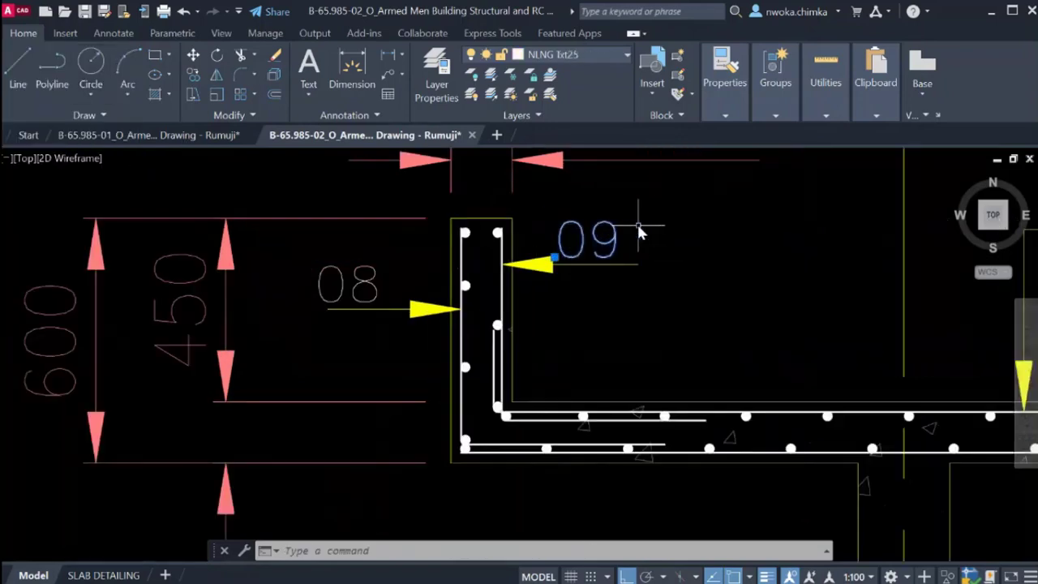
type("m")
key("space")
left_click(654, 224)
left_click(671, 215)
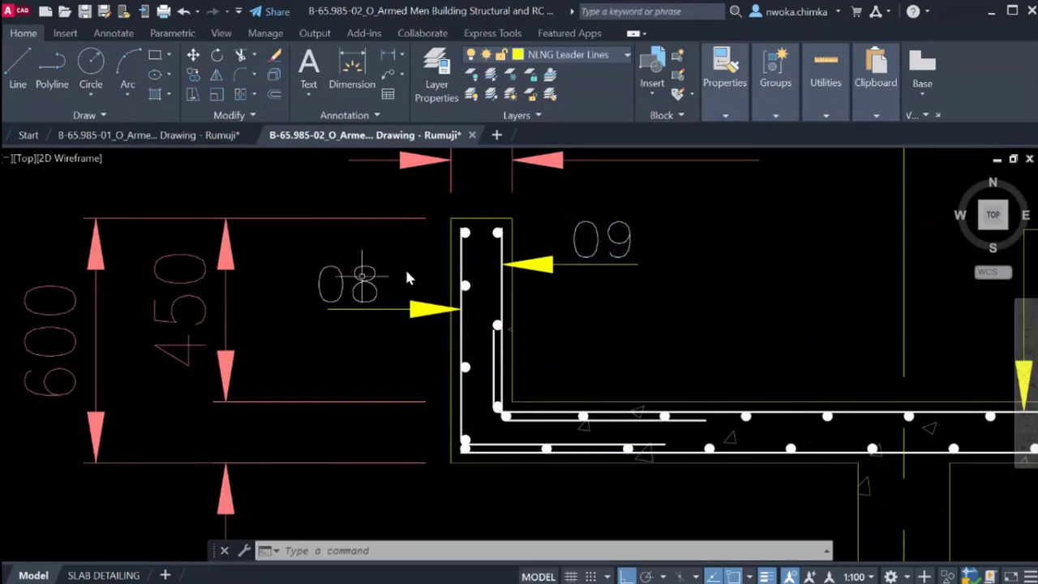
Move the 08 mark at the upstand near grid A slightly sideways so it starts over its leader line.
left_click(337, 286)
type("m")
key("space")
left_click(254, 249)
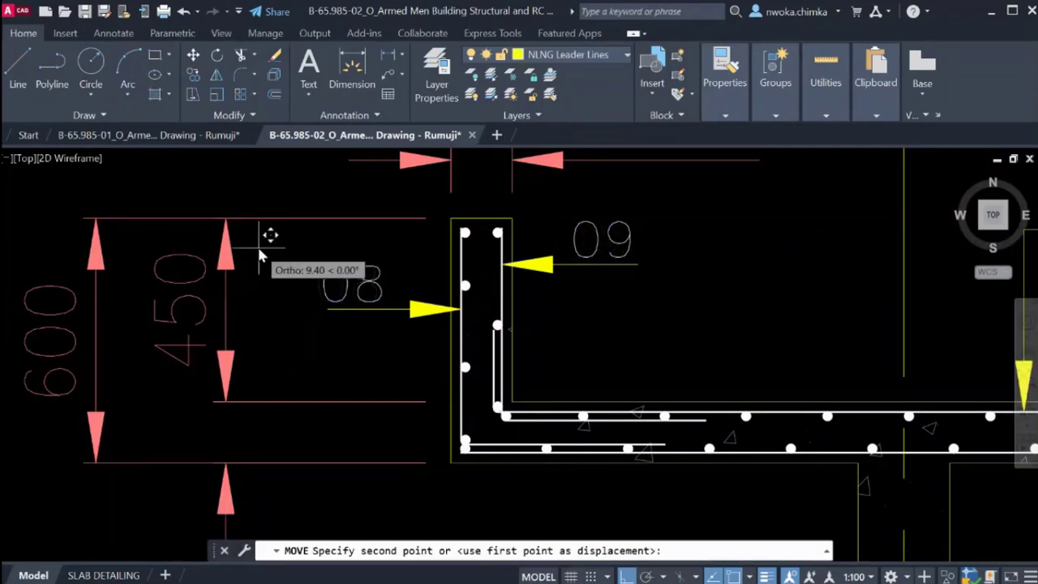
left_click(260, 255)
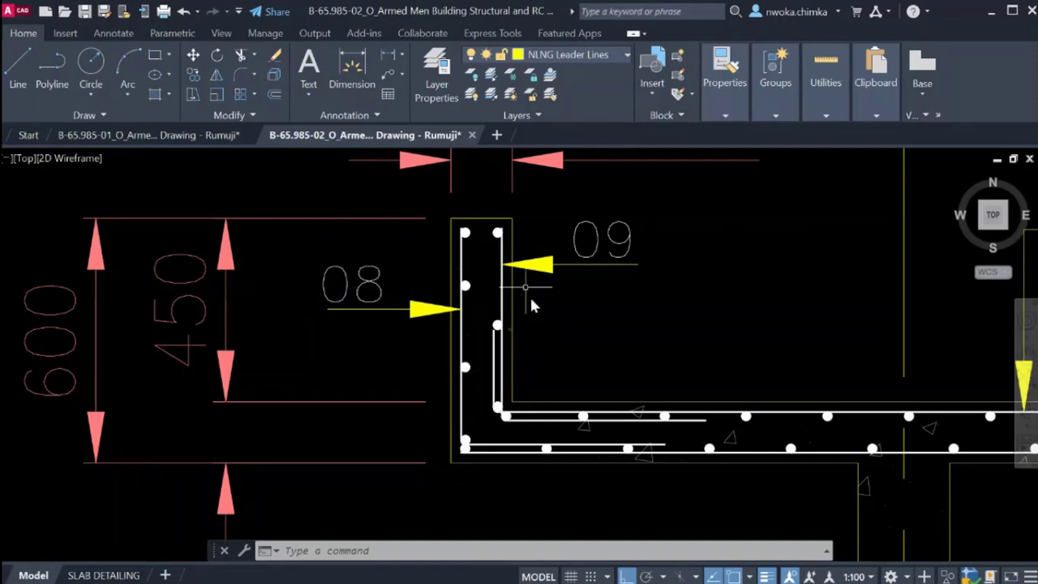
Copy the four 10 marks from the upstand beyond grid H horizontally to the outer face of the upstand near grid A.
scroll(530, 294, "down", 5)
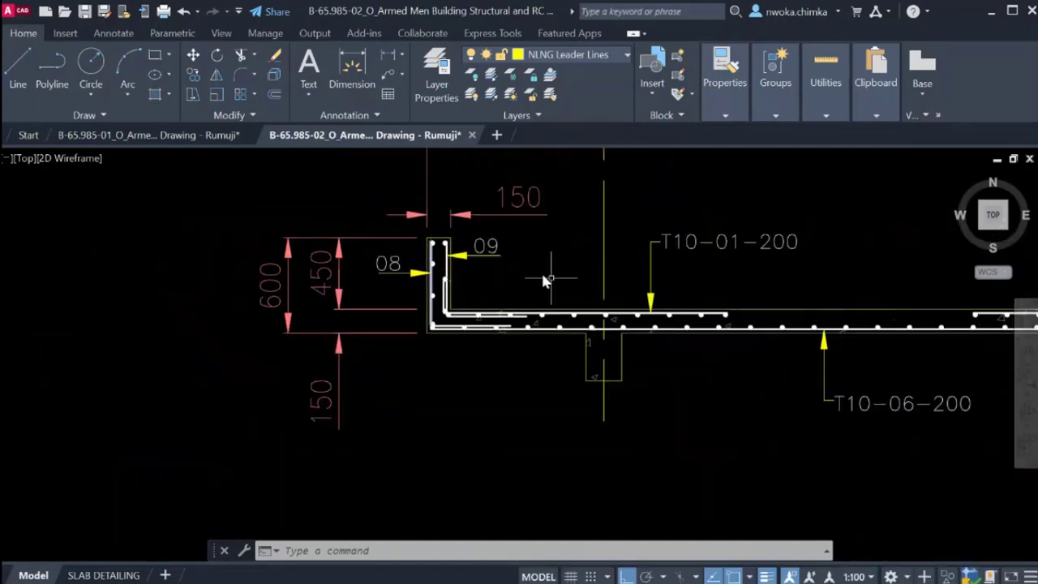
scroll(579, 281, "down", 2)
mouse_move(649, 288)
middle_mouse_down()
mouse_move(335, 290)
mouse_move(345, 304)
middle_mouse_up()
scroll(655, 308, "down", 2)
middle_click_drag(791, 313, 420, 313)
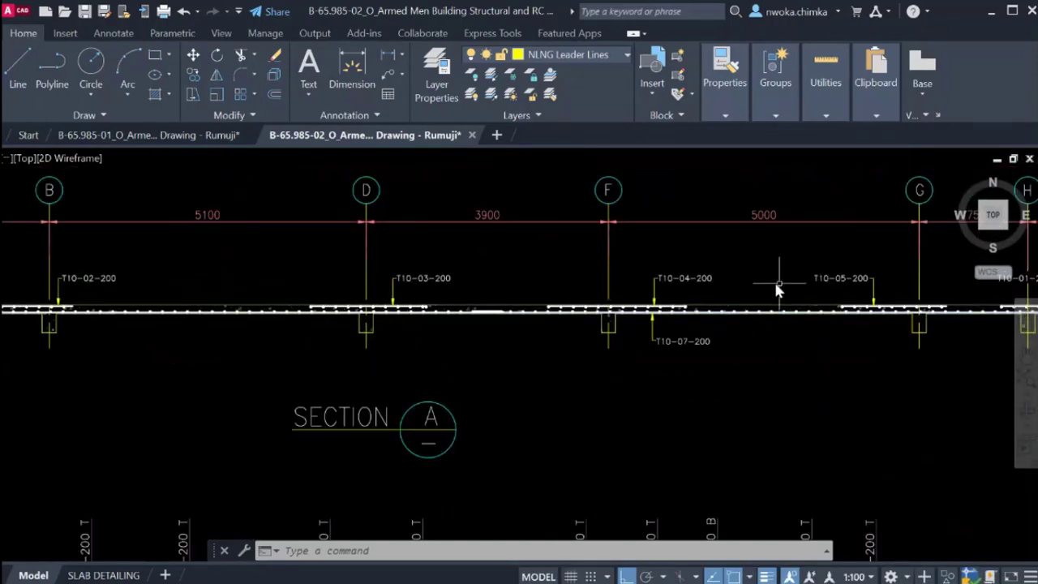
middle_click_drag(777, 290, 286, 290)
scroll(476, 313, "up", 6)
left_click(459, 246)
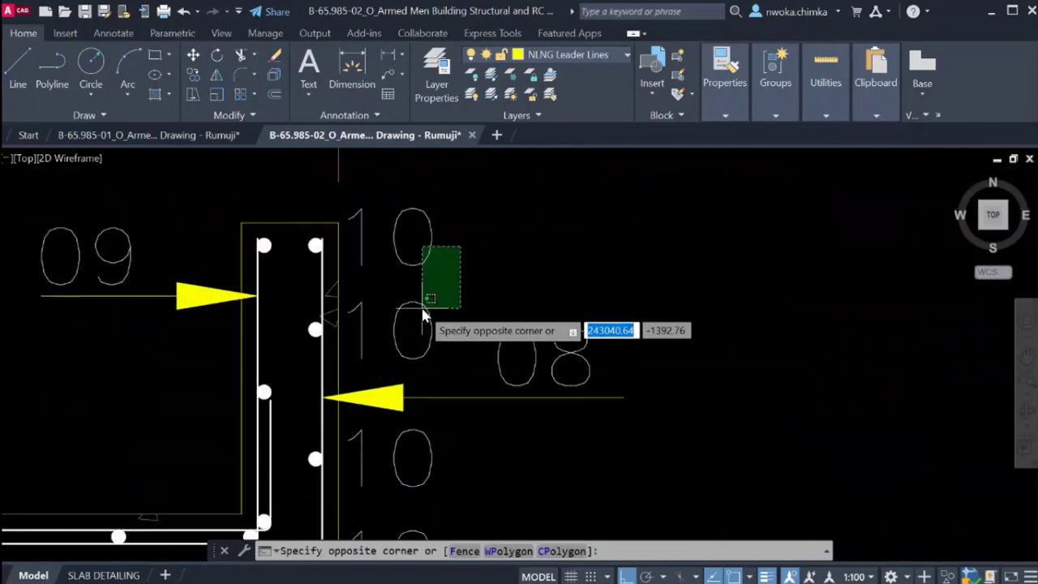
left_click(422, 315)
scroll(520, 215, "down", 2)
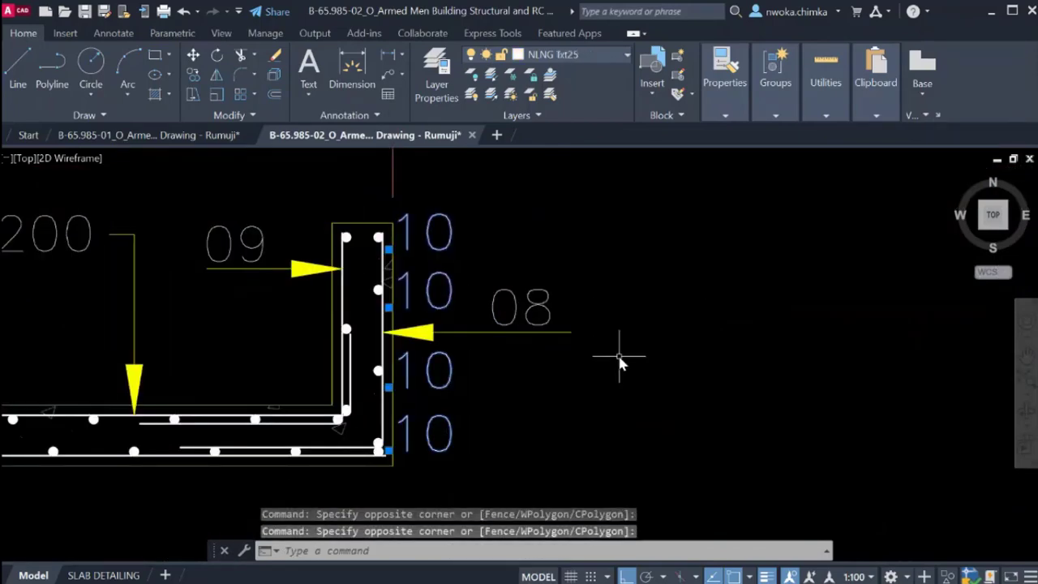
key("Return")
scroll(560, 398, "down", 3)
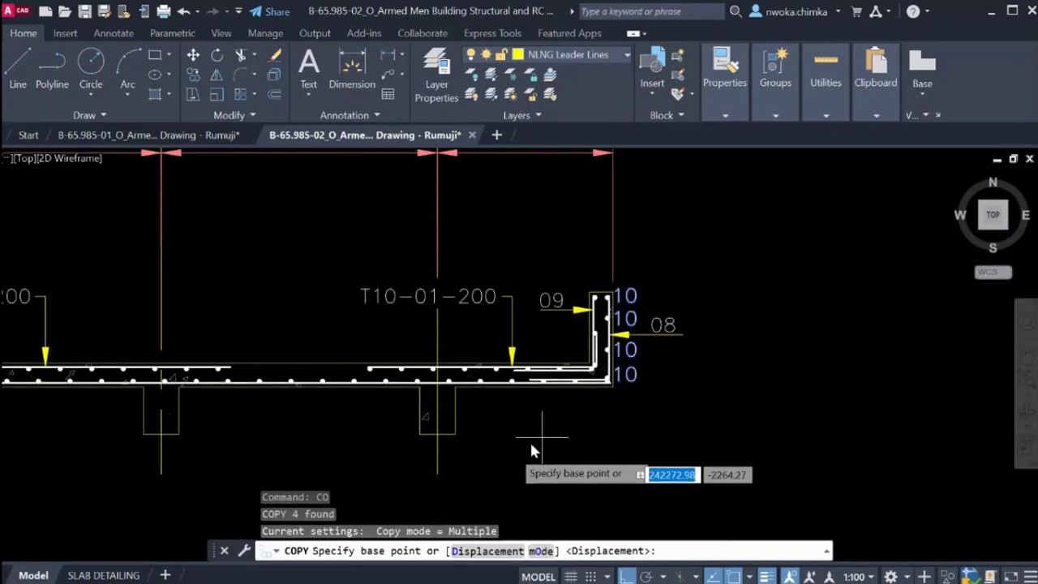
key("F3")
left_click(510, 416)
scroll(689, 398, "down", 3)
scroll(548, 416, "down", 2)
middle_click_drag(181, 401, 394, 394)
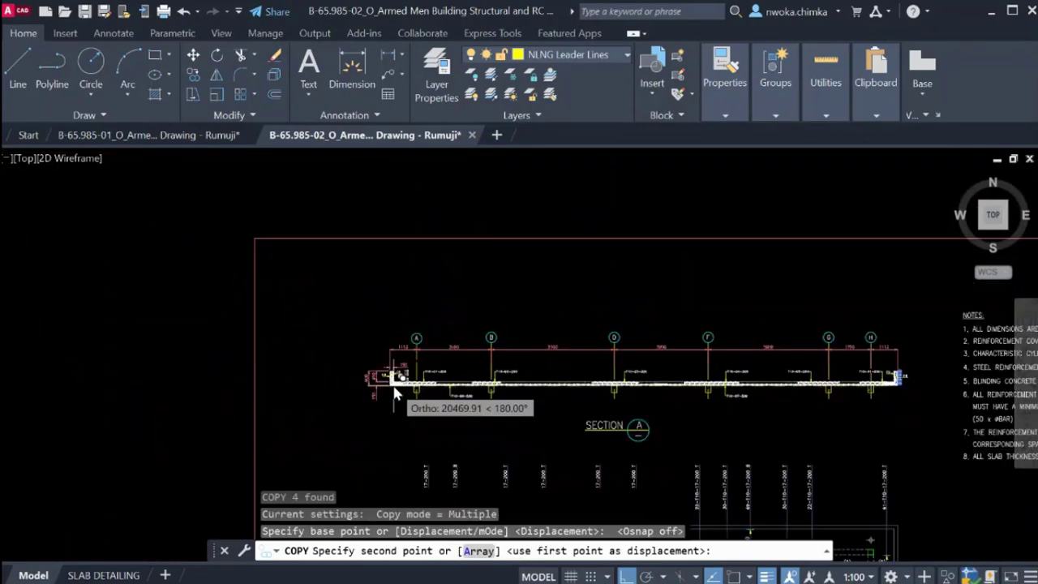
scroll(395, 394, "up", 8)
scroll(232, 393, "up", 2)
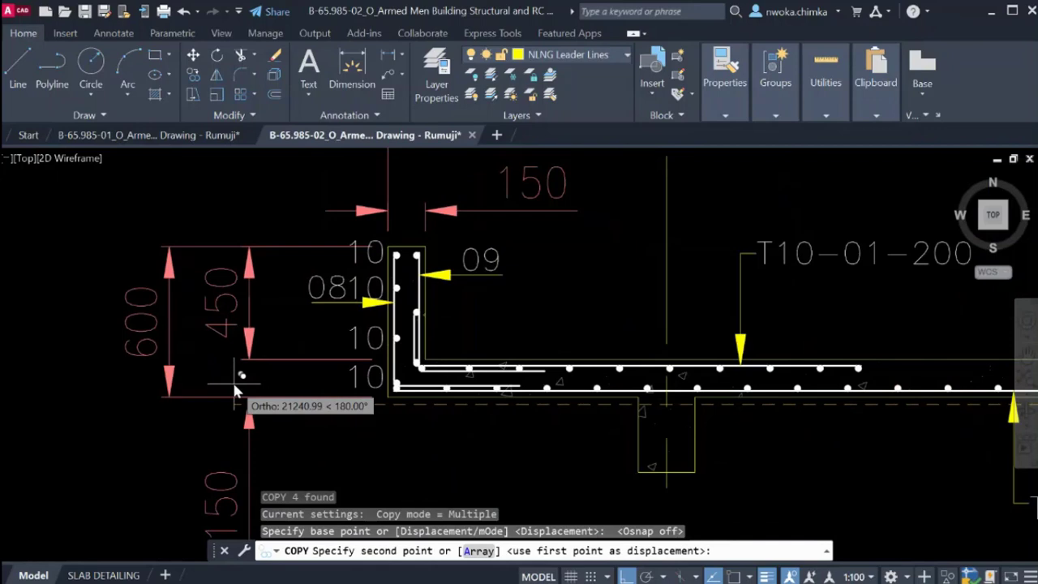
left_click(234, 386)
key("Escape")
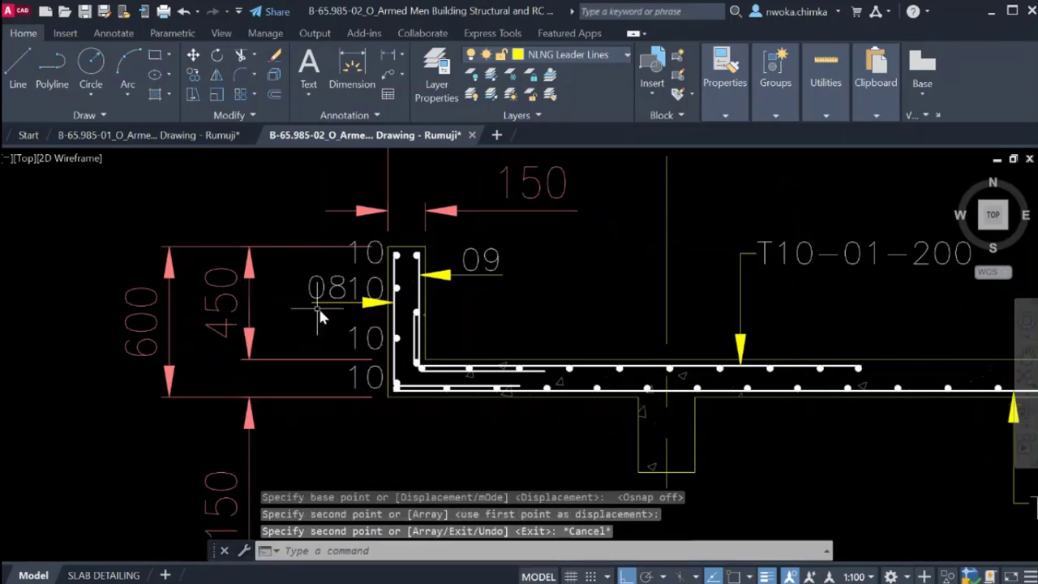
Move the 08 mark and its leader near grid A slightly down, between the second and third 10 marks.
left_click(325, 286)
left_click(391, 298)
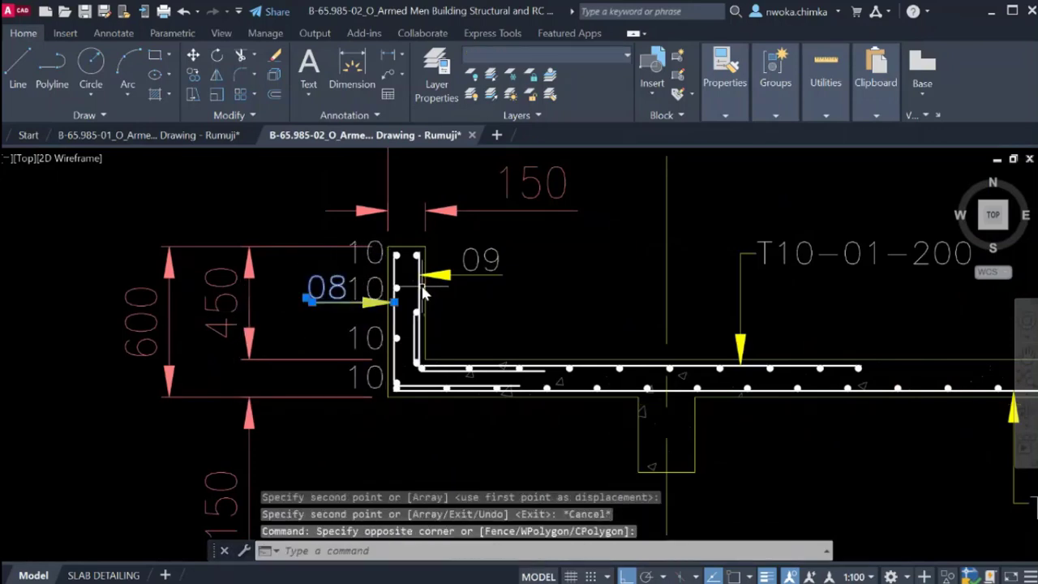
type("m")
key("Return")
left_click(514, 283)
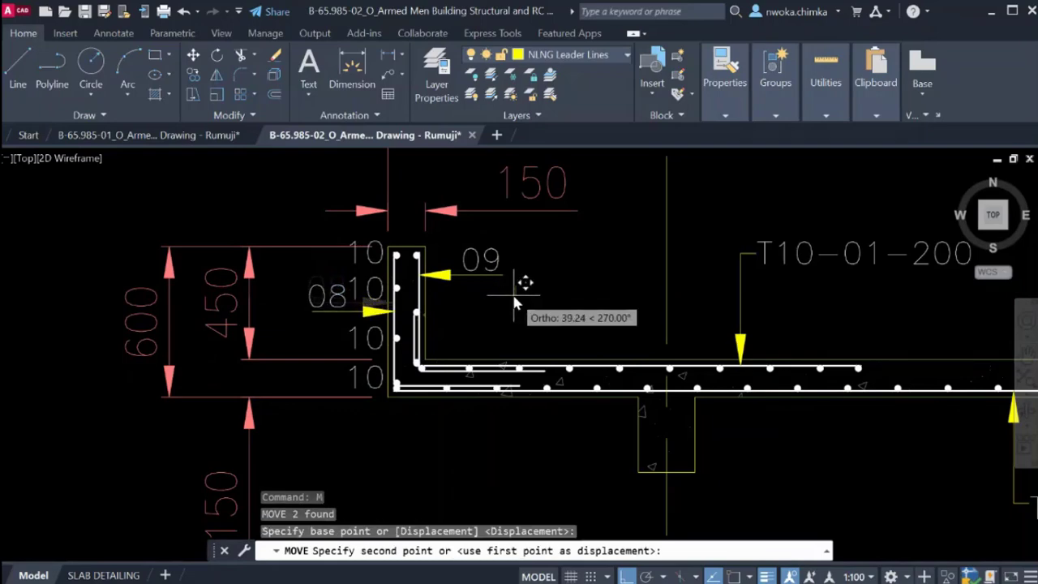
scroll(526, 292, "down", 5)
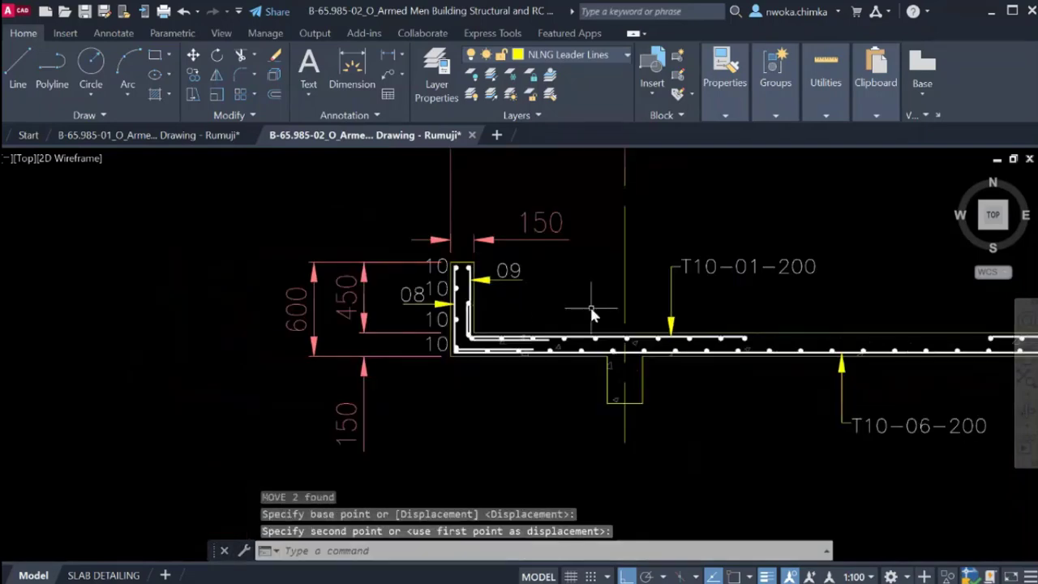
Copy the whole annotated Section A drawing, without its title, straight up about 20,400 units to outside the sheet border.
scroll(377, 313, "up", 8)
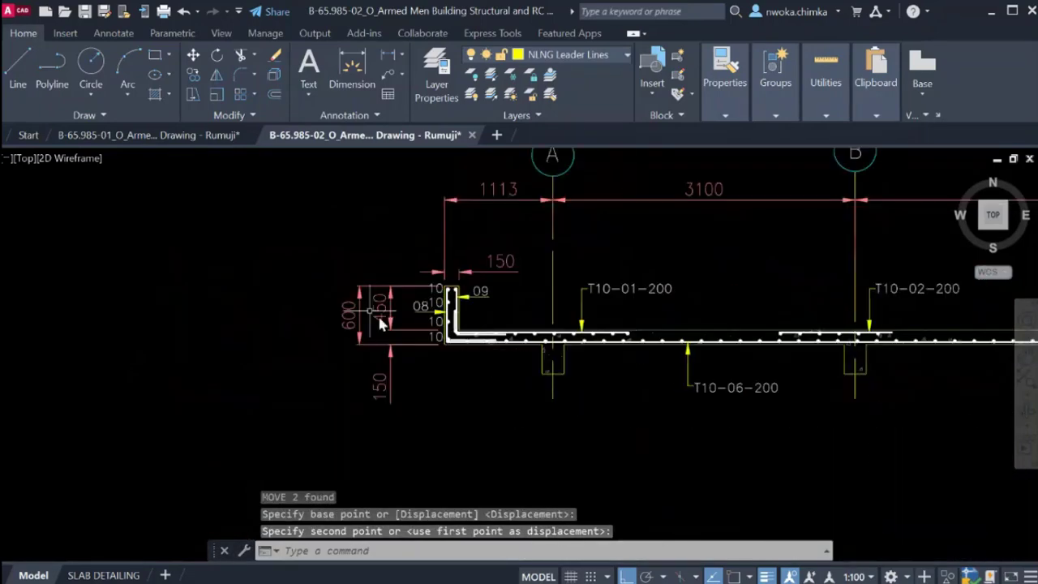
scroll(363, 325, "down", 4)
scroll(351, 317, "down", 4)
left_click(296, 208)
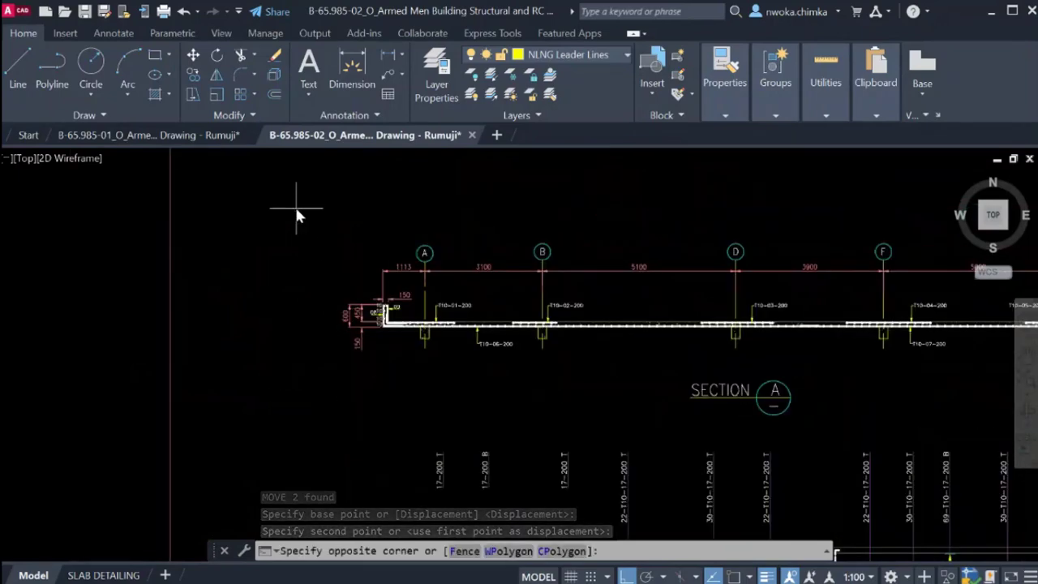
scroll(282, 241, "down", 4)
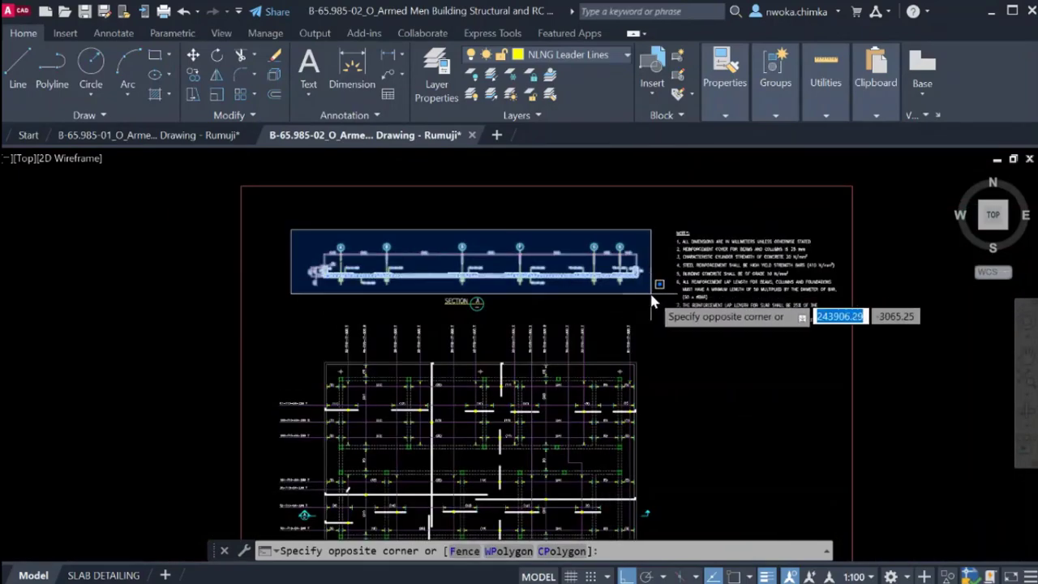
left_click(651, 294)
type("co")
key("Return")
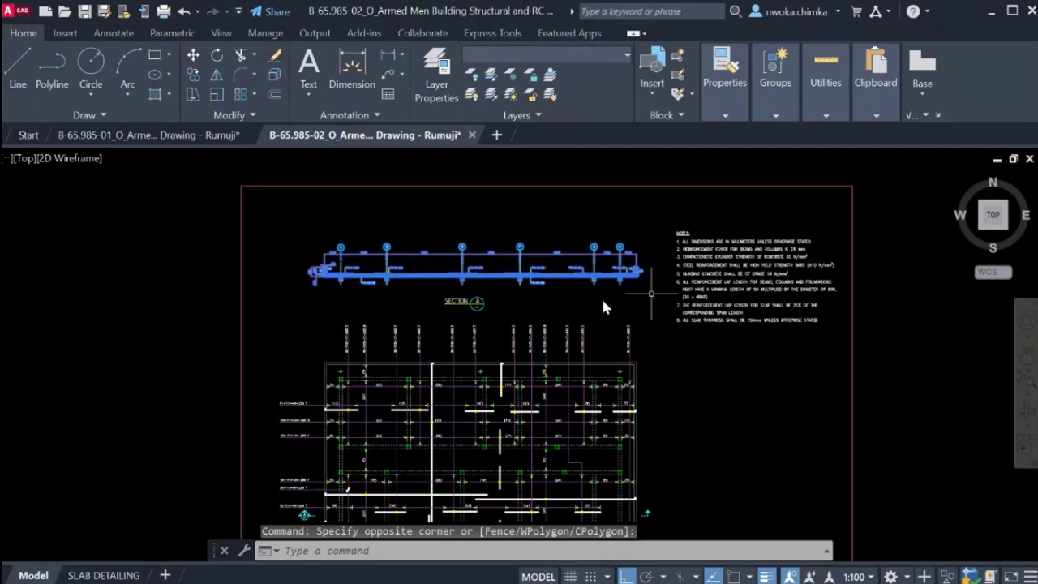
left_click(601, 297)
scroll(600, 291, "down", 4)
left_click(573, 175)
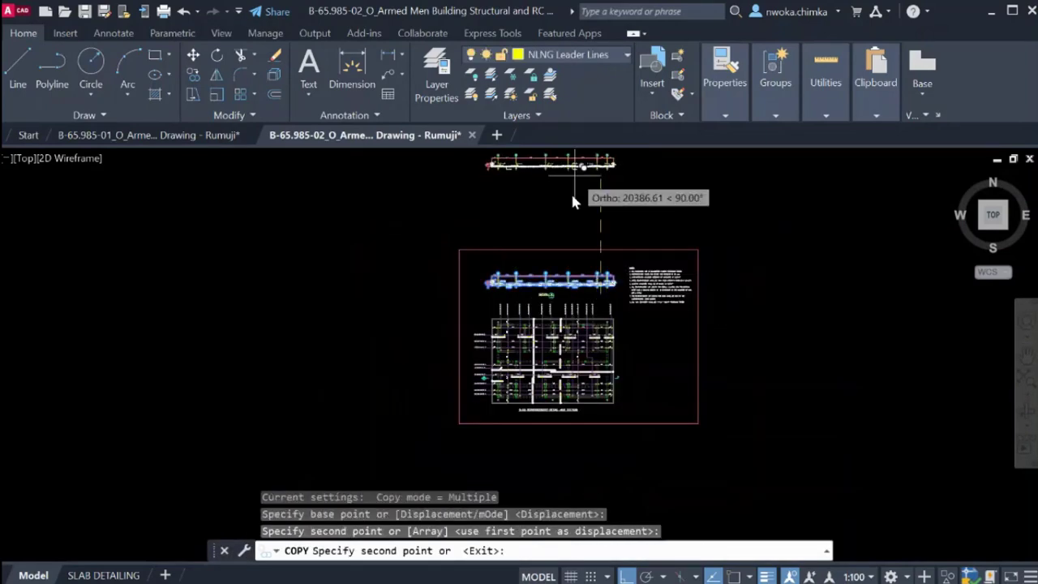
key("Escape")
Try erasing the 600, 450 and 150 vertical dimensions beside the upstand near grid A and undo the erasure.
scroll(535, 258, "up", 4)
scroll(469, 319, "up", 8)
left_click(394, 267)
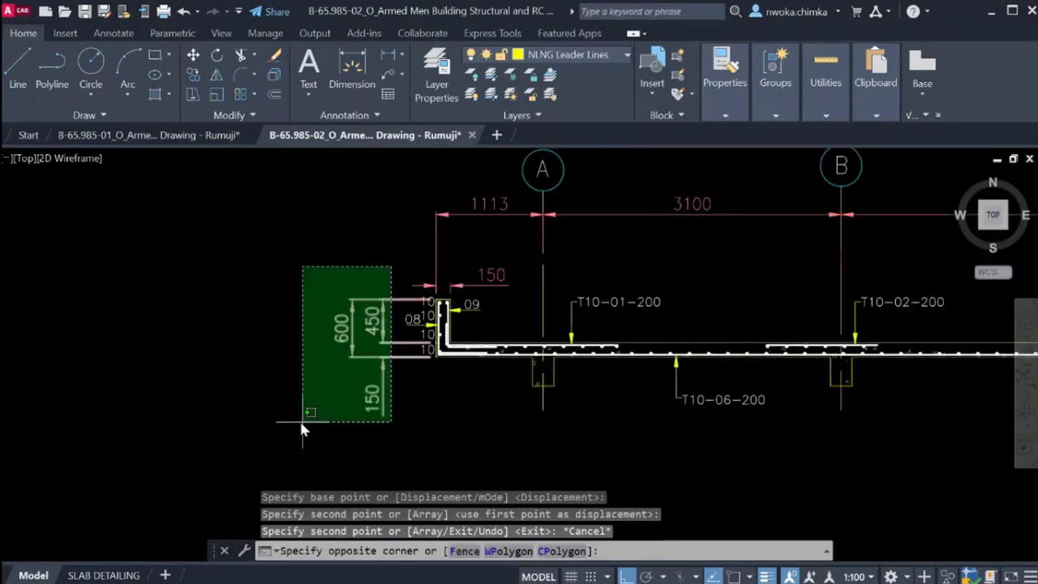
left_click(299, 418)
type("e")
key("Return")
scroll(373, 343, "up", 4)
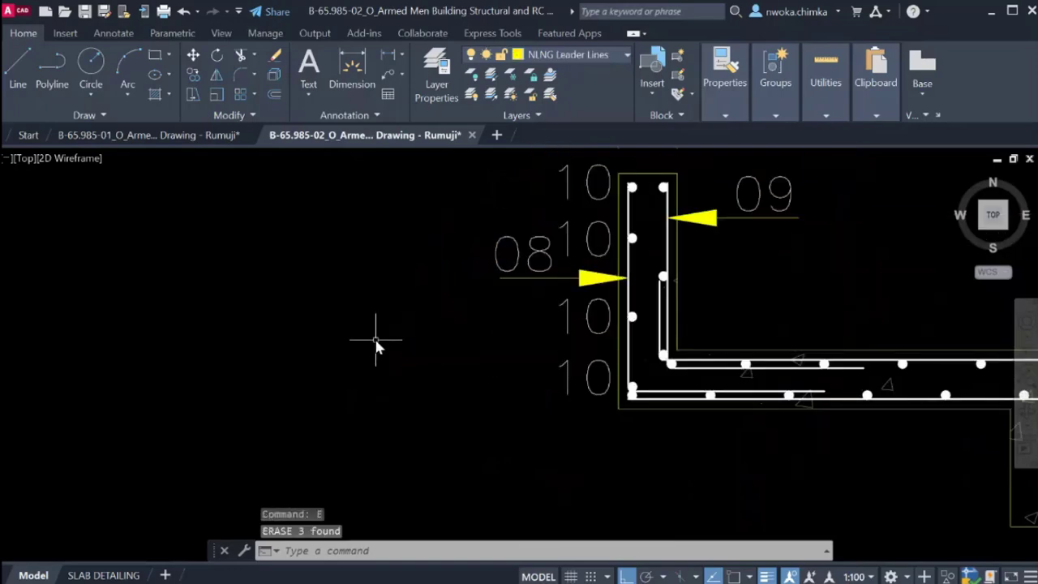
scroll(365, 365, "down", 7)
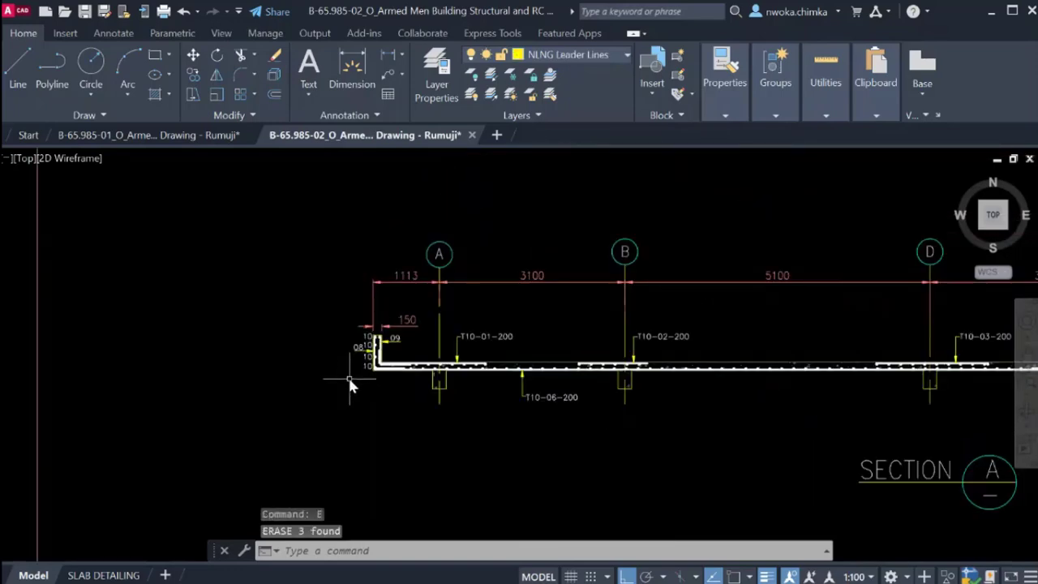
key("ctrl+z")
key("ctrl+z")
scroll(398, 319, "up", 6)
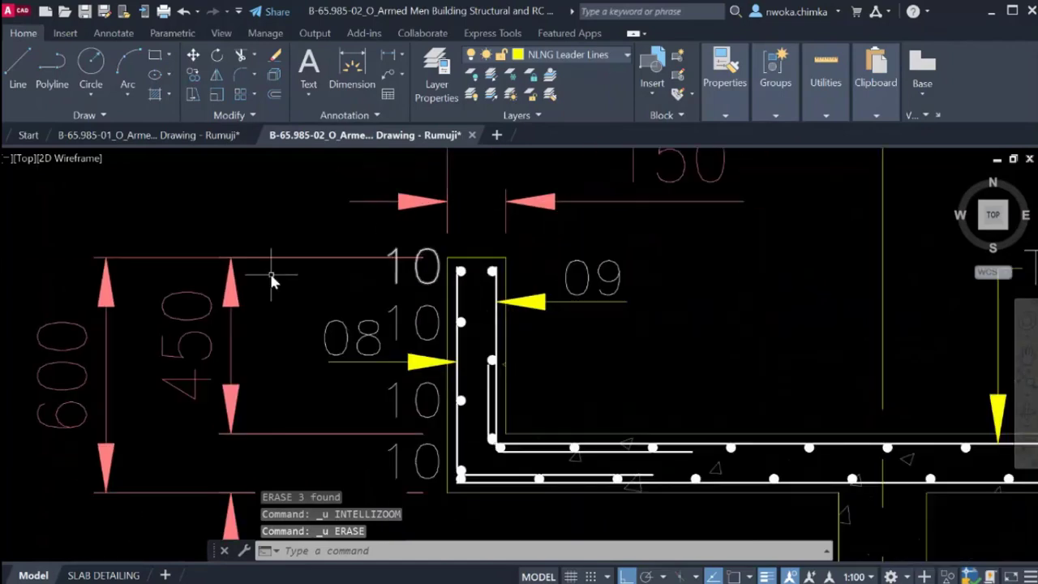
scroll(392, 251, "down", 3)
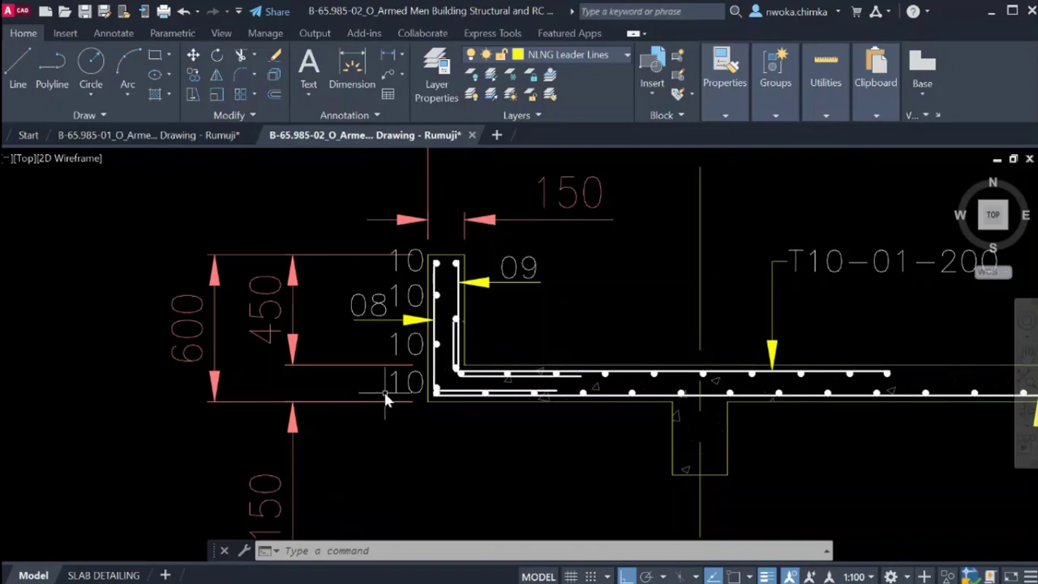
scroll(477, 362, "up", 2)
scroll(459, 358, "down", 2)
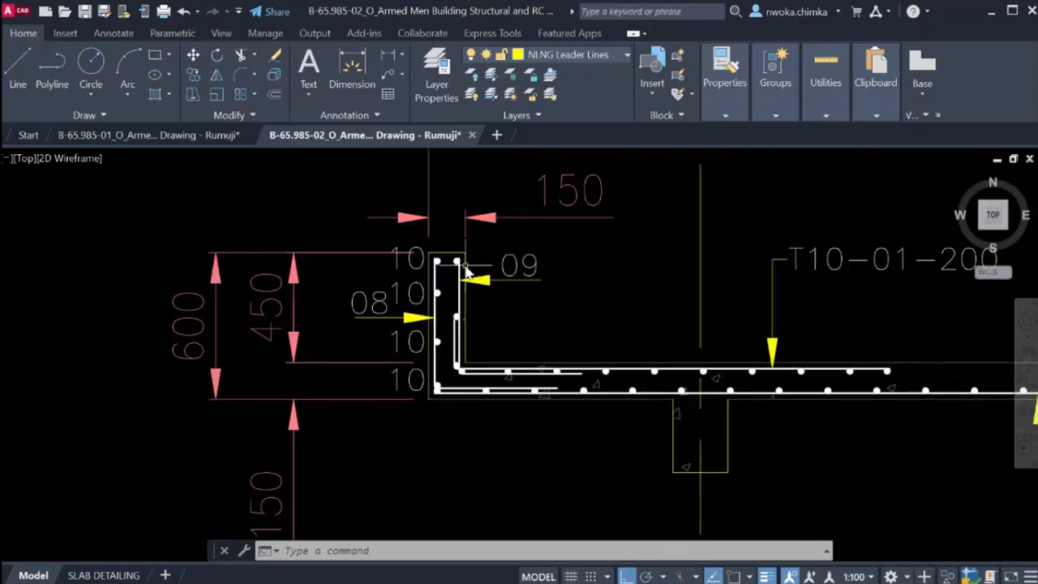
scroll(442, 270, "up", 2)
scroll(438, 275, "down", 2)
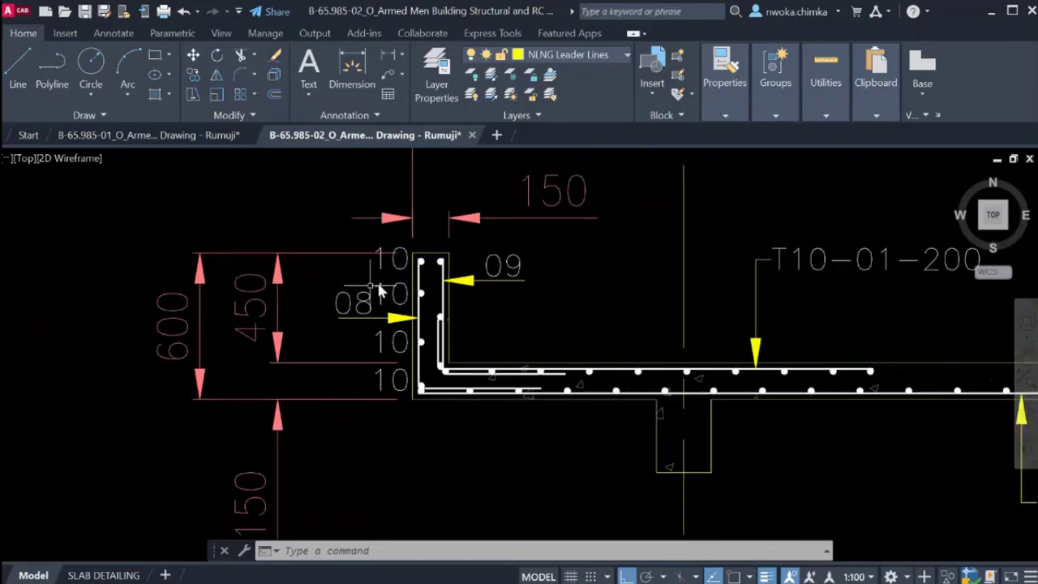
Copy the lowest 10 mark from the upstand near grid A to just beneath the slab's outer bottom corner.
scroll(218, 314, "down", 4)
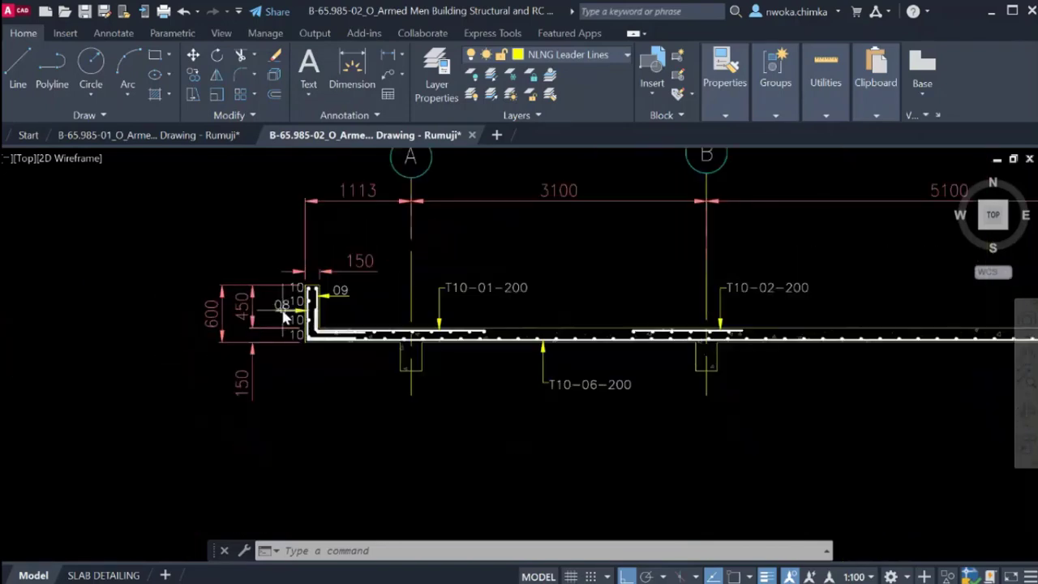
scroll(290, 295, "up", 5)
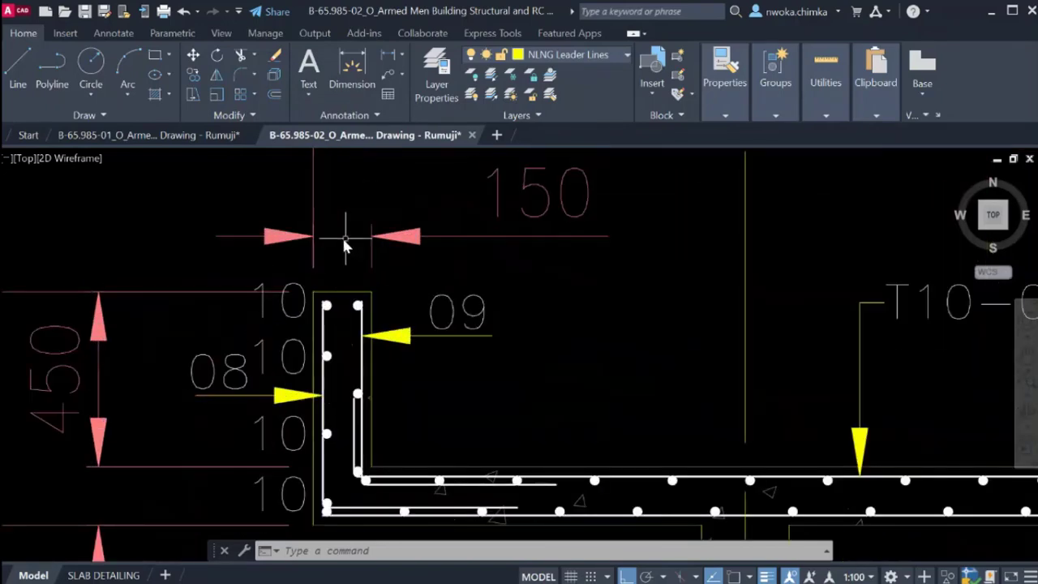
scroll(385, 268, "down", 5)
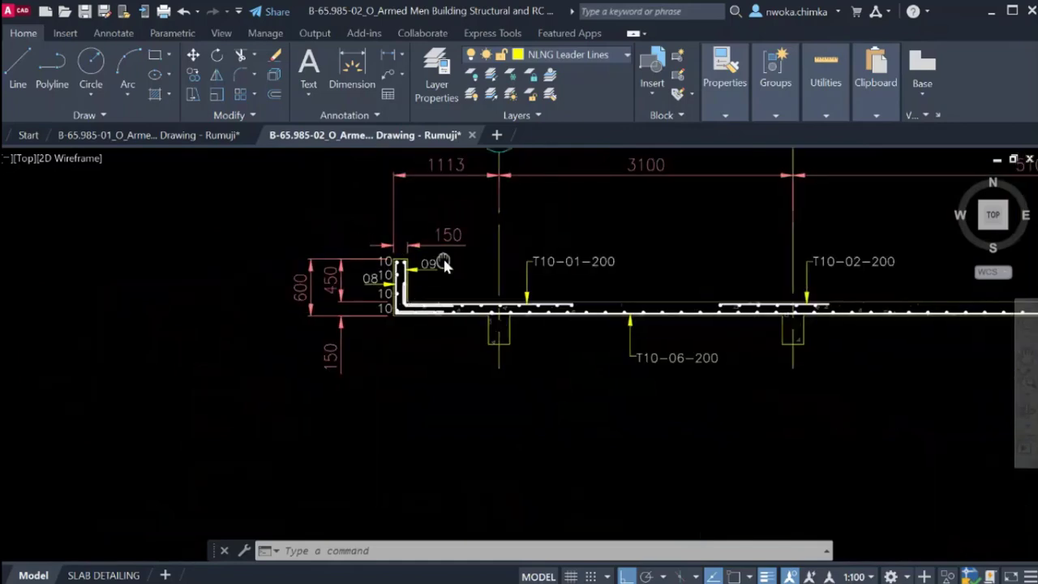
scroll(387, 296, "down", 3)
scroll(290, 325, "up", 6)
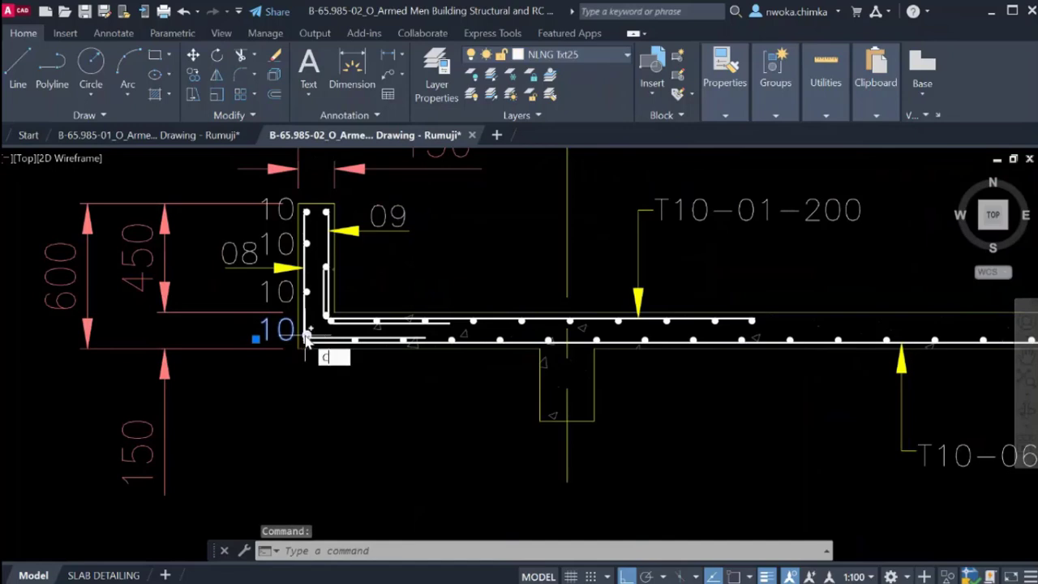
key("Return")
left_click(308, 339)
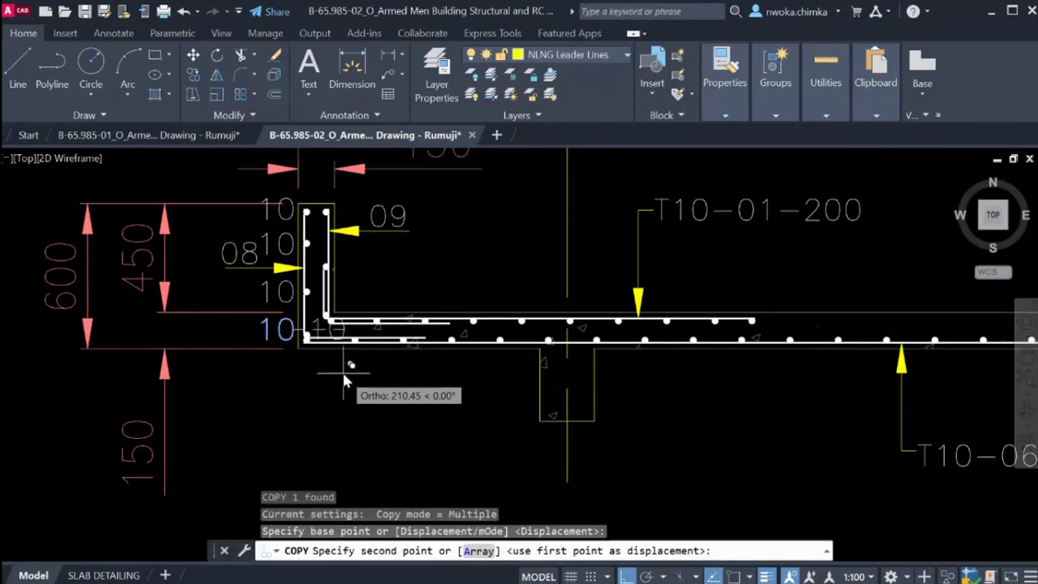
key("F8")
scroll(344, 373, "up", 4)
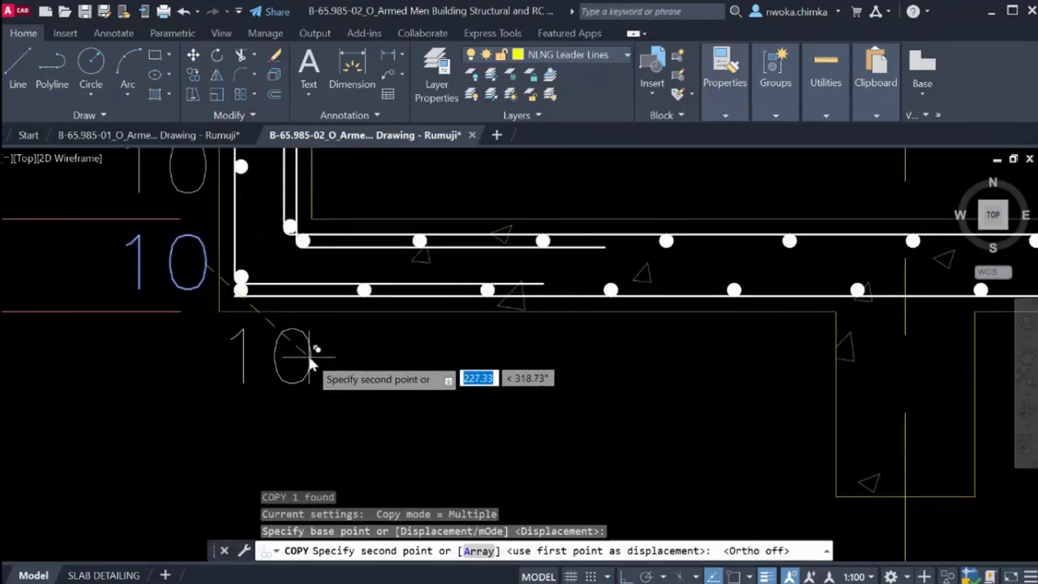
left_click(312, 357)
key("Escape")
left_click(334, 345)
key("Escape")
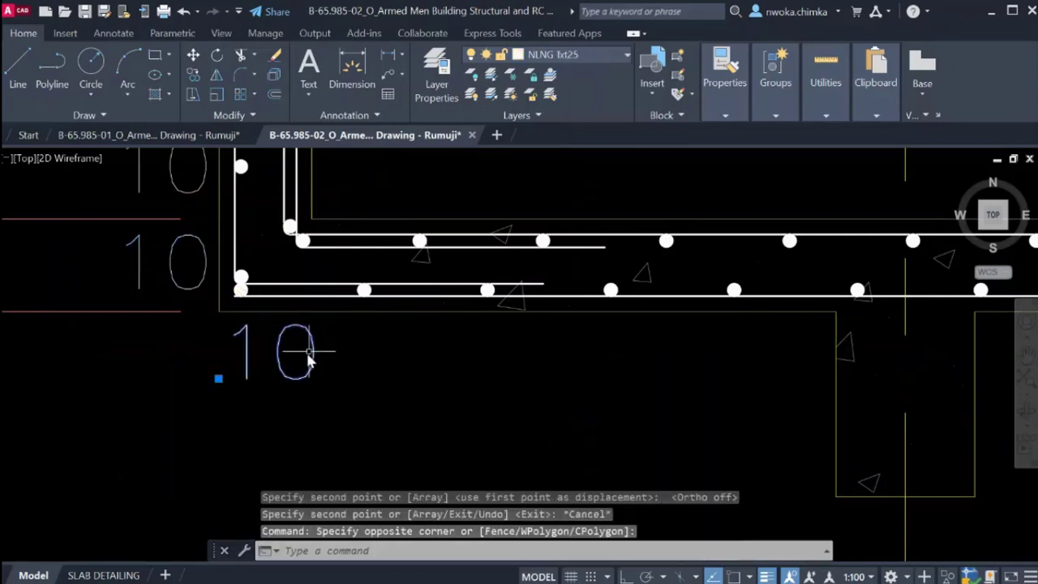
Change the copied mark's text beneath the slab corner to 11.
left_click(316, 345)
double_click(295, 358)
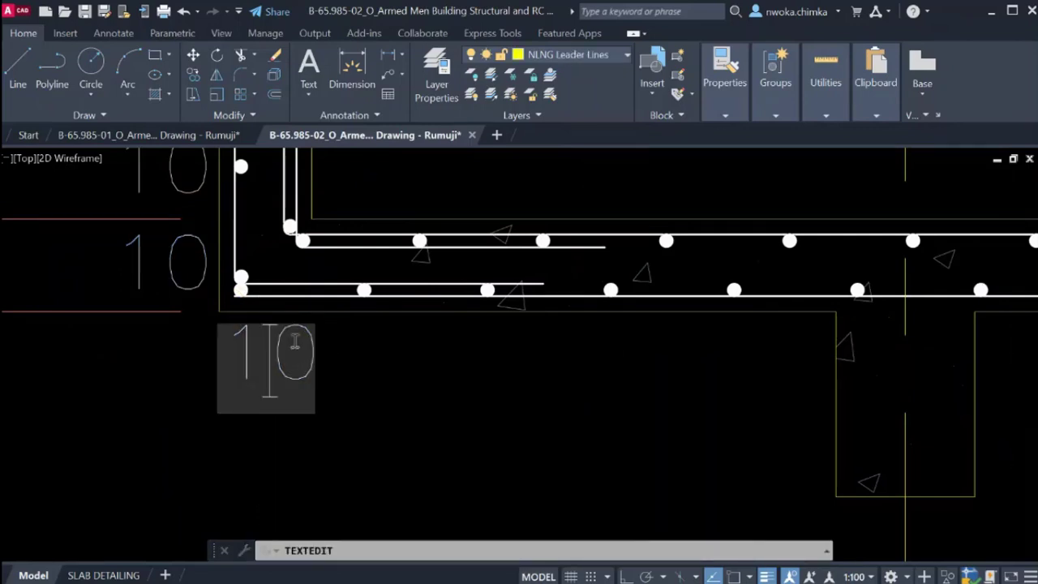
left_click(361, 342)
key("Escape")
Copy the 11 mark horizontally beneath the slab to two spots between the outer corner and the beam at grid A.
left_click(327, 341)
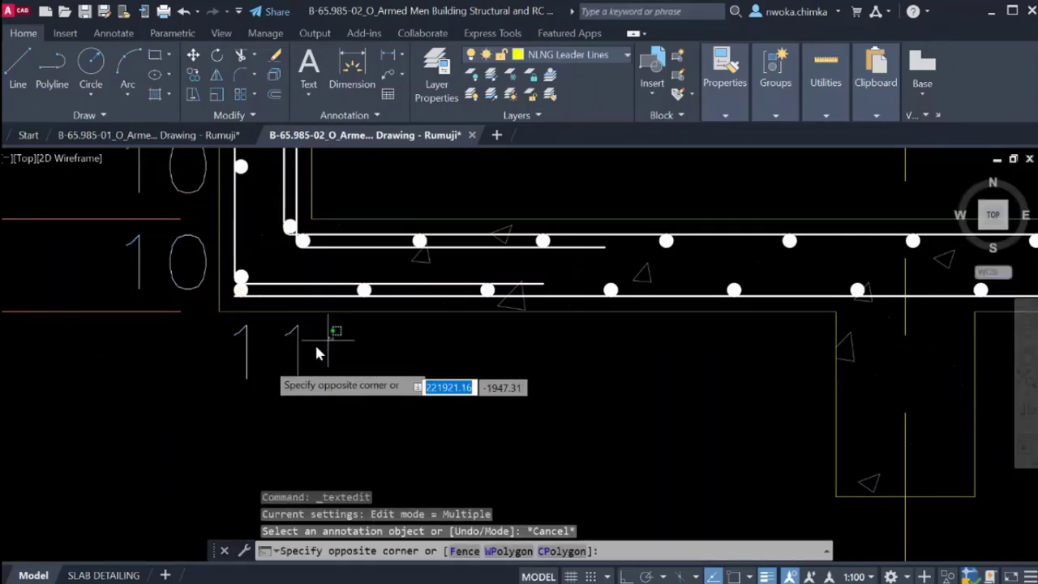
left_click(261, 365)
type("co")
key("Return")
left_click(335, 387)
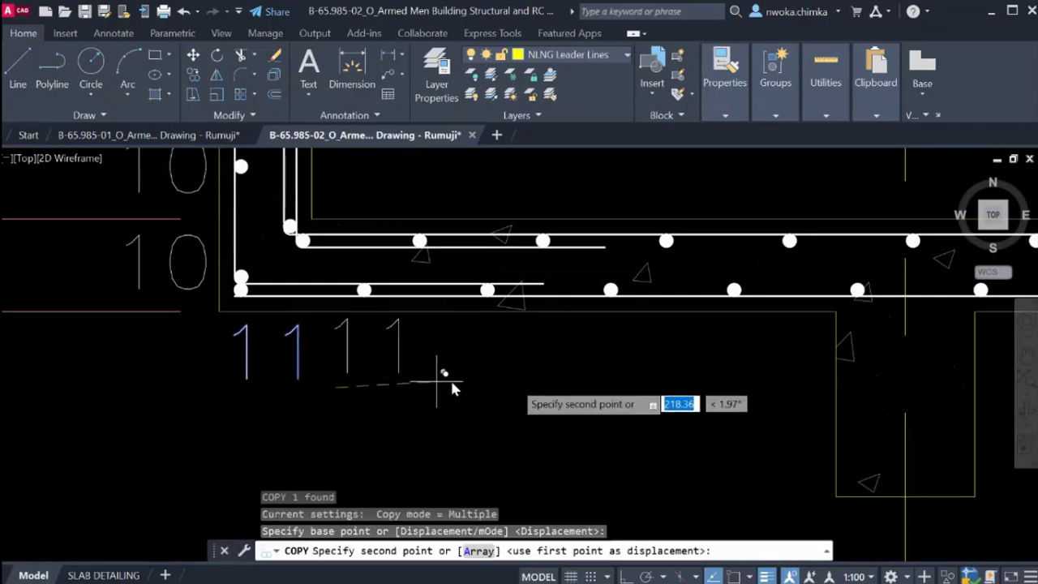
left_click(545, 387)
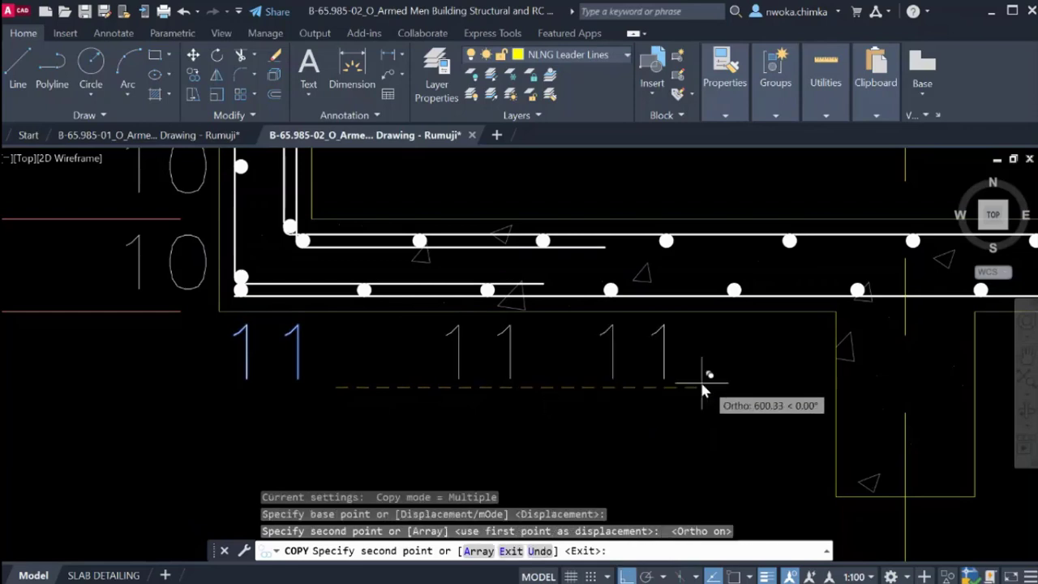
left_click(801, 388)
Continue copying the 11 mark at intervals beneath the bottom bars between the beams at grids A and B.
scroll(622, 384, "down", 5)
scroll(677, 379, "up", 5)
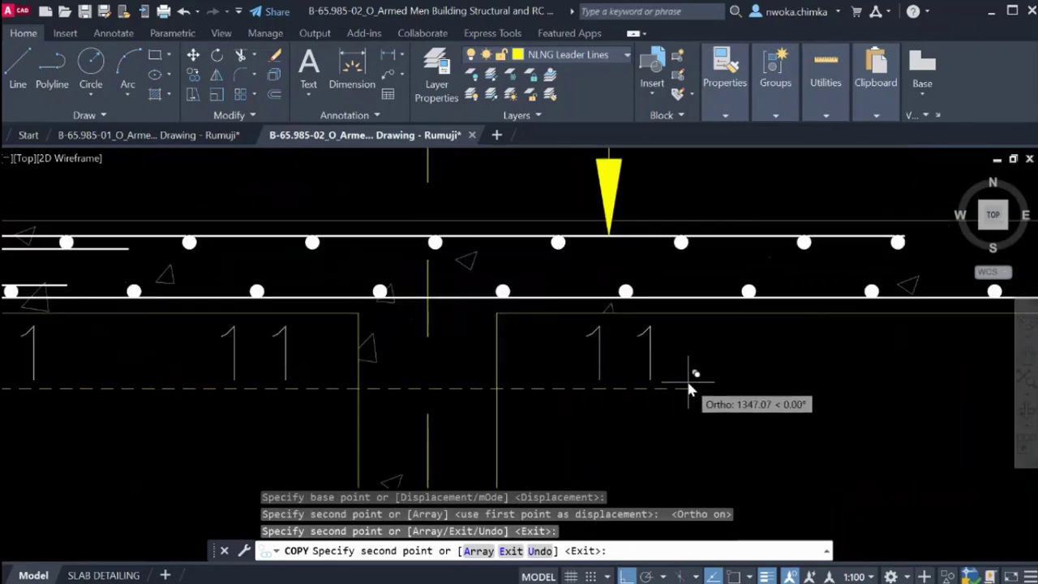
left_click(689, 382)
middle_click_drag(801, 389, 450, 397)
left_click(579, 378)
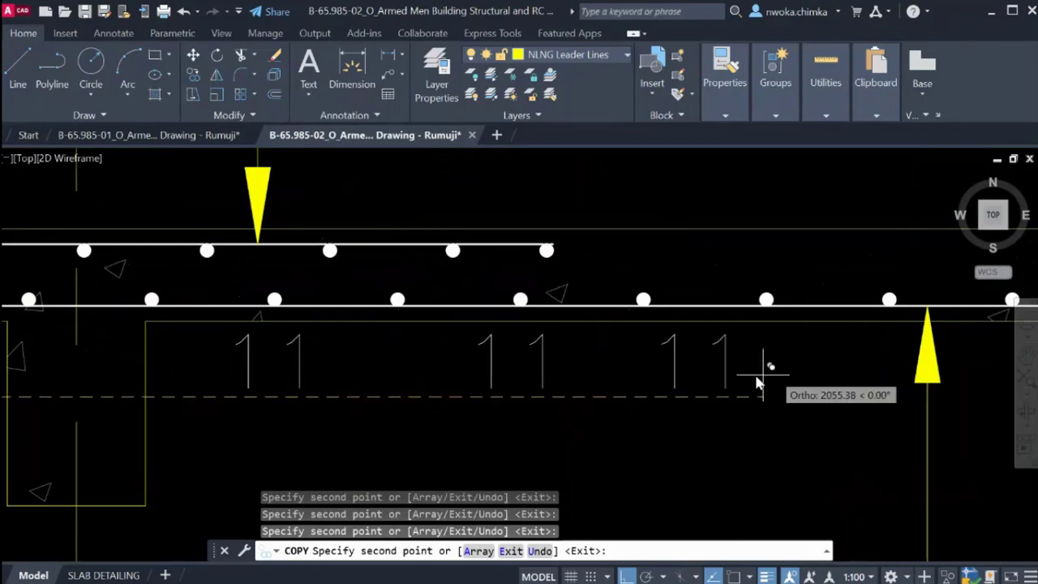
left_click(795, 369)
middle_click_drag(802, 367, 394, 380)
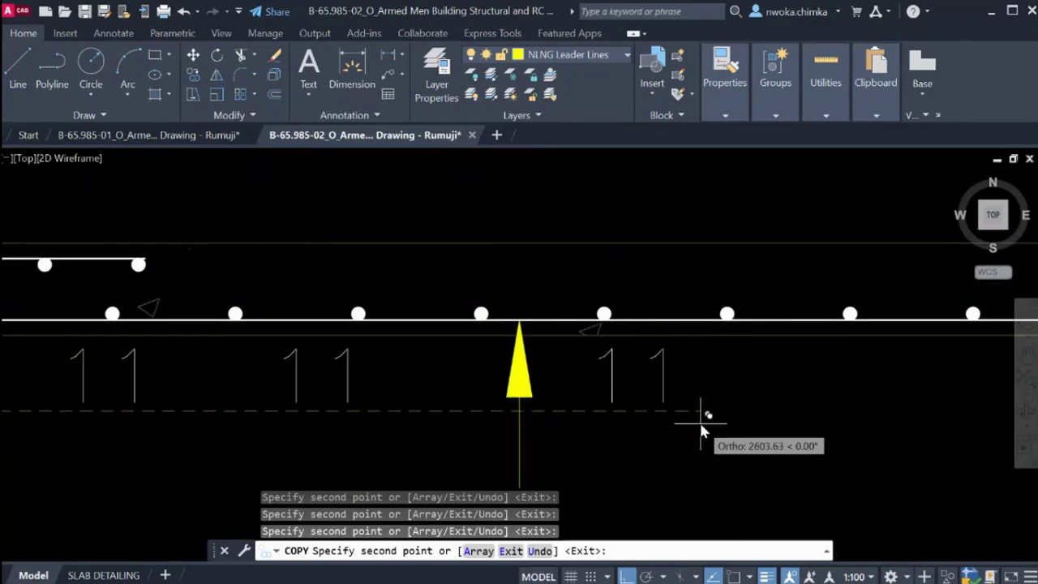
left_click(784, 401)
scroll(784, 399, "down", 5)
scroll(686, 417, "up", 3)
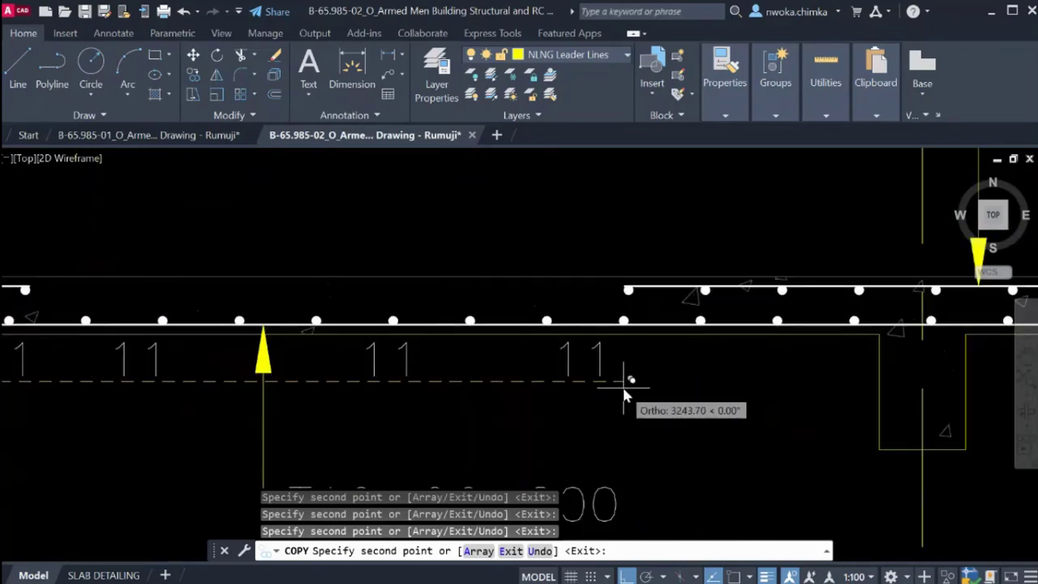
left_click(591, 386)
left_click(747, 380)
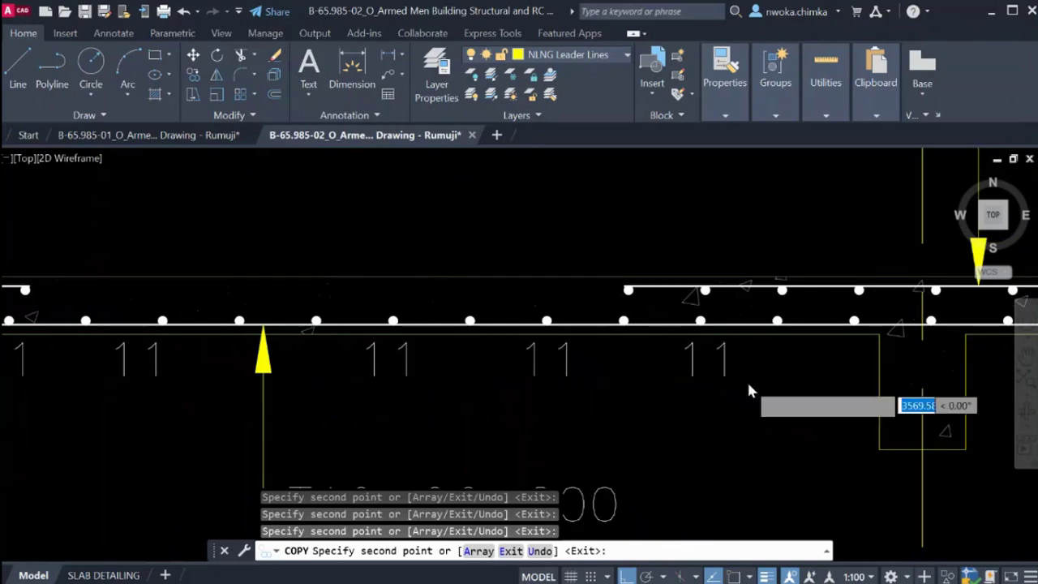
Continue the row of 11 marks beneath the slab past the beam at grid B, across the first part of the 5100 bay.
scroll(261, 350, "up", 2)
scroll(280, 345, "up", 1)
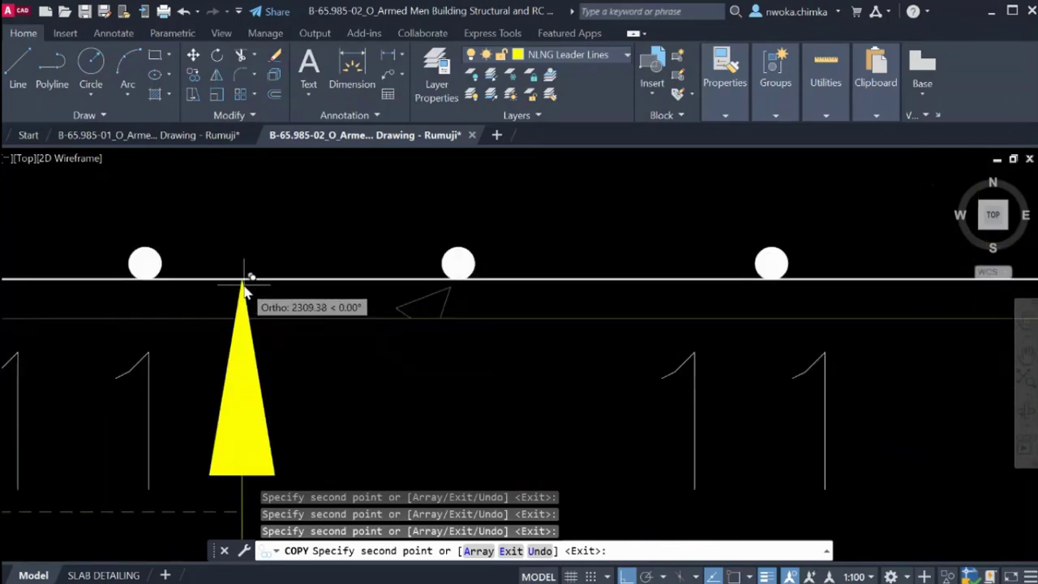
scroll(248, 283, "down", 3)
scroll(442, 430, "down", 2)
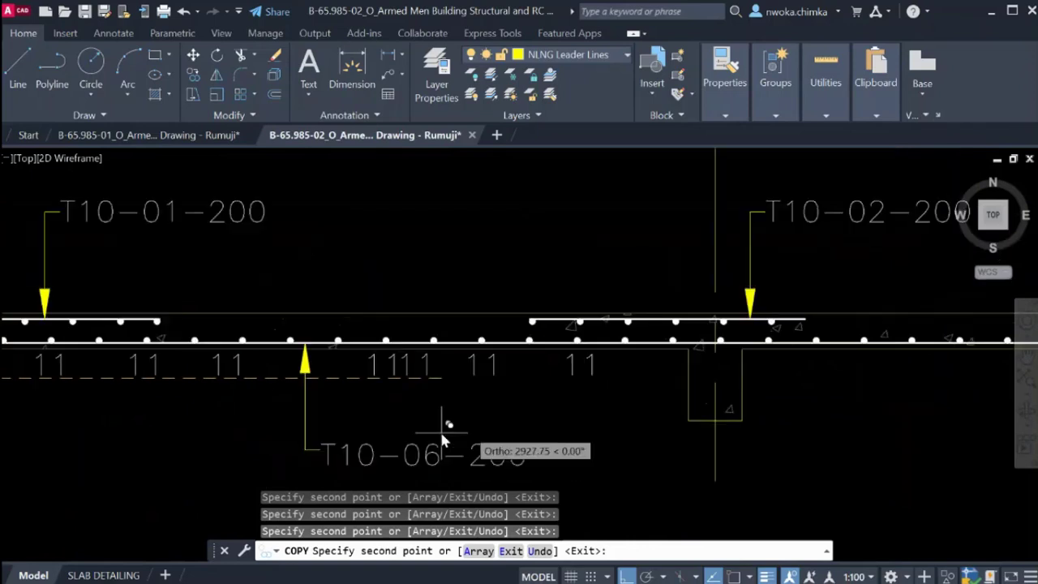
middle_click_drag(536, 458, 367, 447)
scroll(552, 397, "up", 2)
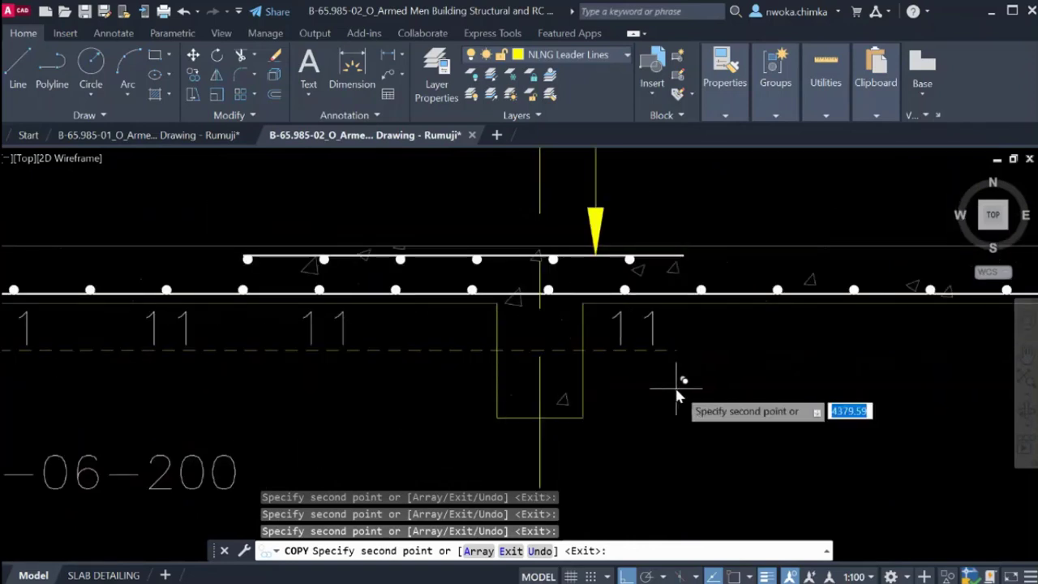
middle_click_drag(677, 393, 636, 391)
left_click(635, 392)
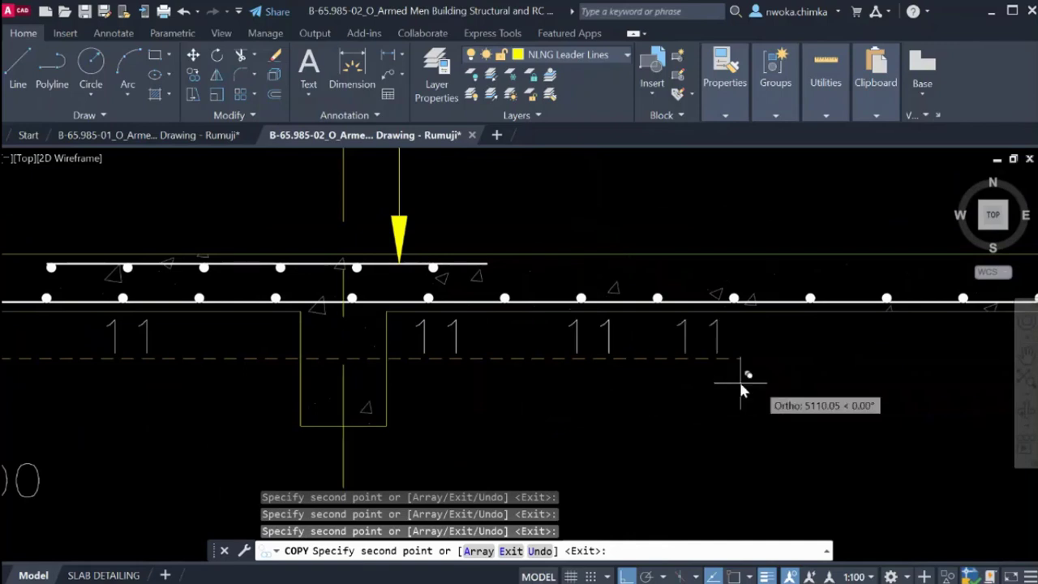
left_click(847, 382)
middle_click_drag(852, 378, 476, 407)
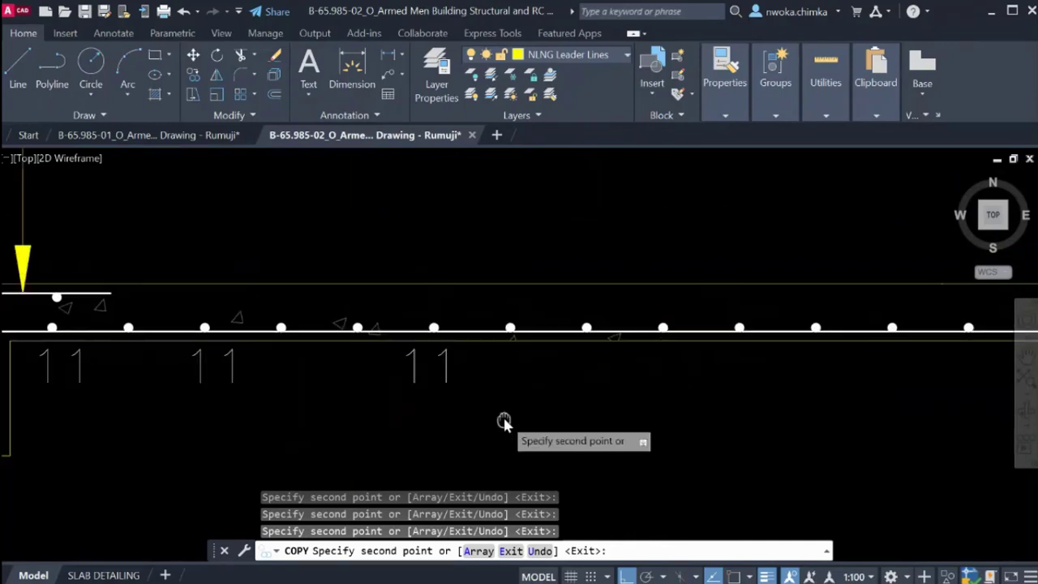
left_click(695, 393)
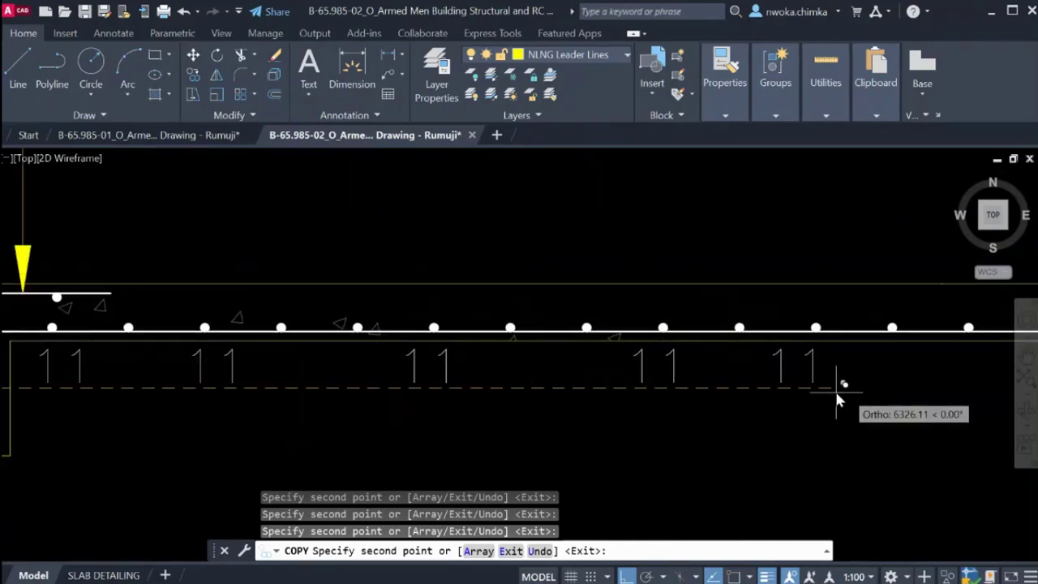
left_click(849, 388)
Extend the 11 marks through the rest of the 5100 bay to the next beam, undoing and re-placing one copy.
middle_click_drag(887, 389, 430, 413)
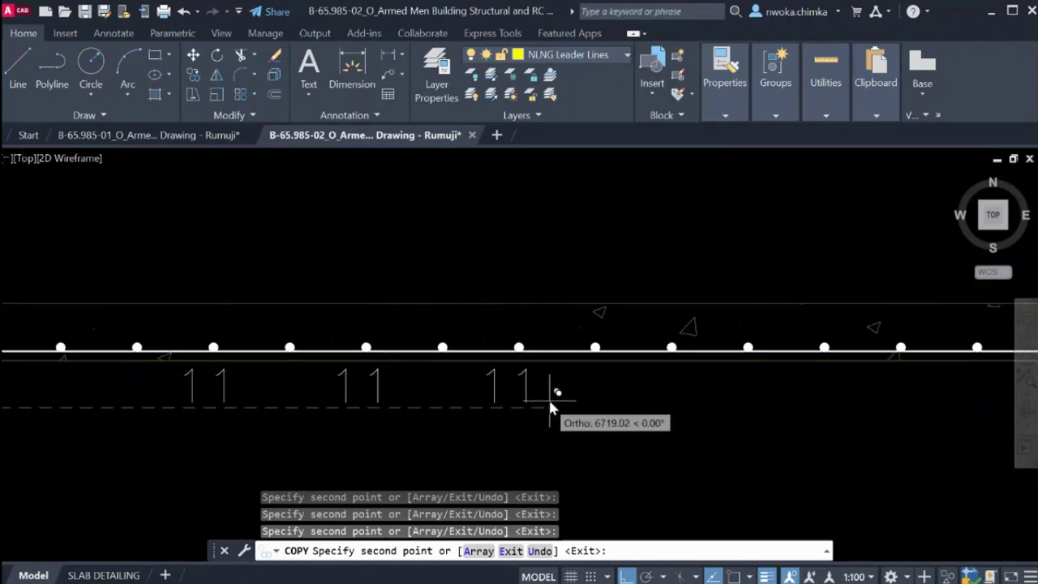
left_click(555, 397)
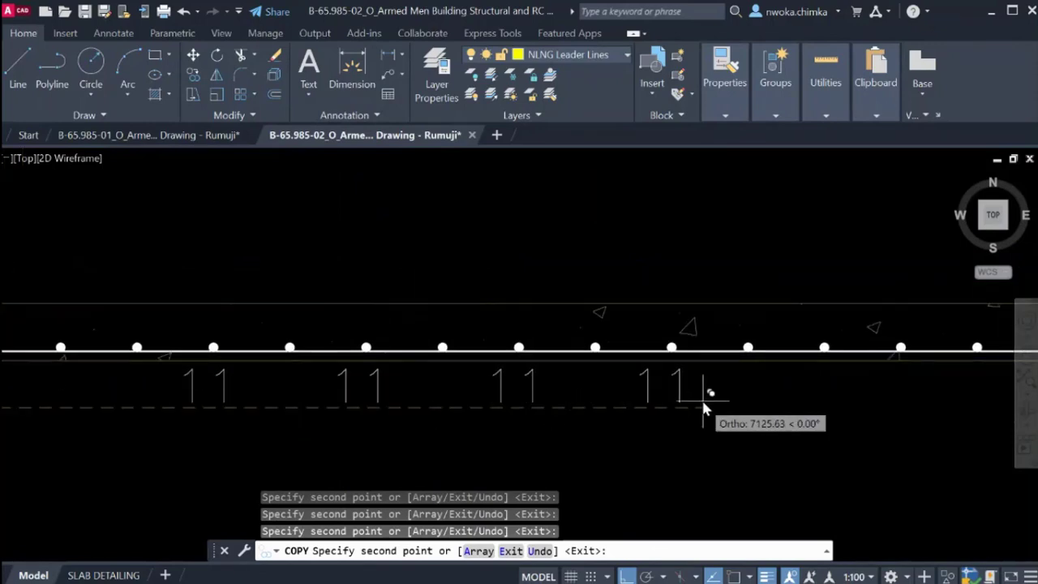
left_click(765, 394)
middle_click_drag(765, 394, 589, 406)
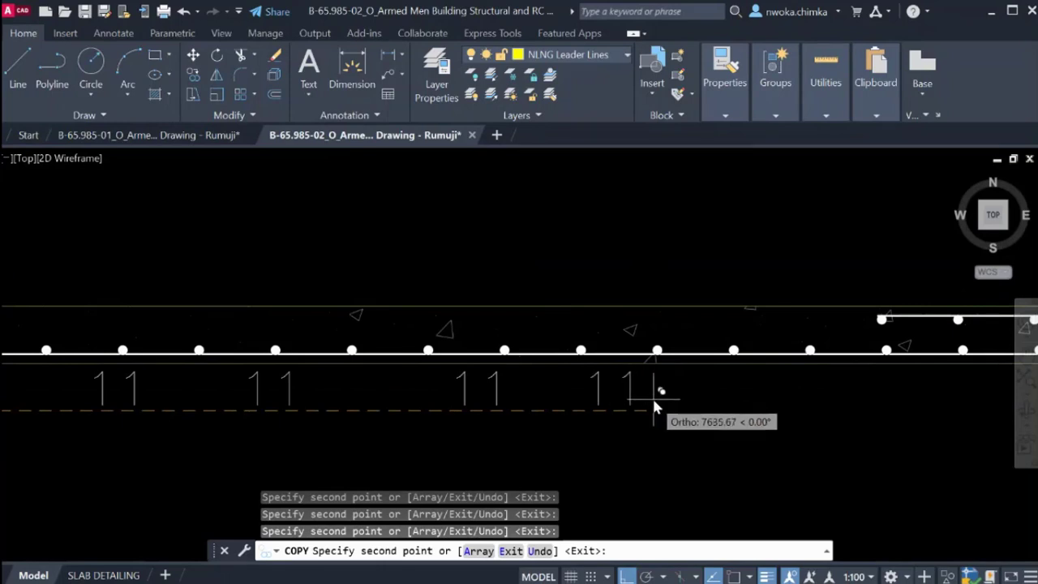
type("U")
key("Return")
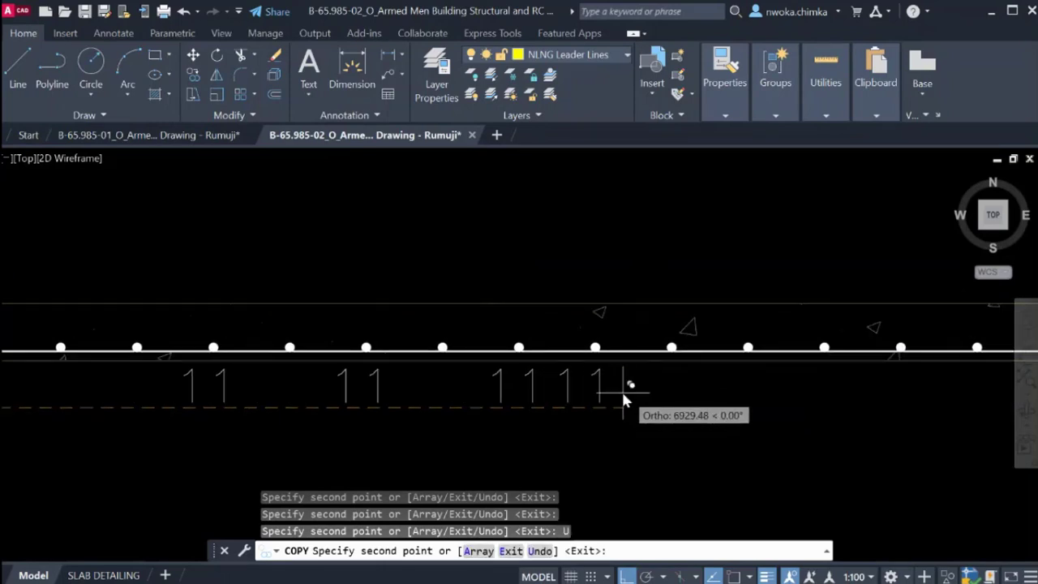
left_click(708, 396)
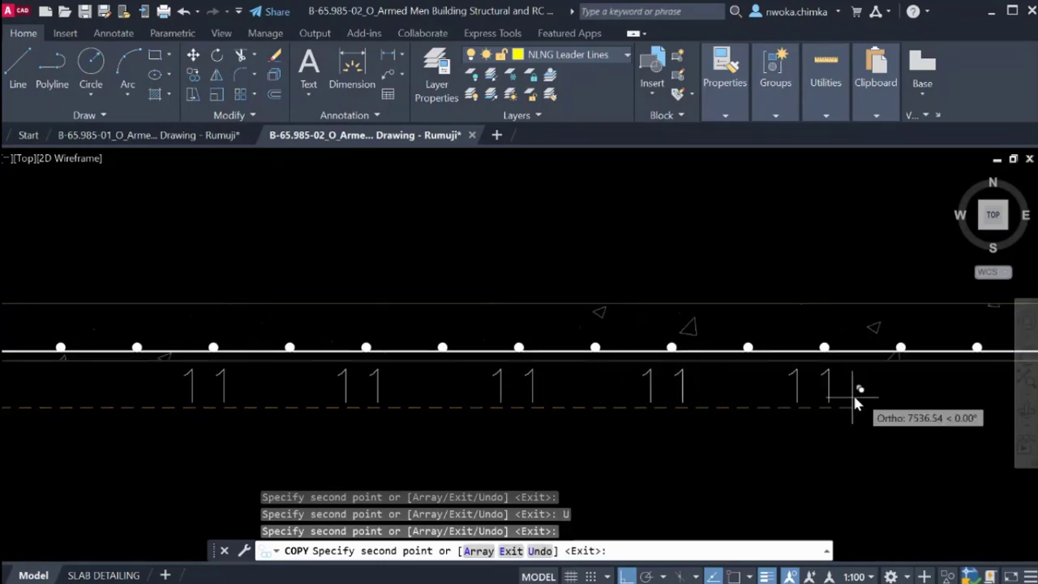
left_click(945, 397)
mouse_move(945, 397)
middle_mouse_down()
mouse_move(459, 393)
mouse_move(471, 343)
middle_mouse_up()
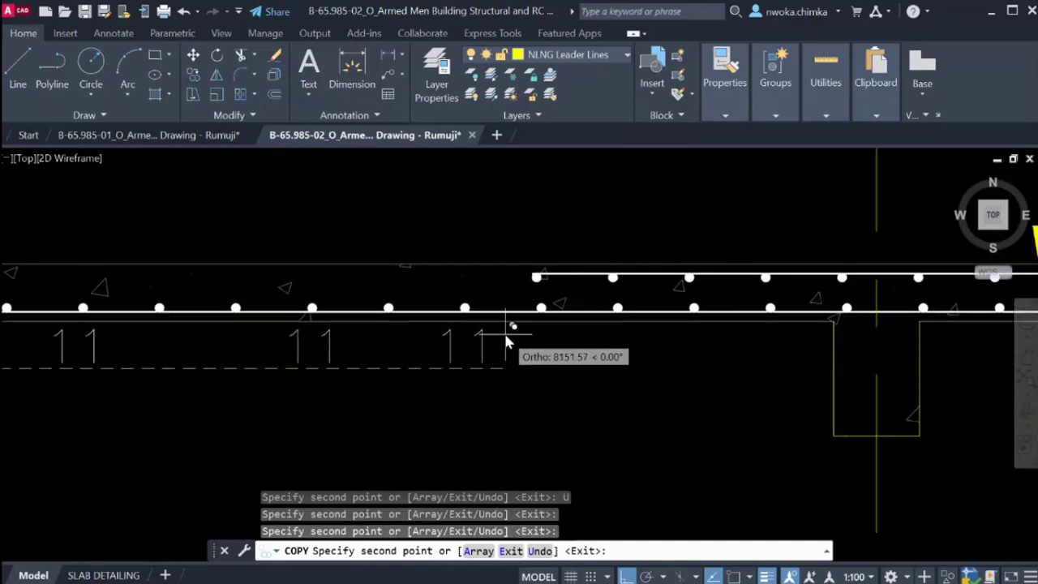
left_click(728, 324)
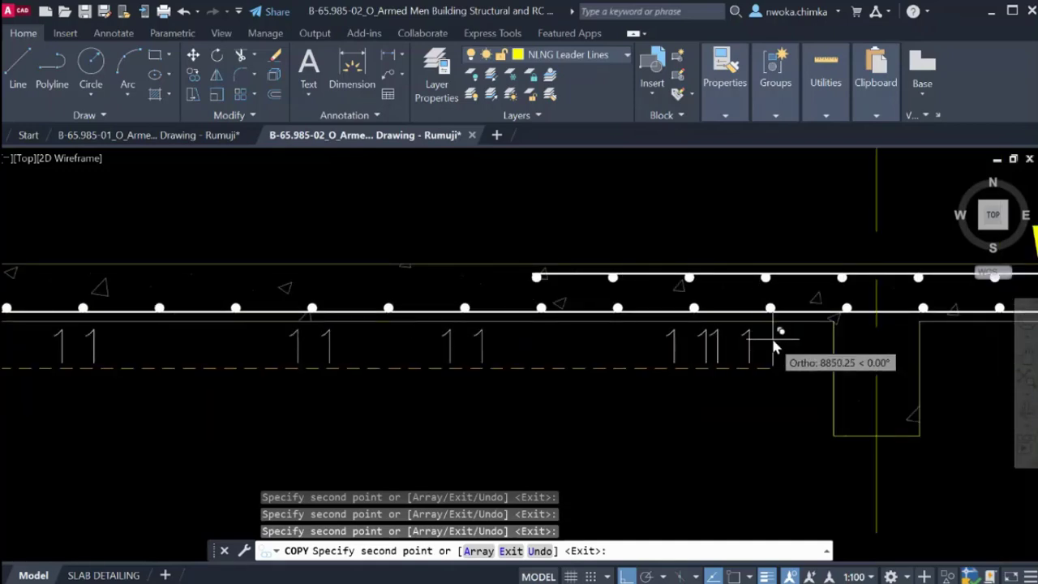
Copy the 11 mark beneath the slab to three spots past the beam at grid D, along the first part of the 3900 bay.
middle_click_drag(771, 343, 469, 334)
left_click(735, 336)
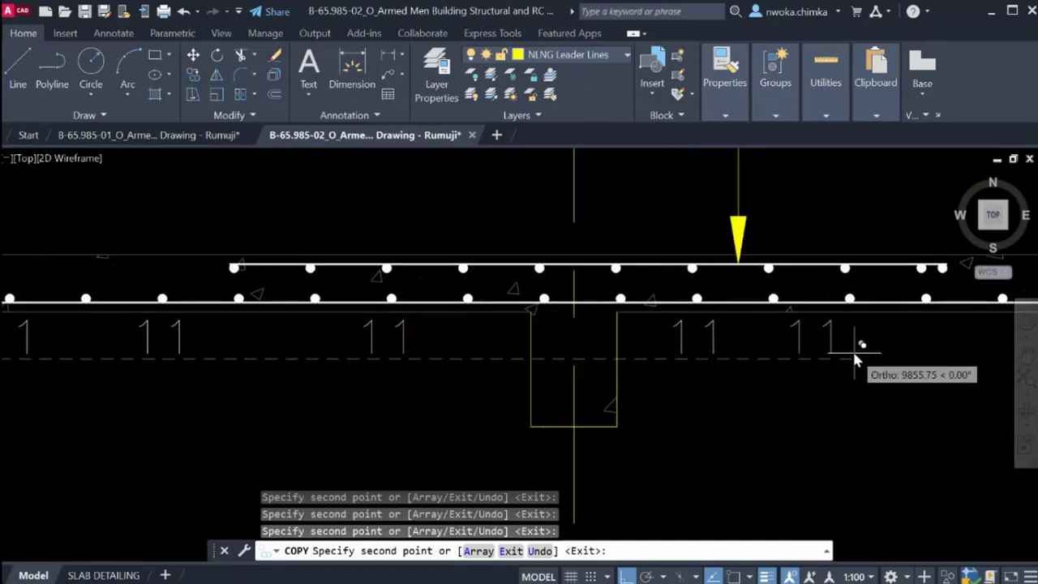
middle_click_drag(857, 349, 499, 340)
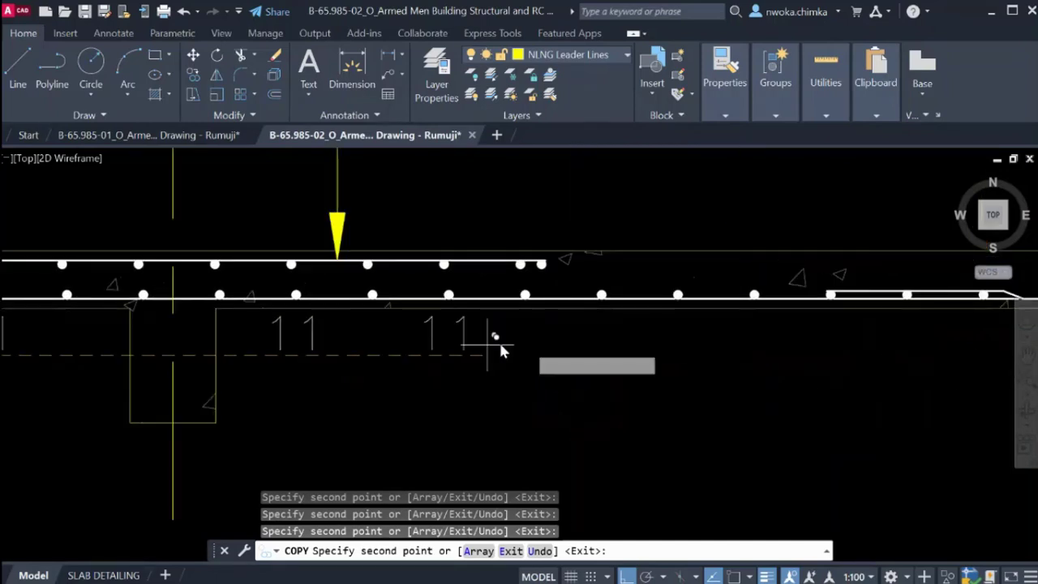
left_click(561, 334)
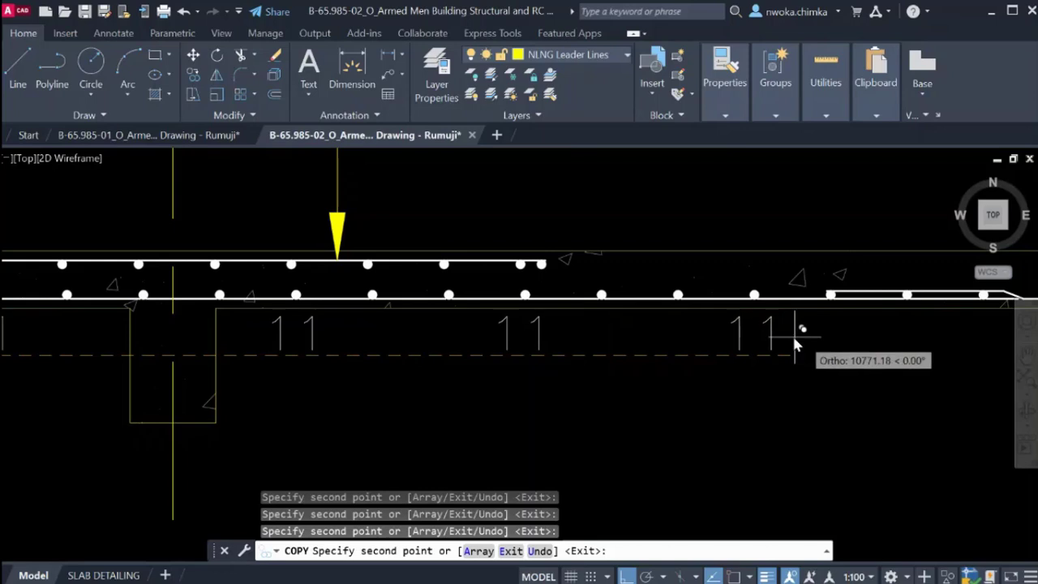
left_click(794, 333)
Place four more copies of the 11 mark beneath the bottom bars up to the beam at grid F.
middle_click_drag(794, 334, 574, 376)
left_click(637, 357)
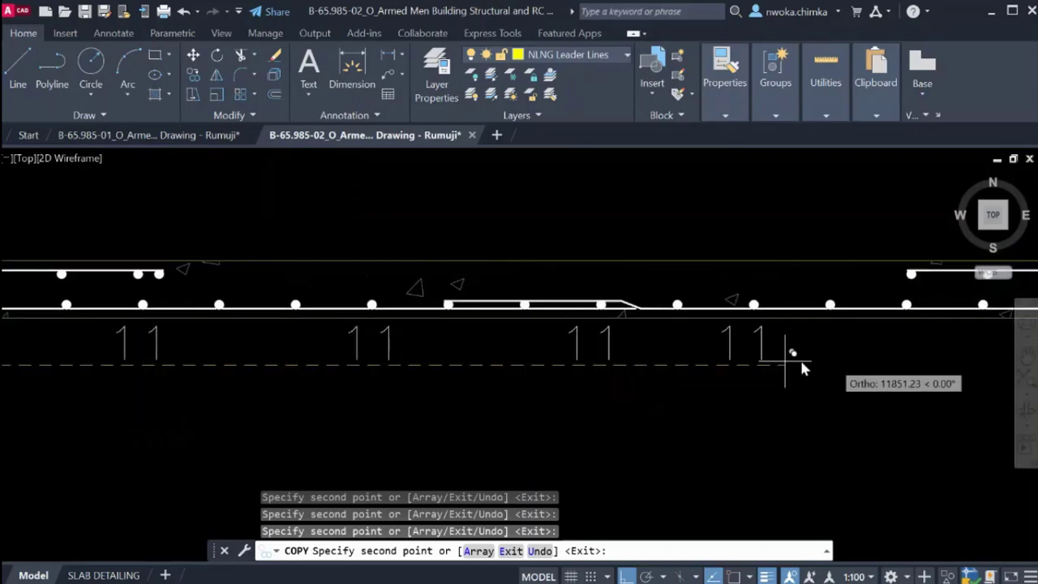
left_click(881, 361)
middle_click_drag(881, 361, 510, 335)
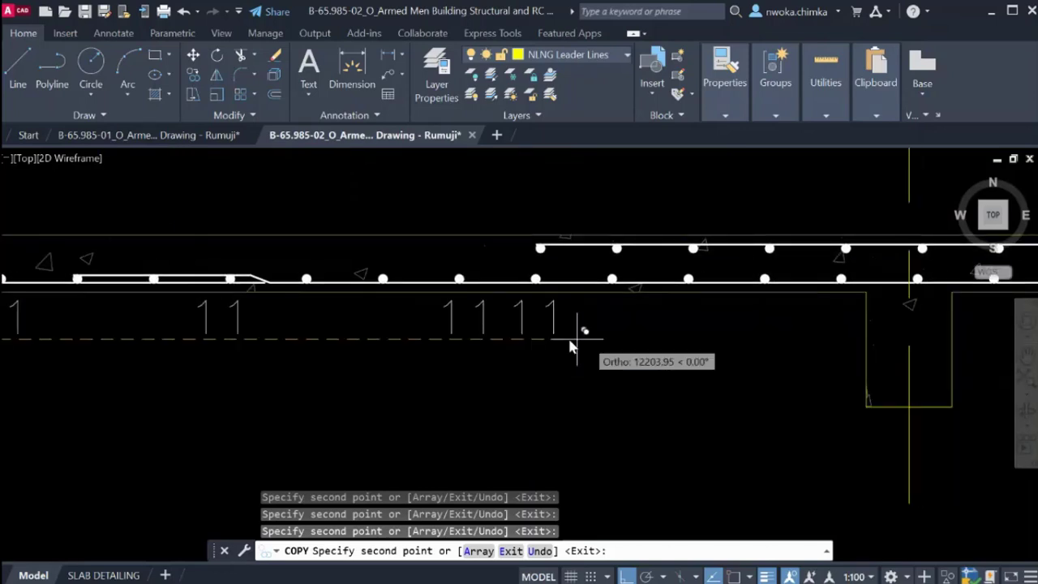
left_click(647, 333)
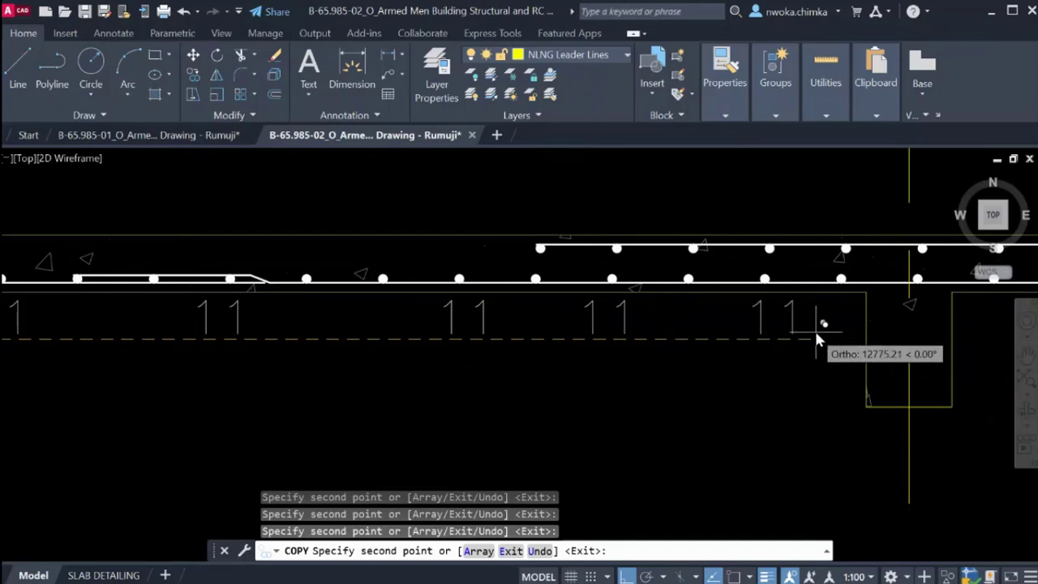
left_click(806, 331)
Continue the row of 11 marks past the beam at grid F with five copies along the first part of the 5000 bay.
middle_click_drag(827, 341, 391, 337)
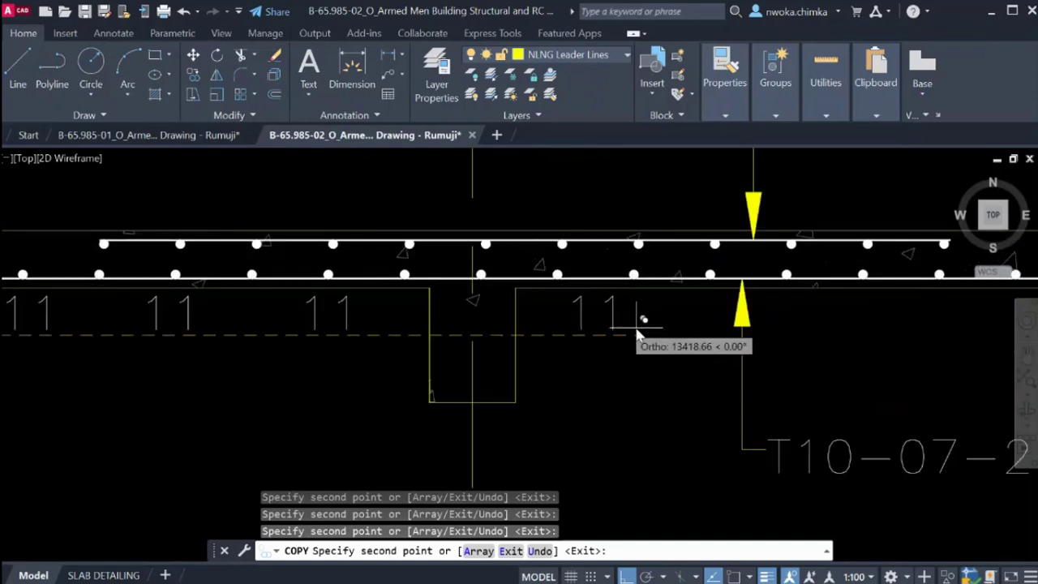
left_click(612, 325)
middle_click_drag(965, 328, 608, 329)
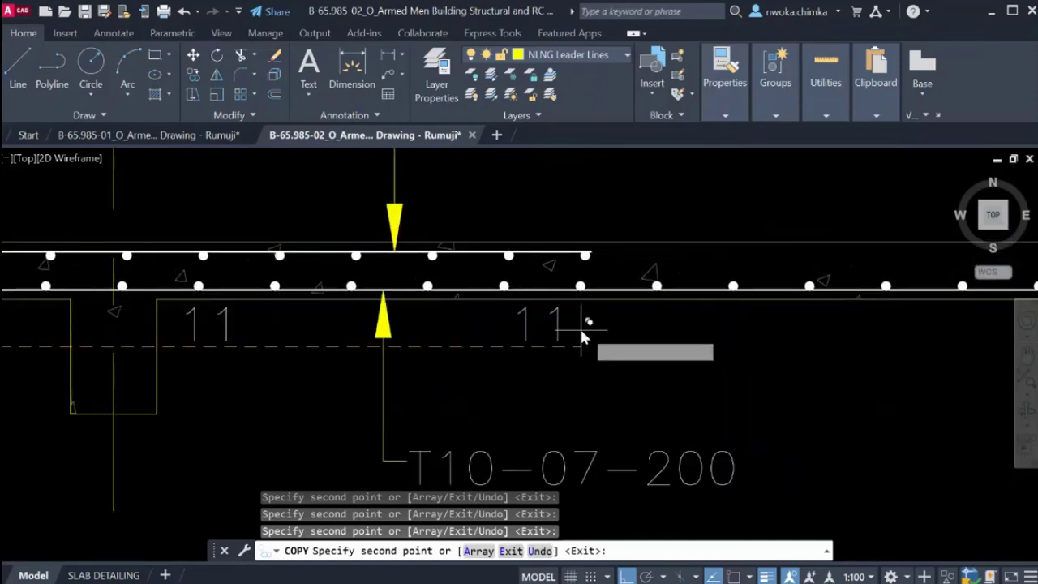
left_click(548, 324)
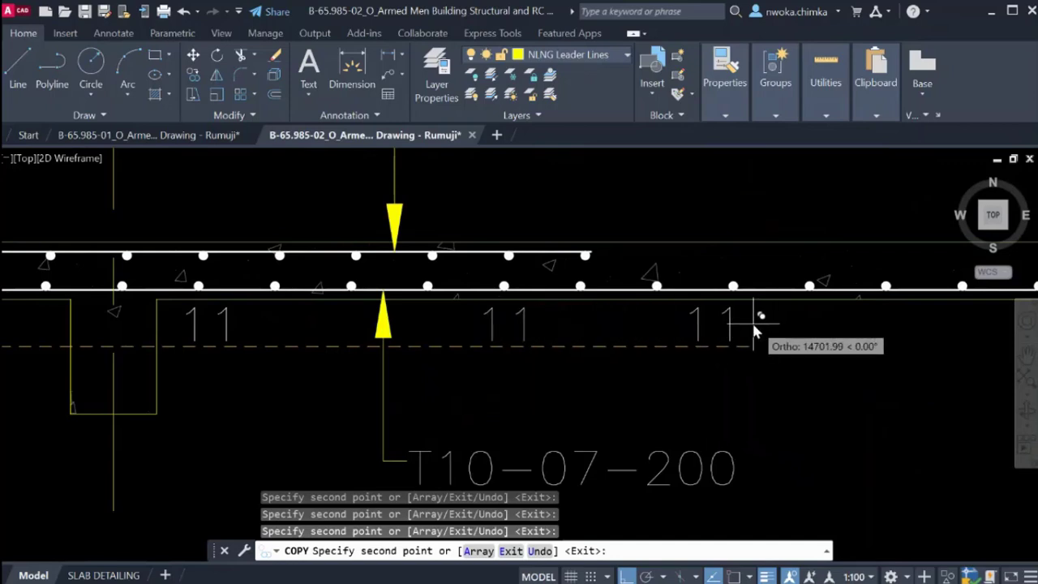
left_click(770, 320)
middle_click_drag(817, 334, 484, 341)
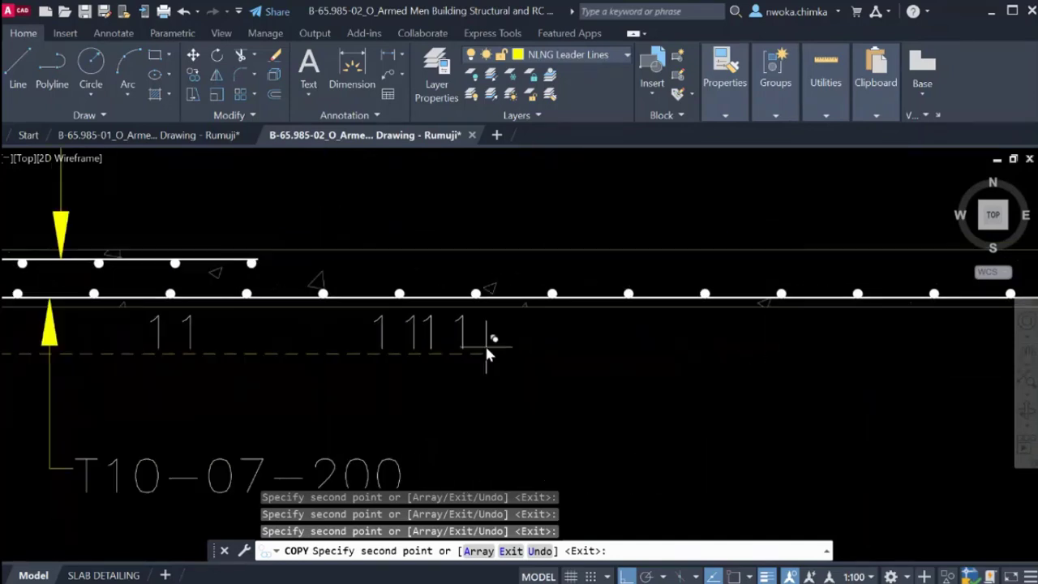
left_click(596, 340)
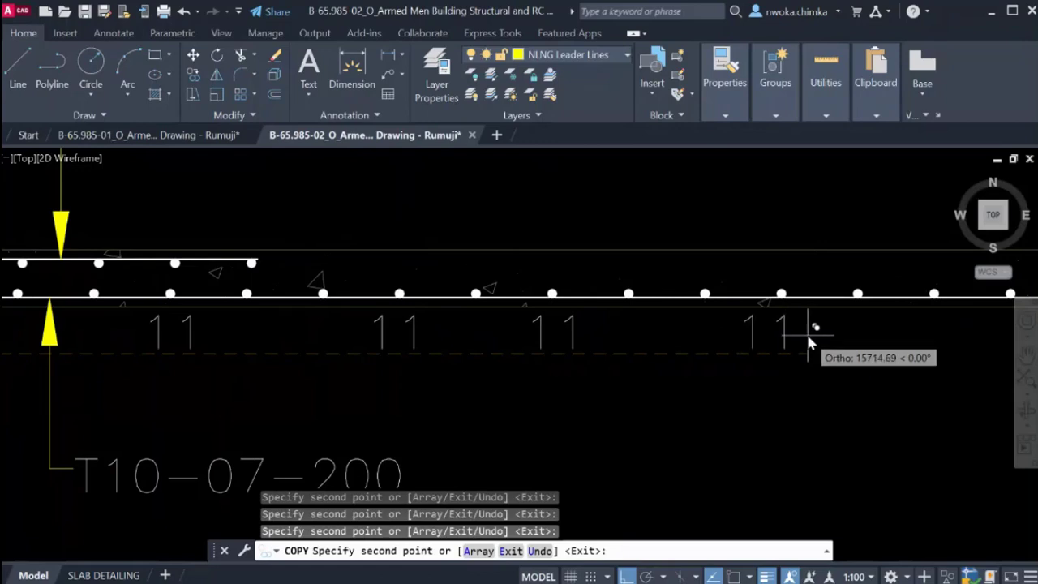
left_click(807, 336)
Place one more copy of the 11 mark beneath the bottom bars near the middle of the 5000 bay.
middle_click_drag(832, 342, 483, 320)
scroll(519, 300, "up", 5)
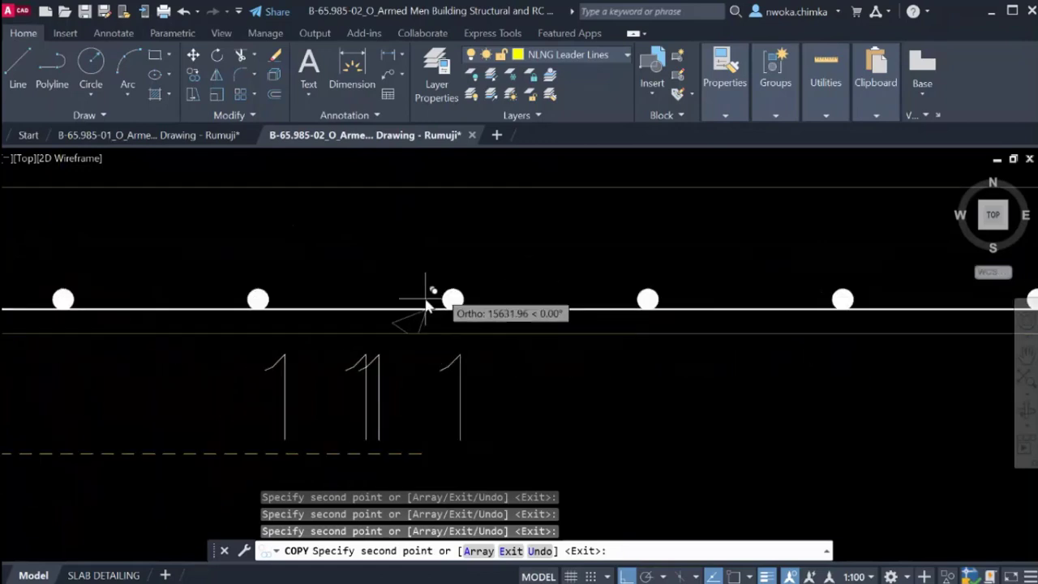
scroll(459, 306, "down", 2)
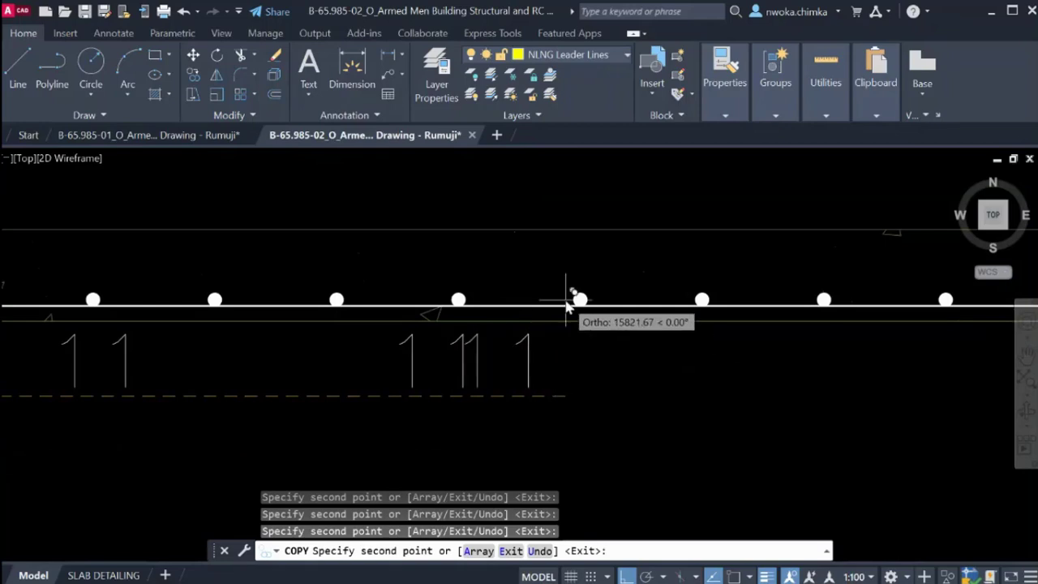
scroll(660, 343, "up", 2)
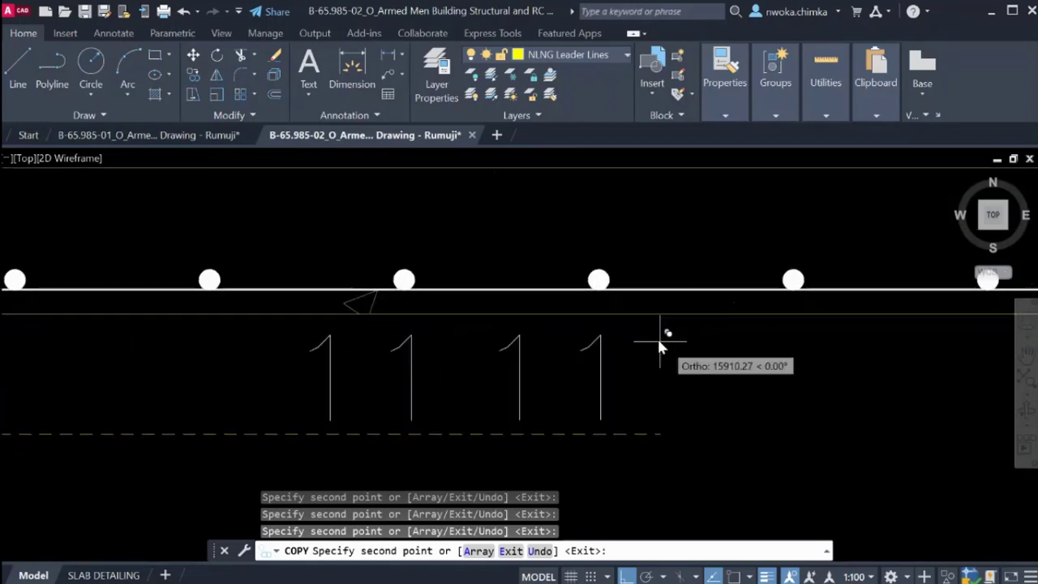
scroll(718, 354, "down", 2)
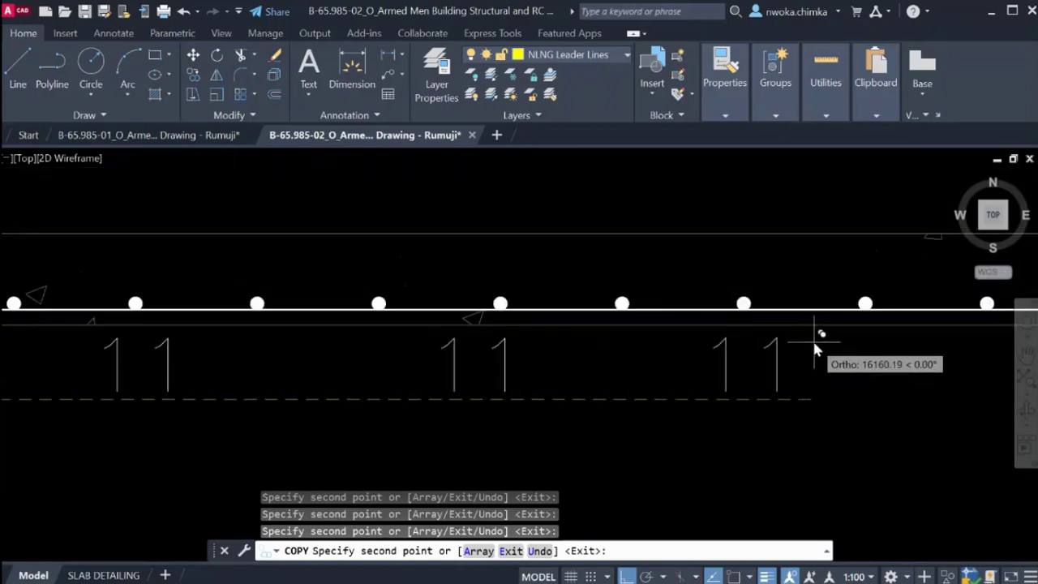
left_click(815, 338)
scroll(503, 312, "up", 2)
scroll(482, 344, "down", 4)
scroll(475, 349, "up", 2)
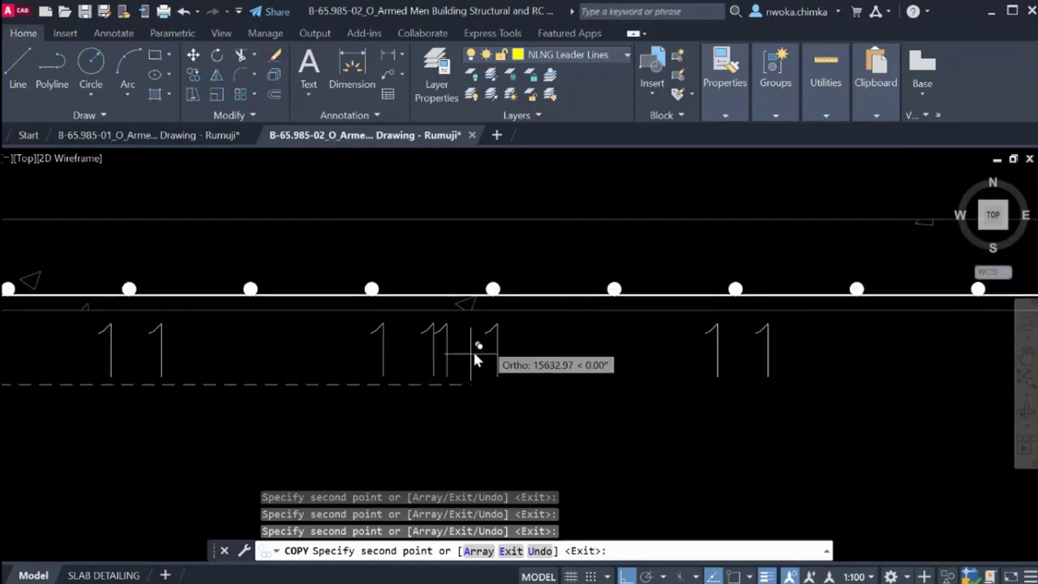
Complete the 11 marks in the 5000 bay with three copies up to the beam at grid G.
middle_click_drag(898, 348, 610, 331)
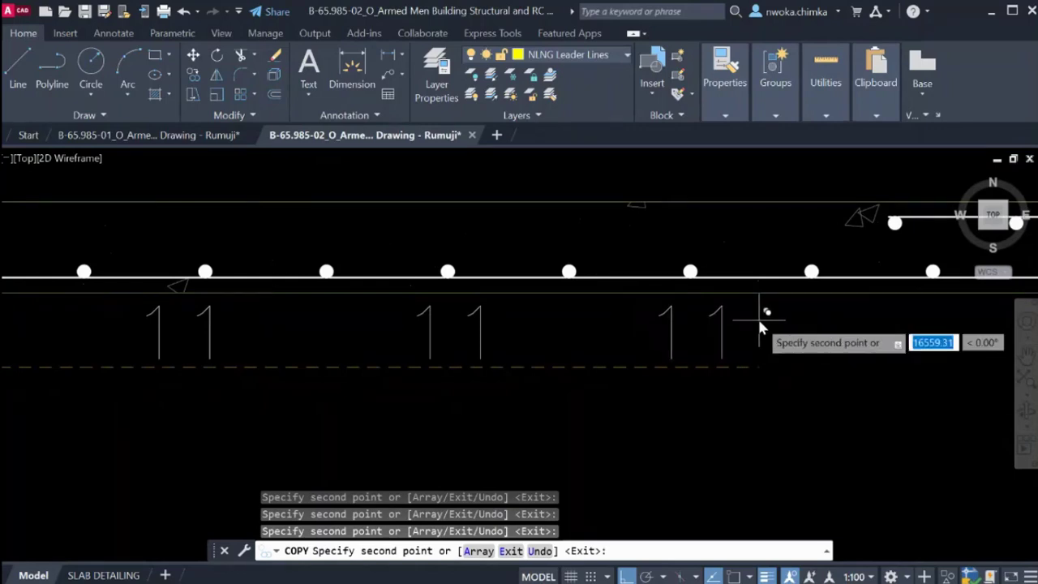
middle_click_drag(758, 316, 604, 346)
left_click(576, 302)
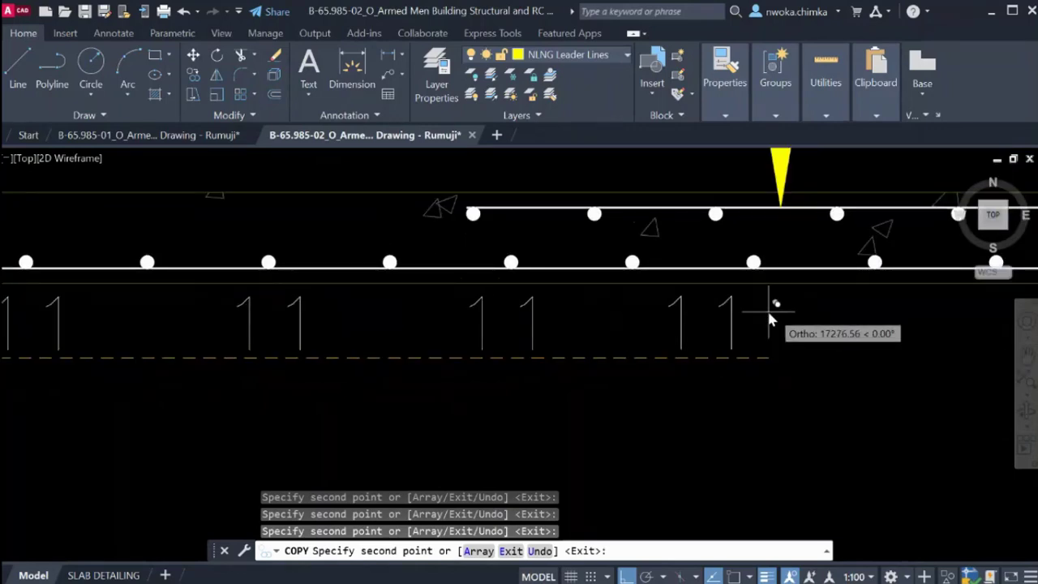
left_click(821, 292)
middle_click_drag(822, 292, 487, 301)
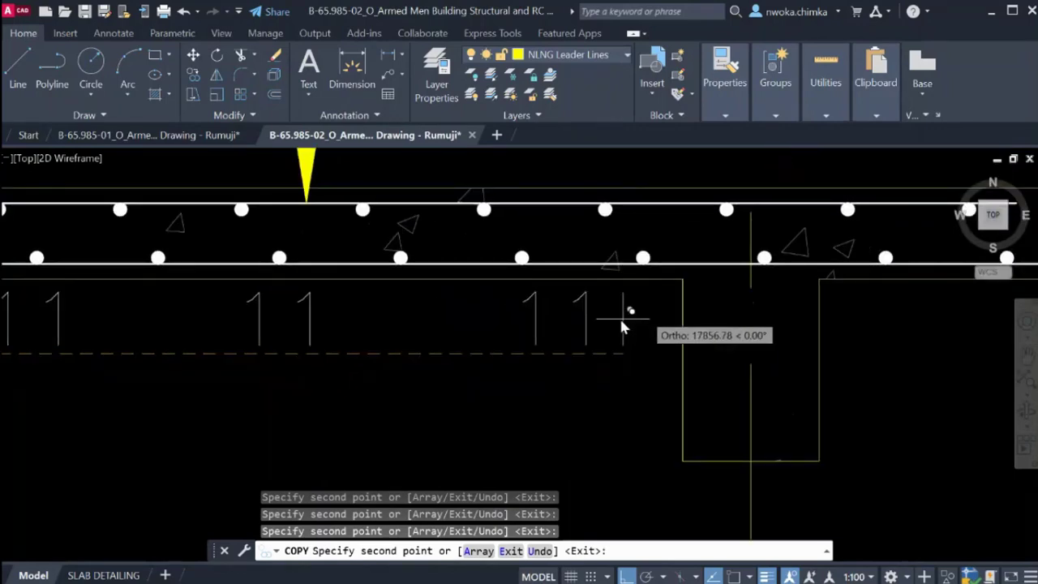
left_click(686, 307)
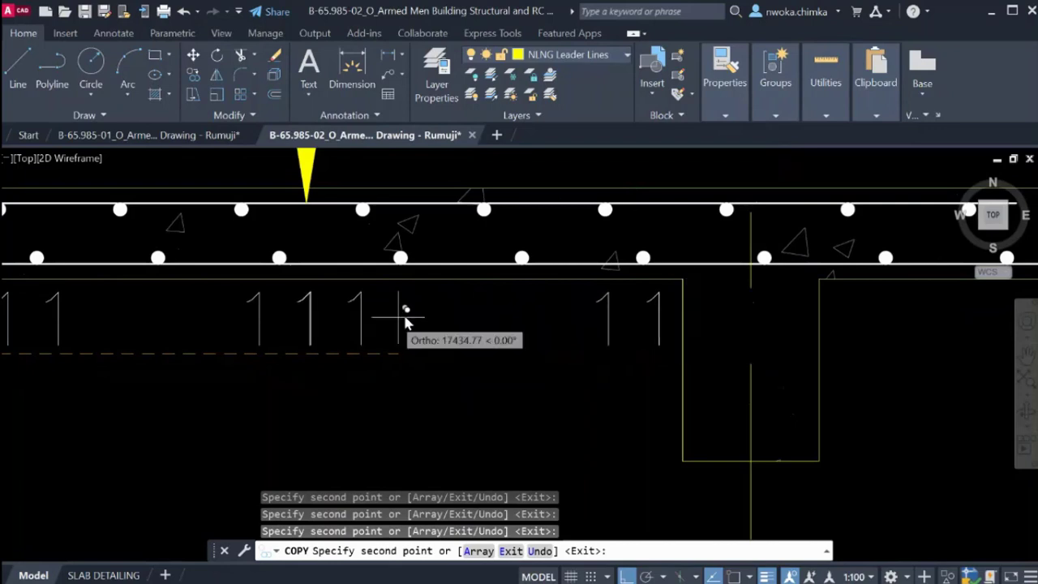
Copy the 11 mark at intervals through the 1750 bay between grids G and H, undoing and re-placing one copy.
scroll(406, 313, "down", 2)
middle_click_drag(686, 331, 532, 328)
left_click(537, 322)
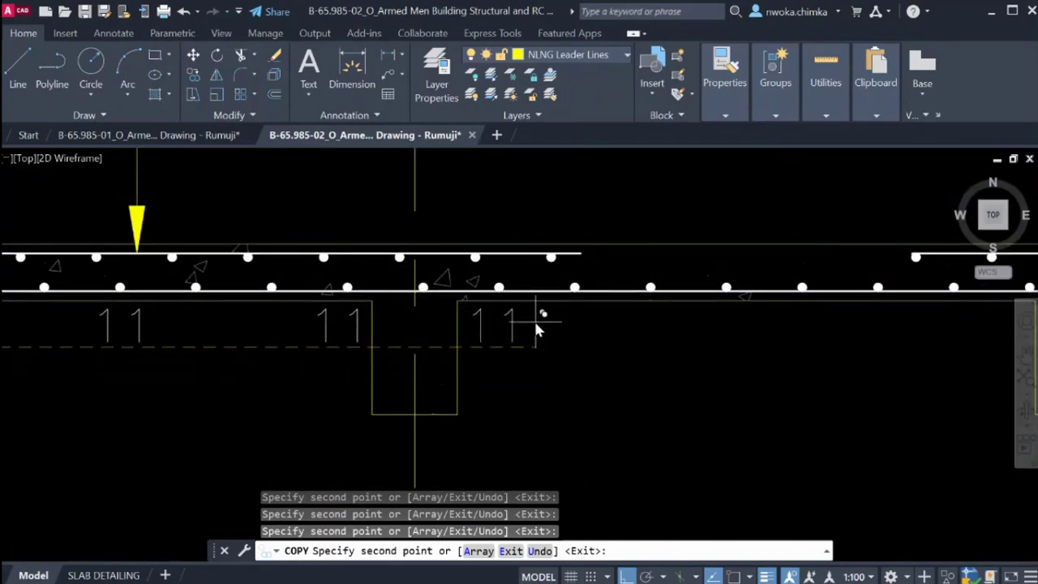
middle_click_drag(691, 328, 542, 327)
scroll(559, 329, "up", 2)
left_click(519, 321)
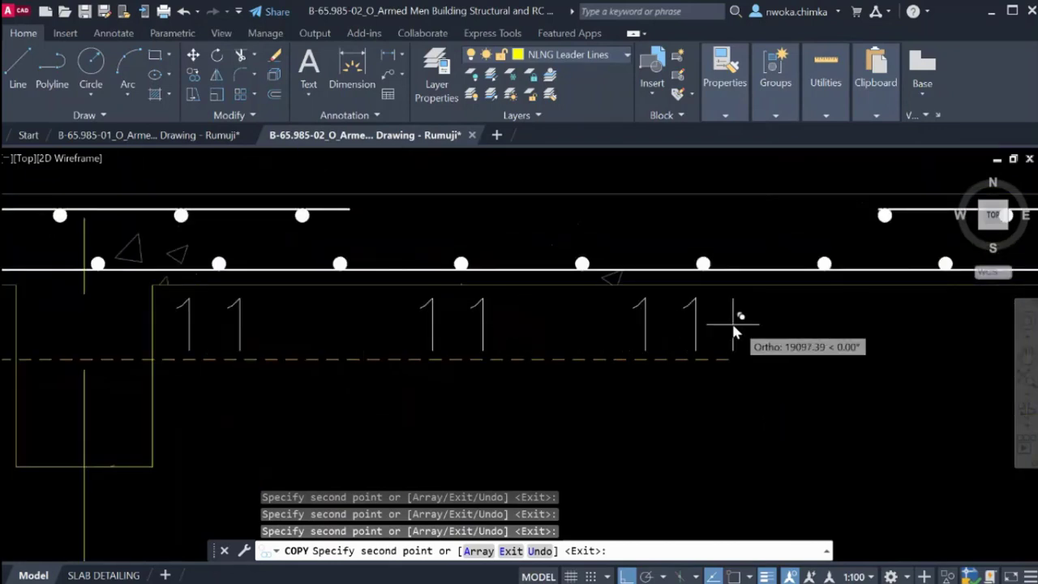
left_click(743, 321)
scroll(735, 324, "down", 2)
type("u")
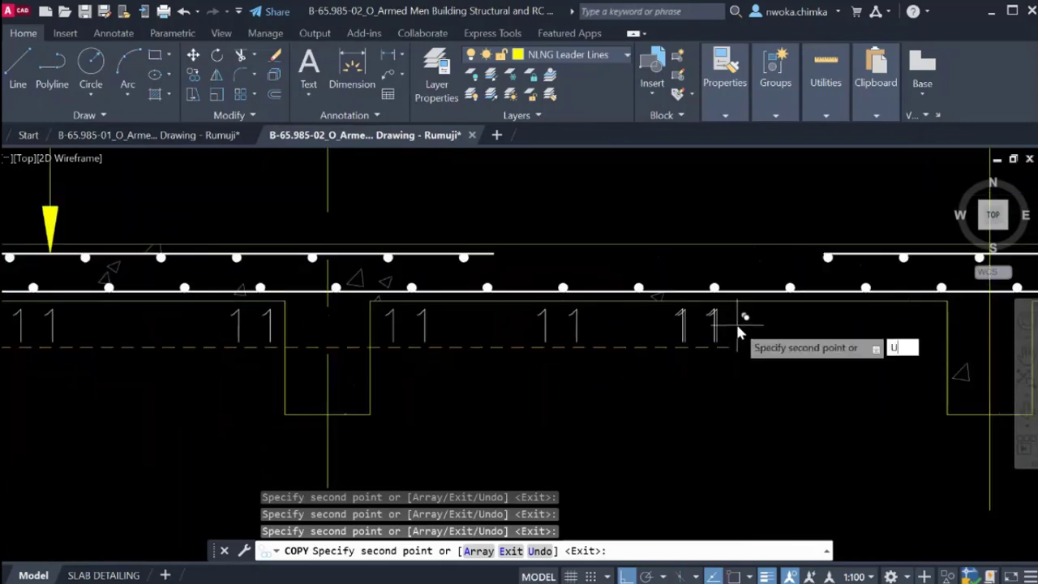
key("Return")
left_click(762, 316)
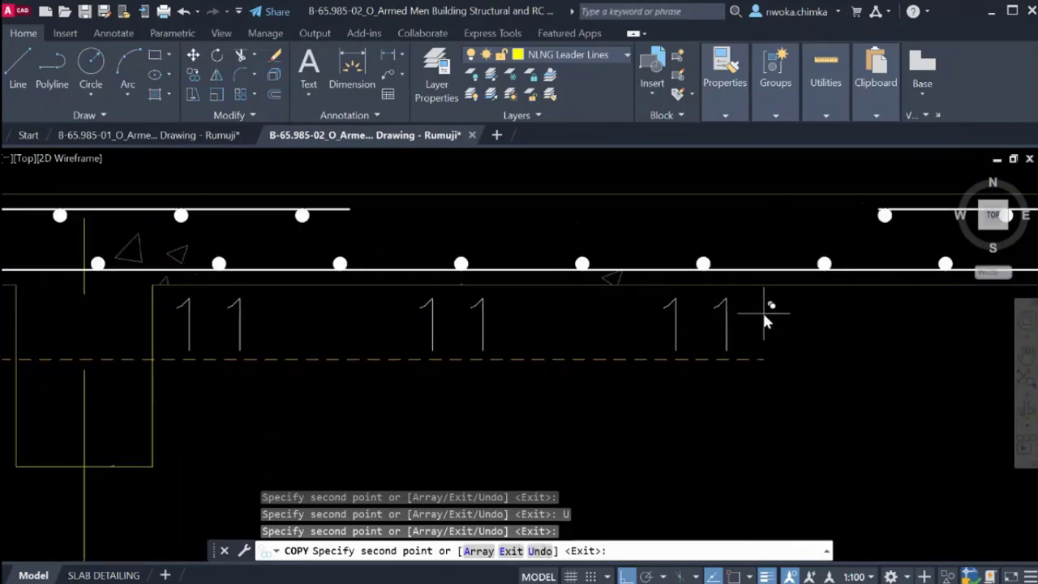
middle_click_drag(762, 318, 530, 331)
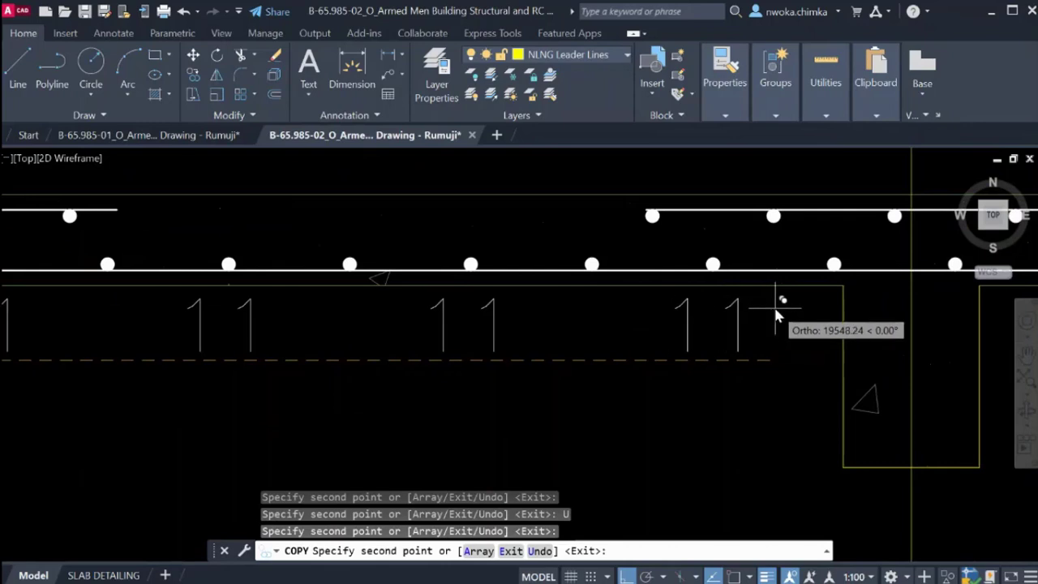
Place three 11 marks beneath the slab between the beam at grid H and the outer corner, and end the copying.
scroll(774, 303, "down", 2)
mouse_move(774, 303)
middle_mouse_down()
mouse_move(376, 347)
mouse_move(236, 347)
middle_mouse_up()
scroll(439, 325, "up", 2)
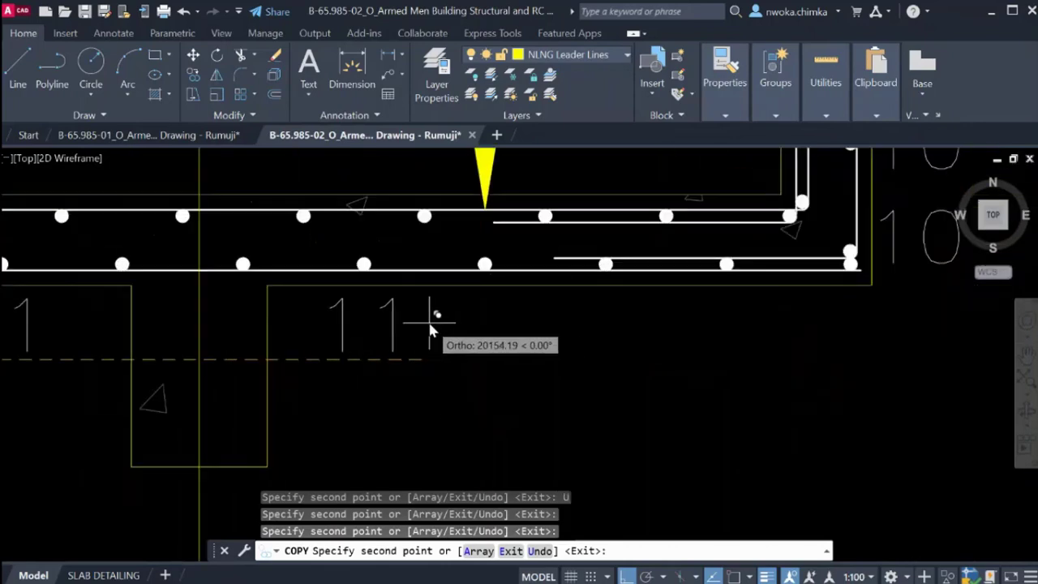
left_click(429, 322)
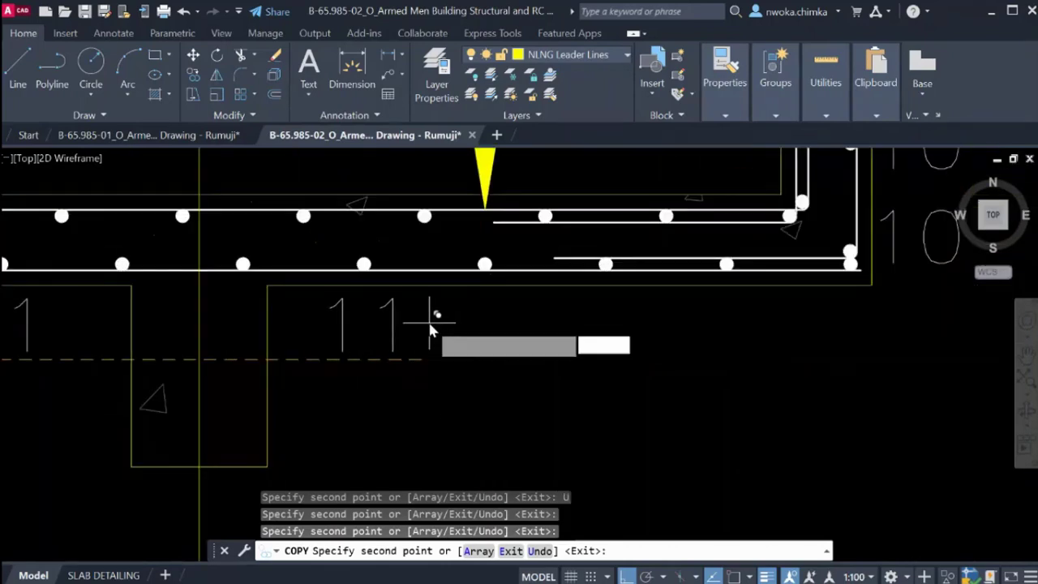
left_click(663, 312)
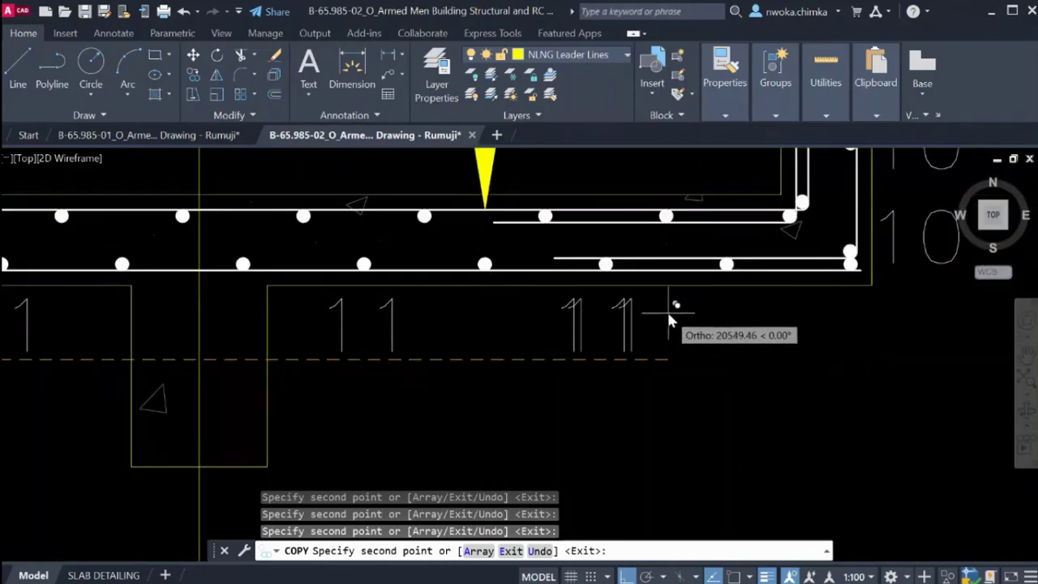
left_click(900, 302)
scroll(857, 338, "down", 4)
scroll(677, 357, "down", 2)
key("Escape")
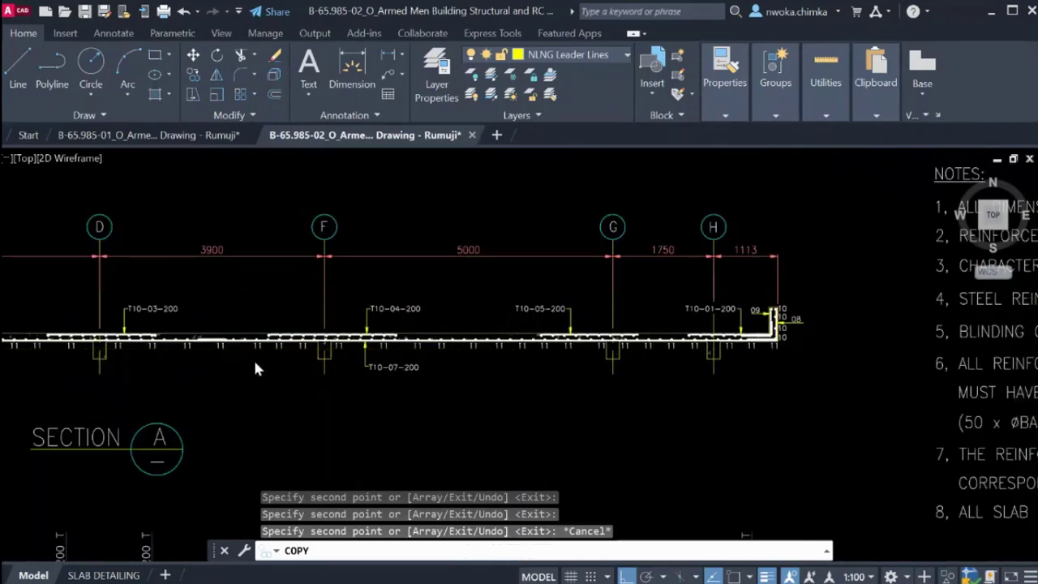
With Ortho off, copy the second 11 mark from the upstand end near grid A to just above the slab's top face beside the upstand.
middle_click_drag(18, 356, 632, 300)
scroll(625, 301, "down", 2)
scroll(515, 315, "up", 5)
scroll(424, 302, "down", 3)
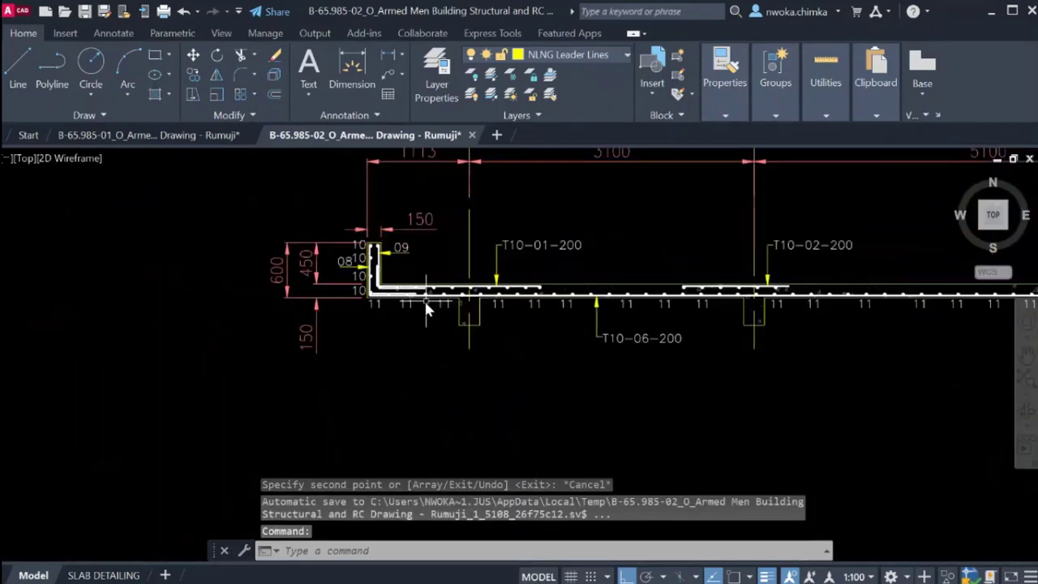
scroll(425, 324, "up", 8)
left_click(425, 378)
left_click(383, 372)
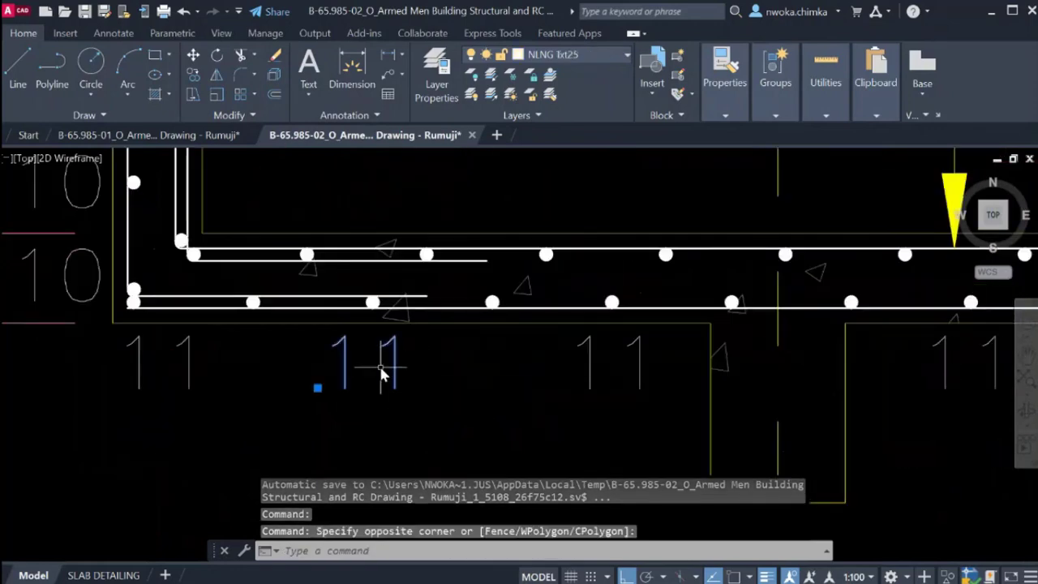
type("co")
key("Return")
left_click(379, 369)
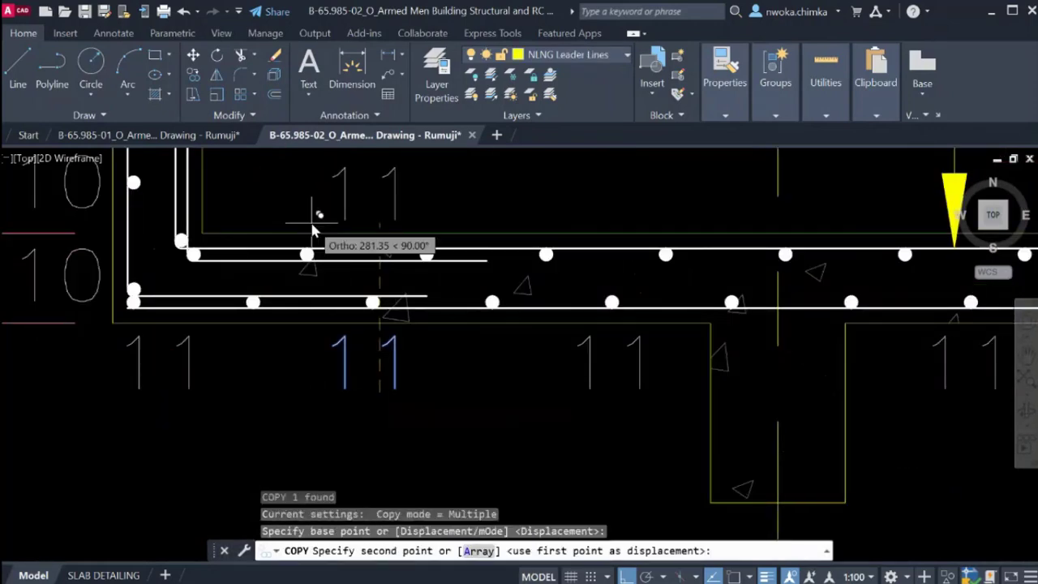
key("F8")
scroll(298, 226, "up", 2)
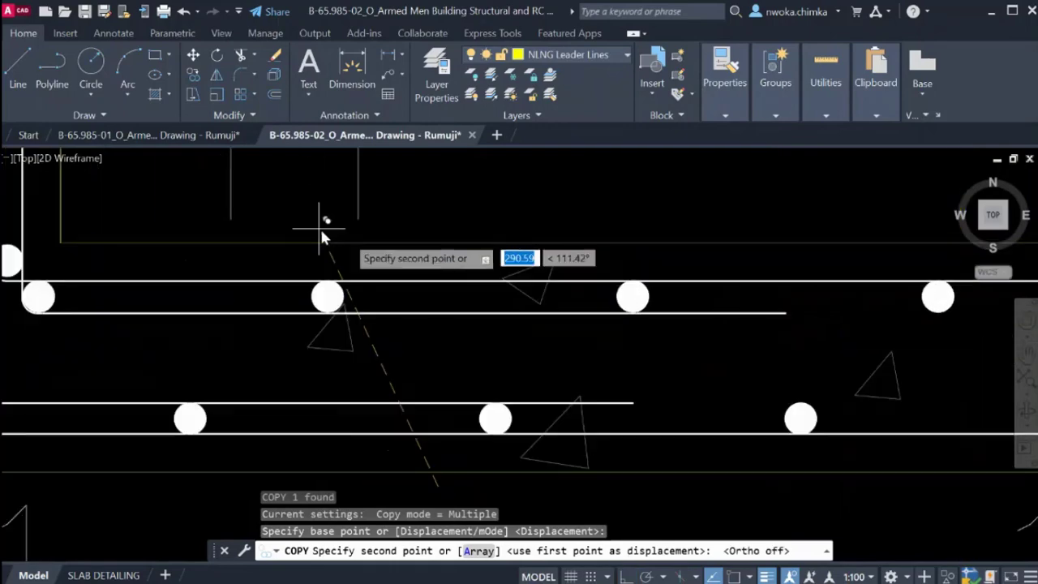
left_click(345, 232)
scroll(372, 297, "down", 1)
scroll(375, 309, "down", 1)
key("Escape")
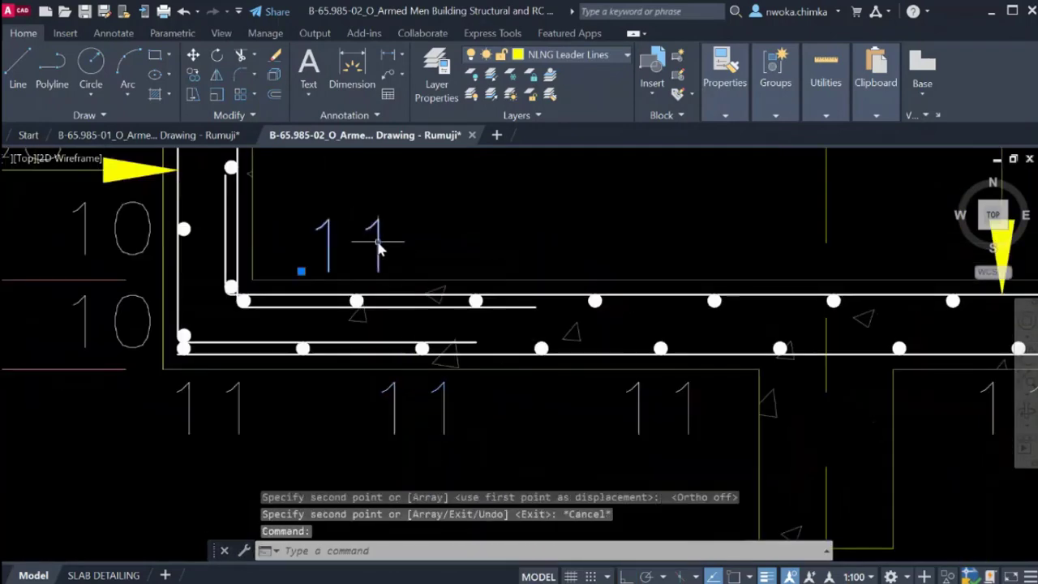
Change the copied mark above the slab beside the upstand near grid A to 12.
double_click(370, 242)
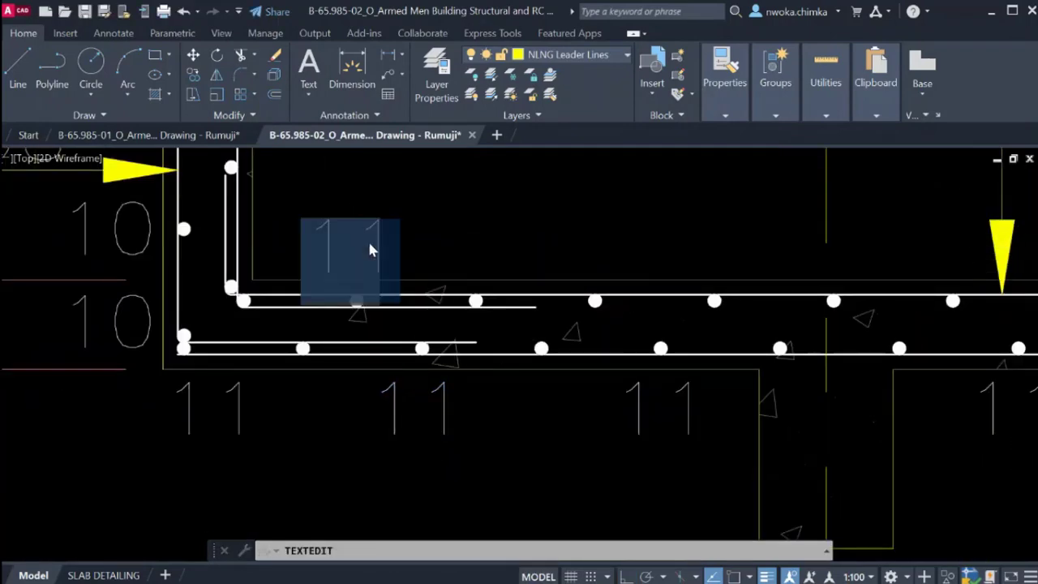
type("12")
left_click(408, 239)
key("Escape")
With Ortho on, copy the 12 mark horizontally to two more places above the T10-01-200 top bars around grid A.
left_click(412, 236)
left_click(364, 241)
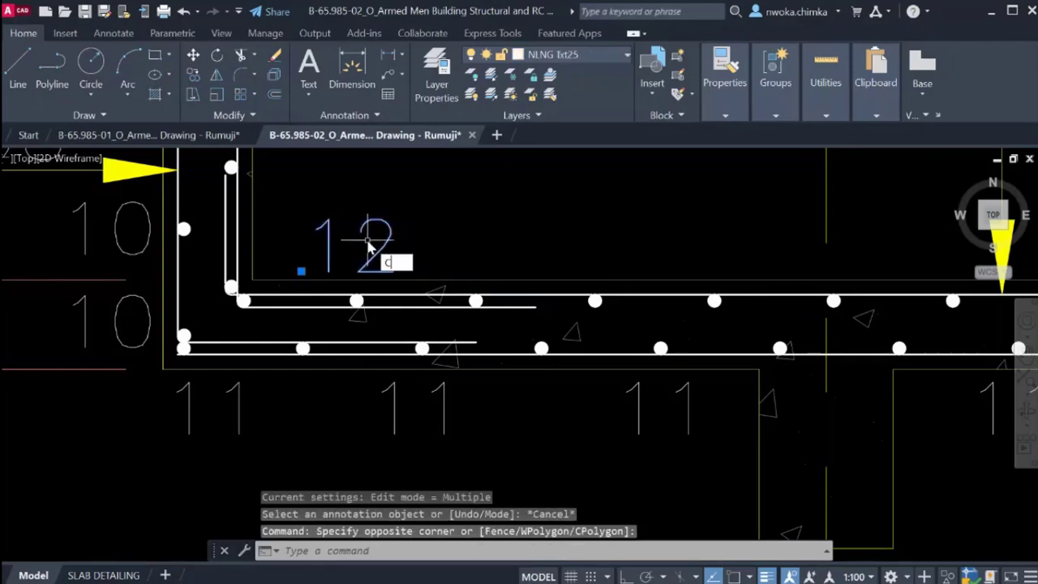
type("o")
key("Return")
left_click(389, 243)
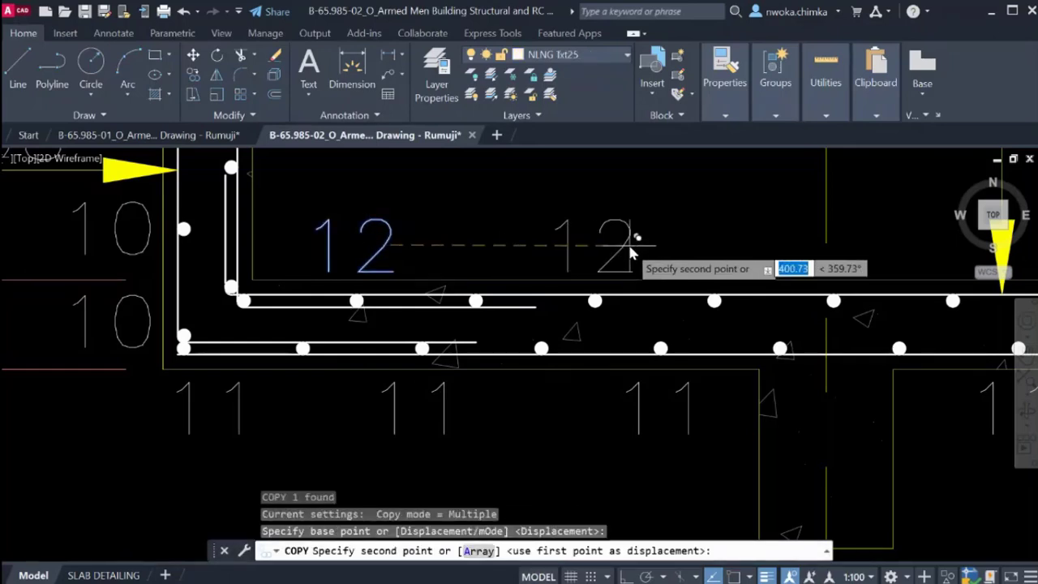
key("F8")
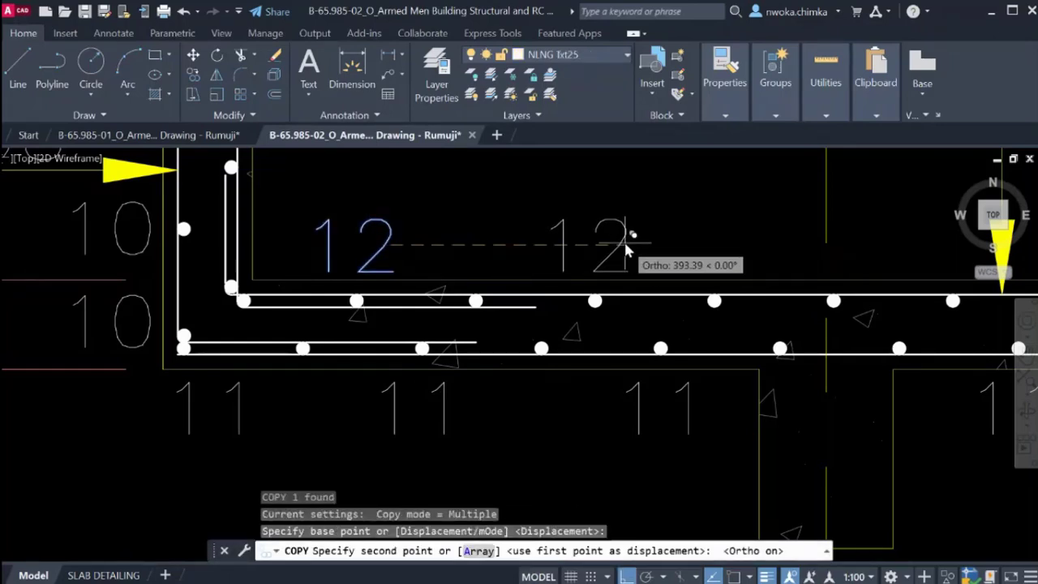
left_click(624, 239)
middle_click_drag(711, 247, 575, 262)
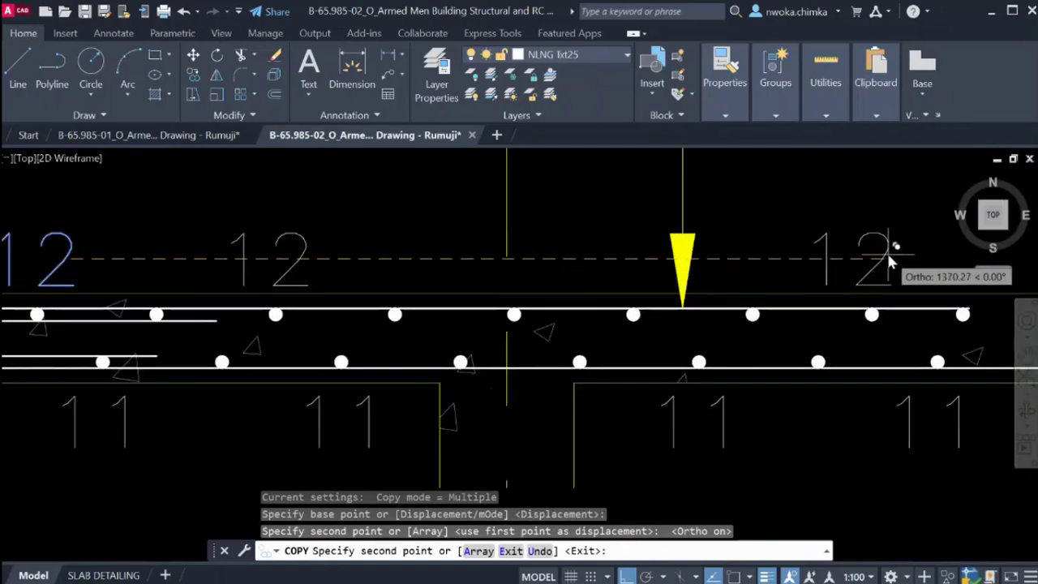
left_click(886, 250)
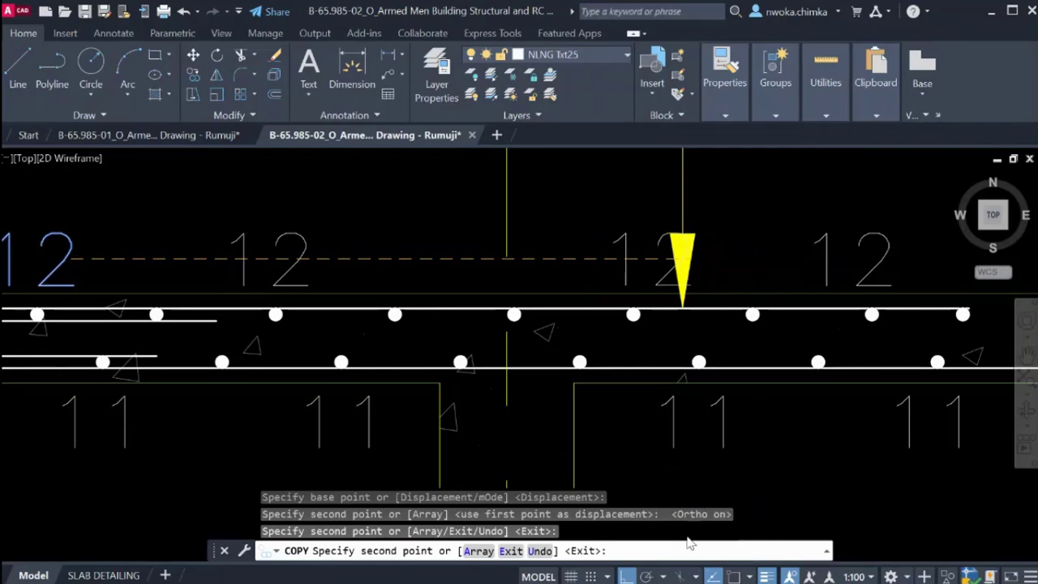
Place three copies of the 12 mark above the T10-02-200 top bars around grid B.
scroll(418, 324, "down", 5)
scroll(579, 302, "up", 5)
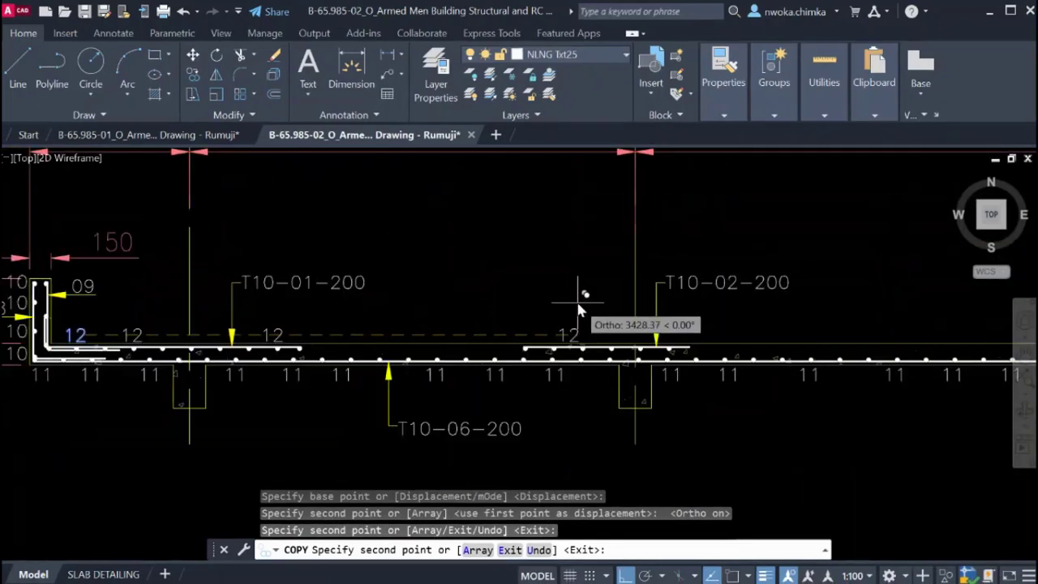
left_click(478, 330)
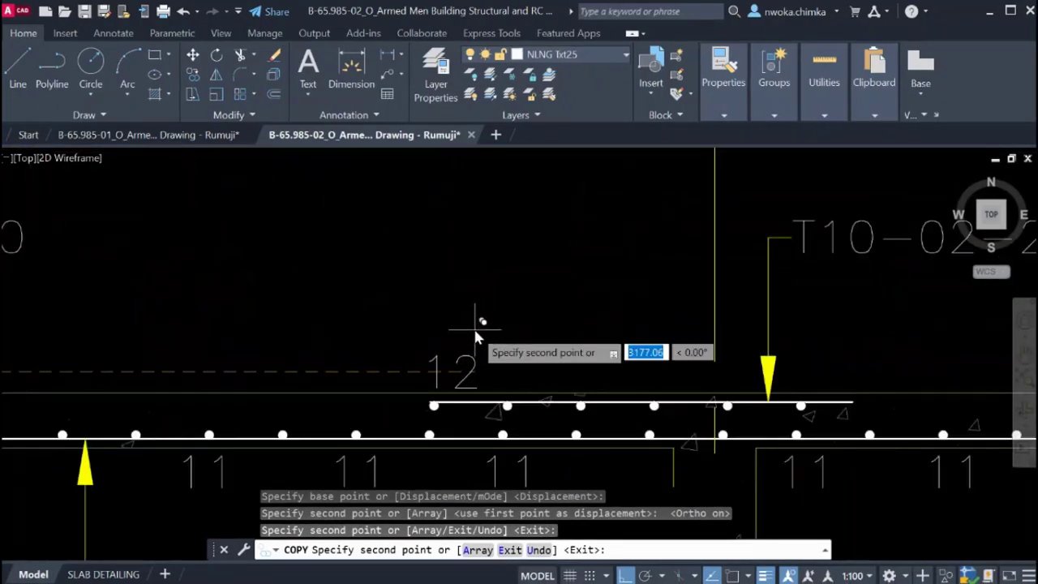
left_click(646, 315)
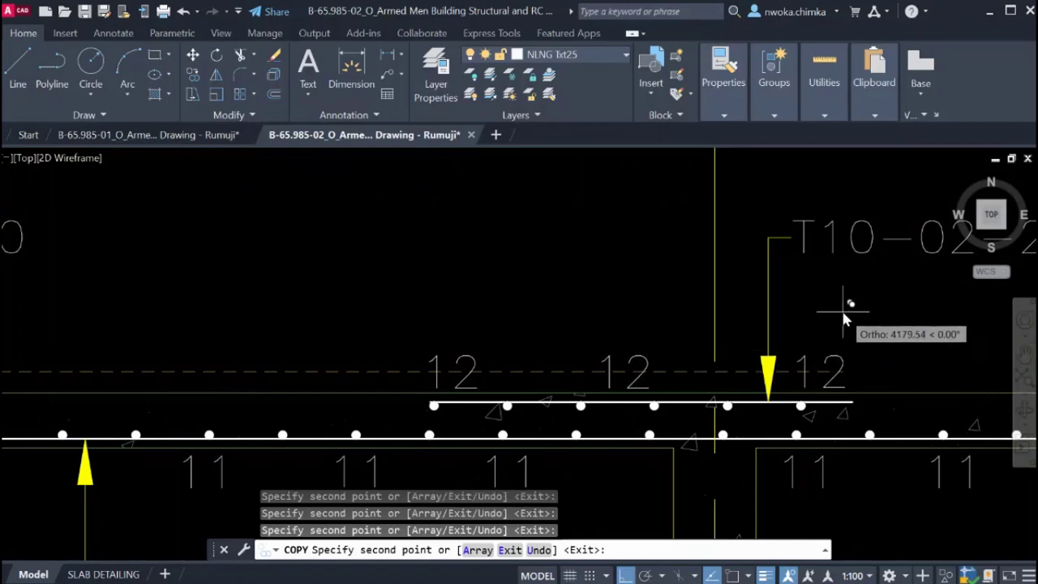
Place four copies of the 12 mark above the T10-03-200 top bars around grid D.
scroll(843, 308, "down", 5)
scroll(909, 298, "up", 6)
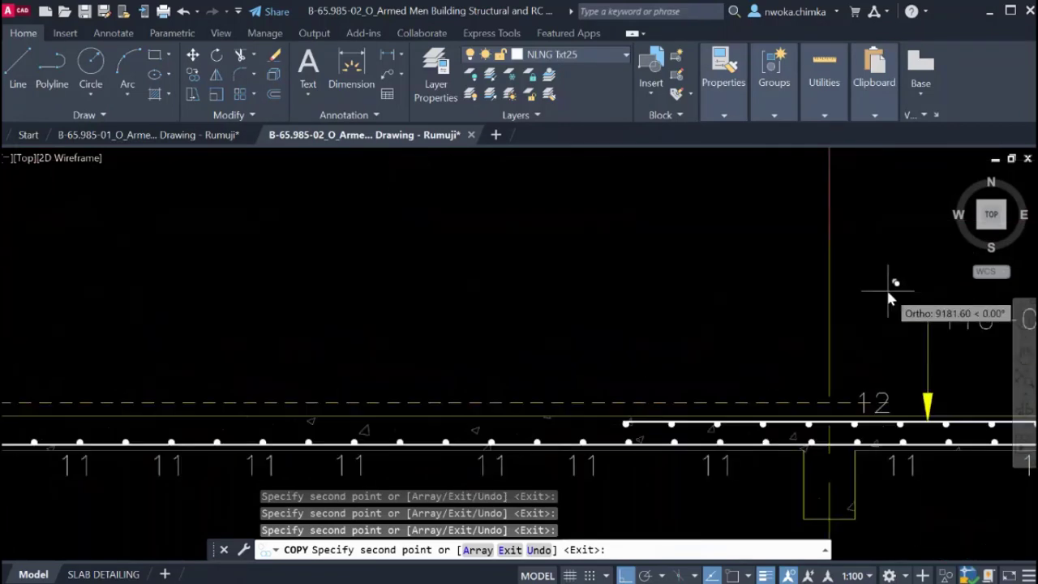
left_click(612, 315)
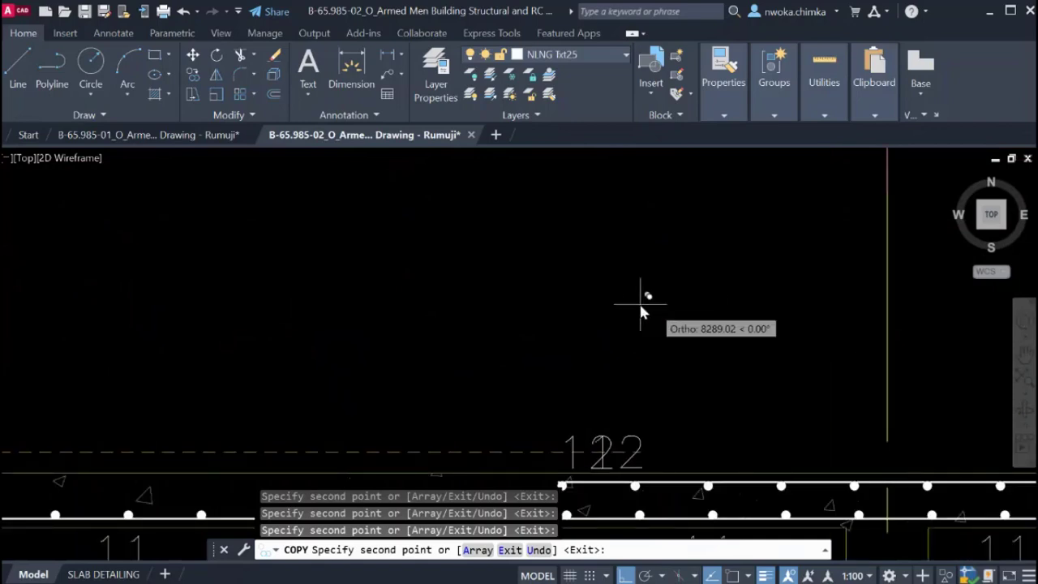
left_click(792, 311)
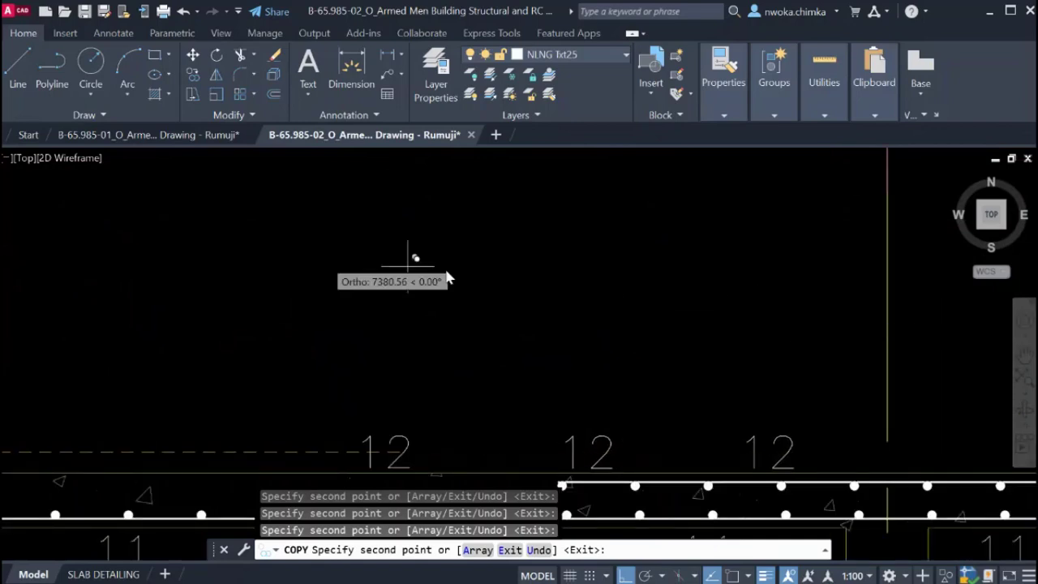
scroll(312, 257, "down", 2)
scroll(738, 260, "up", 2)
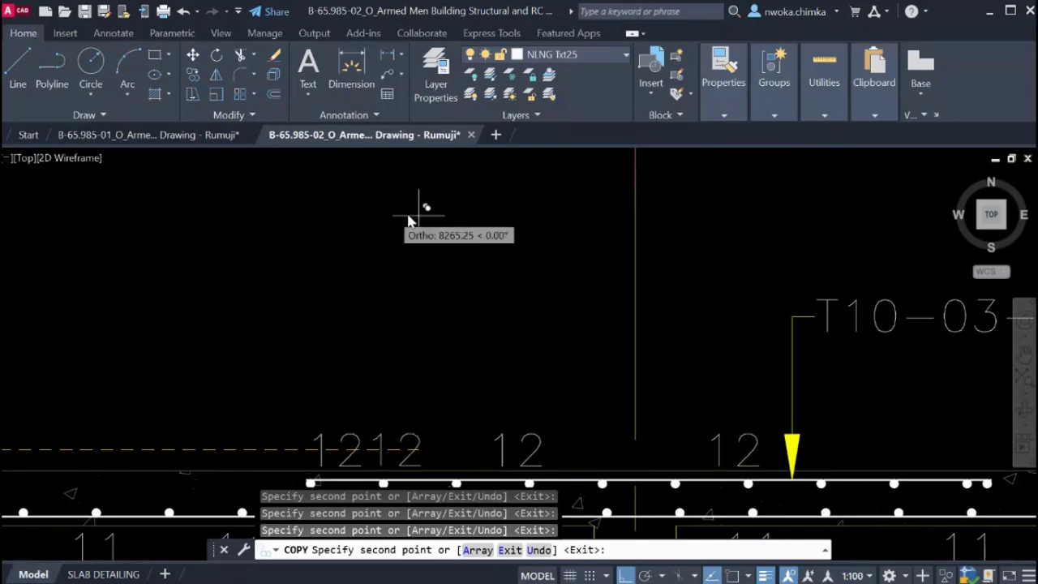
scroll(417, 204, "down", 2)
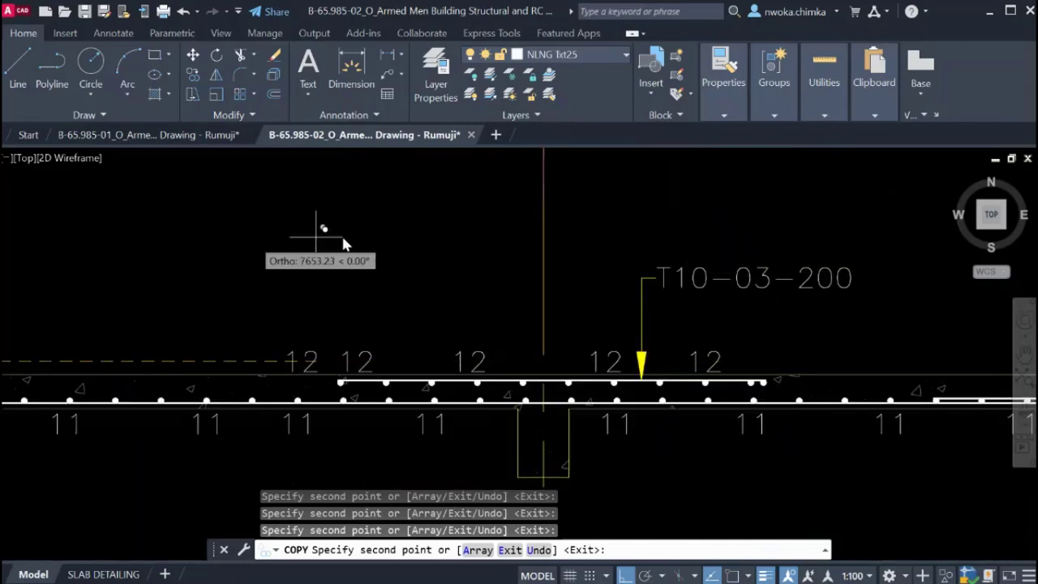
Place four copies of the 12 mark at intervals above the T10-04-200 top bars around grid F.
scroll(343, 241, "down", 2)
scroll(653, 231, "up", 1)
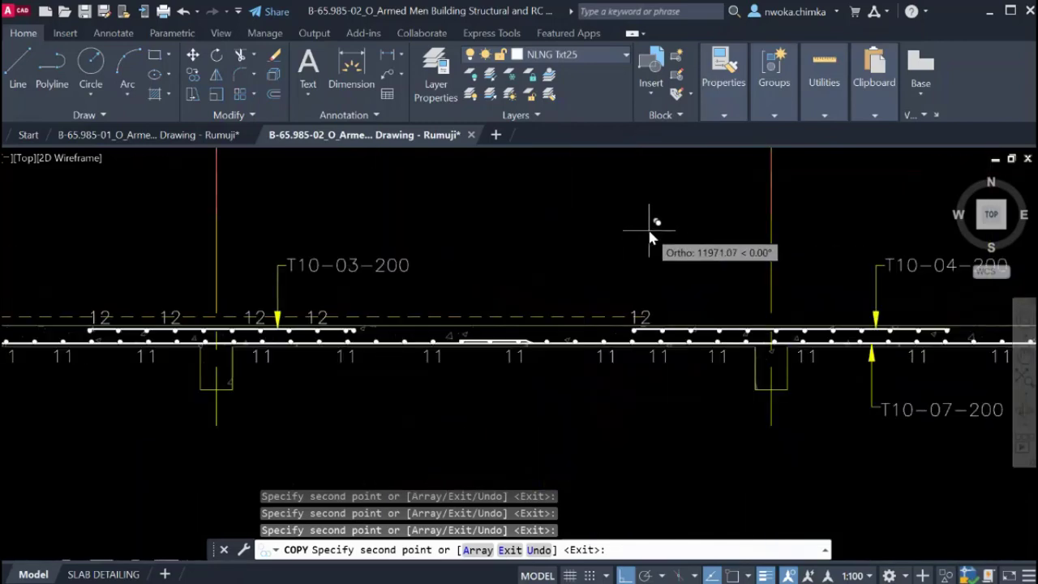
scroll(648, 226, "up", 2)
scroll(705, 236, "down", 1)
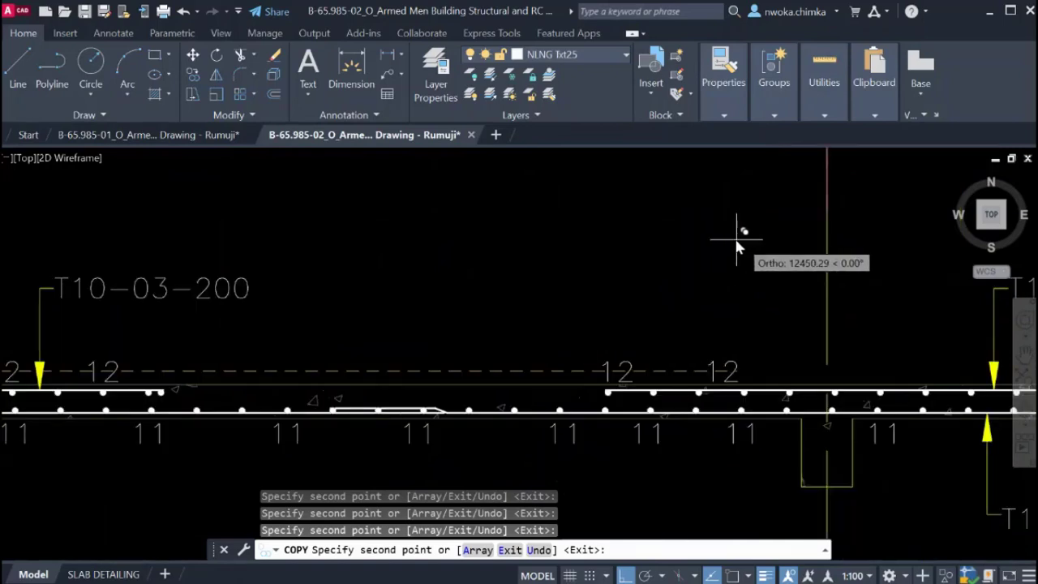
scroll(370, 242, "down", 2)
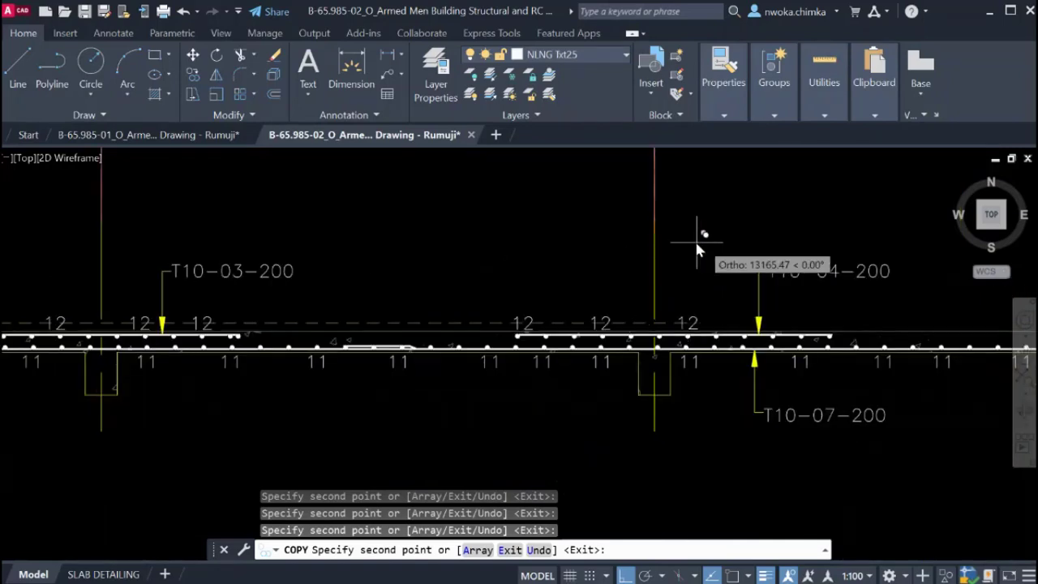
scroll(726, 235, "up", 1)
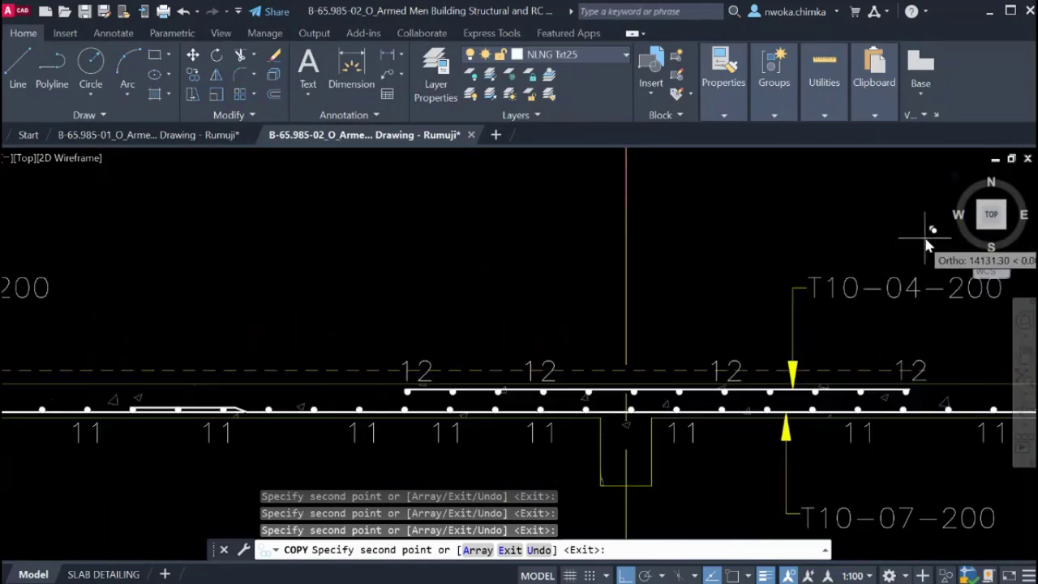
Place three copies of the 12 mark above the T10-05-200 top bars around grid G.
scroll(365, 207, "down", 3)
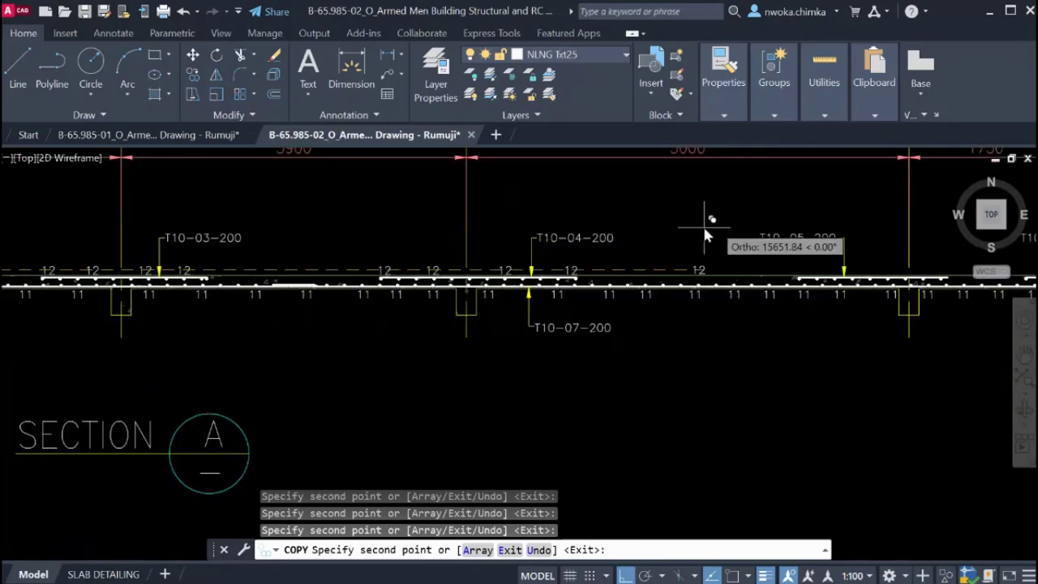
scroll(746, 223, "up", 3)
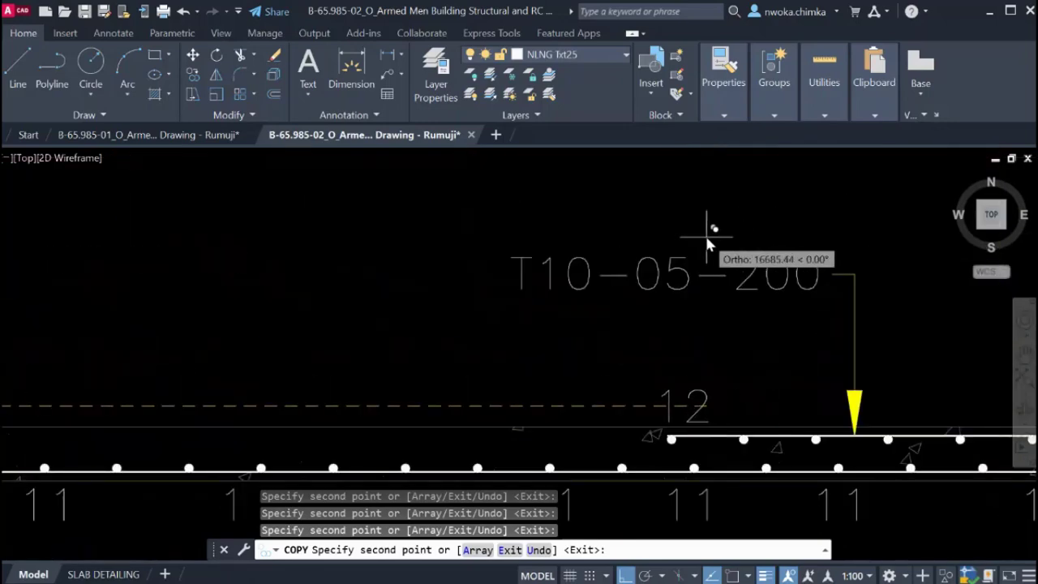
scroll(705, 236, "down", 2)
scroll(836, 239, "up", 2)
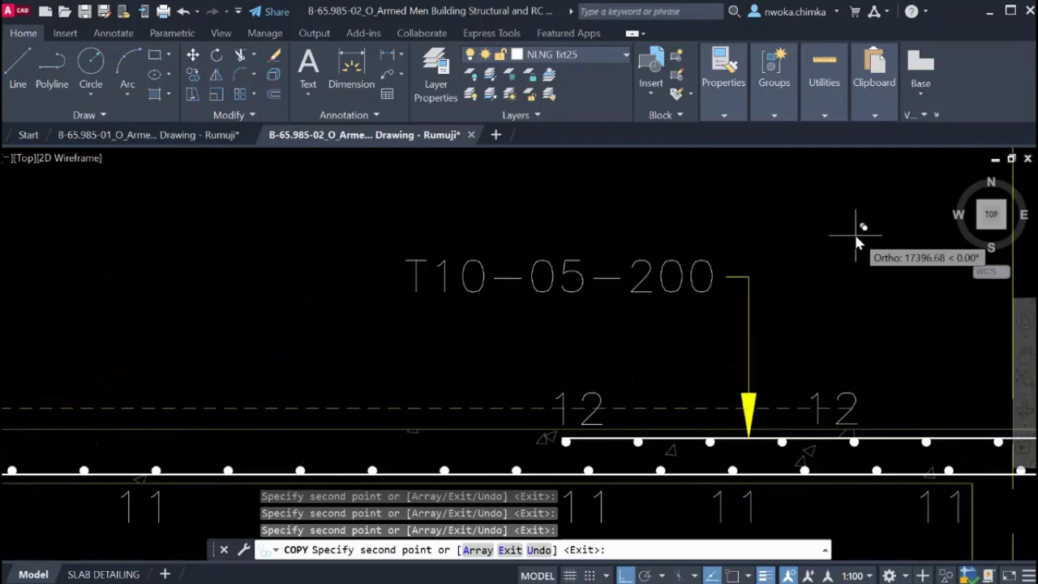
scroll(535, 215, "down", 2)
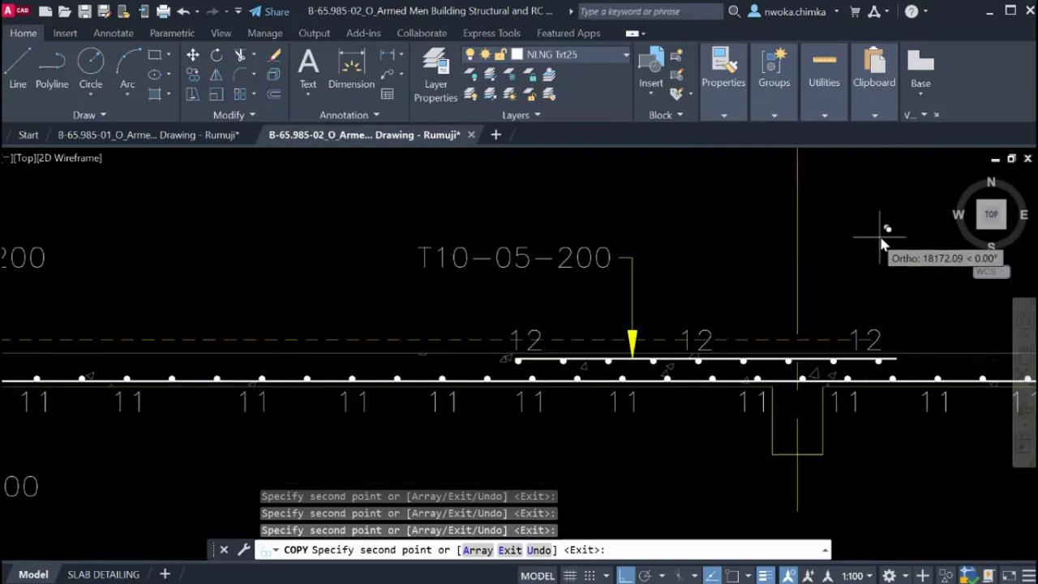
scroll(860, 225, "up", 2)
scroll(487, 215, "down", 3)
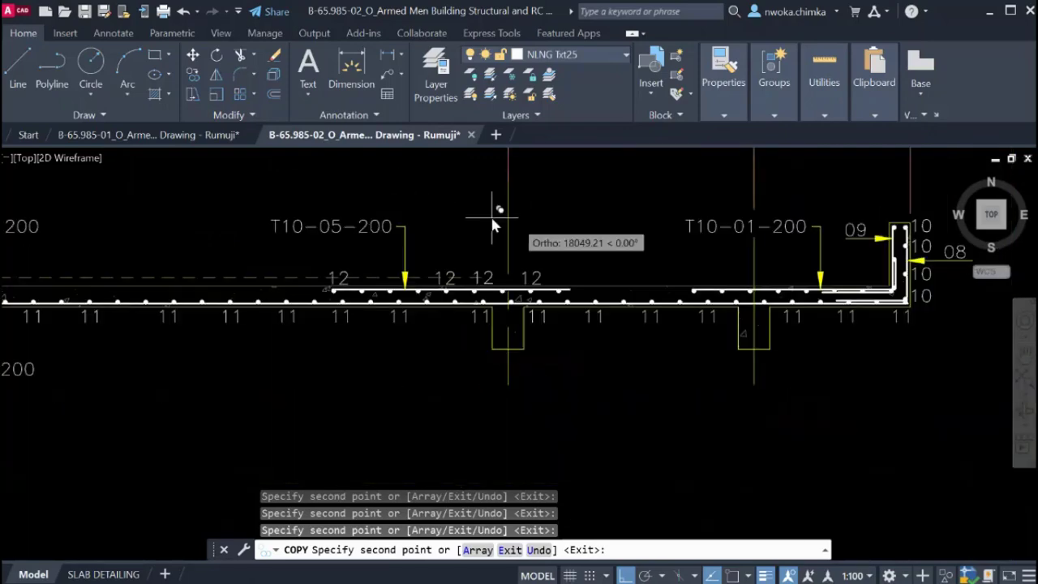
Copy the 12 mark along the T10-01-200 top bars around grid H, and end the copying.
scroll(673, 227, "up", 1)
scroll(645, 237, "up", 2)
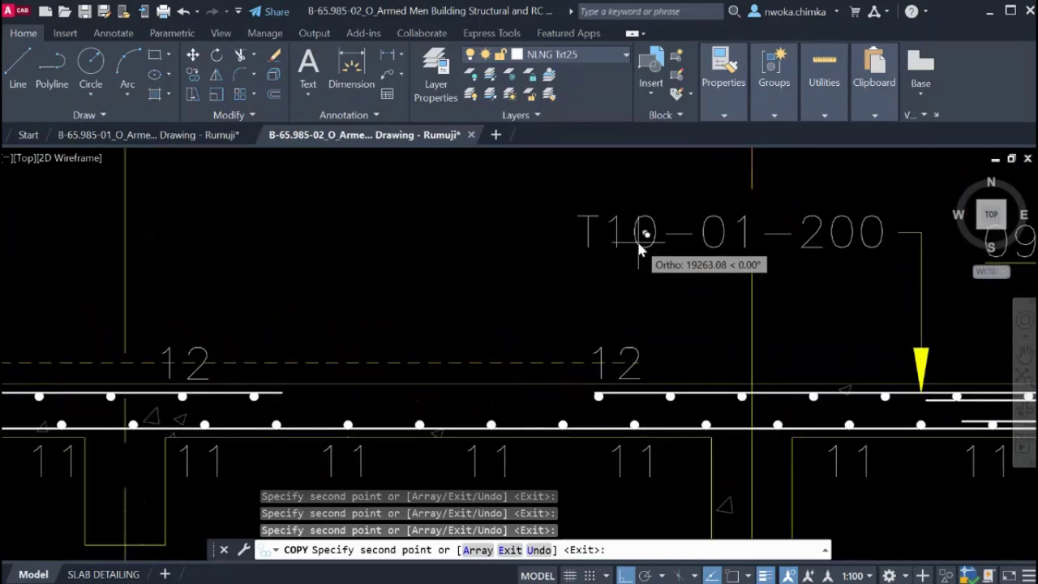
left_click(638, 246)
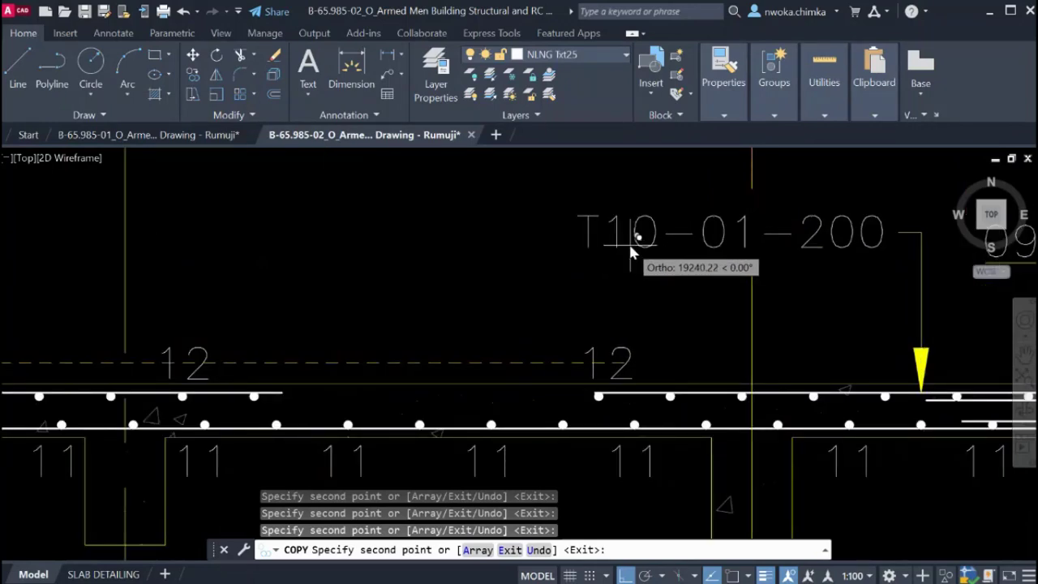
scroll(477, 281, "down", 2)
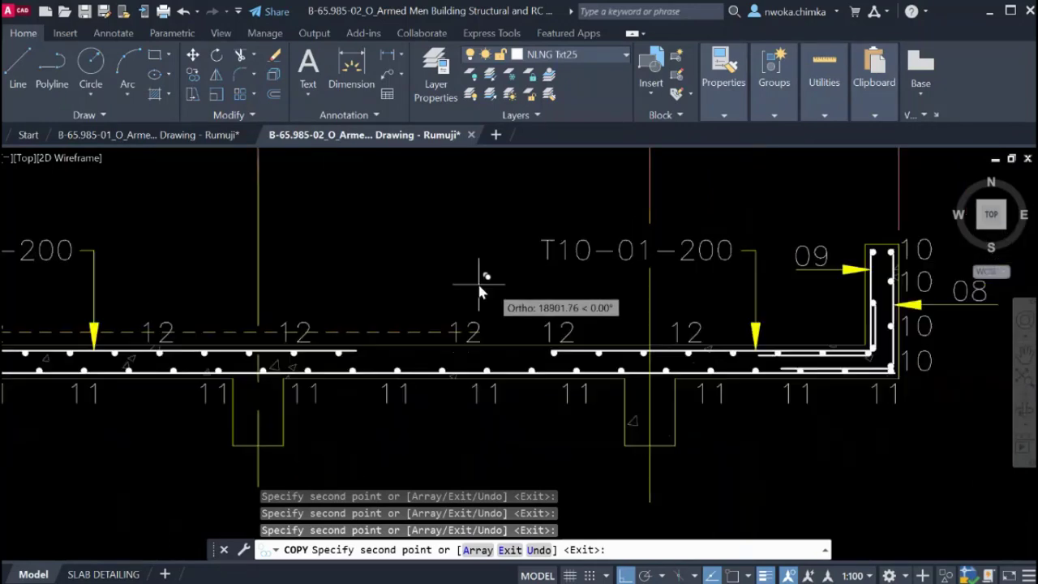
scroll(831, 283, "up", 2)
scroll(837, 294, "down", 5)
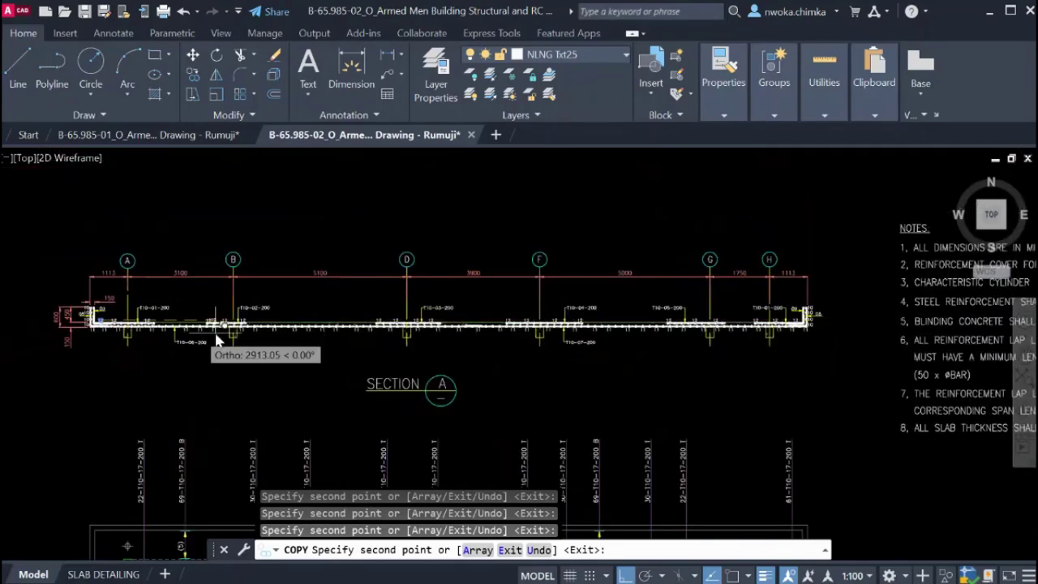
key("Escape")
Review the rebar marks along Section A and its placement on the sheet above the slab plan.
scroll(77, 311, "up", 4)
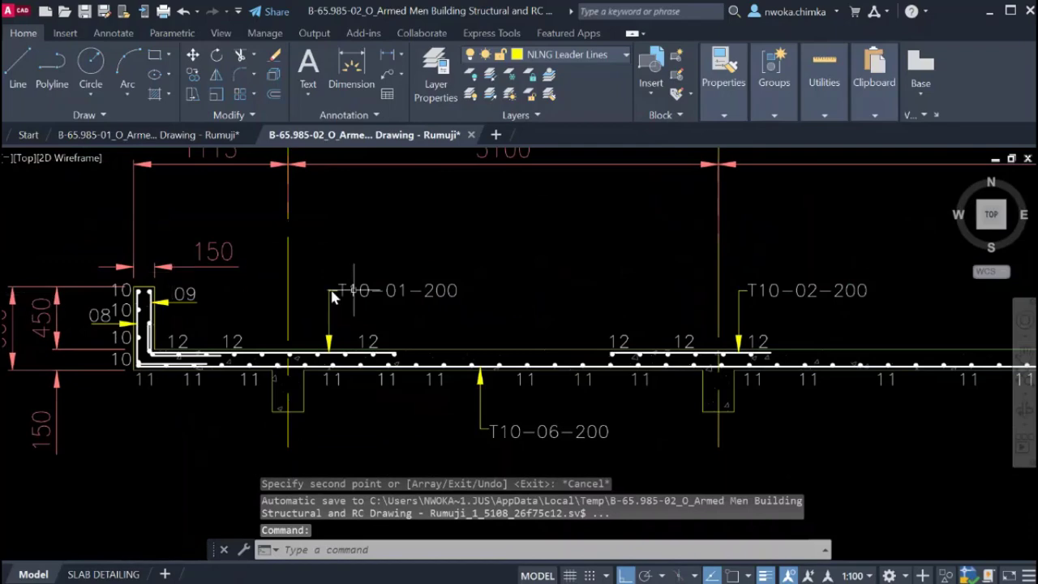
scroll(332, 297, "down", 2)
scroll(331, 296, "up", 3)
scroll(329, 296, "down", 3)
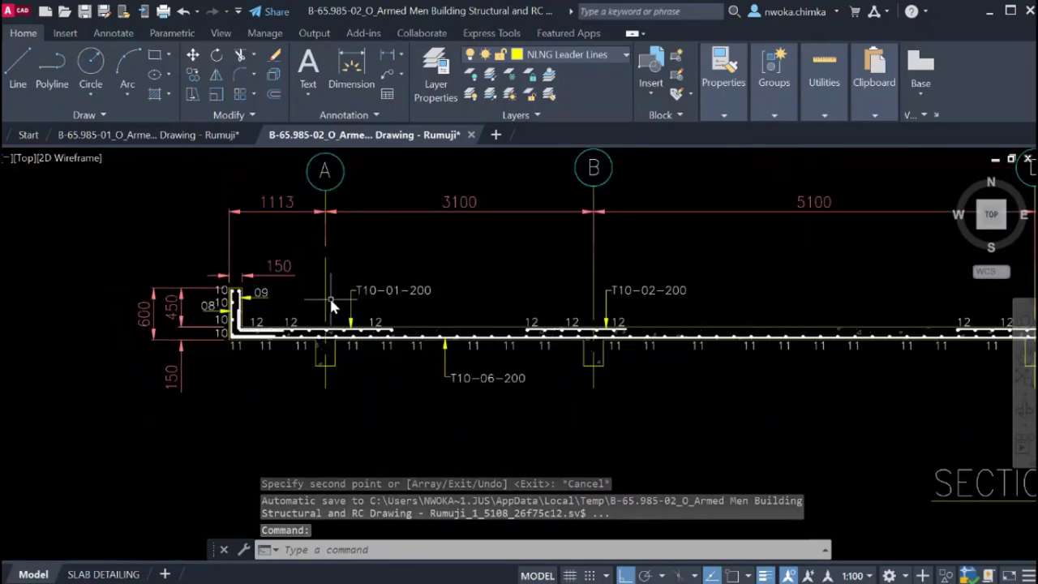
scroll(329, 296, "down", 2)
scroll(584, 284, "up", 2)
scroll(387, 301, "down", 4)
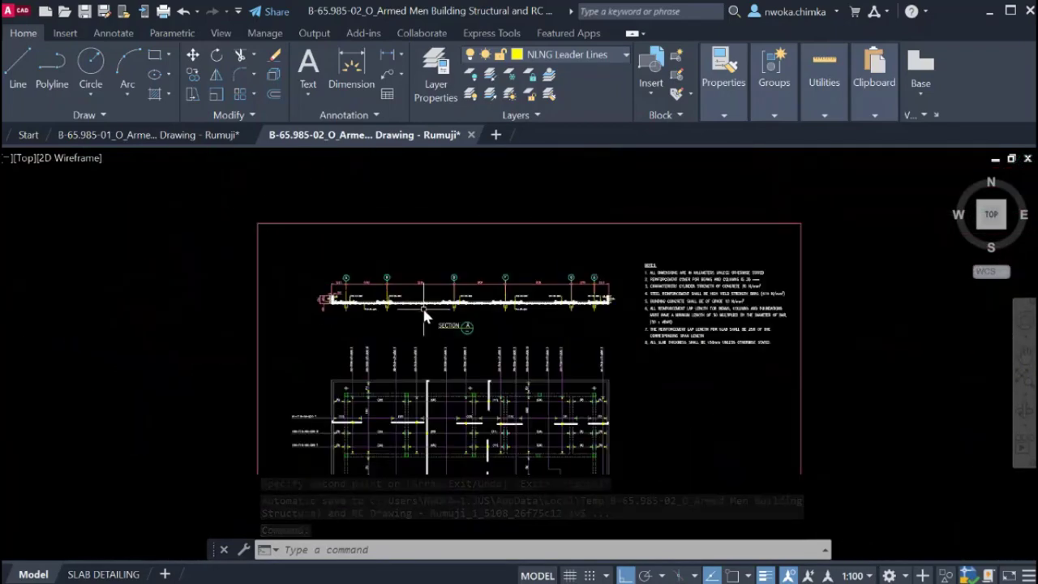
scroll(378, 477, "up", 3)
scroll(376, 452, "down", 3)
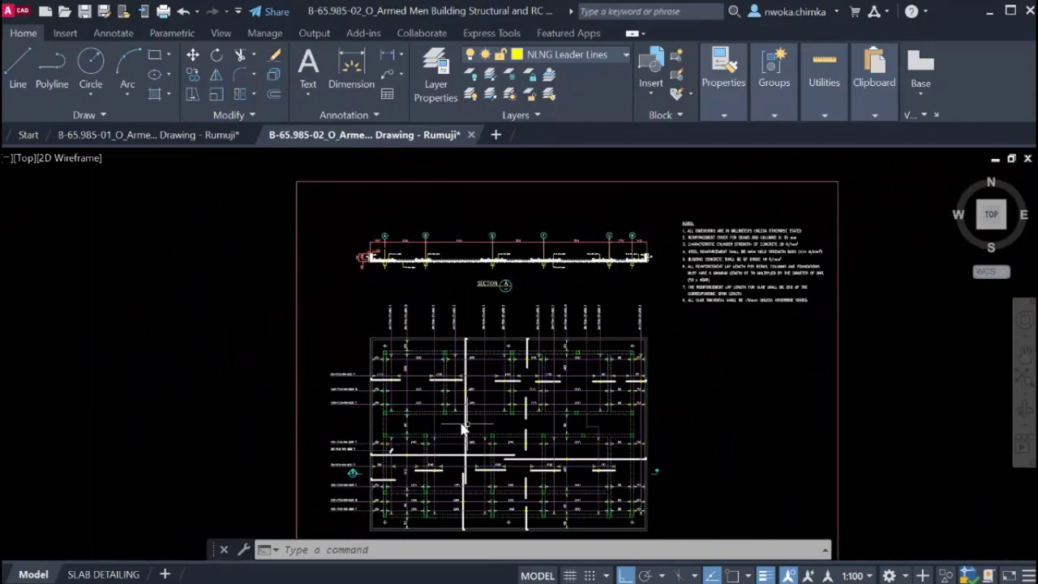
scroll(467, 475, "up", 2)
scroll(466, 475, "down", 3)
scroll(486, 356, "up", 4)
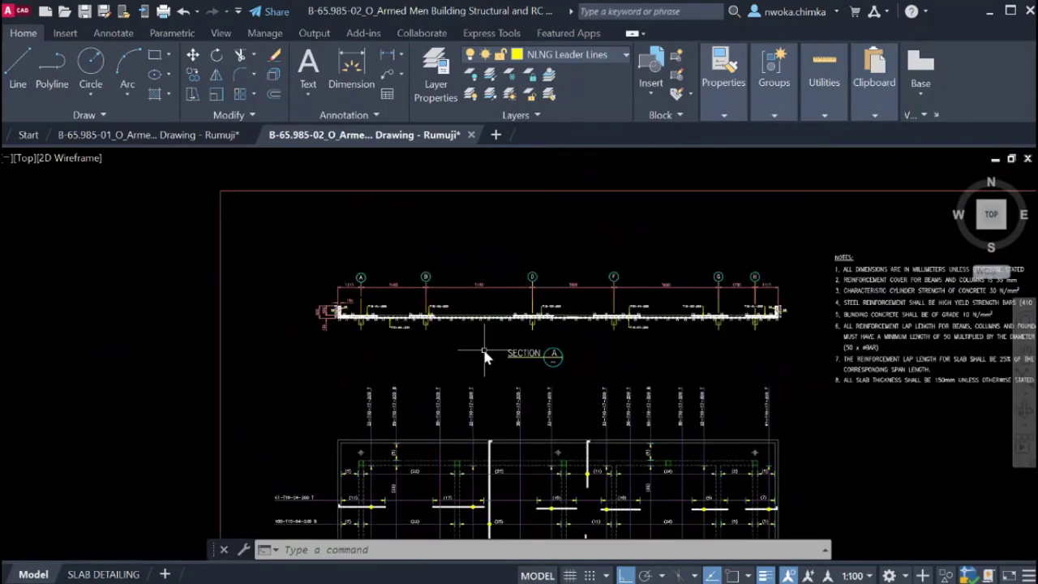
Move the SECTION A title with its underline and circle slightly up, closer to the section.
scroll(641, 349, "up", 2)
left_click(654, 340)
left_click(470, 391)
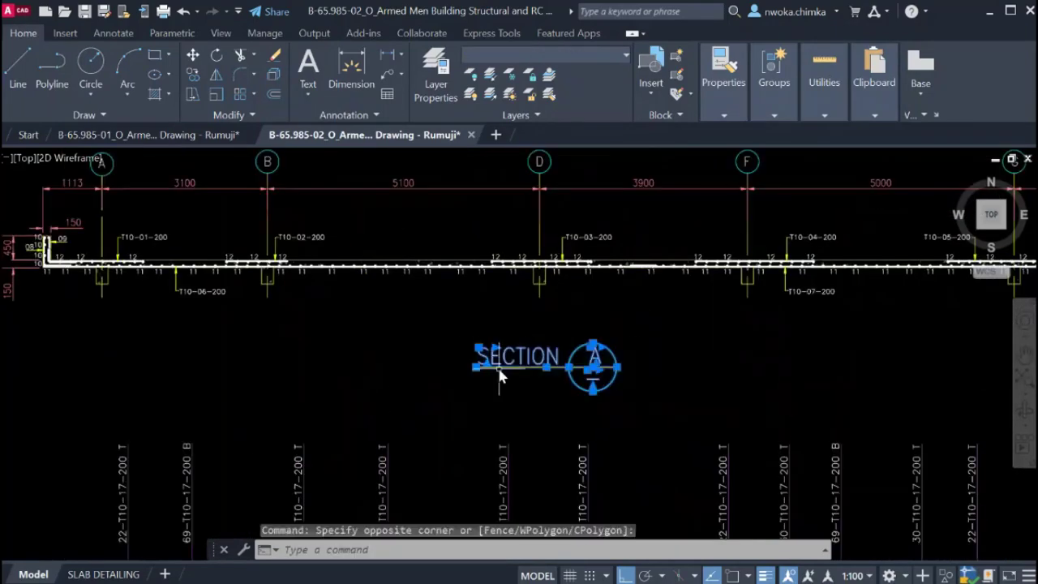
type("m")
key("Return")
left_click(629, 361)
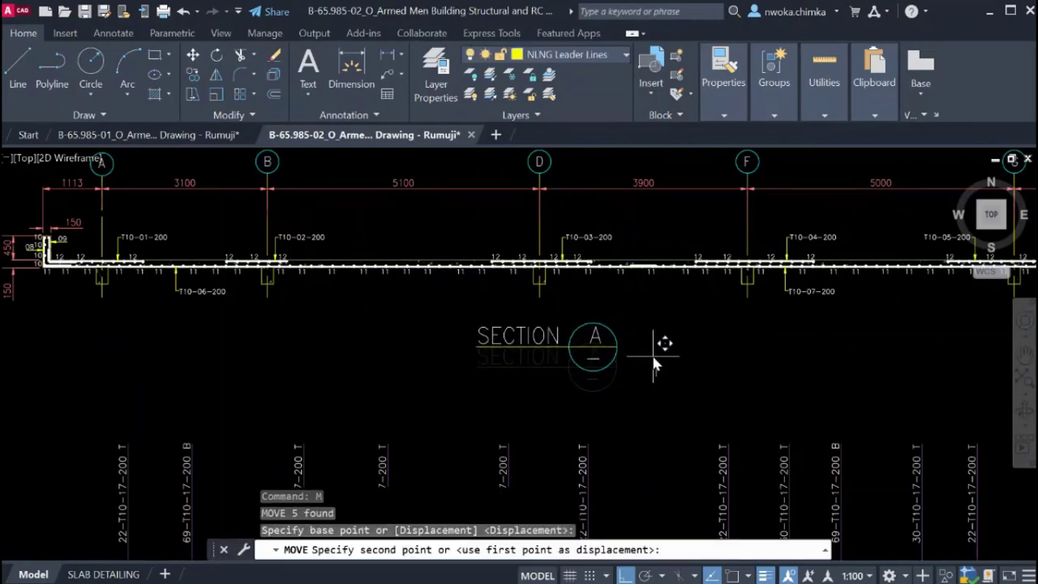
scroll(652, 353, "down", 4)
scroll(460, 357, "up", 5)
scroll(243, 356, "down", 1)
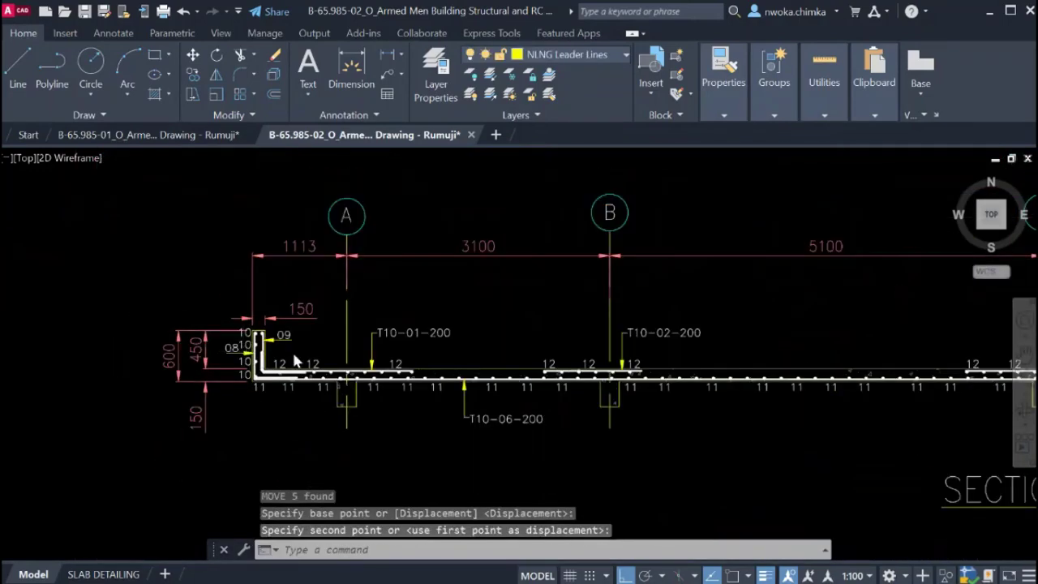
Examine the rebar marks and leaders along Section A, from the upstand at grid A to the upstand beyond grid H.
scroll(271, 357, "up", 3)
scroll(273, 357, "down", 4)
scroll(284, 365, "up", 1)
scroll(292, 369, "down", 1)
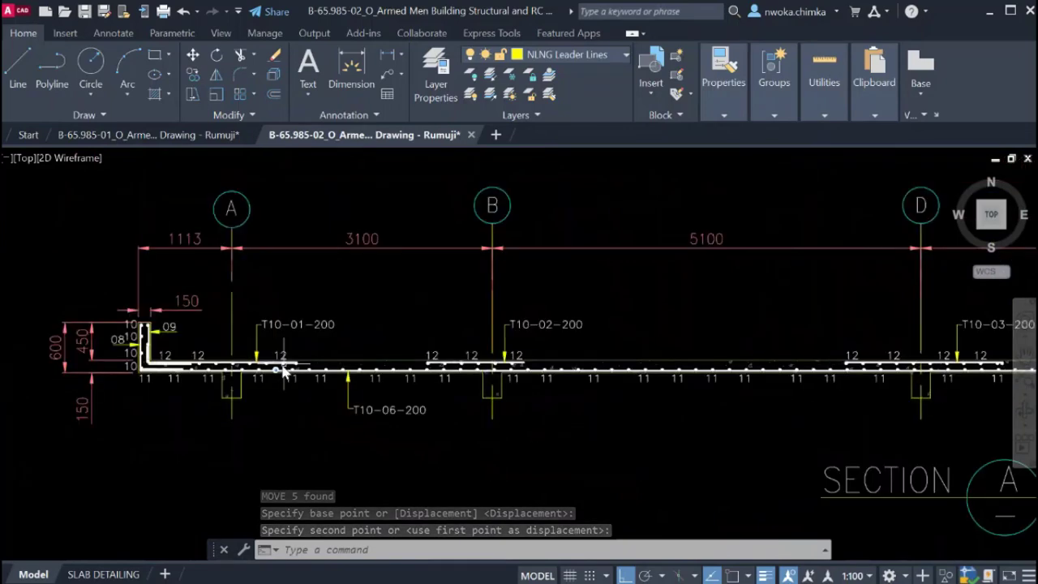
scroll(306, 374, "up", 4)
scroll(304, 371, "down", 2)
middle_click_drag(575, 348, 243, 345)
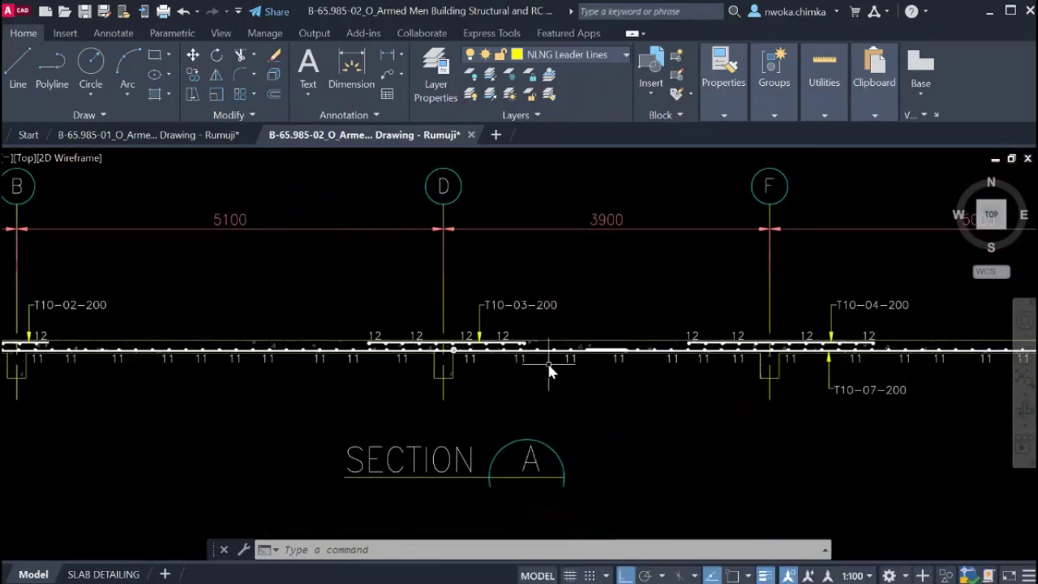
middle_click_drag(547, 361, 130, 359)
scroll(665, 358, "up", 2)
scroll(691, 357, "up", 2)
scroll(782, 358, "down", 2)
middle_click_drag(782, 357, 391, 354)
scroll(803, 349, "up", 2)
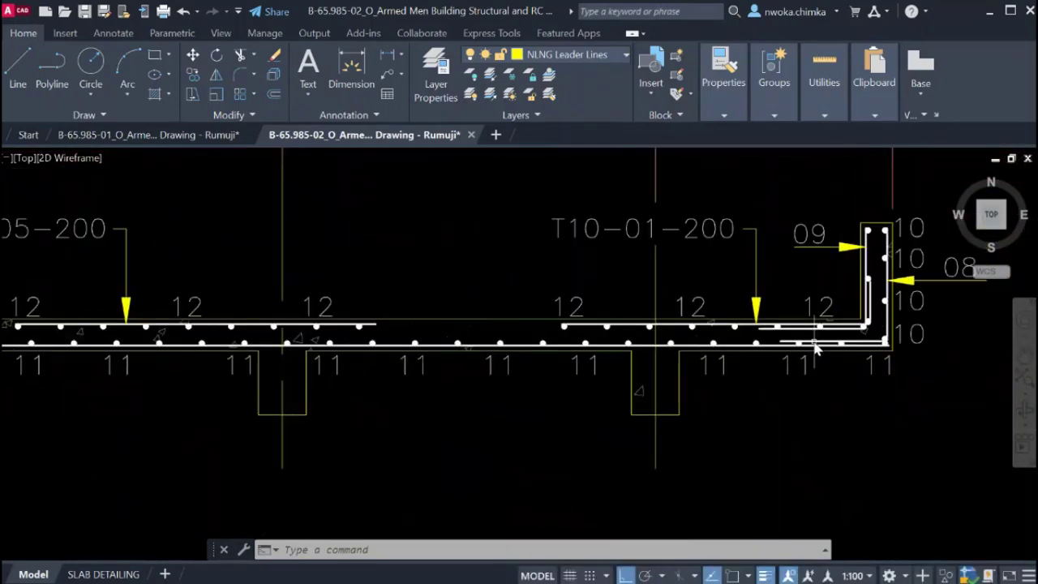
scroll(847, 272, "up", 2)
scroll(847, 272, "down", 7)
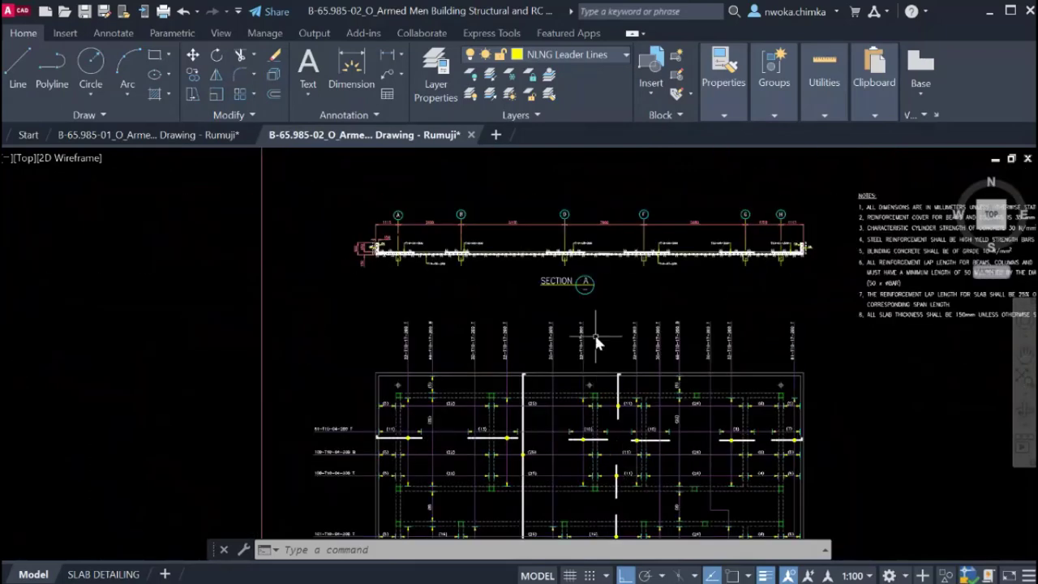
Examine the slab reinforcement plan below Section A, including its upper bar labels and section cut markers.
scroll(596, 342, "down", 1)
scroll(568, 329, "up", 3)
scroll(540, 292, "down", 3)
scroll(537, 288, "up", 1)
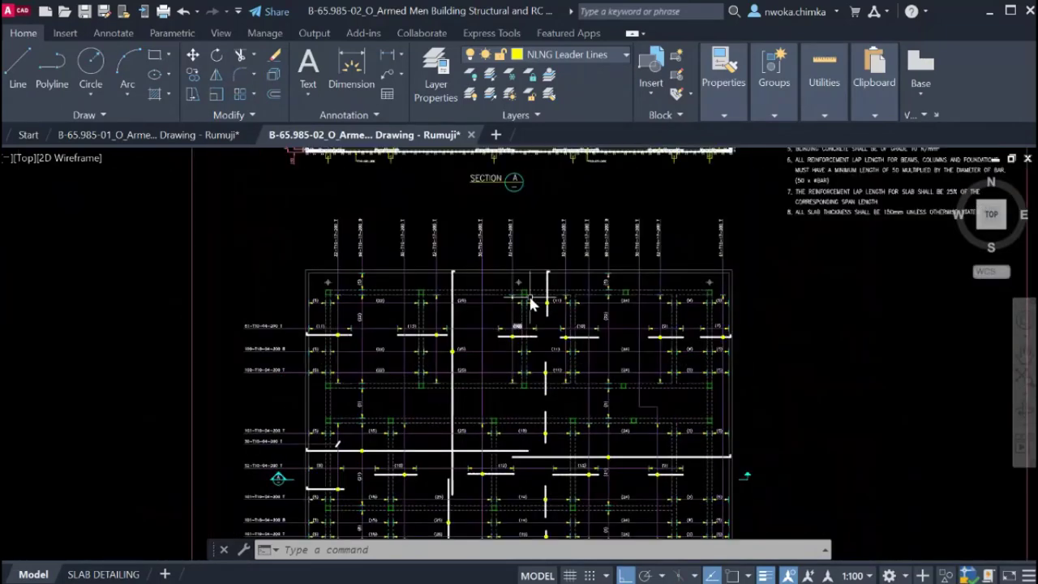
scroll(531, 305, "down", 2)
scroll(444, 213, "up", 2)
mouse_move(463, 459)
middle_mouse_down()
mouse_move(456, 366)
mouse_move(404, 249)
middle_mouse_up()
middle_click_drag(403, 285, 426, 384)
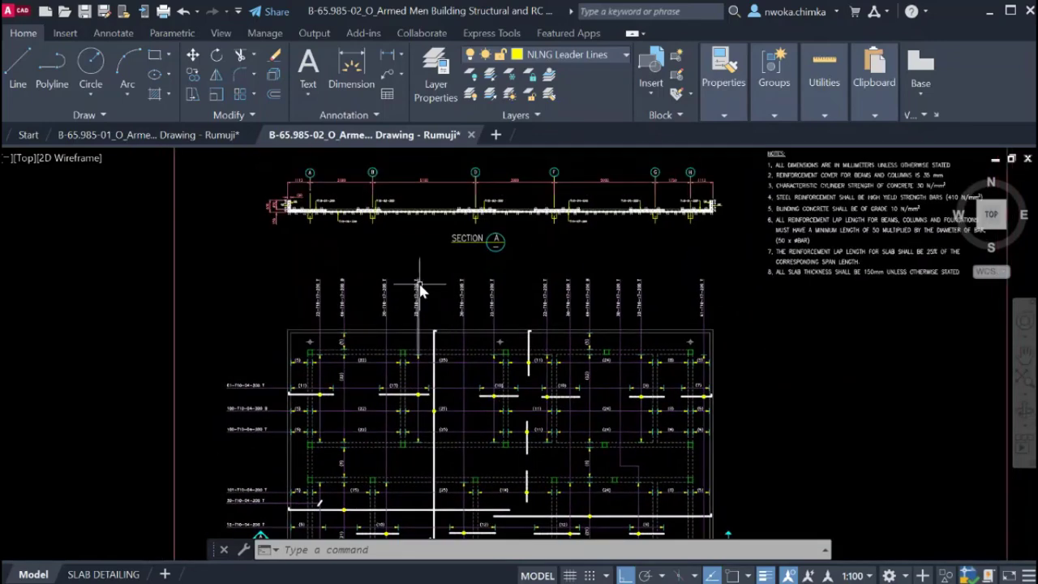
Compare Section A between grids A and D with the slab plan and its bar labels.
scroll(341, 232, "up", 5)
scroll(213, 253, "down", 2)
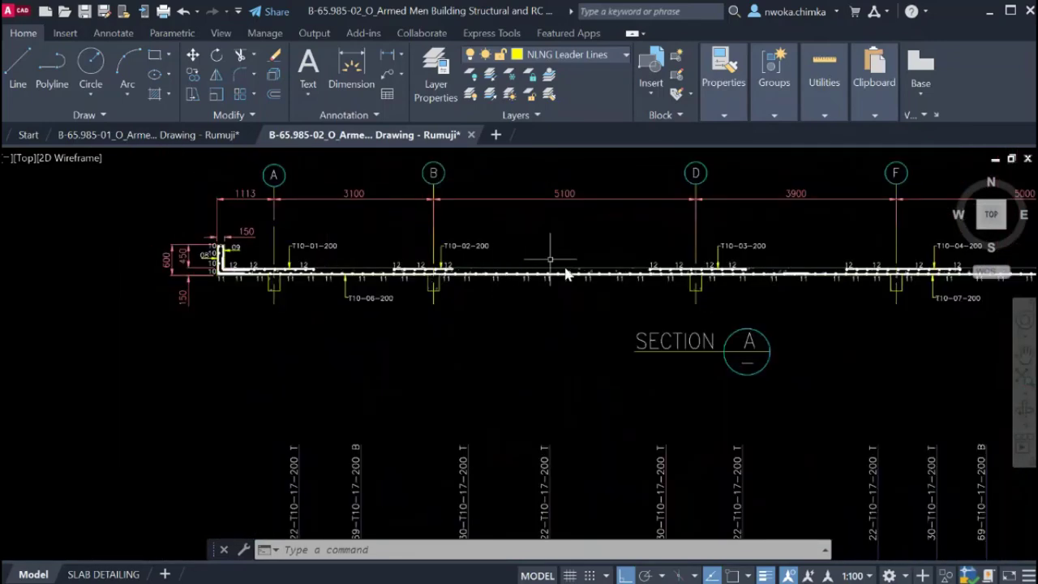
scroll(258, 238, "down", 4)
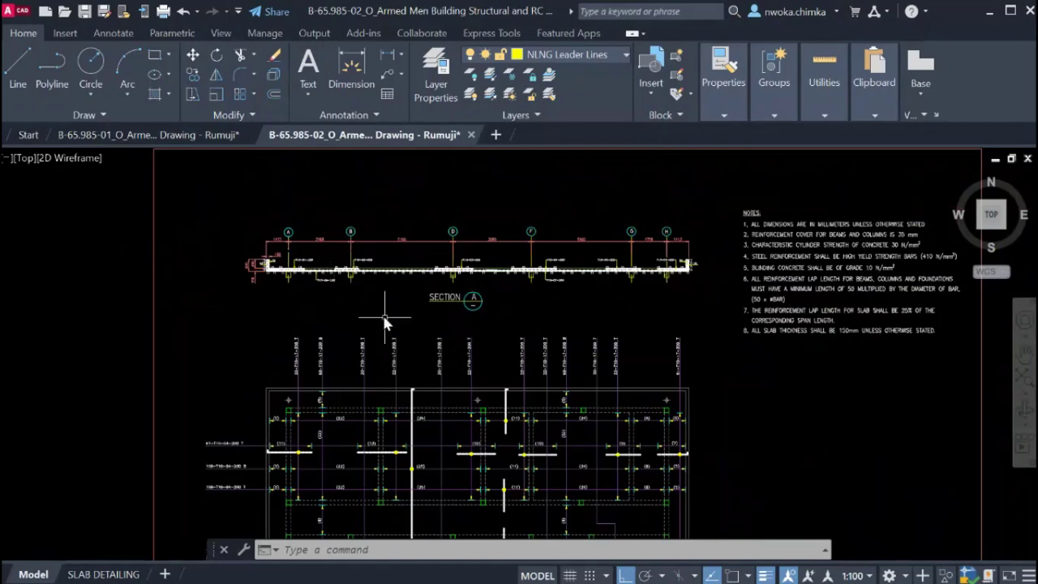
scroll(380, 270, "down", 2)
scroll(373, 308, "up", 4)
scroll(361, 341, "down", 3)
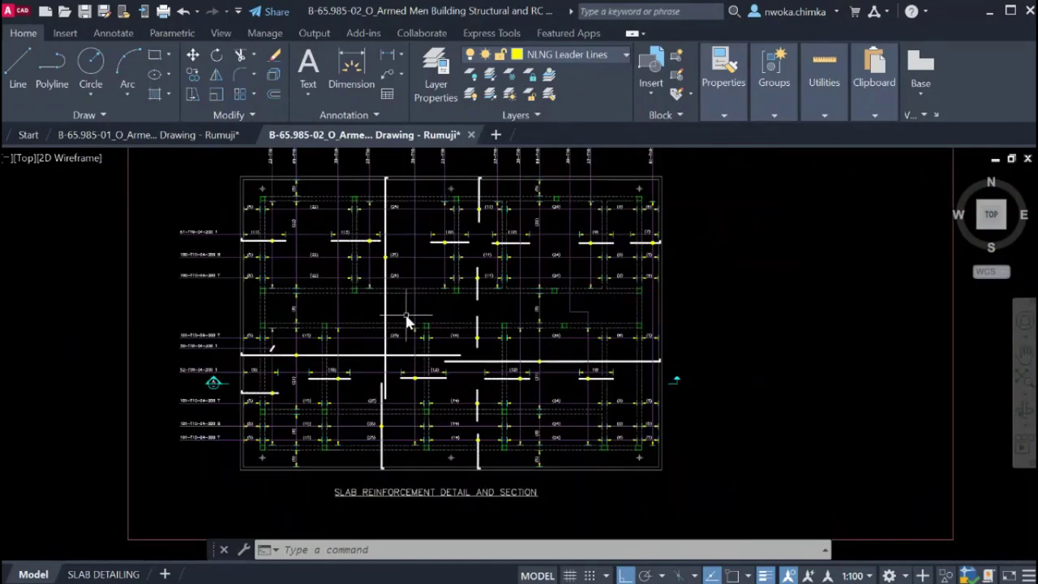
middle_click_drag(334, 233, 367, 364)
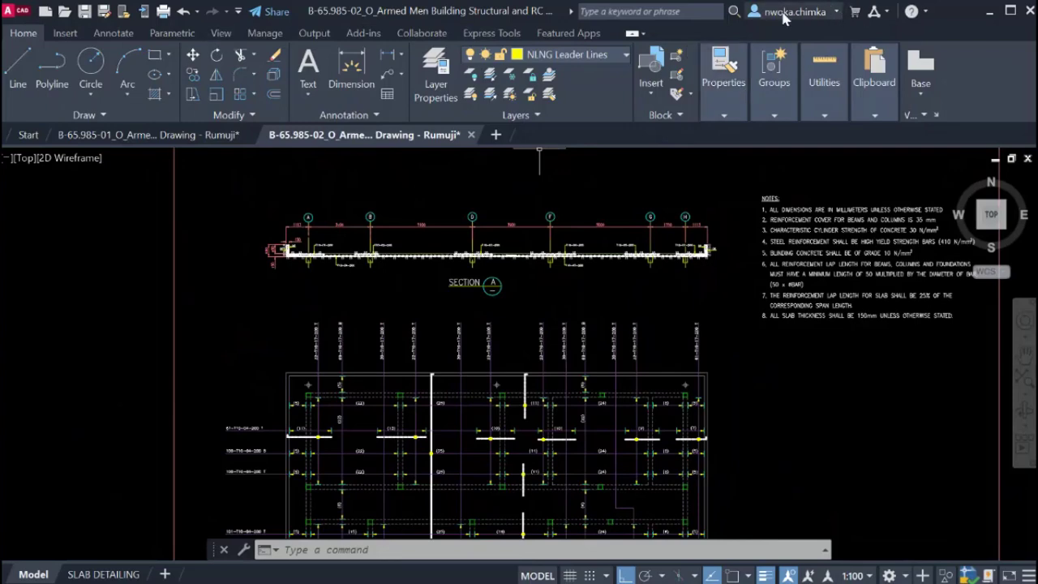
scroll(438, 226, "up", 4)
scroll(109, 310, "up", 4)
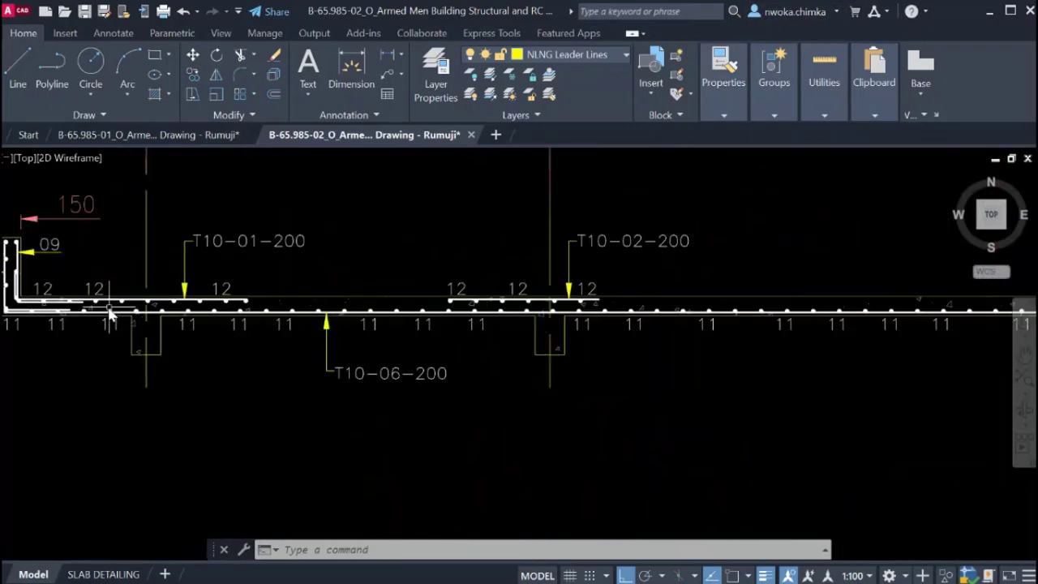
scroll(280, 288, "down", 8)
Inspect the slab reinforcement plan's bars and labels down to the SLAB REINFORCEMENT DETAIL AND SECTION title.
middle_click_drag(302, 368, 293, 195)
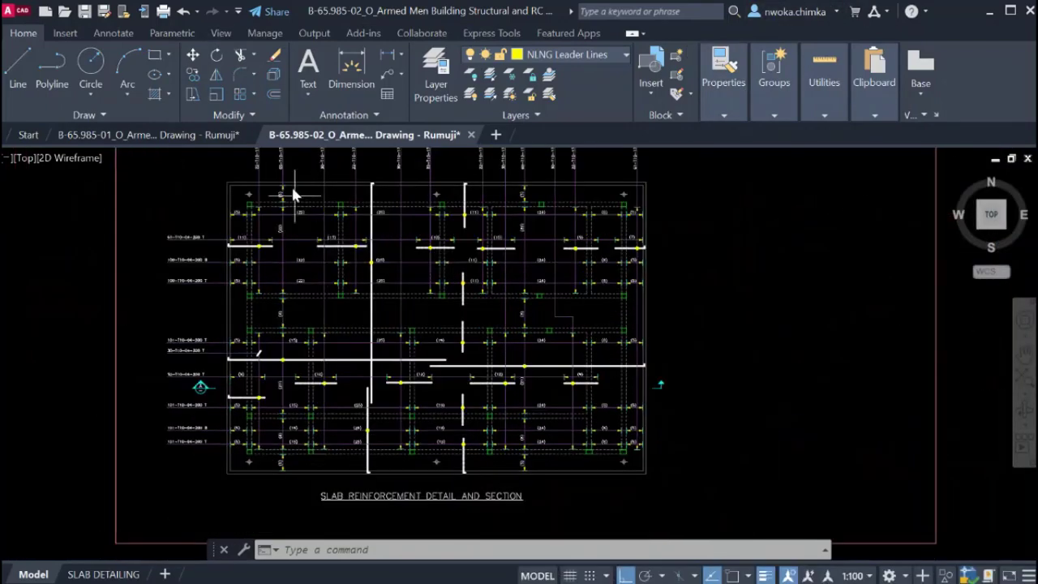
scroll(400, 406, "up", 3)
scroll(302, 303, "down", 3)
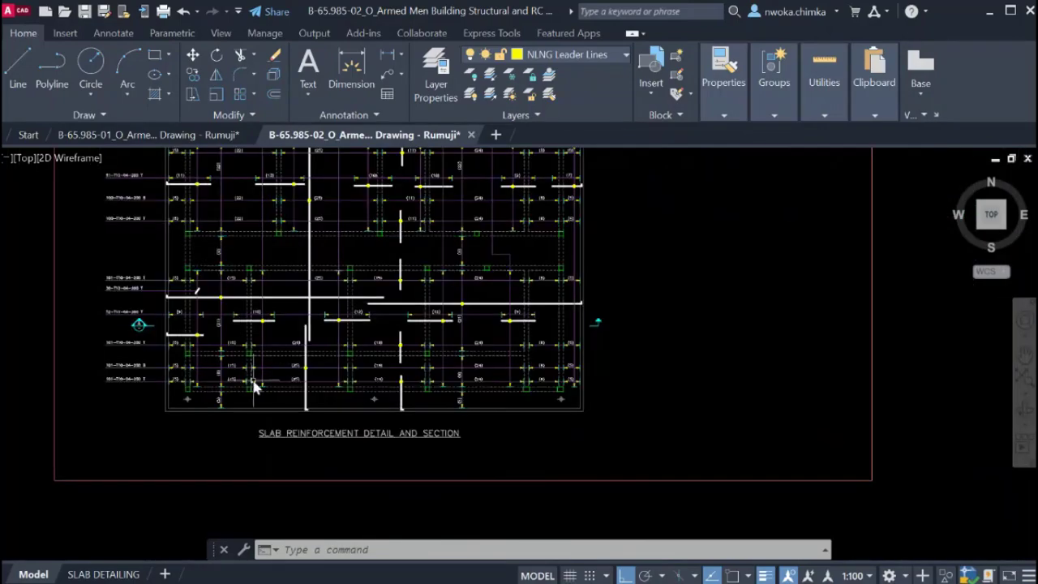
middle_click_drag(274, 388, 429, 289)
scroll(414, 376, "up", 3)
scroll(408, 335, "down", 4)
scroll(392, 280, "up", 4)
scroll(393, 274, "up", 1)
scroll(420, 292, "down", 4)
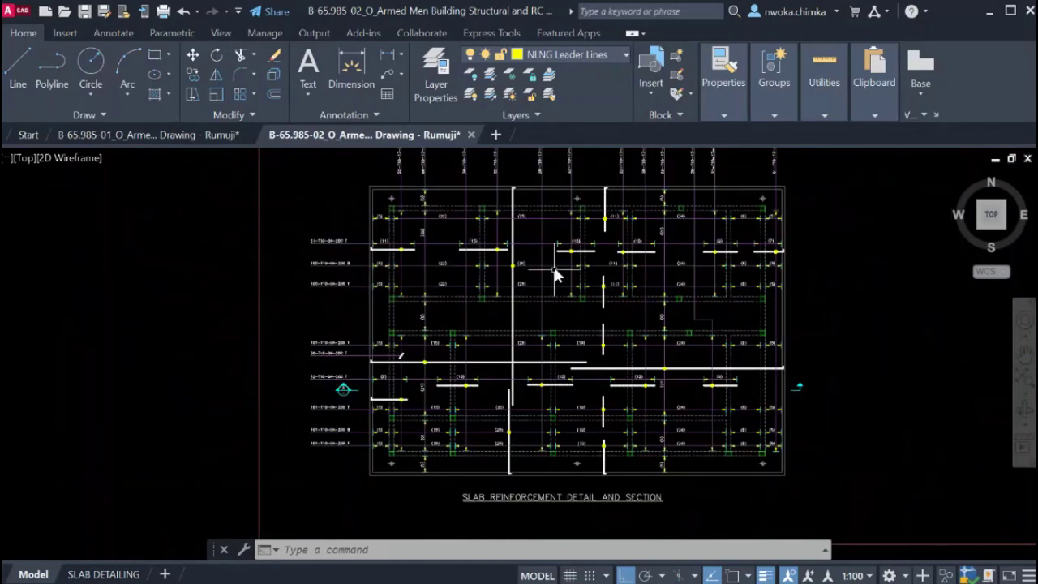
middle_click_drag(556, 273, 527, 287)
scroll(446, 305, "down", 3)
Check Section A's dimensions, bar labels and SECTION A title across the full length between both upstands.
middle_click_drag(446, 282, 430, 395)
scroll(406, 274, "up", 5)
scroll(406, 274, "up", 2)
scroll(406, 290, "down", 2)
scroll(420, 320, "up", 2)
scroll(373, 240, "up", 2)
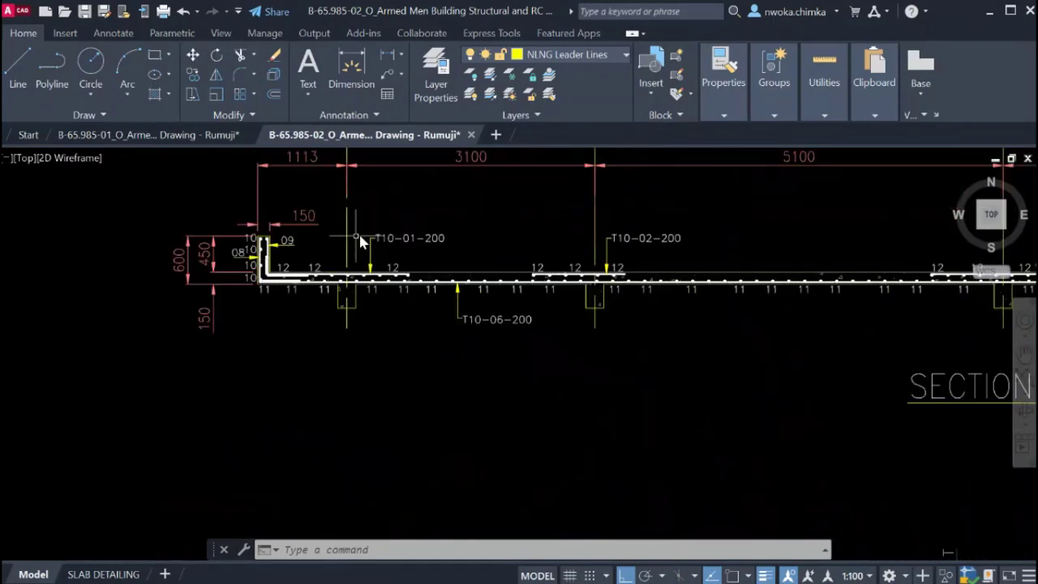
scroll(303, 234, "up", 1)
scroll(325, 235, "down", 2)
scroll(332, 240, "down", 2)
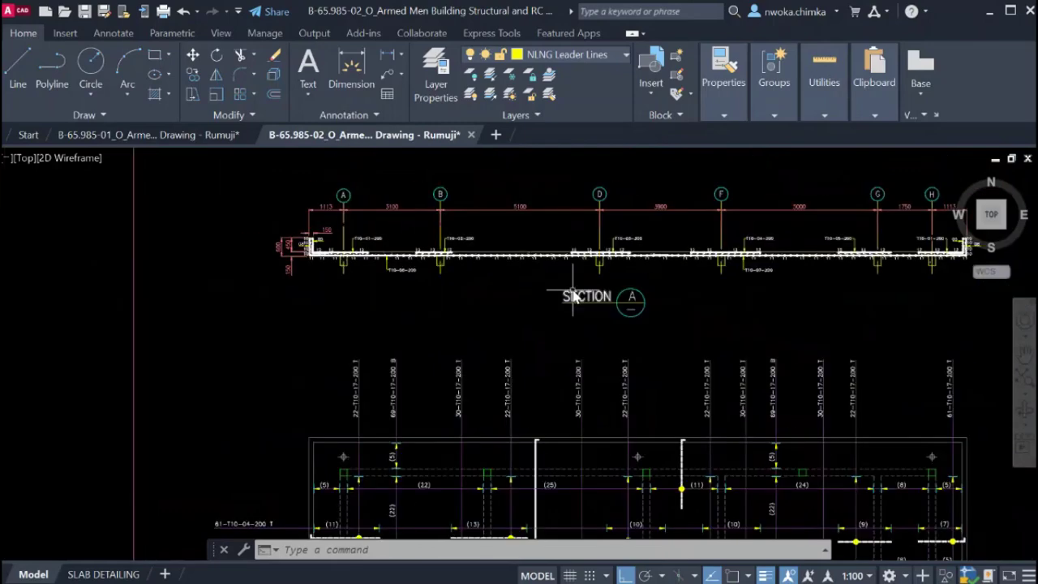
middle_click_drag(573, 297, 369, 271)
scroll(369, 267, "up", 2)
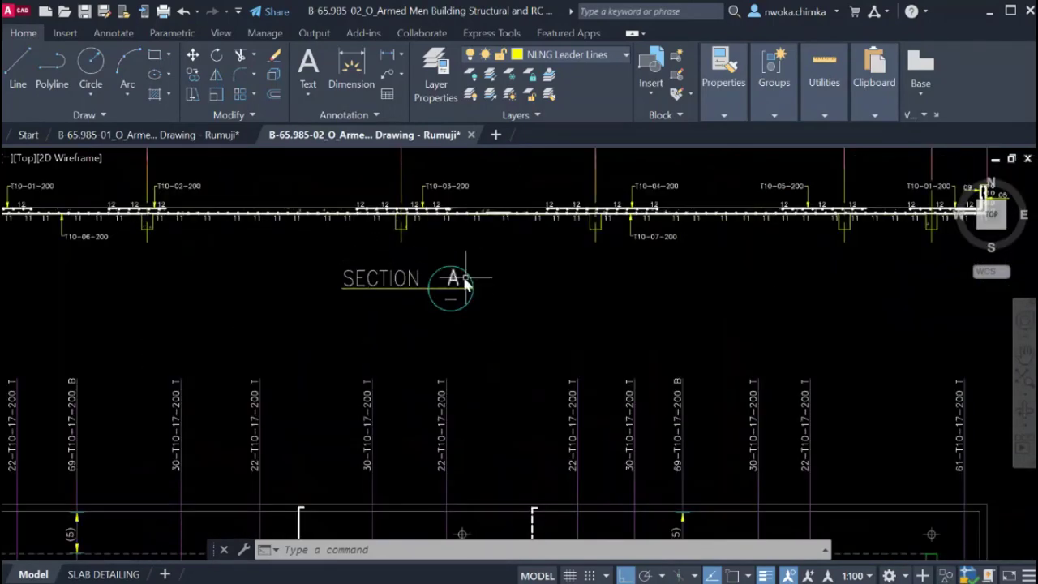
scroll(537, 294, "down", 3)
scroll(316, 258, "up", 4)
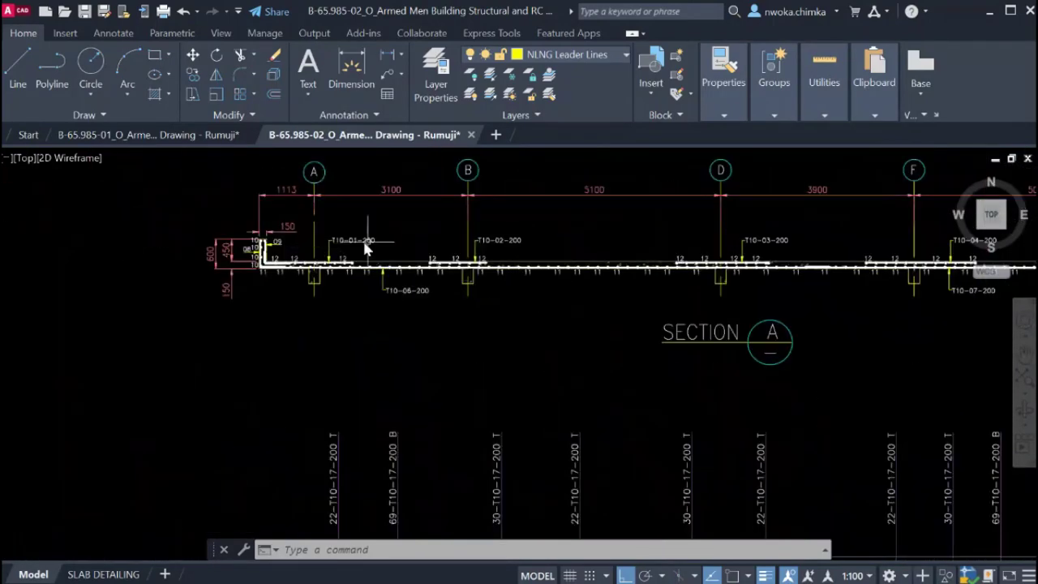
scroll(325, 273, "up", 1)
scroll(369, 273, "down", 3)
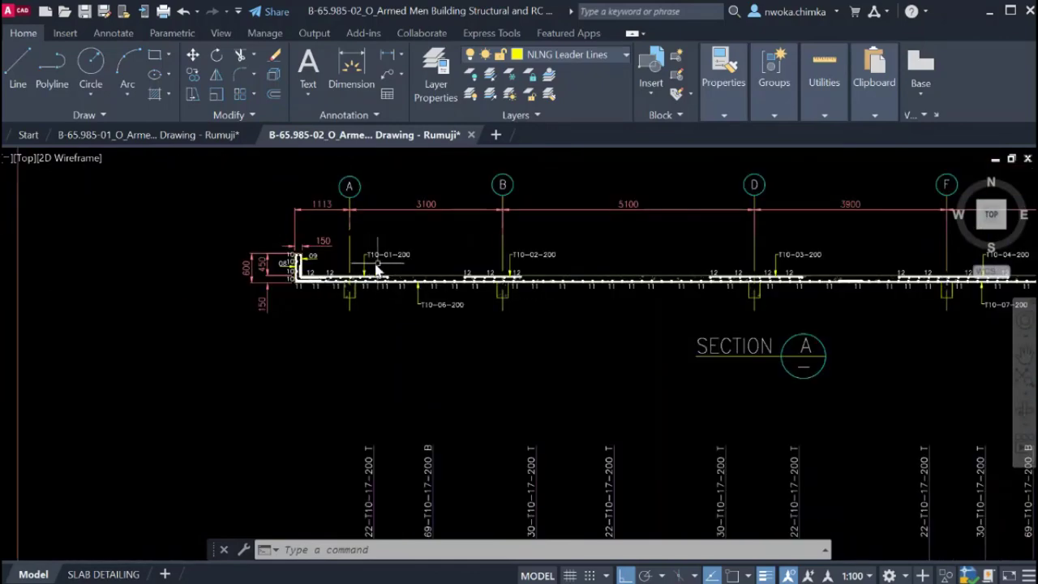
middle_click_drag(572, 290, 312, 293)
scroll(519, 276, "up", 2)
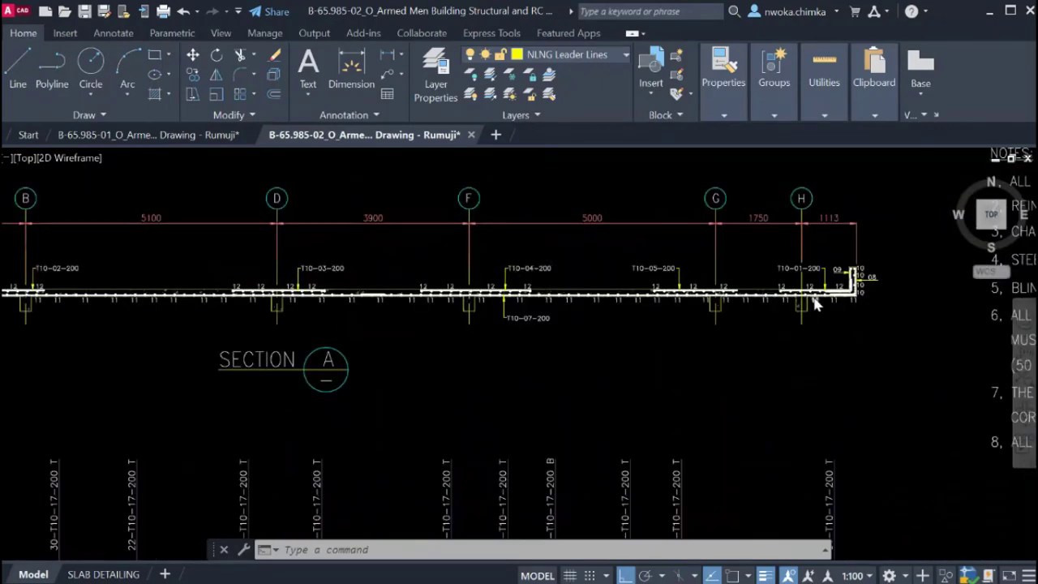
scroll(815, 304, "up", 2)
scroll(846, 273, "down", 5)
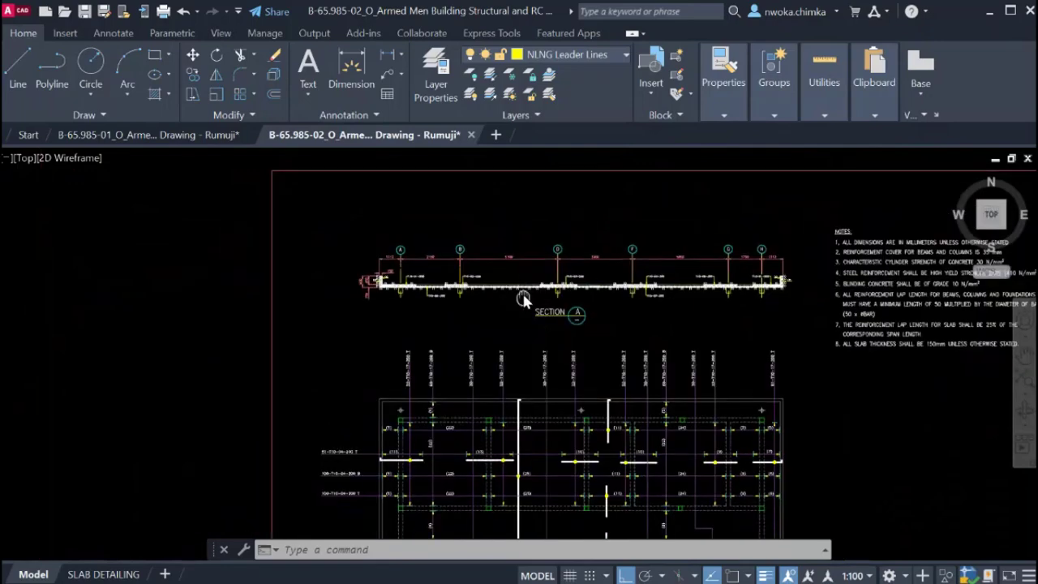
Inspect the T10-01-200 labels and the 08, 09 and 10 marks at both end upstands of Section A.
middle_click_drag(523, 298, 523, 259)
middle_click_drag(552, 338, 531, 285)
middle_click_drag(449, 209, 475, 278)
scroll(475, 278, "up", 3)
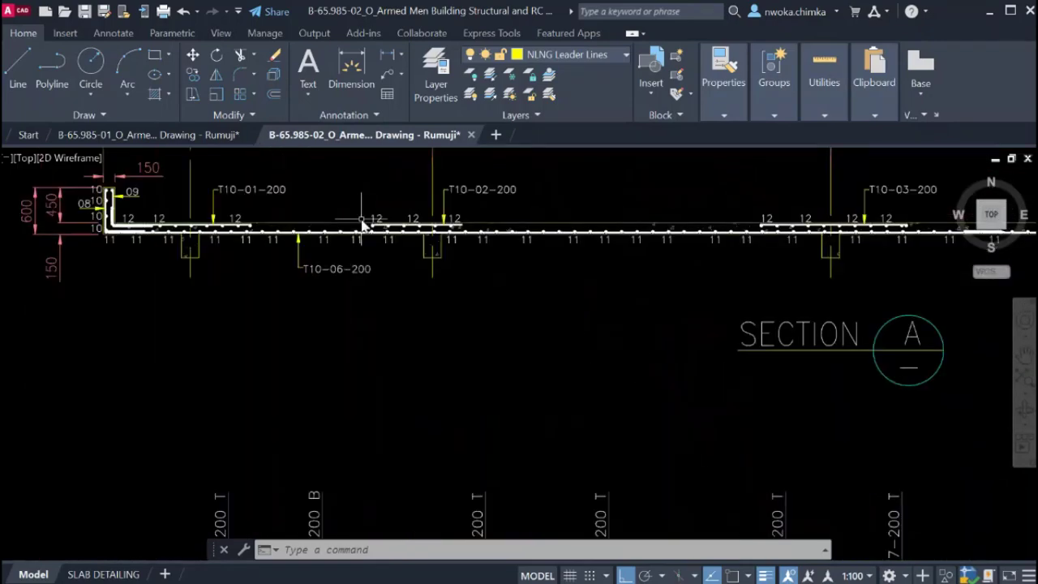
middle_click_drag(308, 240, 425, 334)
scroll(130, 293, "up", 4)
middle_click_drag(362, 302, 357, 301)
scroll(367, 298, "down", 4)
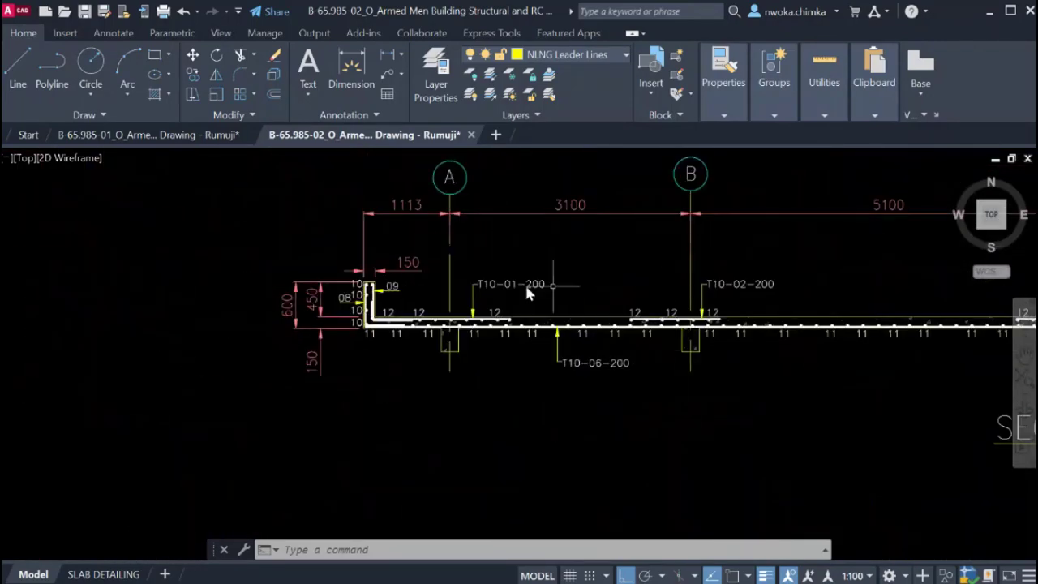
middle_click_drag(526, 293, 354, 298)
scroll(441, 301, "down", 5)
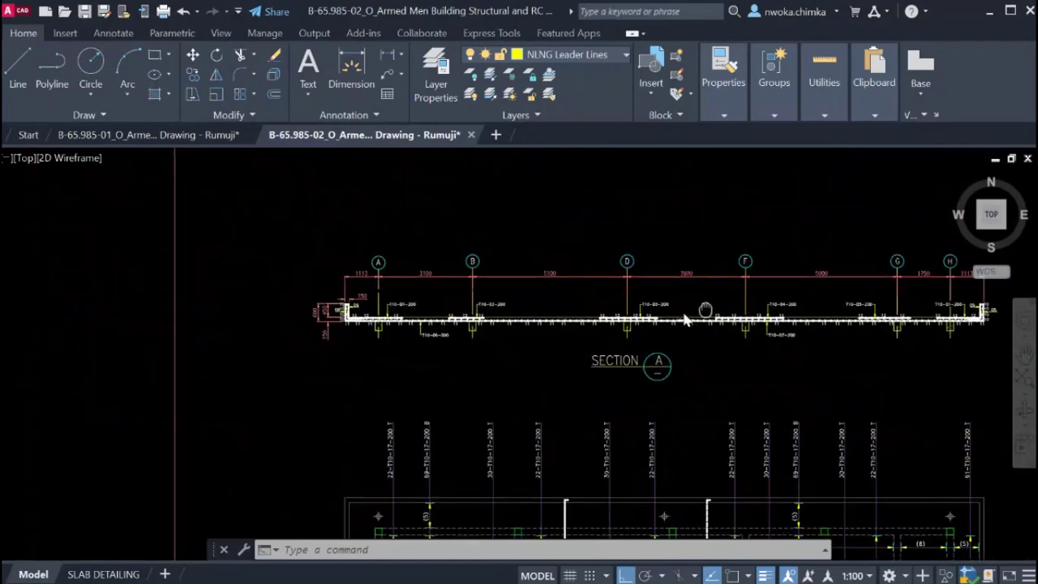
scroll(667, 324, "up", 5)
scroll(678, 308, "down", 4)
scroll(803, 289, "up", 8)
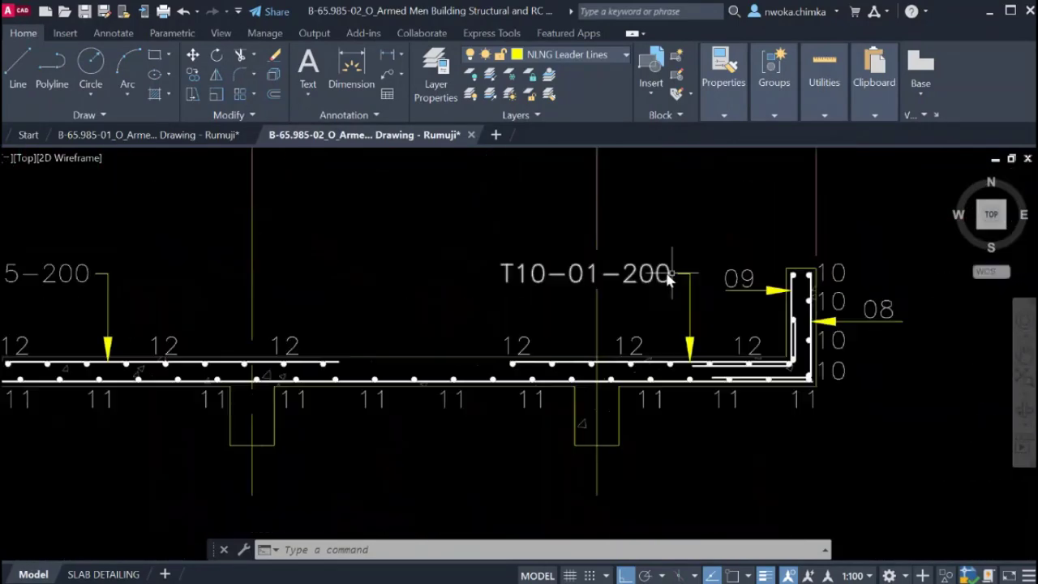
scroll(554, 308, "down", 8)
middle_click_drag(228, 318, 401, 303)
scroll(401, 302, "up", 3)
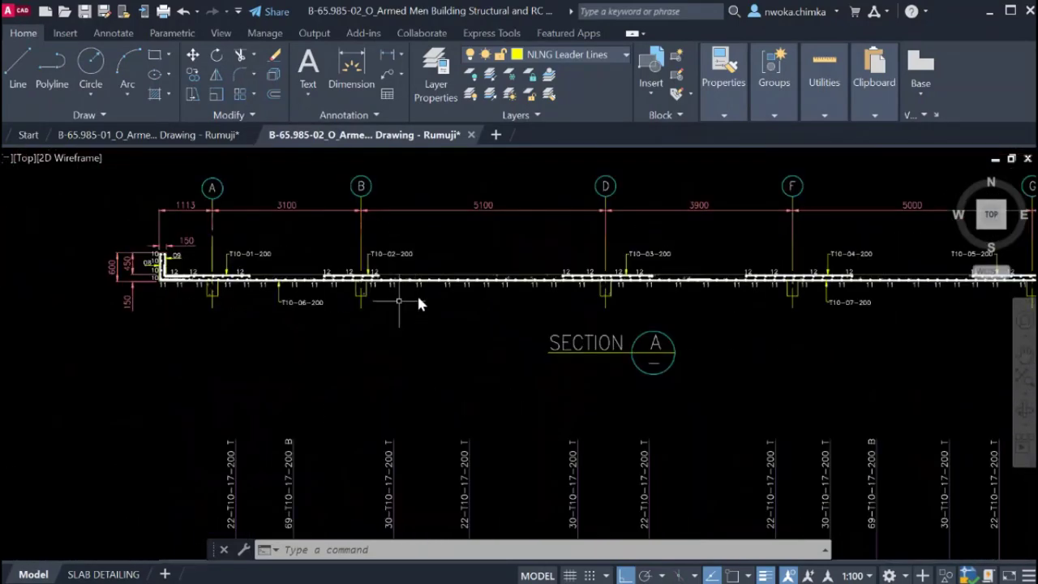
Examine the plan bars and labels around the Section A cut line.
scroll(318, 317, "down", 3)
scroll(352, 375, "down", 3)
middle_click_drag(363, 374, 389, 276)
scroll(410, 300, "up", 4)
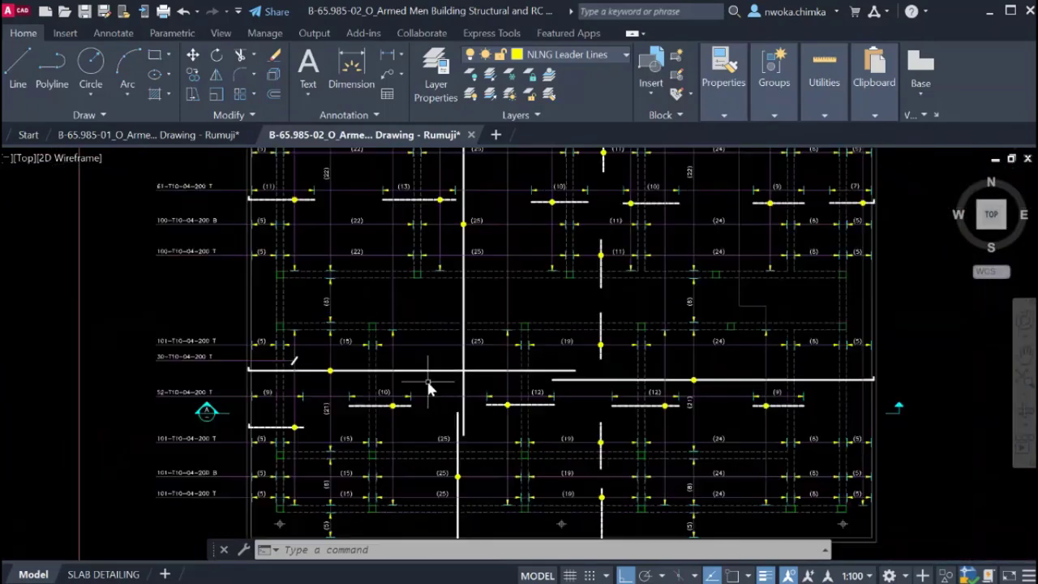
scroll(432, 406, "down", 5)
scroll(438, 450, "up", 8)
scroll(438, 452, "down", 6)
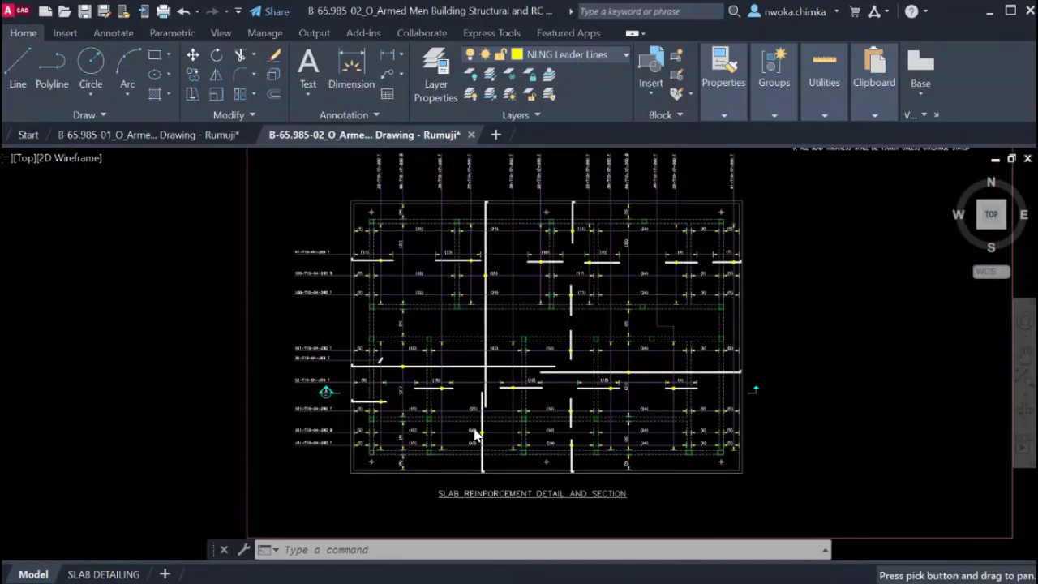
Review Section A's upstand marks and the T10-03-200, T10-04-200, T10-05-200 and T10-07-200 leaders in close-up.
middle_click_drag(430, 268, 432, 394)
scroll(404, 288, "up", 6)
scroll(404, 288, "up", 5)
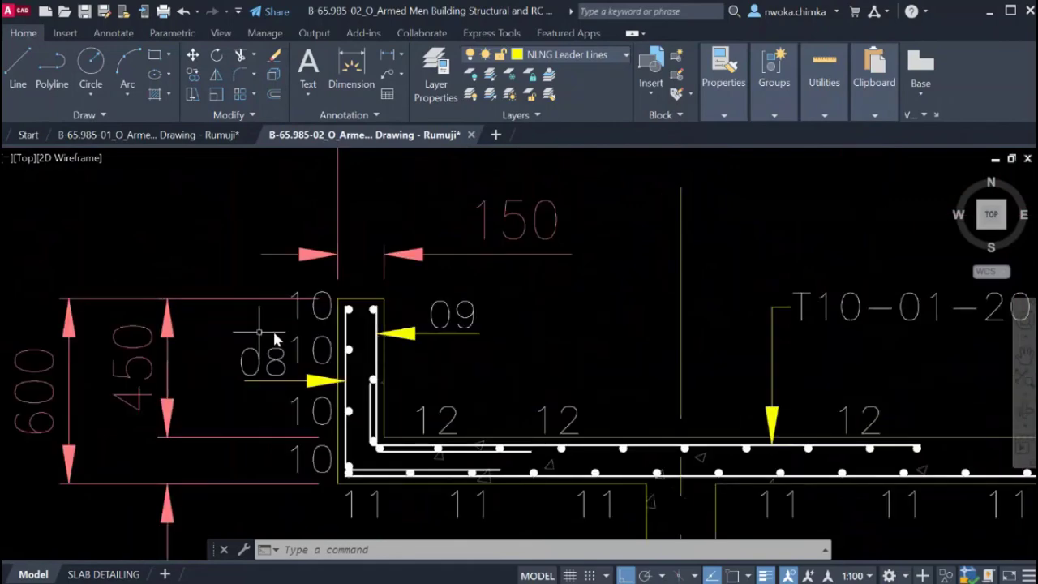
scroll(264, 332, "down", 5)
middle_click_drag(462, 339, 272, 318)
scroll(381, 312, "down", 2)
scroll(545, 312, "up", 4)
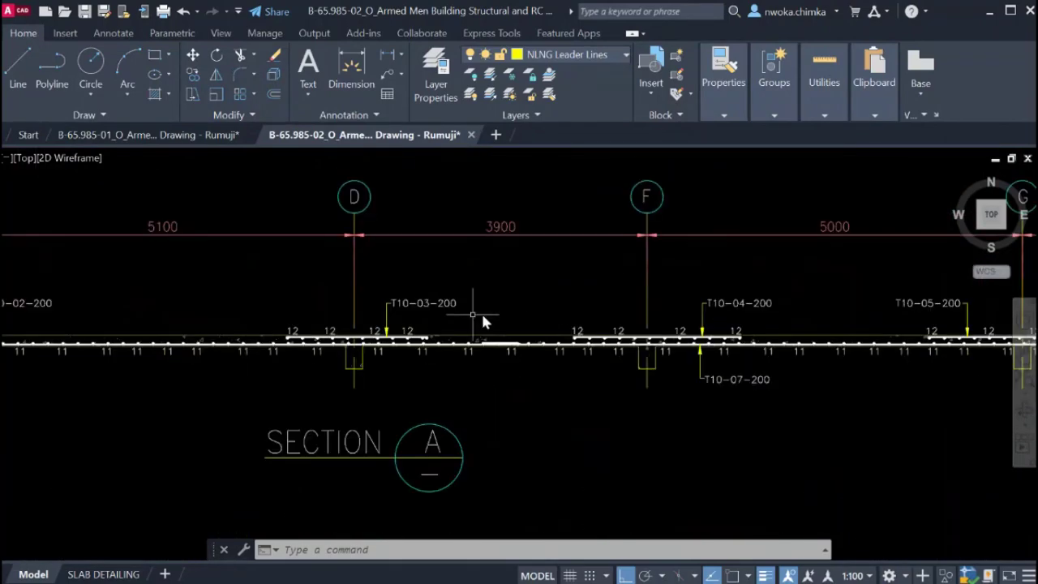
scroll(454, 315, "down", 4)
scroll(438, 314, "up", 4)
scroll(426, 327, "down", 2)
scroll(568, 316, "down", 2)
scroll(674, 343, "up", 6)
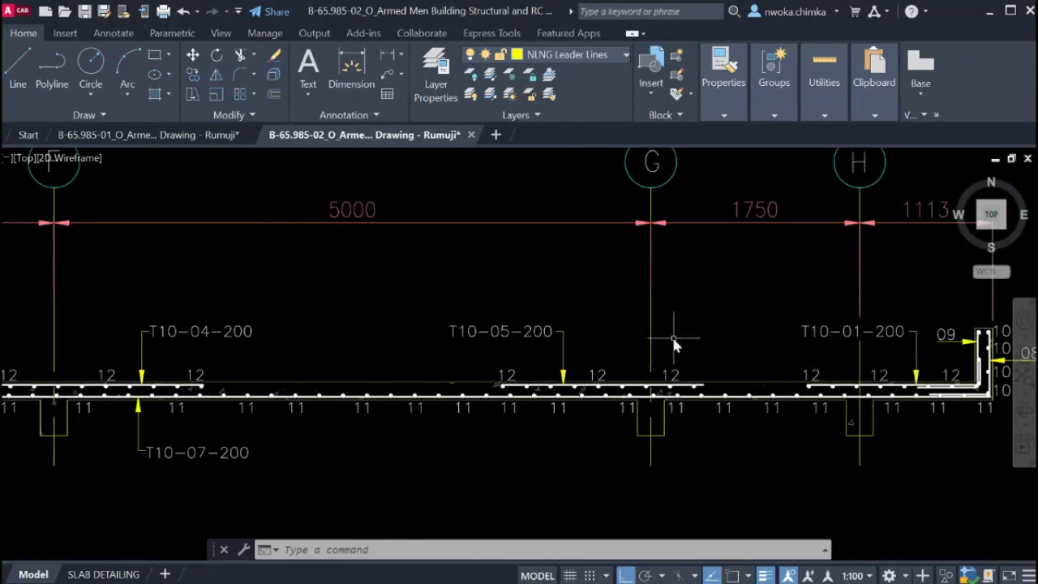
scroll(584, 332, "down", 8)
Review the overall sheet layout with Section A, the notes and the slab reinforcement plan.
scroll(415, 333, "up", 5)
scroll(414, 325, "down", 2)
scroll(463, 290, "down", 2)
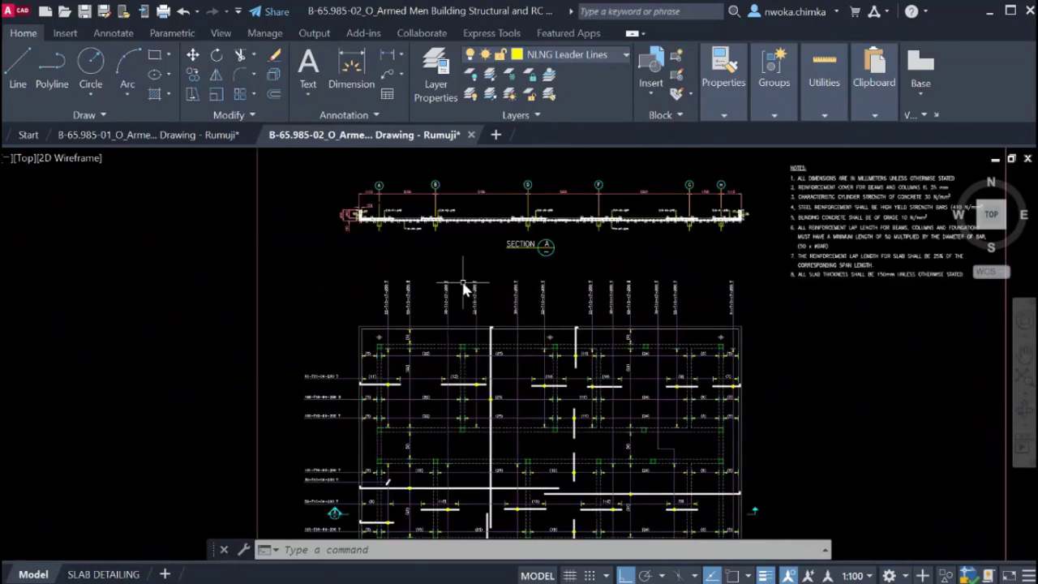
scroll(482, 405, "up", 2)
scroll(472, 376, "down", 1)
scroll(474, 377, "down", 2)
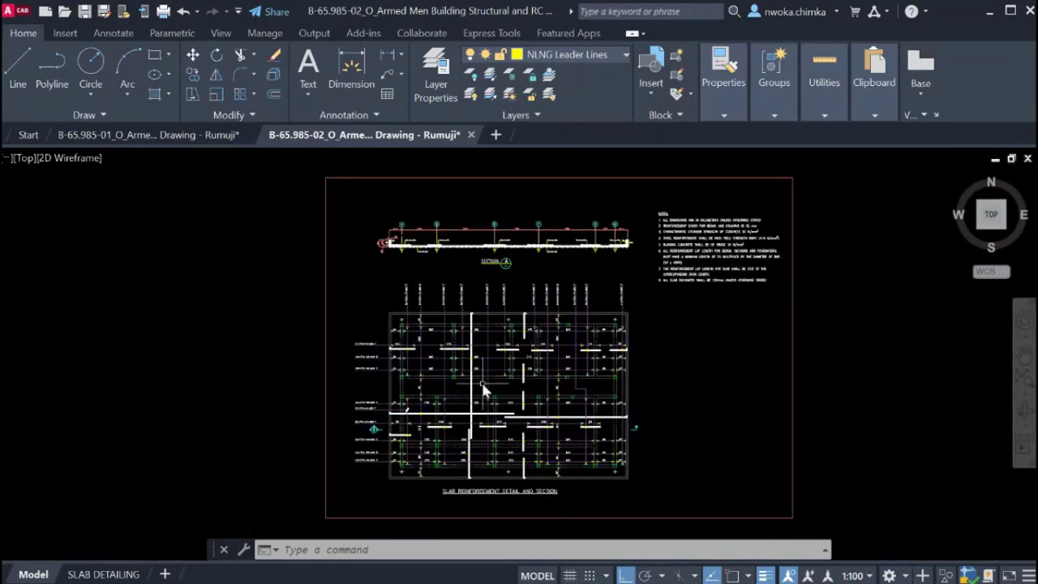
scroll(440, 341, "up", 1)
scroll(406, 340, "up", 3)
scroll(406, 341, "down", 1)
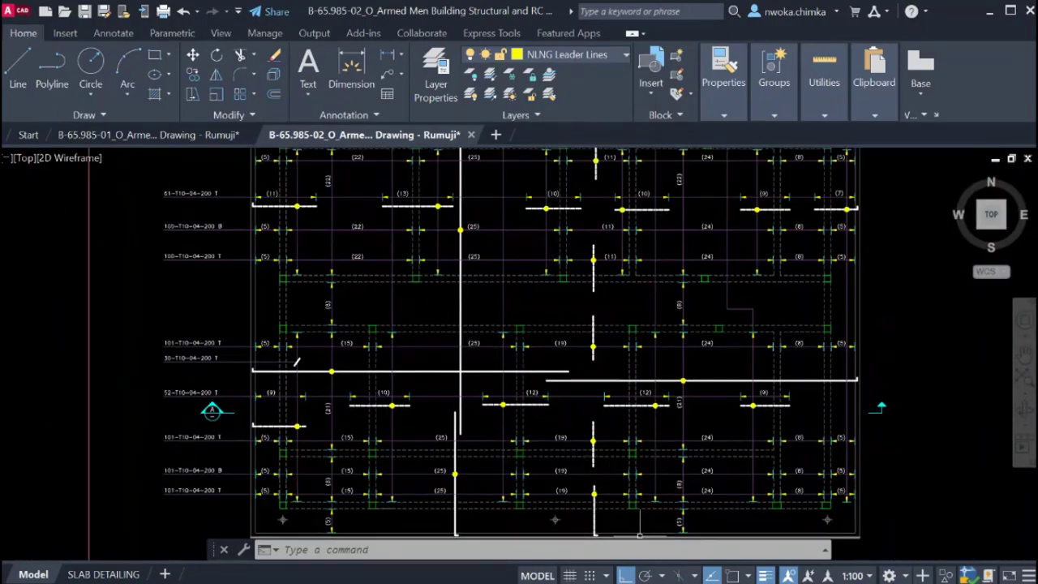